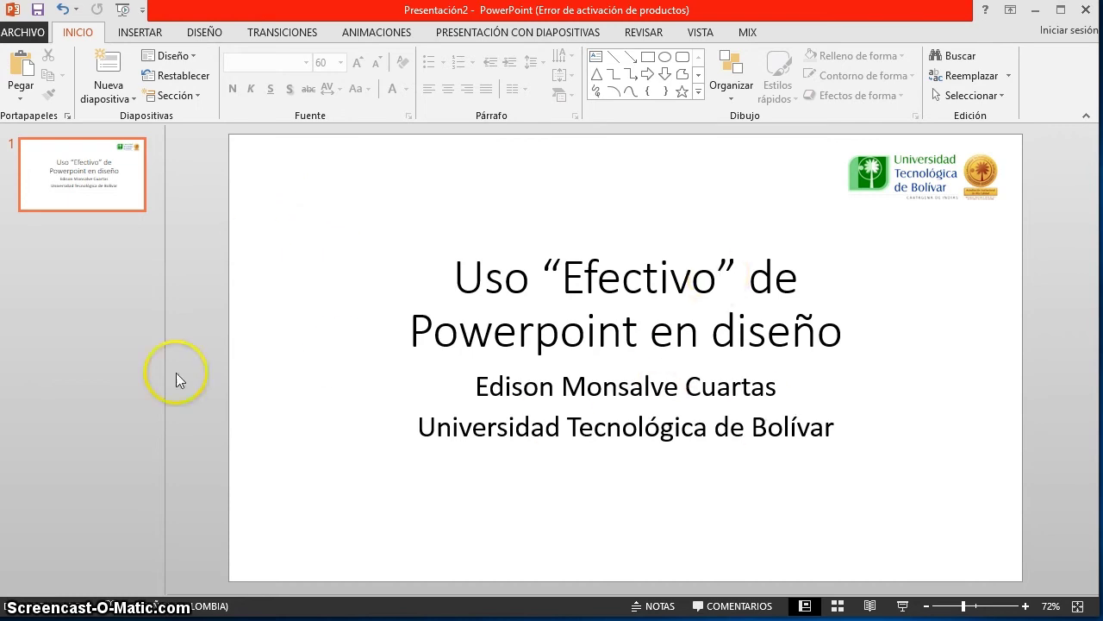
# Add three new slides after the title slide.
pyautogui.click(107, 59)
pyautogui.click(52, 182)
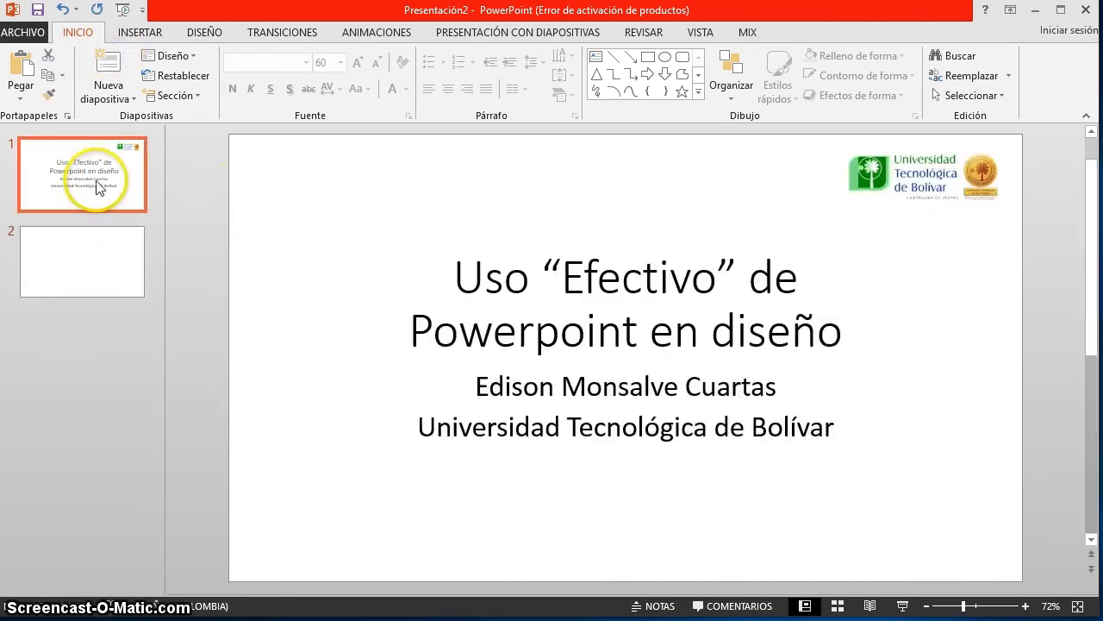
pyautogui.click(125, 284)
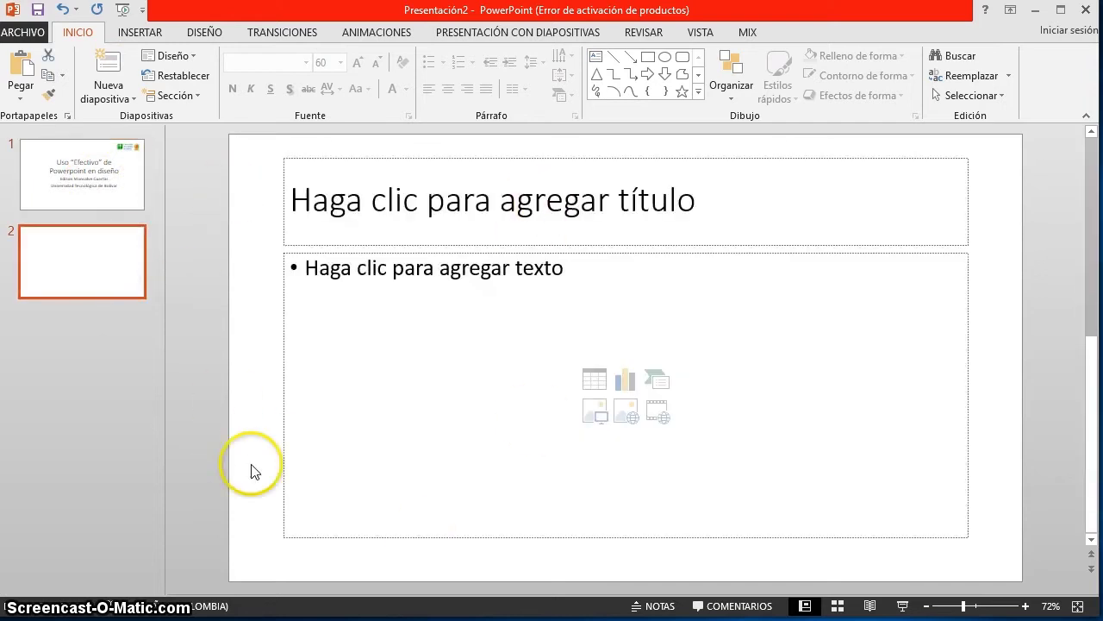
pyautogui.click(95, 56)
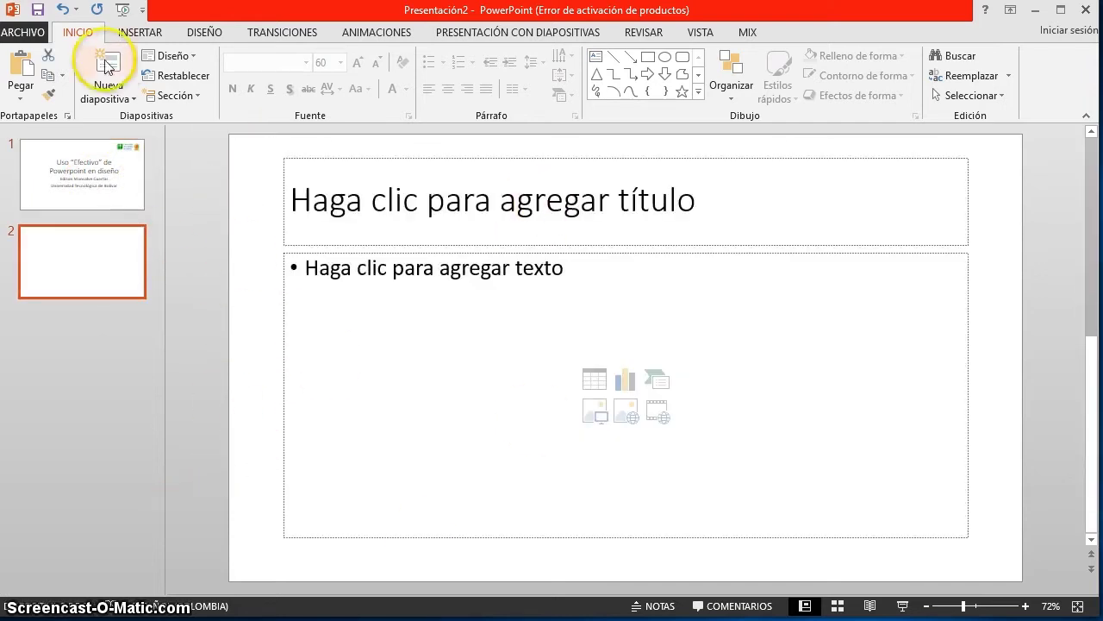
pyautogui.click(110, 65)
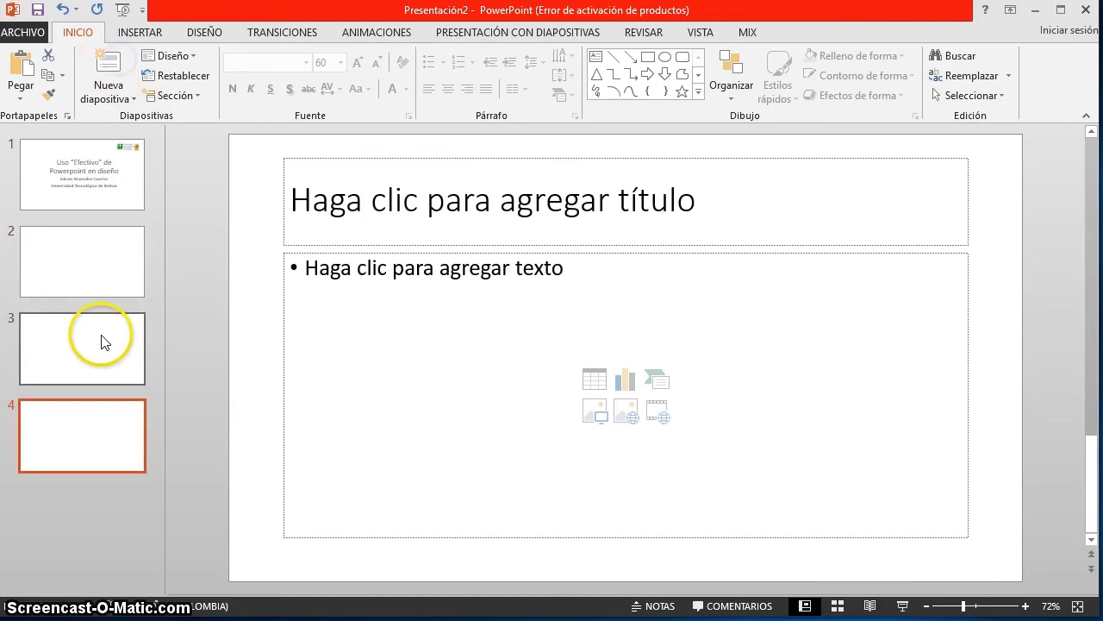
pyautogui.click(88, 254)
# Give slides 2, 3 and 4 the Encabezado de sección, Dos objetos and En blanco layouts.
pyautogui.rightClick(259, 221)
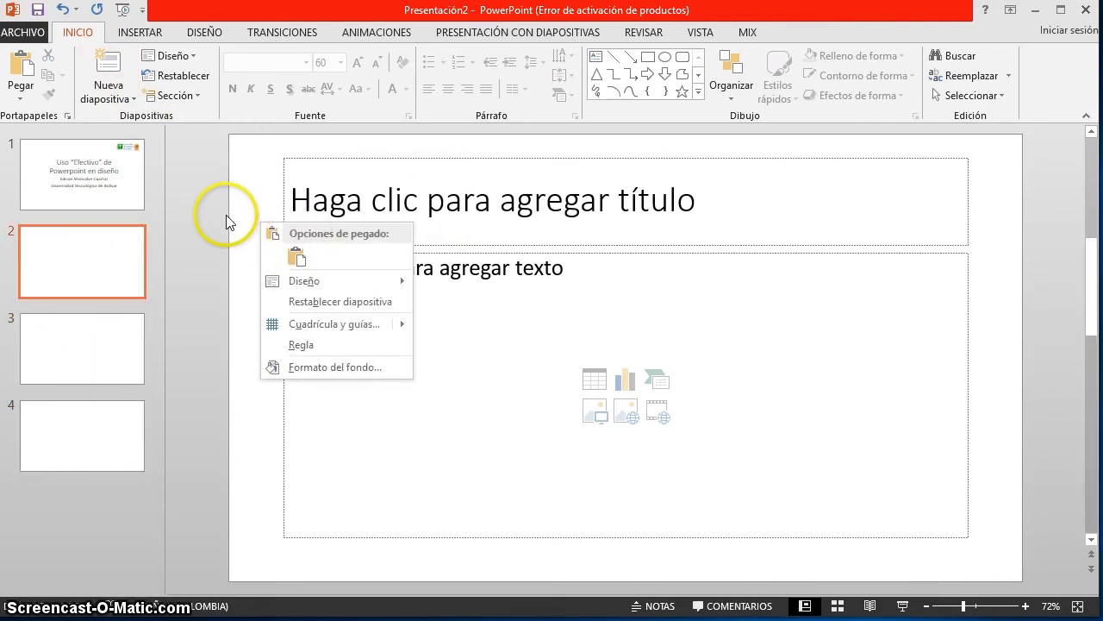
pyautogui.moveTo(387, 282)
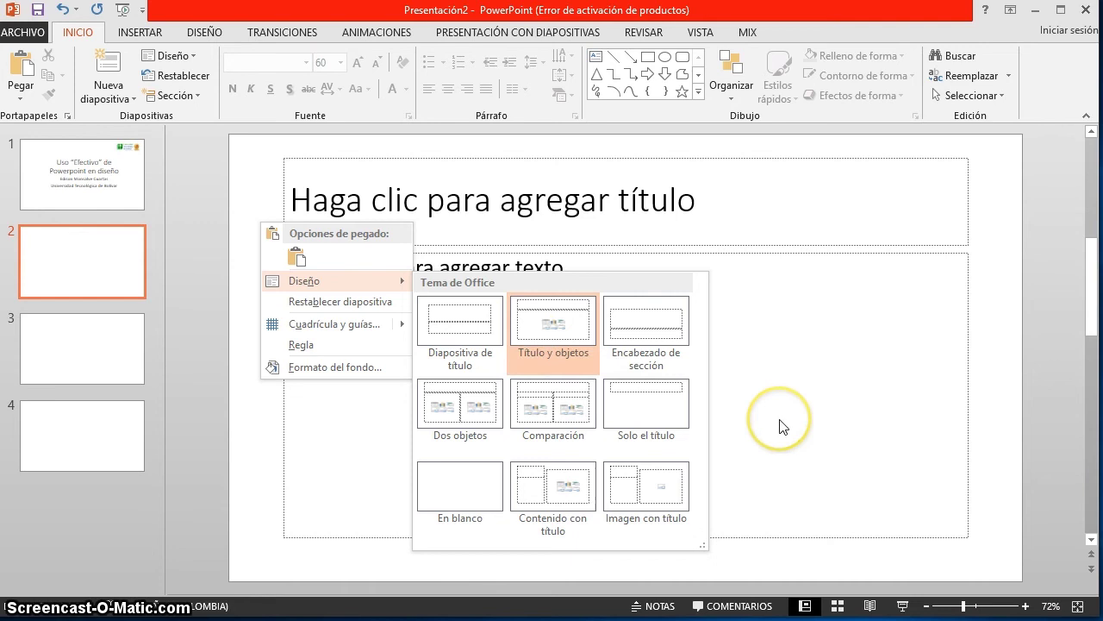
pyautogui.click(652, 345)
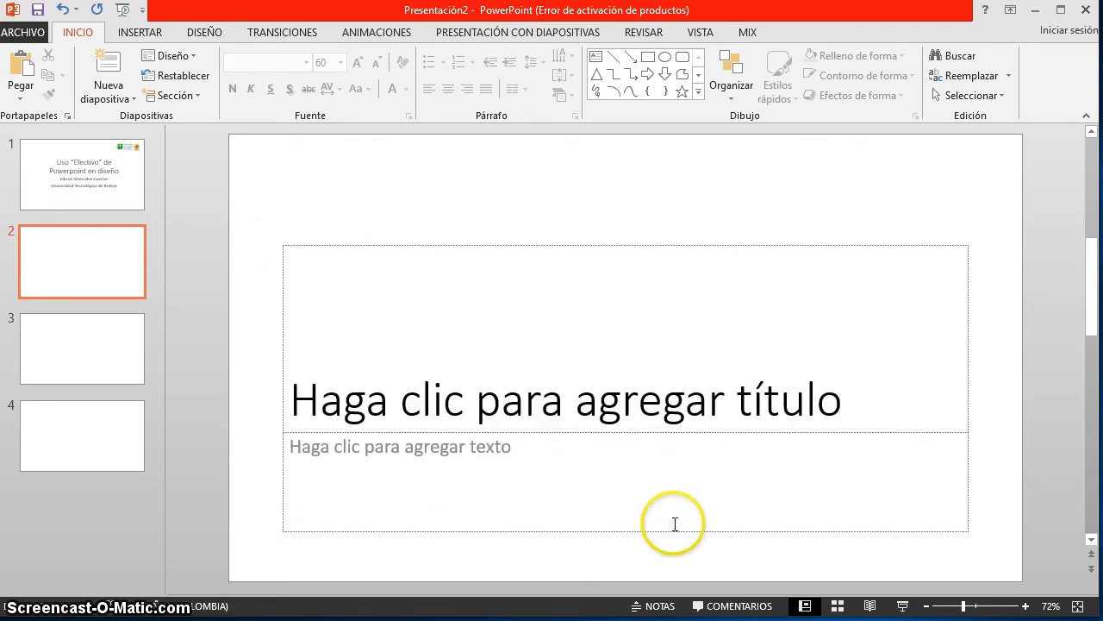
pyautogui.click(102, 378)
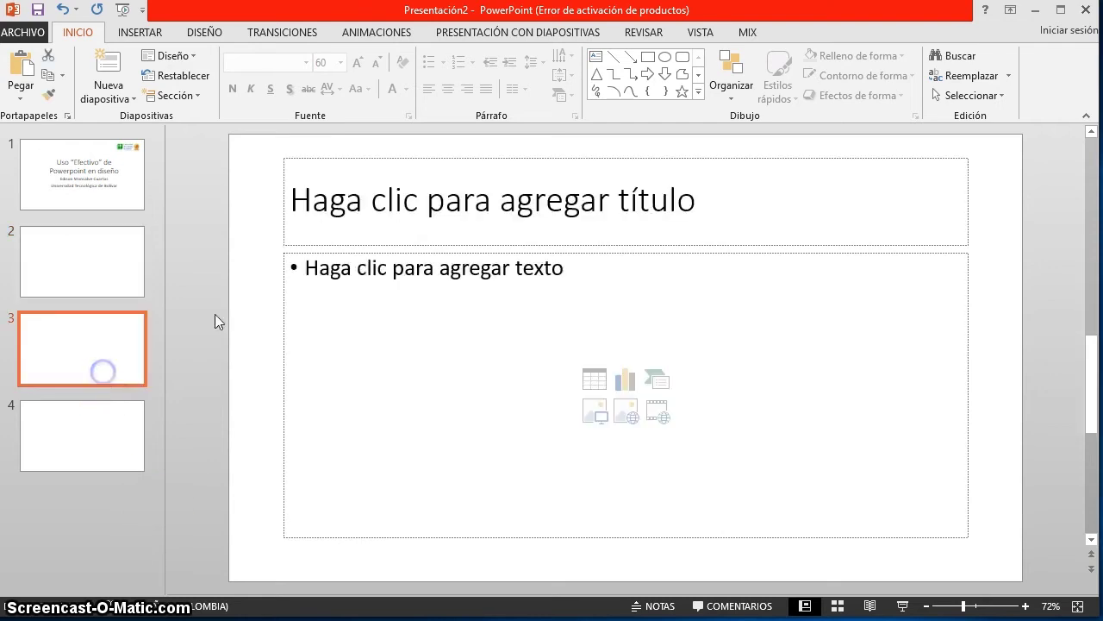
pyautogui.rightClick(252, 231)
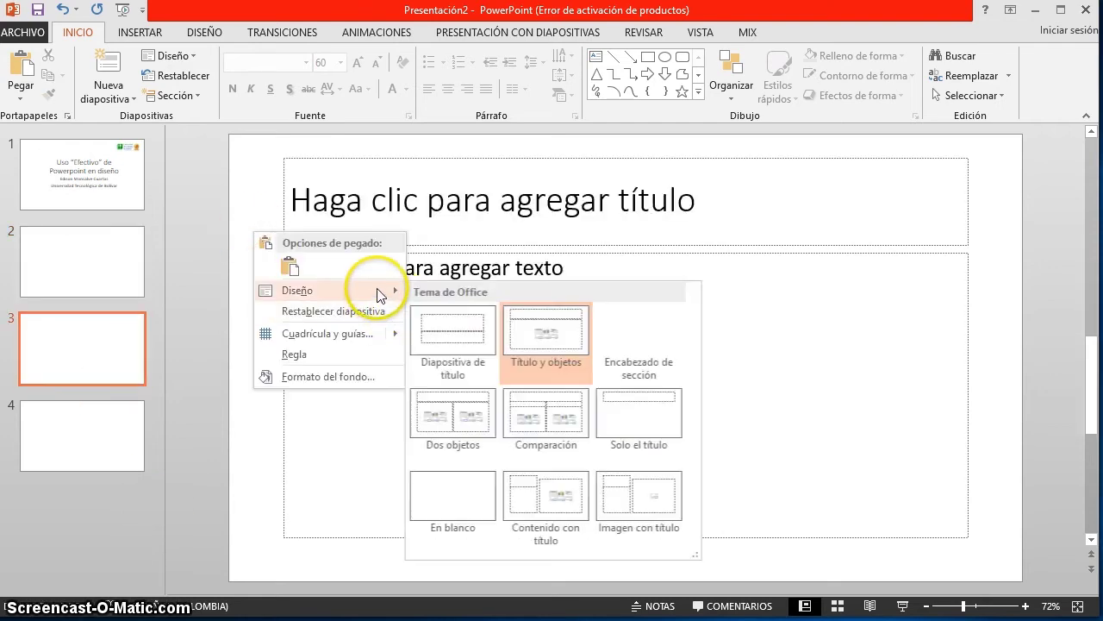
pyautogui.click(462, 422)
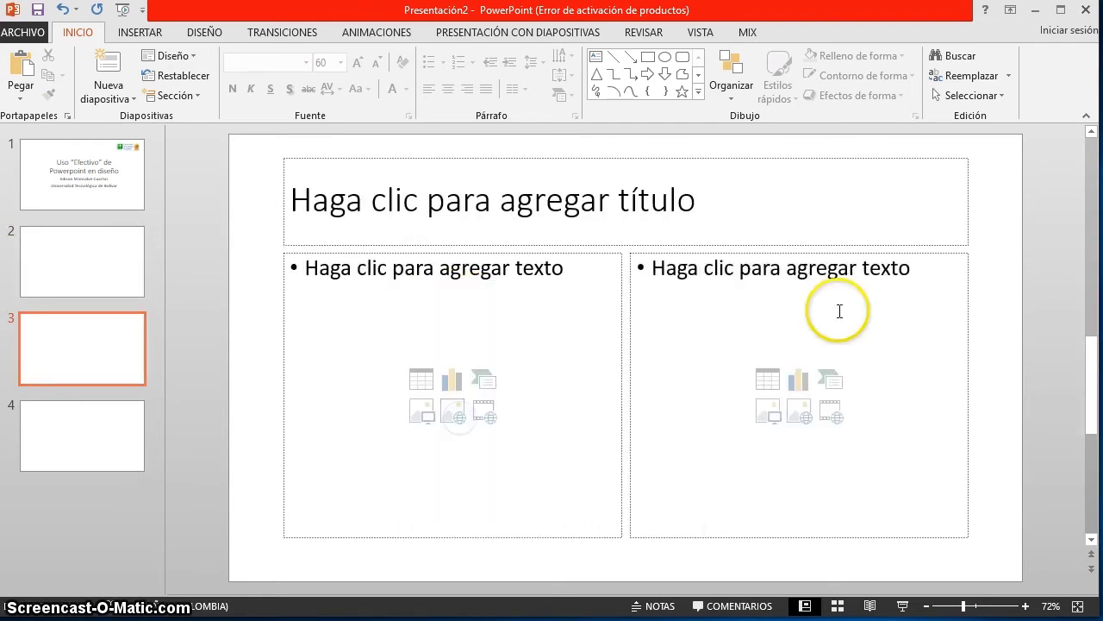
pyautogui.click(42, 426)
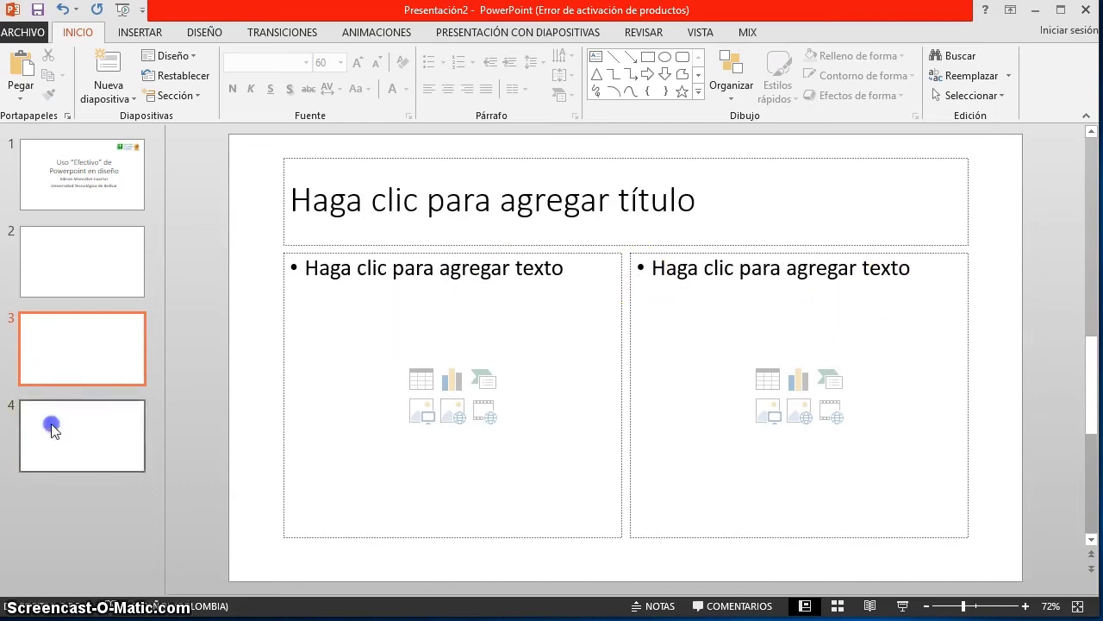
pyautogui.rightClick(263, 239)
pyautogui.moveTo(313, 297)
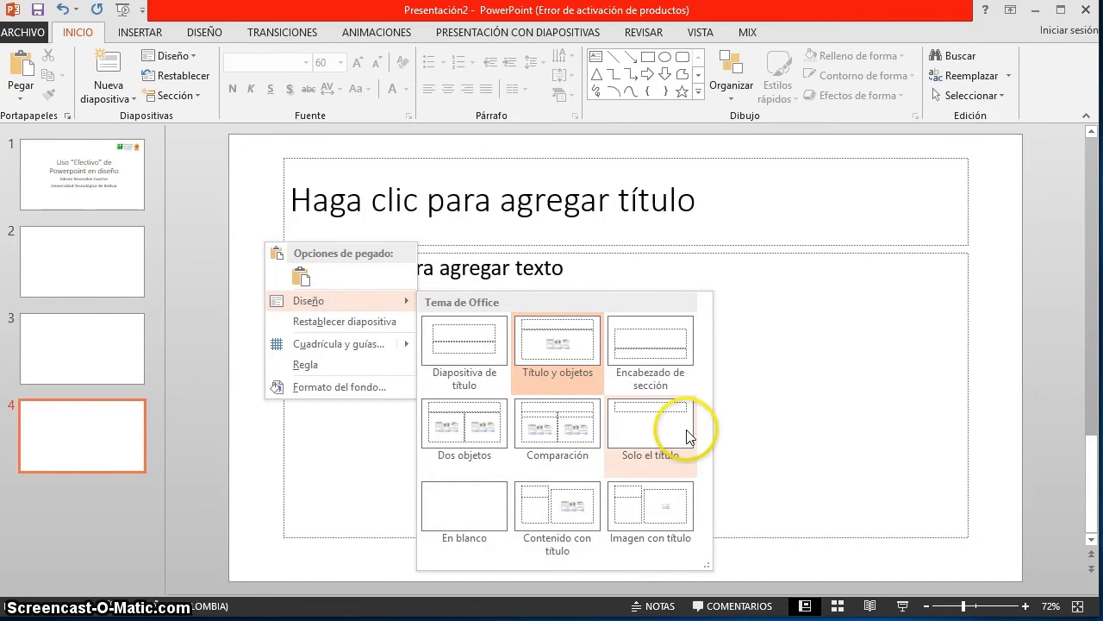
pyautogui.click(444, 521)
# Review the new slide layouts, ending on slide 2.
pyautogui.click(326, 344)
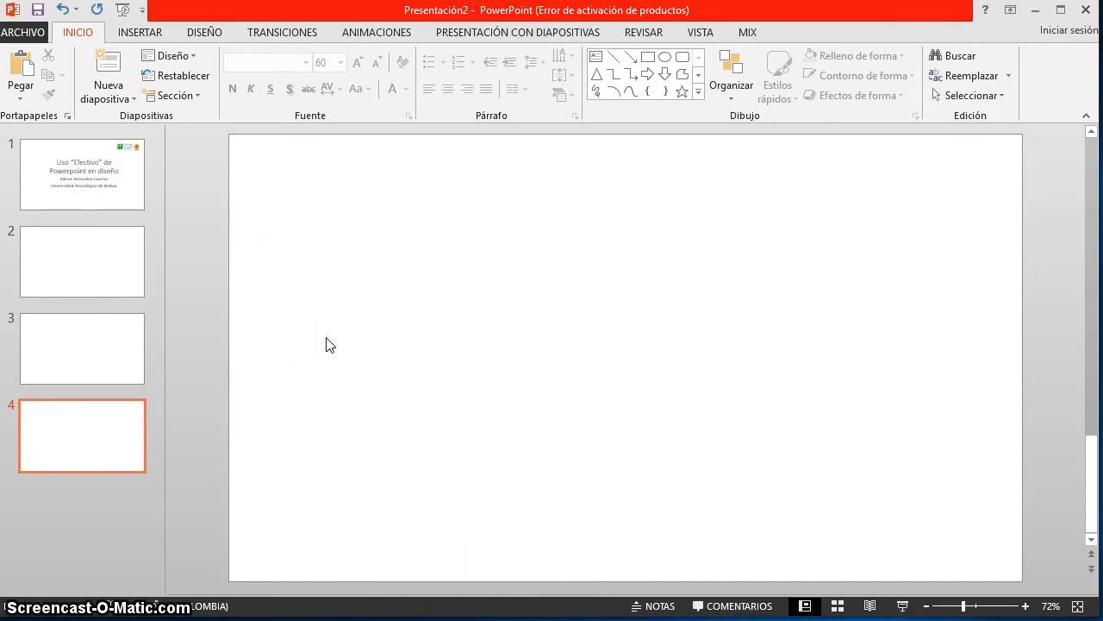
pyautogui.click(80, 365)
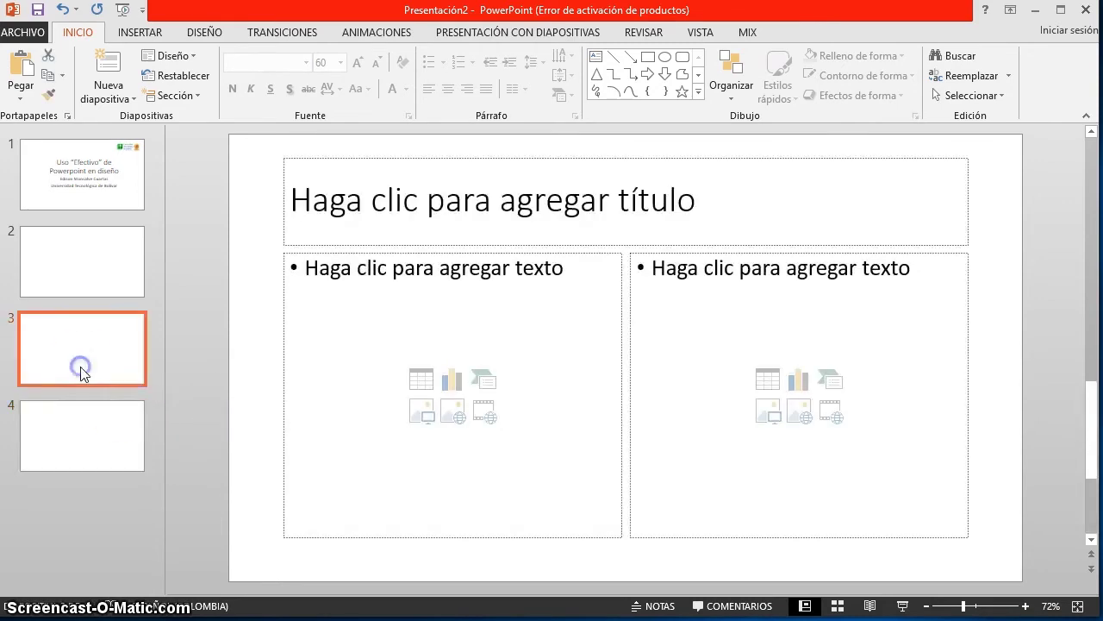
pyautogui.click(47, 276)
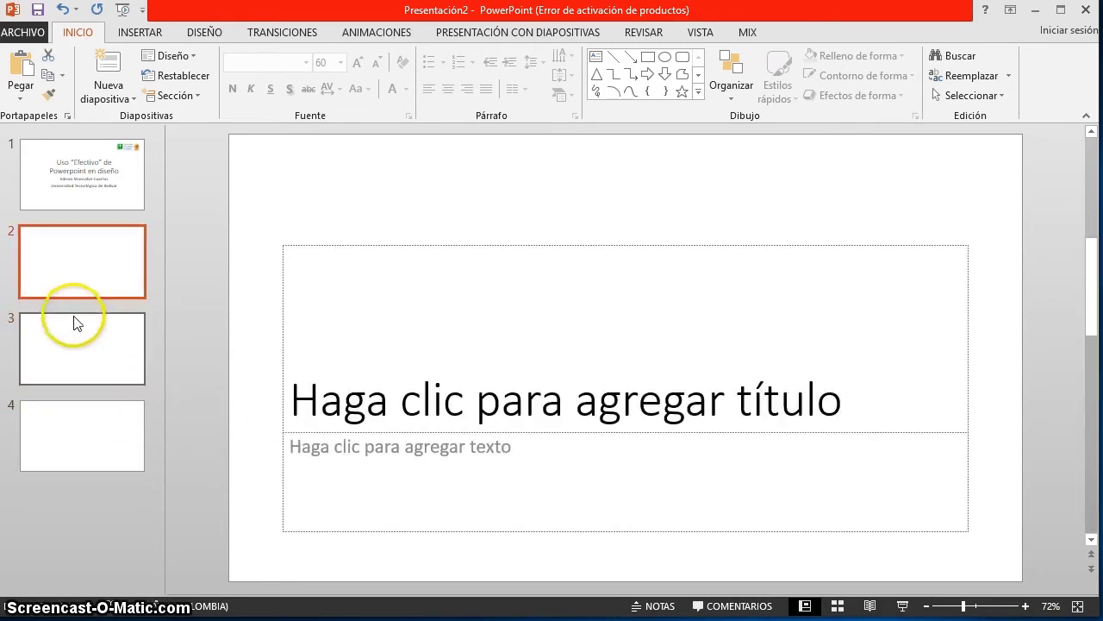
pyautogui.click(74, 328)
pyautogui.click(85, 269)
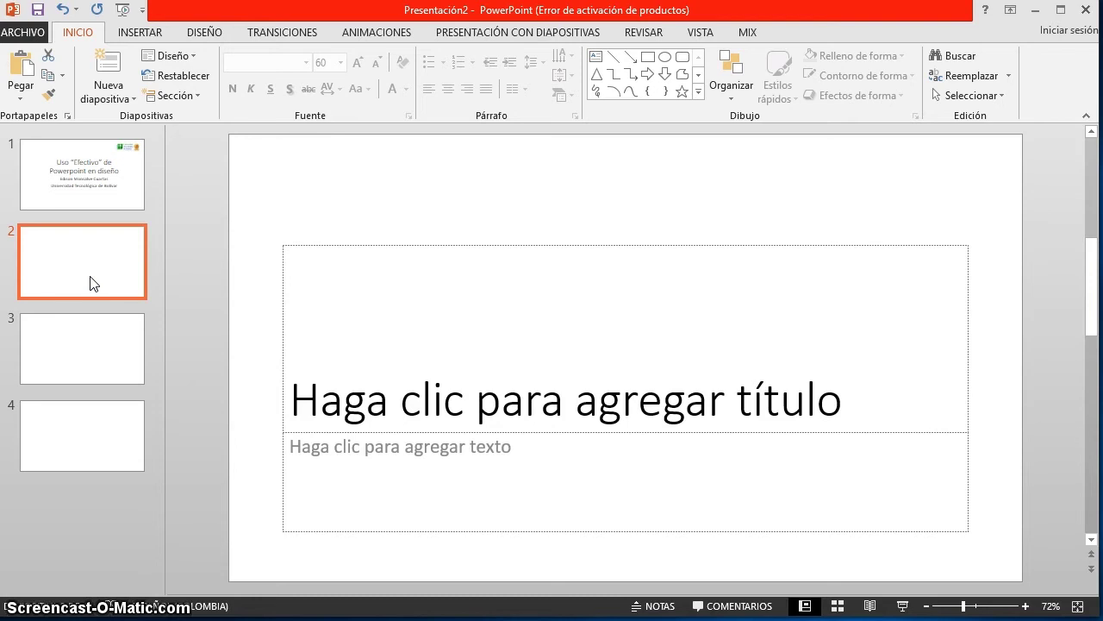
pyautogui.click(209, 209)
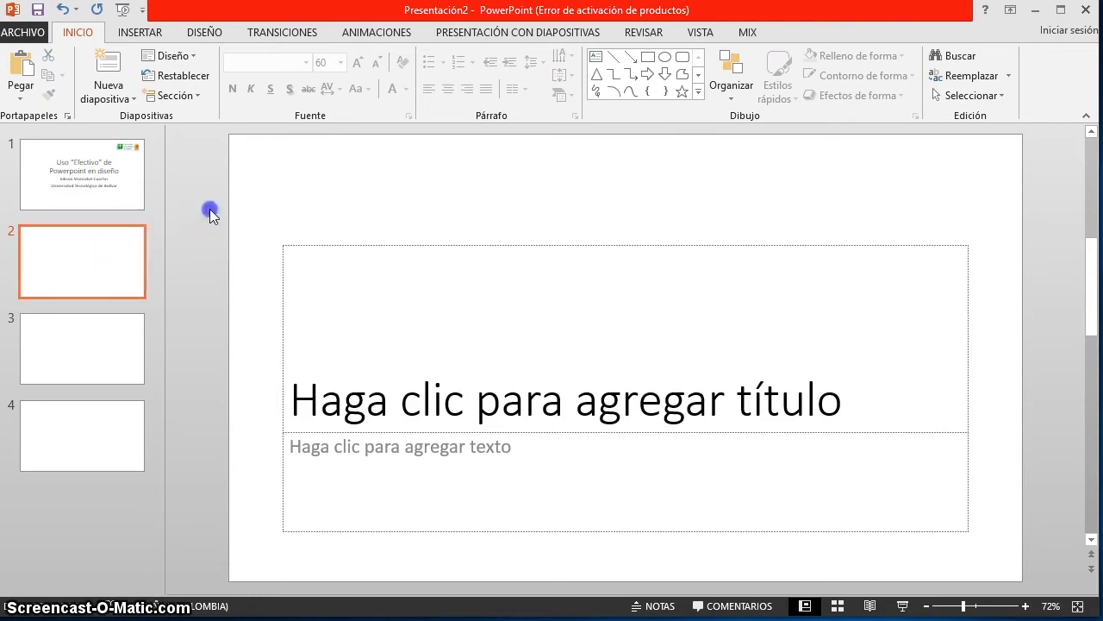
# Bring up the Diseño tab and look over the title slide and slide 2.
pyautogui.click(195, 35)
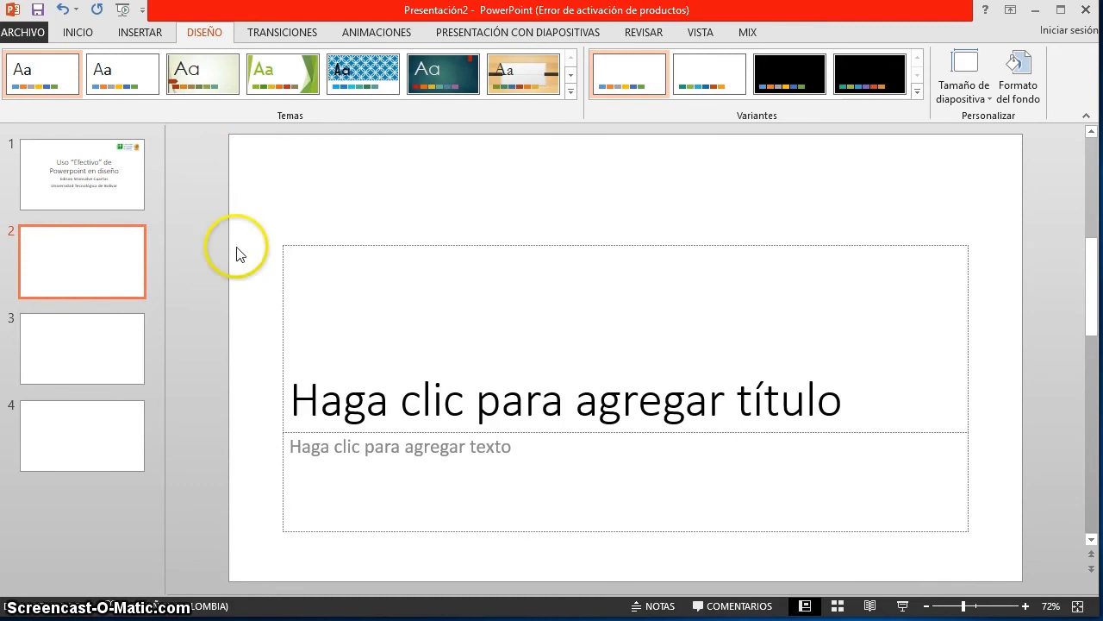
pyautogui.click(109, 213)
pyautogui.click(109, 265)
pyautogui.press('Up')
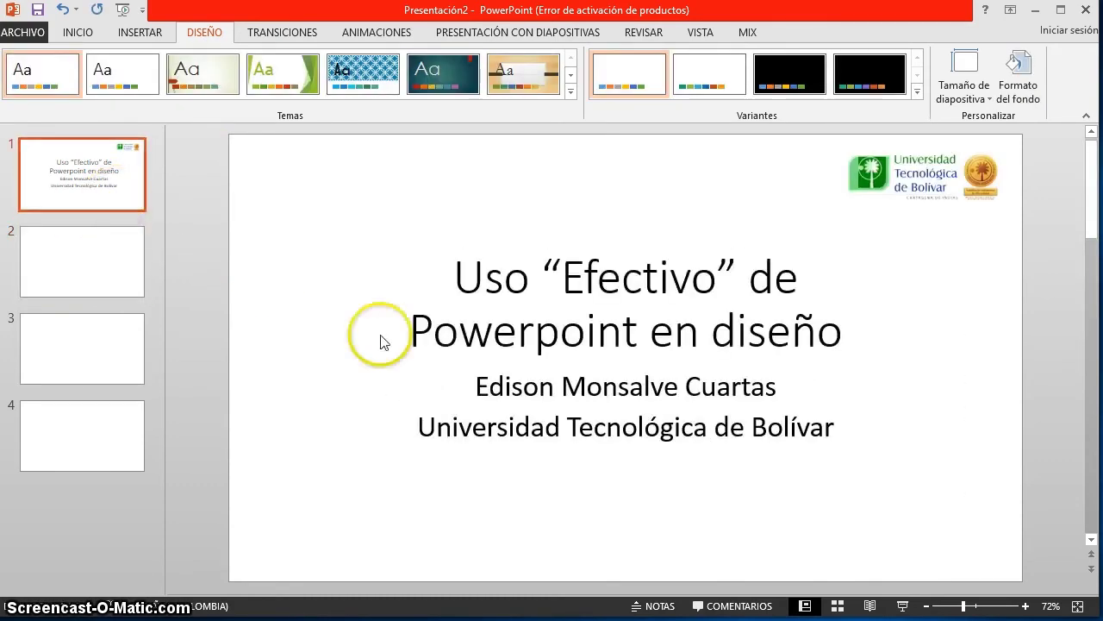
pyautogui.click(591, 299)
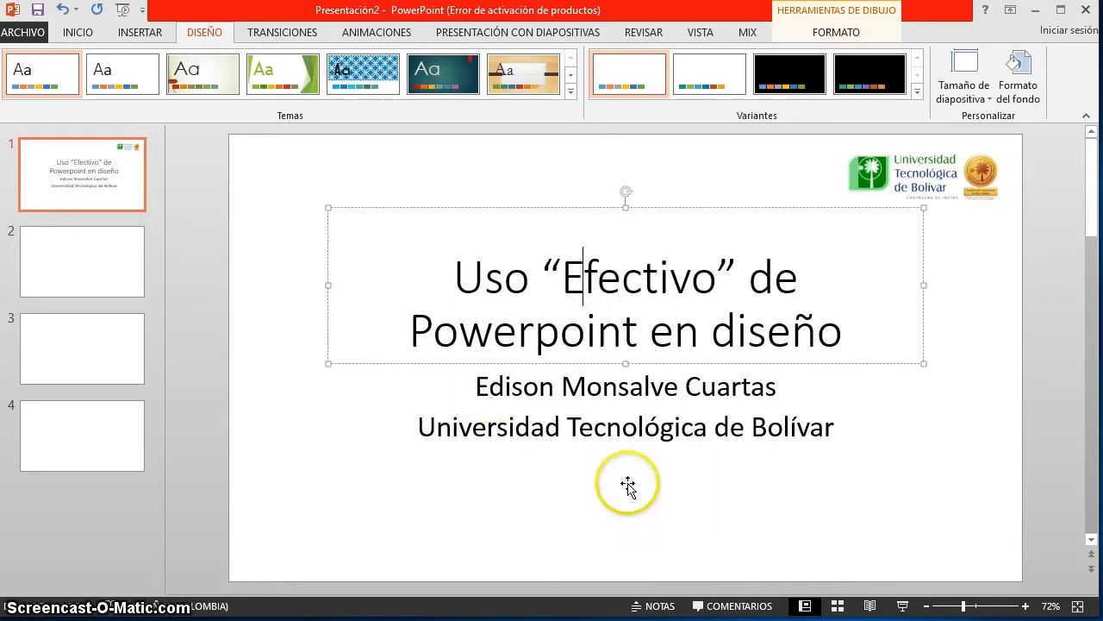
pyautogui.click(113, 285)
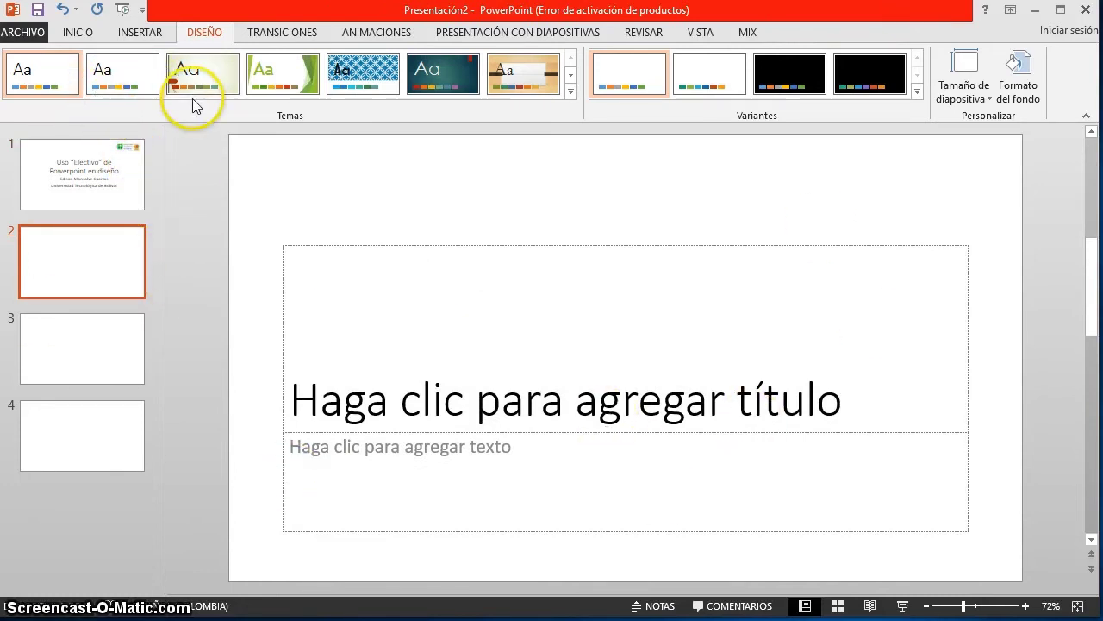
# Apply the dark teal theme to all slides in its orange variant.
pyautogui.click(570, 91)
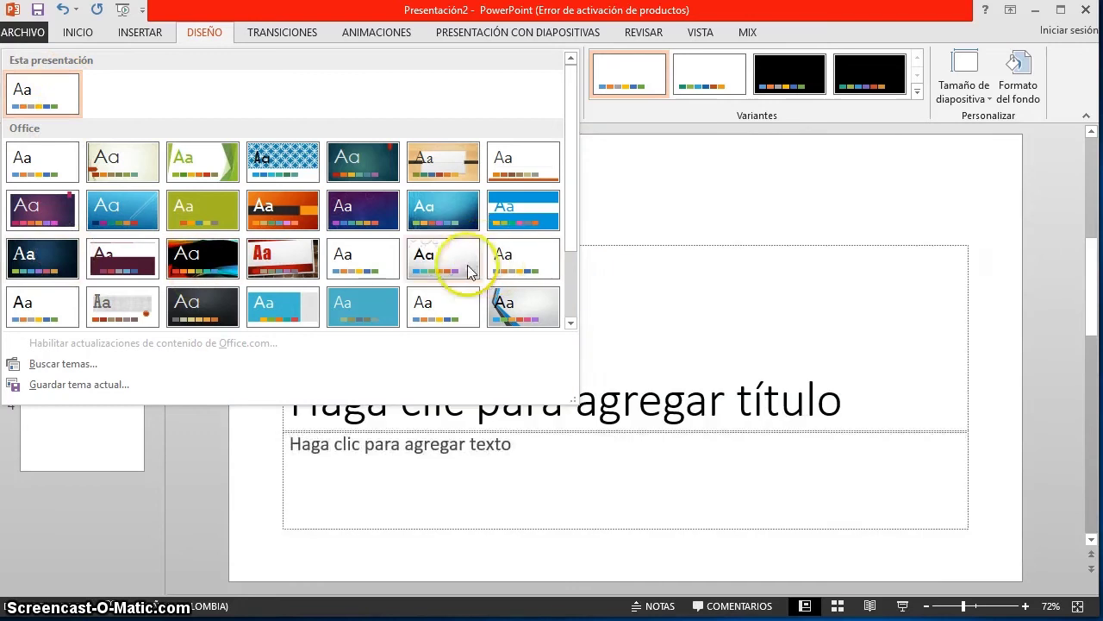
pyautogui.scroll(-2, 284, 278)
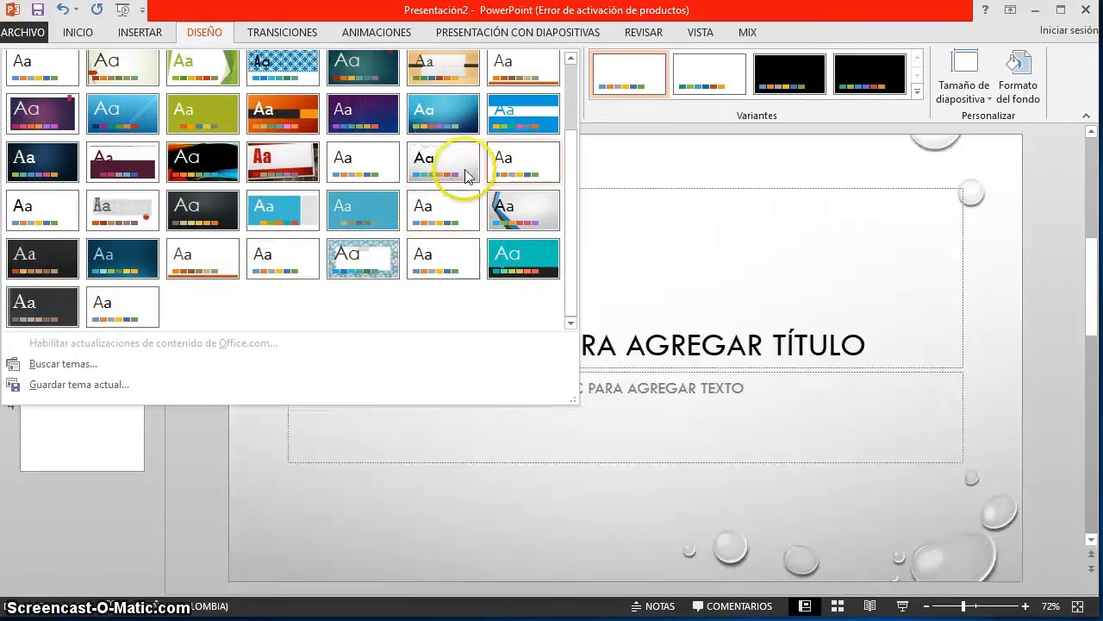
pyautogui.click(675, 163)
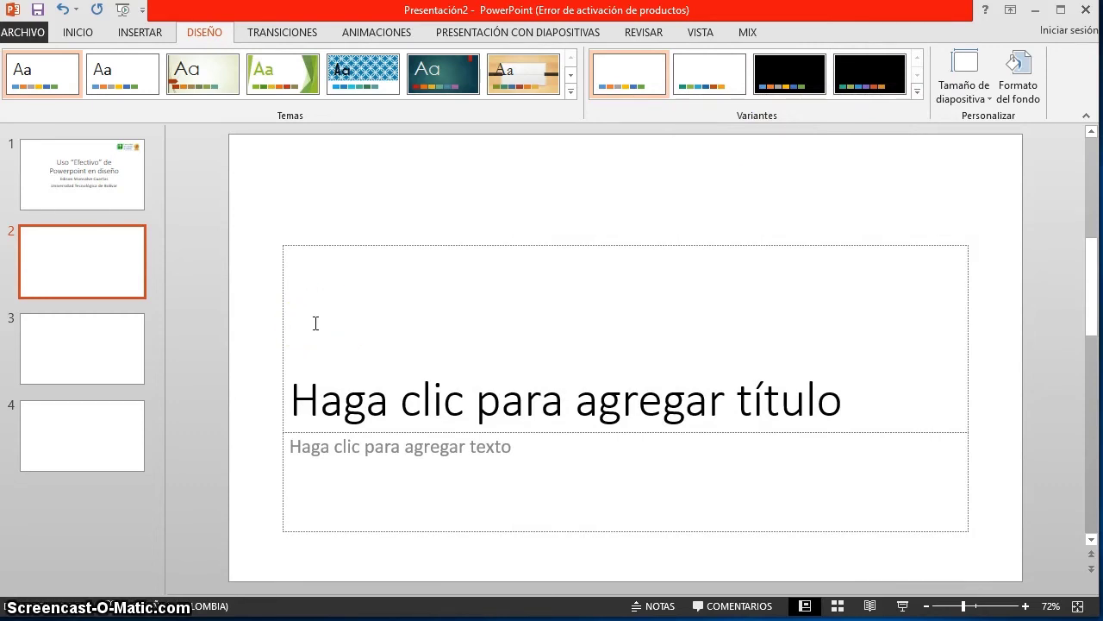
pyautogui.click(468, 70)
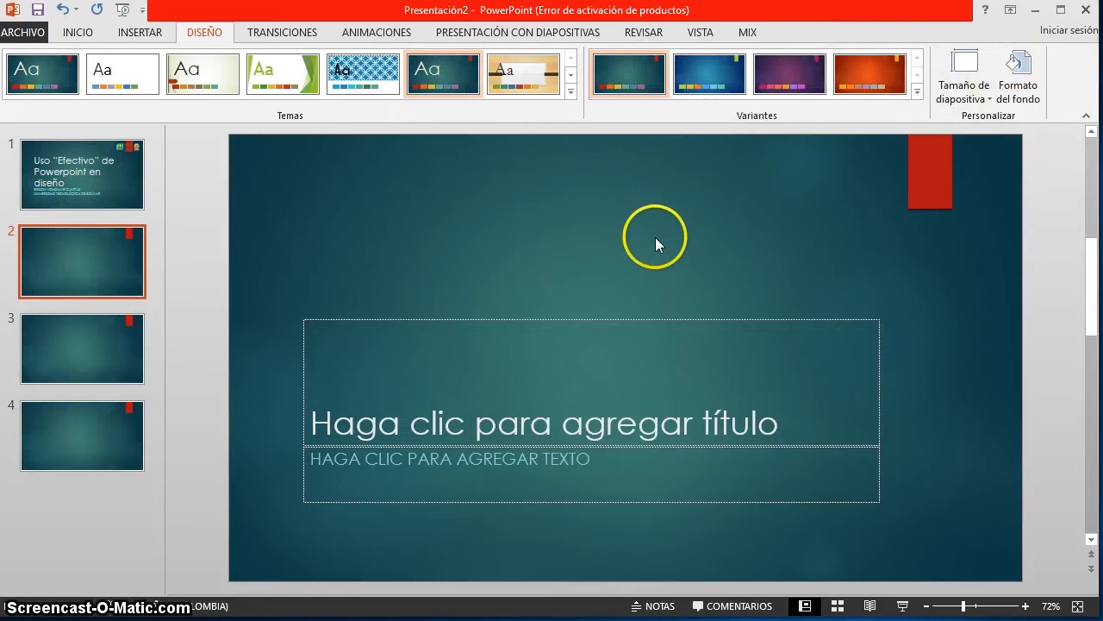
pyautogui.click(862, 69)
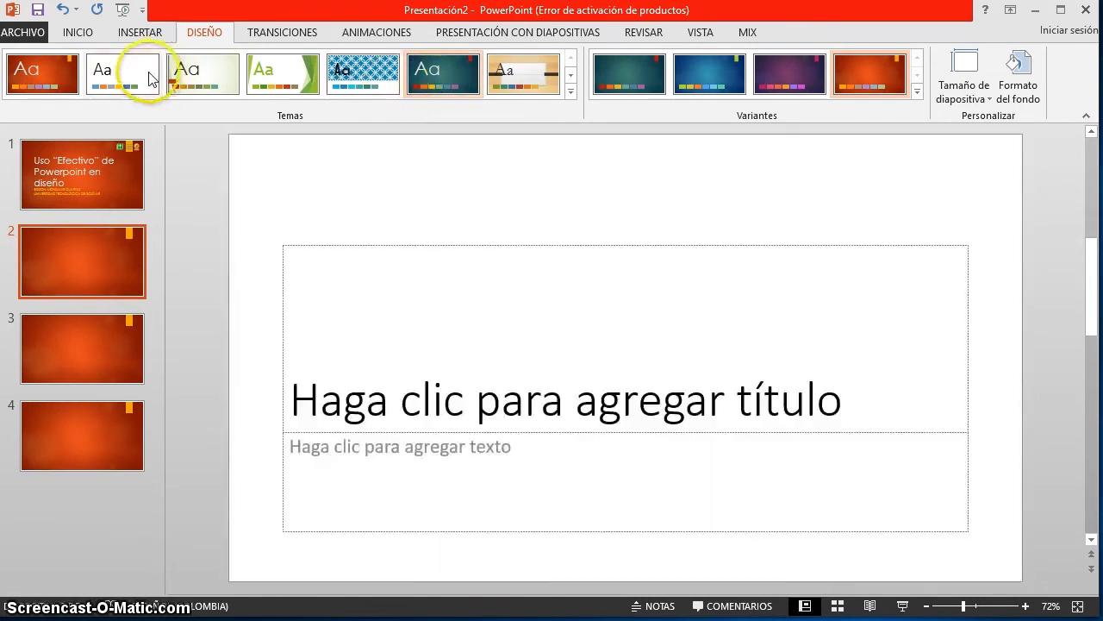
# Try the Office theme's black and other variants, then settle on white with slide 1 shown.
pyautogui.click(145, 75)
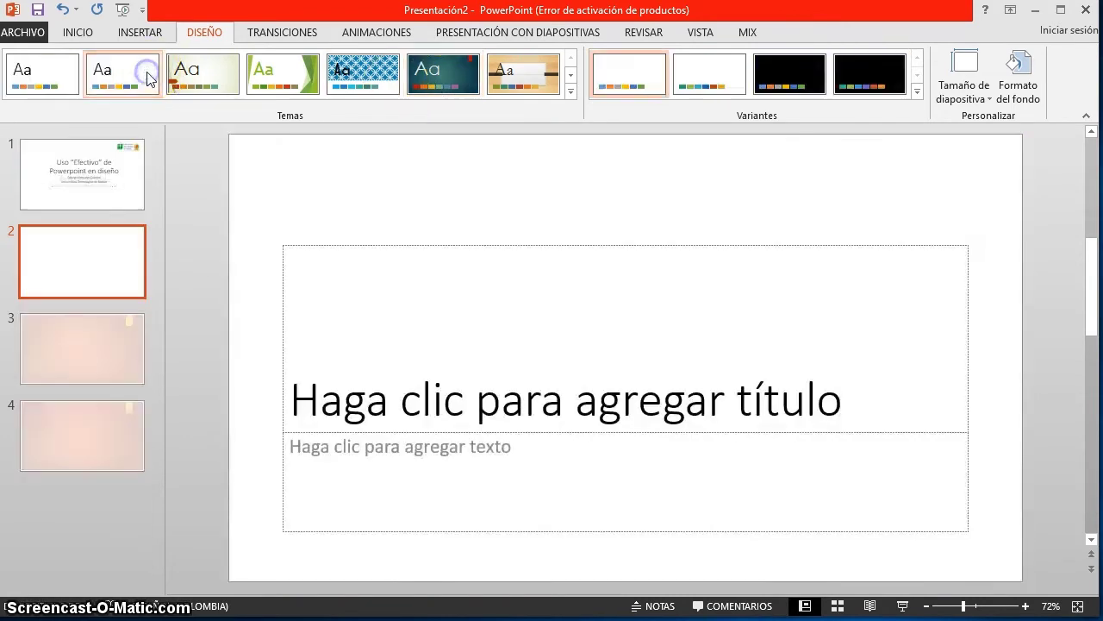
pyautogui.click(790, 75)
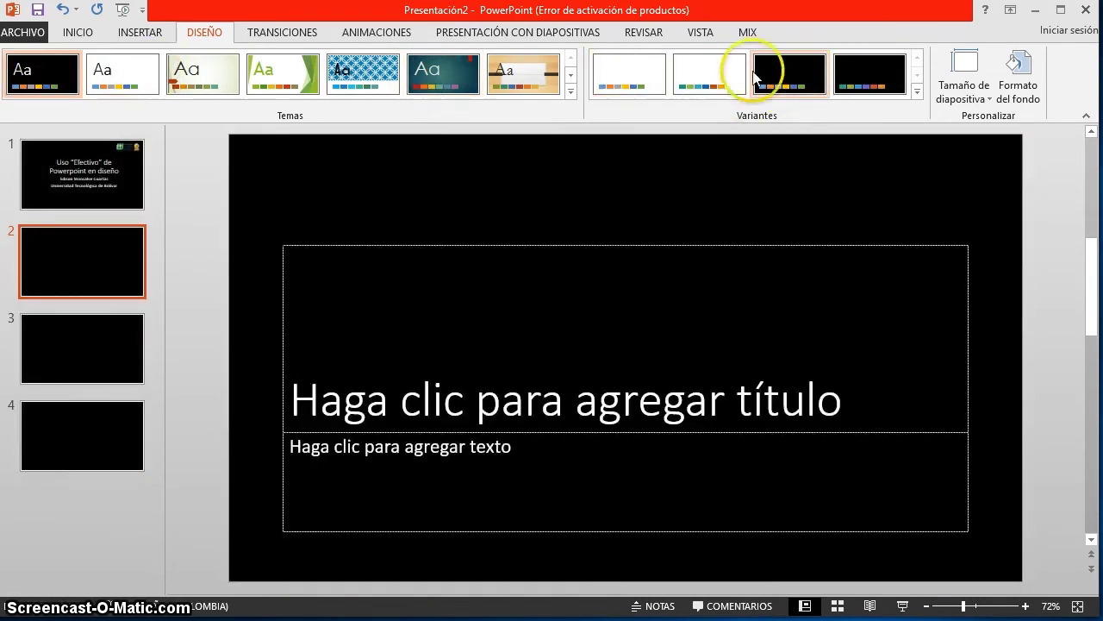
pyautogui.click(871, 86)
pyautogui.click(714, 78)
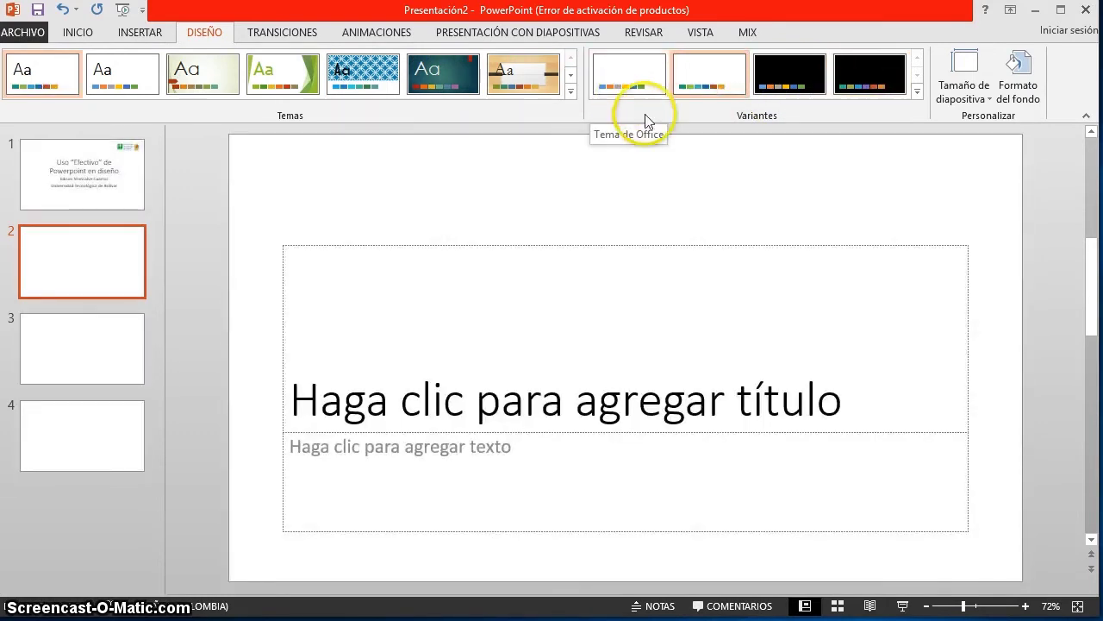
pyautogui.click(814, 91)
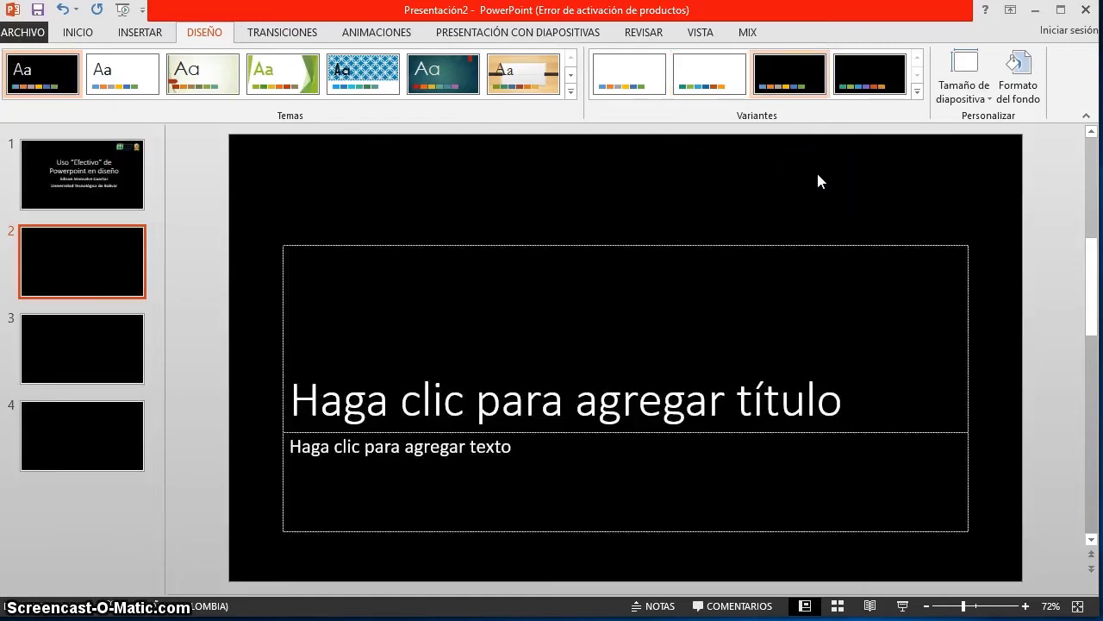
pyautogui.click(129, 177)
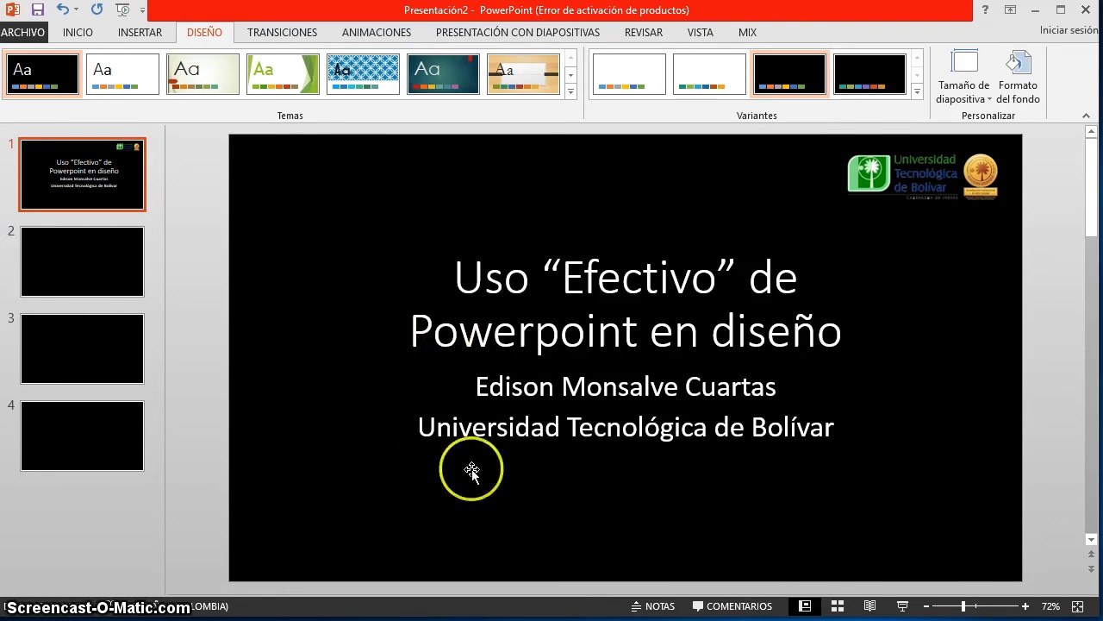
pyautogui.click(629, 71)
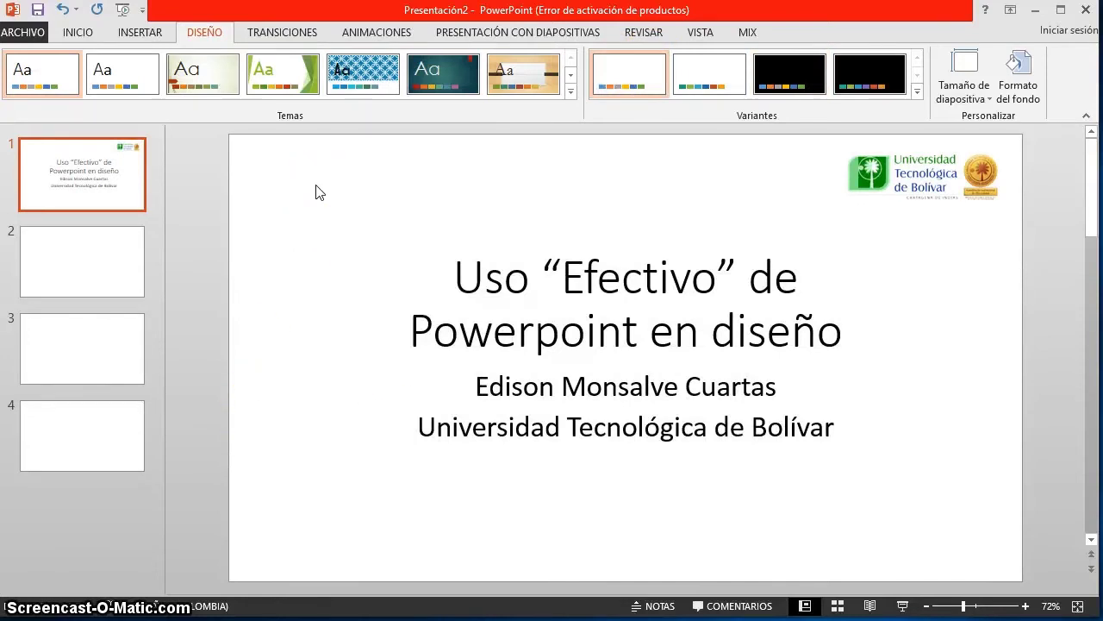
# Switch the theme fonts to Franklin Gothic.
pyautogui.click(919, 95)
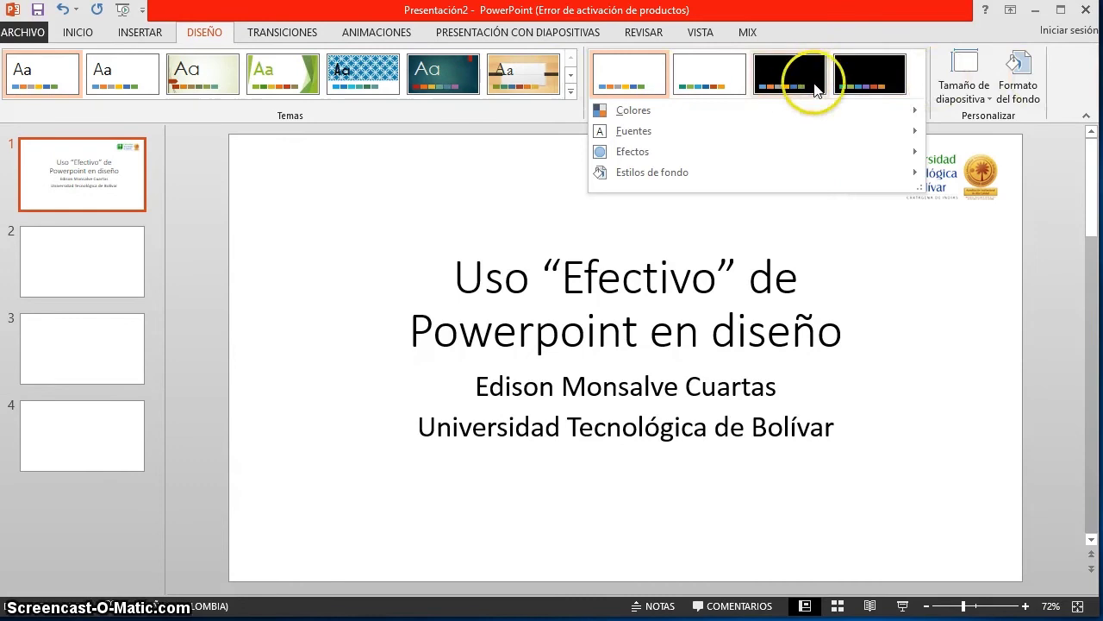
pyautogui.moveTo(666, 109)
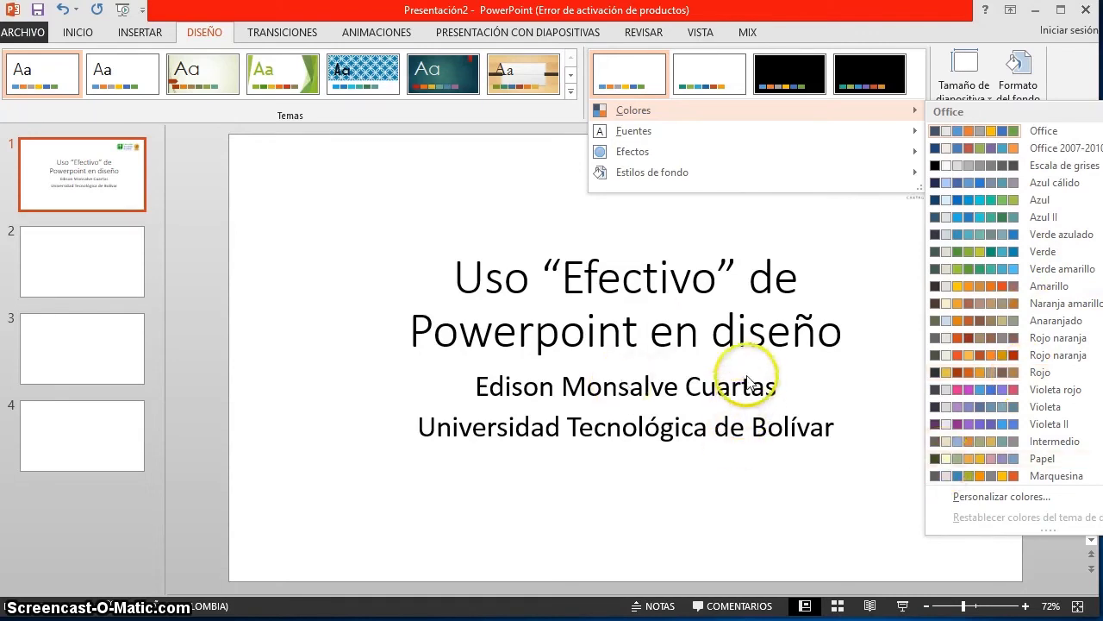
pyautogui.moveTo(662, 132)
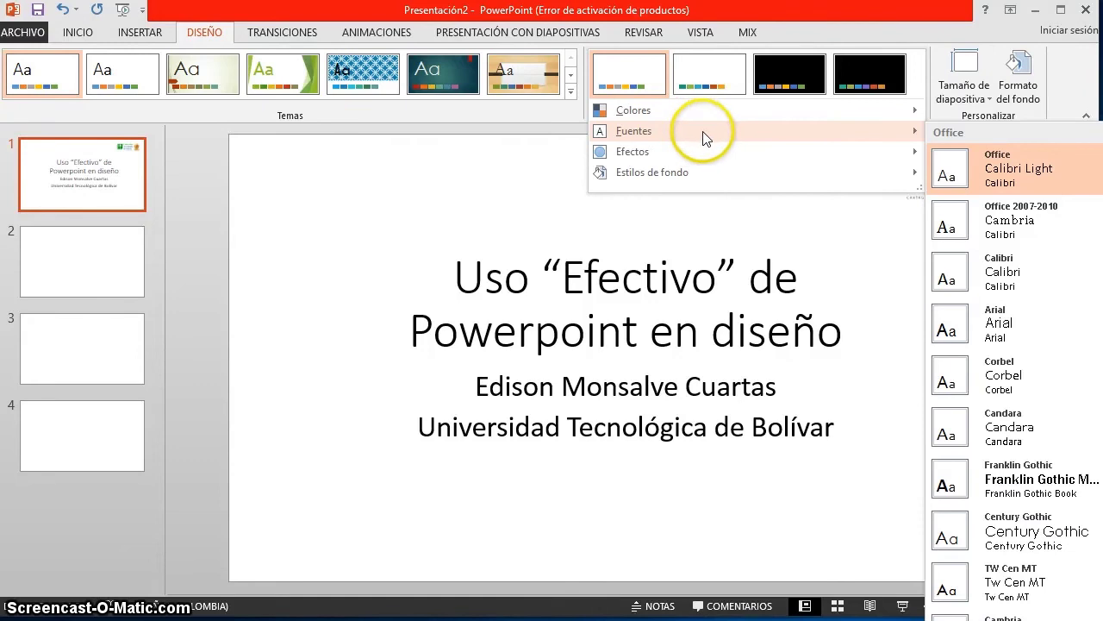
pyautogui.click(1034, 503)
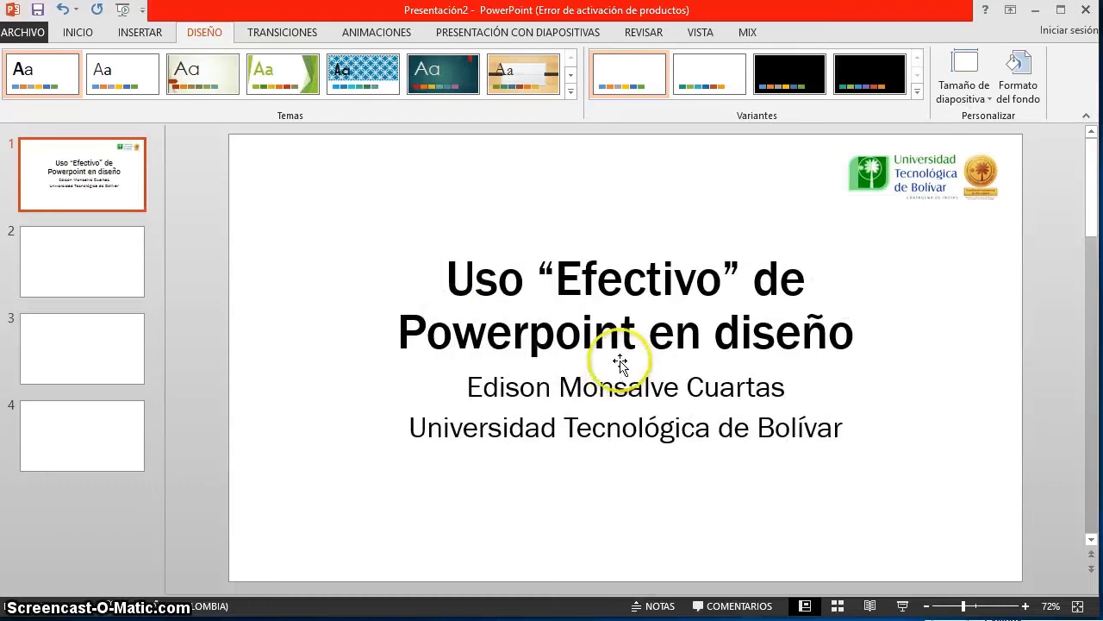
# Apply the dark slate-blue background style to all slides.
pyautogui.click(923, 93)
pyautogui.moveTo(641, 154)
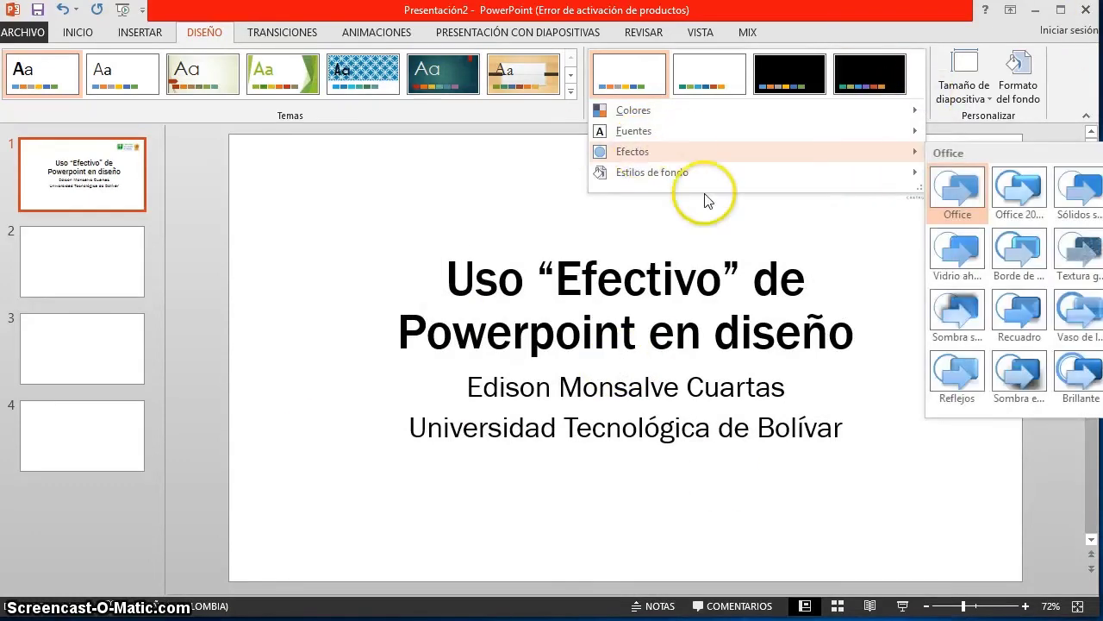
pyautogui.moveTo(730, 184)
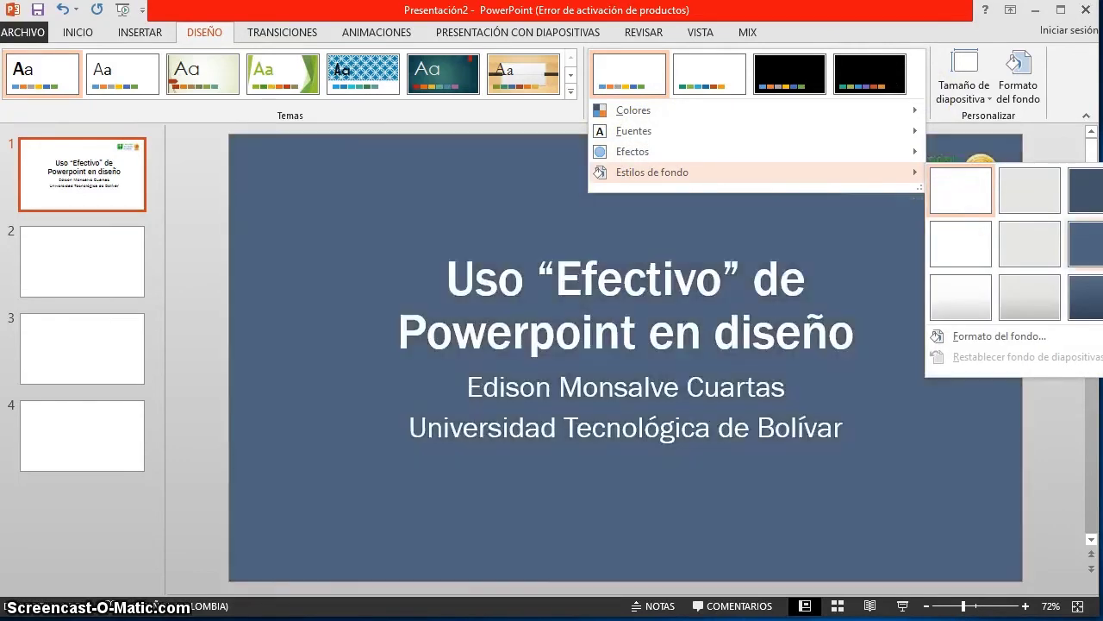
pyautogui.click(1085, 244)
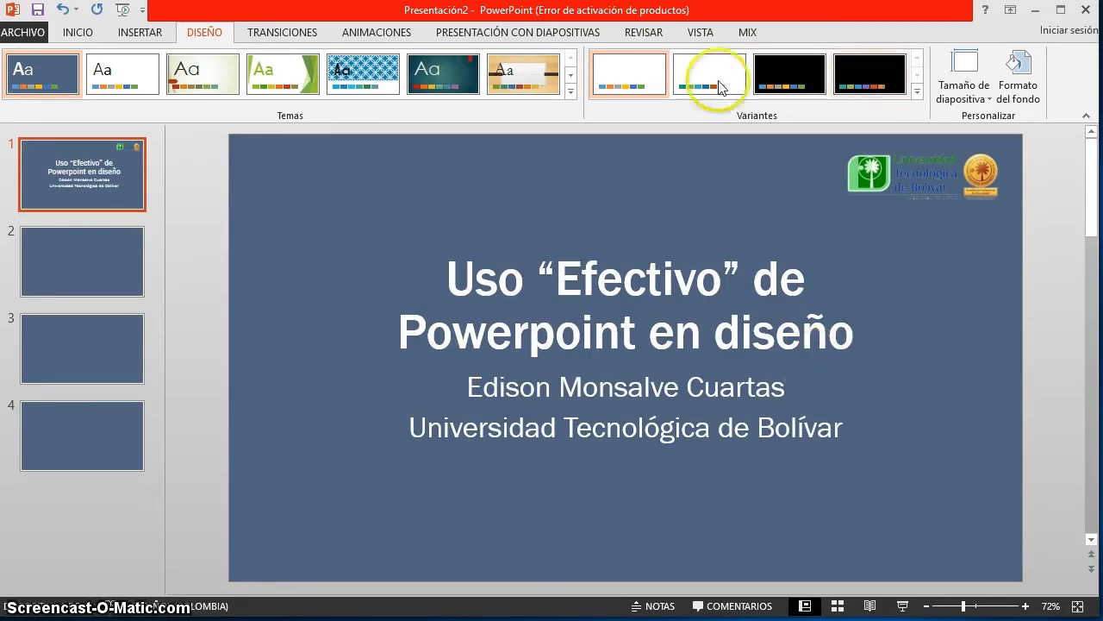
pyautogui.click(819, 80)
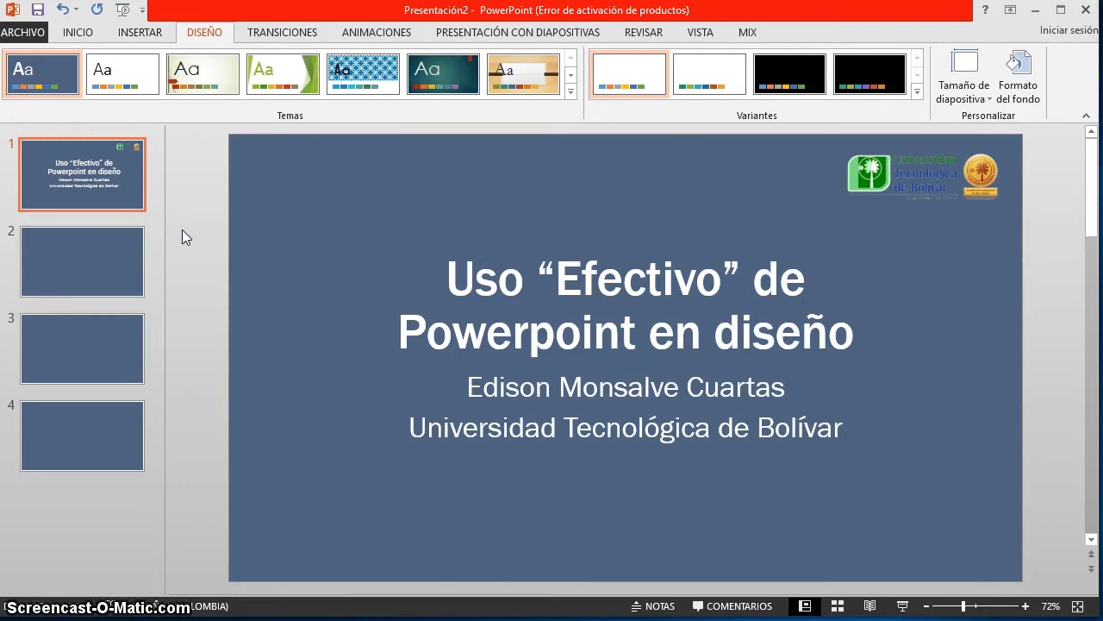
pyautogui.click(974, 100)
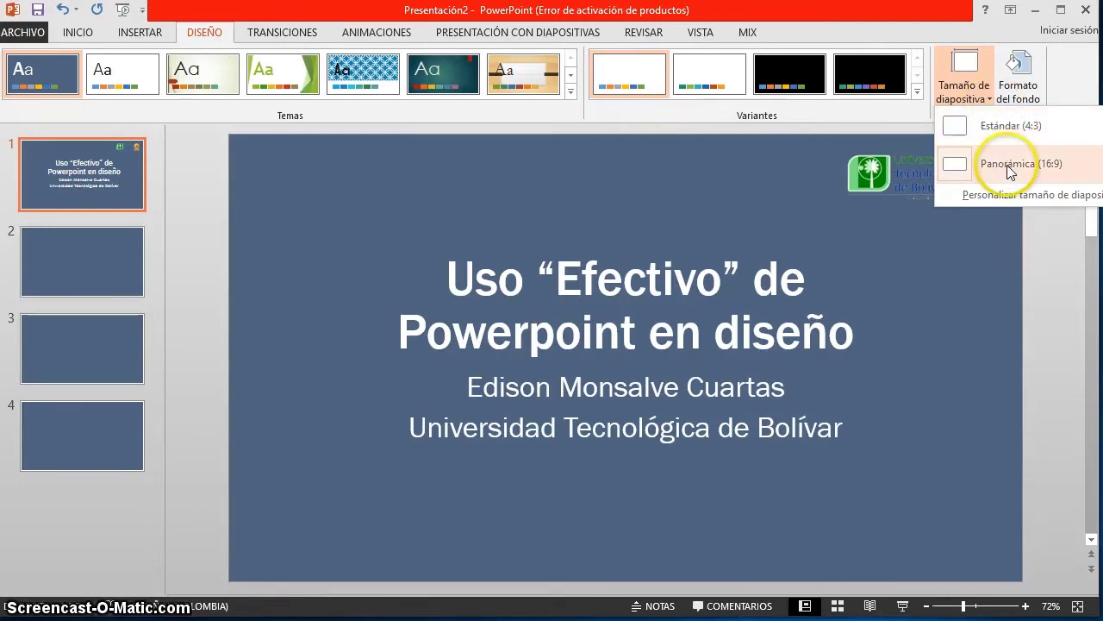
# Fill every slide's background with the orange preset gradient at 270° and check slide 2.
pyautogui.click(1032, 88)
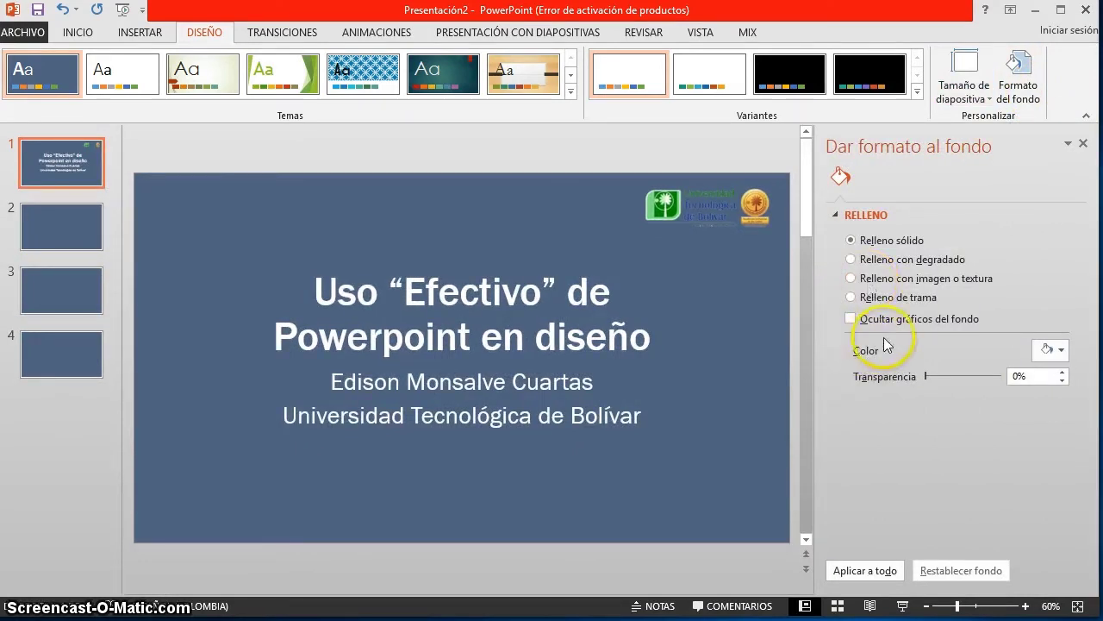
pyautogui.click(897, 260)
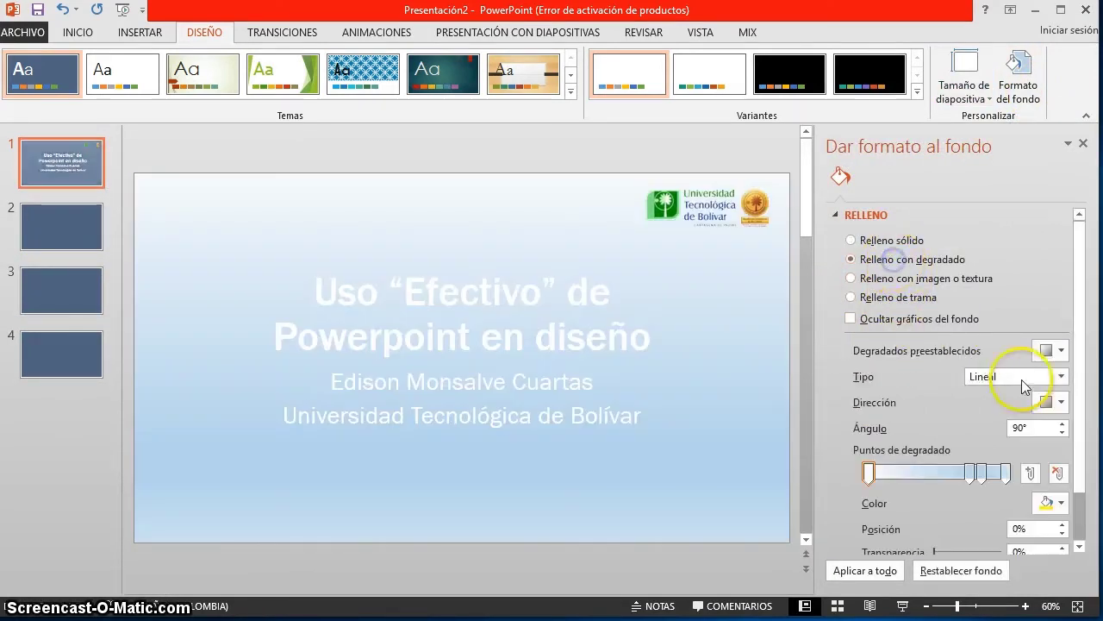
pyautogui.click(1060, 350)
pyautogui.click(1087, 461)
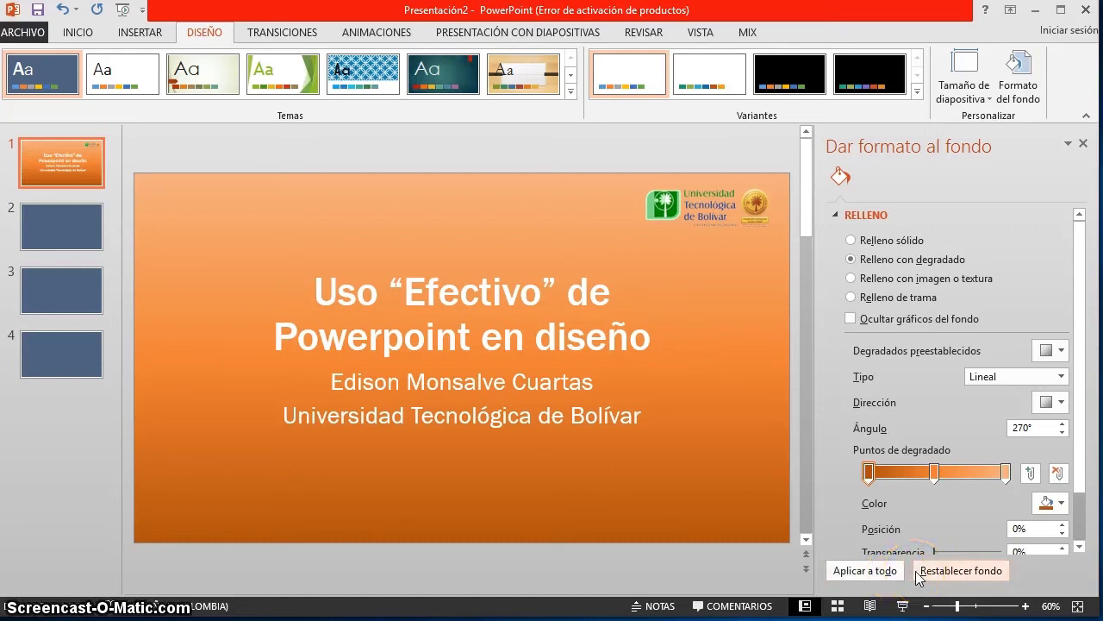
pyautogui.click(862, 570)
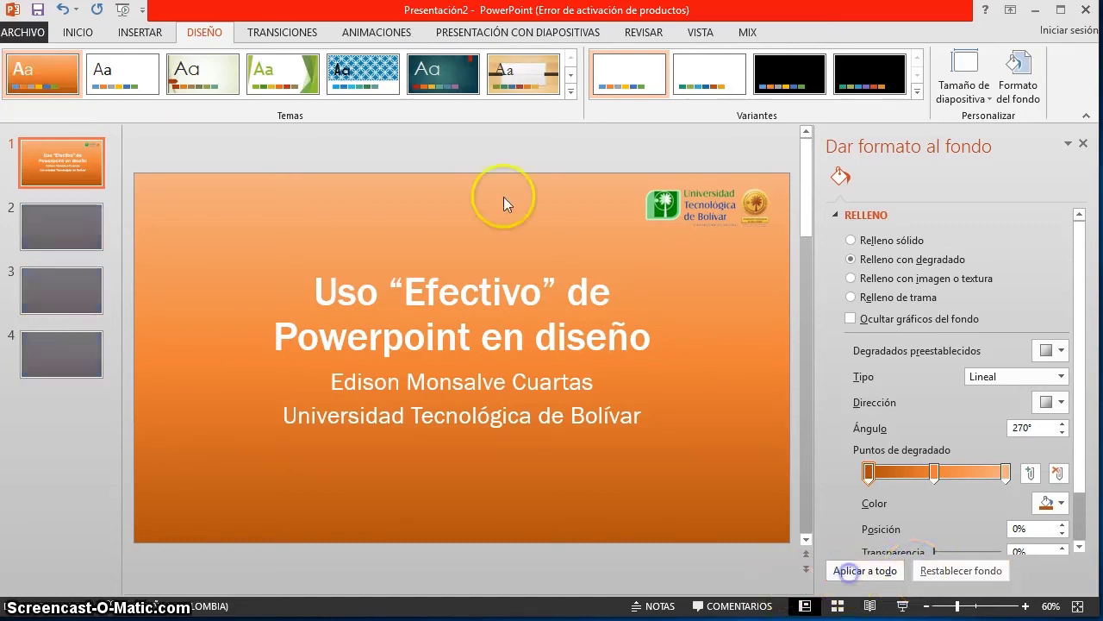
pyautogui.click(45, 209)
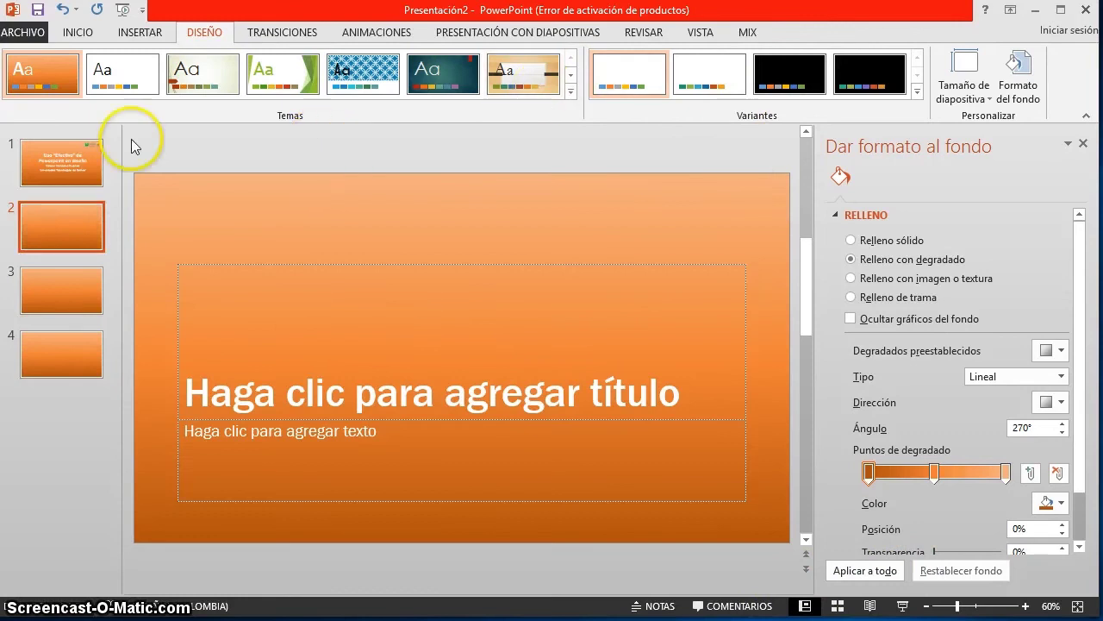
# Restore the plain white Office theme on all slides.
pyautogui.click(125, 79)
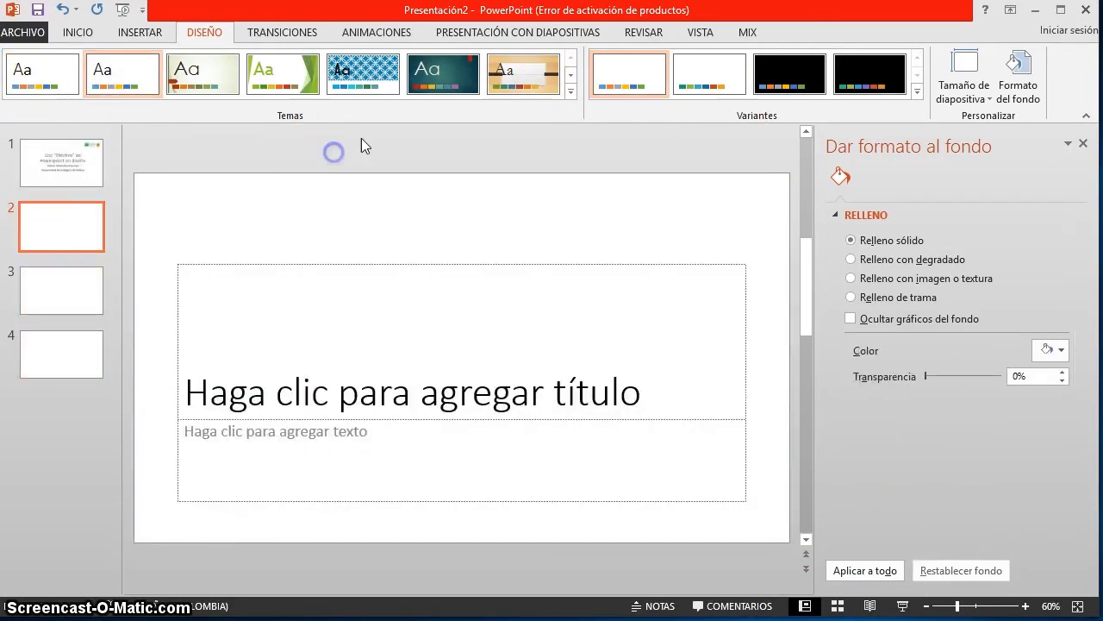
pyautogui.click(43, 164)
pyautogui.click(173, 256)
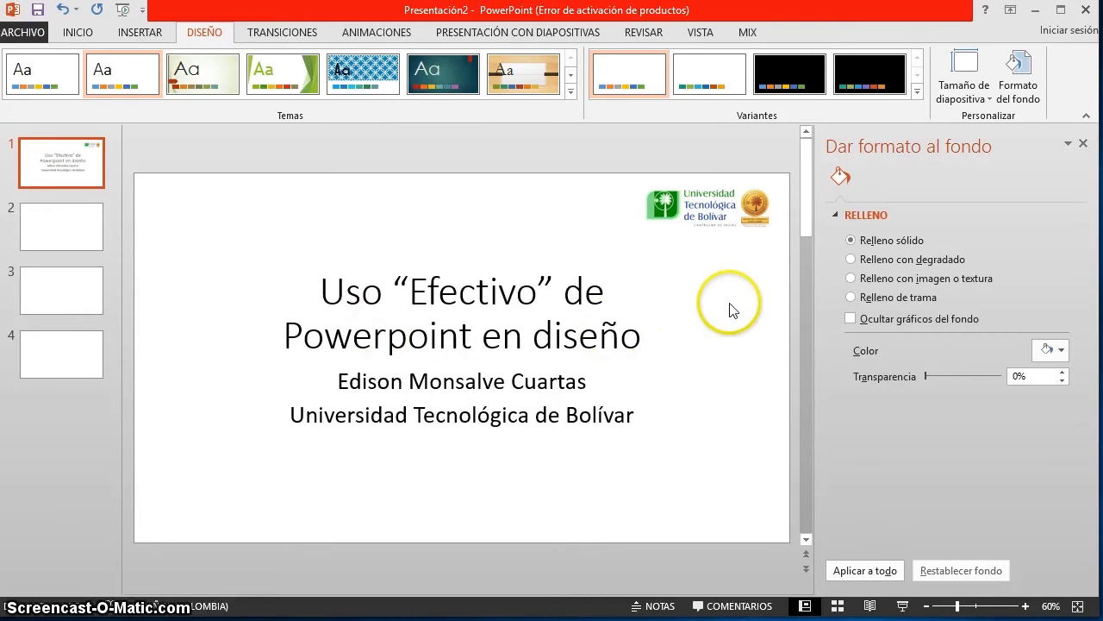
# Delete slides 2–4 so only the title slide remains.
pyautogui.click(69, 231)
pyautogui.press('Delete')
pyautogui.press('Delete')
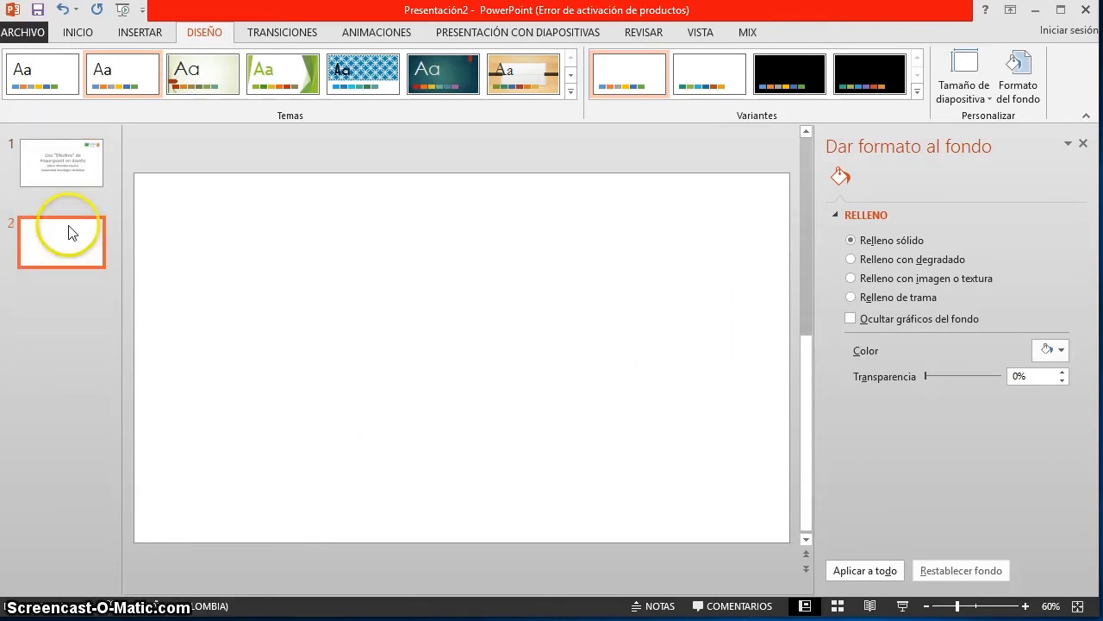
pyautogui.press('Delete')
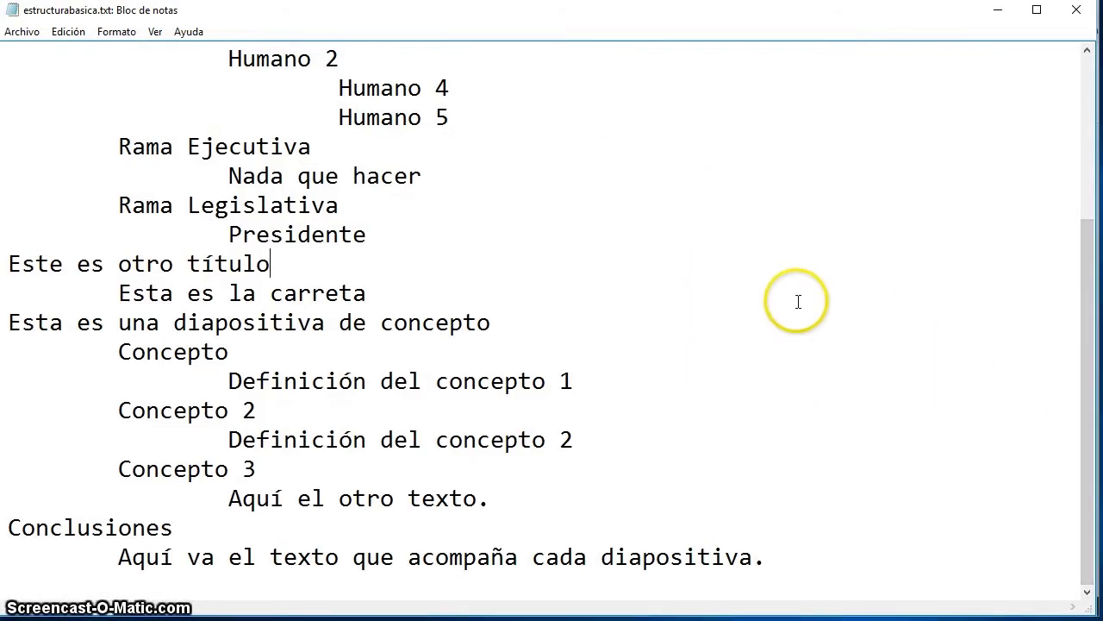
# Go through the outline's Colombia, Mi definición, Organismos, Este es otro título and Conclusiones lines.
pyautogui.scroll(3, 554, 371)
pyautogui.click(280, 47)
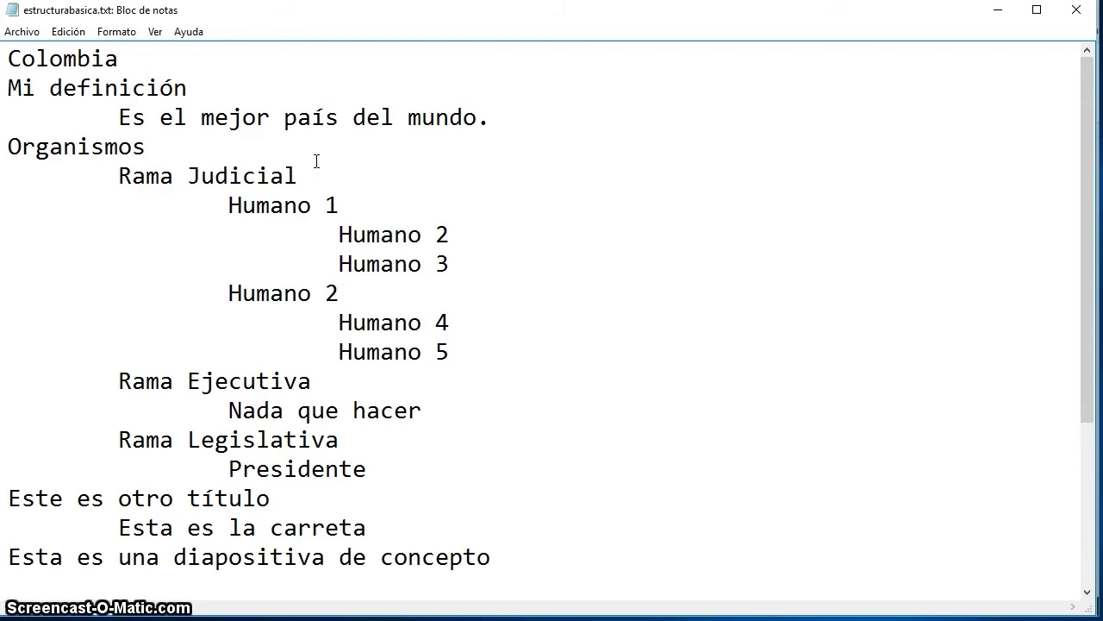
pyautogui.scroll(-1, 455, 399)
pyautogui.scroll(1, 448, 402)
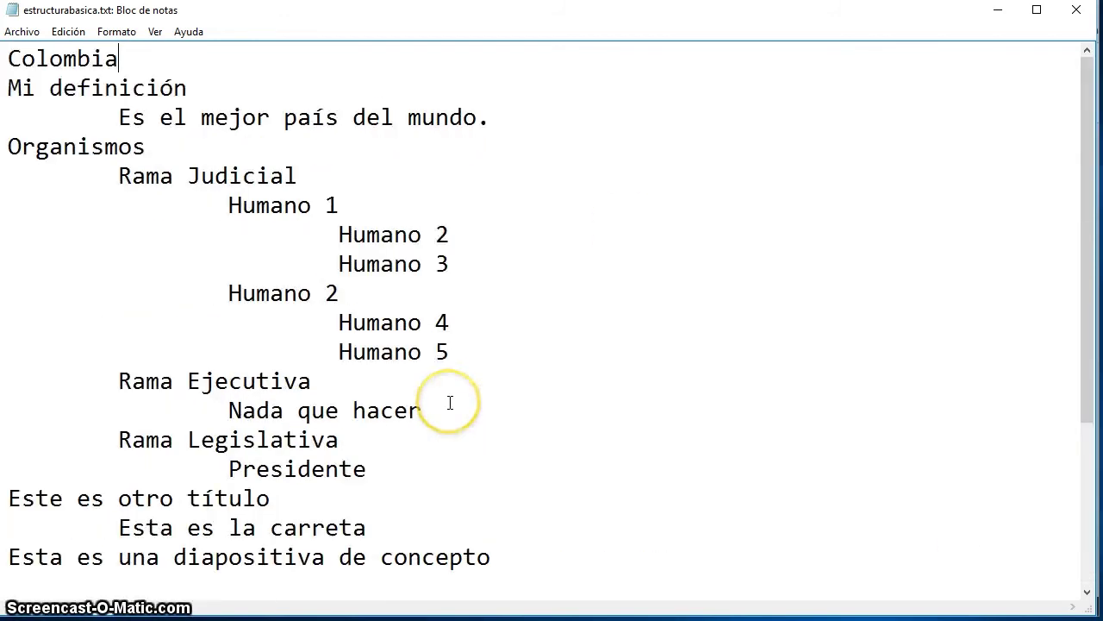
pyautogui.scroll(-1, 450, 404)
pyautogui.scroll(1, 450, 404)
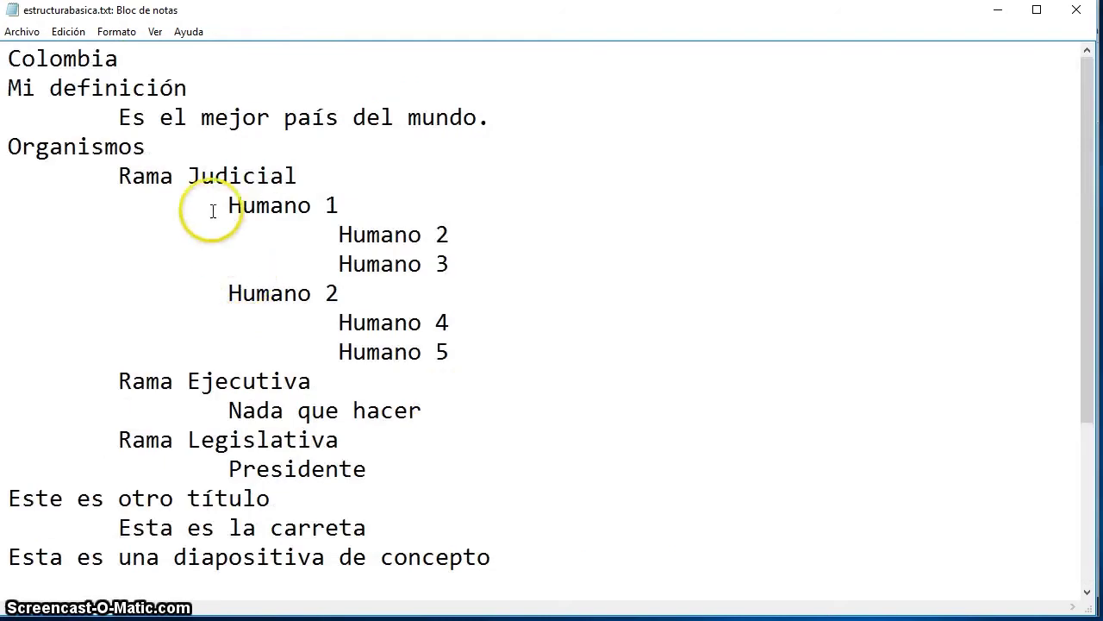
pyautogui.click(187, 89)
pyautogui.click(146, 148)
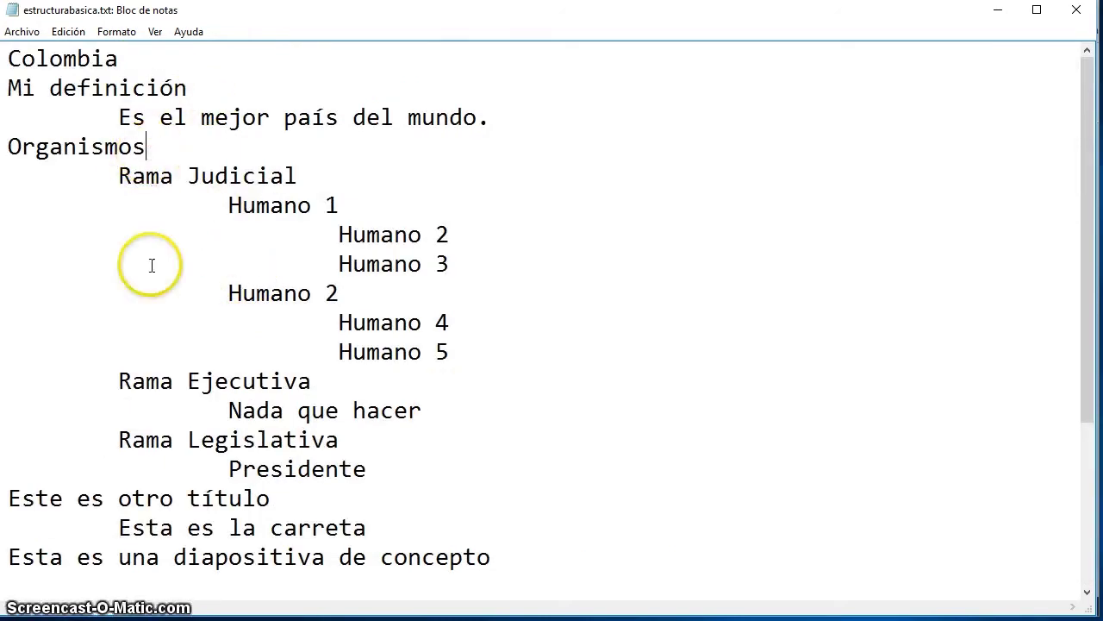
pyautogui.scroll(-2, 276, 258)
pyautogui.scroll(-1, 276, 258)
pyautogui.click(287, 266)
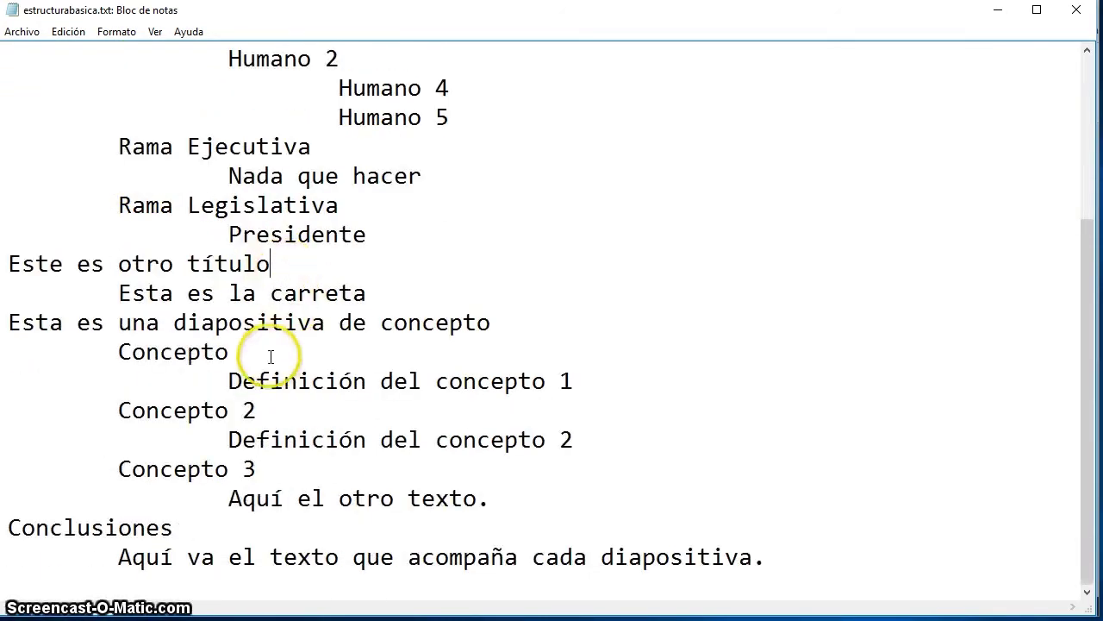
pyautogui.click(537, 325)
pyautogui.click(184, 524)
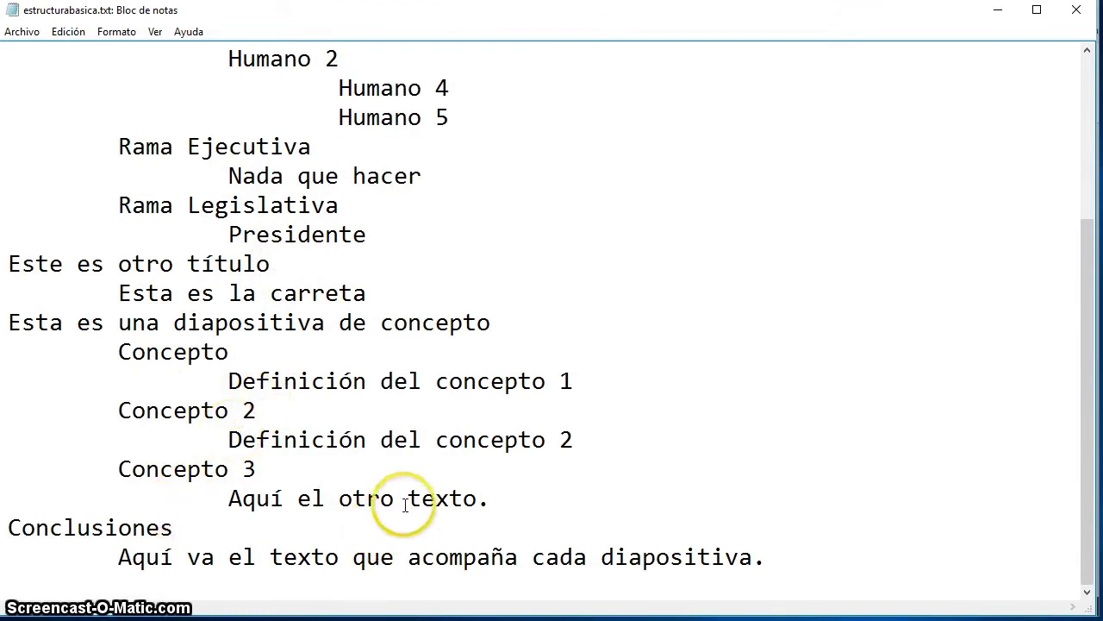
pyautogui.scroll(3, 405, 502)
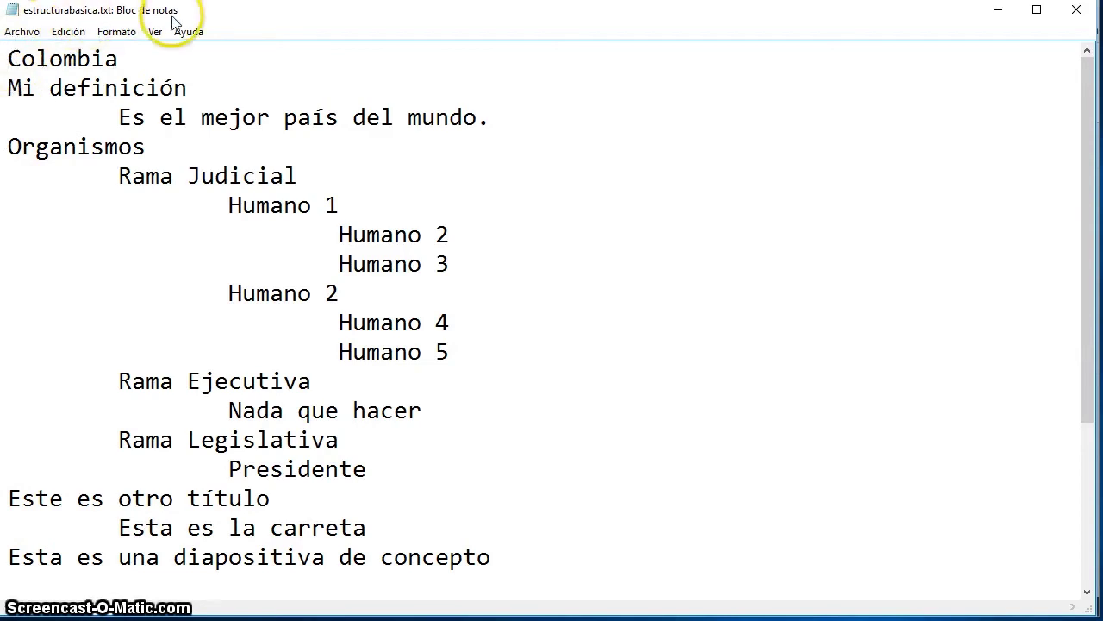
# Select the line 'Es el mejor país del mundo.', then the Rama Judicial through Presidente sub-points.
pyautogui.click(177, 59)
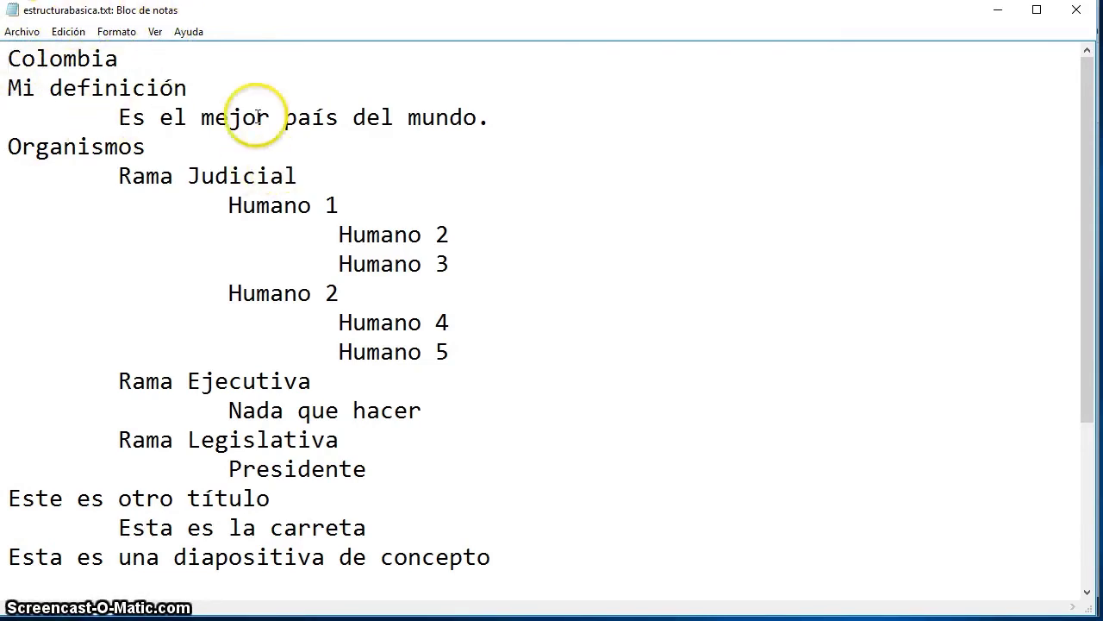
pyautogui.click(521, 118)
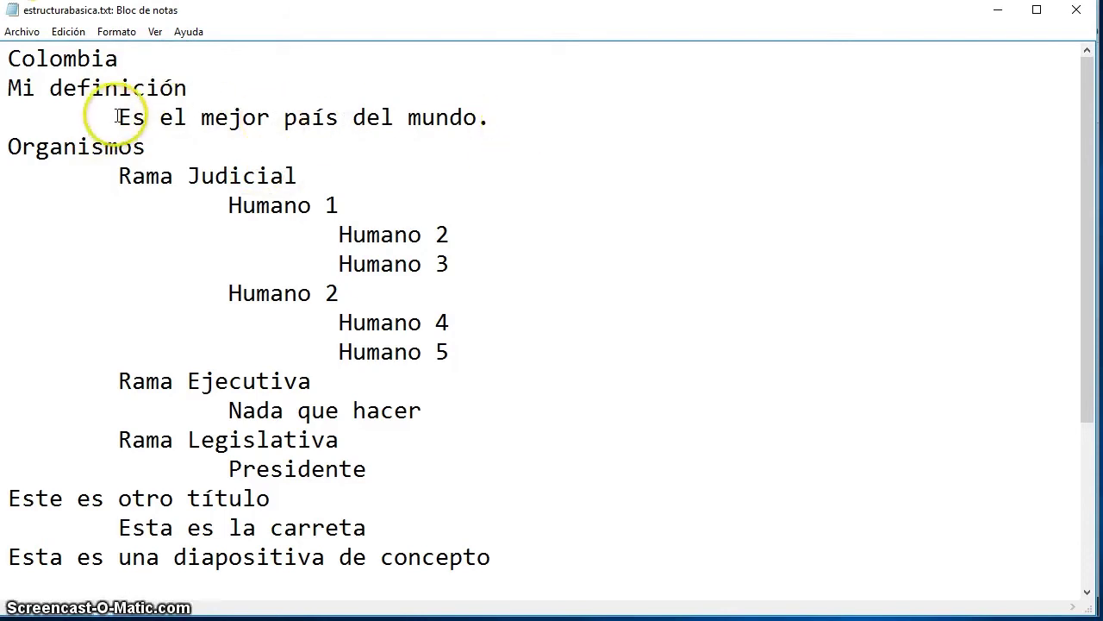
pyautogui.moveTo(118, 117); pyautogui.dragTo(518, 117)
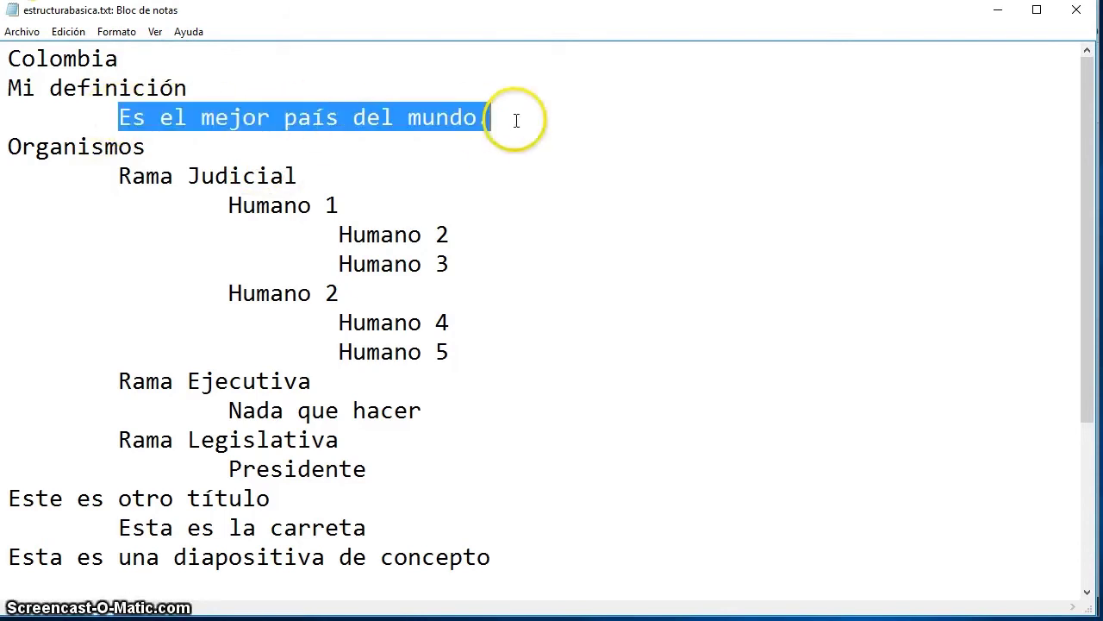
pyautogui.click(237, 94)
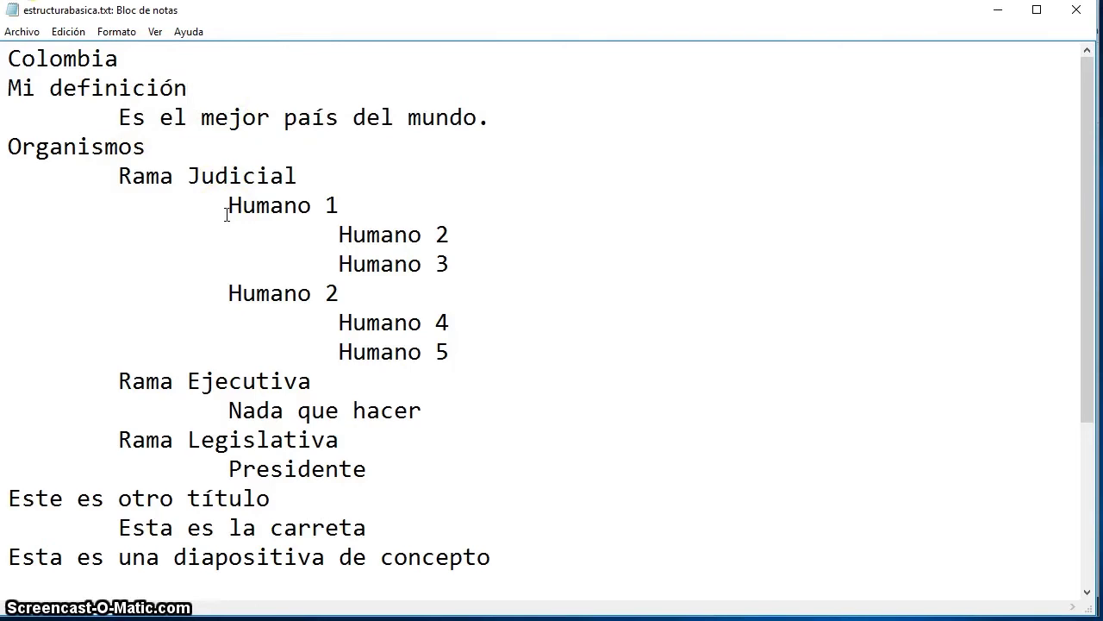
pyautogui.moveTo(118, 176); pyautogui.dragTo(451, 468)
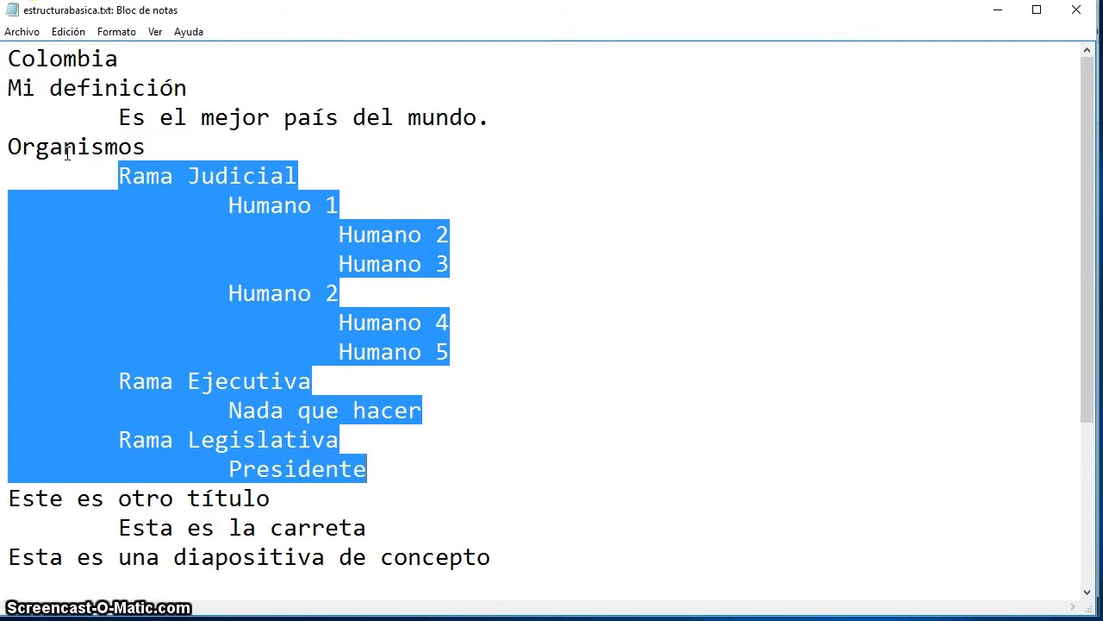
pyautogui.click(542, 325)
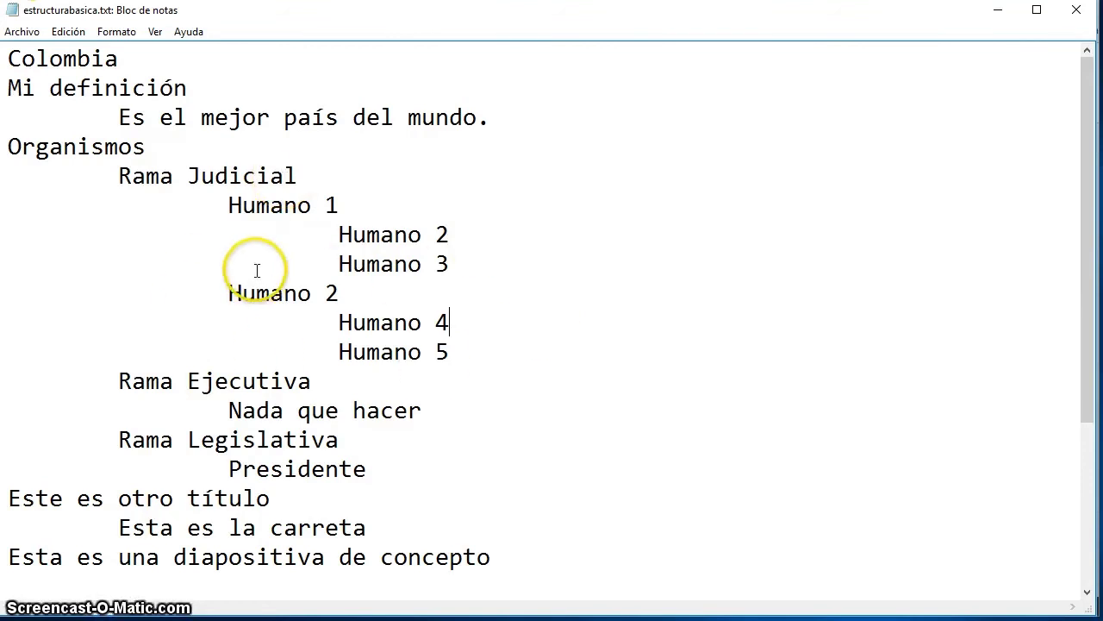
# Go over the Este es otro título and Concepto lines, then save estructurabasica.txt.
pyautogui.scroll(-2, 296, 247)
pyautogui.scroll(-1, 300, 241)
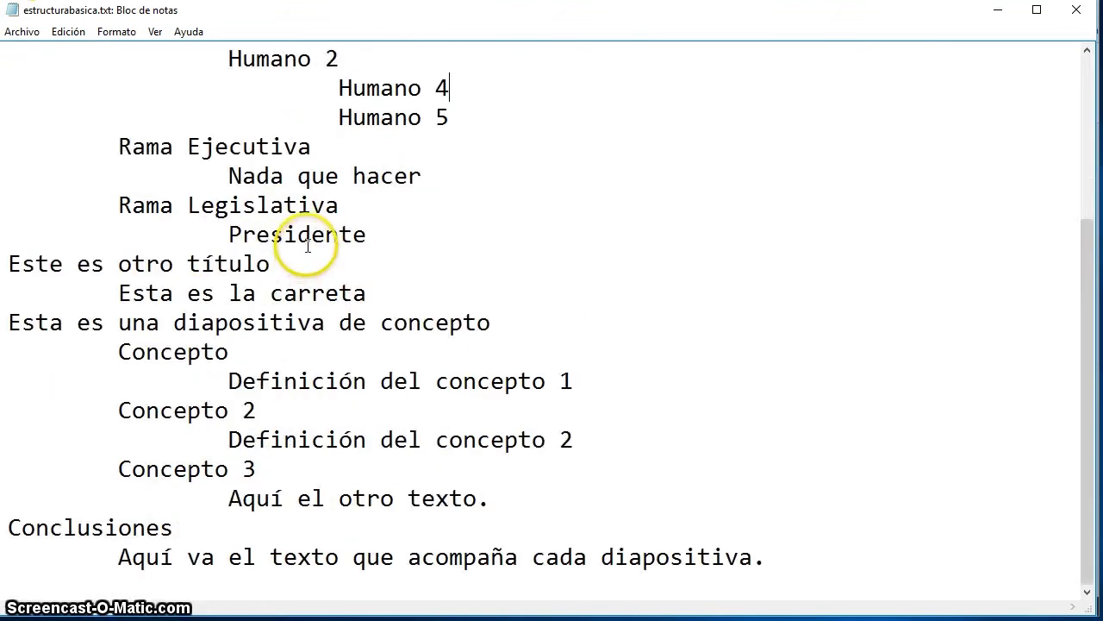
pyautogui.click(352, 267)
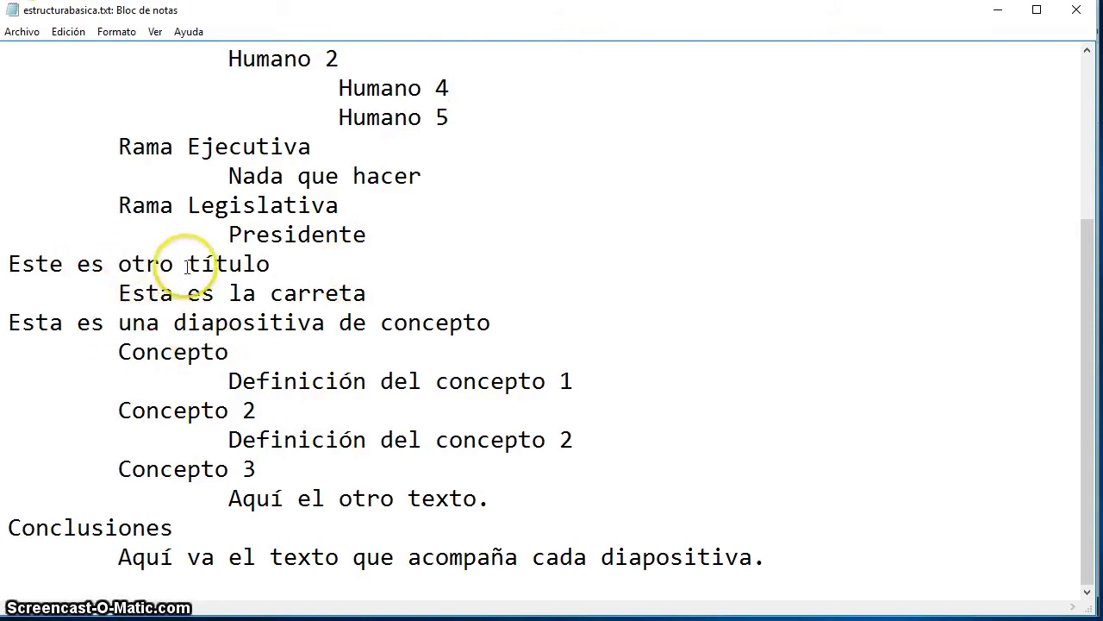
pyautogui.click(271, 351)
pyautogui.click(597, 378)
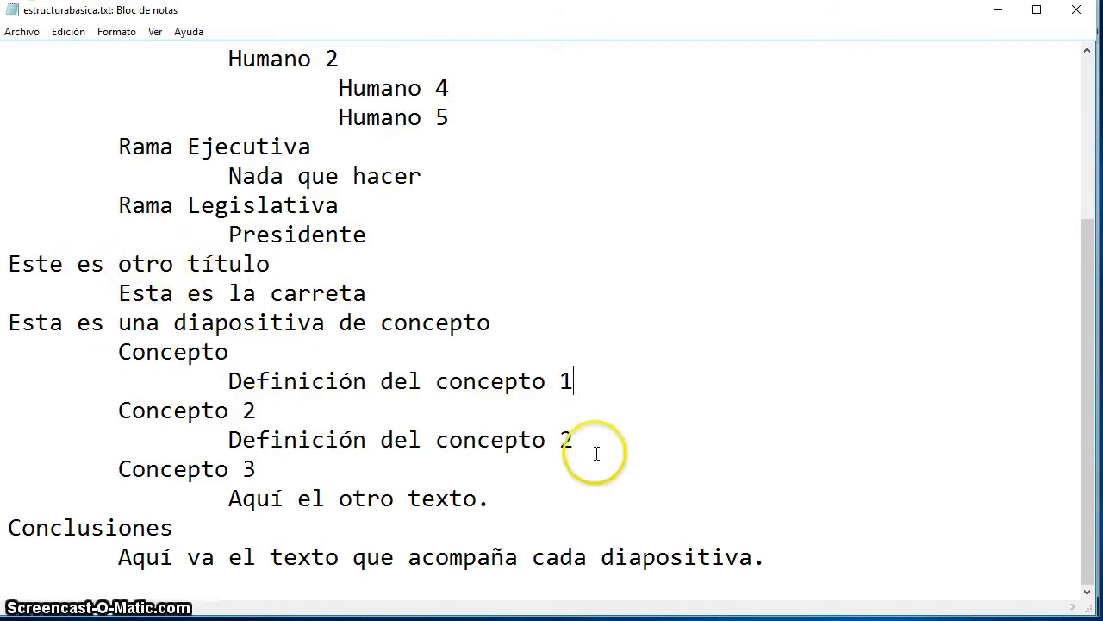
pyautogui.click(597, 454)
pyautogui.click(529, 500)
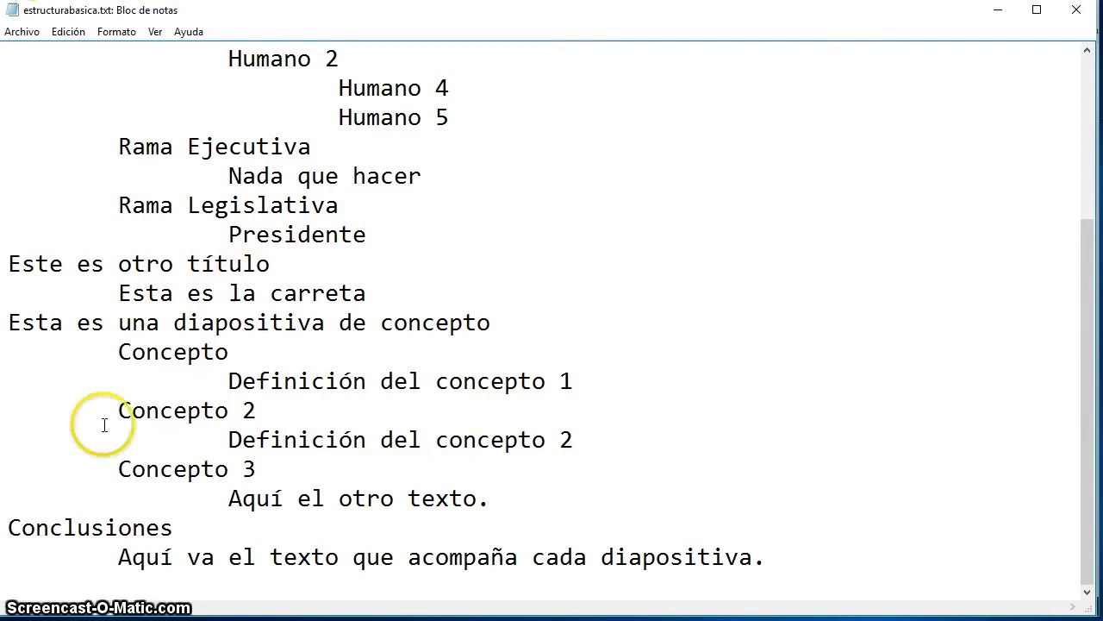
pyautogui.click(21, 36)
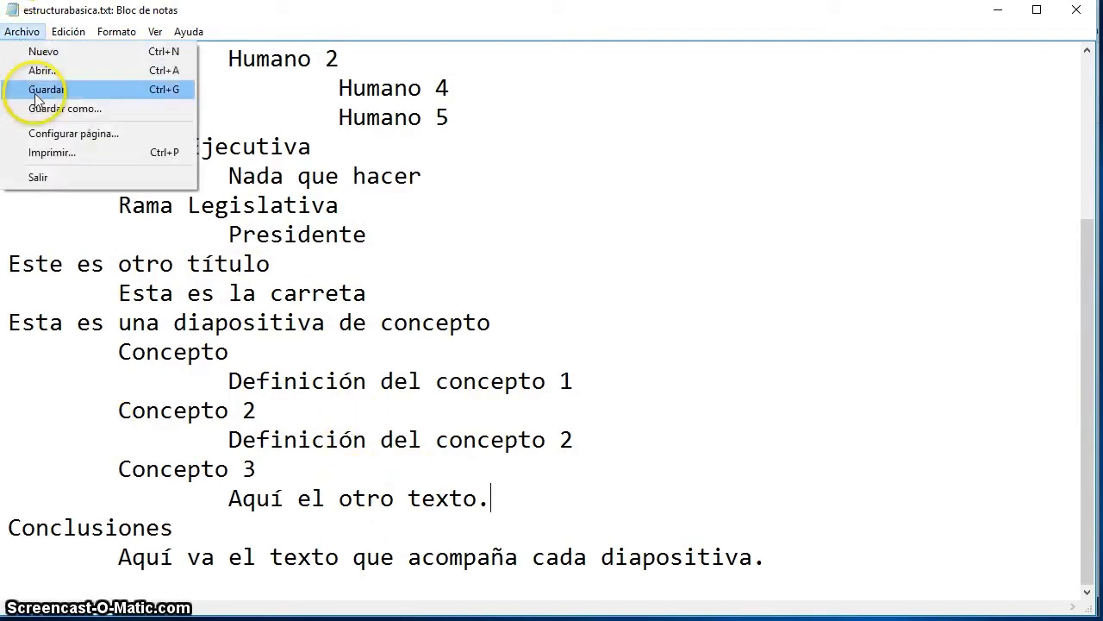
pyautogui.click(38, 89)
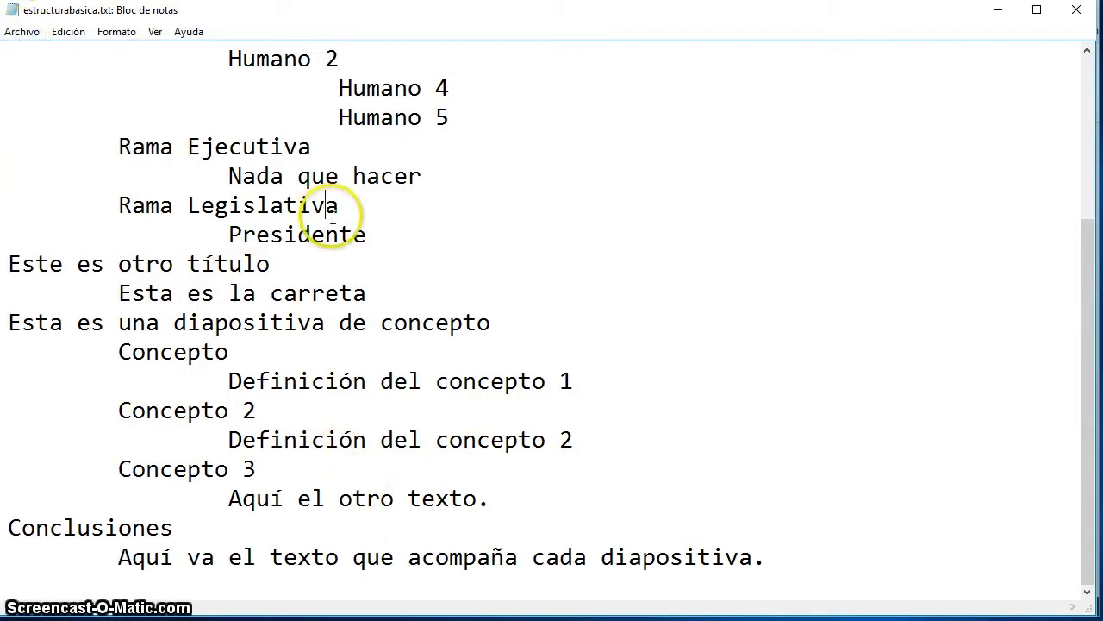
# Close Notepad and create a new blank presentation, Presentación7.
pyautogui.click(1077, 10)
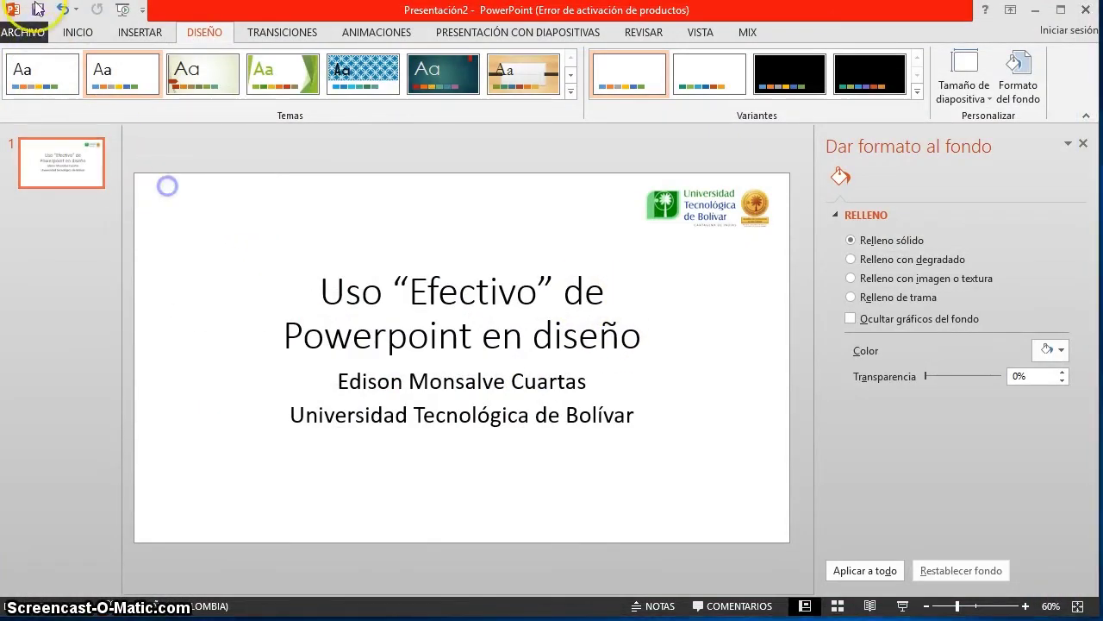
pyautogui.click(24, 32)
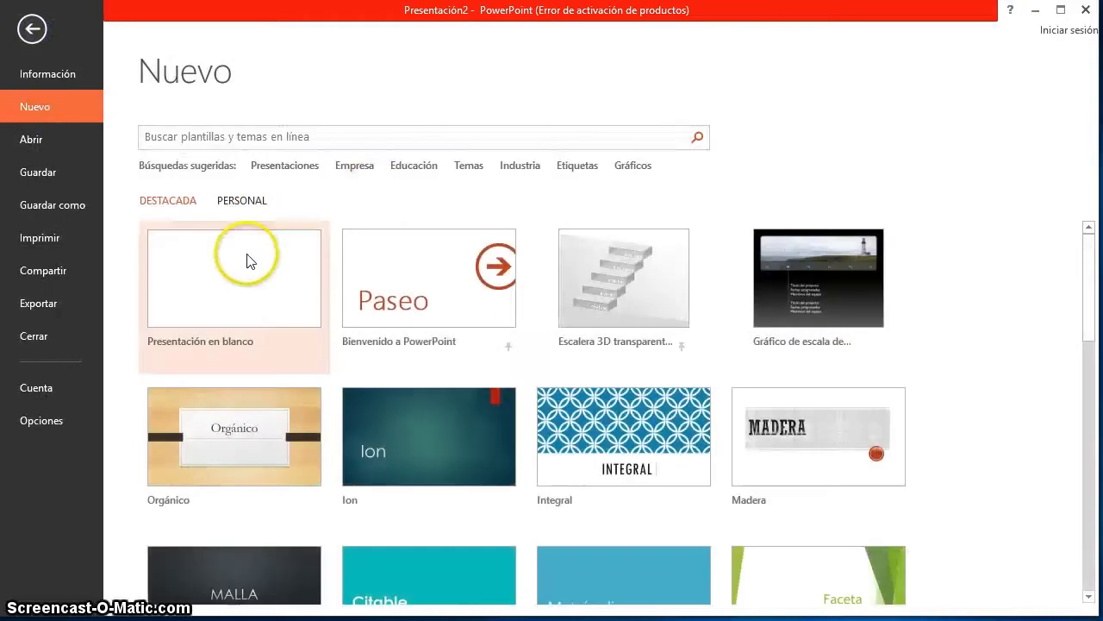
pyautogui.click(246, 257)
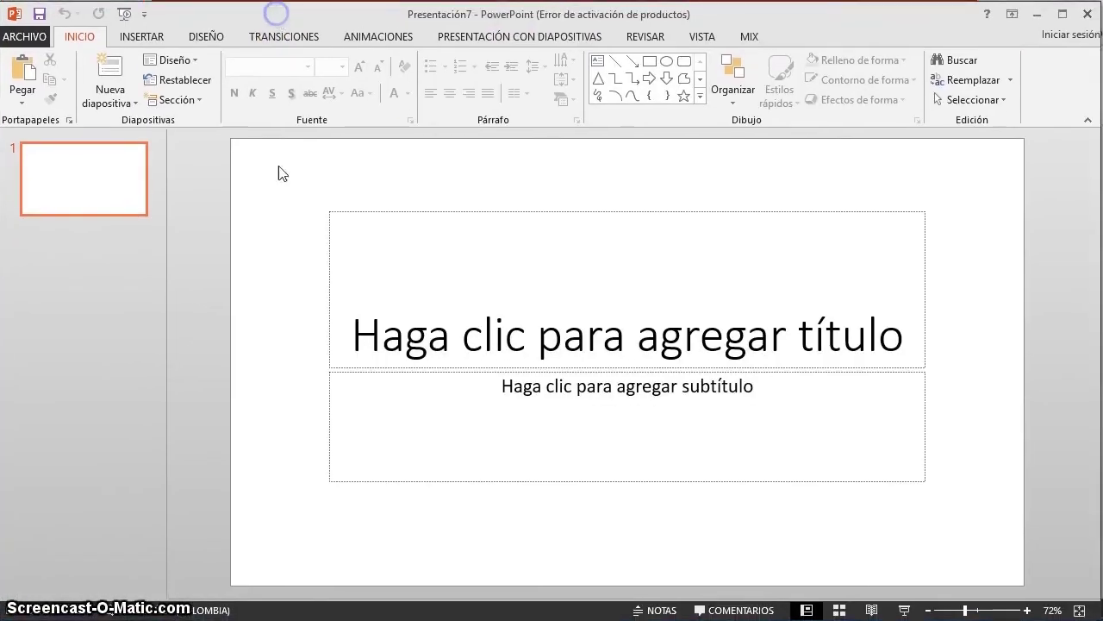
# Type 'Mi presentación' as the slide title.
pyautogui.click(454, 298)
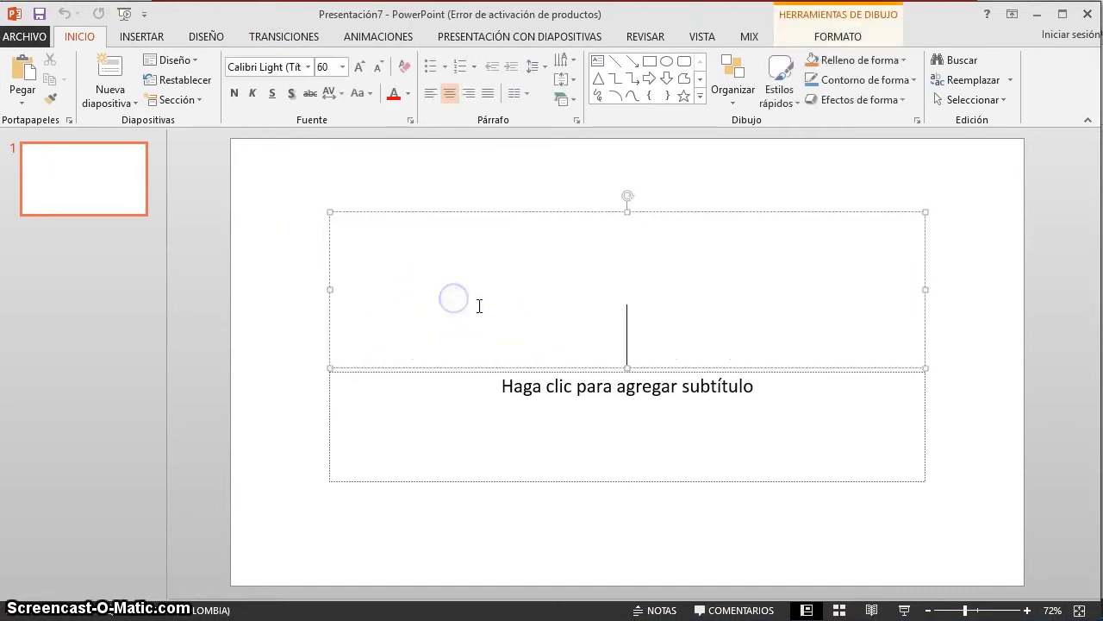
pyautogui.write('Mi presentación')
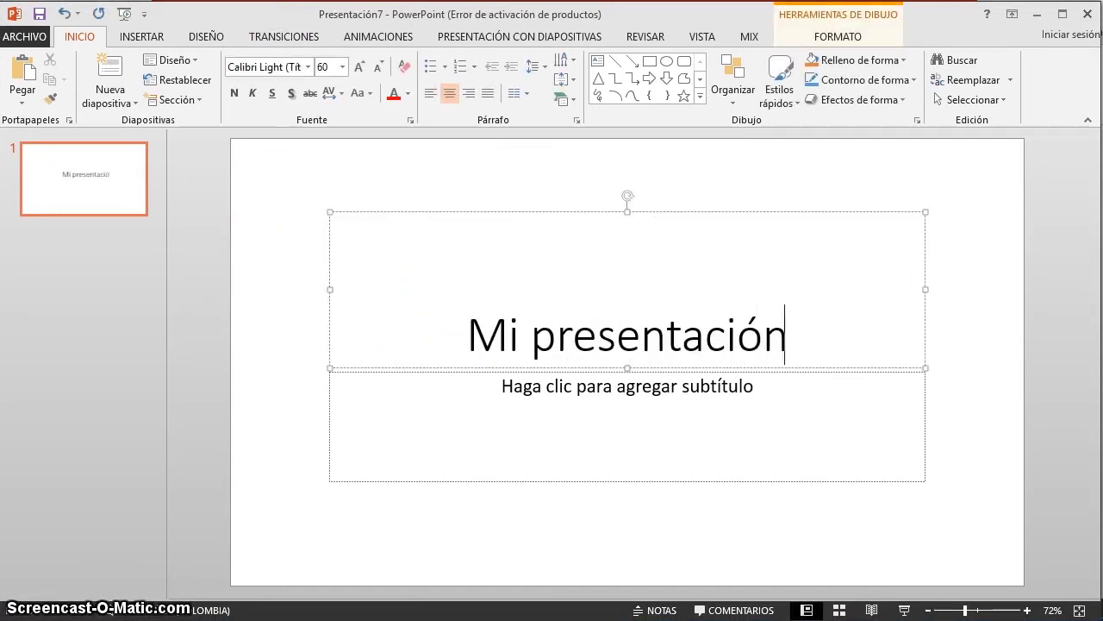
pyautogui.click(743, 457)
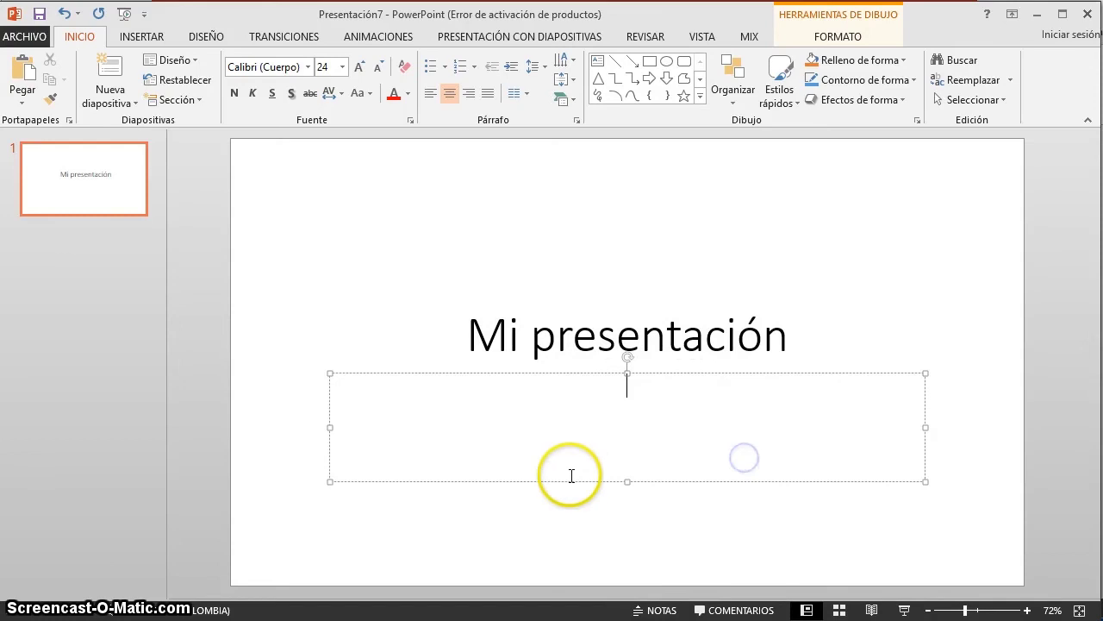
pyautogui.click(240, 226)
# Delete the subtitle placeholder, then undo the deletion.
pyautogui.rightClick(247, 235)
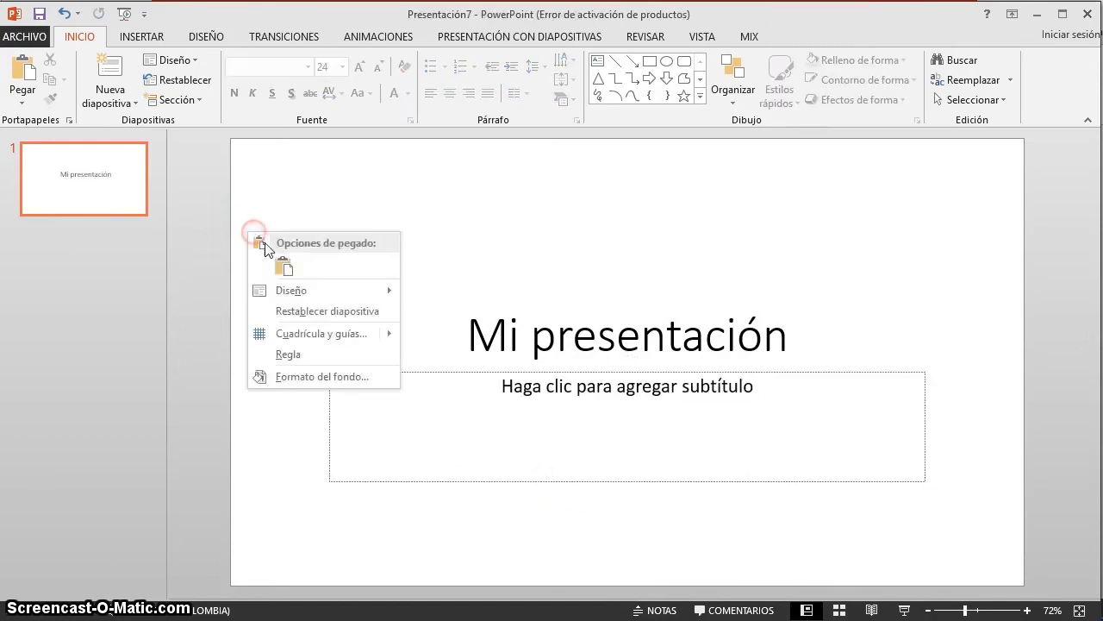
pyautogui.click(512, 446)
pyautogui.click(507, 483)
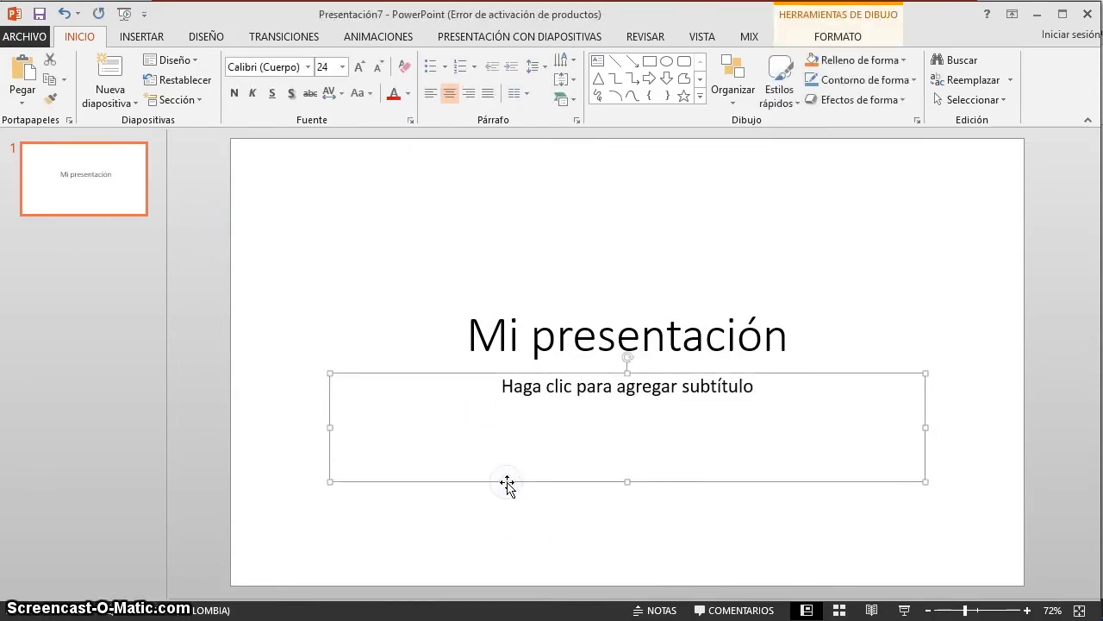
pyautogui.press('Delete')
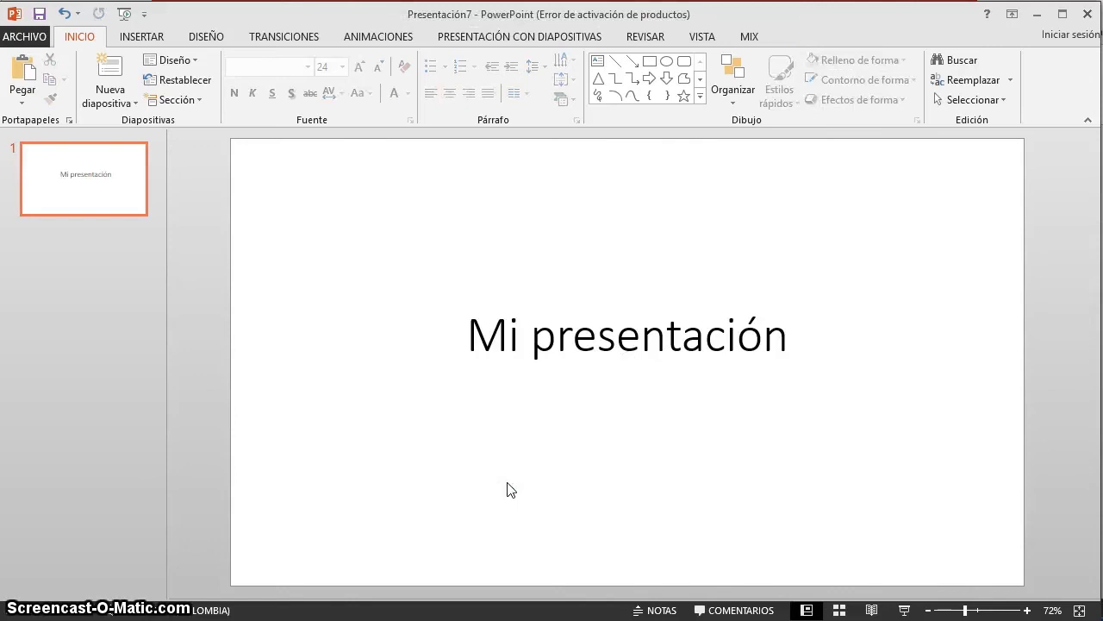
pyautogui.hotkey('ctrl', 'z')
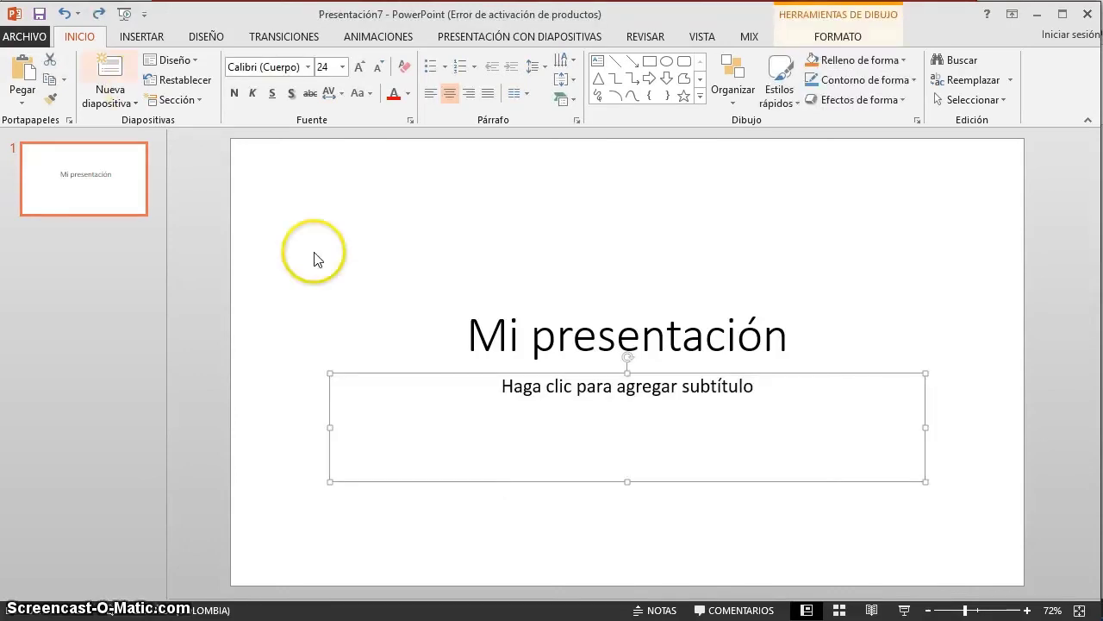
pyautogui.click(296, 251)
# Change the slide to the Solo el título layout.
pyautogui.rightClick(298, 251)
pyautogui.moveTo(406, 311)
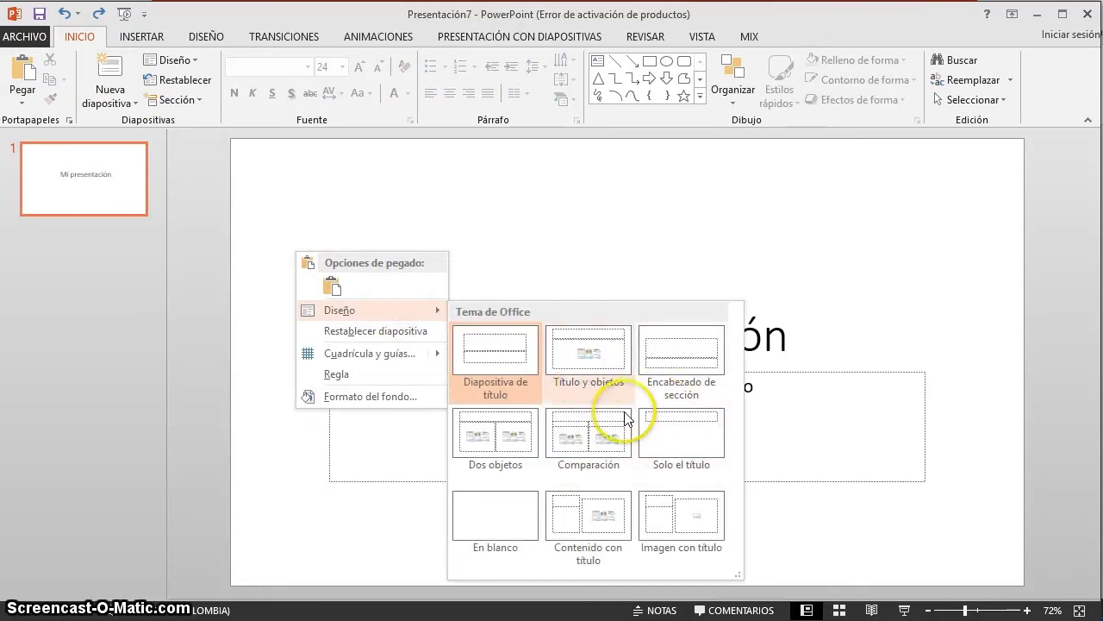
pyautogui.click(684, 466)
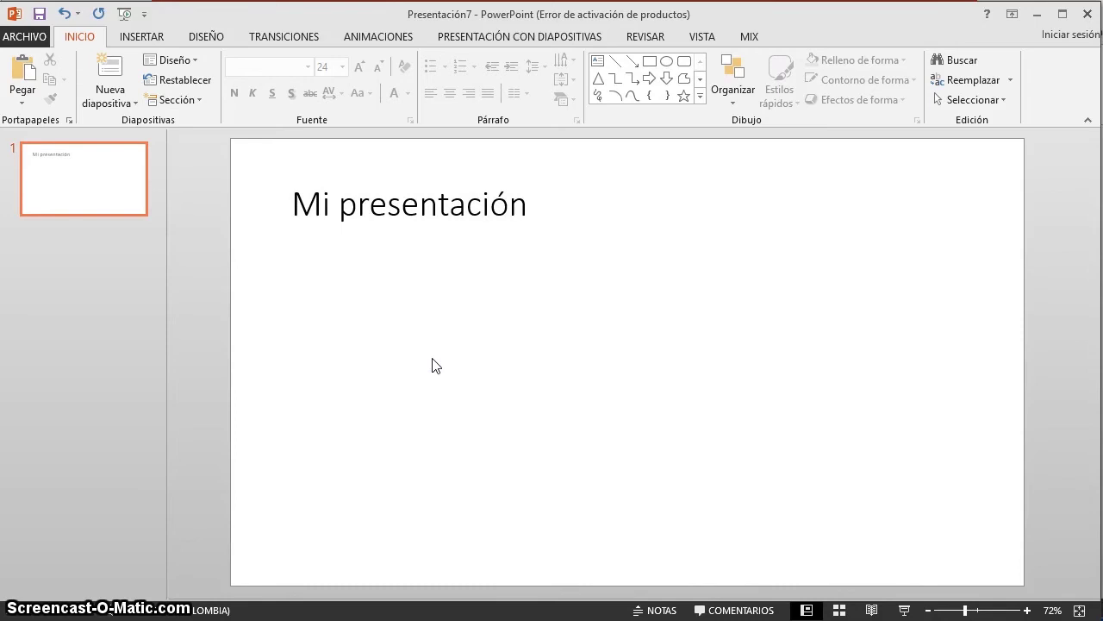
# Start inserting slides from an outline and browse to the ses7 folder.
pyautogui.click(110, 98)
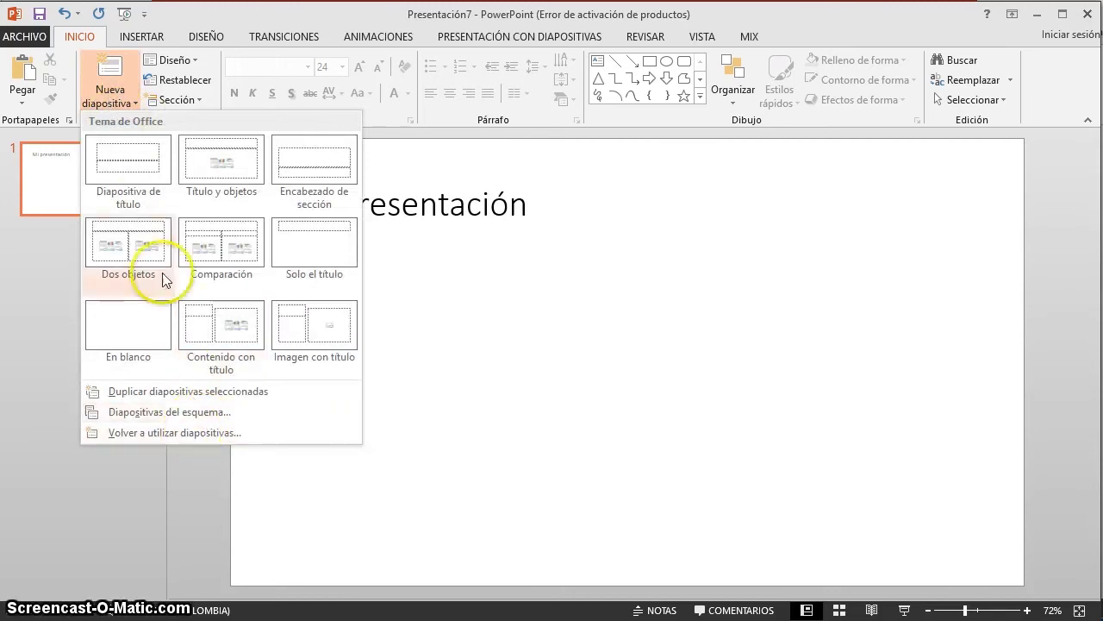
pyautogui.click(170, 412)
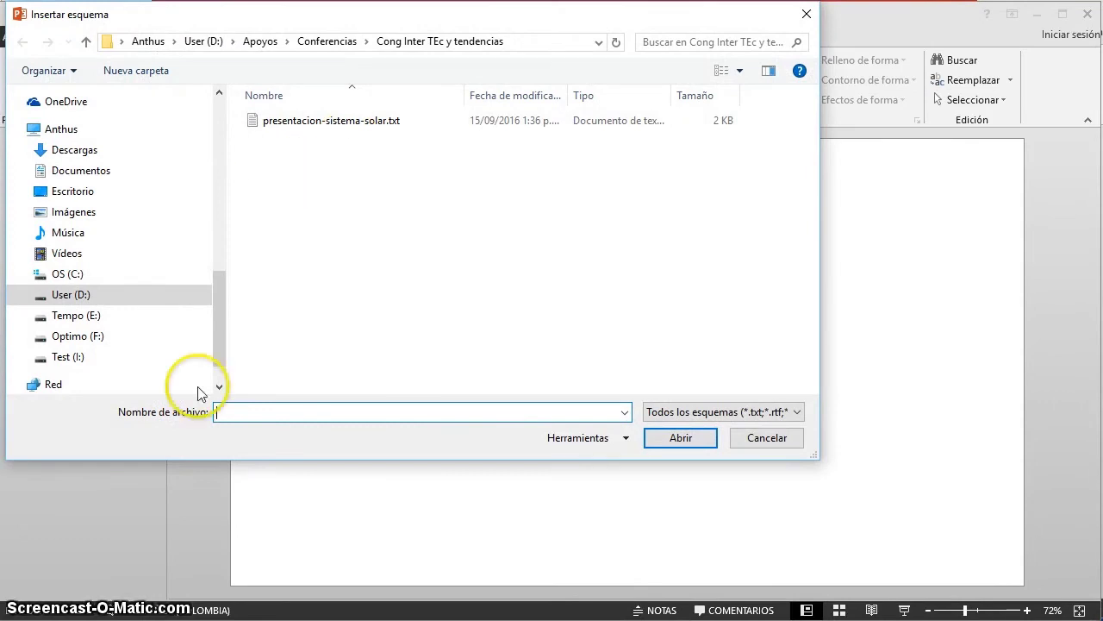
pyautogui.click(23, 294)
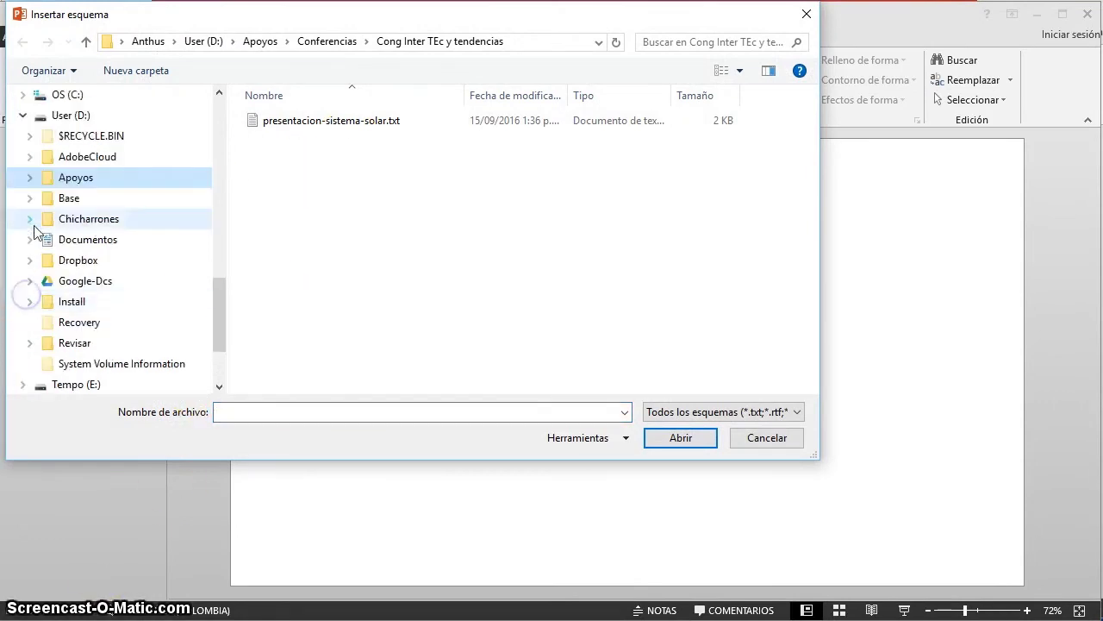
pyautogui.click(29, 218)
pyautogui.click(37, 299)
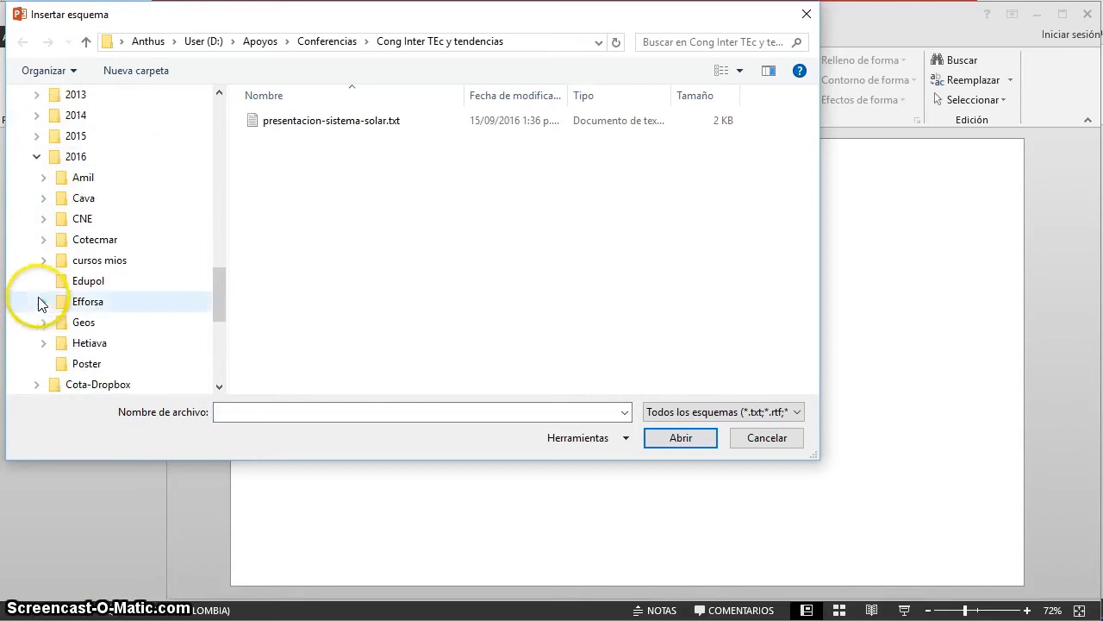
pyautogui.scroll(-1, 41, 344)
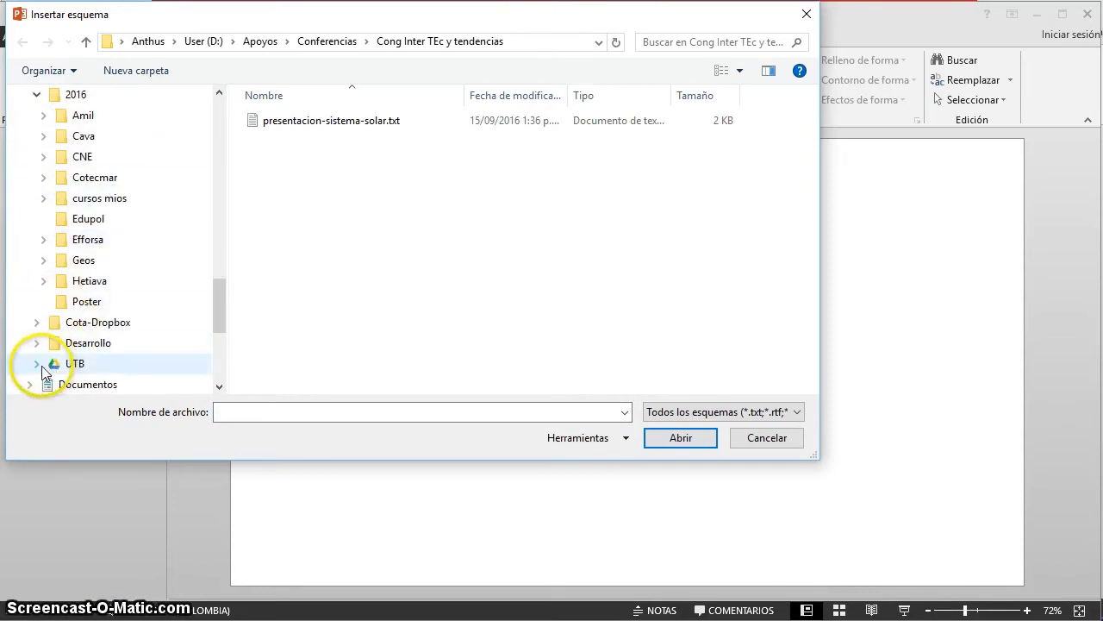
pyautogui.click(40, 364)
pyautogui.click(42, 301)
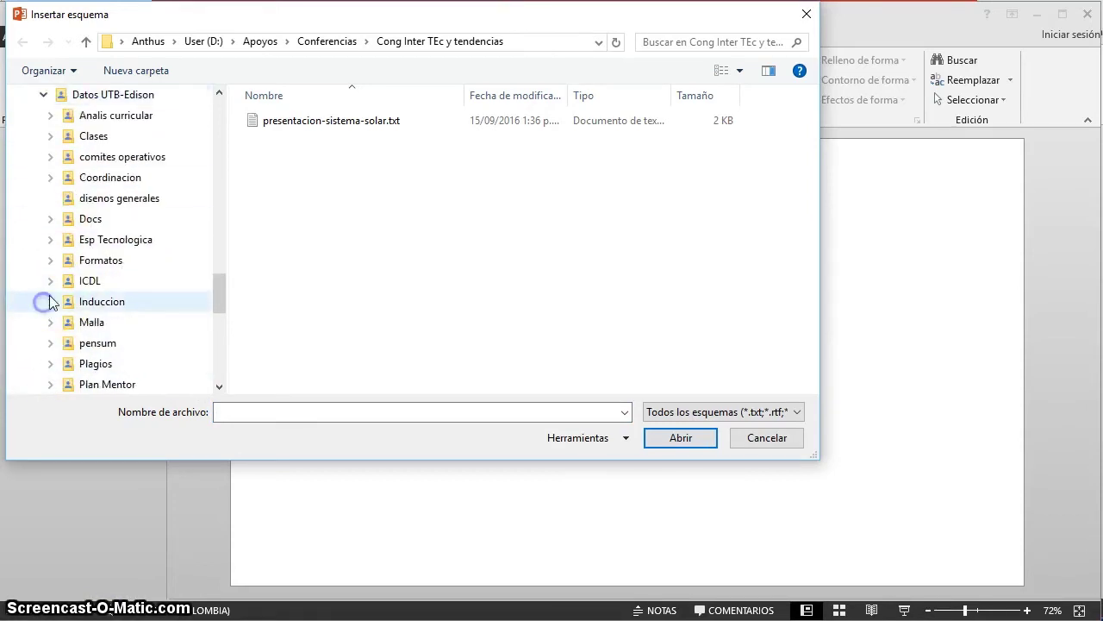
pyautogui.click(50, 136)
pyautogui.click(57, 238)
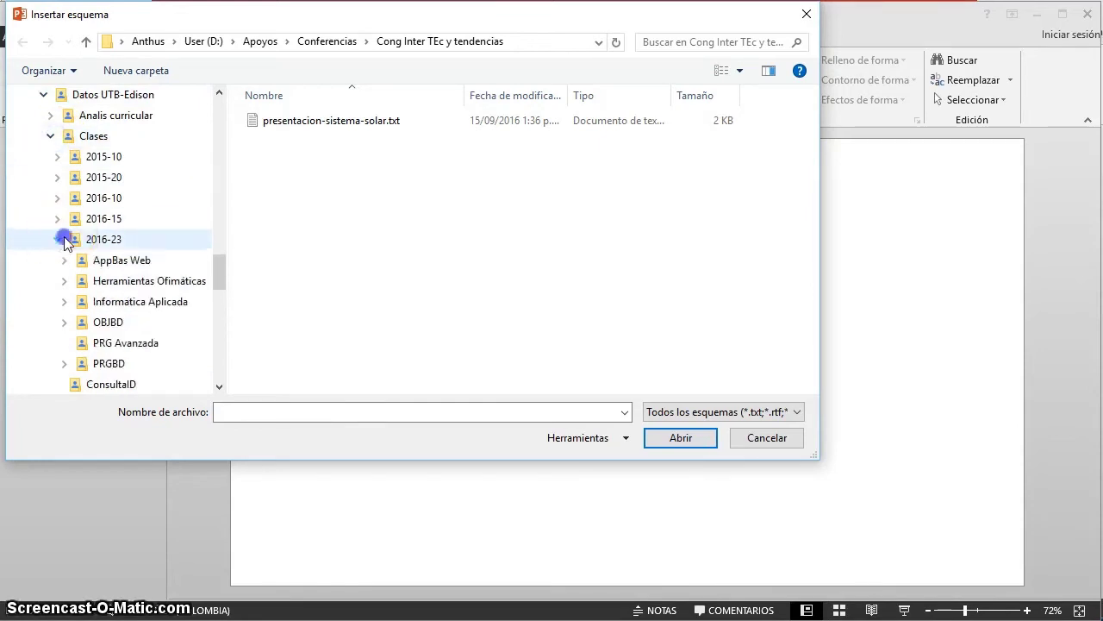
pyautogui.click(64, 280)
pyautogui.scroll(-1, 94, 224)
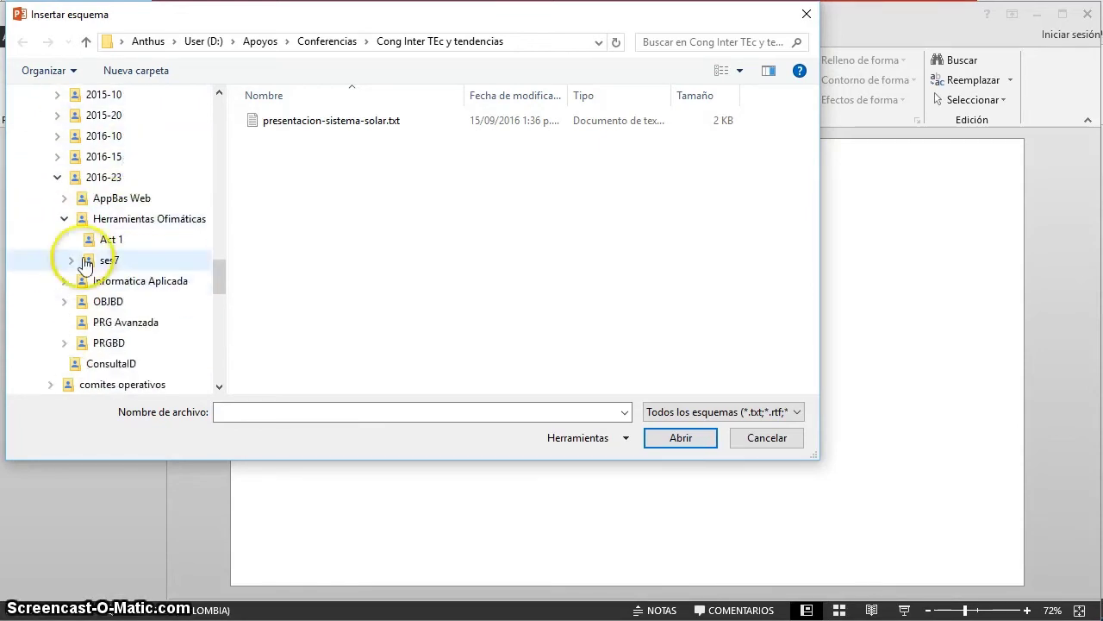
pyautogui.click(73, 260)
pyautogui.click(94, 262)
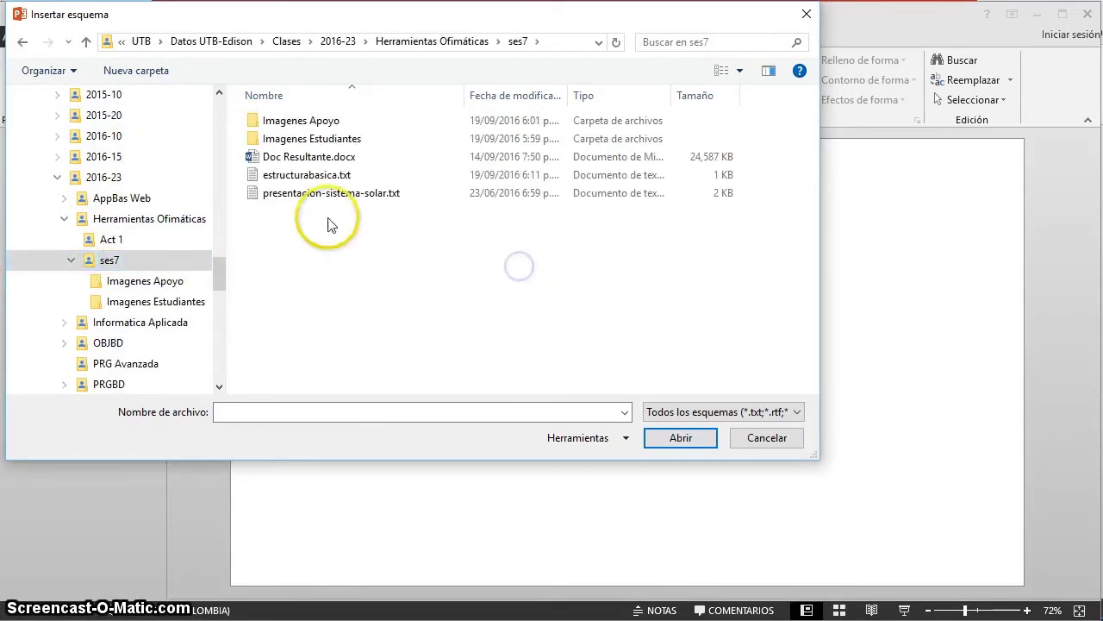
# Choose estructurabasica.txt as the outline and insert its slides.
pyautogui.click(394, 196)
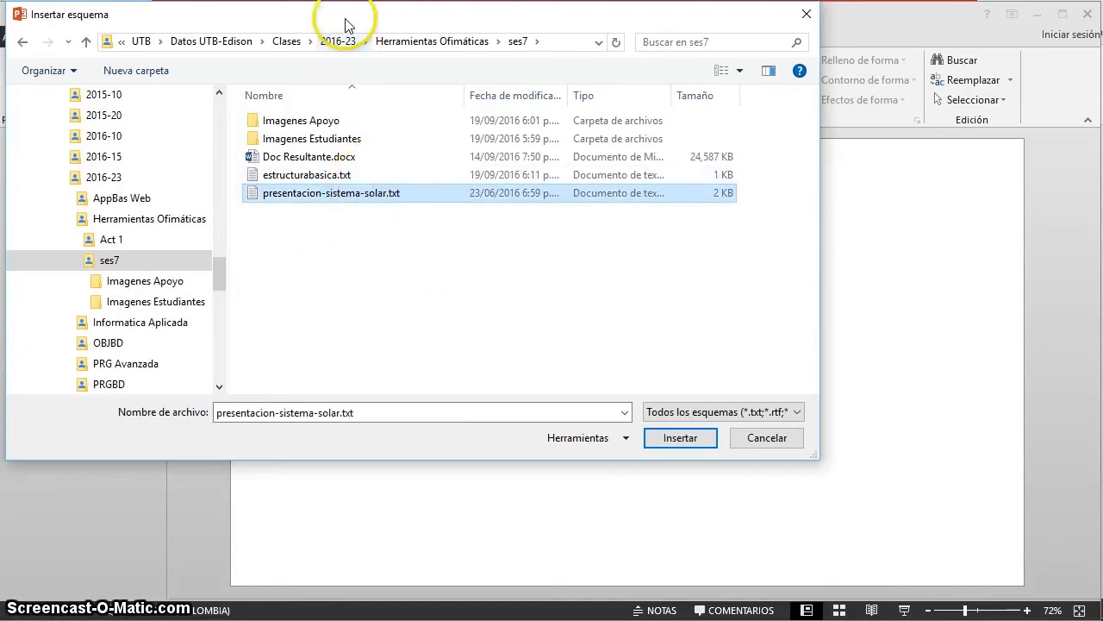
pyautogui.moveTo(348, 23); pyautogui.dragTo(342, 22)
pyautogui.click(347, 170)
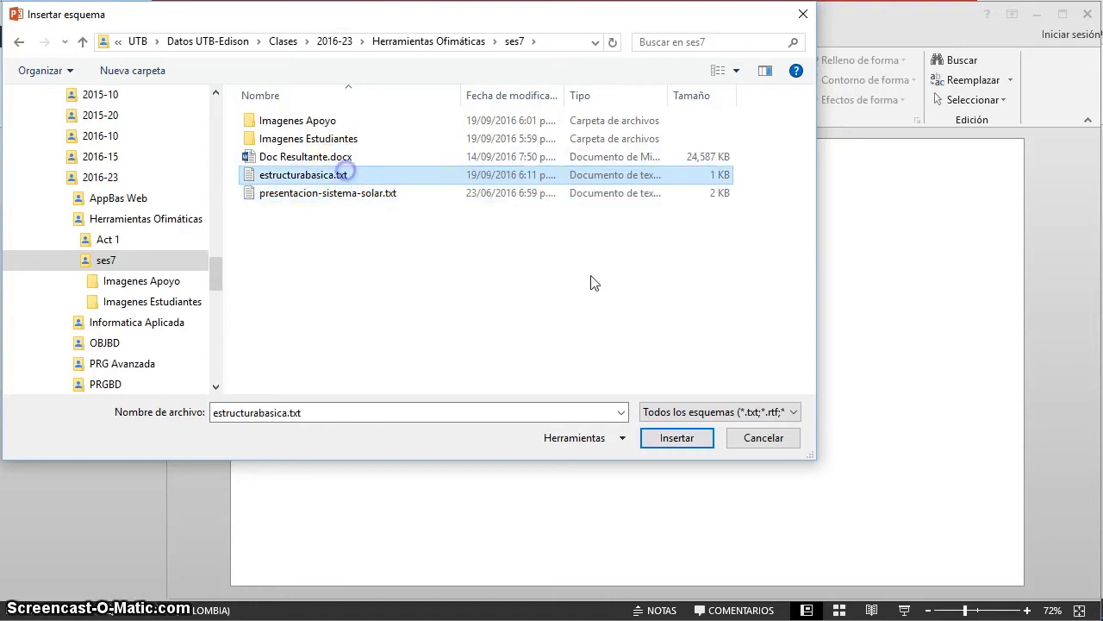
pyautogui.click(688, 443)
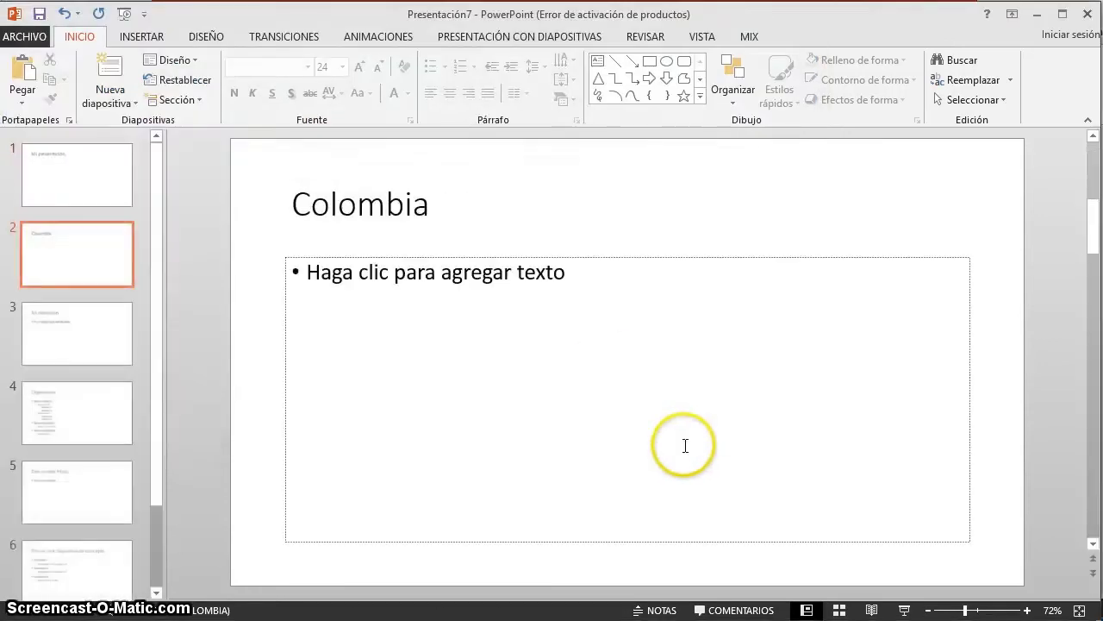
# Review the imported slides from Mi definición through Conclusiones, ending on Colombia.
pyautogui.click(94, 319)
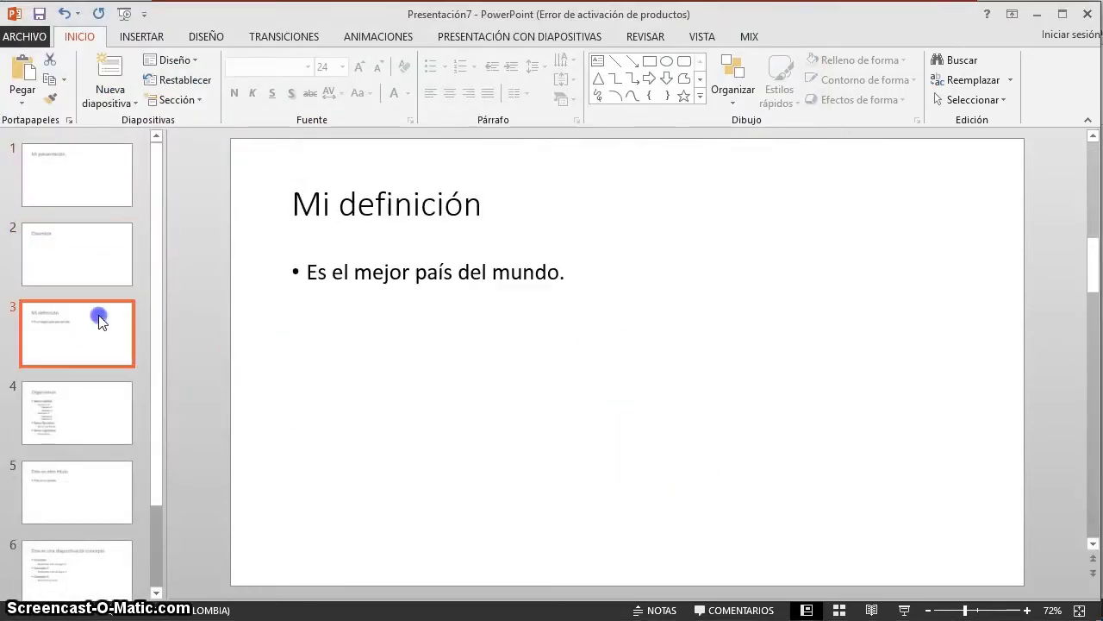
pyautogui.click(84, 237)
pyautogui.click(87, 342)
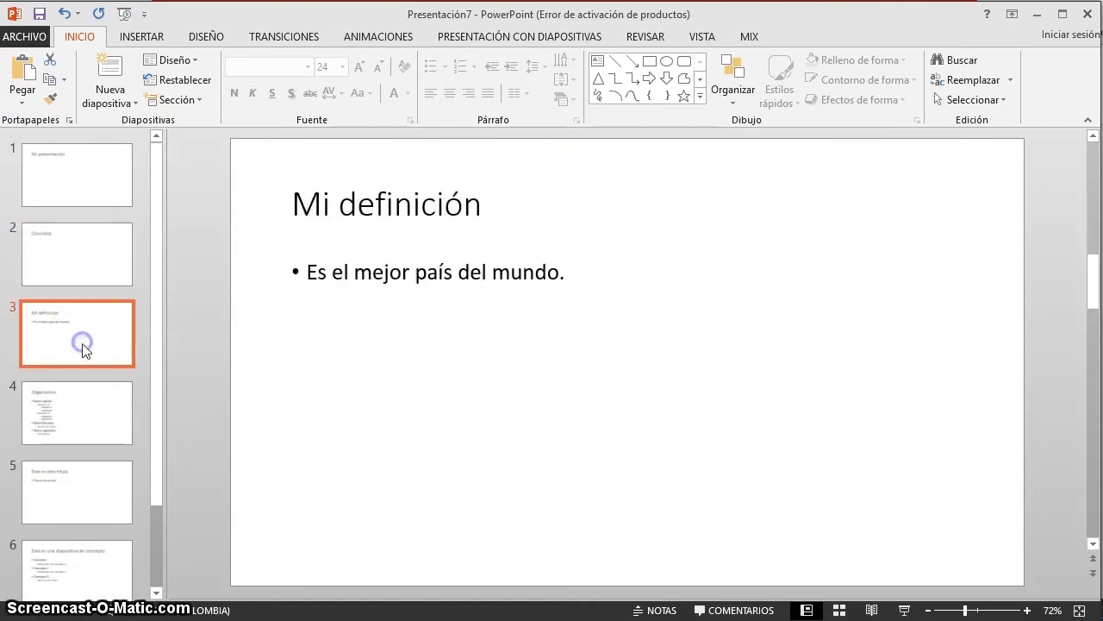
pyautogui.click(84, 398)
pyautogui.click(83, 508)
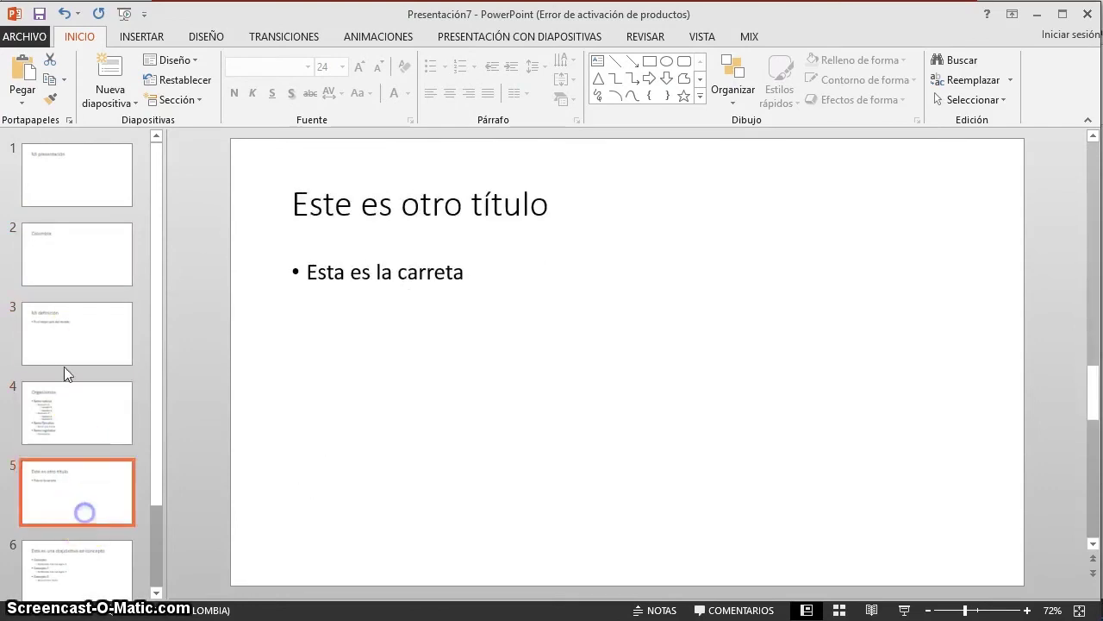
pyautogui.scroll(-1, 69, 374)
pyautogui.click(69, 457)
pyautogui.click(63, 545)
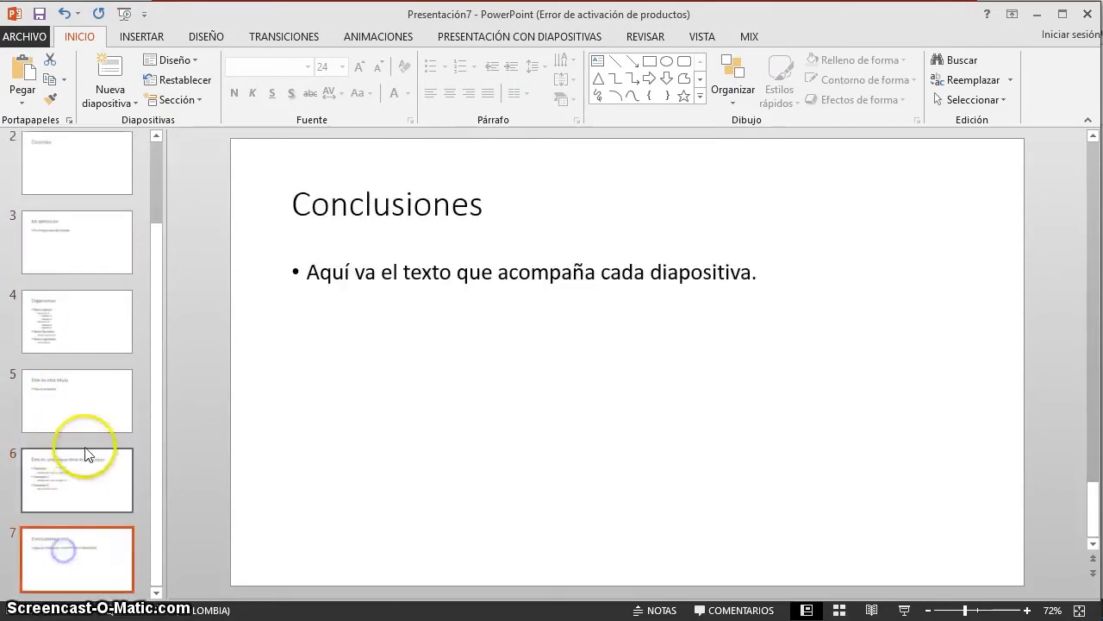
pyautogui.scroll(3, 85, 344)
pyautogui.click(82, 231)
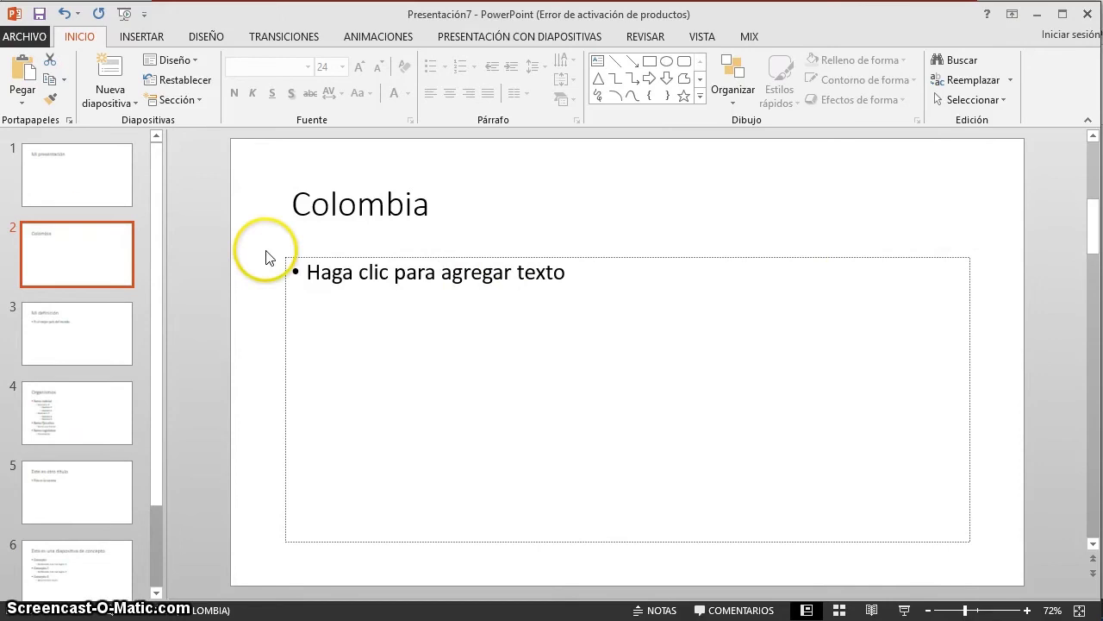
# Delete the opening Mi presentación slide so Colombia becomes slide 1.
pyautogui.click(49, 180)
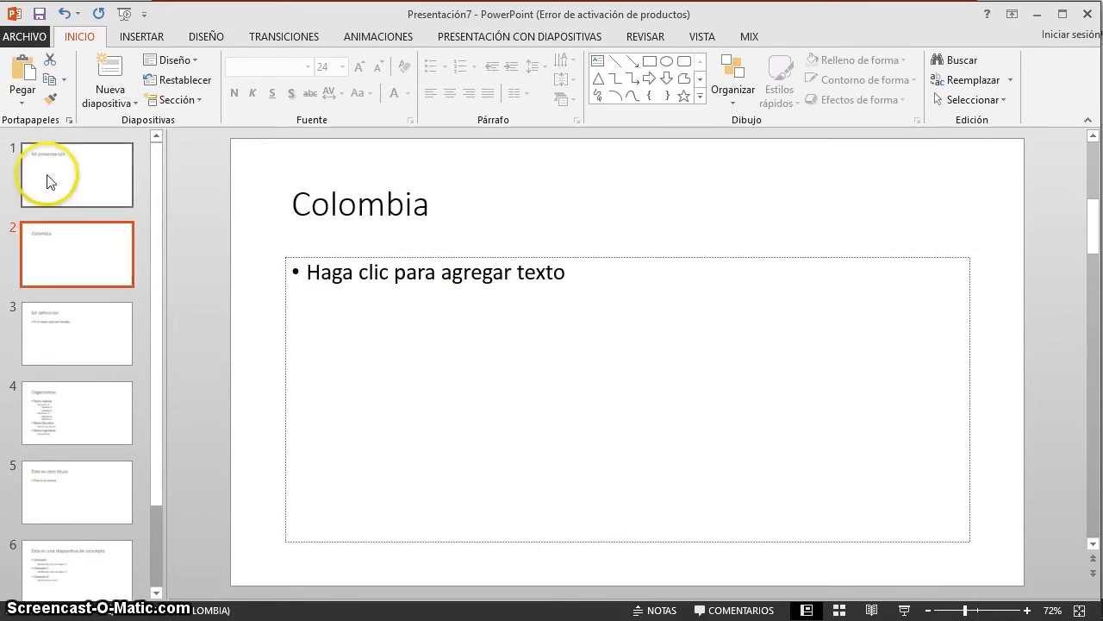
pyautogui.press('Delete')
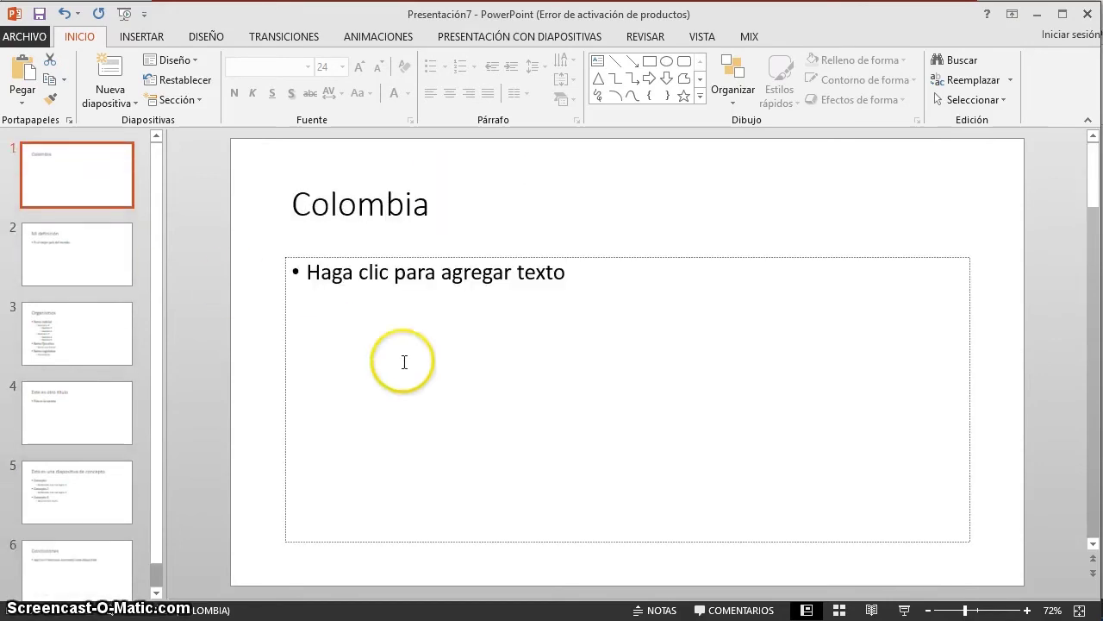
pyautogui.click(255, 252)
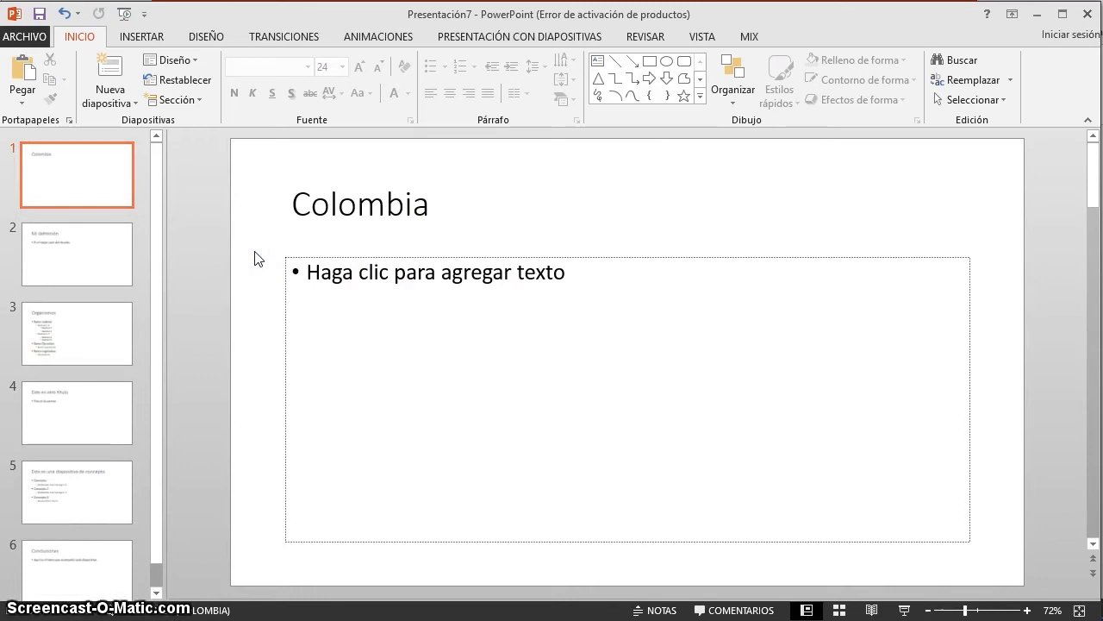
# Review the Colombia slide's layout options, leaving its layout unchanged.
pyautogui.rightClick(256, 253)
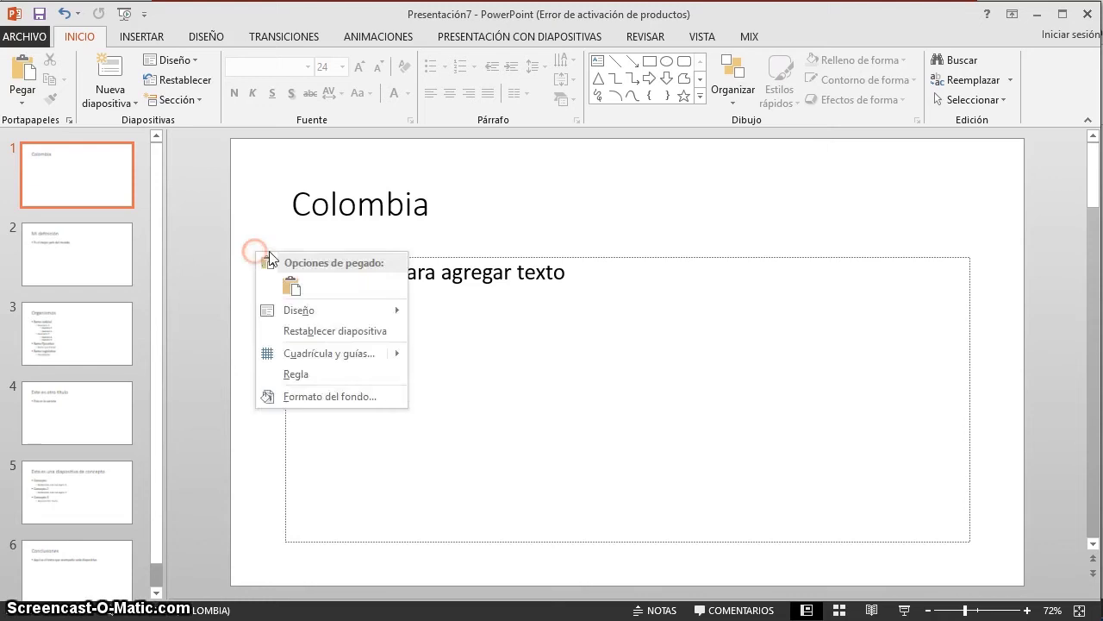
pyautogui.moveTo(293, 308)
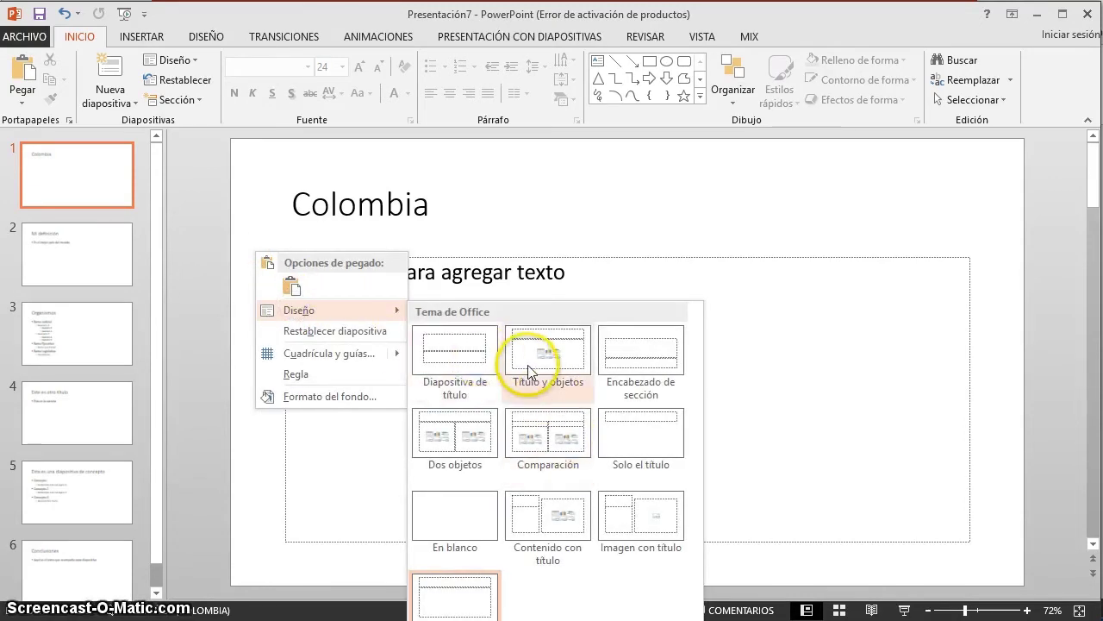
pyautogui.rightClick(547, 148)
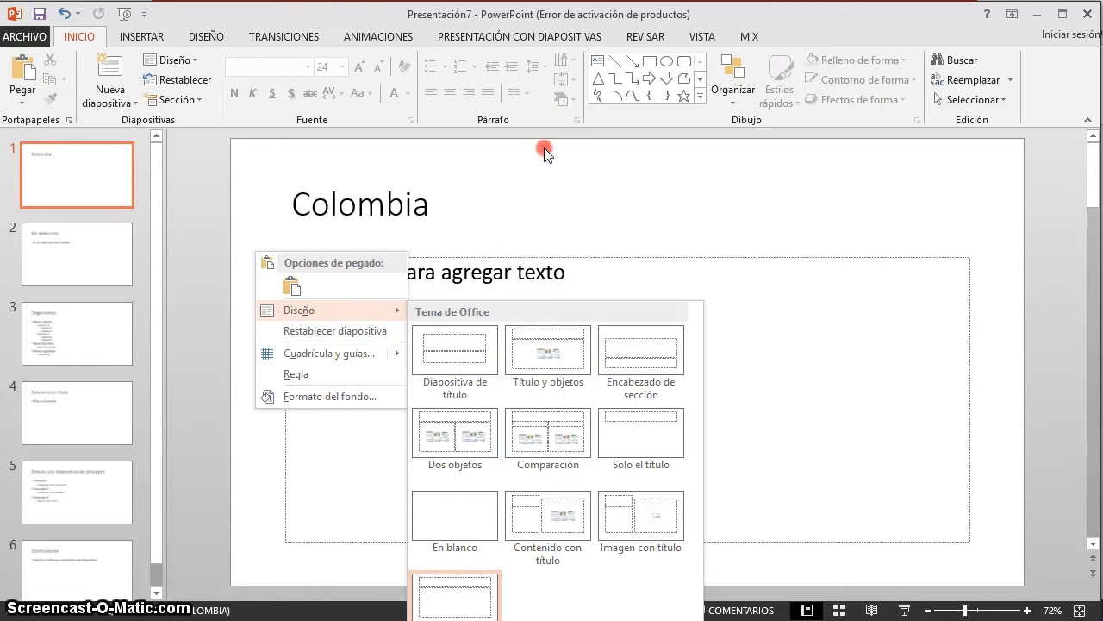
pyautogui.moveTo(586, 208)
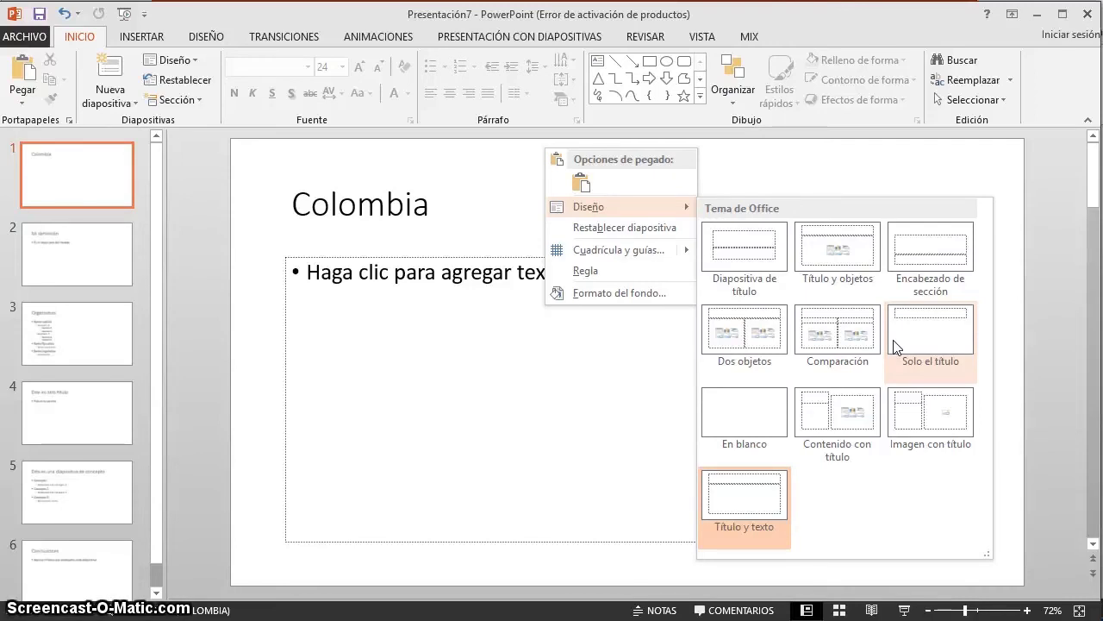
pyautogui.click(202, 388)
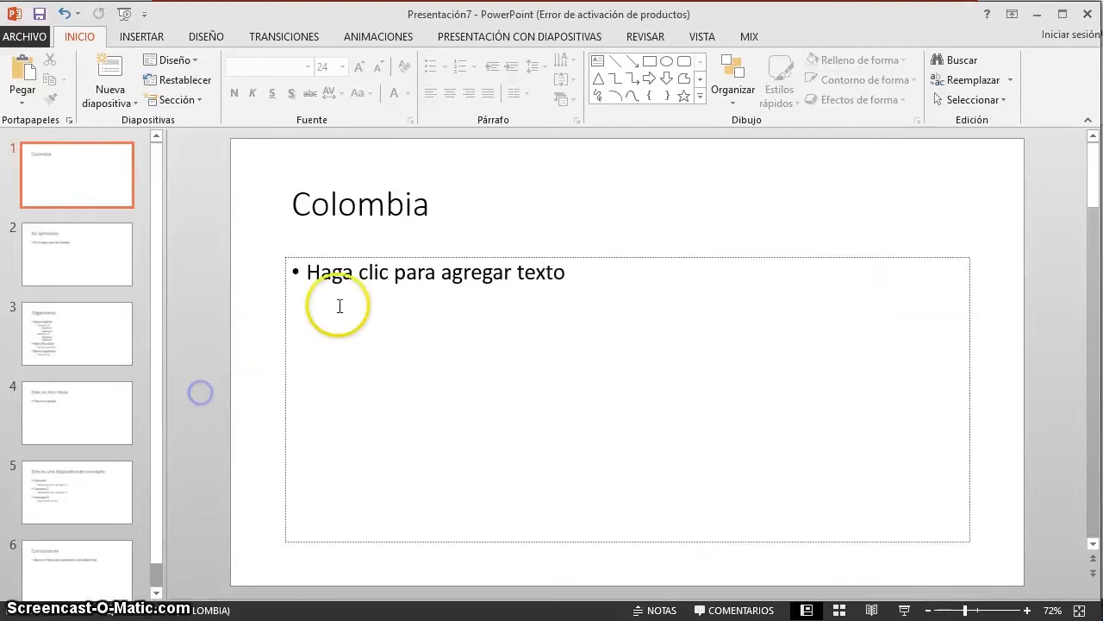
# Click into and out of the body placeholder, then show the Vista options.
pyautogui.click(421, 259)
pyautogui.click(452, 257)
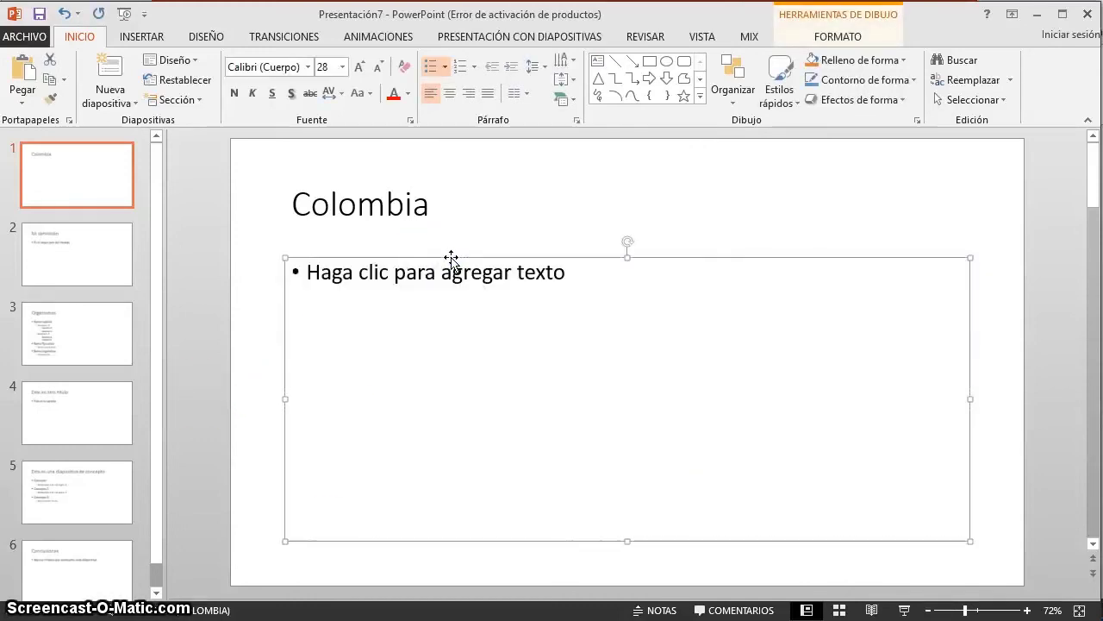
pyautogui.click(269, 348)
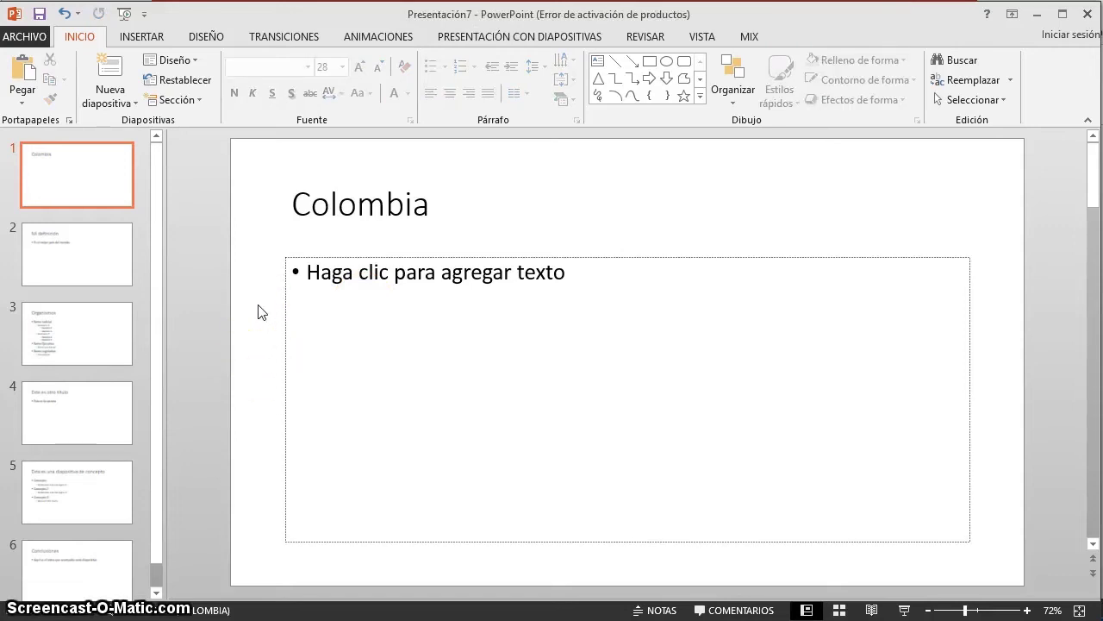
pyautogui.click(712, 38)
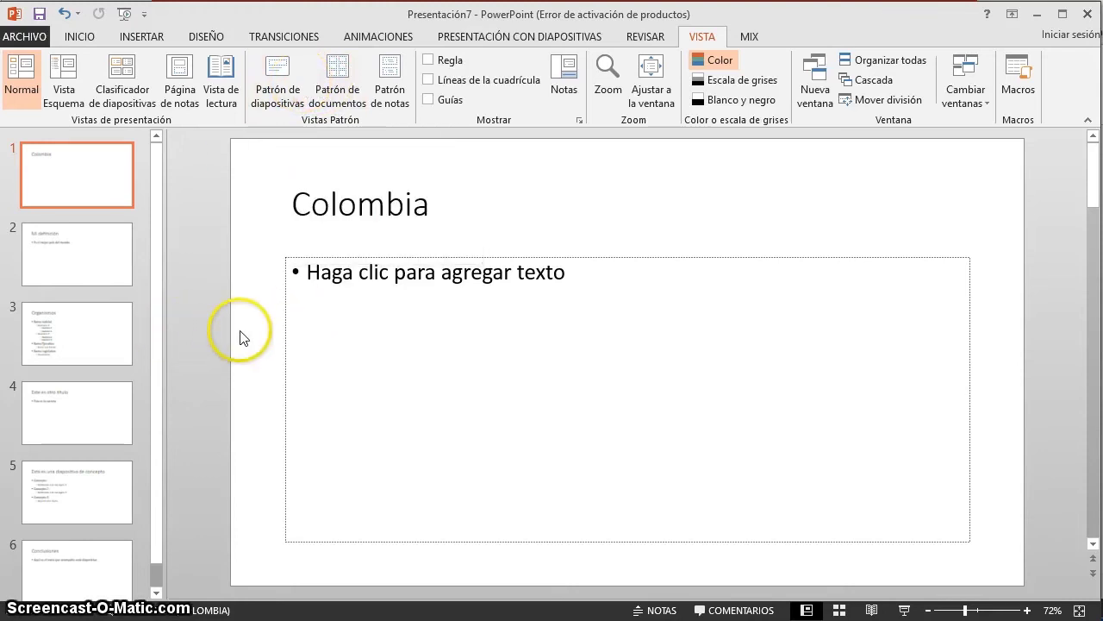
# Apply the Malla theme to all slides from the Diseño themes gallery.
pyautogui.click(207, 41)
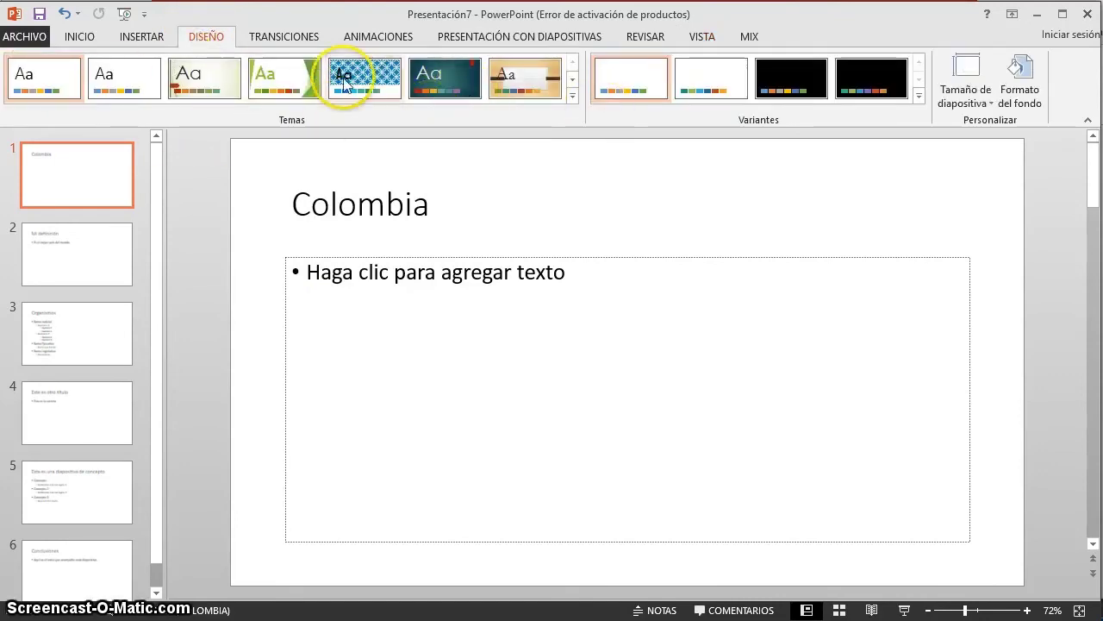
pyautogui.click(569, 96)
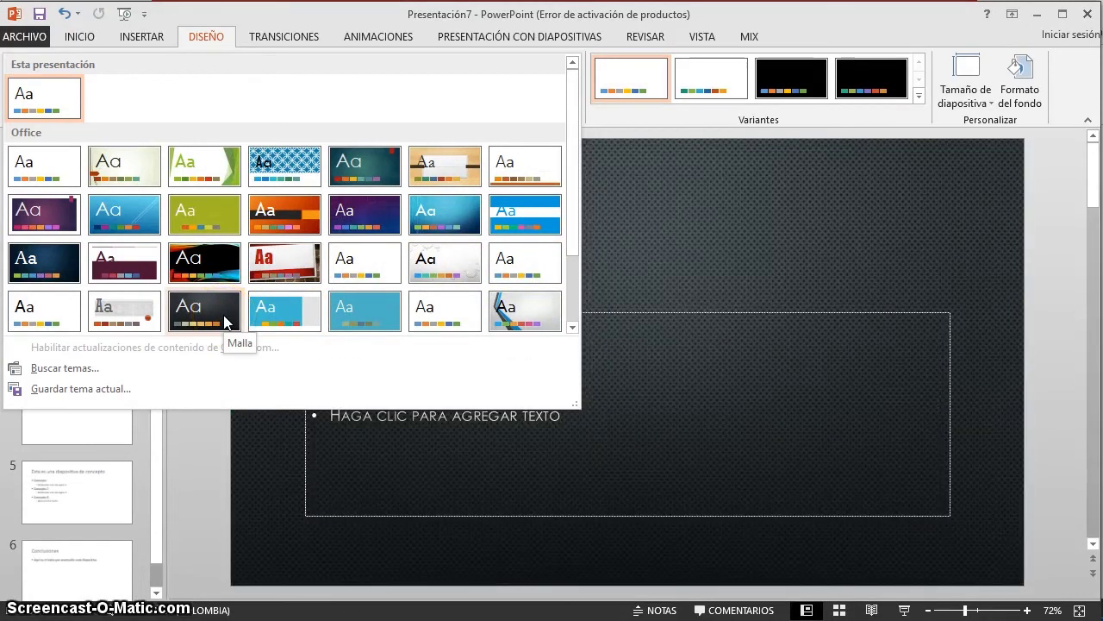
pyautogui.click(223, 315)
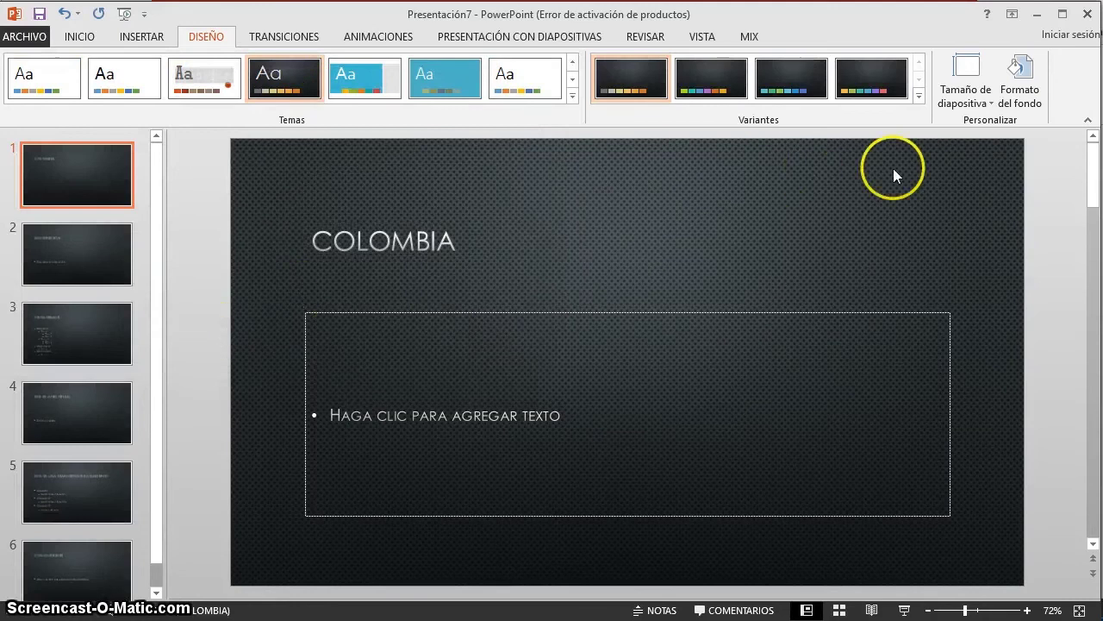
# Switch to Malla's orange-title variant and apply the Franklin Gothic font set.
pyautogui.click(876, 88)
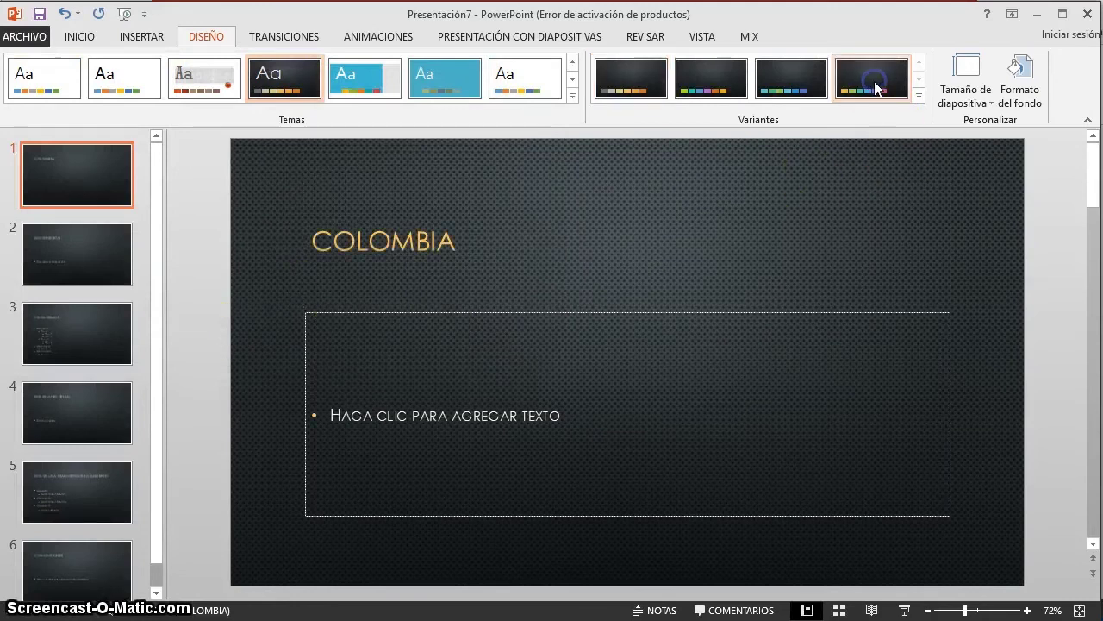
pyautogui.click(919, 97)
pyautogui.moveTo(785, 138)
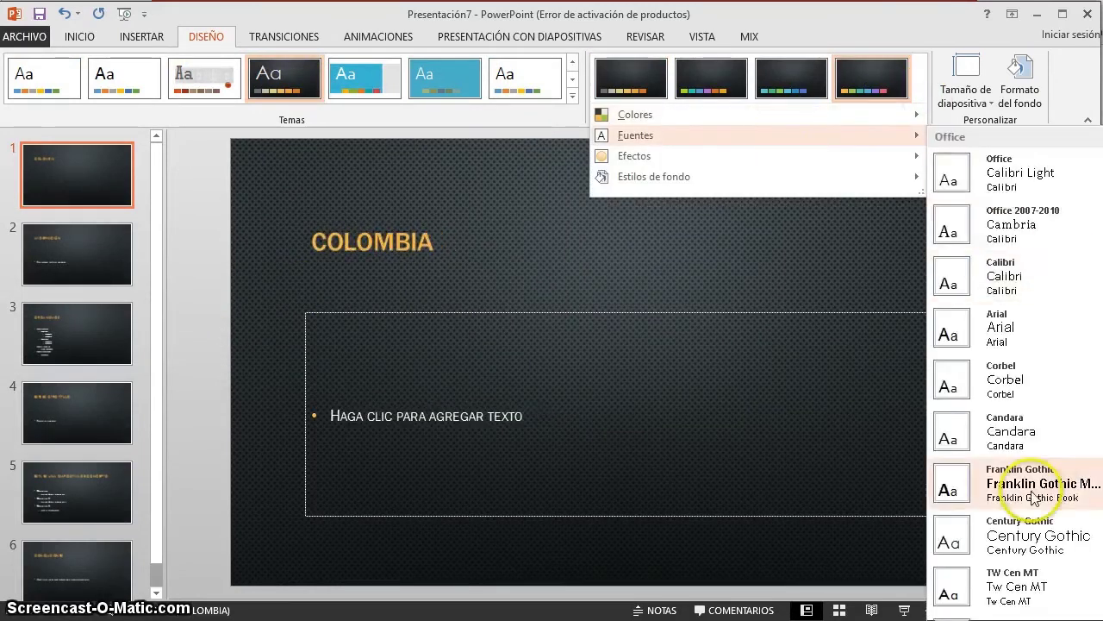
pyautogui.click(1024, 491)
pyautogui.click(192, 192)
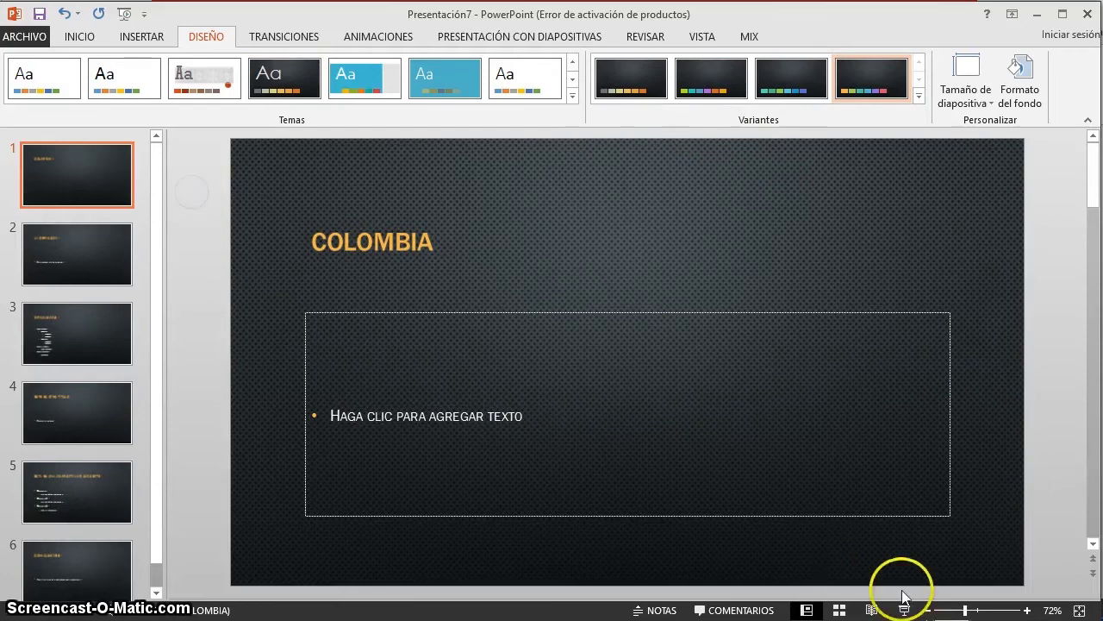
pyautogui.click(872, 611)
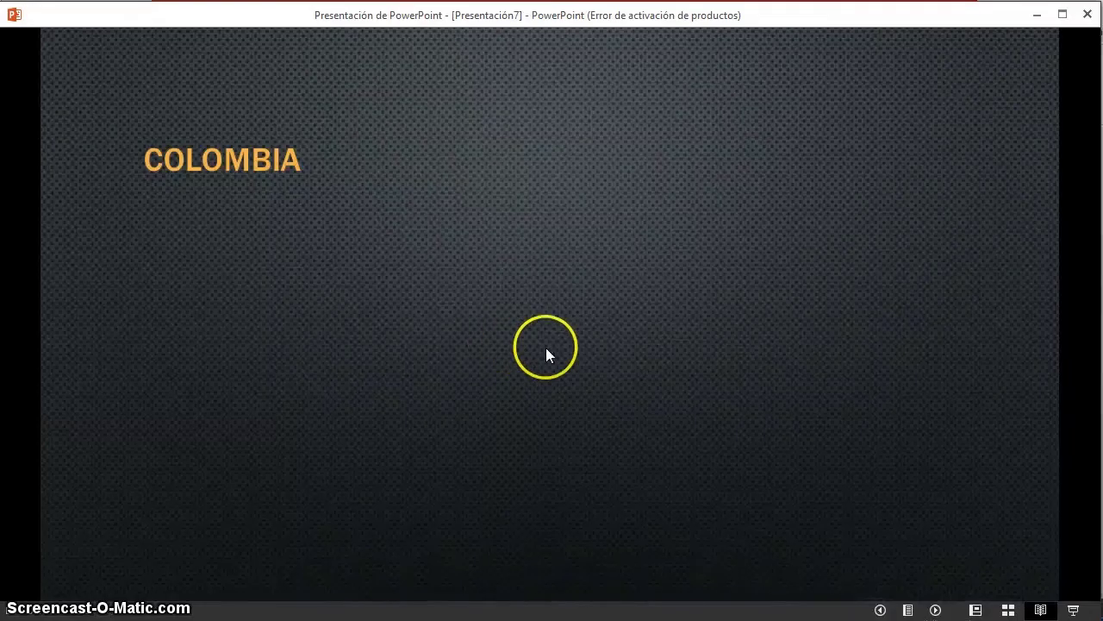
pyautogui.click(639, 350)
pyautogui.click(638, 351)
pyautogui.click(639, 351)
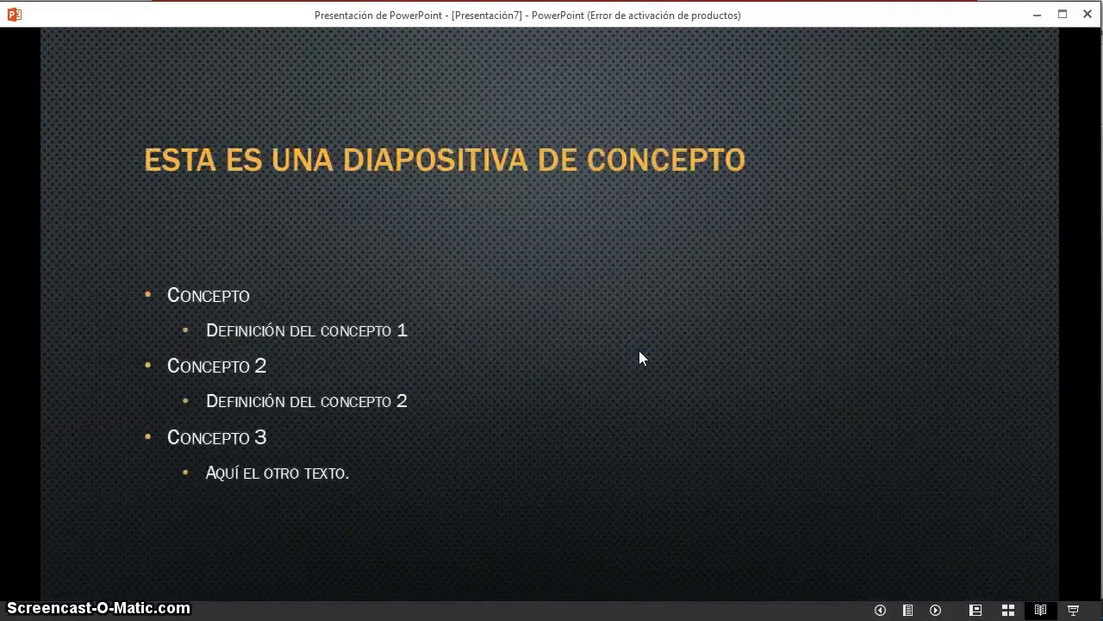
pyautogui.click(639, 350)
pyautogui.click(639, 351)
pyautogui.click(640, 351)
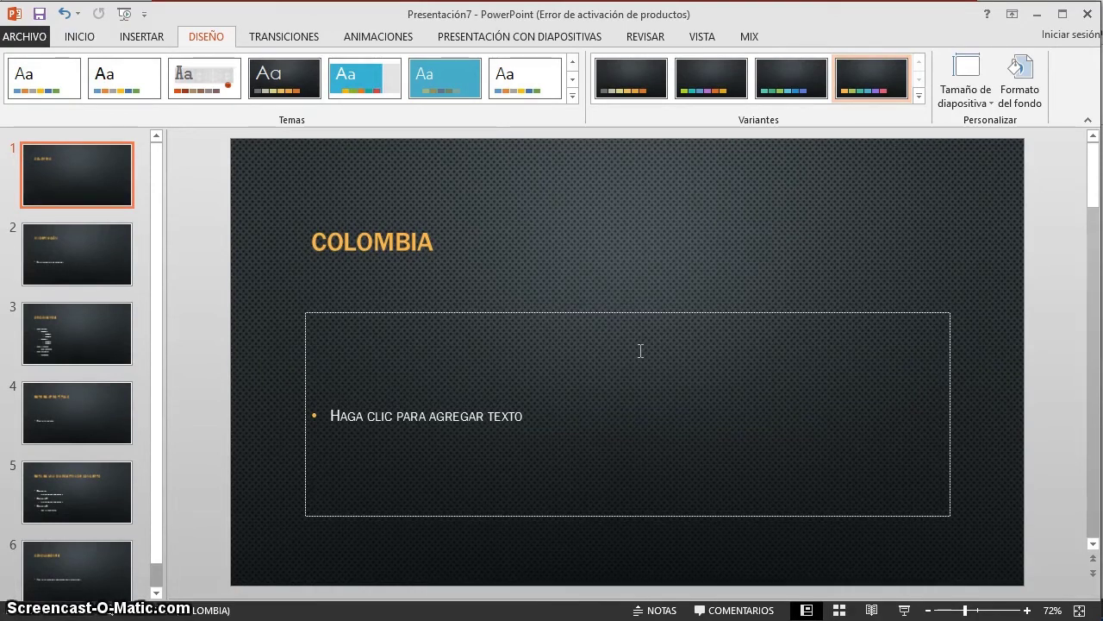
# Create Presentación9 from the Bienvenido a PowerPoint template in Archivo > Nuevo.
pyautogui.click(24, 36)
pyautogui.click(43, 116)
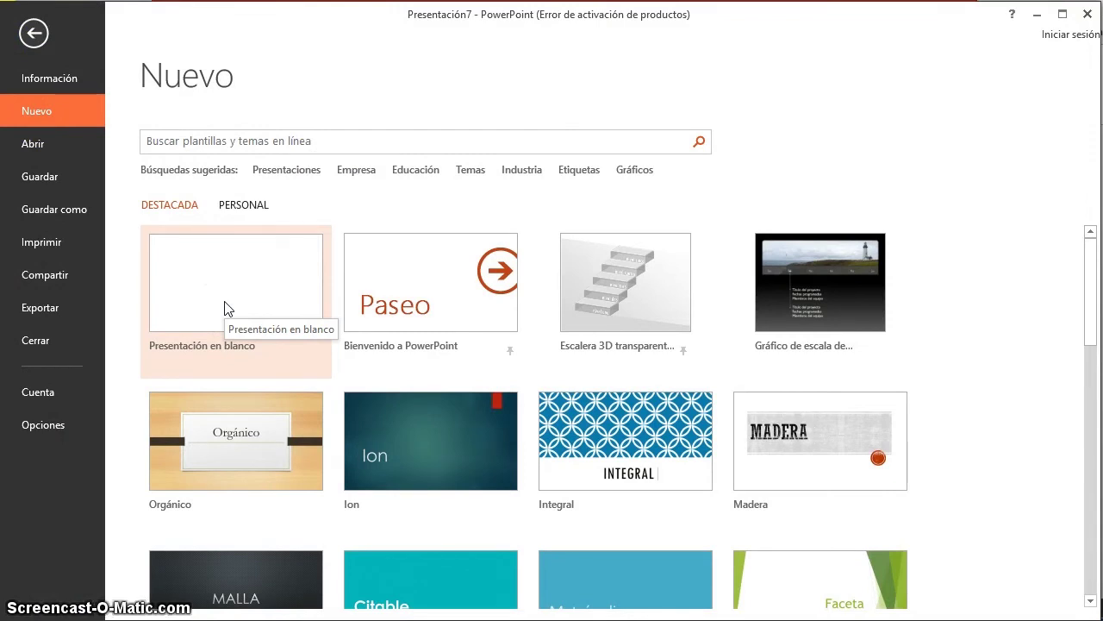
pyautogui.click(288, 148)
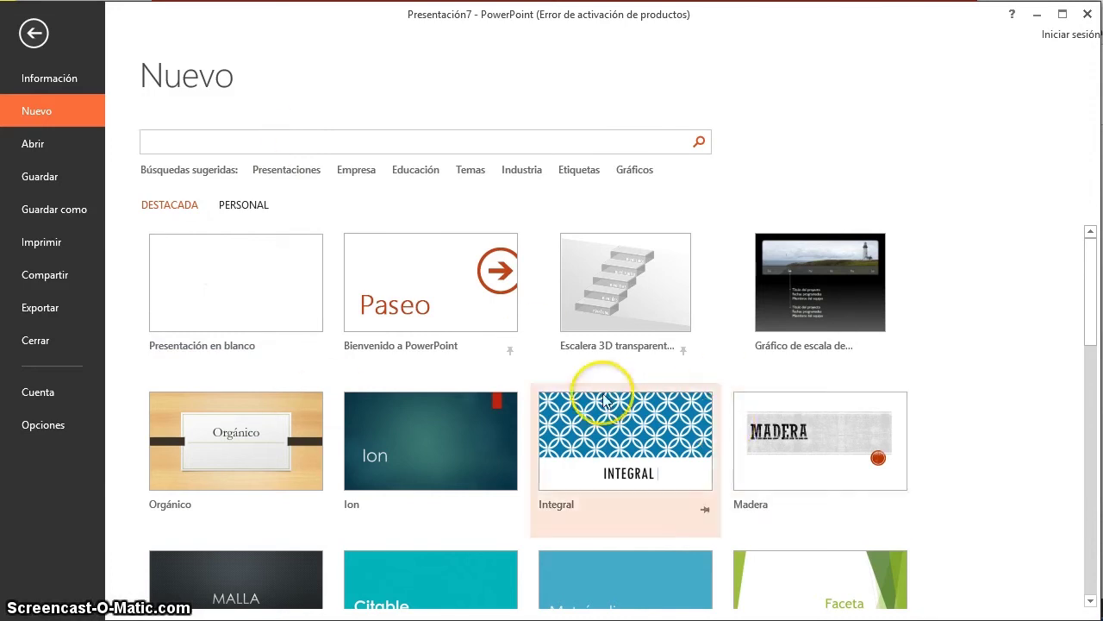
pyautogui.scroll(-3, 991, 383)
pyautogui.scroll(-2, 978, 379)
pyautogui.scroll(5, 978, 379)
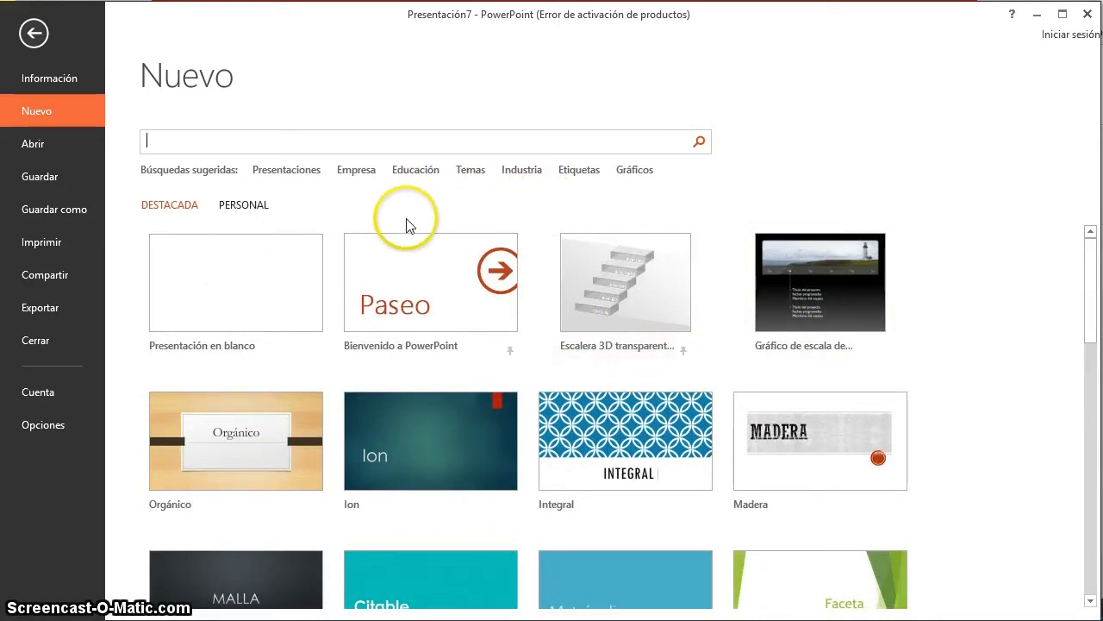
pyautogui.click(256, 254)
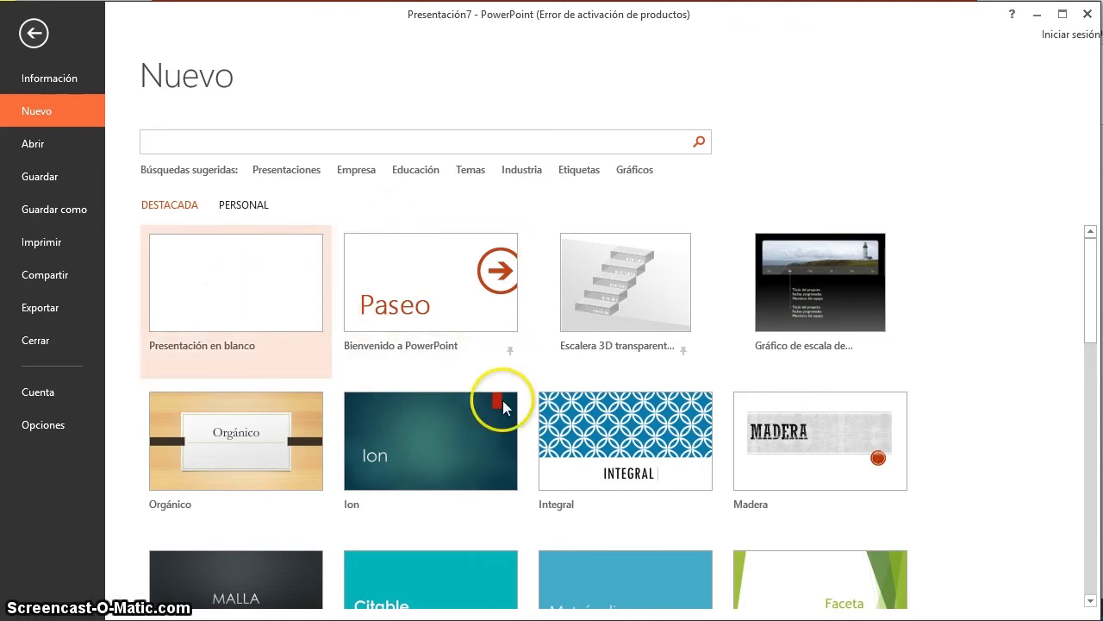
pyautogui.click(445, 310)
pyautogui.click(720, 452)
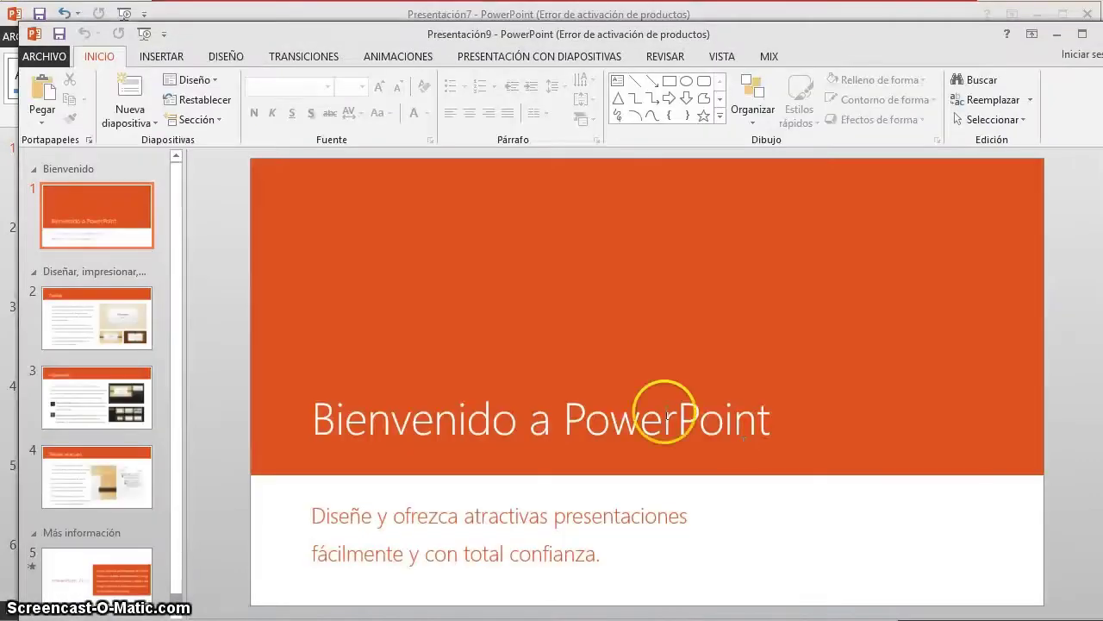
# Browse the Bienvenido template's slides, ending back on the first slide.
pyautogui.moveTo(360, 41); pyautogui.dragTo(342, 23)
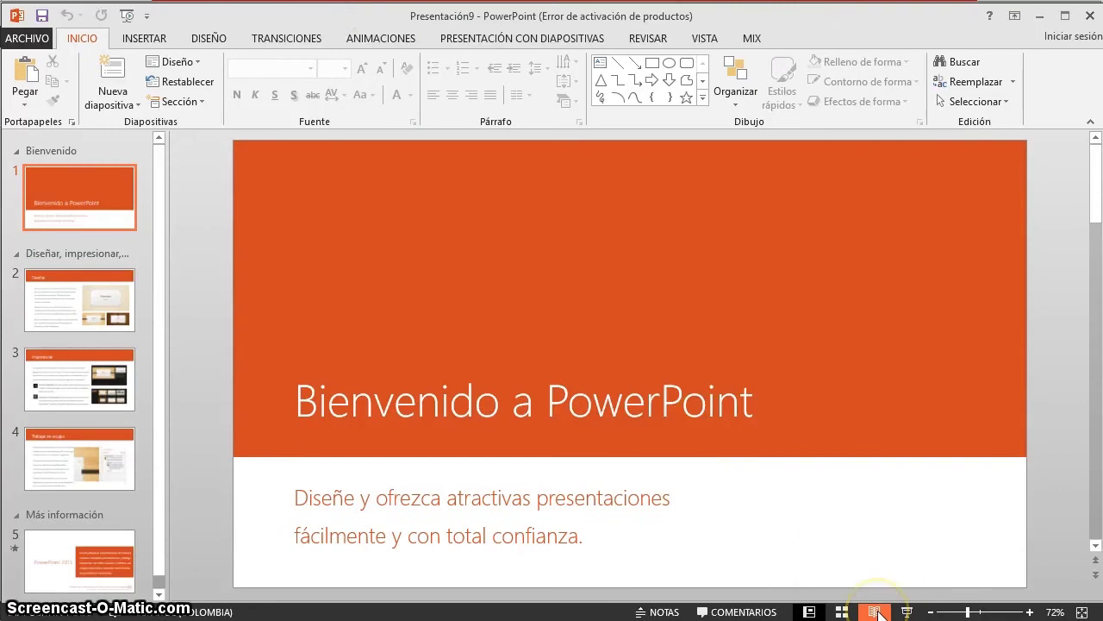
pyautogui.scroll(-1, 76, 287)
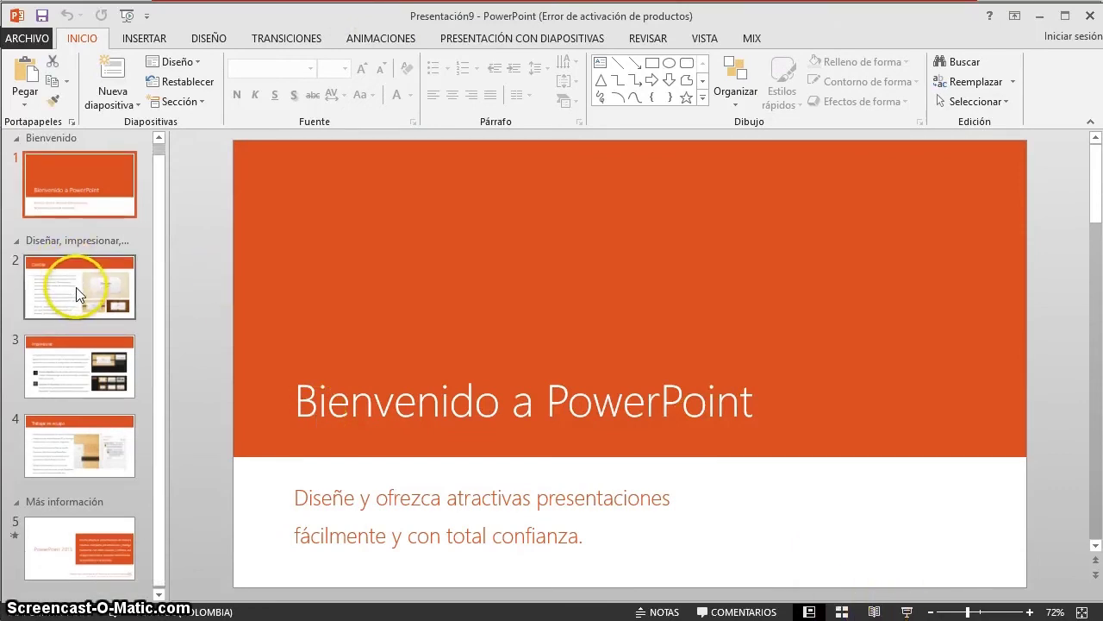
pyautogui.click(84, 468)
pyautogui.click(72, 379)
pyautogui.click(69, 289)
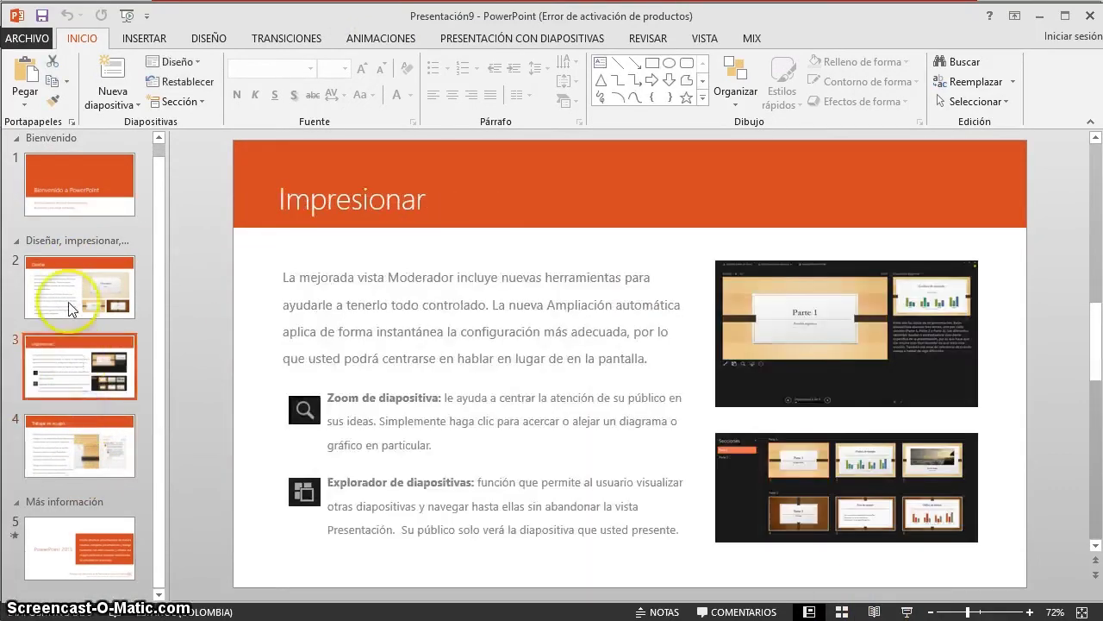
pyautogui.click(74, 211)
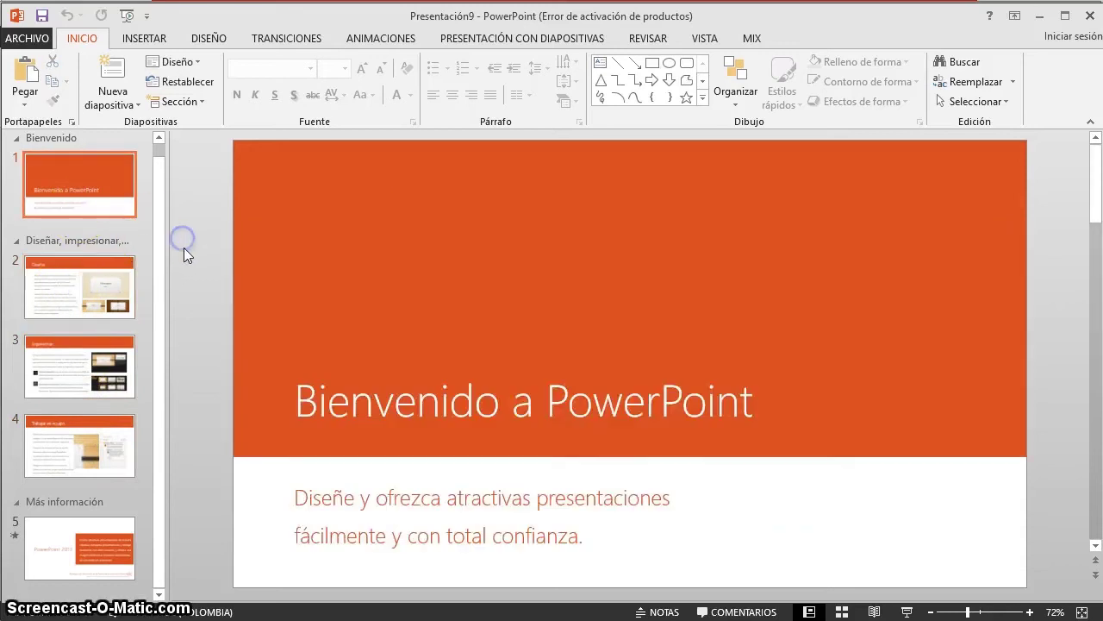
# Try the Rojo naranja colour scheme, then settle on the Violeta colour scheme.
pyautogui.click(195, 39)
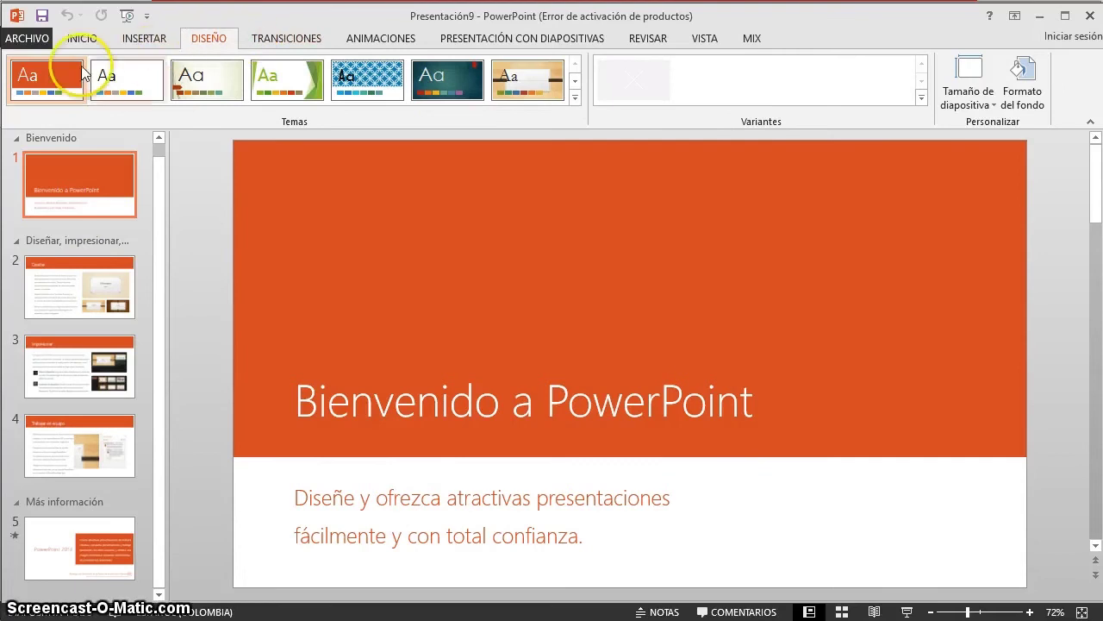
pyautogui.click(45, 97)
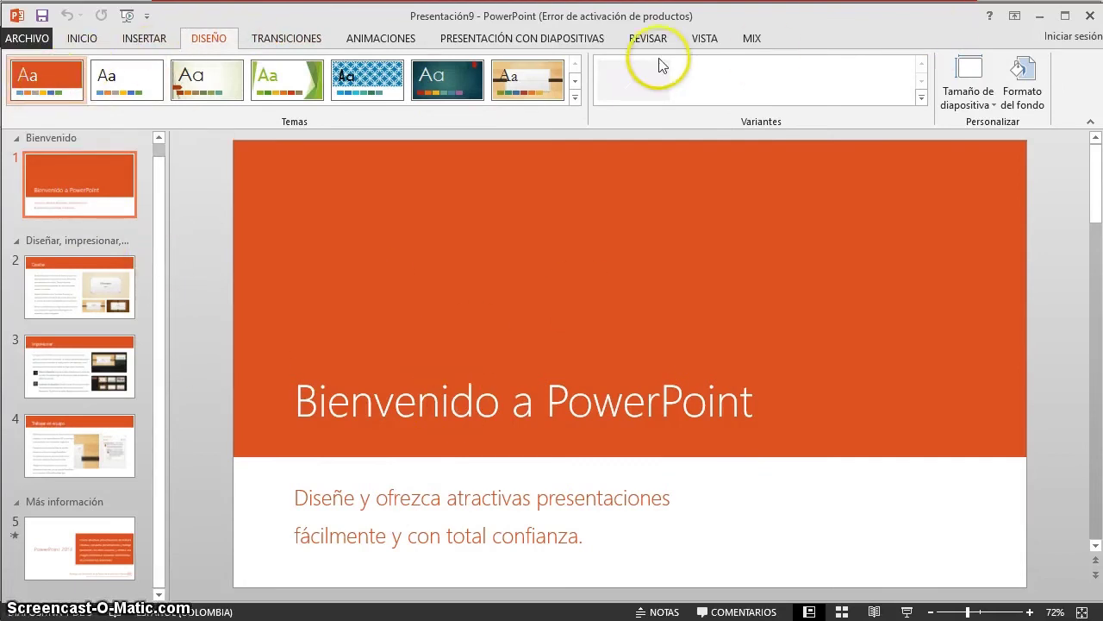
pyautogui.click(922, 98)
pyautogui.moveTo(795, 119)
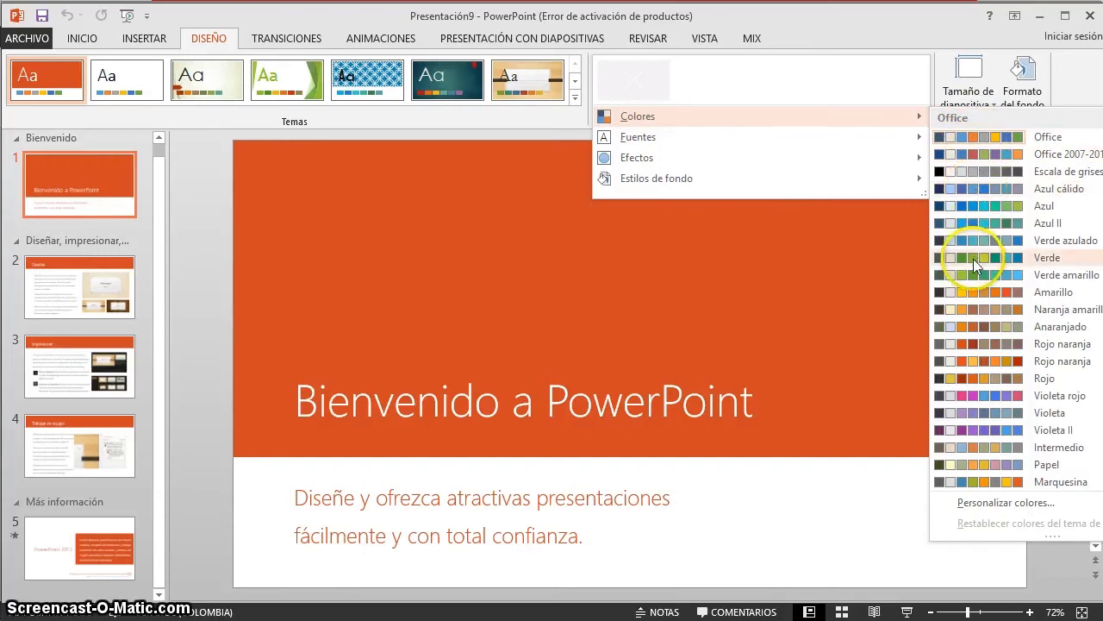
pyautogui.click(985, 349)
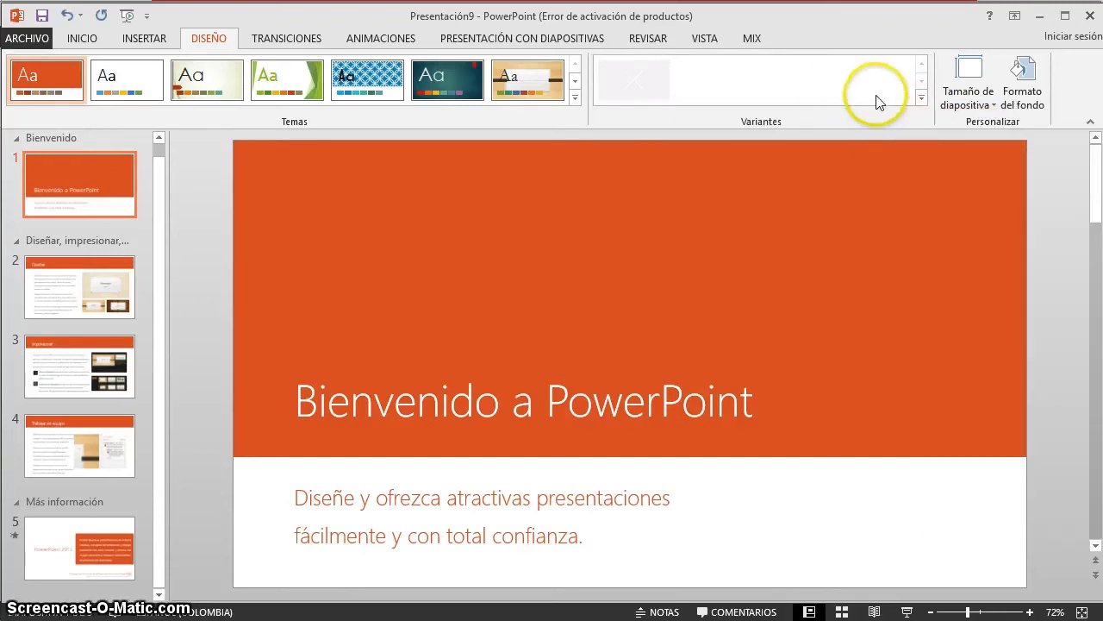
pyautogui.click(919, 97)
pyautogui.click(698, 120)
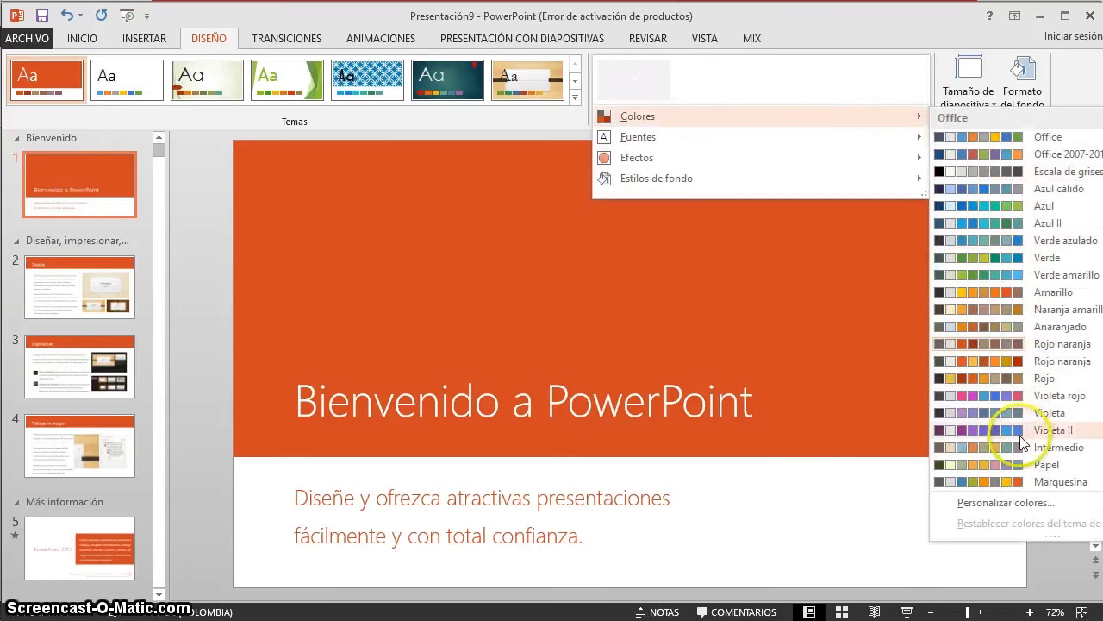
pyautogui.click(990, 413)
pyautogui.click(921, 103)
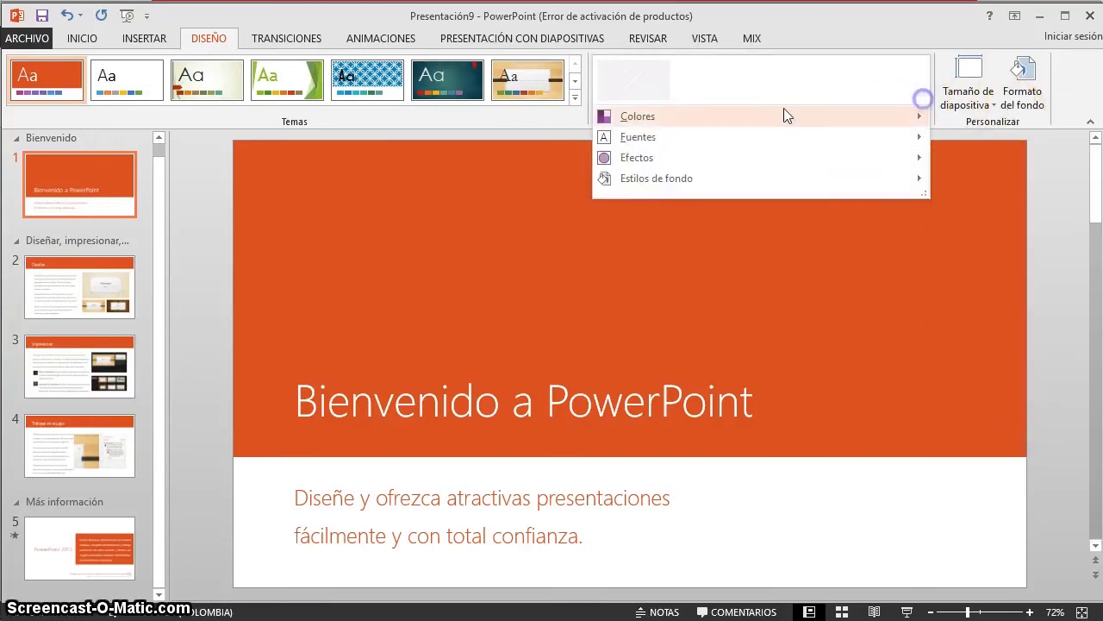
pyautogui.click(687, 121)
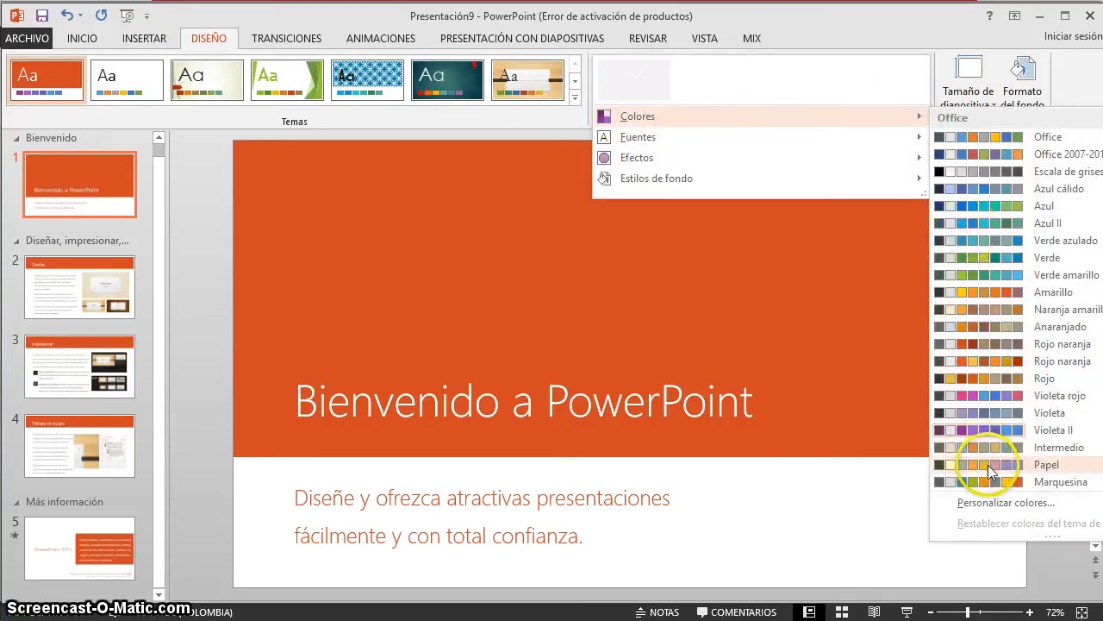
pyautogui.click(1005, 413)
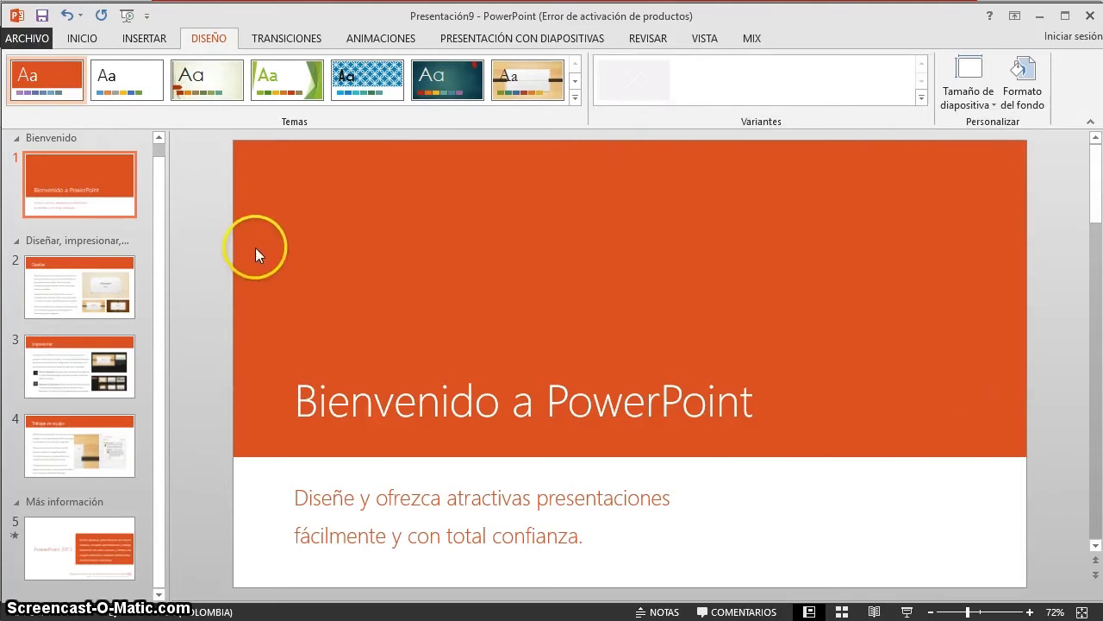
# Apply the Franklin Gothic font set, then bring up the Archivo menu.
pyautogui.click(771, 138)
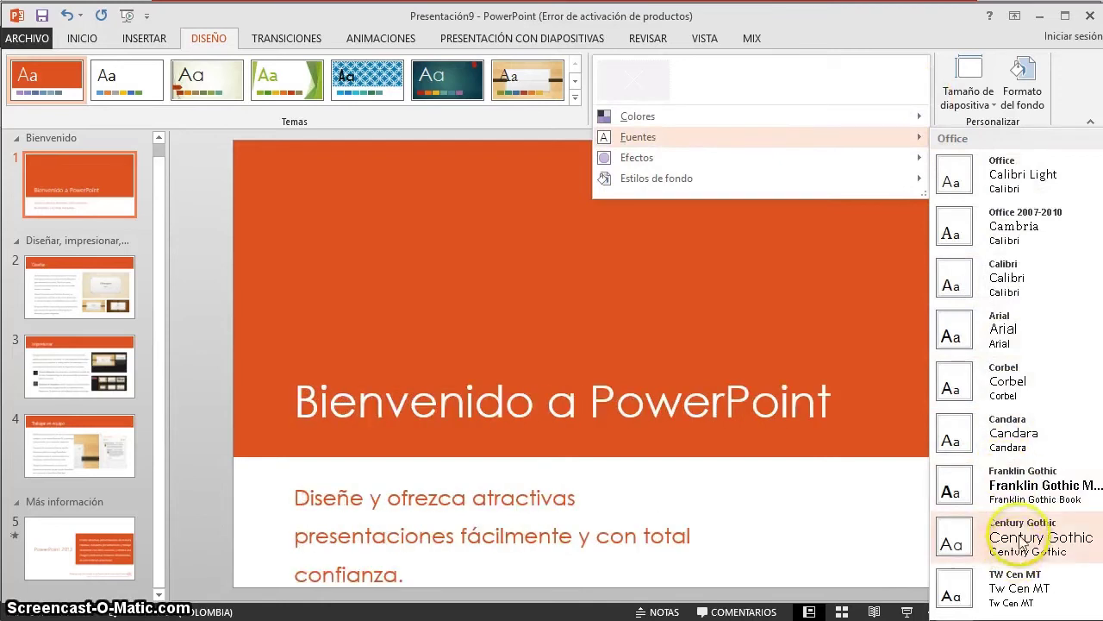
pyautogui.click(1026, 486)
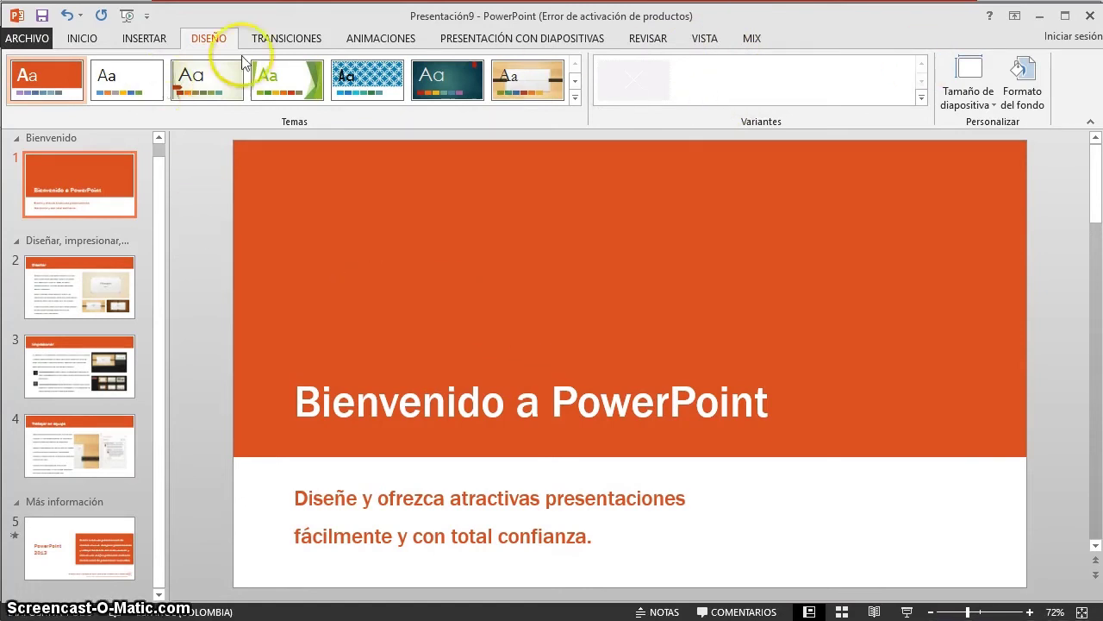
pyautogui.click(50, 43)
# Close Presentación9 without saving and browse the new-presentation template gallery.
pyautogui.click(65, 343)
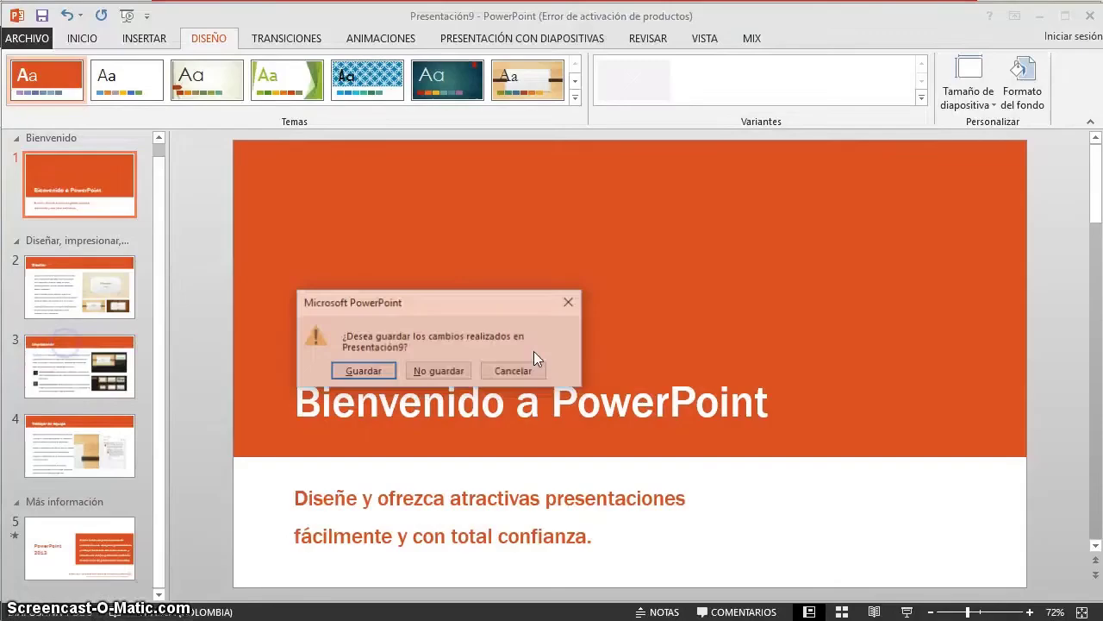
pyautogui.click(433, 372)
pyautogui.click(27, 38)
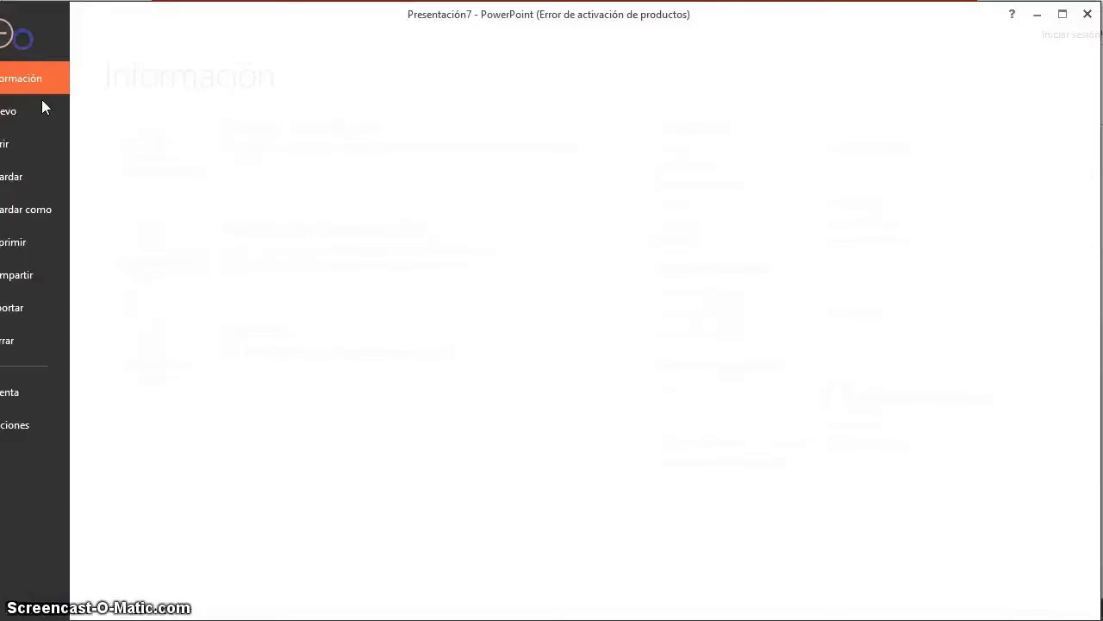
pyautogui.click(37, 111)
pyautogui.scroll(-2, 845, 355)
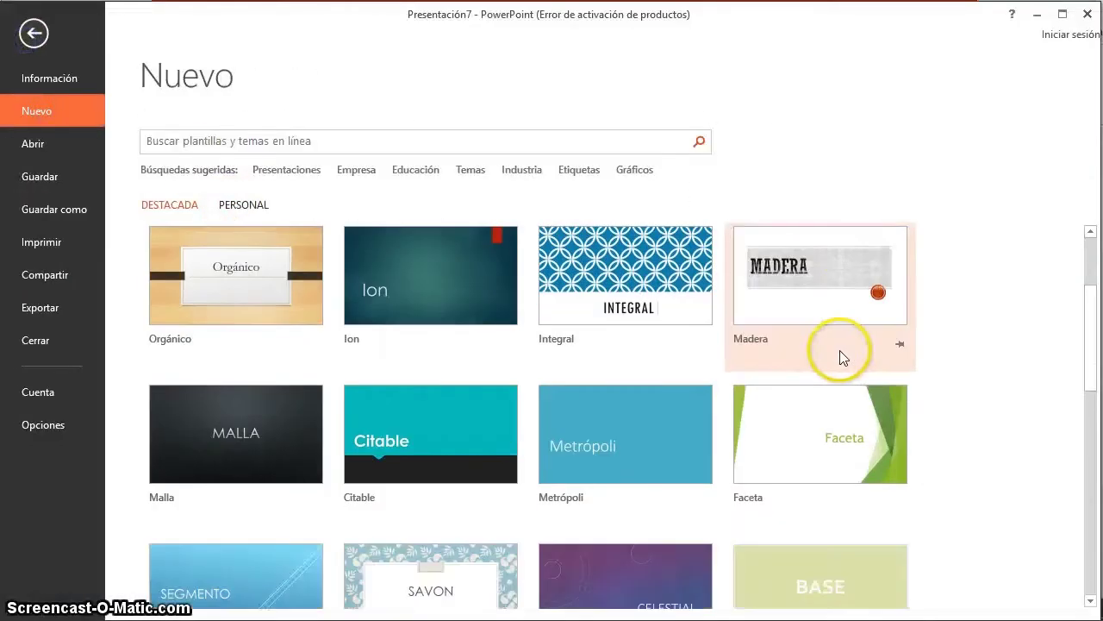
pyautogui.scroll(-1, 913, 394)
pyautogui.scroll(-1, 332, 340)
pyautogui.scroll(-2, 716, 475)
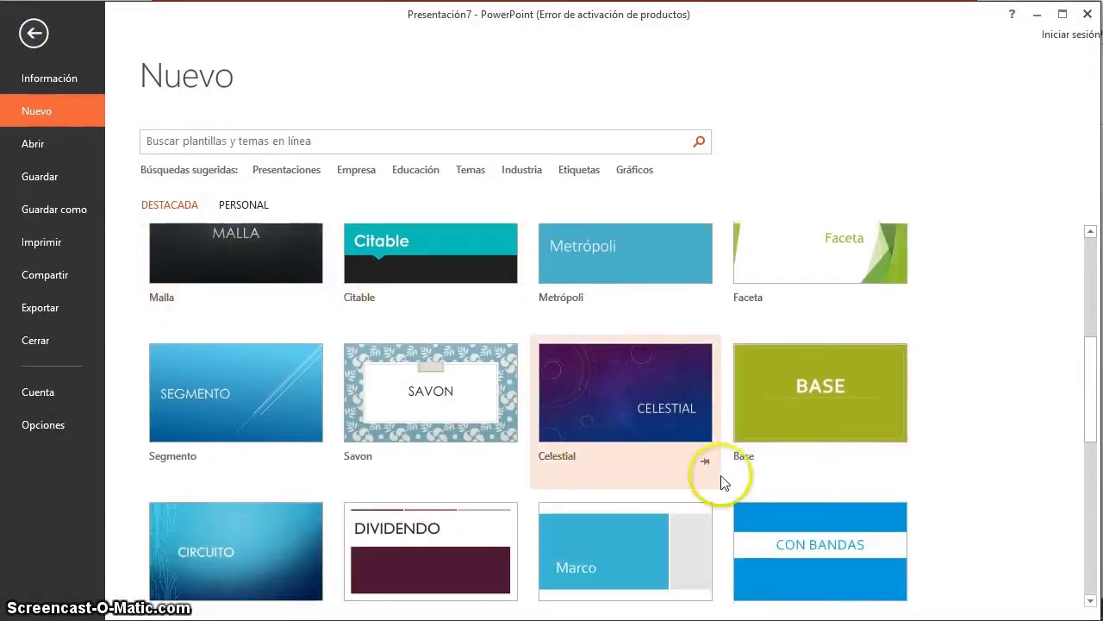
pyautogui.scroll(-2, 556, 461)
pyautogui.scroll(-3, 614, 439)
pyautogui.scroll(-2, 614, 440)
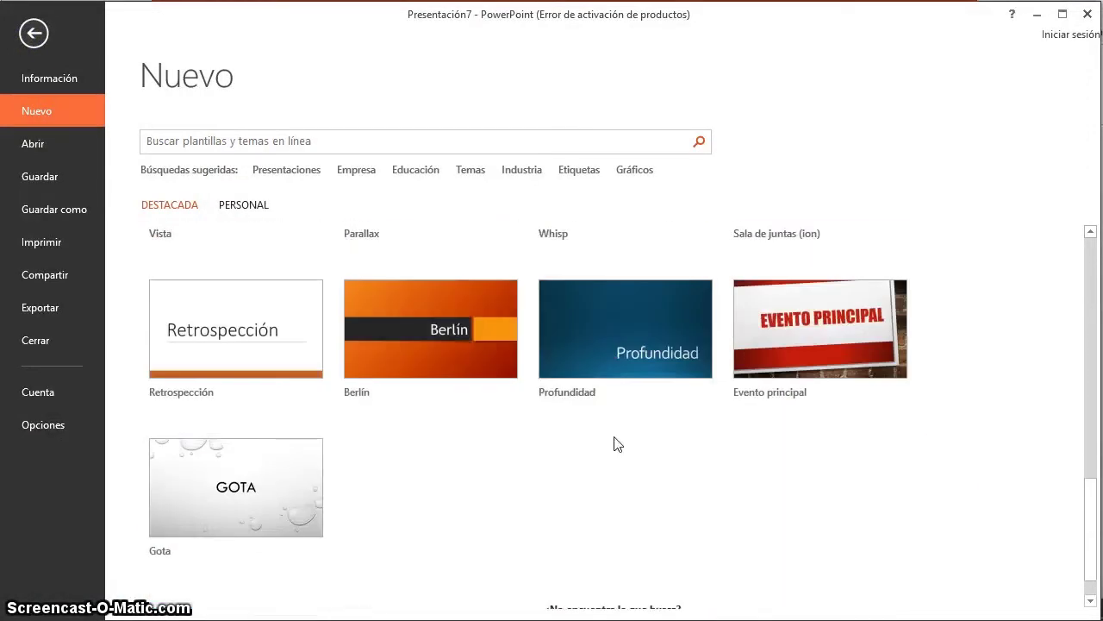
pyautogui.scroll(5, 615, 443)
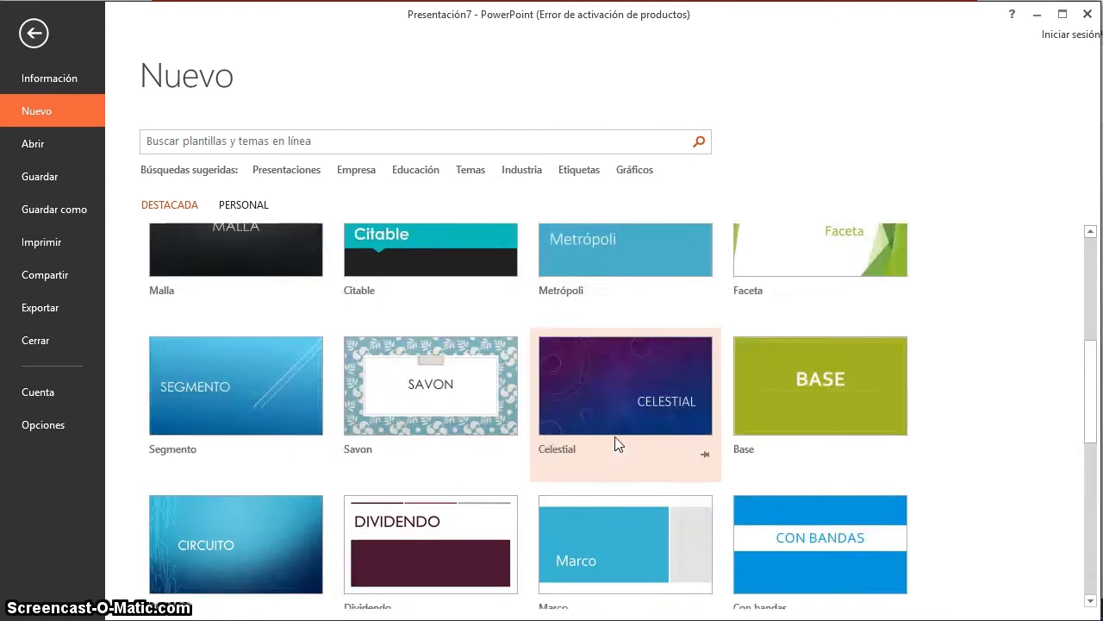
pyautogui.scroll(3, 615, 443)
pyautogui.scroll(2, 615, 443)
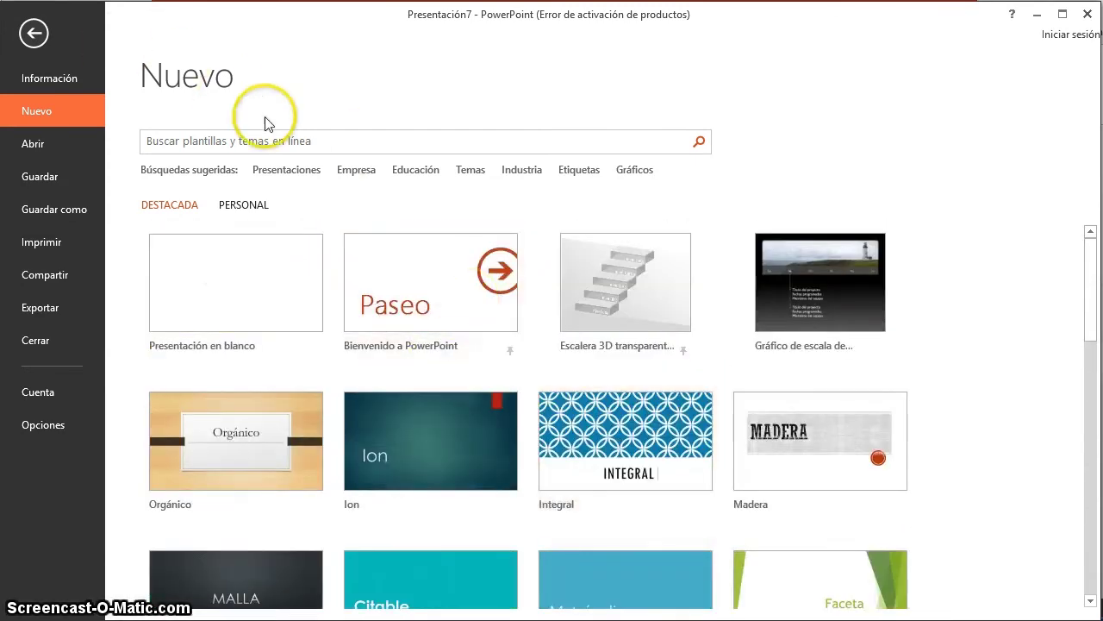
# Search templates for 'educación' and preview the Curvas musicales piano template.
pyautogui.click(297, 139)
pyautogui.write('educación')
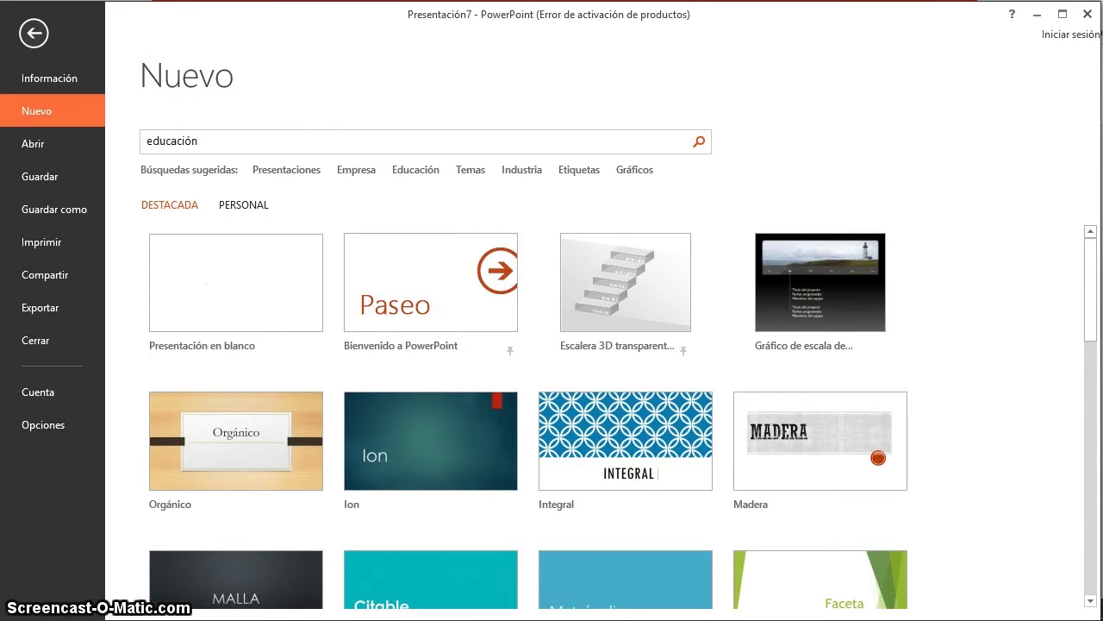
pyautogui.press('Return')
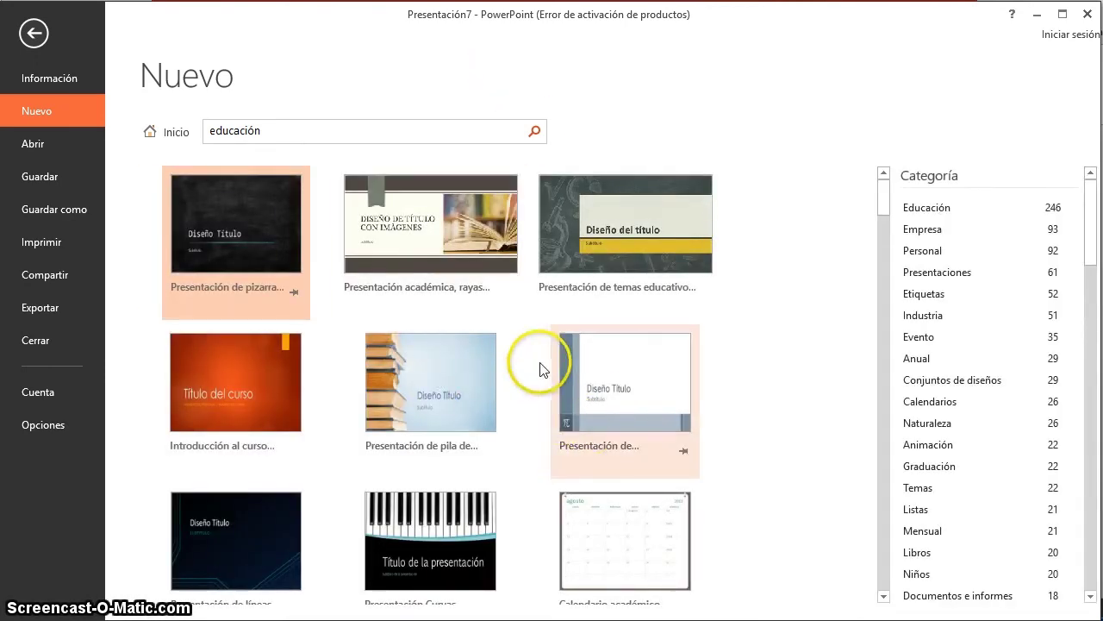
pyautogui.scroll(-3, 540, 369)
pyautogui.scroll(-2, 623, 359)
pyautogui.scroll(-3, 604, 290)
pyautogui.scroll(-2, 628, 387)
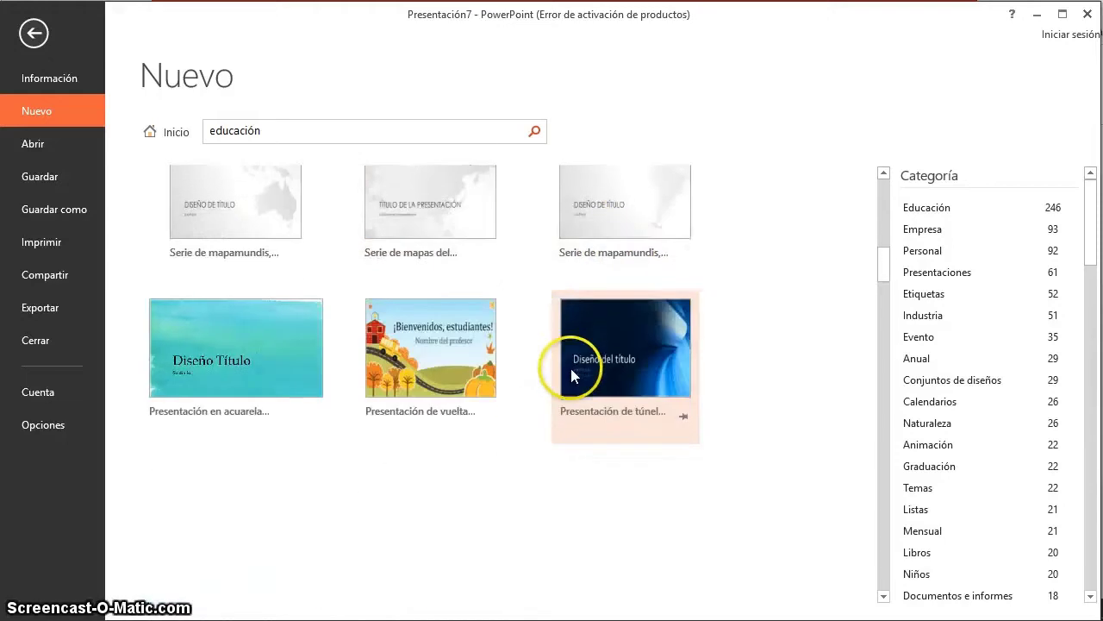
pyautogui.scroll(-3, 573, 372)
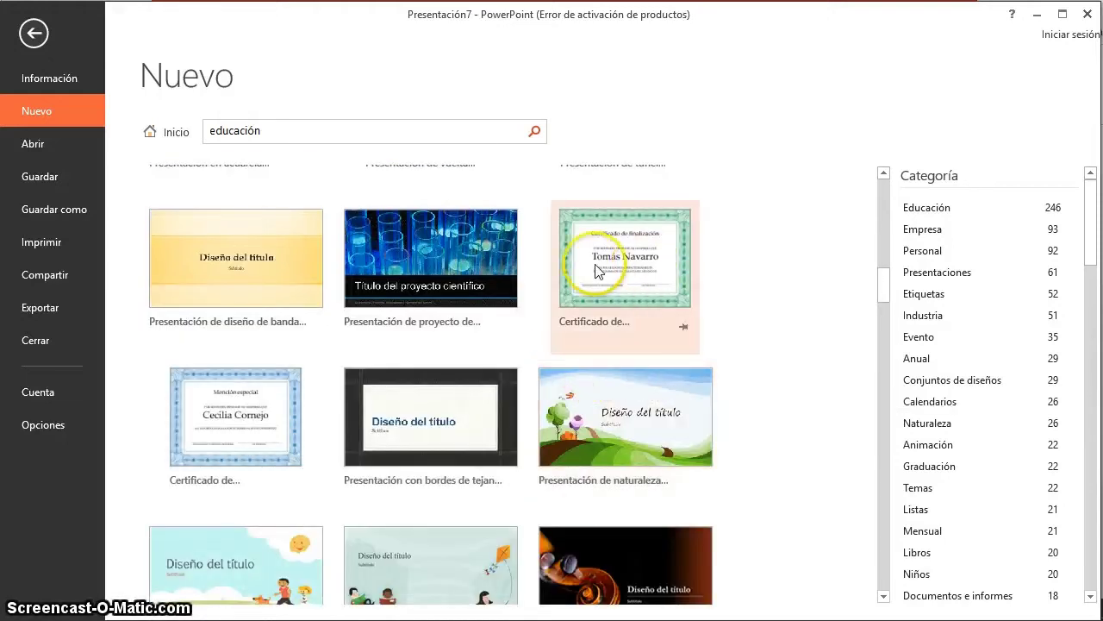
pyautogui.scroll(-4, 694, 274)
pyautogui.scroll(-4, 707, 284)
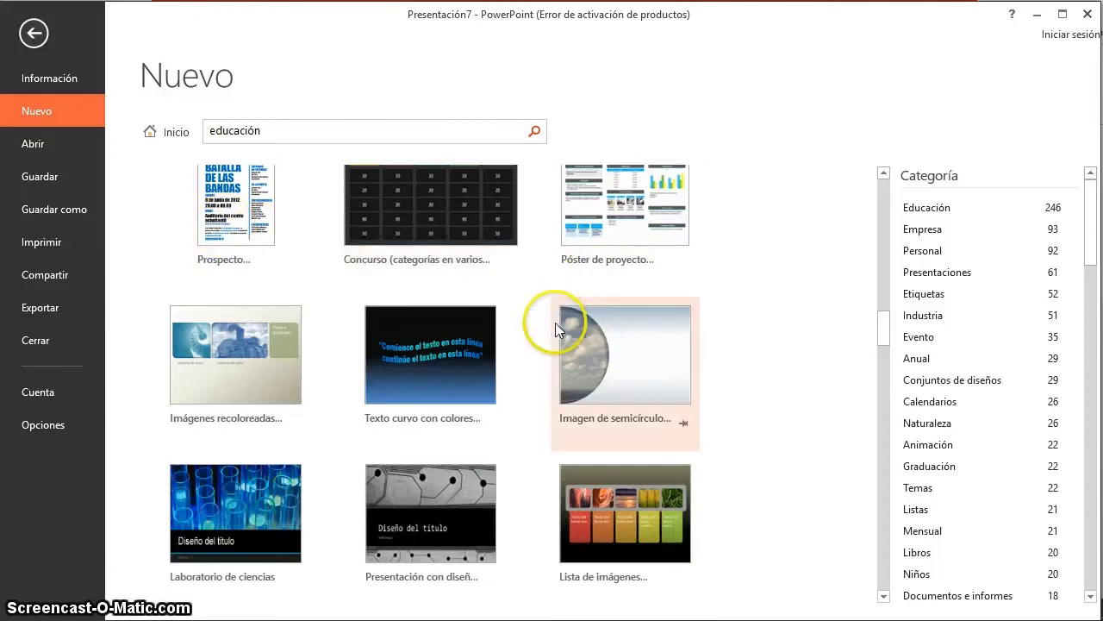
pyautogui.scroll(3, 559, 324)
pyautogui.scroll(2, 558, 324)
pyautogui.scroll(2, 447, 327)
pyautogui.scroll(2, 447, 324)
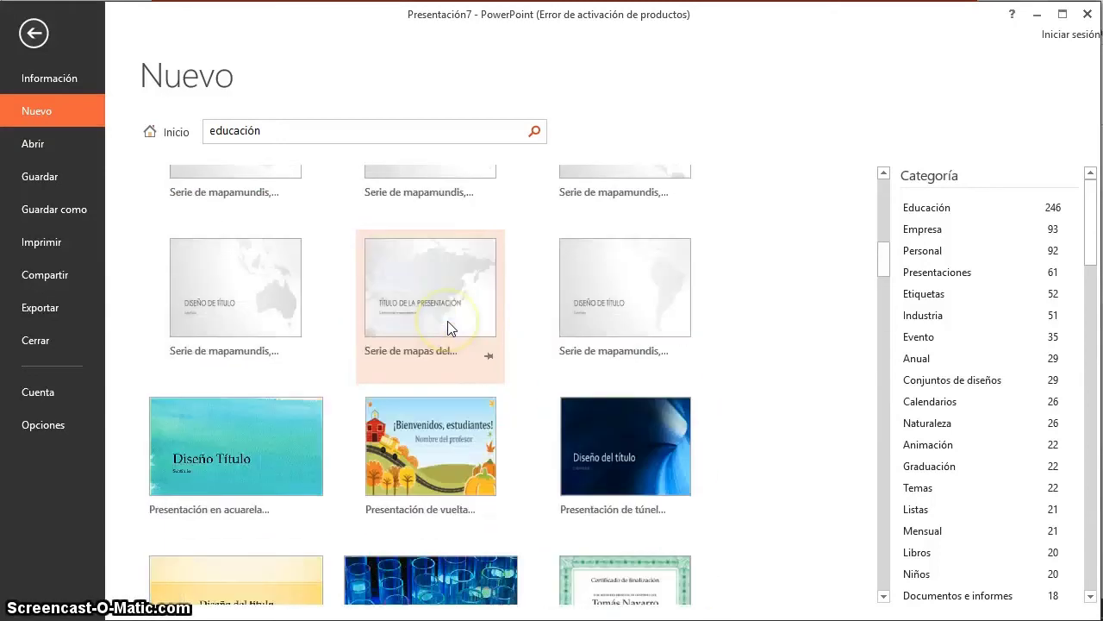
pyautogui.scroll(2, 448, 324)
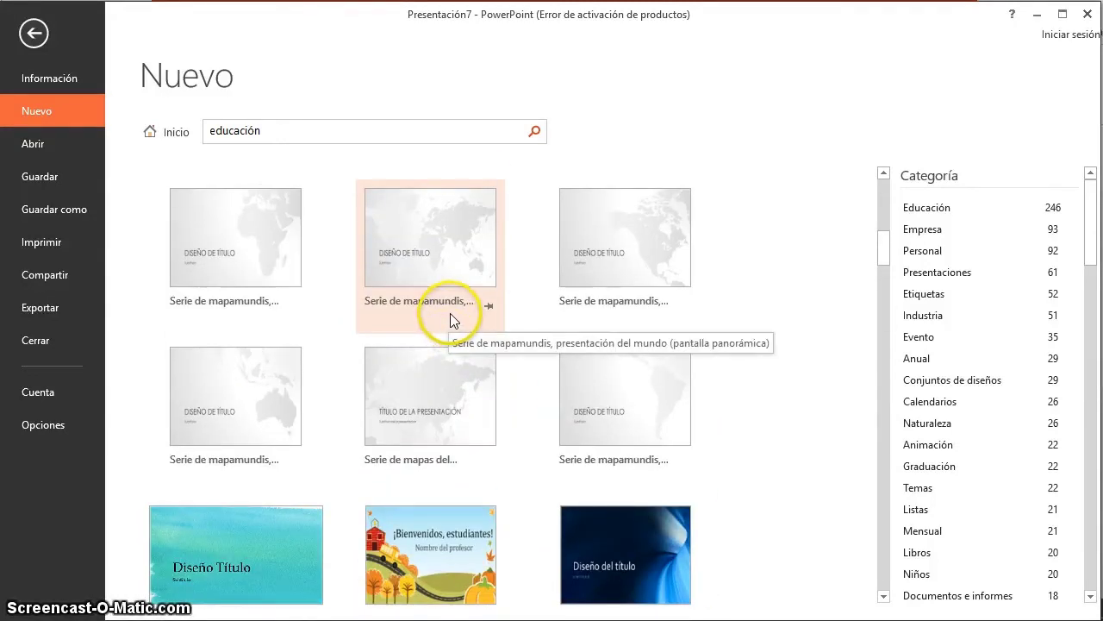
pyautogui.scroll(3, 450, 319)
pyautogui.scroll(2, 450, 319)
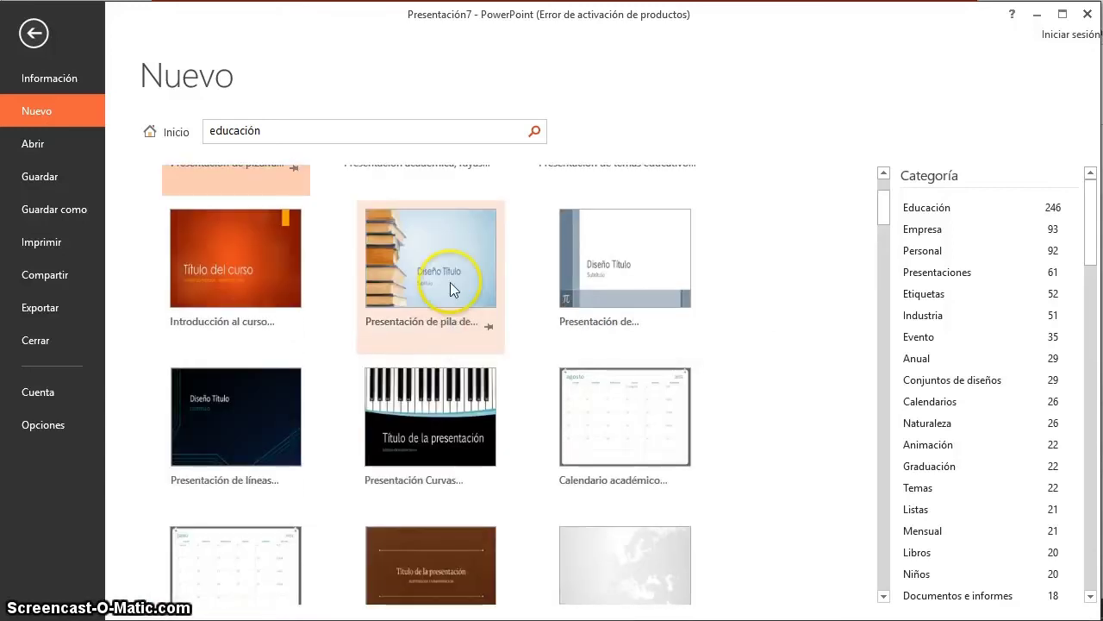
pyautogui.click(447, 431)
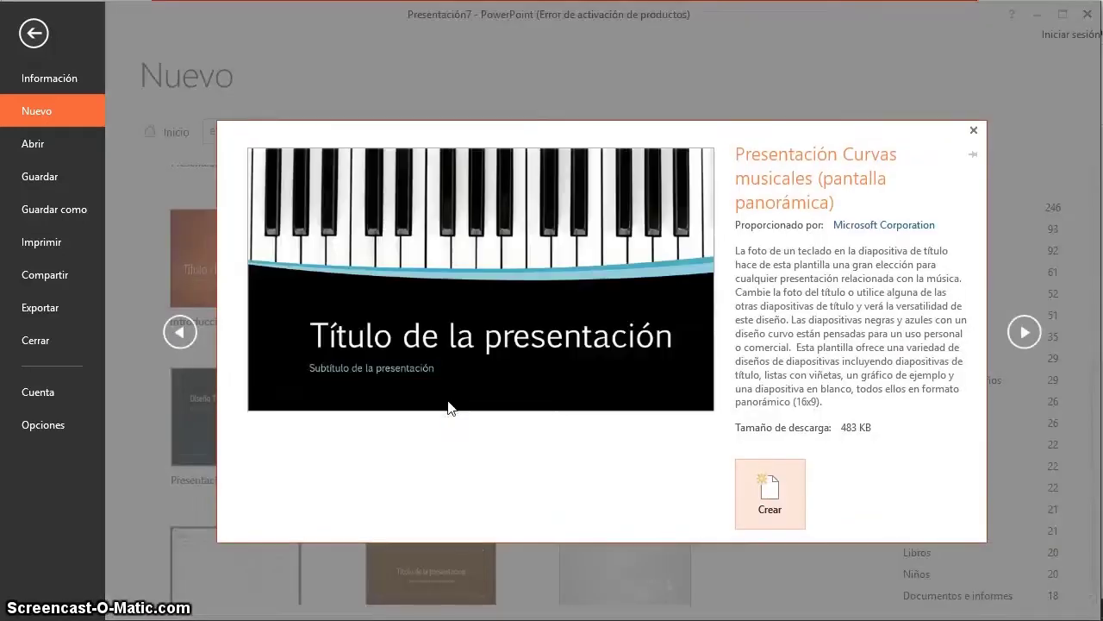
# Create Presentación10 from the Curvas musicales template and look over slides 2–5 and their layouts.
pyautogui.click(490, 370)
pyautogui.click(770, 485)
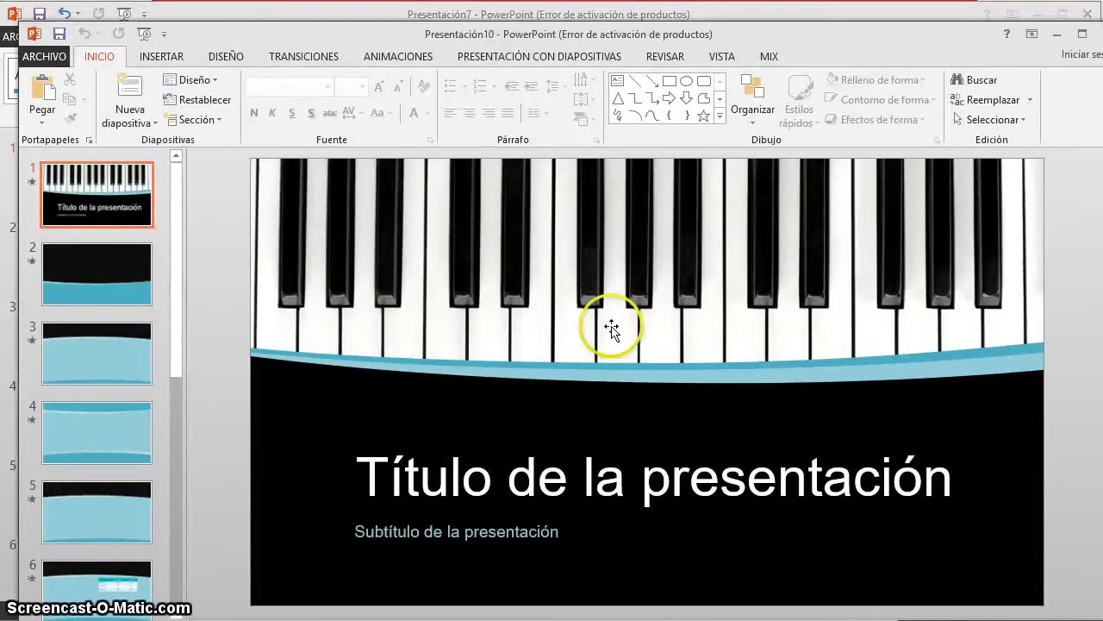
pyautogui.click(111, 283)
pyautogui.click(112, 366)
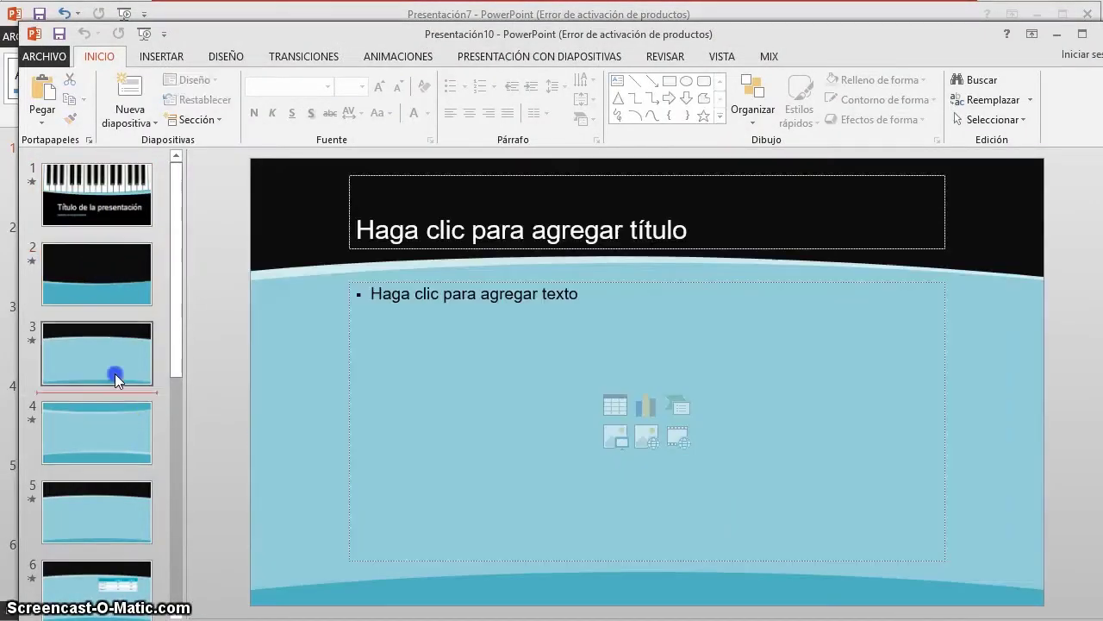
pyautogui.click(110, 445)
pyautogui.click(120, 522)
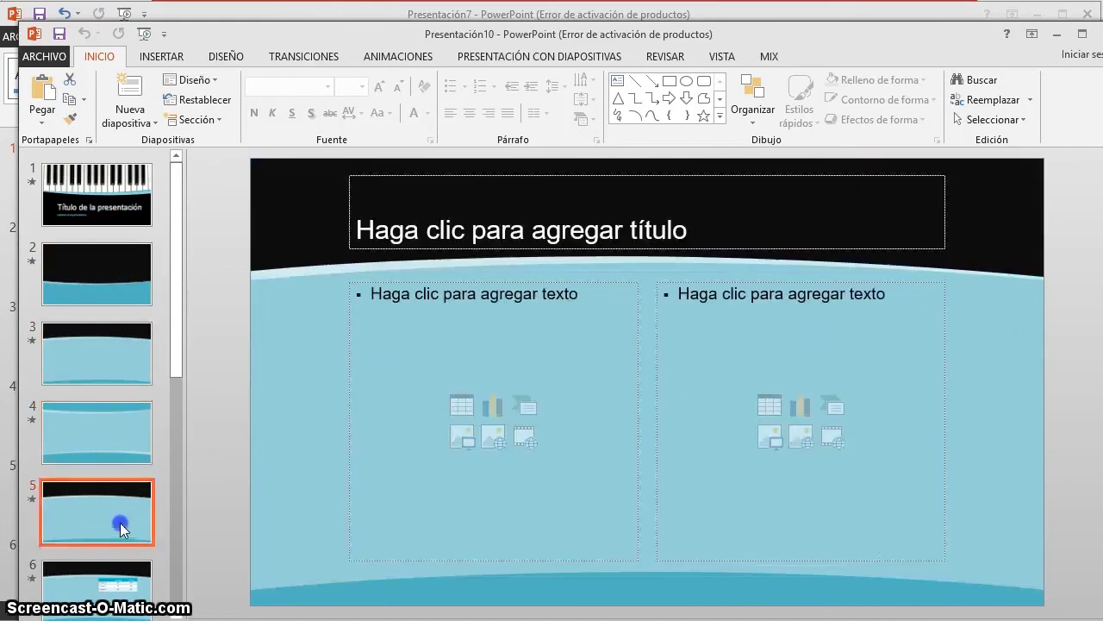
pyautogui.click(112, 553)
pyautogui.rightClick(301, 216)
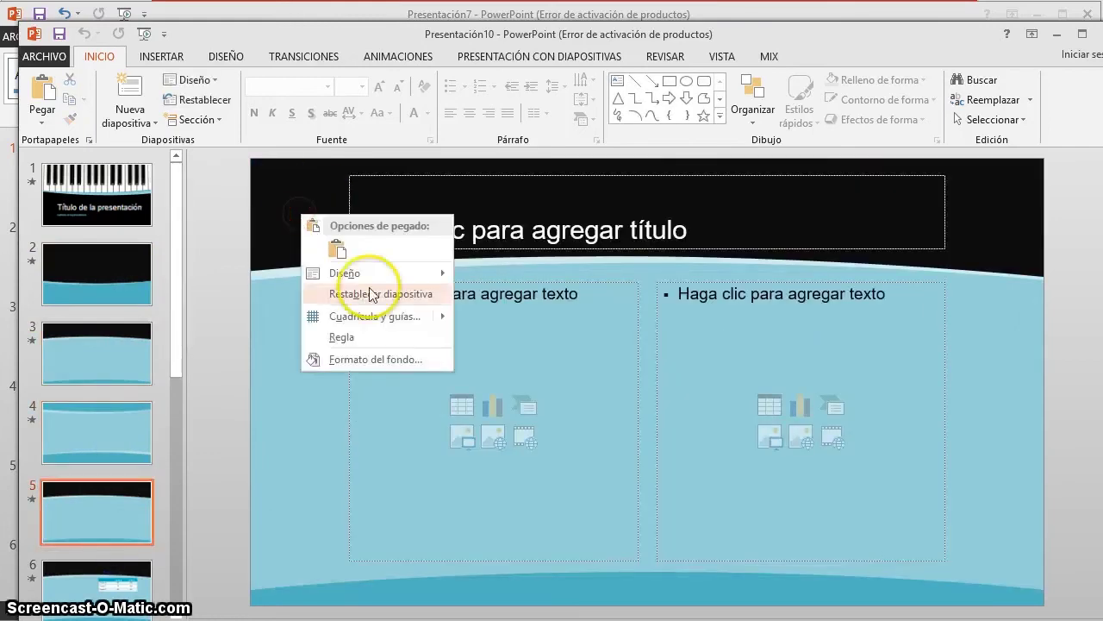
pyautogui.moveTo(388, 273)
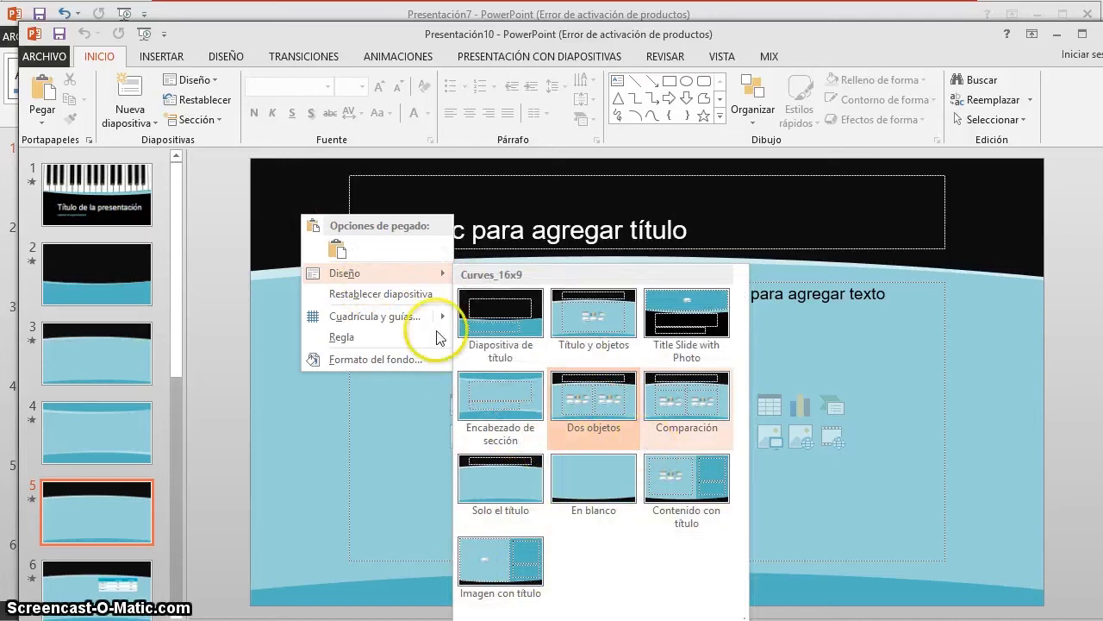
pyautogui.click(319, 34)
# Maximise the window and view the table, bar chart (slide 10) and Grupo list (slide 11) slides.
pyautogui.doubleClick(319, 35)
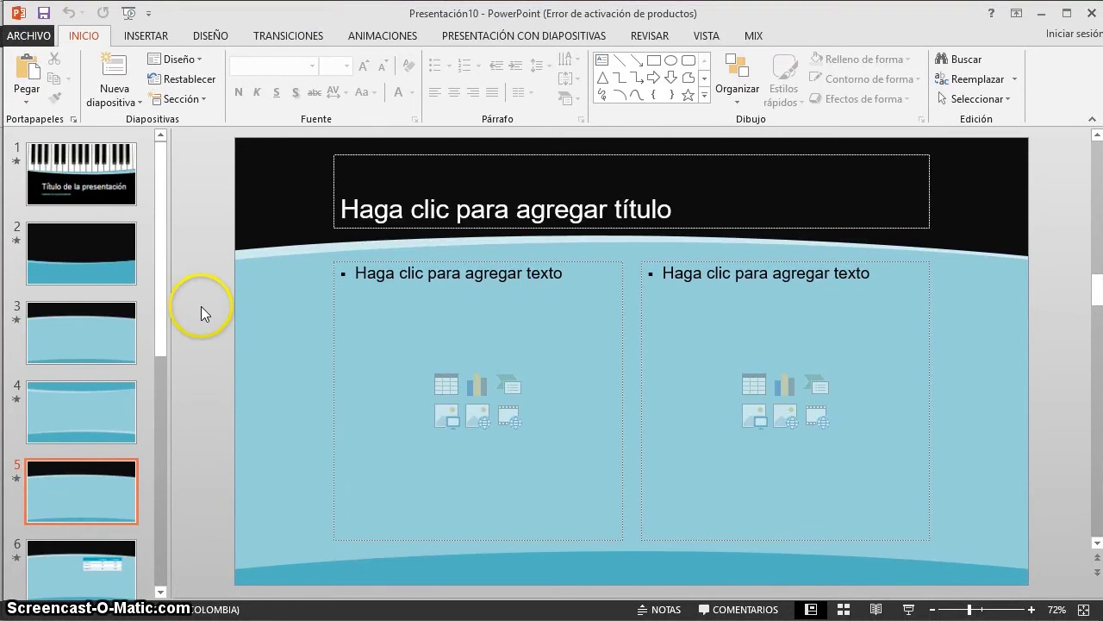
pyautogui.scroll(-3, 128, 406)
pyautogui.click(78, 387)
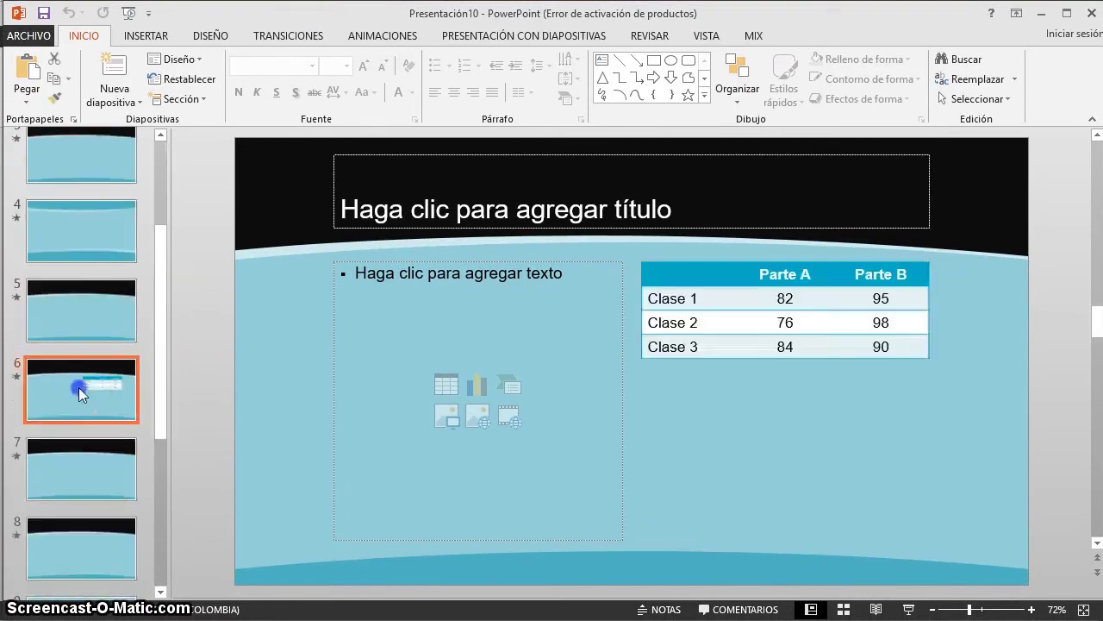
pyautogui.click(87, 452)
pyautogui.scroll(-2, 97, 430)
pyautogui.scroll(-2, 89, 423)
pyautogui.click(83, 481)
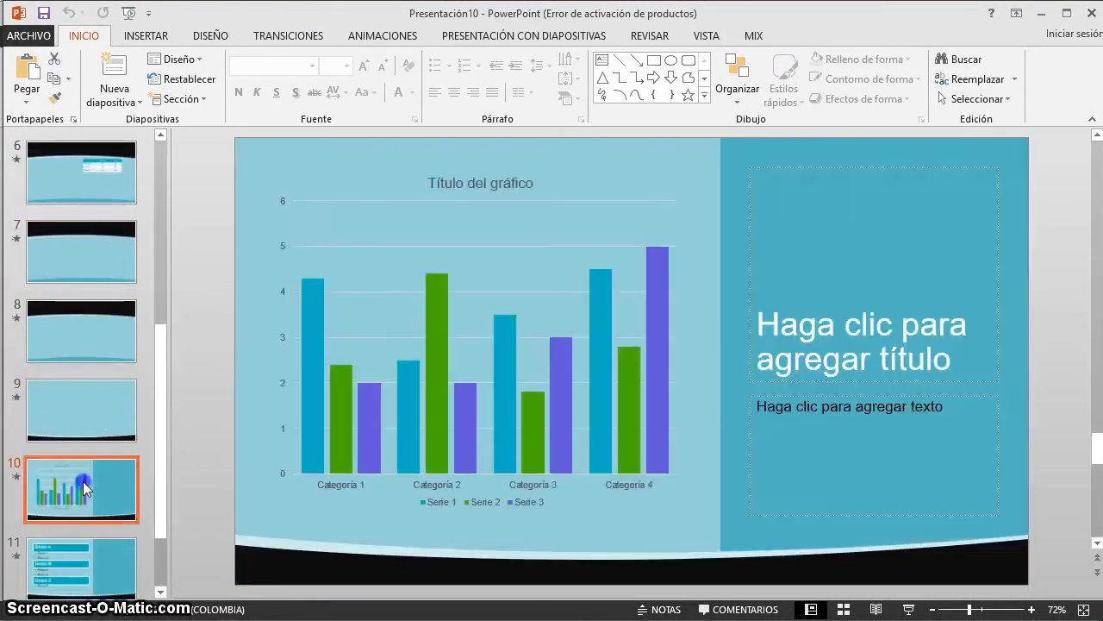
pyautogui.scroll(-1, 95, 410)
pyautogui.click(75, 507)
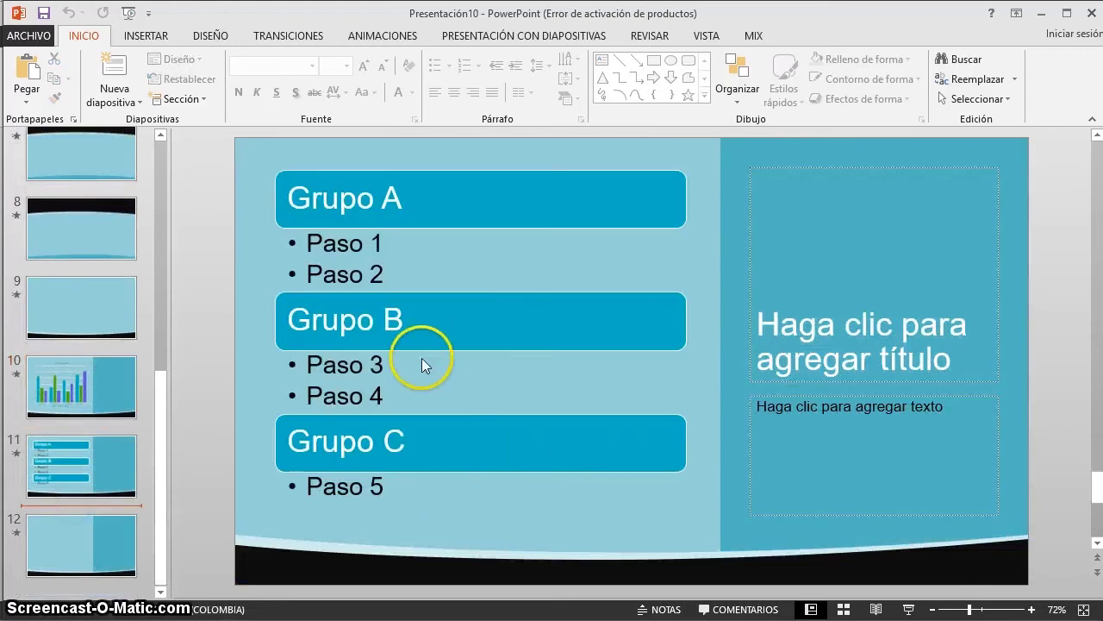
pyautogui.click(98, 376)
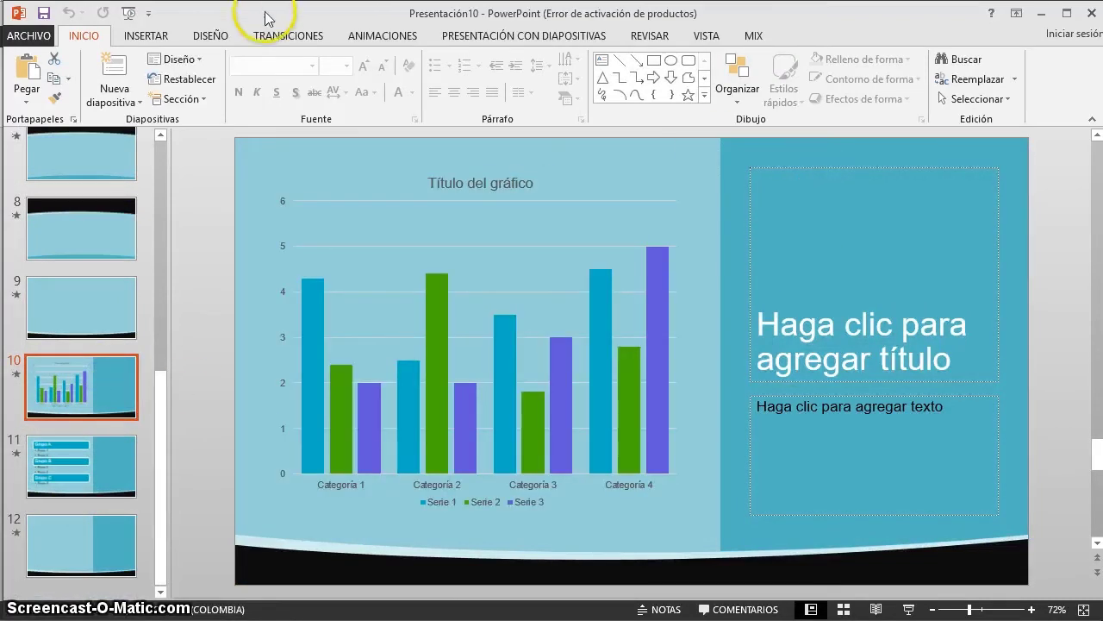
pyautogui.click(227, 35)
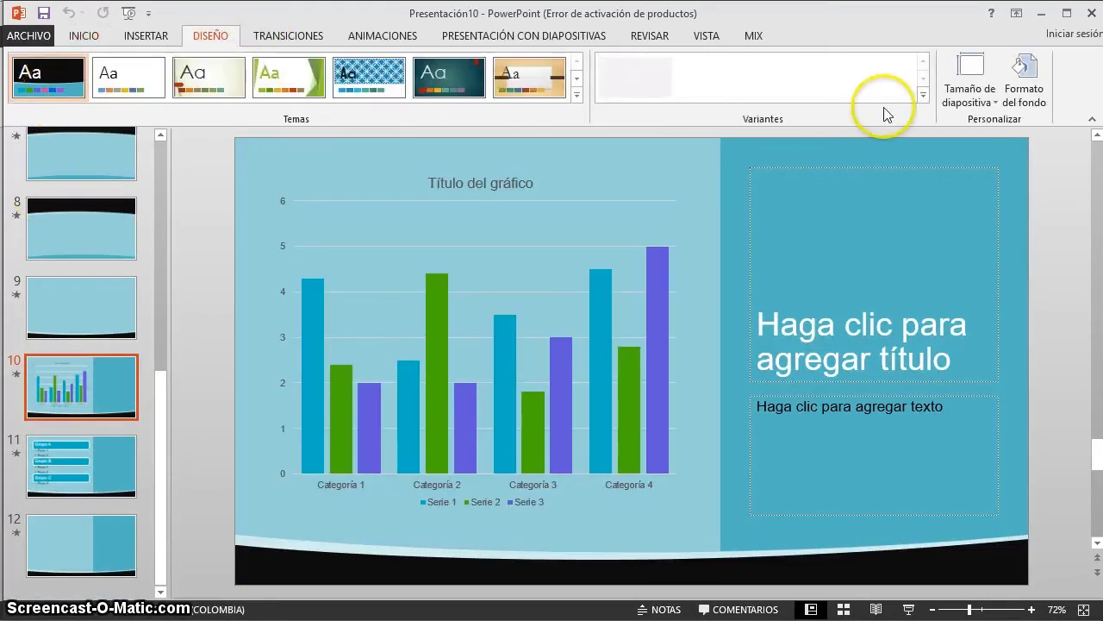
# Apply the Aspecto colour scheme and a different theme font set.
pyautogui.click(922, 95)
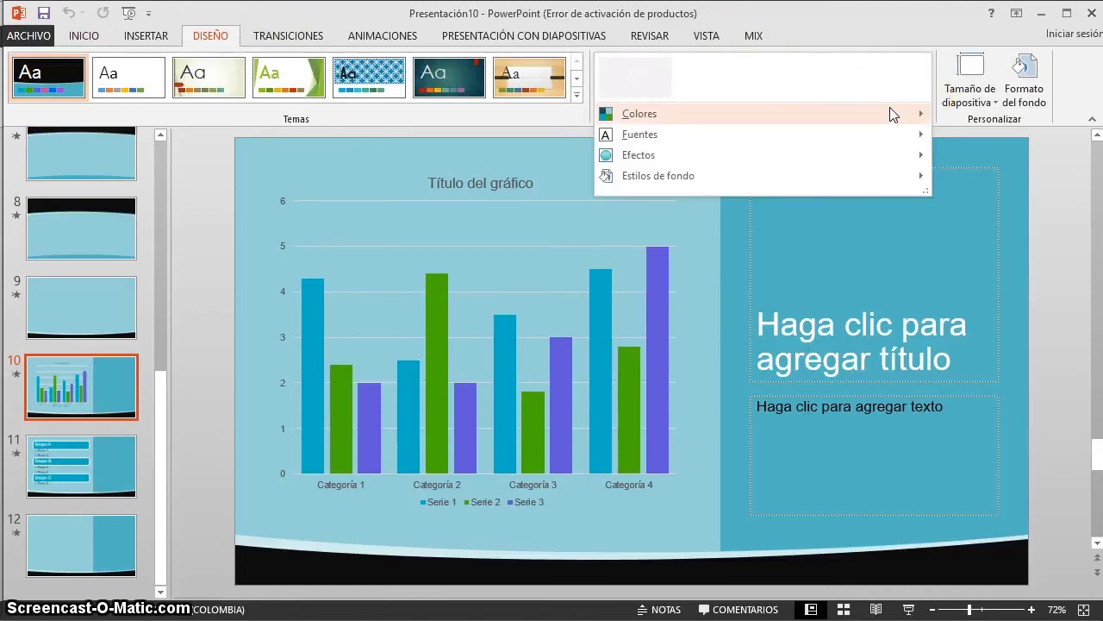
pyautogui.moveTo(893, 114)
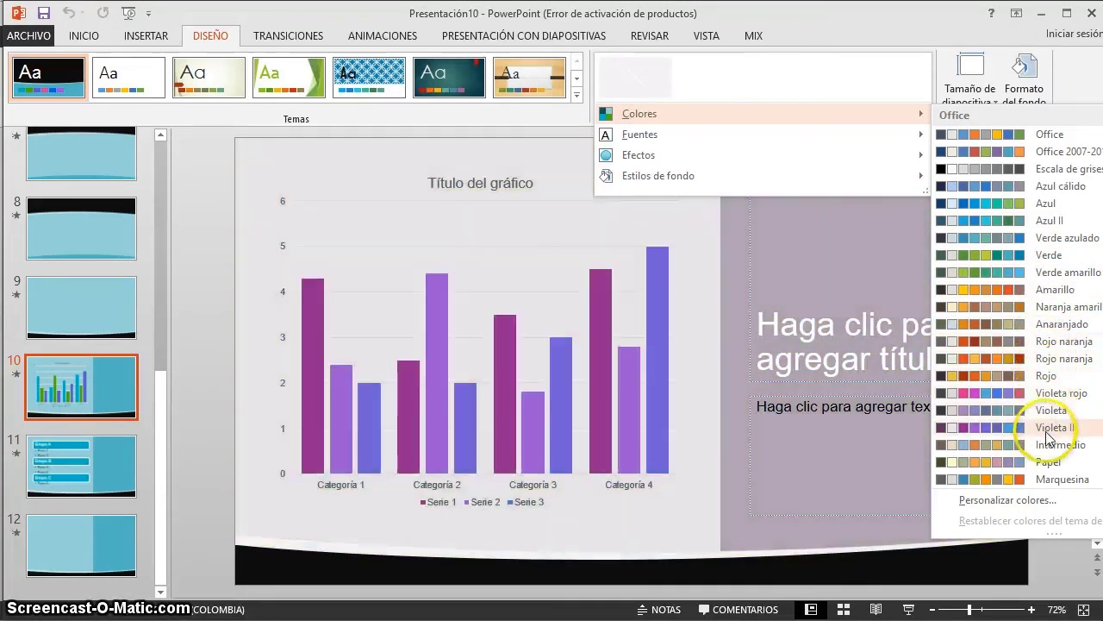
pyautogui.scroll(-1, 1056, 466)
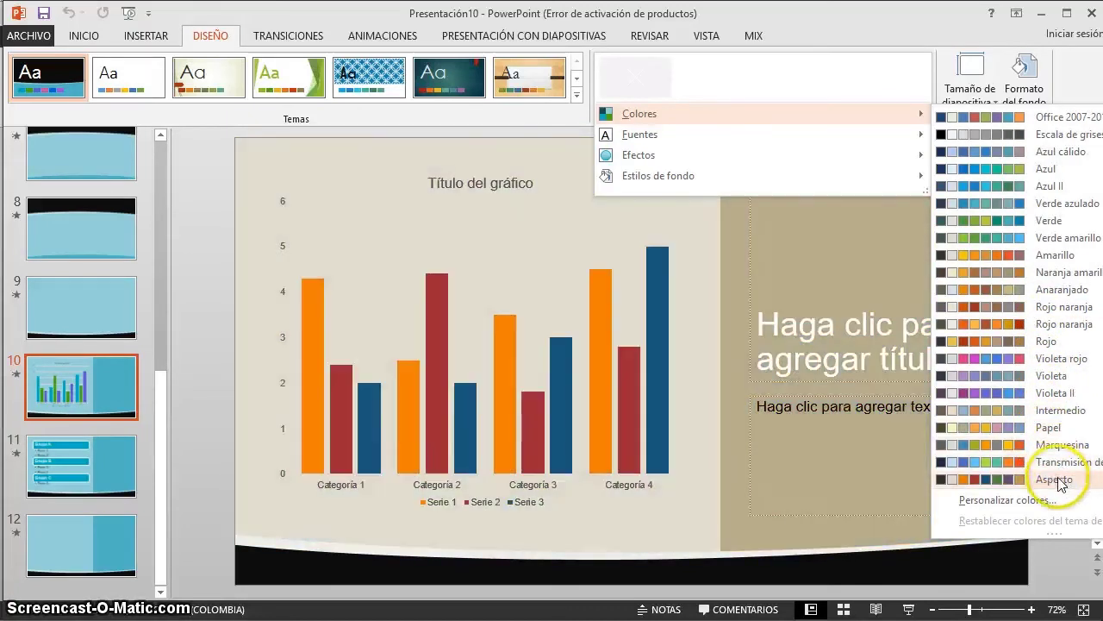
pyautogui.click(1057, 480)
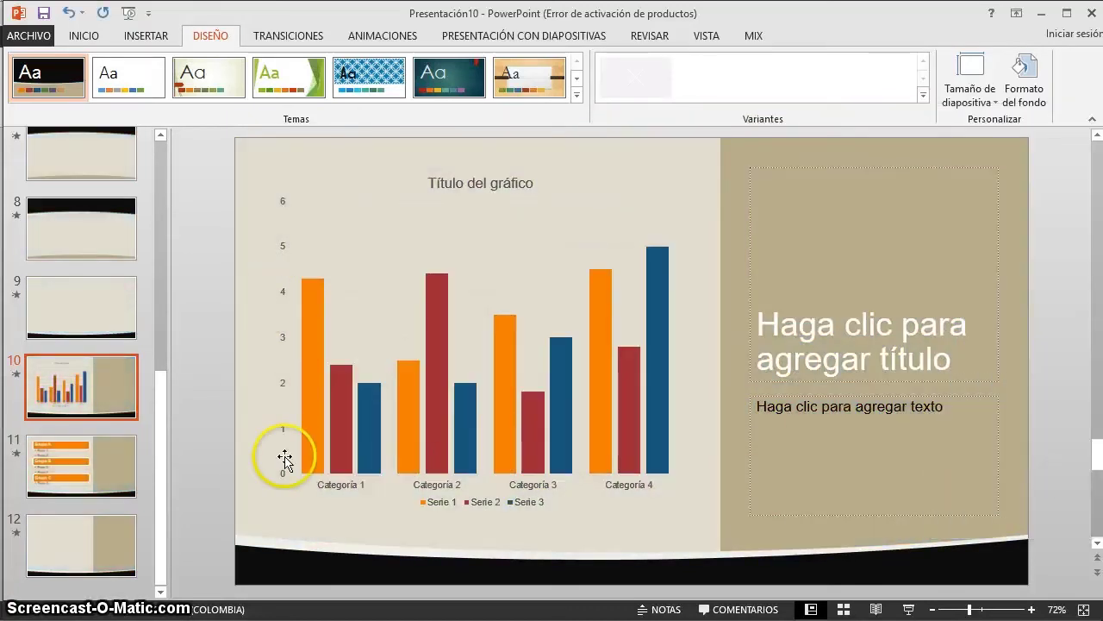
pyautogui.click(923, 94)
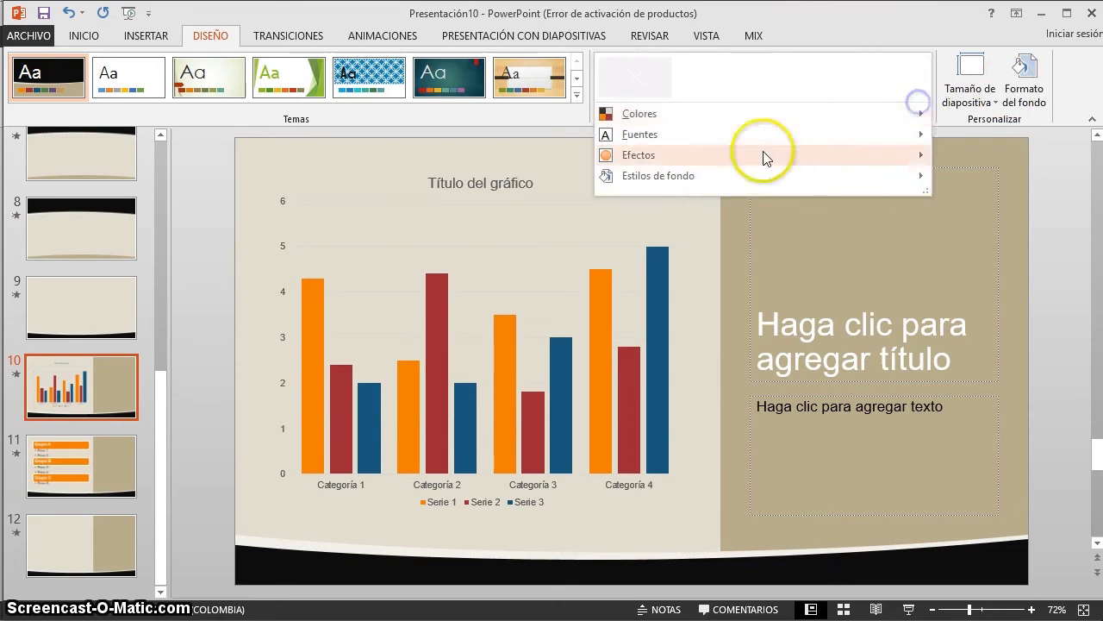
pyautogui.moveTo(766, 136)
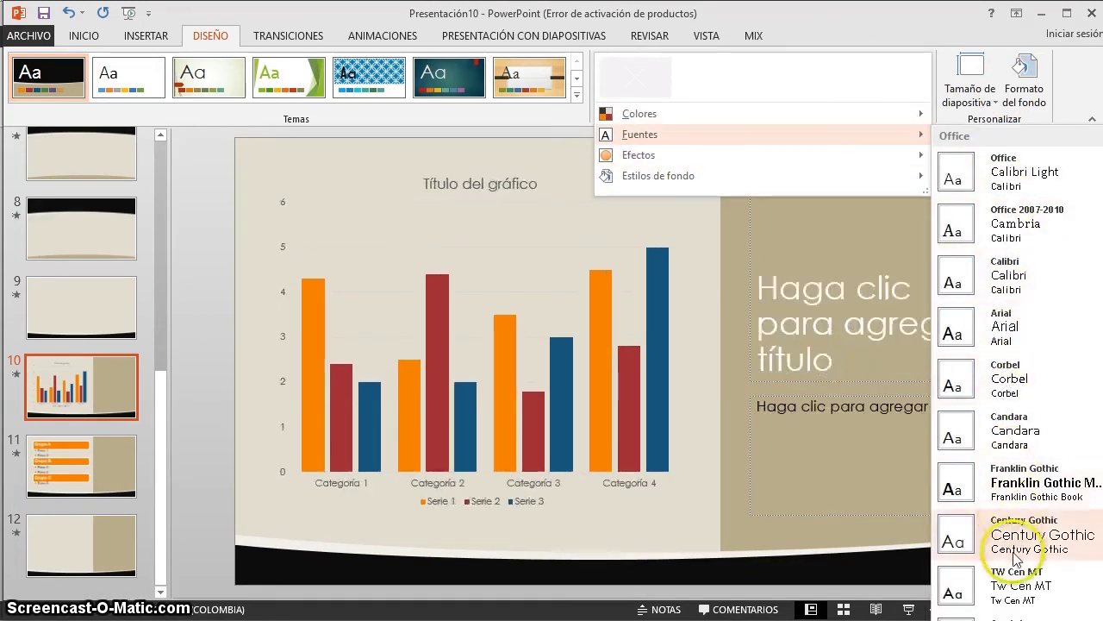
pyautogui.click(1015, 589)
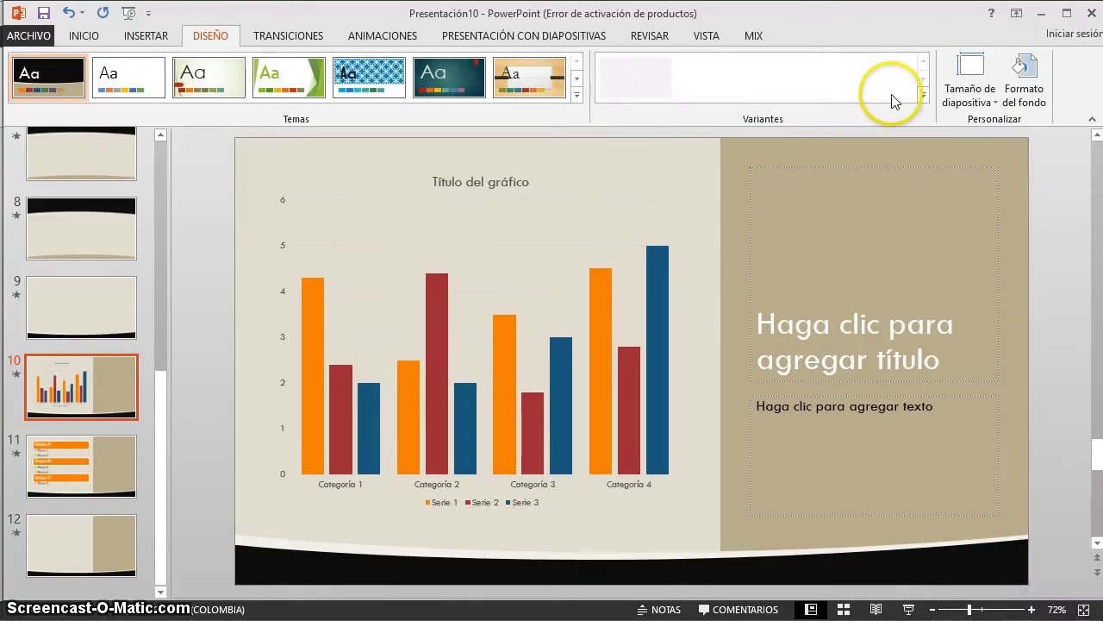
# Apply the shadow-style theme effect from the Efectos options.
pyautogui.click(927, 100)
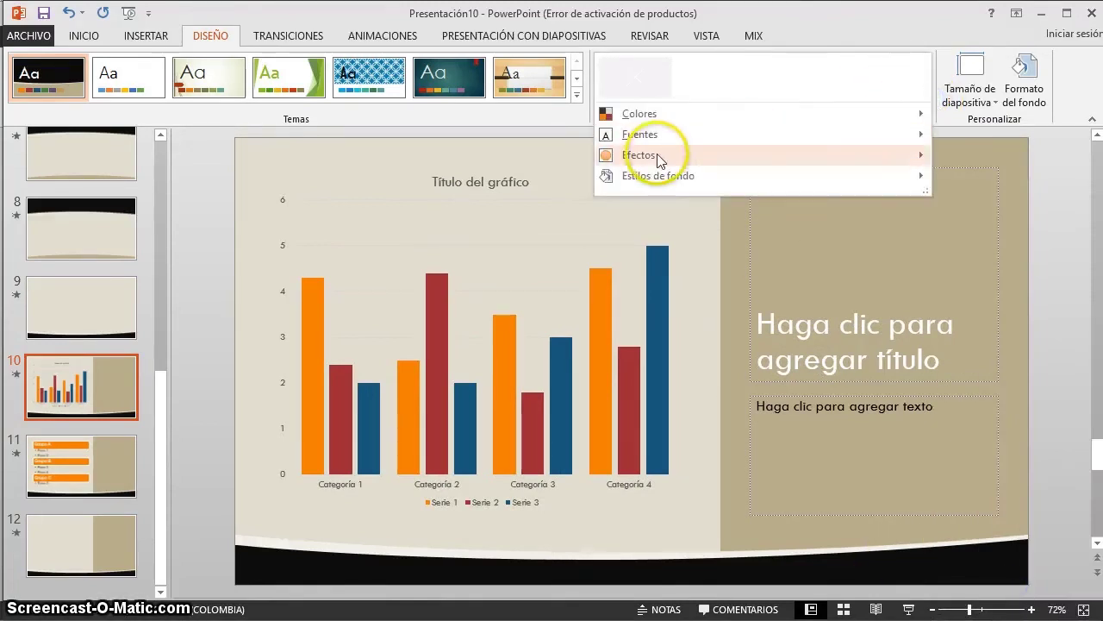
pyautogui.moveTo(657, 154)
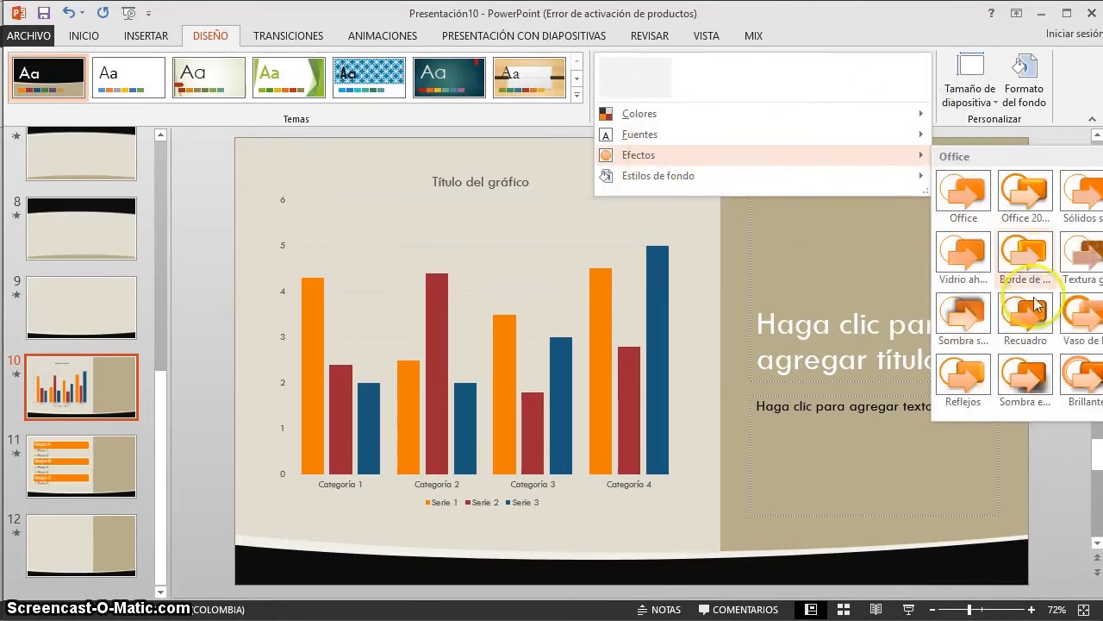
pyautogui.click(38, 491)
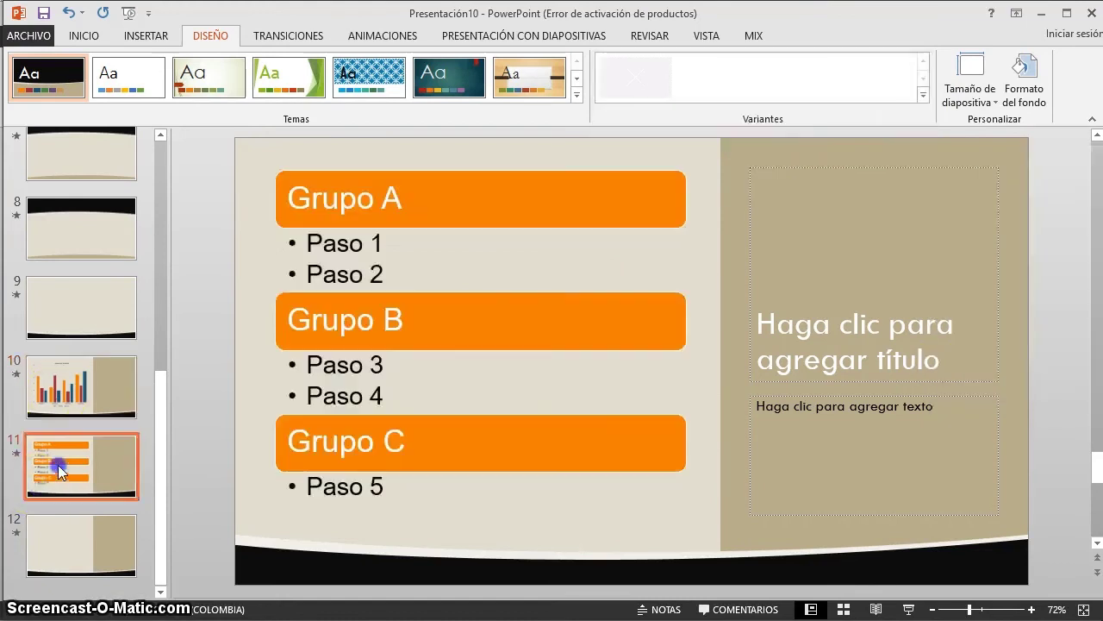
pyautogui.click(925, 97)
pyautogui.moveTo(775, 156)
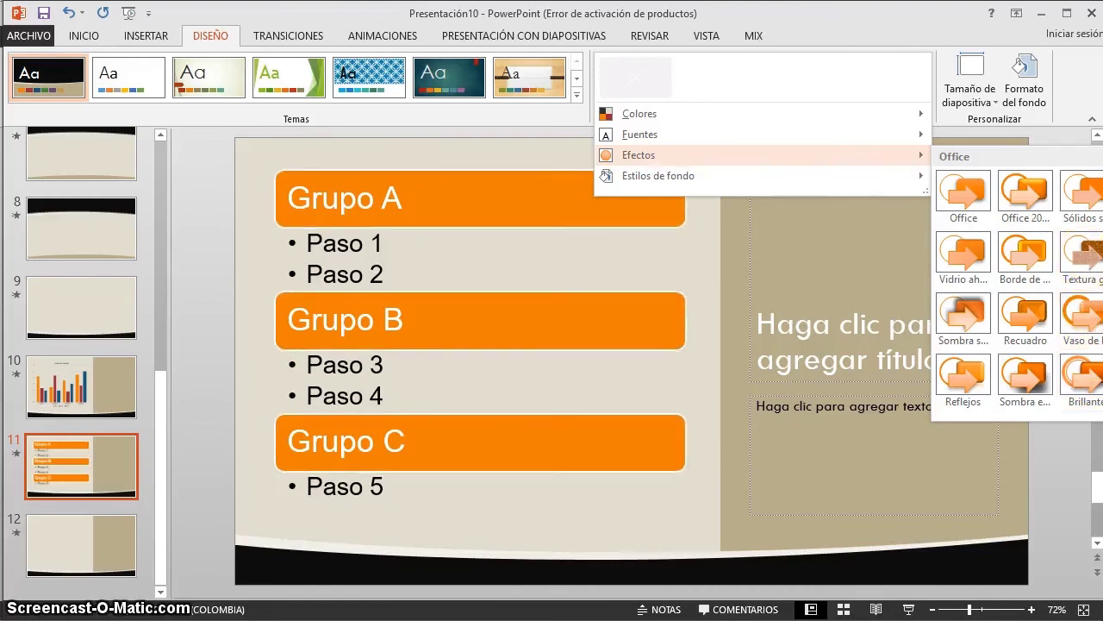
pyautogui.click(977, 318)
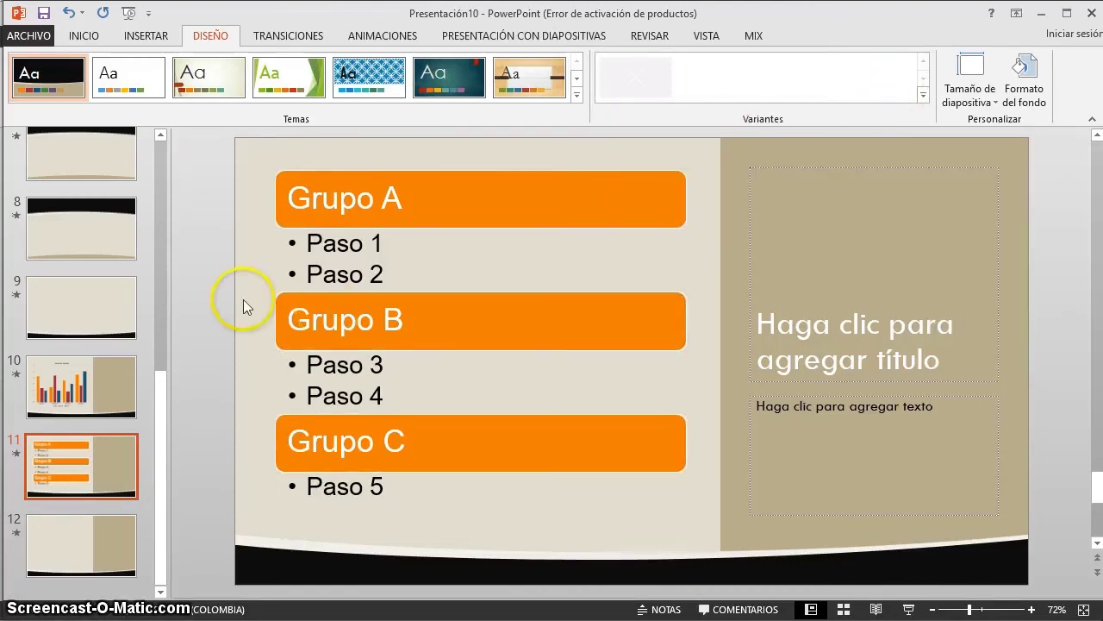
# Look through slides 2–5 and inspect slide 5's layout options without changing them.
pyautogui.scroll(7, 204, 340)
pyautogui.scroll(3, 206, 339)
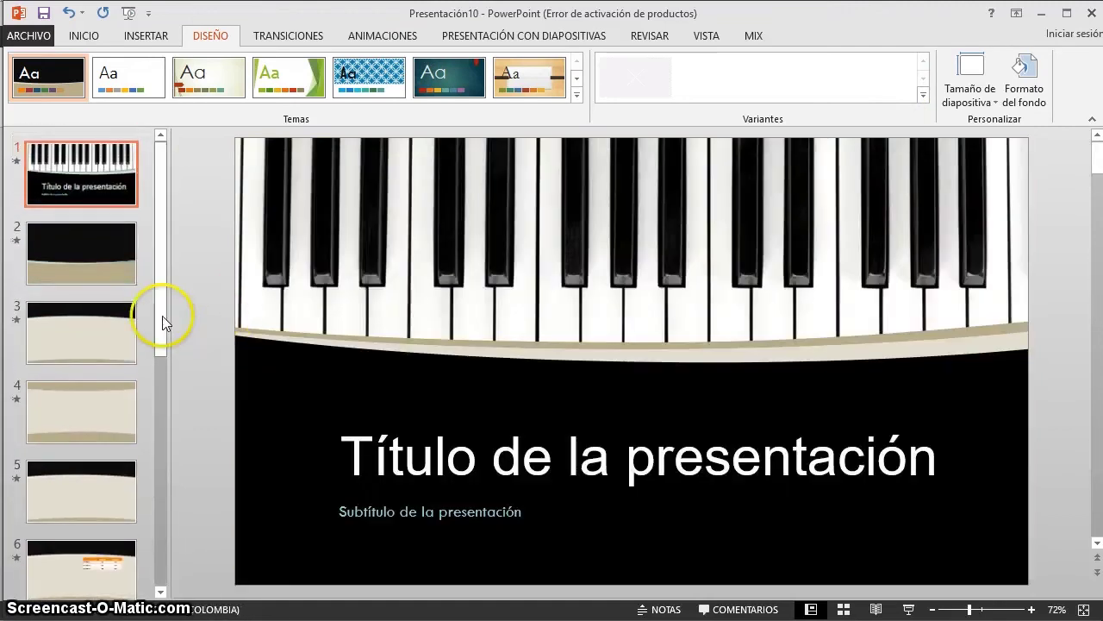
pyautogui.click(92, 276)
pyautogui.click(80, 318)
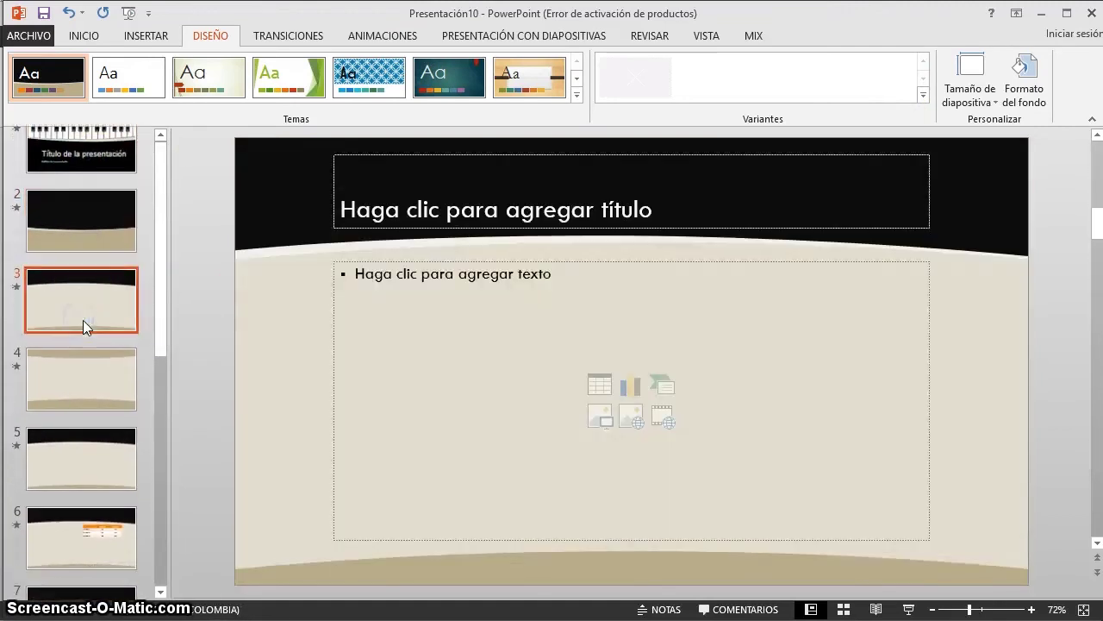
pyautogui.click(77, 398)
pyautogui.click(81, 447)
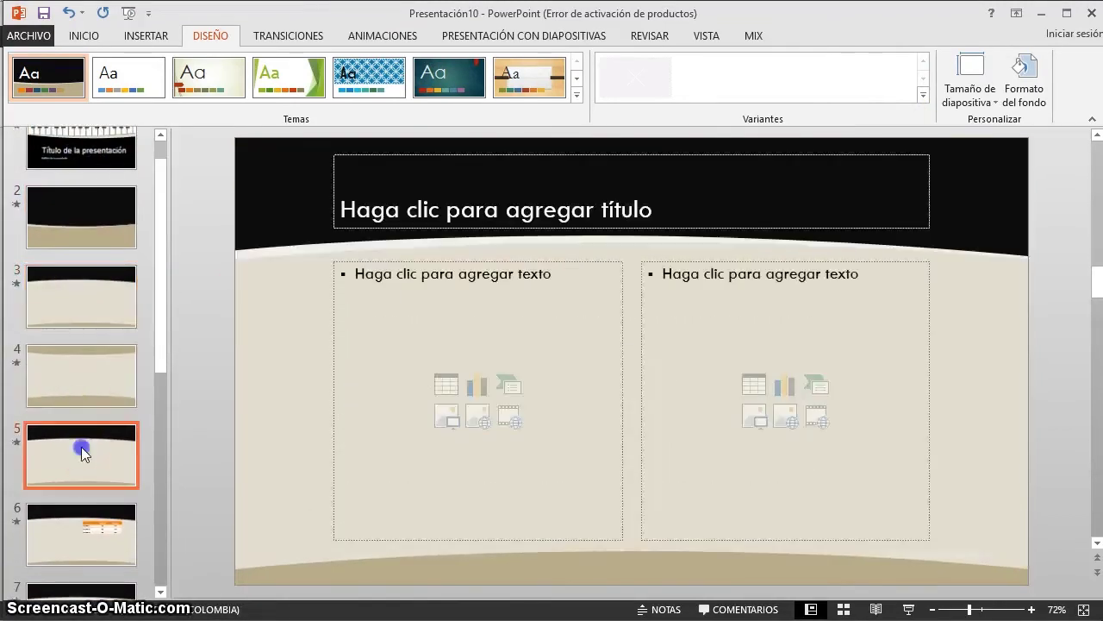
pyautogui.rightClick(238, 168)
pyautogui.moveTo(365, 228)
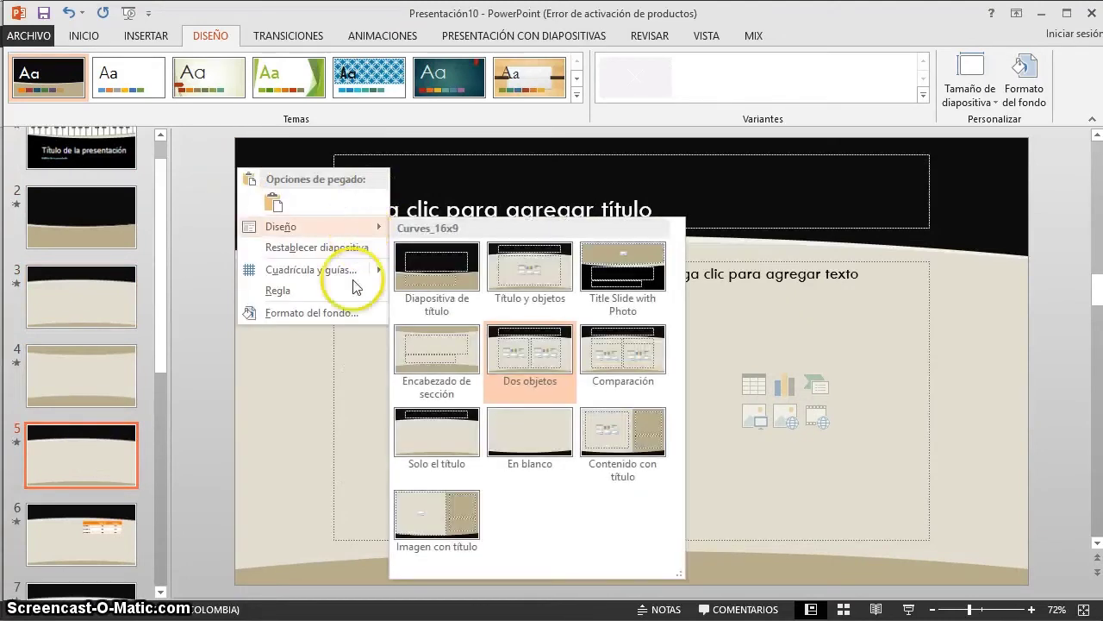
pyautogui.click(530, 353)
# Close Presentación10 without saving and return to Archivo > Nuevo.
pyautogui.click(38, 36)
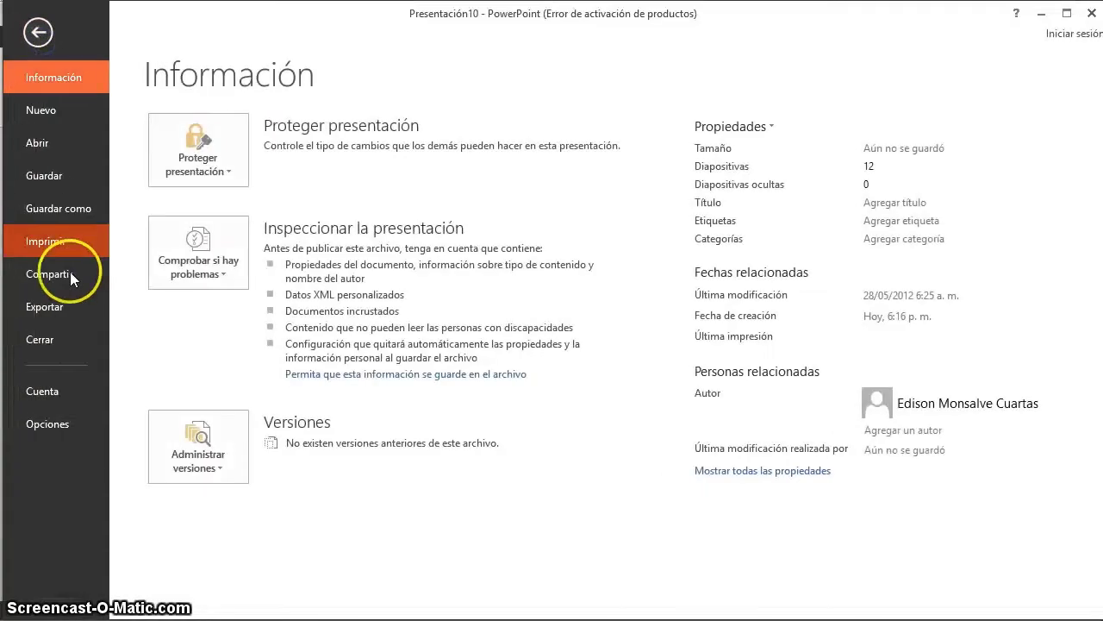
pyautogui.click(58, 338)
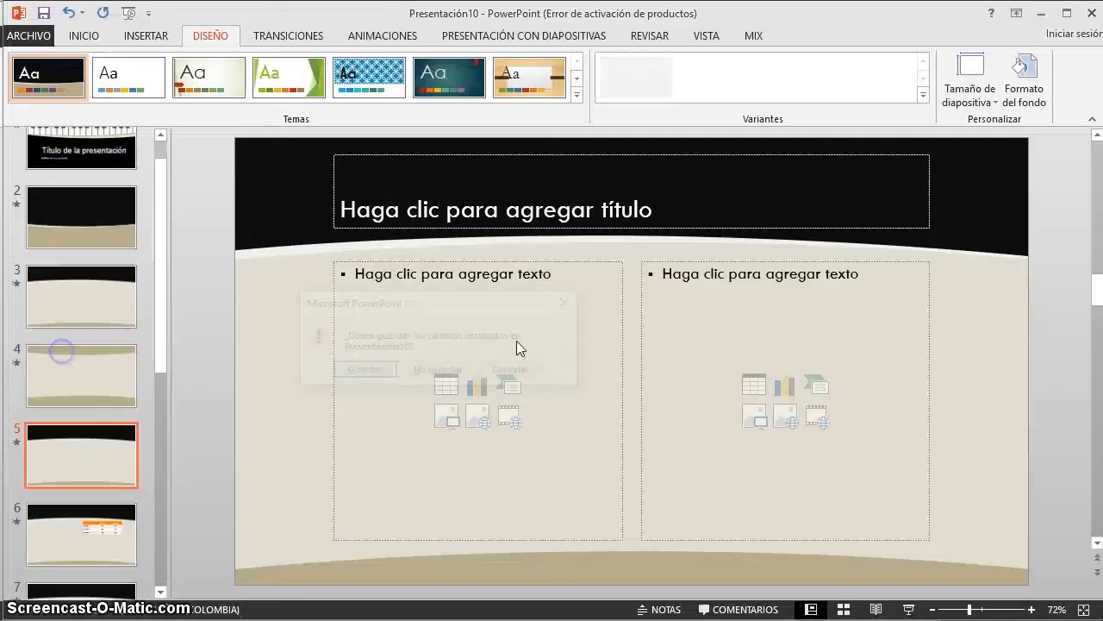
pyautogui.click(438, 369)
pyautogui.click(48, 39)
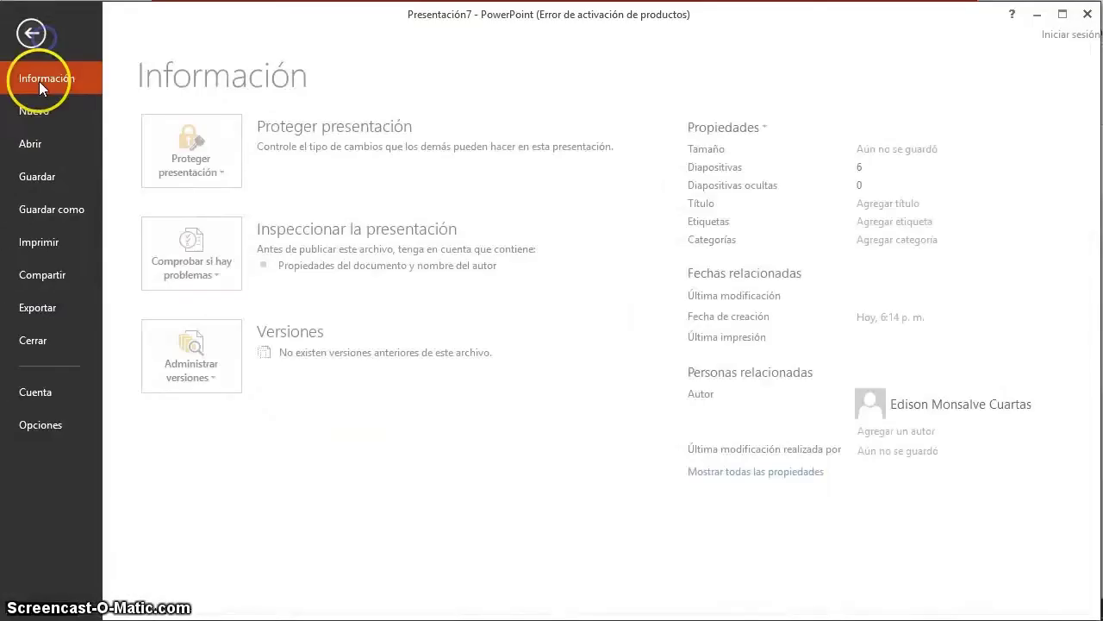
pyautogui.click(56, 109)
# Search templates for 'proyecto' and create Presentación11 from the business project plan template.
pyautogui.click(274, 136)
pyautogui.write('proyect')
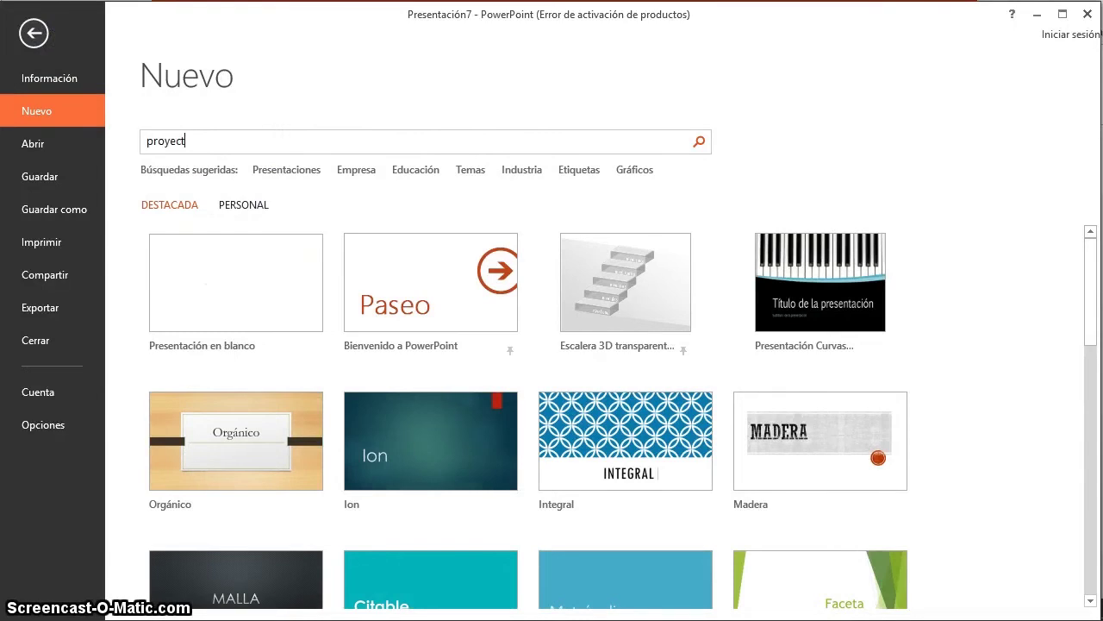
pyautogui.write('o')
pyautogui.press('Return')
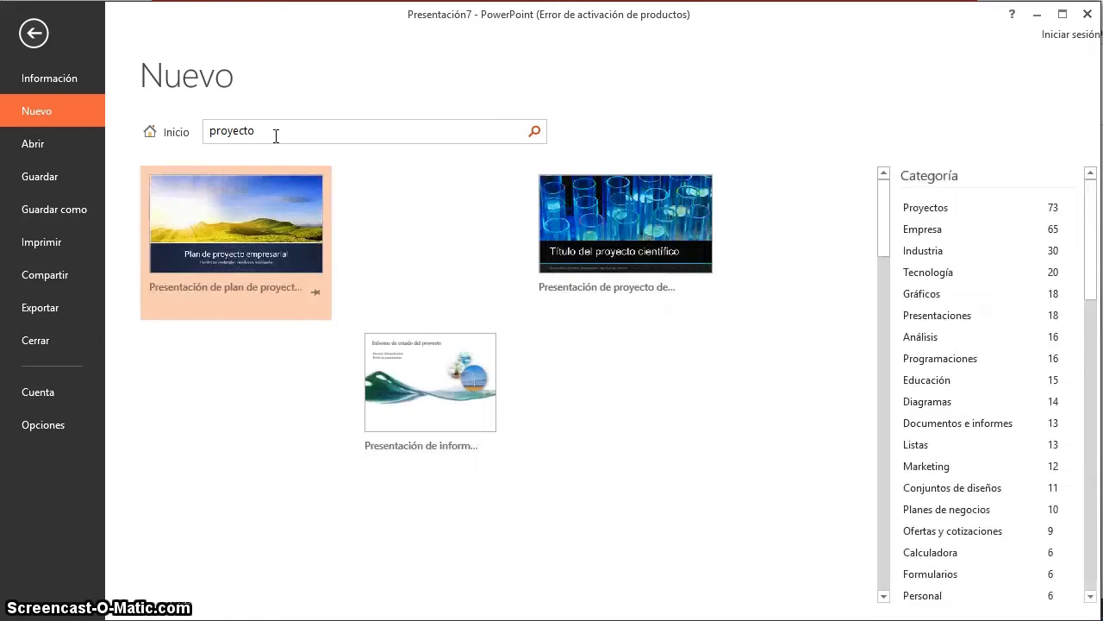
pyautogui.click(264, 227)
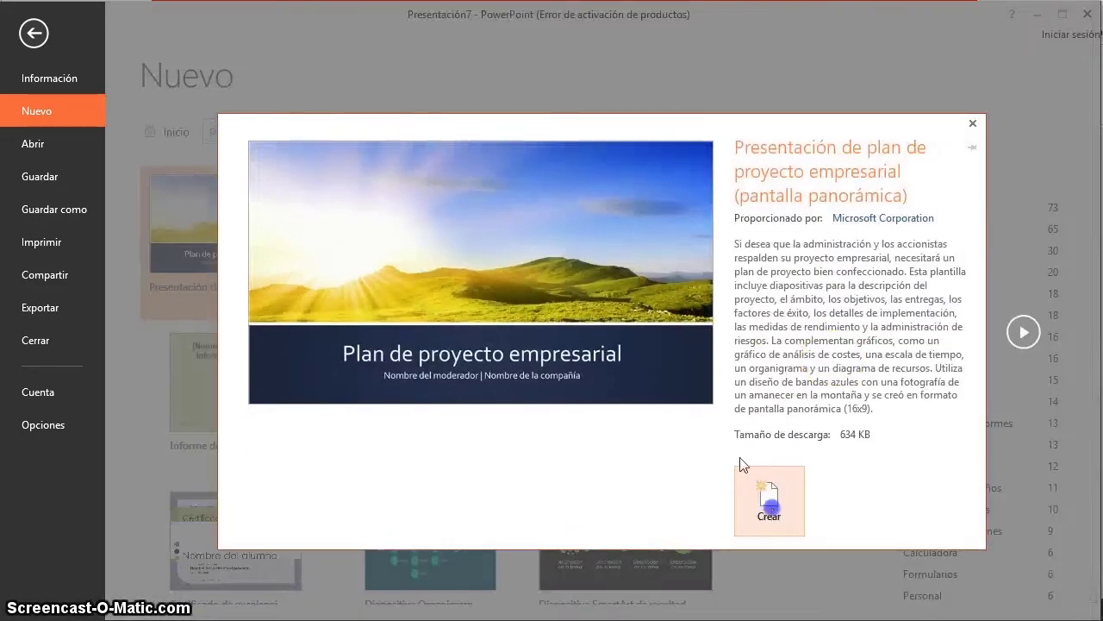
pyautogui.click(769, 504)
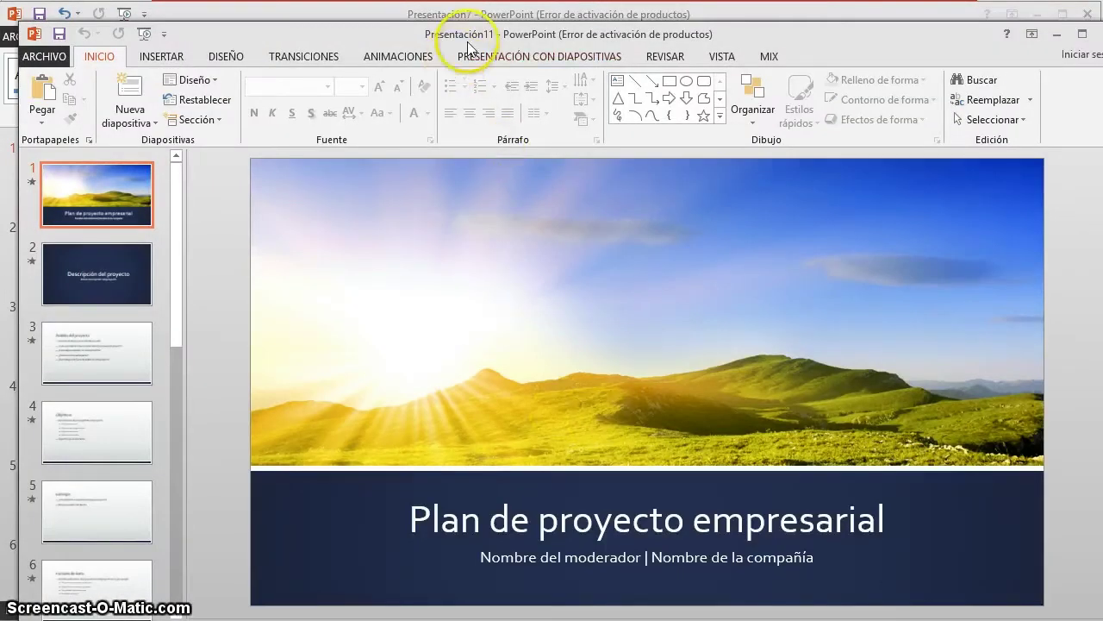
# Maximize the business-plan window and browse slides 2 through 7.
pyautogui.doubleClick(456, 35)
pyautogui.click(66, 253)
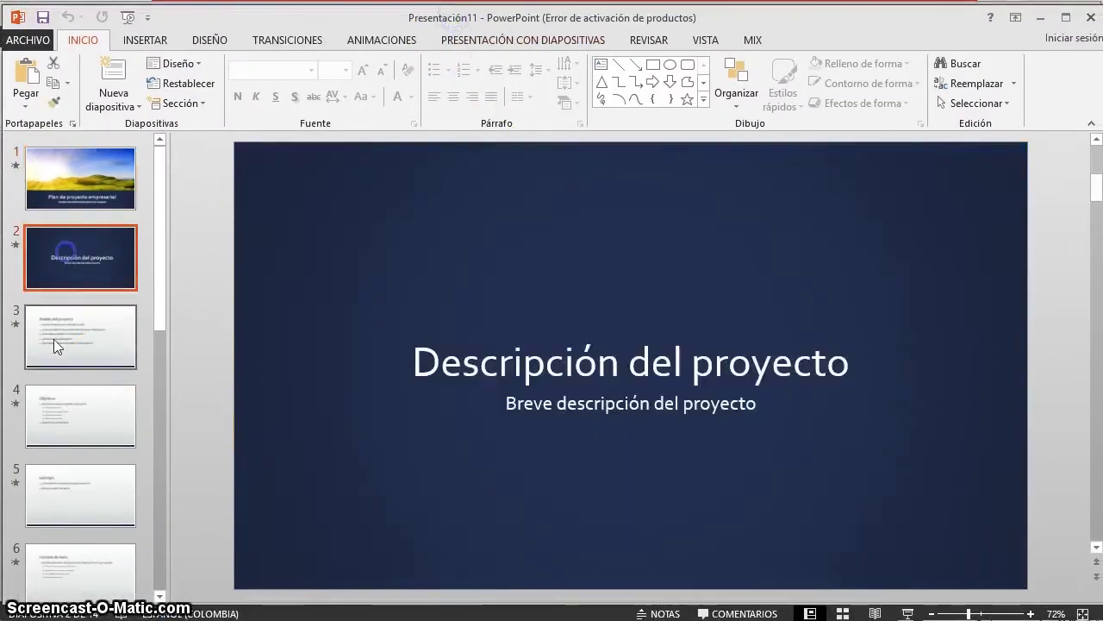
pyautogui.click(62, 365)
pyautogui.click(81, 419)
pyautogui.click(79, 481)
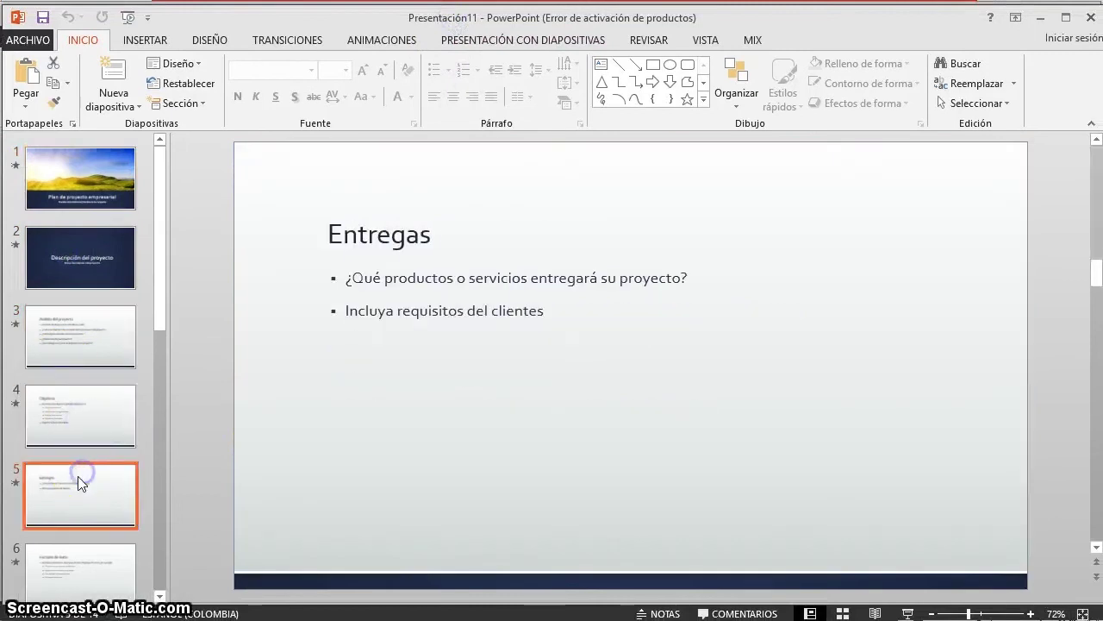
pyautogui.click(106, 556)
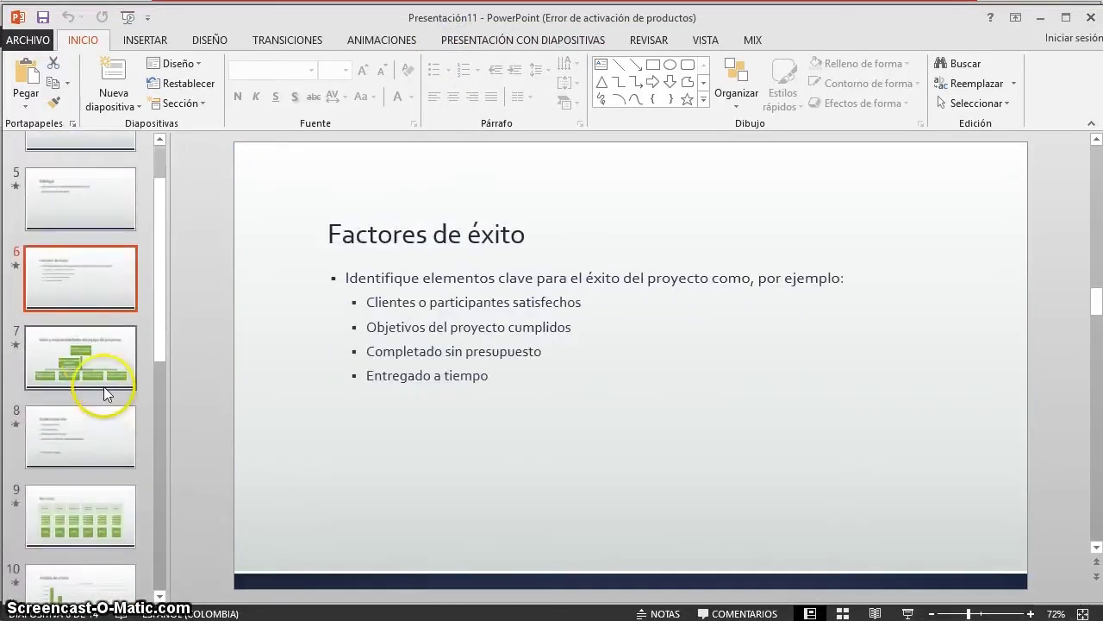
pyautogui.click(104, 378)
# Browse slides 8 through the last, then return to slide 11, Programación e hitos del proyecto.
pyautogui.click(86, 437)
pyautogui.click(85, 501)
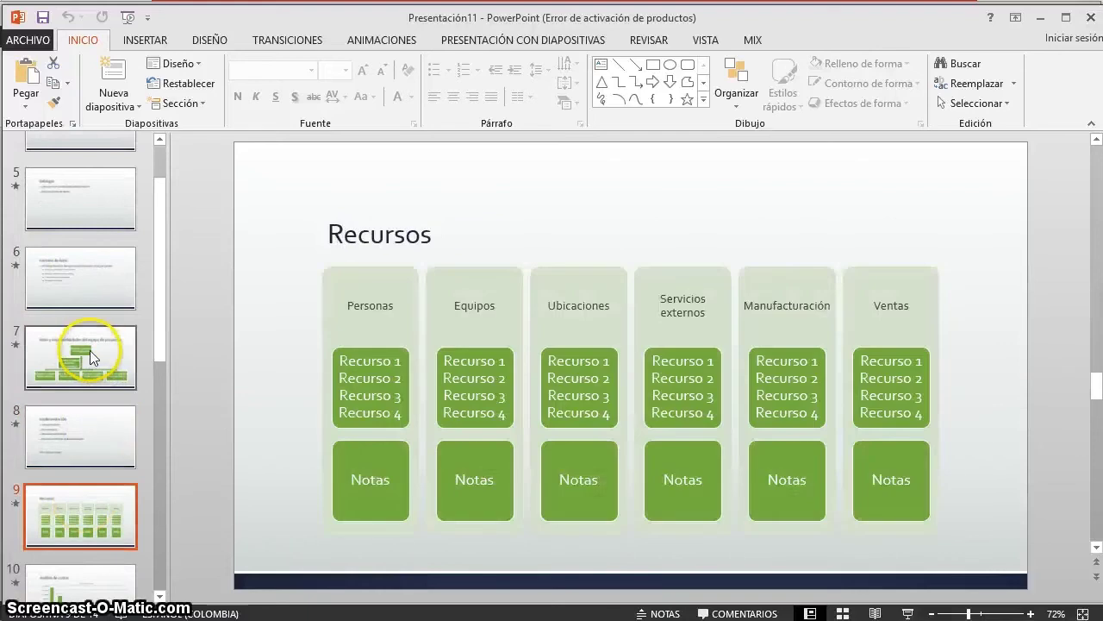
pyautogui.click(108, 509)
pyautogui.click(94, 569)
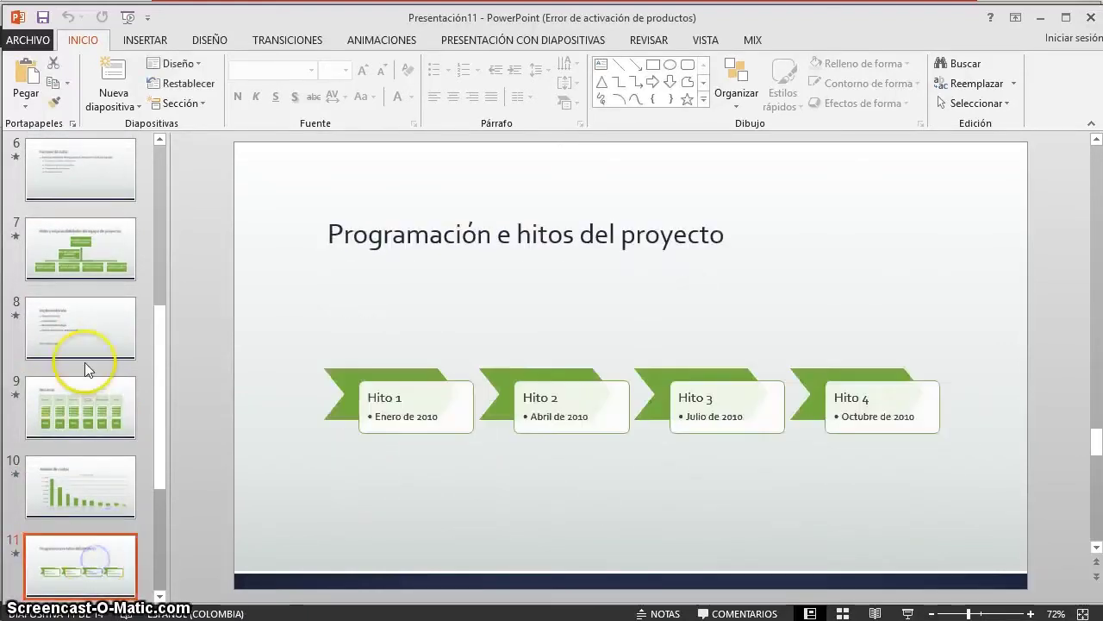
pyautogui.press('End')
pyautogui.click(91, 299)
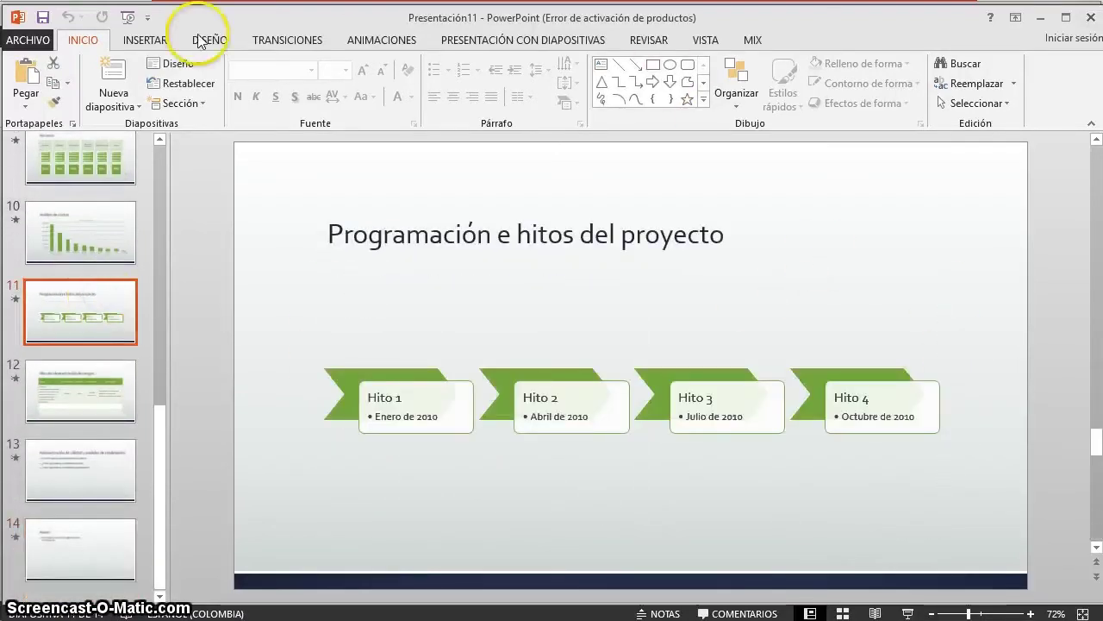
pyautogui.click(228, 43)
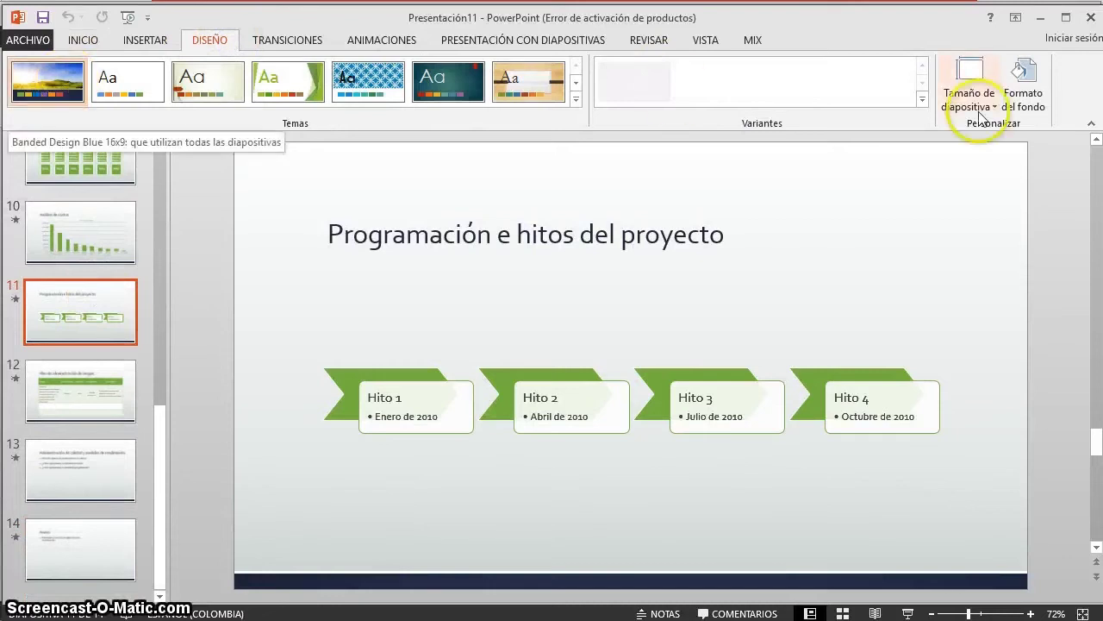
# Switch the presentation's theme colours to the blue Azul II scheme.
pyautogui.click(922, 99)
pyautogui.moveTo(729, 118)
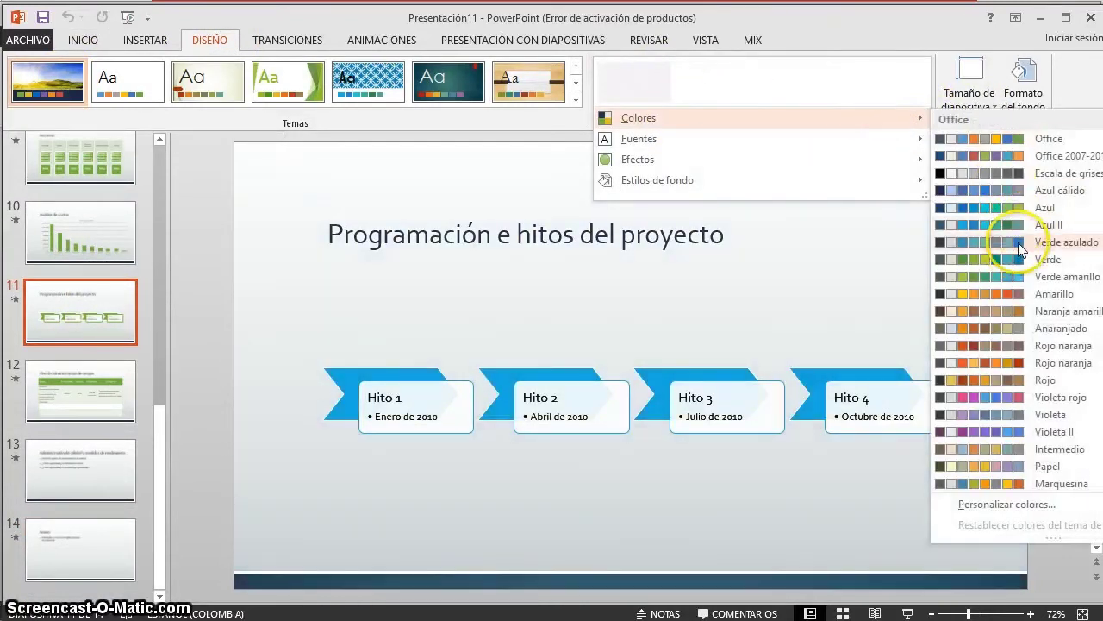
pyautogui.click(1021, 227)
# Browse the Variantes theme effects without applying one.
pyautogui.click(922, 99)
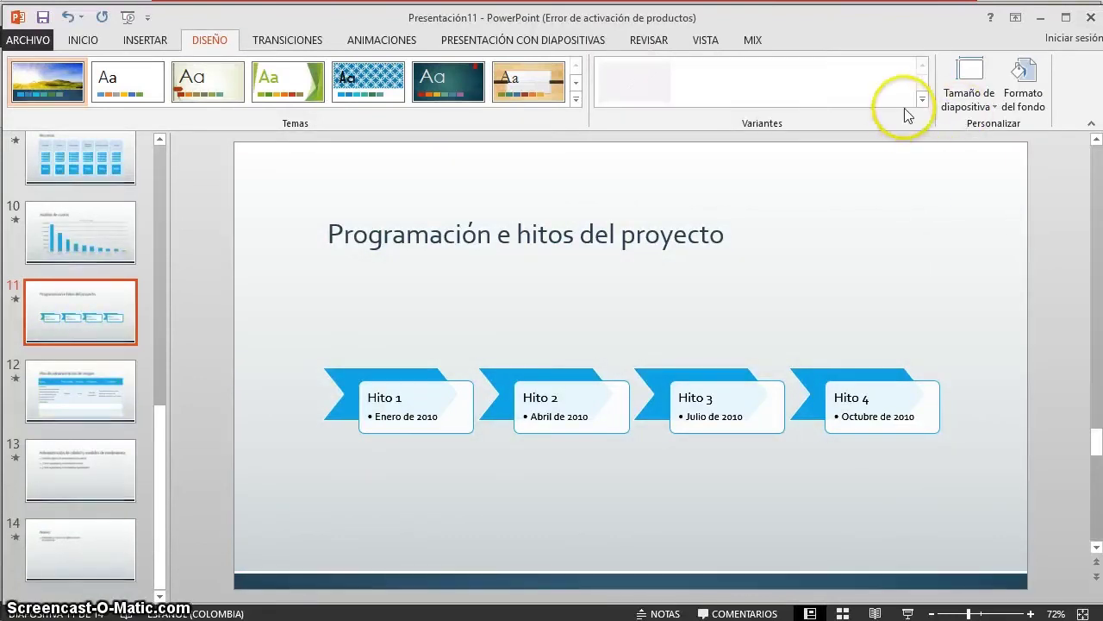
pyautogui.moveTo(788, 159)
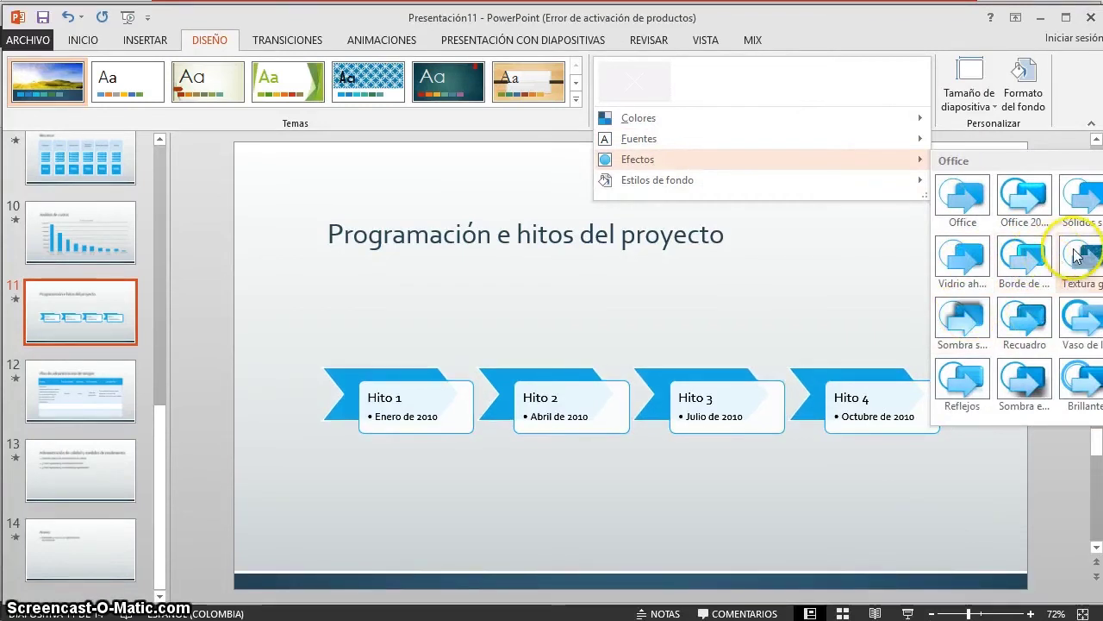
pyautogui.click(205, 302)
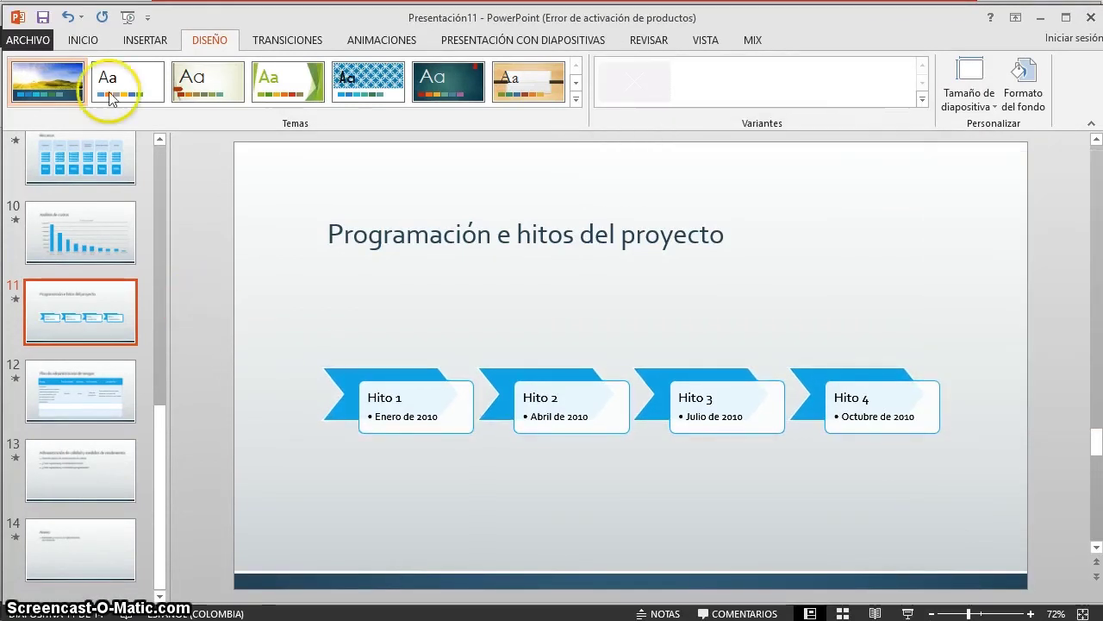
pyautogui.scroll(6, 208, 353)
pyautogui.scroll(4, 208, 352)
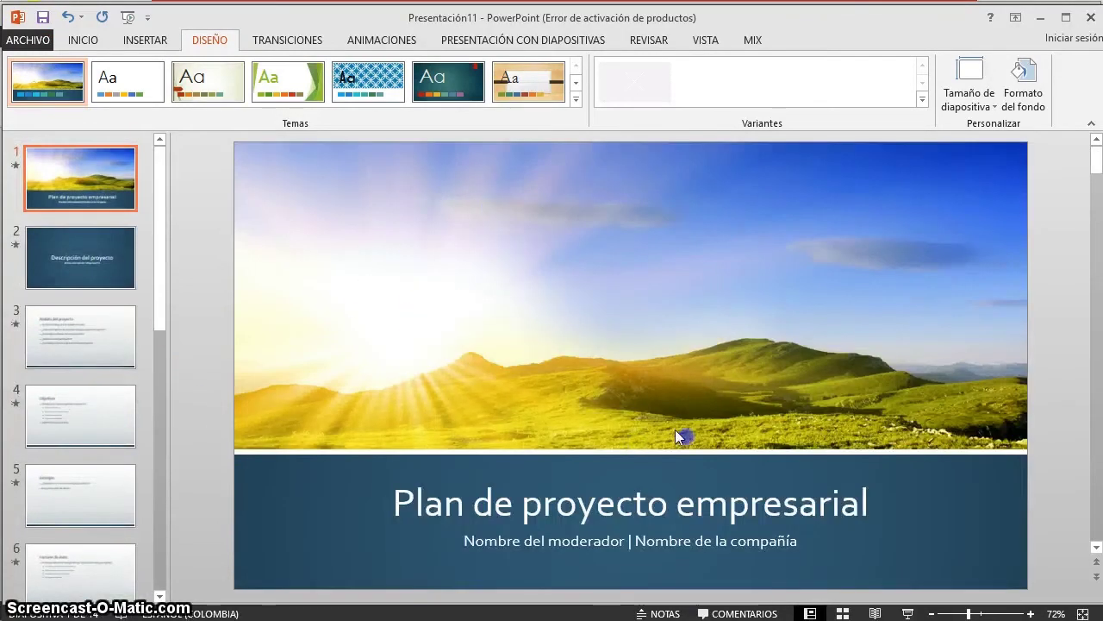
# Look through the available slide layouts in the slide's context menu.
pyautogui.moveTo(214, 148); pyautogui.dragTo(482, 336)
pyautogui.moveTo(316, 203); pyautogui.dragTo(707, 428)
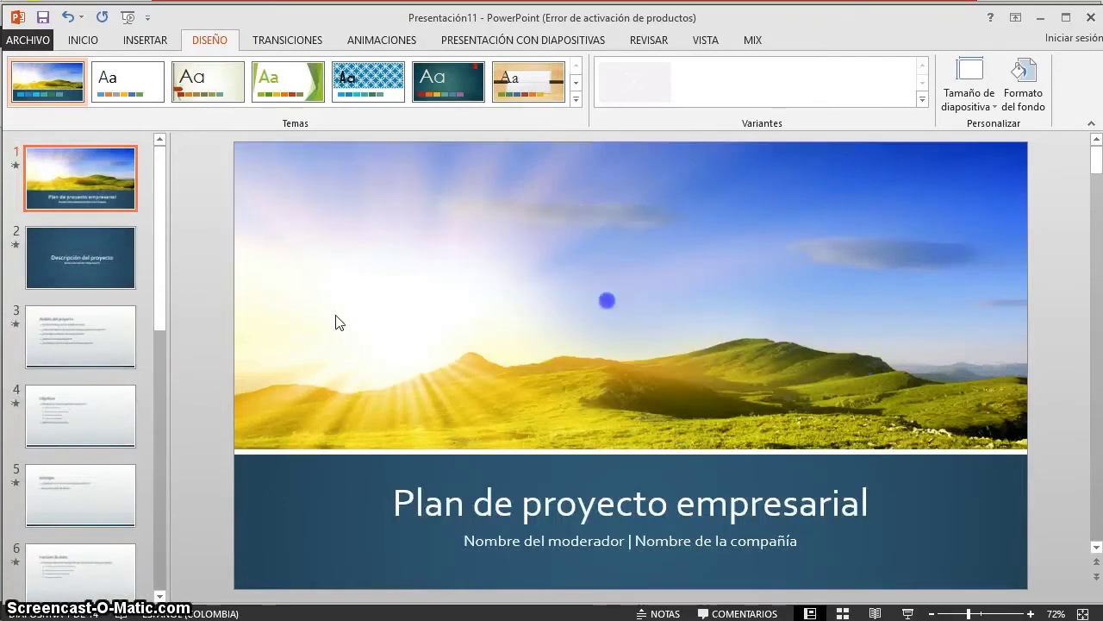
pyautogui.rightClick(297, 341)
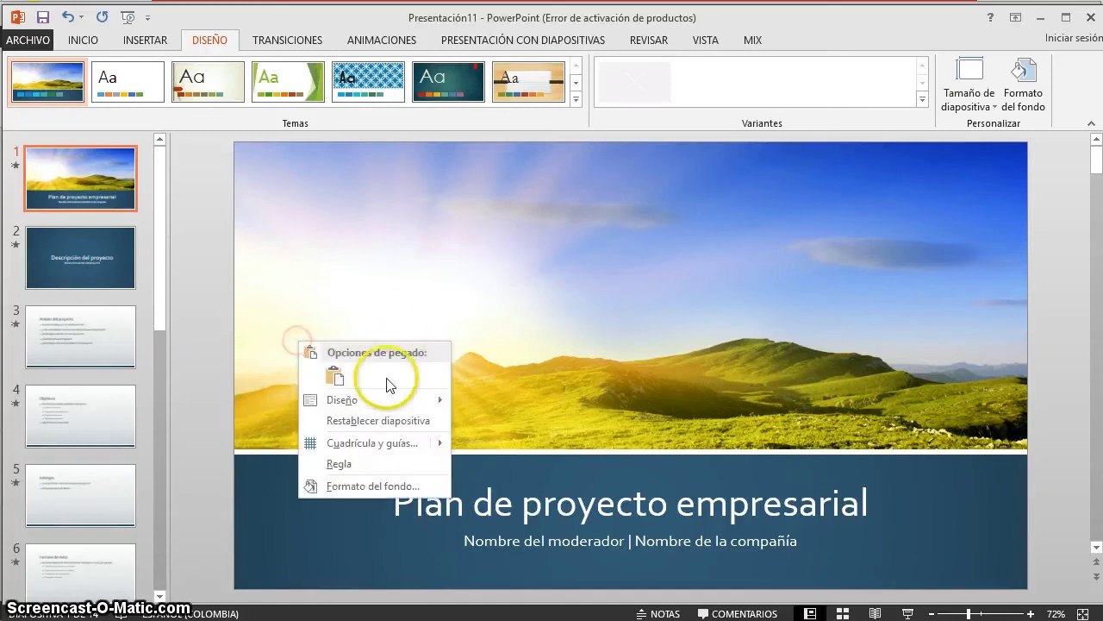
pyautogui.moveTo(388, 398)
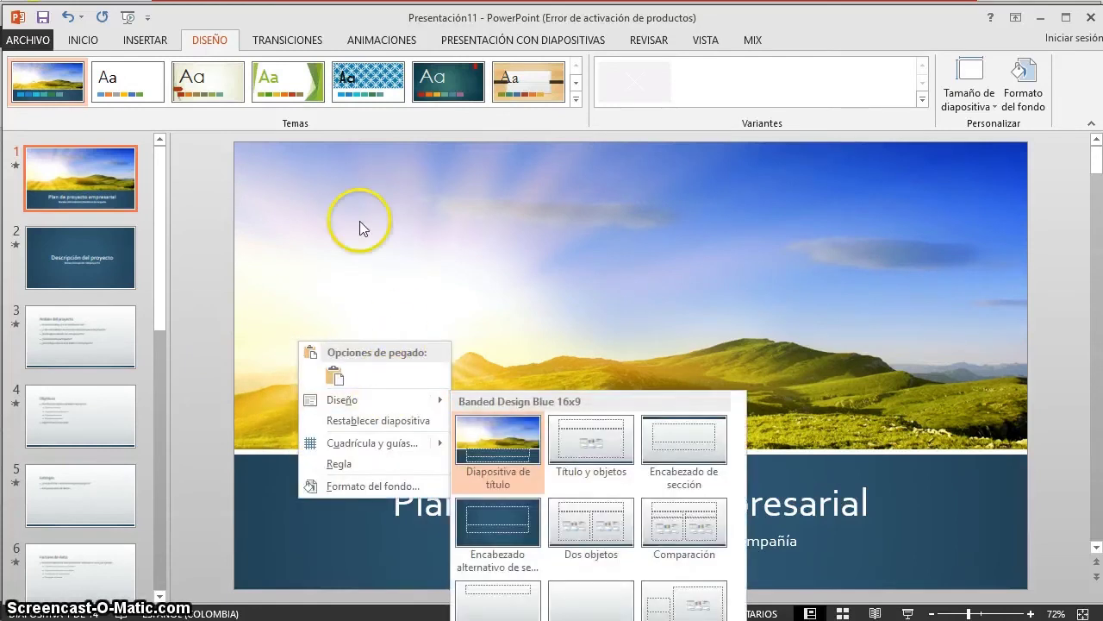
pyautogui.rightClick(308, 158)
pyautogui.moveTo(380, 218)
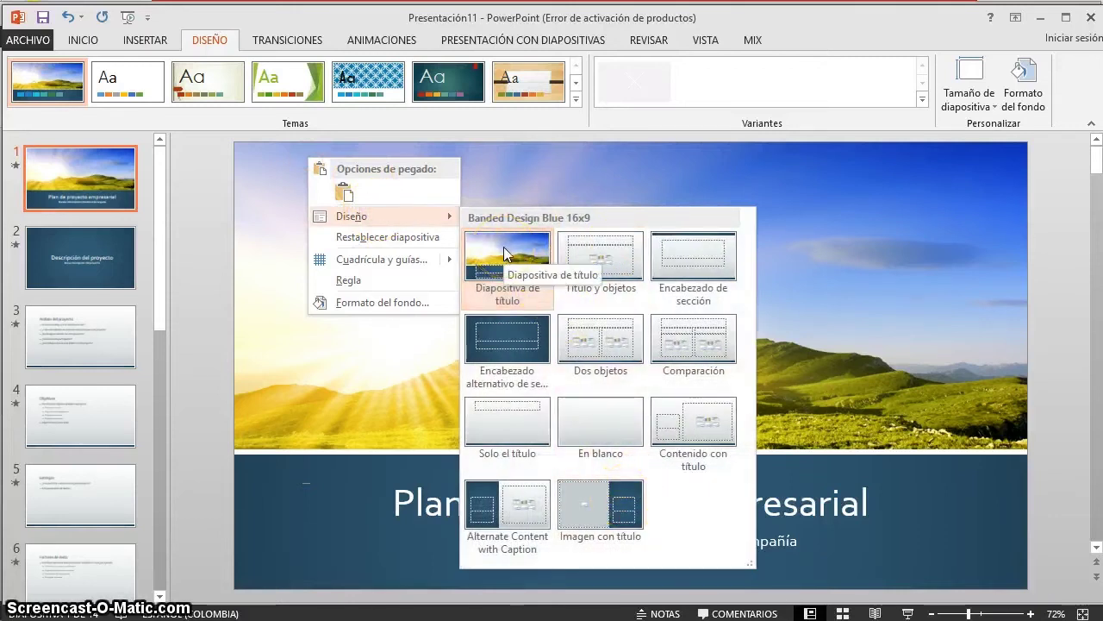
pyautogui.click(84, 328)
# Apply the Imagen con título layout to slide 3, Ámbito del proyecto.
pyautogui.click(84, 328)
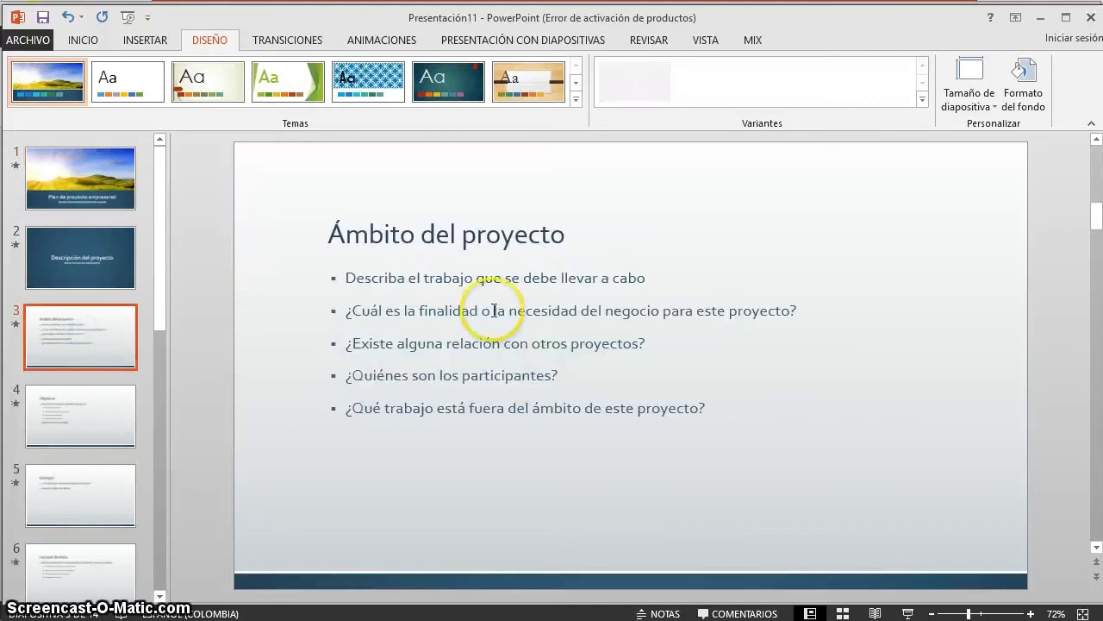
pyautogui.rightClick(252, 166)
pyautogui.moveTo(309, 217)
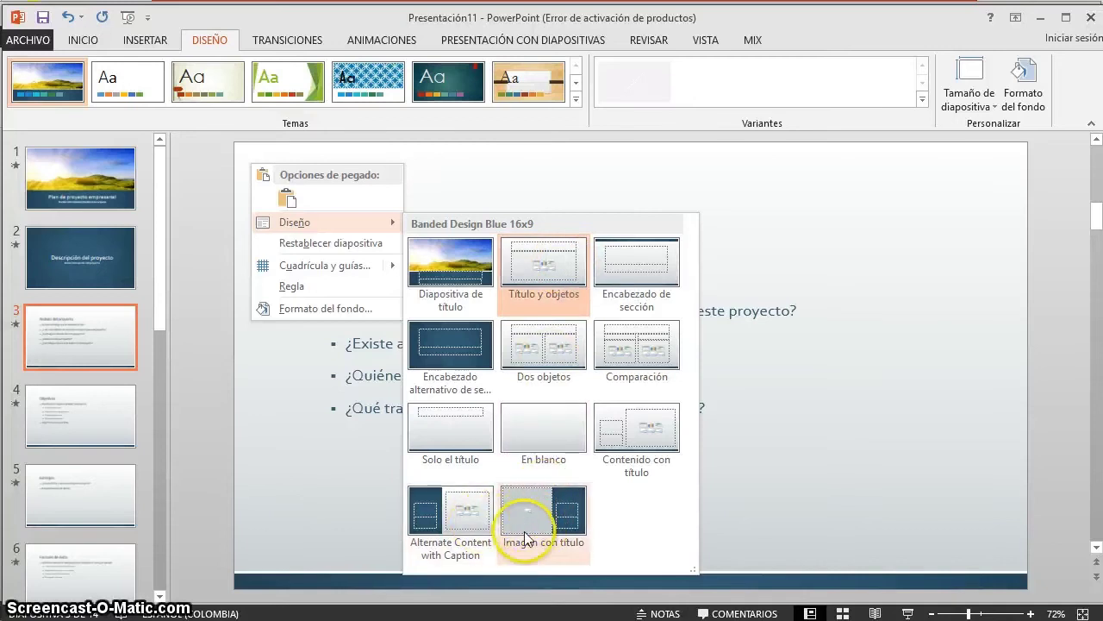
pyautogui.click(539, 508)
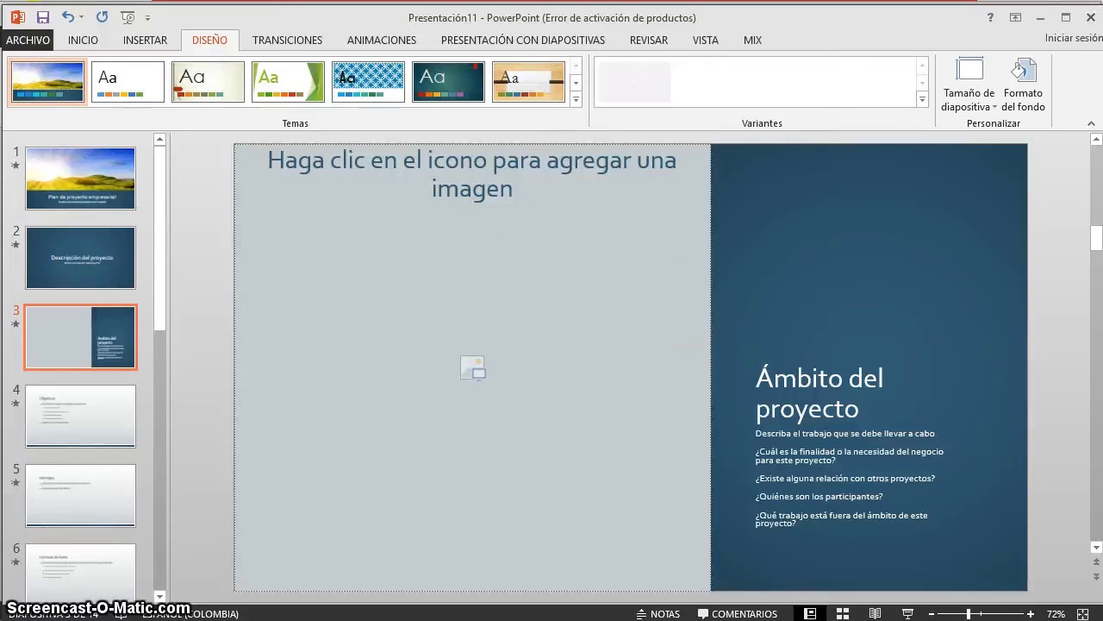
# Close the business plan presentation, choosing No guardar.
pyautogui.click(44, 42)
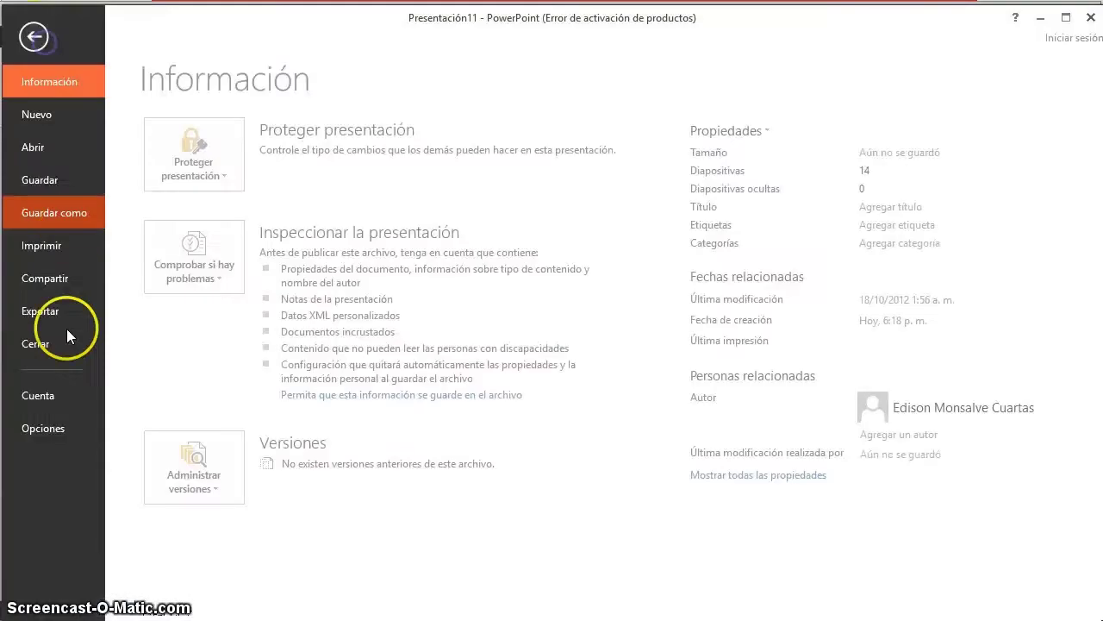
pyautogui.click(34, 339)
pyautogui.click(463, 377)
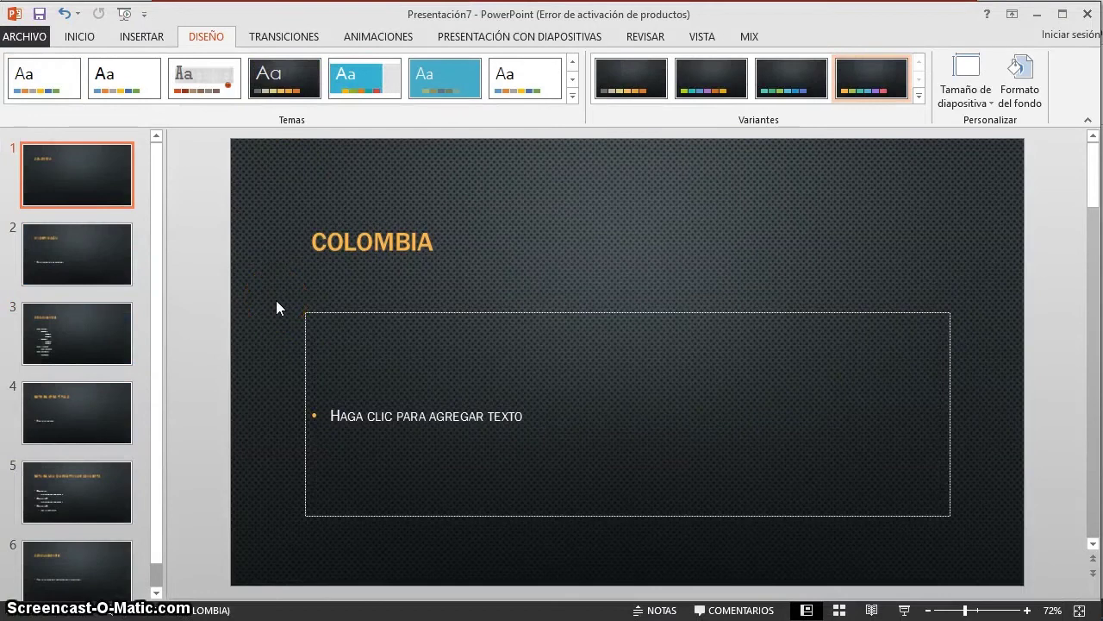
# Bring up the ARCHIVO > Nuevo template gallery.
pyautogui.click(59, 67)
pyautogui.click(41, 45)
pyautogui.click(48, 108)
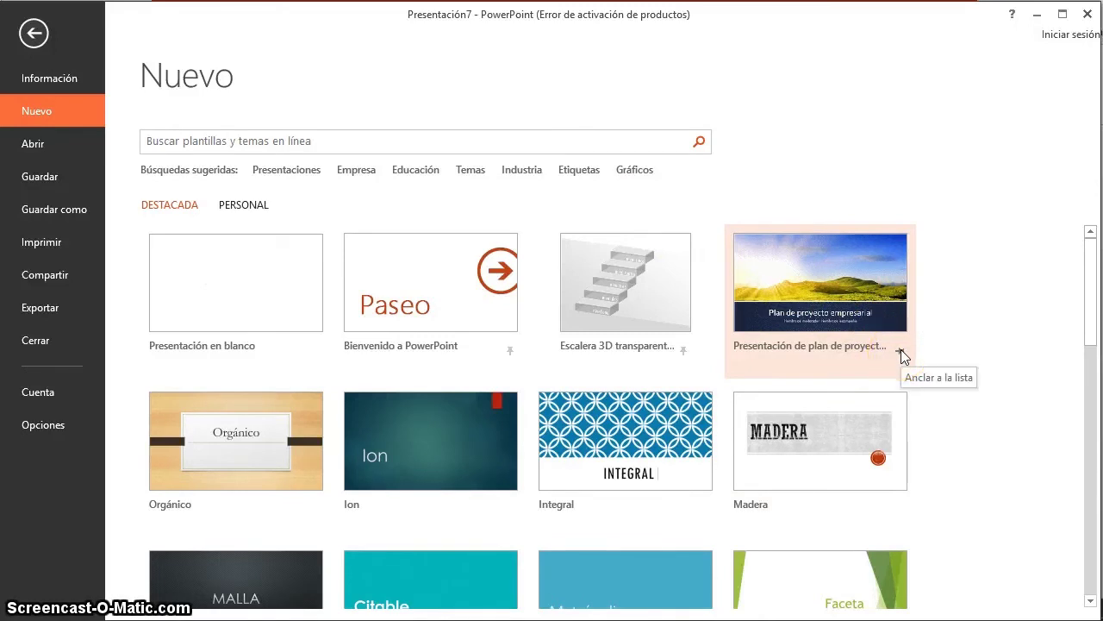
# Pin the plan de proyecto template in the new-presentation gallery.
pyautogui.click(901, 351)
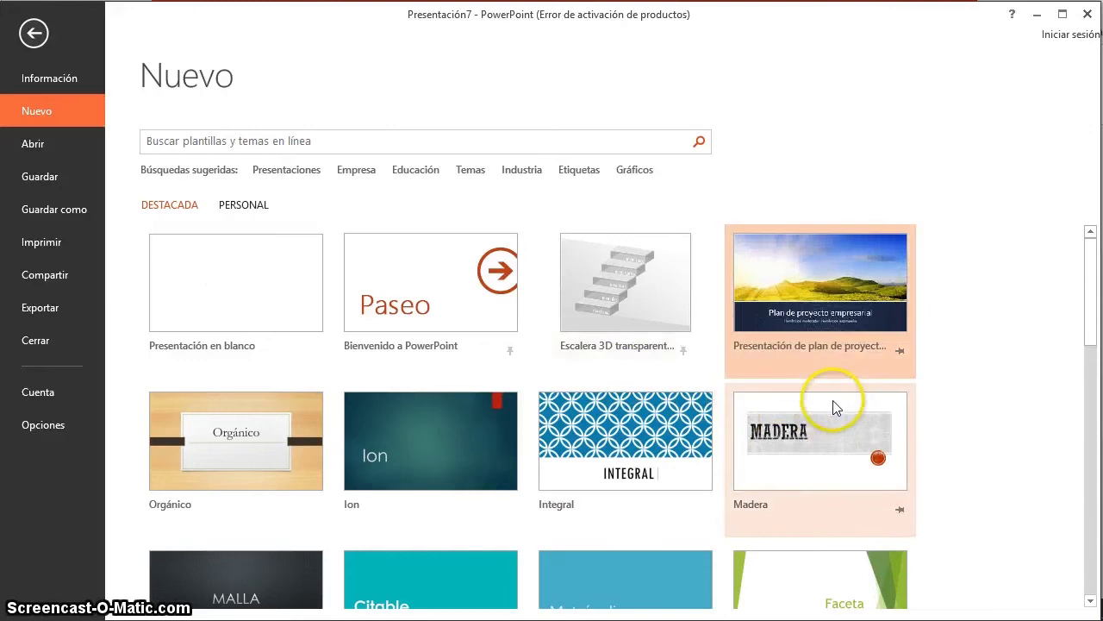
pyautogui.scroll(-3, 675, 444)
pyautogui.scroll(-2, 629, 399)
pyautogui.scroll(4, 629, 399)
pyautogui.scroll(1, 639, 396)
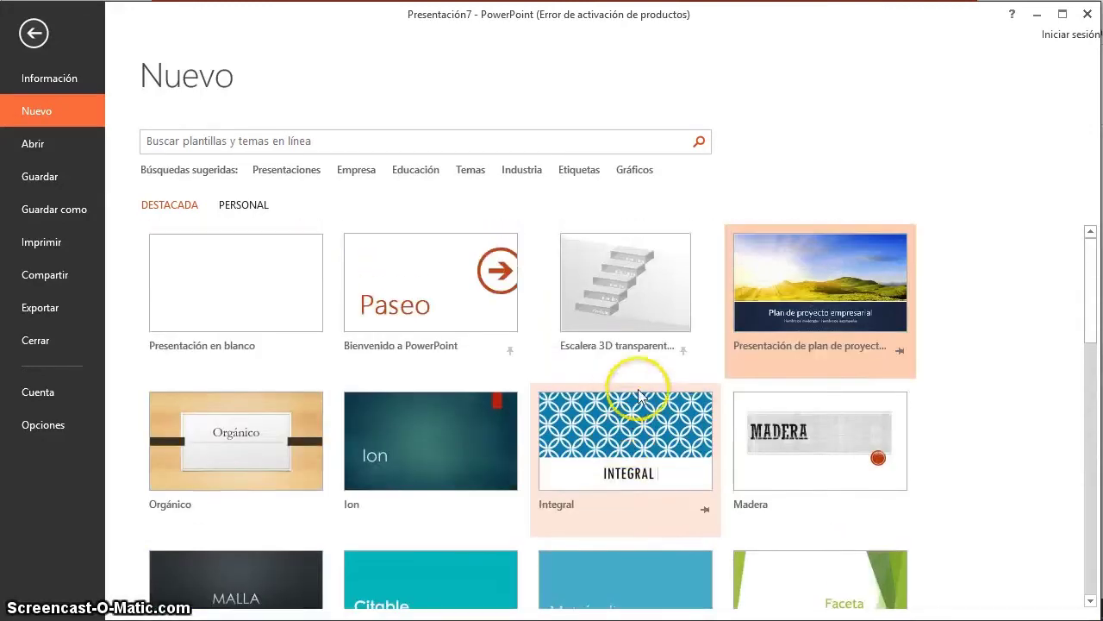
# Create a presentation from the Escalera 3D template, then minimize it.
pyautogui.doubleClick(644, 308)
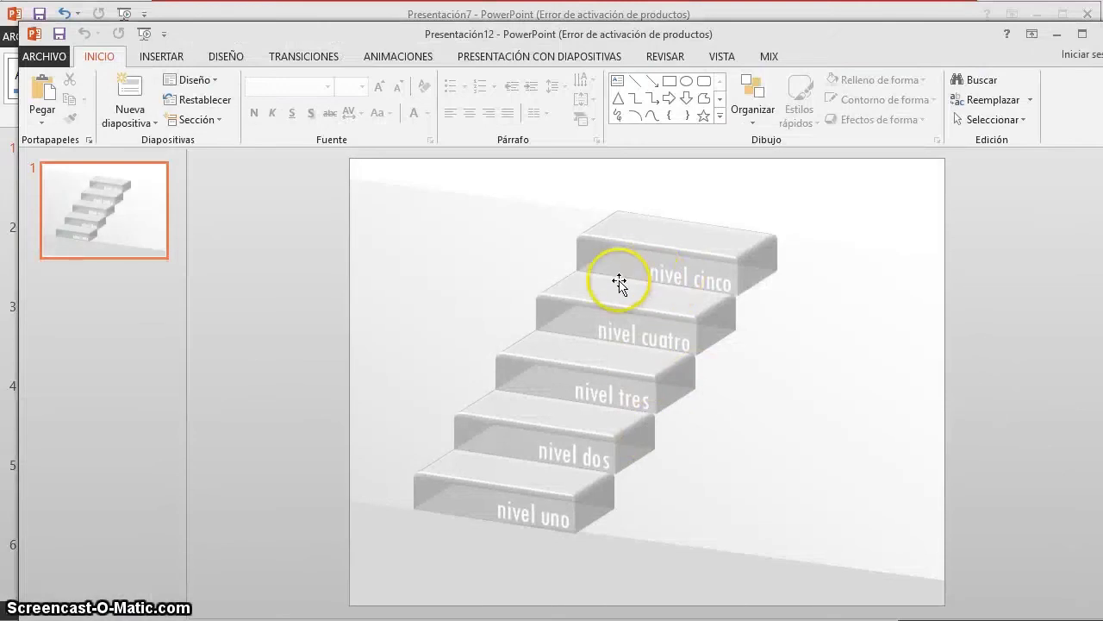
pyautogui.click(619, 282)
pyautogui.click(756, 407)
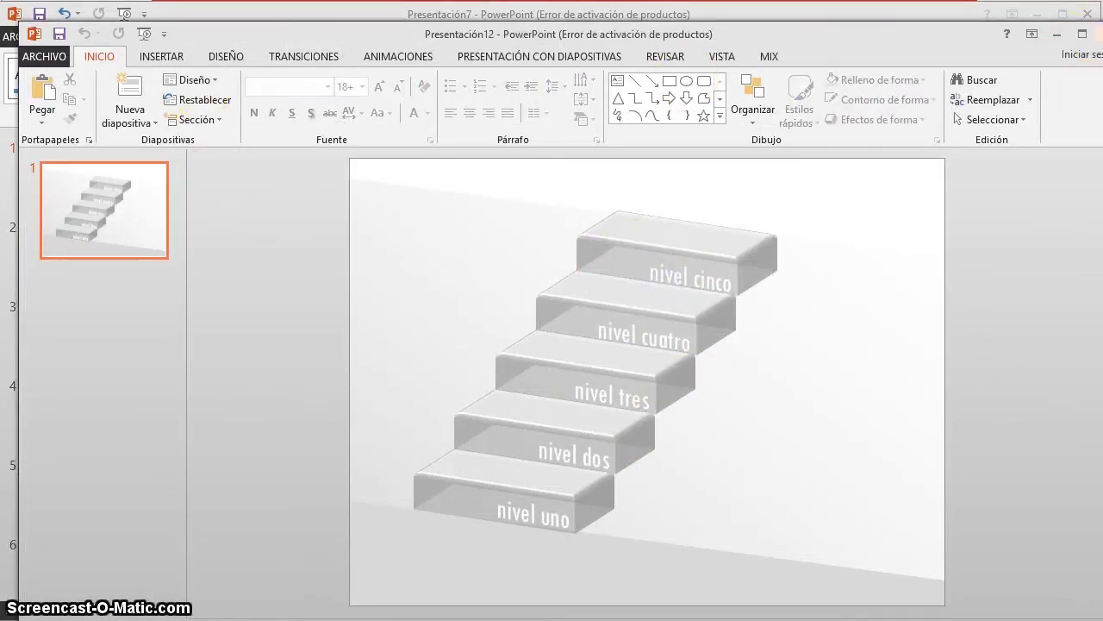
pyautogui.click(1056, 34)
# List the PERSONAL templates under ARCHIVO > Nuevo.
pyautogui.click(24, 37)
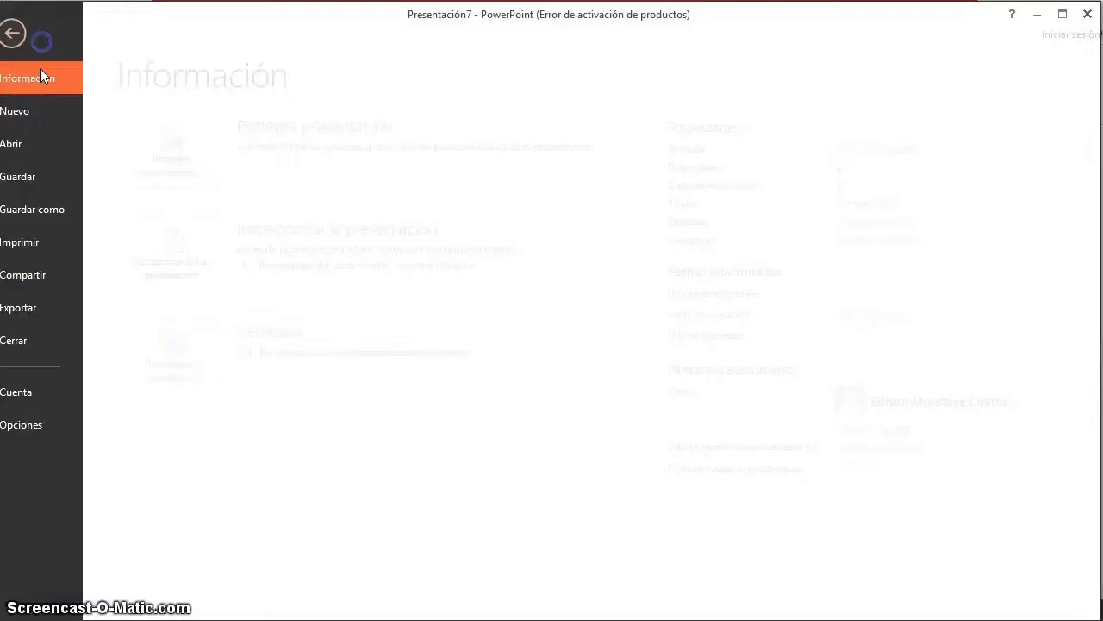
pyautogui.click(37, 110)
pyautogui.click(249, 207)
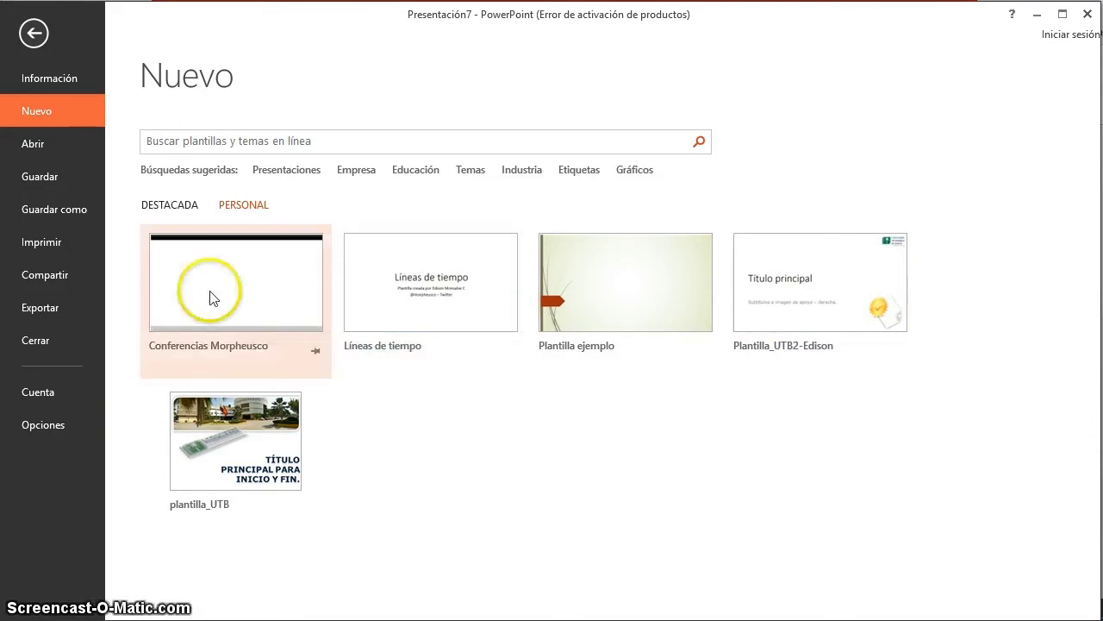
# Create a presentation from Líneas de tiempo and maximize it on slide 5's 1980–1994 timeline.
pyautogui.doubleClick(363, 289)
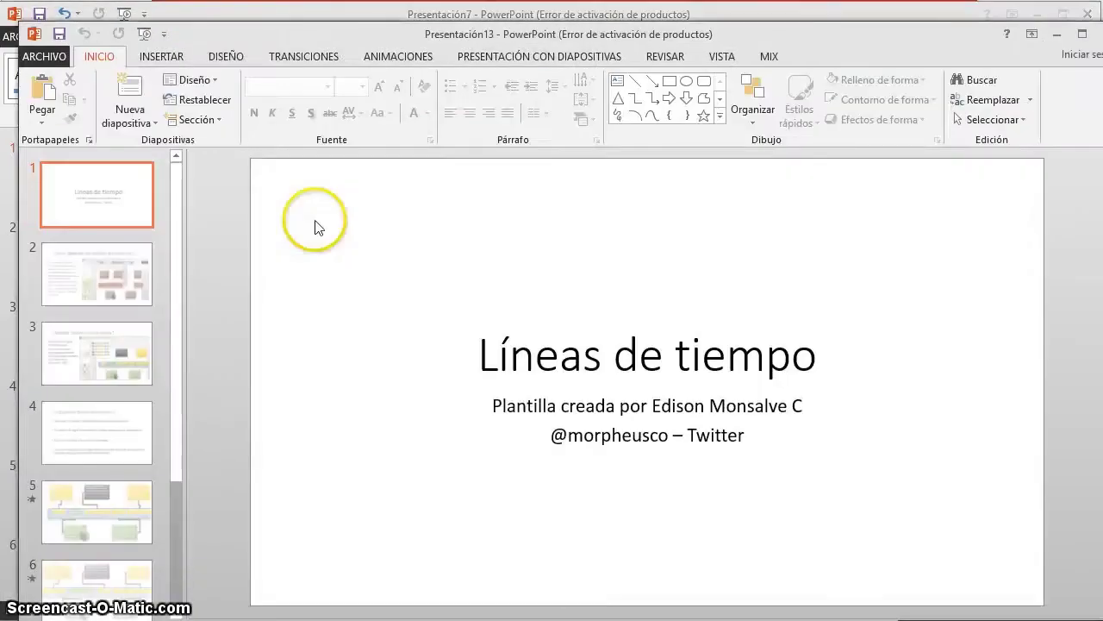
pyautogui.click(82, 258)
pyautogui.click(95, 369)
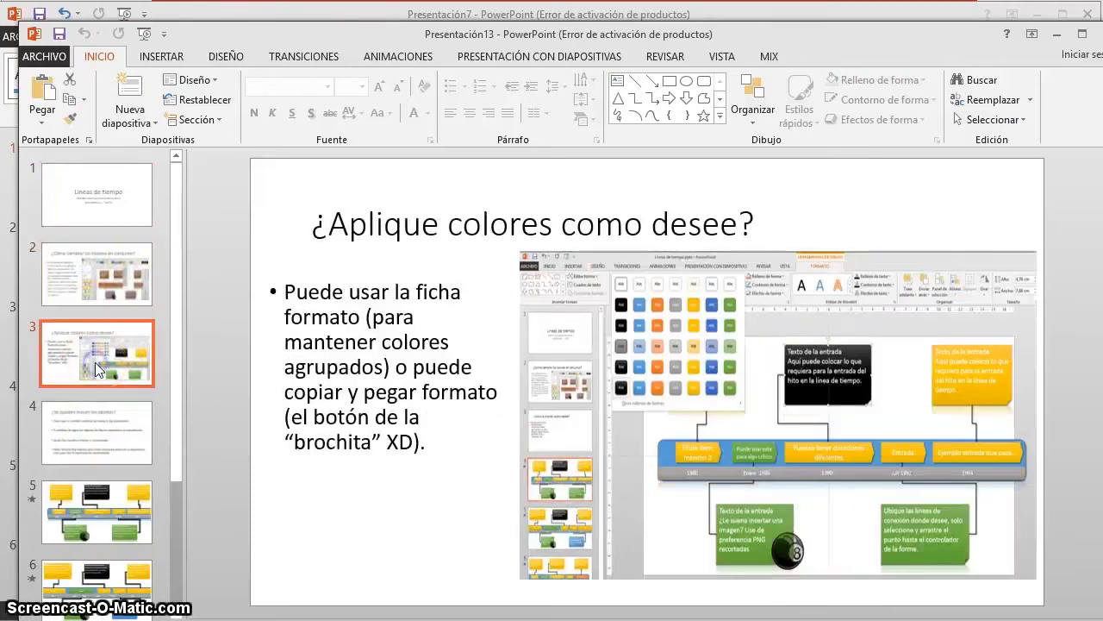
pyautogui.click(99, 296)
pyautogui.click(101, 347)
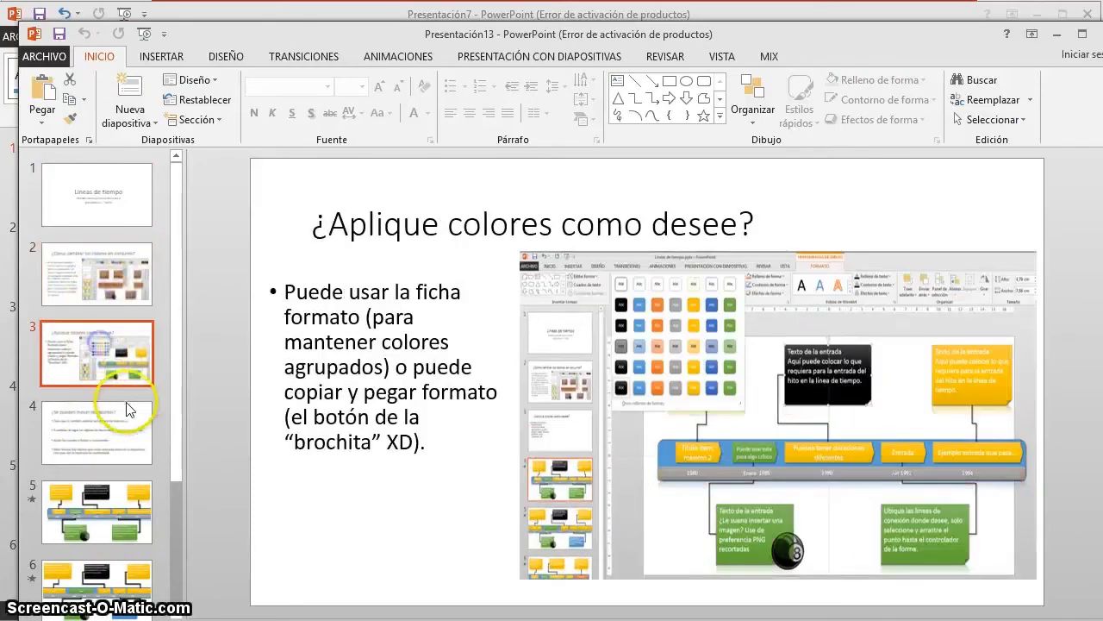
pyautogui.click(114, 461)
pyautogui.scroll(-3, 98, 399)
pyautogui.click(97, 366)
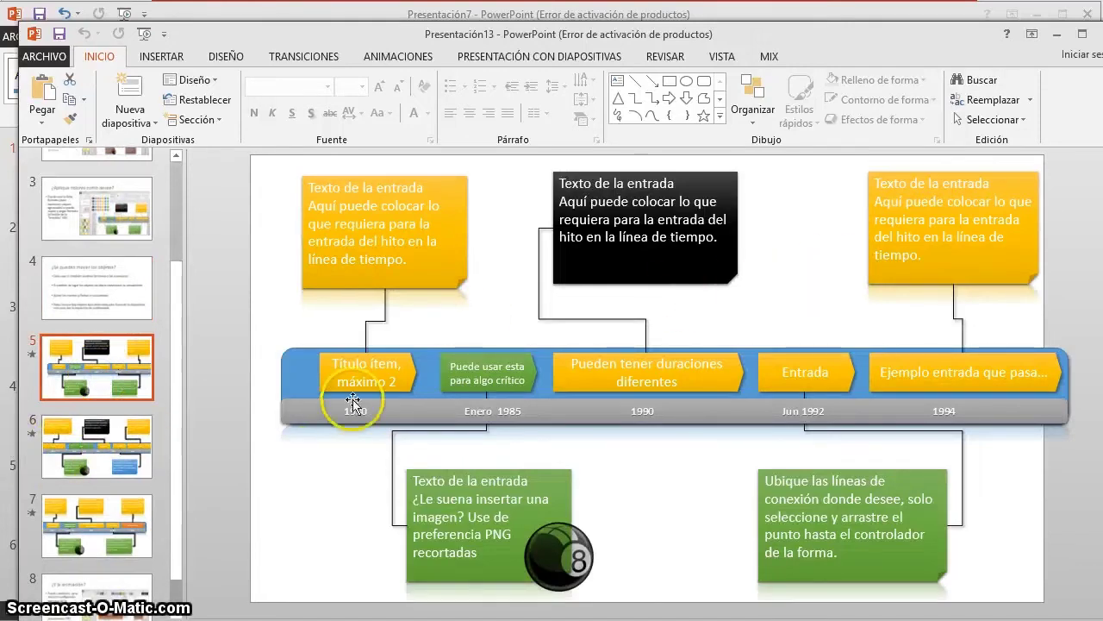
pyautogui.doubleClick(372, 41)
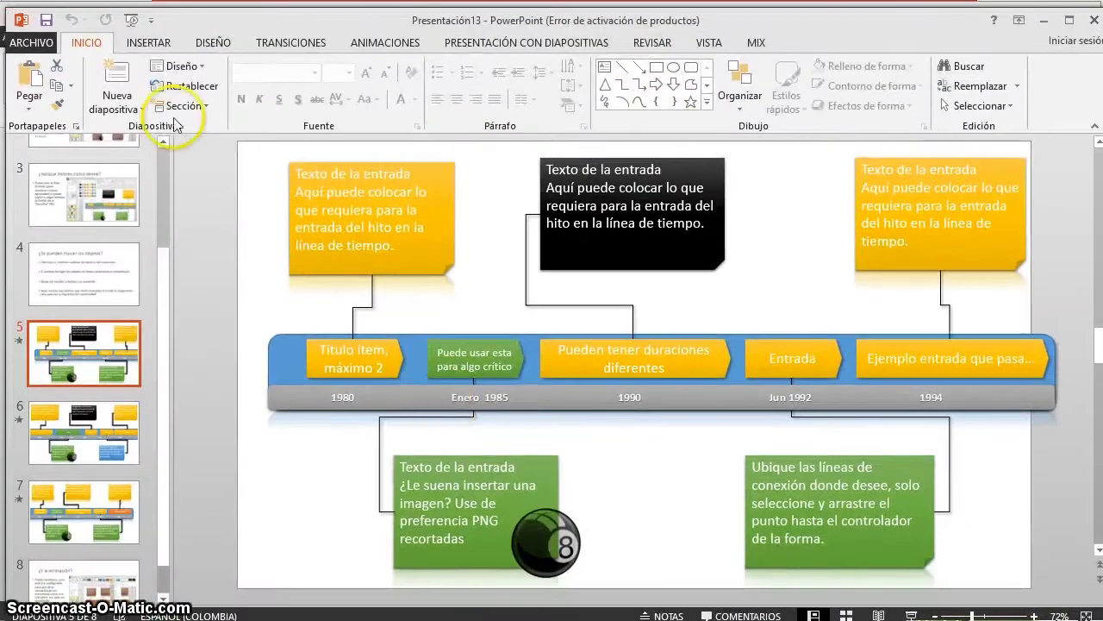
# Apply the Sombra theme effect from DISEÑO > Variantes > Efectos, then close the window.
pyautogui.click(234, 44)
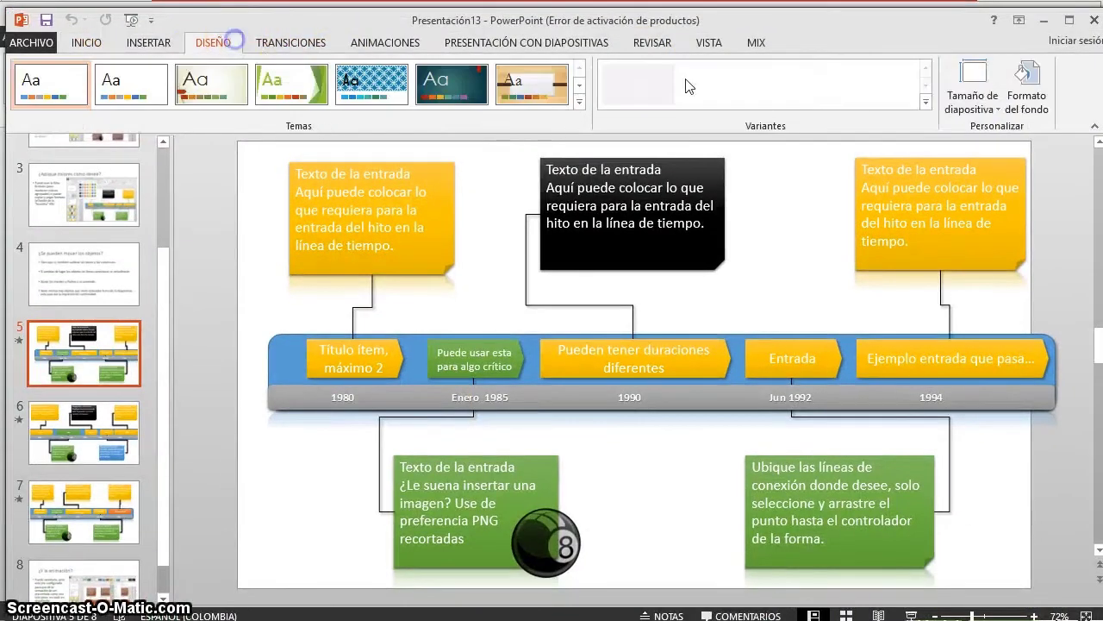
pyautogui.click(928, 102)
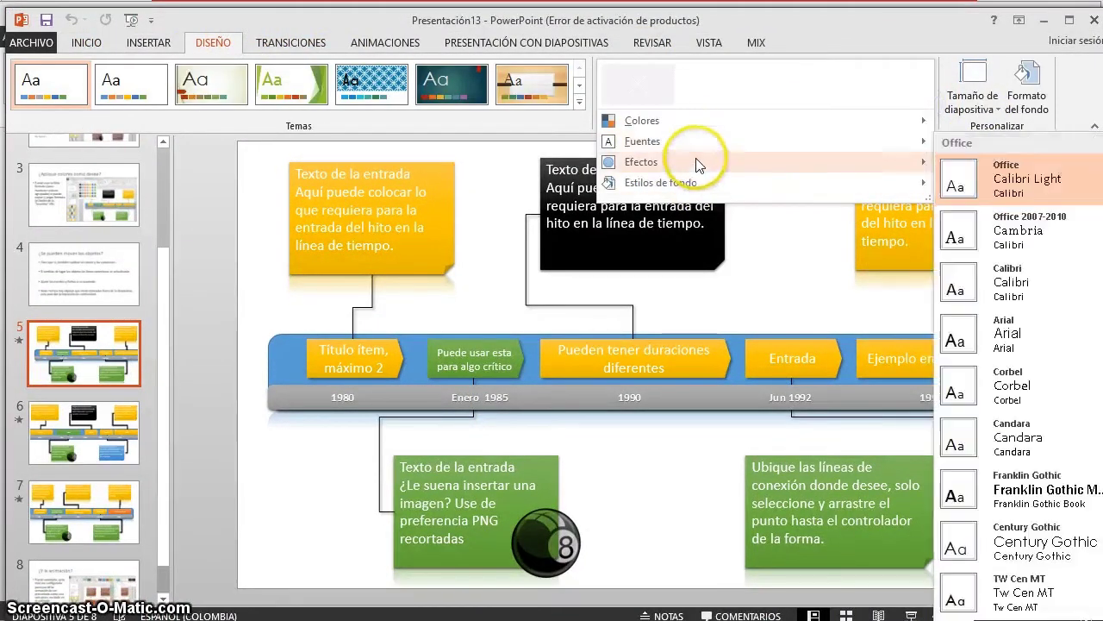
pyautogui.click(696, 162)
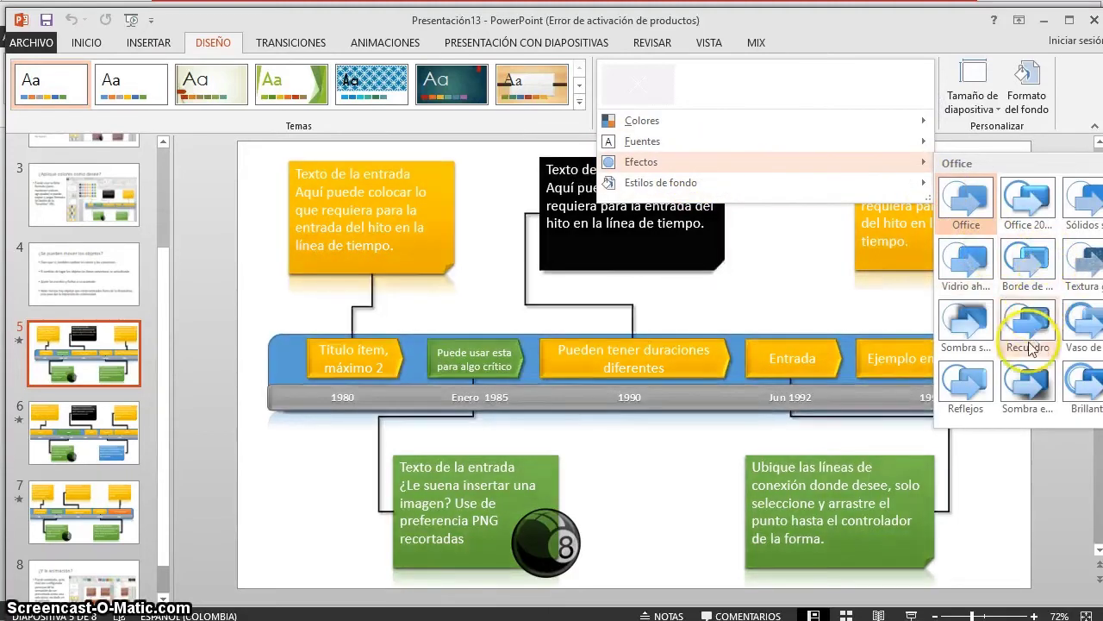
pyautogui.click(1013, 385)
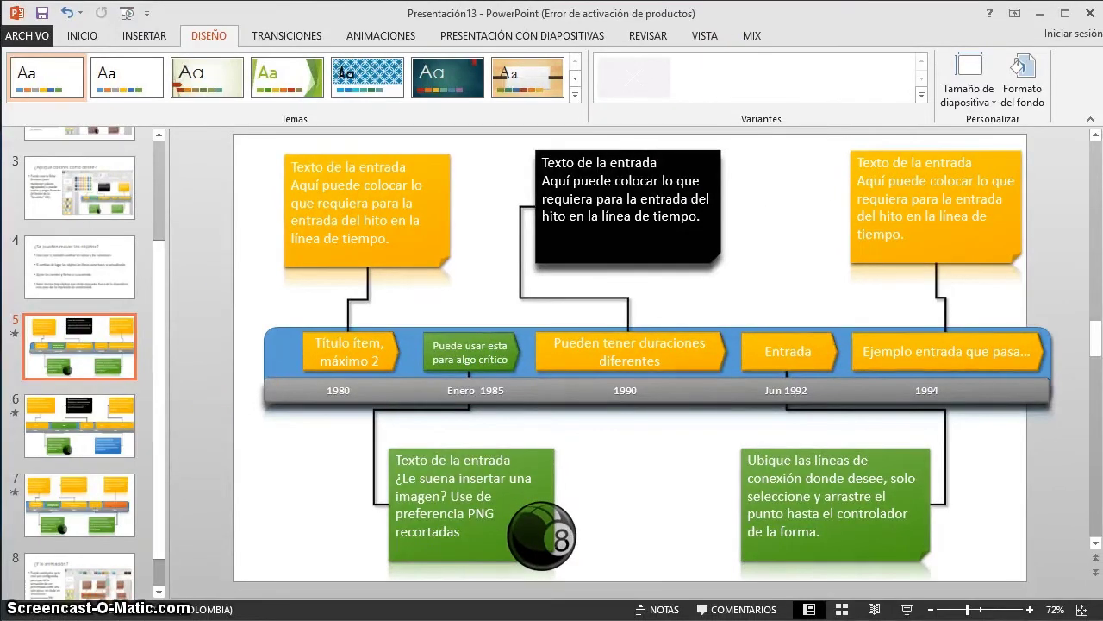
pyautogui.click(1089, 19)
# Discard the timeline changes, close Presentación2, minimize other windows, and restore Presentación7.
pyautogui.click(285, 357)
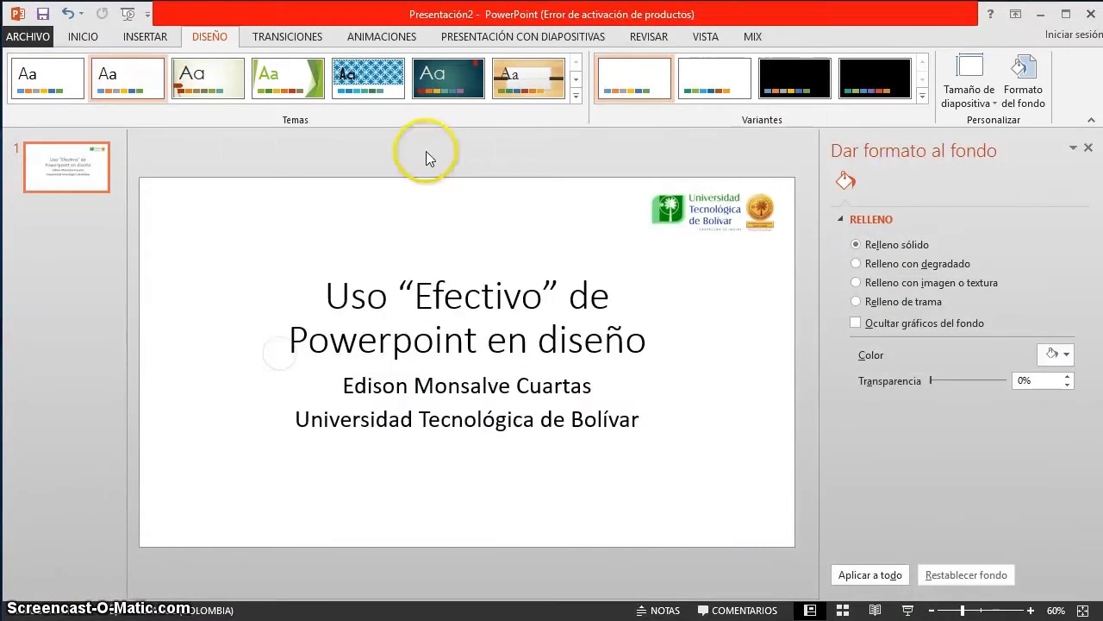
pyautogui.click(1065, 16)
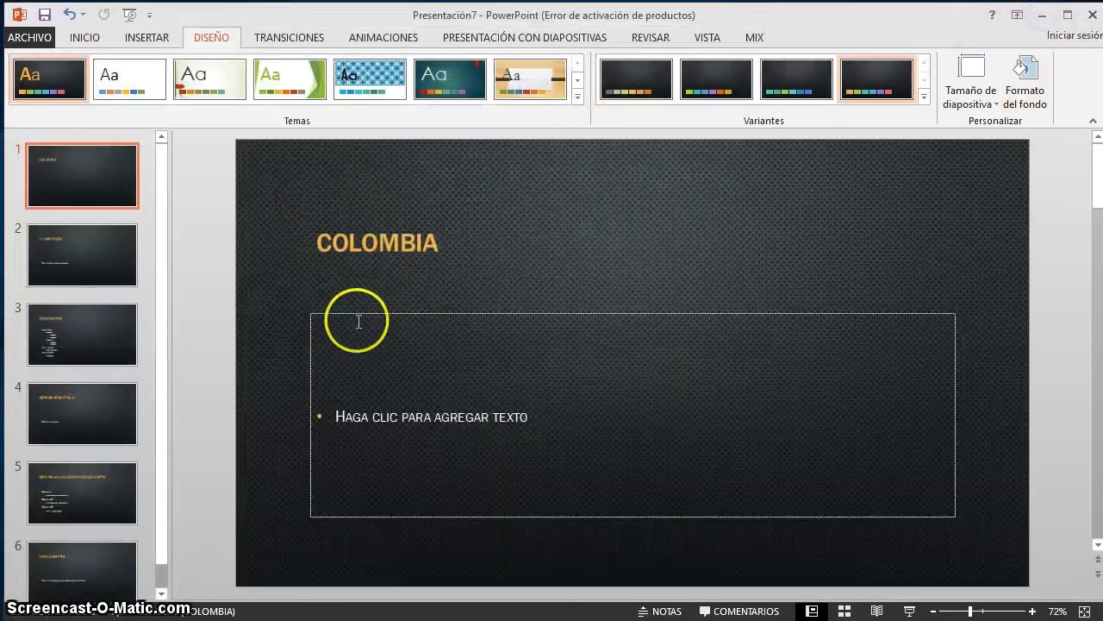
pyautogui.click(1045, 17)
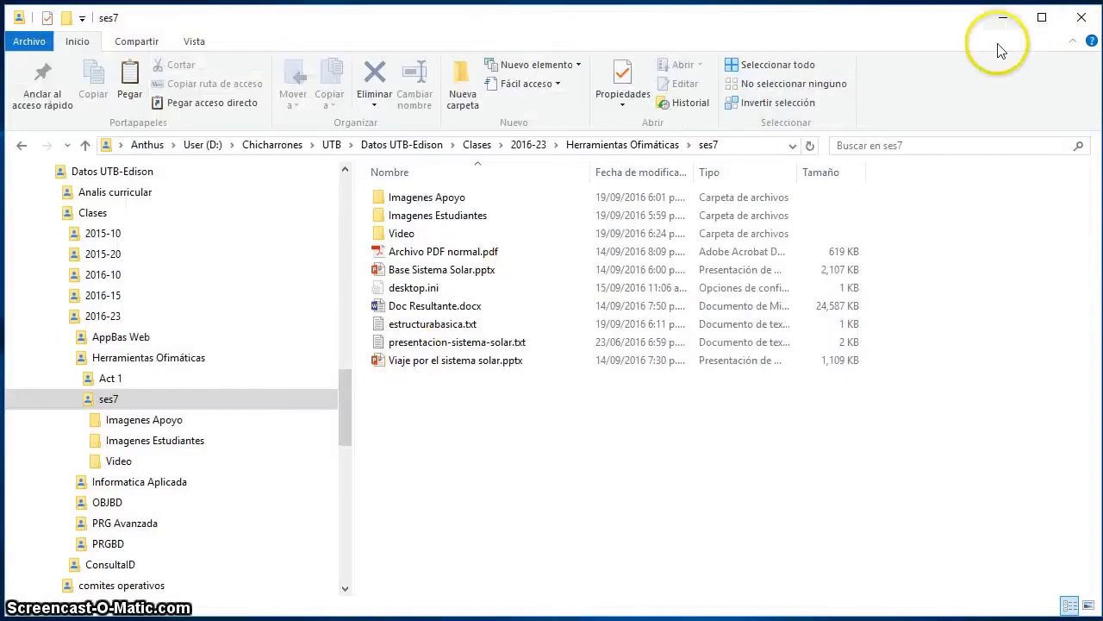
pyautogui.click(1003, 19)
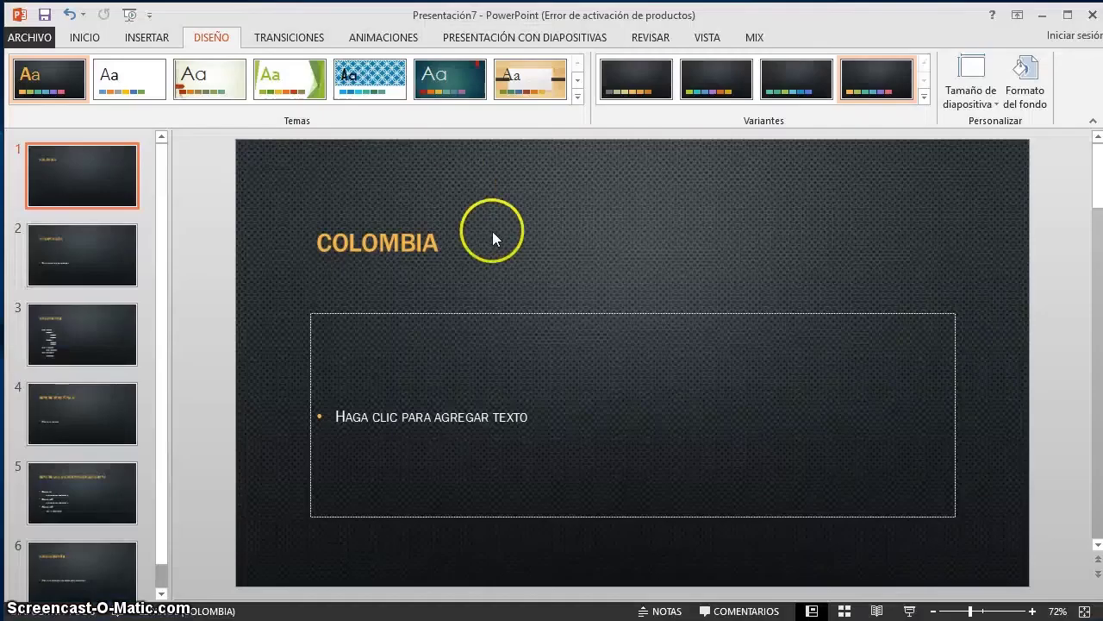
pyautogui.click(190, 237)
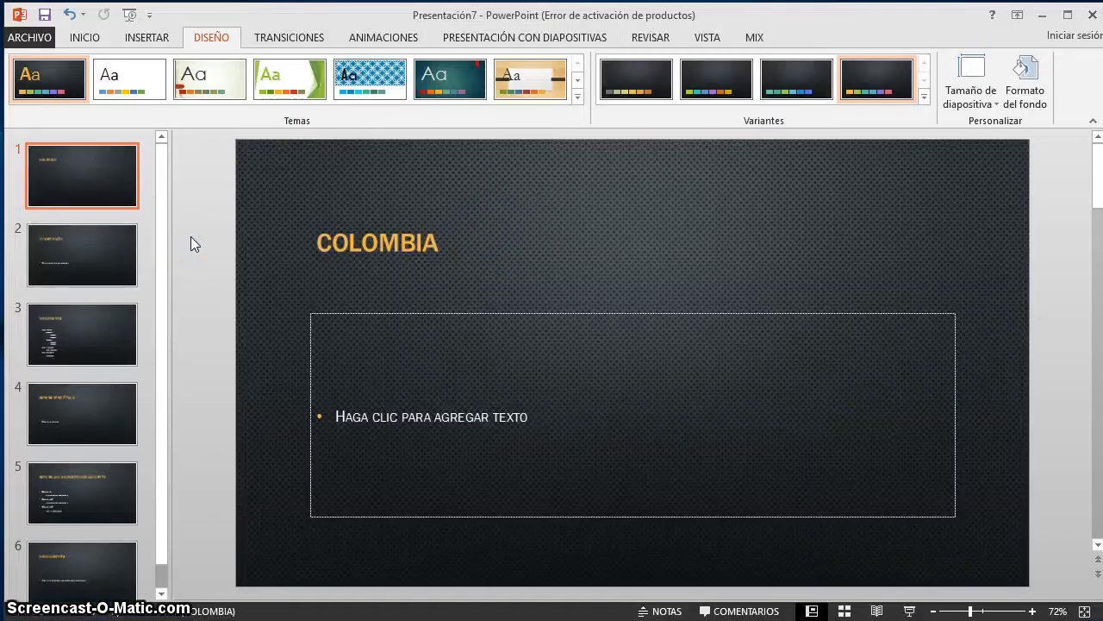
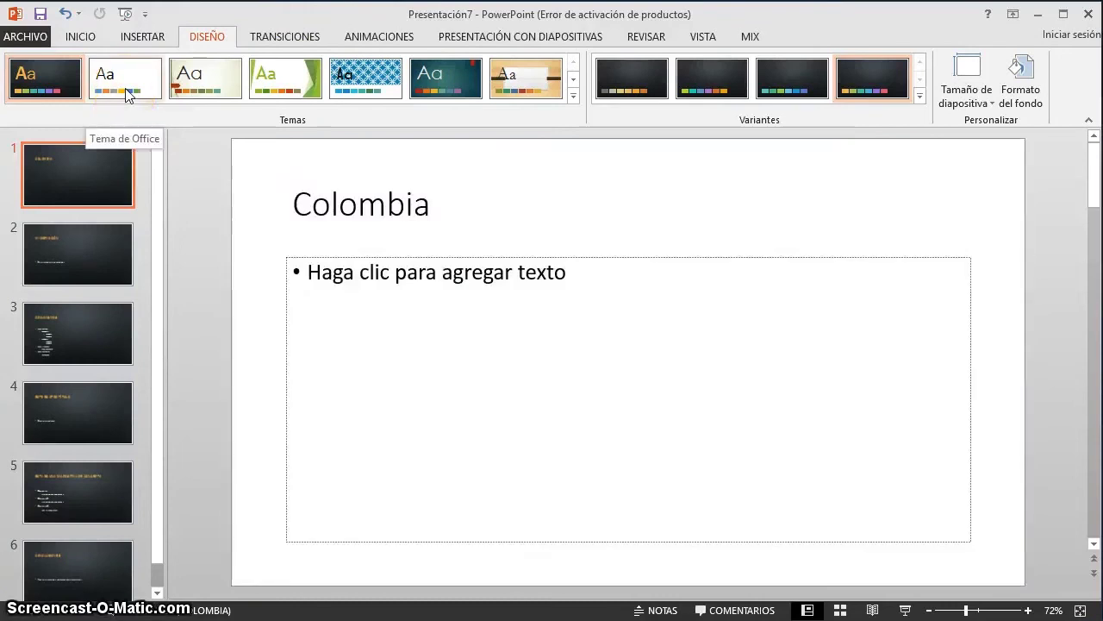
# Apply the plain white Office theme to the Colombia presentation.
pyautogui.click(126, 94)
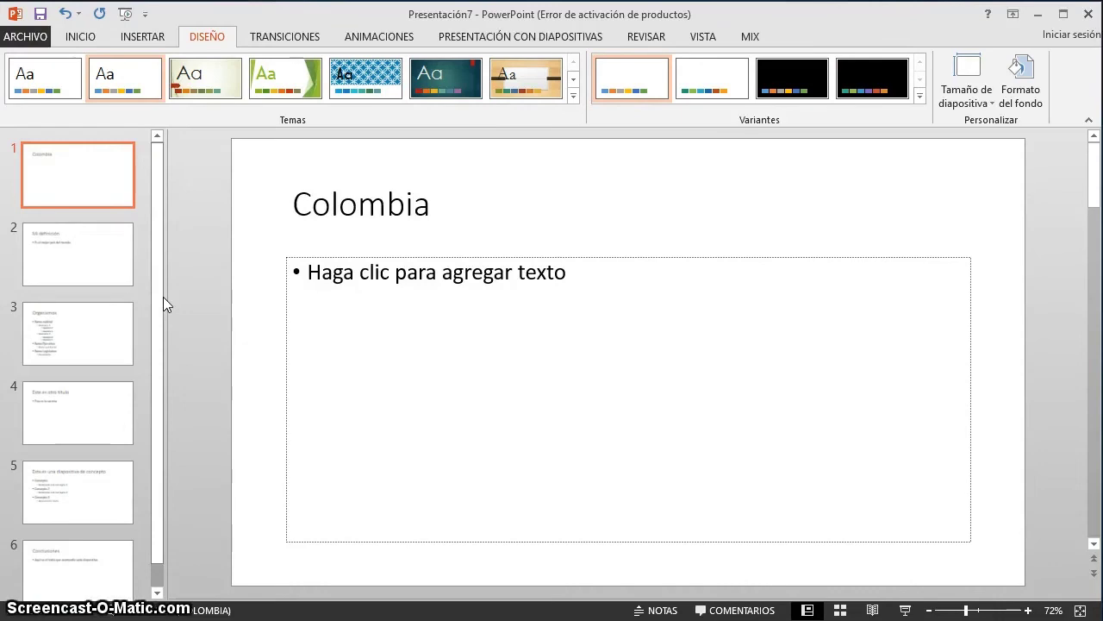
pyautogui.click(25, 36)
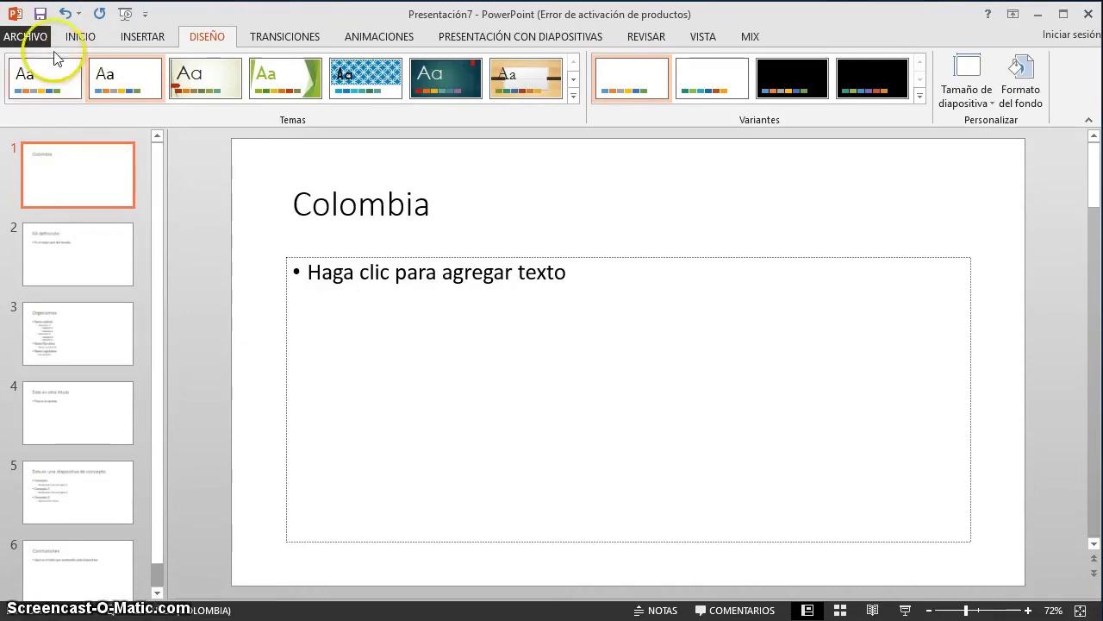
# Create a new blank presentation and maximize its window.
pyautogui.click(50, 112)
pyautogui.doubleClick(188, 264)
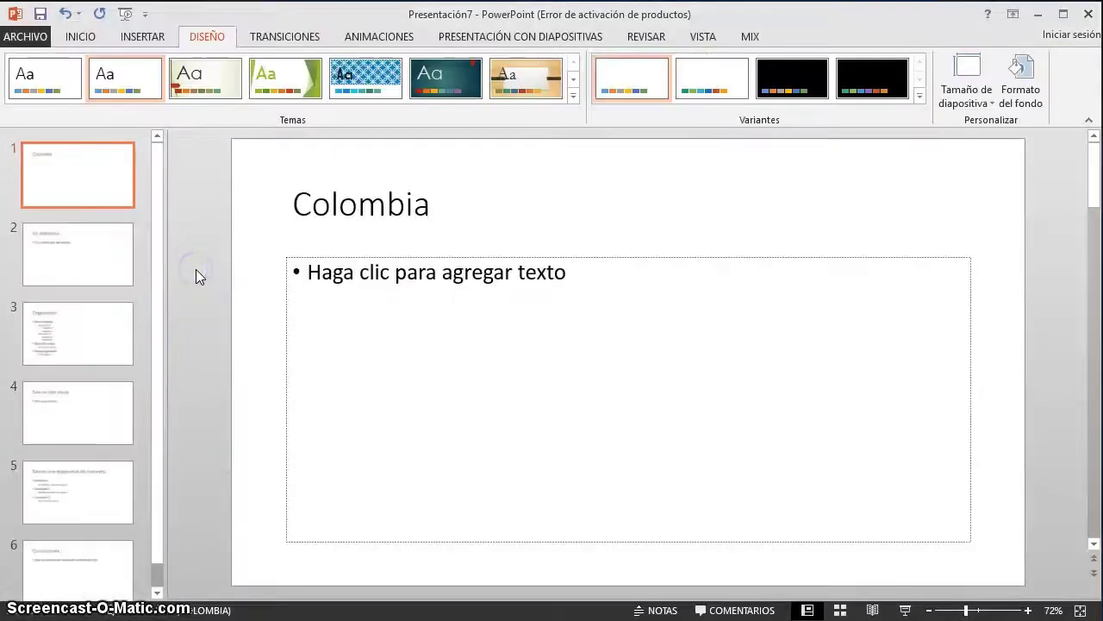
pyautogui.click(279, 288)
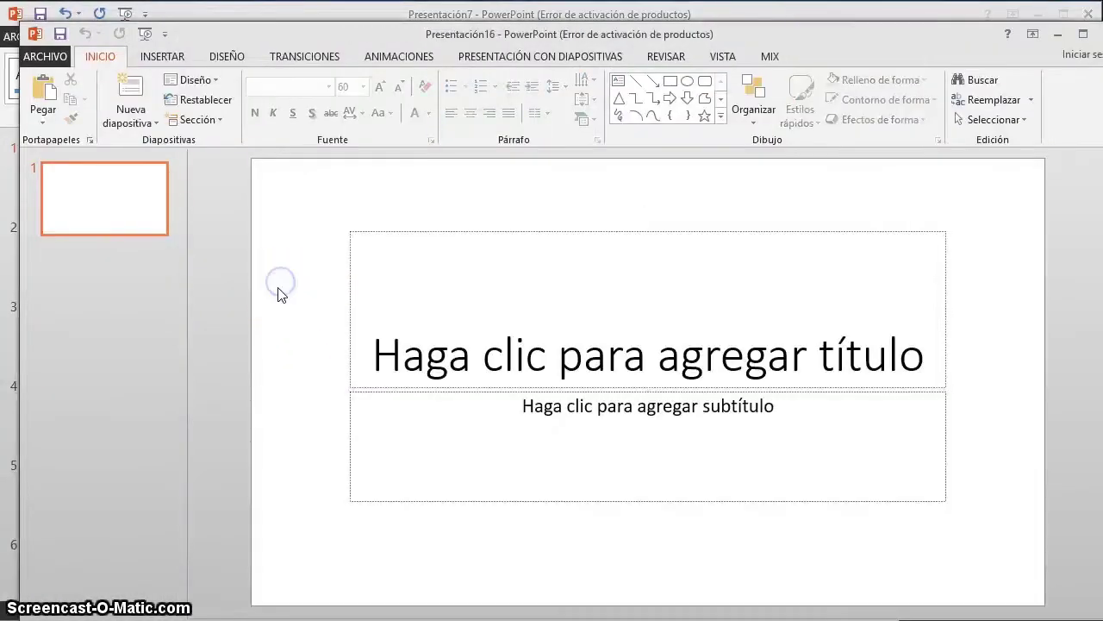
pyautogui.doubleClick(250, 37)
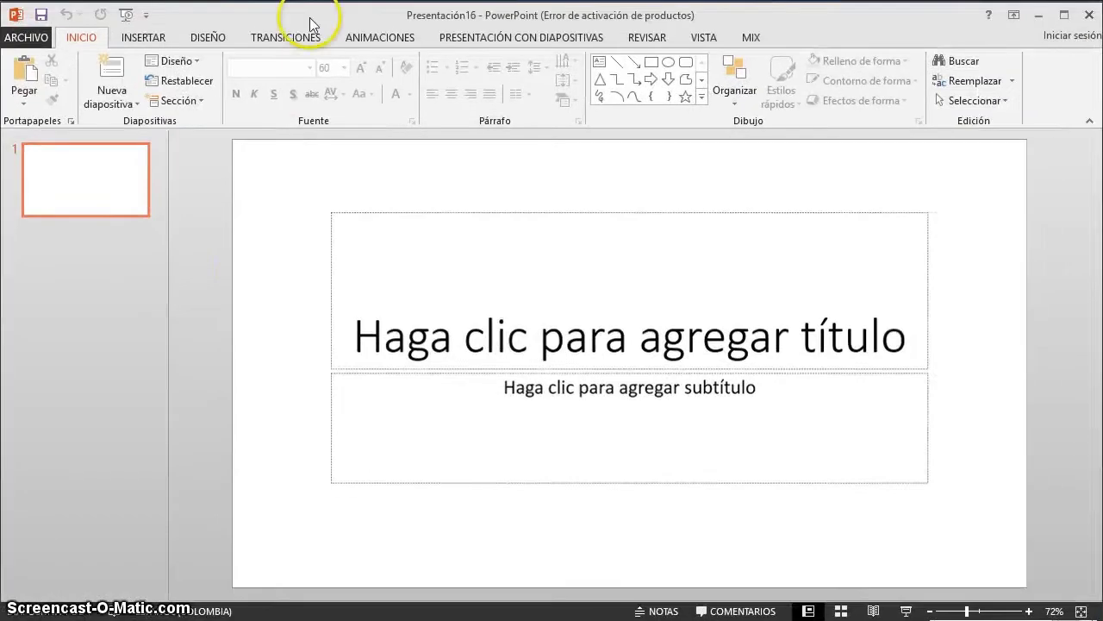
# Add eight Title and Content slides after the title slide.
pyautogui.click(110, 104)
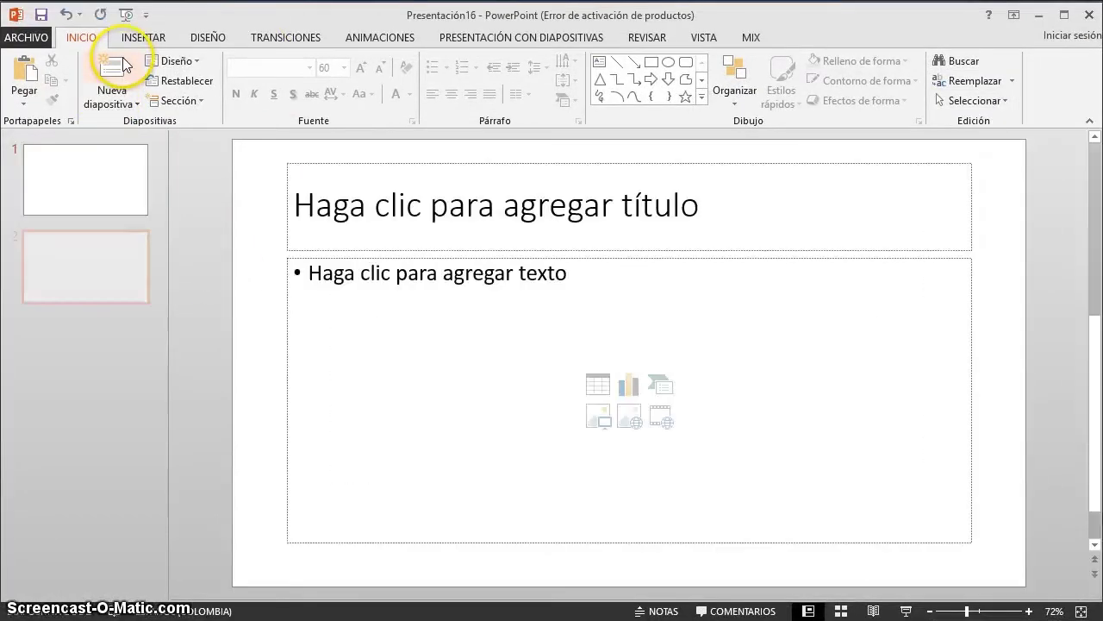
pyautogui.click(109, 103)
pyautogui.click(109, 103)
pyautogui.click(109, 103)
pyautogui.click(109, 104)
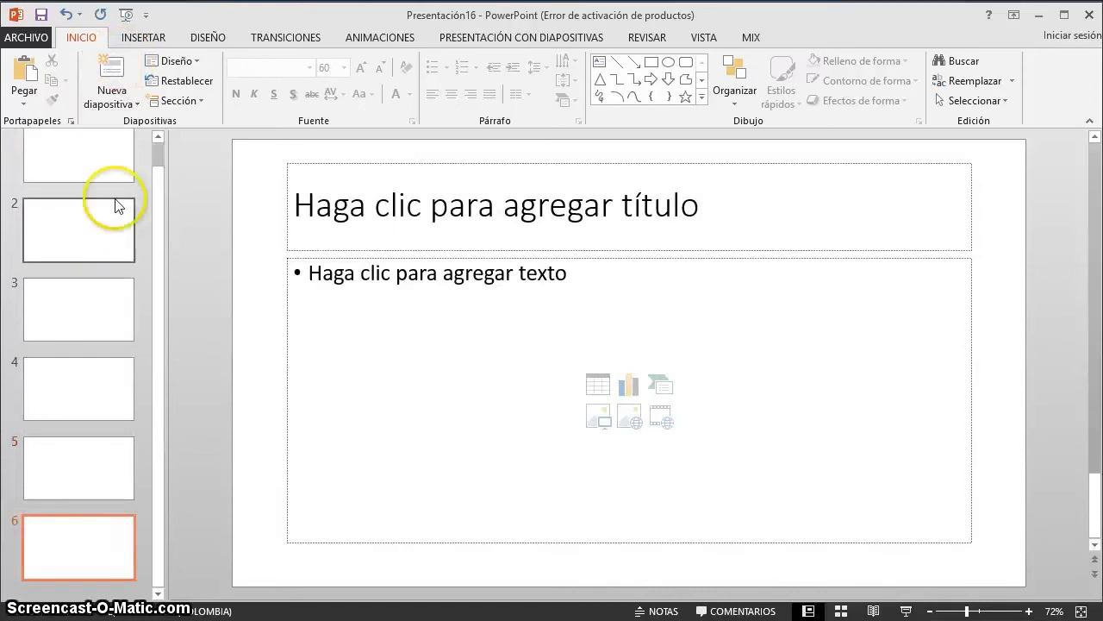
pyautogui.rightClick(244, 210)
pyautogui.moveTo(269, 269)
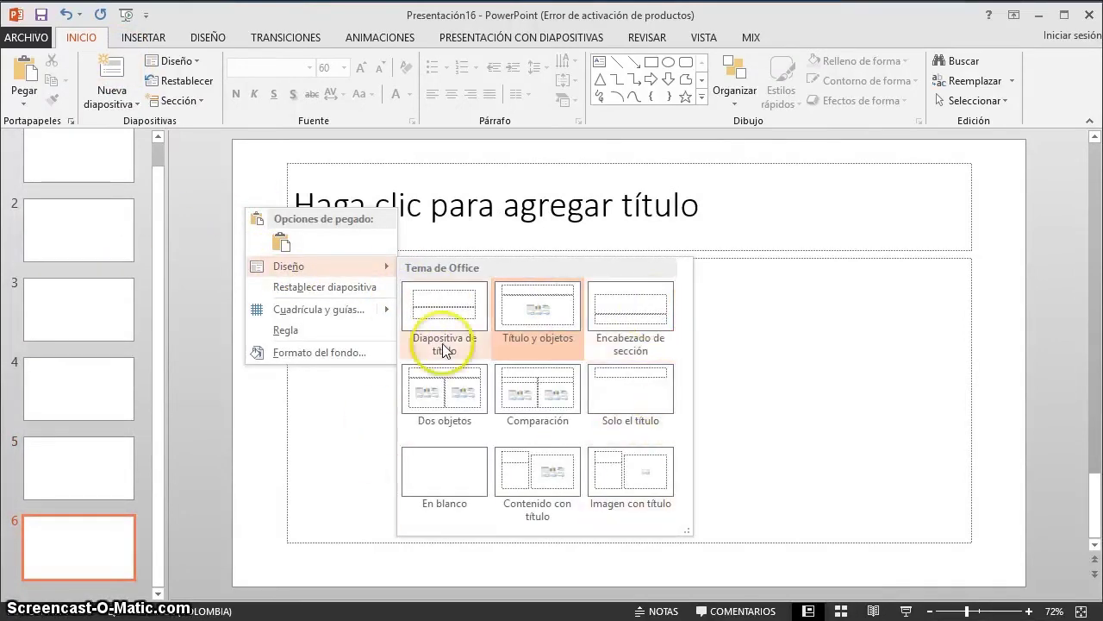
pyautogui.click(73, 358)
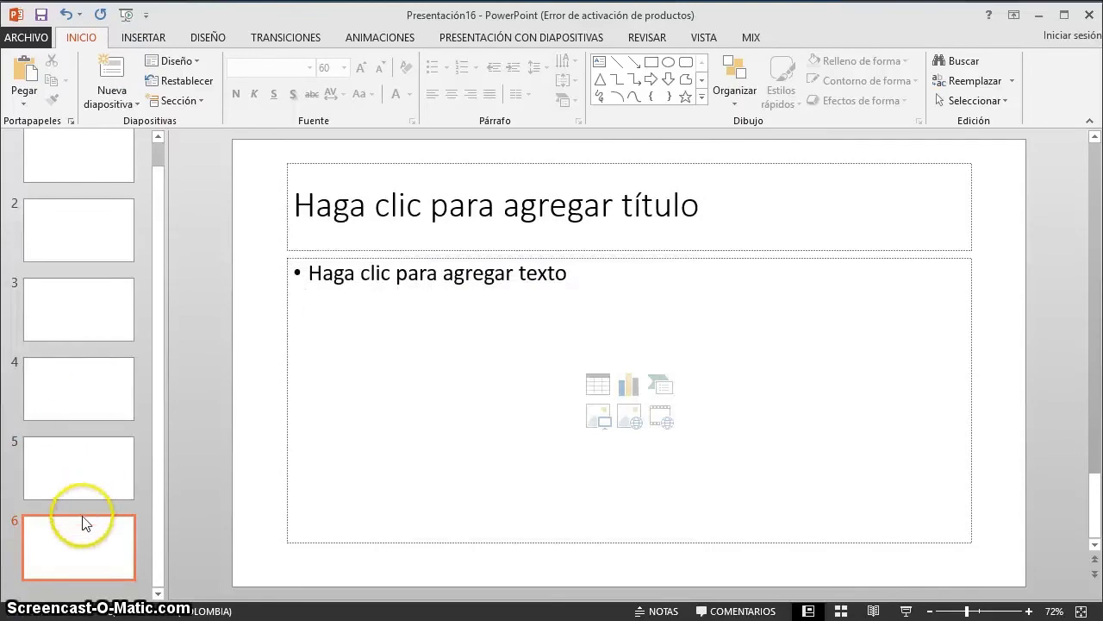
pyautogui.click(106, 70)
pyautogui.click(106, 73)
pyautogui.click(108, 75)
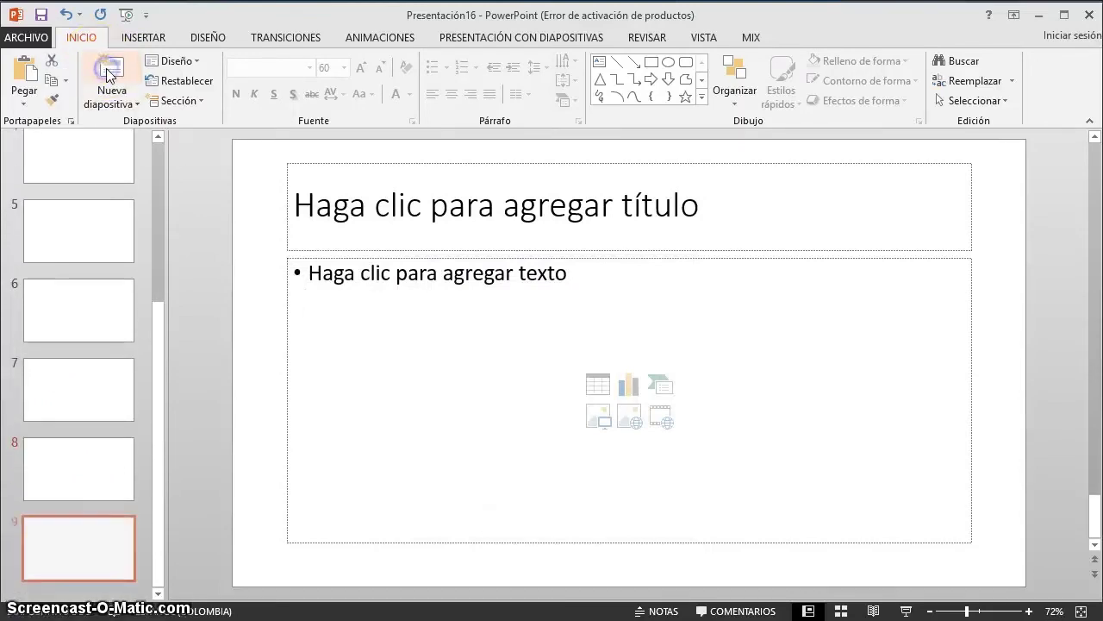
pyautogui.scroll(5, 98, 267)
# Keep slide 1 as a title slide and give slide 3 the Encabezado de sección layout.
pyautogui.click(90, 196)
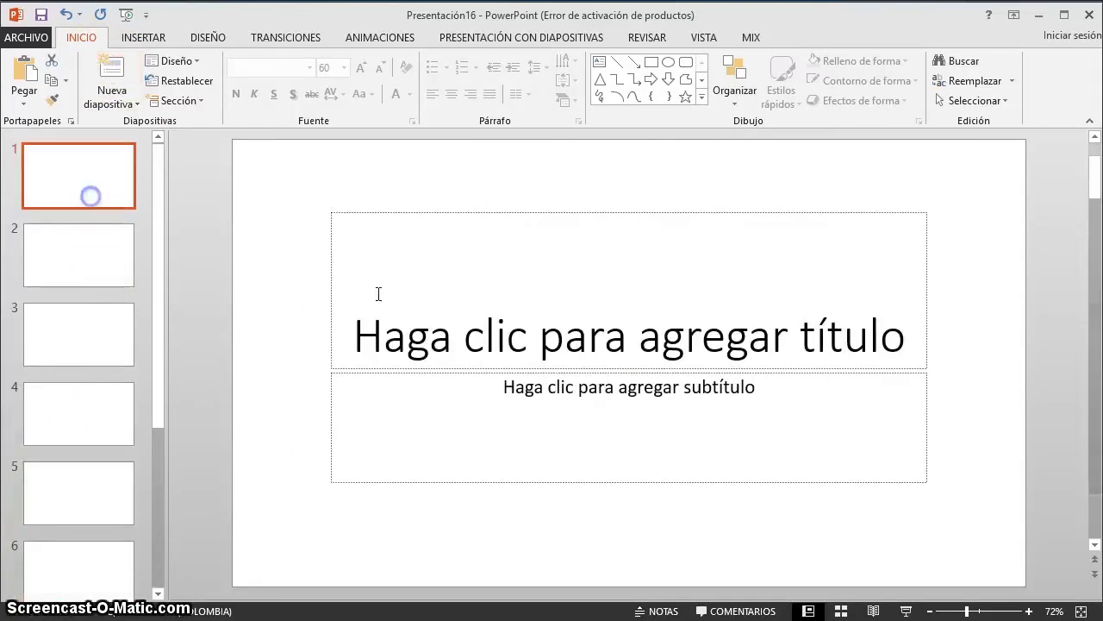
pyautogui.rightClick(296, 242)
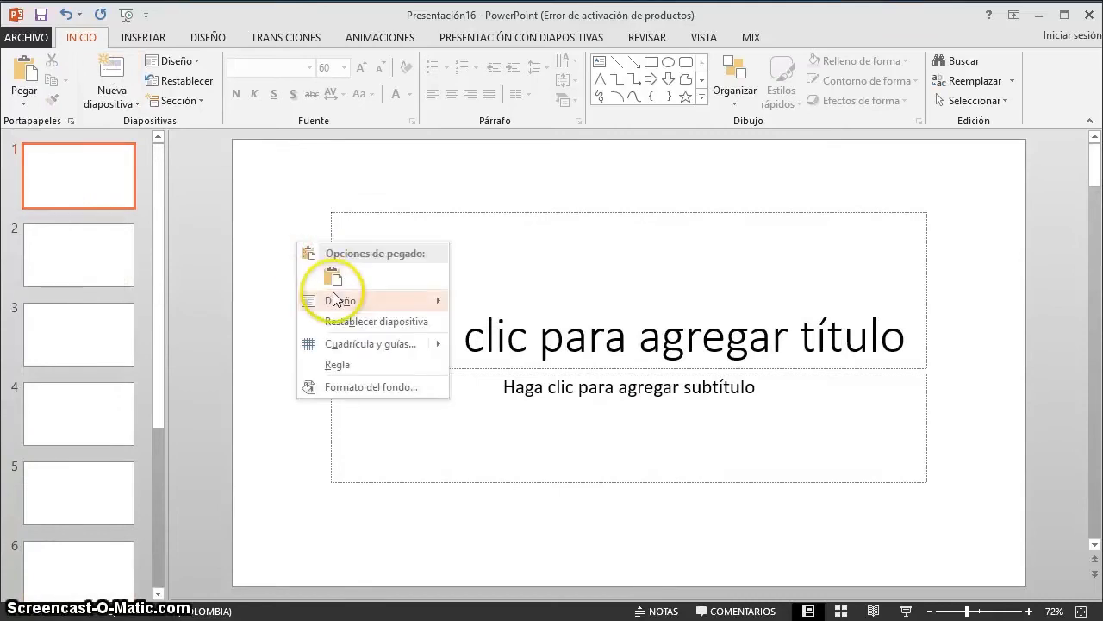
pyautogui.moveTo(337, 298)
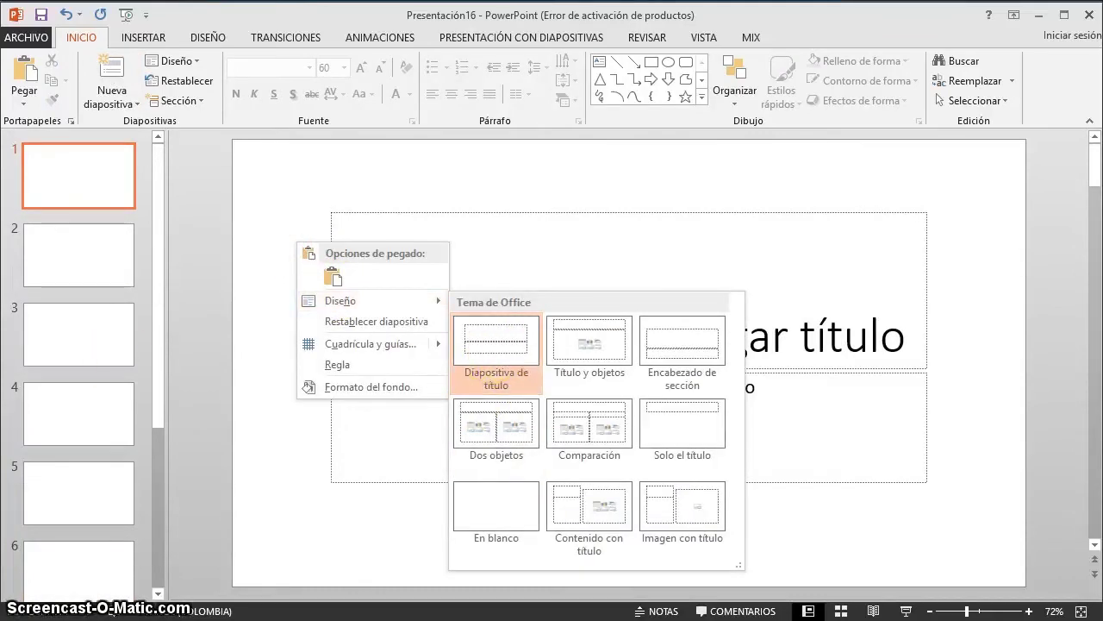
pyautogui.click(496, 372)
pyautogui.click(49, 255)
pyautogui.rightClick(259, 234)
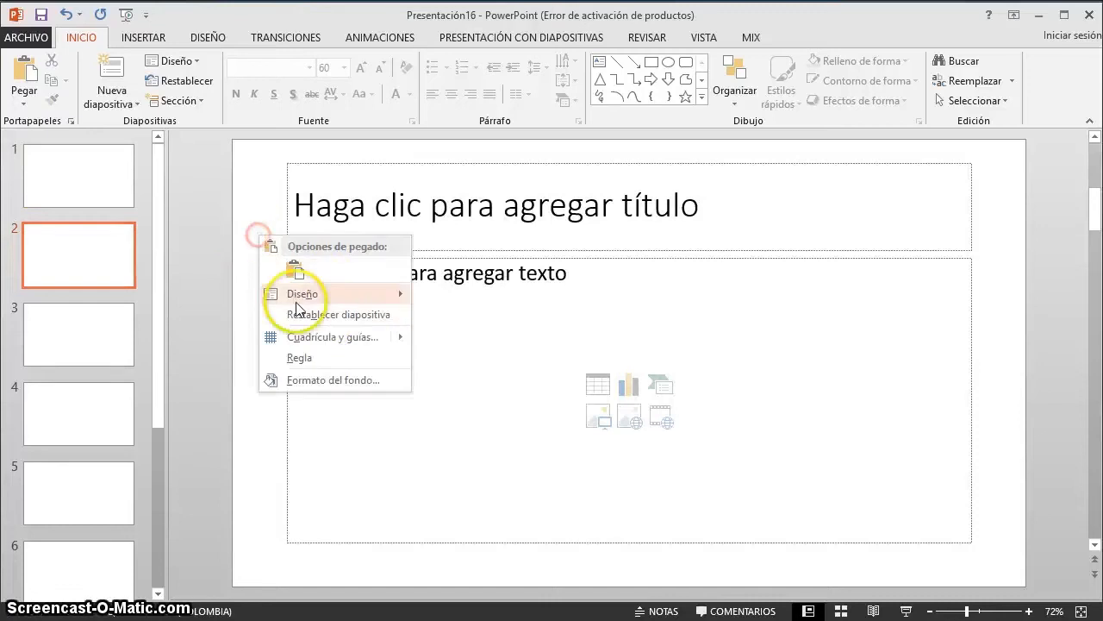
pyautogui.click(364, 293)
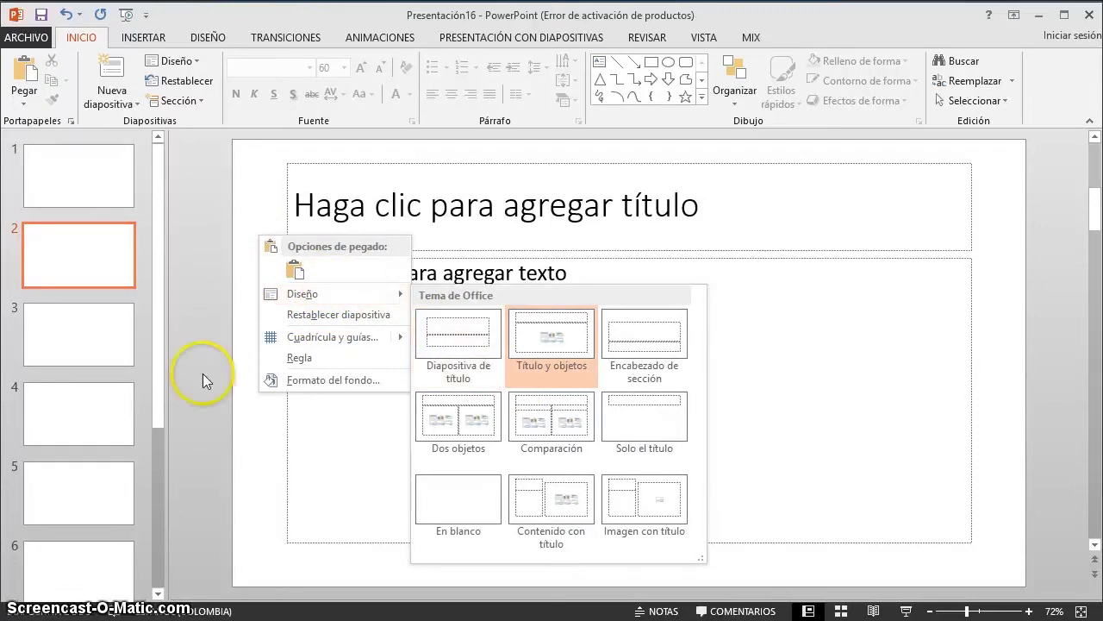
pyautogui.click(110, 348)
pyautogui.rightClick(267, 300)
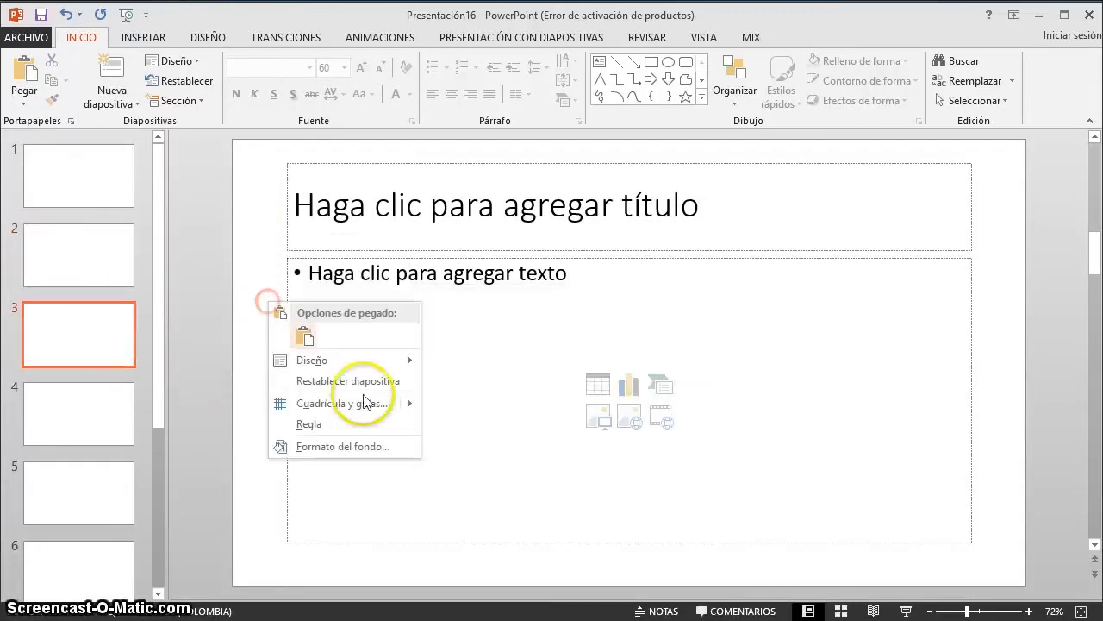
pyautogui.click(402, 360)
pyautogui.click(633, 385)
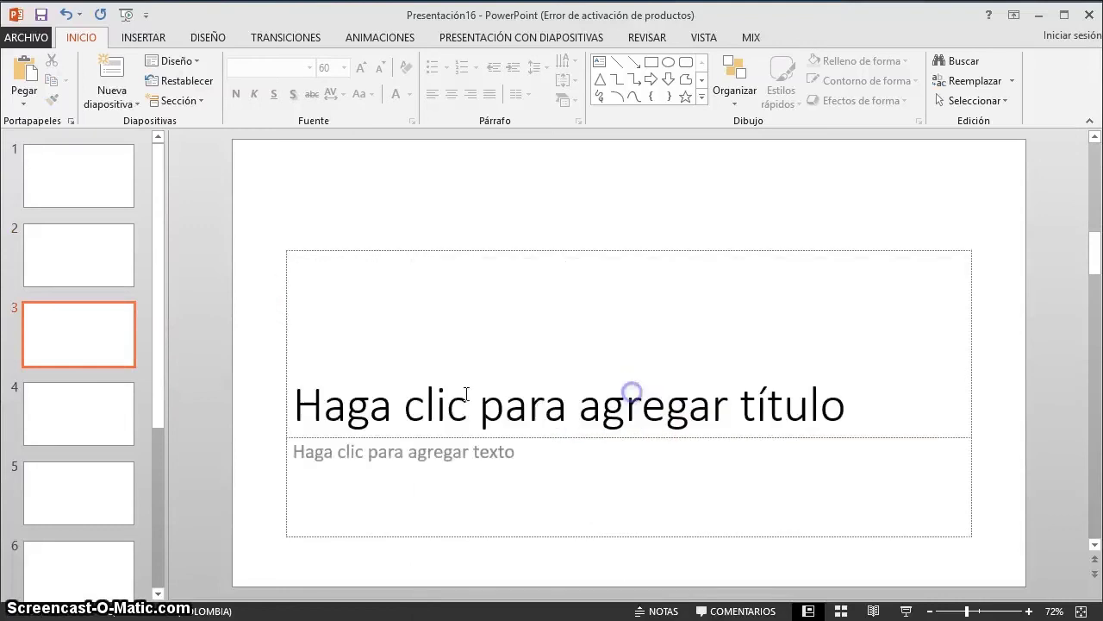
# Give slide 4 the Dos objetos layout and slide 5 the Comparación layout.
pyautogui.click(130, 419)
pyautogui.rightClick(260, 300)
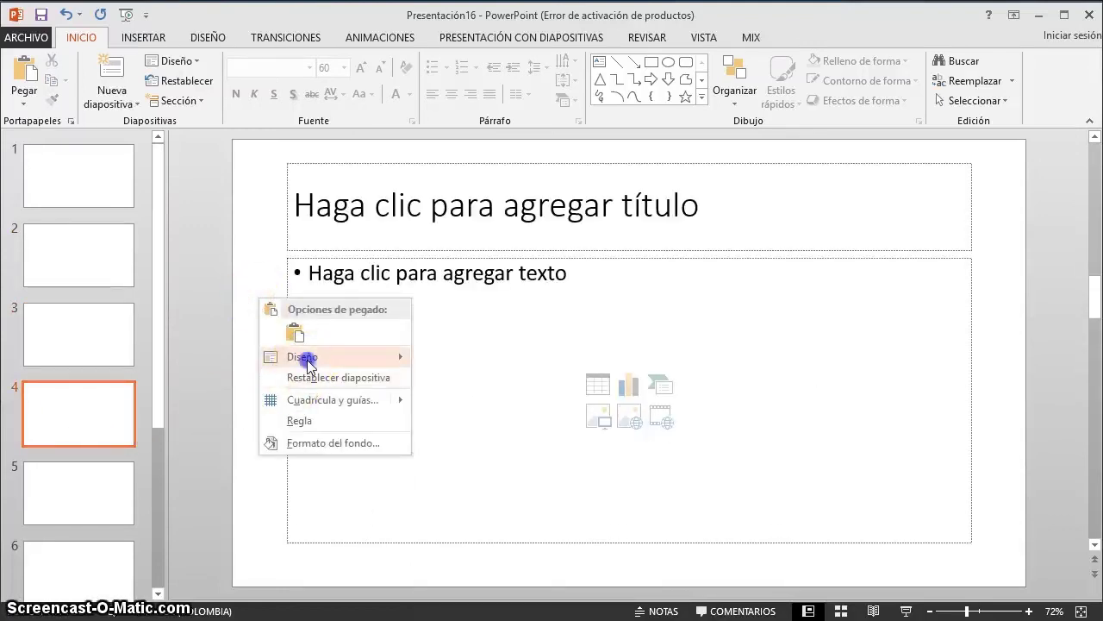
pyautogui.click(309, 359)
pyautogui.click(423, 483)
pyautogui.click(87, 489)
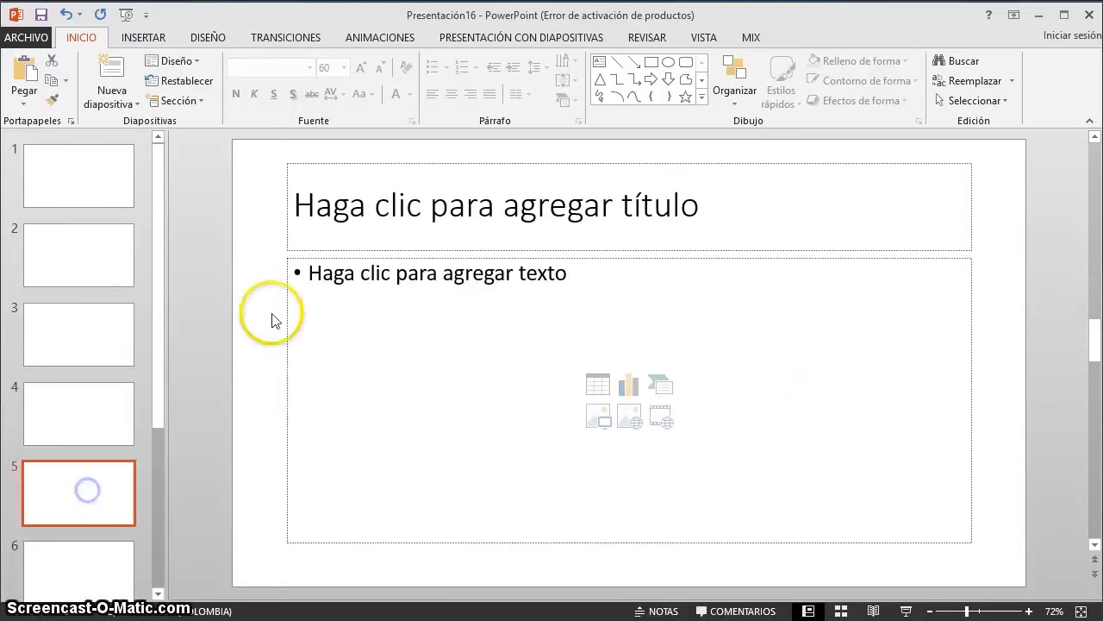
pyautogui.rightClick(246, 274)
pyautogui.moveTo(276, 324)
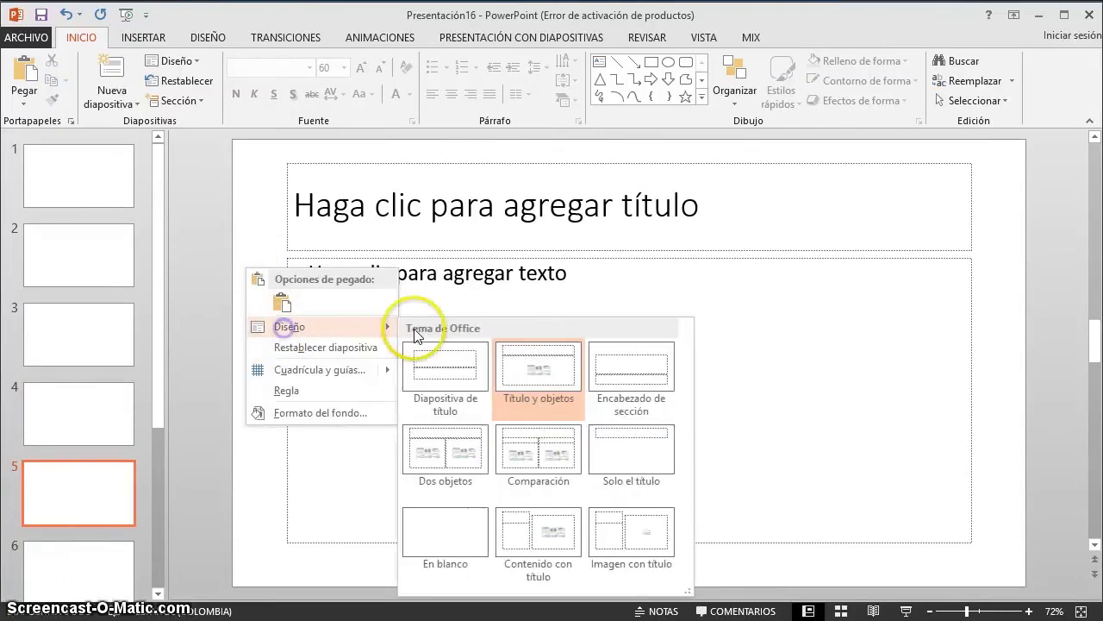
pyautogui.click(520, 438)
pyautogui.scroll(-3, 81, 383)
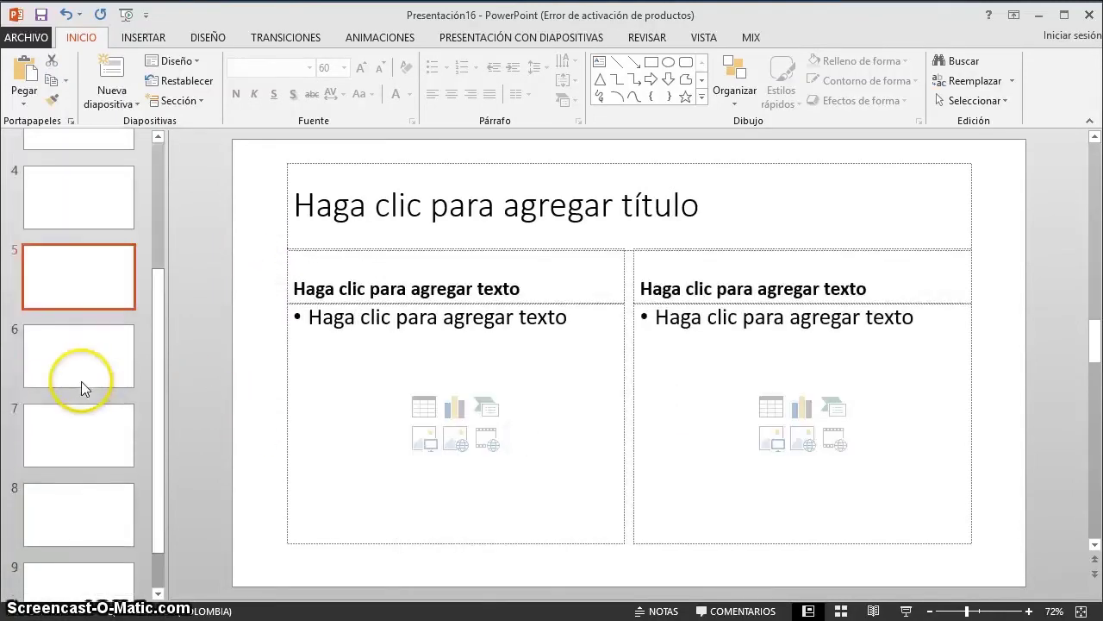
# Give slide 6 the Solo el título layout and slide 7 the En blanco layout.
pyautogui.click(84, 333)
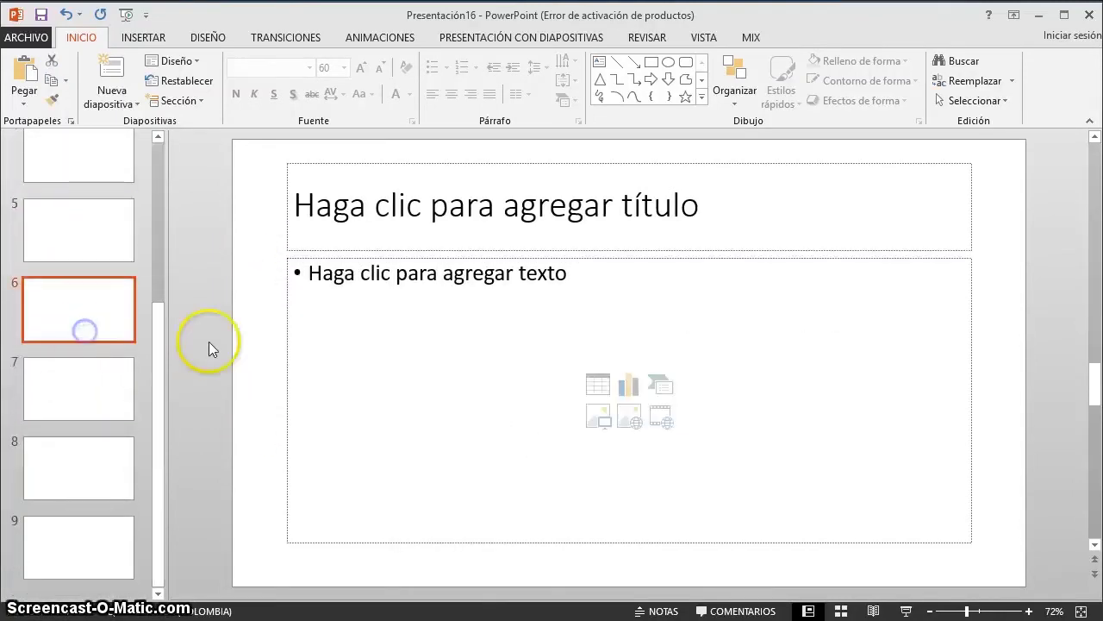
pyautogui.rightClick(246, 302)
pyautogui.moveTo(276, 361)
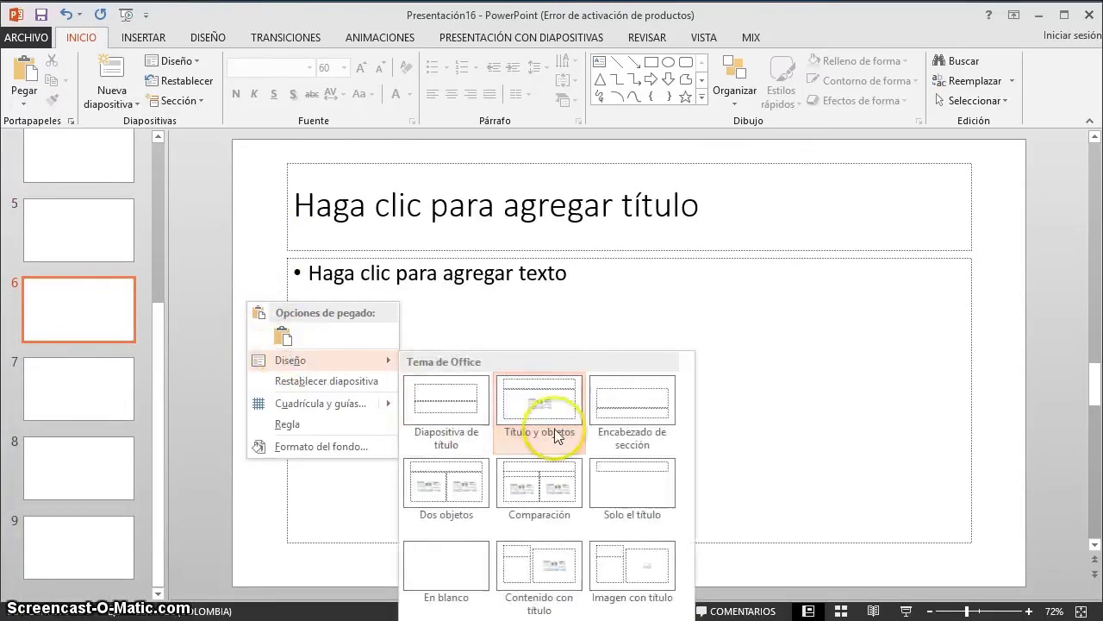
pyautogui.click(614, 465)
pyautogui.click(26, 405)
pyautogui.rightClick(255, 278)
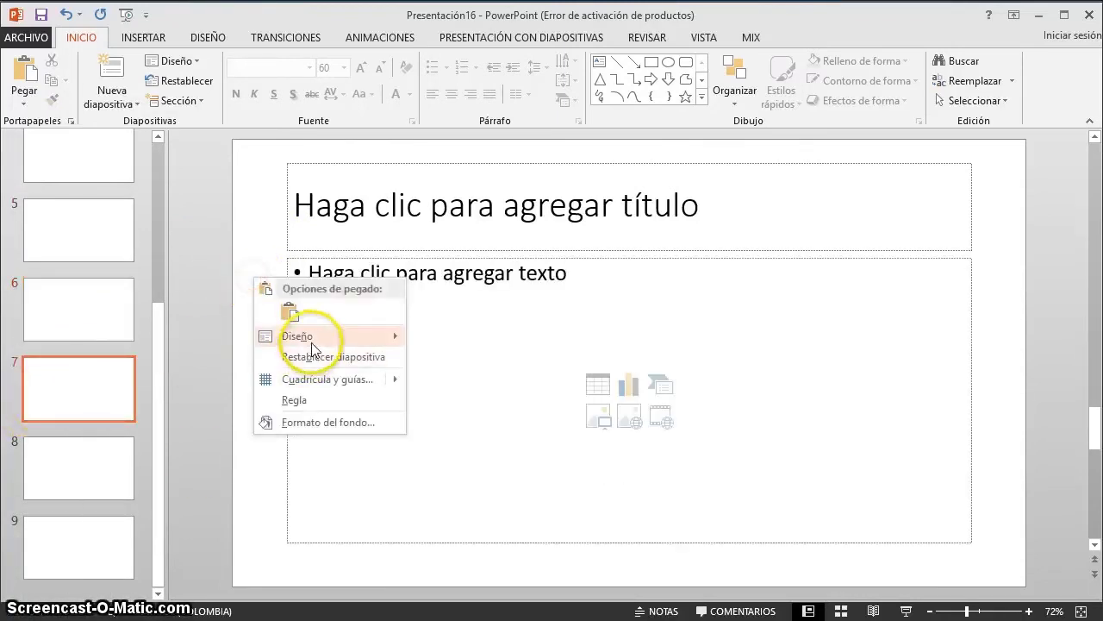
pyautogui.moveTo(312, 345)
pyautogui.click(468, 528)
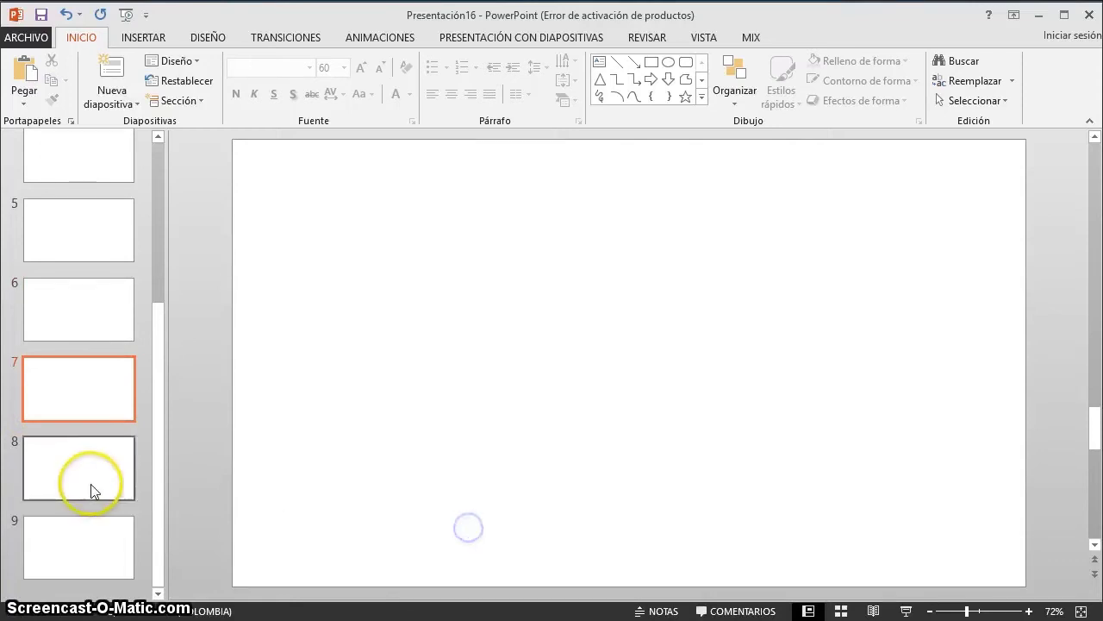
# Give slide 8 Contenido con título and slide 9 Imagen con título layouts.
pyautogui.click(93, 491)
pyautogui.rightClick(261, 244)
pyautogui.moveTo(311, 301)
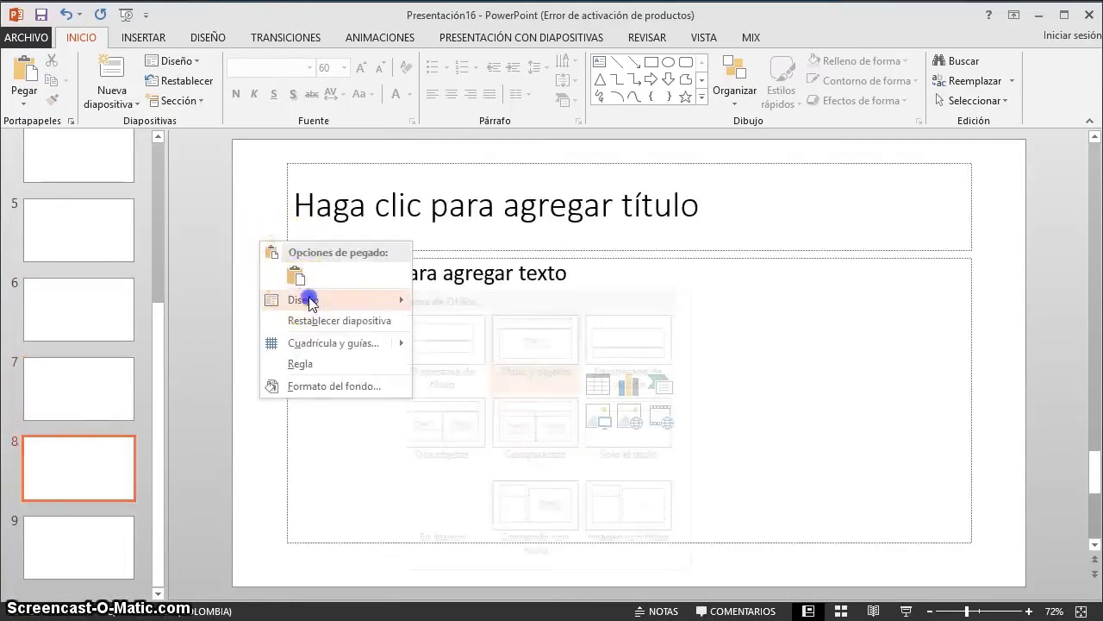
pyautogui.click(542, 518)
pyautogui.click(75, 548)
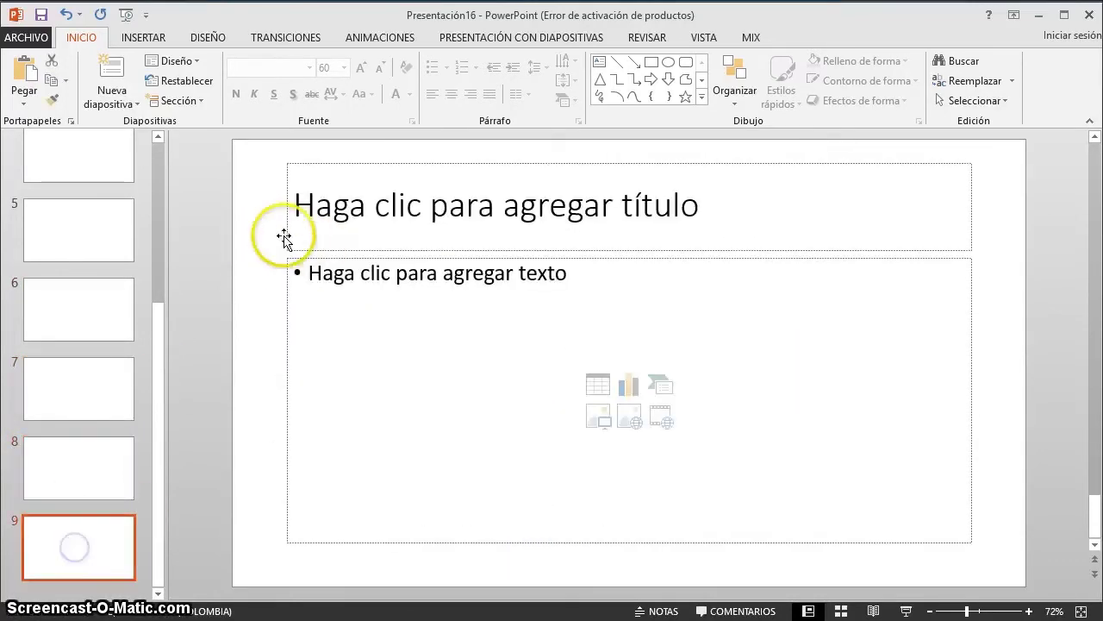
pyautogui.rightClick(266, 239)
pyautogui.moveTo(311, 298)
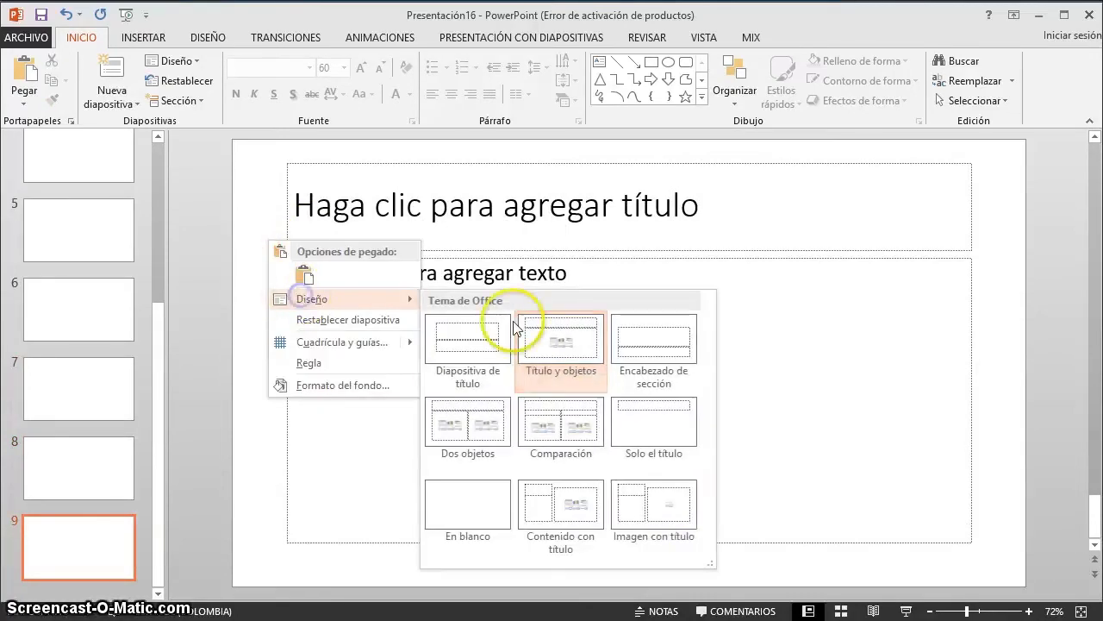
pyautogui.click(681, 507)
# Review the layouts of slides 1 through 9 in turn.
pyautogui.scroll(3, 71, 397)
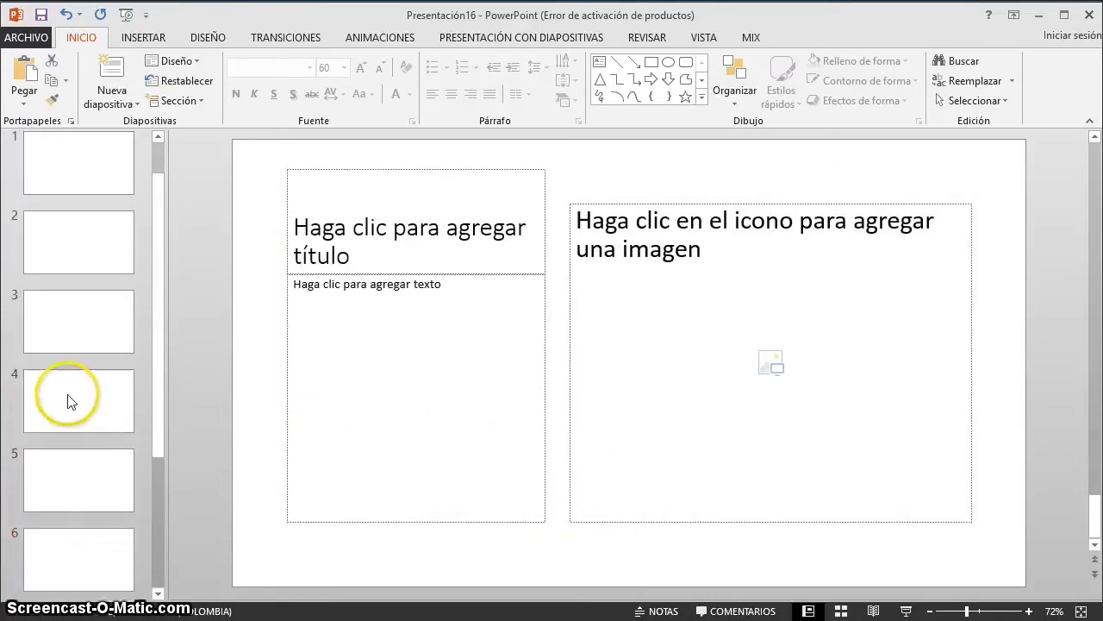
pyautogui.click(72, 178)
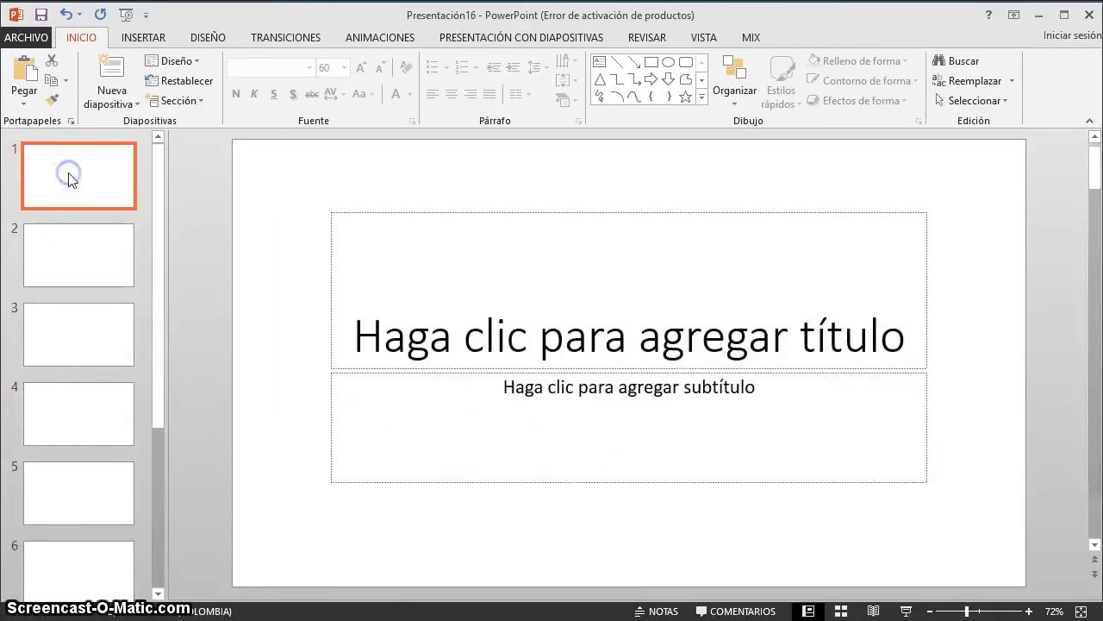
pyautogui.click(81, 263)
pyautogui.click(82, 358)
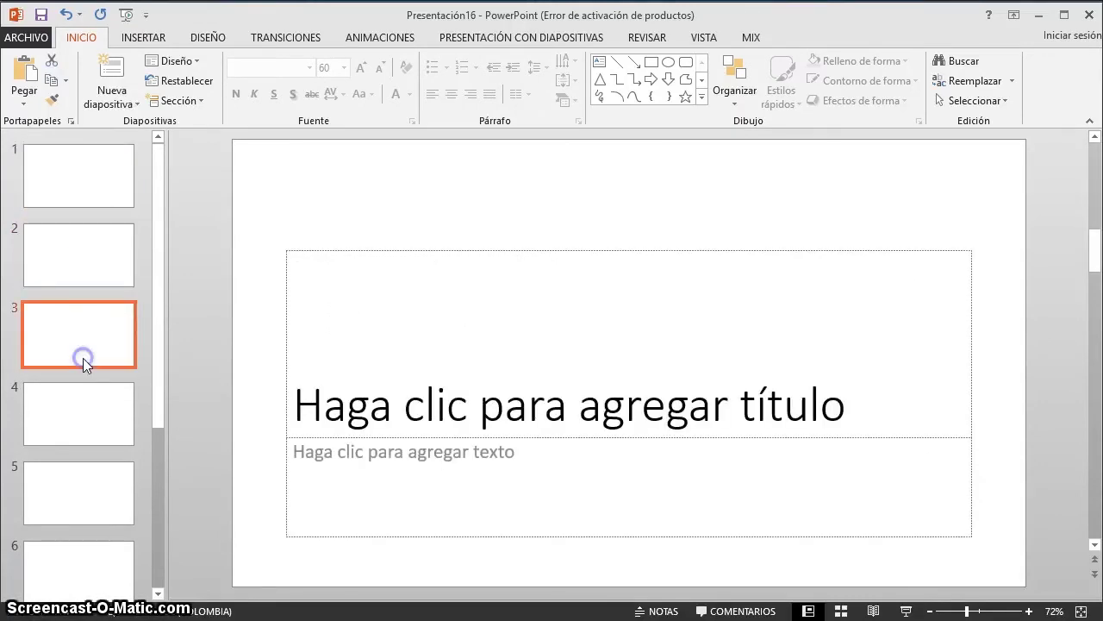
pyautogui.click(95, 417)
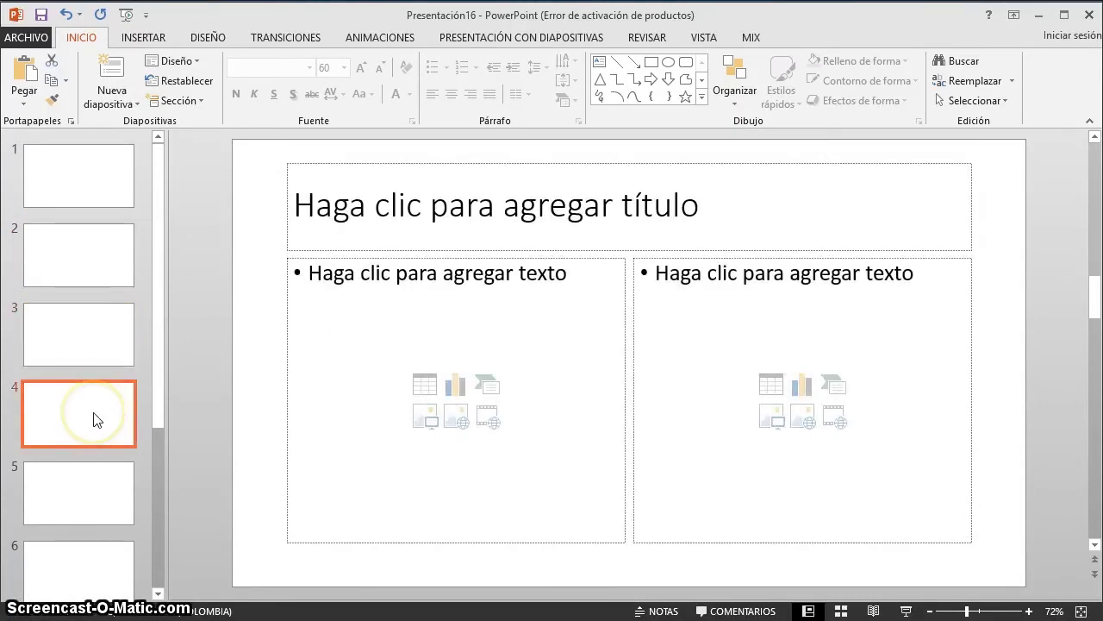
pyautogui.scroll(-1, 92, 435)
pyautogui.click(90, 441)
pyautogui.scroll(-1, 93, 431)
pyautogui.scroll(-2, 97, 414)
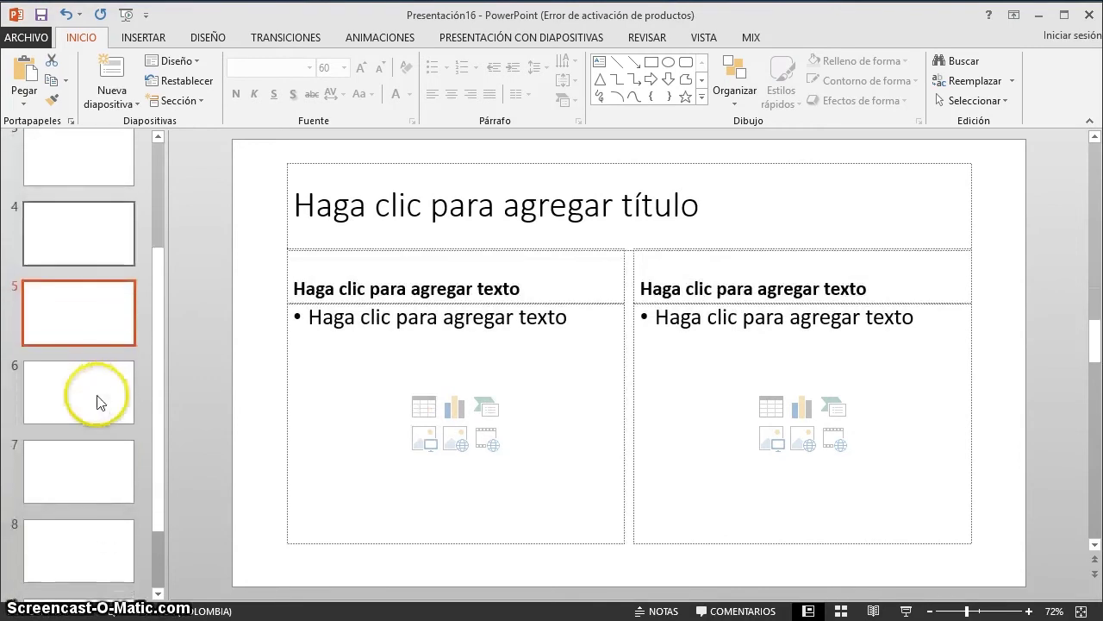
pyautogui.click(98, 402)
pyautogui.click(99, 485)
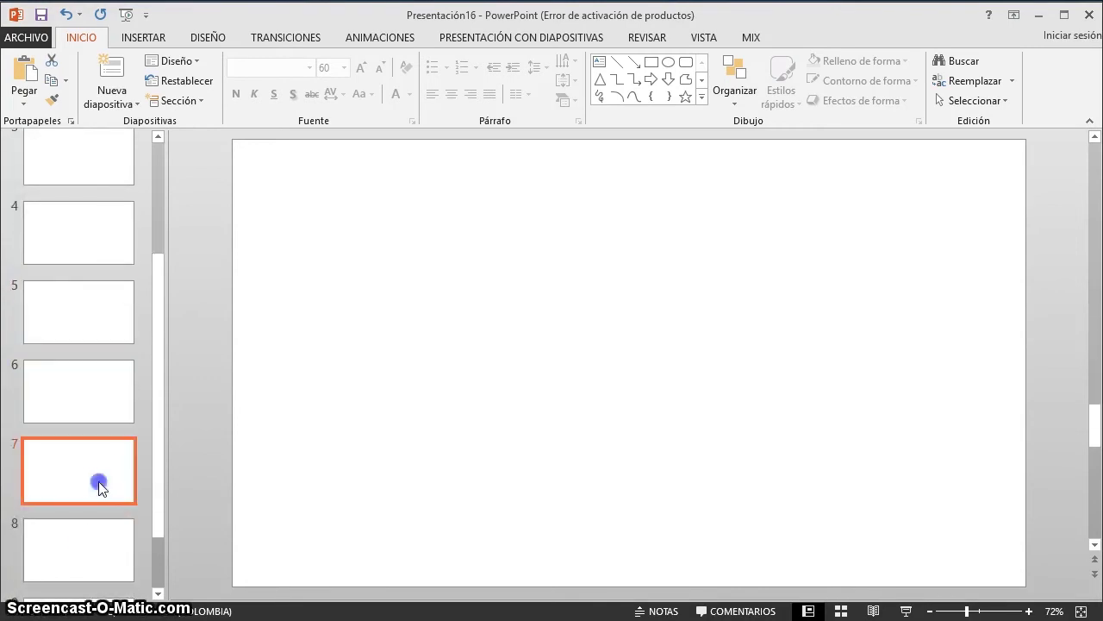
pyautogui.click(97, 521)
pyautogui.click(88, 550)
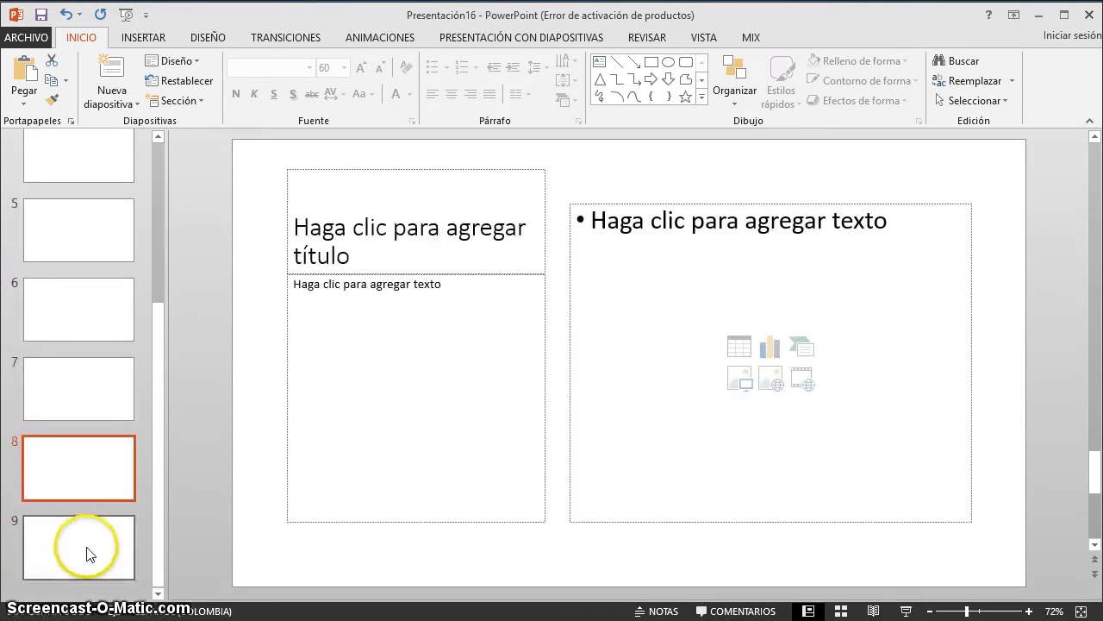
# Compare slides 8 and 9 and their available layouts without changing anything.
pyautogui.click(88, 489)
pyautogui.rightClick(253, 388)
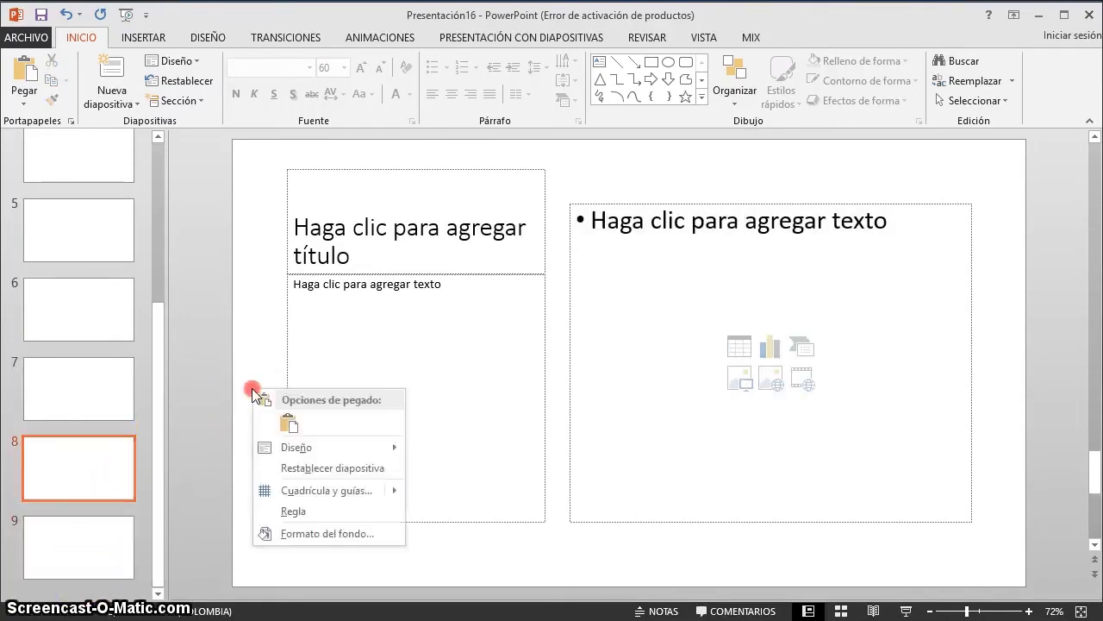
pyautogui.moveTo(379, 449)
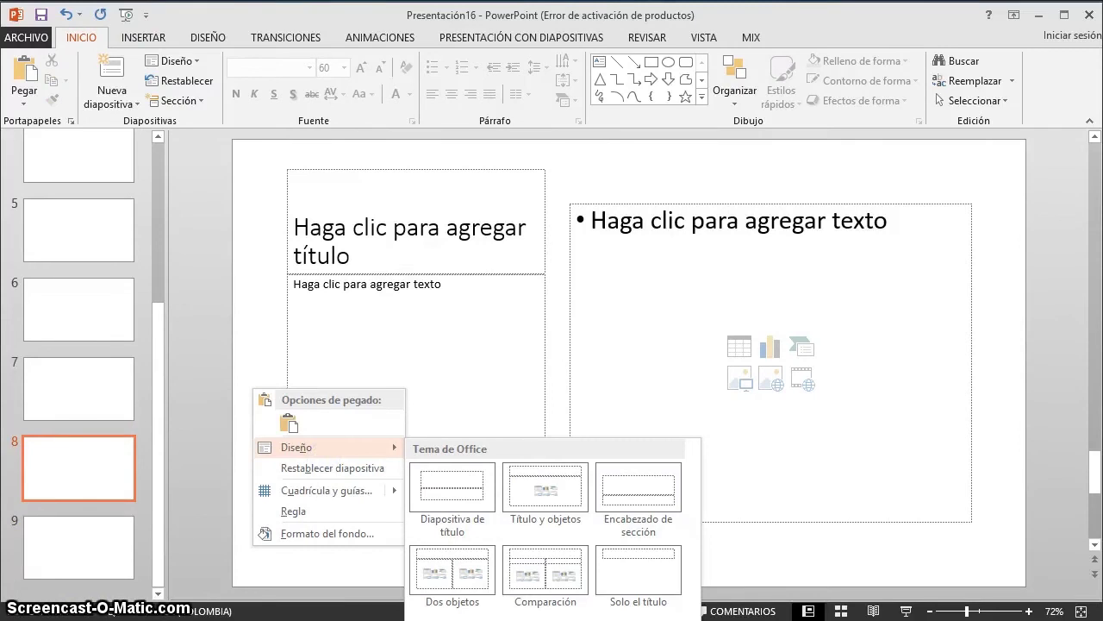
pyautogui.click(98, 558)
pyautogui.rightClick(269, 241)
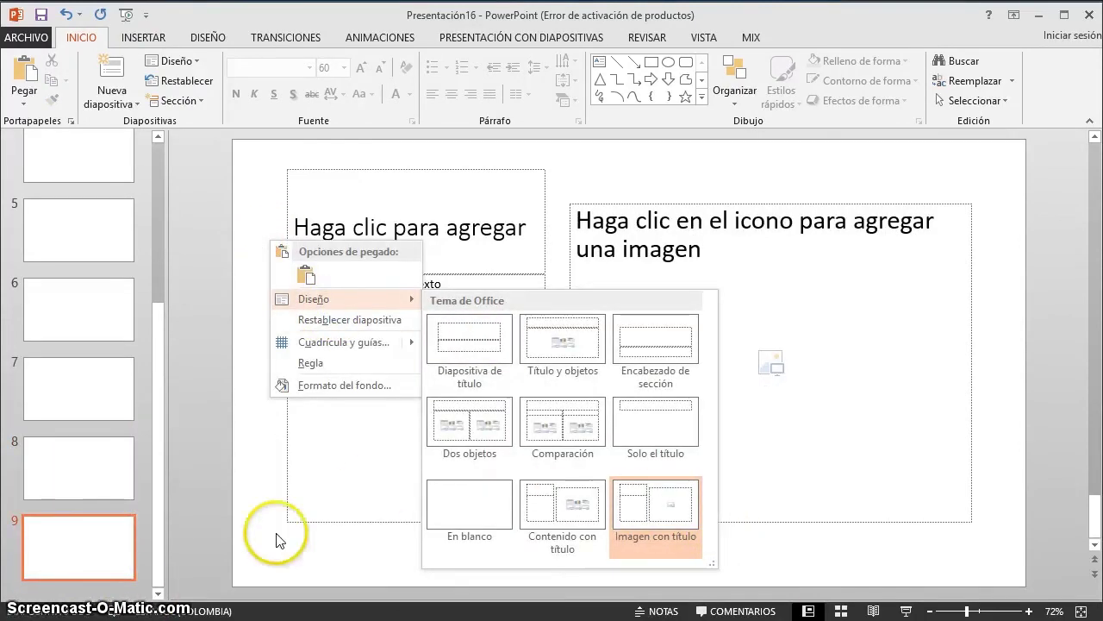
pyautogui.click(255, 494)
pyautogui.click(115, 488)
pyautogui.click(91, 524)
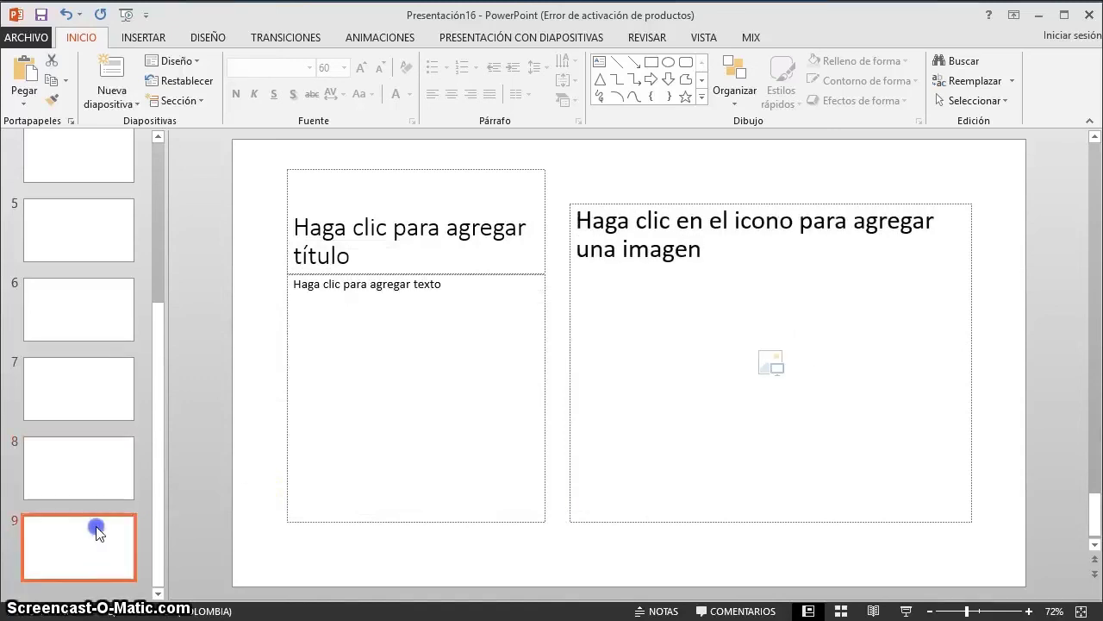
pyautogui.click(92, 453)
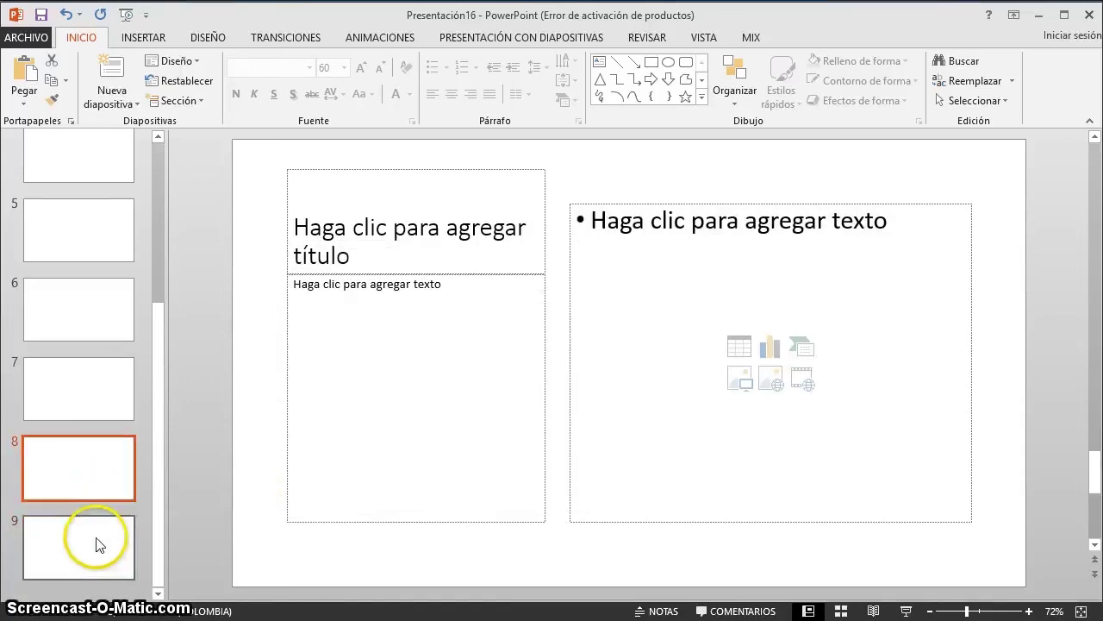
pyautogui.click(94, 534)
pyautogui.click(94, 492)
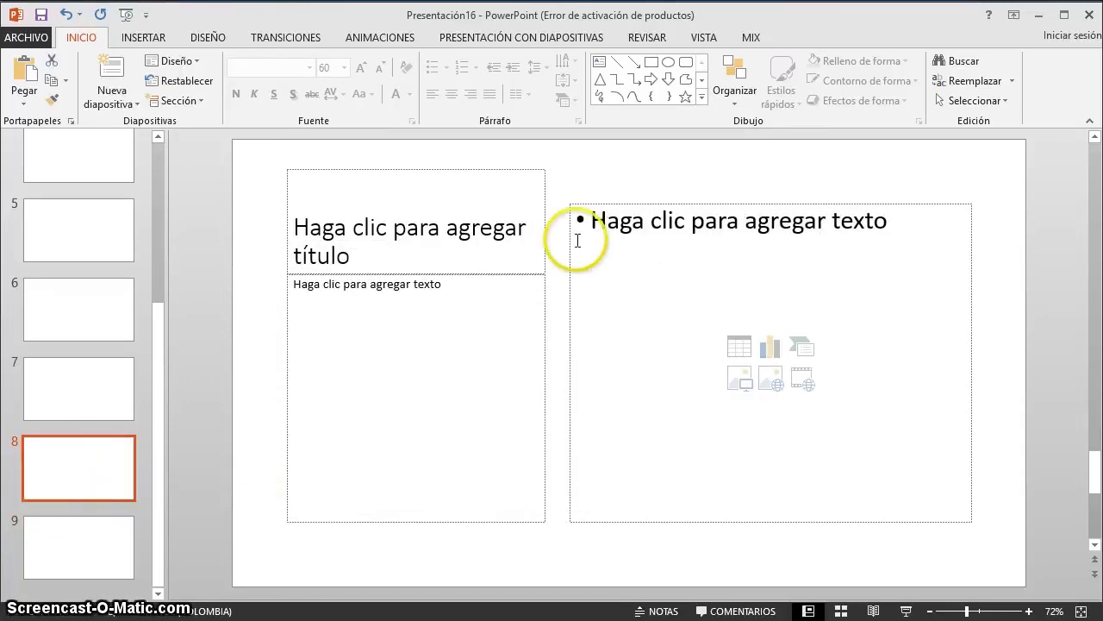
pyautogui.click(95, 526)
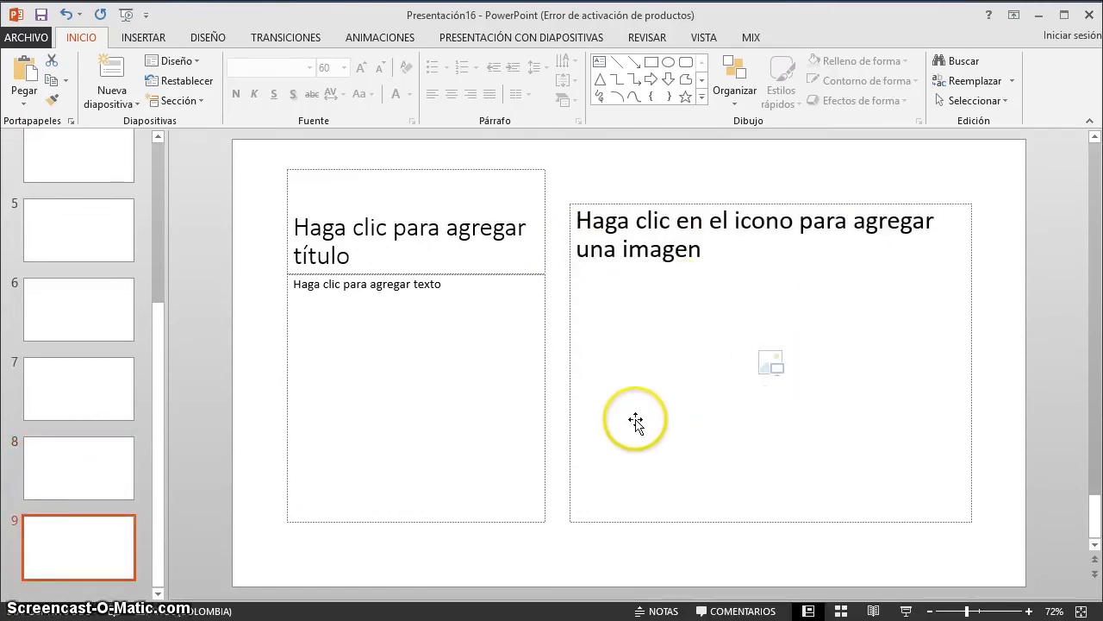
# Insert a new slide after slide 1 and give it the Encabezado de sección layout.
pyautogui.scroll(2, 93, 483)
pyautogui.scroll(2, 94, 483)
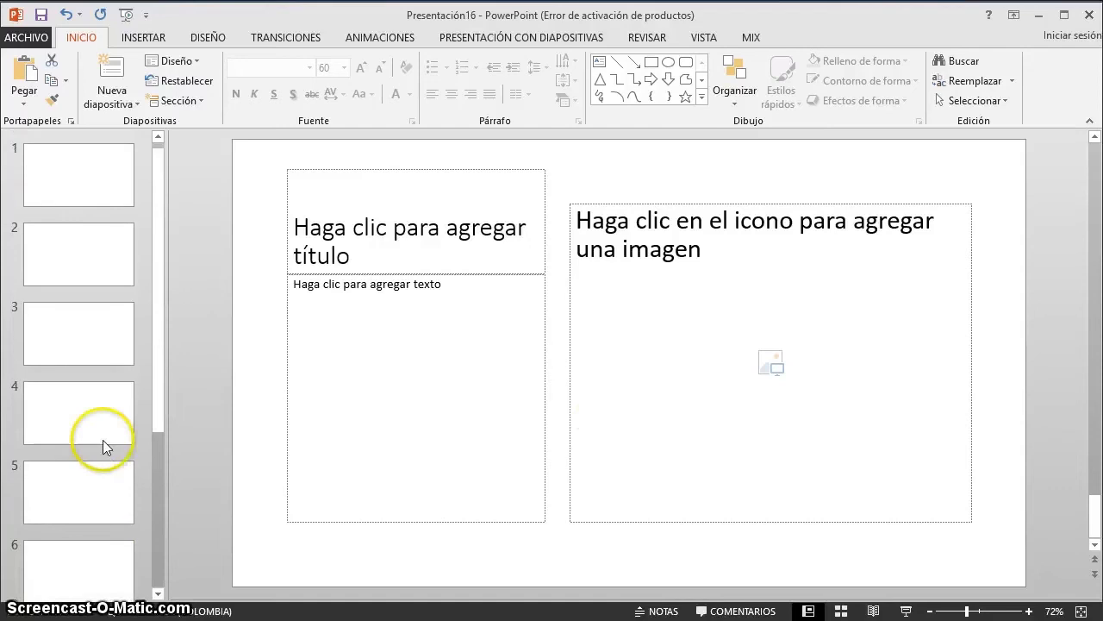
pyautogui.click(74, 175)
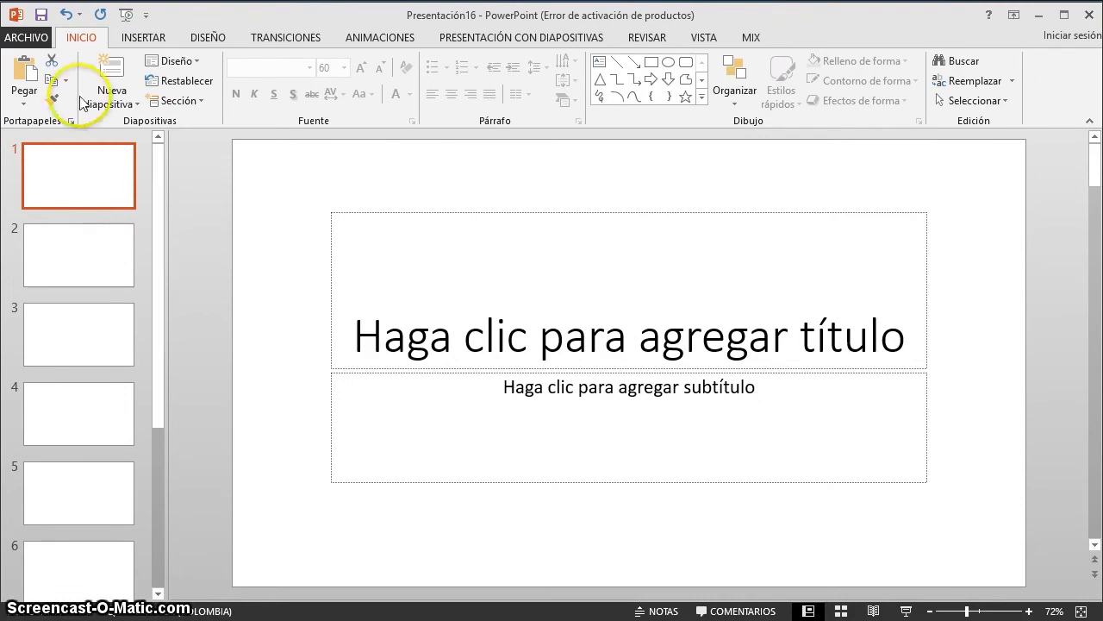
pyautogui.click(102, 69)
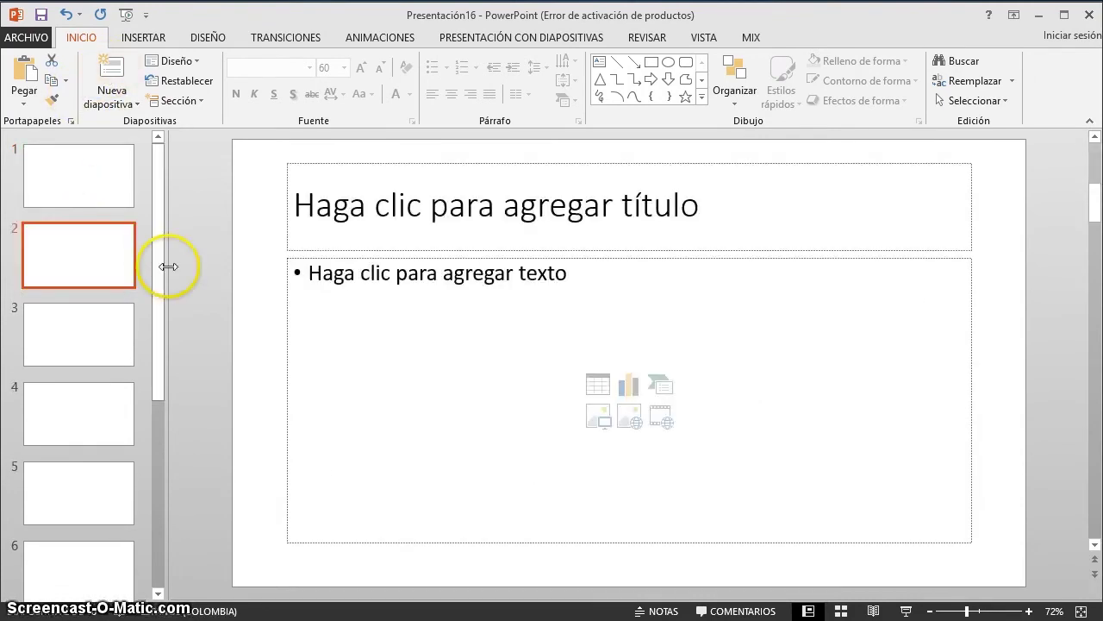
pyautogui.rightClick(247, 270)
pyautogui.moveTo(384, 328)
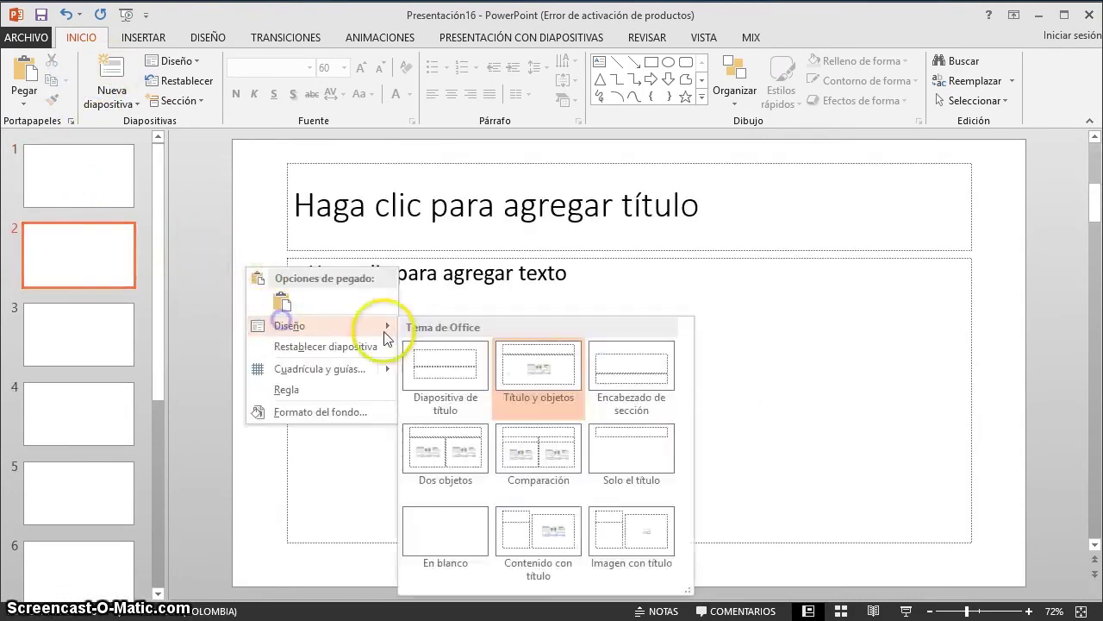
pyautogui.click(616, 369)
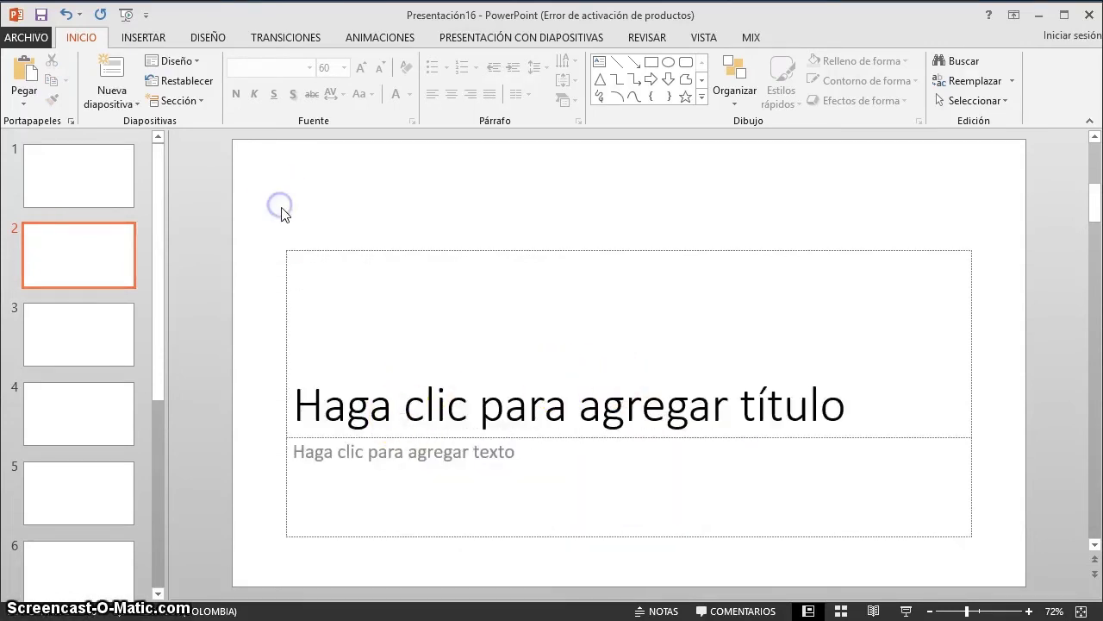
pyautogui.click(712, 40)
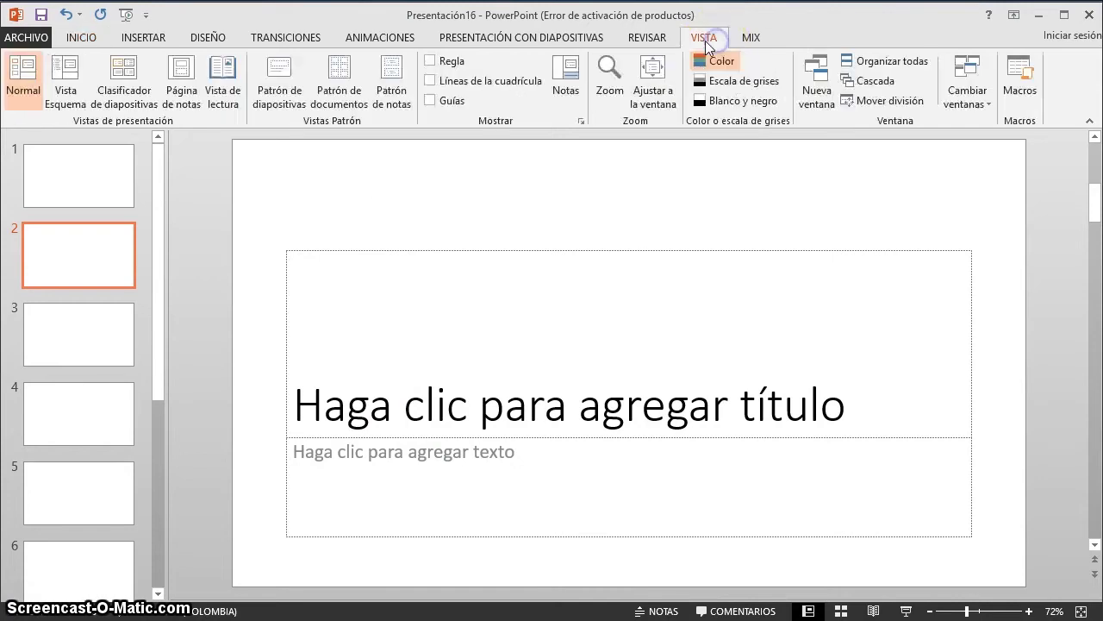
# Open Slide Master view and scroll down to the vertical title and text layout.
pyautogui.click(293, 101)
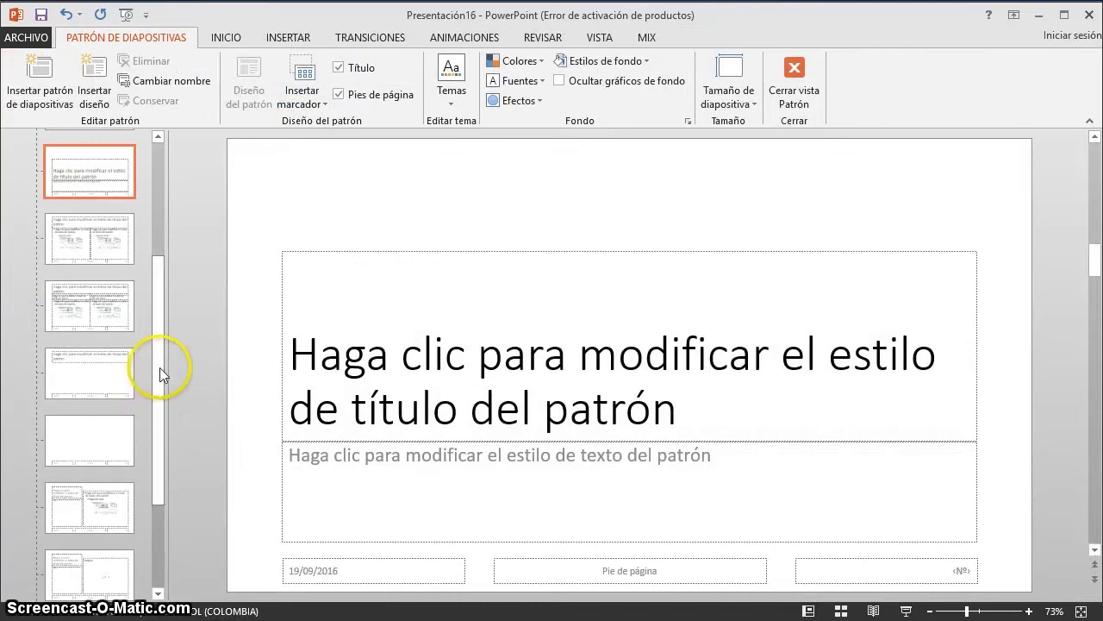
pyautogui.moveTo(160, 367); pyautogui.dragTo(165, 275)
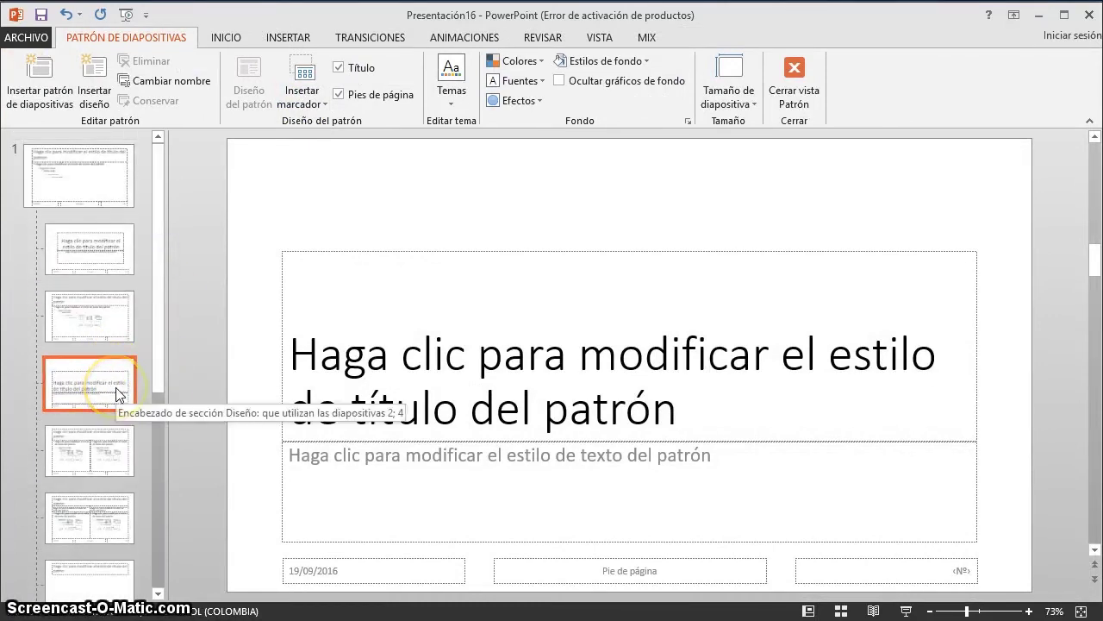
pyautogui.scroll(-5, 103, 401)
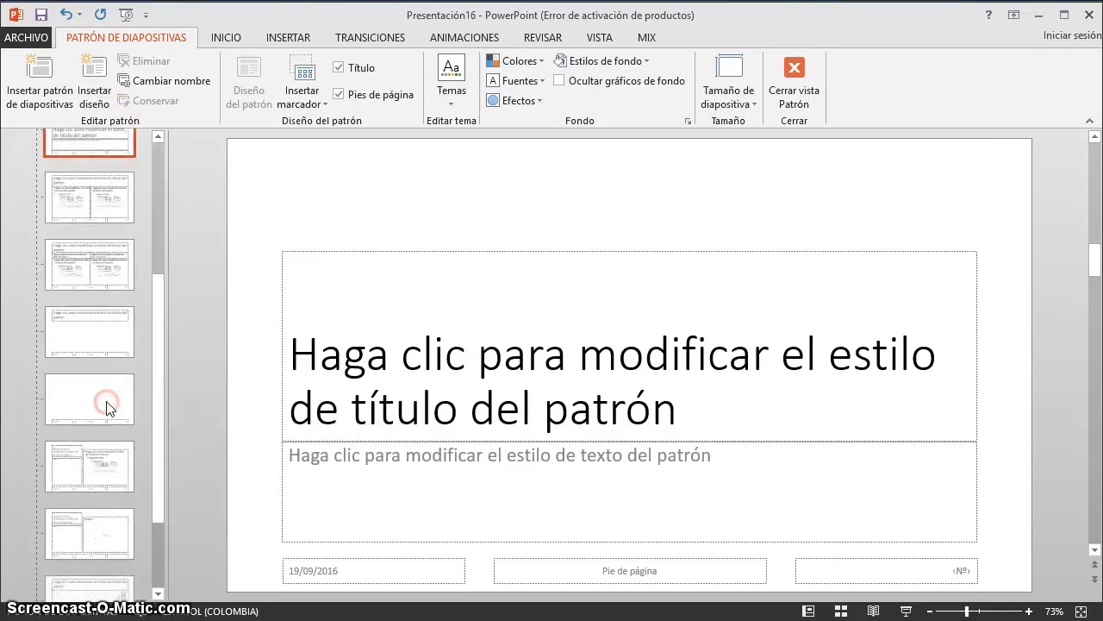
pyautogui.scroll(3, 106, 401)
pyautogui.scroll(2, 106, 401)
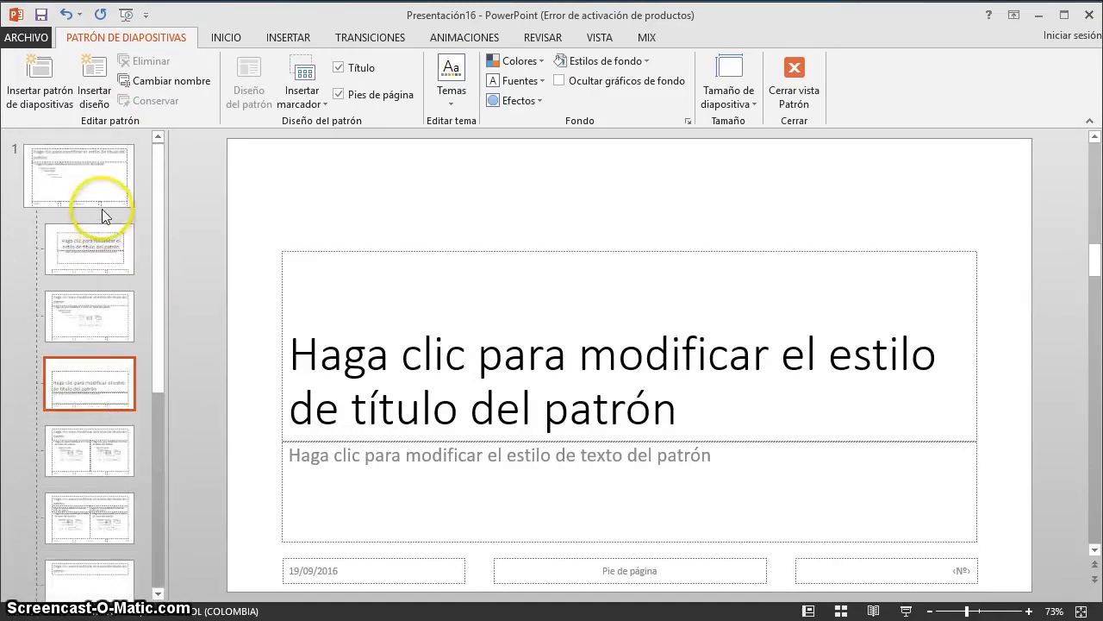
pyautogui.scroll(-5, 112, 345)
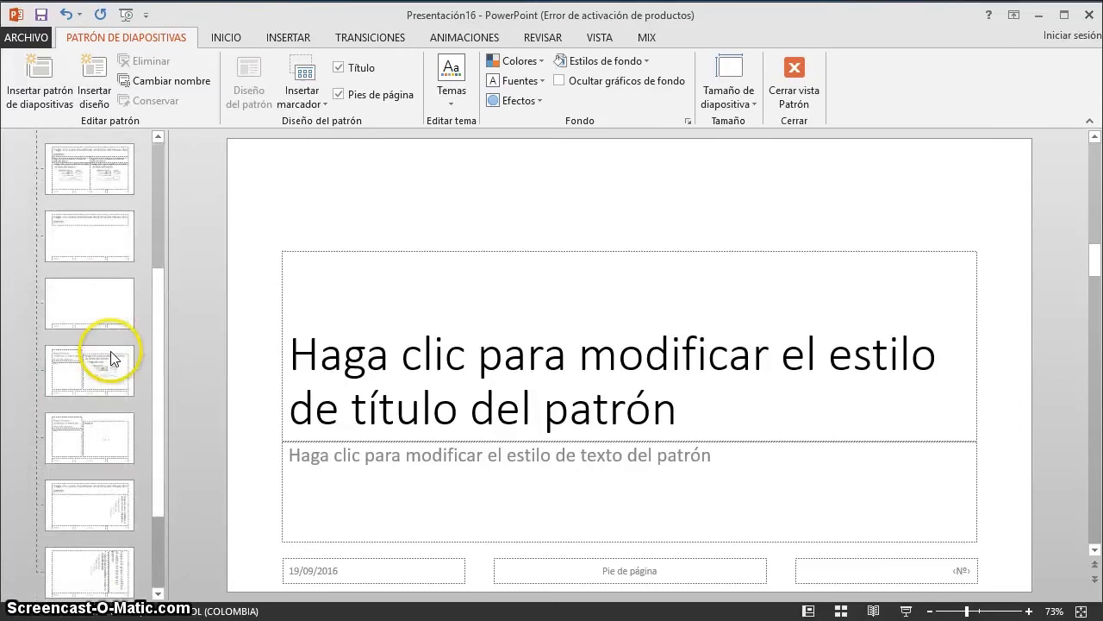
pyautogui.click(120, 562)
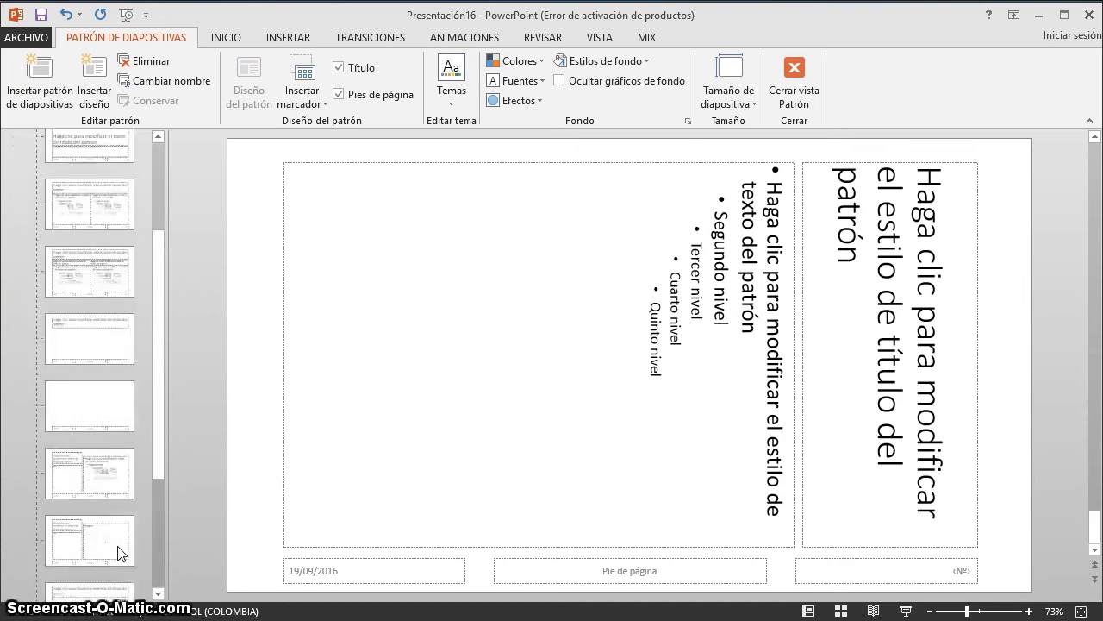
# Delete the vertical-text layouts and the picture-with-caption layout from the slide master.
pyautogui.click(120, 540)
pyautogui.press('Delete')
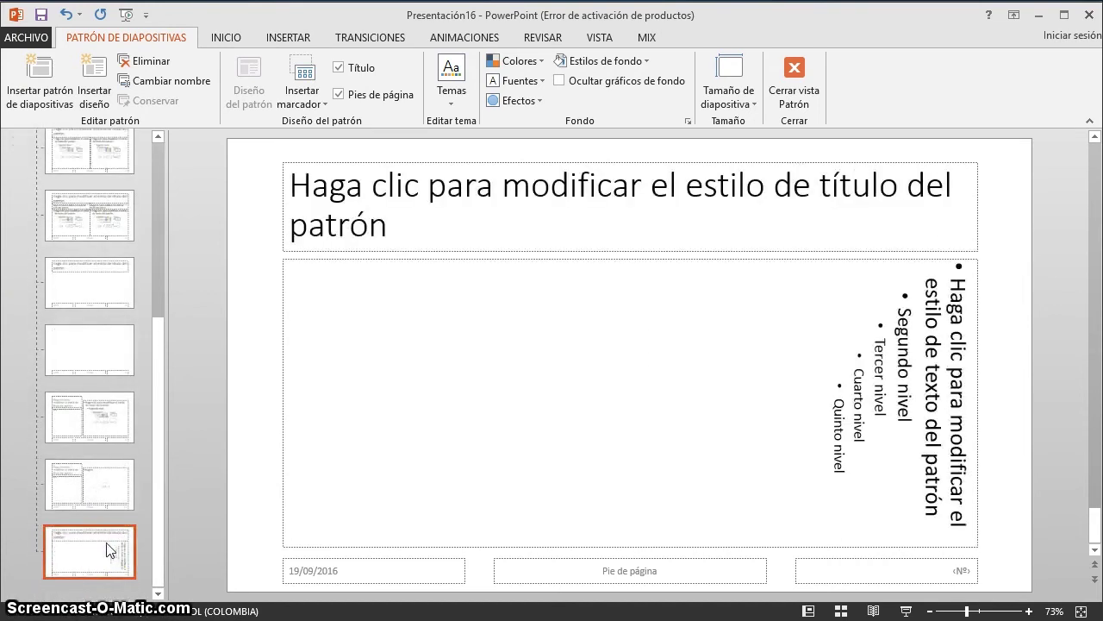
pyautogui.press('Delete')
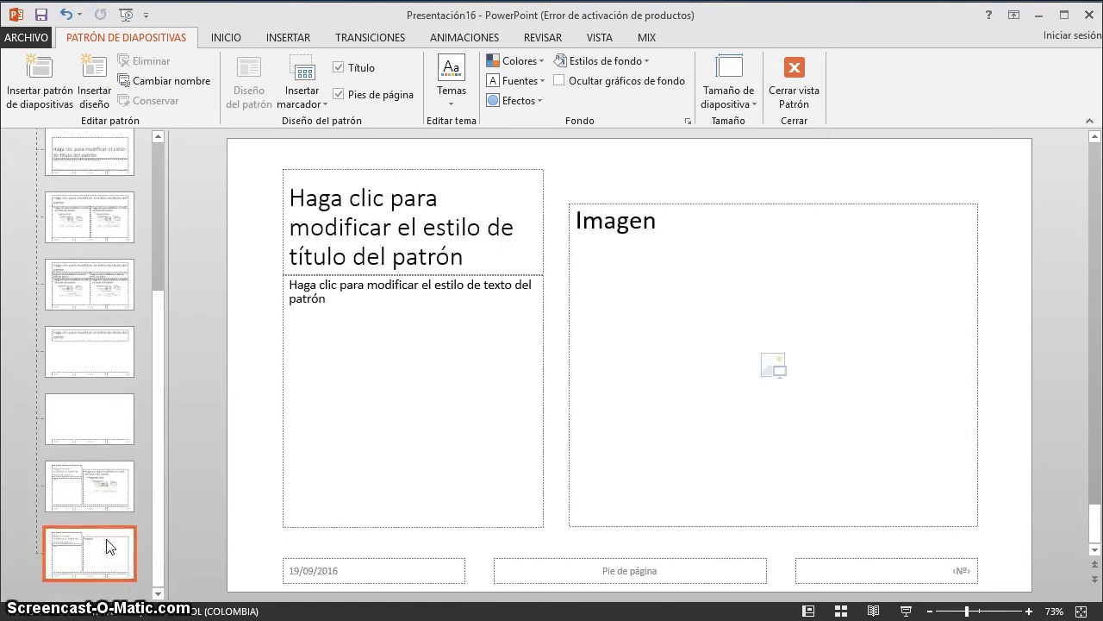
pyautogui.press('Delete')
# Review the Blank, Title Only, Two Content, Section Header, Title and Content and Title Slide layouts.
pyautogui.click(87, 401)
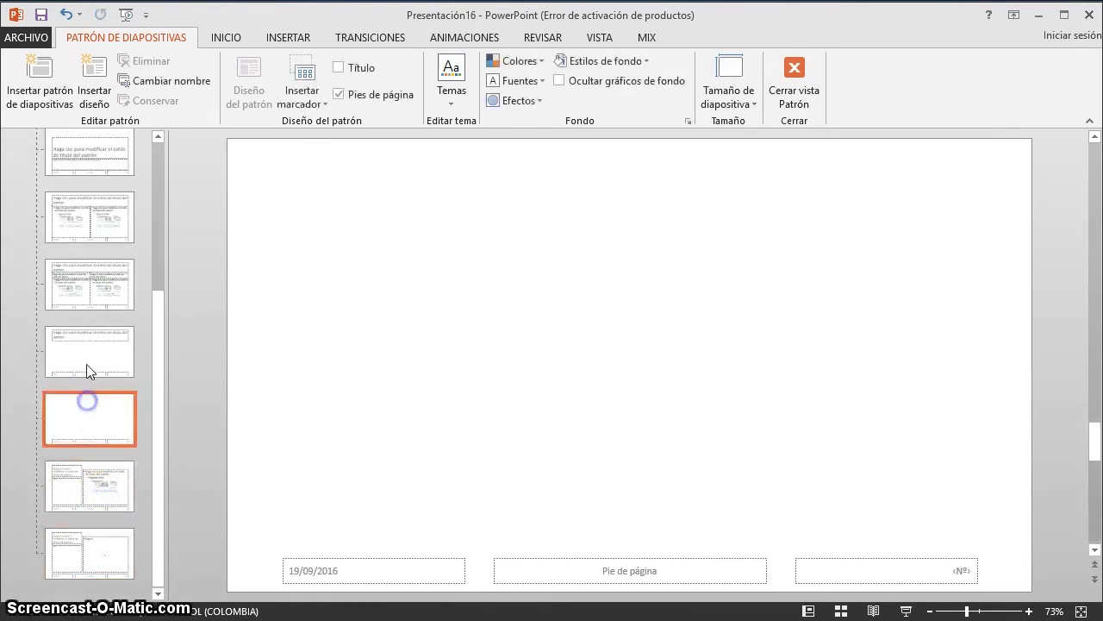
pyautogui.click(89, 352)
pyautogui.click(102, 230)
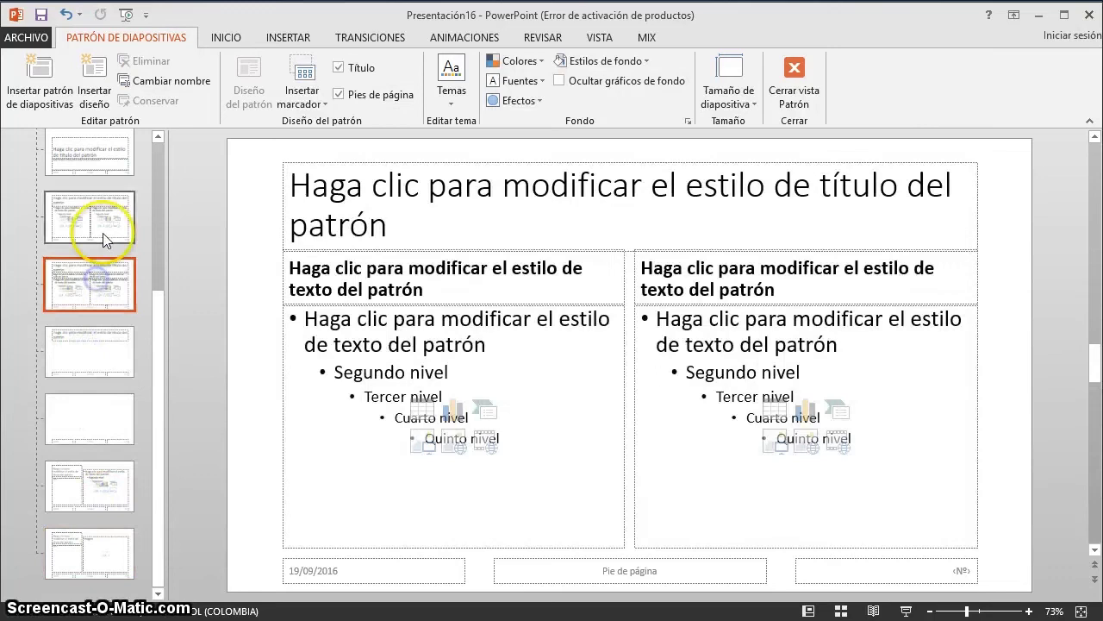
pyautogui.scroll(2, 97, 302)
pyautogui.click(94, 280)
pyautogui.scroll(2, 86, 337)
pyautogui.click(90, 321)
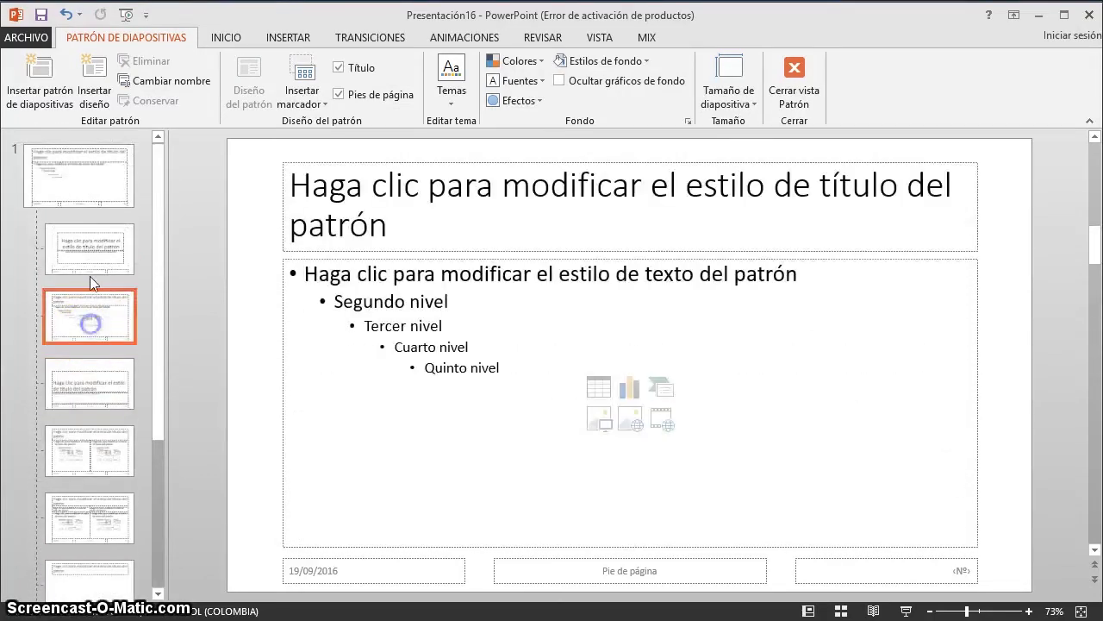
pyautogui.click(90, 274)
# Review the Title and Content, Two Content, Title Only, Content with Caption and Picture with Caption layouts.
pyautogui.scroll(-3, 93, 259)
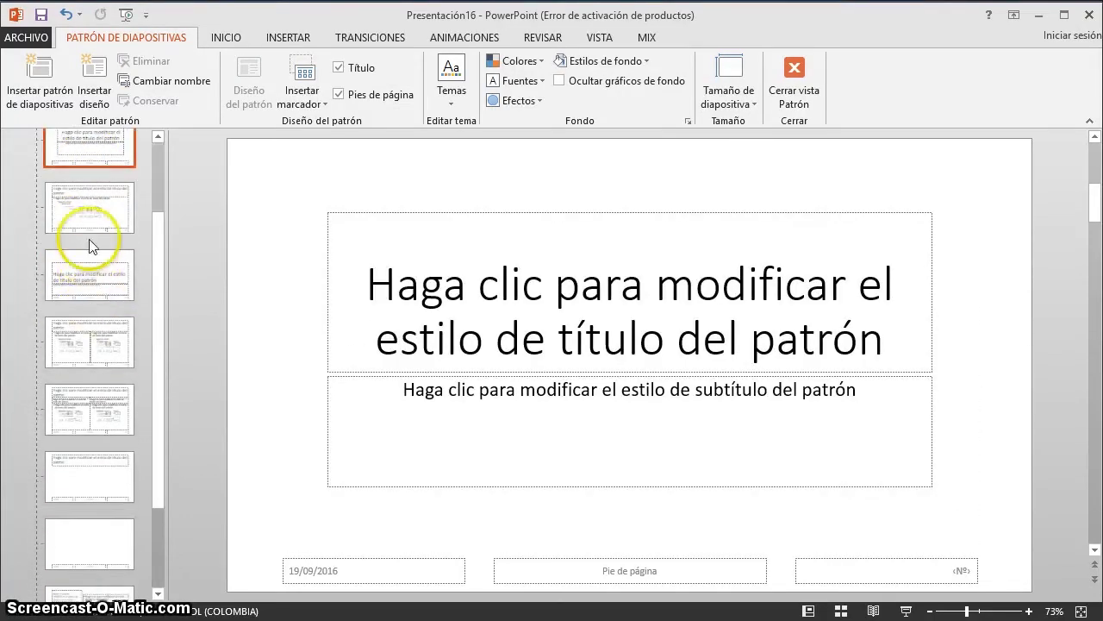
pyautogui.click(91, 226)
pyautogui.click(89, 350)
pyautogui.click(92, 493)
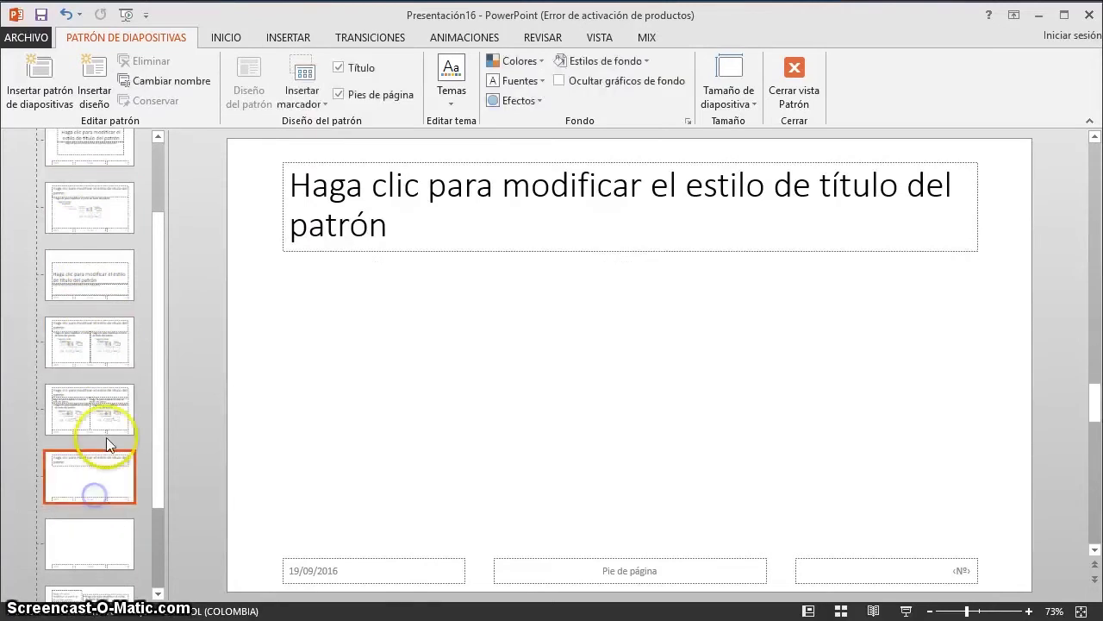
pyautogui.scroll(-2, 96, 483)
pyautogui.click(94, 493)
pyautogui.click(95, 560)
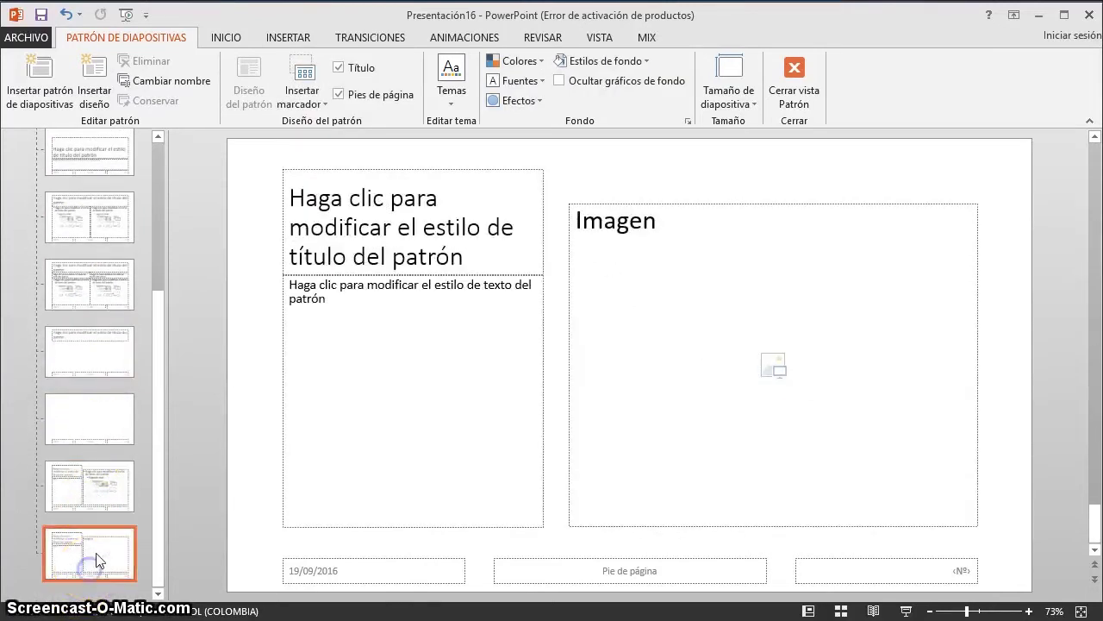
pyautogui.scroll(5, 96, 559)
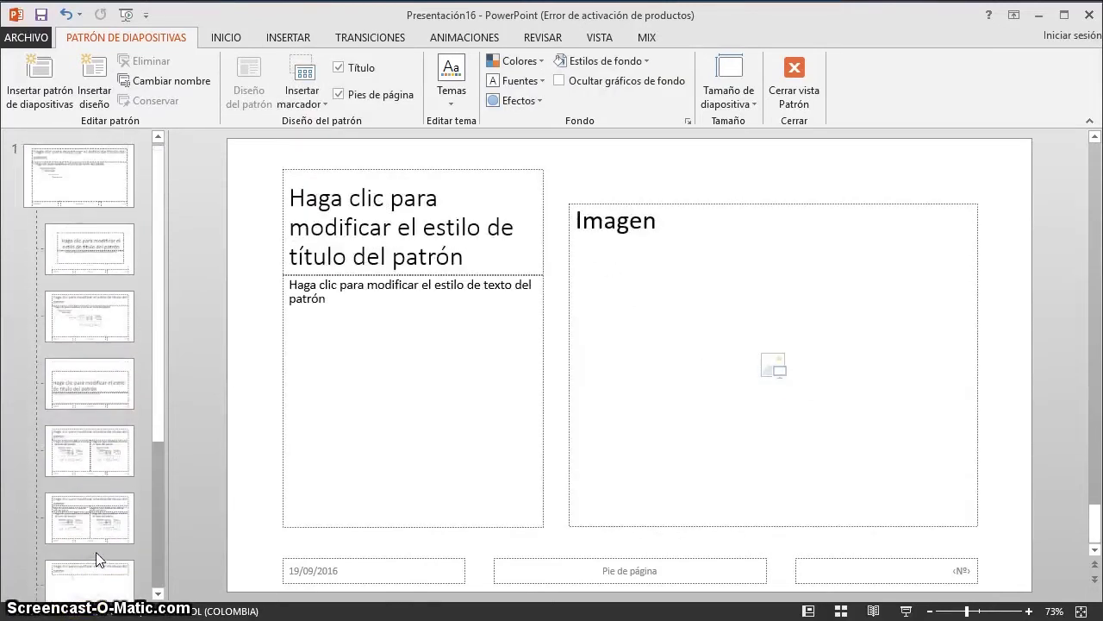
# Inspect the master slide, Title Slide, Title and Content and Section Header layouts, then close master view.
pyautogui.click(110, 166)
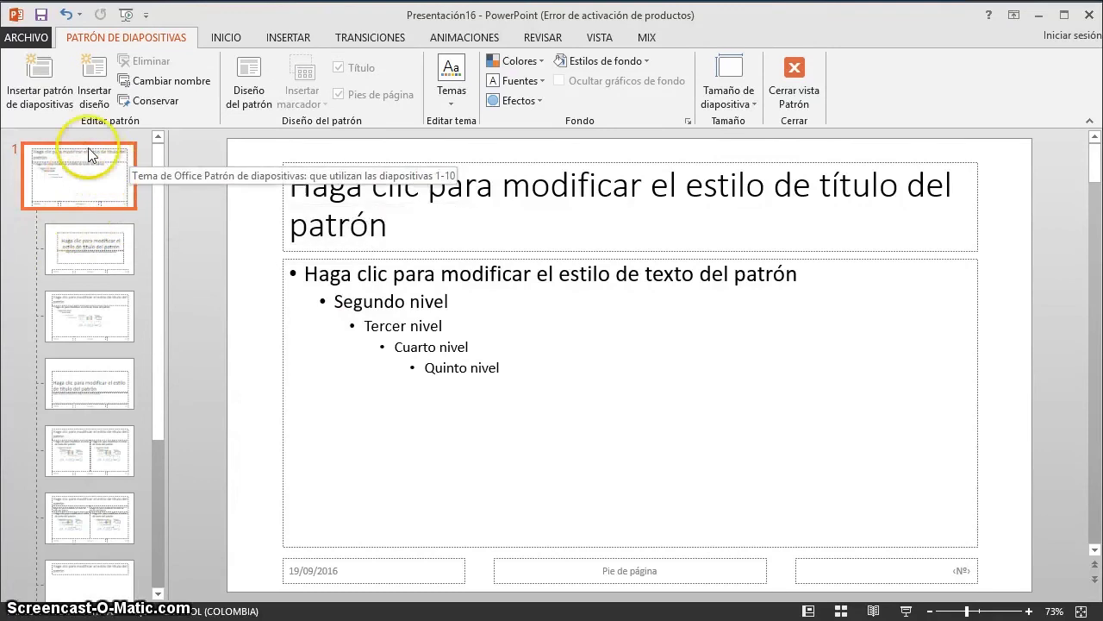
pyautogui.click(86, 246)
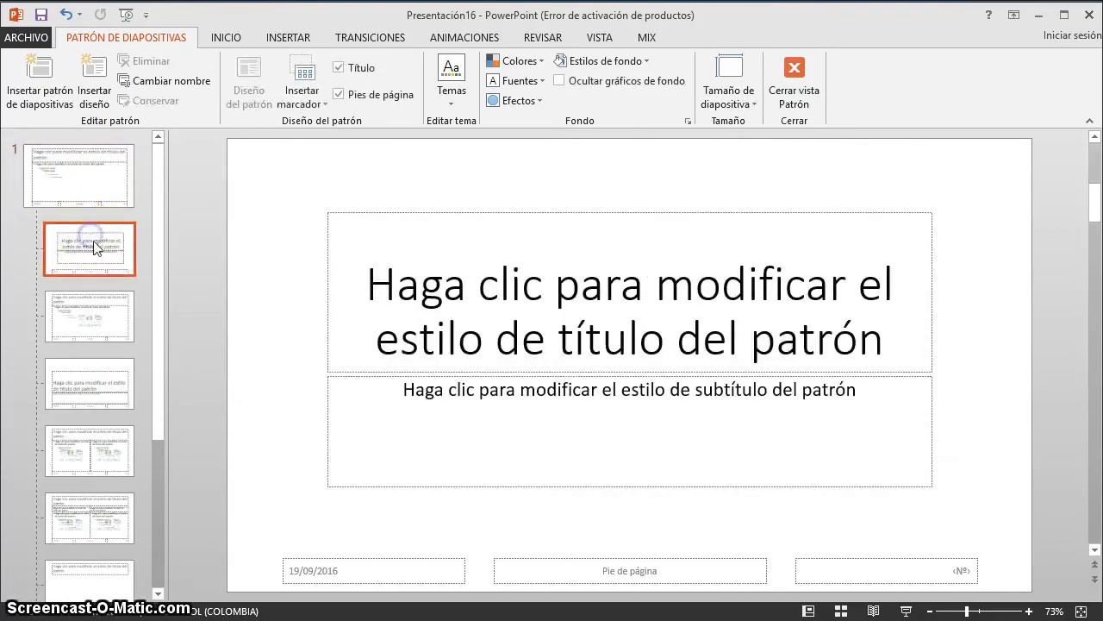
pyautogui.click(86, 310)
pyautogui.click(104, 267)
pyautogui.click(104, 328)
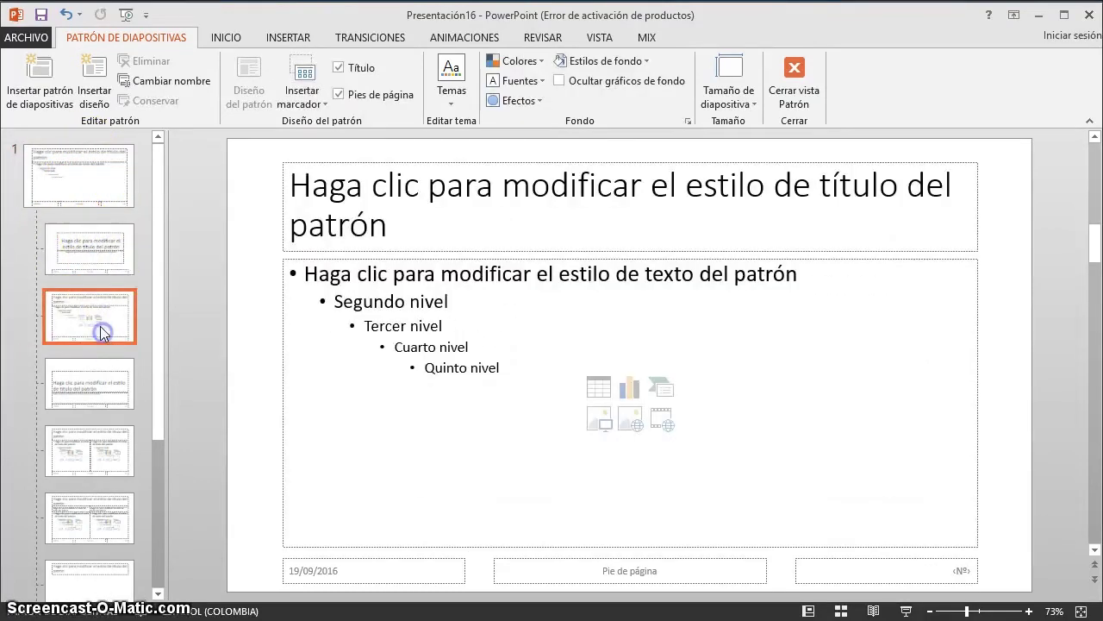
pyautogui.click(113, 230)
pyautogui.click(116, 330)
pyautogui.click(106, 401)
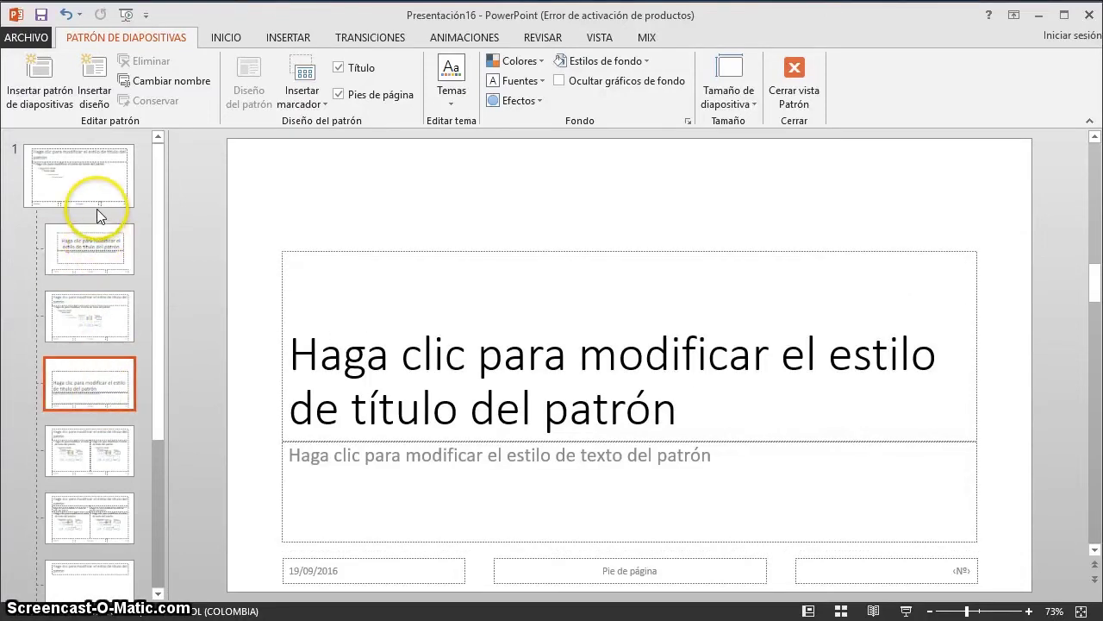
pyautogui.click(784, 86)
# Select slide 6, open Slide Master view from VISTA, then close it again.
pyautogui.scroll(-2, 131, 305)
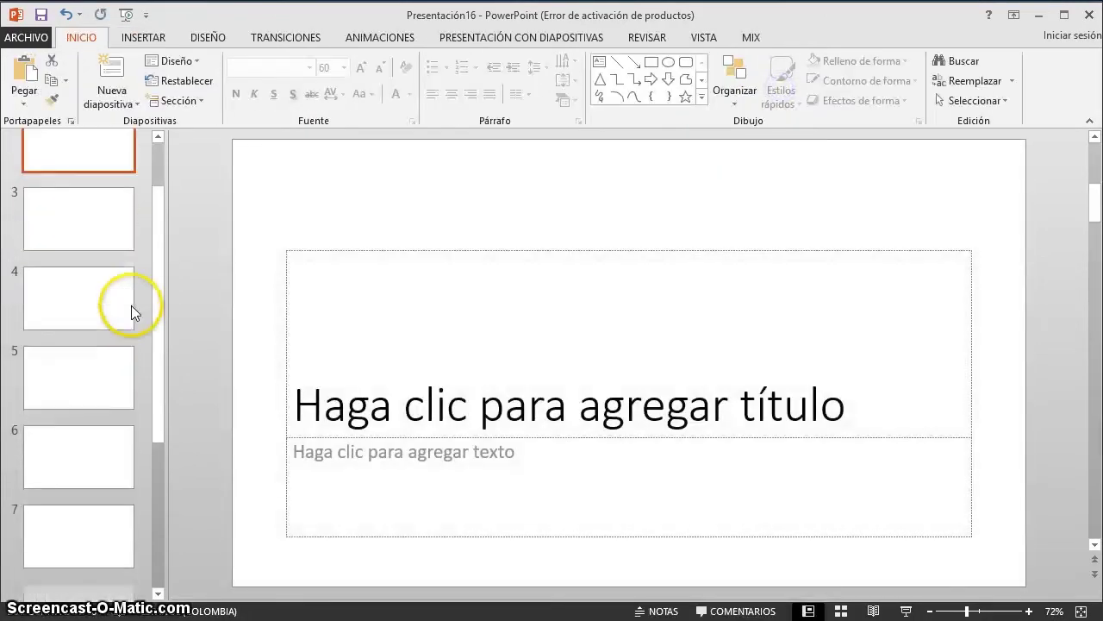
pyautogui.scroll(-2, 125, 314)
pyautogui.click(118, 322)
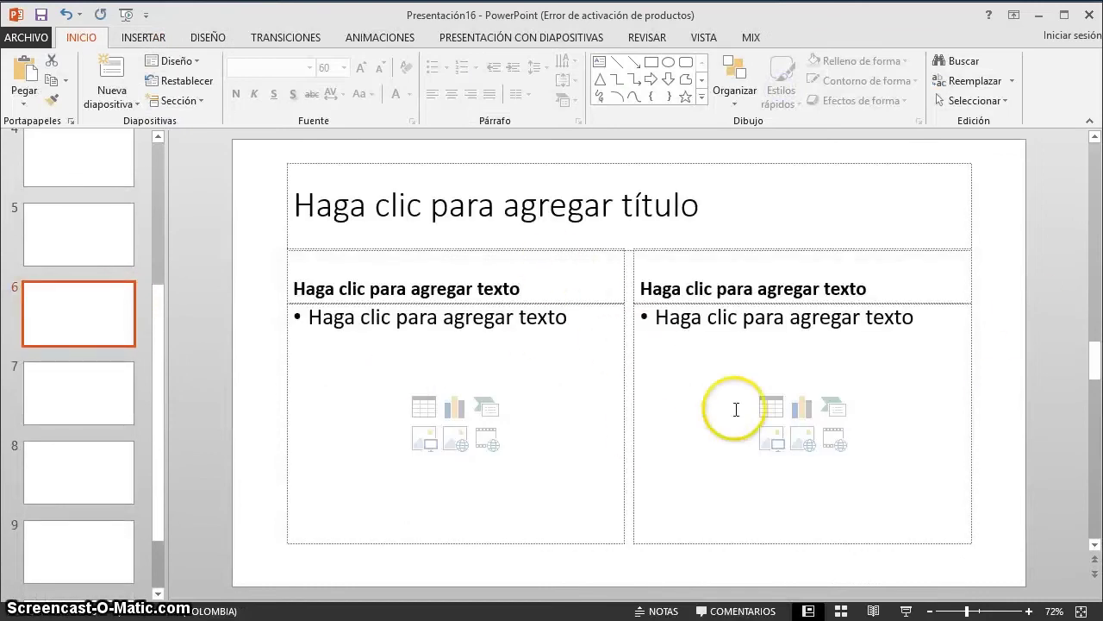
pyautogui.click(704, 37)
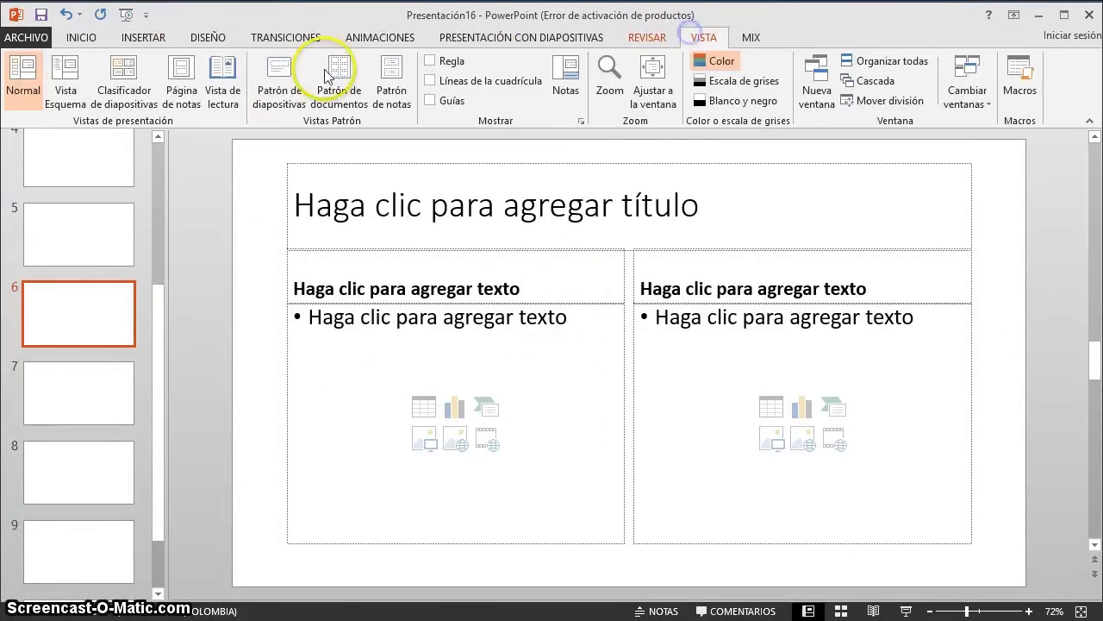
pyautogui.click(278, 86)
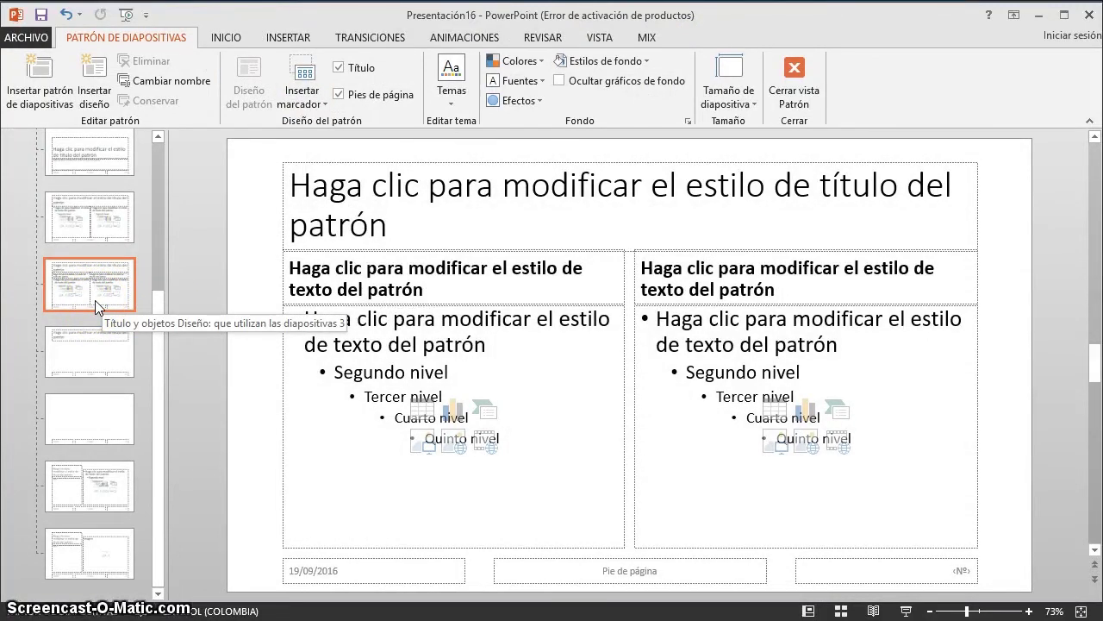
pyautogui.scroll(3, 95, 300)
pyautogui.click(815, 78)
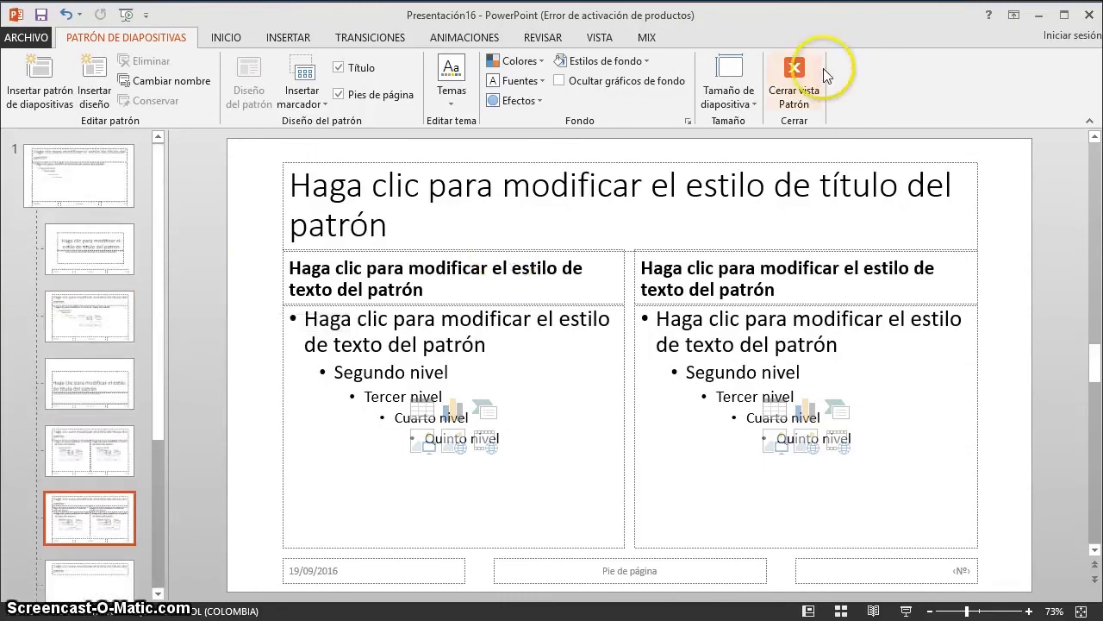
# Select slide 2 and reopen Slide Master view from the VISTA tab.
pyautogui.scroll(5, 91, 242)
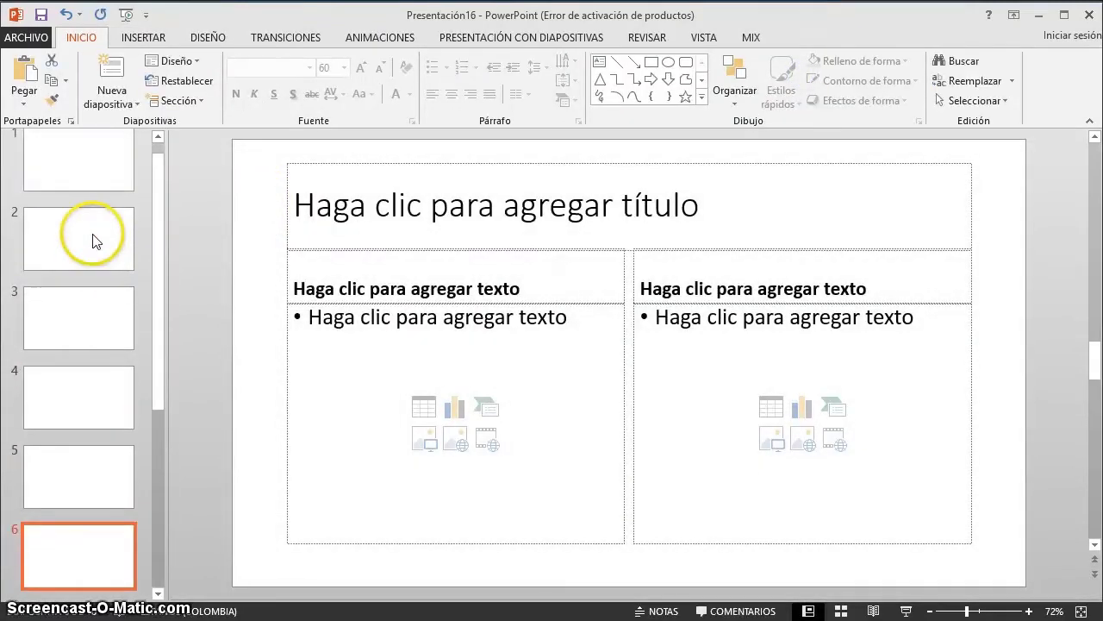
pyautogui.click(90, 238)
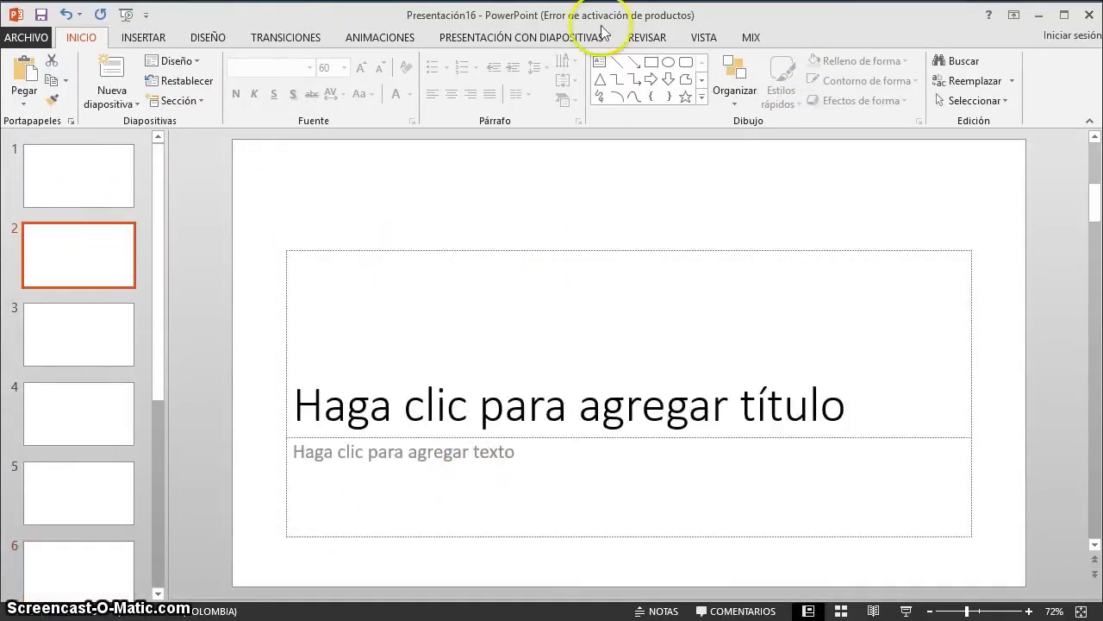
pyautogui.click(700, 36)
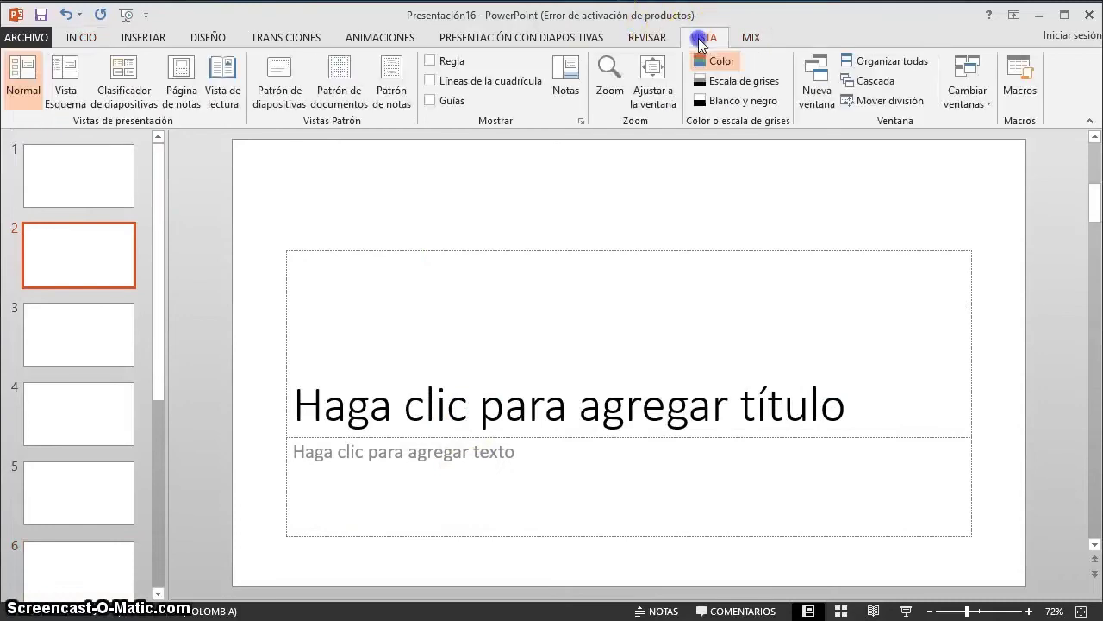
pyautogui.click(263, 96)
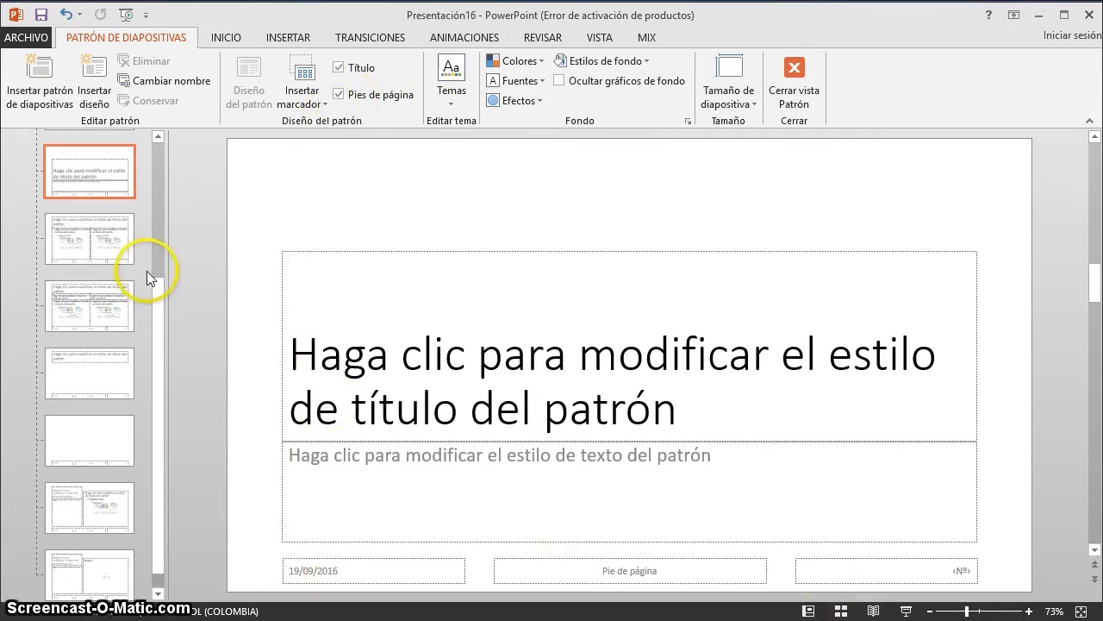
# Review the master and its layouts: Two Content, Comparison, Title Only, Section Header and Title Slide.
pyautogui.click(125, 238)
pyautogui.click(114, 324)
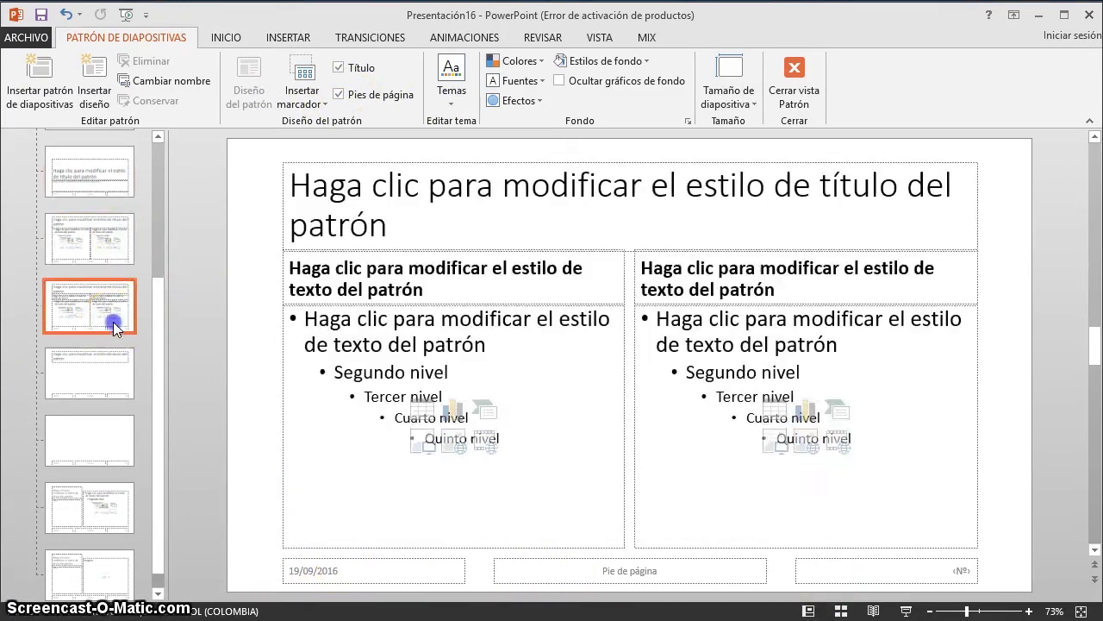
pyautogui.click(102, 384)
pyautogui.click(107, 190)
pyautogui.scroll(1, 109, 361)
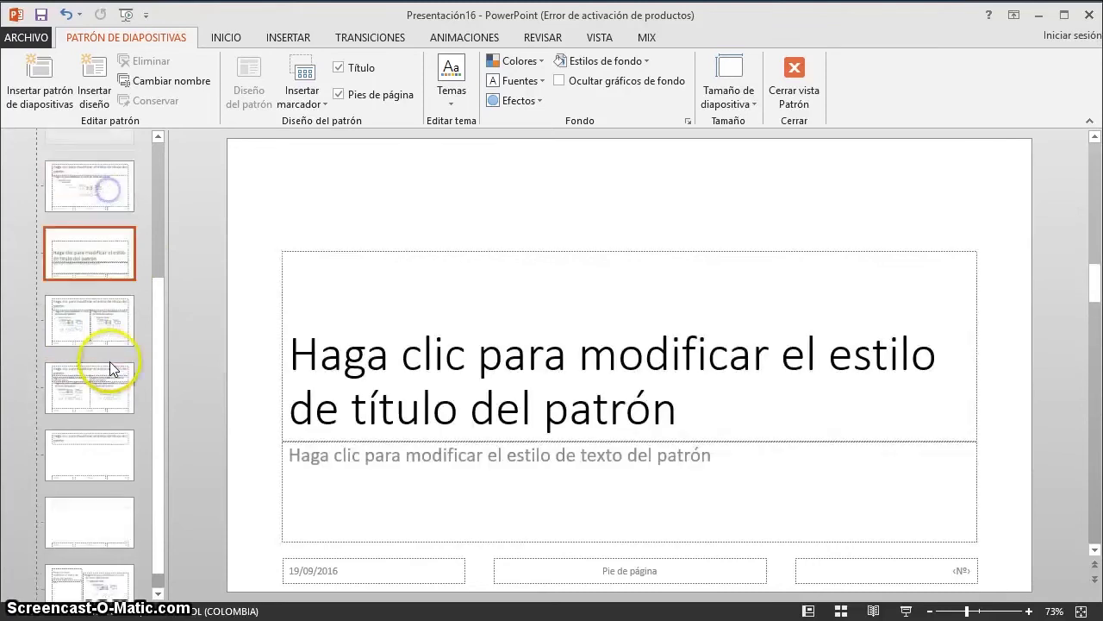
pyautogui.scroll(2, 110, 361)
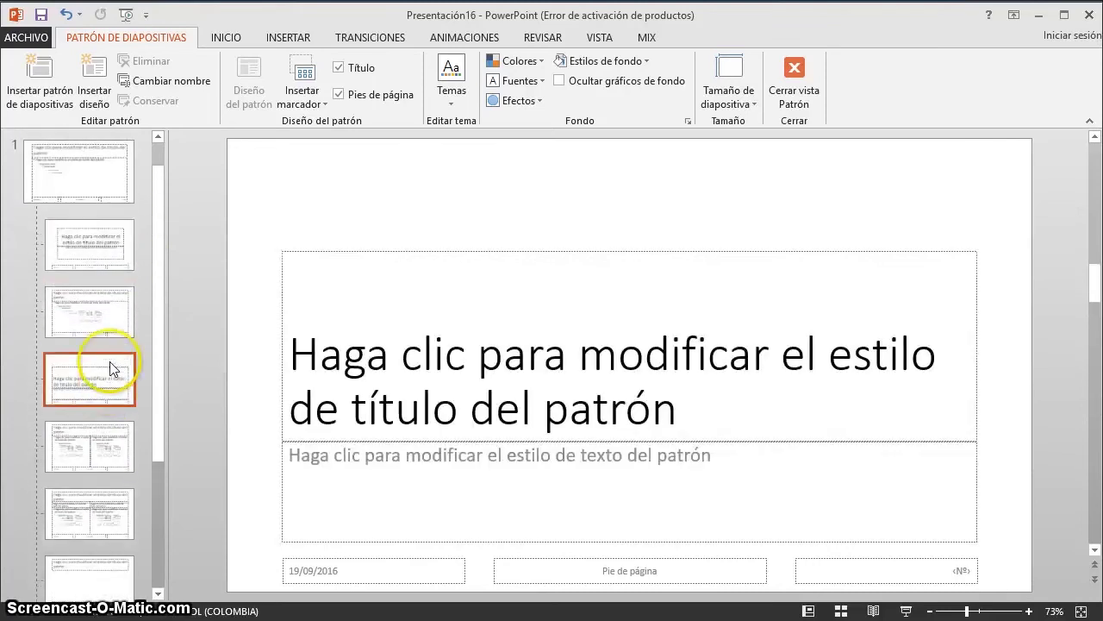
pyautogui.click(111, 274)
pyautogui.click(95, 188)
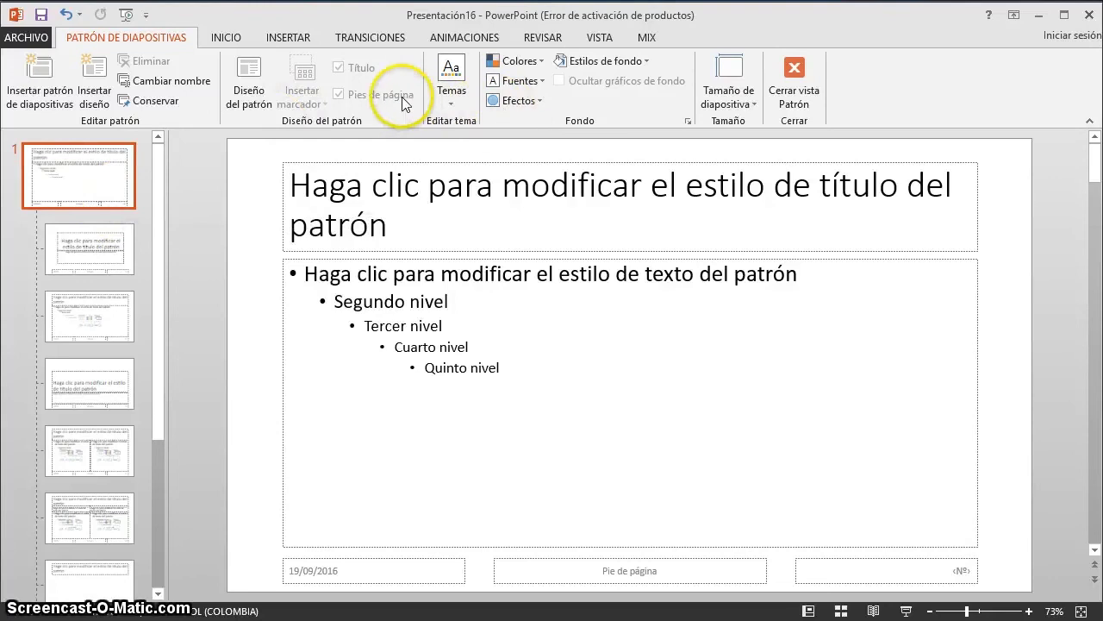
pyautogui.click(92, 255)
pyautogui.click(259, 388)
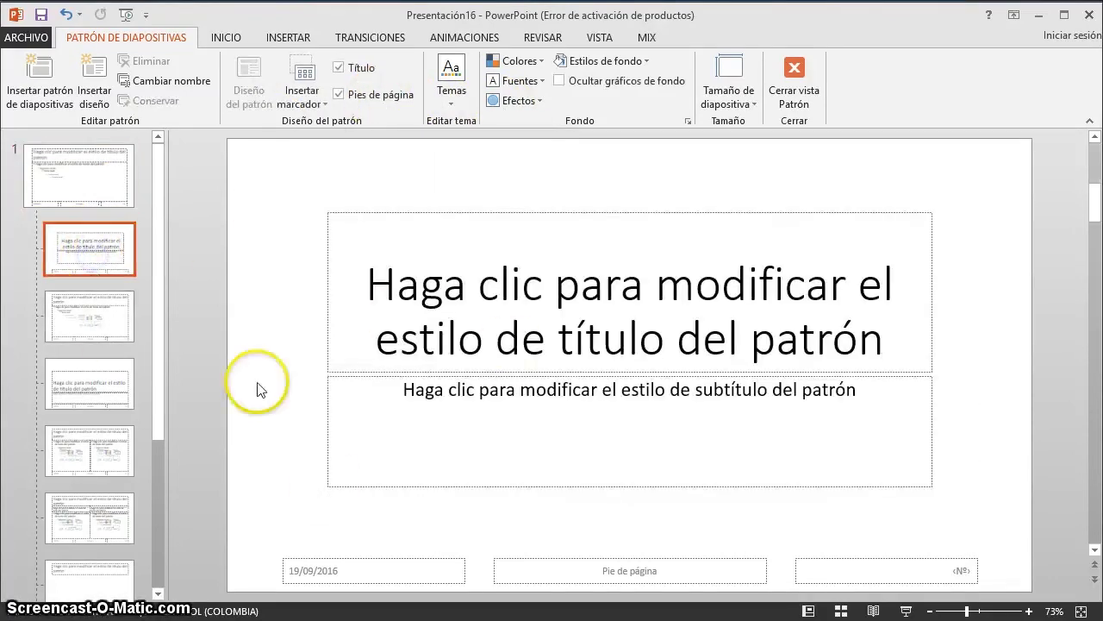
# Remove the footer placeholders from the Title Slide, Title and Content, Section Header, Two Content and Picture with Caption layouts.
pyautogui.click(385, 104)
pyautogui.click(145, 312)
pyautogui.click(374, 102)
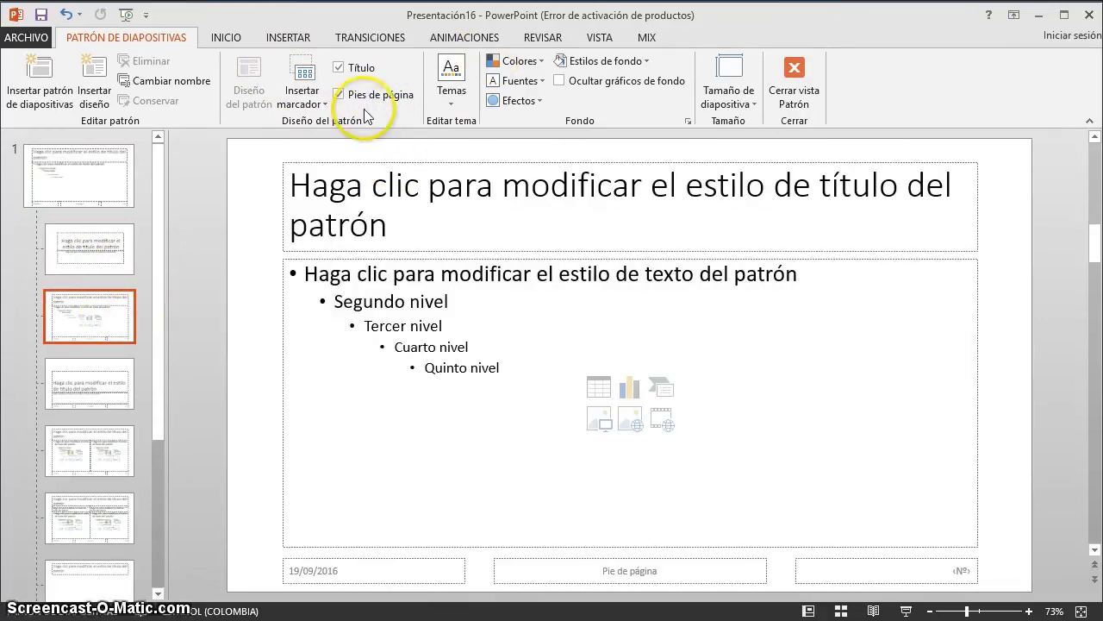
pyautogui.click(120, 377)
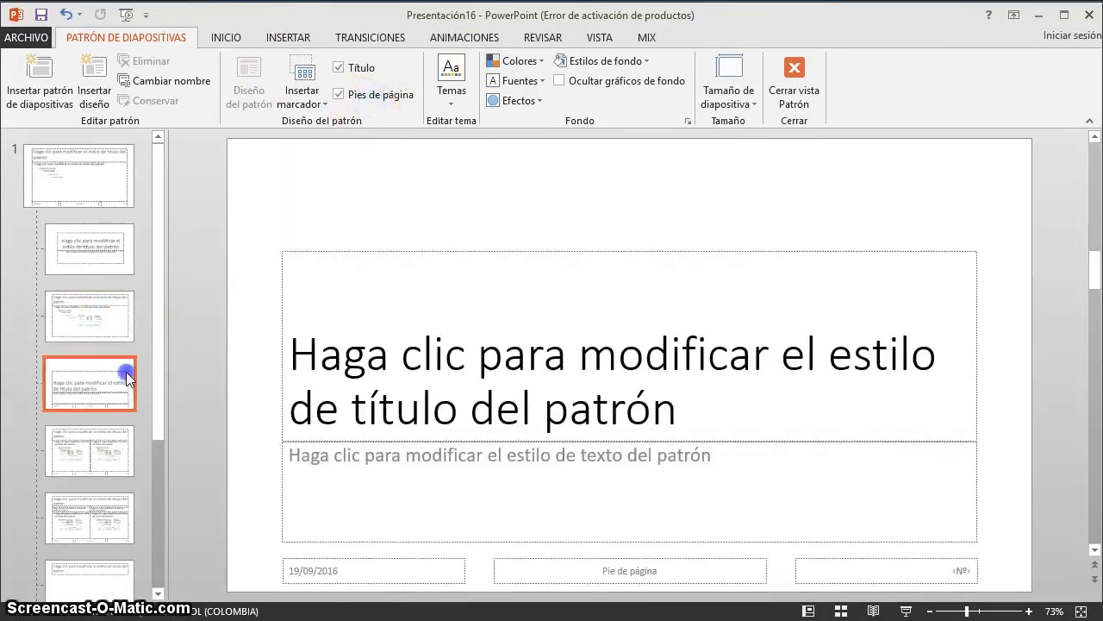
pyautogui.click(382, 93)
pyautogui.click(62, 435)
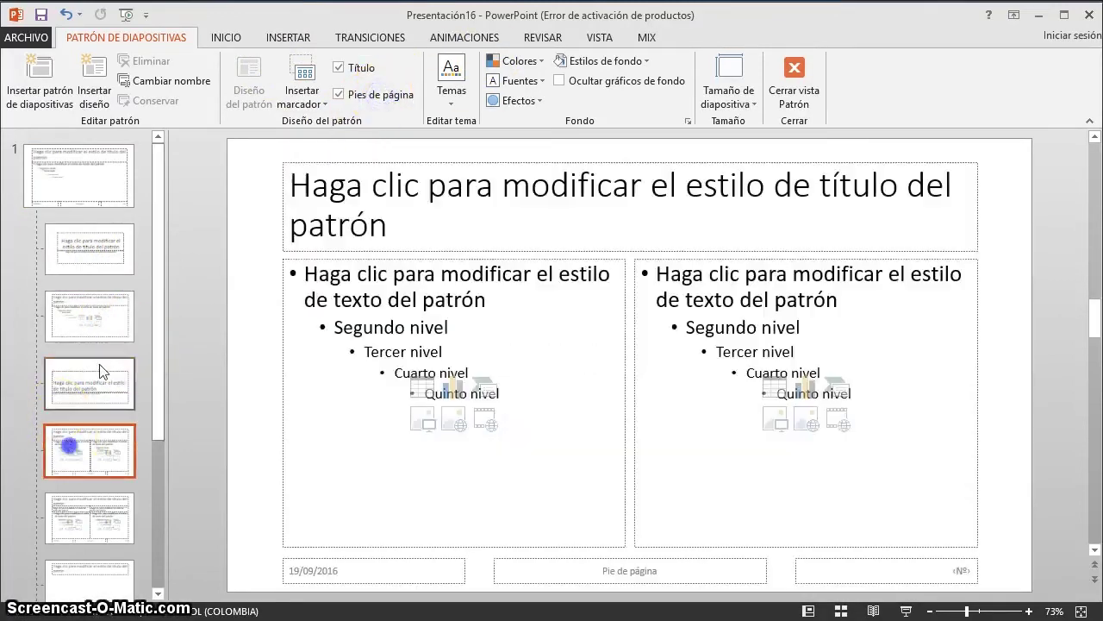
pyautogui.click(371, 94)
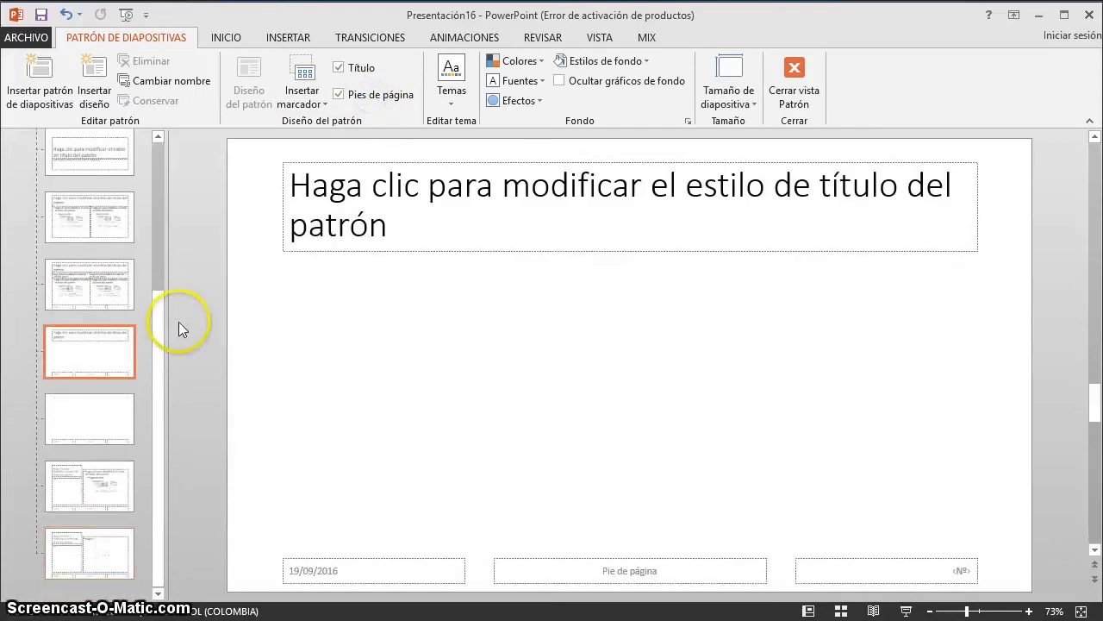
pyautogui.click(94, 541)
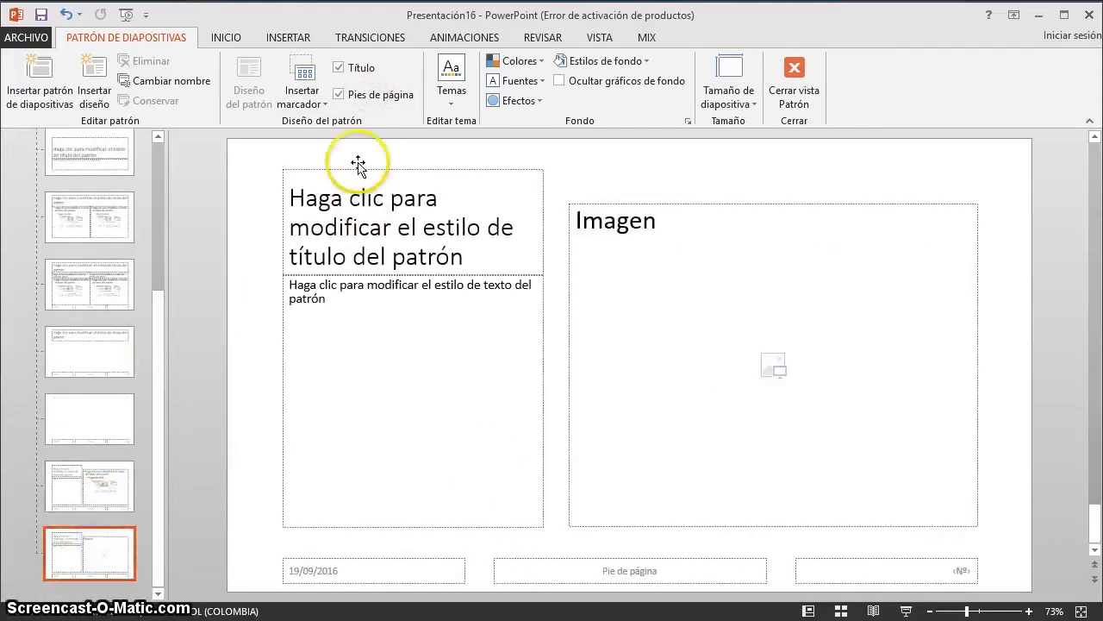
pyautogui.click(357, 95)
# Remove the footer placeholders from the Content with Caption, Blank, Title Only, Comparison and Title and Content layouts.
pyautogui.click(95, 491)
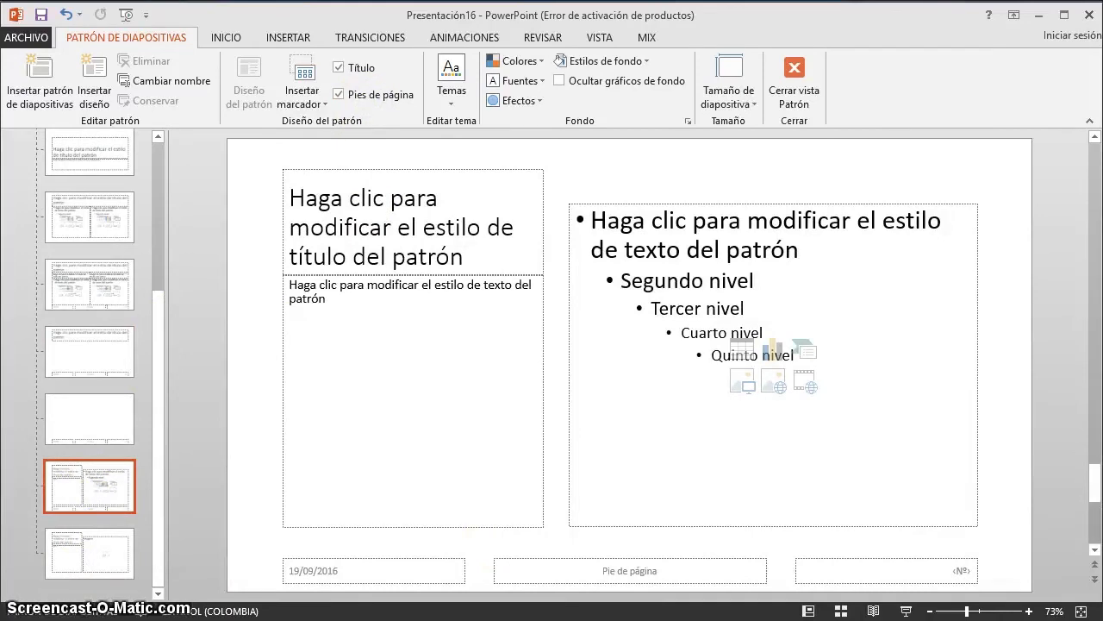
pyautogui.click(355, 97)
pyautogui.click(130, 398)
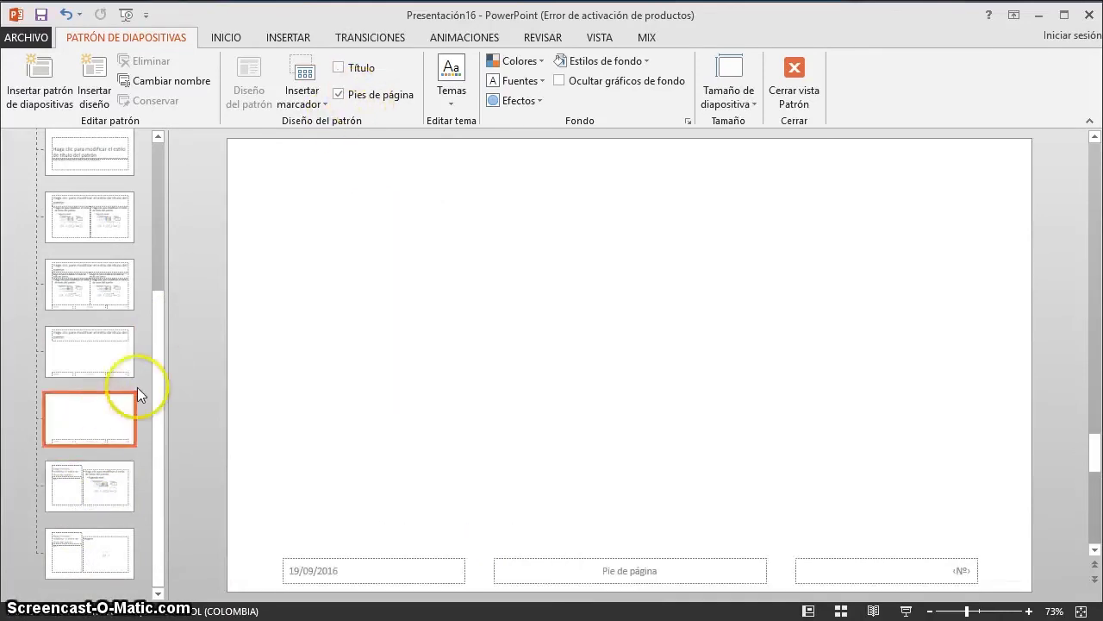
pyautogui.click(353, 95)
pyautogui.click(101, 334)
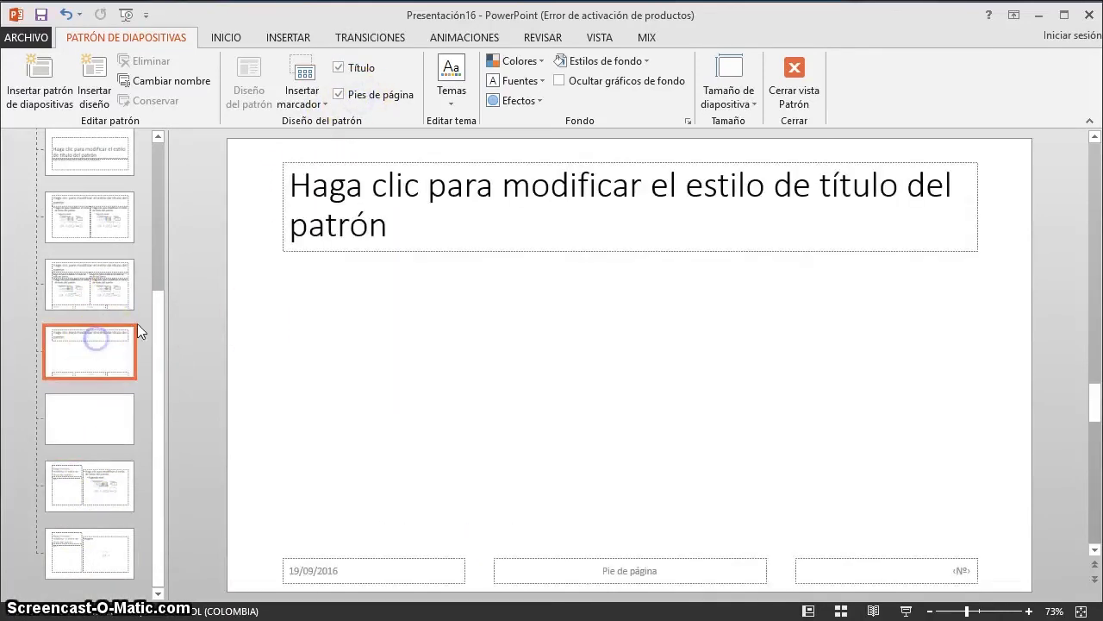
pyautogui.click(379, 95)
pyautogui.moveTo(94, 288); pyautogui.dragTo(76, 314)
pyautogui.click(340, 95)
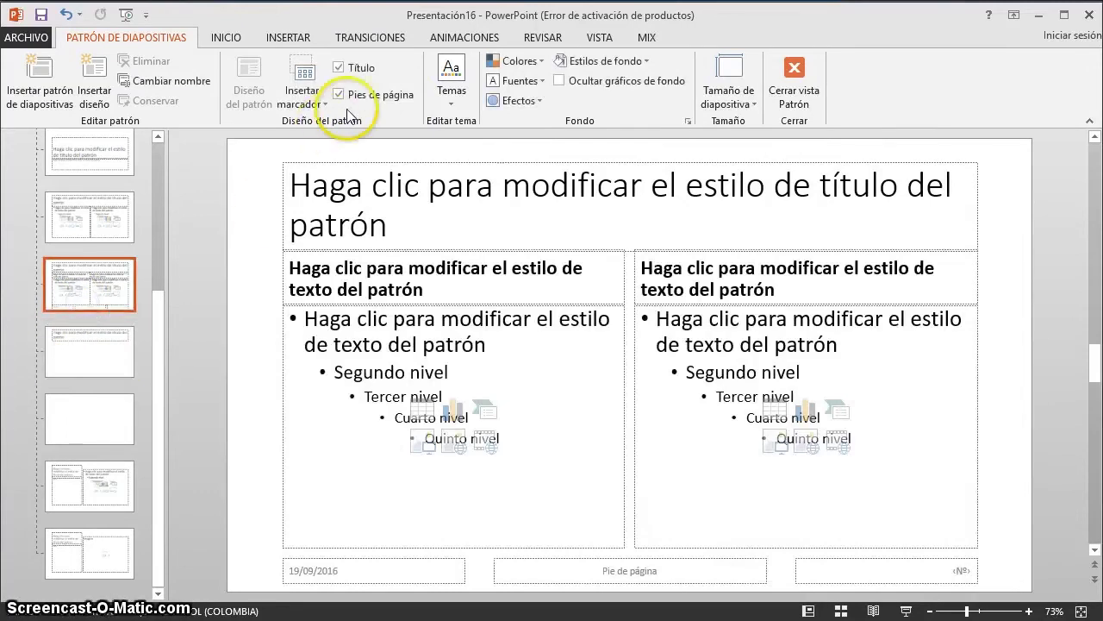
pyautogui.click(105, 224)
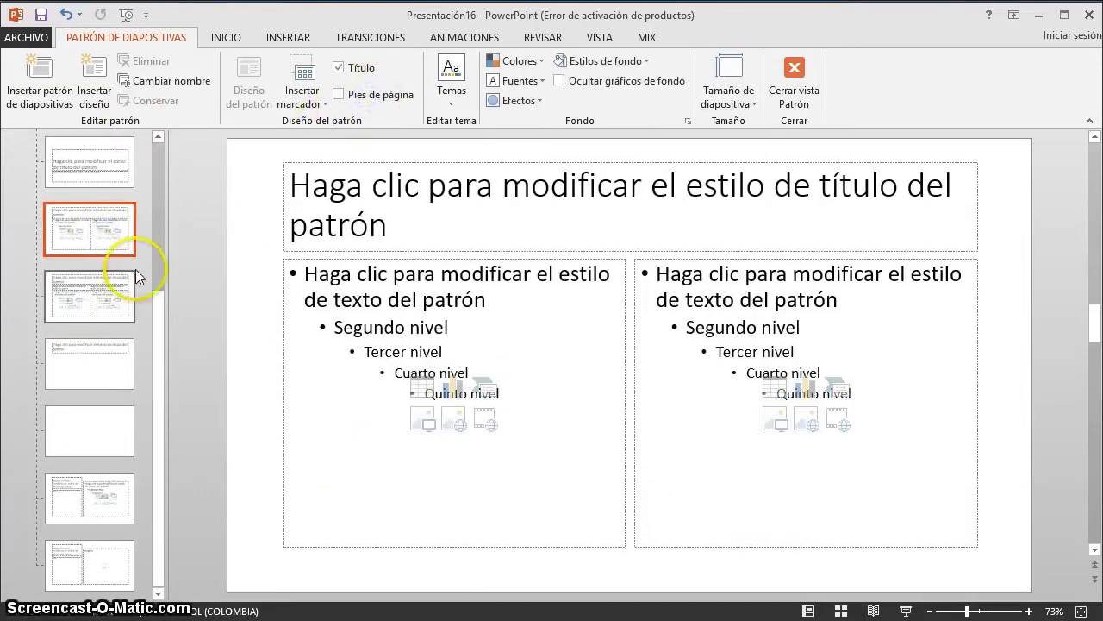
pyautogui.scroll(2, 136, 269)
pyautogui.click(109, 288)
pyautogui.click(113, 250)
pyautogui.scroll(1, 113, 250)
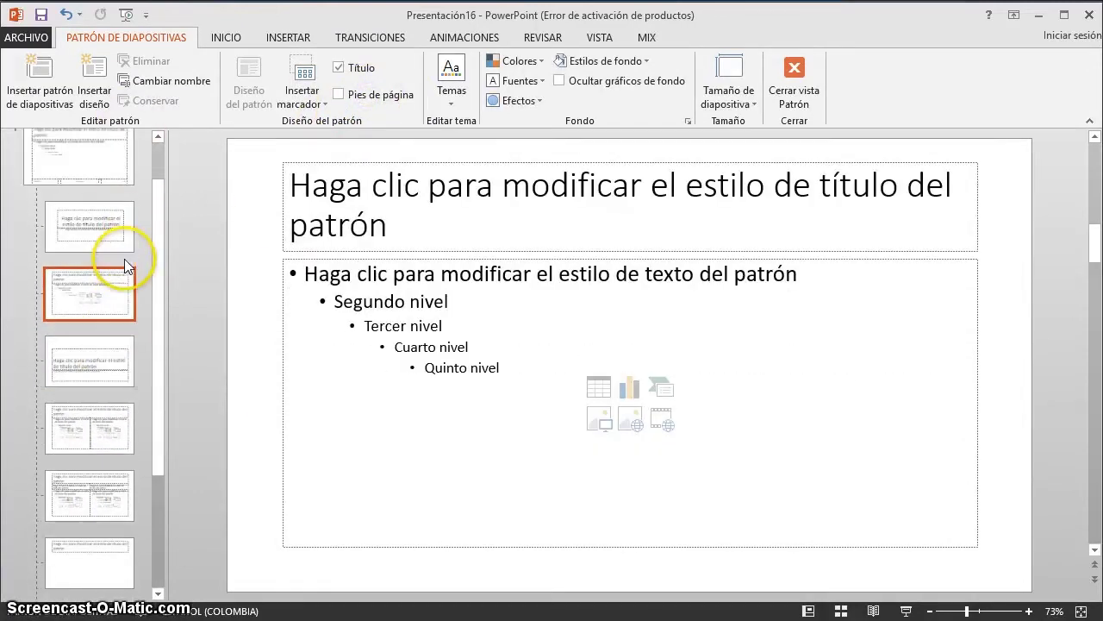
pyautogui.click(114, 252)
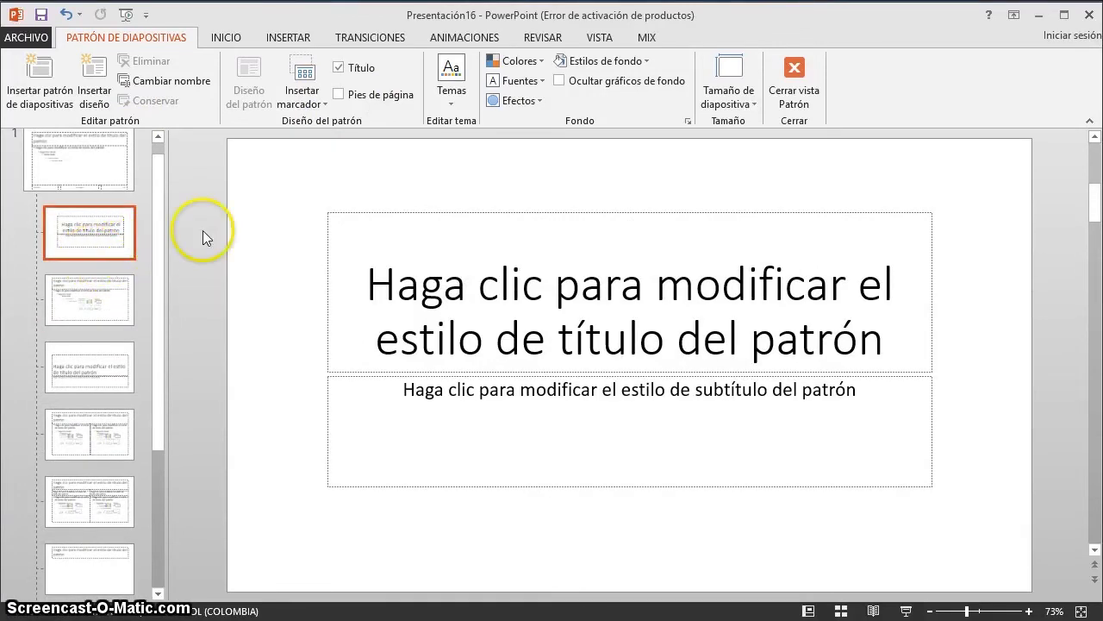
# Open the Encabezado de sección (Section Header) layout.
pyautogui.click(115, 228)
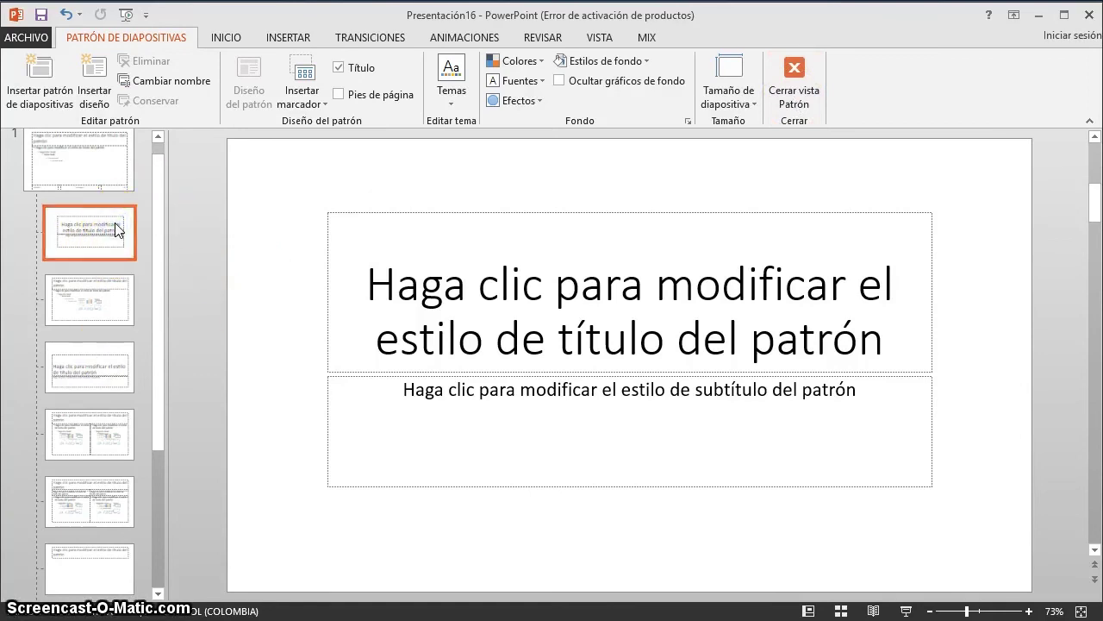
pyautogui.click(108, 369)
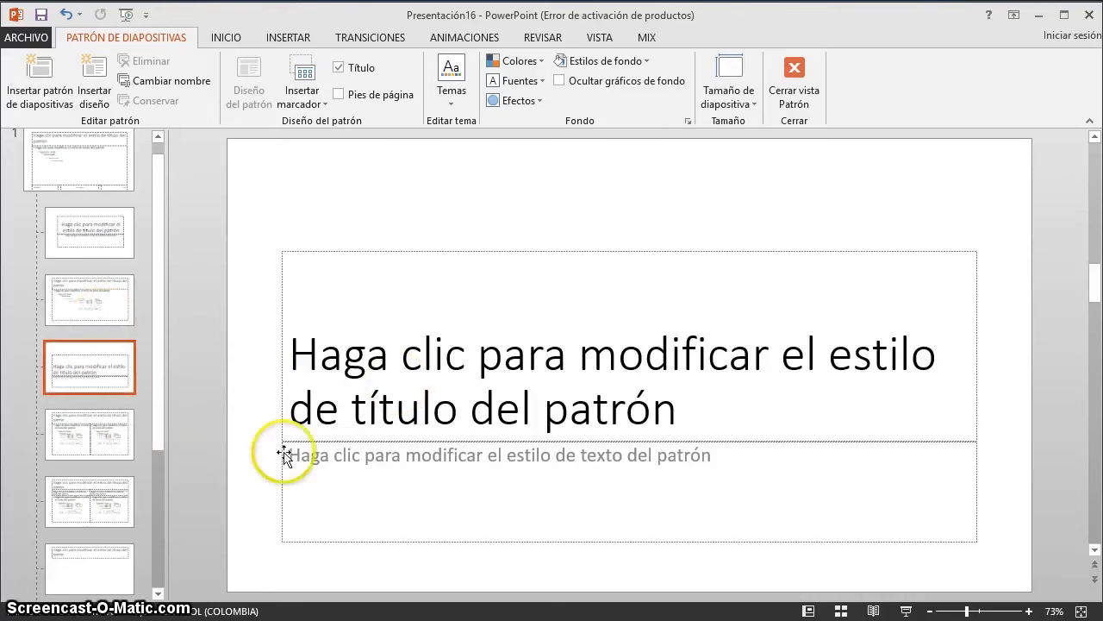
pyautogui.click(96, 364)
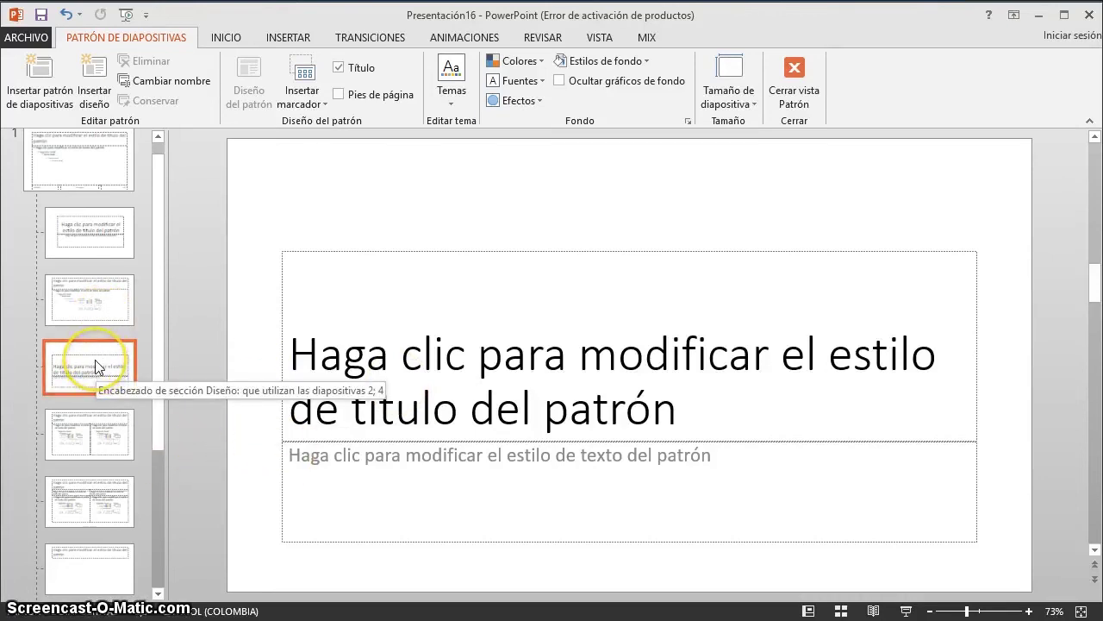
# Insert a new custom layout into the master with its footers turned off.
pyautogui.rightClick(96, 363)
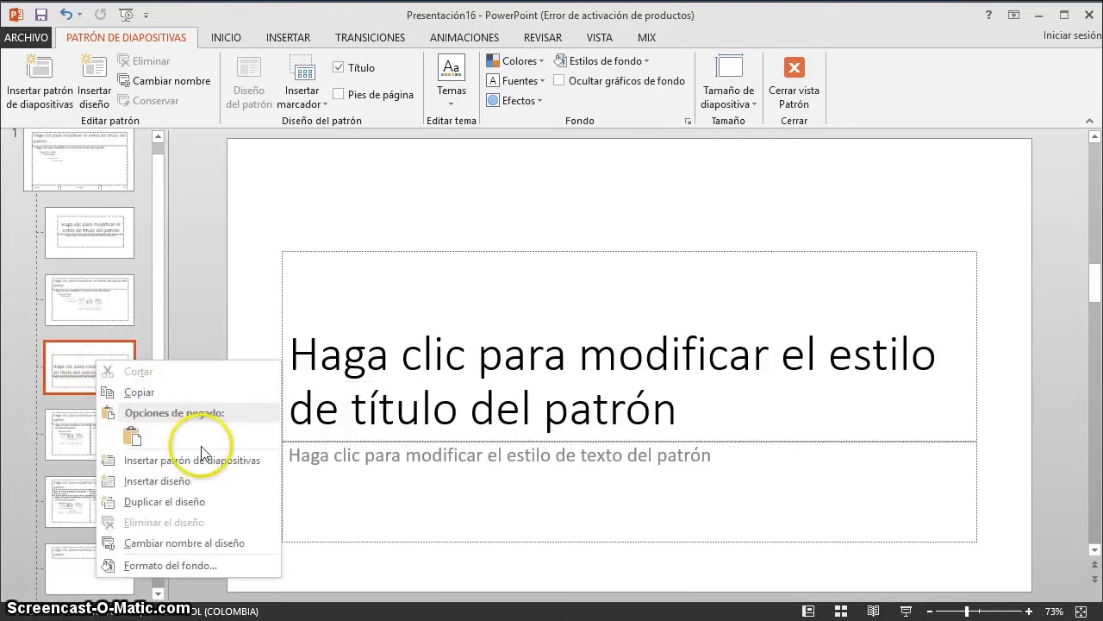
pyautogui.click(207, 500)
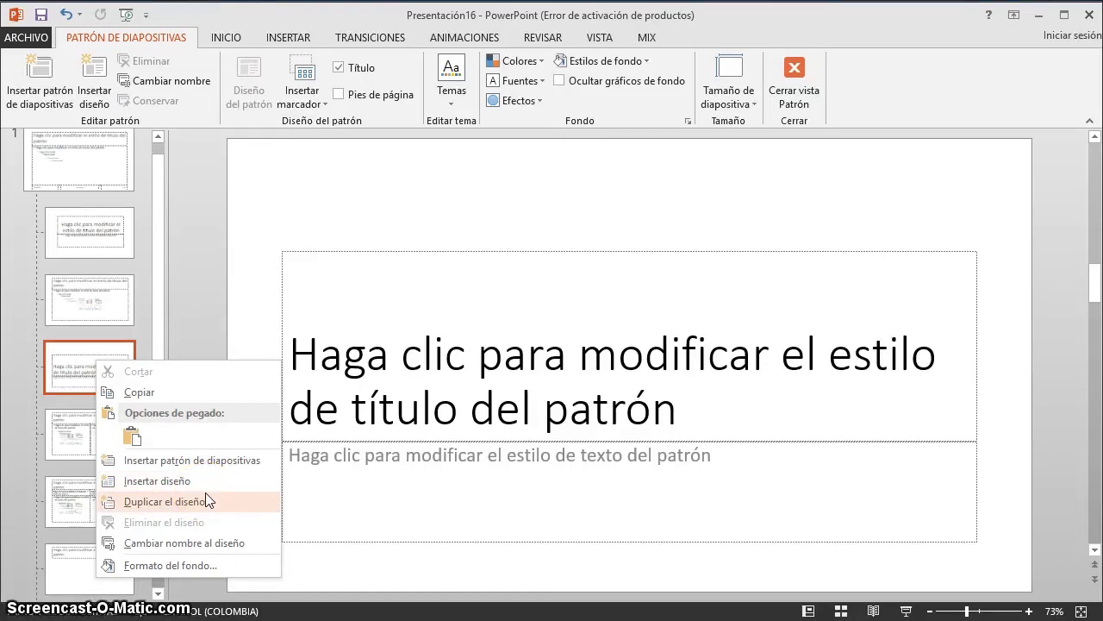
pyautogui.click(209, 480)
pyautogui.click(208, 481)
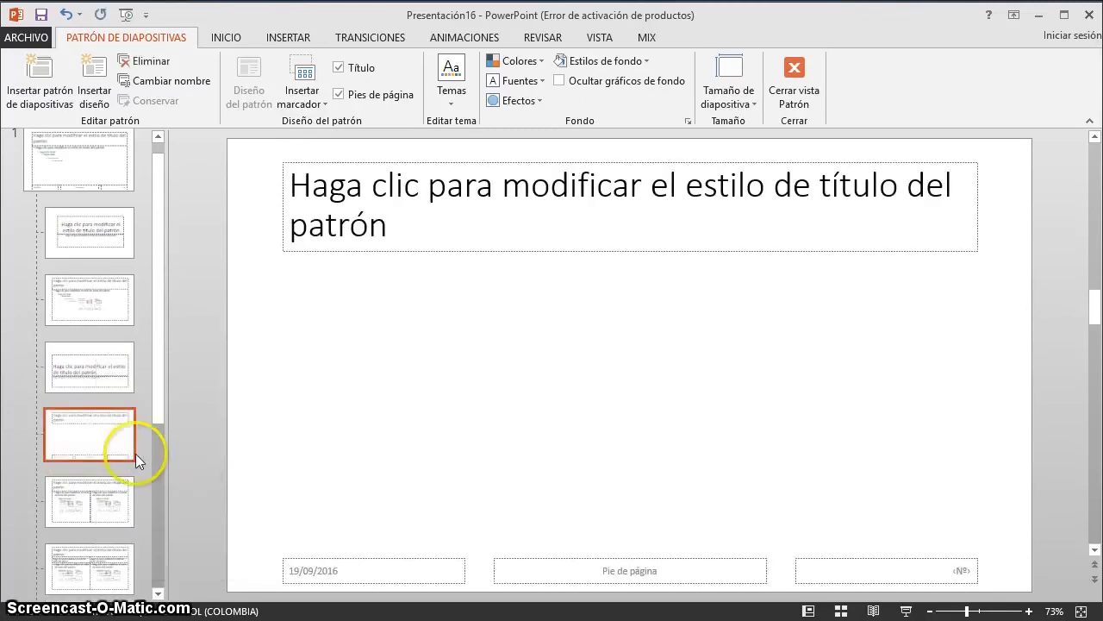
pyautogui.click(368, 95)
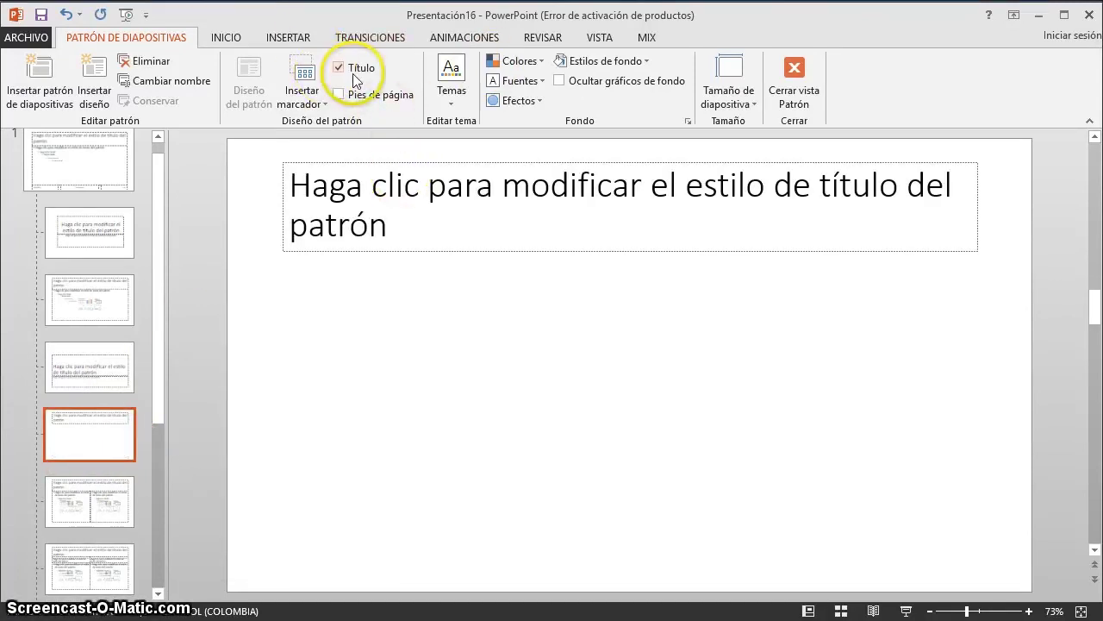
# Drag the new layout's title placeholder down to the middle of the slide.
pyautogui.click(432, 250)
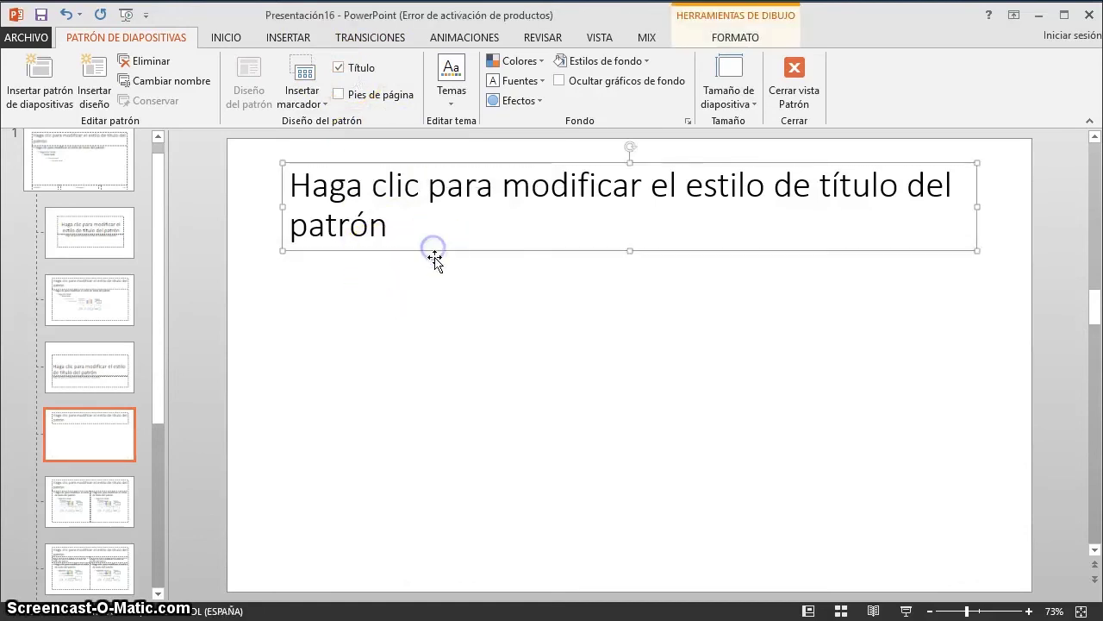
pyautogui.moveTo(440, 256); pyautogui.dragTo(436, 426)
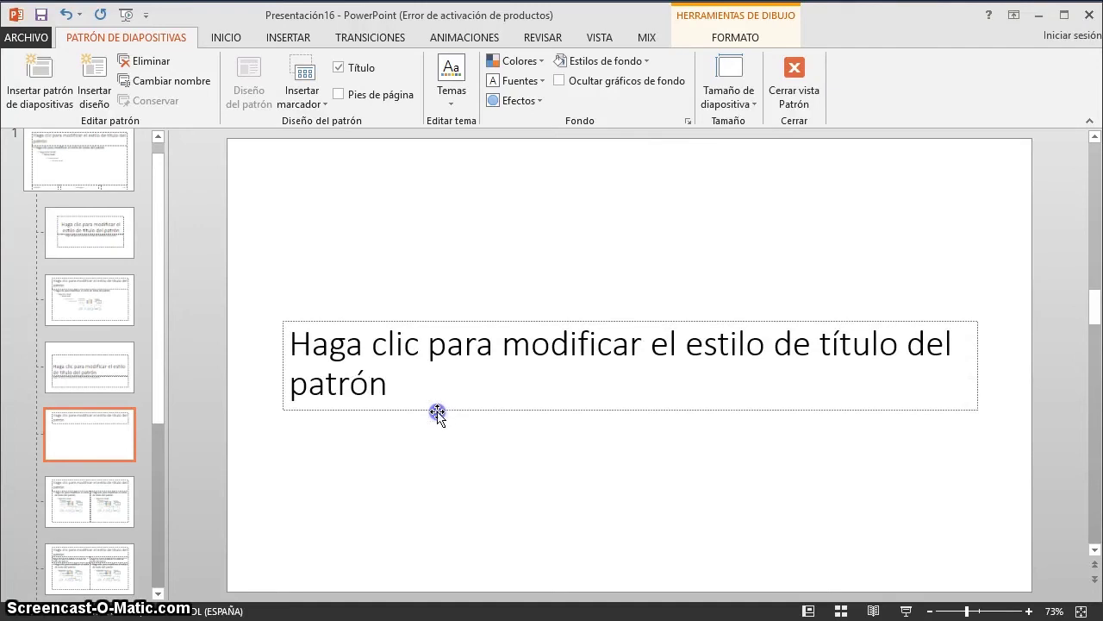
pyautogui.click(437, 413)
pyautogui.click(344, 332)
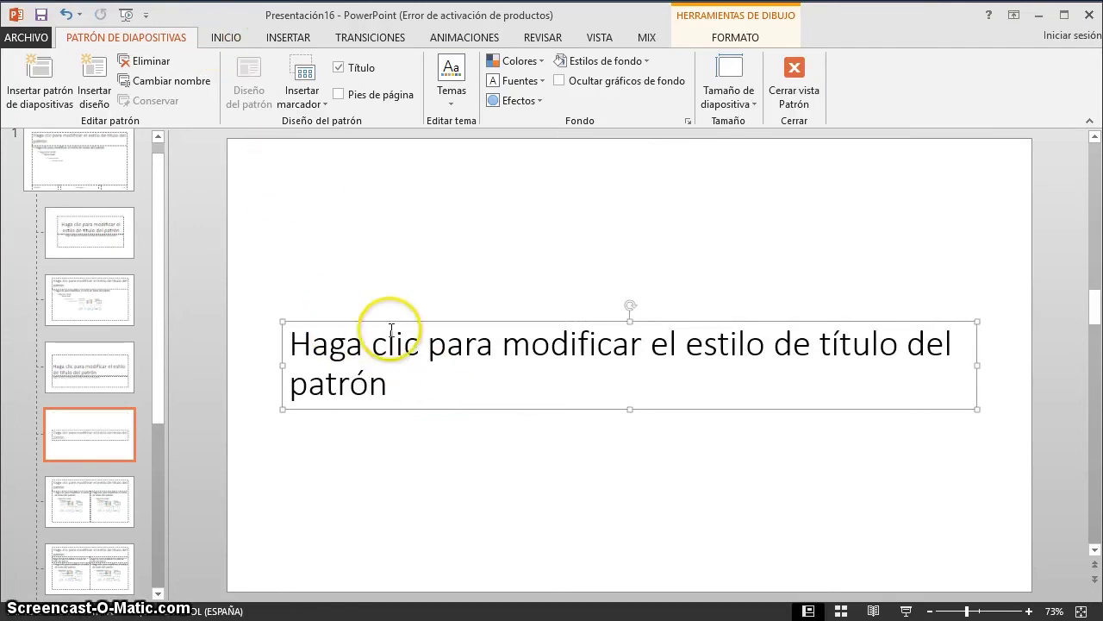
pyautogui.click(277, 242)
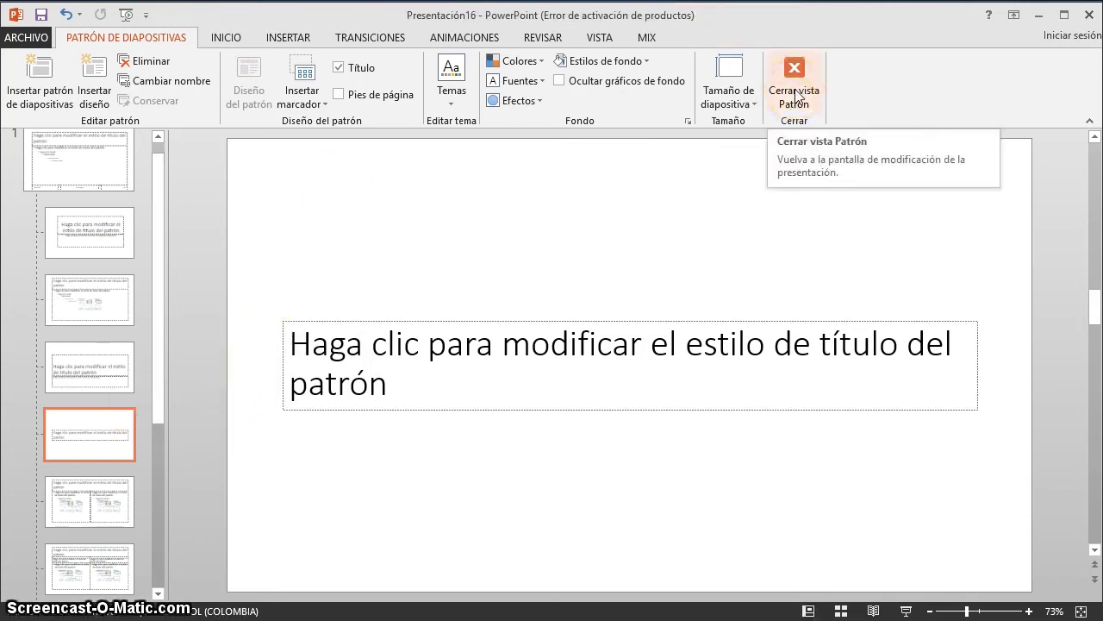
# Rename the new layout 'Sóo título centrado' and close Slide Master view.
pyautogui.rightClick(100, 440)
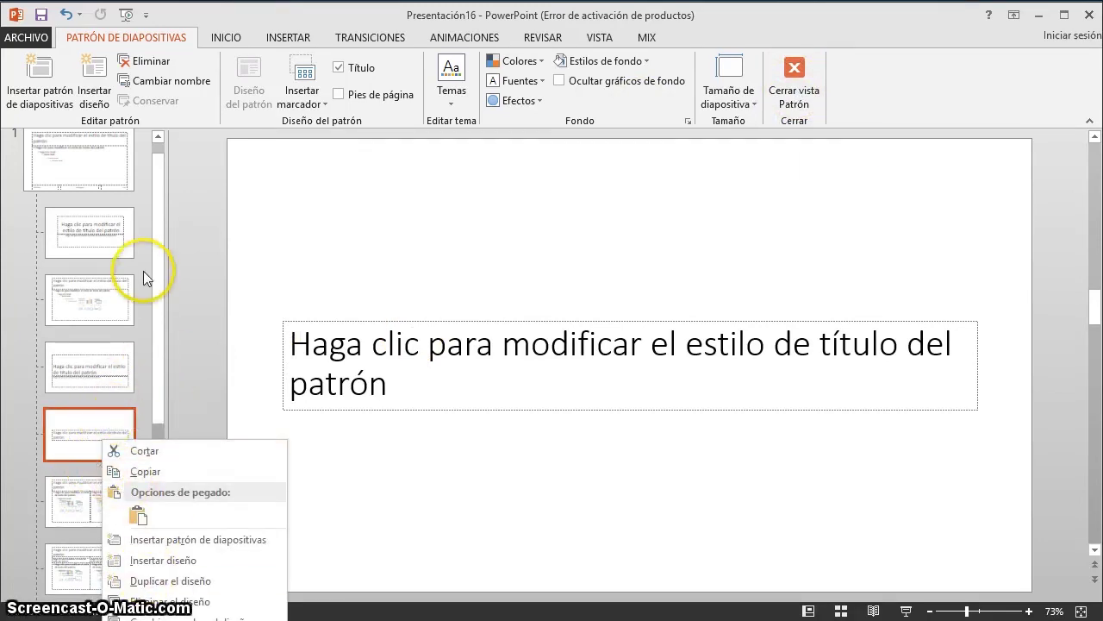
pyautogui.click(259, 254)
pyautogui.scroll(-3, 130, 333)
pyautogui.rightClick(98, 259)
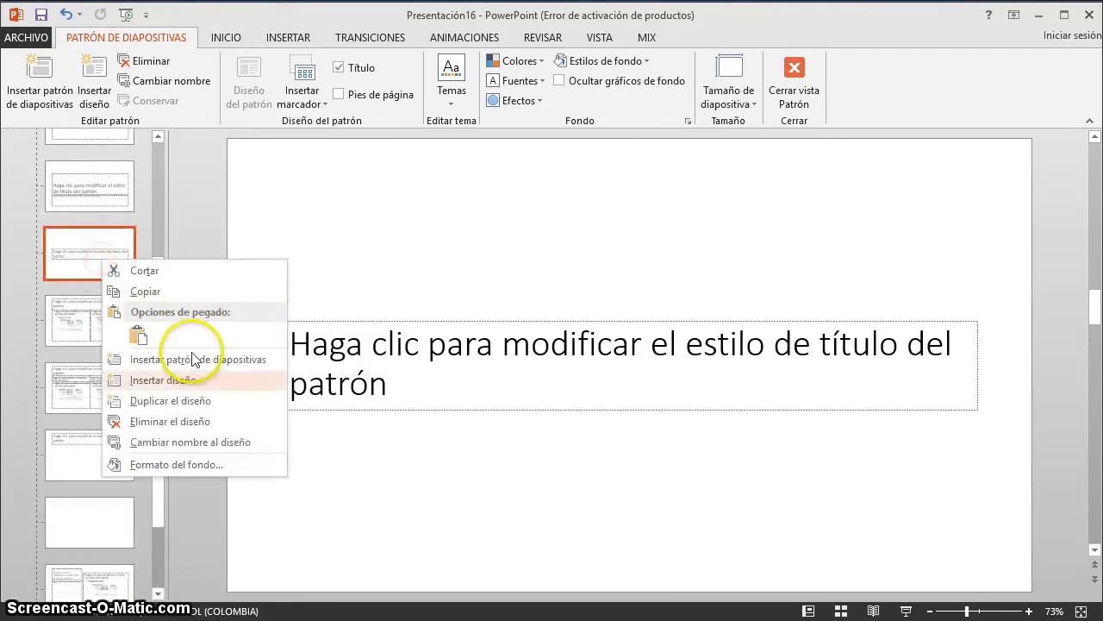
pyautogui.click(192, 442)
pyautogui.write('Sóo titulo centrado')
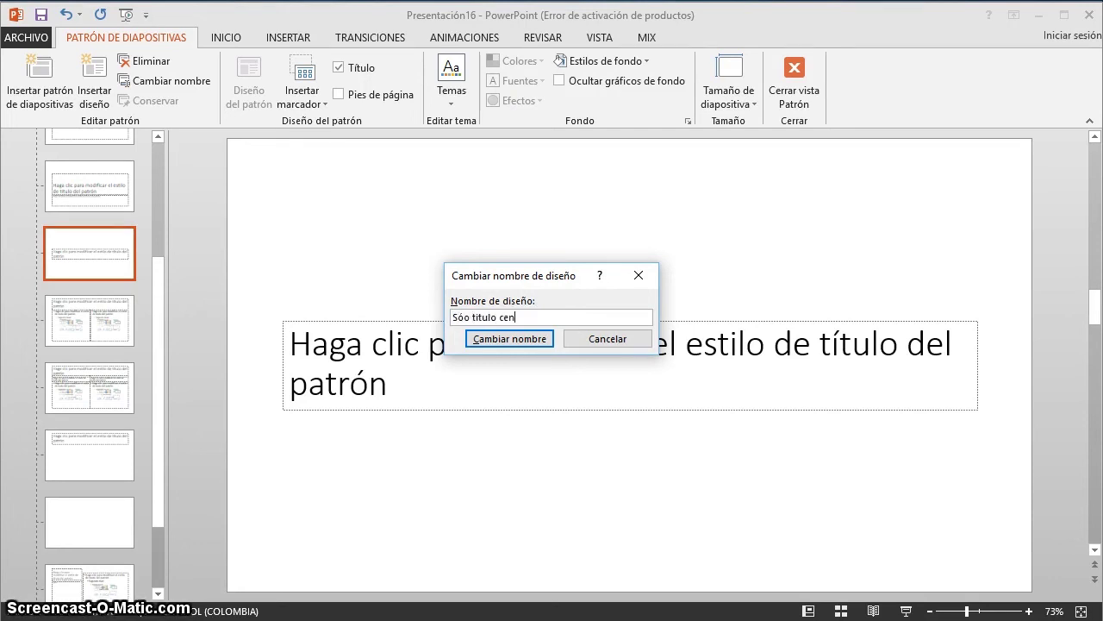
pyautogui.click(487, 339)
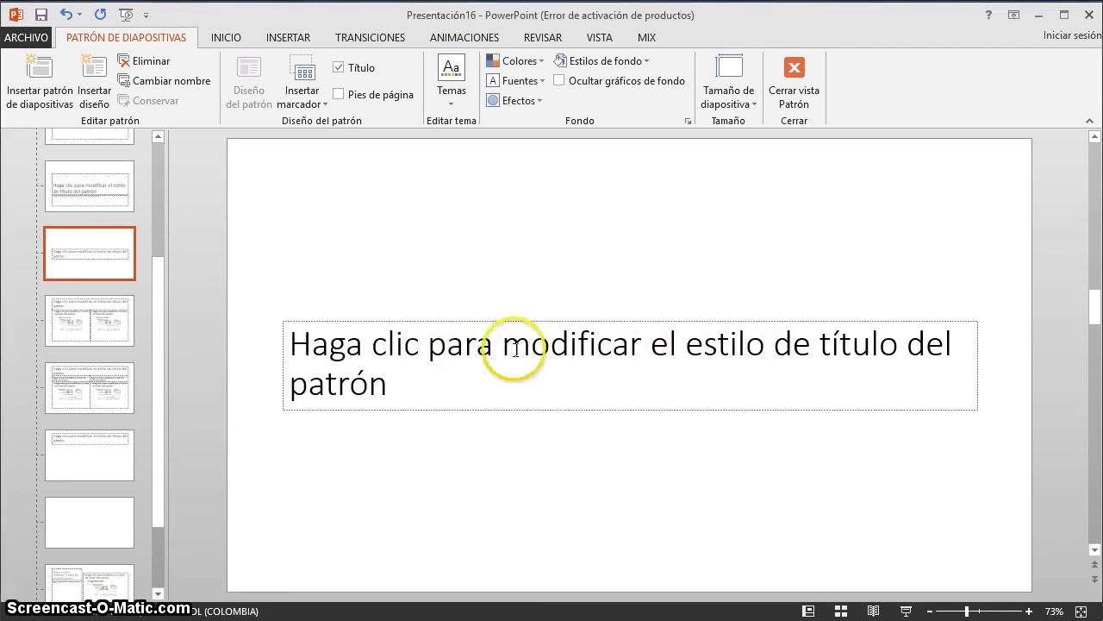
pyautogui.click(789, 76)
# Apply the Sóo título centrado layout to slide 2.
pyautogui.scroll(1, 103, 173)
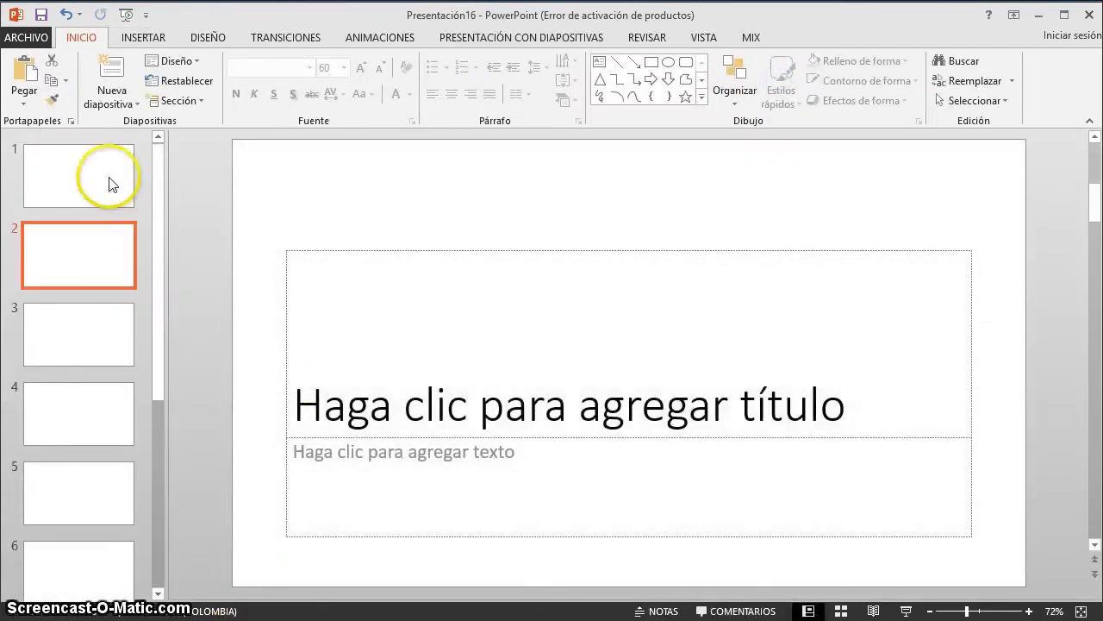
pyautogui.click(103, 265)
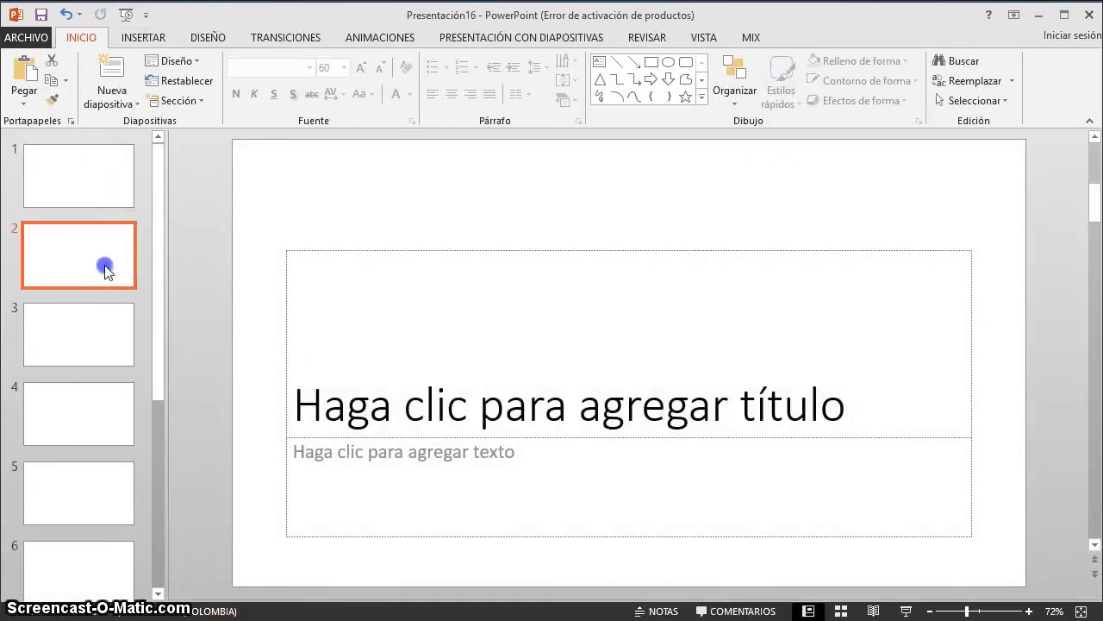
pyautogui.rightClick(266, 252)
pyautogui.moveTo(341, 316)
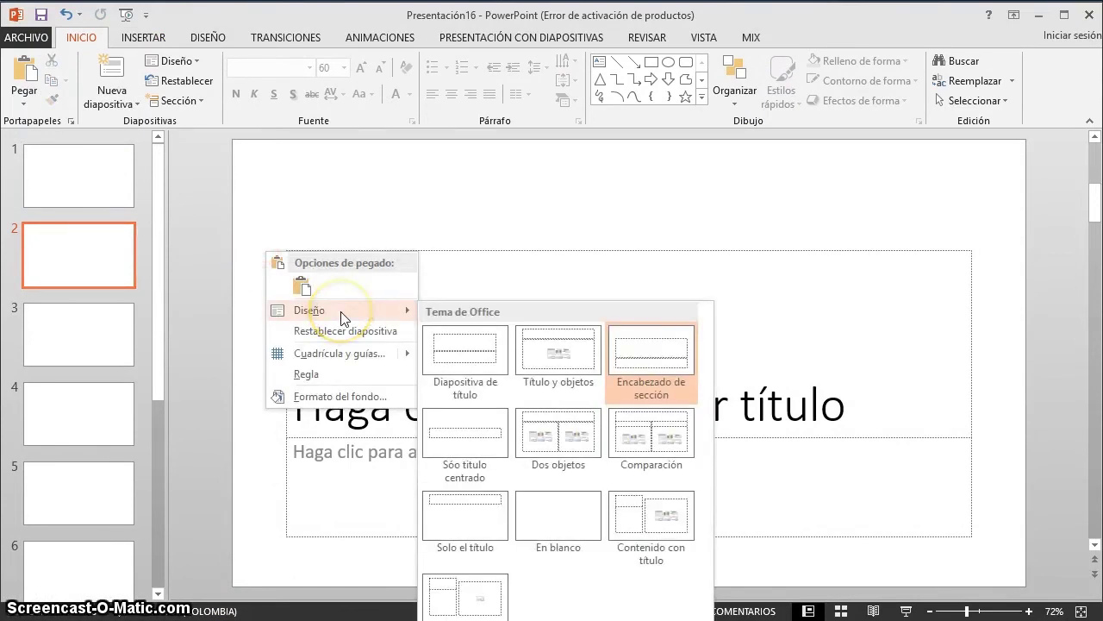
pyautogui.click(319, 176)
pyautogui.rightClick(251, 163)
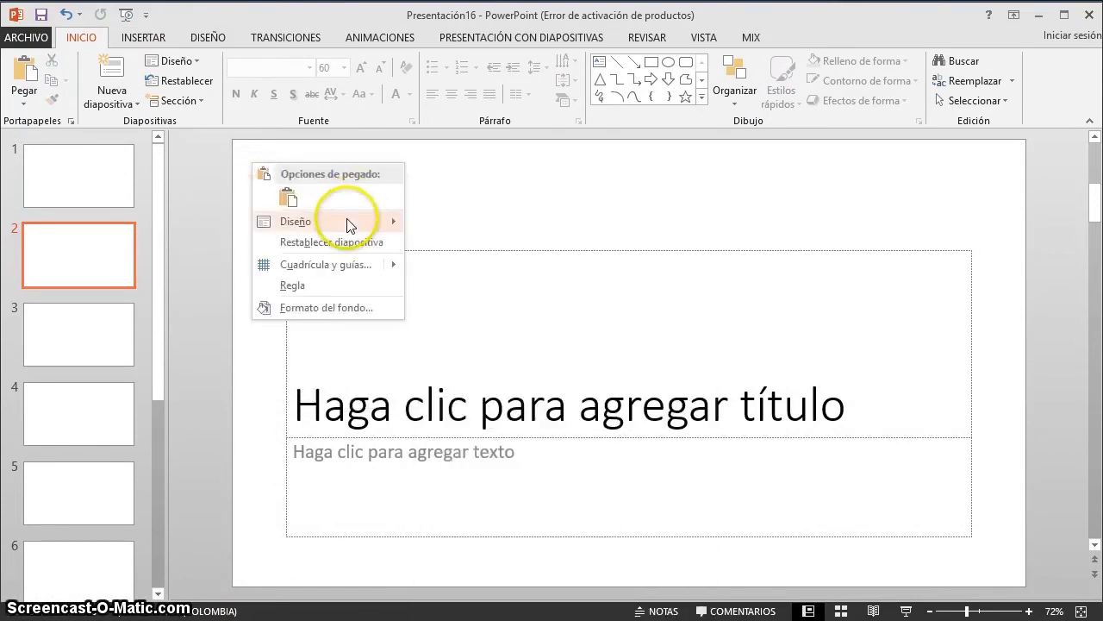
pyautogui.moveTo(350, 226)
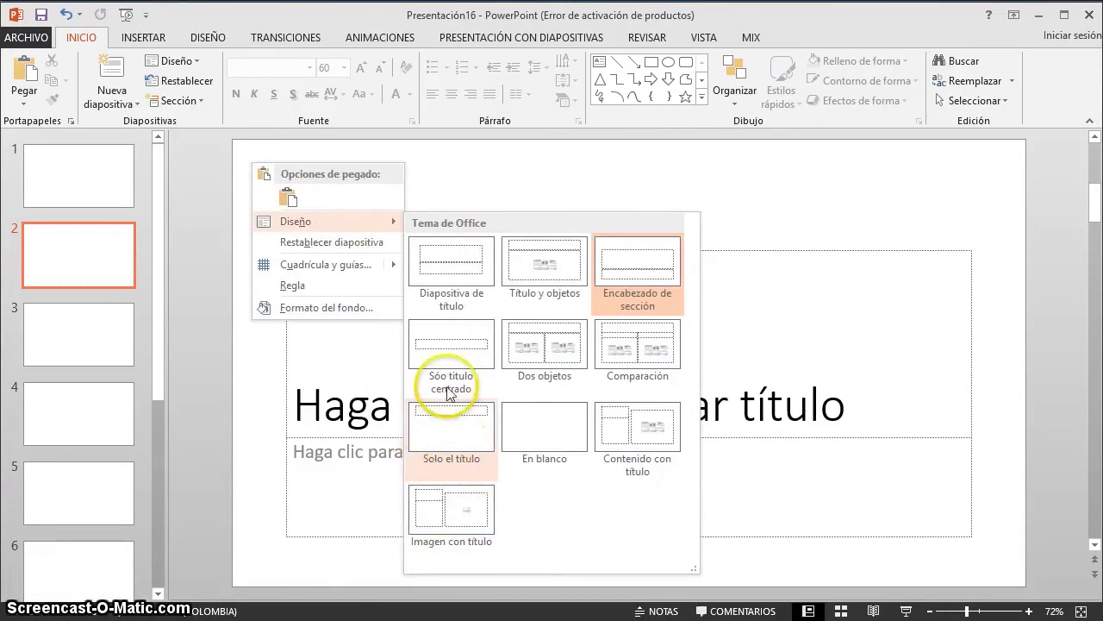
pyautogui.click(442, 359)
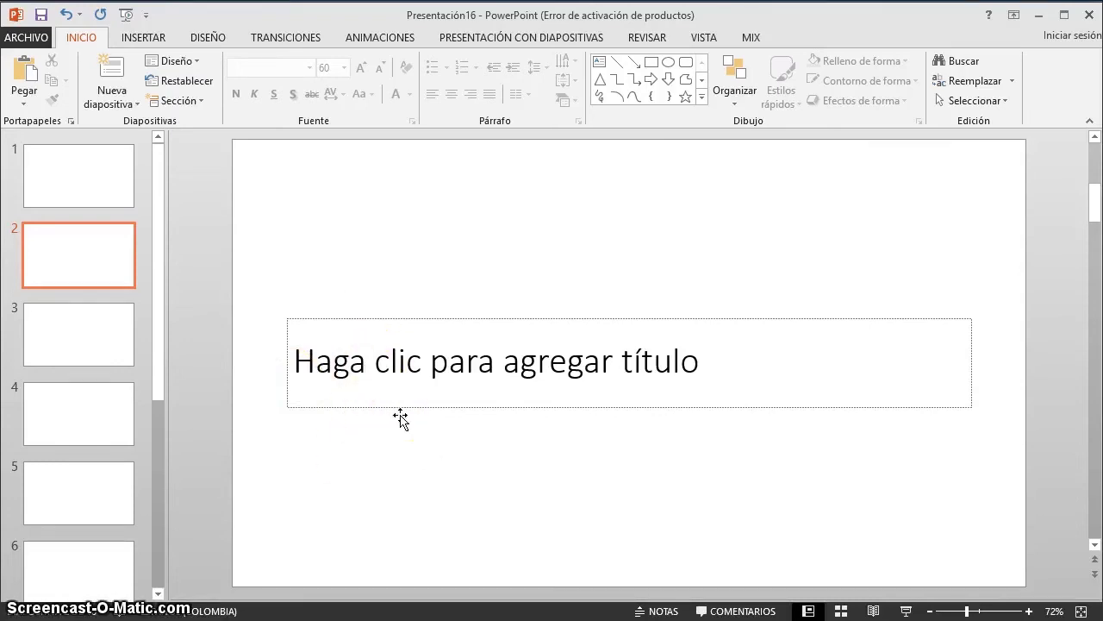
pyautogui.click(703, 37)
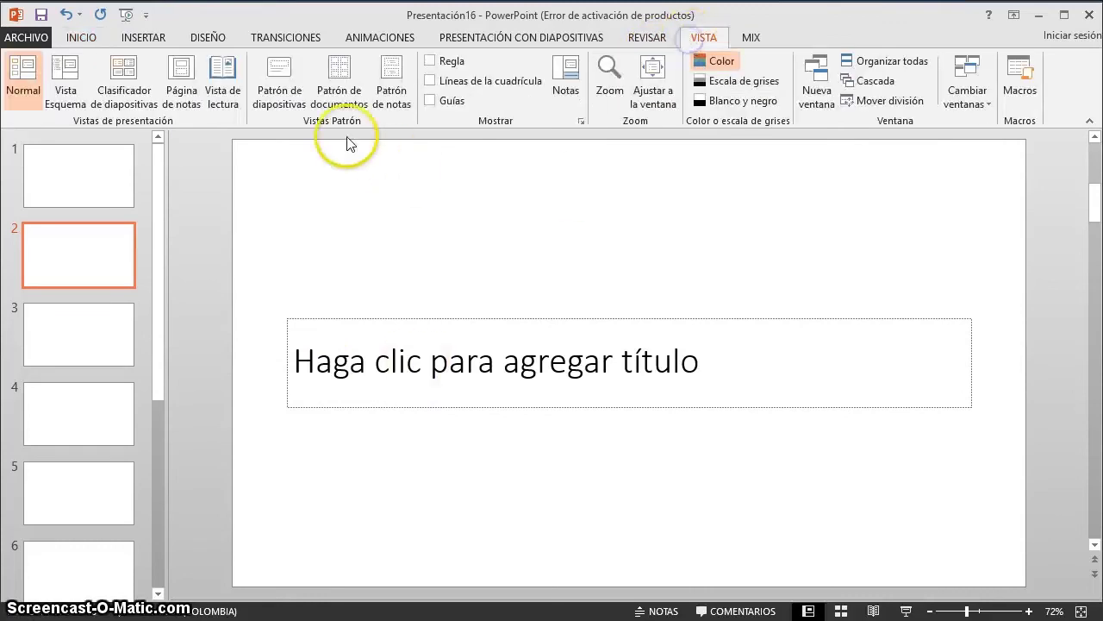
# Select the title placeholder on the slide master itself.
pyautogui.click(288, 95)
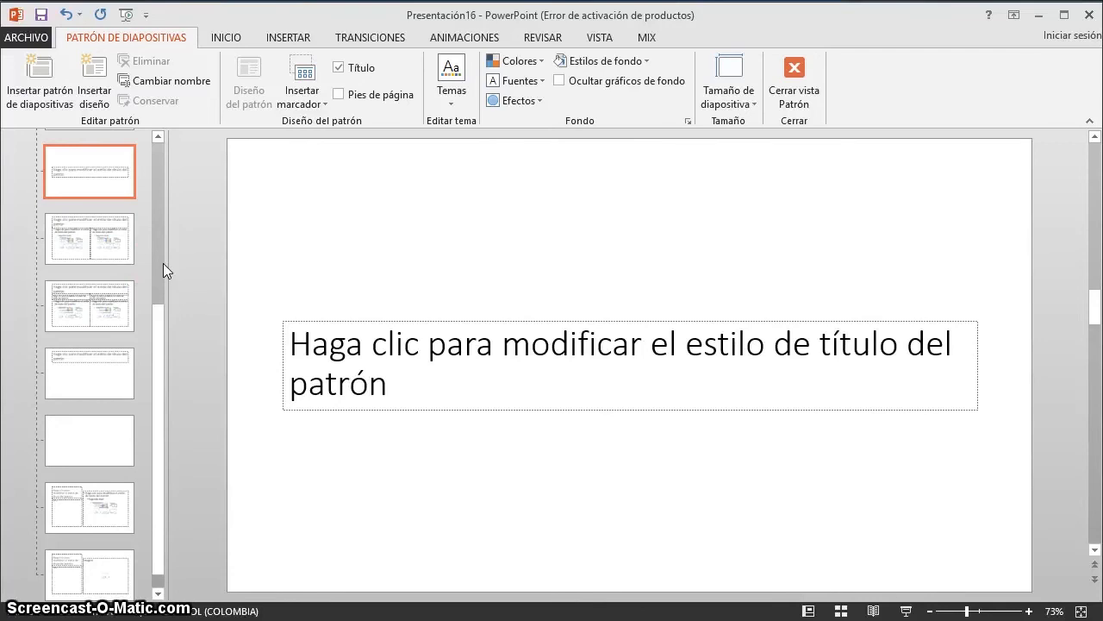
pyautogui.click(117, 240)
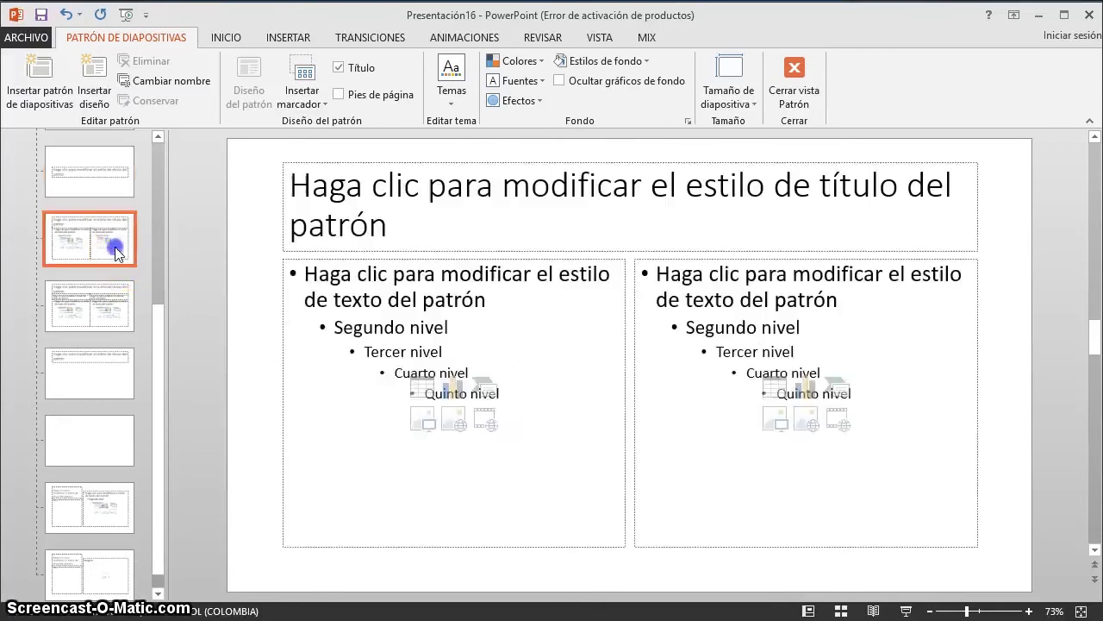
pyautogui.click(115, 303)
pyautogui.click(107, 373)
pyautogui.scroll(3, 107, 351)
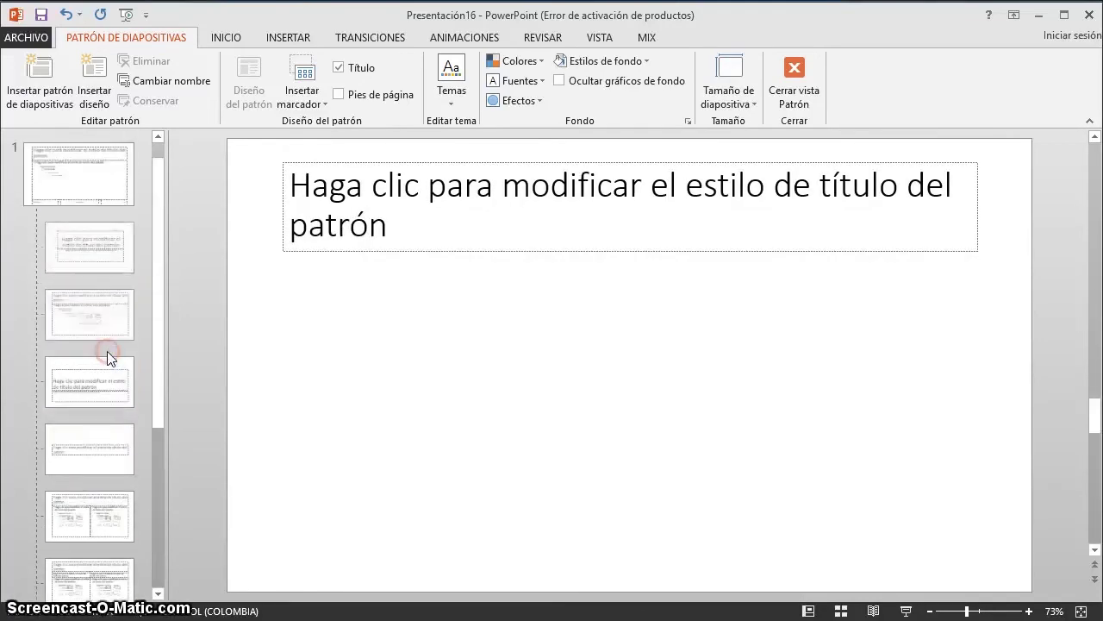
pyautogui.click(93, 192)
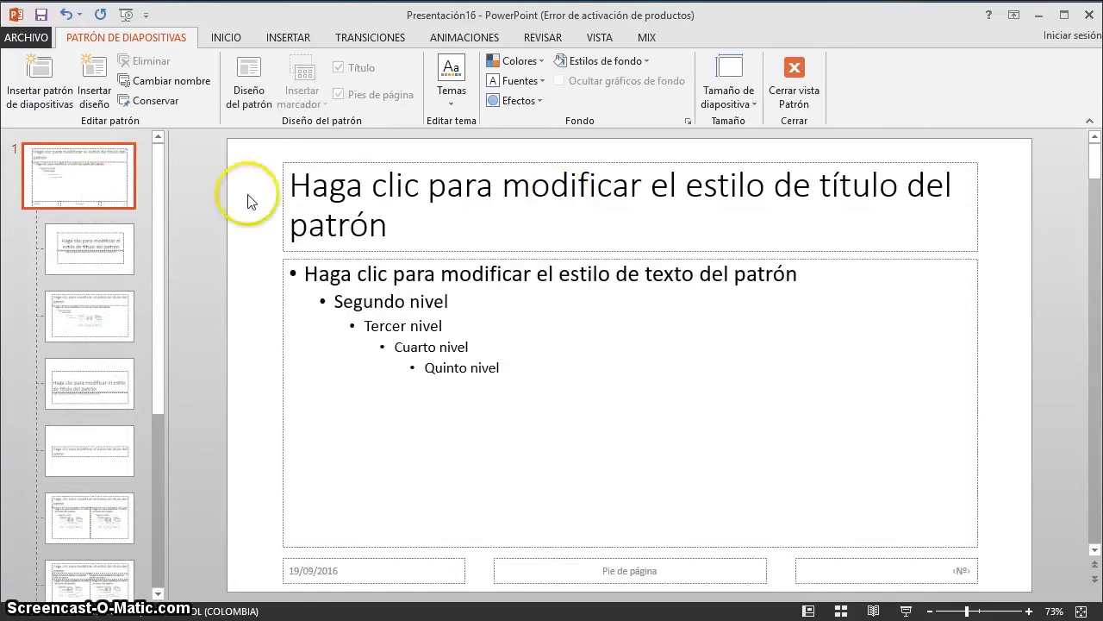
pyautogui.click(285, 196)
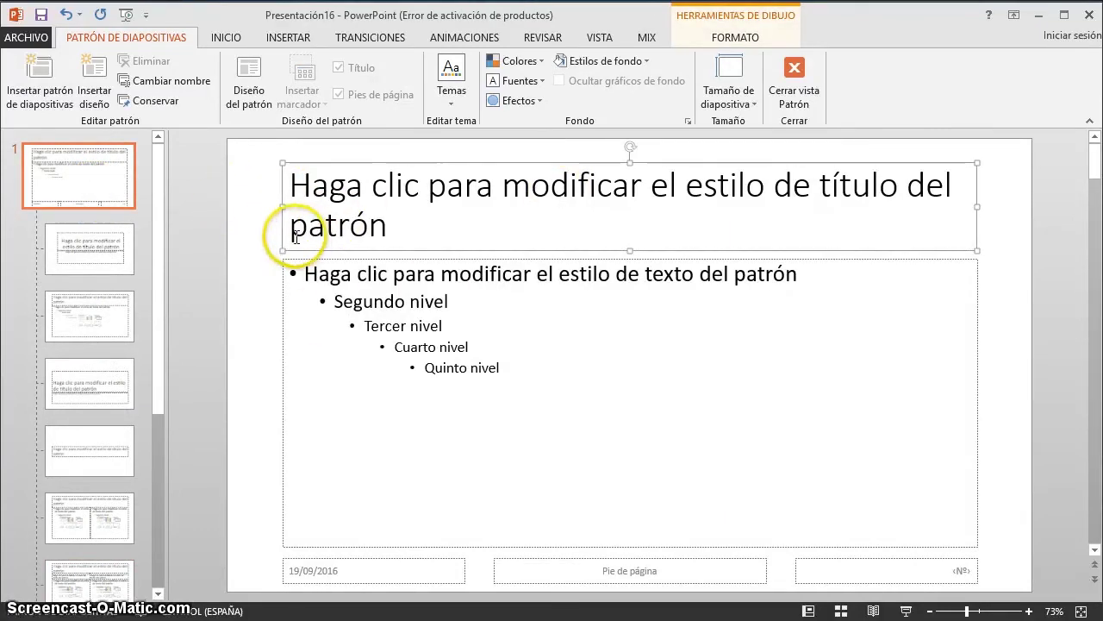
# Set the master title font to Agency FB, replacing a first try with Adobe Gothic Std B.
pyautogui.click(225, 37)
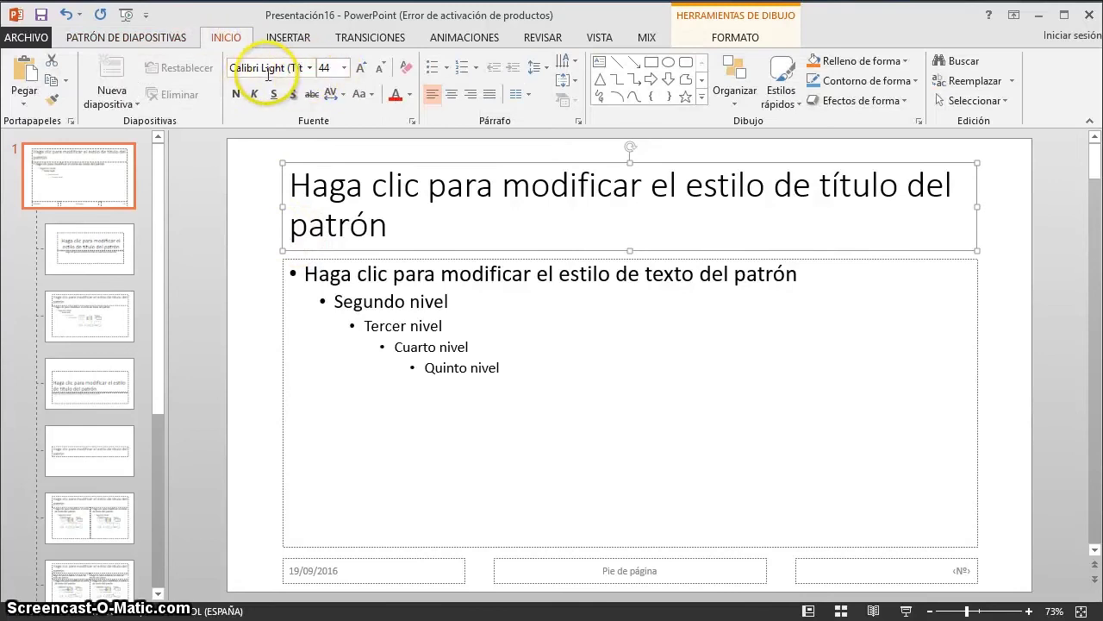
pyautogui.click(309, 68)
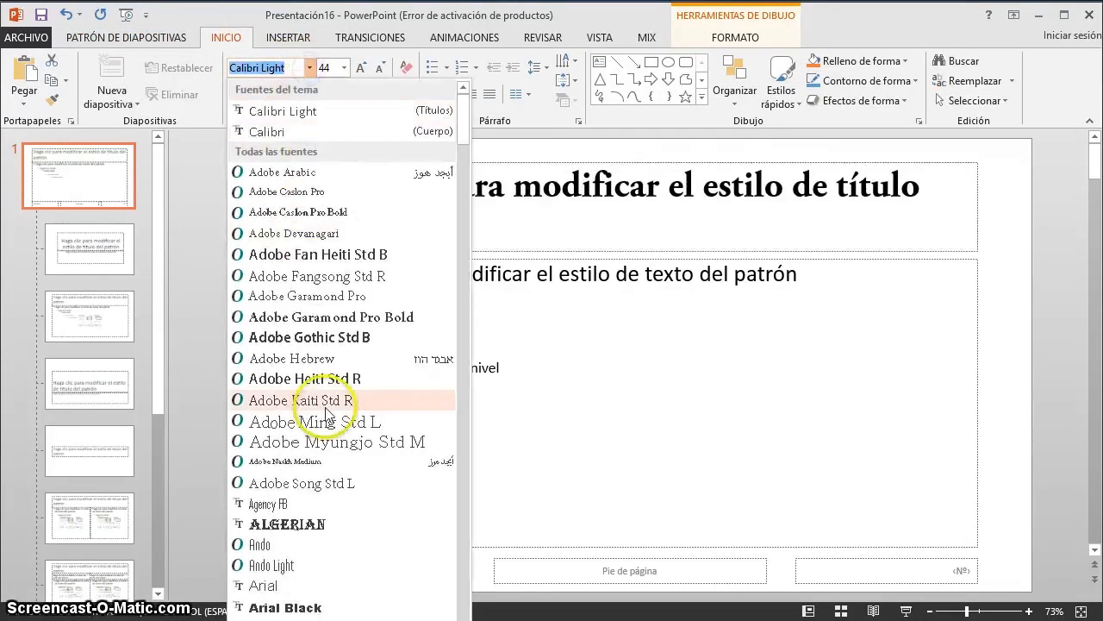
pyautogui.click(341, 337)
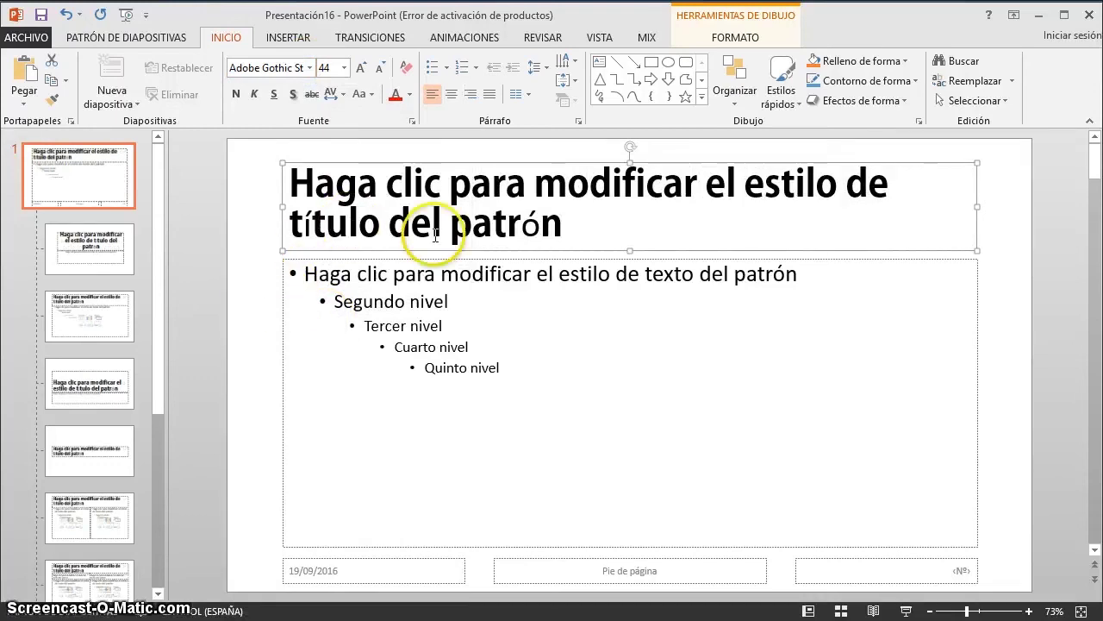
pyautogui.click(309, 68)
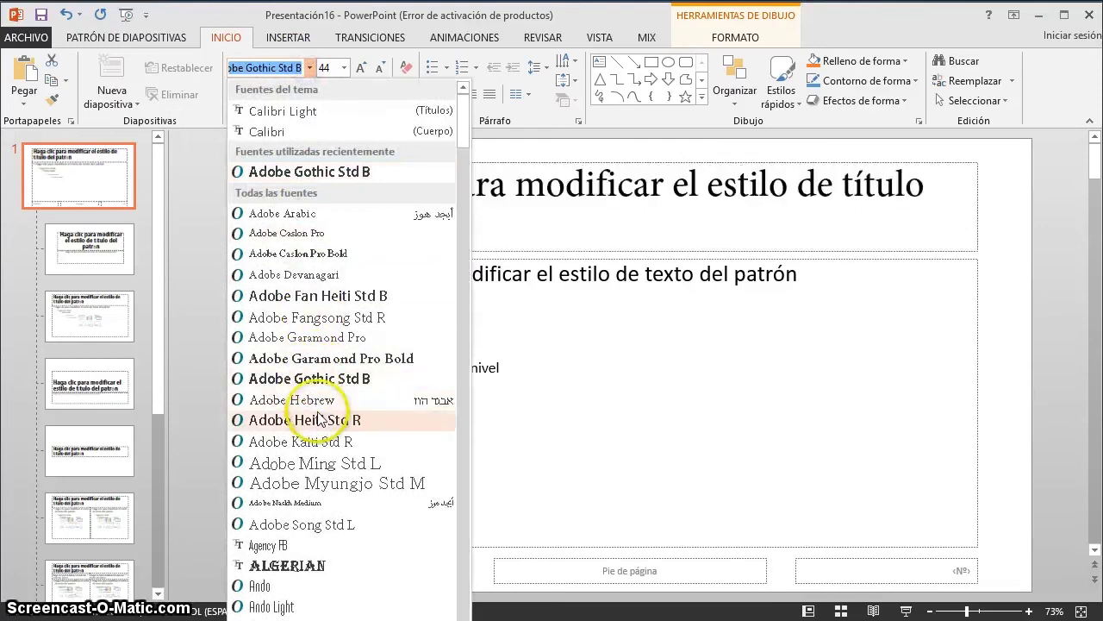
pyautogui.click(315, 545)
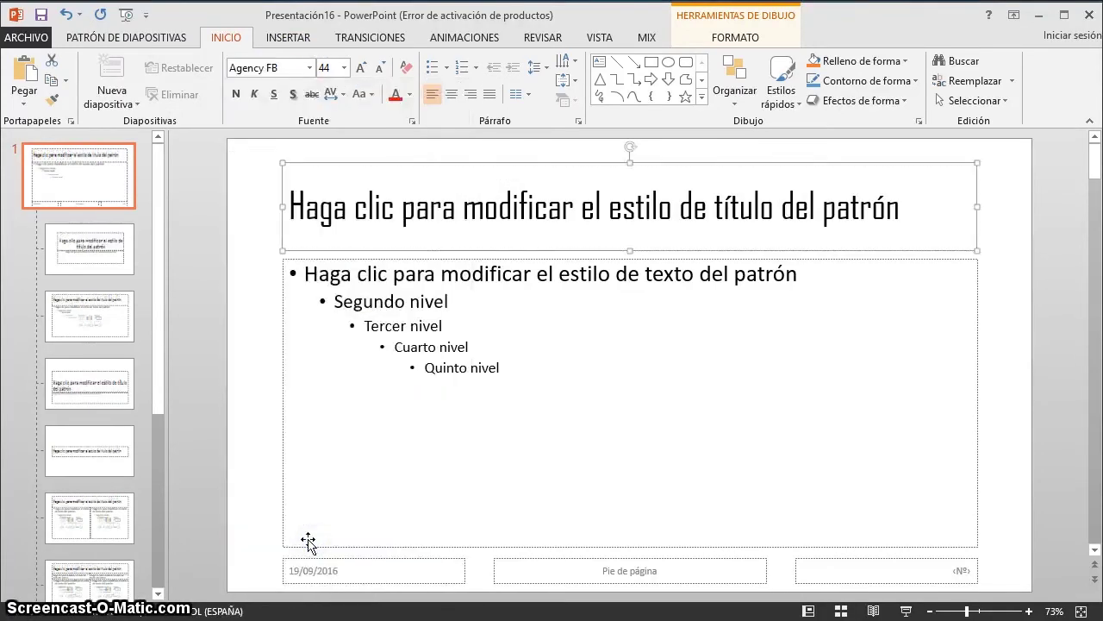
# Move the master title box up toward the top-left and make the title bold.
pyautogui.click(127, 191)
pyautogui.click(282, 189)
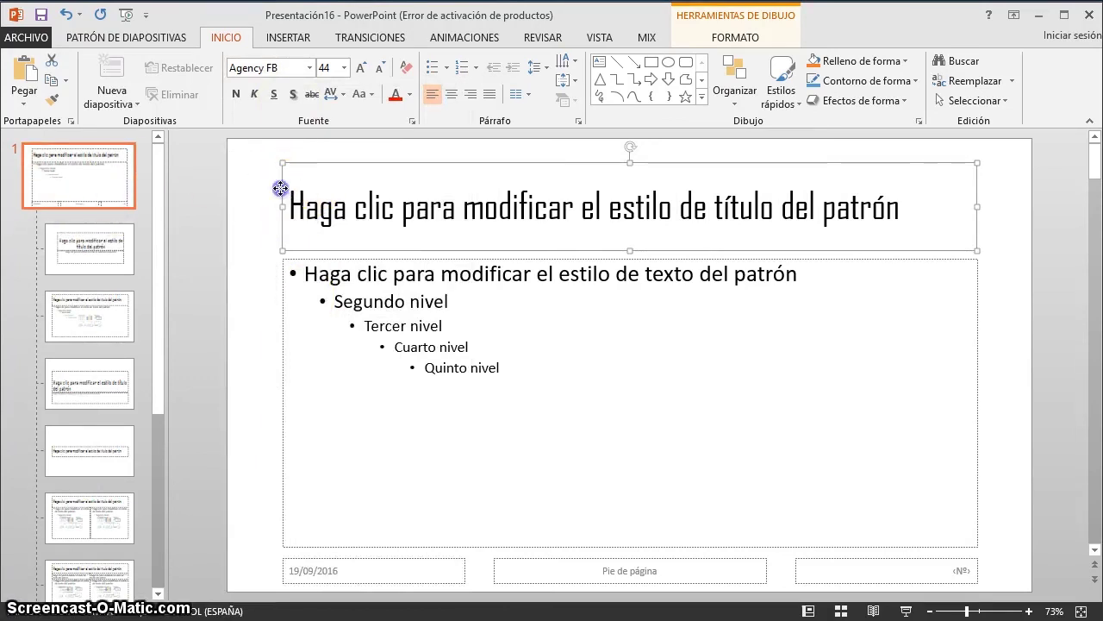
pyautogui.moveTo(277, 188)
pyautogui.mouseDown()
pyautogui.moveTo(232, 172)
pyautogui.moveTo(230, 181)
pyautogui.moveTo(224, 168)
pyautogui.mouseUp()
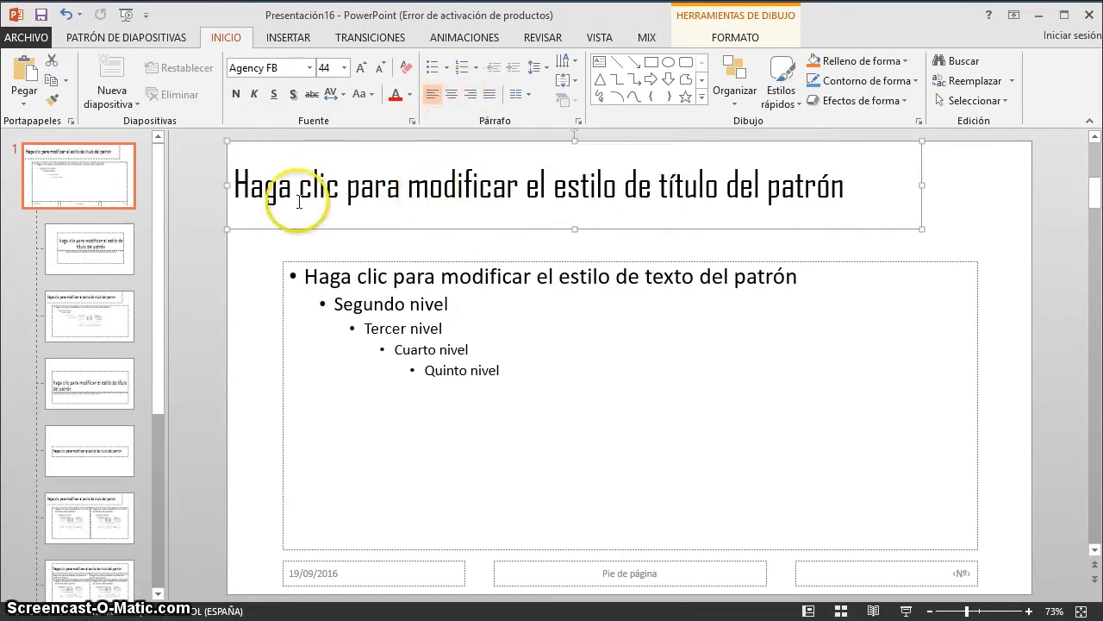
pyautogui.click(241, 275)
pyautogui.click(283, 227)
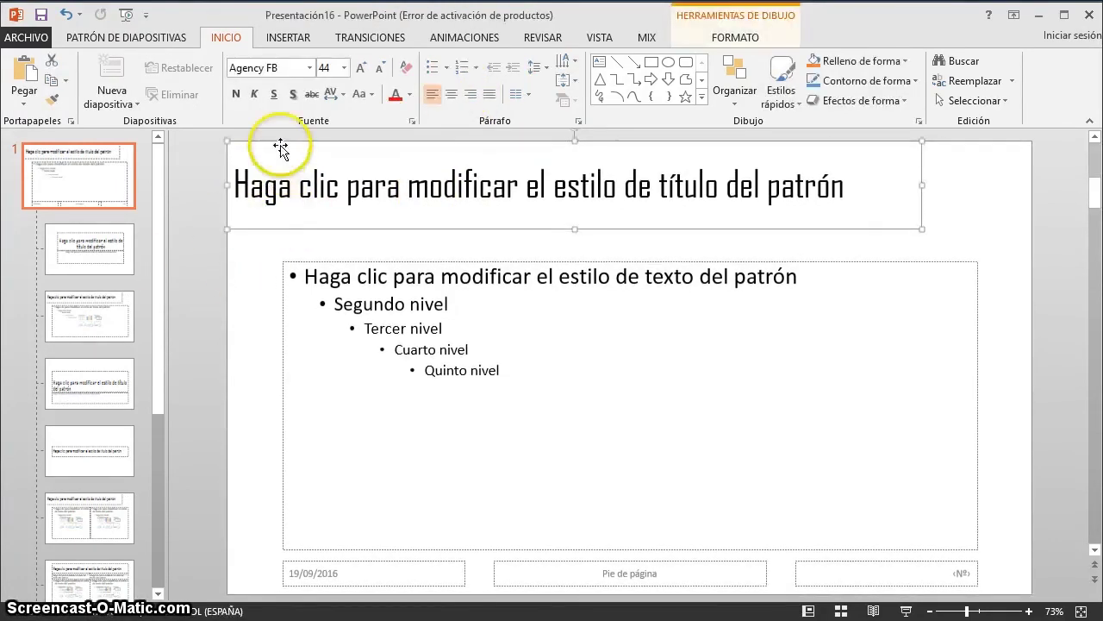
pyautogui.click(239, 94)
# Check the bold Agency FB title on the Title Slide, Title and Content, Section Header, Title Only, Two Content and Comparison layouts.
pyautogui.click(246, 257)
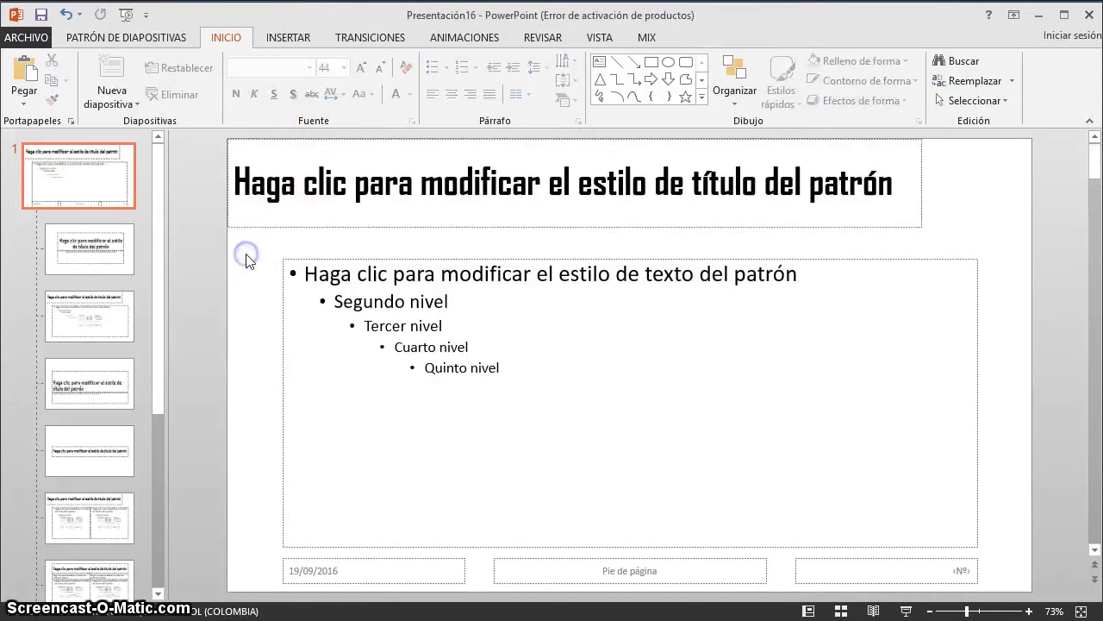
pyautogui.click(125, 248)
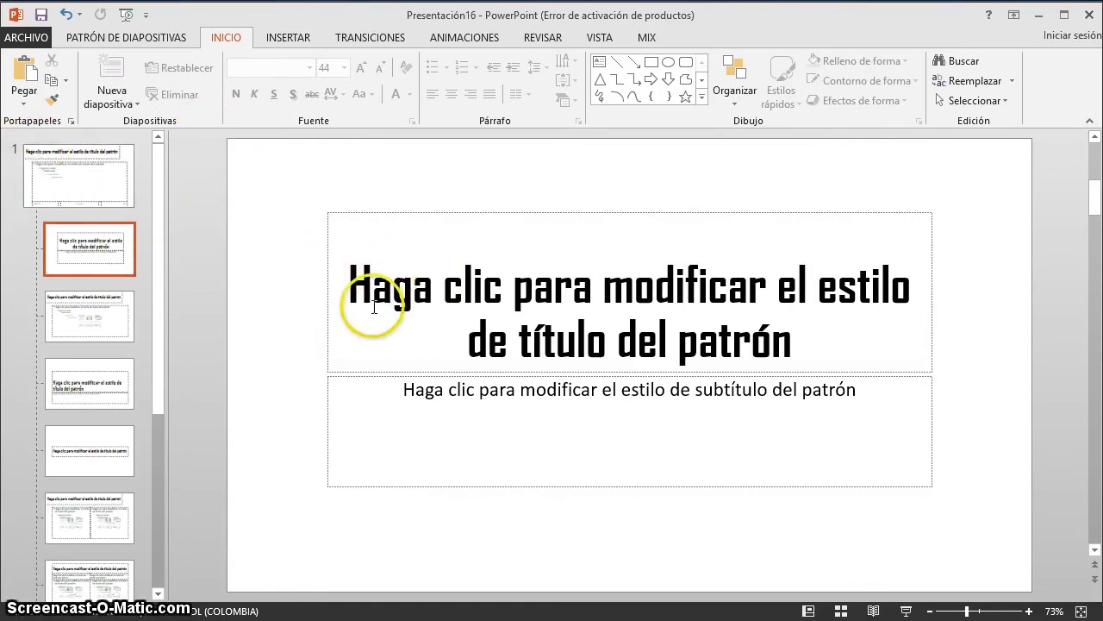
pyautogui.click(109, 197)
pyautogui.click(110, 235)
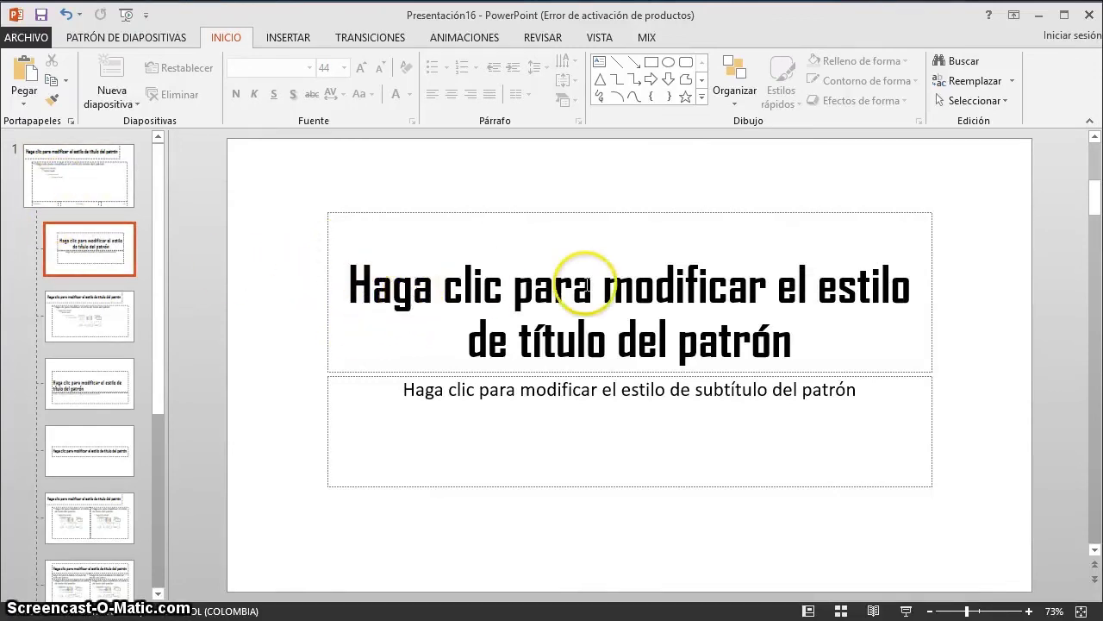
pyautogui.click(99, 330)
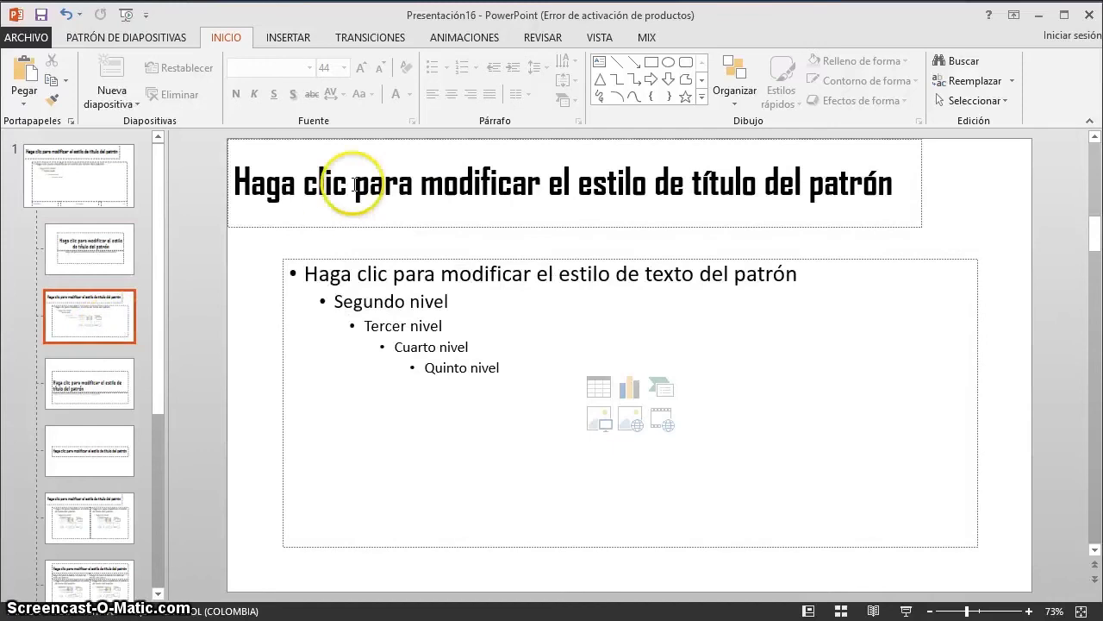
pyautogui.click(90, 397)
pyautogui.click(88, 435)
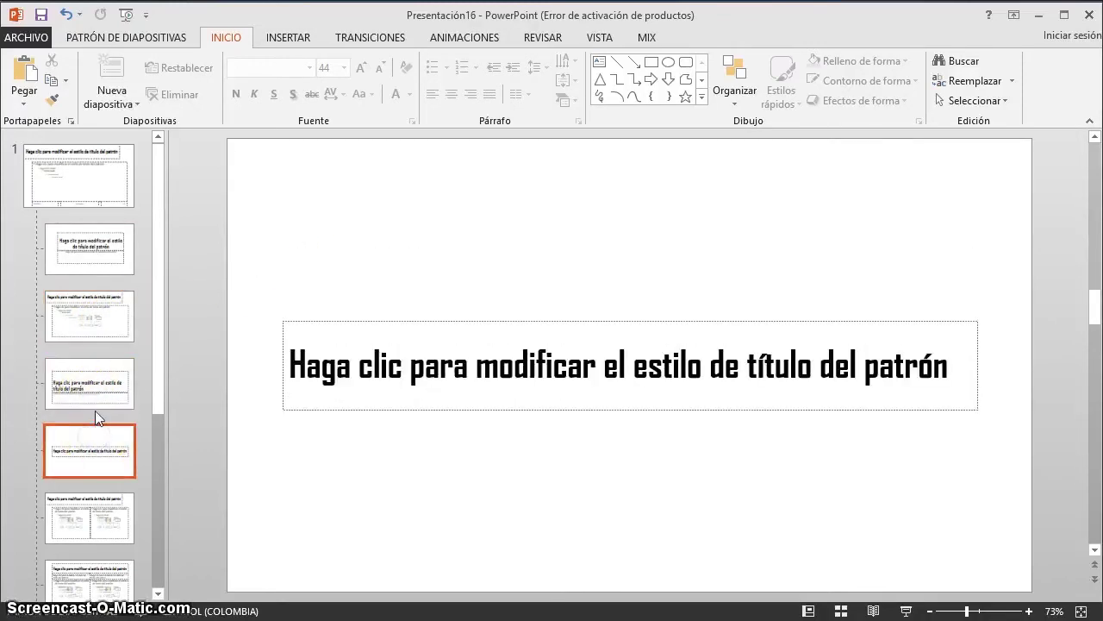
pyautogui.scroll(-2, 91, 439)
pyautogui.click(88, 465)
pyautogui.scroll(-2, 78, 405)
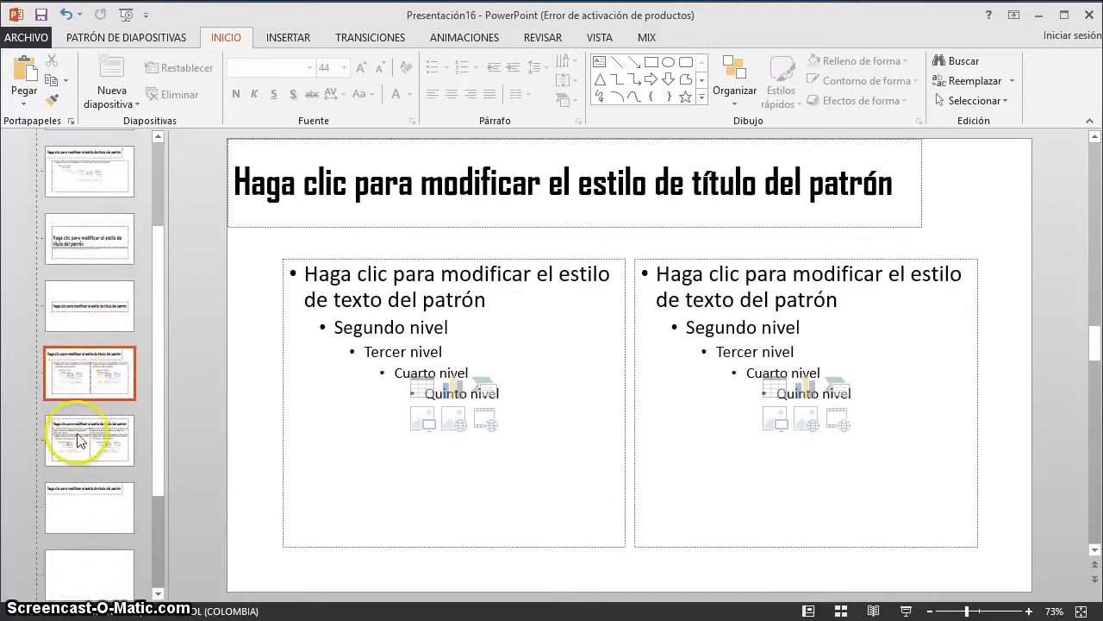
pyautogui.click(84, 429)
# Check the remaining layouts, then switch from the master back to Normal view.
pyautogui.scroll(-2, 84, 429)
pyautogui.click(85, 431)
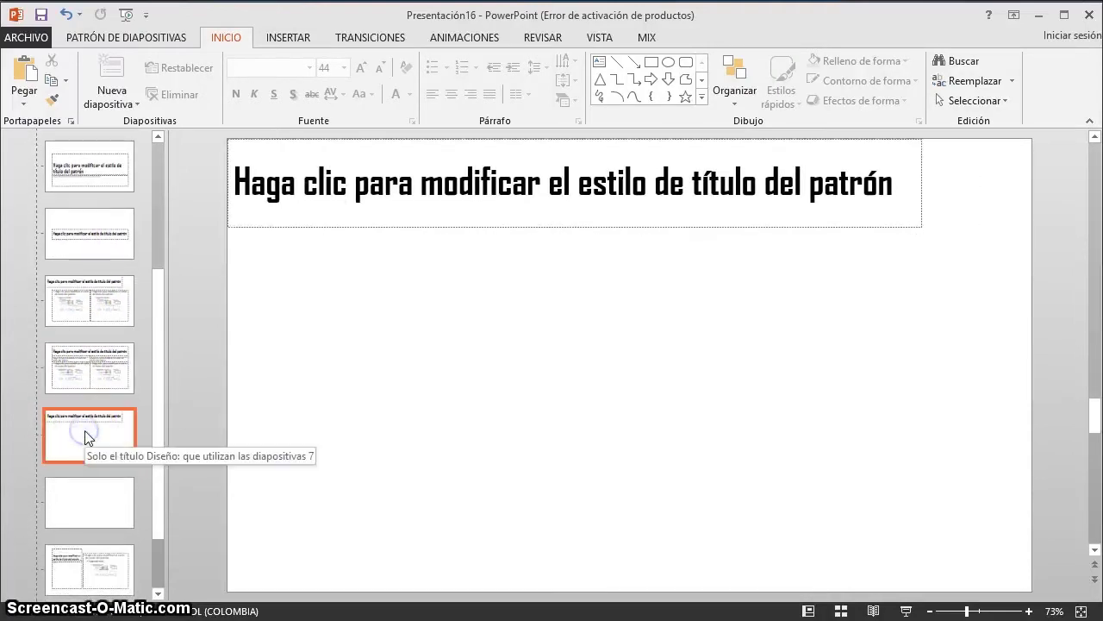
pyautogui.scroll(-2, 84, 435)
pyautogui.click(86, 428)
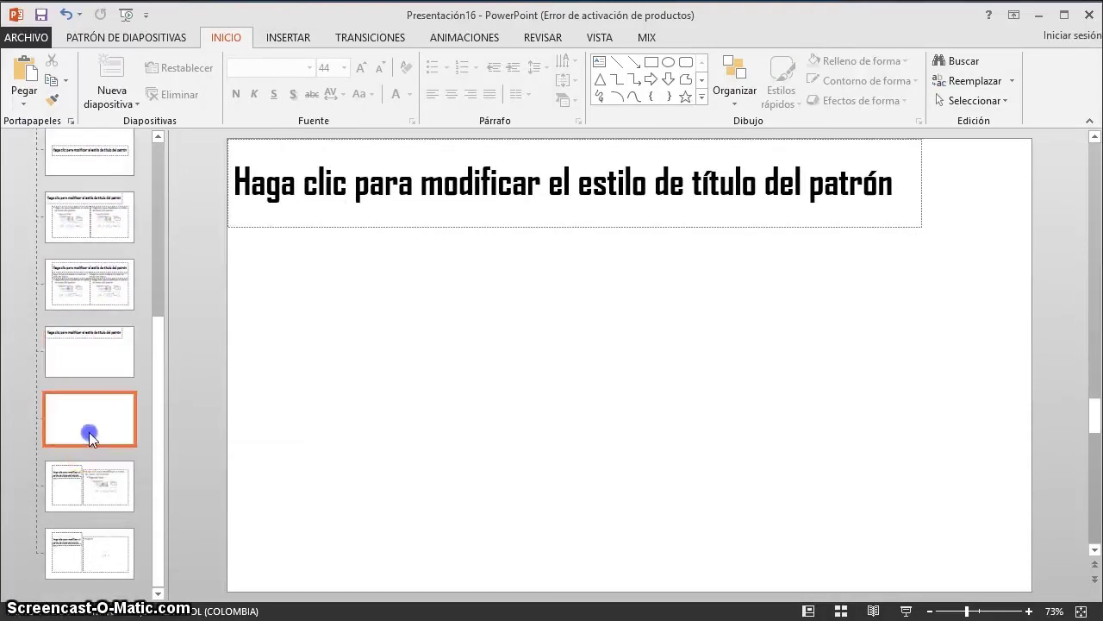
pyautogui.click(83, 489)
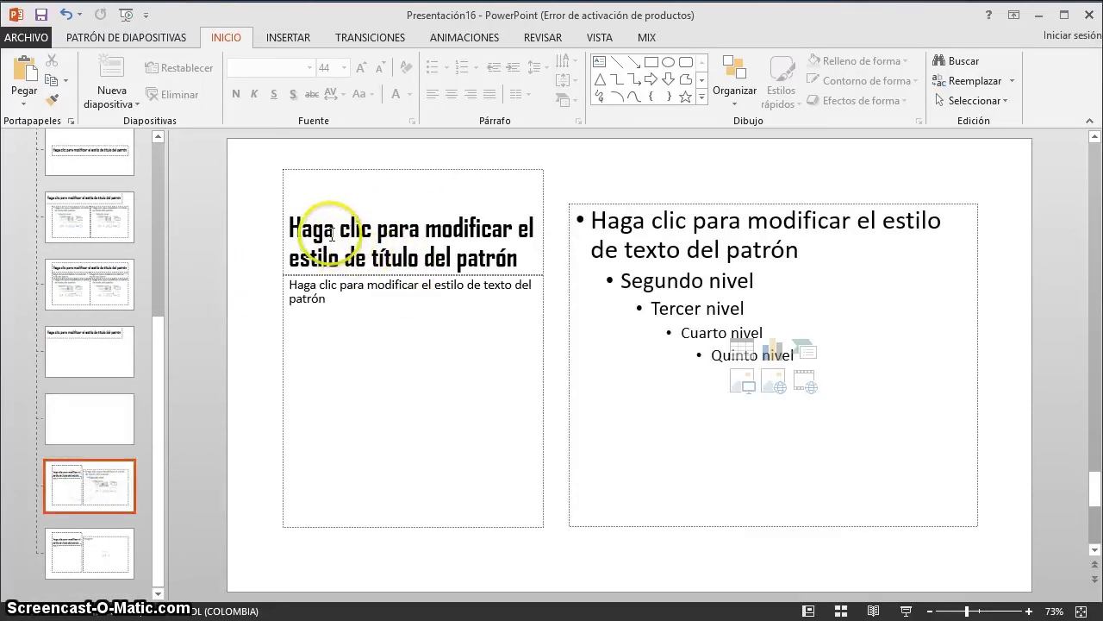
pyautogui.click(106, 545)
pyautogui.click(108, 476)
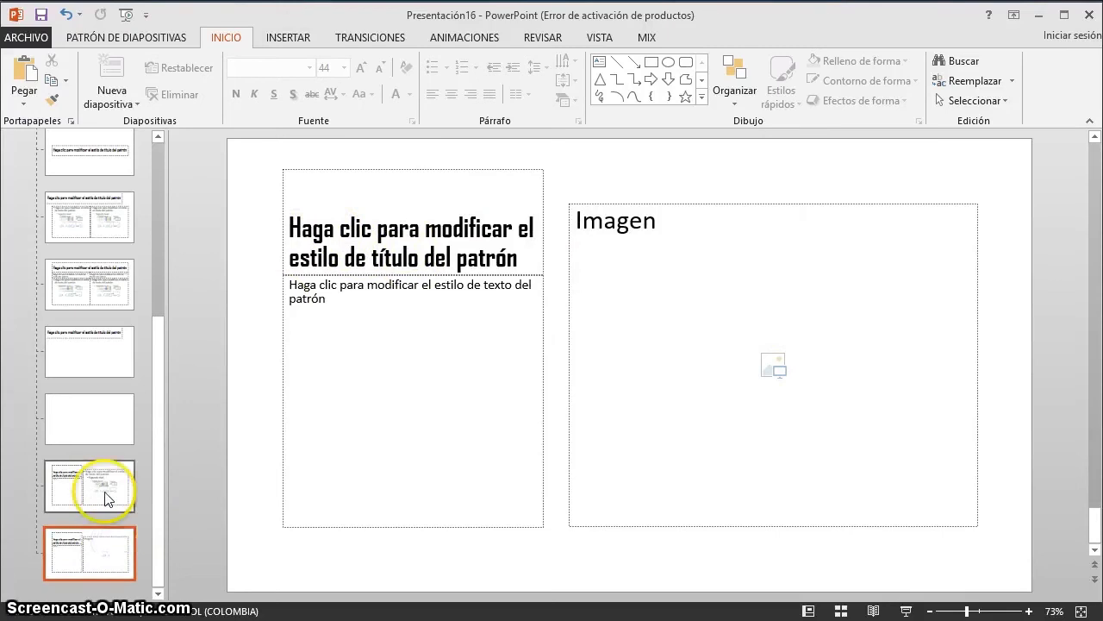
pyautogui.scroll(10, 108, 474)
pyautogui.click(79, 241)
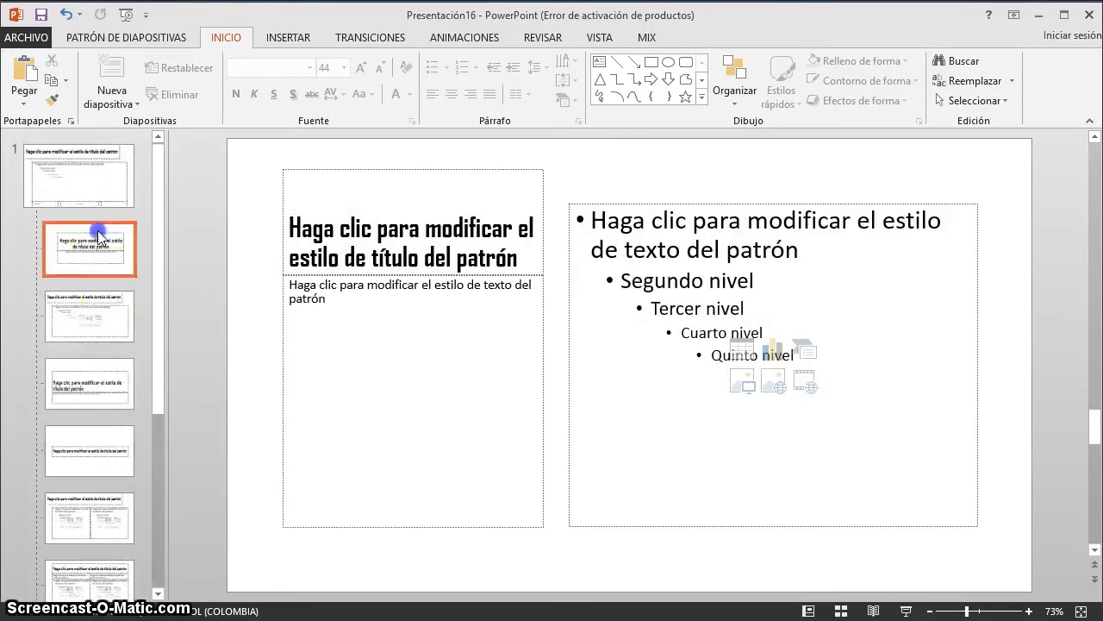
pyautogui.click(95, 198)
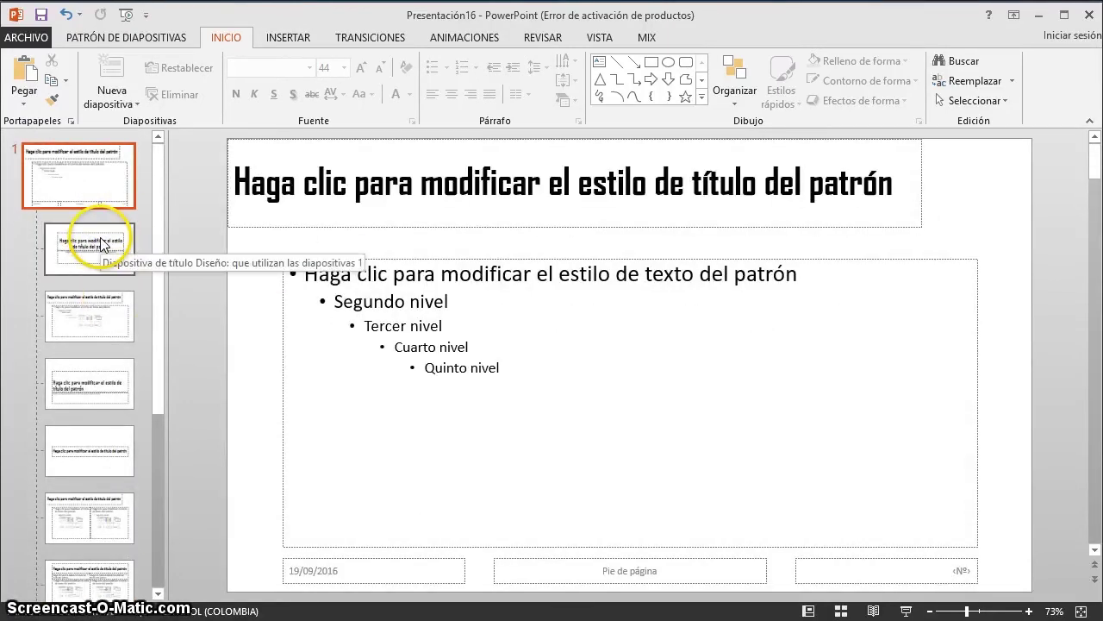
pyautogui.click(613, 35)
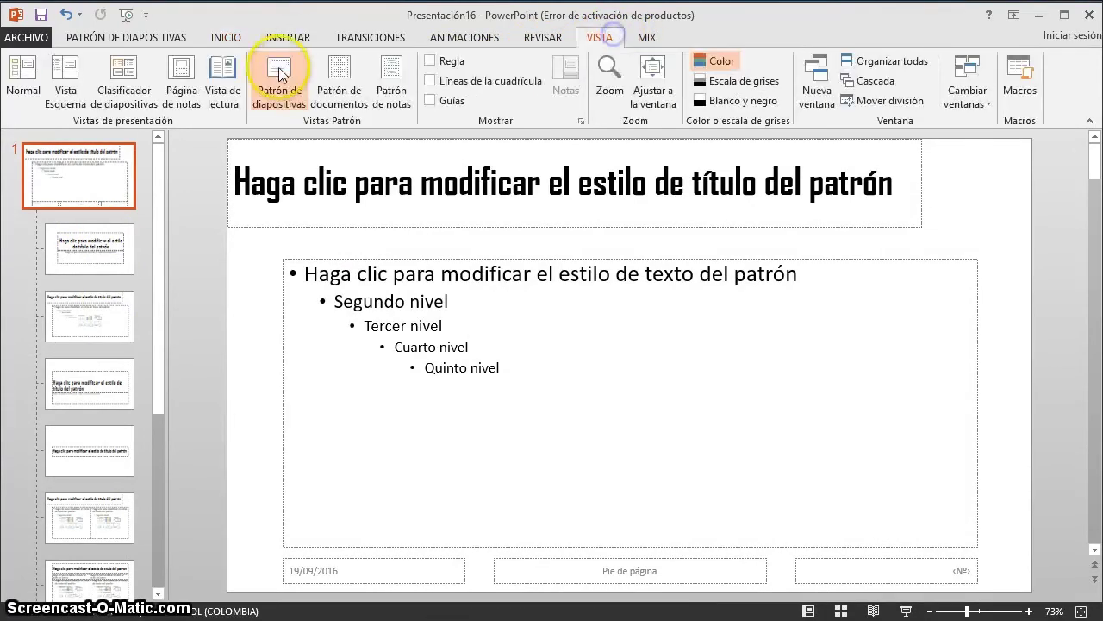
pyautogui.click(24, 76)
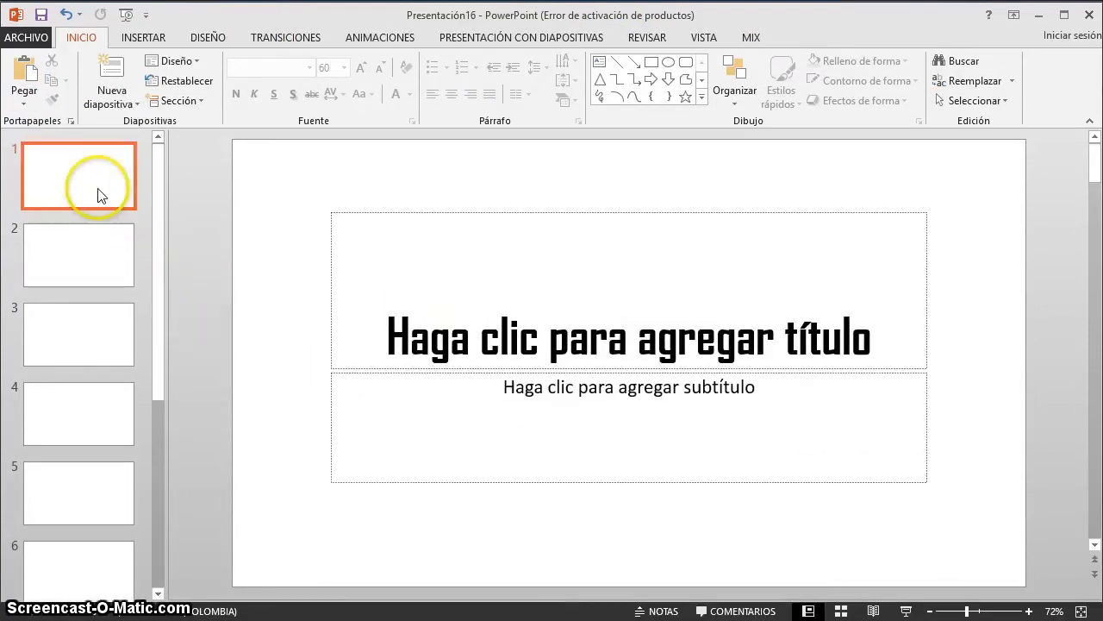
# Look through slides 1–5 and place the insertion point between slides 4 and 5.
pyautogui.click(73, 243)
pyautogui.click(75, 326)
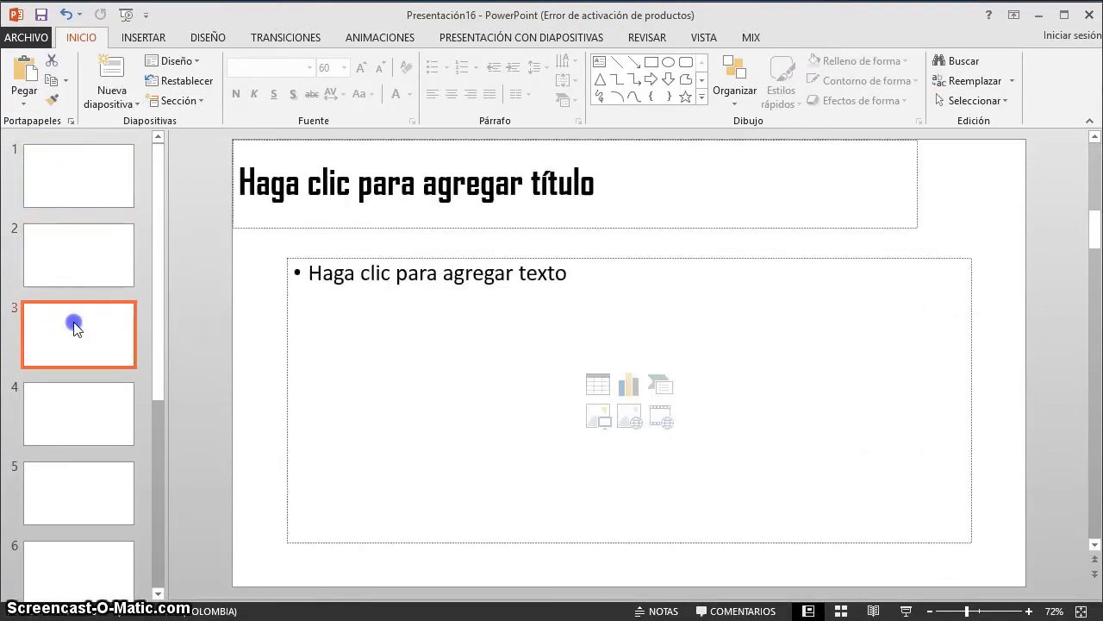
pyautogui.click(88, 266)
pyautogui.click(89, 321)
pyautogui.click(93, 412)
pyautogui.click(102, 499)
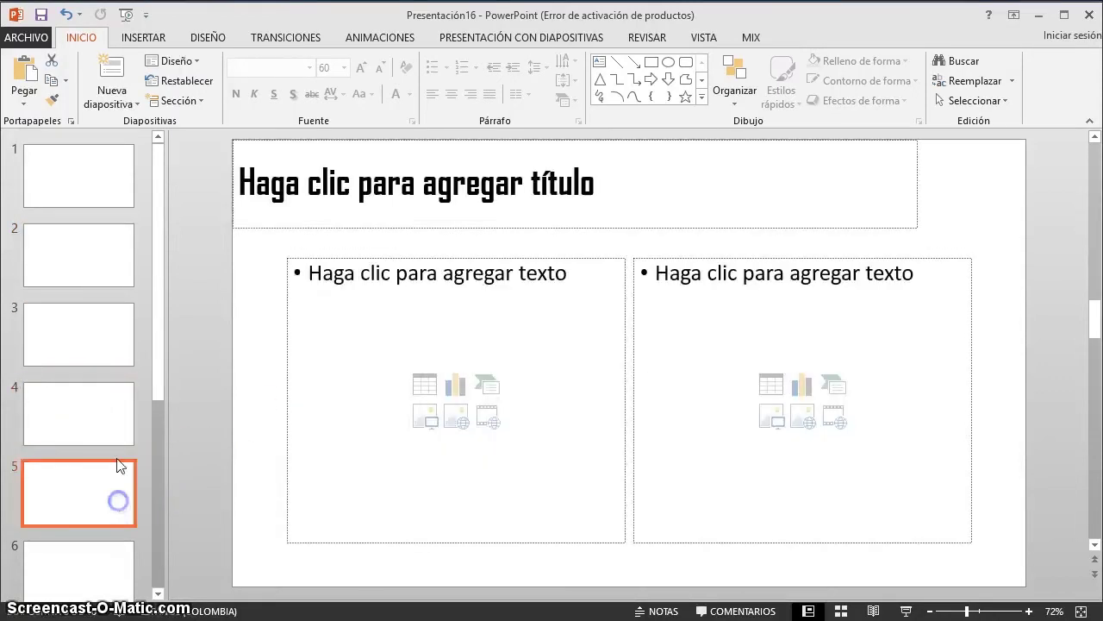
pyautogui.click(103, 346)
pyautogui.click(97, 261)
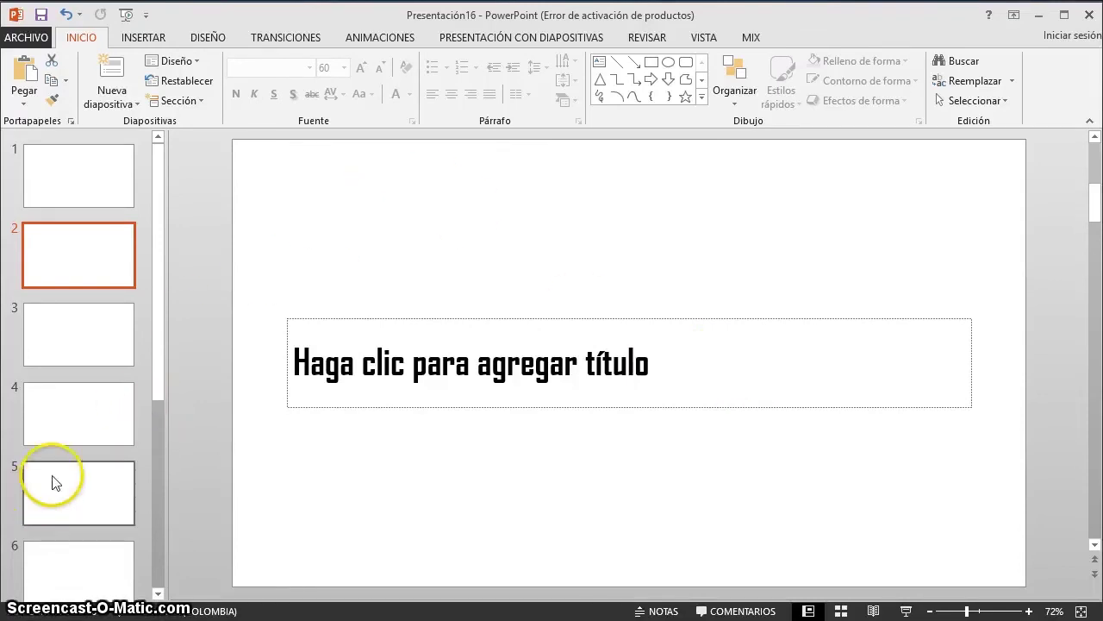
pyautogui.click(74, 453)
# Add a new slide after slide 4 and give it the Sóo título centrado layout.
pyautogui.click(99, 95)
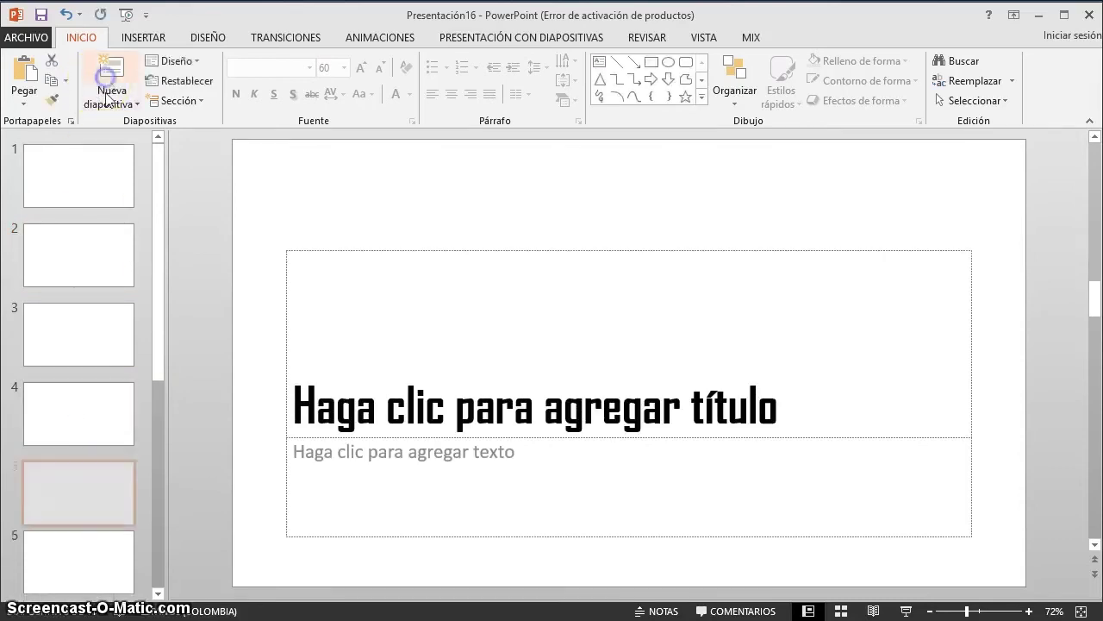
pyautogui.rightClick(262, 196)
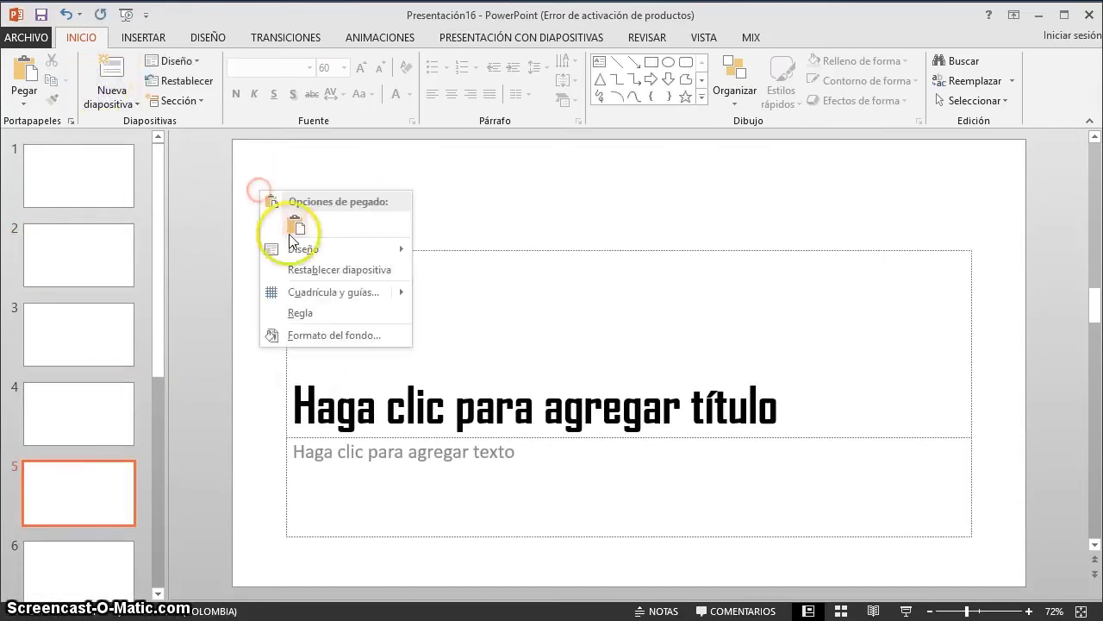
pyautogui.moveTo(302, 248)
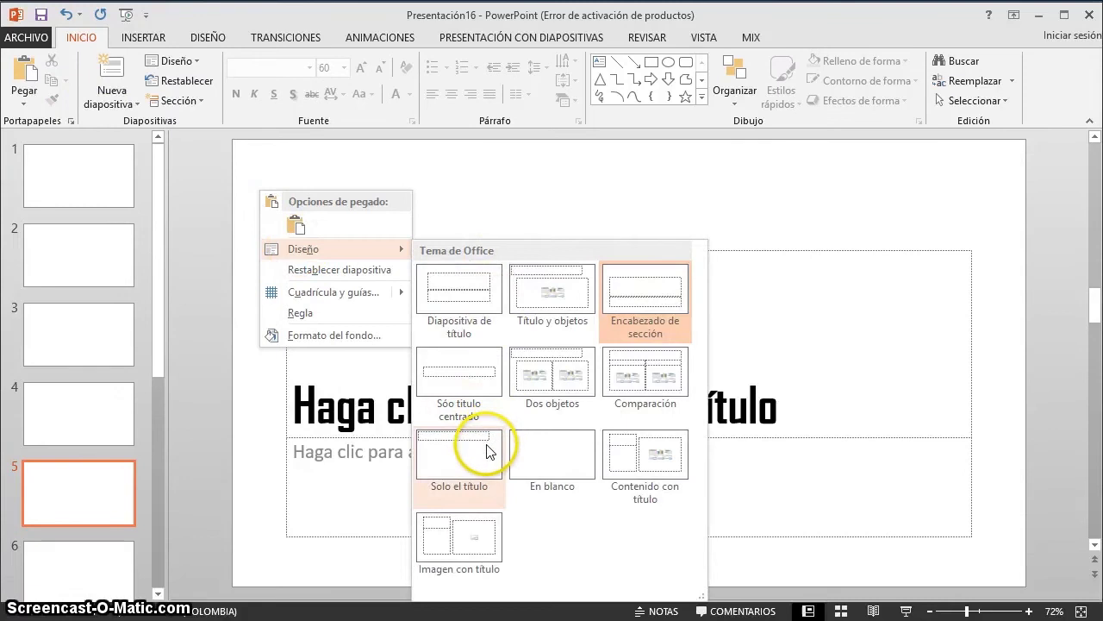
pyautogui.click(487, 383)
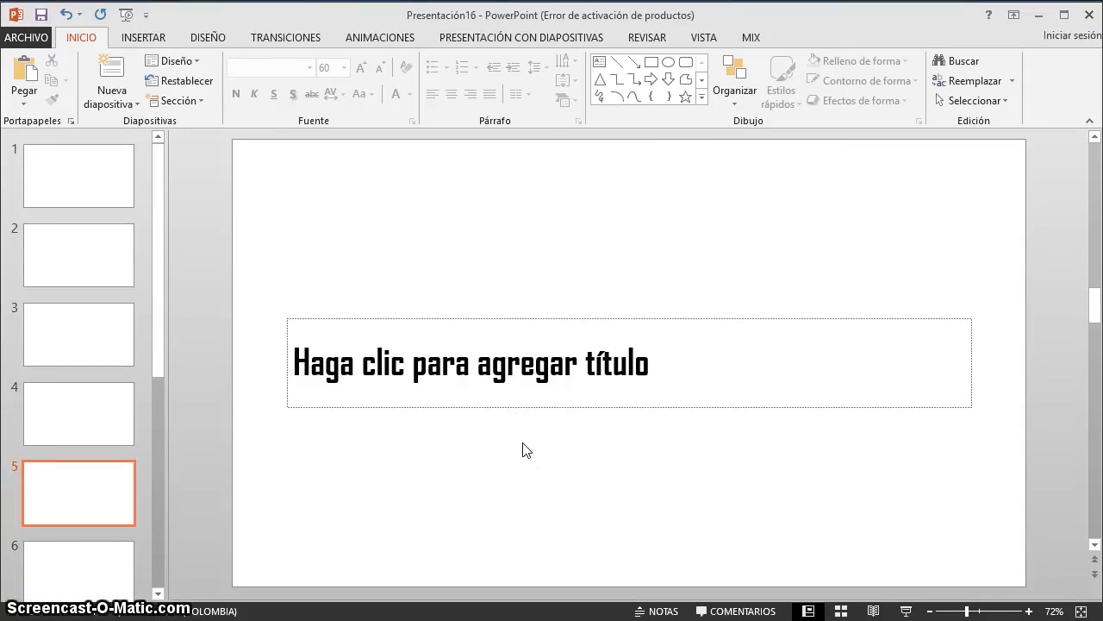
pyautogui.click(434, 406)
pyautogui.click(253, 288)
# Title slide 5 'Texto' and colour the title red.
pyautogui.click(618, 378)
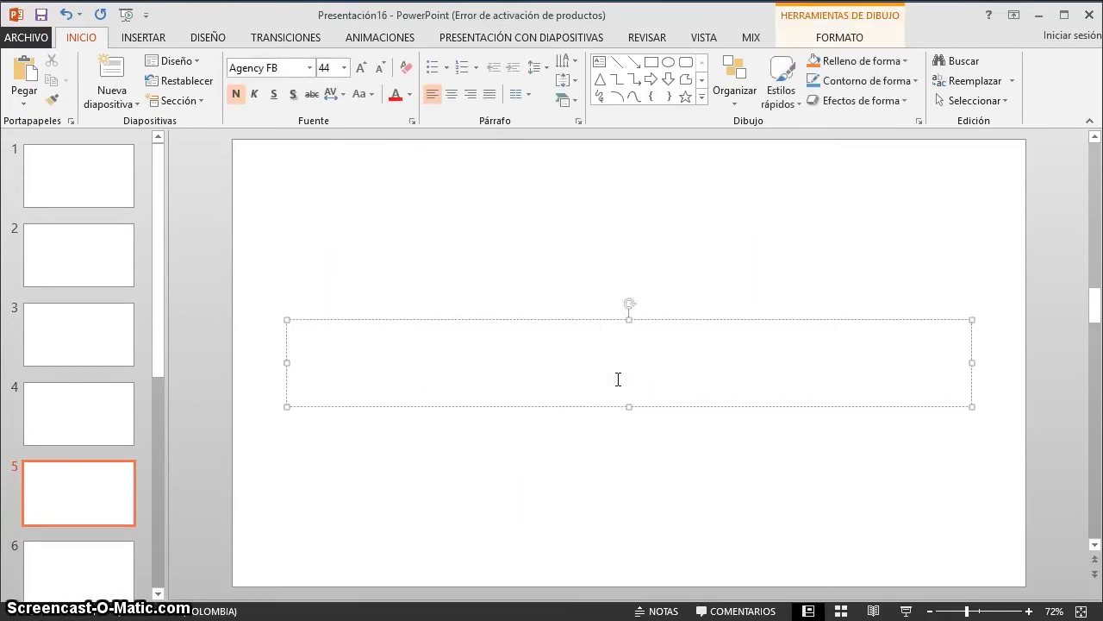
pyautogui.write('Texto')
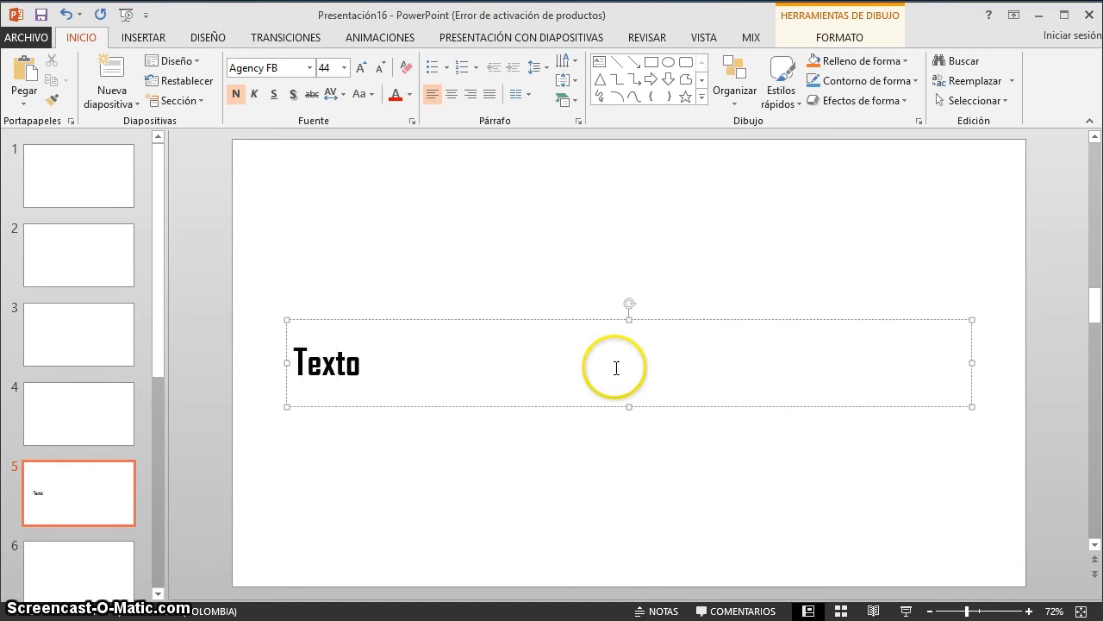
pyautogui.click(555, 261)
pyautogui.click(285, 362)
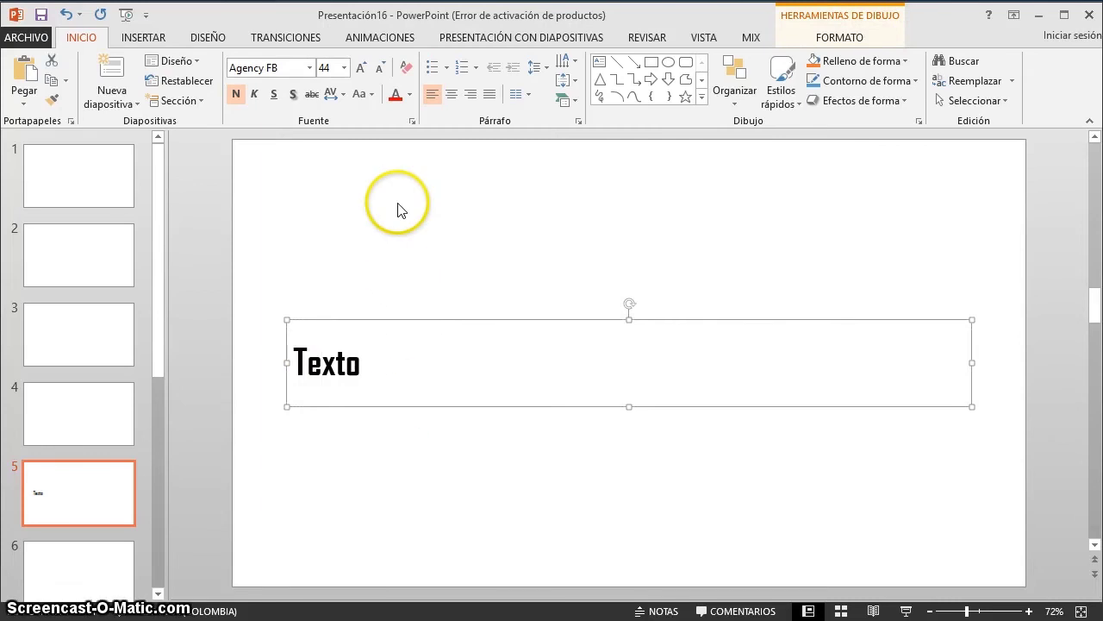
pyautogui.click(396, 95)
pyautogui.click(388, 244)
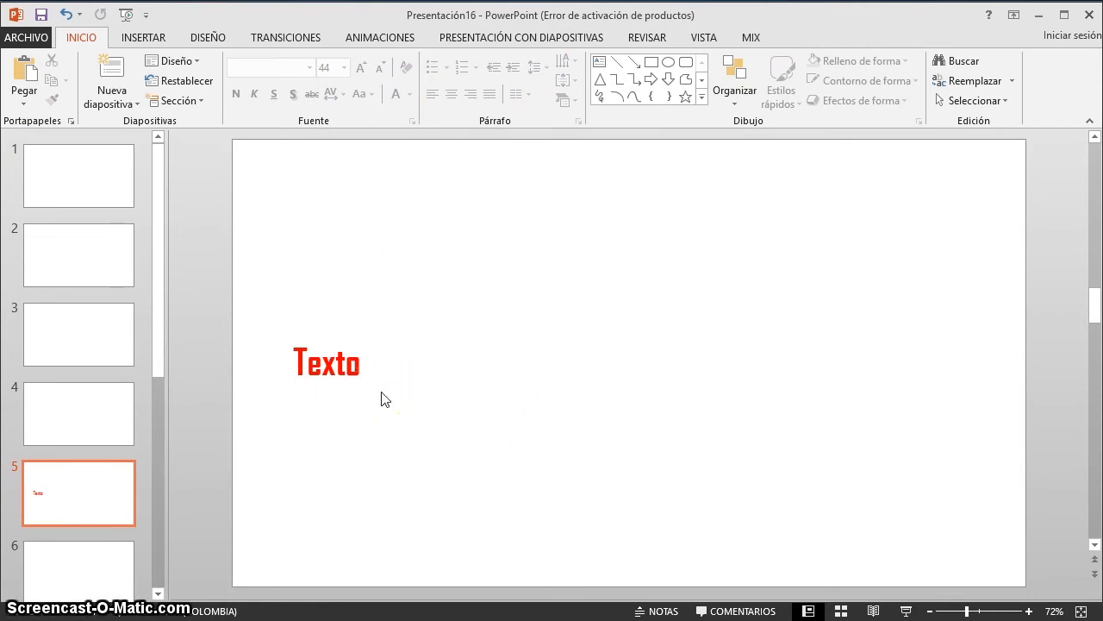
# Insert a new slide 6 after slide 5 and title it 'De color negro'.
pyautogui.click(108, 355)
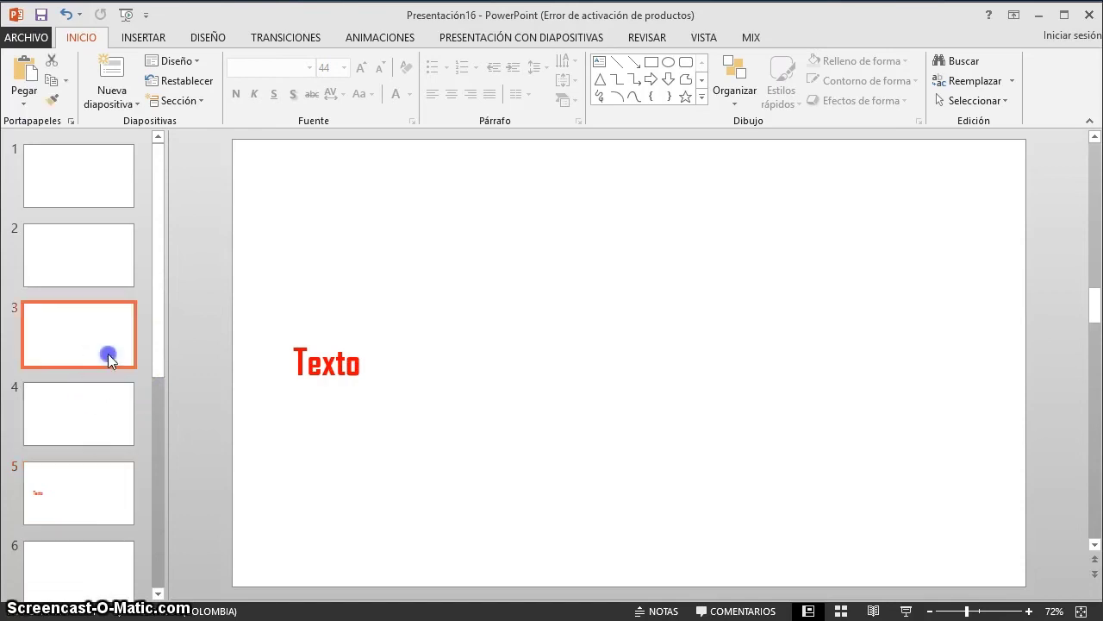
pyautogui.click(79, 488)
pyautogui.click(83, 353)
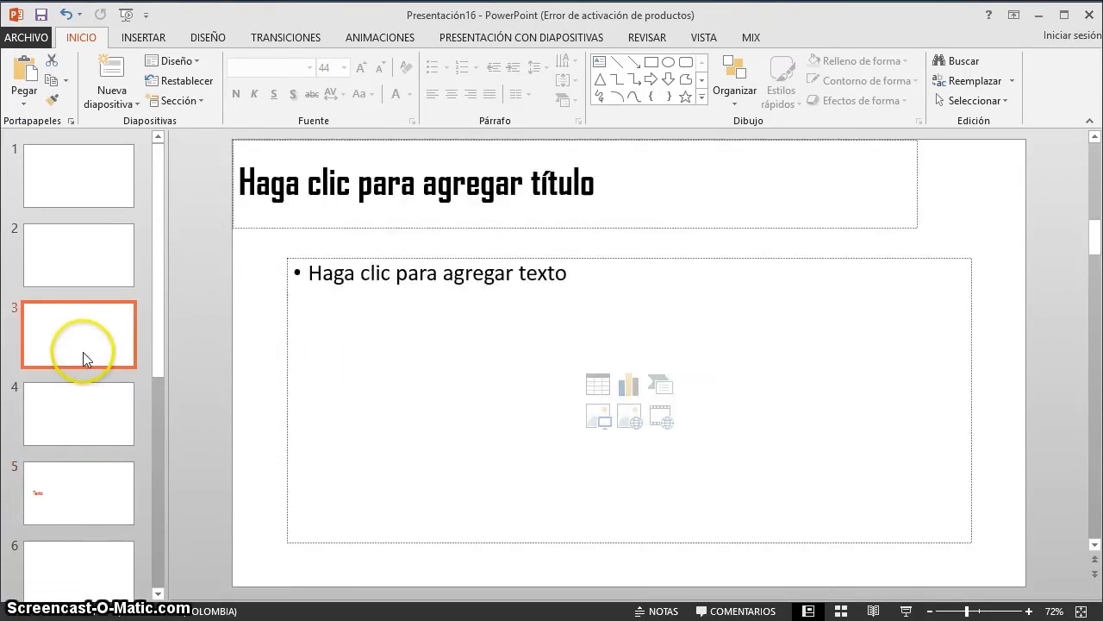
pyautogui.click(74, 465)
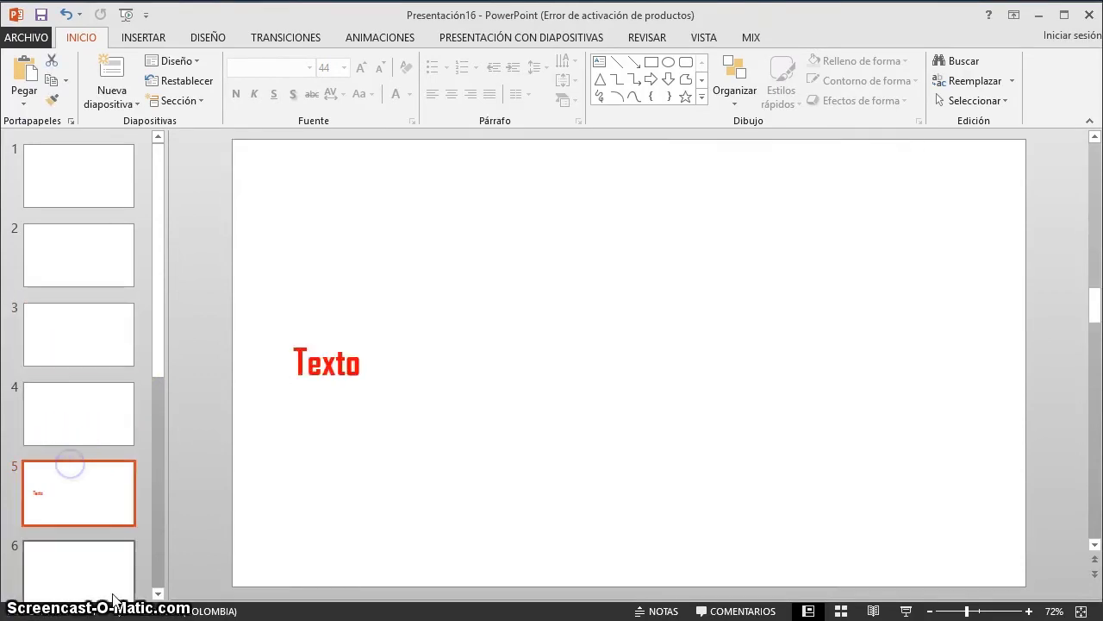
pyautogui.click(110, 533)
pyautogui.click(113, 75)
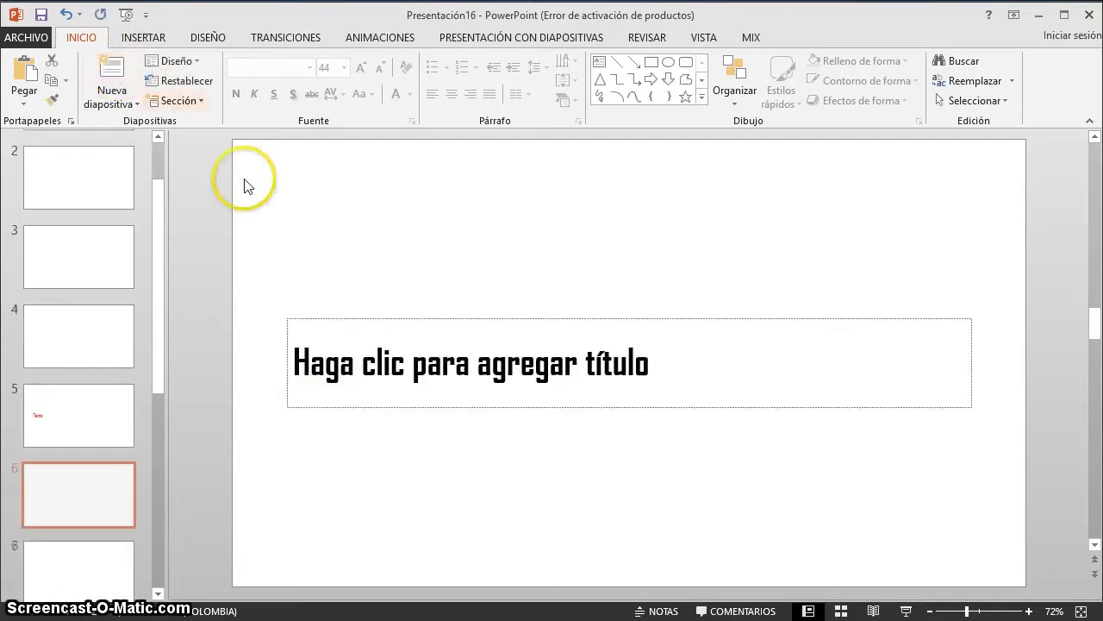
pyautogui.click(374, 365)
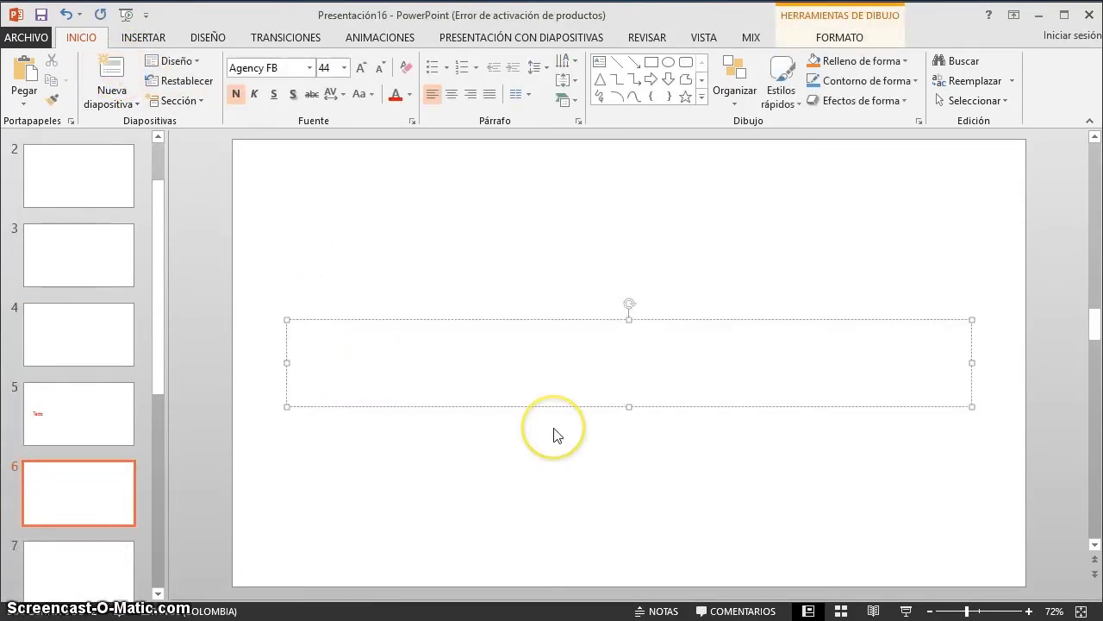
pyautogui.write('De color negro')
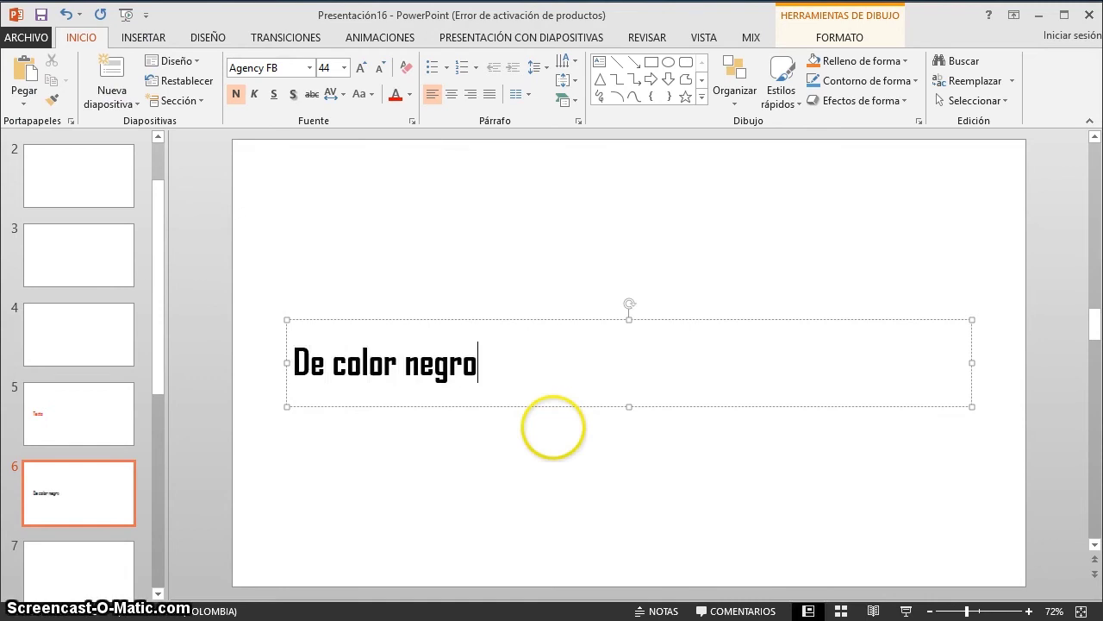
pyautogui.click(325, 270)
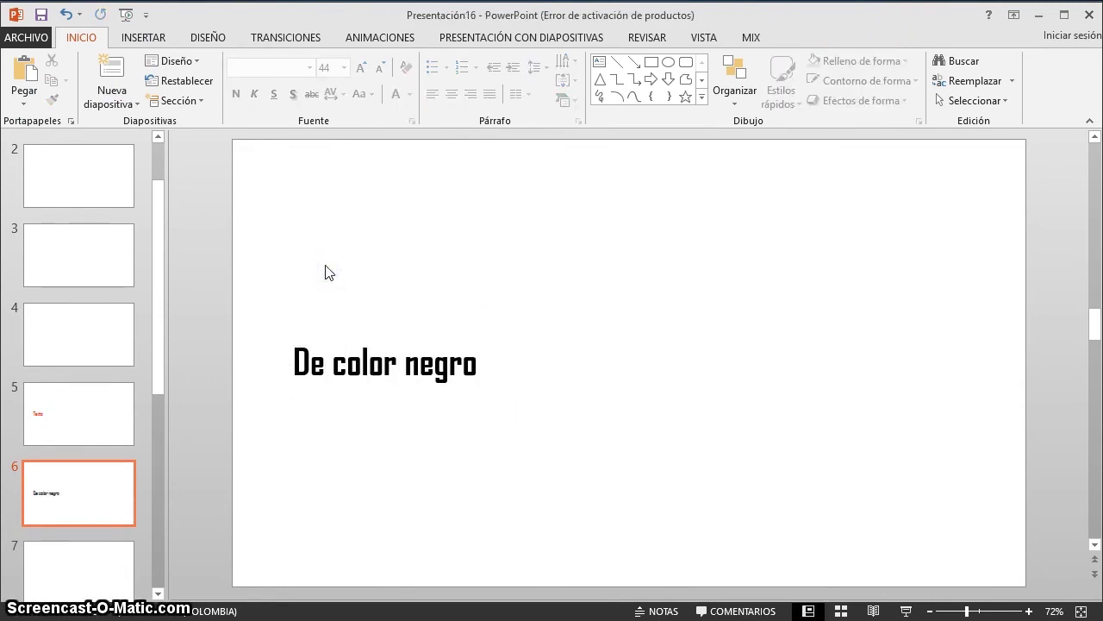
pyautogui.click(72, 431)
pyautogui.click(73, 483)
# Type 'Título personalizado en el centro' as slide 2's title.
pyautogui.scroll(1, 70, 469)
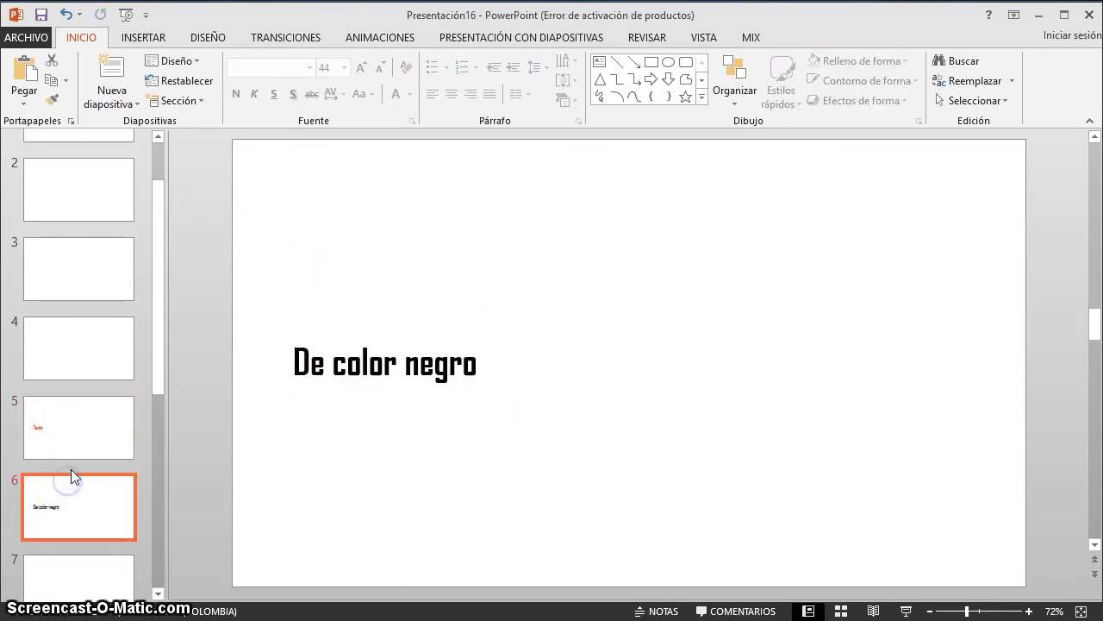
pyautogui.click(68, 247)
pyautogui.click(537, 380)
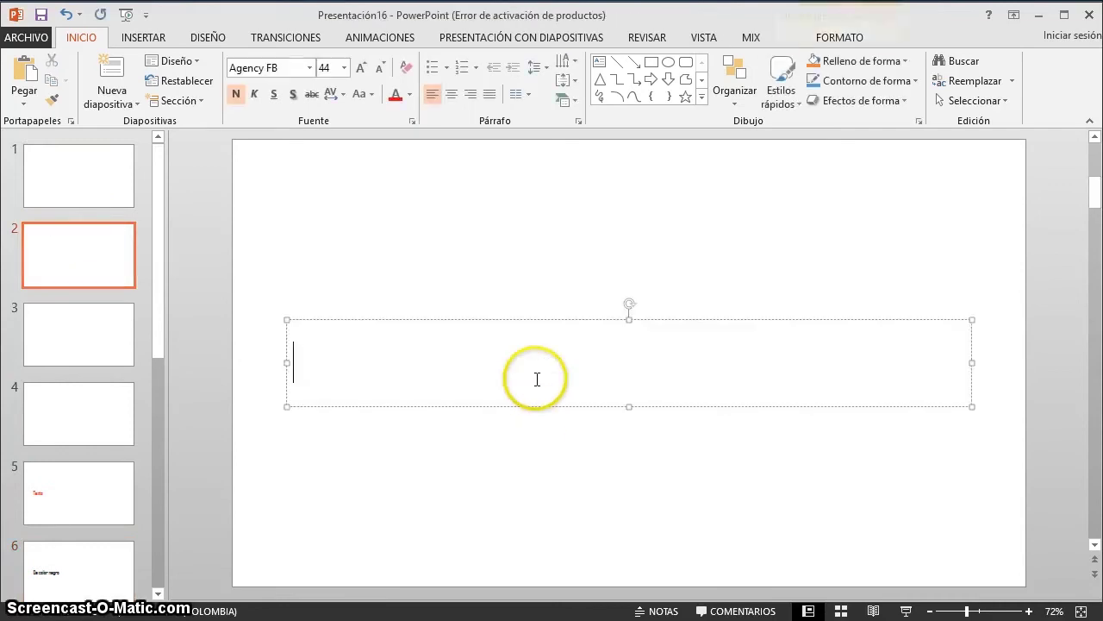
pyautogui.write('Título personalizado en el centro')
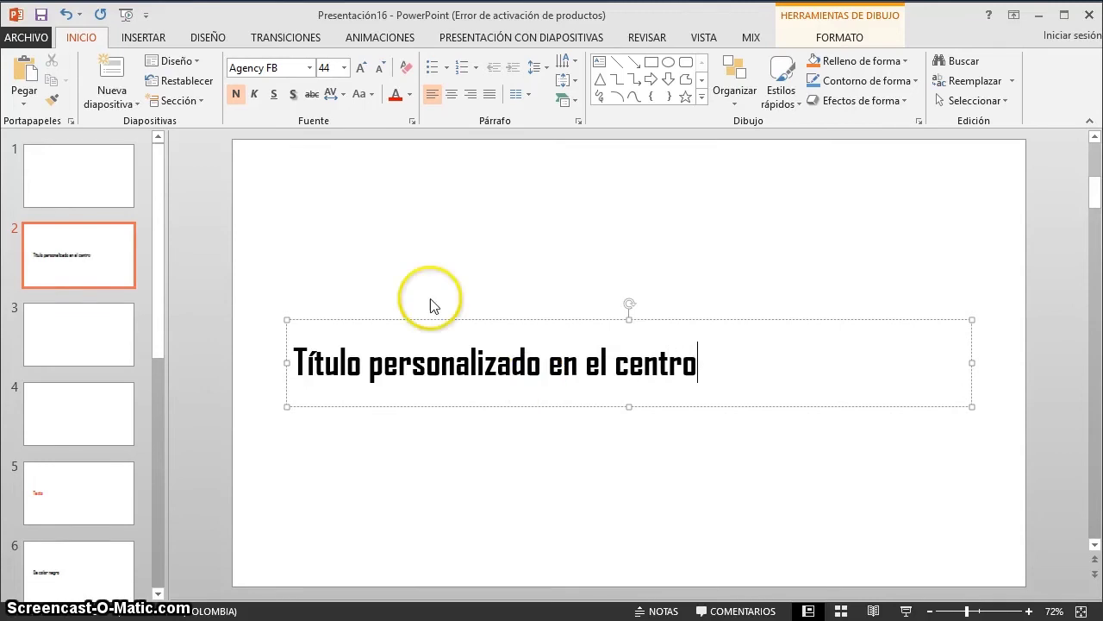
pyautogui.click(399, 243)
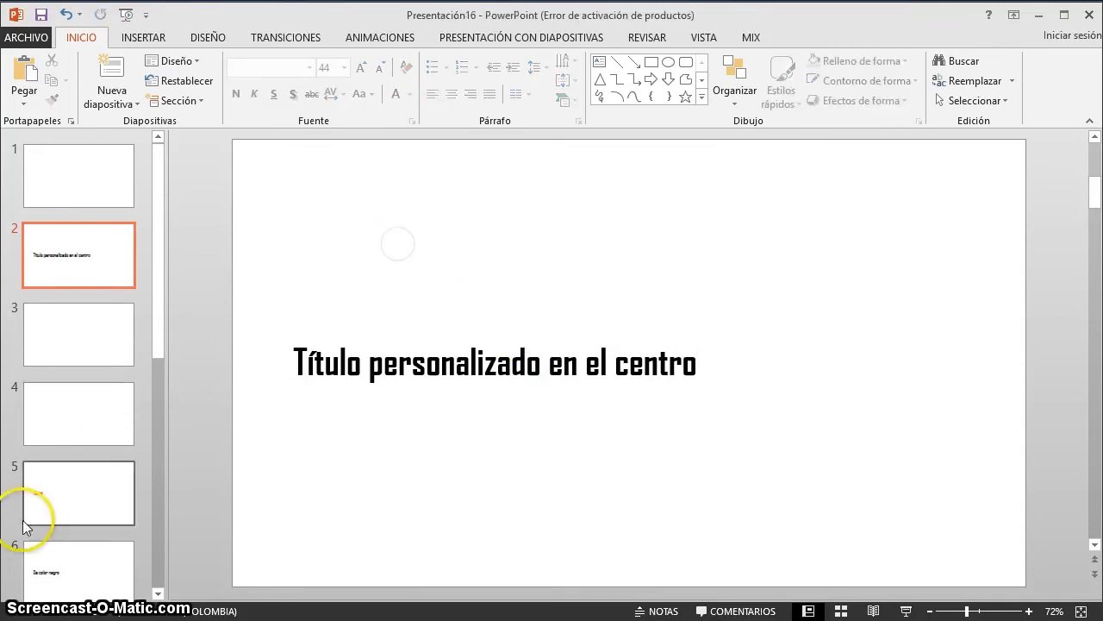
pyautogui.click(72, 503)
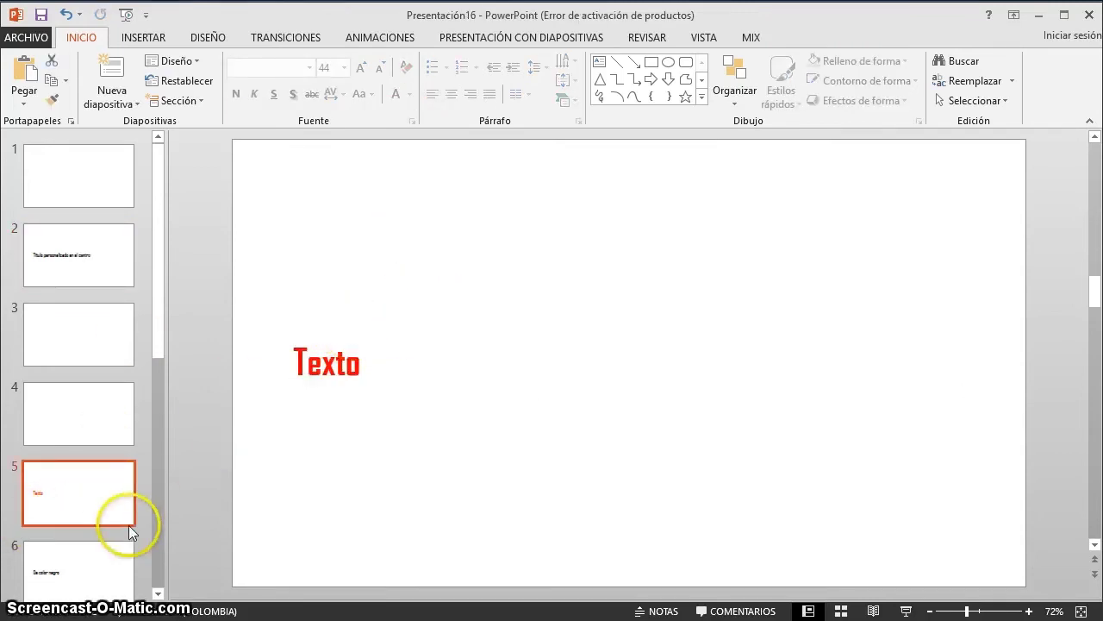
pyautogui.click(93, 552)
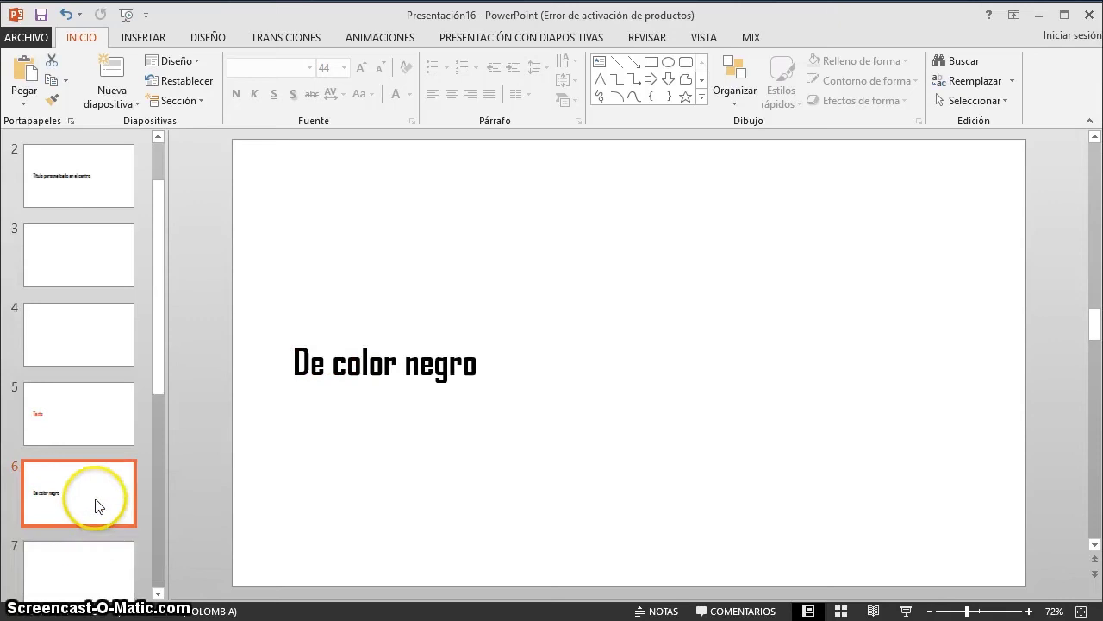
pyautogui.scroll(2, 93, 505)
pyautogui.click(97, 265)
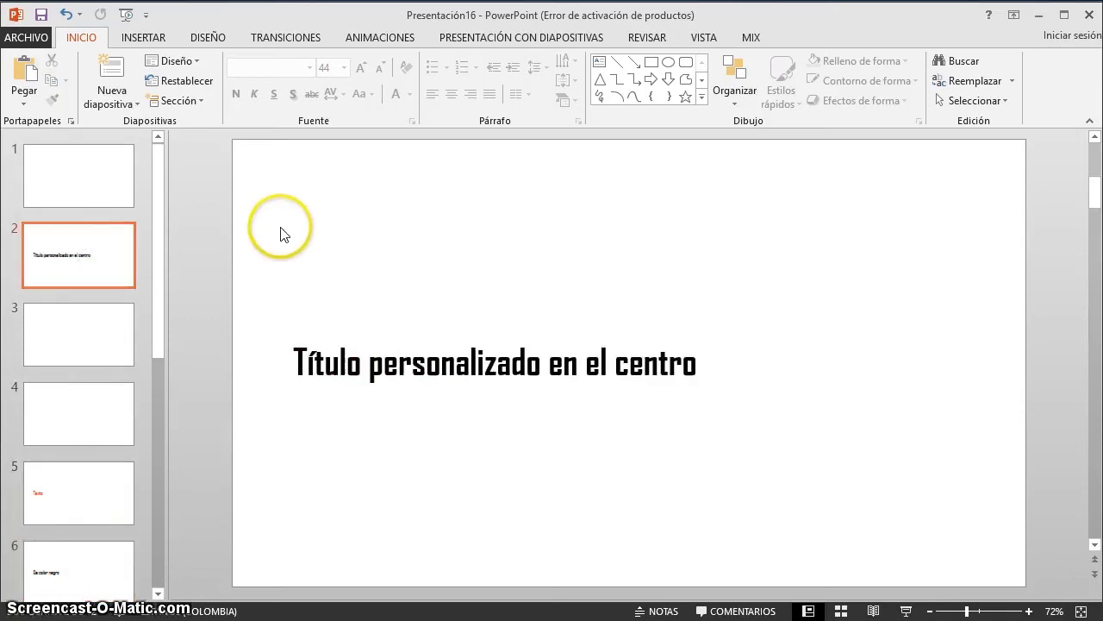
# In Slide Master, set the main master title's font colour to dark blue.
pyautogui.click(703, 38)
pyautogui.click(265, 101)
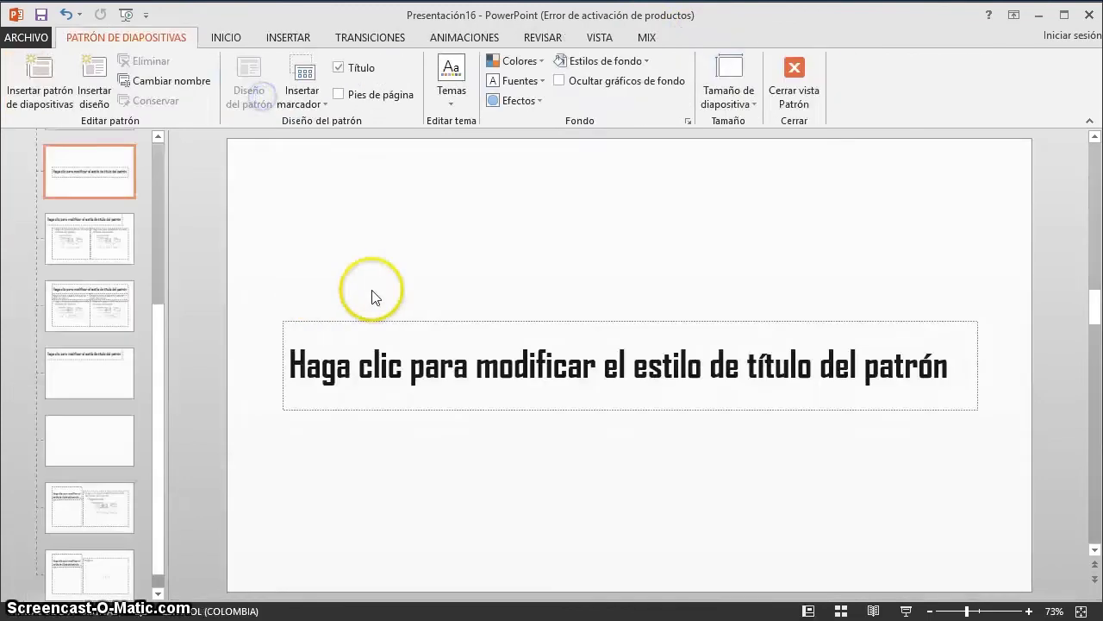
pyautogui.scroll(3, 138, 315)
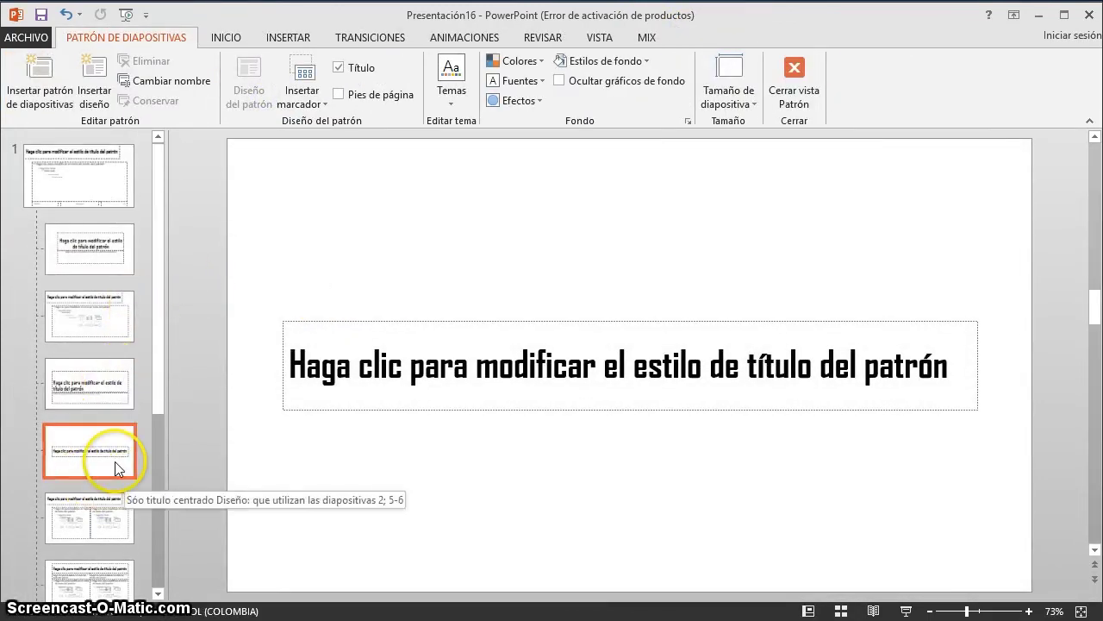
pyautogui.click(93, 162)
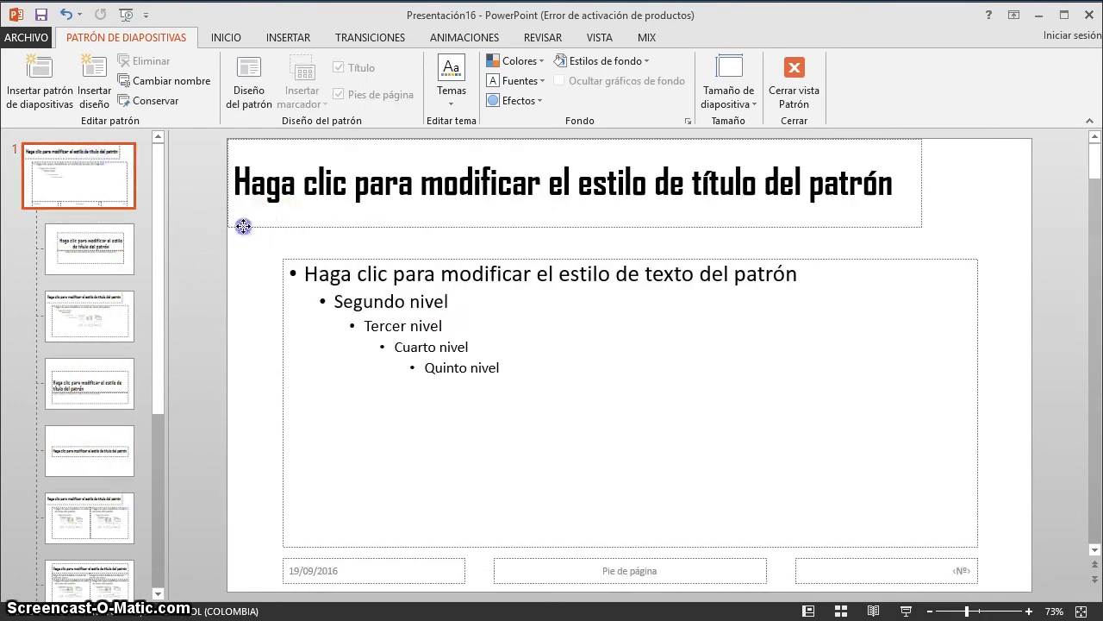
pyautogui.click(243, 227)
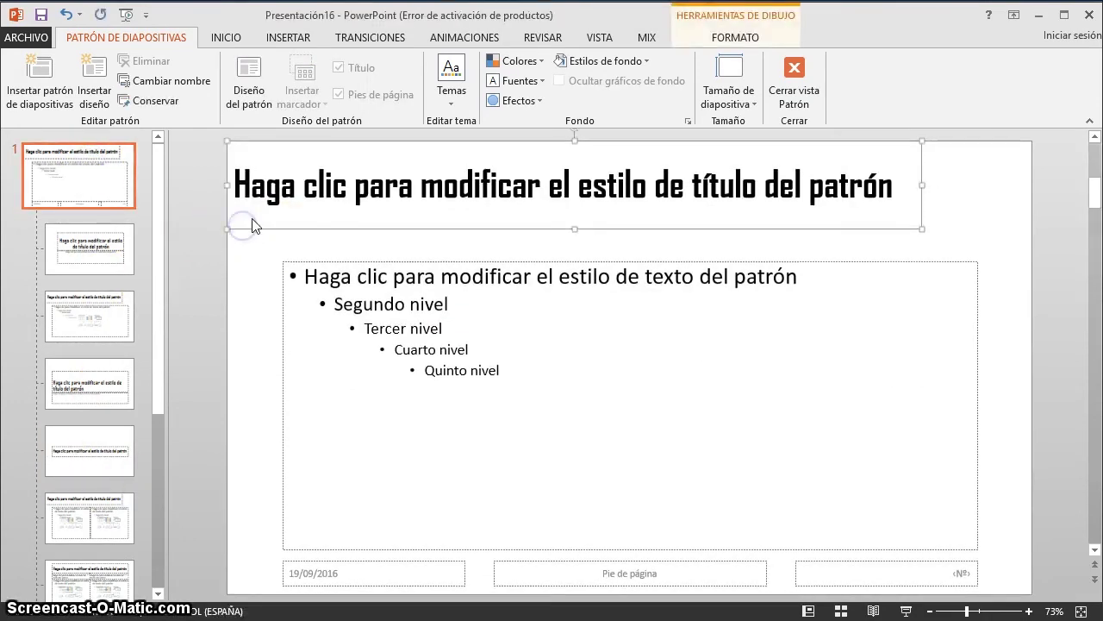
pyautogui.click(219, 39)
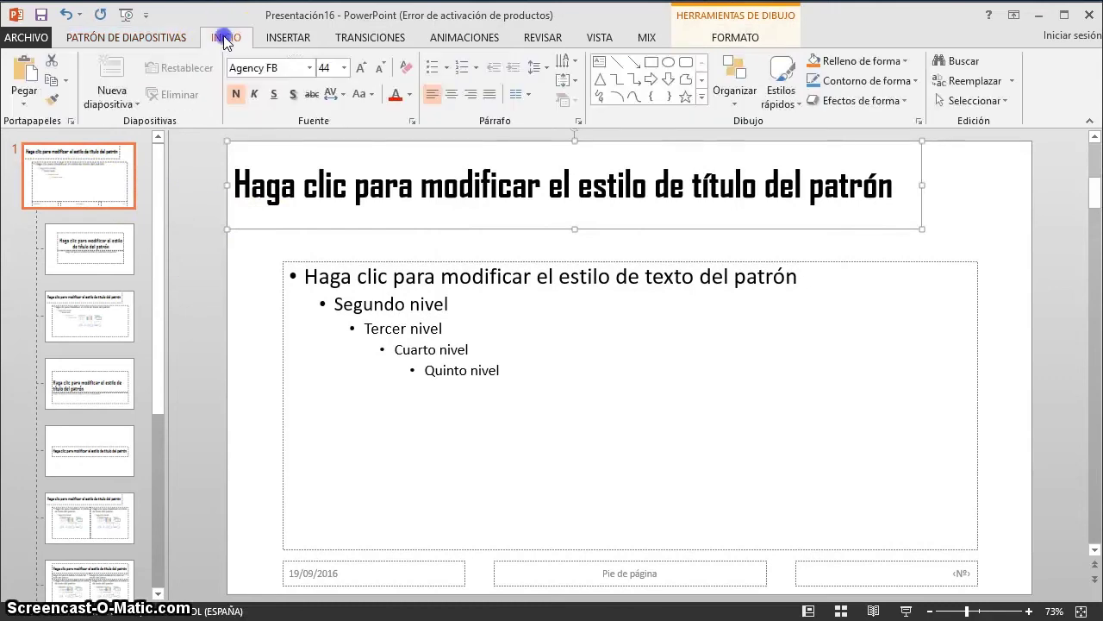
pyautogui.click(409, 94)
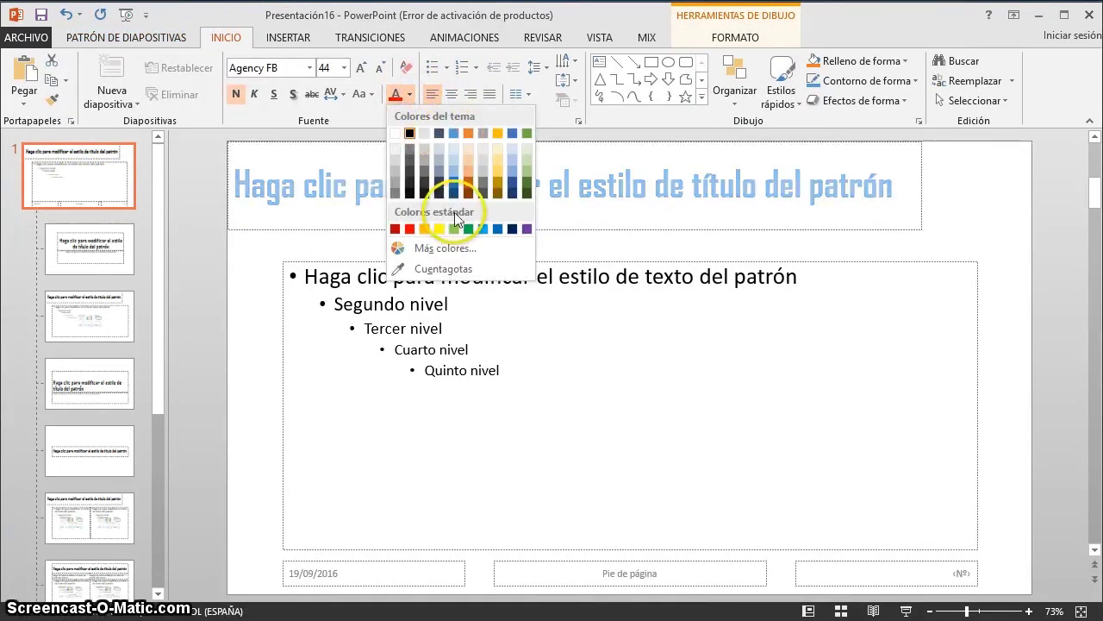
pyautogui.click(455, 199)
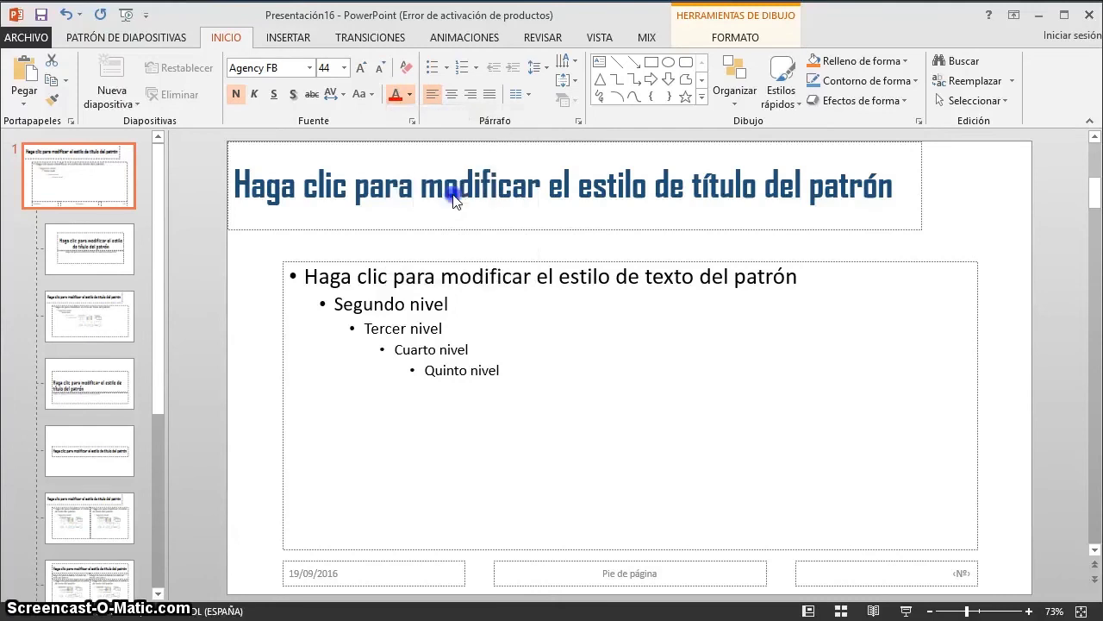
pyautogui.click(250, 275)
# Check the dark-blue title on the title slide, next and section header layouts.
pyautogui.click(128, 253)
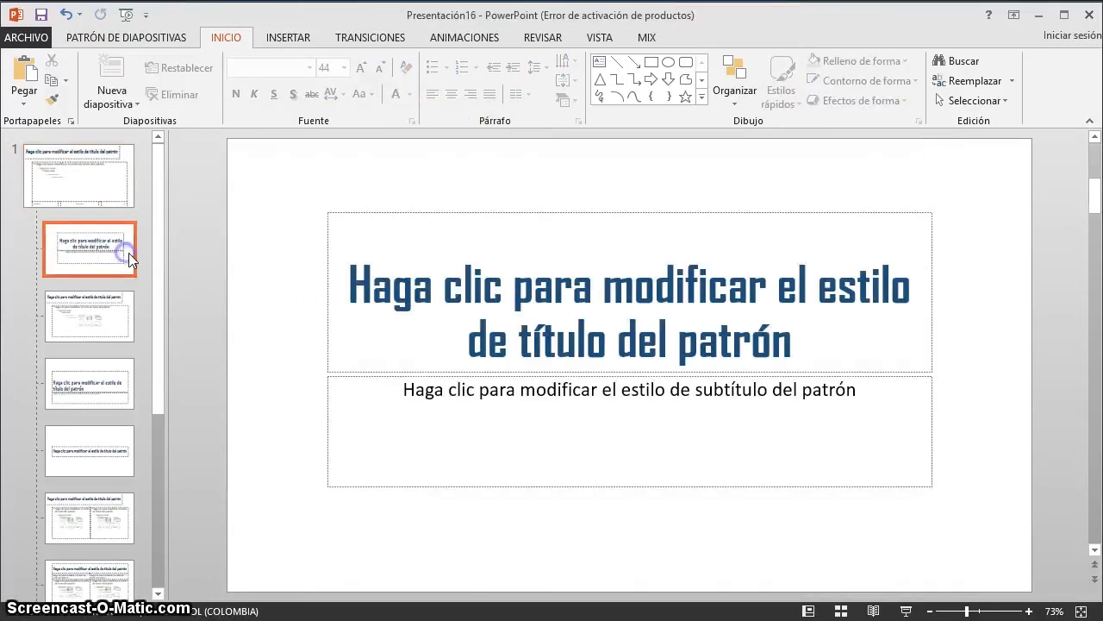
pyautogui.click(103, 304)
pyautogui.click(96, 401)
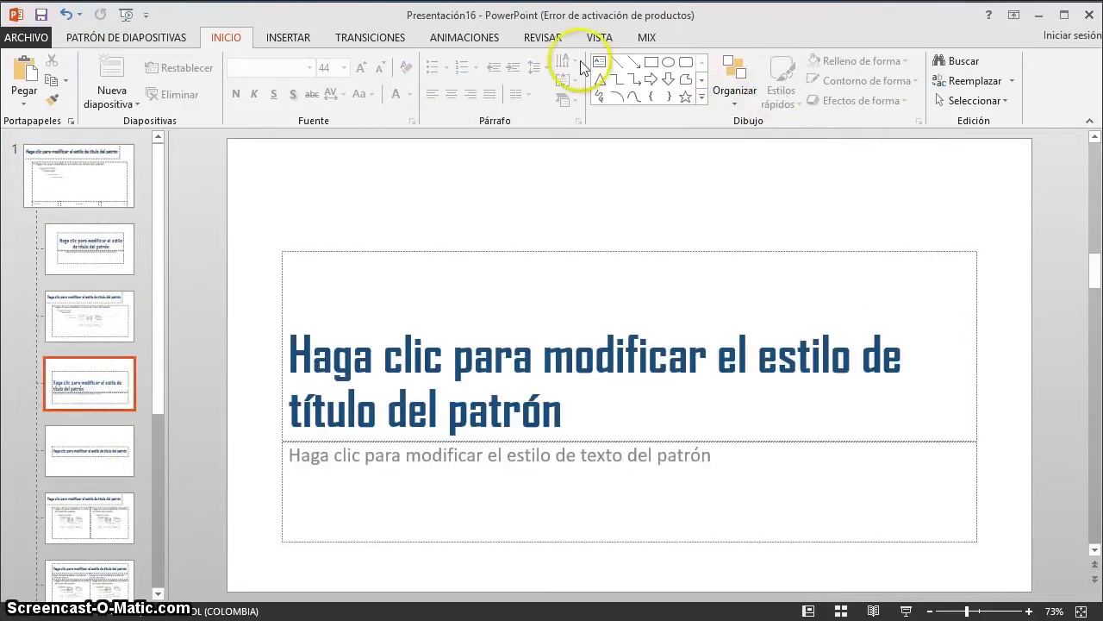
pyautogui.click(599, 37)
pyautogui.click(23, 82)
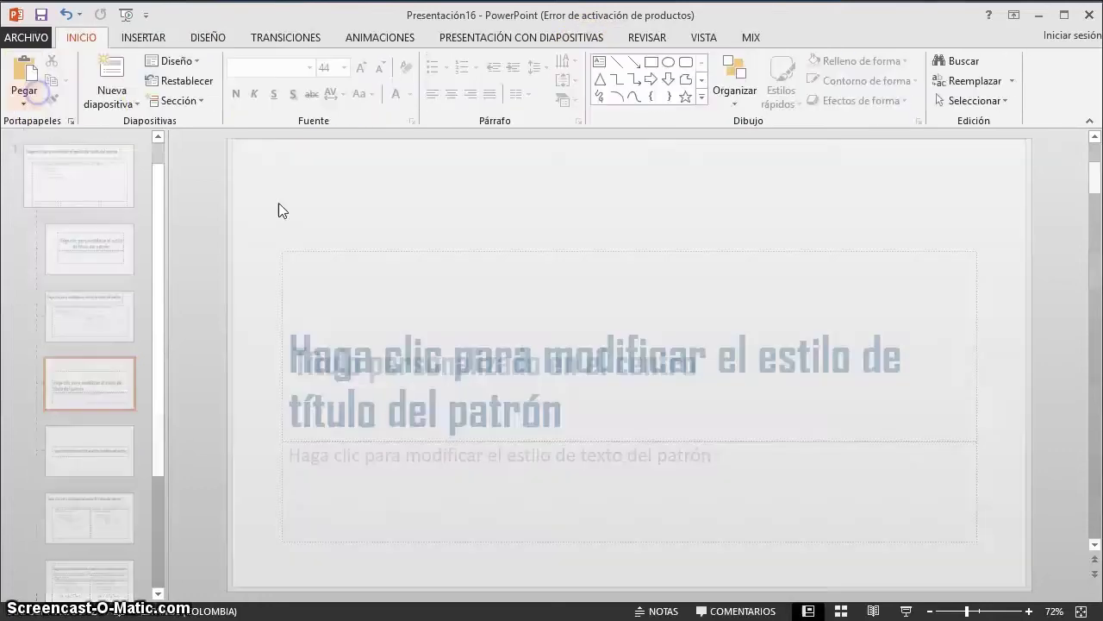
pyautogui.scroll(1, 78, 250)
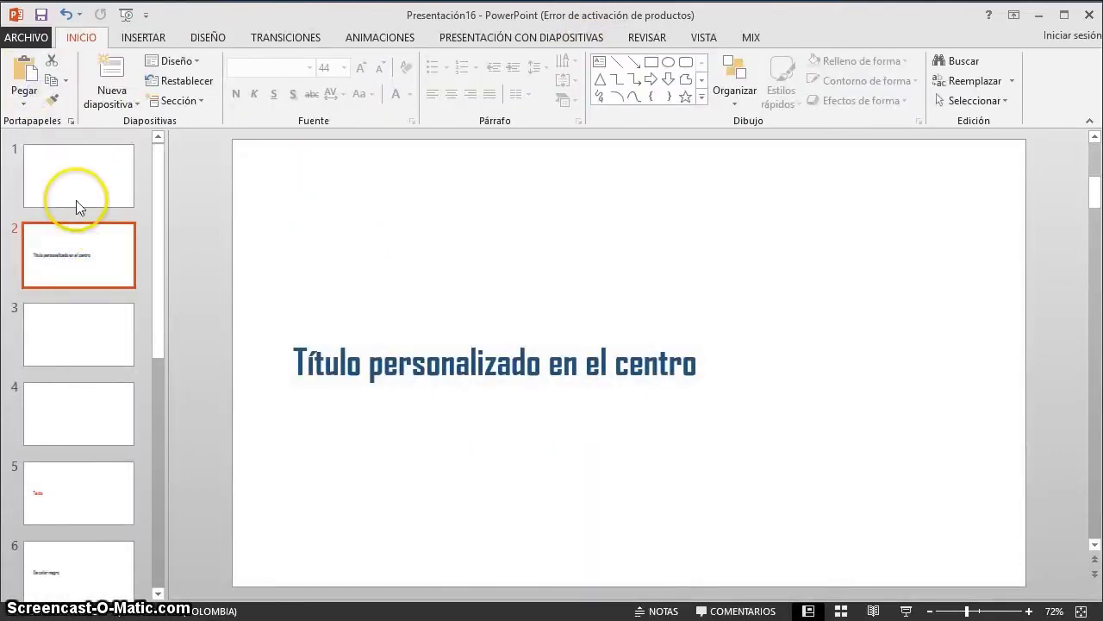
pyautogui.click(74, 193)
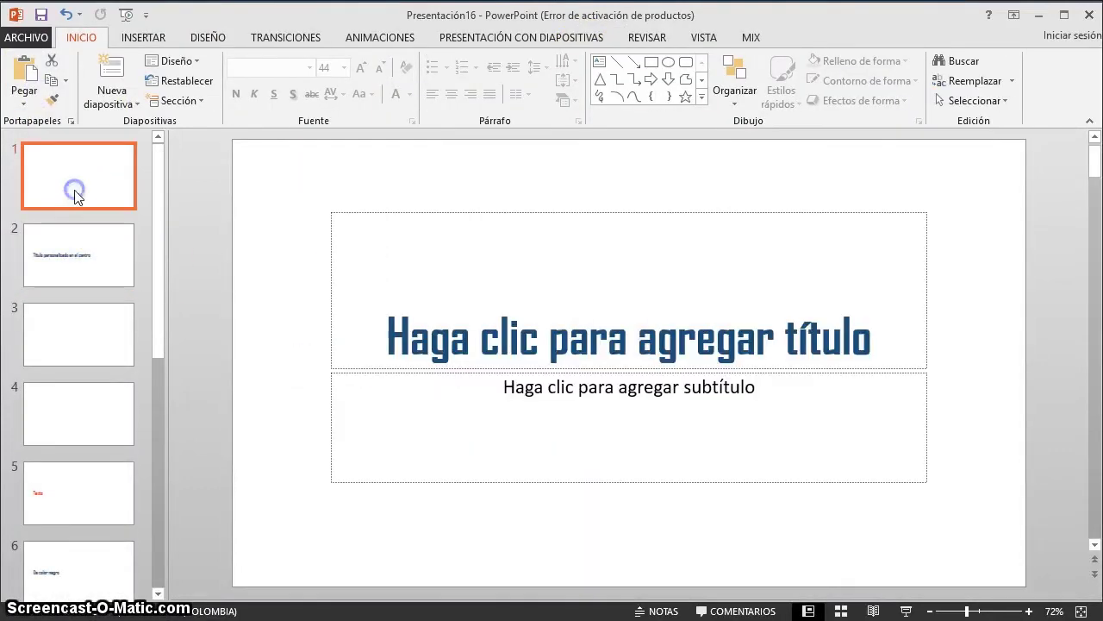
pyautogui.click(93, 278)
pyautogui.click(97, 333)
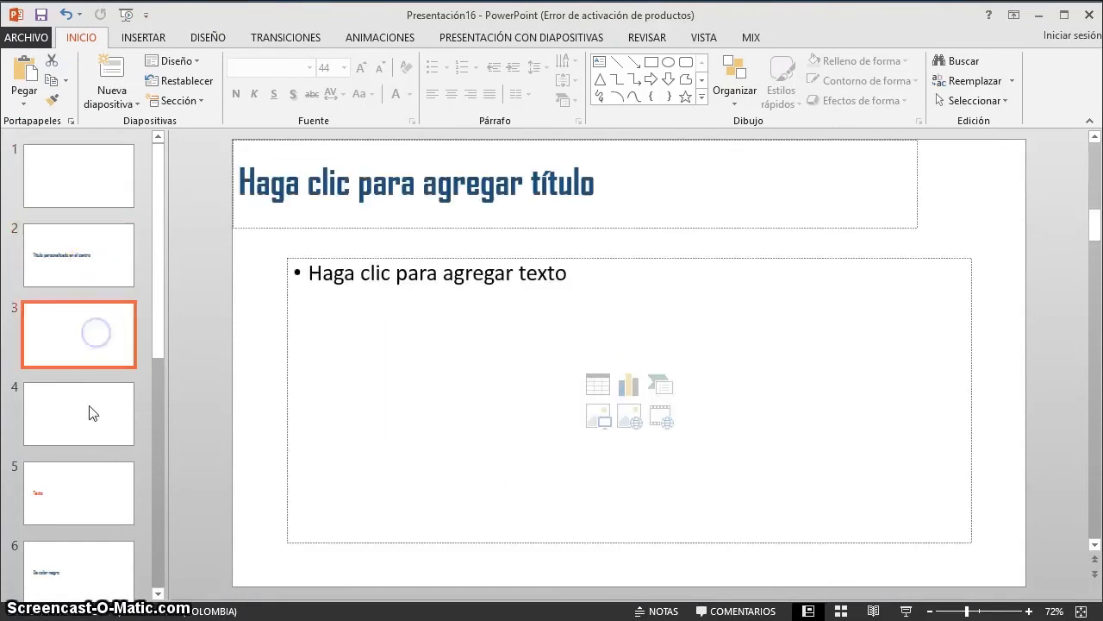
pyautogui.click(81, 412)
pyautogui.click(88, 490)
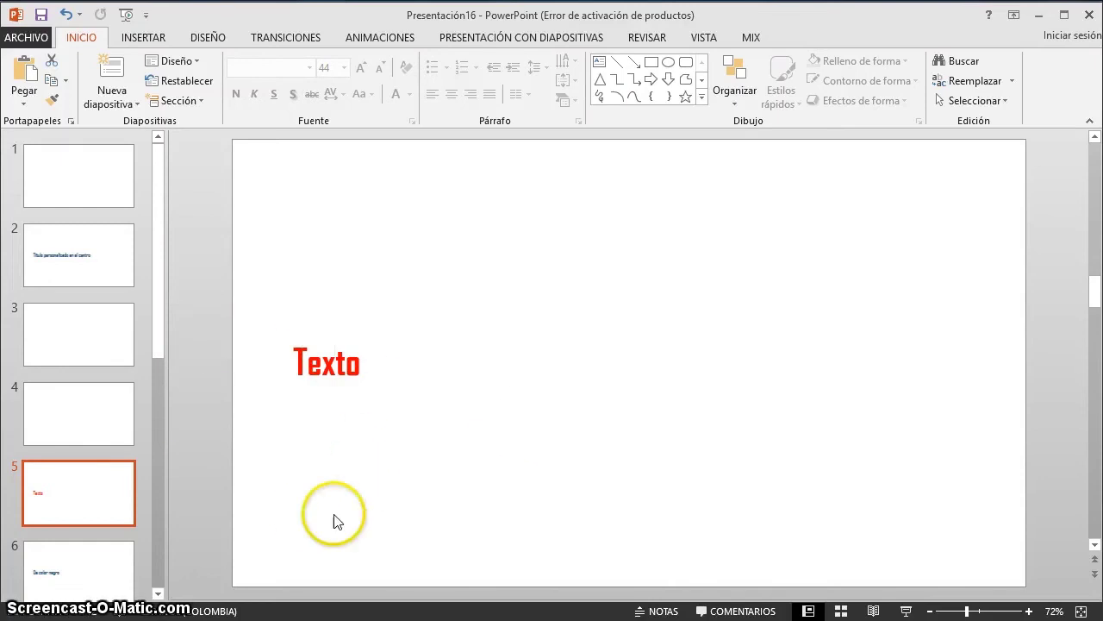
pyautogui.click(126, 280)
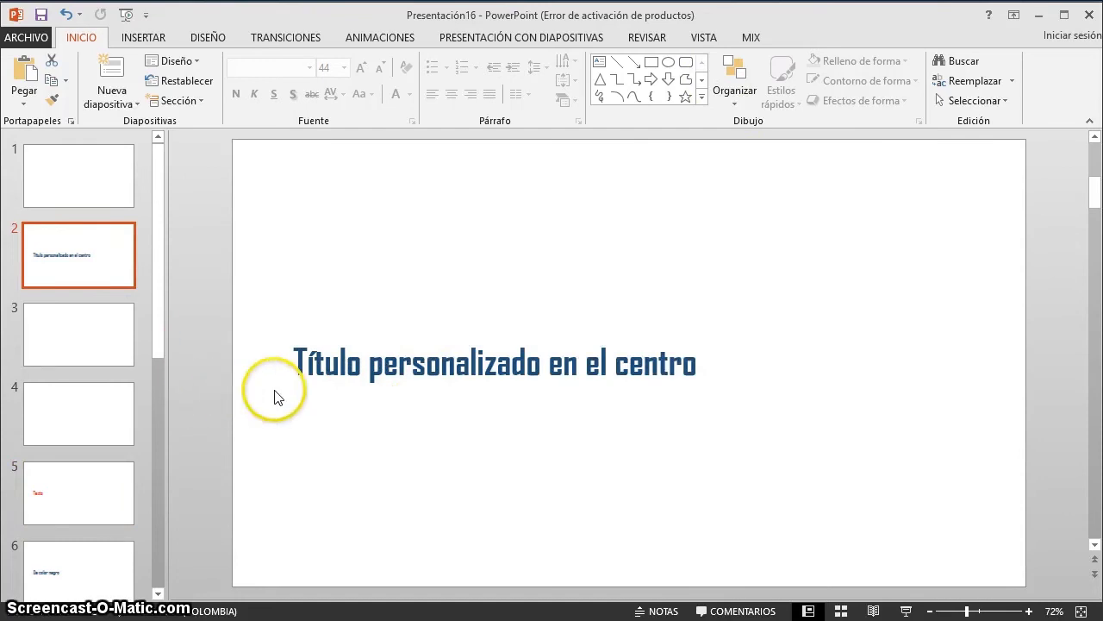
# In Slide Master, right-align the Title Only layout's title text.
pyautogui.click(713, 39)
pyautogui.click(302, 88)
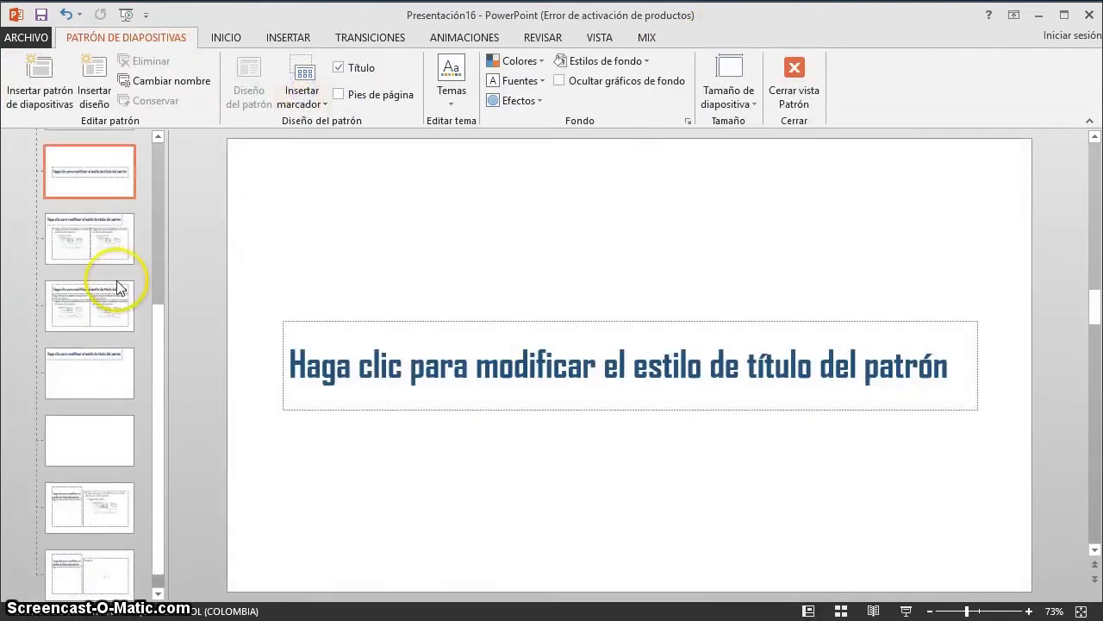
pyautogui.scroll(3, 103, 216)
pyautogui.scroll(3, 86, 140)
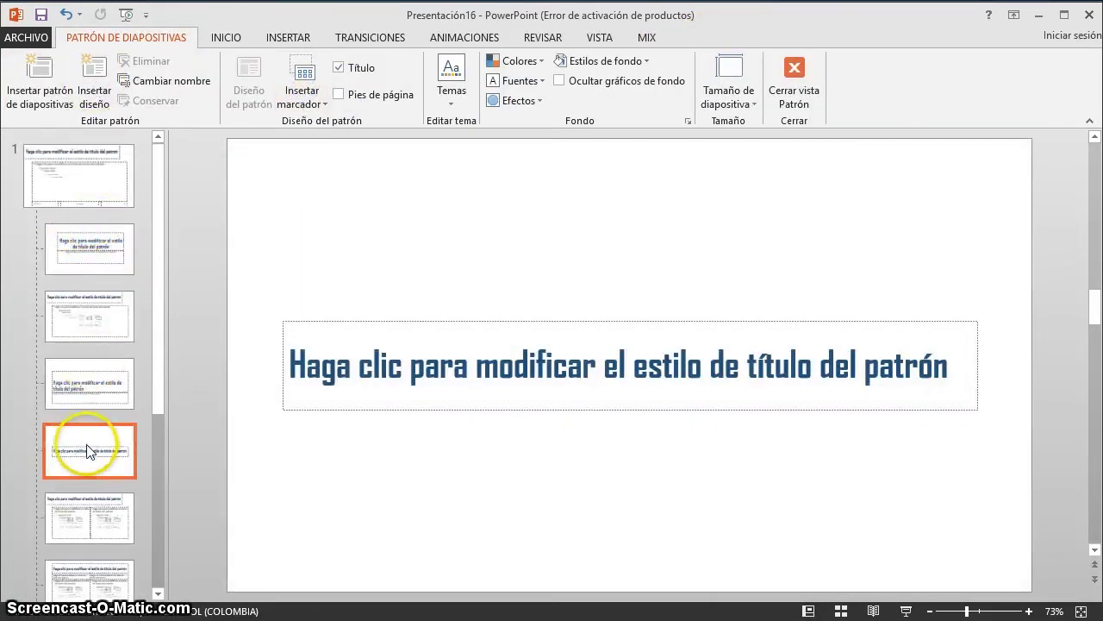
pyautogui.click(449, 321)
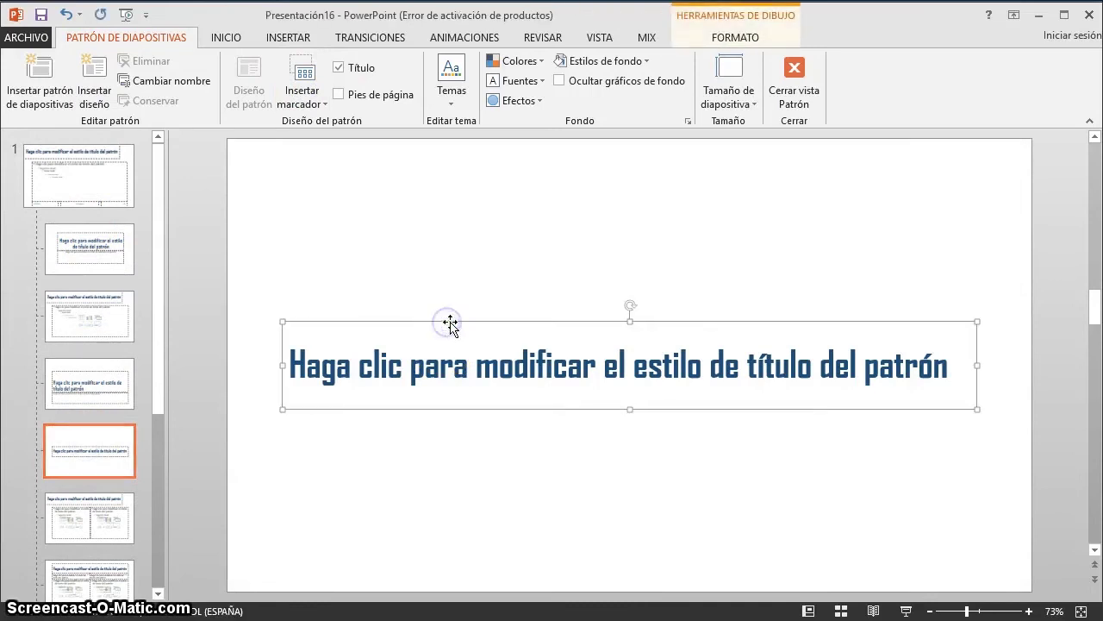
pyautogui.click(229, 37)
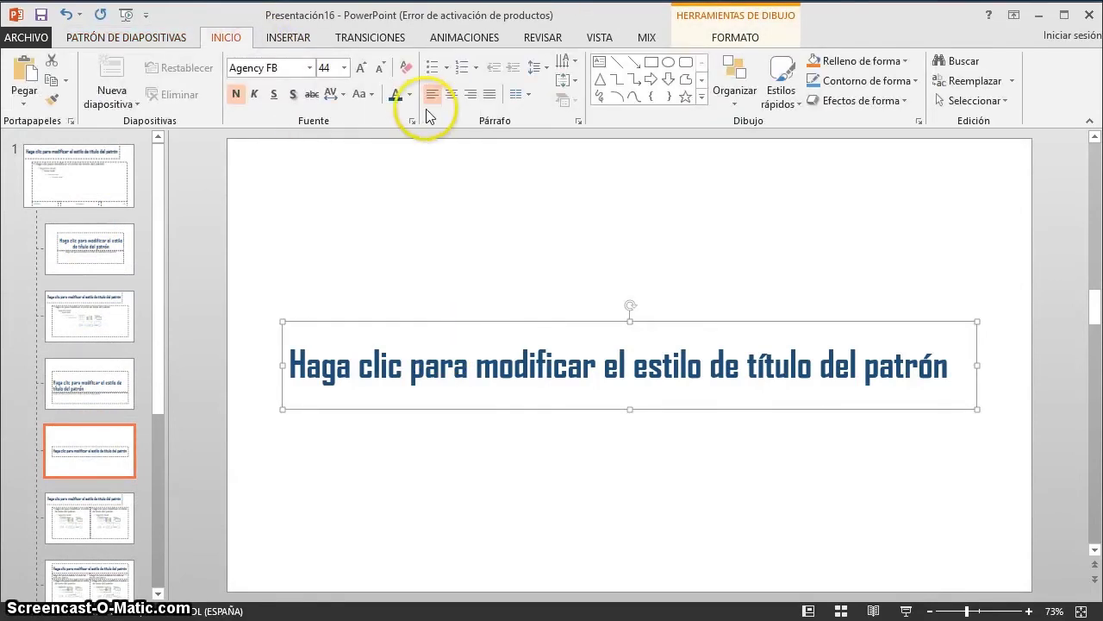
pyautogui.click(472, 100)
# Shift the title box right, enlarge its font to 54 pt and make it taller.
pyautogui.moveTo(534, 326); pyautogui.dragTo(575, 325)
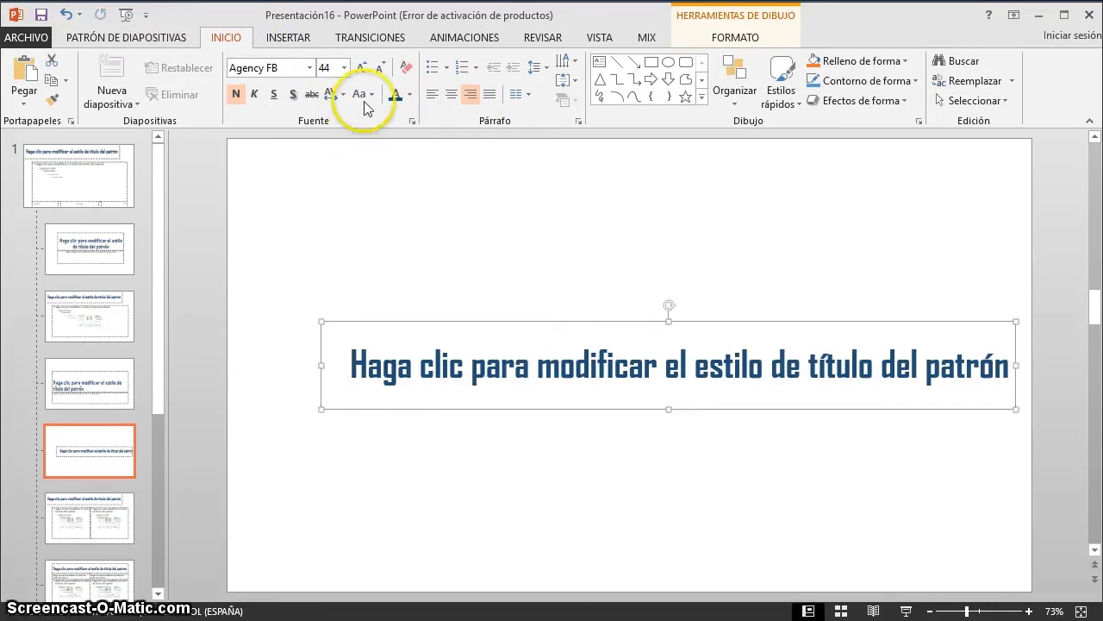
pyautogui.click(361, 71)
pyautogui.click(361, 69)
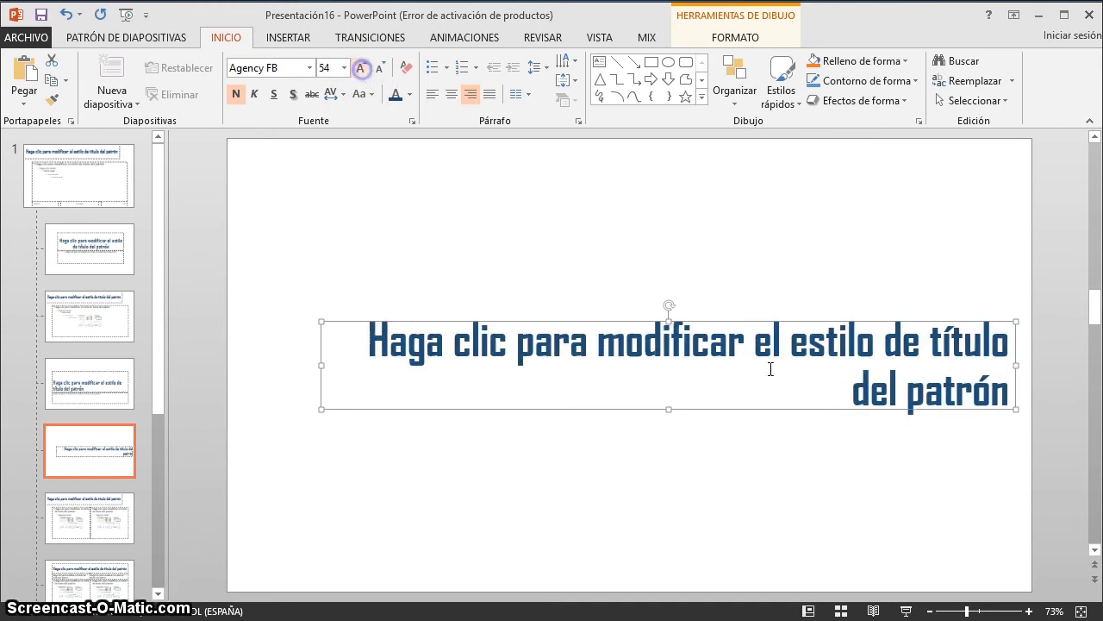
pyautogui.click(669, 411)
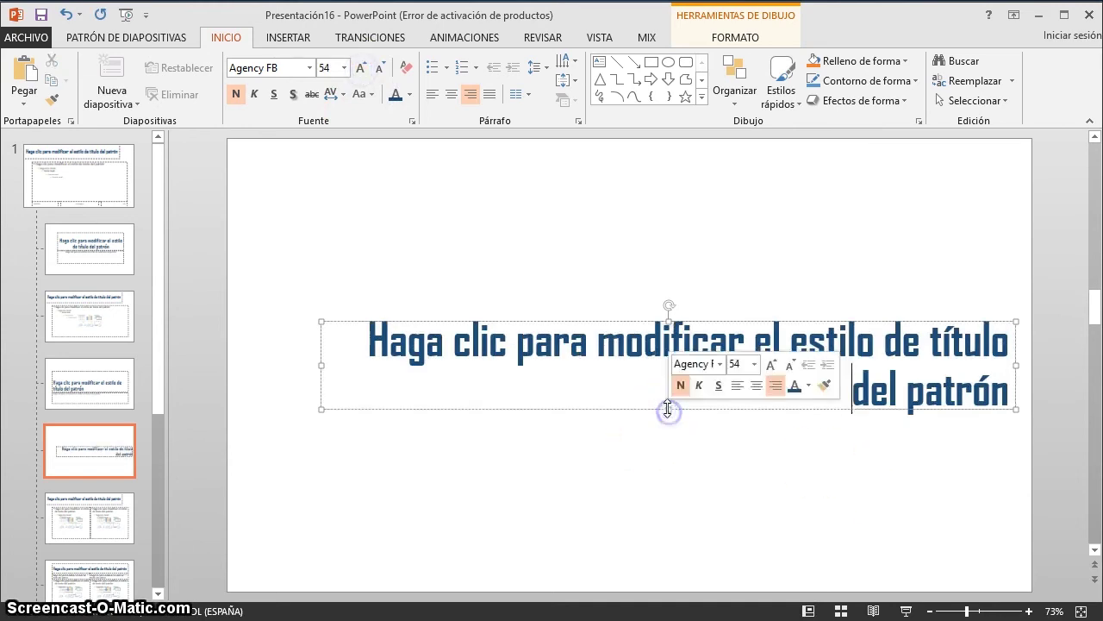
pyautogui.moveTo(669, 412); pyautogui.dragTo(663, 457)
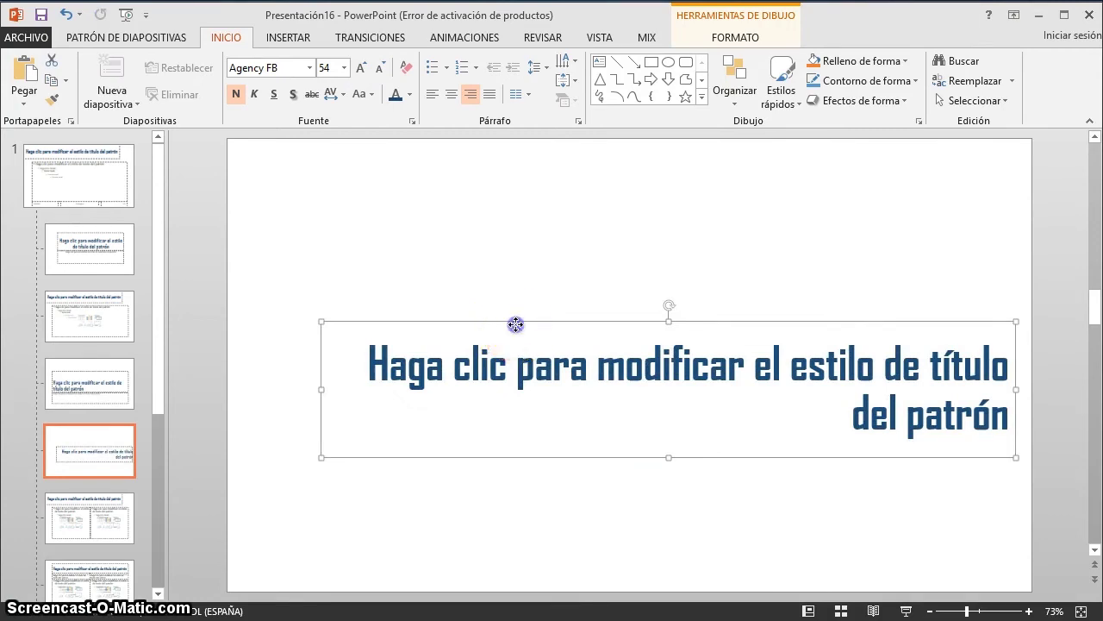
pyautogui.moveTo(514, 322); pyautogui.dragTo(515, 309)
pyautogui.click(406, 280)
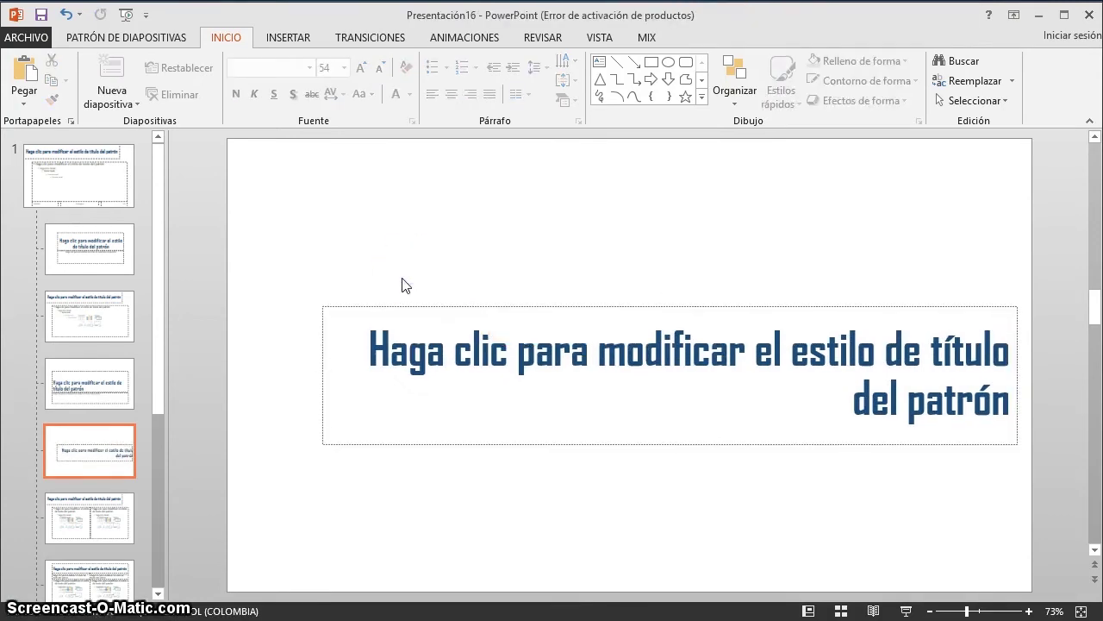
# Return to Normal view and check the titles on slides 2 and 5.
pyautogui.click(595, 39)
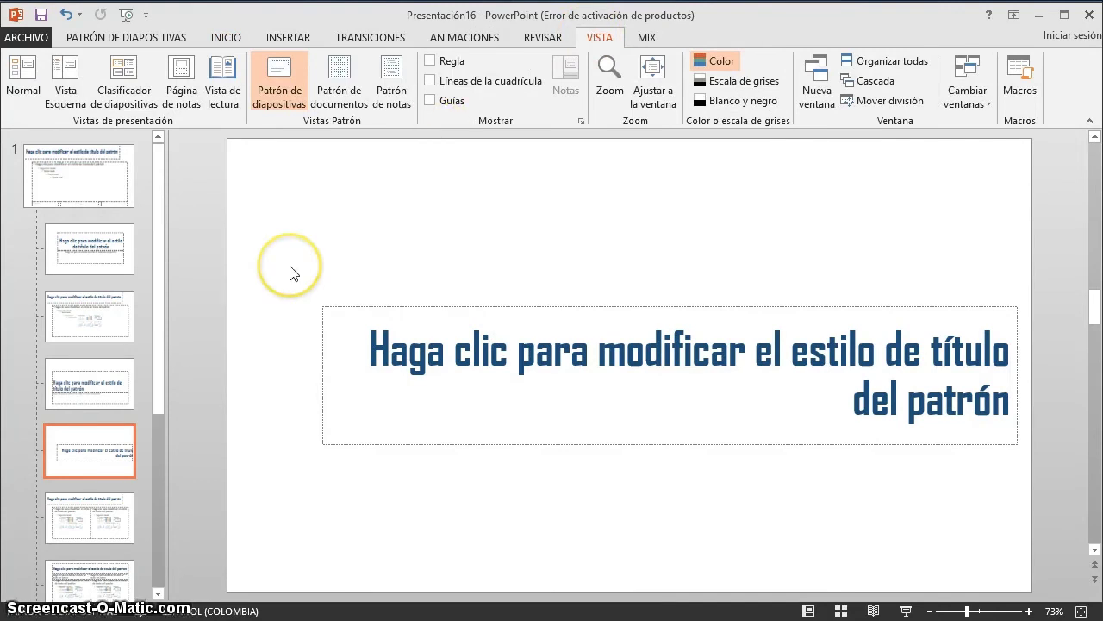
pyautogui.click(26, 86)
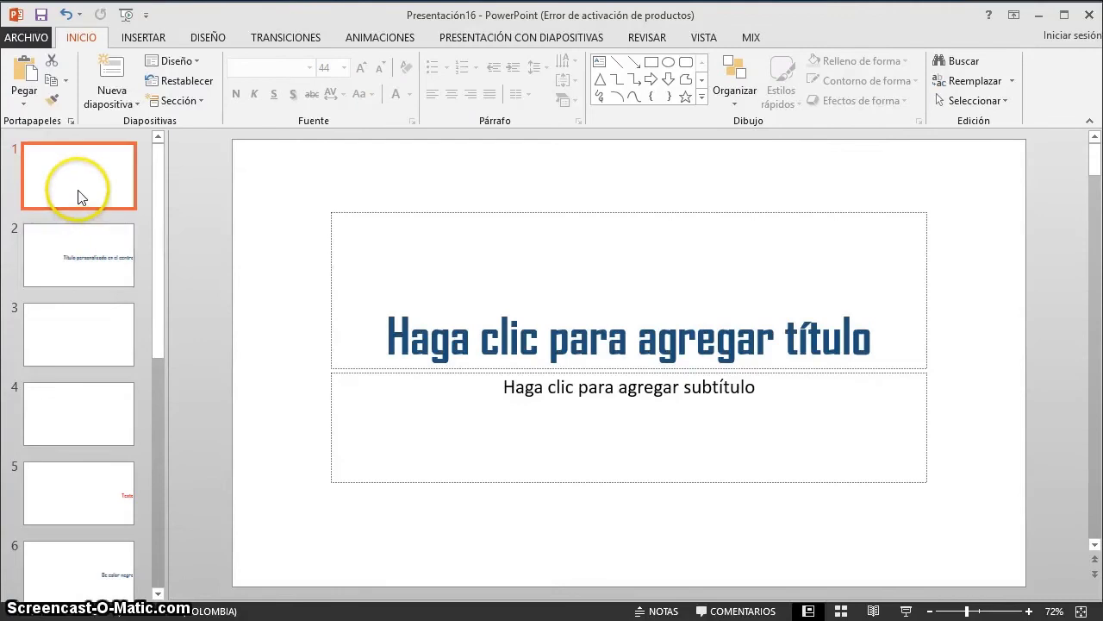
pyautogui.click(75, 275)
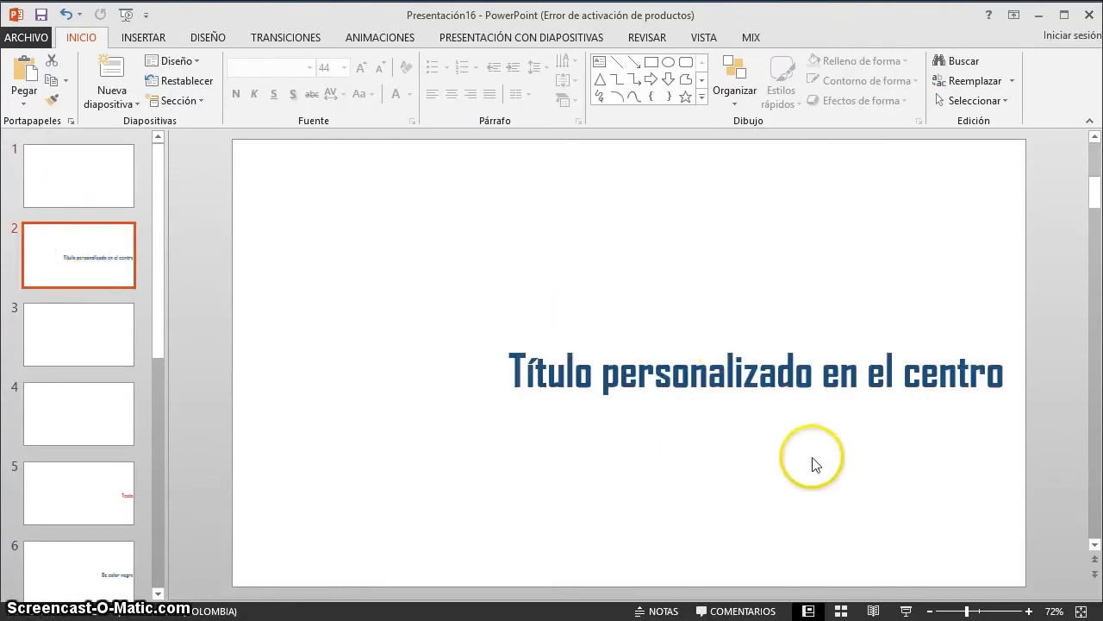
pyautogui.click(92, 491)
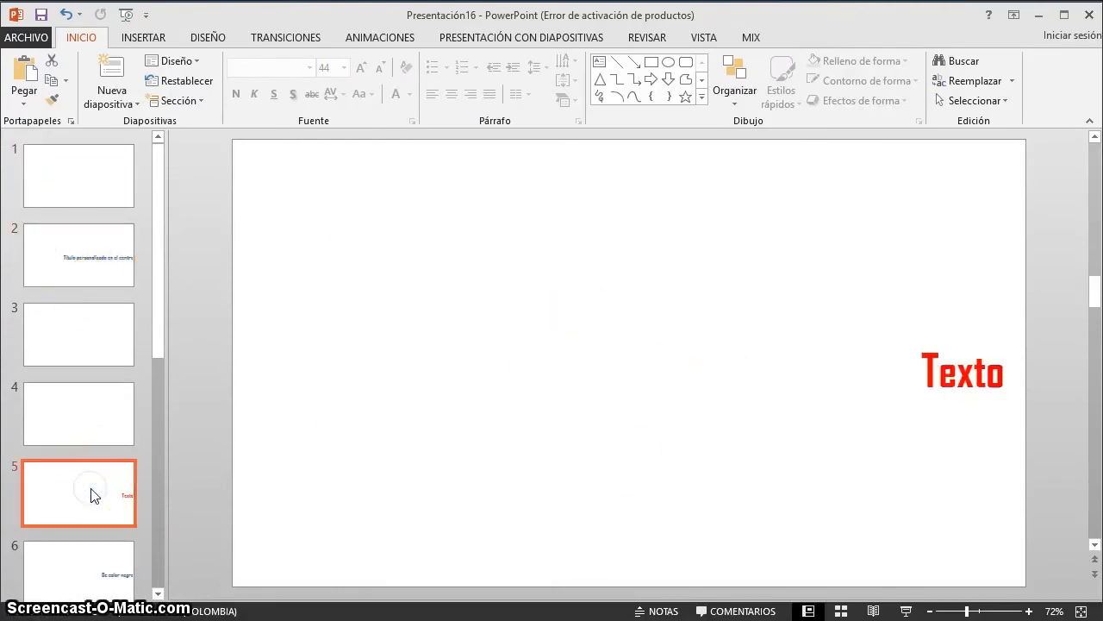
pyautogui.click(121, 250)
pyautogui.click(100, 502)
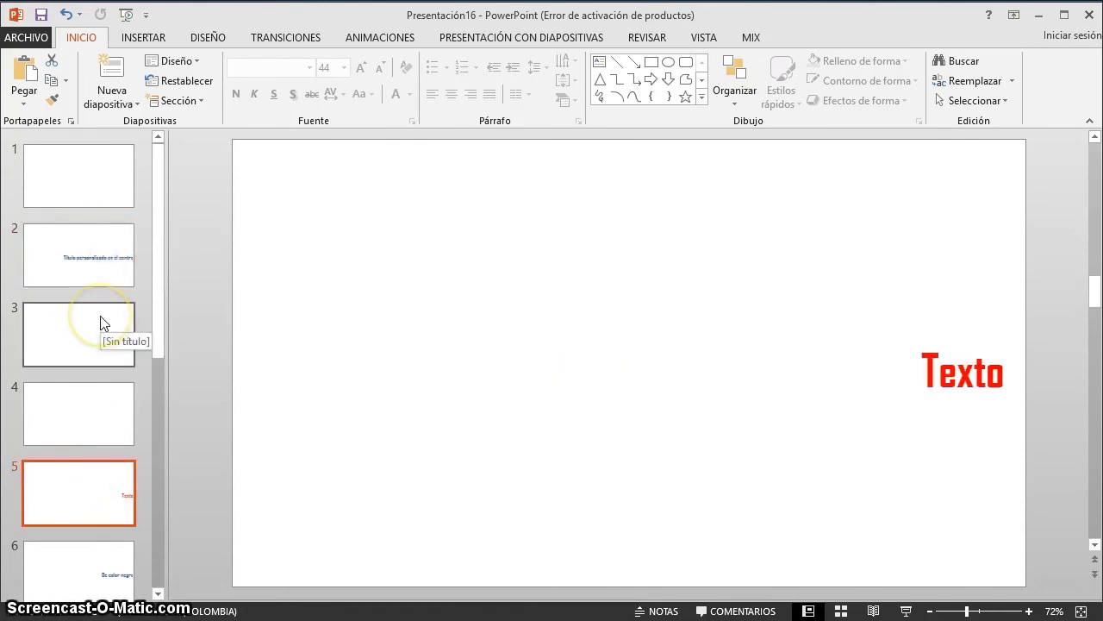
# Drag slide 5's red Texto box up toward the top right.
pyautogui.scroll(-1, 101, 321)
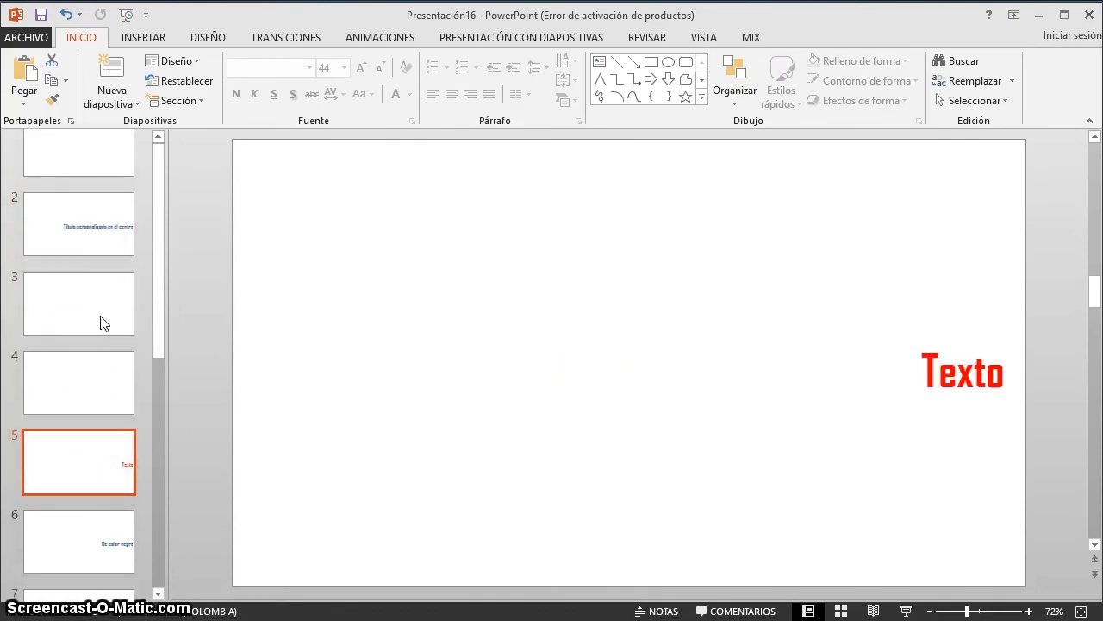
pyautogui.scroll(-2, 101, 321)
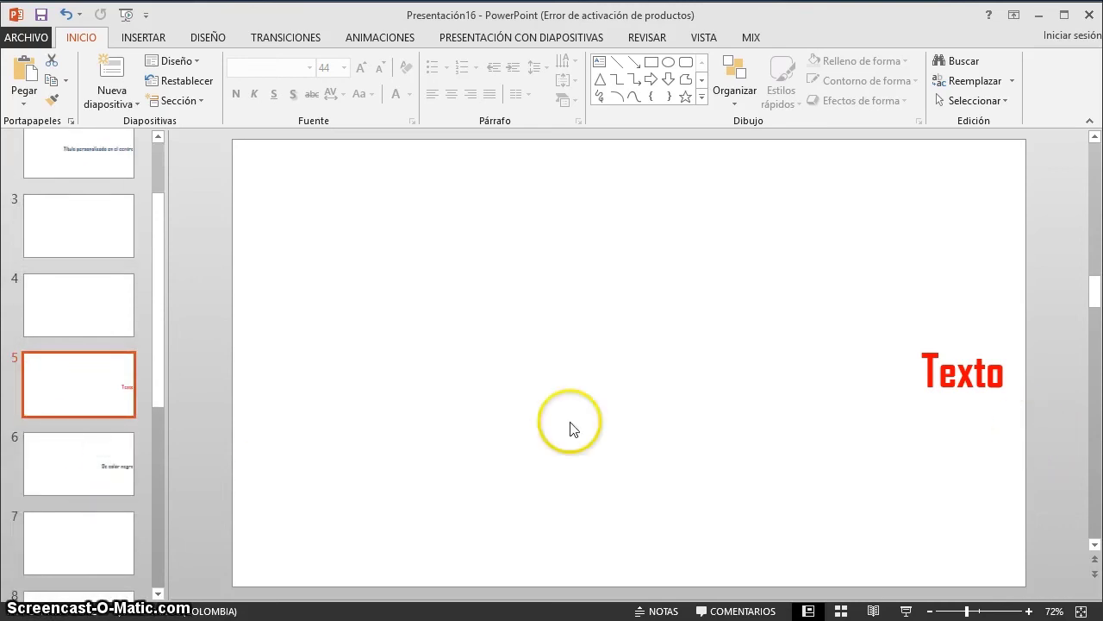
pyautogui.click(711, 412)
pyautogui.click(971, 372)
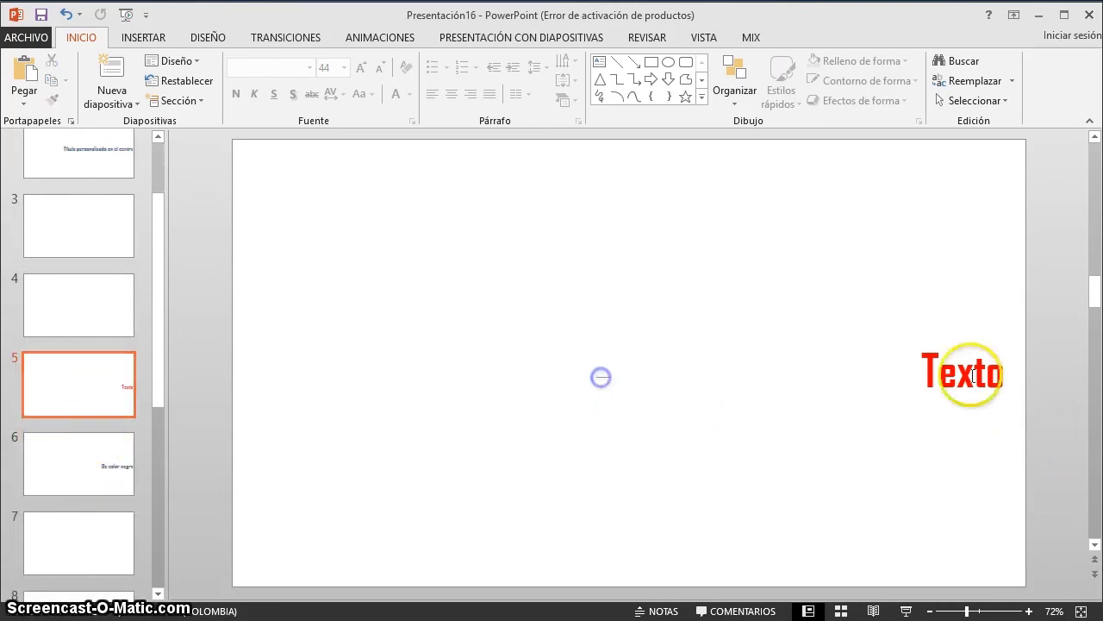
pyautogui.click(615, 306)
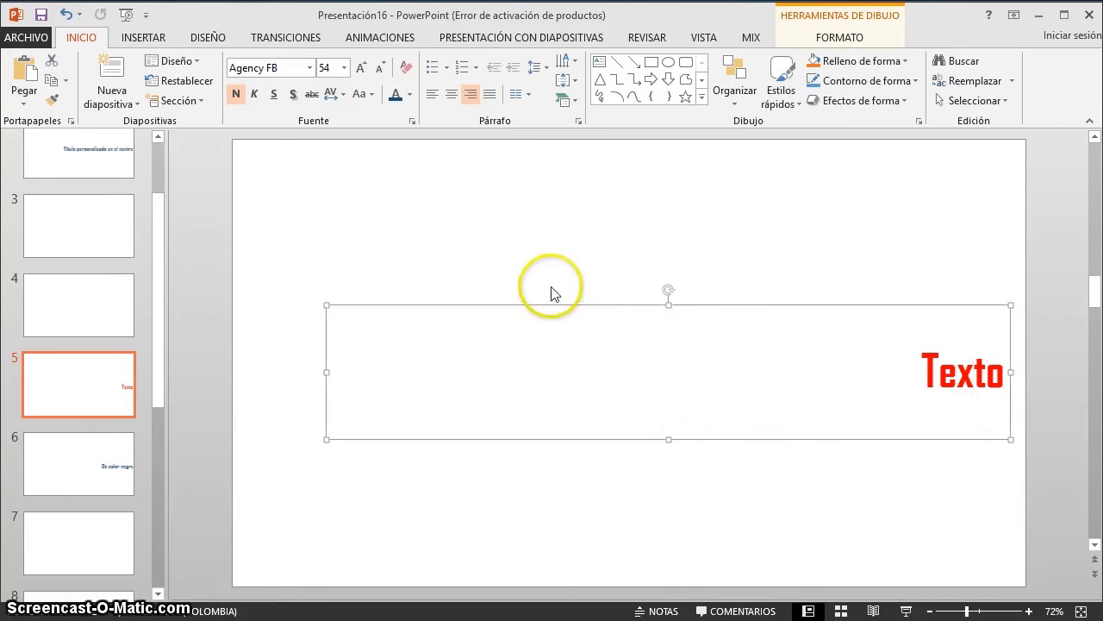
pyautogui.moveTo(575, 308); pyautogui.dragTo(573, 180)
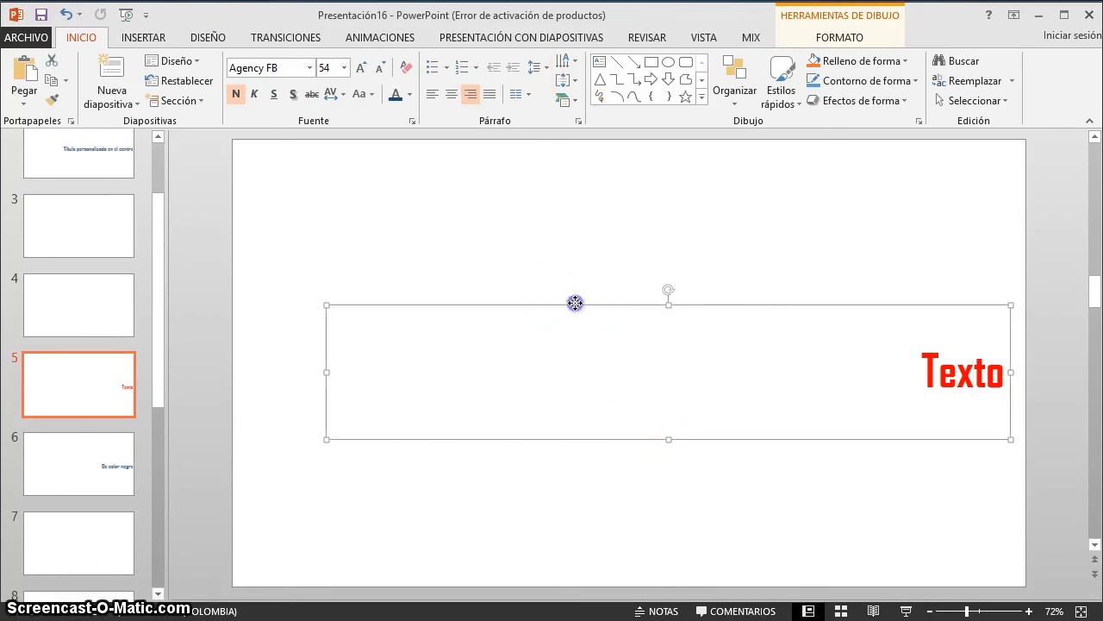
pyautogui.click(556, 356)
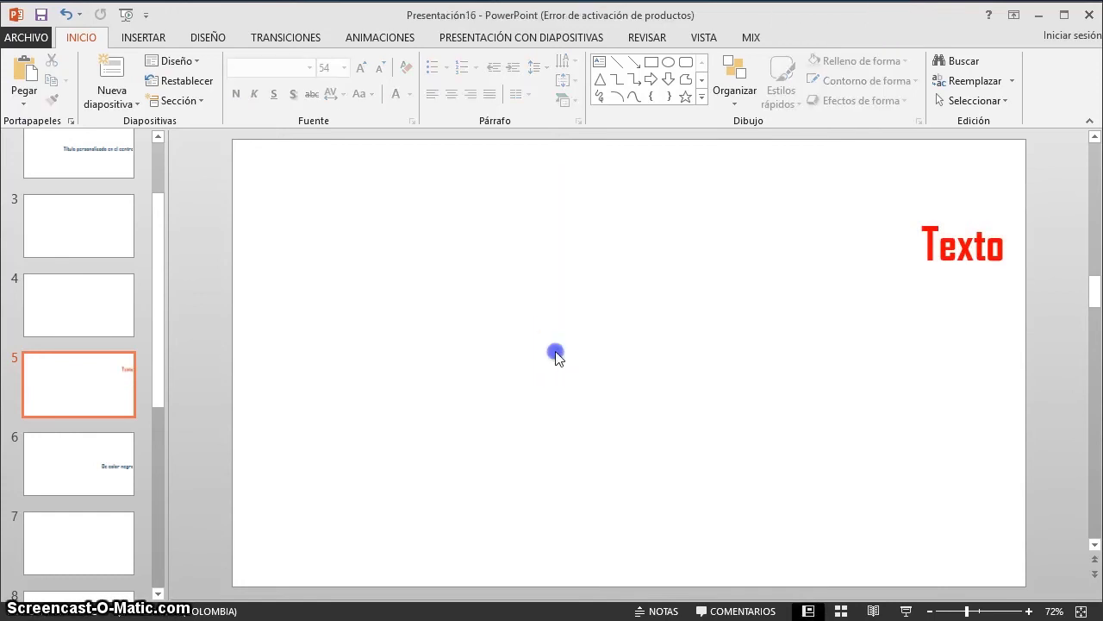
# Lower the layout's title placeholder to the slide bottom in Slide Master, then close Master view.
pyautogui.click(704, 37)
pyautogui.click(279, 97)
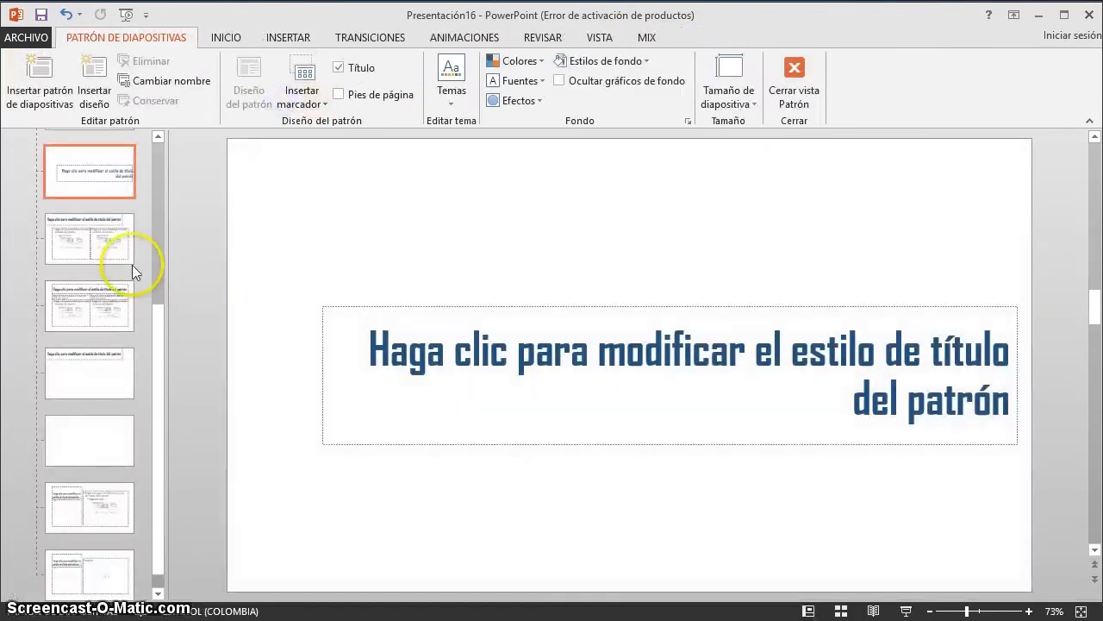
pyautogui.click(505, 442)
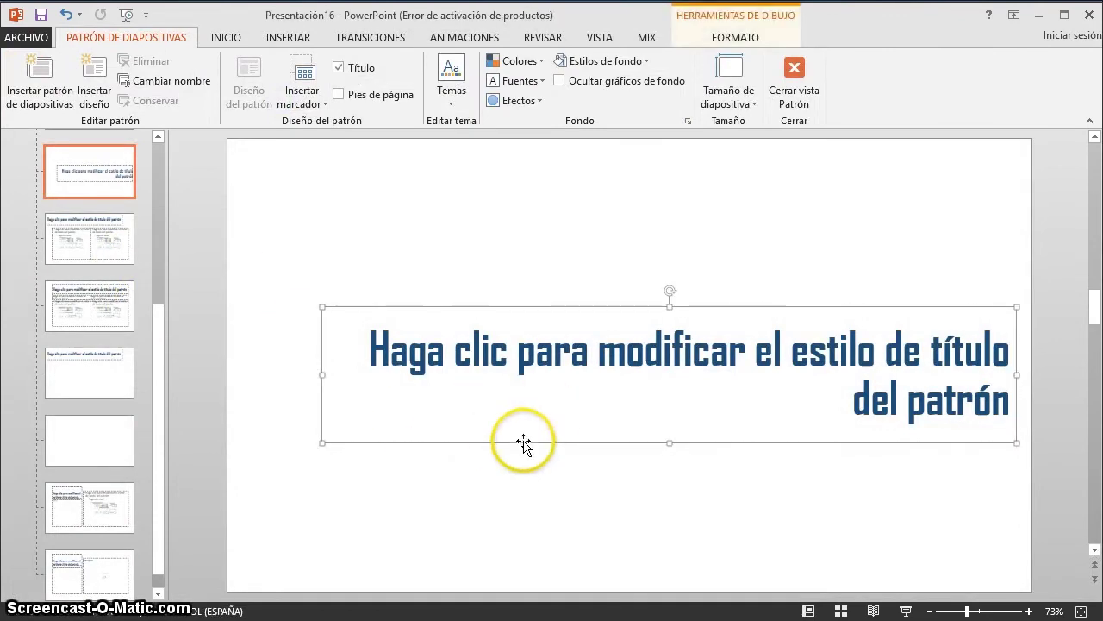
pyautogui.moveTo(524, 444); pyautogui.dragTo(524, 578)
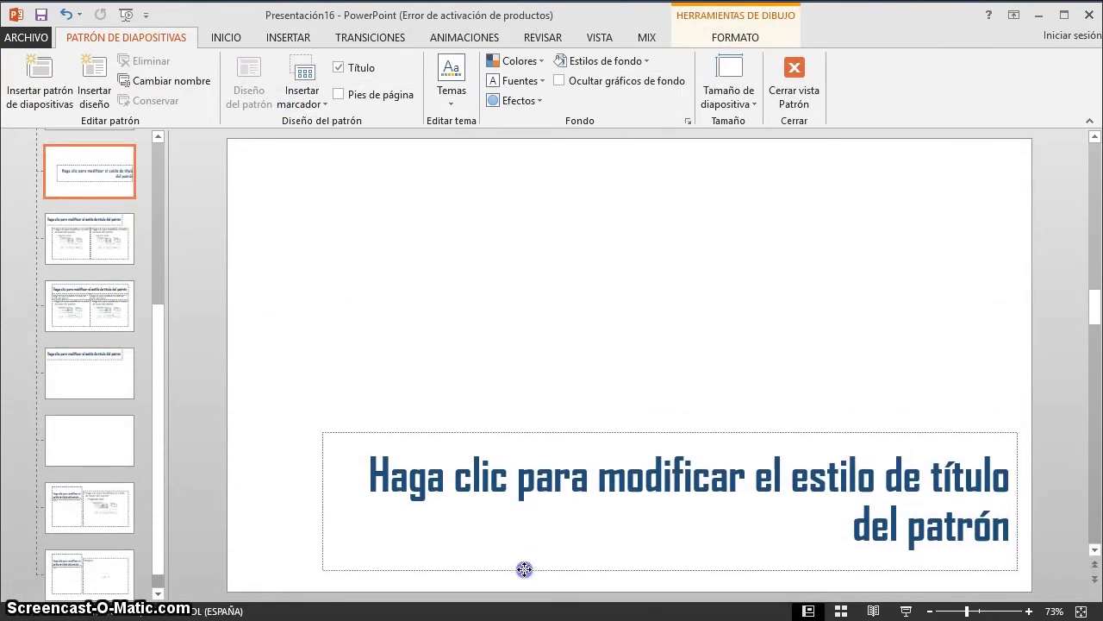
pyautogui.click(784, 231)
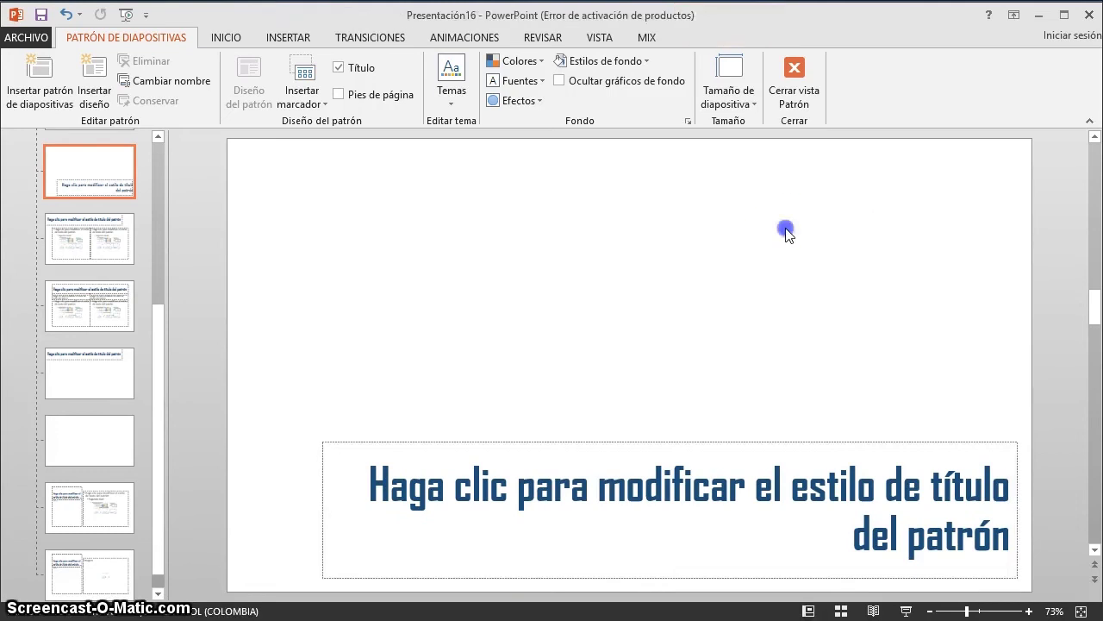
pyautogui.click(793, 64)
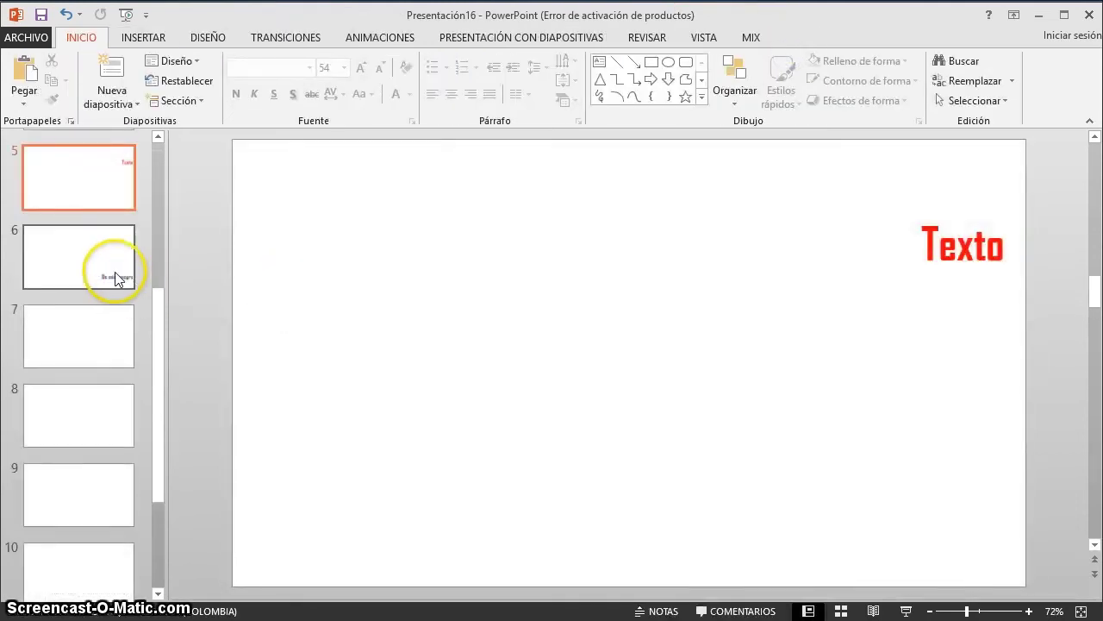
# Reset slide 5 with Restablecer diapositiva so Texto follows the layout.
pyautogui.click(115, 272)
pyautogui.scroll(2, 106, 349)
pyautogui.scroll(2, 104, 361)
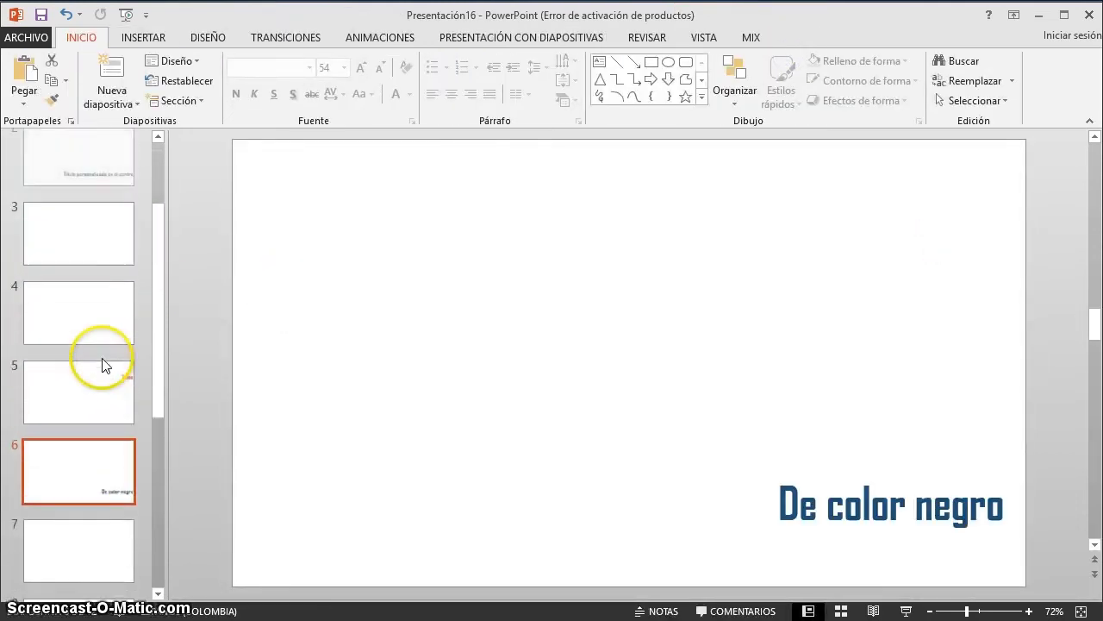
pyautogui.scroll(2, 100, 328)
pyautogui.click(100, 253)
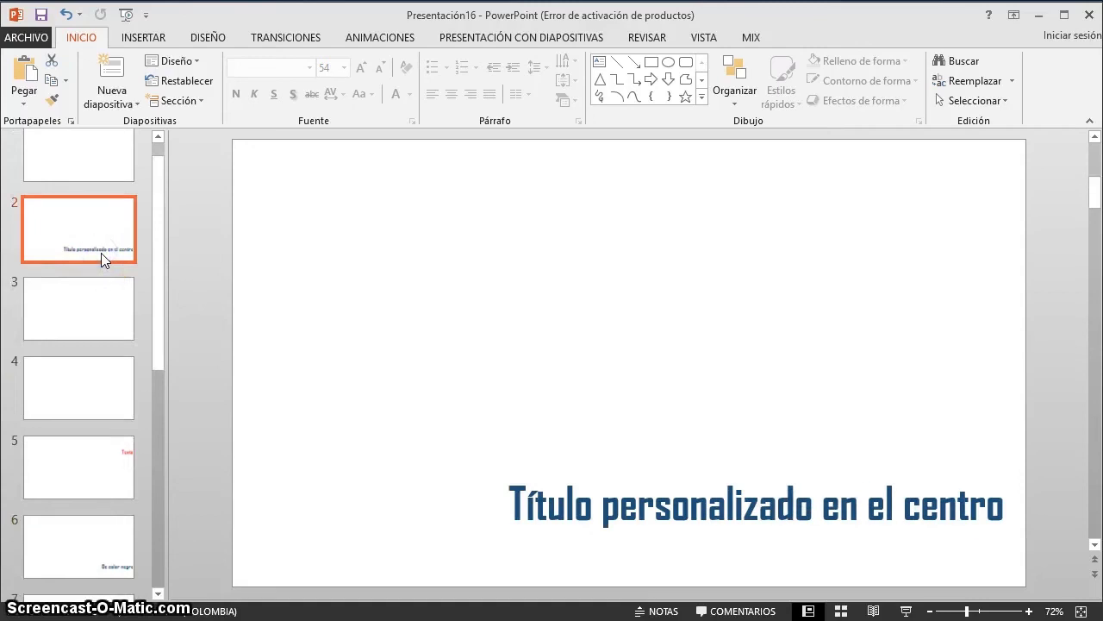
pyautogui.click(71, 489)
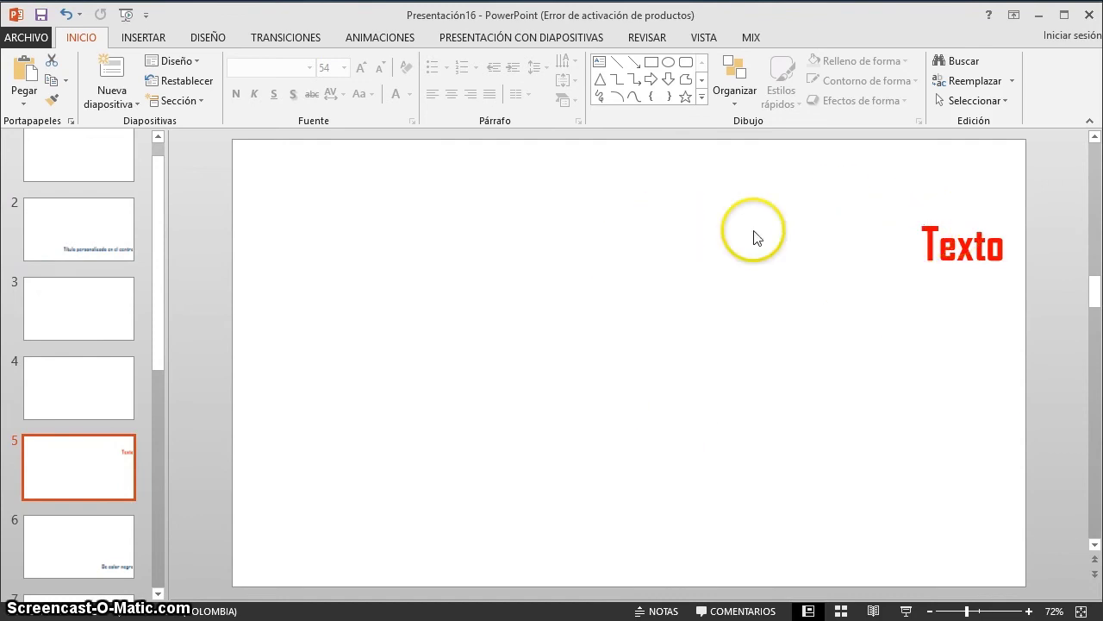
pyautogui.click(319, 227)
pyautogui.click(321, 346)
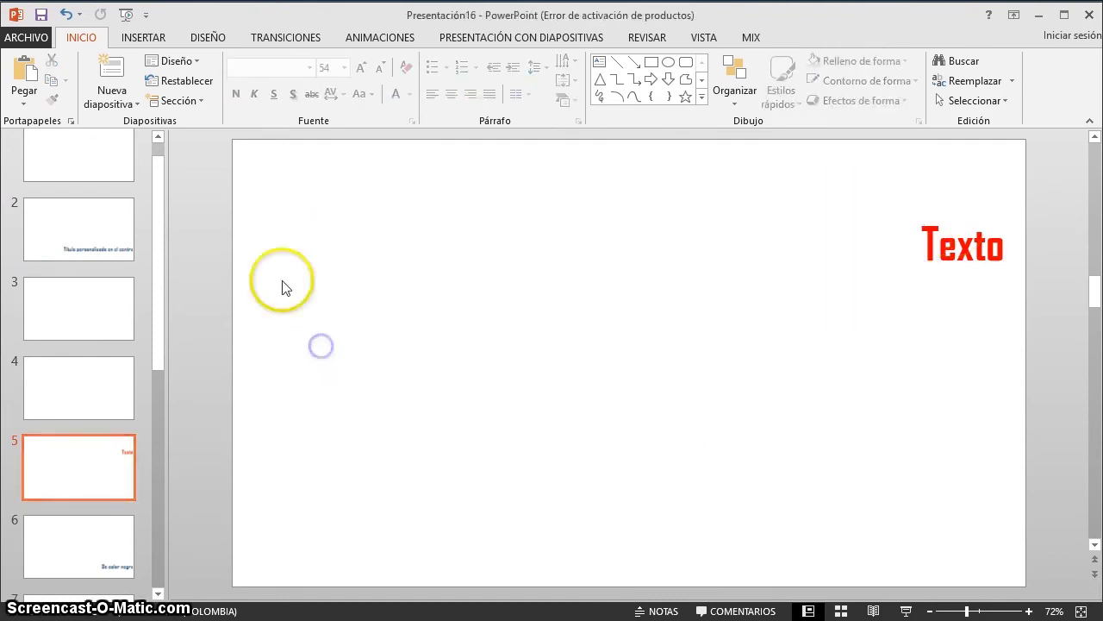
pyautogui.rightClick(285, 287)
pyautogui.moveTo(352, 340)
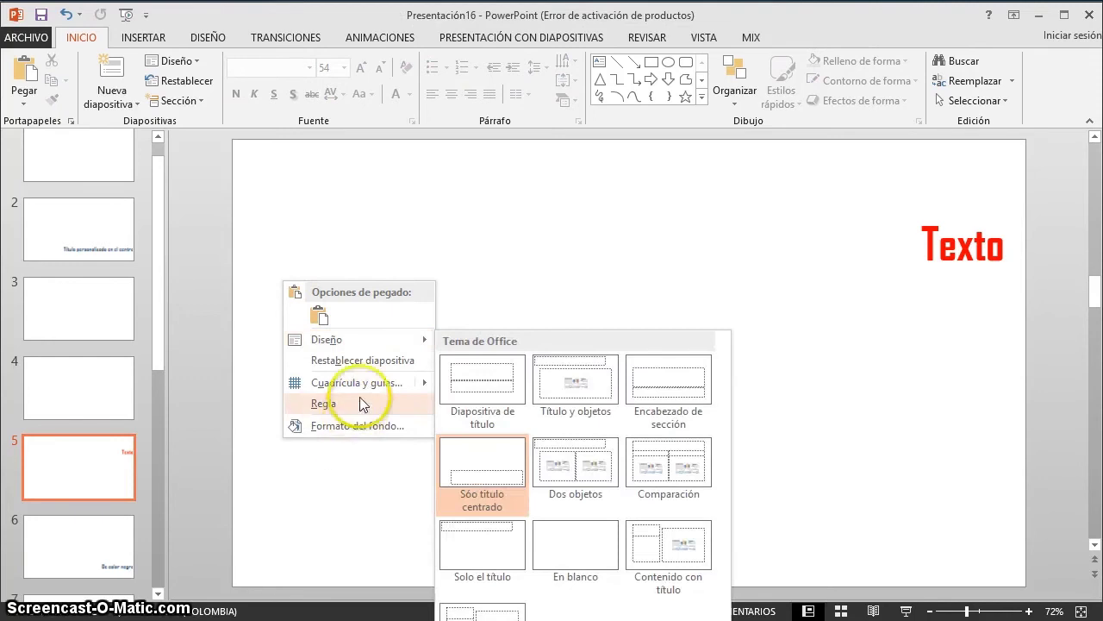
pyautogui.click(365, 372)
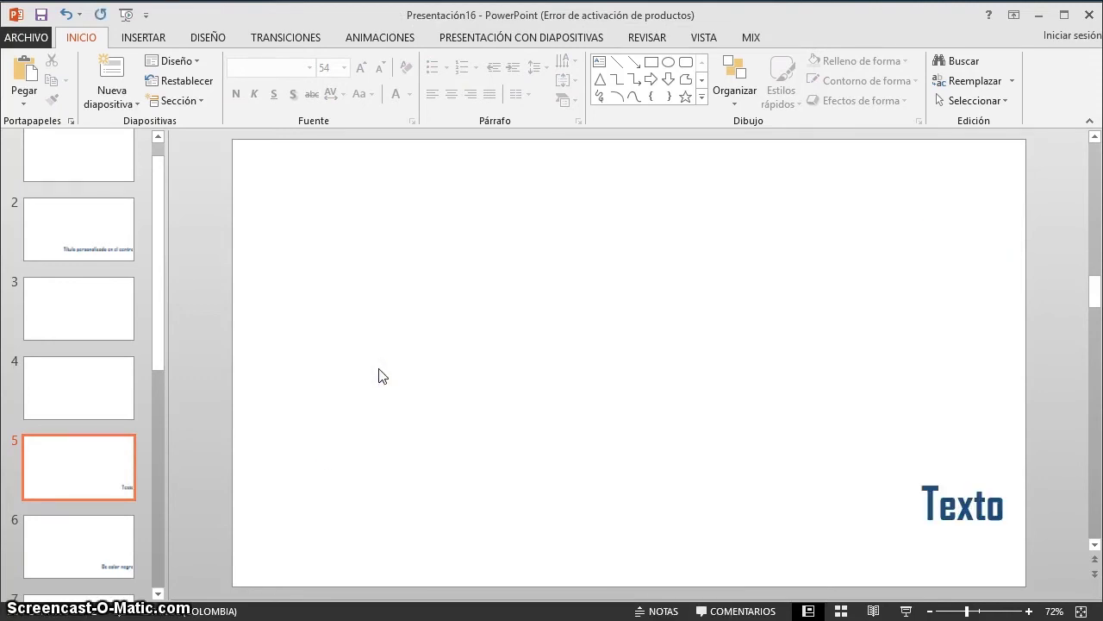
# Review the slides and the Diseño layout gallery unchanged, then bring AppBasWeb-1.pptx into view.
pyautogui.click(87, 214)
pyautogui.click(95, 536)
pyautogui.click(99, 483)
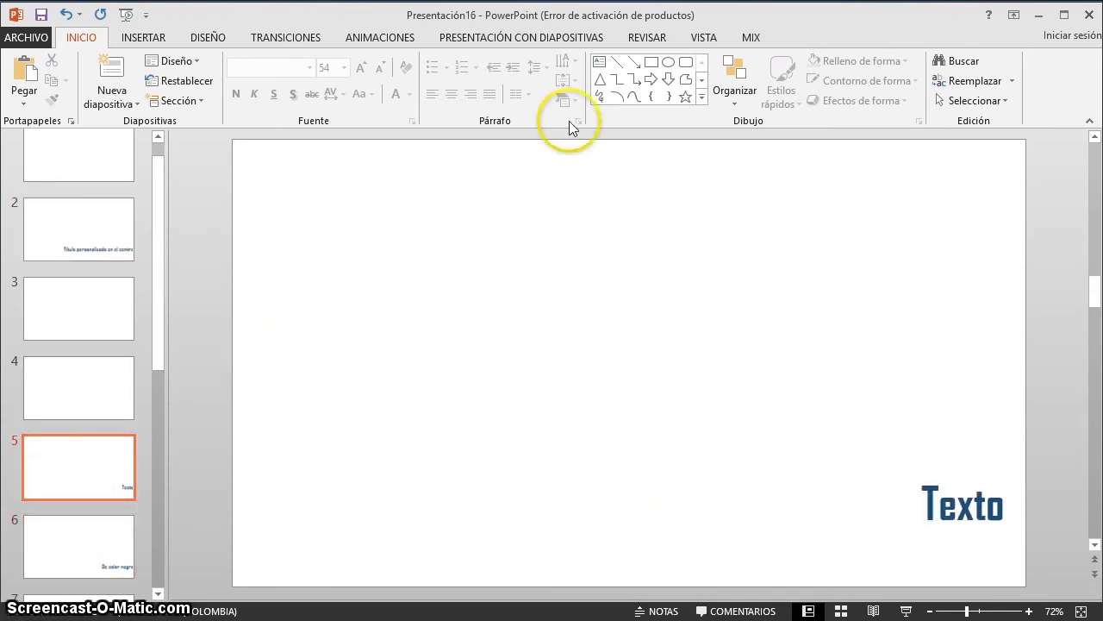
pyautogui.click(395, 400)
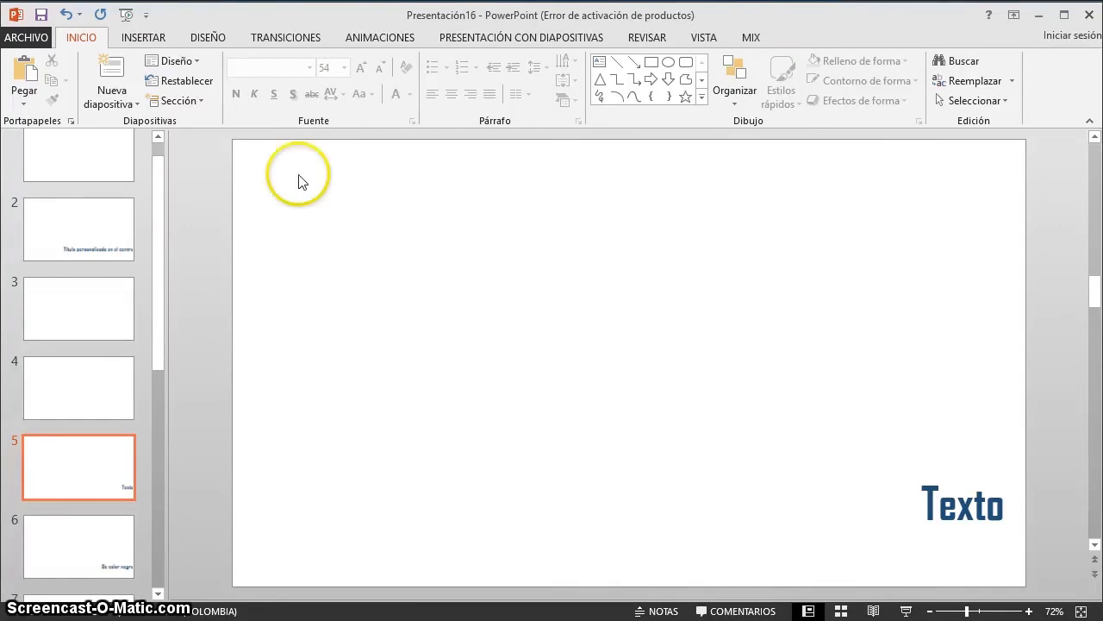
pyautogui.rightClick(268, 200)
pyautogui.moveTo(328, 256)
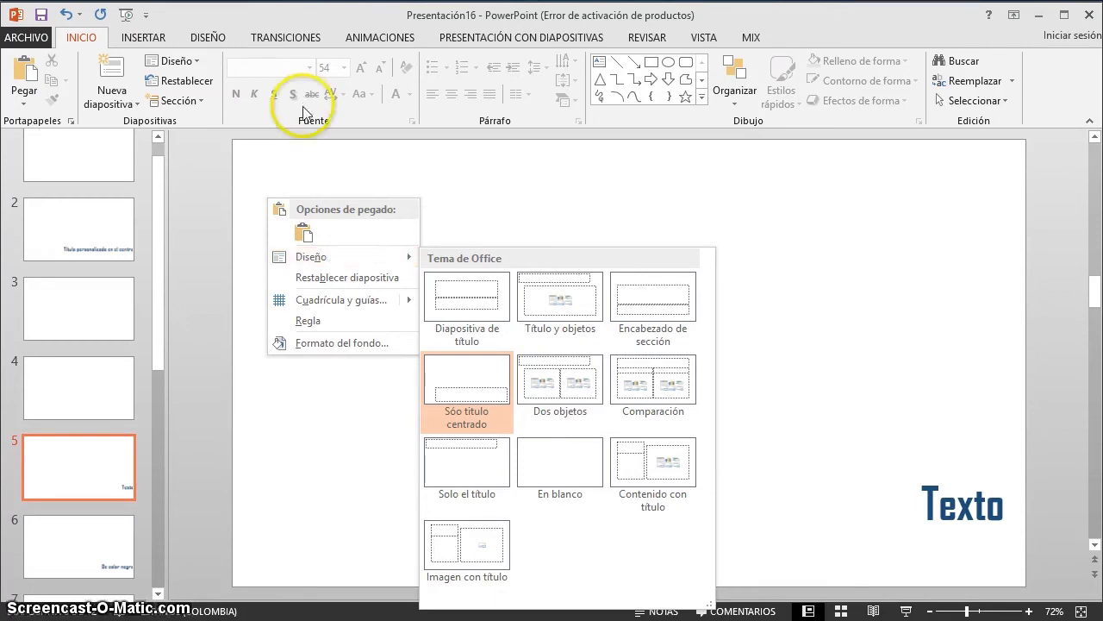
pyautogui.click(296, 168)
pyautogui.click(199, 62)
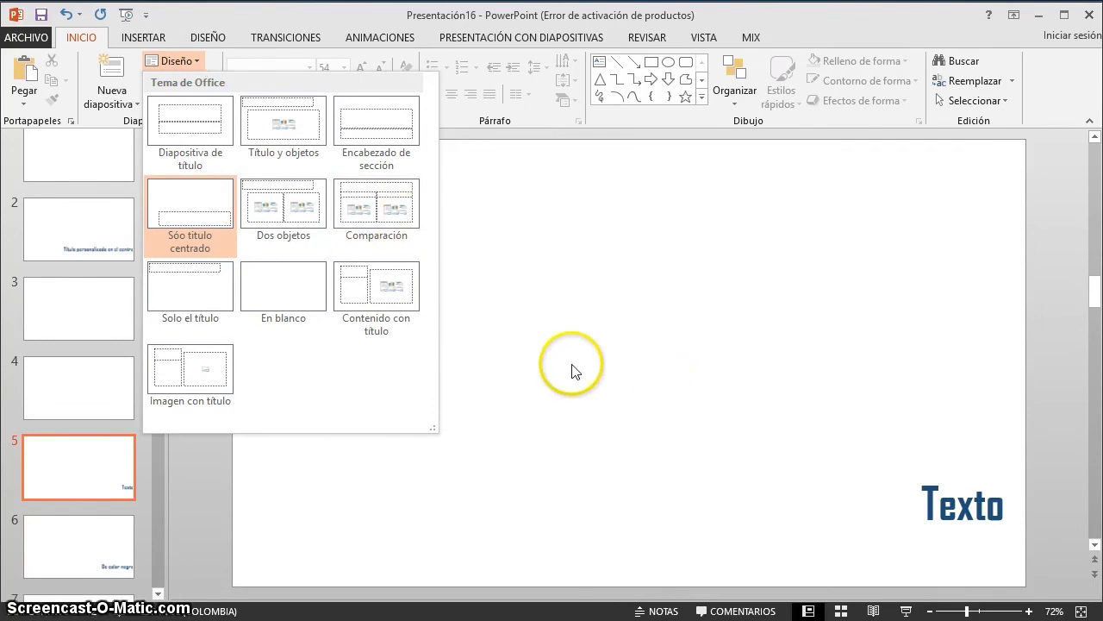
pyautogui.click(590, 213)
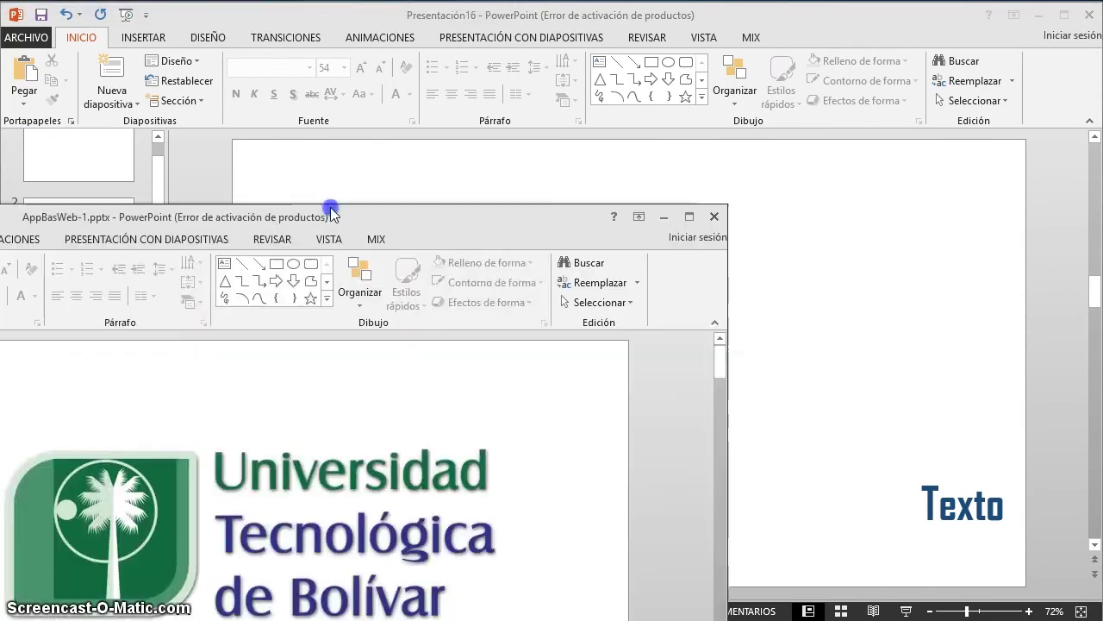
pyautogui.moveTo(330, 216)
pyautogui.mouseDown()
pyautogui.moveTo(635, 44)
pyautogui.moveTo(634, 19)
pyautogui.mouseUp()
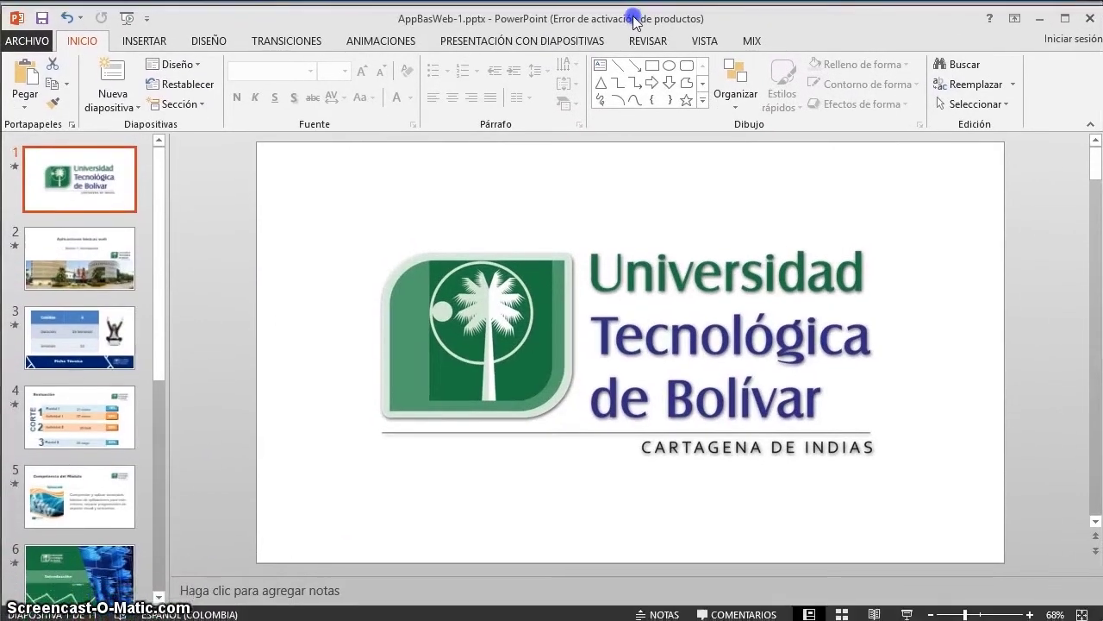
pyautogui.click(108, 263)
pyautogui.click(107, 357)
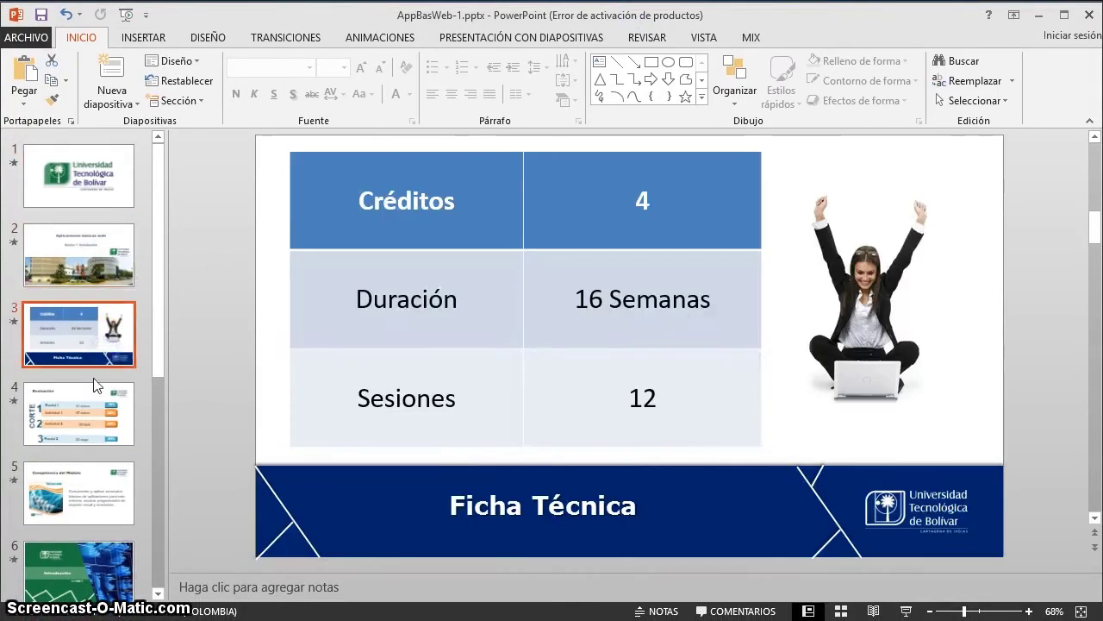
pyautogui.click(97, 418)
pyautogui.click(78, 487)
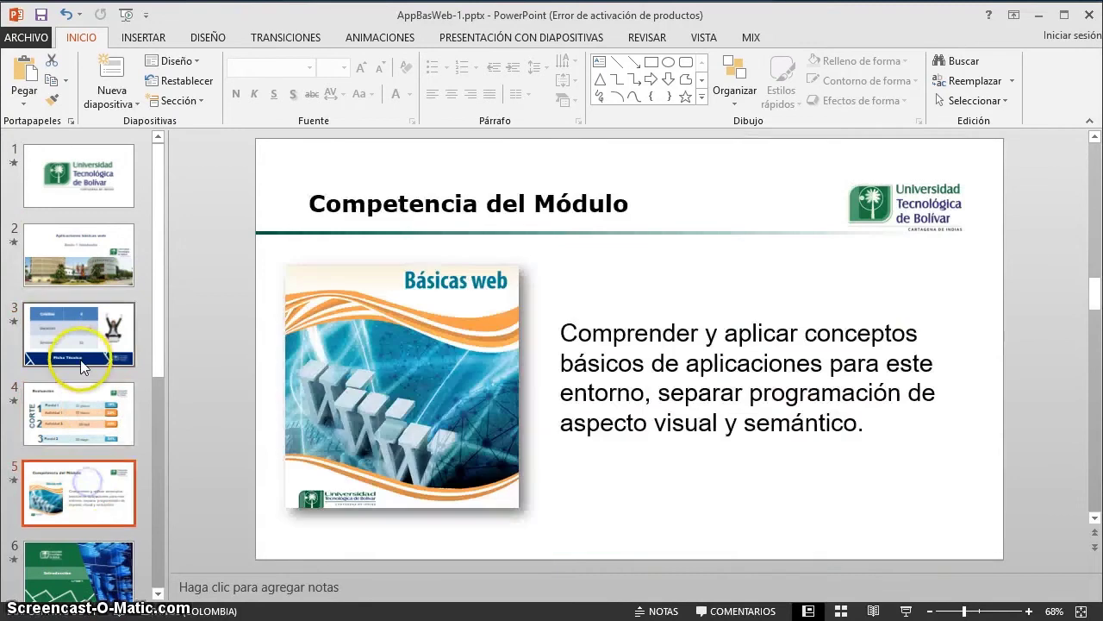
pyautogui.scroll(-3, 77, 380)
pyautogui.scroll(-1, 77, 374)
pyautogui.click(76, 375)
pyautogui.click(86, 410)
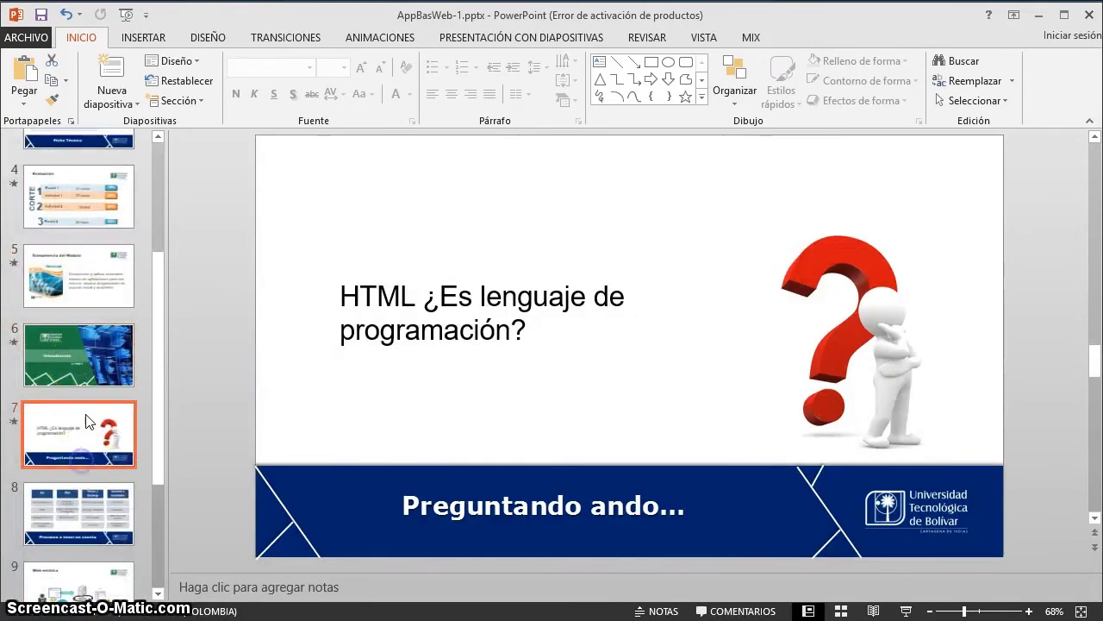
pyautogui.scroll(-3, 86, 388)
pyautogui.click(84, 336)
pyautogui.scroll(2, 83, 405)
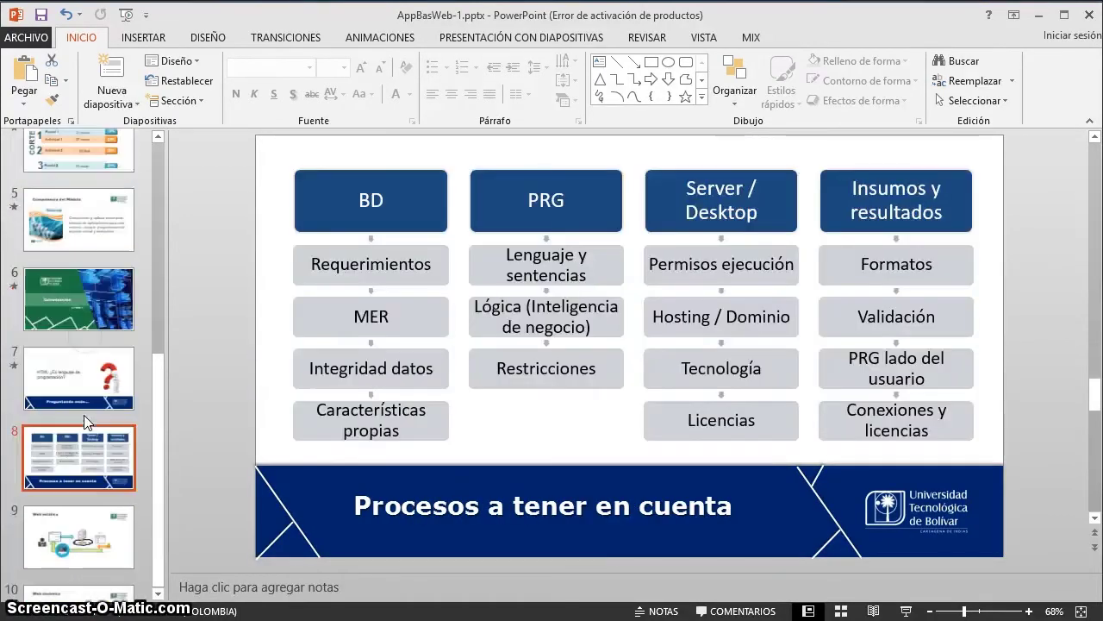
pyautogui.scroll(3, 83, 415)
pyautogui.scroll(1, 84, 414)
pyautogui.click(102, 191)
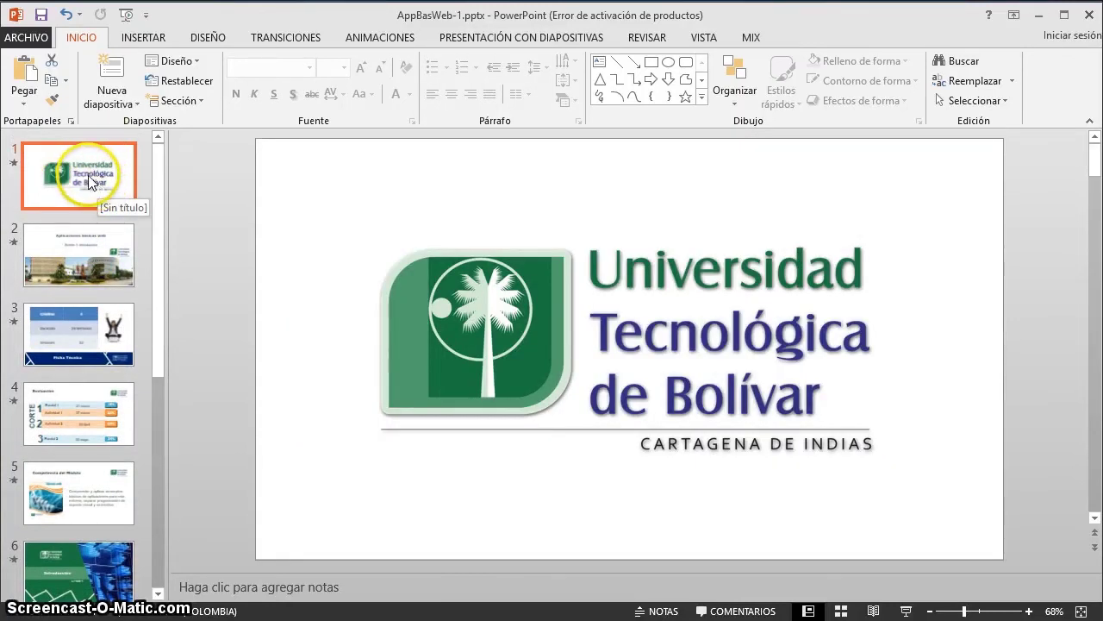
pyautogui.click(313, 195)
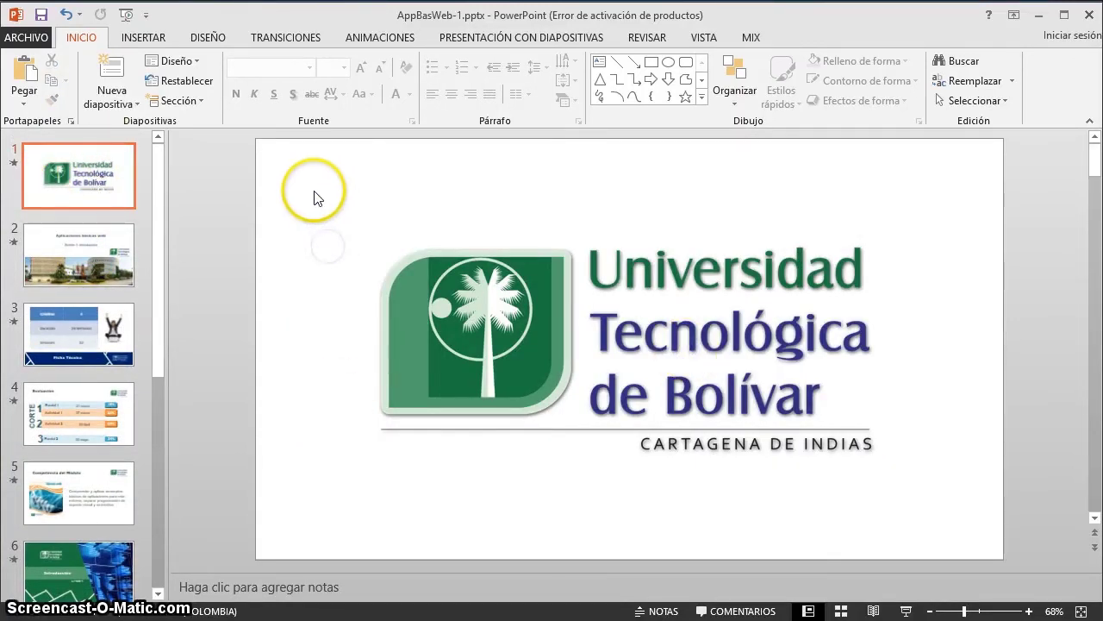
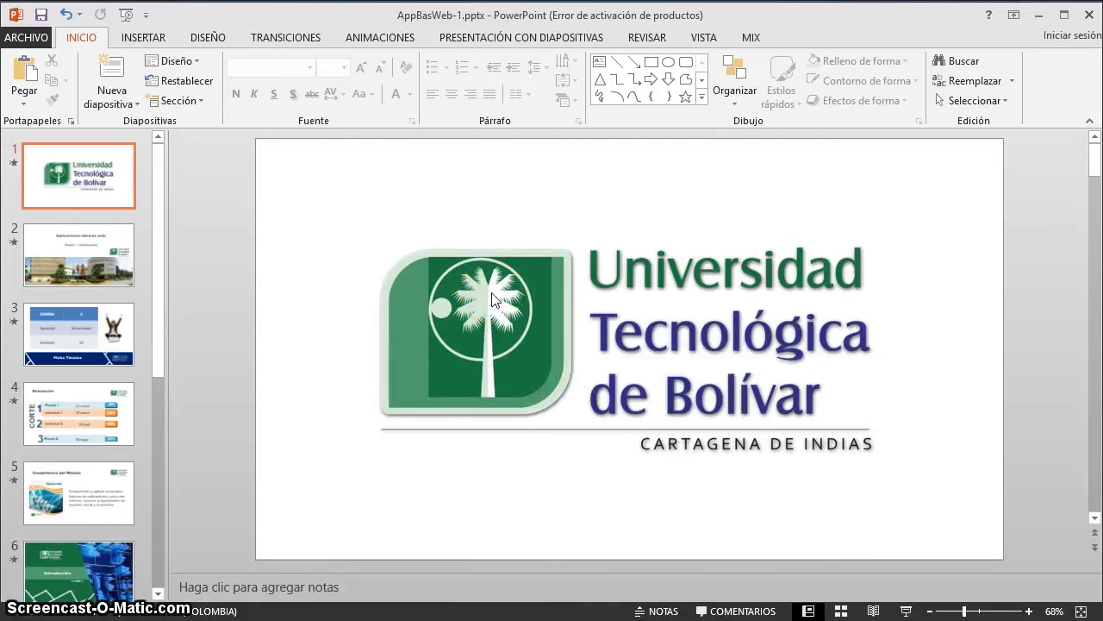
# In AppBasWeb-1's slide master, select and copy the university logo.
pyautogui.click(703, 37)
pyautogui.click(287, 95)
pyautogui.click(647, 332)
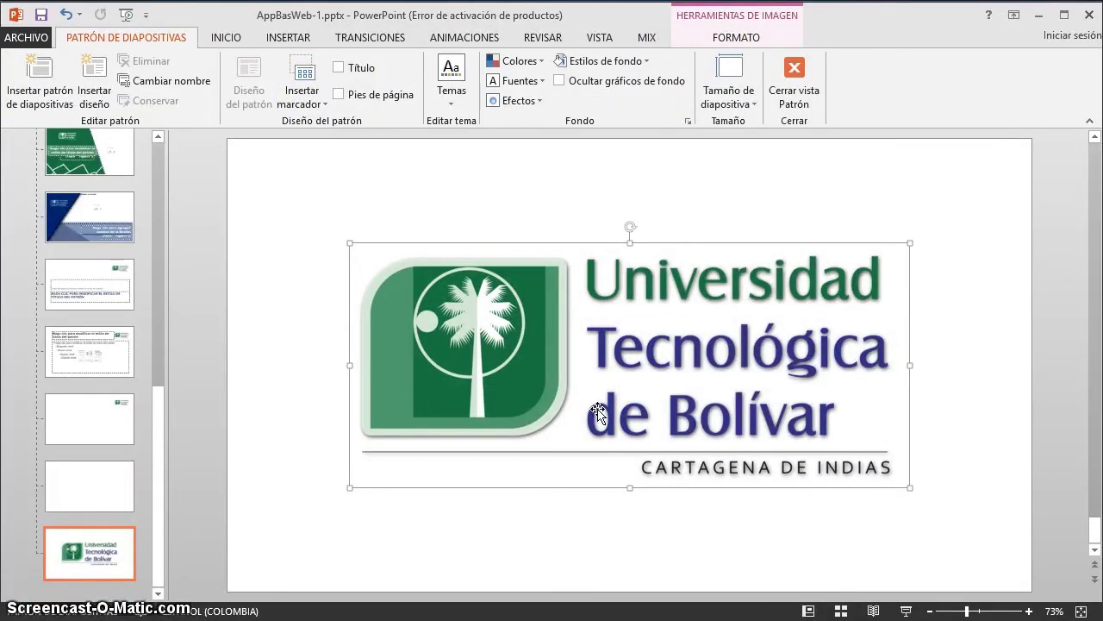
# Insert a blank slide 2 in Presentación16 and open its slide master.
pyautogui.click(1039, 14)
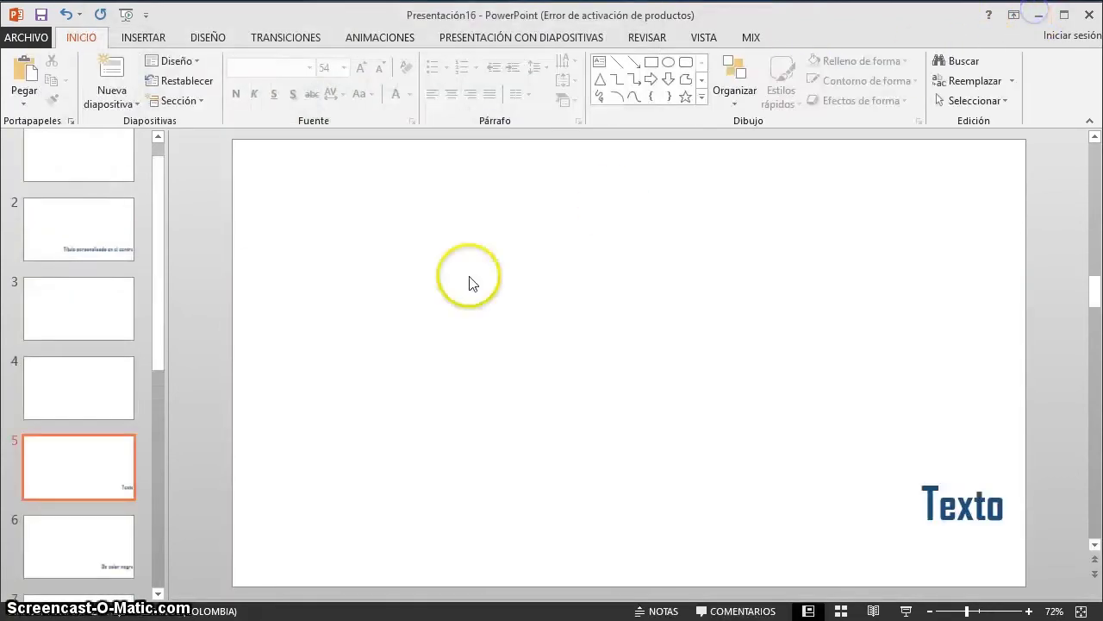
pyautogui.click(100, 200)
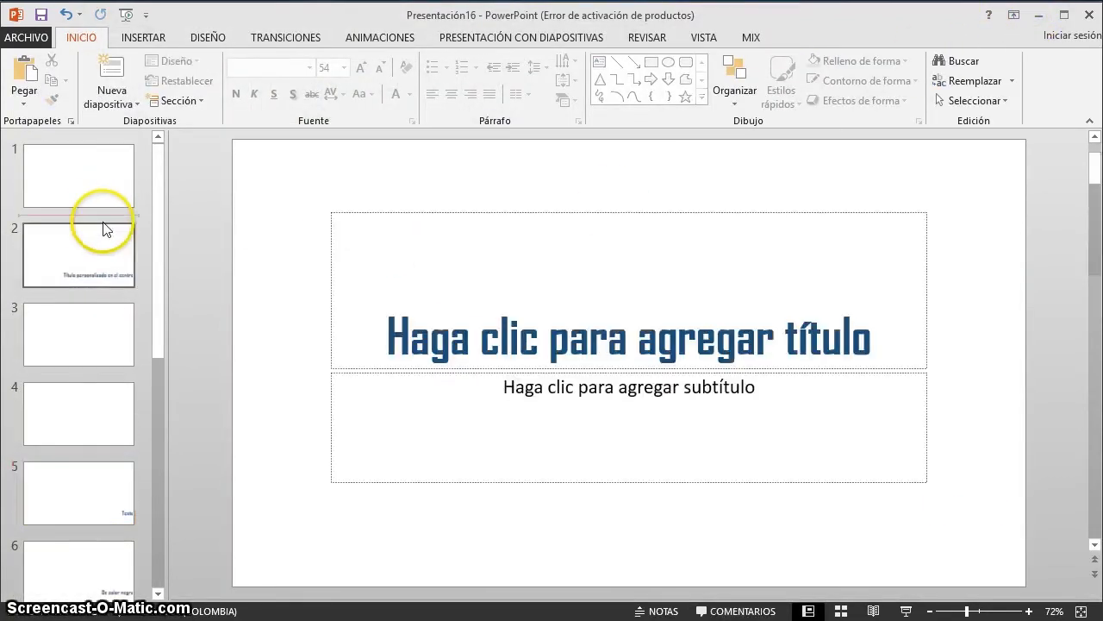
pyautogui.click(102, 216)
pyautogui.click(109, 102)
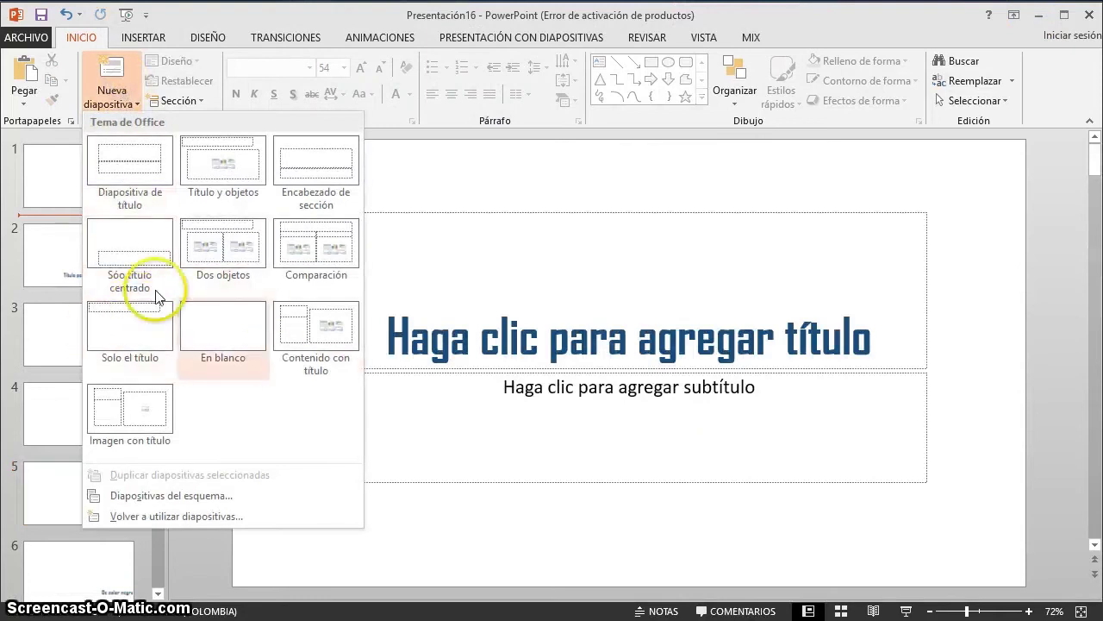
pyautogui.click(207, 315)
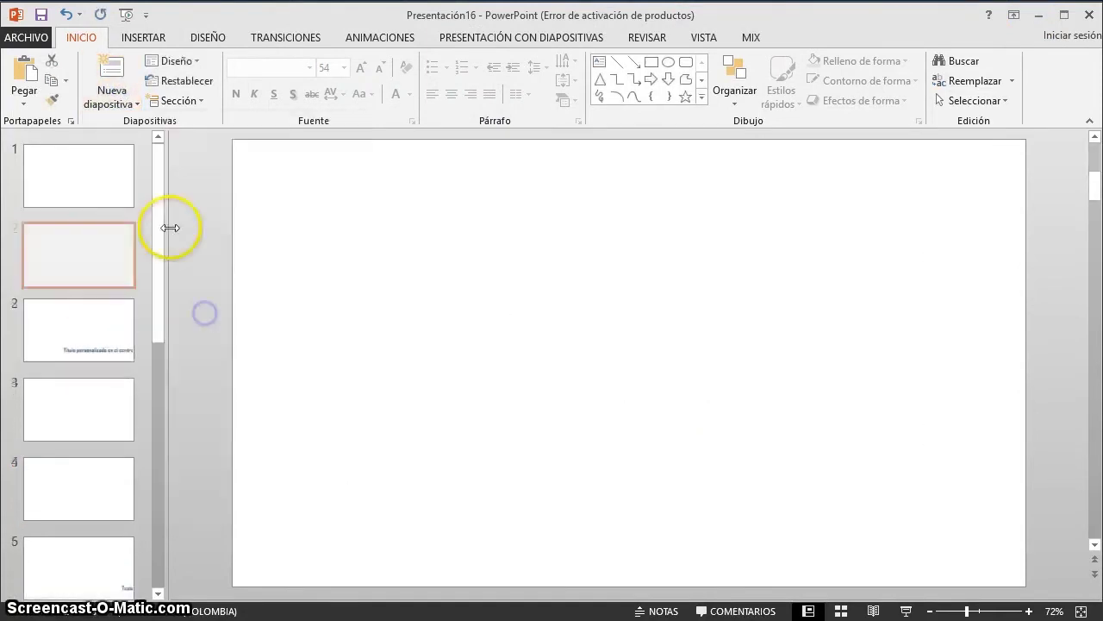
pyautogui.click(700, 37)
pyautogui.click(301, 102)
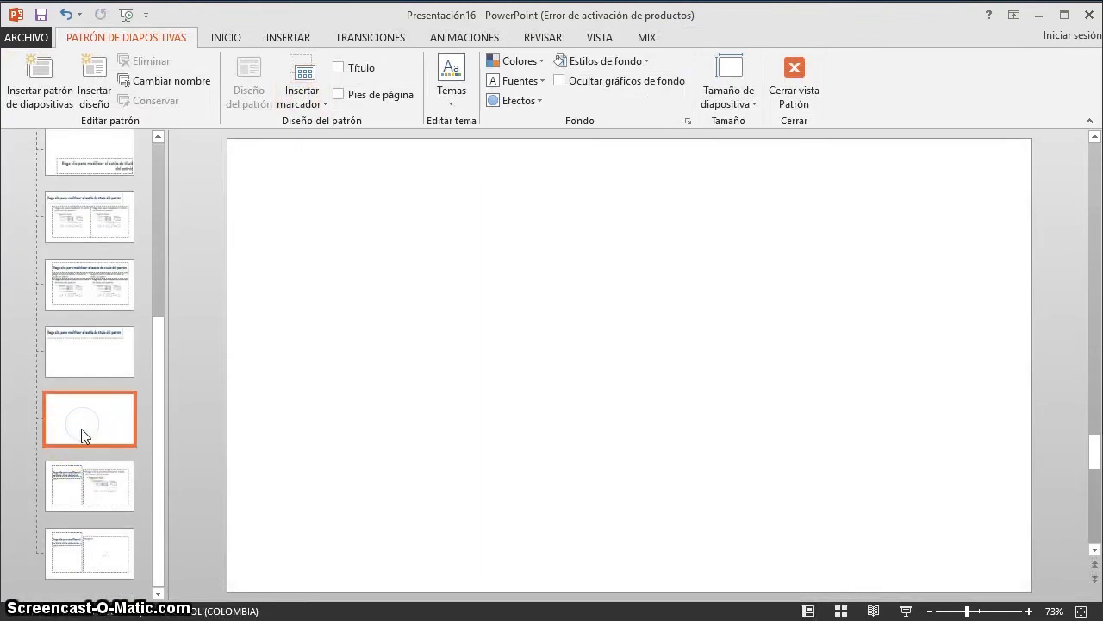
# Insert a new blank layout in the master and rename it 'Logo'.
pyautogui.rightClick(107, 419)
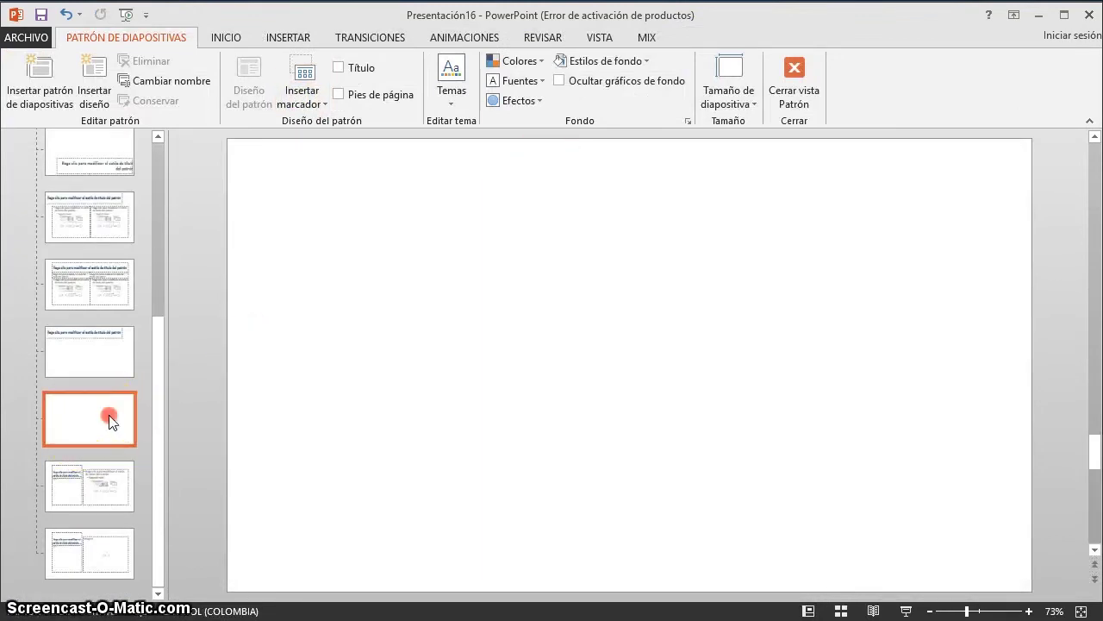
pyautogui.click(214, 557)
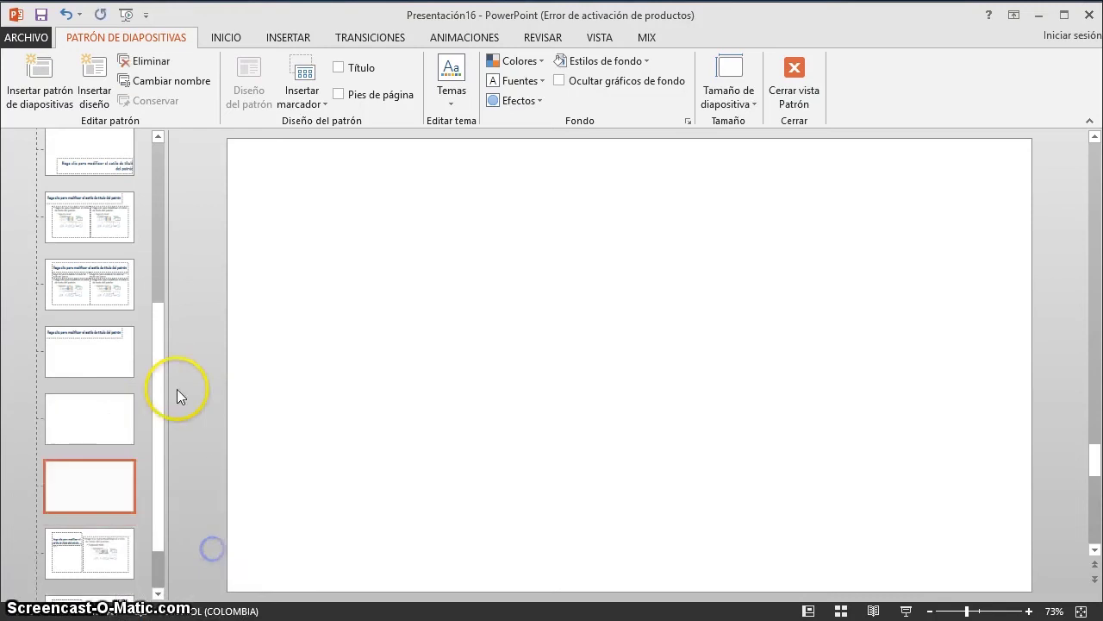
pyautogui.scroll(-1, 129, 340)
pyautogui.rightClick(93, 419)
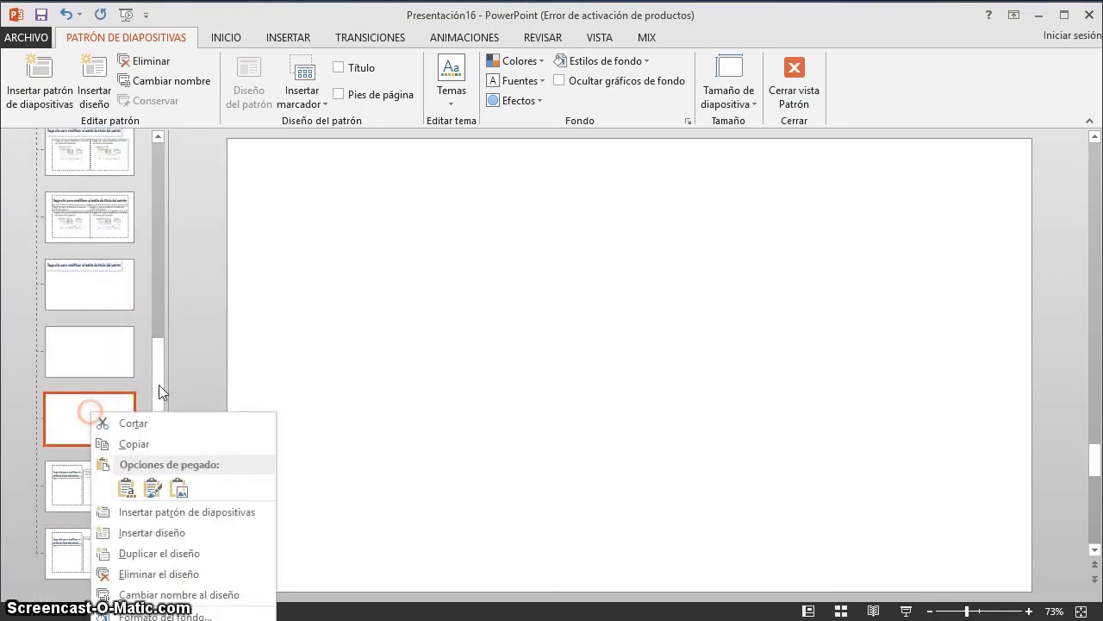
pyautogui.click(227, 595)
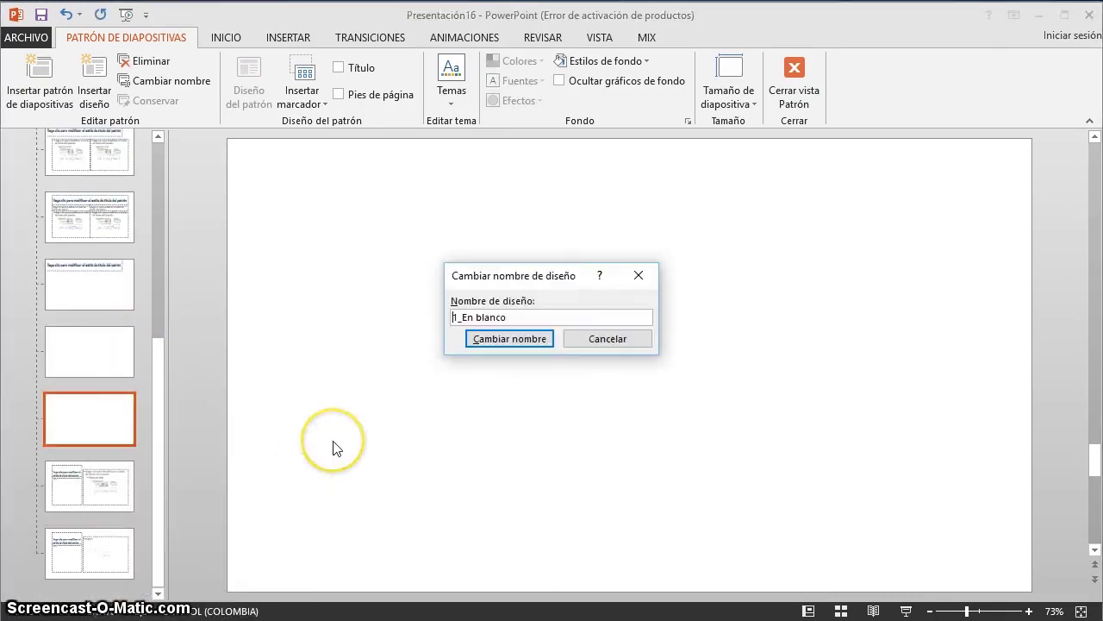
pyautogui.click(514, 316)
pyautogui.write('Logo UTB')
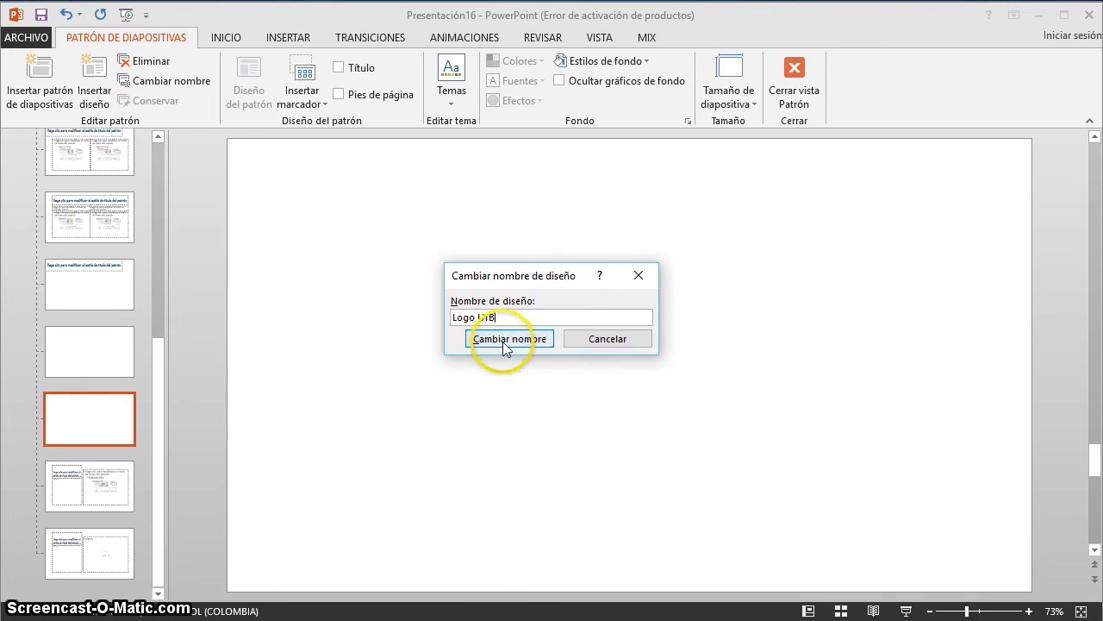
pyautogui.click(509, 339)
pyautogui.click(436, 345)
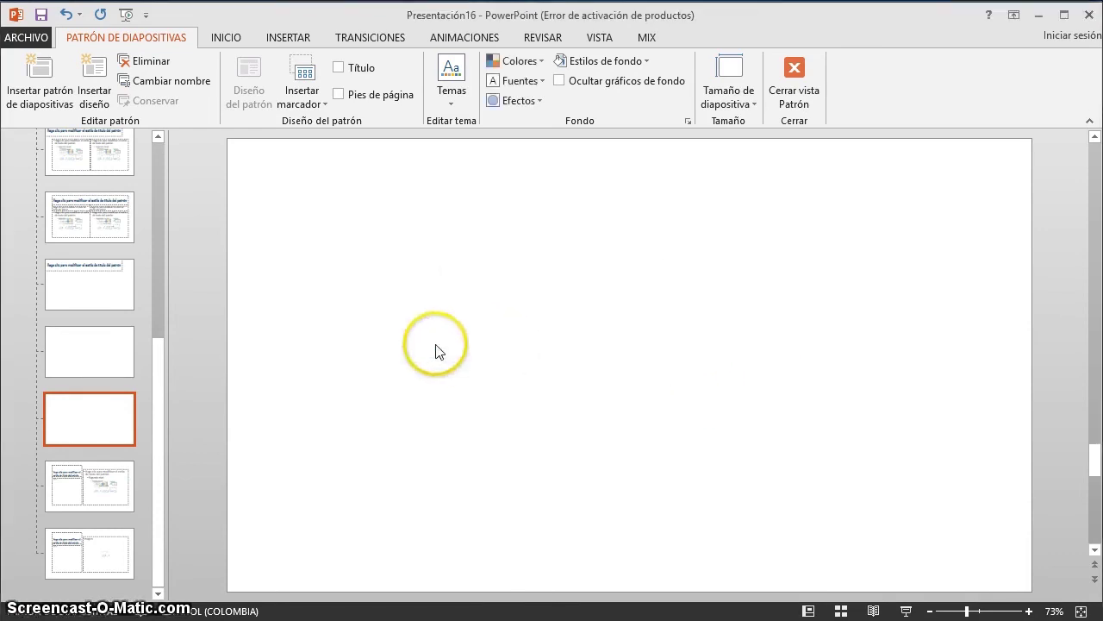
# Paste the university logo onto the Logo layout and move the layout to the end.
pyautogui.hotkey('ctrl', 'v')
pyautogui.click(306, 348)
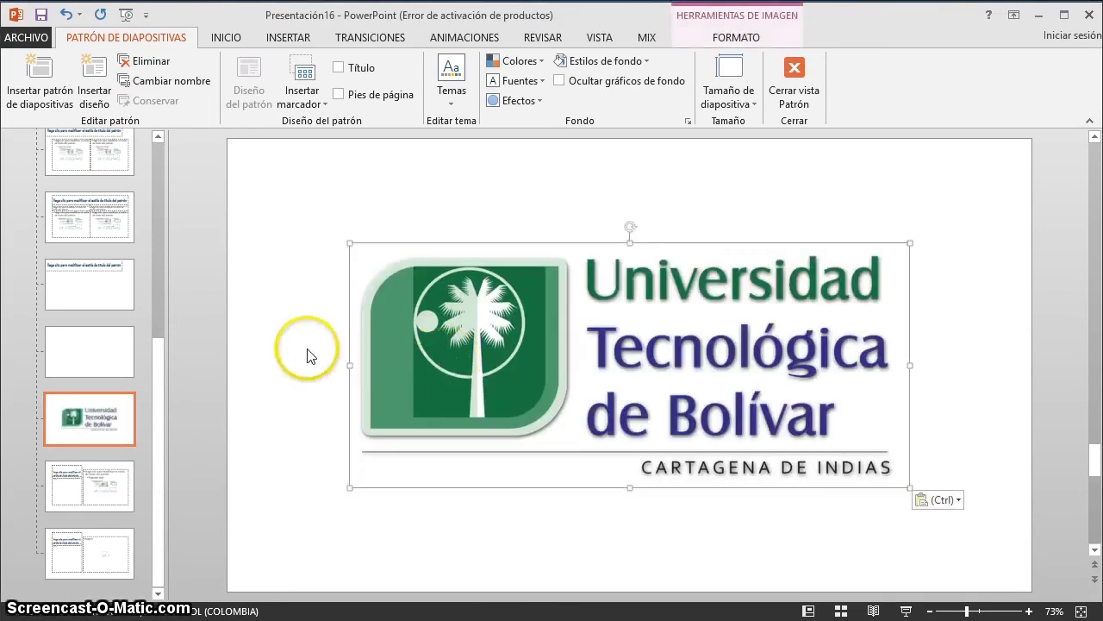
pyautogui.click(491, 529)
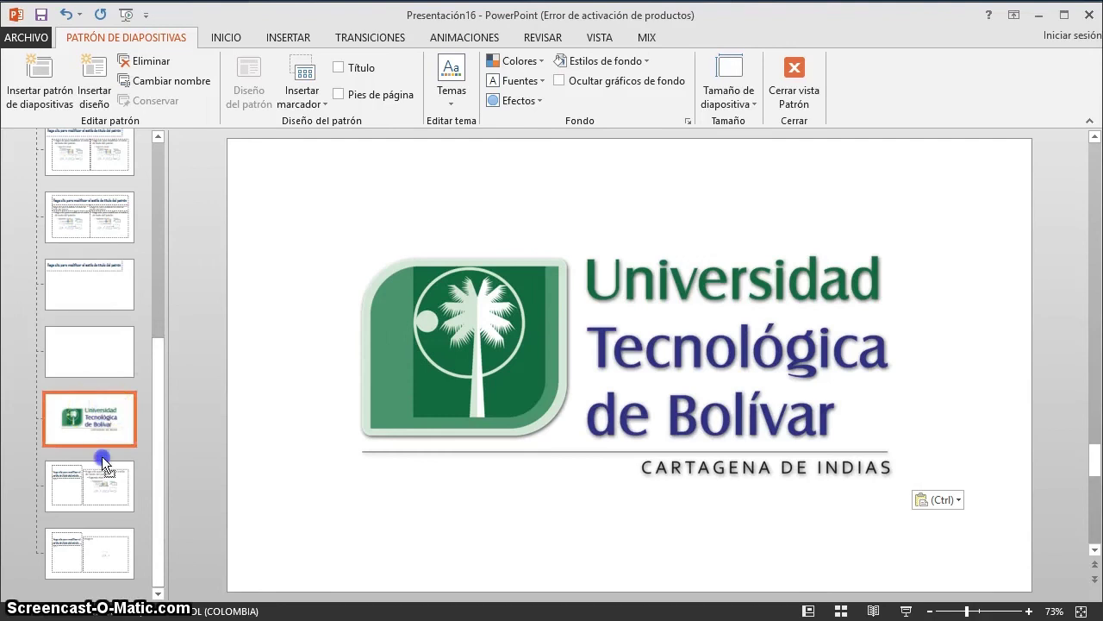
pyautogui.moveTo(102, 562); pyautogui.dragTo(101, 565)
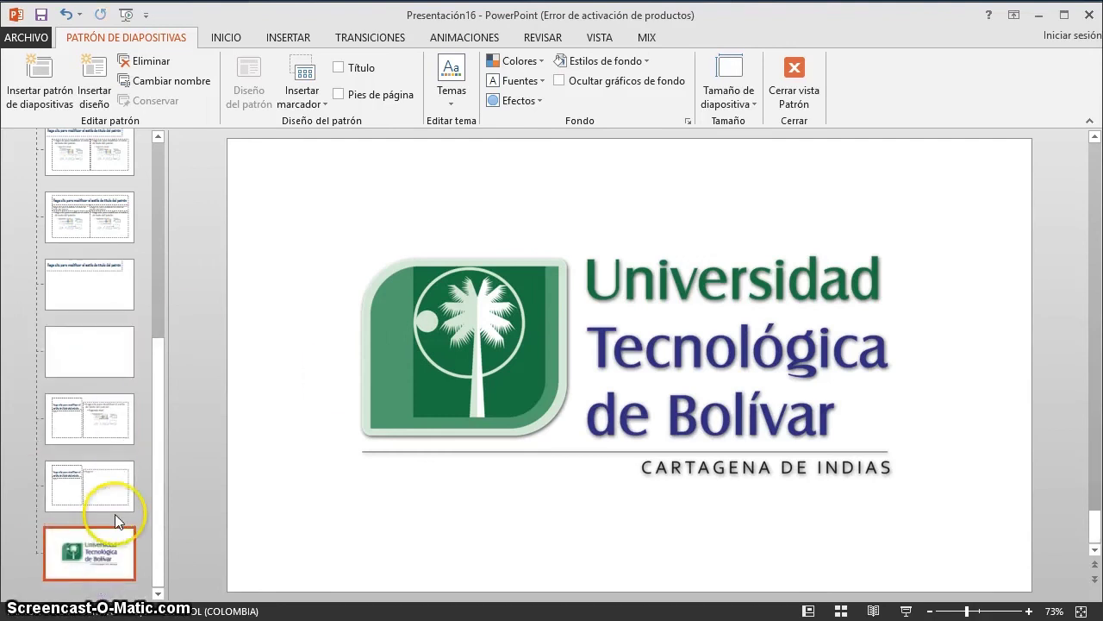
# Back in normal view, move the blank slide to position 1 and apply the Logo UTB layout.
pyautogui.click(786, 76)
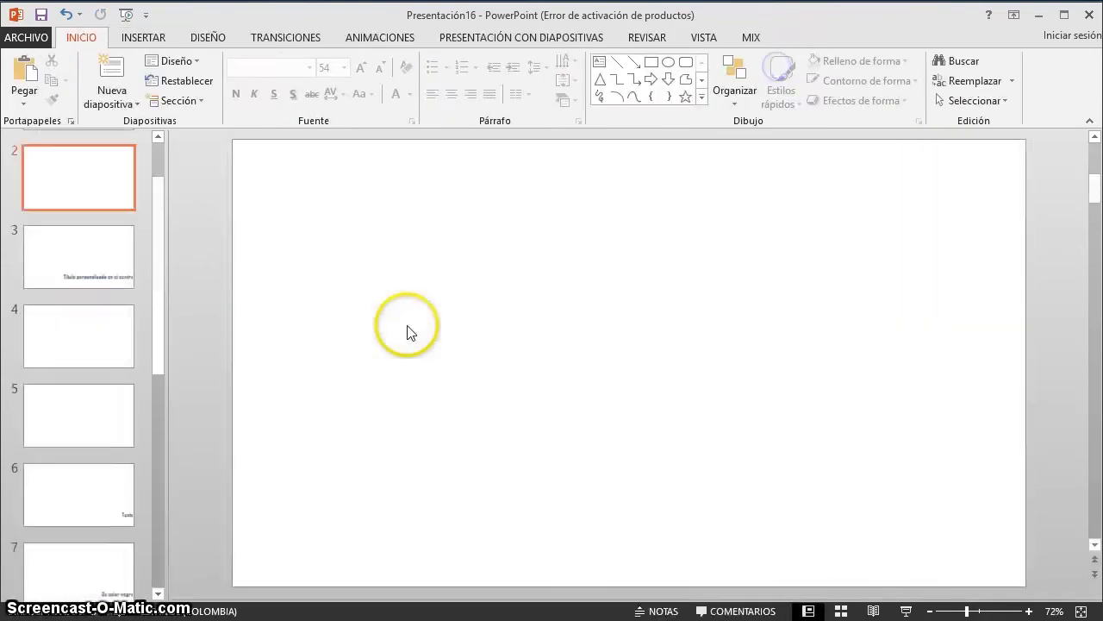
pyautogui.scroll(2, 134, 314)
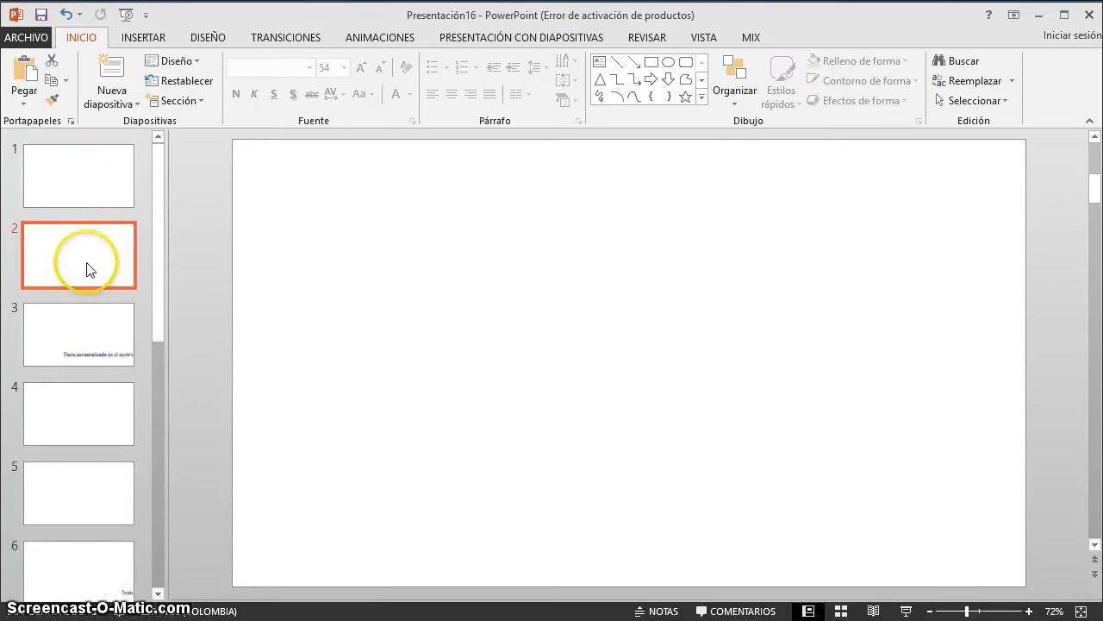
pyautogui.moveTo(86, 266)
pyautogui.mouseDown()
pyautogui.moveTo(92, 138)
pyautogui.moveTo(87, 164)
pyautogui.mouseUp()
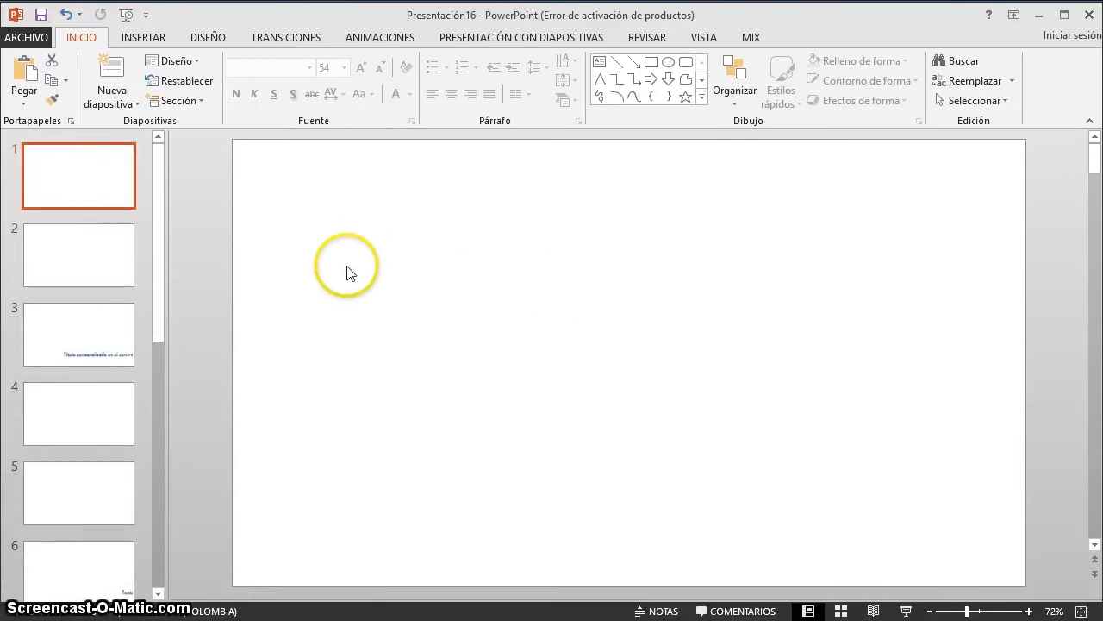
pyautogui.rightClick(277, 184)
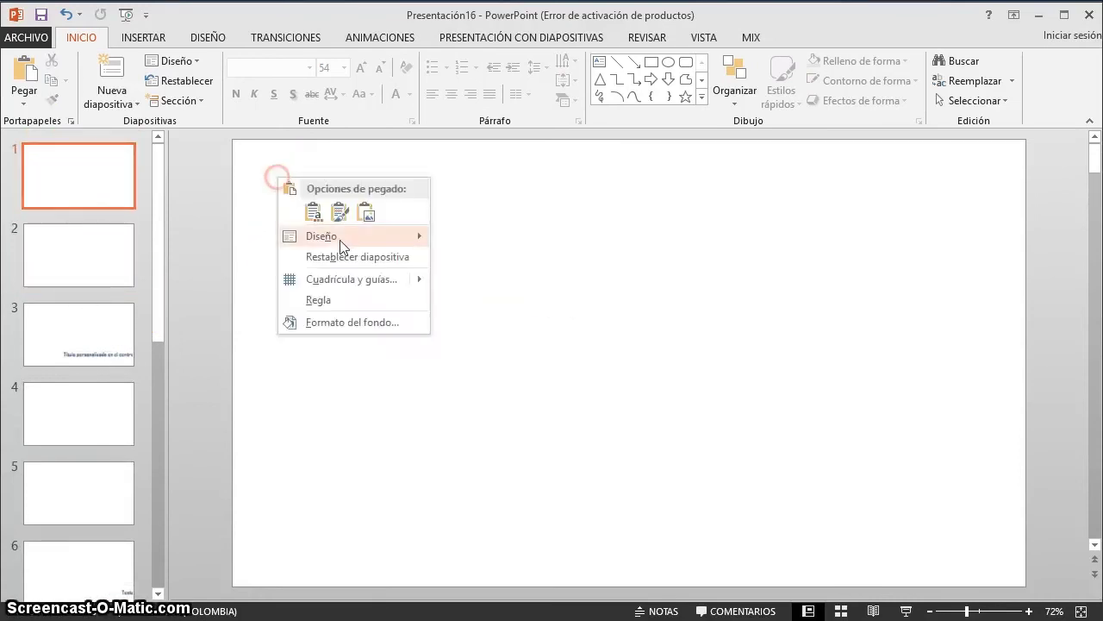
pyautogui.moveTo(347, 236)
pyautogui.click(569, 533)
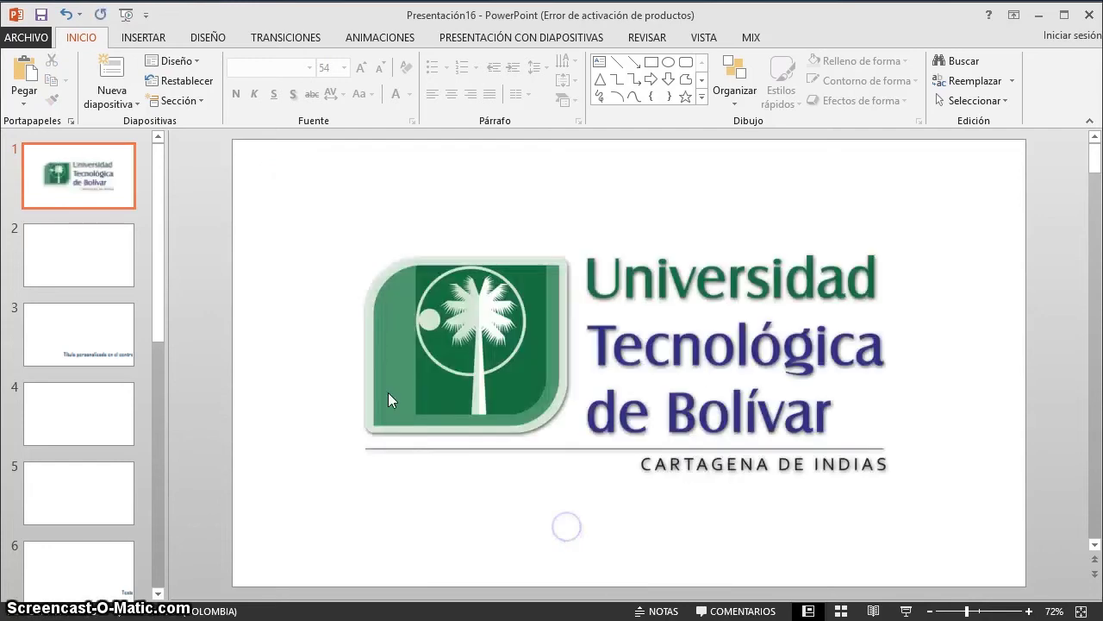
# Add a new slide 14 after slide 13 and give it the Logo UTB layout.
pyautogui.scroll(-4, 82, 290)
pyautogui.scroll(-3, 82, 348)
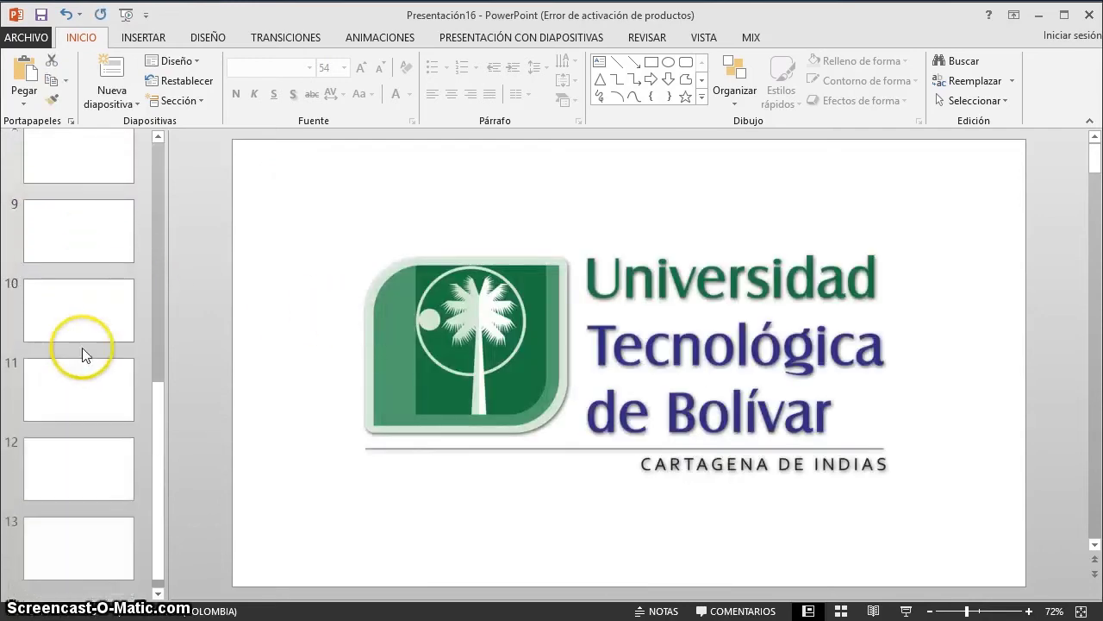
pyautogui.click(85, 573)
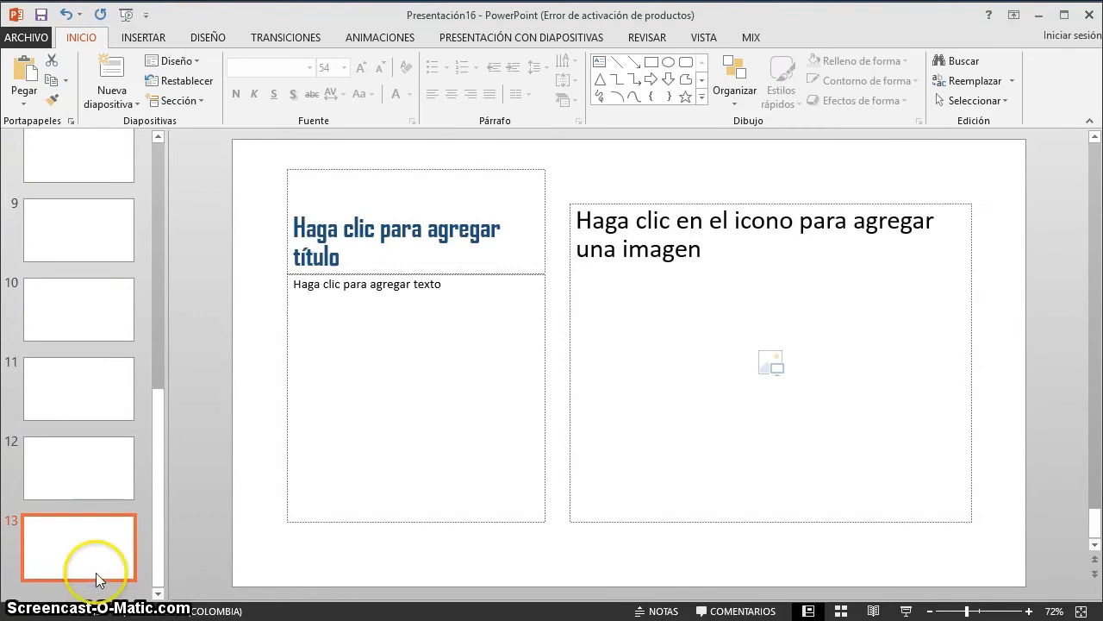
pyautogui.click(112, 69)
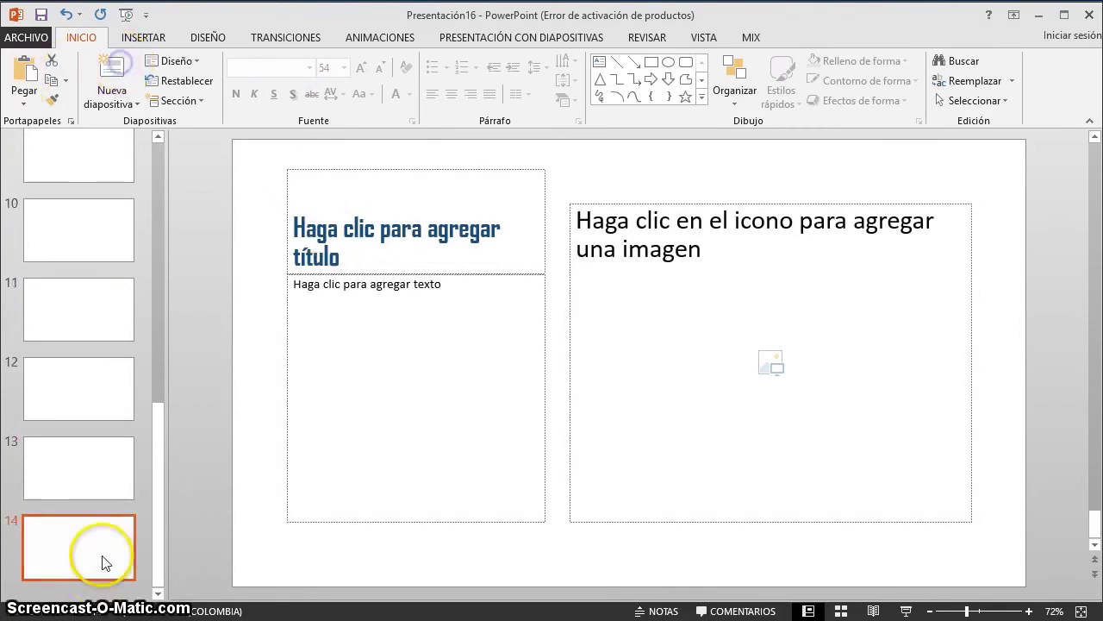
pyautogui.rightClick(258, 244)
pyautogui.moveTo(315, 298)
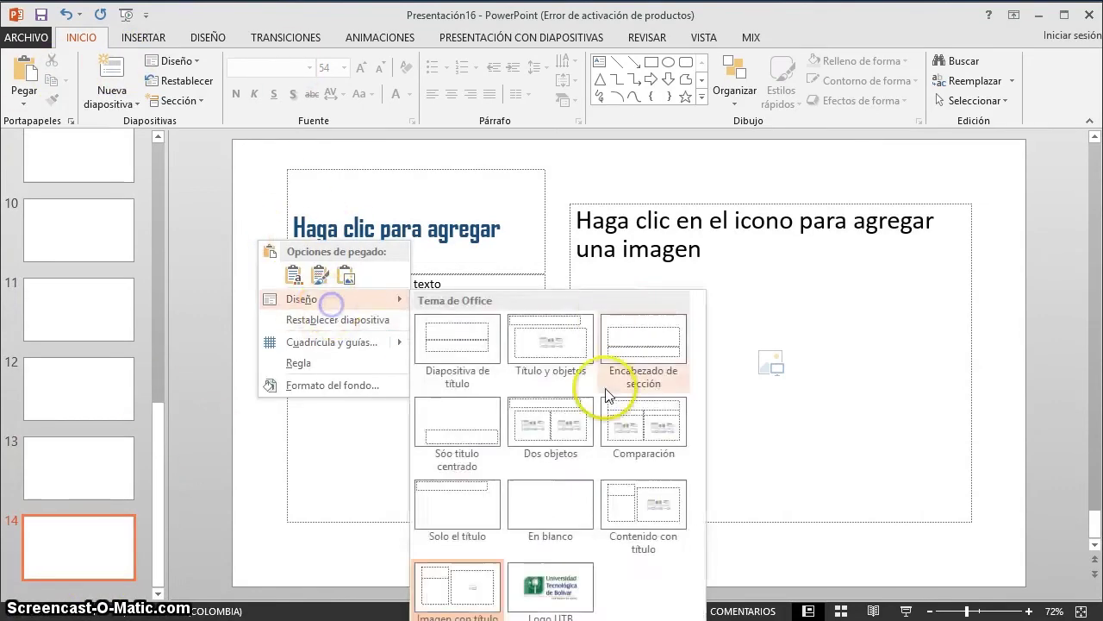
pyautogui.click(557, 579)
pyautogui.click(583, 292)
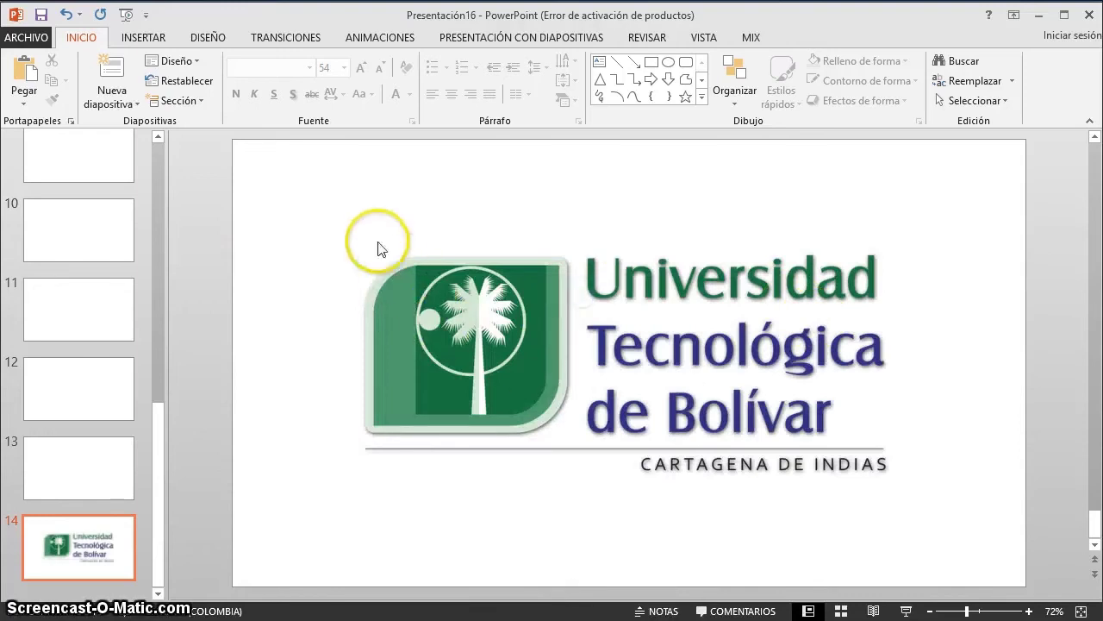
pyautogui.click(944, 531)
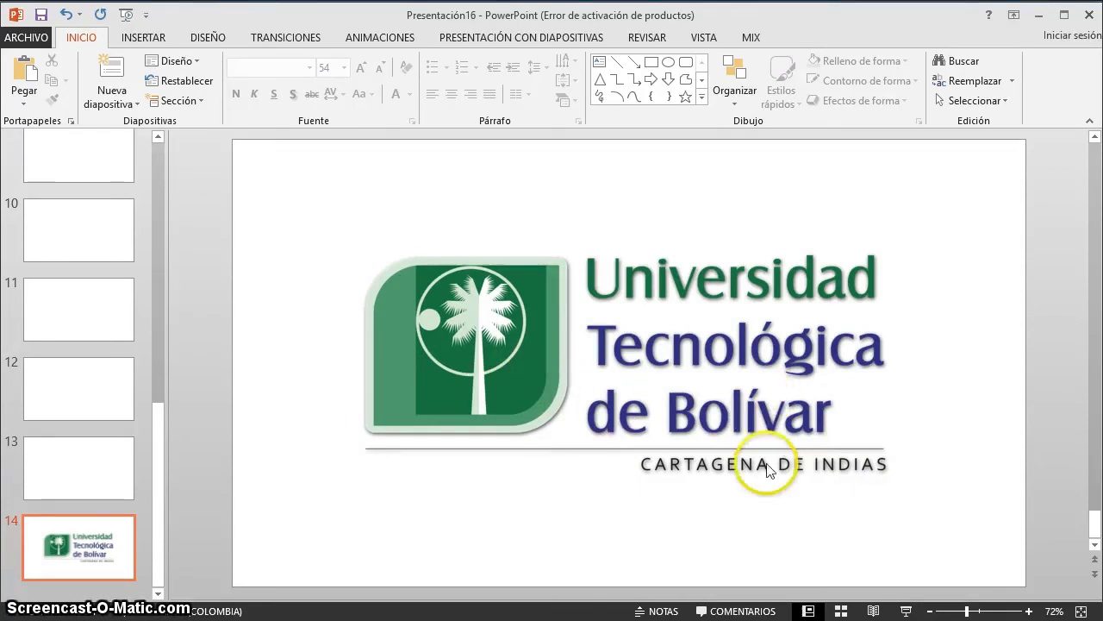
pyautogui.click(306, 237)
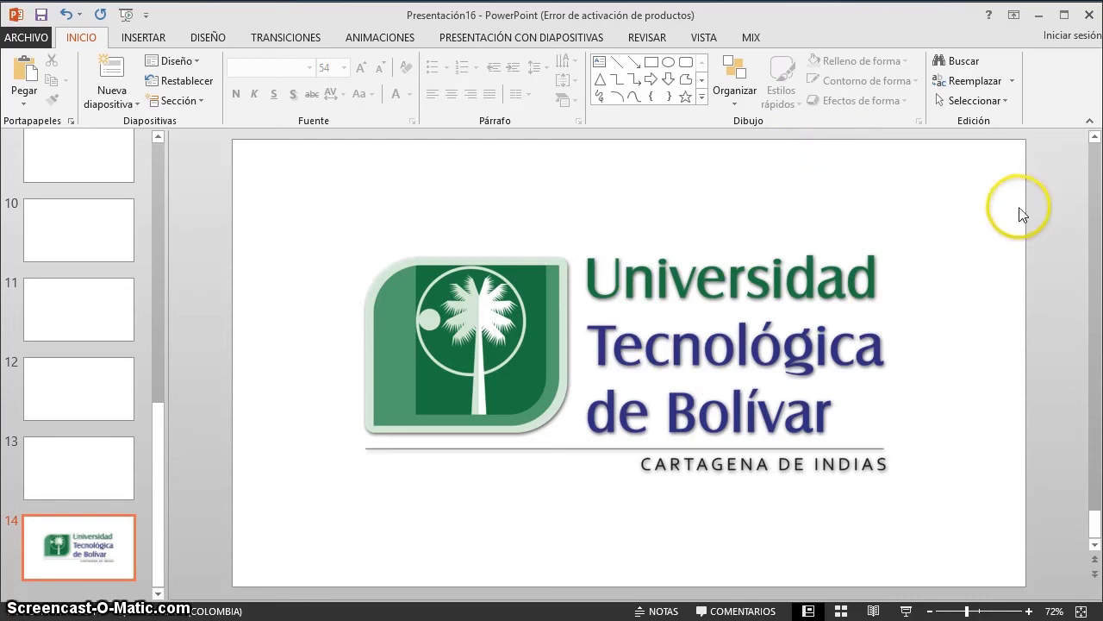
# Paste the university logo from the Logo layout onto the top-level slide master.
pyautogui.click(690, 37)
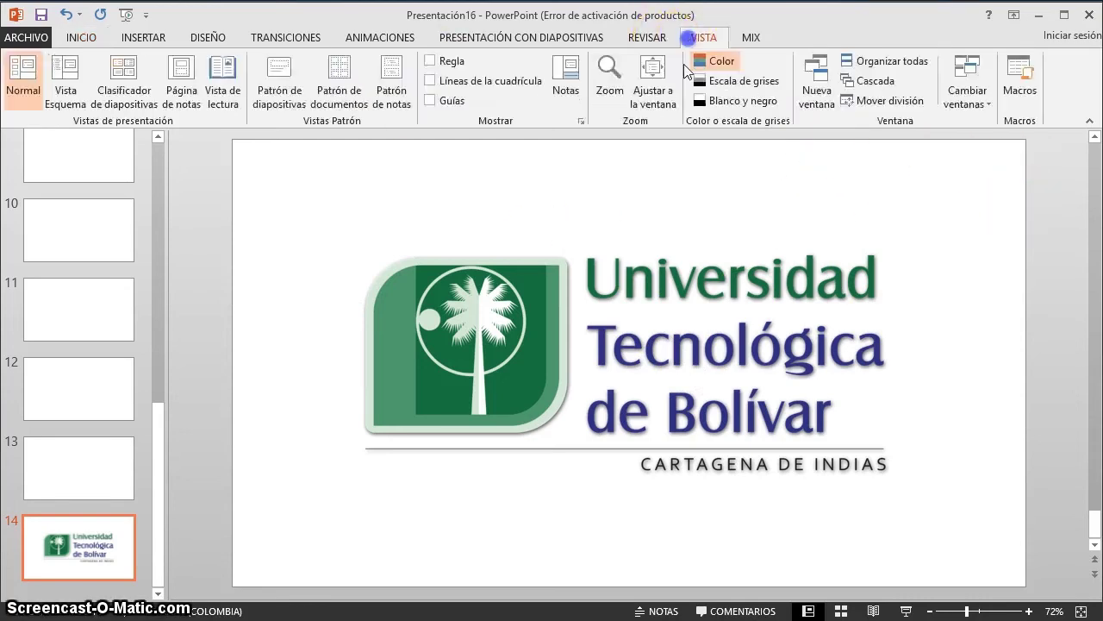
pyautogui.click(269, 93)
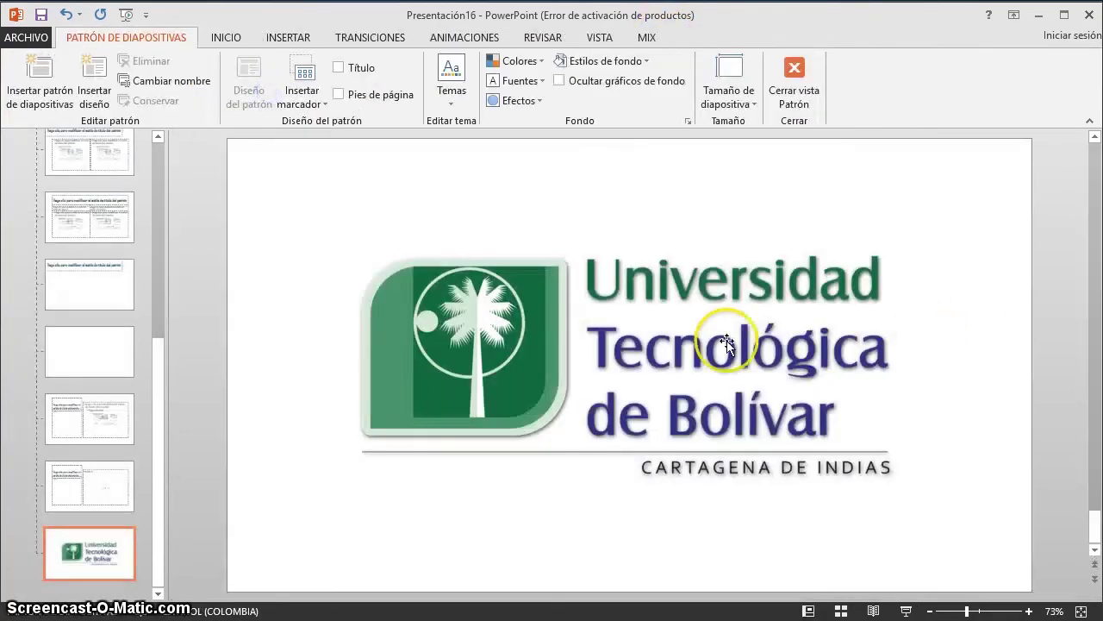
pyautogui.click(705, 334)
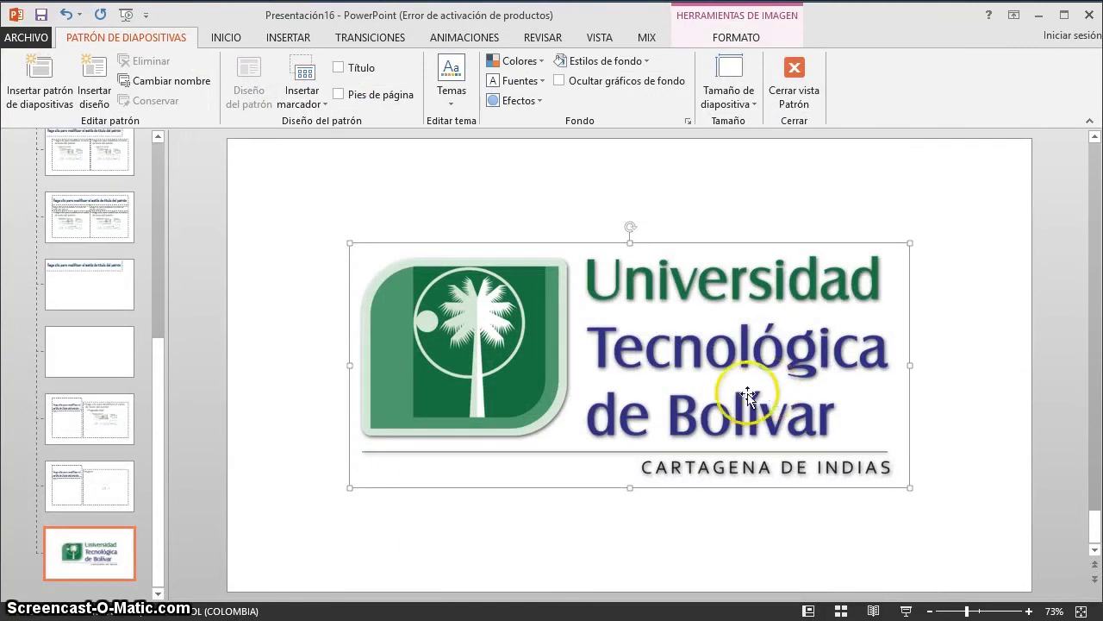
pyautogui.click(156, 230)
pyautogui.click(74, 173)
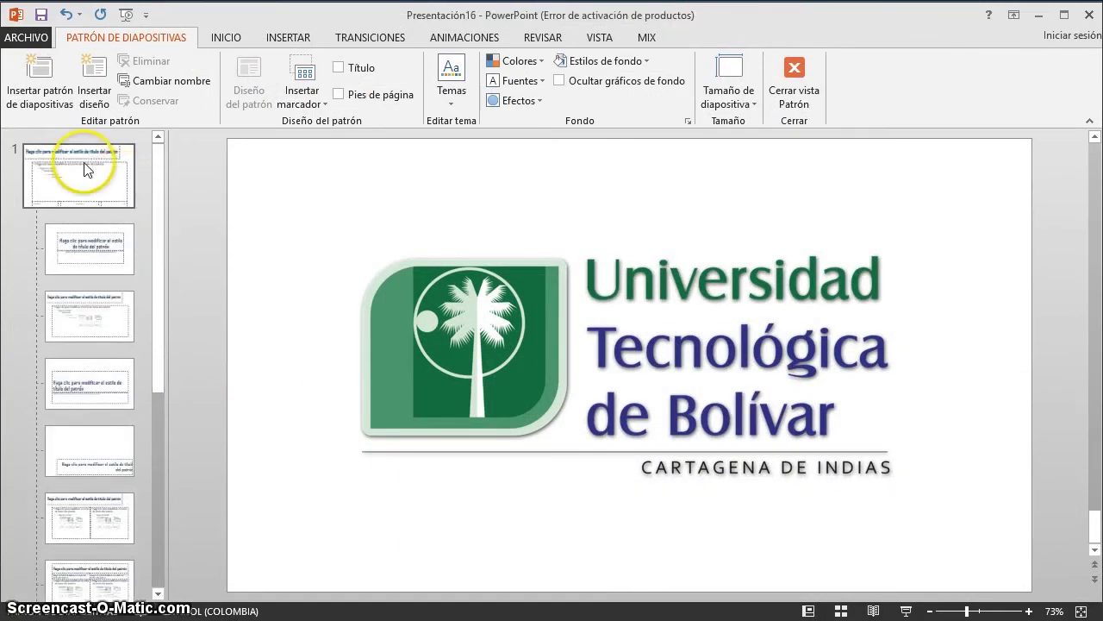
pyautogui.click(250, 351)
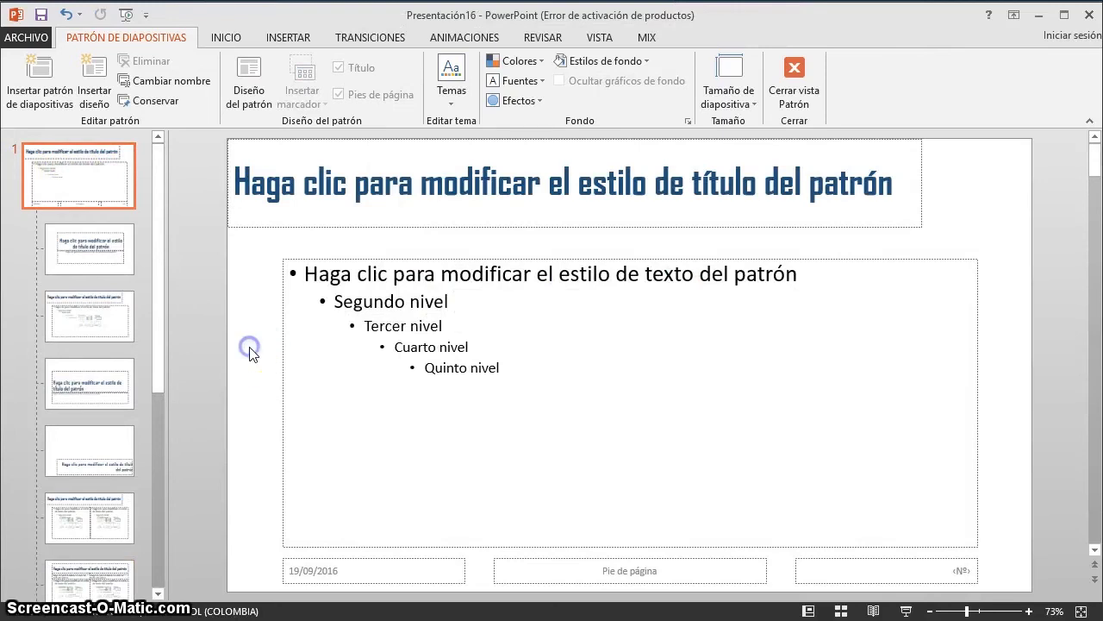
pyautogui.hotkey('ctrl', 'v')
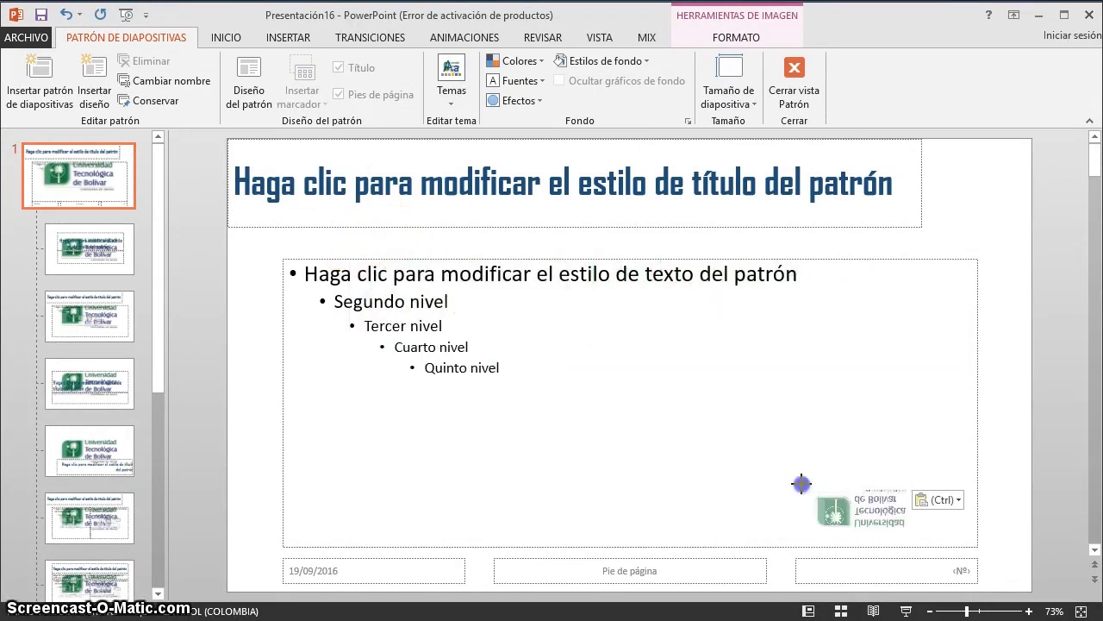
# Shrink the logo into the top-right corner and narrow the title placeholder to clear it.
pyautogui.moveTo(392, 278)
pyautogui.mouseDown()
pyautogui.moveTo(786, 458)
pyautogui.moveTo(861, 450)
pyautogui.moveTo(967, 187)
pyautogui.mouseUp()
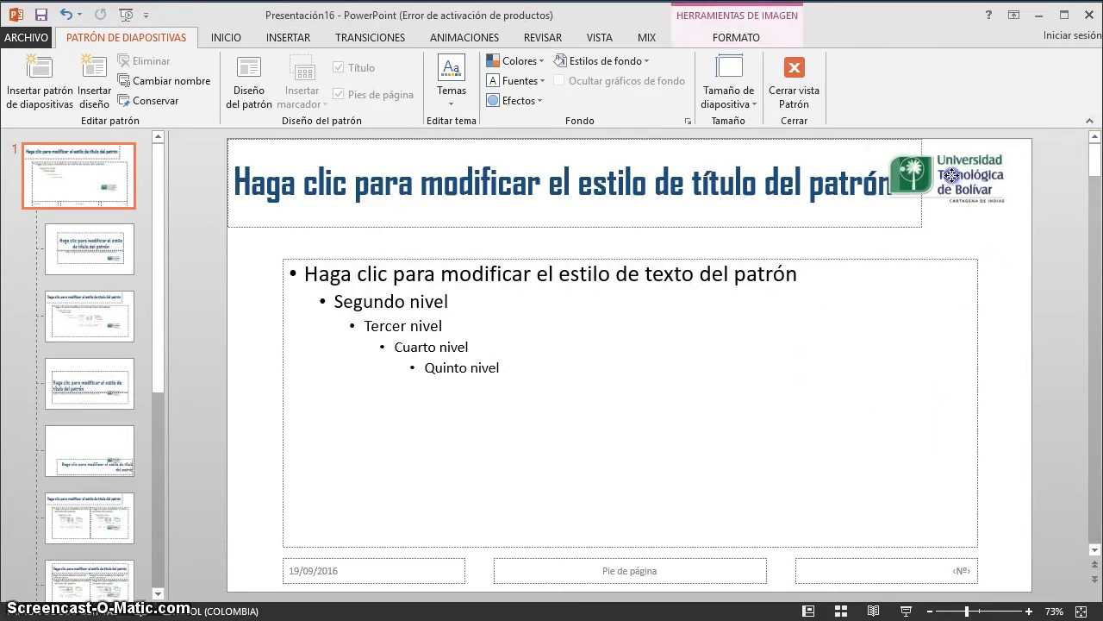
pyautogui.click(845, 226)
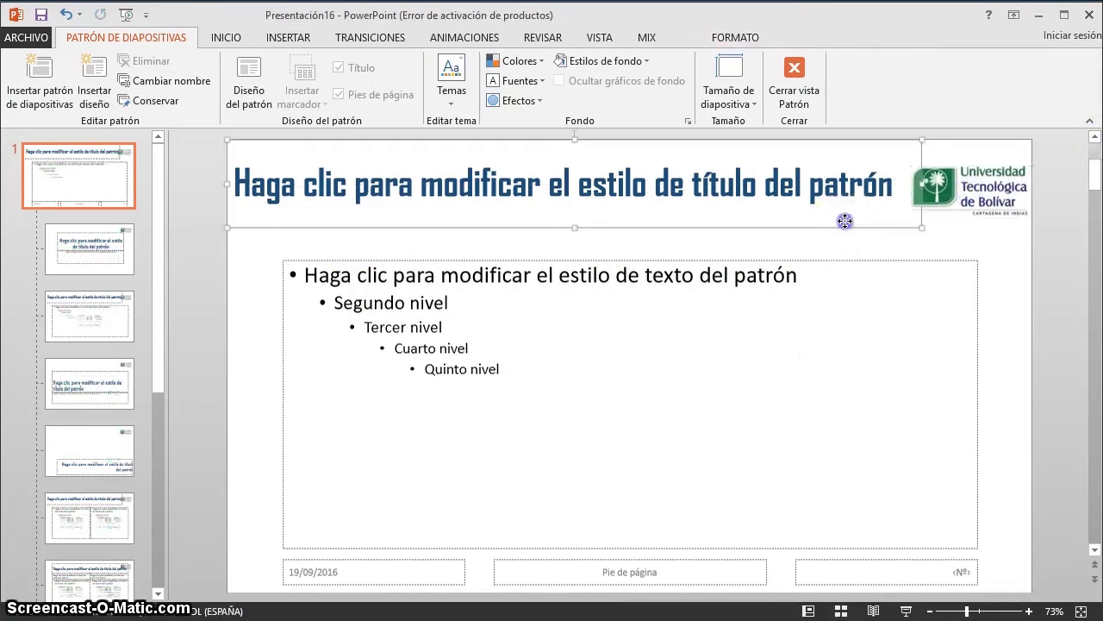
pyautogui.moveTo(922, 186); pyautogui.dragTo(899, 185)
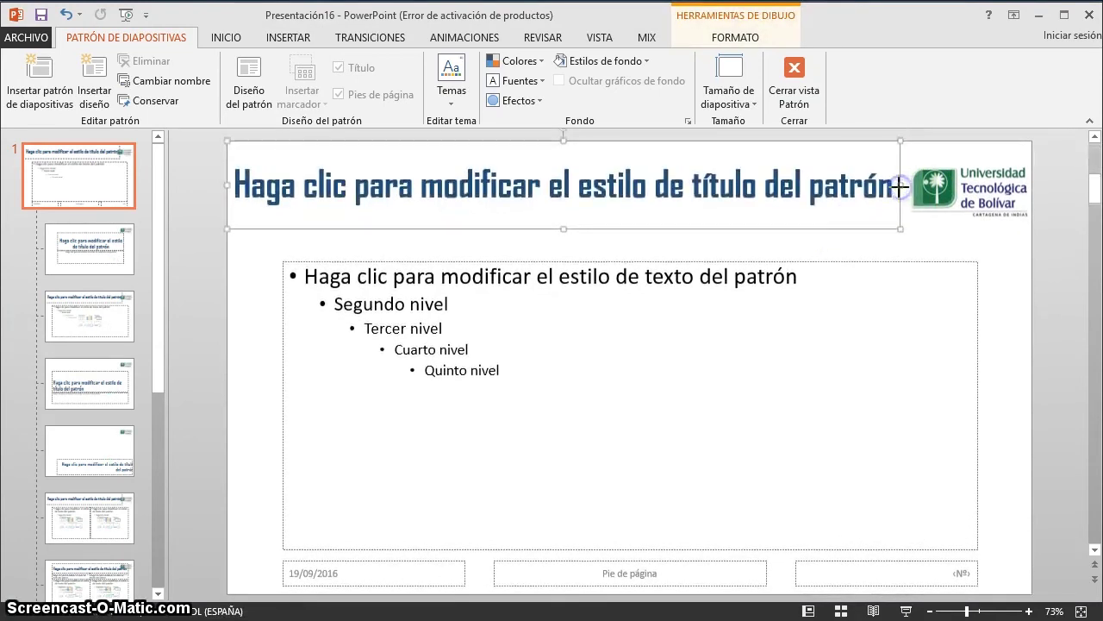
pyautogui.click(1007, 254)
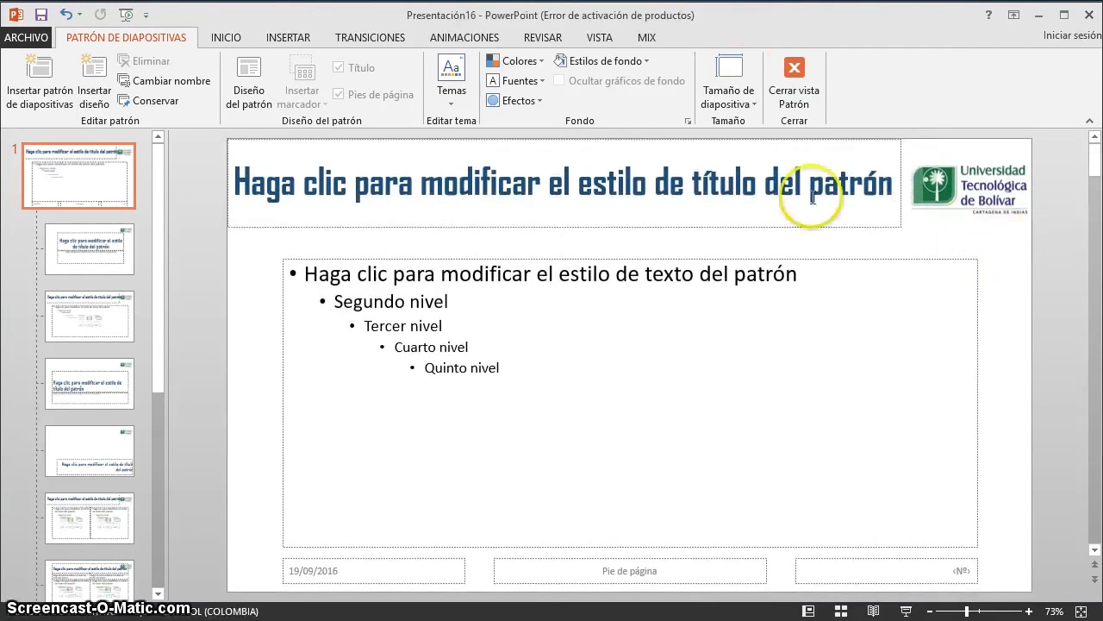
# Return to normal view and step through slides 1 to 10 to check the logo.
pyautogui.click(805, 72)
pyautogui.scroll(5, 141, 316)
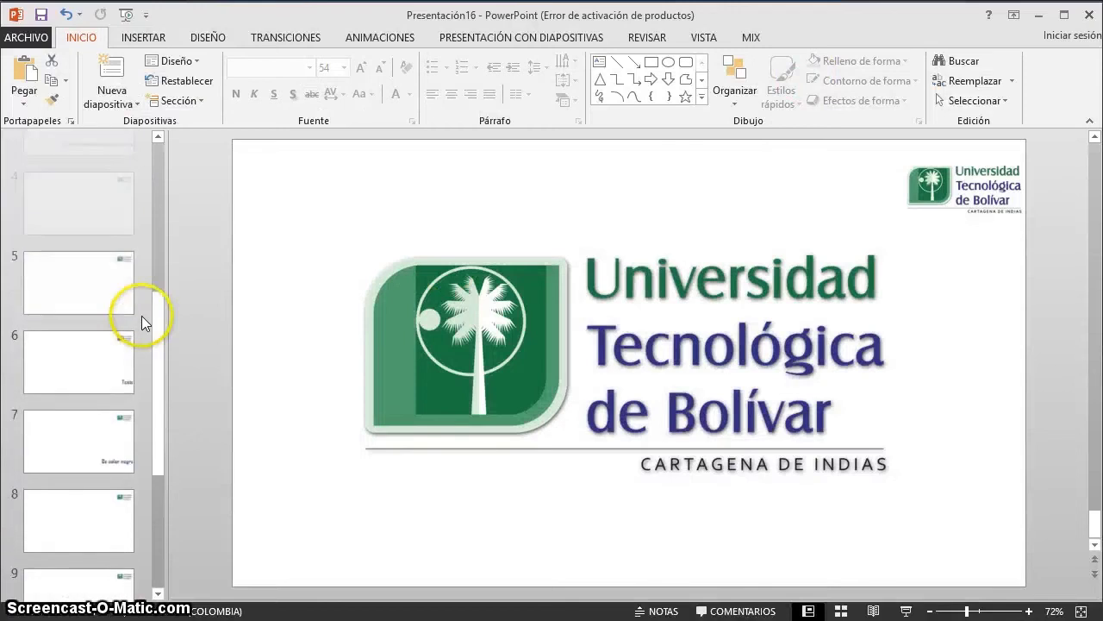
pyautogui.scroll(3, 129, 241)
pyautogui.click(86, 188)
pyautogui.press('Down')
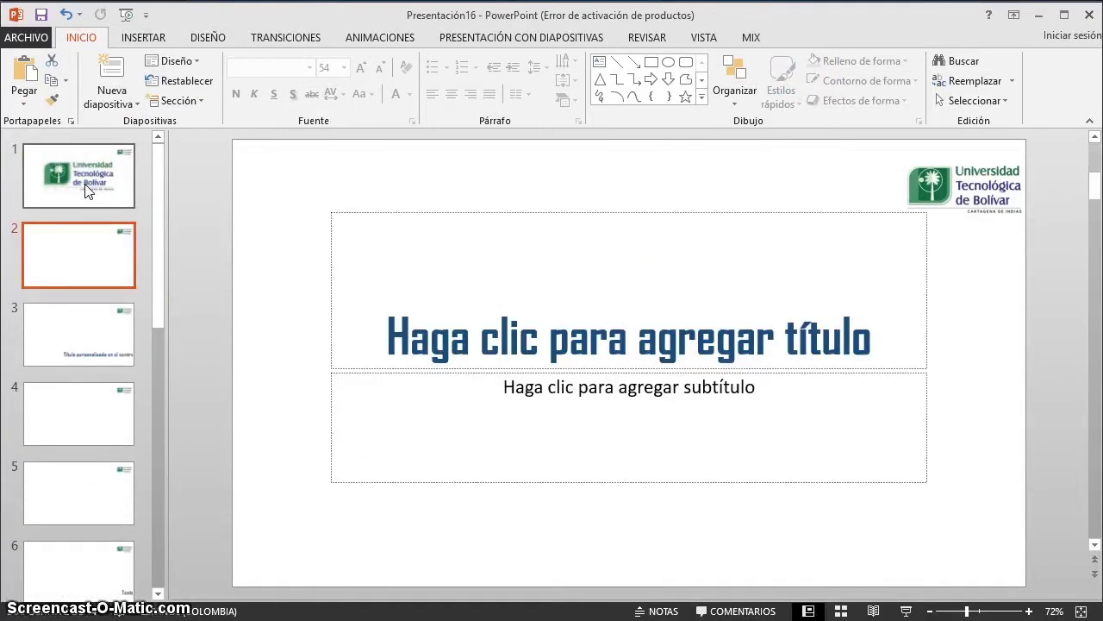
pyautogui.press('Down')
pyautogui.press('Up')
pyautogui.press('Up')
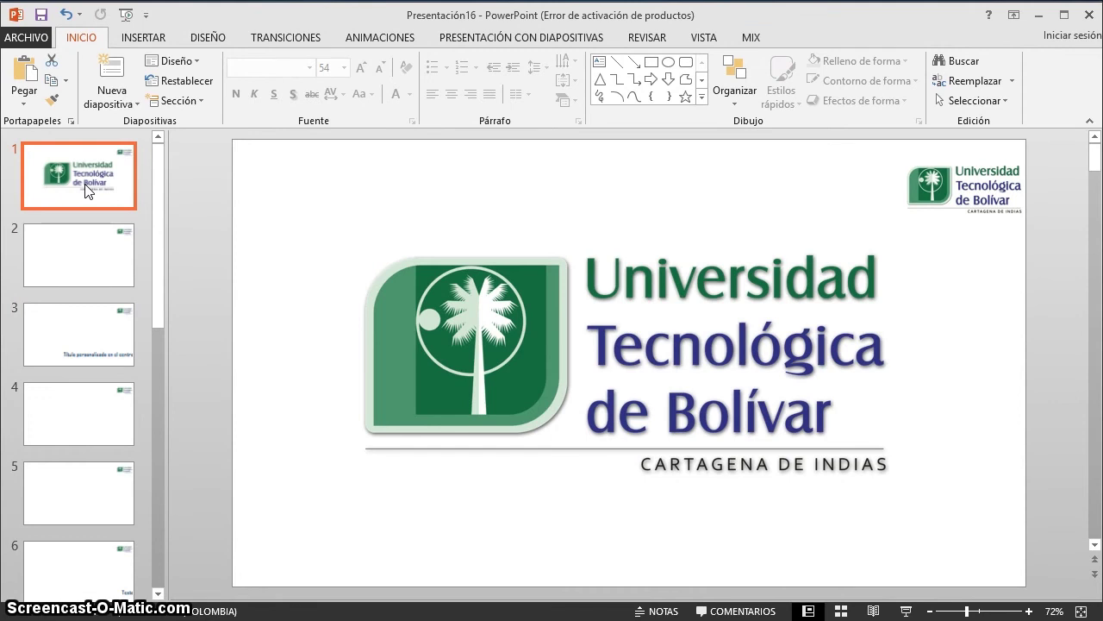
pyautogui.press('Down')
pyautogui.press('Down')
pyautogui.press('Down')
pyautogui.press('Down')
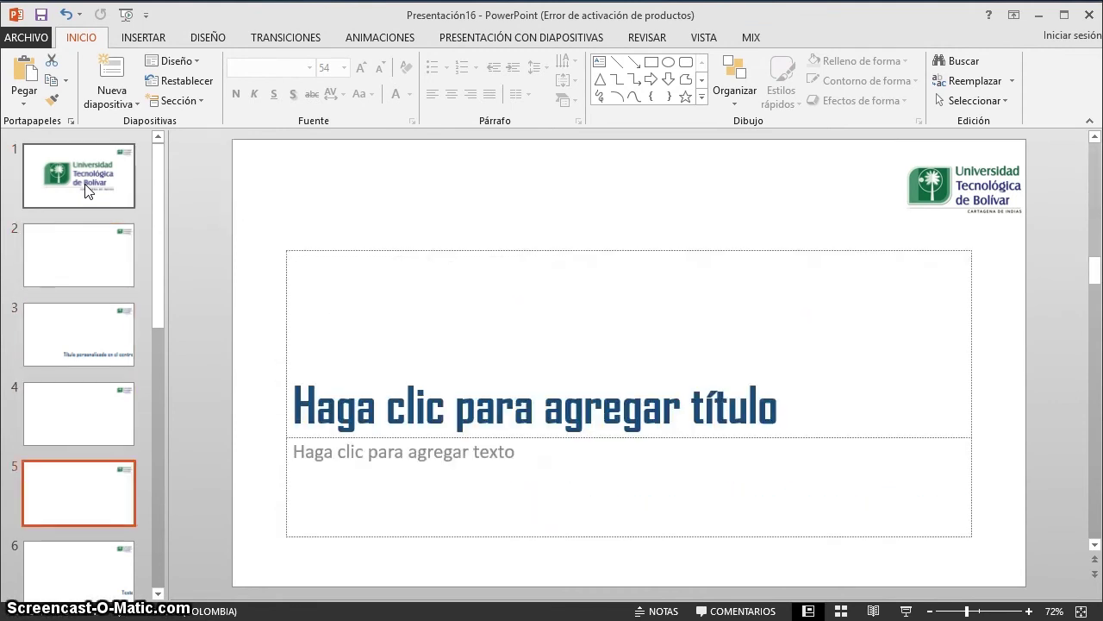
pyautogui.press('Down')
pyautogui.press('Down')
pyautogui.press('Down')
pyautogui.press('Down')
pyautogui.press('Down')
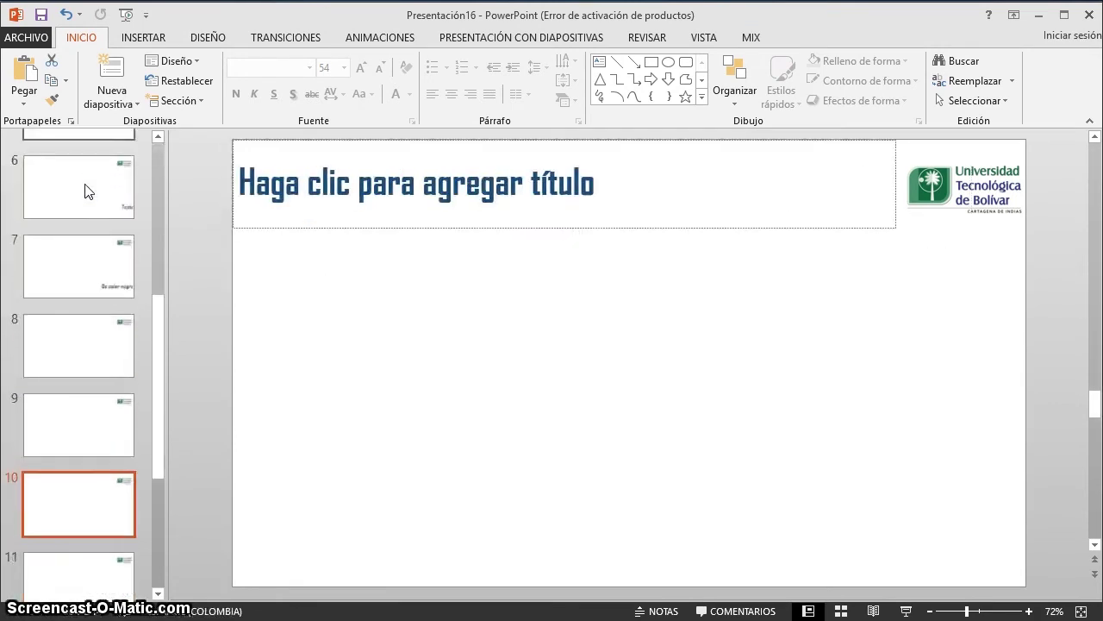
pyautogui.press('Down')
pyautogui.press('Down')
# Step back through slides 11 and 10 to check the logo on the comparison slide.
pyautogui.press('Up')
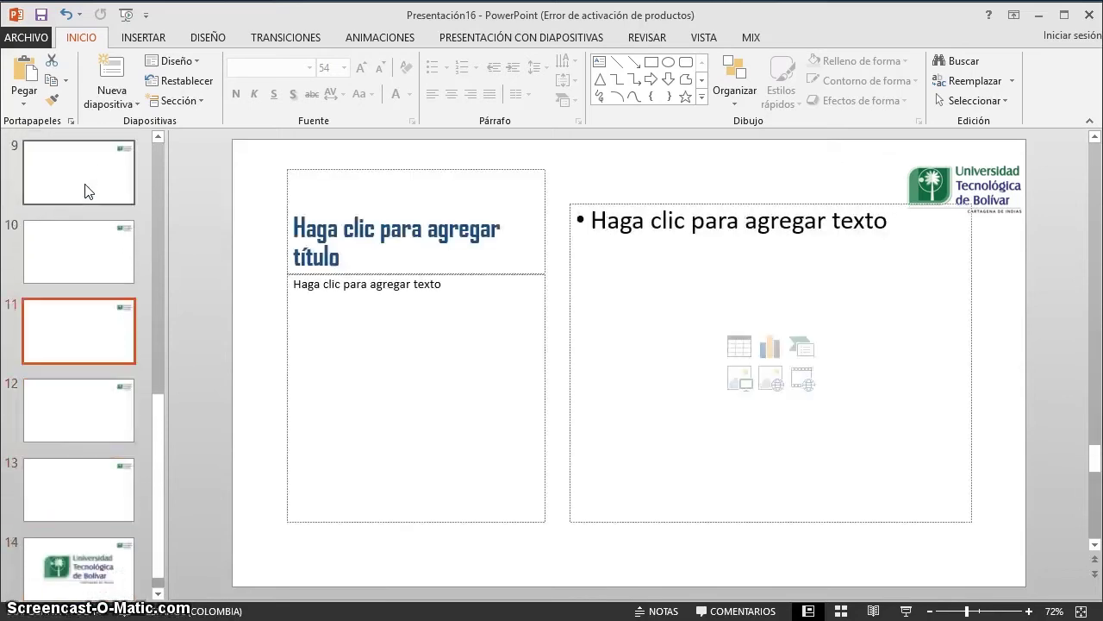
pyautogui.press('Up')
pyautogui.press('Up')
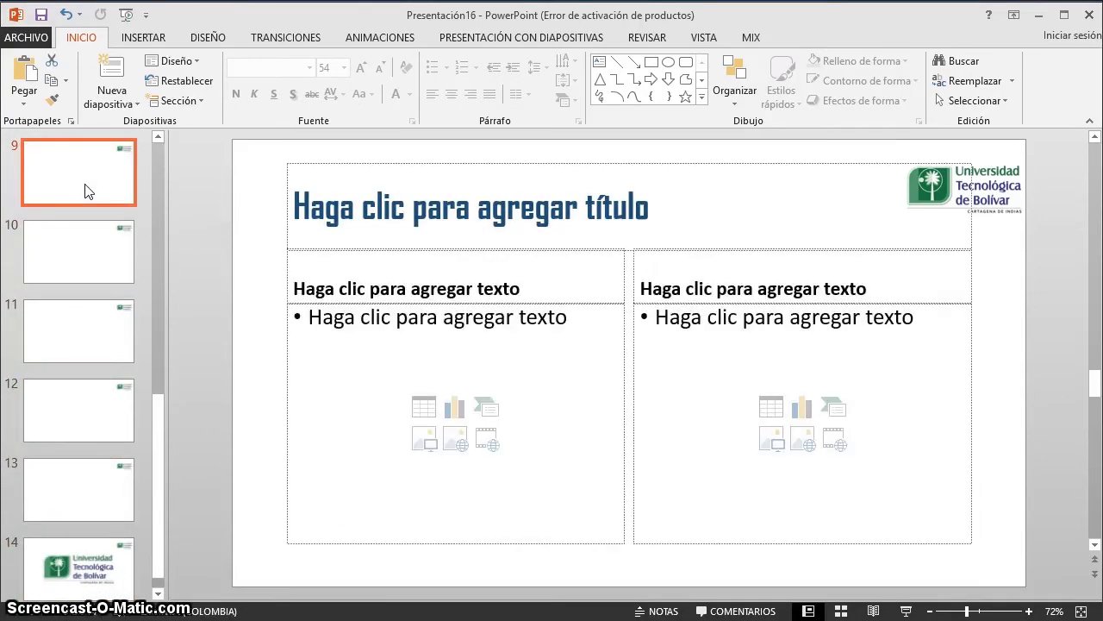
pyautogui.click(948, 217)
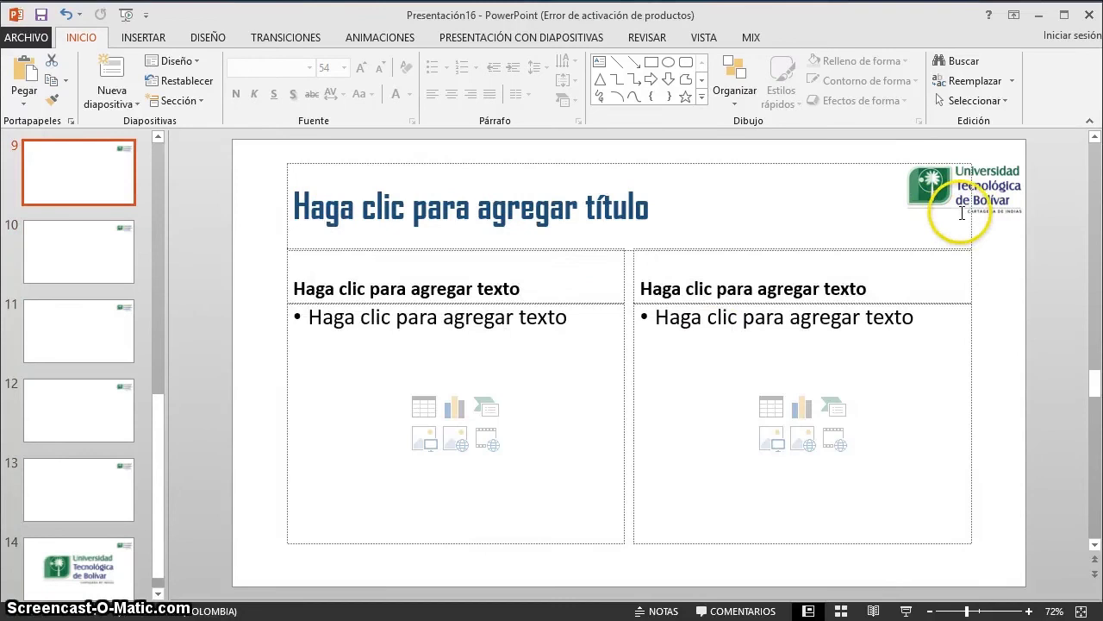
pyautogui.click(704, 37)
# Copy the master's logo and paste it at bottom centre of the title slide layout.
pyautogui.click(297, 78)
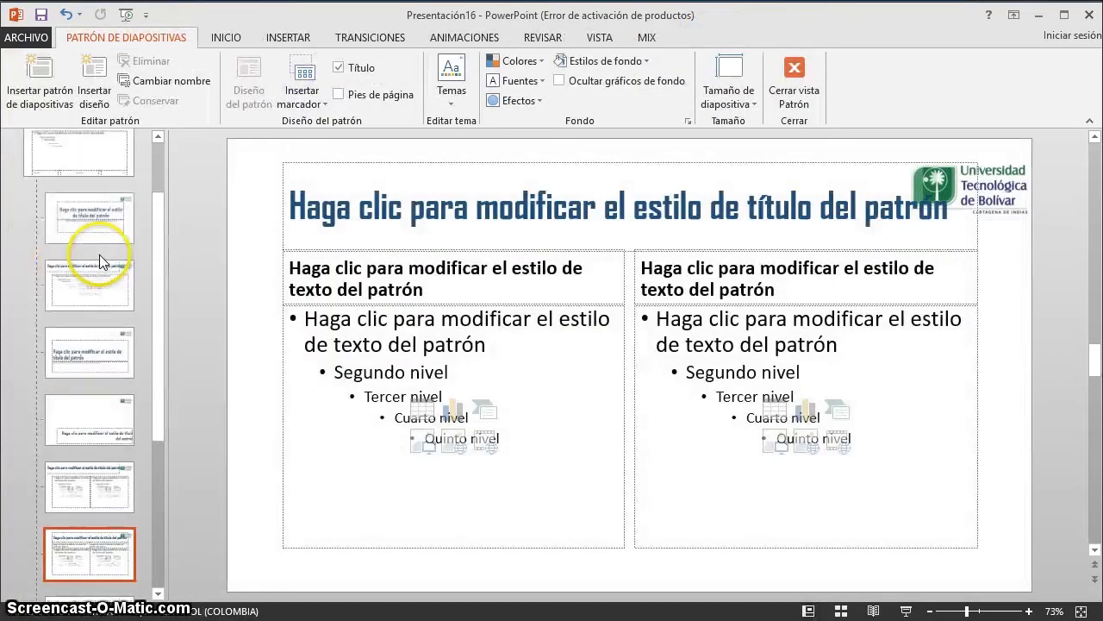
pyautogui.scroll(2, 99, 255)
pyautogui.click(96, 184)
pyautogui.click(931, 192)
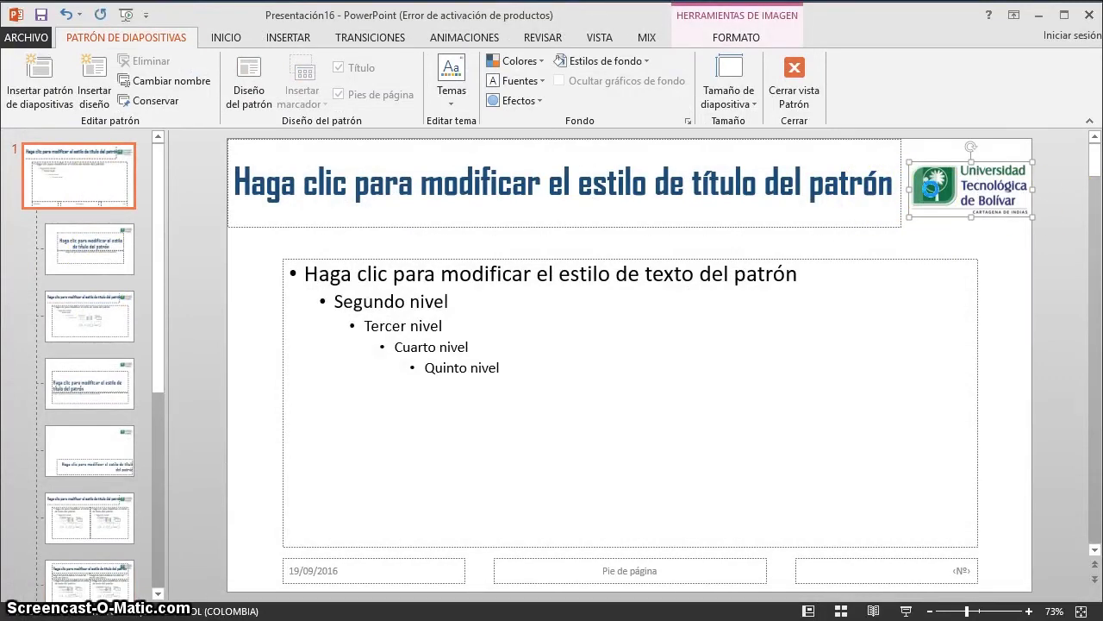
pyautogui.click(108, 263)
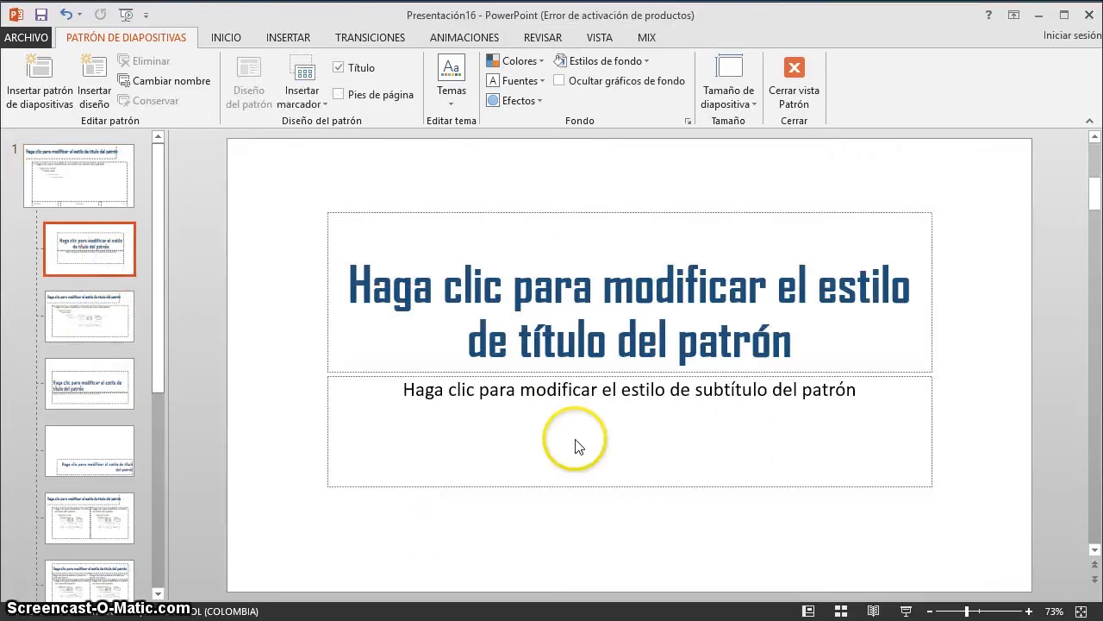
pyautogui.click(338, 554)
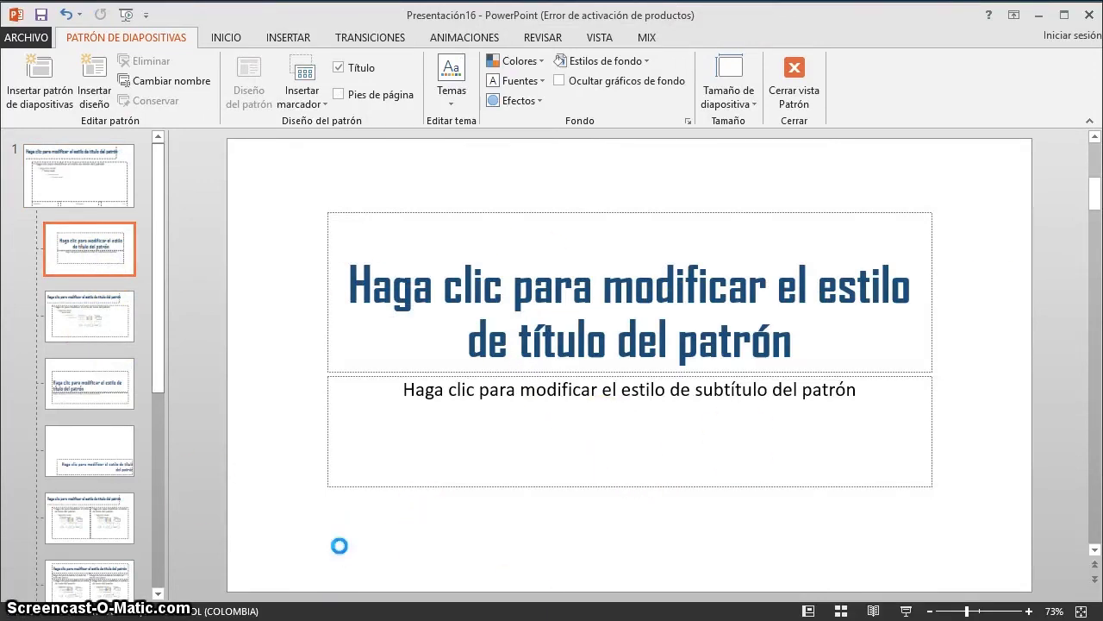
pyautogui.hotkey('ctrl', 'v')
pyautogui.moveTo(977, 204); pyautogui.dragTo(659, 555)
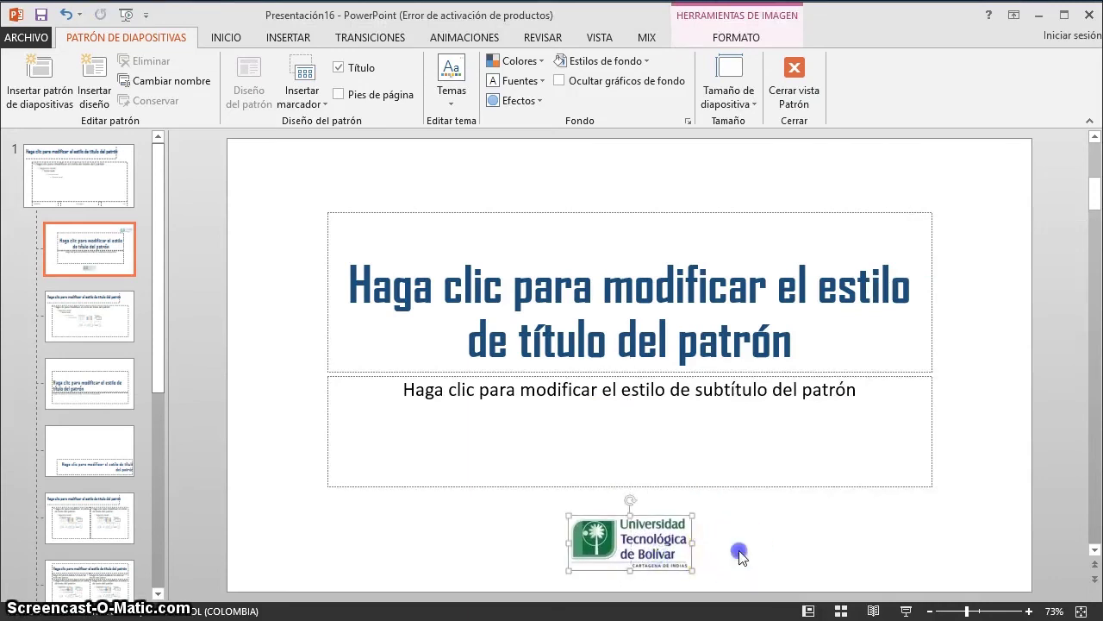
# Paste the logo at the top right of the title and content layout.
pyautogui.click(99, 319)
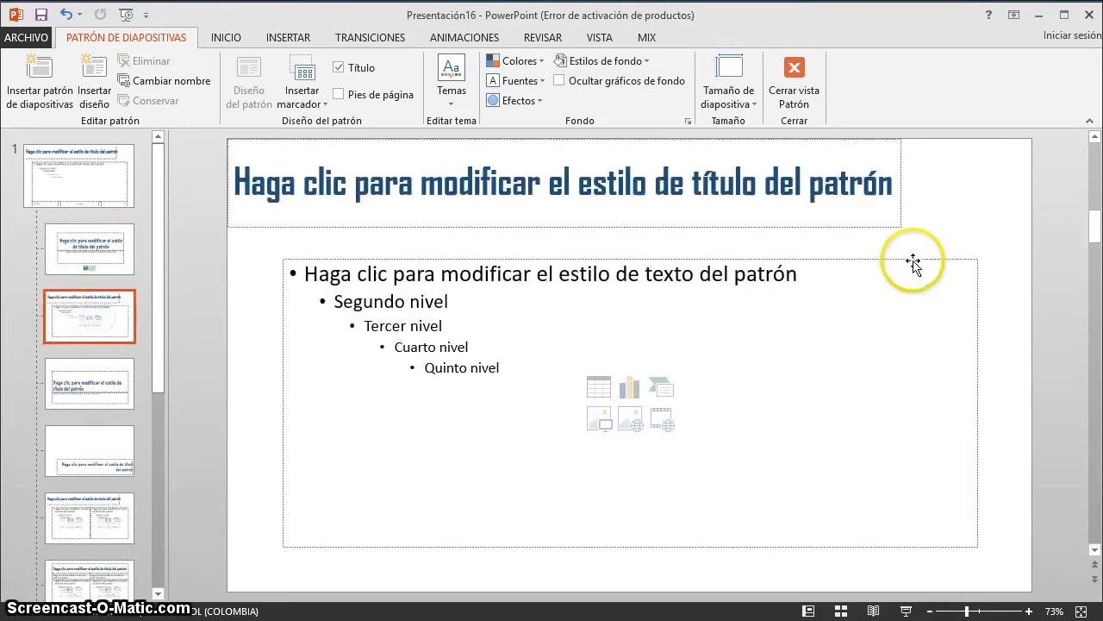
pyautogui.click(932, 233)
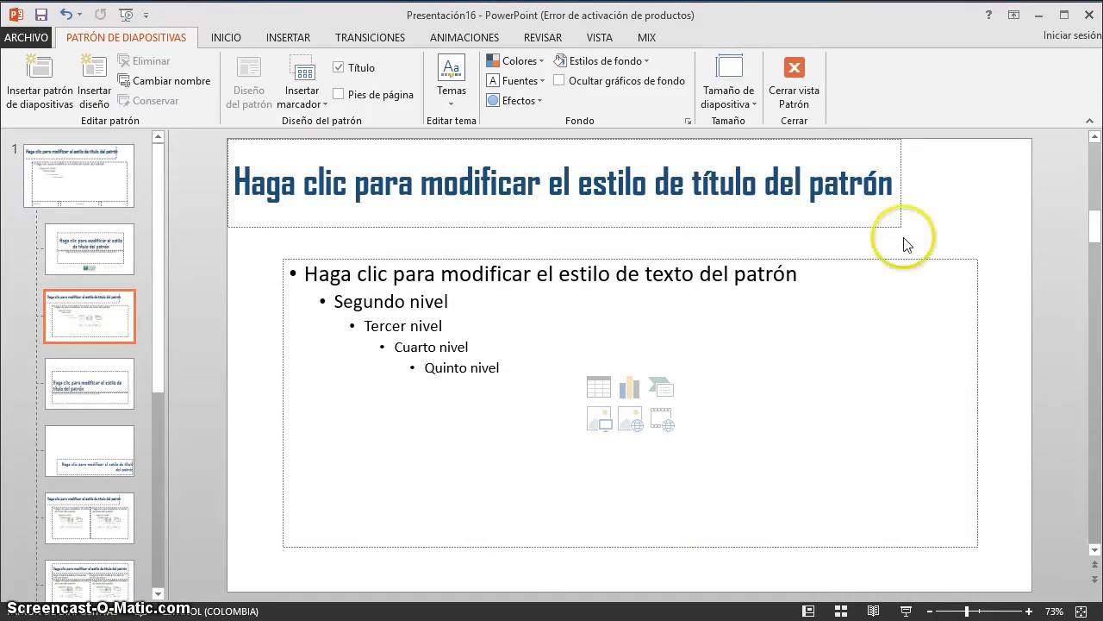
pyautogui.click(931, 231)
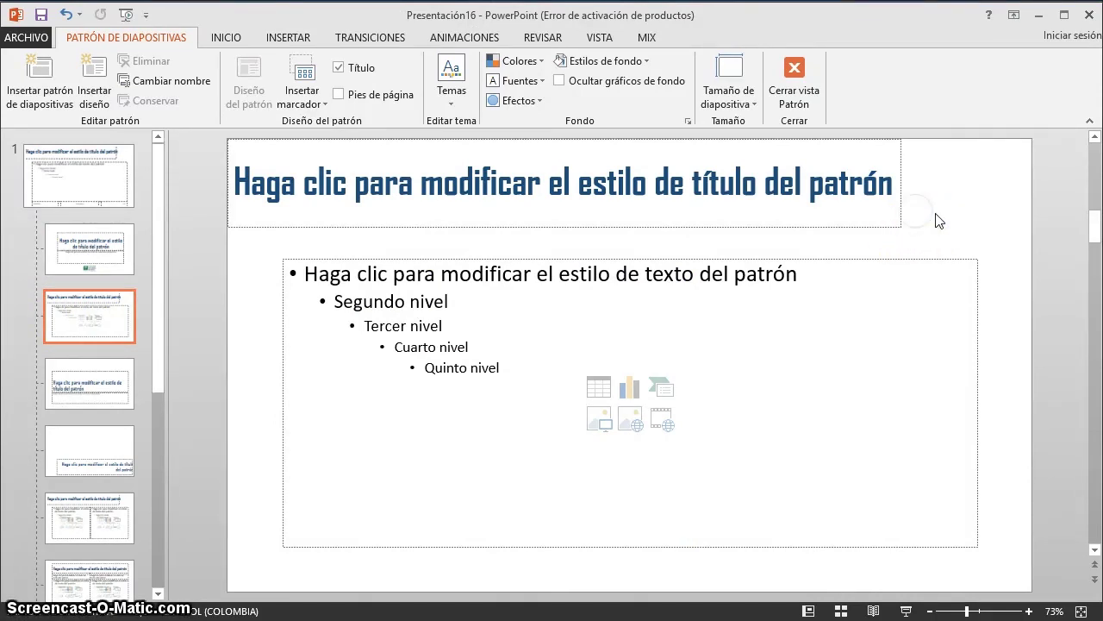
pyautogui.hotkey('ctrl', 'v')
pyautogui.click(963, 248)
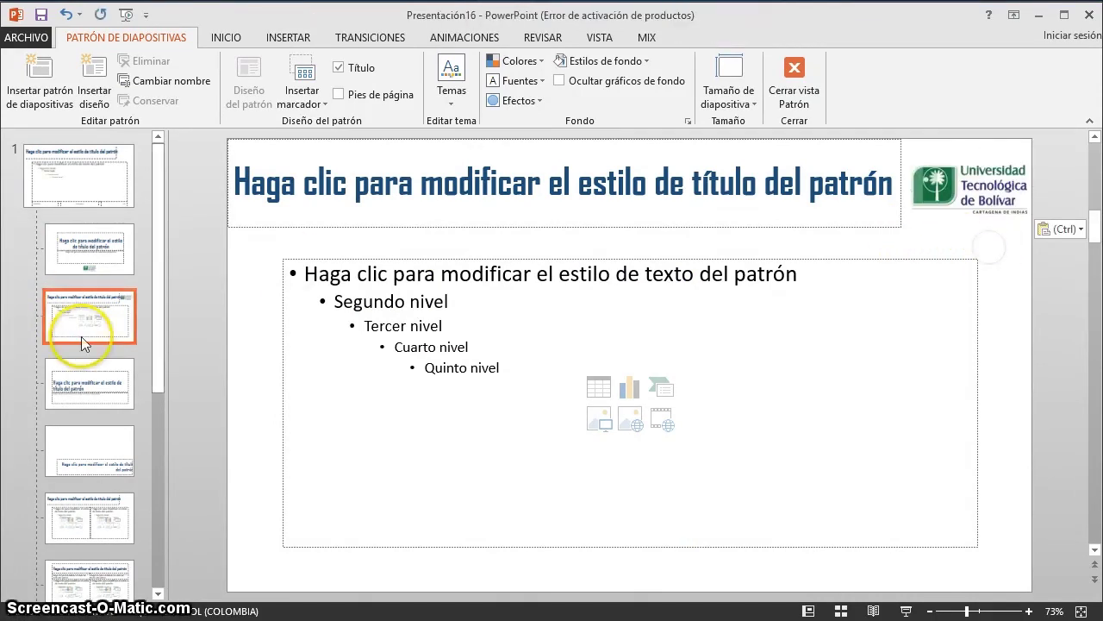
# Paste the logo onto the section header layout and move it to bottom centre.
pyautogui.click(79, 396)
pyautogui.click(615, 226)
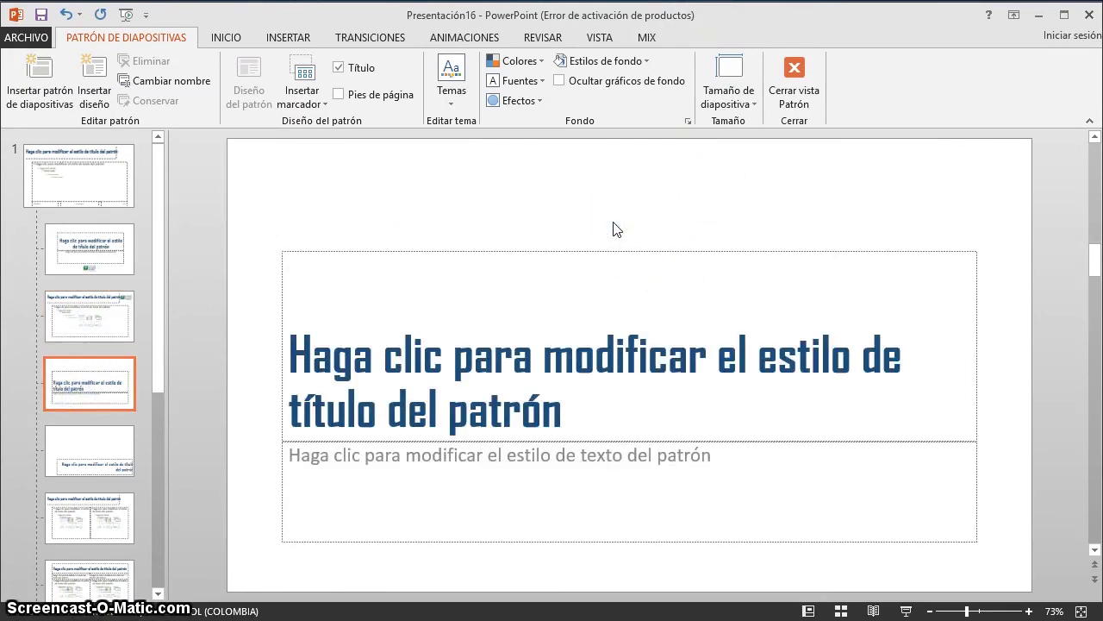
pyautogui.hotkey('ctrl', 'v')
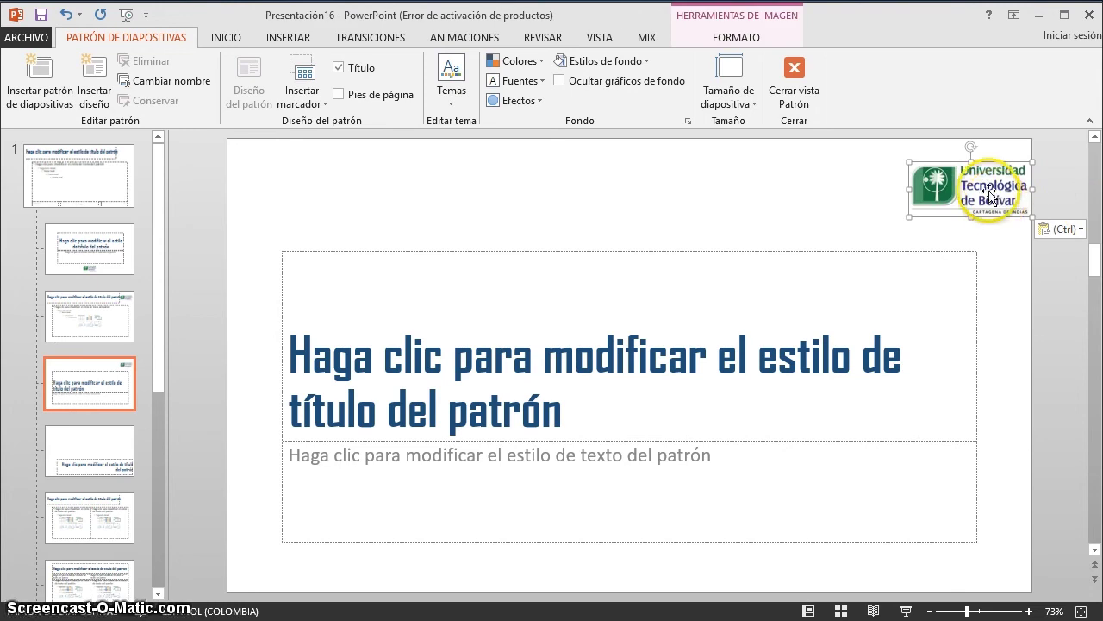
pyautogui.moveTo(983, 185)
pyautogui.mouseDown()
pyautogui.moveTo(675, 565)
pyautogui.moveTo(651, 559)
pyautogui.mouseUp()
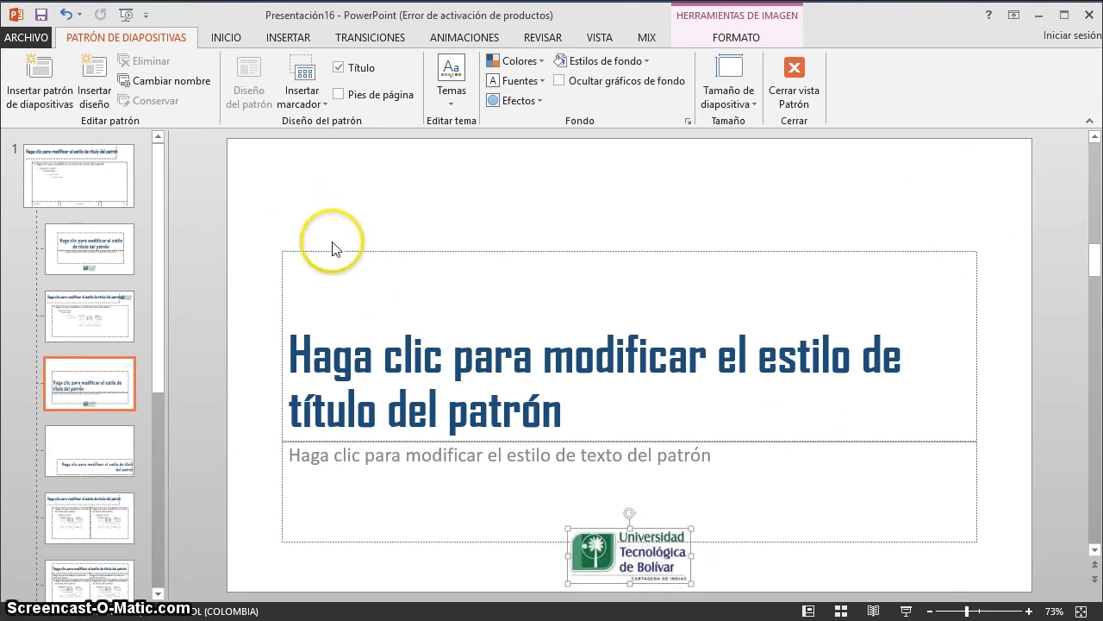
# Move the title and body placeholders up and centre the body text vertically.
pyautogui.click(398, 250)
pyautogui.moveTo(405, 250); pyautogui.dragTo(406, 208)
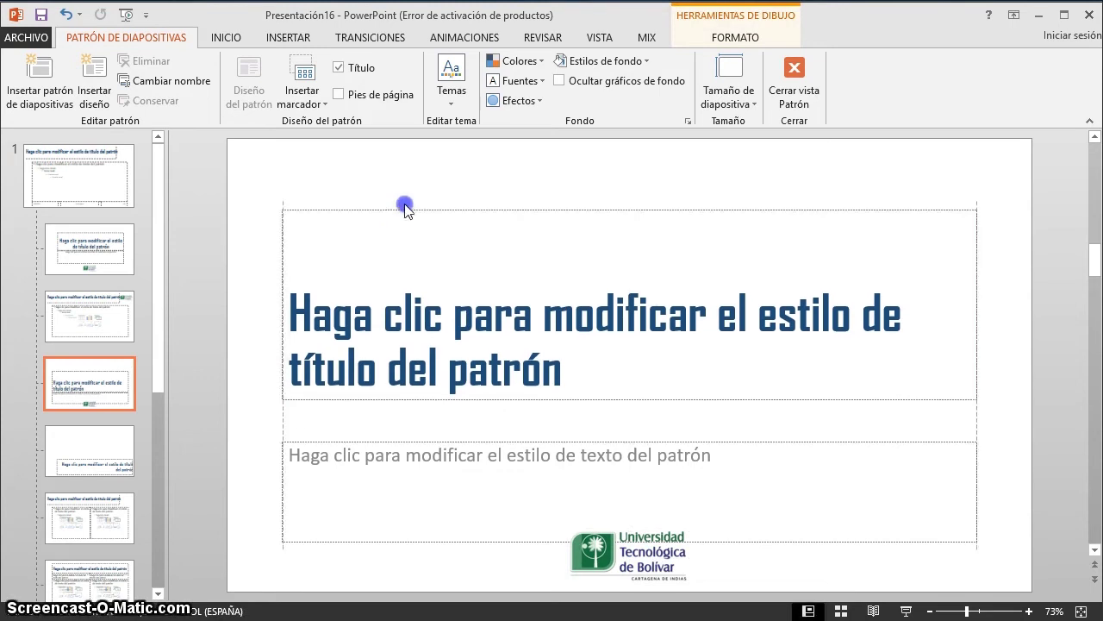
pyautogui.moveTo(426, 445); pyautogui.dragTo(427, 423)
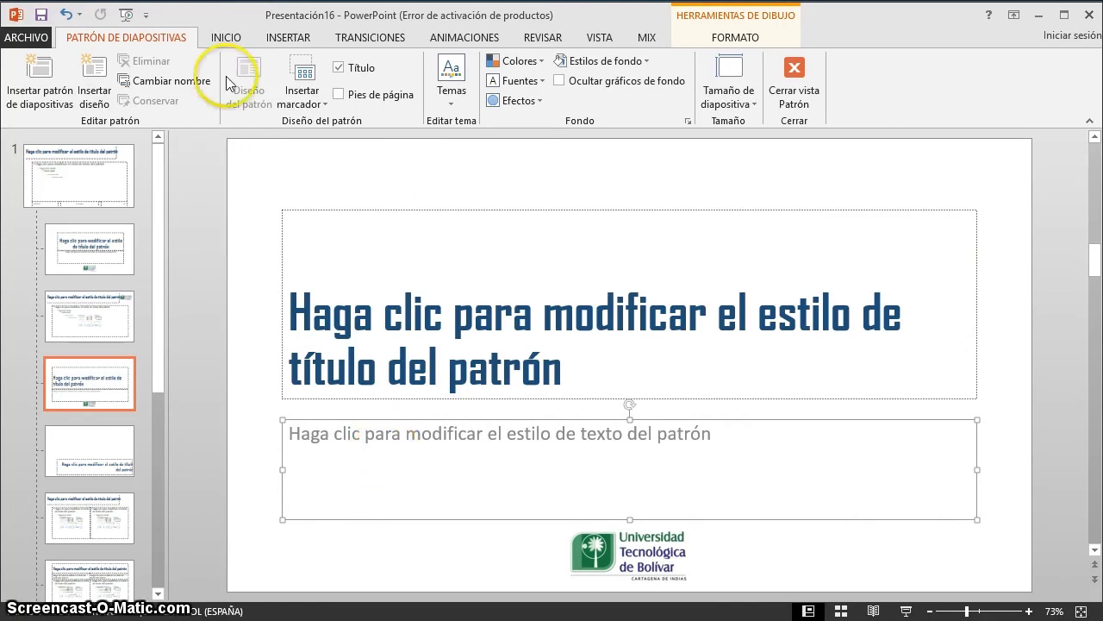
pyautogui.click(227, 37)
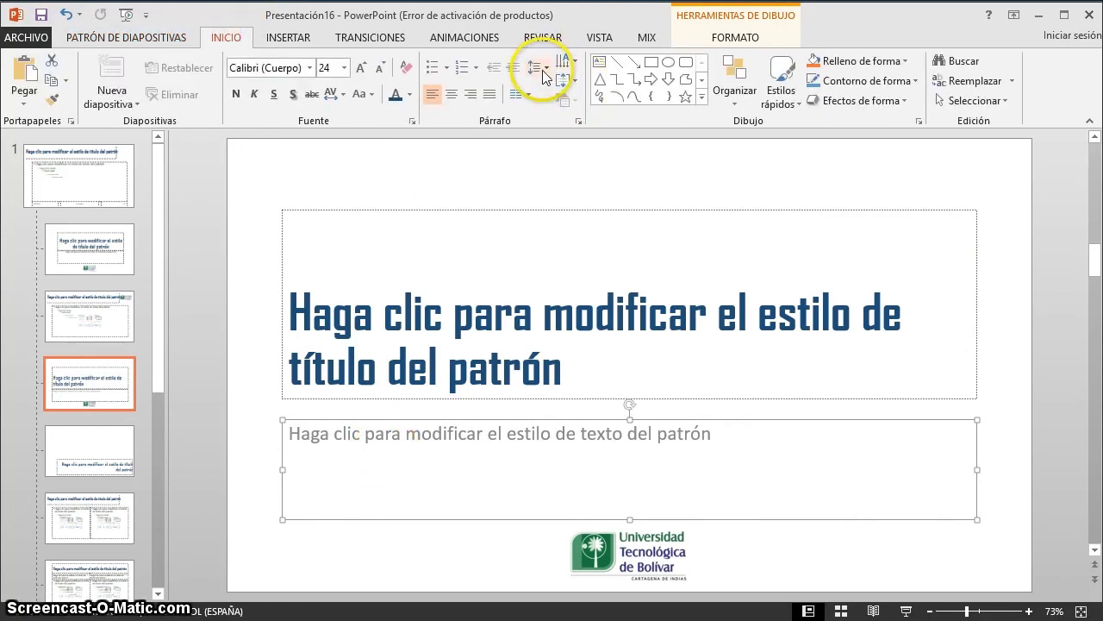
pyautogui.click(564, 81)
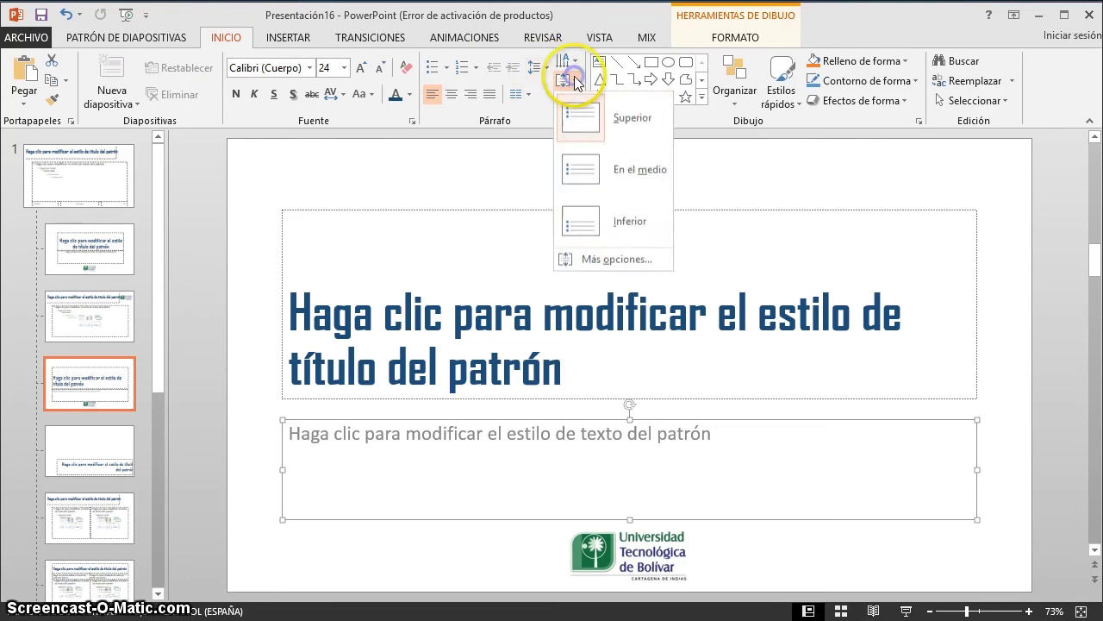
pyautogui.click(631, 170)
# Align the section header title to the top of its placeholder.
pyautogui.click(473, 319)
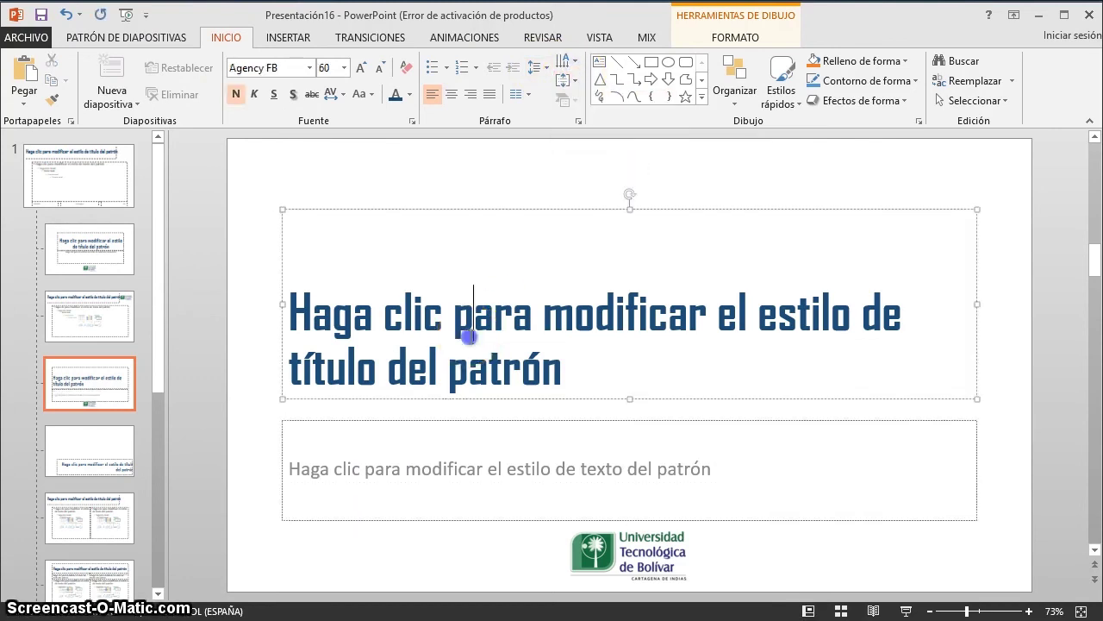
pyautogui.click(495, 211)
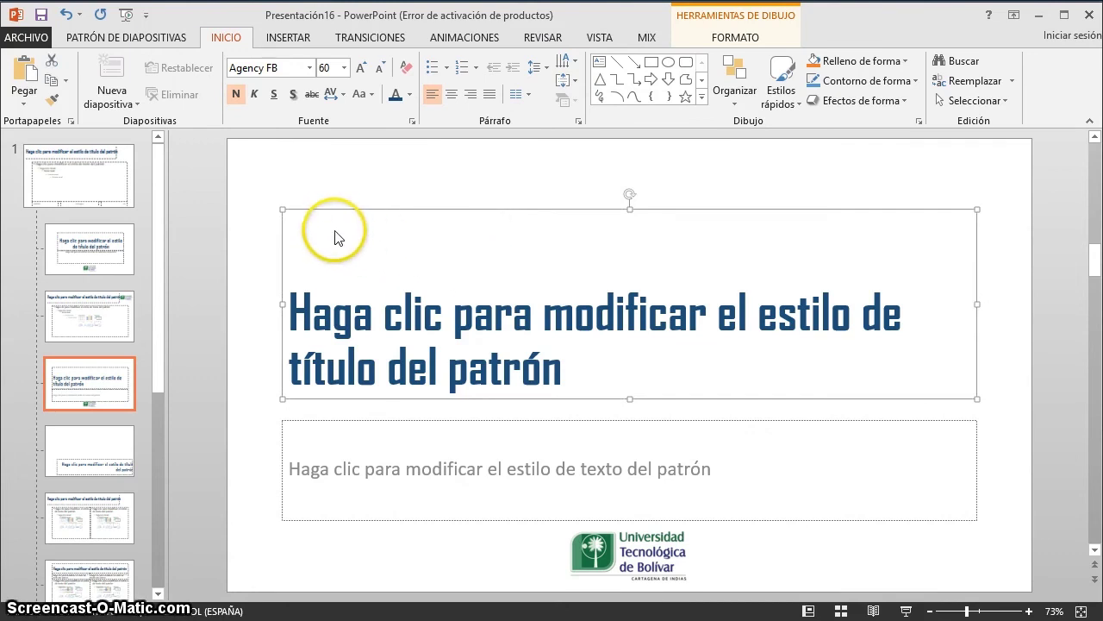
pyautogui.click(563, 80)
pyautogui.click(585, 126)
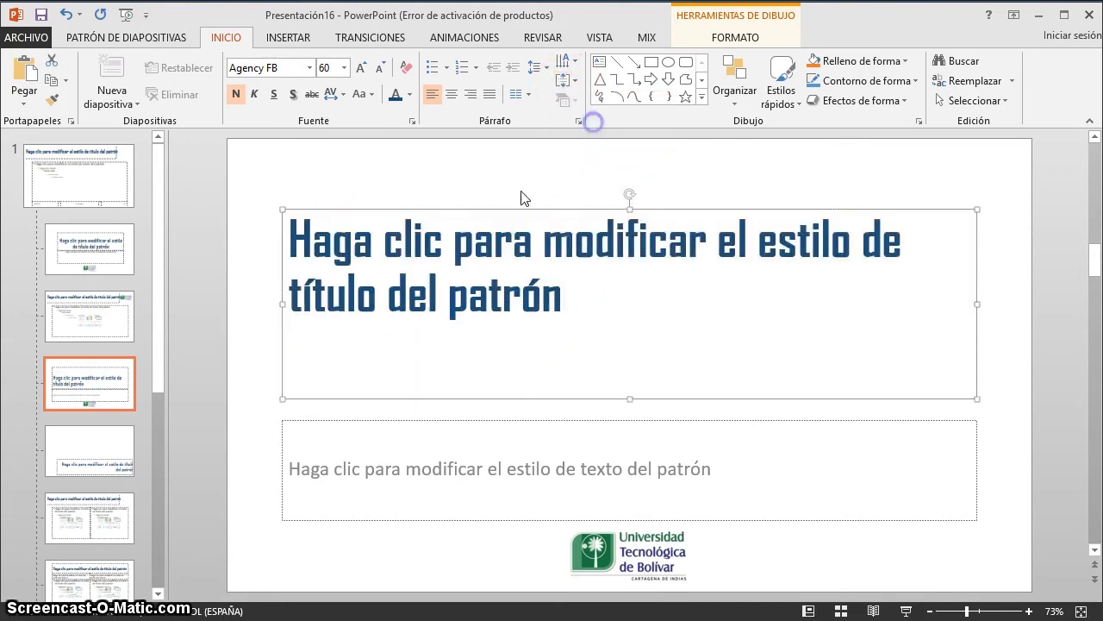
pyautogui.click(263, 328)
# Paste the university logo at the top right of the bottom-title layout.
pyautogui.click(124, 458)
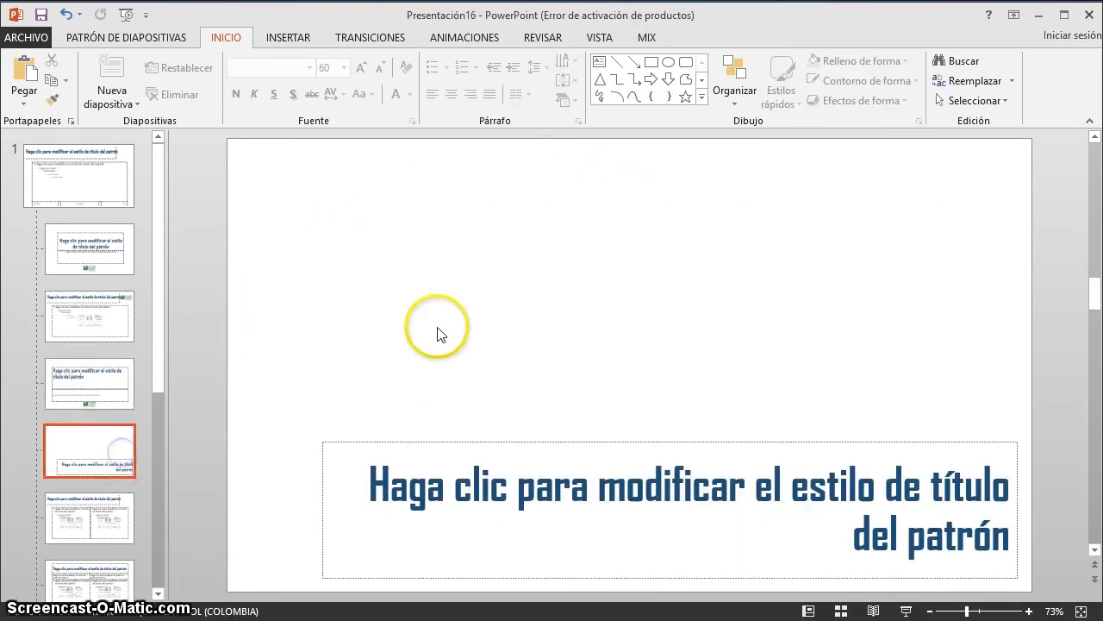
pyautogui.hotkey('ctrl', 'v')
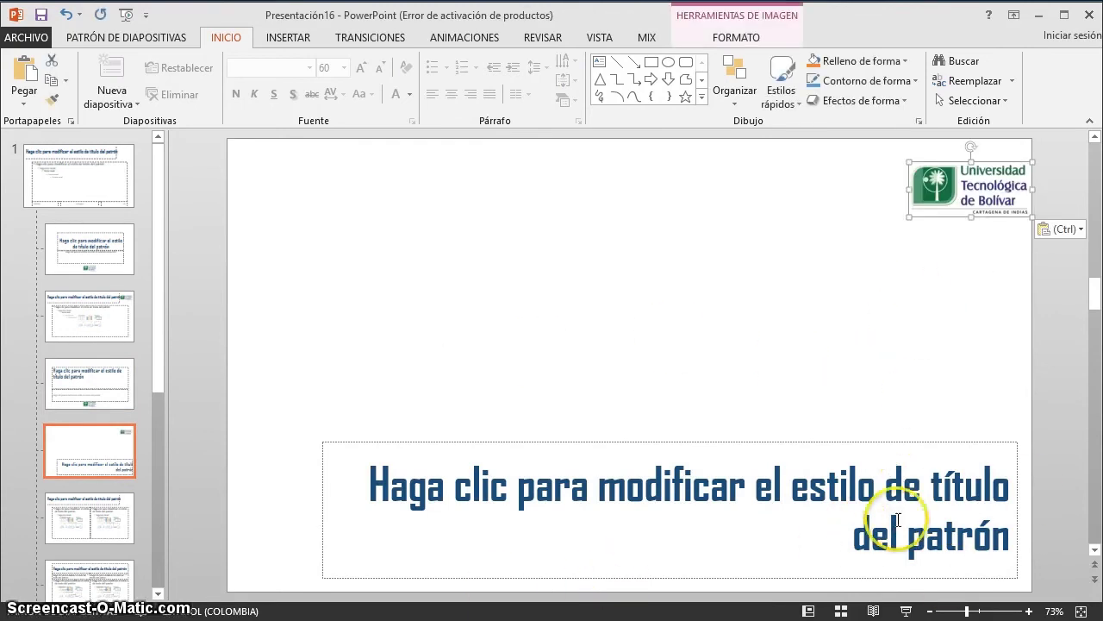
pyautogui.click(987, 333)
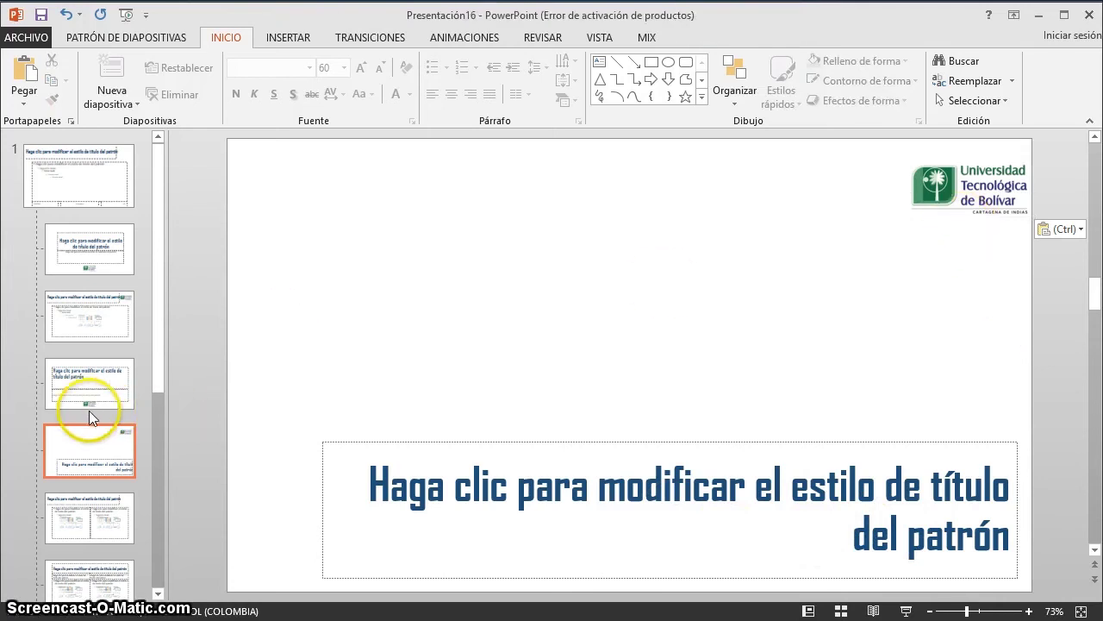
pyautogui.scroll(-3, 87, 409)
pyautogui.click(89, 300)
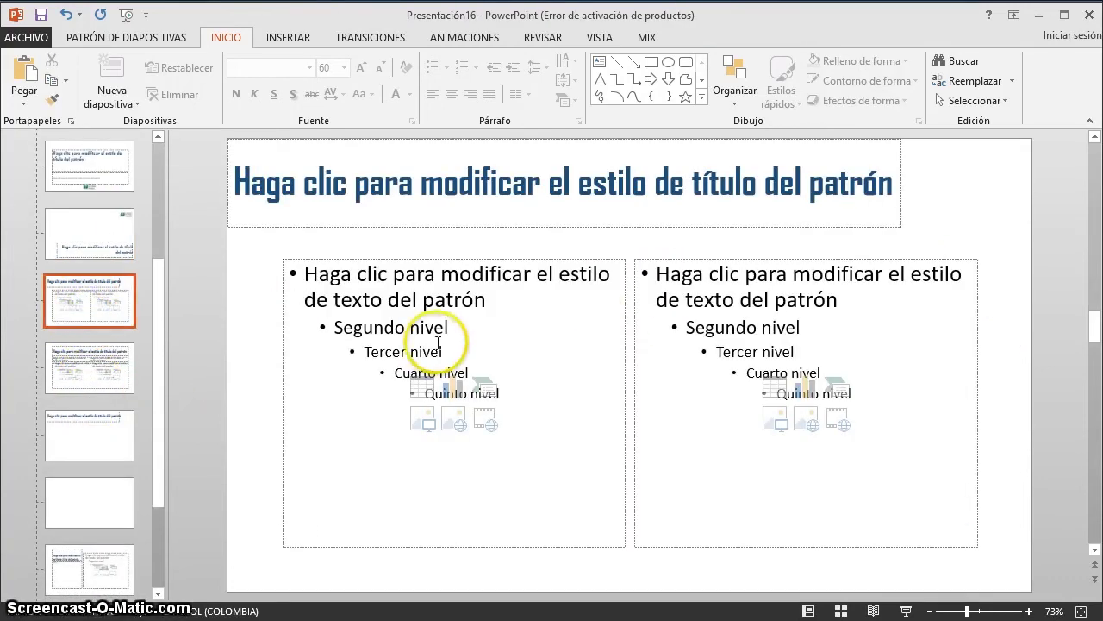
# Paste the university logo onto the two-content and comparison layouts.
pyautogui.hotkey('ctrl', 'v')
pyautogui.click(455, 259)
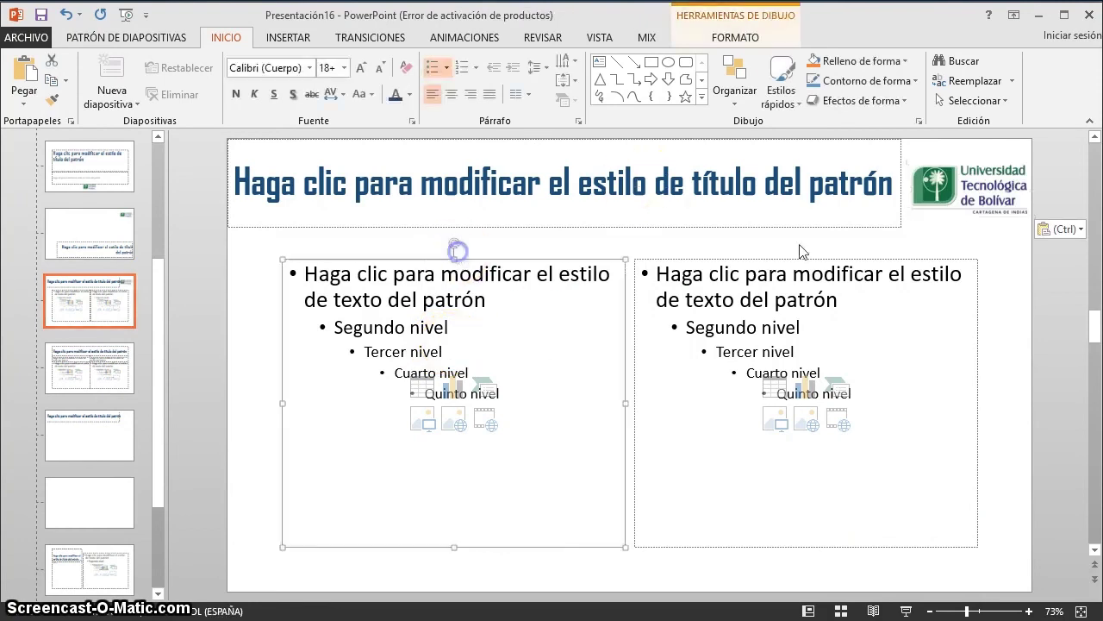
pyautogui.click(116, 386)
pyautogui.hotkey('ctrl', 'v')
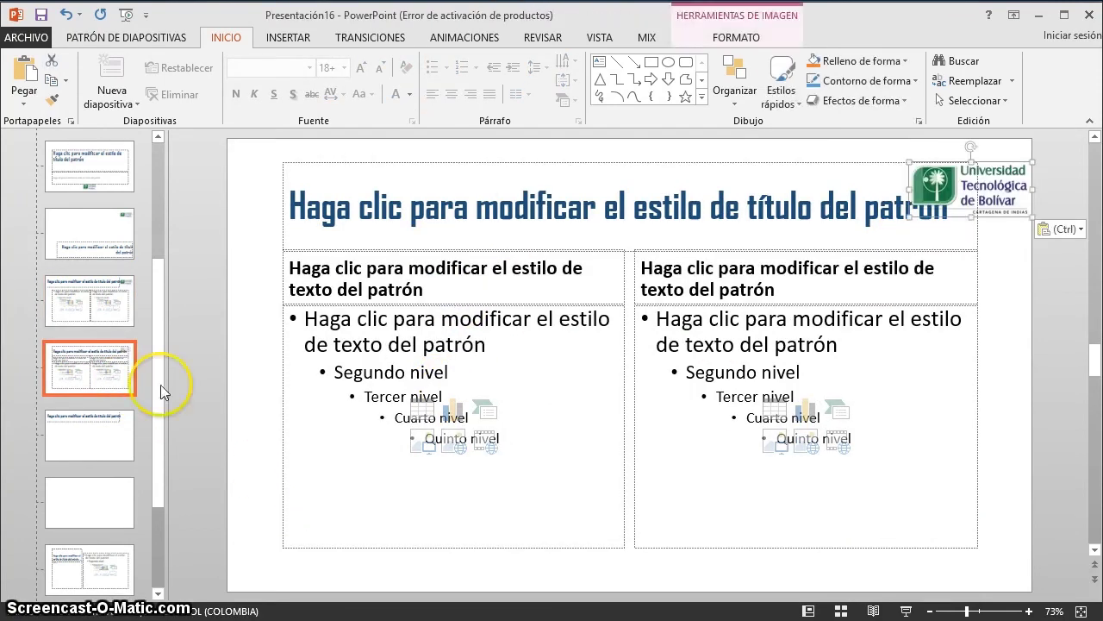
# Shift the comparison placeholders and narrow the title so it clears the logo.
pyautogui.moveTo(254, 149)
pyautogui.mouseDown()
pyautogui.moveTo(811, 516)
pyautogui.moveTo(989, 555)
pyautogui.mouseUp()
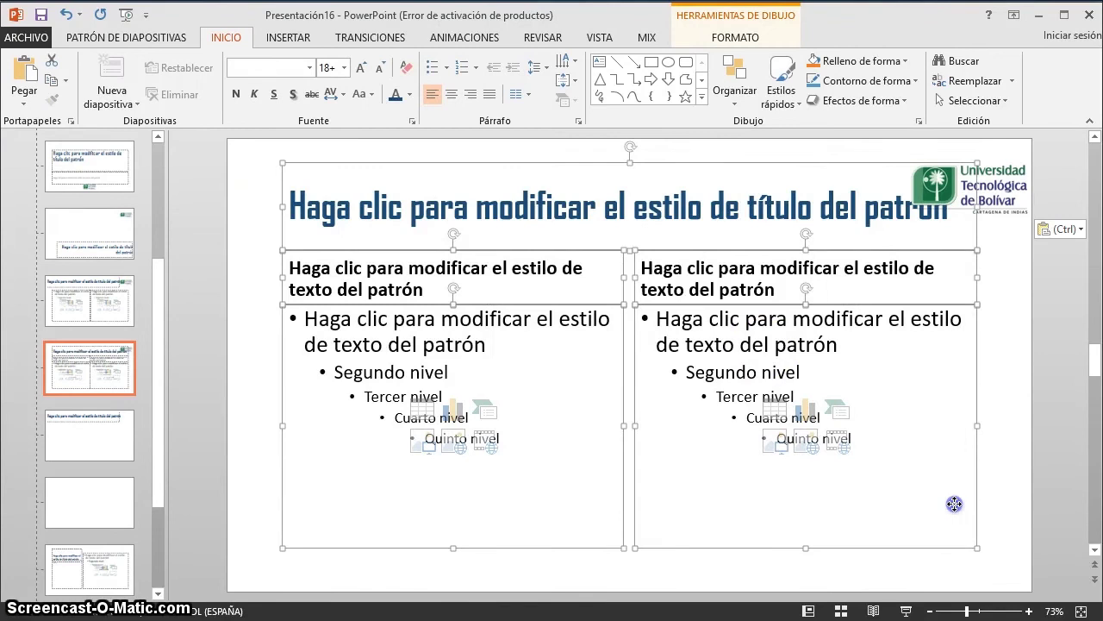
pyautogui.moveTo(955, 503); pyautogui.dragTo(922, 512)
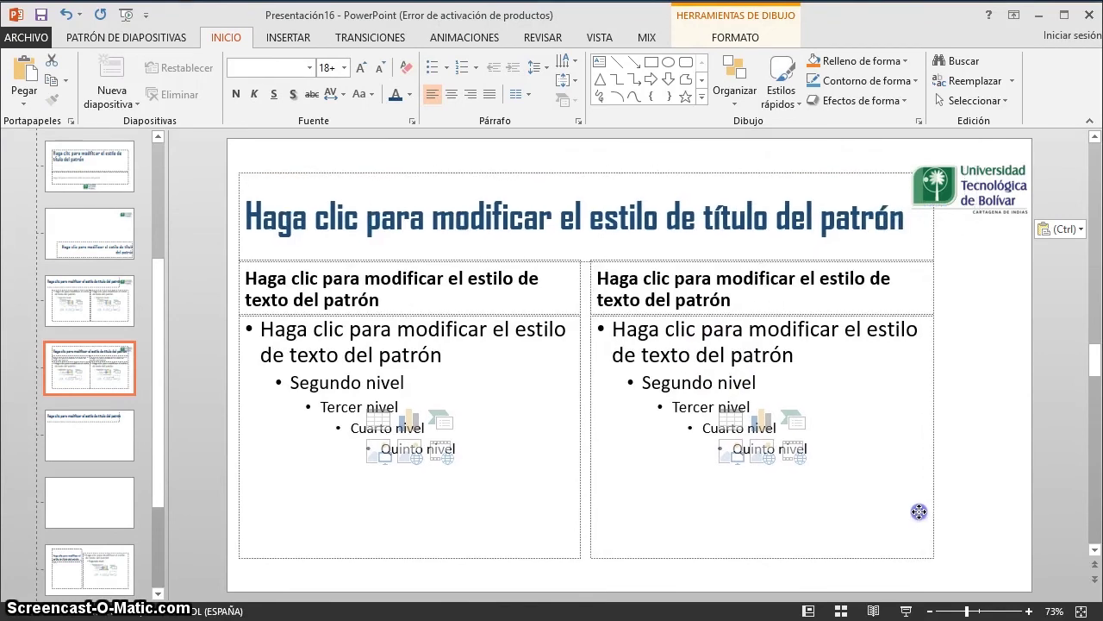
pyautogui.moveTo(921, 512); pyautogui.dragTo(926, 513)
pyautogui.click(966, 479)
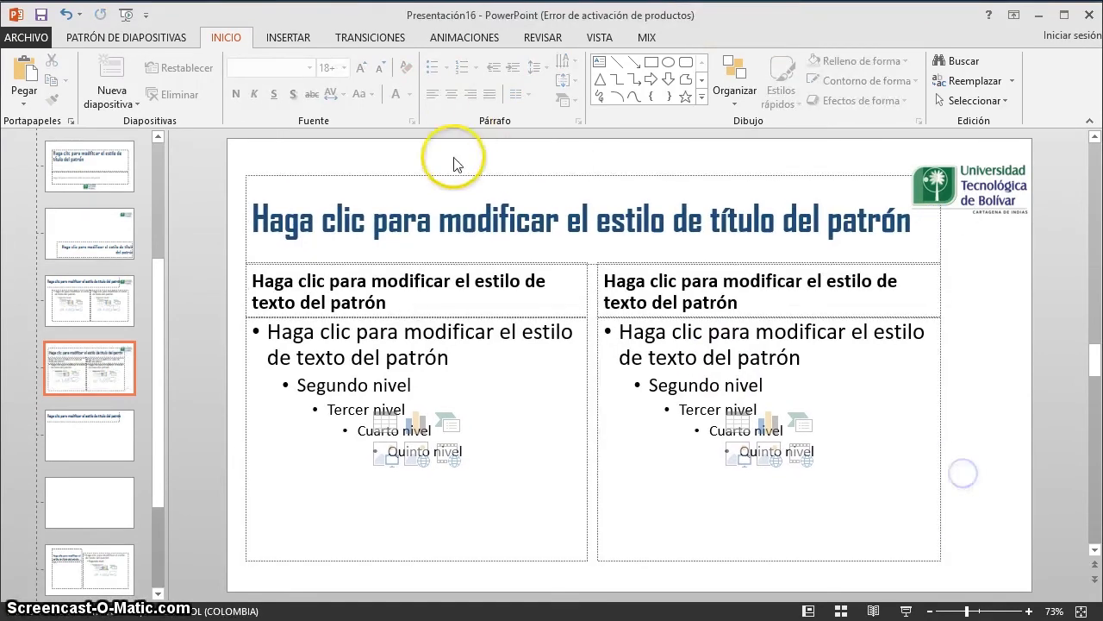
pyautogui.moveTo(462, 172); pyautogui.dragTo(444, 141)
pyautogui.moveTo(923, 191); pyautogui.dragTo(899, 196)
pyautogui.click(972, 308)
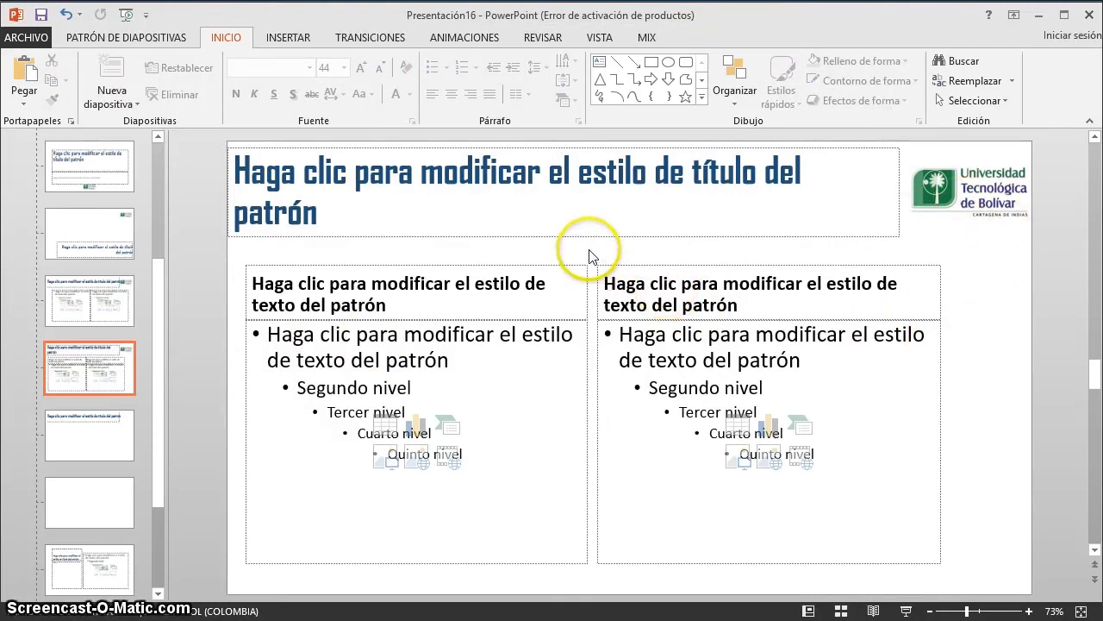
# Nudge the right and left content columns rightward, spacing them apart.
pyautogui.moveTo(588, 248); pyautogui.dragTo(964, 576)
pyautogui.moveTo(859, 569); pyautogui.dragTo(914, 567)
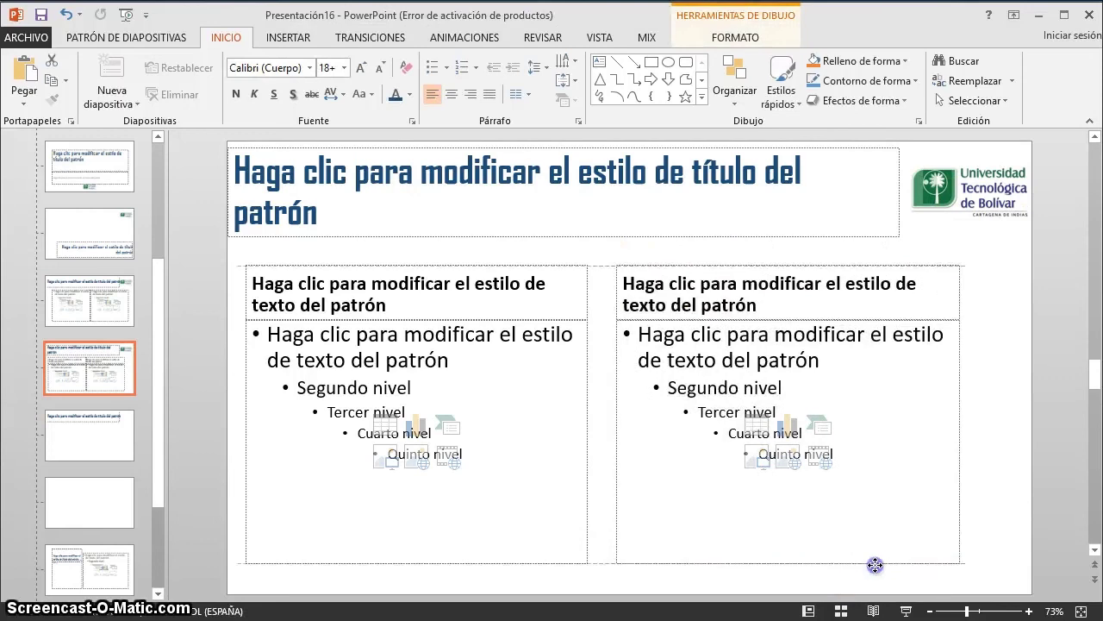
pyautogui.moveTo(602, 251)
pyautogui.mouseDown()
pyautogui.moveTo(235, 573)
pyautogui.moveTo(236, 562)
pyautogui.mouseUp()
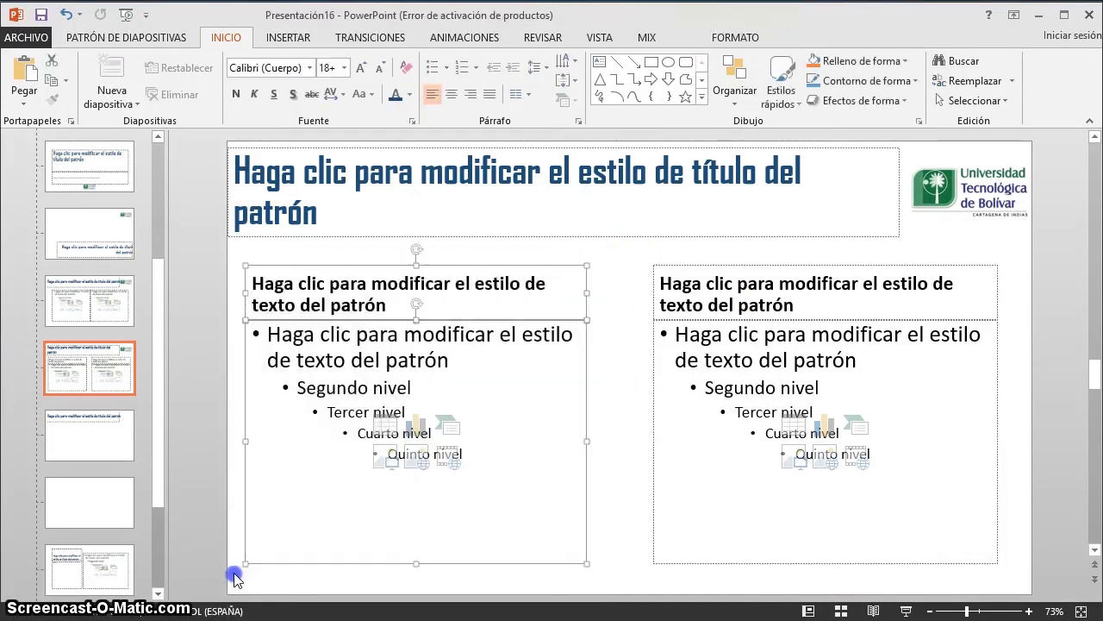
pyautogui.moveTo(318, 566); pyautogui.dragTo(338, 568)
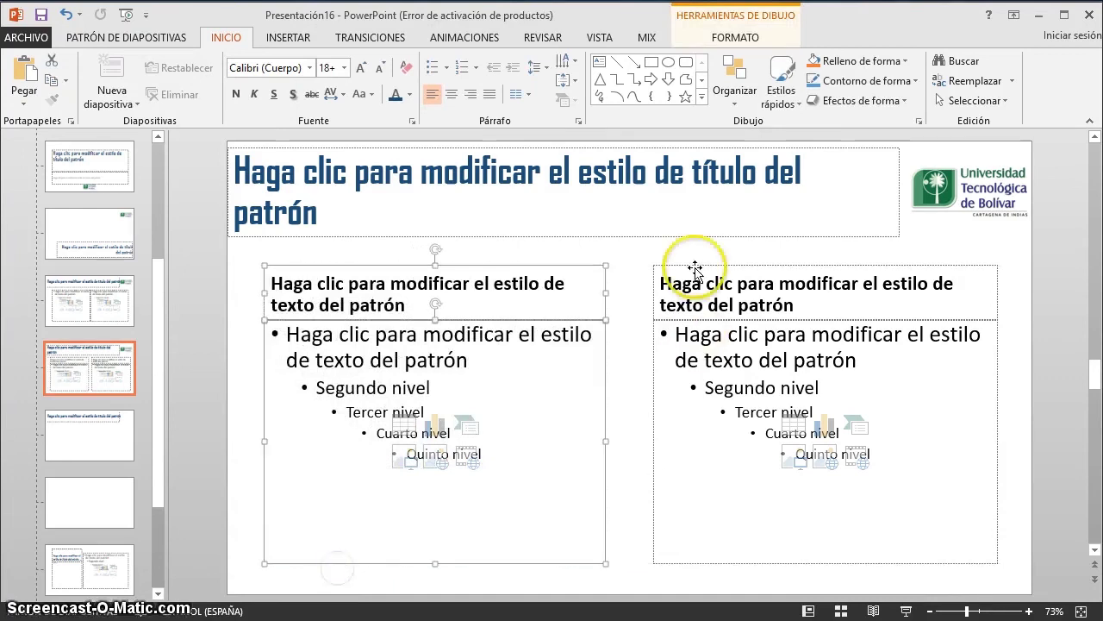
pyautogui.click(627, 250)
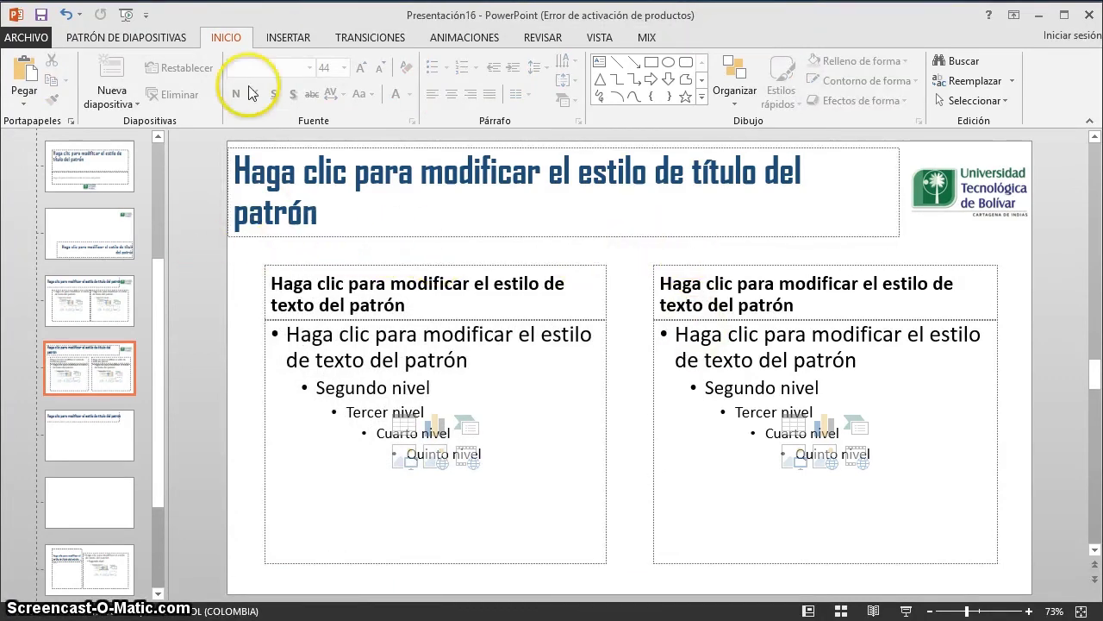
# Draw a thin rectangle bar across the comparison layout just below the title.
pyautogui.click(286, 37)
pyautogui.click(338, 61)
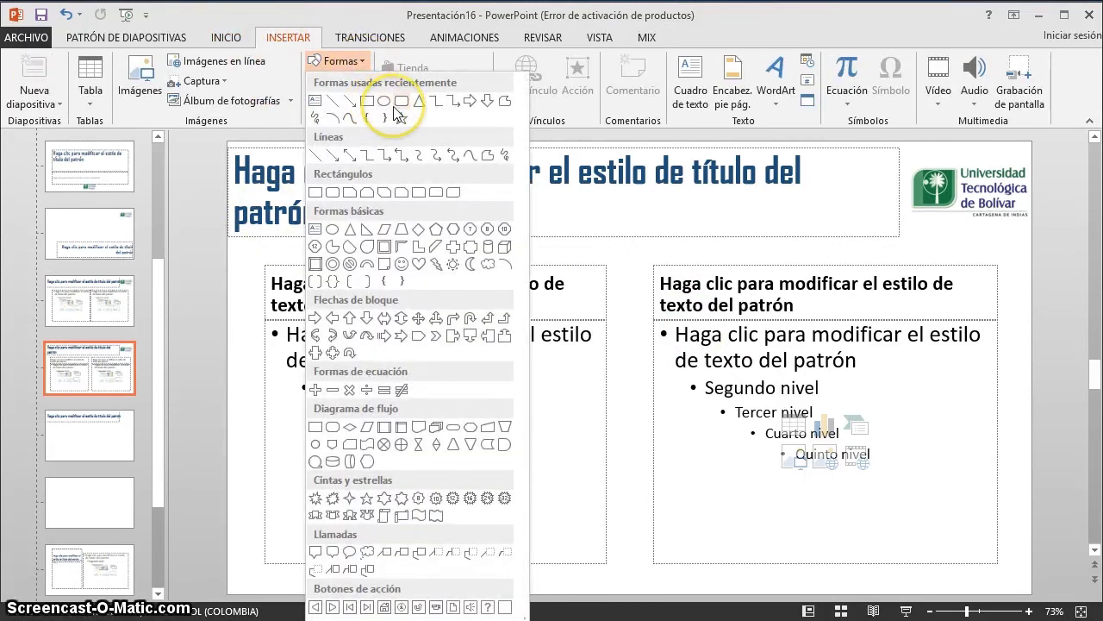
pyautogui.click(364, 104)
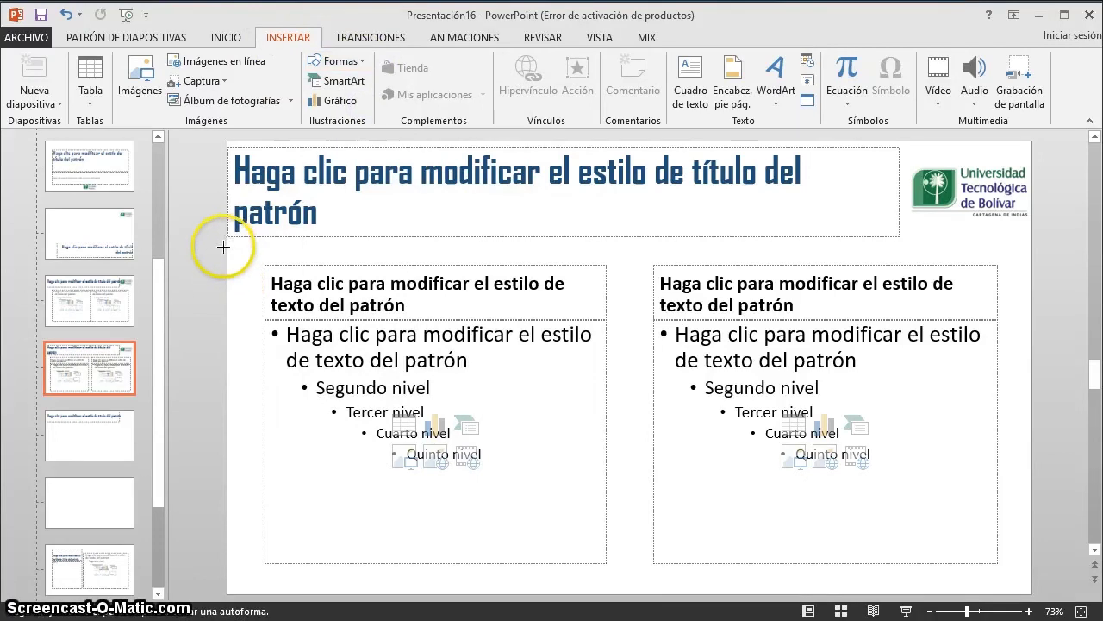
pyautogui.moveTo(479, 249); pyautogui.dragTo(1026, 251)
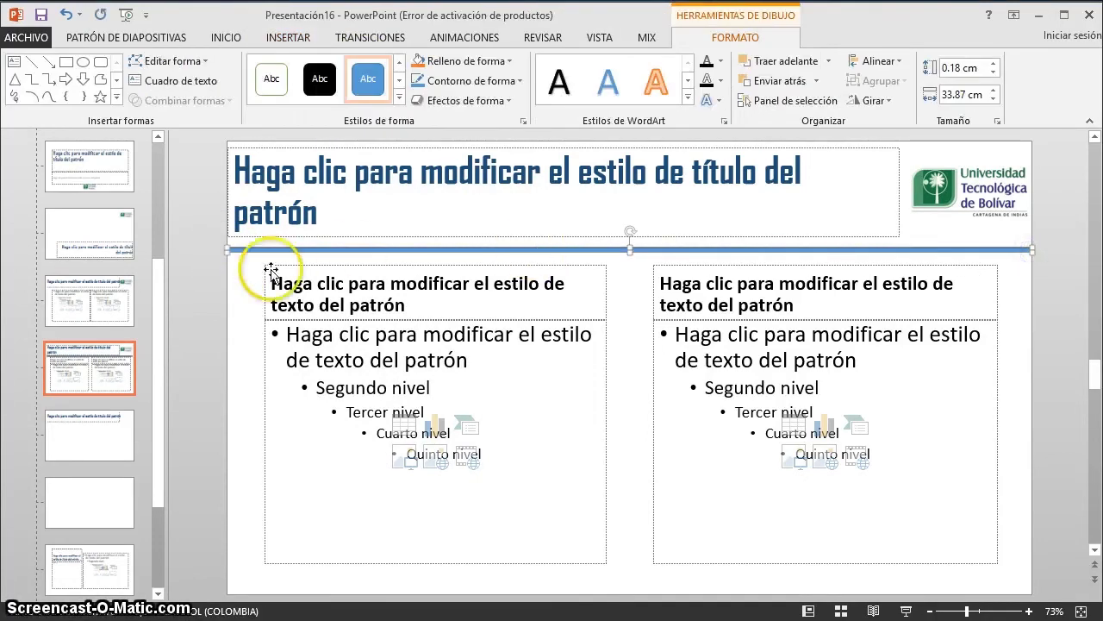
pyautogui.click(254, 296)
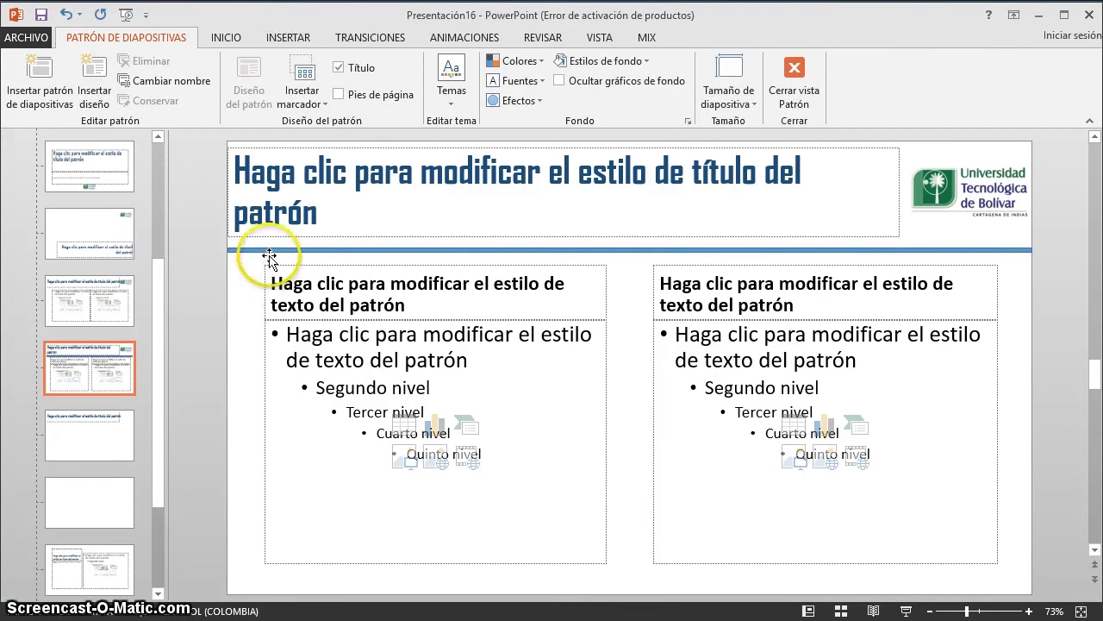
# Apply a green shape style to the bar.
pyautogui.click(268, 251)
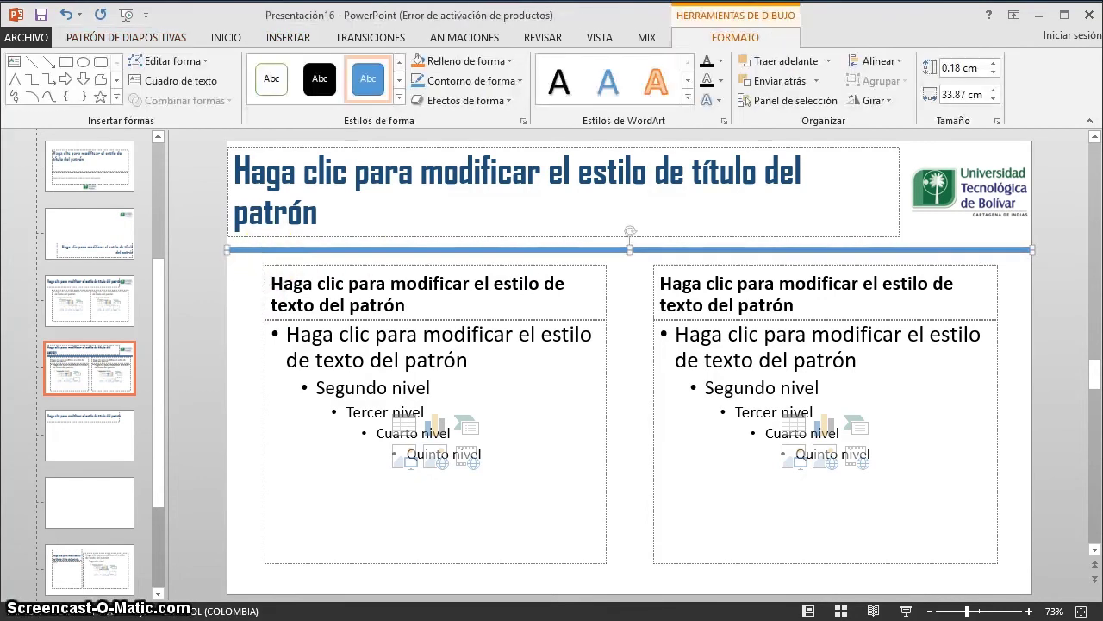
pyautogui.click(399, 97)
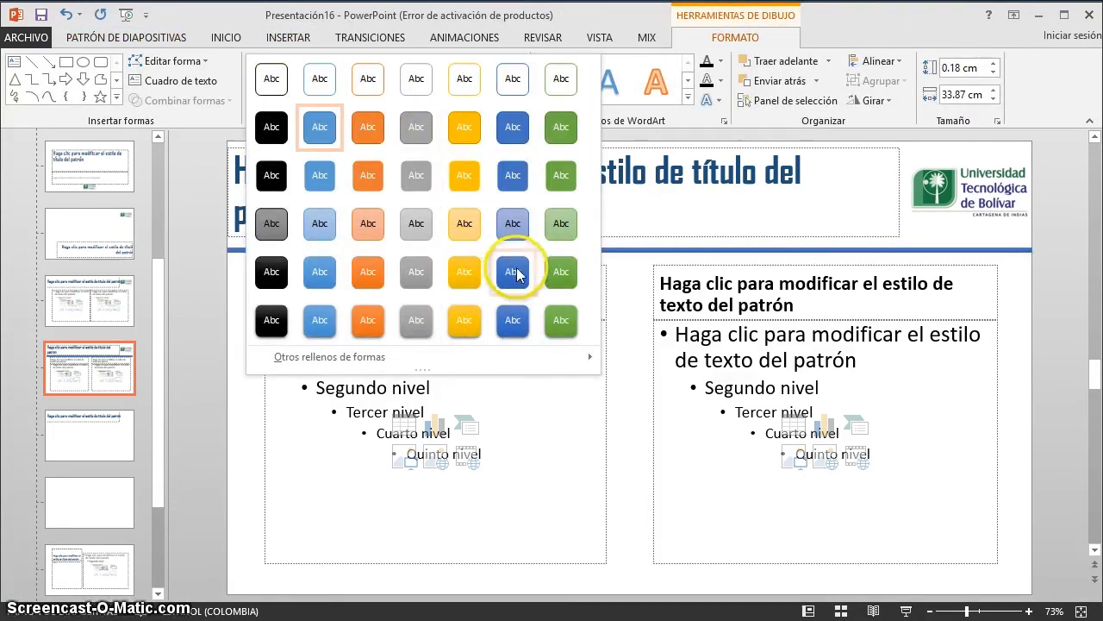
pyautogui.click(559, 317)
pyautogui.click(250, 349)
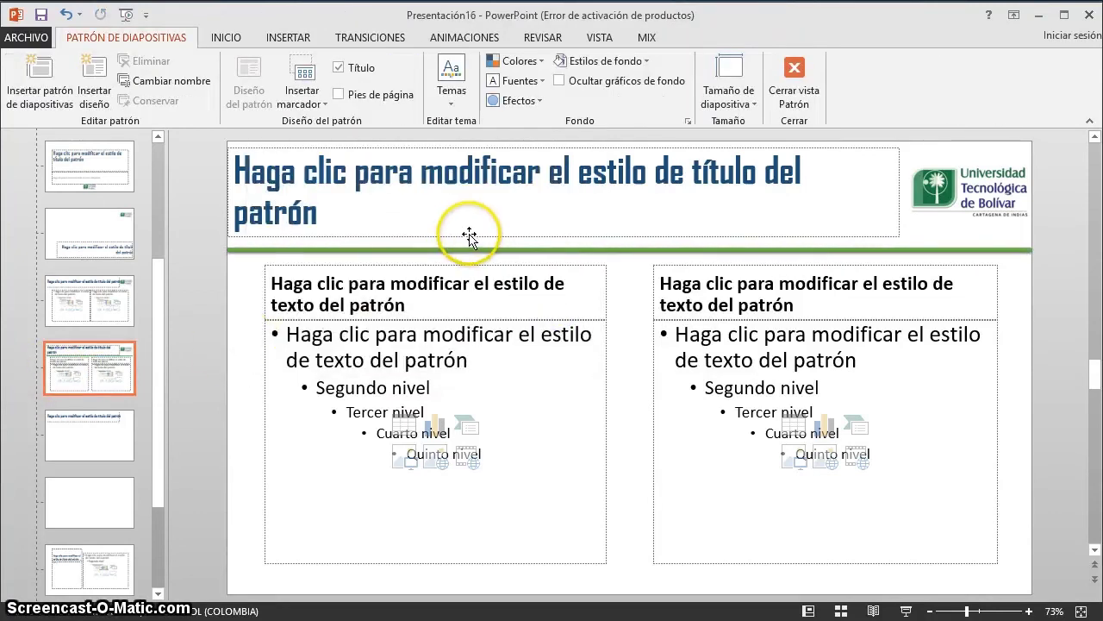
# Shift the title placeholder on the Title Only layout to the right.
pyautogui.click(87, 456)
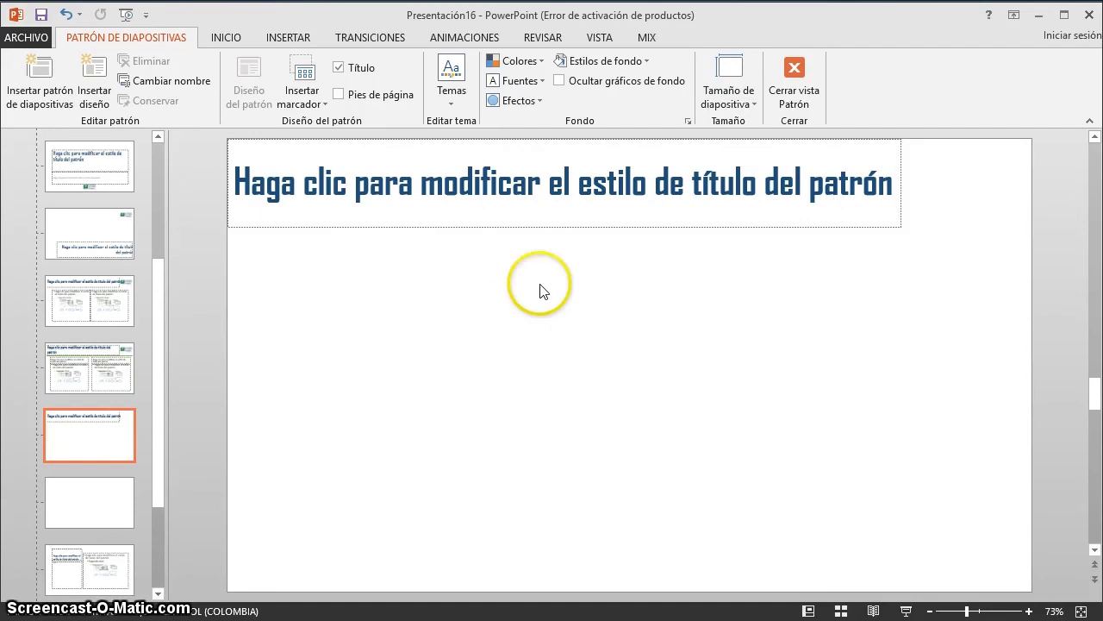
pyautogui.moveTo(557, 228); pyautogui.dragTo(633, 229)
pyautogui.click(638, 266)
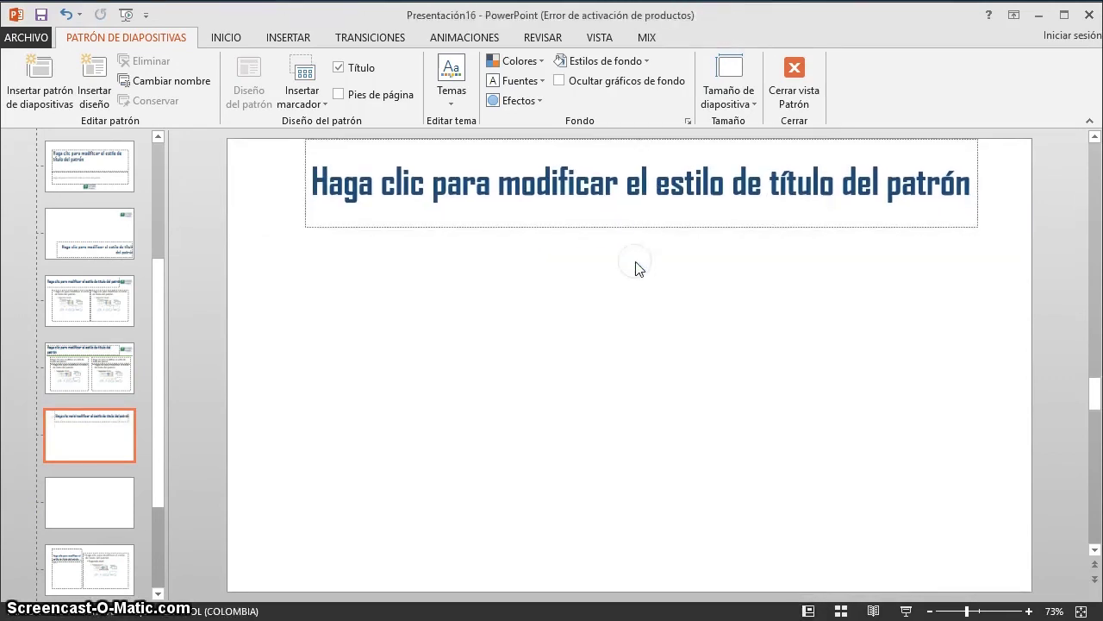
# Paste the university logo onto the Blank layout.
pyautogui.click(103, 524)
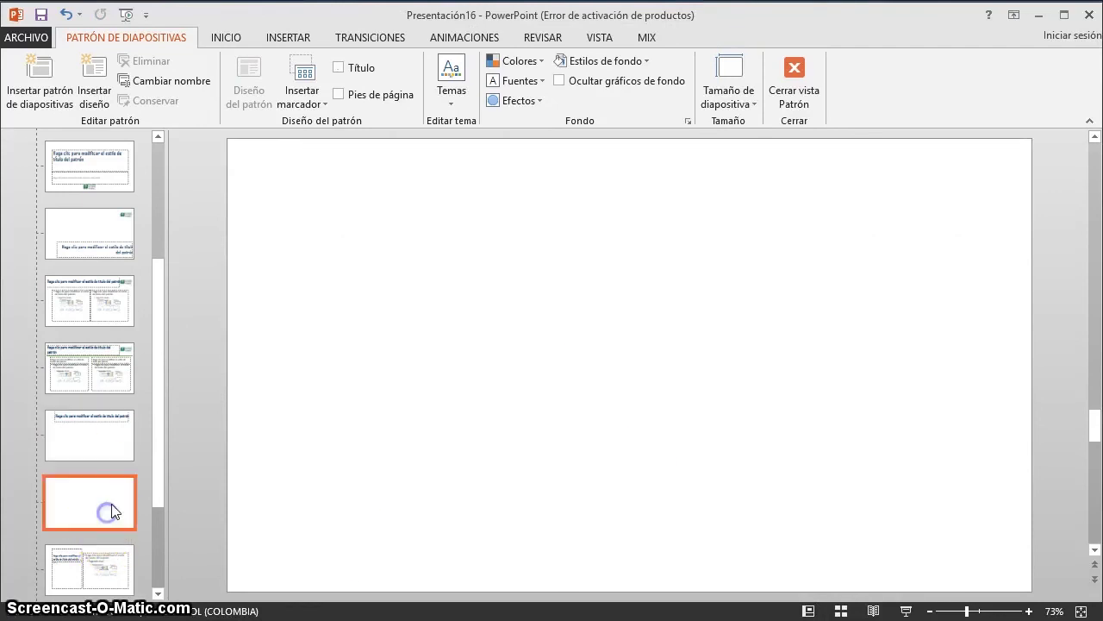
pyautogui.hotkey('ctrl', 'v')
pyautogui.click(97, 354)
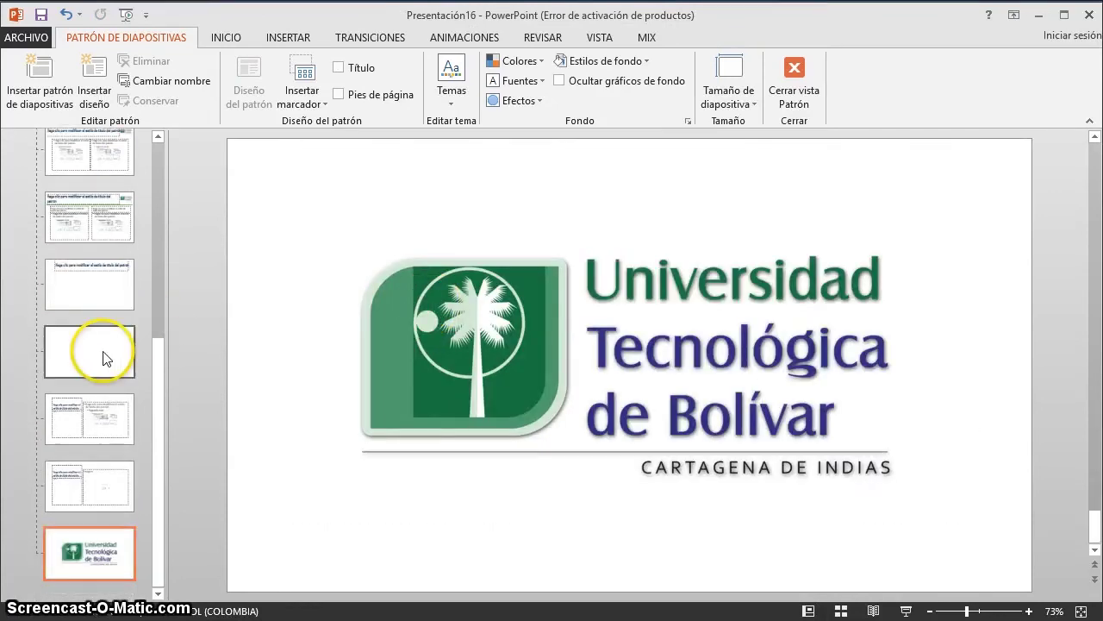
# Duplicate the Blank layout and rename the copy 'go'.
pyautogui.rightClick(97, 357)
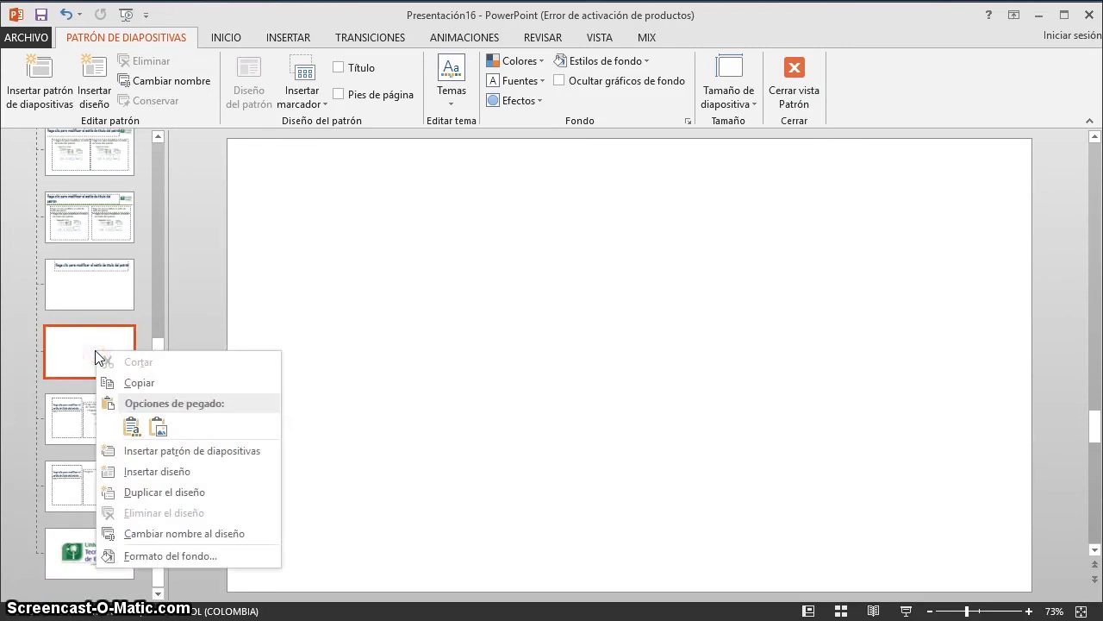
pyautogui.click(195, 493)
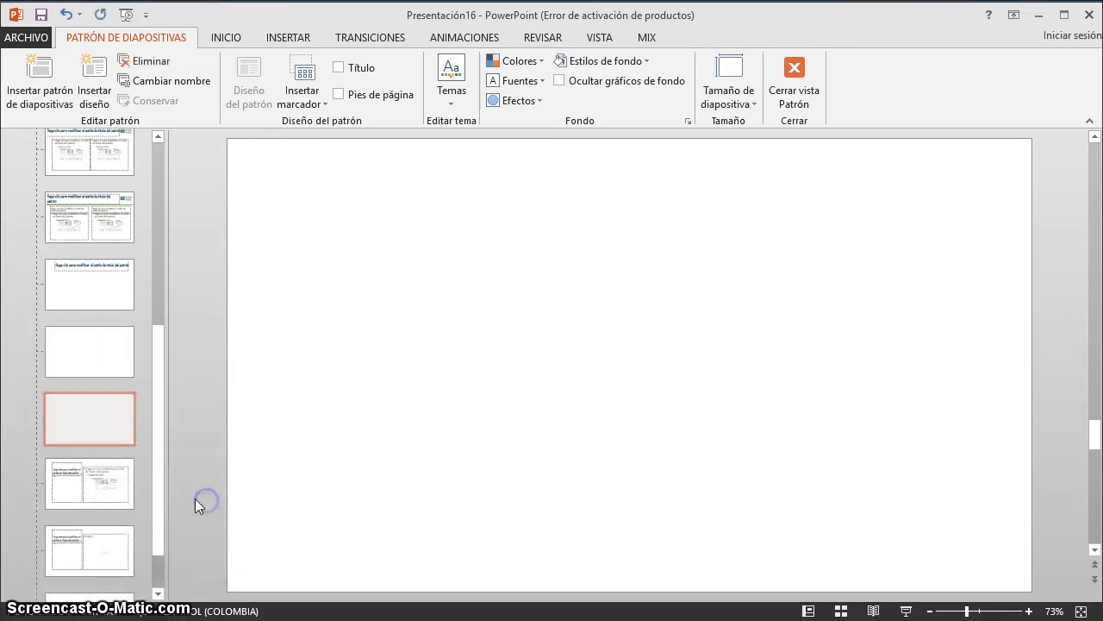
pyautogui.rightClick(102, 406)
pyautogui.click(235, 590)
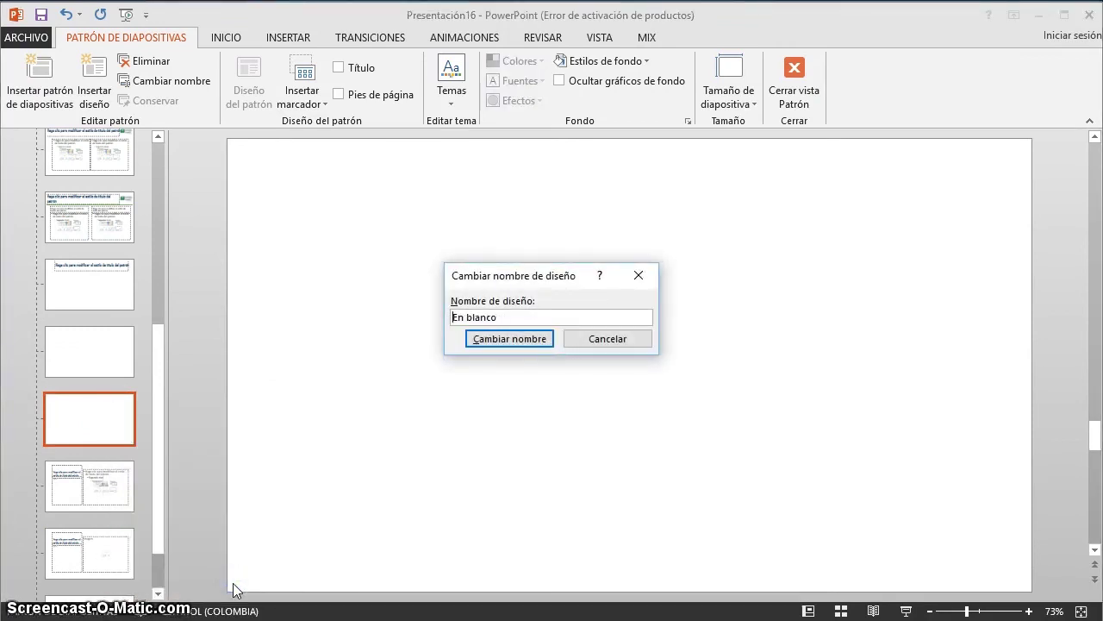
pyautogui.write('go')
pyautogui.press('Return')
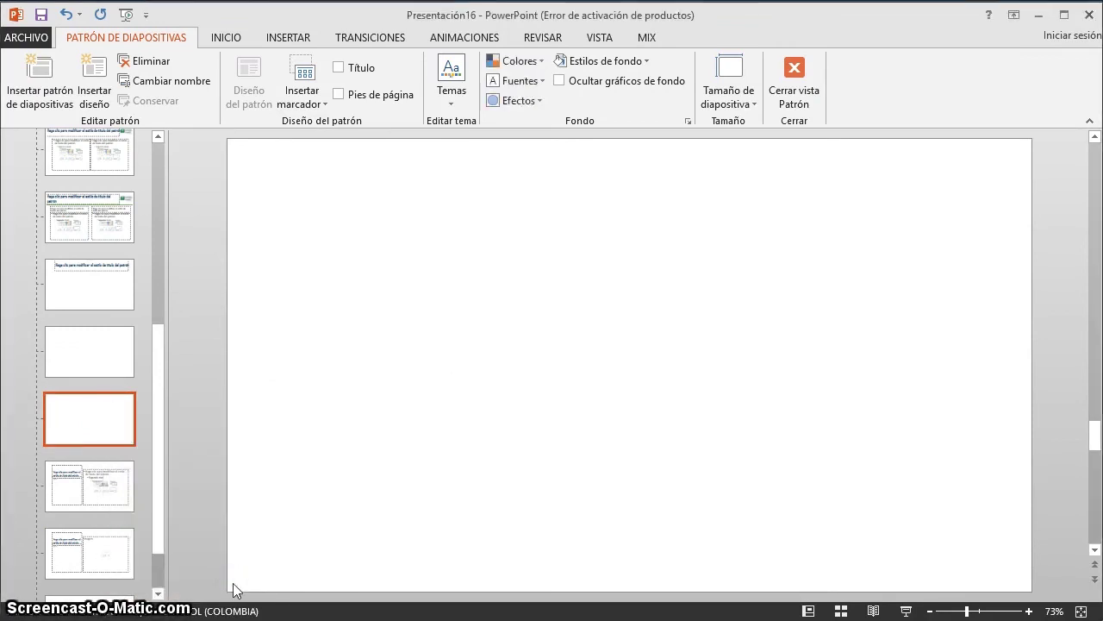
# Paste the university logo onto the copied layout and place it bottom-right.
pyautogui.hotkey('ctrl', 'v')
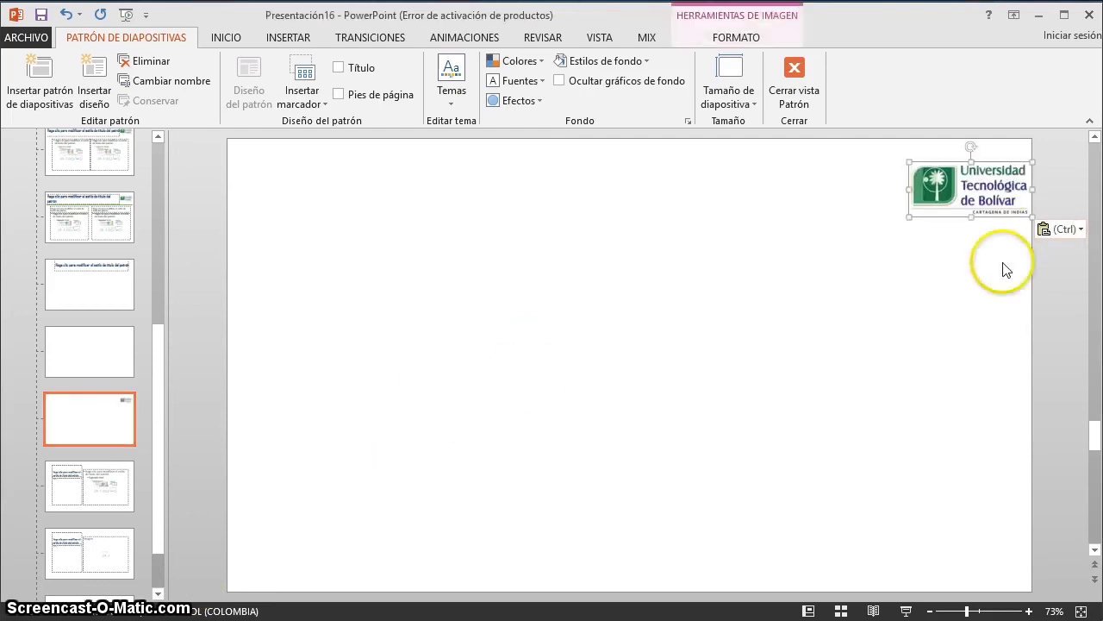
pyautogui.moveTo(992, 203); pyautogui.dragTo(1007, 556)
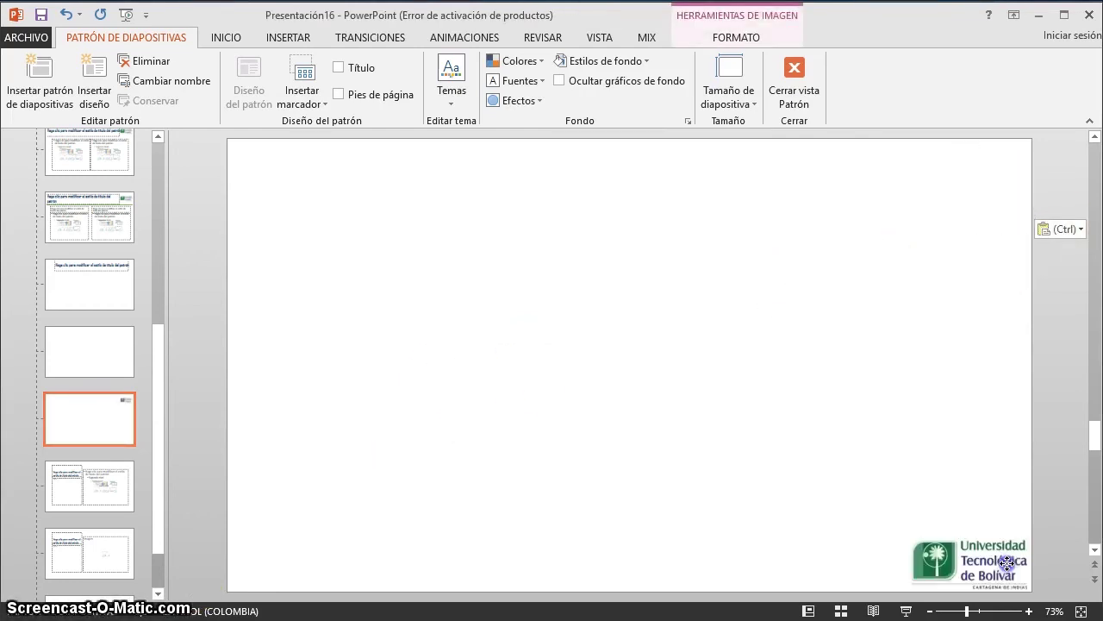
pyautogui.click(762, 483)
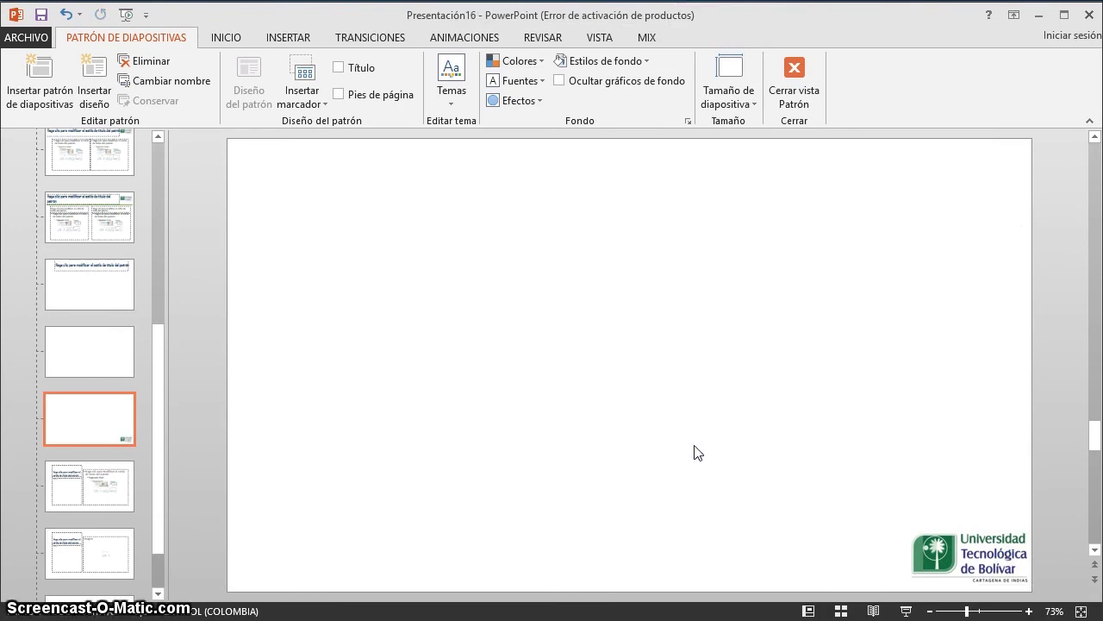
pyautogui.scroll(-1, 137, 350)
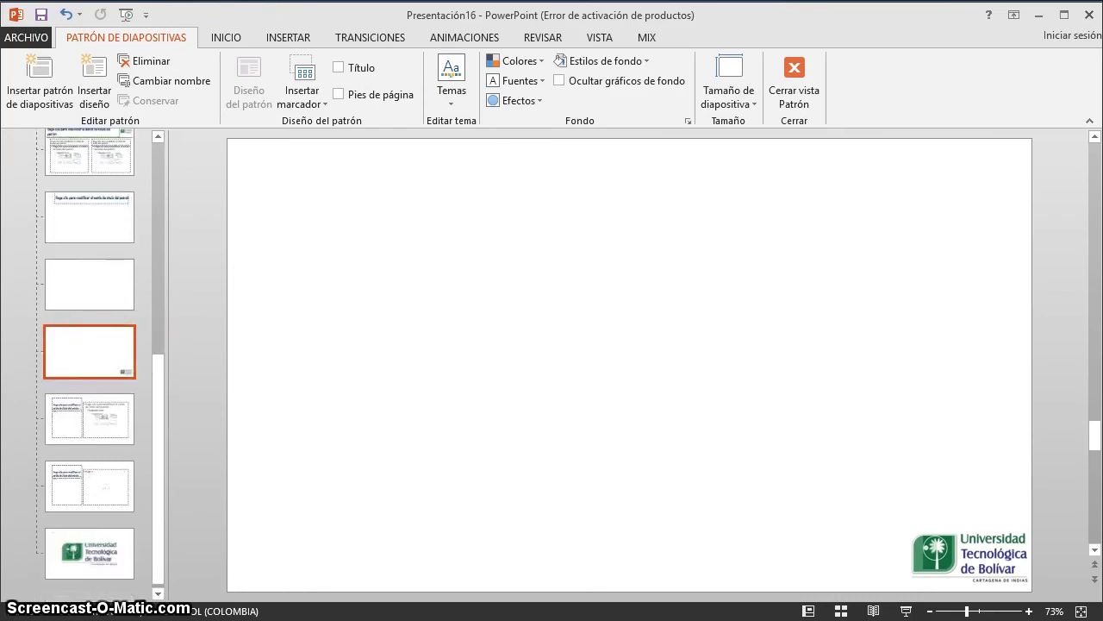
# Paste the university logo onto the Content with Caption layout.
pyautogui.click(83, 440)
pyautogui.click(259, 466)
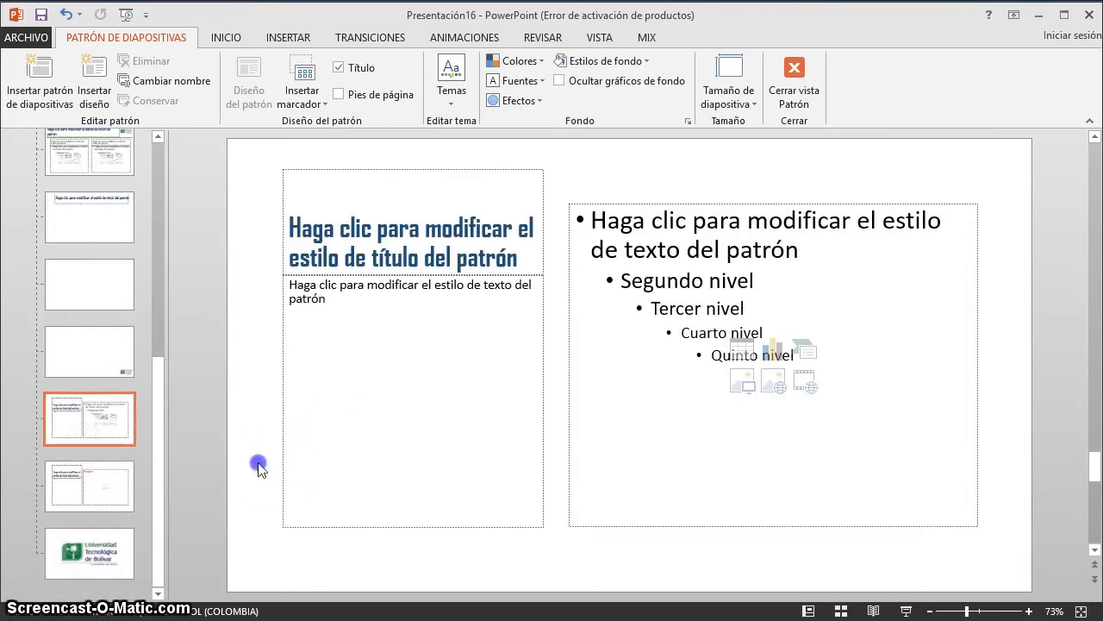
pyautogui.hotkey('ctrl', 'v')
pyautogui.click(651, 159)
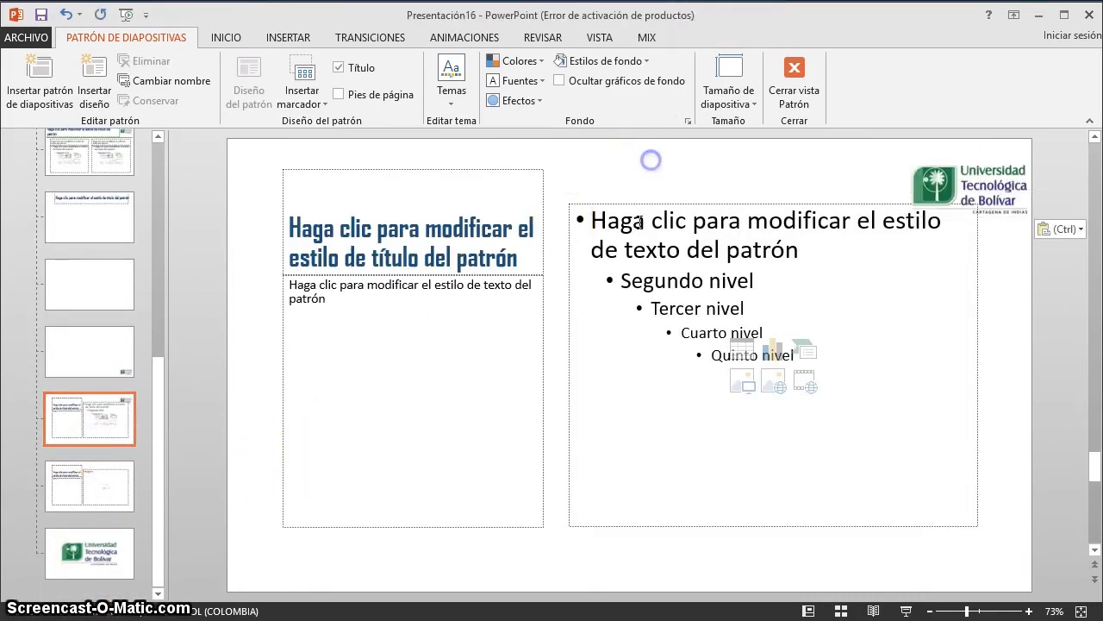
# Shift the left title and text boxes and the right content box, widening the content box.
pyautogui.moveTo(562, 160); pyautogui.dragTo(243, 544)
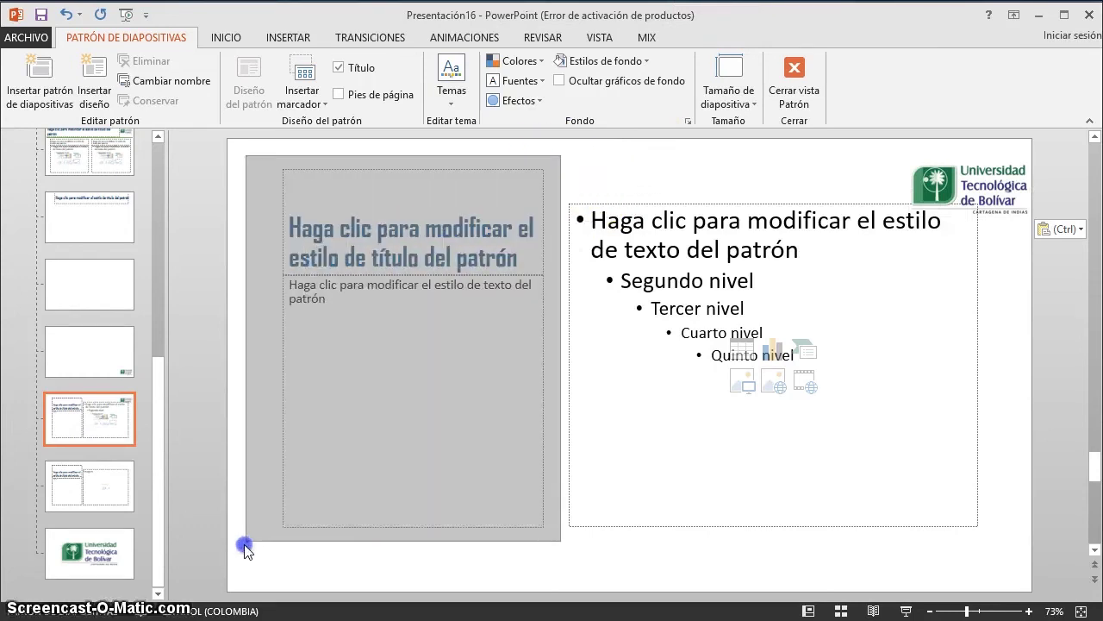
pyautogui.moveTo(342, 529); pyautogui.dragTo(308, 546)
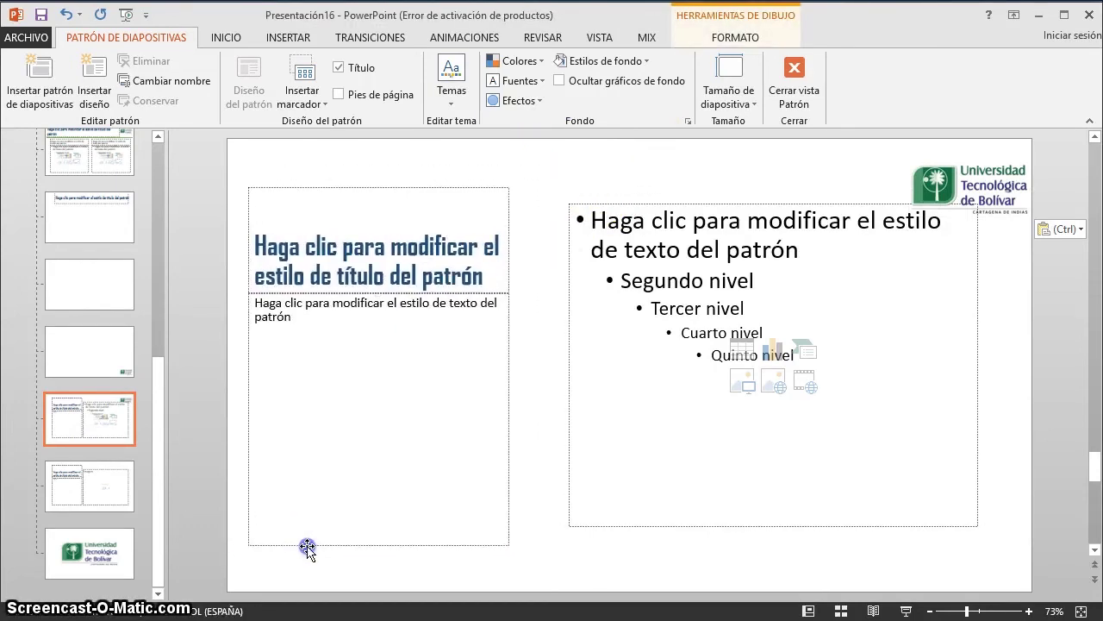
pyautogui.moveTo(568, 288); pyautogui.dragTo(556, 313)
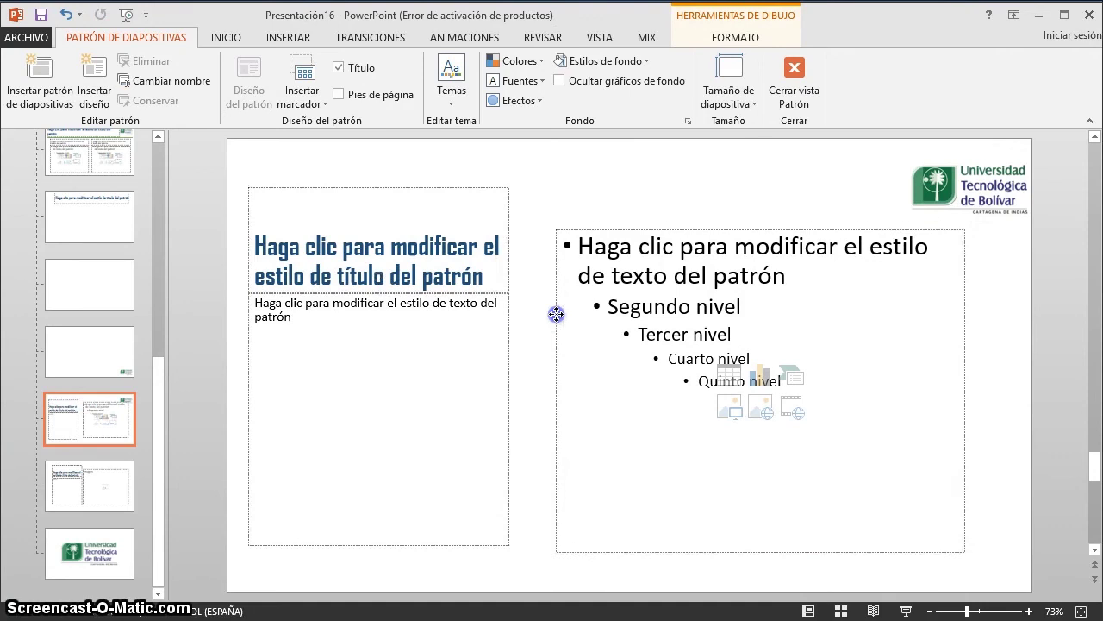
pyautogui.click(591, 172)
pyautogui.click(965, 490)
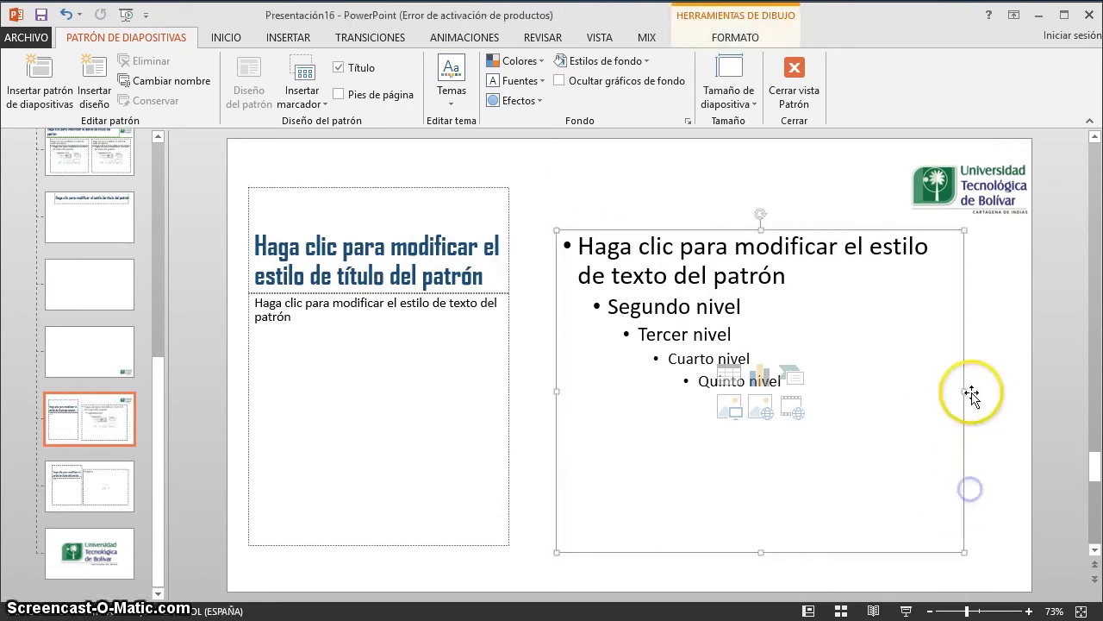
pyautogui.moveTo(967, 392); pyautogui.dragTo(1004, 393)
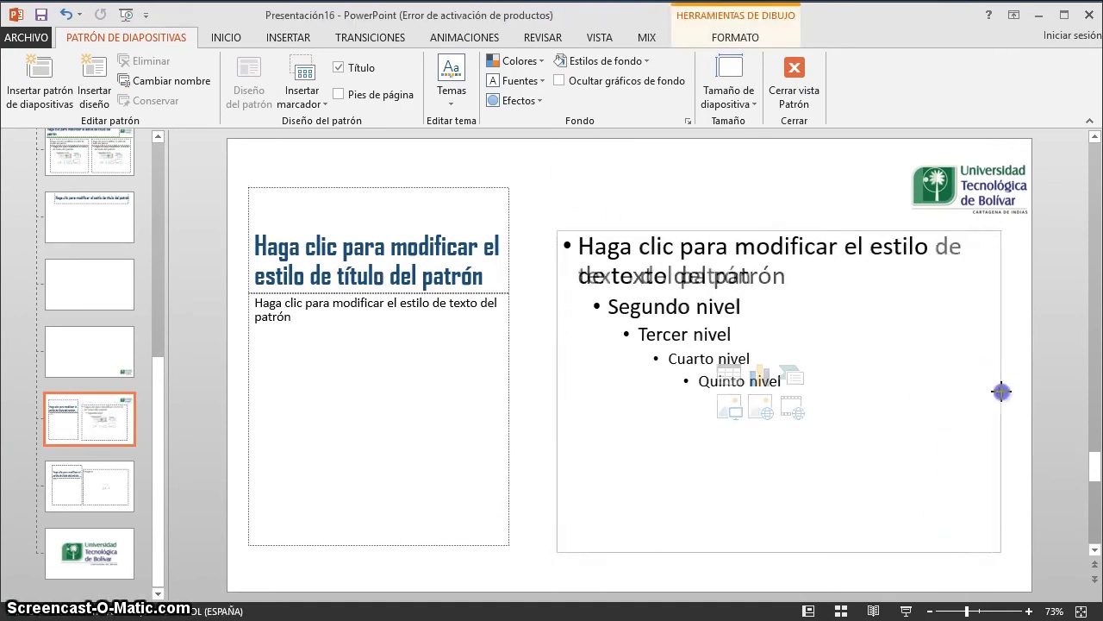
pyautogui.click(625, 216)
# Raise the caption text font size to 28.
pyautogui.click(436, 324)
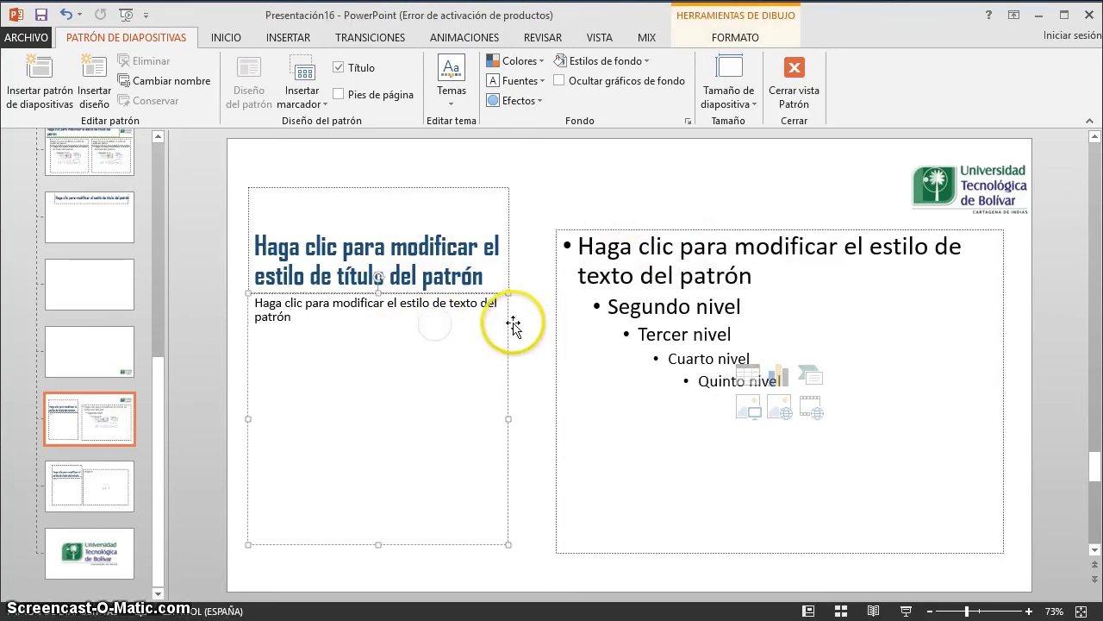
pyautogui.click(511, 323)
pyautogui.click(226, 37)
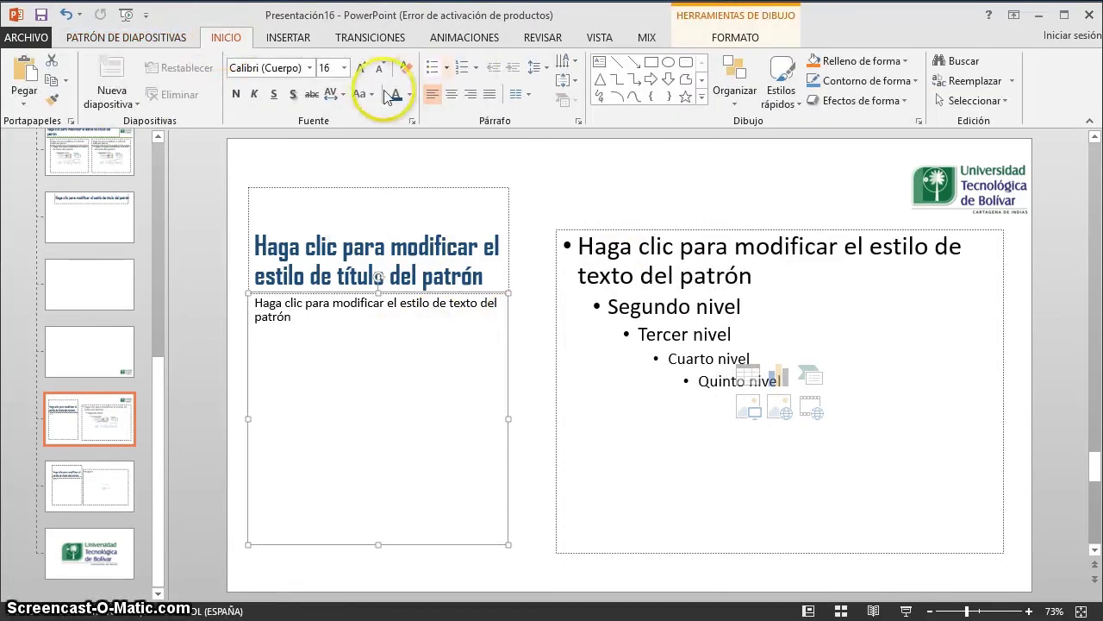
pyautogui.click(363, 69)
pyautogui.click(364, 74)
pyautogui.click(363, 74)
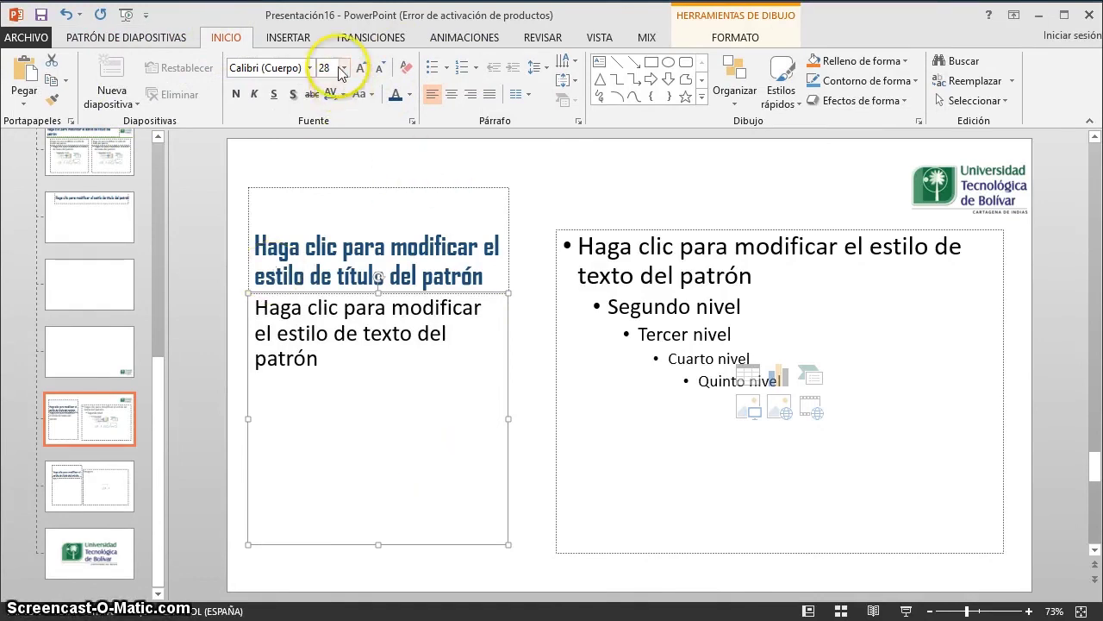
# Set the title to 36 pt, make the title box taller and wider, and widen the caption box.
pyautogui.click(397, 186)
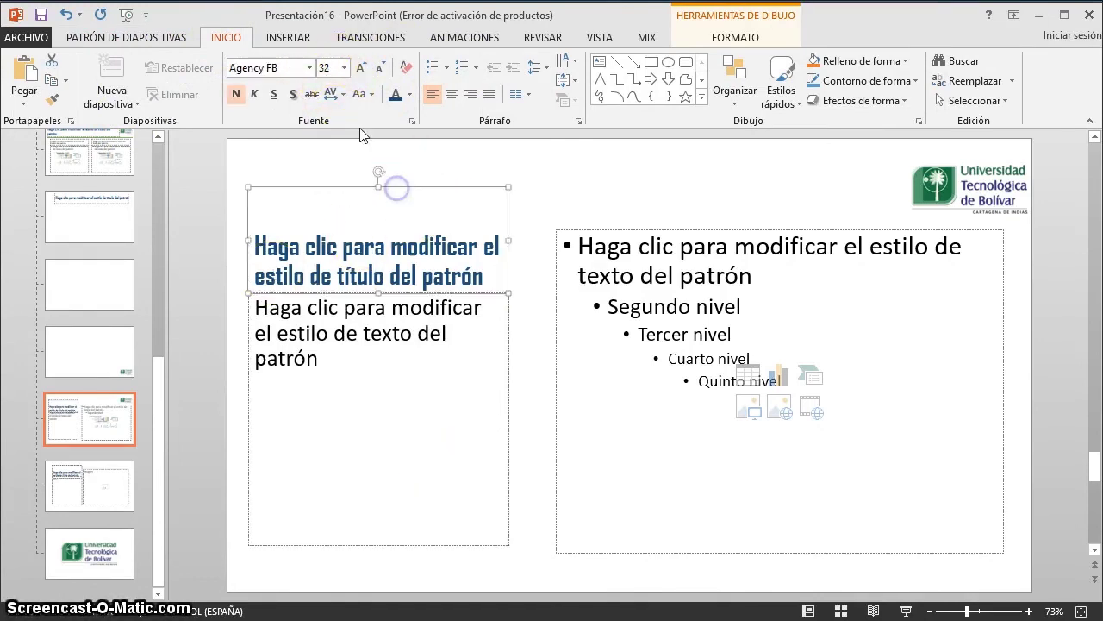
pyautogui.click(360, 71)
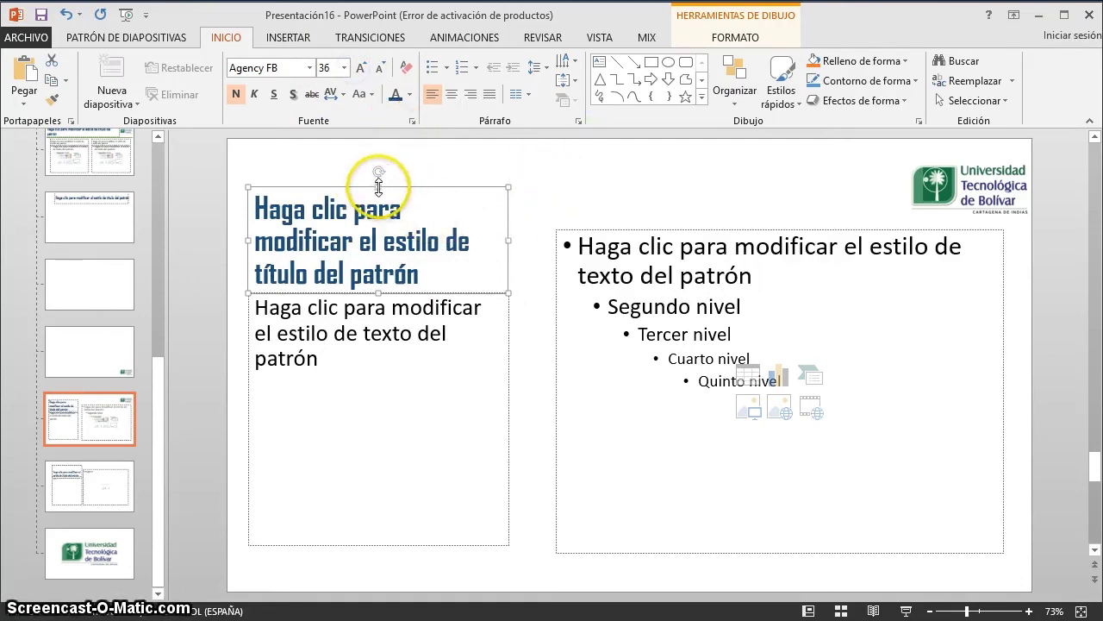
pyautogui.moveTo(379, 186); pyautogui.dragTo(379, 161)
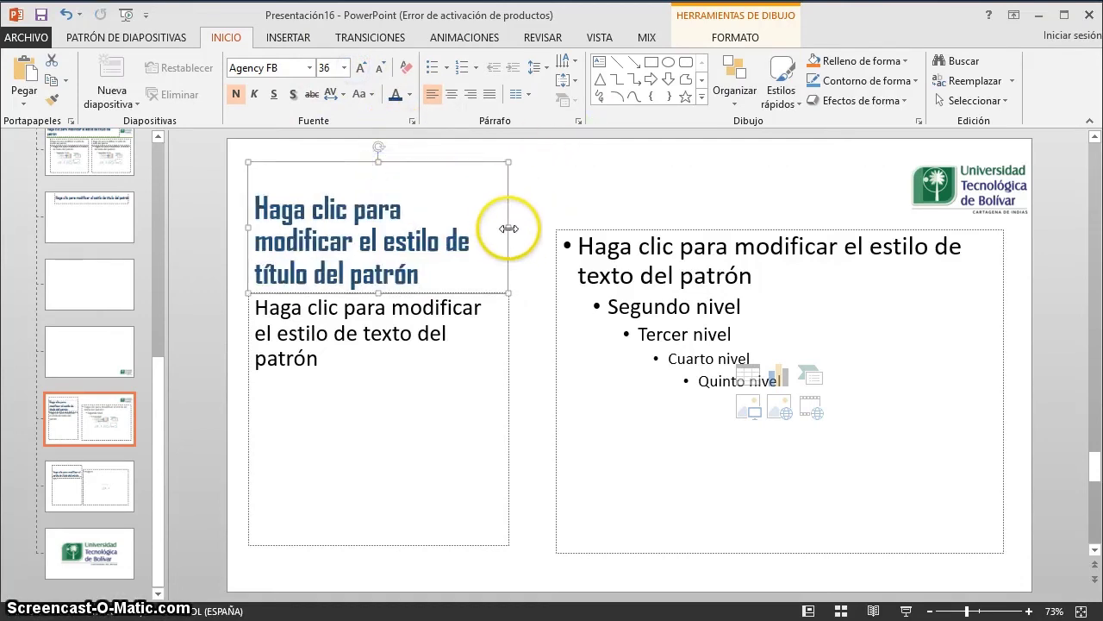
pyautogui.moveTo(509, 228); pyautogui.dragTo(529, 228)
pyautogui.click(507, 356)
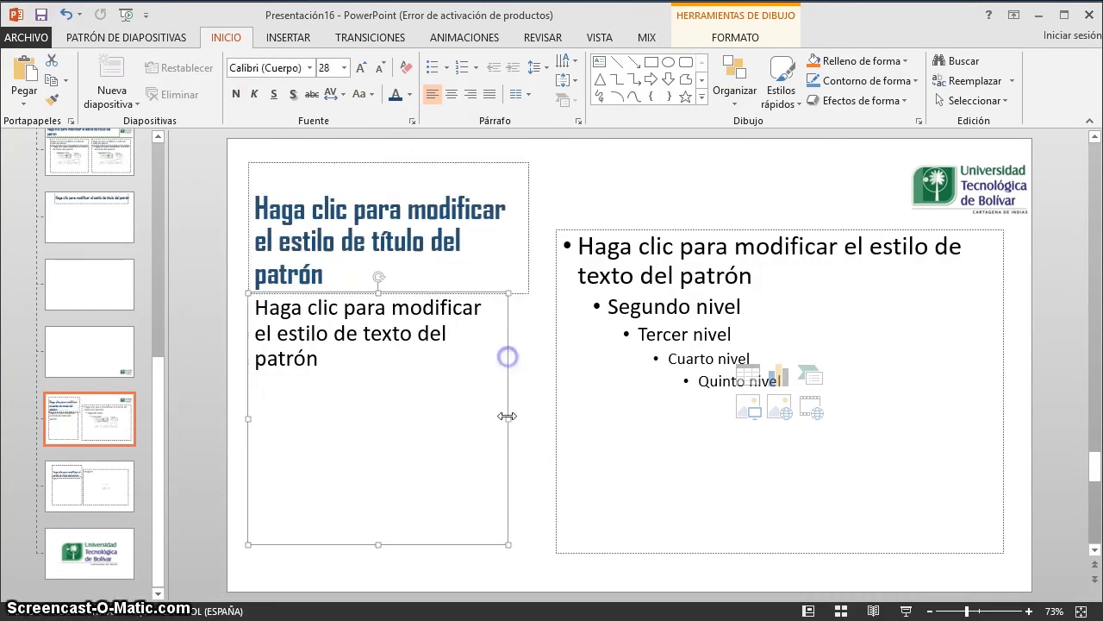
pyautogui.moveTo(509, 420); pyautogui.dragTo(527, 421)
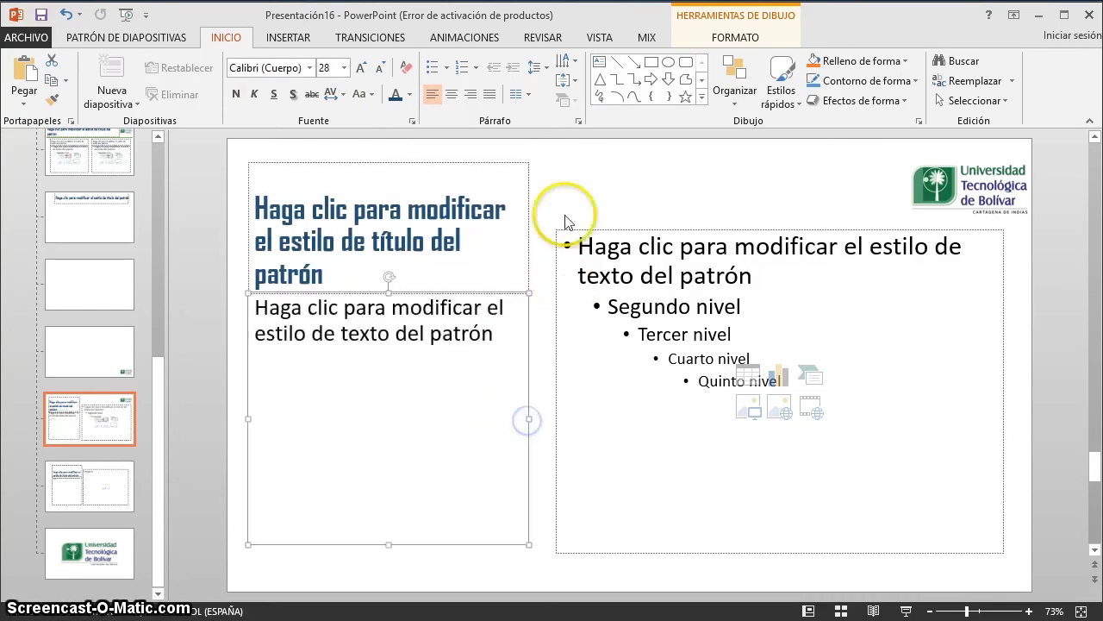
pyautogui.click(568, 172)
# Paste the university logo at the top right of the Picture with Caption layout.
pyautogui.click(101, 464)
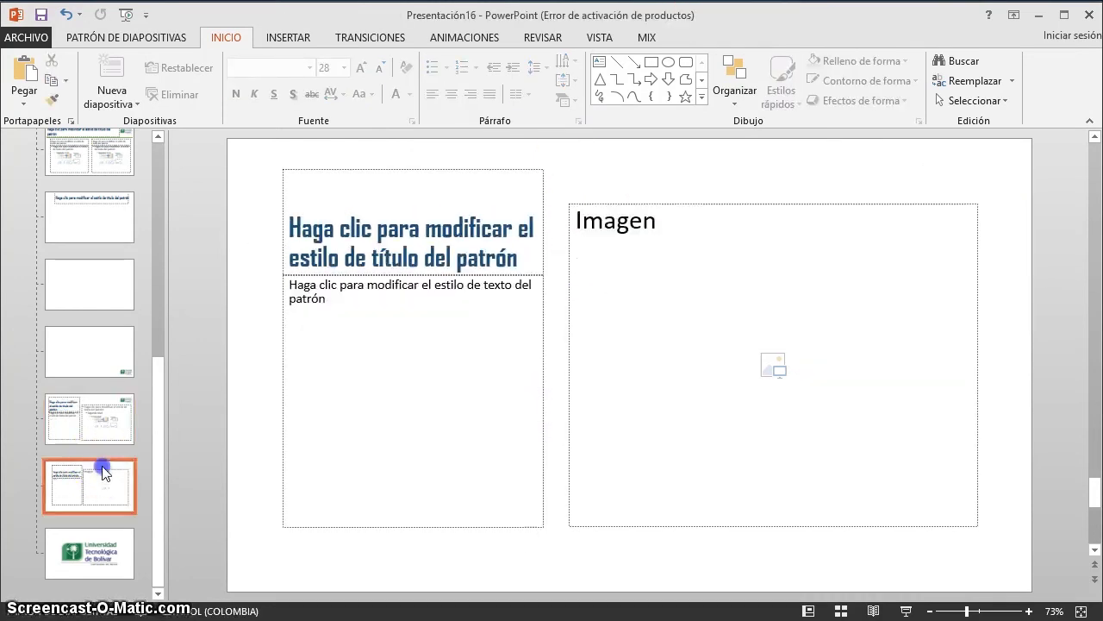
pyautogui.hotkey('ctrl', 'v')
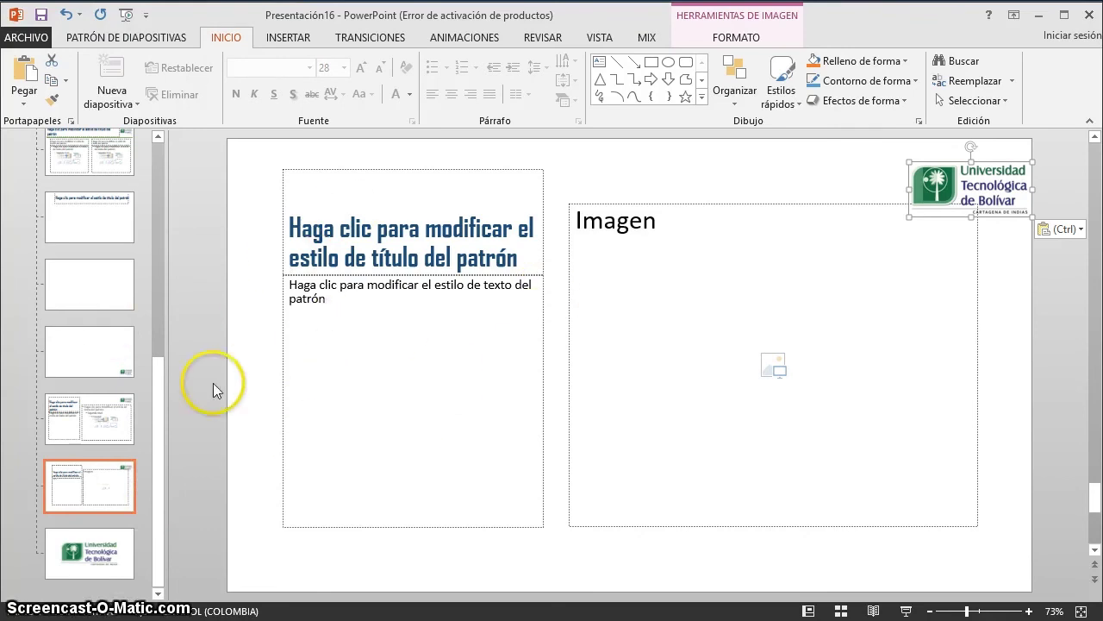
pyautogui.click(117, 488)
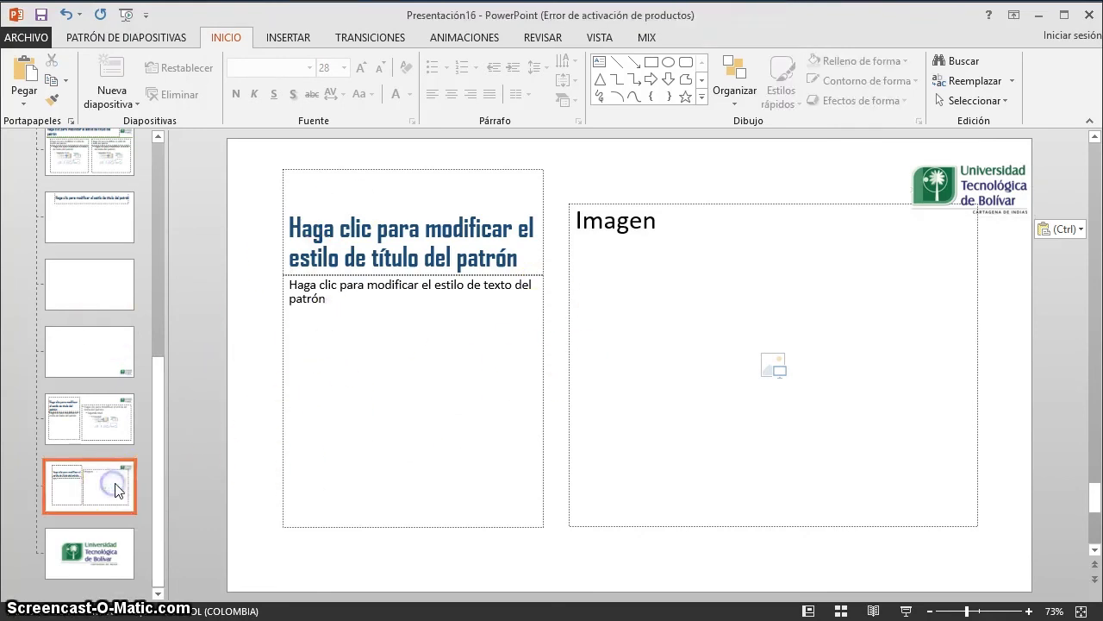
pyautogui.rightClick(81, 497)
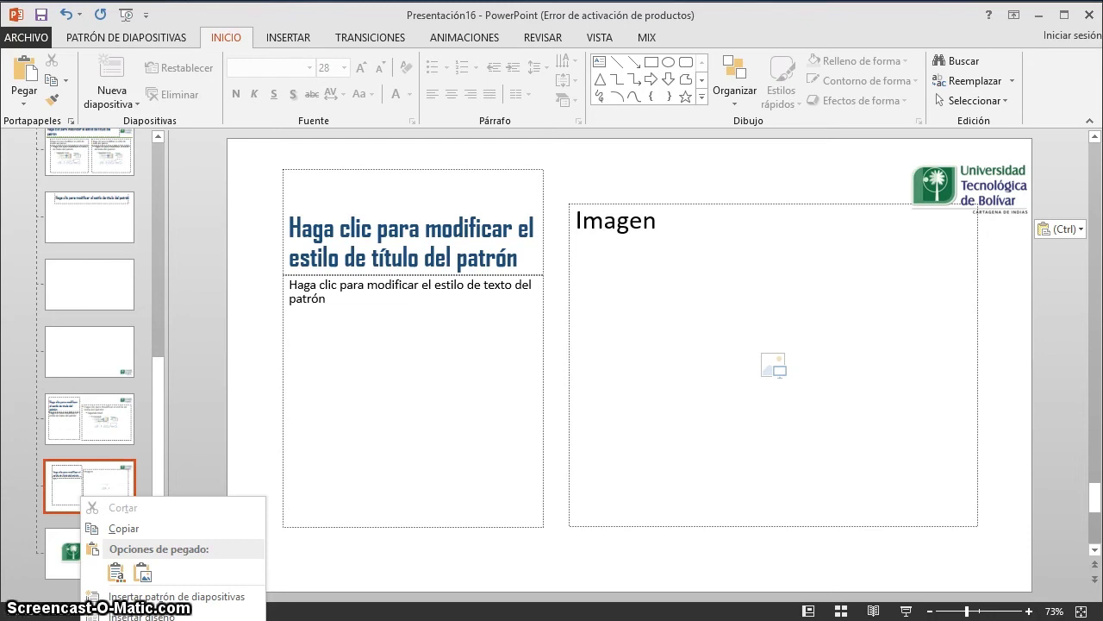
pyautogui.click(240, 294)
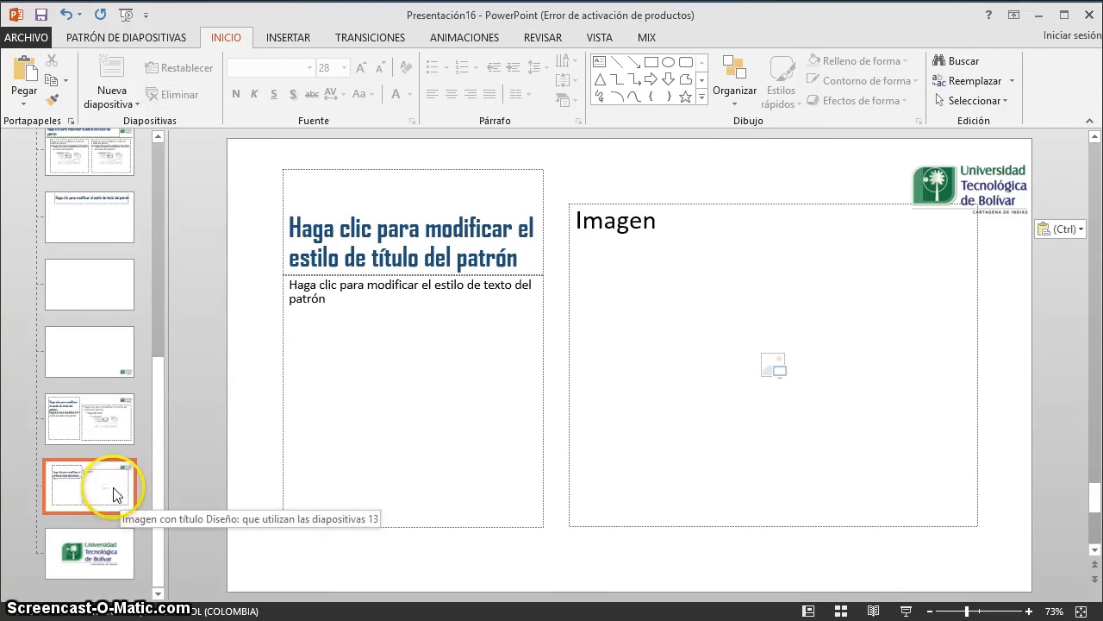
# Duplicate the Content with Caption layout and rename the copy 'Objetos, logo imagen'.
pyautogui.click(113, 419)
pyautogui.rightClick(114, 419)
pyautogui.click(228, 560)
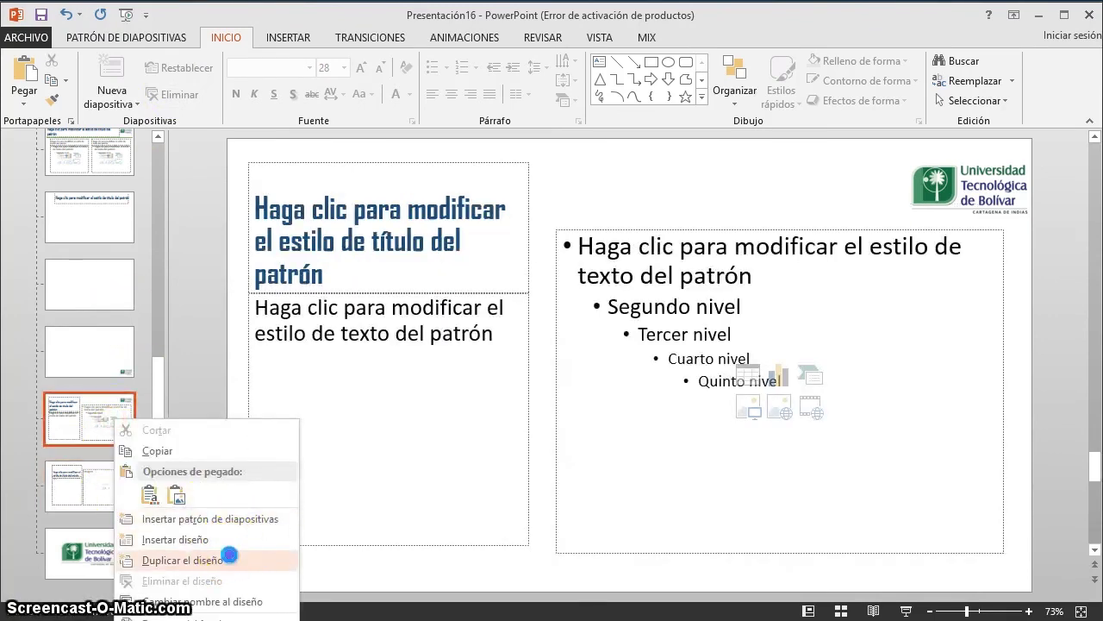
pyautogui.rightClick(118, 498)
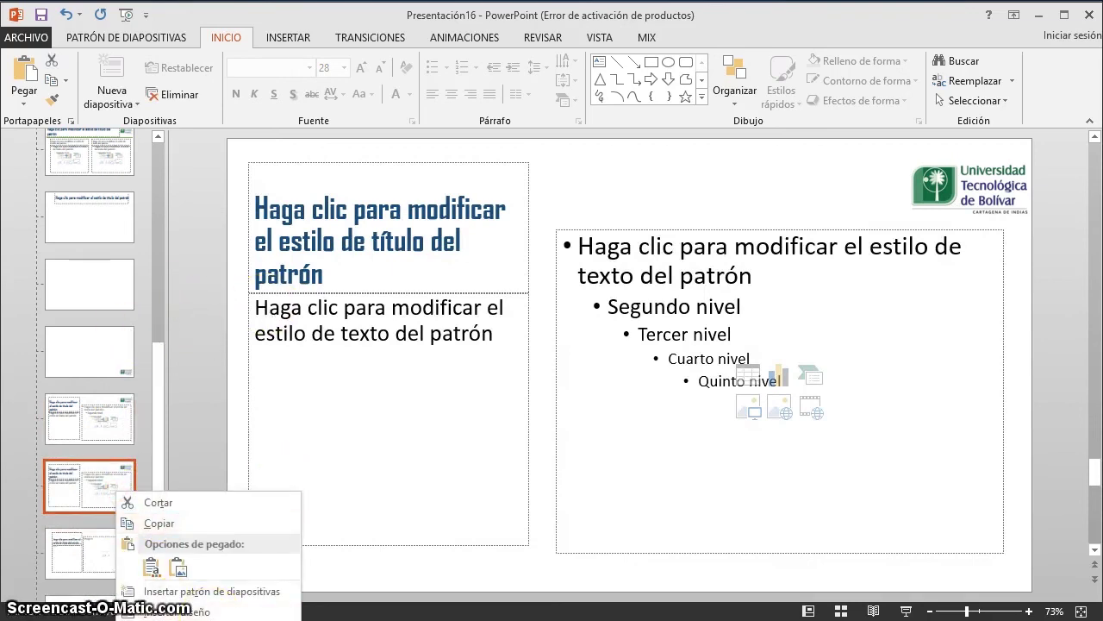
pyautogui.click(207, 618)
pyautogui.write('Objetos, logo imagen')
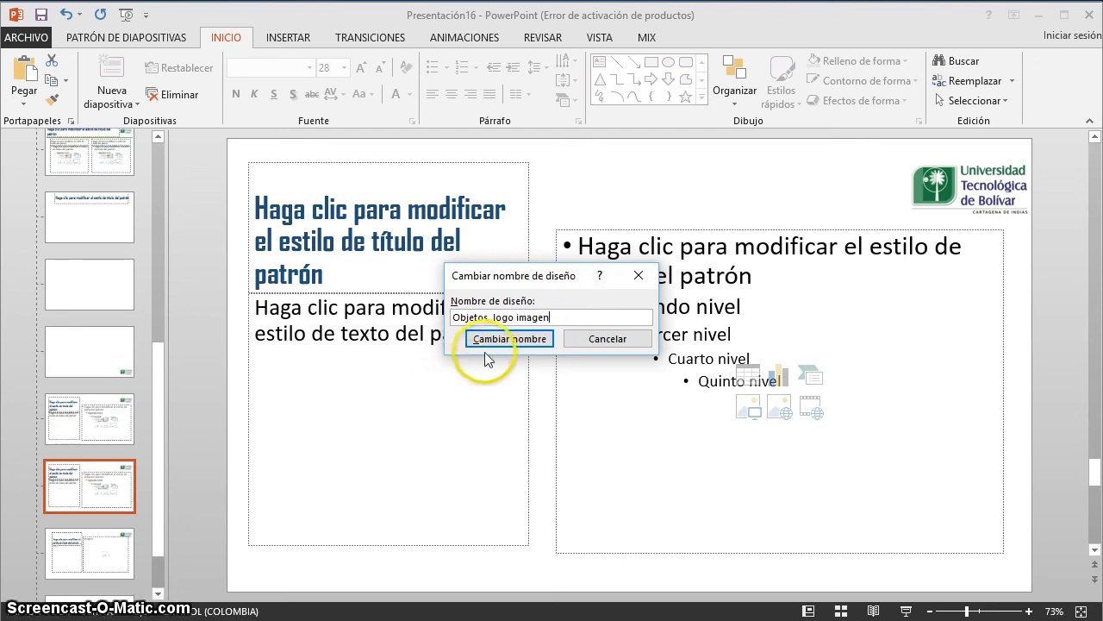
pyautogui.click(488, 341)
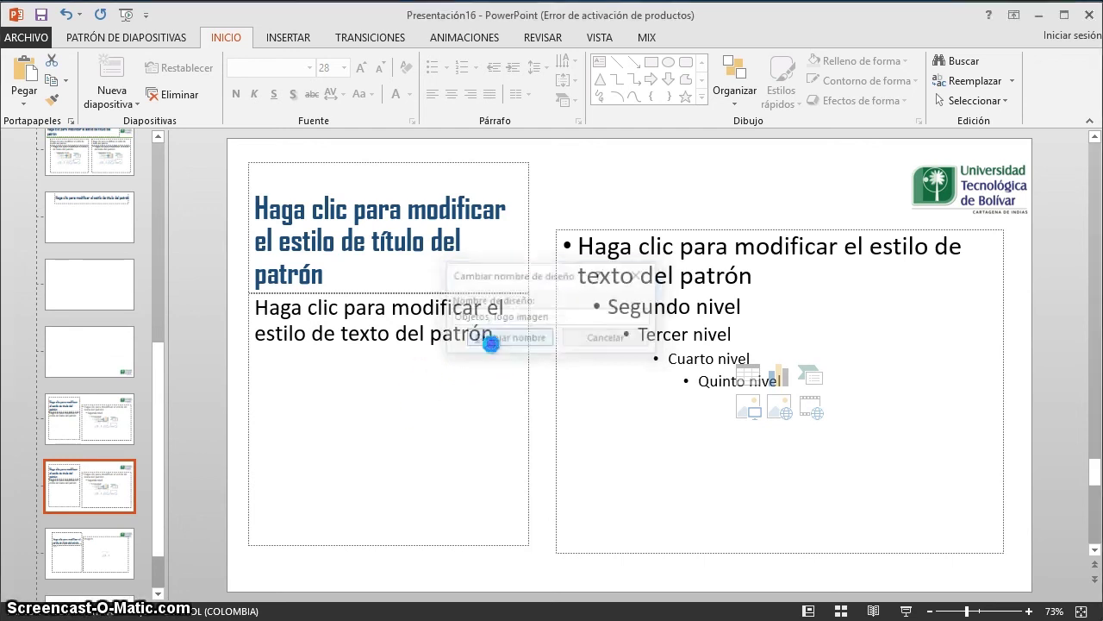
pyautogui.click(99, 563)
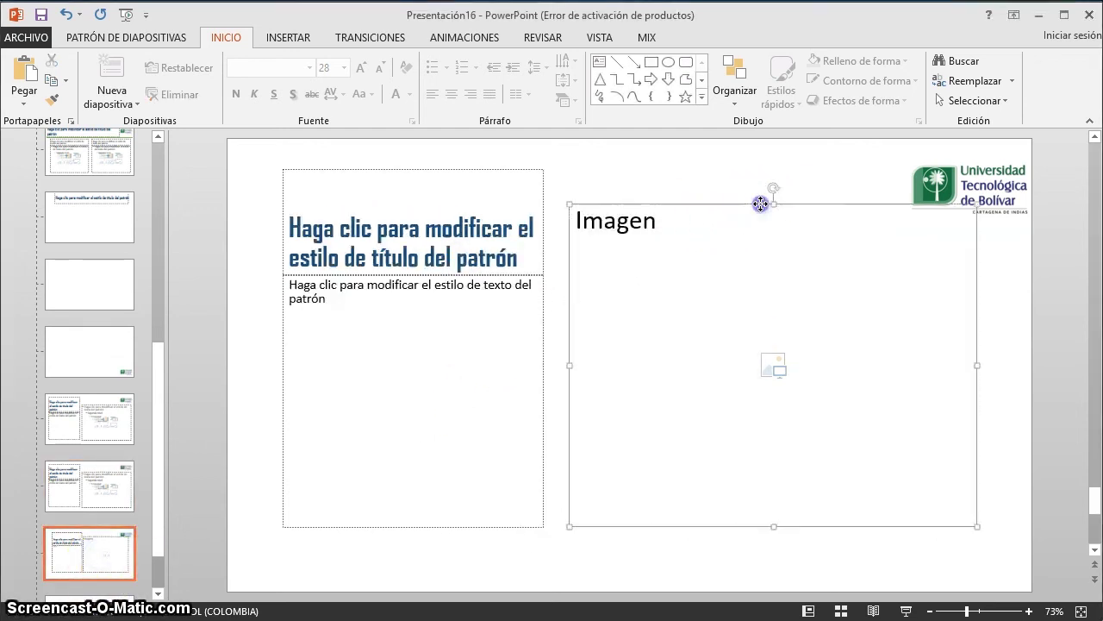
# Lower the Imagen placeholder, lengthen the caption box, set a 36 pt title, and move a layout up one slot.
pyautogui.moveTo(761, 201); pyautogui.dragTo(768, 239)
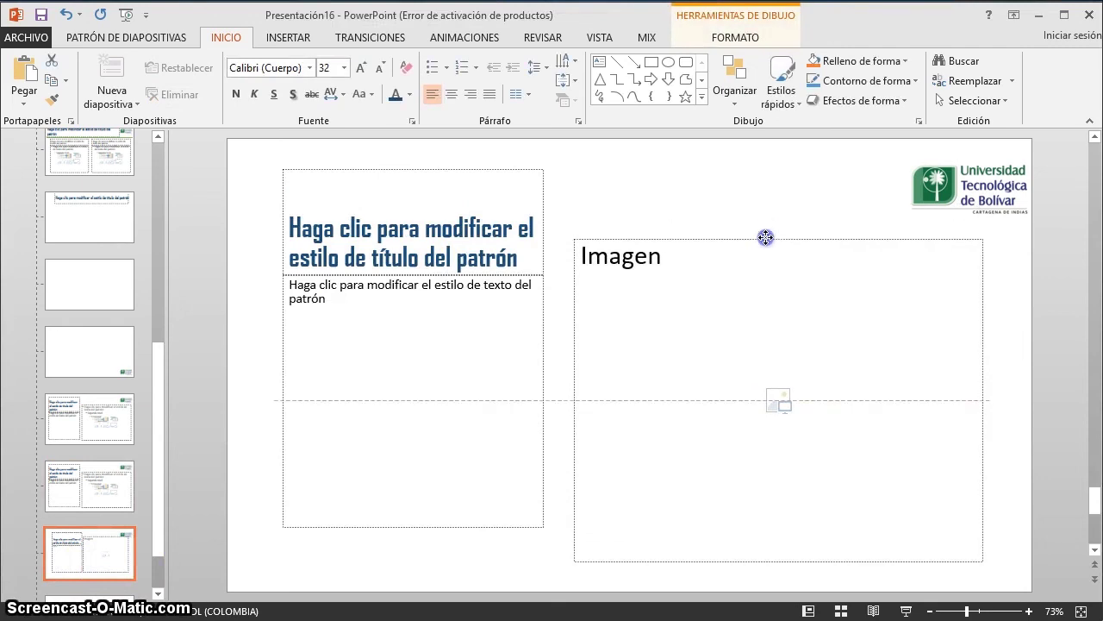
pyautogui.click(585, 199)
pyautogui.click(285, 332)
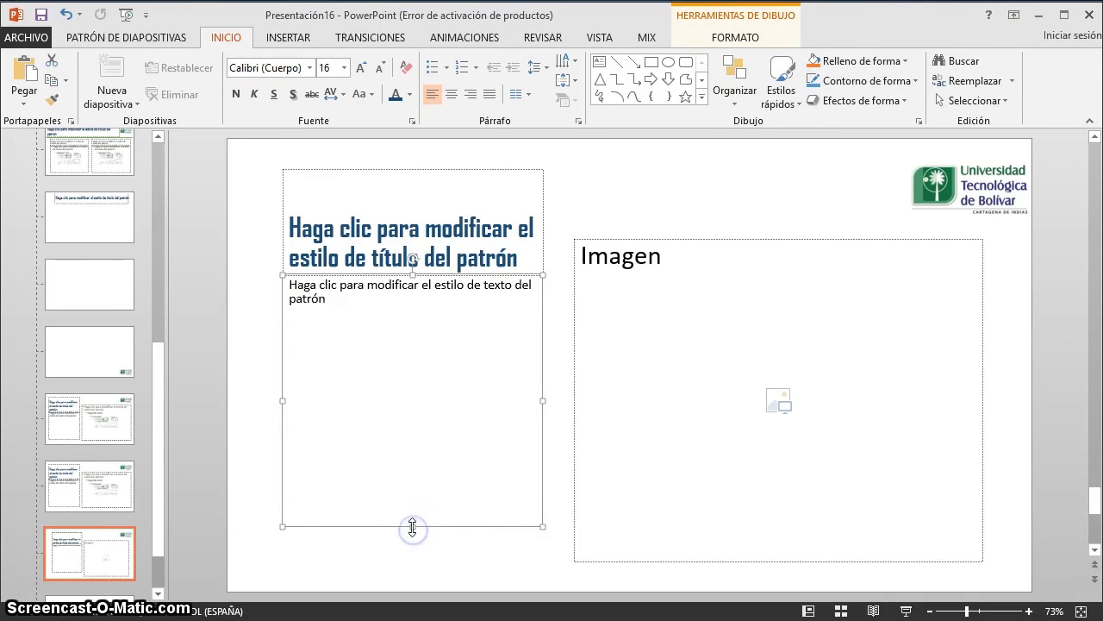
pyautogui.moveTo(413, 527); pyautogui.dragTo(417, 562)
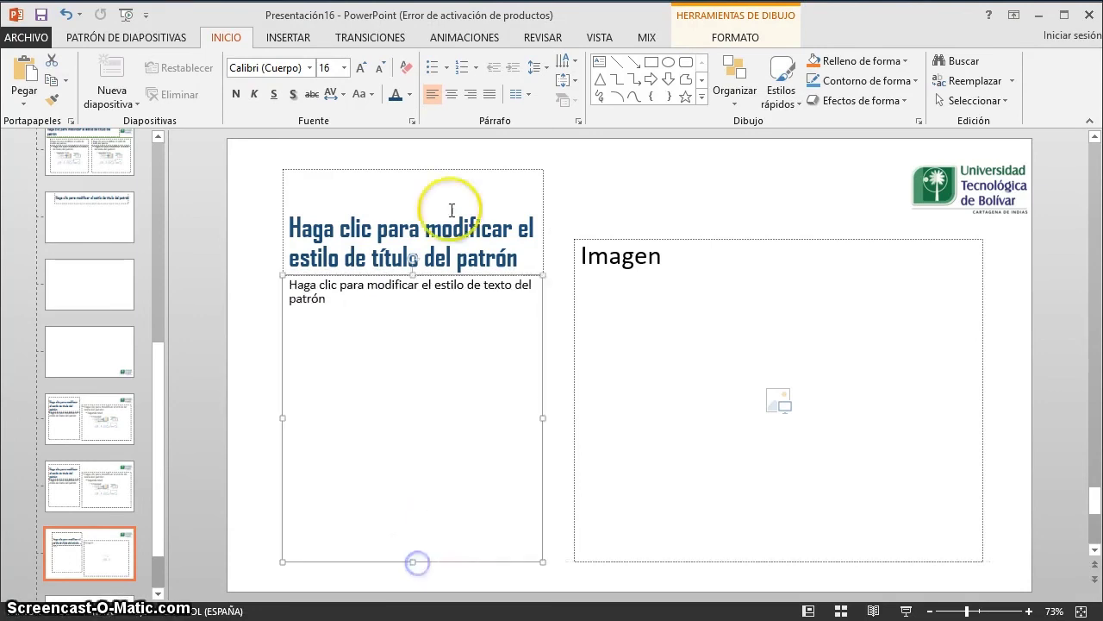
pyautogui.click(416, 169)
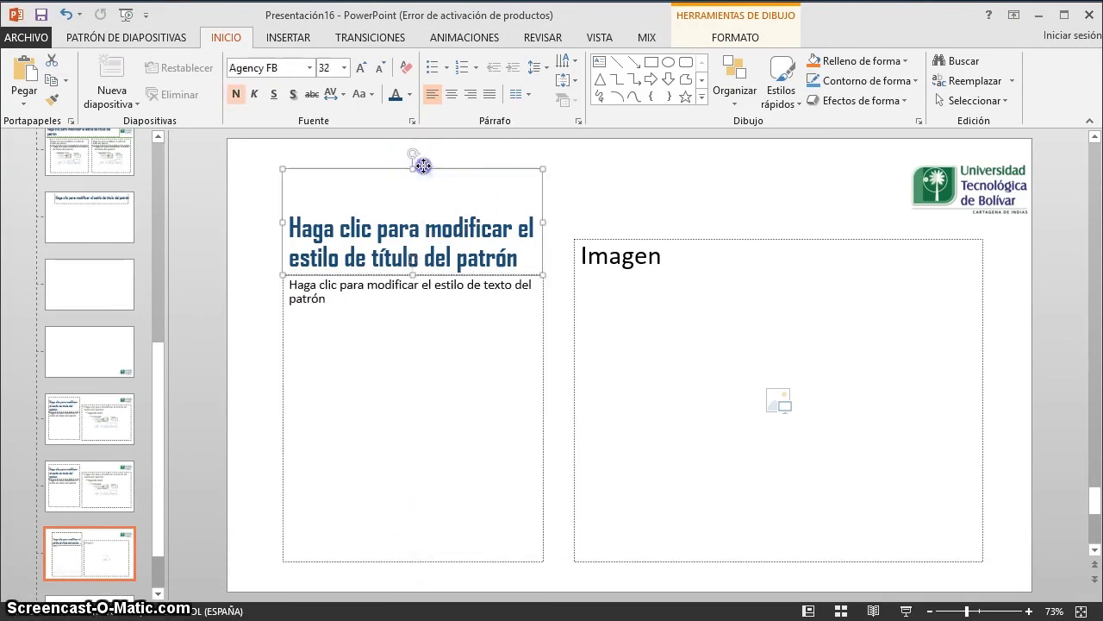
pyautogui.click(362, 68)
pyautogui.click(555, 221)
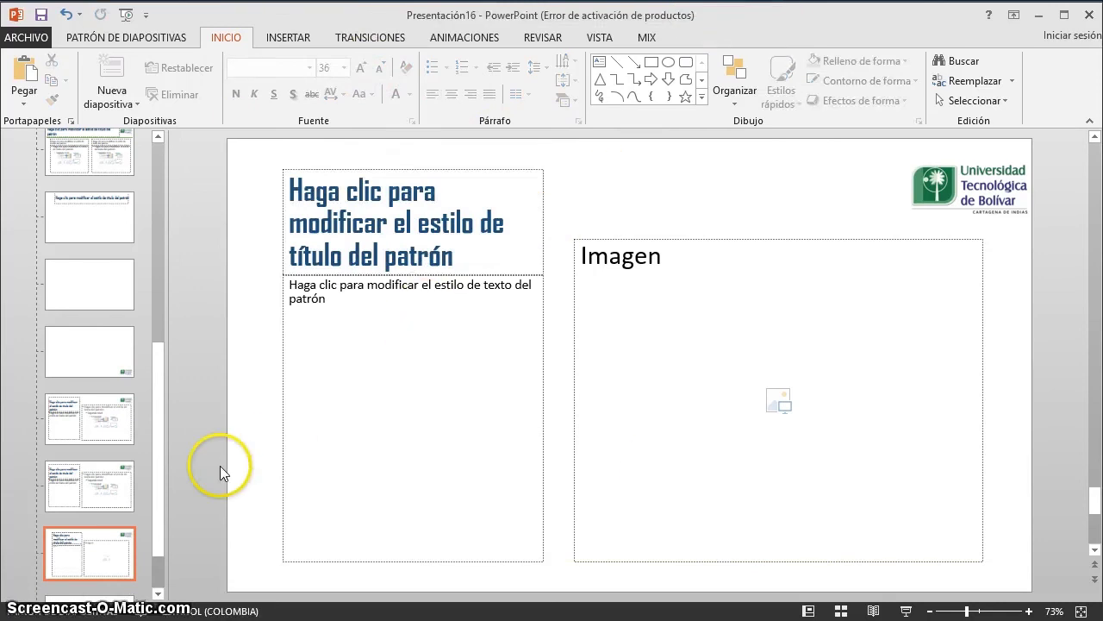
pyautogui.click(97, 485)
pyautogui.moveTo(105, 492)
pyautogui.mouseDown()
pyautogui.moveTo(99, 430)
pyautogui.moveTo(93, 509)
pyautogui.mouseUp()
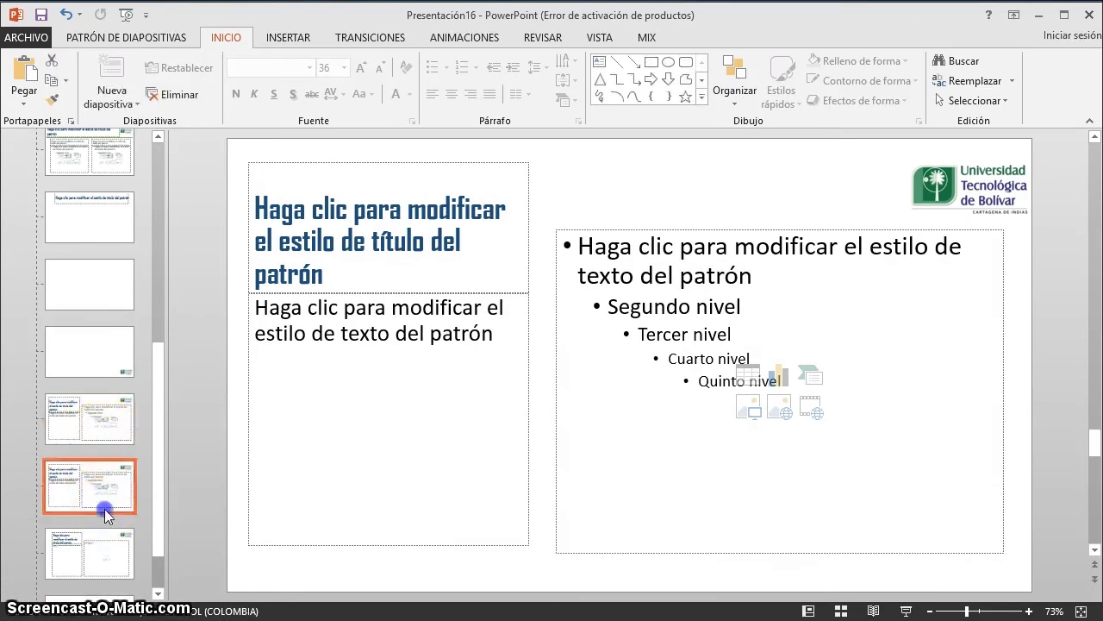
# Replace the right content placeholder with a Tabla placeholder filling the right-hand area.
pyautogui.click(704, 227)
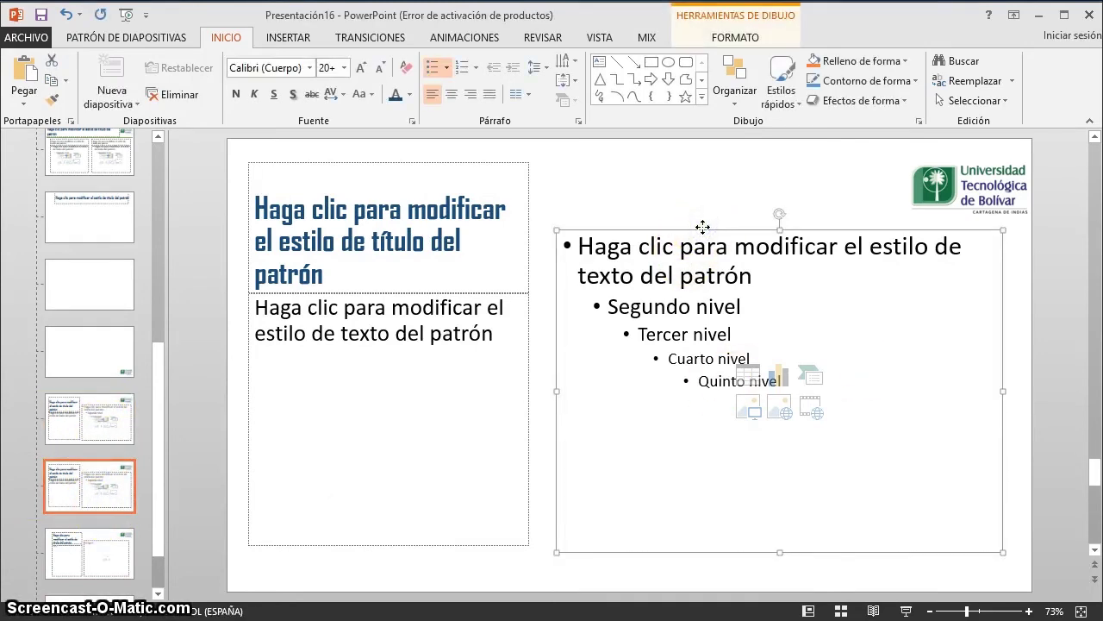
pyautogui.click(138, 37)
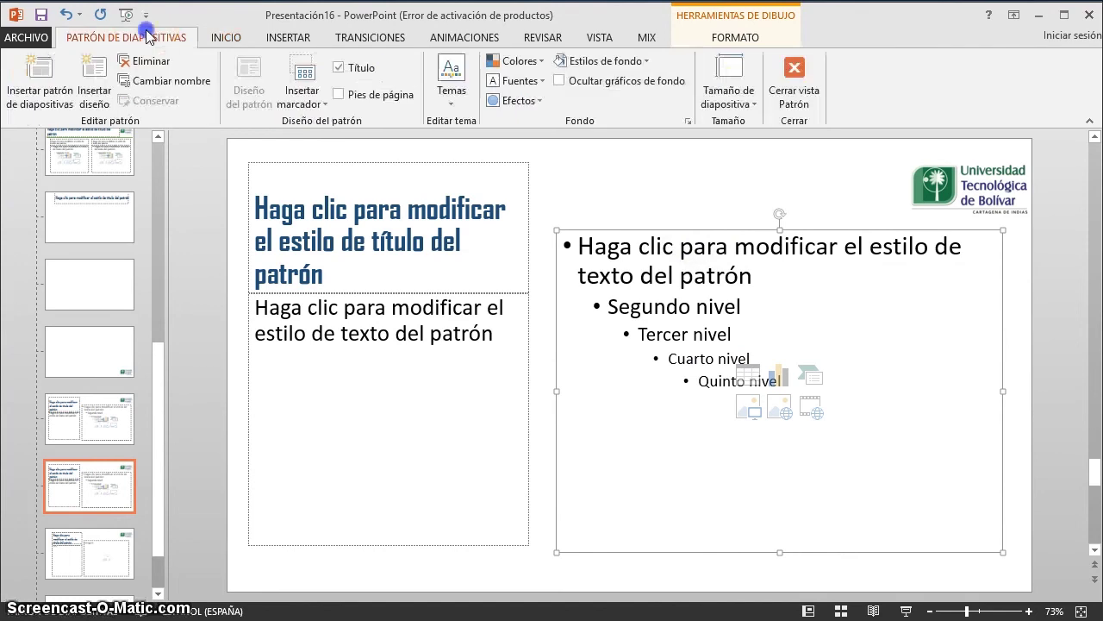
pyautogui.press('Delete')
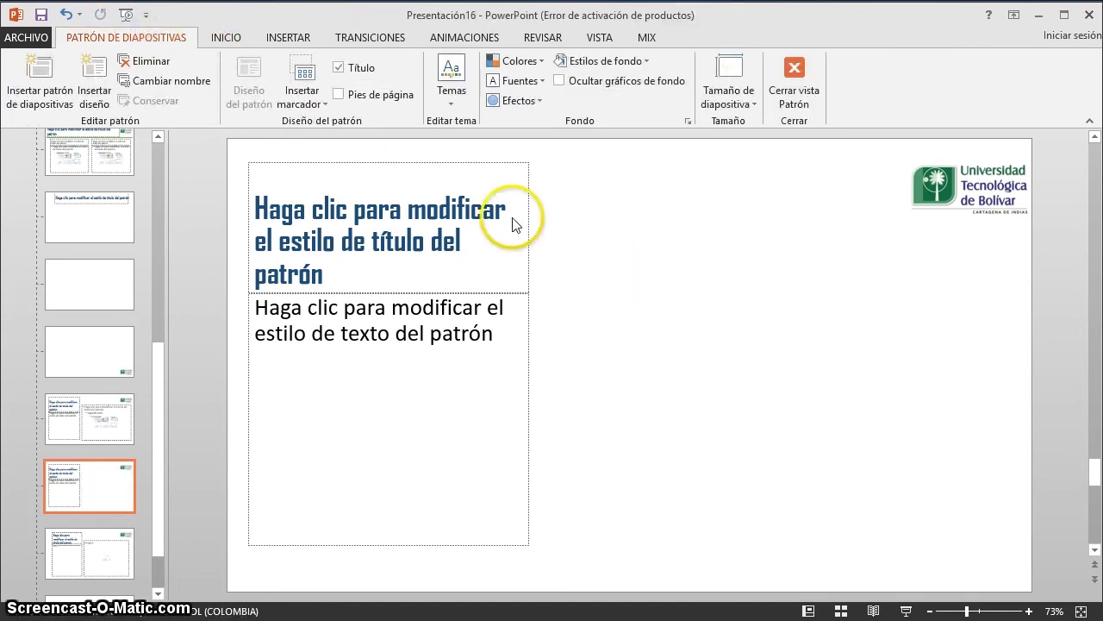
pyautogui.click(315, 103)
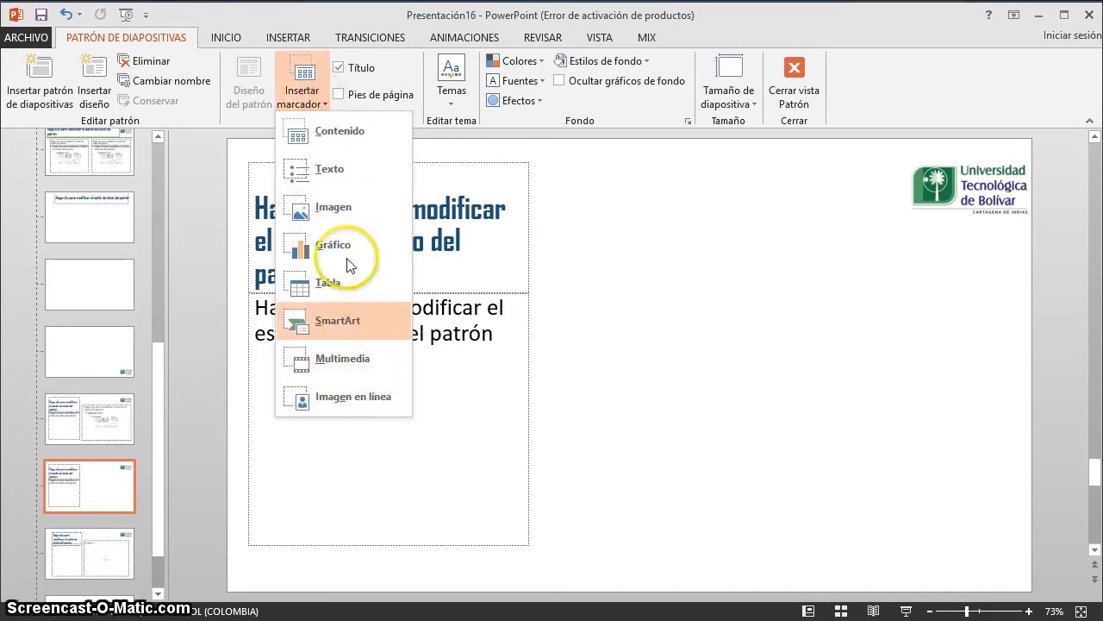
pyautogui.click(353, 300)
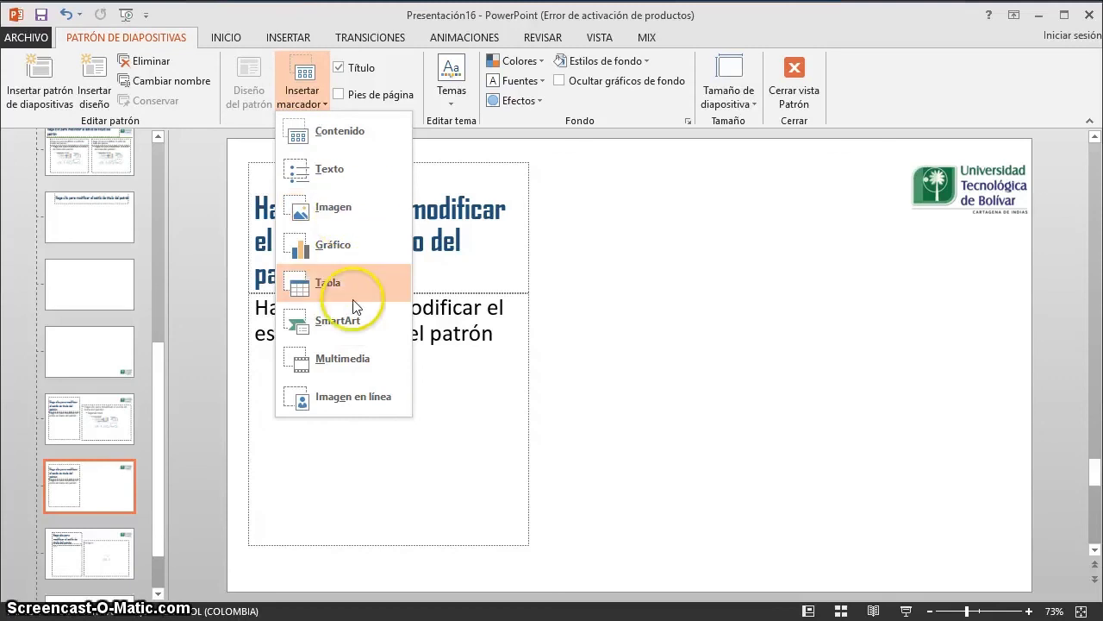
pyautogui.moveTo(556, 231); pyautogui.dragTo(1008, 569)
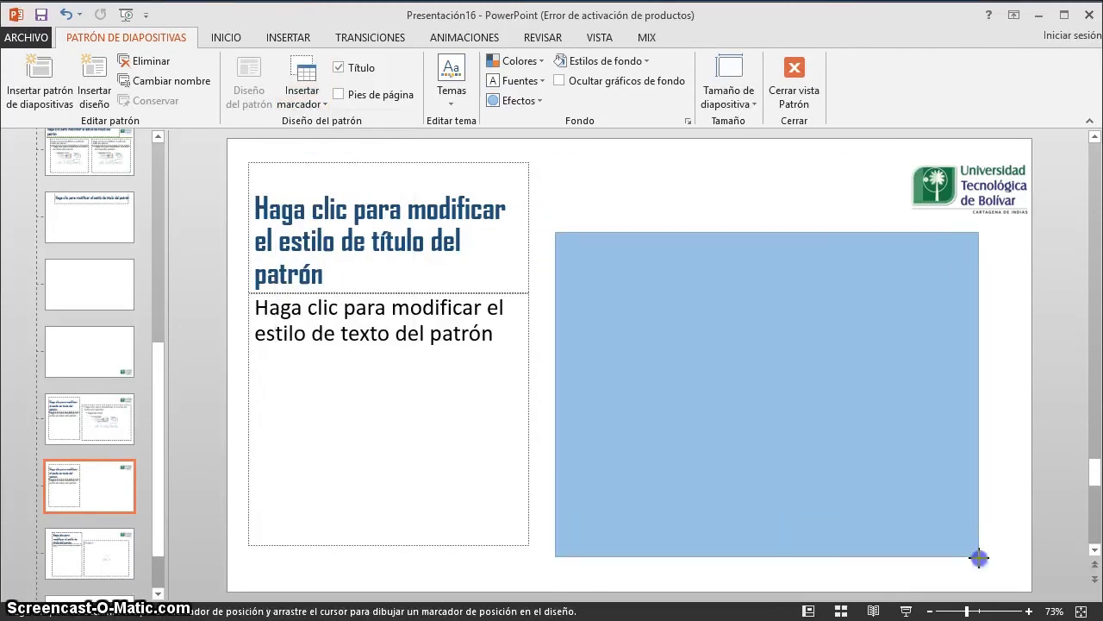
pyautogui.click(706, 355)
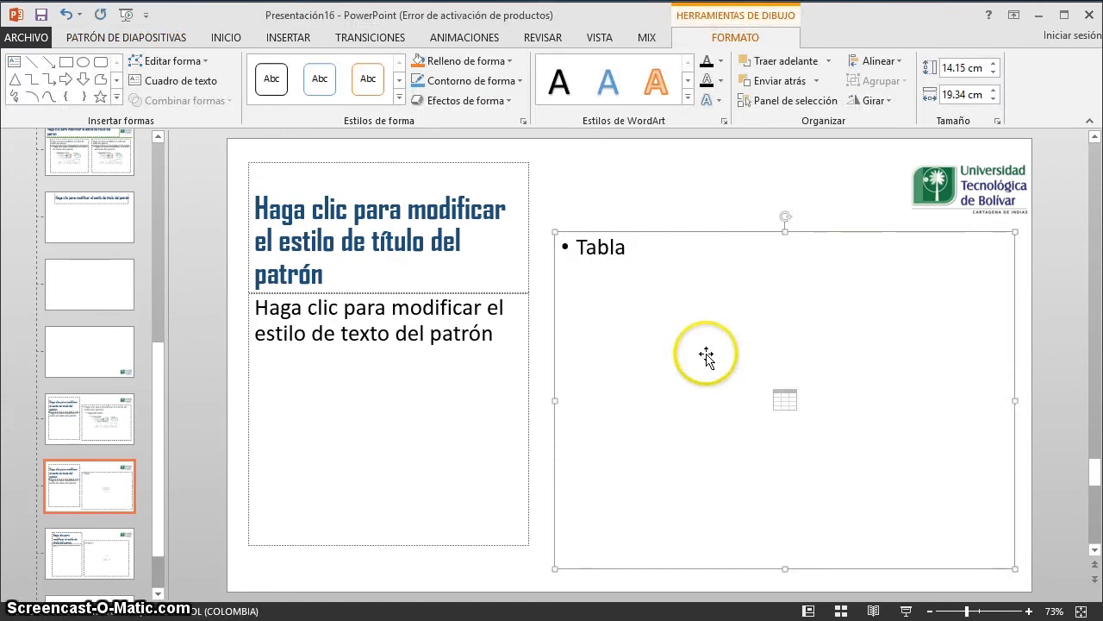
pyautogui.click(674, 181)
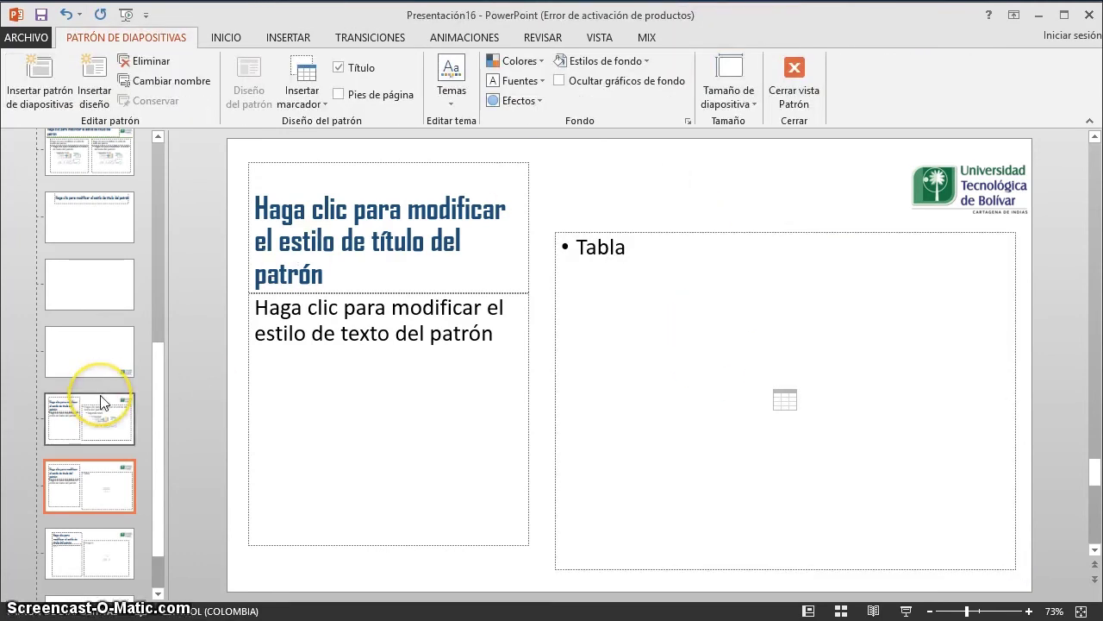
# Reopen the AppBasWeb-1 presentation's slide master view.
pyautogui.scroll(1, 100, 395)
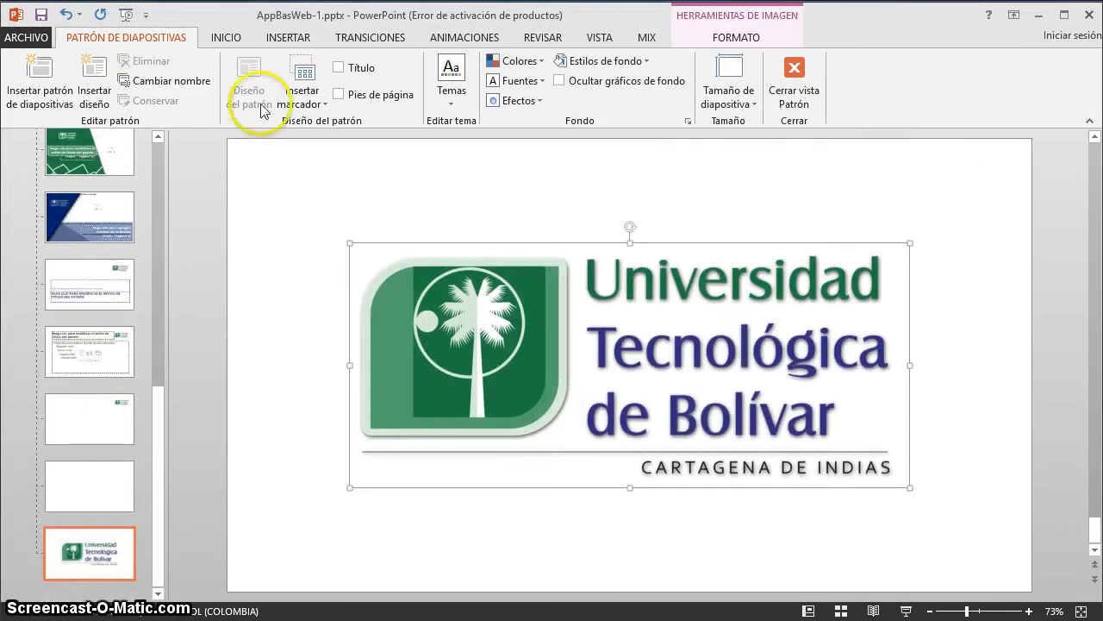
pyautogui.scroll(5, 108, 438)
pyautogui.scroll(5, 109, 438)
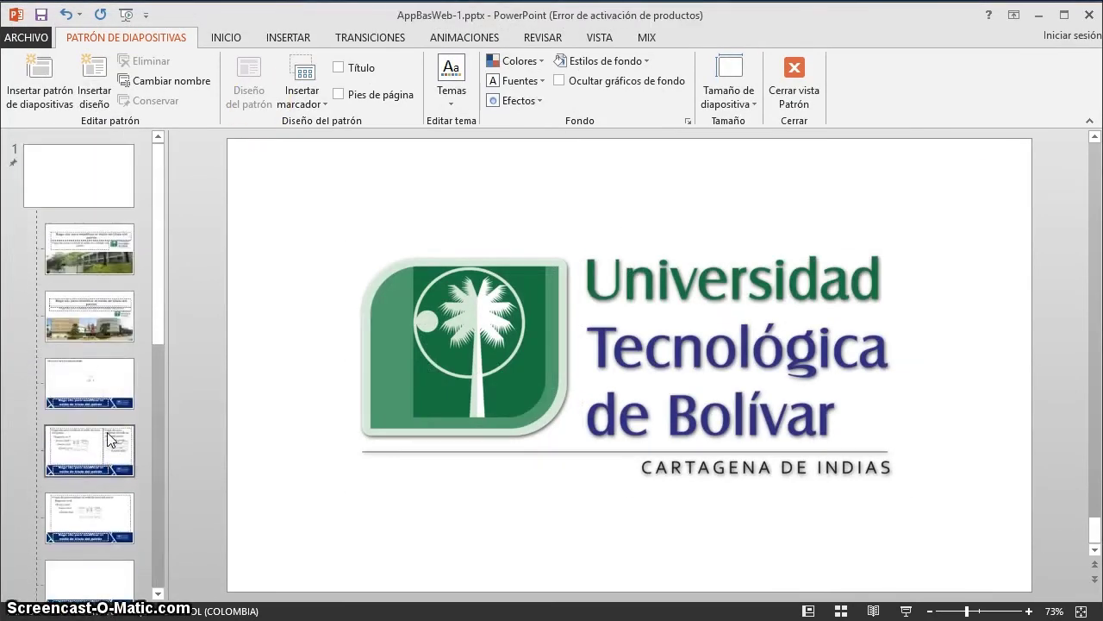
pyautogui.click(794, 91)
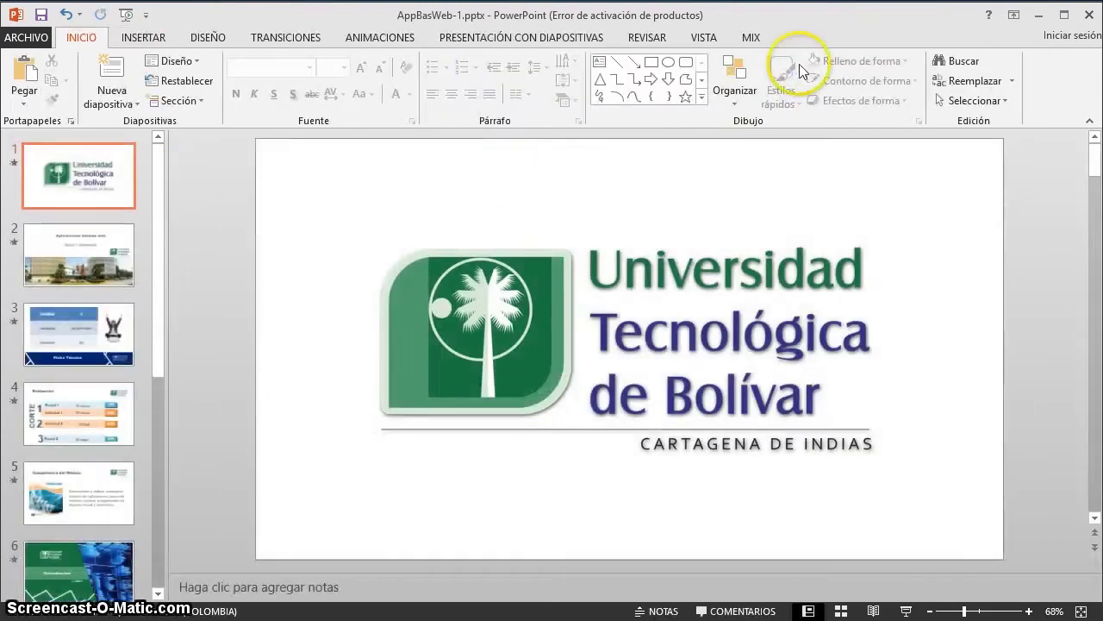
pyautogui.click(727, 37)
pyautogui.click(284, 97)
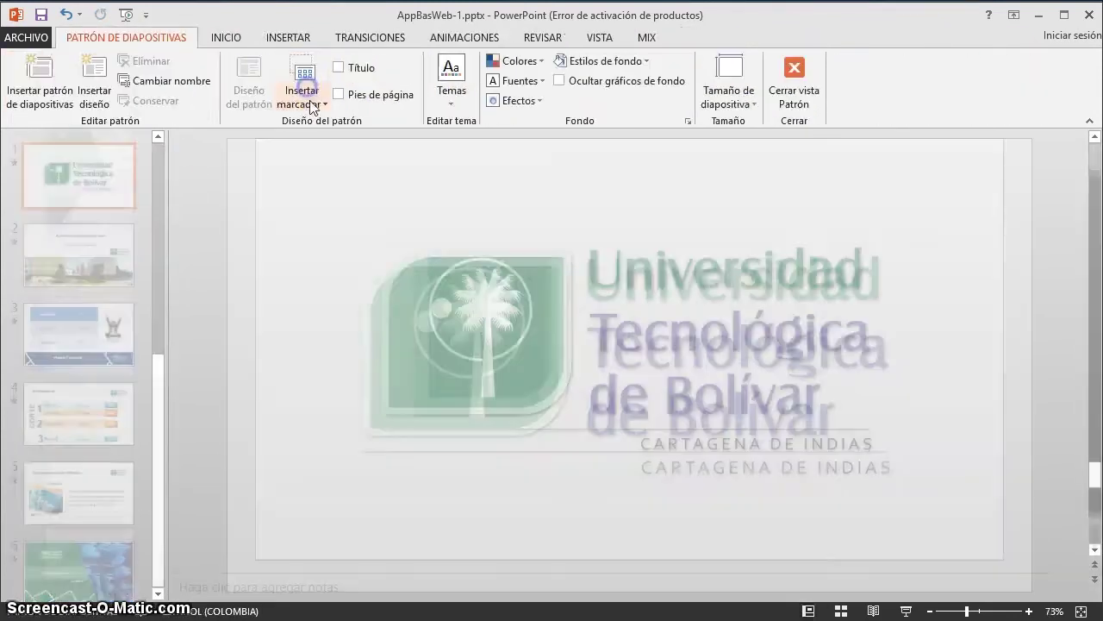
pyautogui.scroll(10, 82, 284)
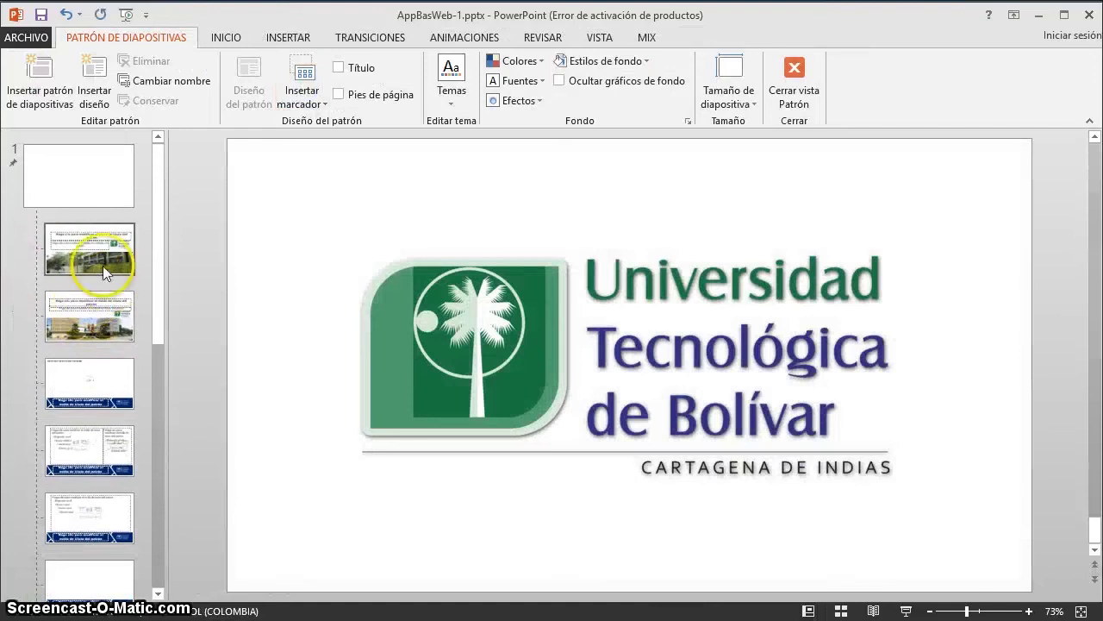
# Browse the campus-photo, image, two-content, single-content, blank and green title-separator layouts.
pyautogui.click(93, 249)
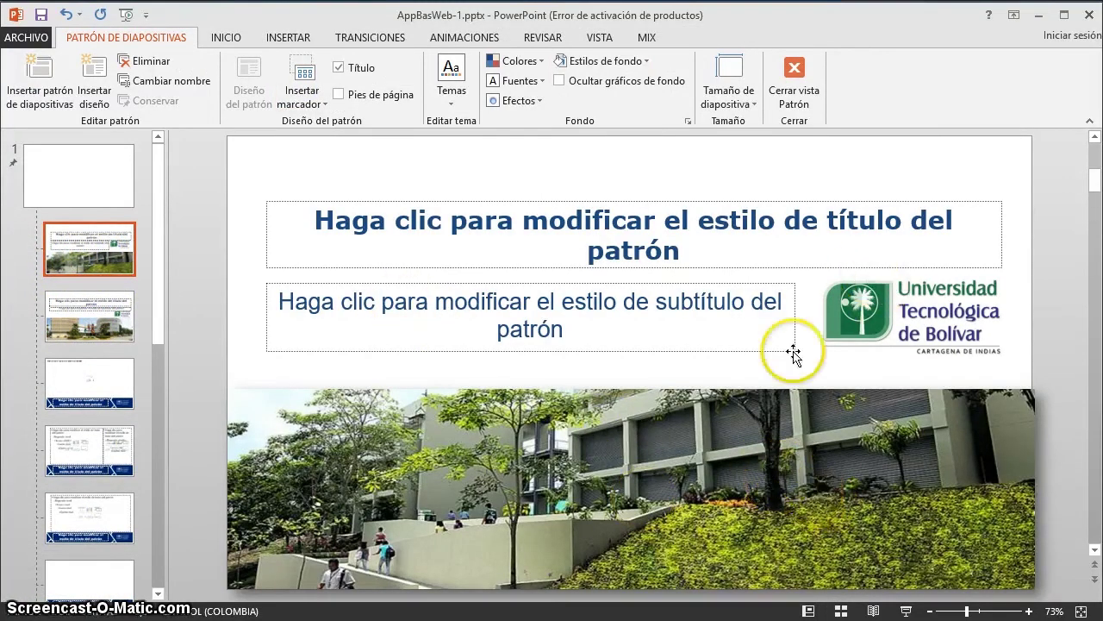
pyautogui.click(86, 320)
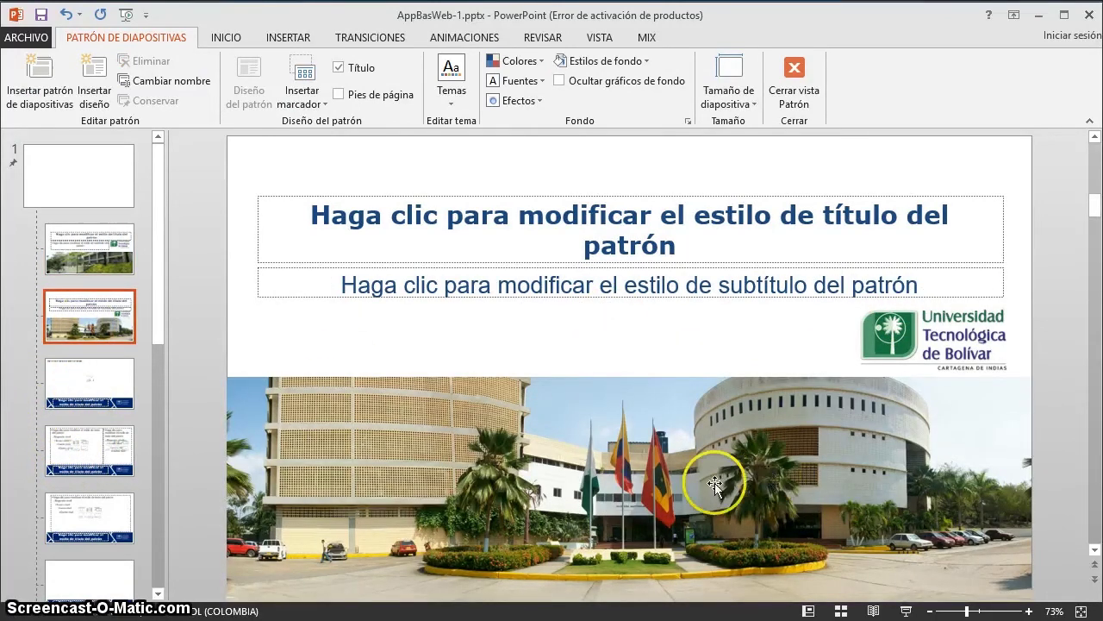
pyautogui.click(89, 409)
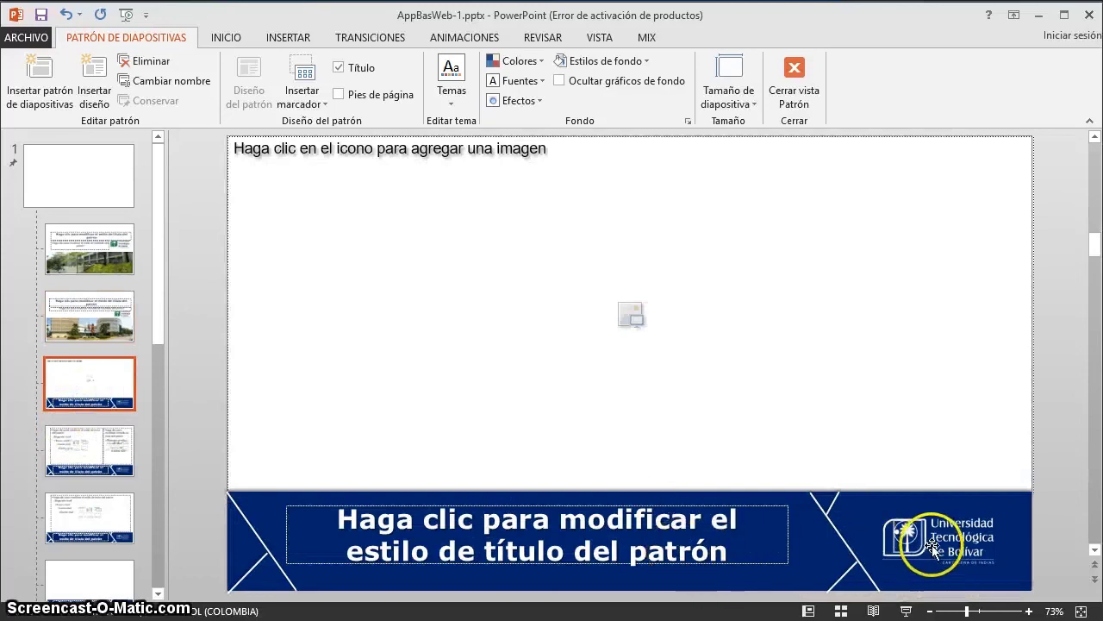
pyautogui.click(82, 461)
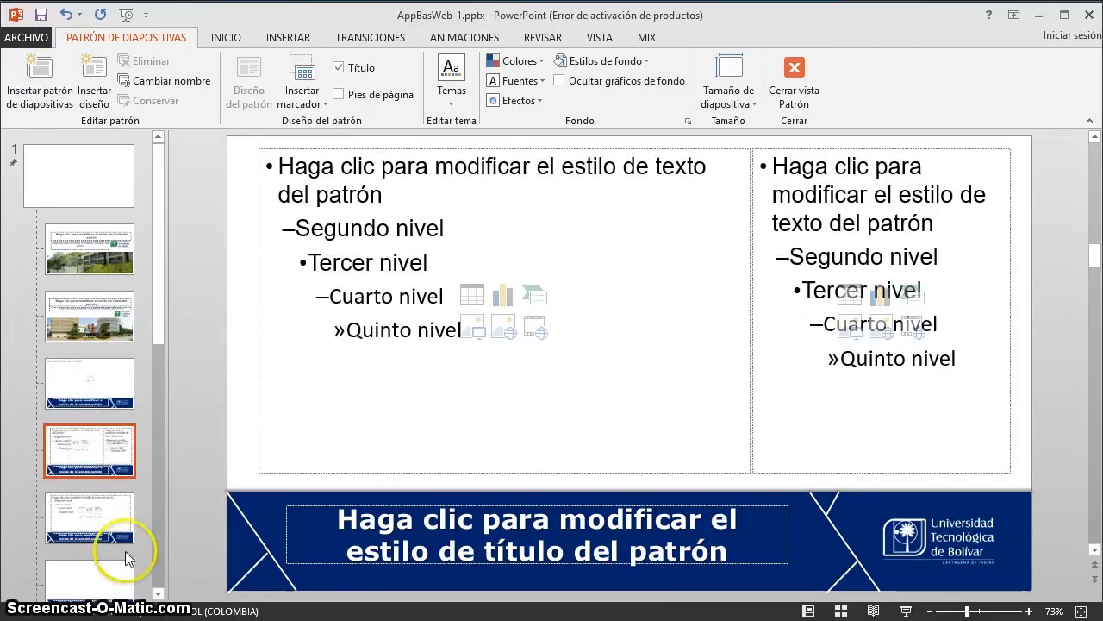
pyautogui.click(110, 522)
pyautogui.scroll(-3, 94, 456)
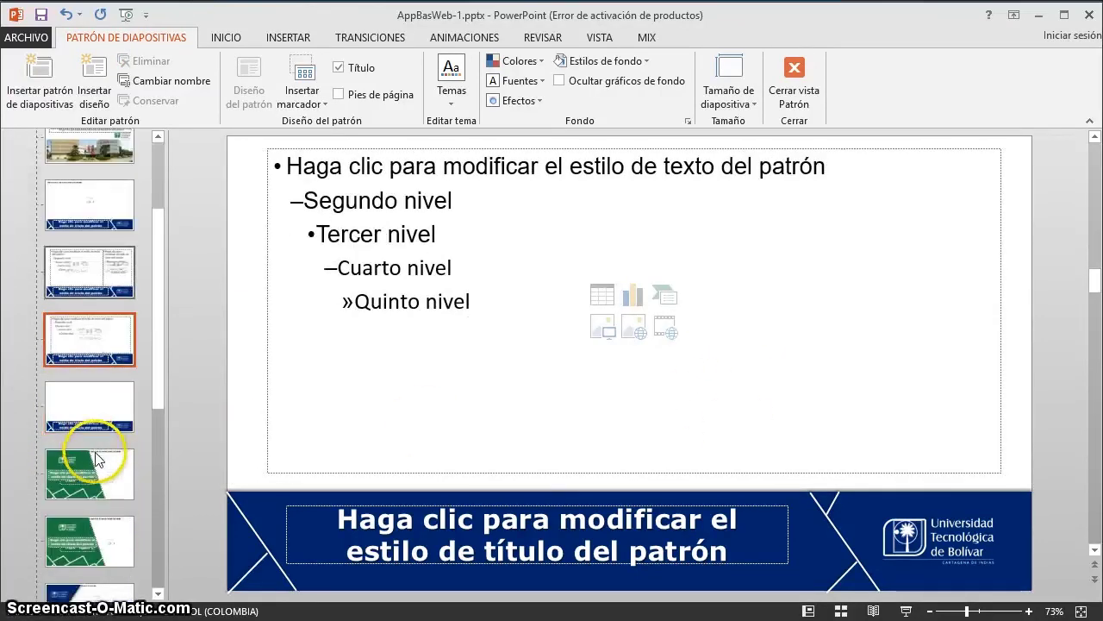
pyautogui.click(99, 406)
pyautogui.scroll(-3, 99, 401)
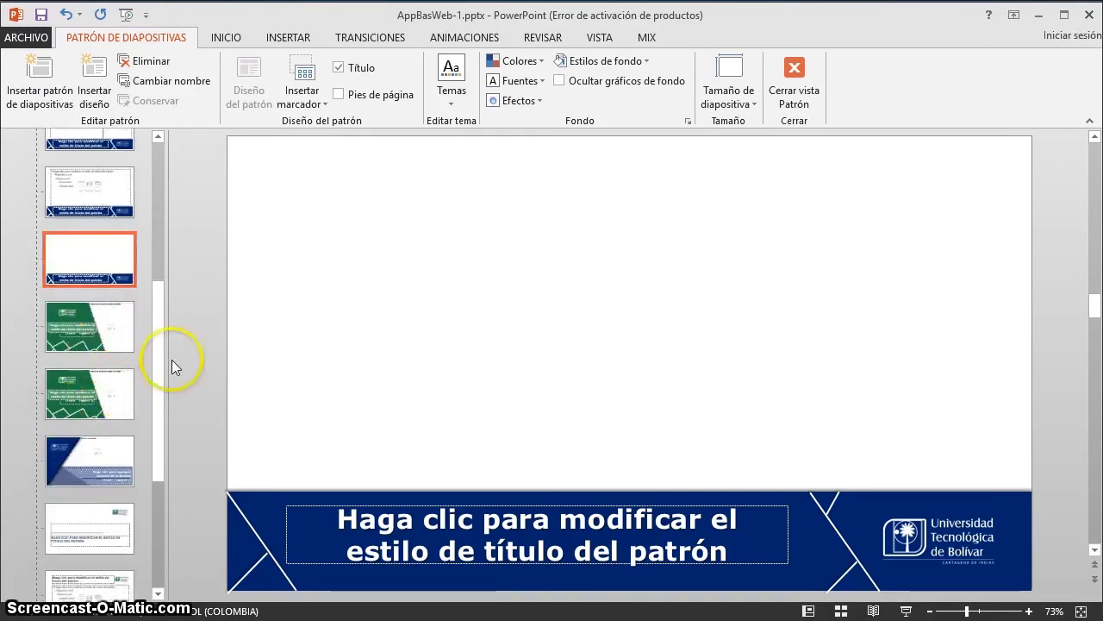
pyautogui.click(74, 340)
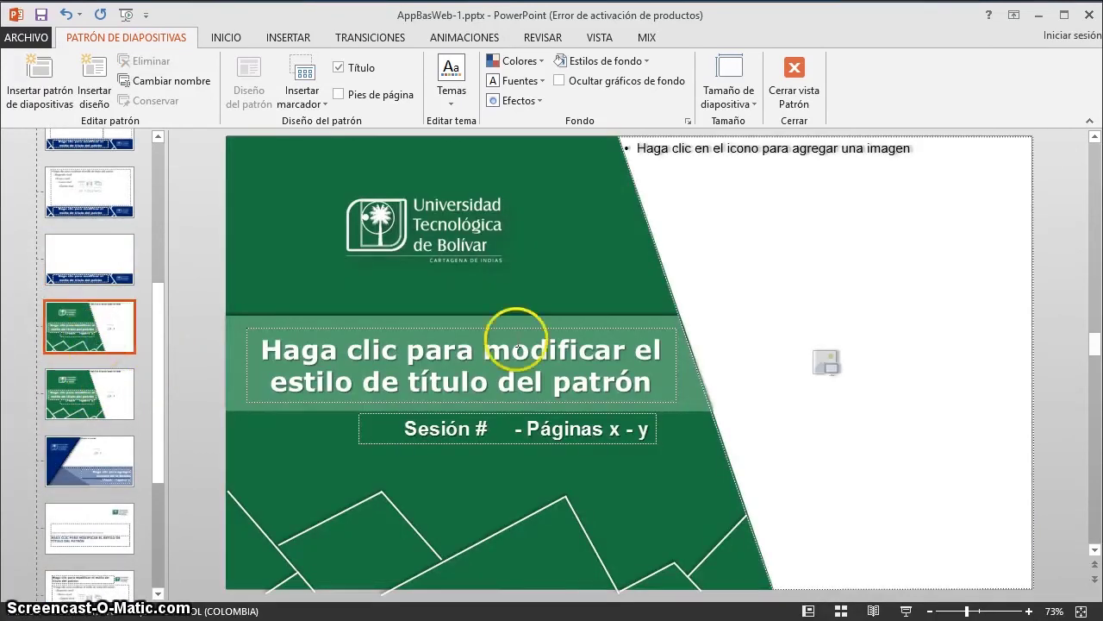
# Nudge the green background shape and return it to the slide's left edge.
pyautogui.moveTo(720, 288); pyautogui.dragTo(694, 290)
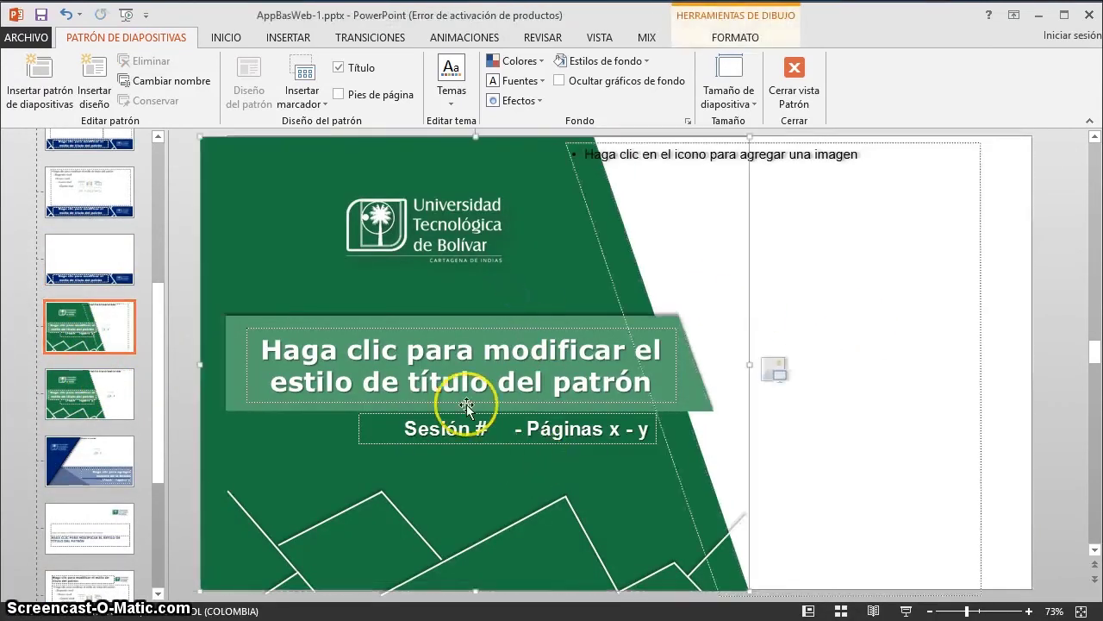
pyautogui.moveTo(368, 384); pyautogui.dragTo(448, 379)
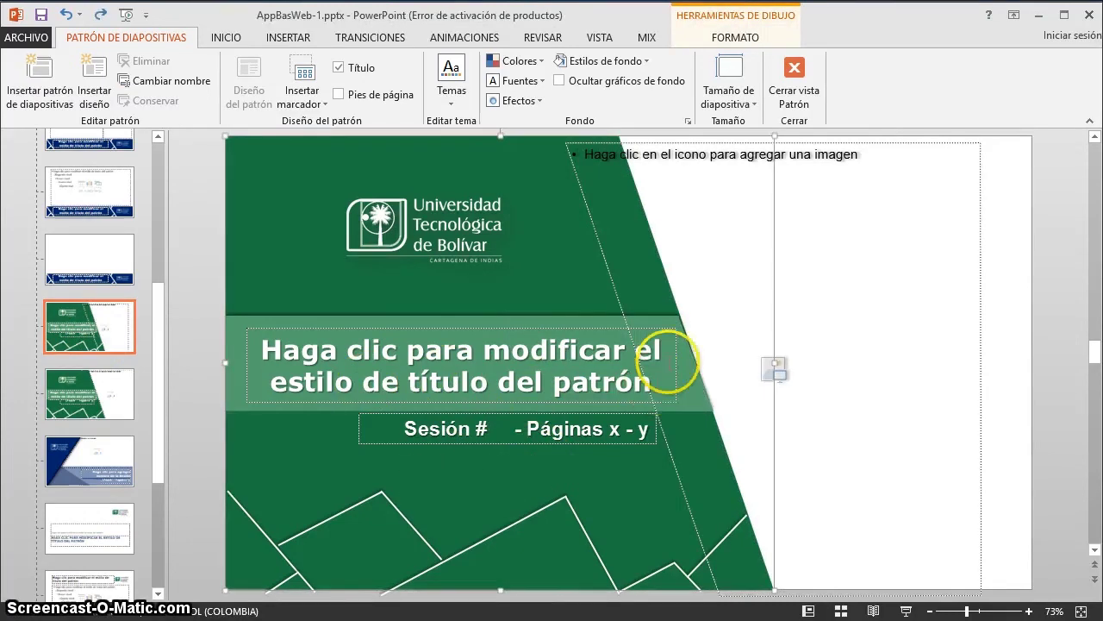
pyautogui.click(212, 307)
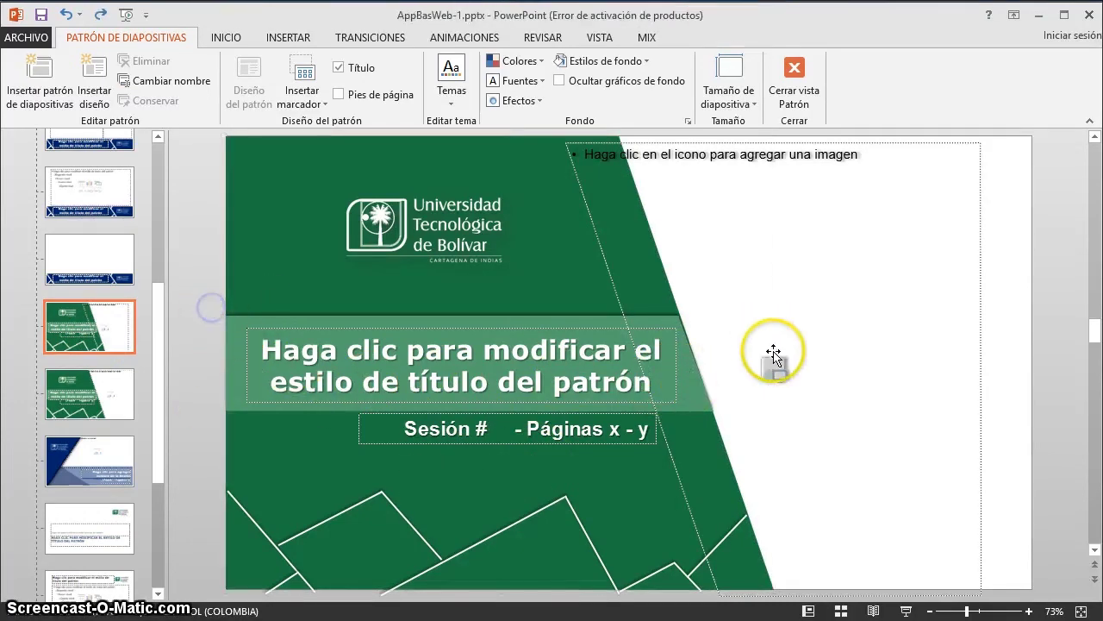
# Browse the green, blue diagonal, white logo and title-and-content layouts, then close master view.
pyautogui.click(125, 397)
pyautogui.click(62, 467)
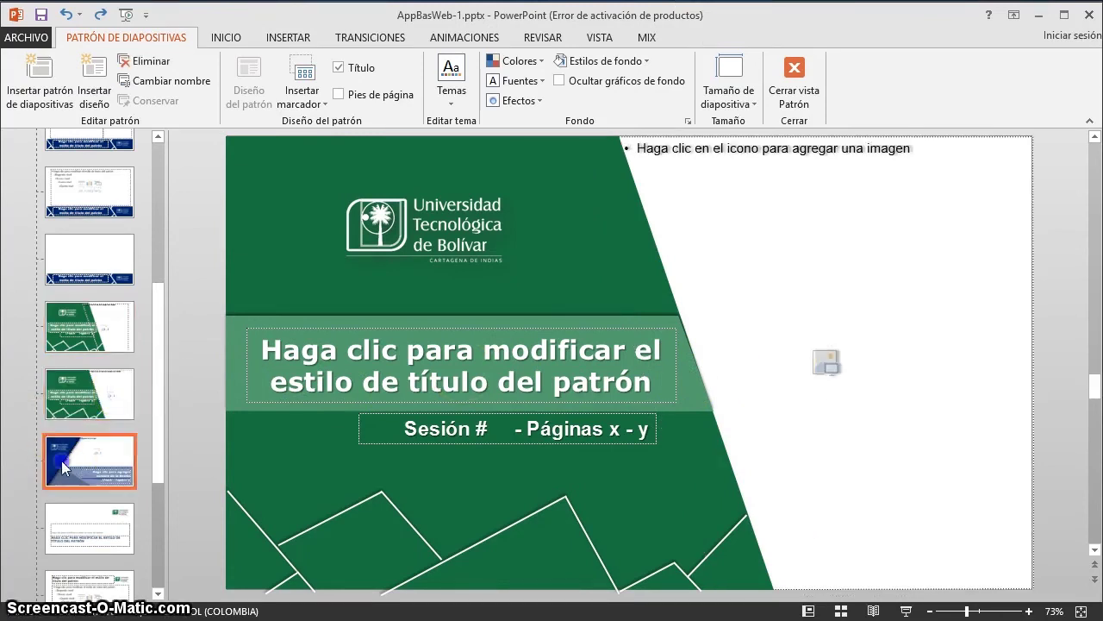
pyautogui.click(592, 156)
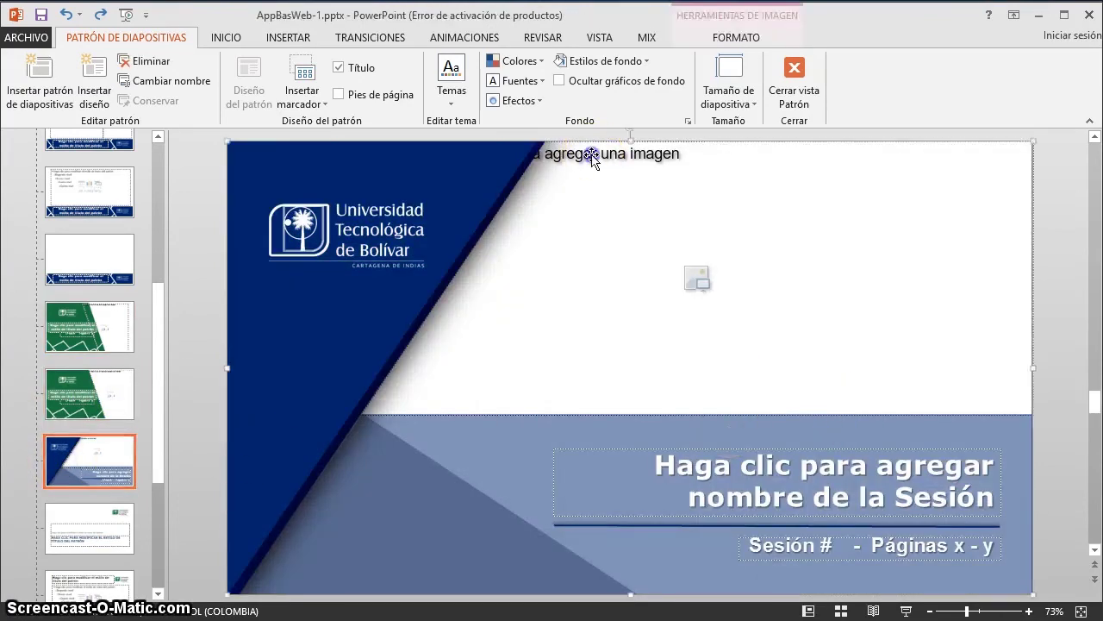
pyautogui.click(411, 167)
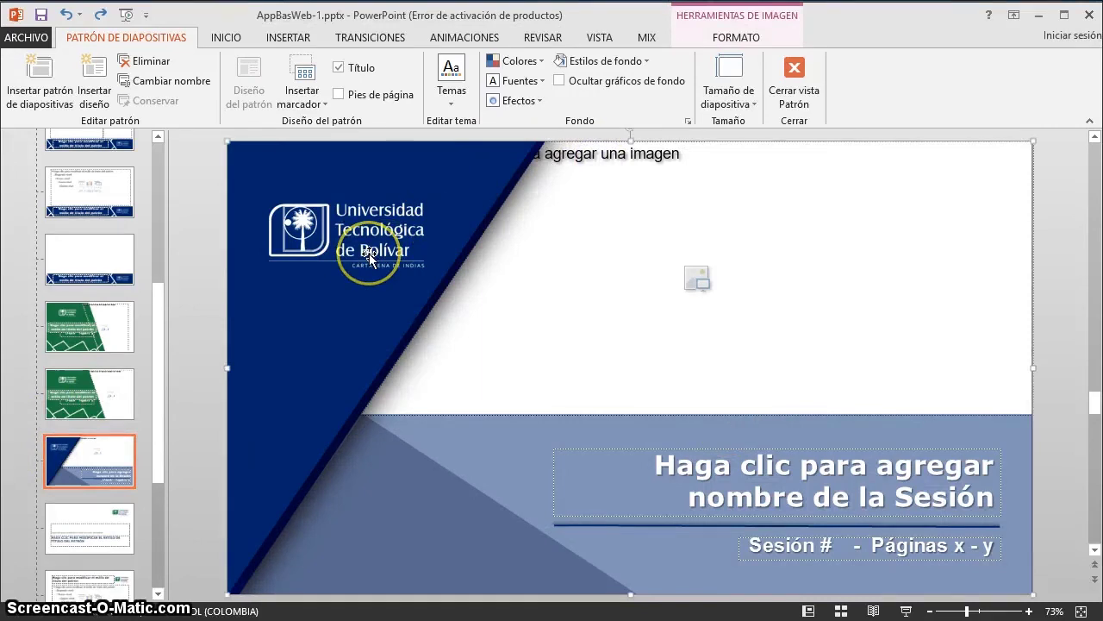
pyautogui.click(93, 524)
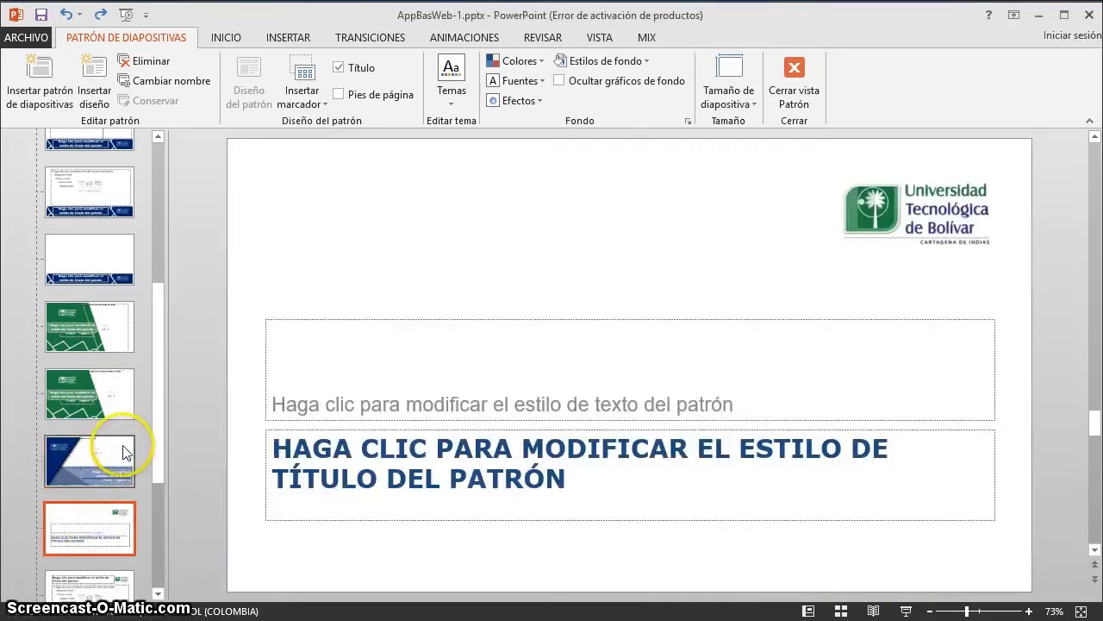
pyautogui.scroll(-3, 121, 438)
pyautogui.click(104, 379)
pyautogui.scroll(-1, 112, 399)
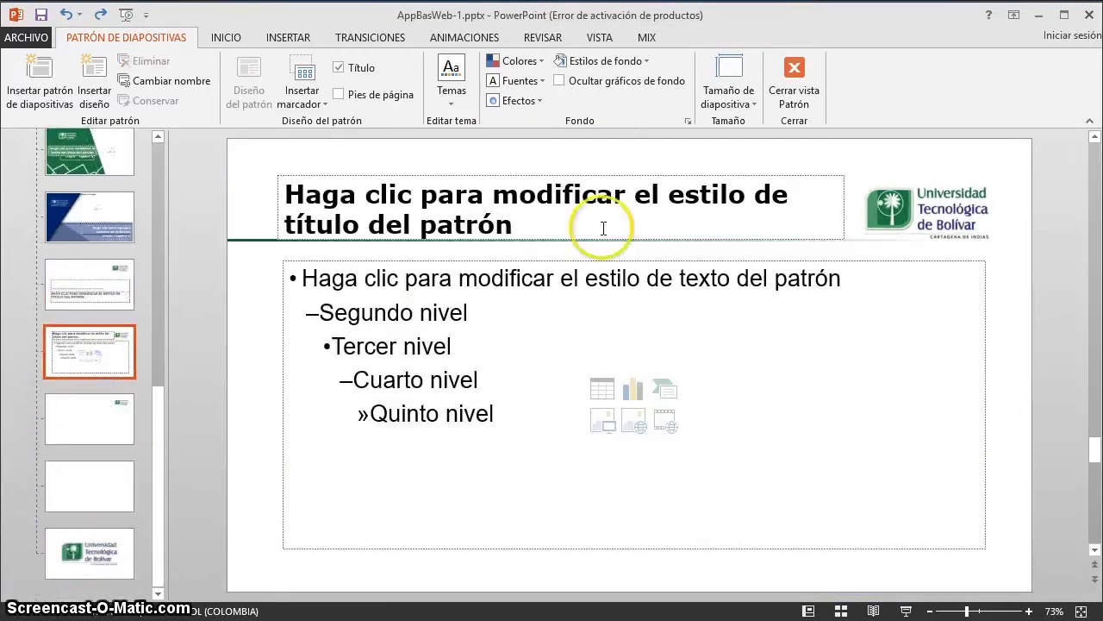
pyautogui.click(791, 100)
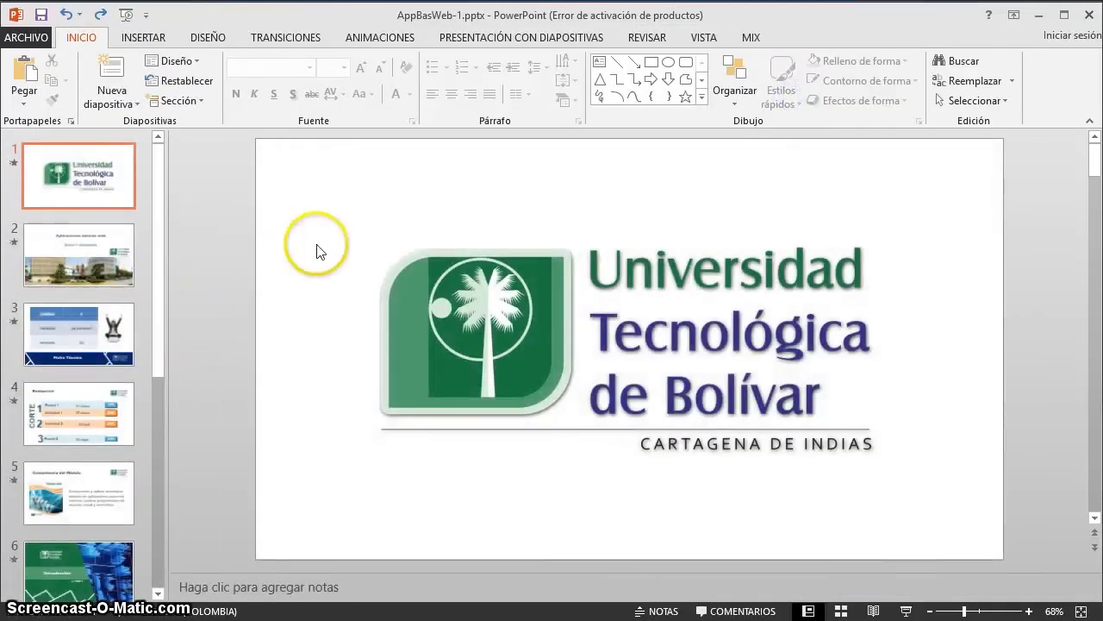
# Check the slide's available layouts, then close AppBasWeb-1 choosing No guardar.
pyautogui.rightClick(293, 240)
pyautogui.moveTo(331, 295)
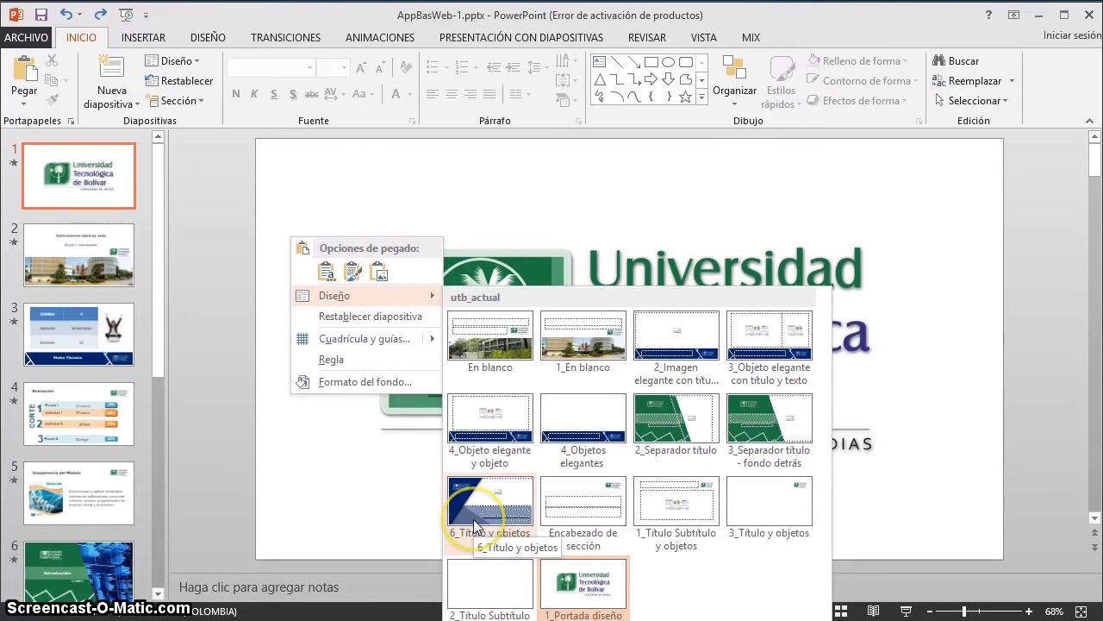
pyautogui.click(448, 153)
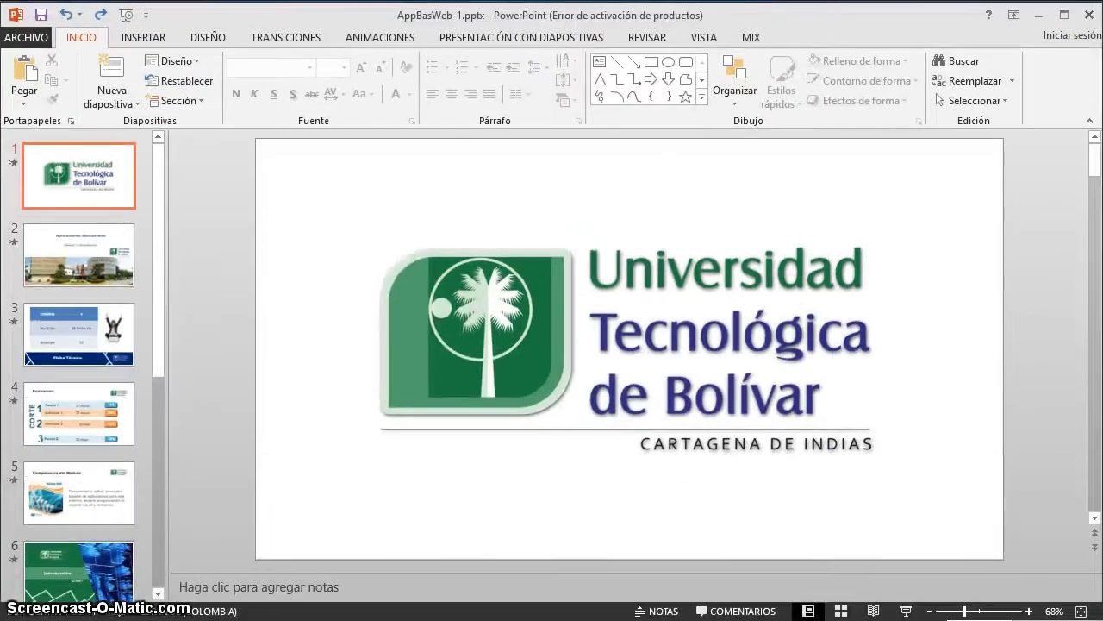
pyautogui.click(1087, 15)
pyautogui.click(285, 442)
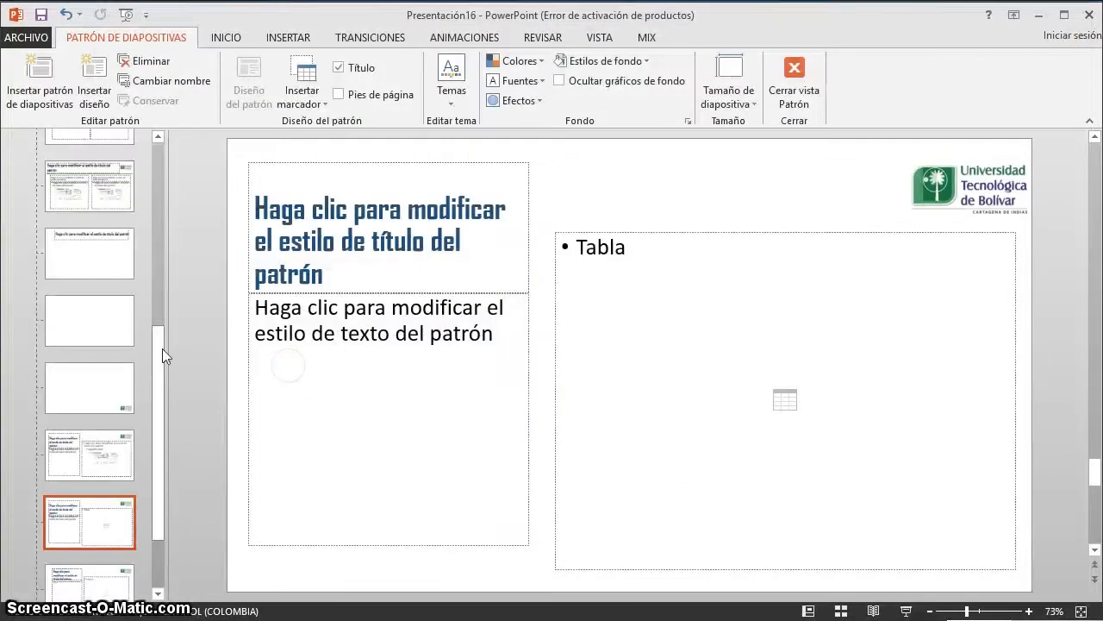
# Inspect the slide master, the title slide layout and the following layouts.
pyautogui.scroll(10, 161, 337)
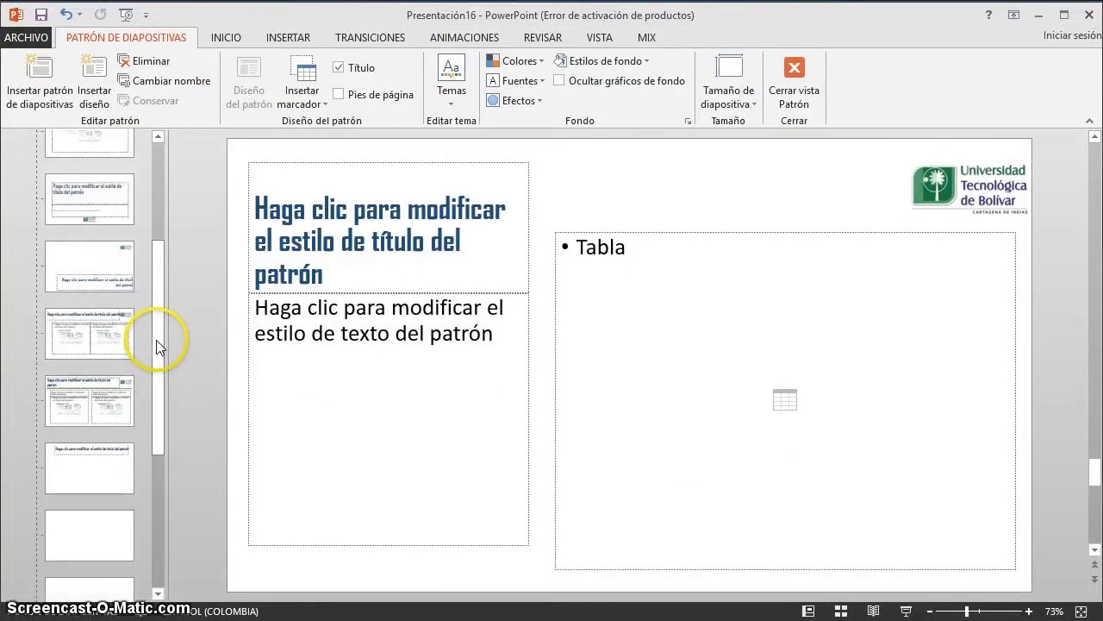
pyautogui.click(134, 176)
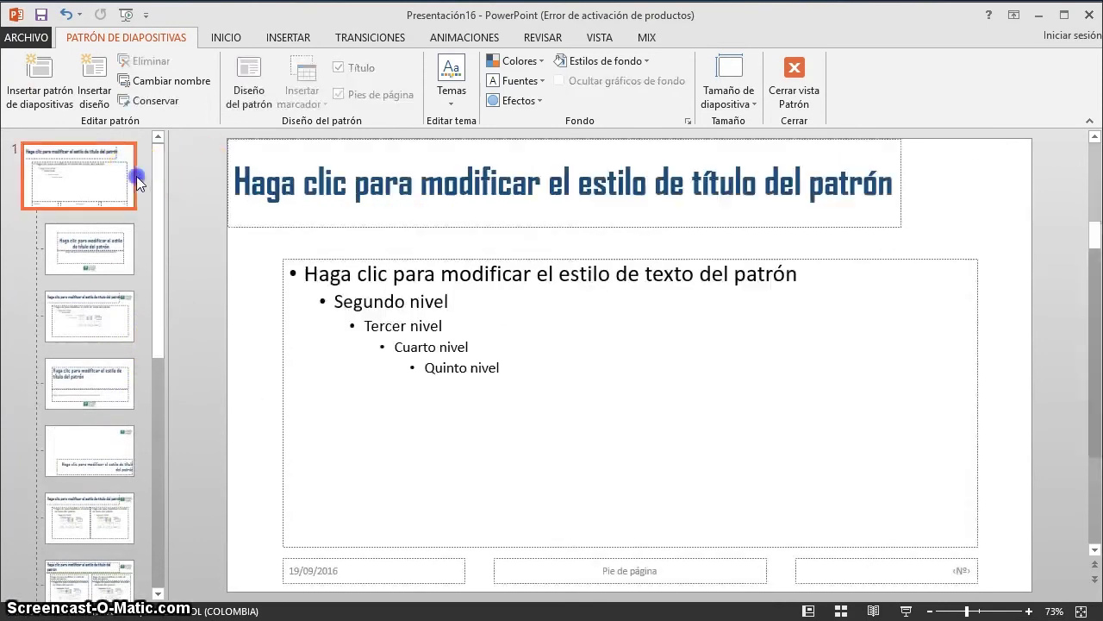
pyautogui.click(101, 268)
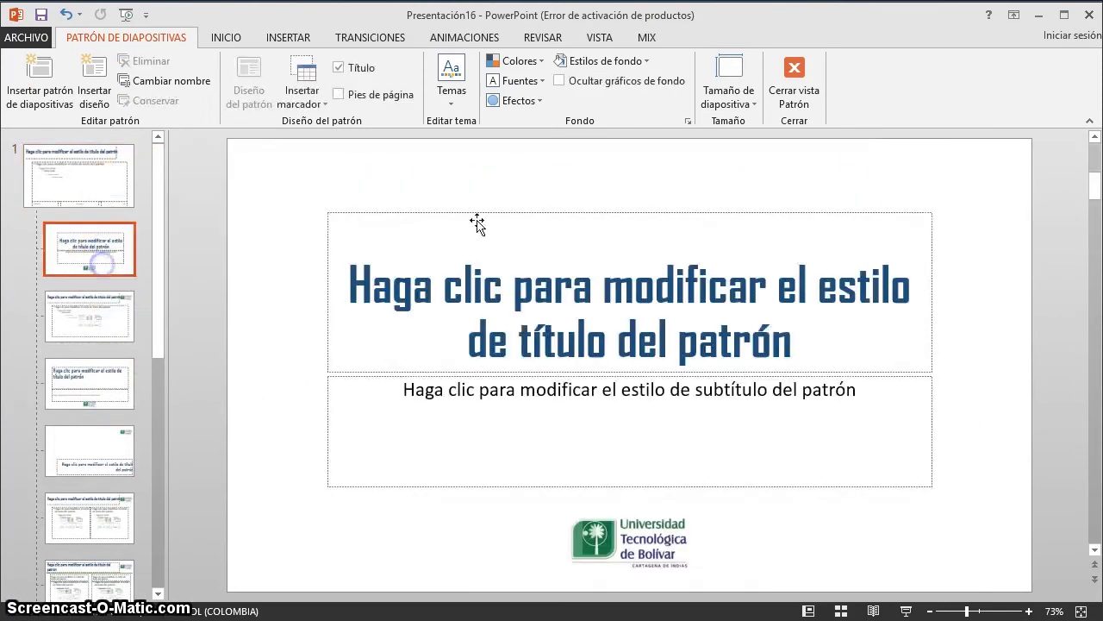
pyautogui.click(52, 321)
pyautogui.click(76, 380)
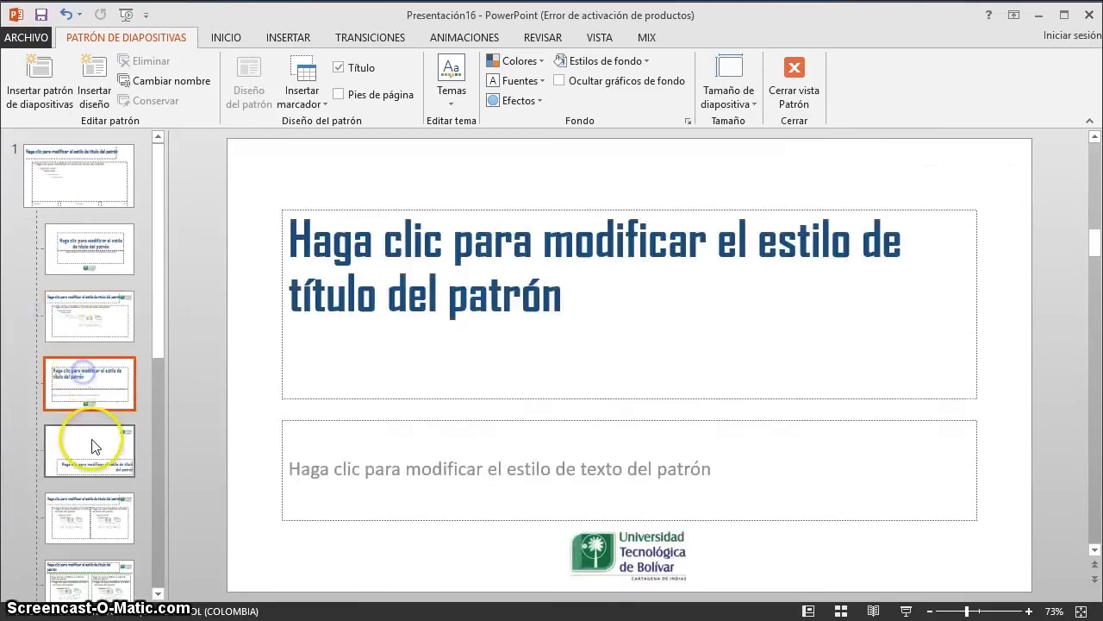
pyautogui.click(91, 441)
# Inspect the two-content and comparison layouts, then bring up the ses7 folder in File Explorer.
pyautogui.scroll(-2, 87, 405)
pyautogui.click(91, 399)
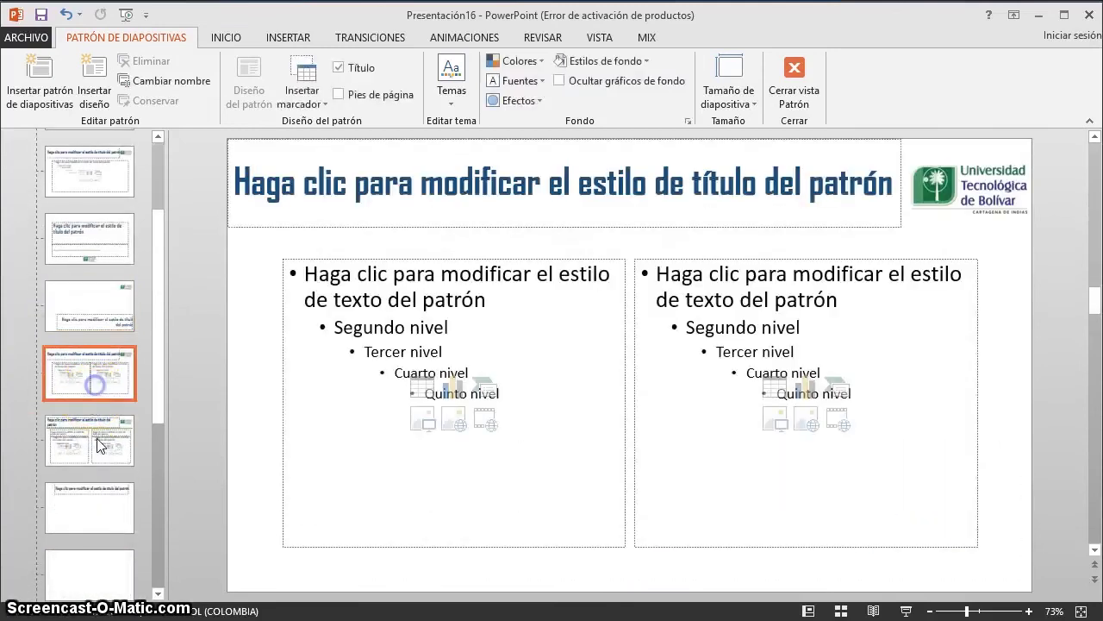
pyautogui.click(98, 462)
pyautogui.scroll(-2, 95, 436)
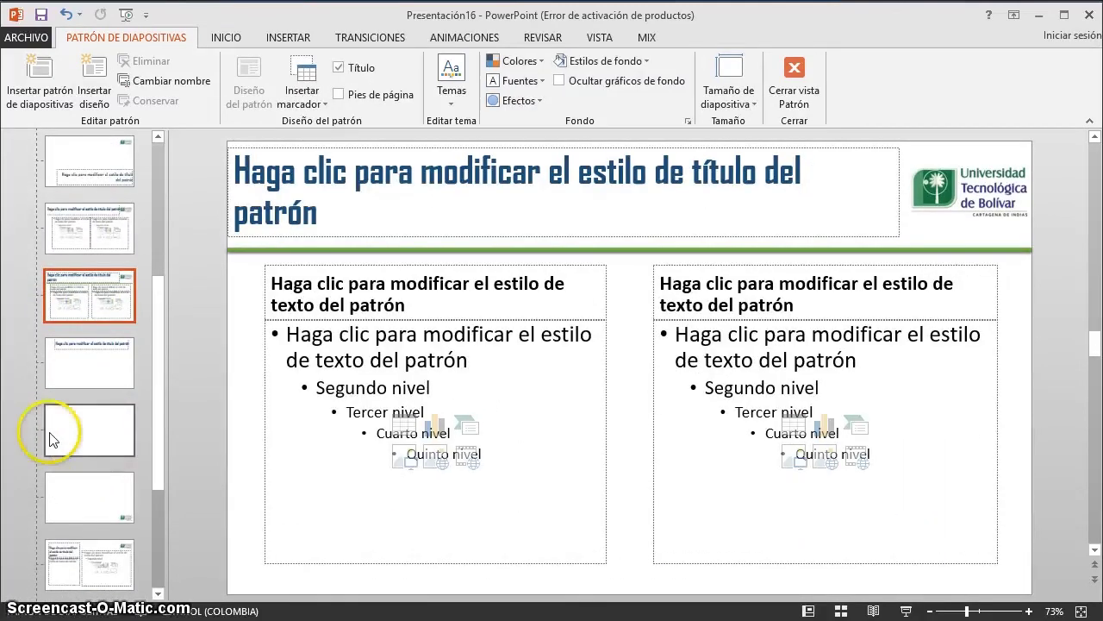
pyautogui.scroll(-3, 86, 379)
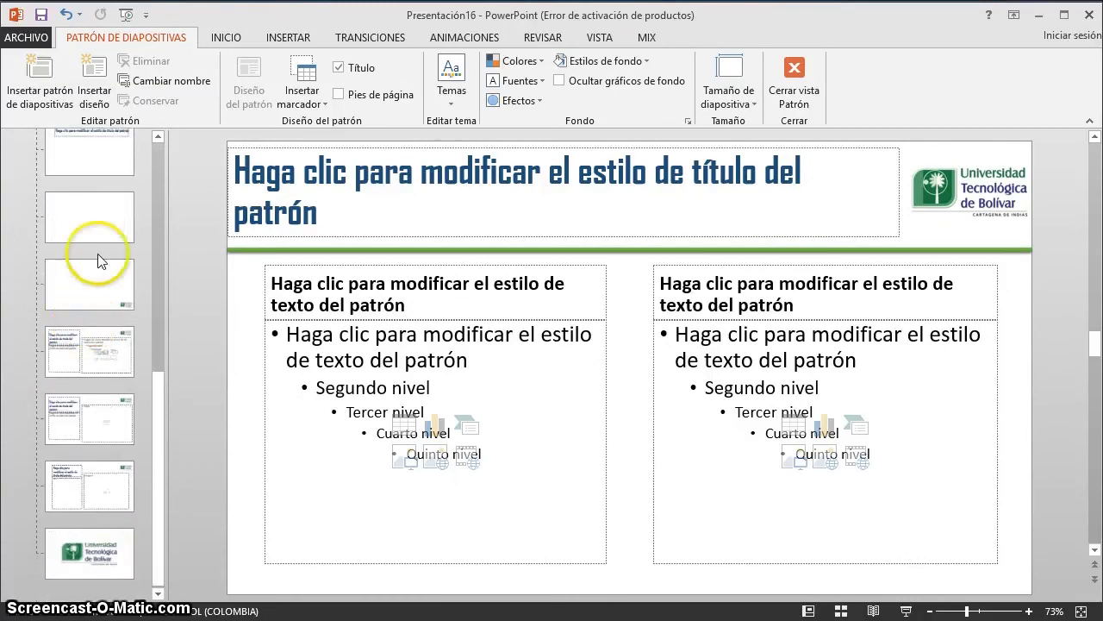
pyautogui.scroll(2, 111, 250)
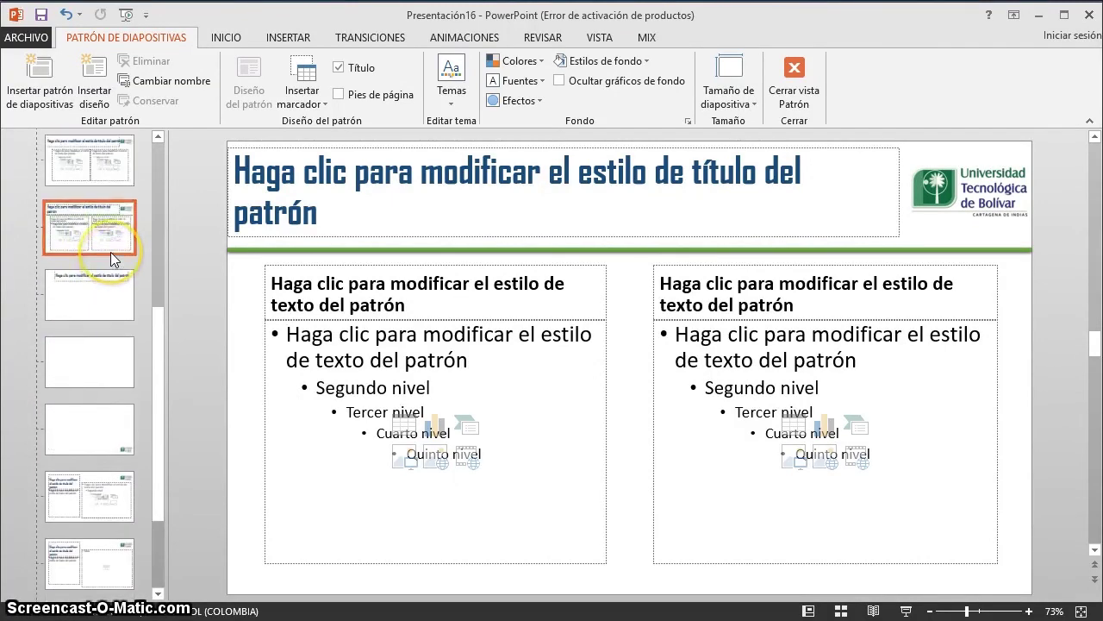
pyautogui.scroll(1, 110, 251)
pyautogui.moveTo(60, 240); pyautogui.dragTo(127, 278)
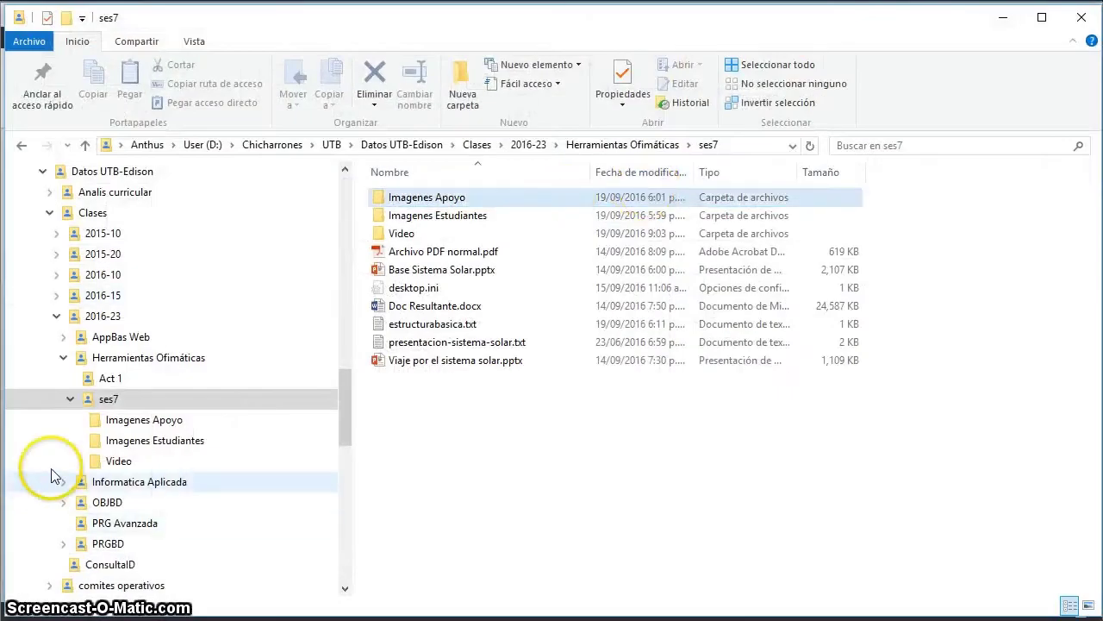
# Open Imagenes Apoyo and view the details of clips.png and galeria2.jpg.
pyautogui.click(148, 420)
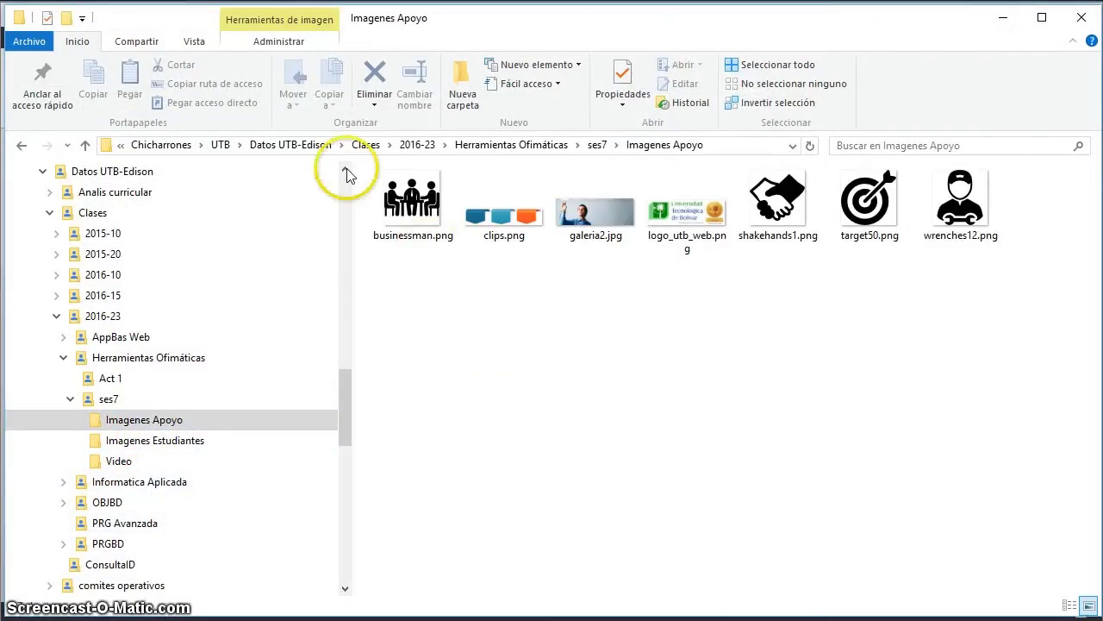
pyautogui.click(526, 237)
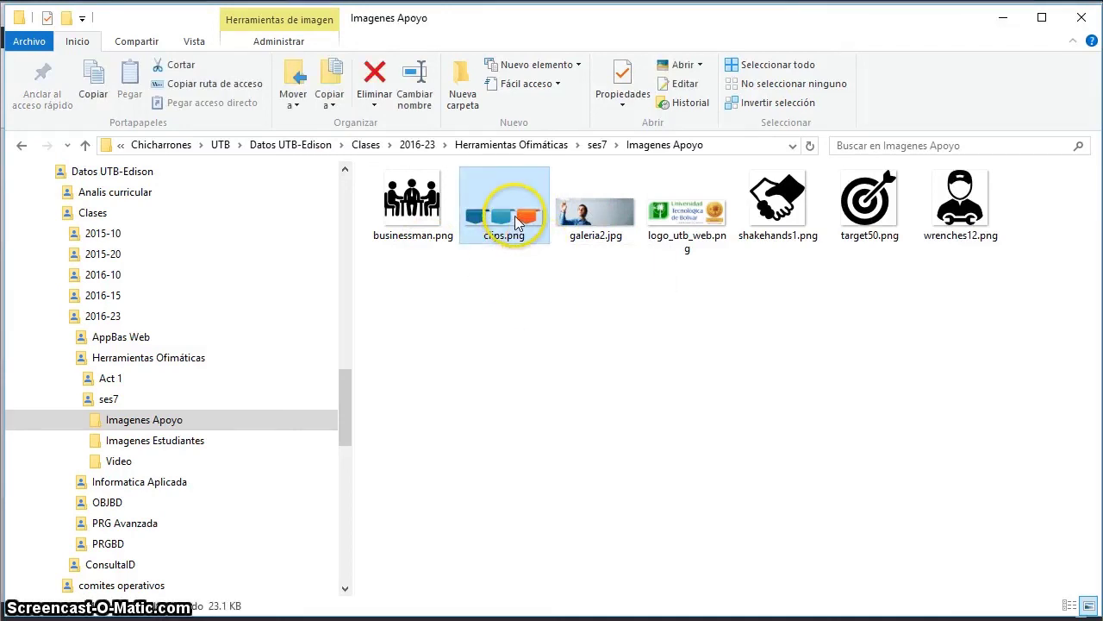
pyautogui.click(606, 208)
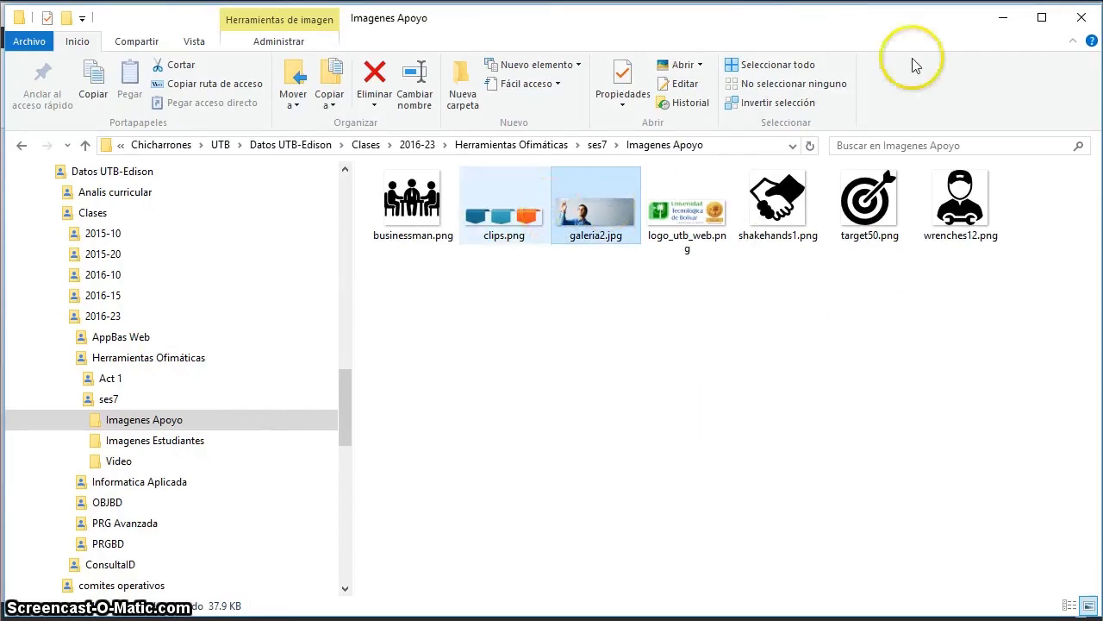
# Back in PowerPoint, insert a new slide master layout with footers turned off.
pyautogui.click(1006, 21)
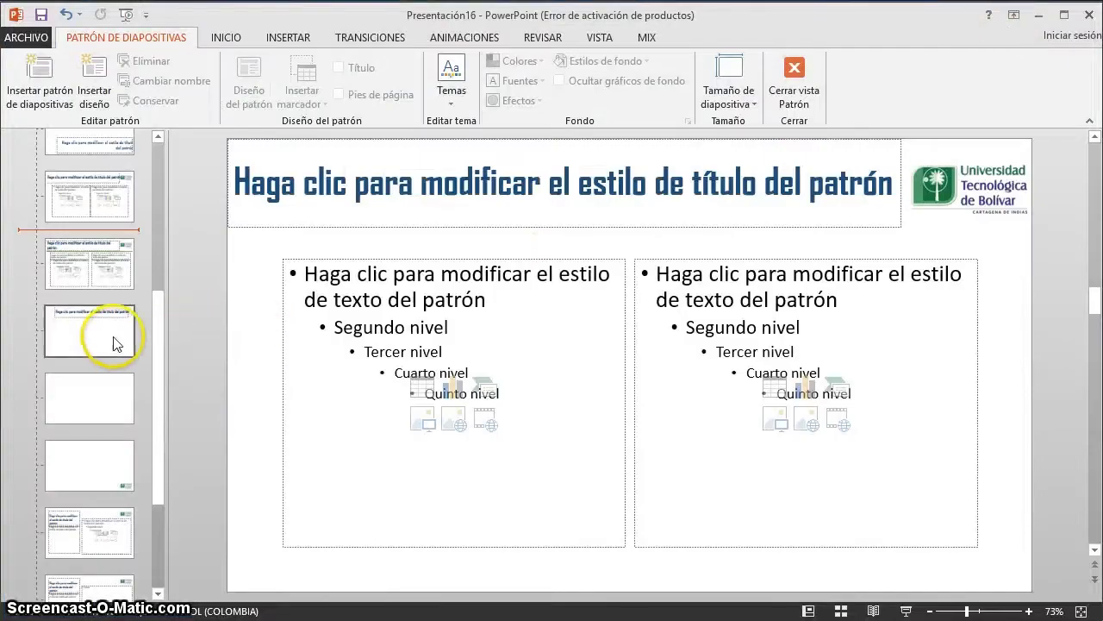
pyautogui.click(97, 80)
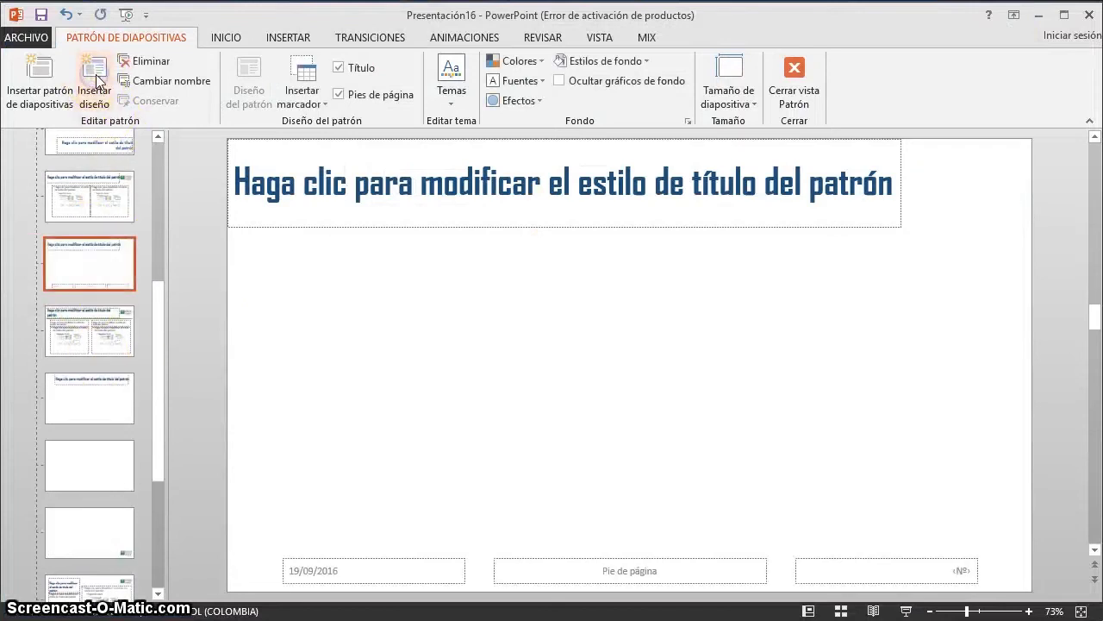
pyautogui.click(338, 94)
pyautogui.click(620, 412)
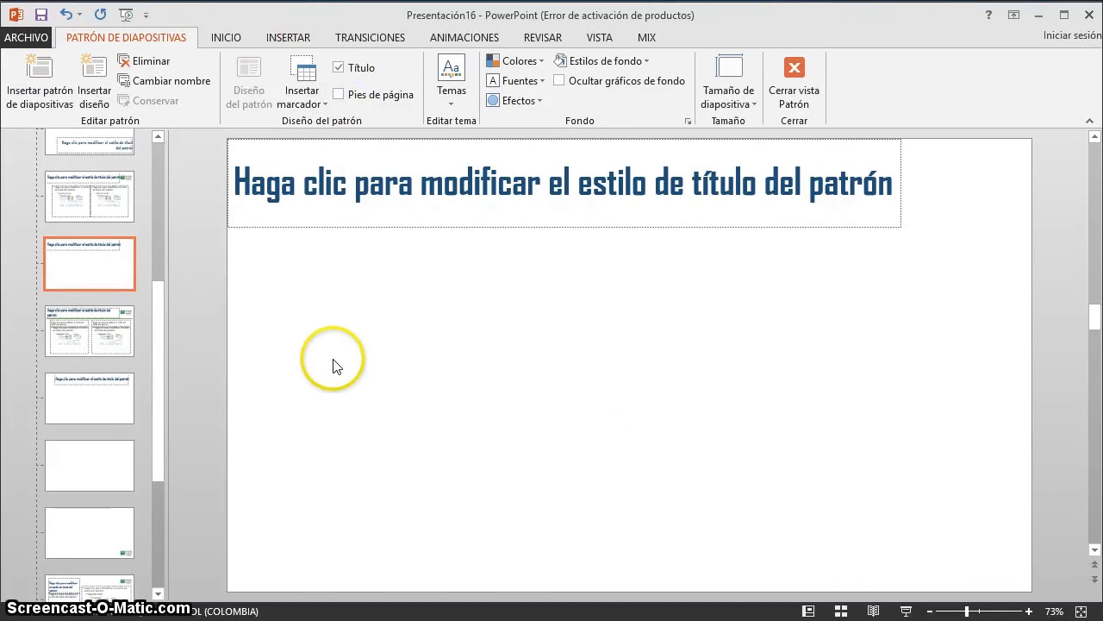
# Move the title placeholder to the slide bottom and stretch it into a full-width, shorter bar.
pyautogui.moveTo(371, 226); pyautogui.dragTo(368, 570)
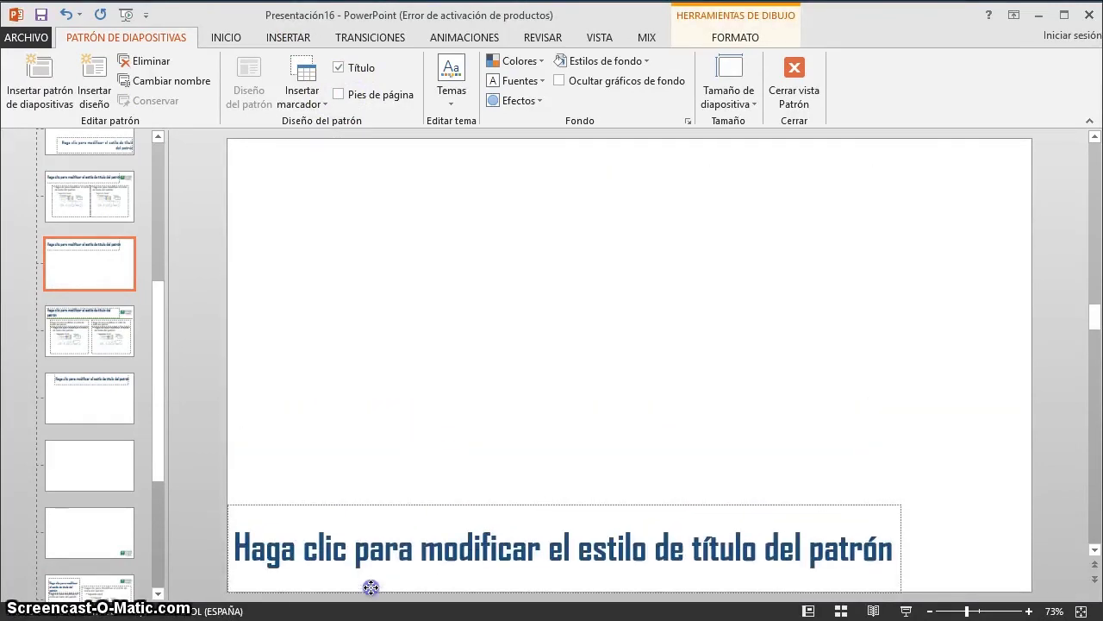
pyautogui.moveTo(368, 570); pyautogui.dragTo(369, 592)
pyautogui.moveTo(900, 549); pyautogui.dragTo(1013, 550)
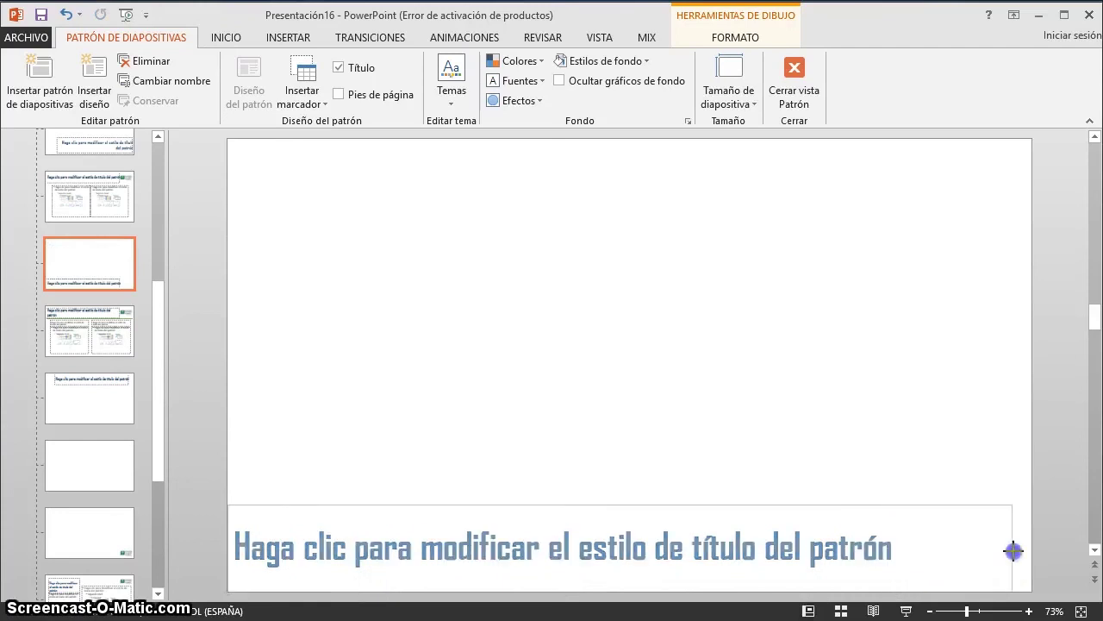
pyautogui.moveTo(630, 505); pyautogui.dragTo(630, 540)
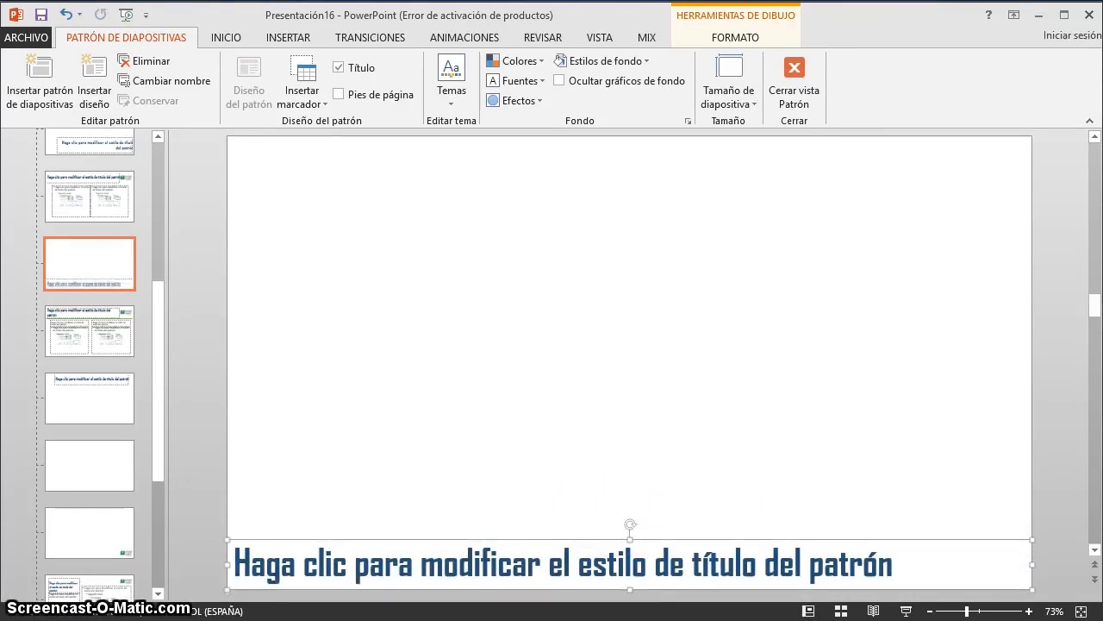
# Give the title bar a black shape style.
pyautogui.click(599, 39)
pyautogui.click(710, 38)
pyautogui.click(399, 101)
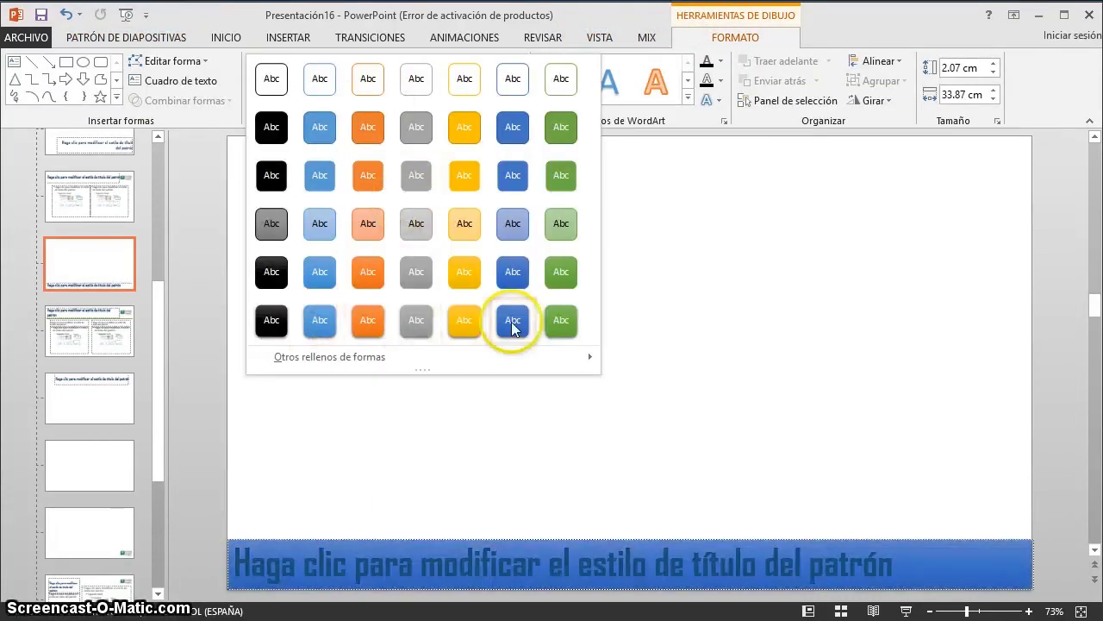
pyautogui.click(268, 318)
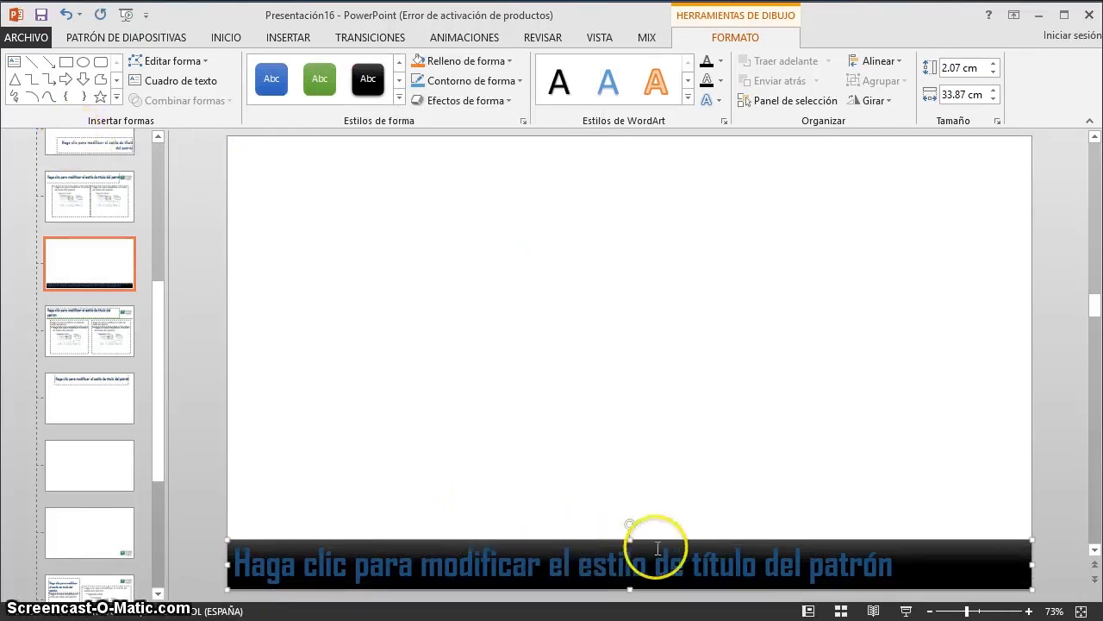
# Set the title bar's font colour to white.
pyautogui.click(235, 37)
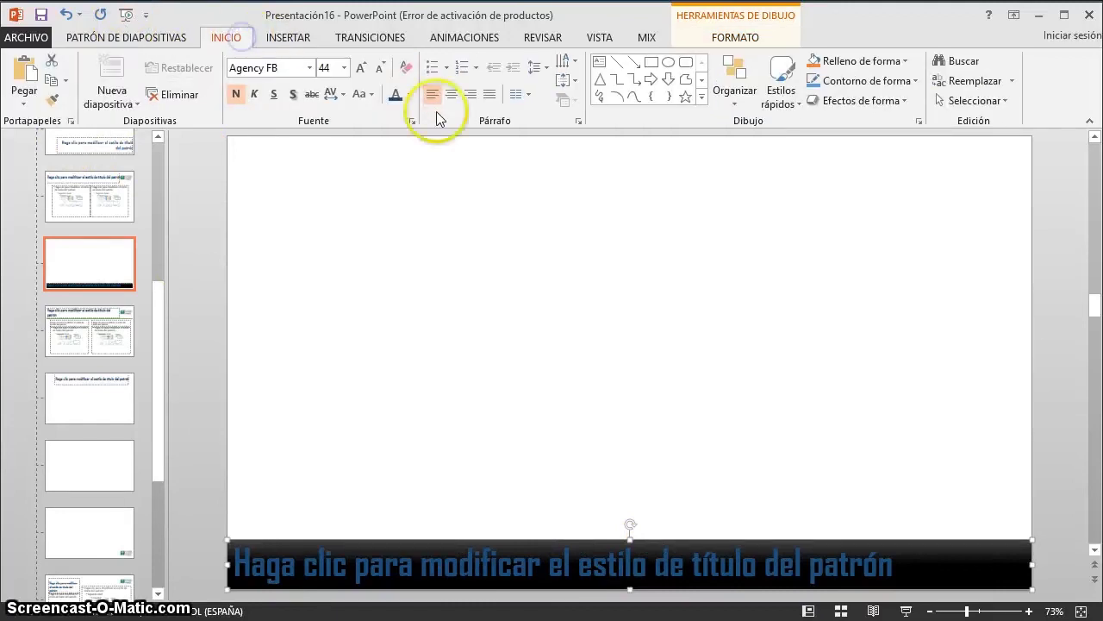
pyautogui.click(410, 95)
pyautogui.click(397, 134)
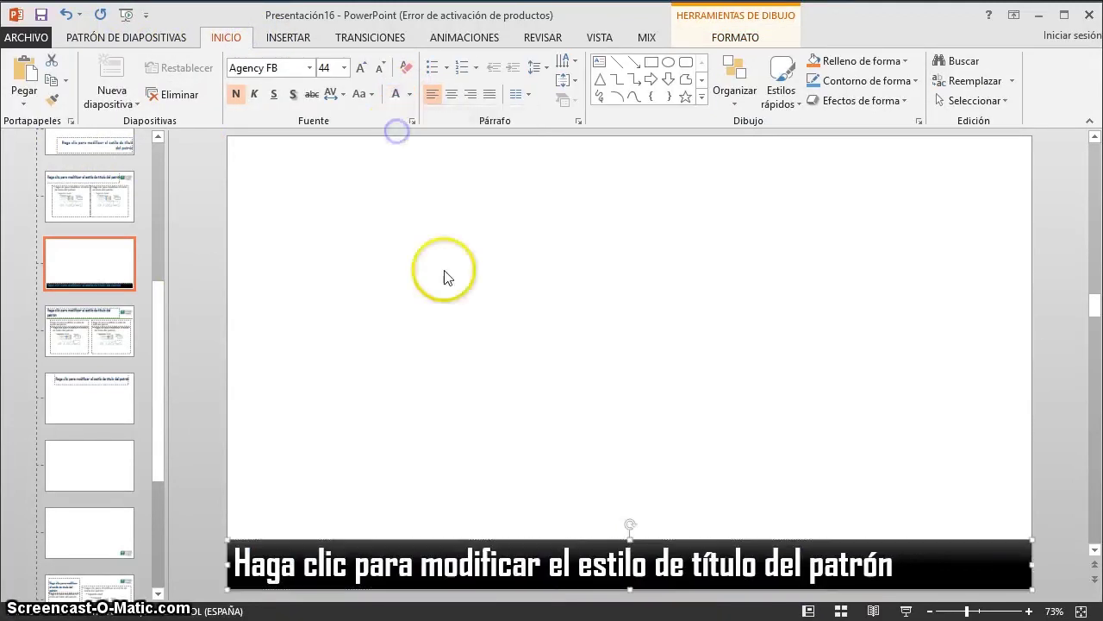
pyautogui.click(446, 274)
pyautogui.click(934, 549)
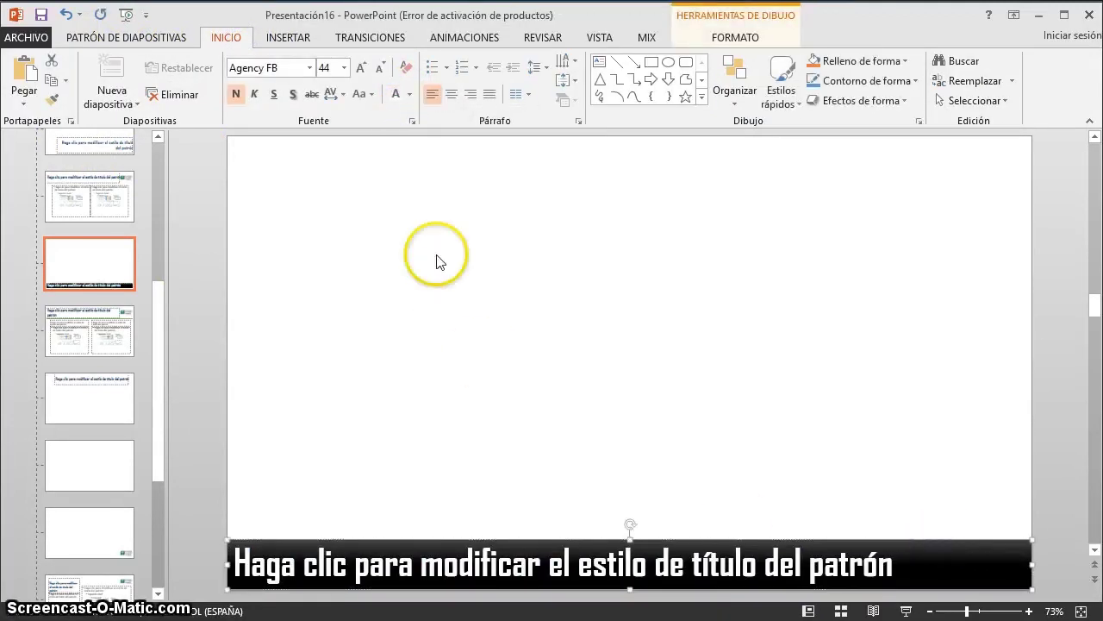
pyautogui.click(532, 421)
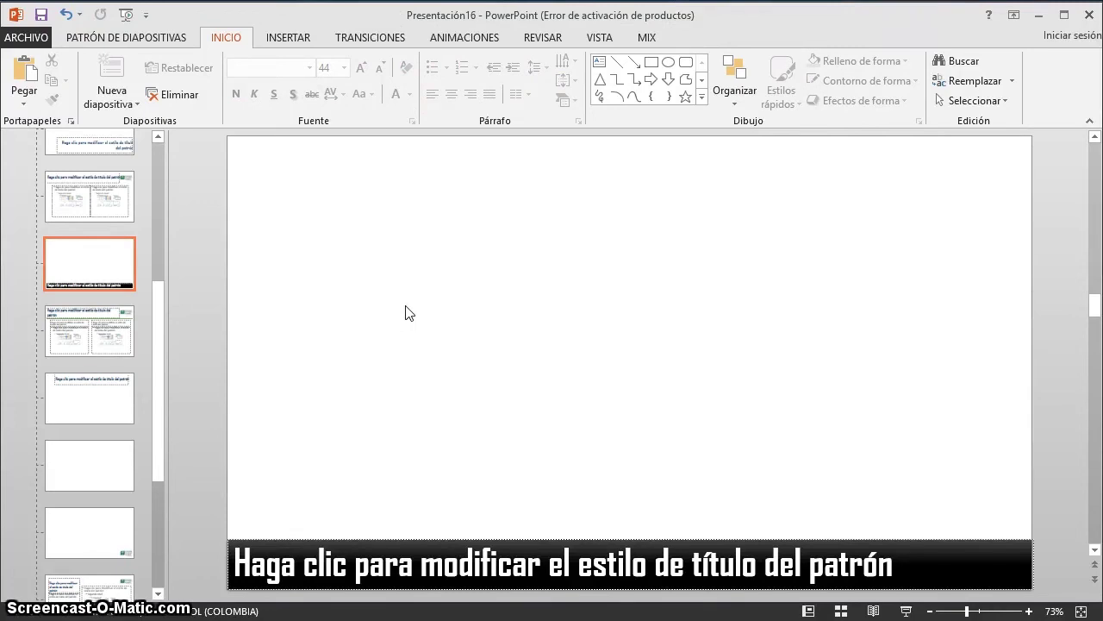
# Open the Slide Master Insert Placeholder list and close it without adding a placeholder.
pyautogui.click(367, 296)
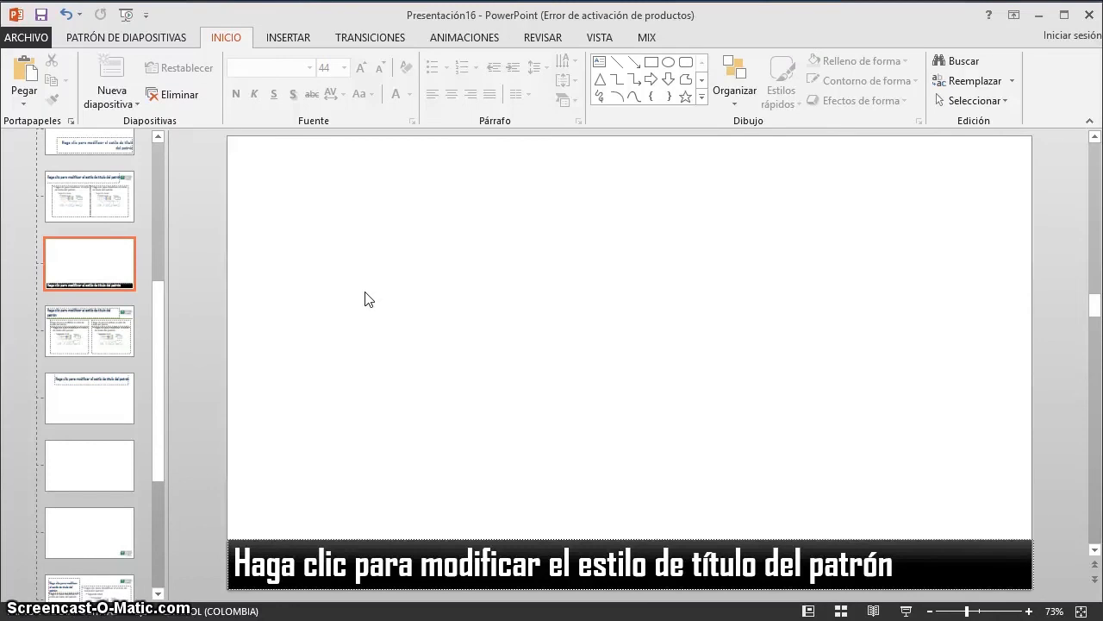
pyautogui.click(160, 43)
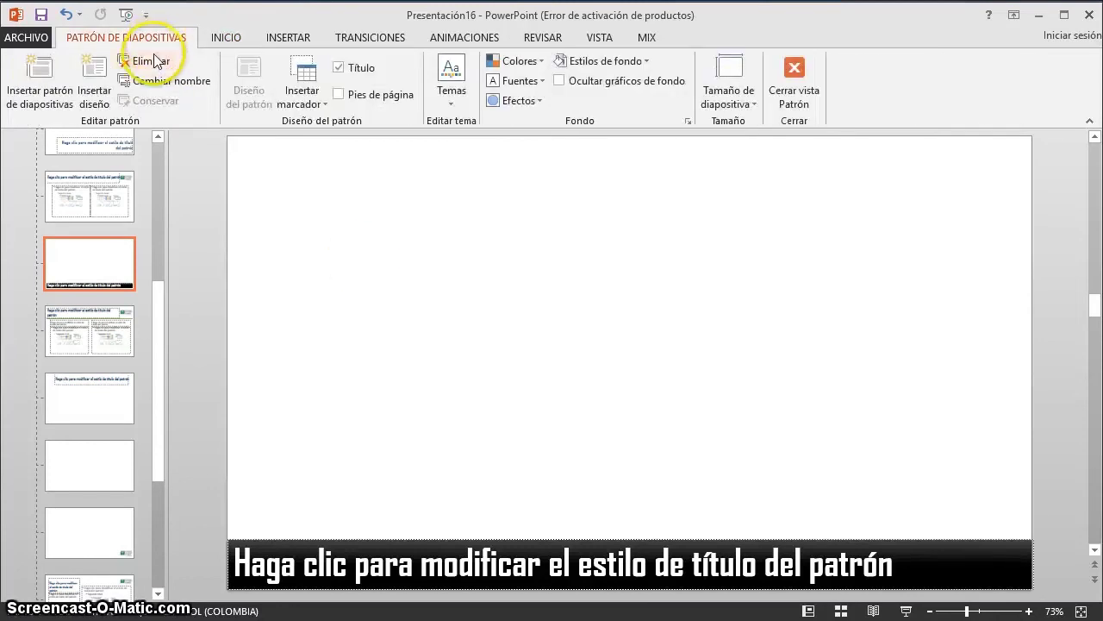
pyautogui.click(300, 95)
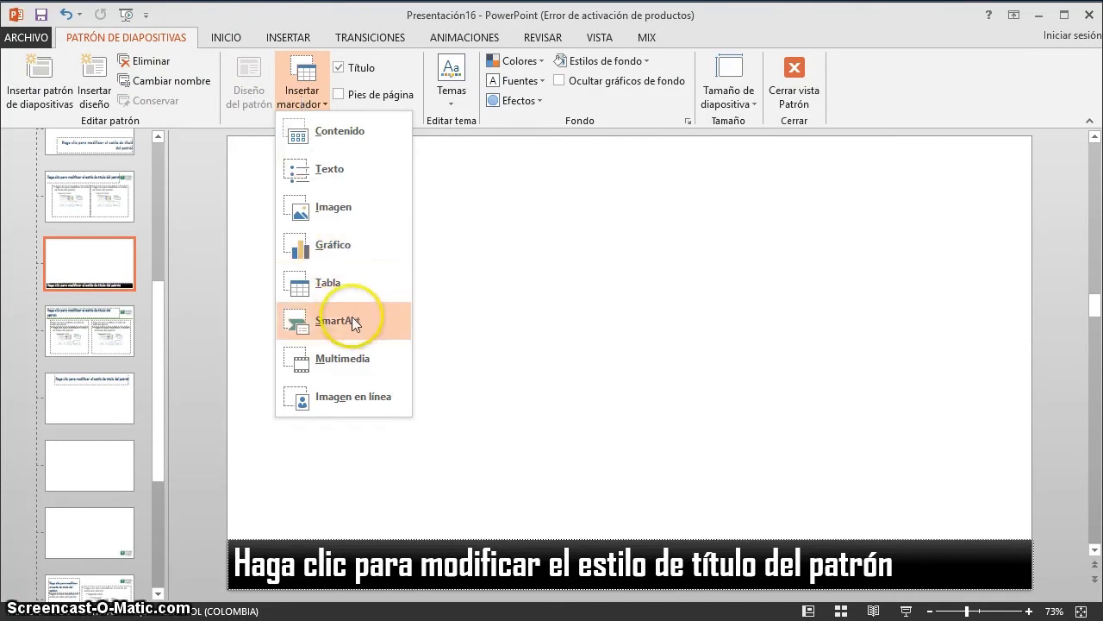
pyautogui.click(770, 344)
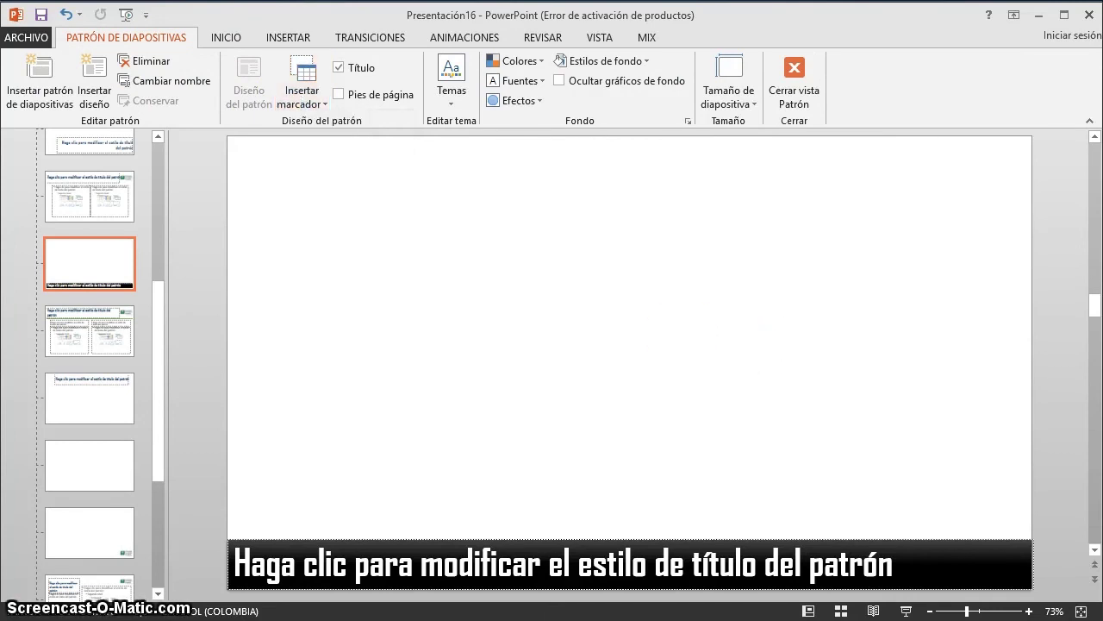
pyautogui.click(234, 40)
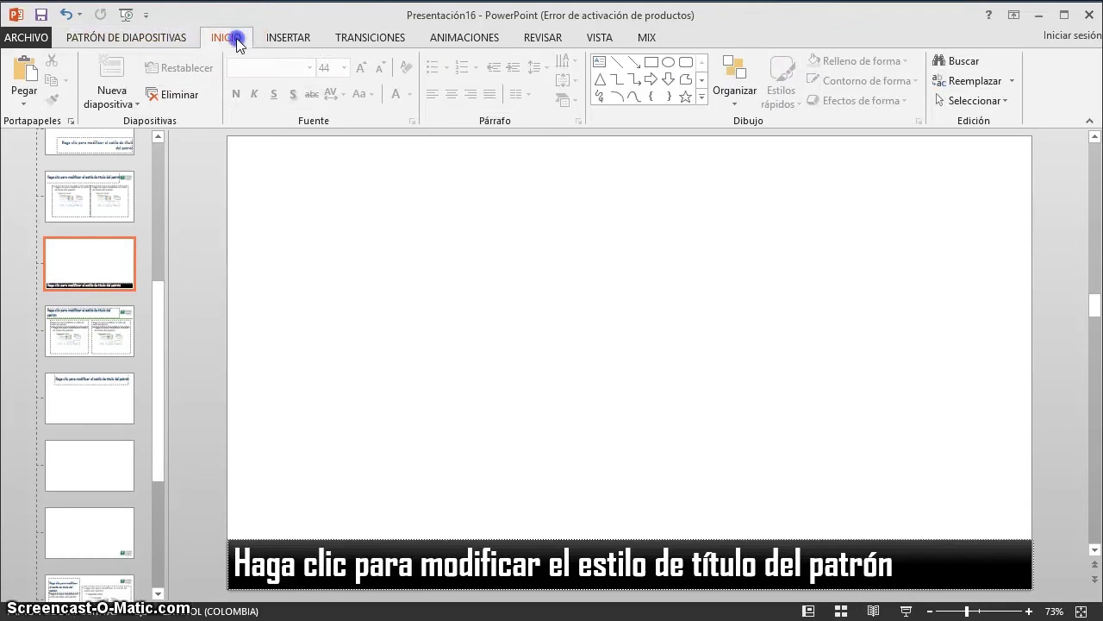
# Shrink the Imagenes Apoyo Explorer window to the lower half and bring clips.png onto the layout.
pyautogui.click(304, 39)
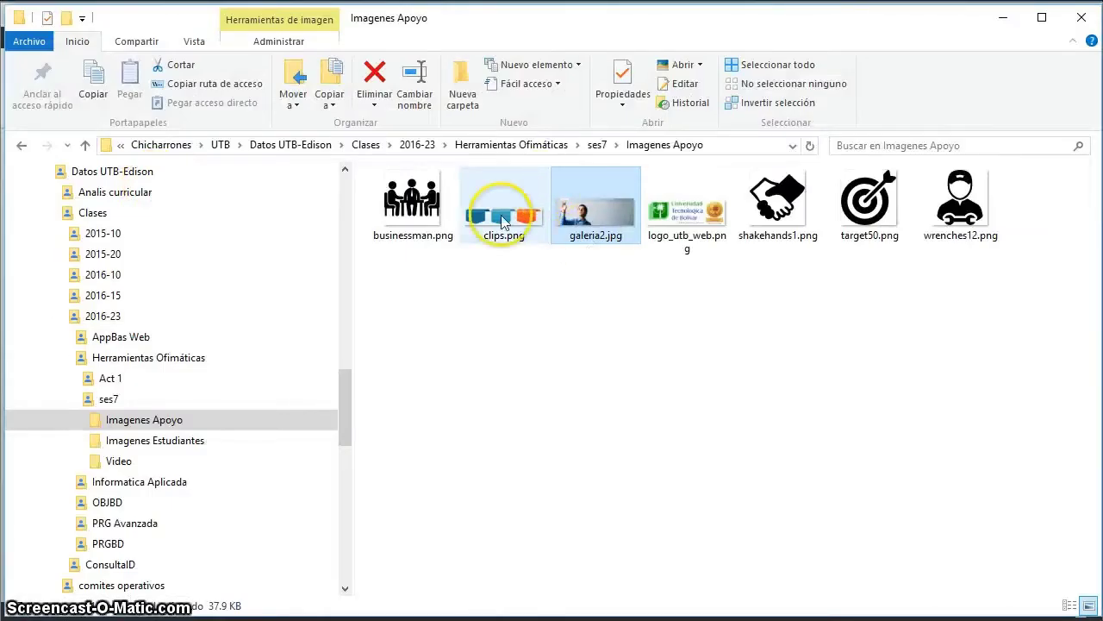
pyautogui.click(504, 221)
pyautogui.moveTo(488, 9); pyautogui.dragTo(491, 346)
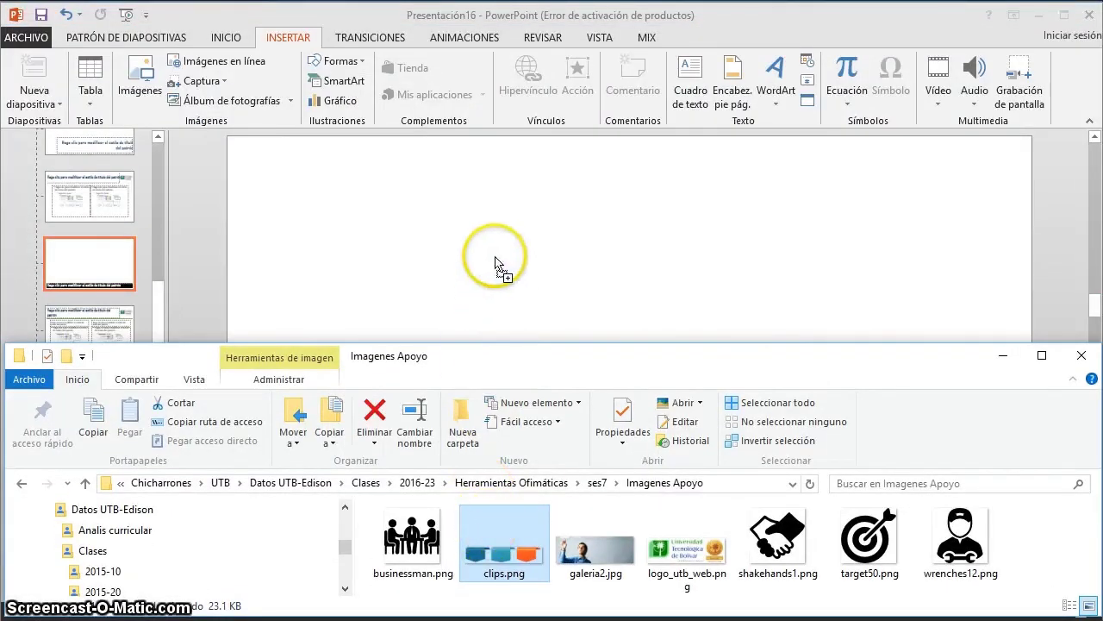
pyautogui.click(500, 265)
pyautogui.hotkey('ctrl', 'v')
# Raise the ribbon picture to the top and draw a large rectangle, sent behind the ribbons.
pyautogui.moveTo(604, 287); pyautogui.dragTo(604, 164)
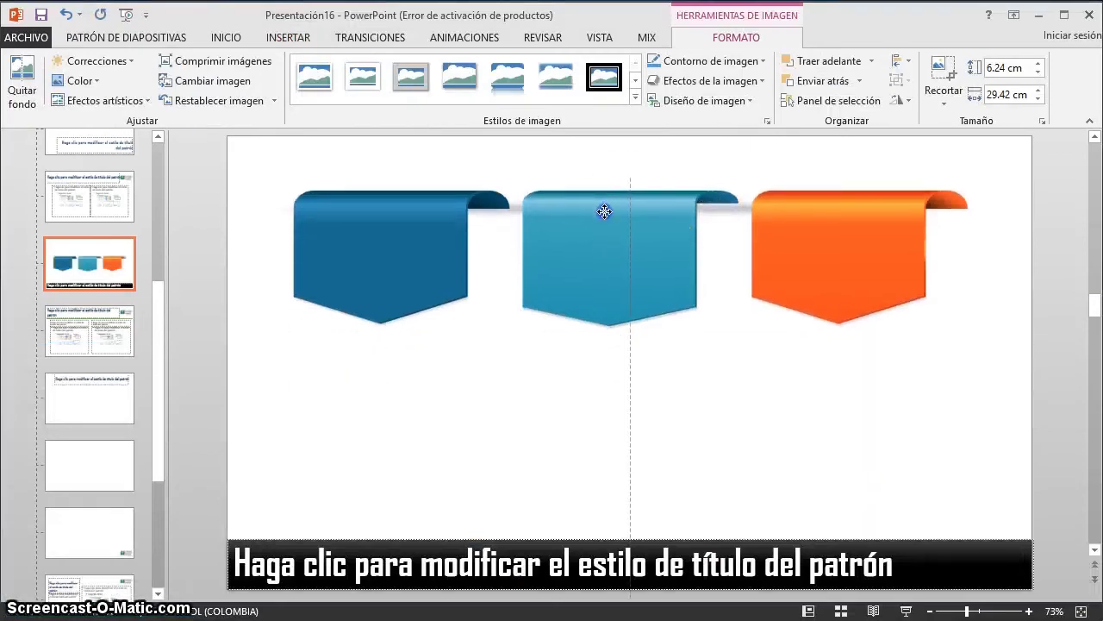
pyautogui.click(629, 438)
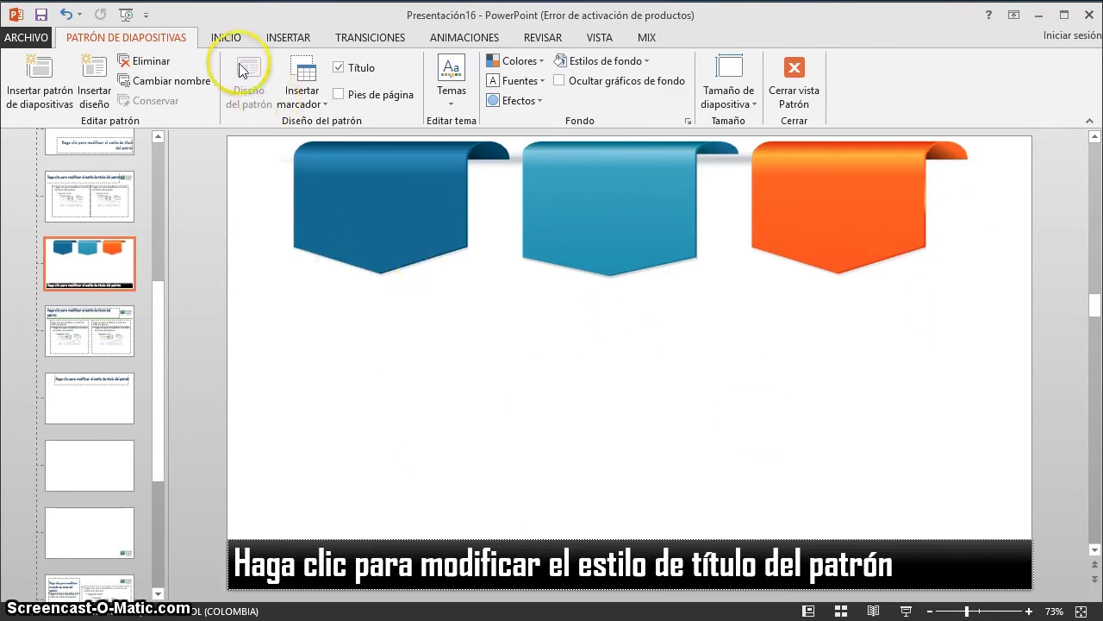
pyautogui.click(226, 37)
pyautogui.click(291, 39)
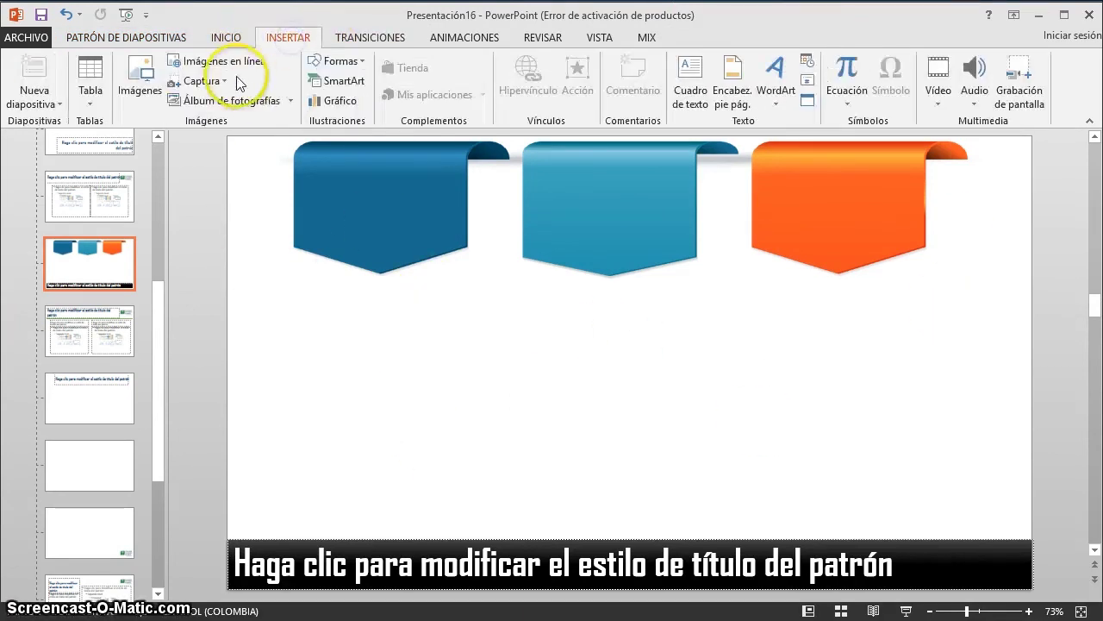
pyautogui.click(342, 60)
pyautogui.click(369, 103)
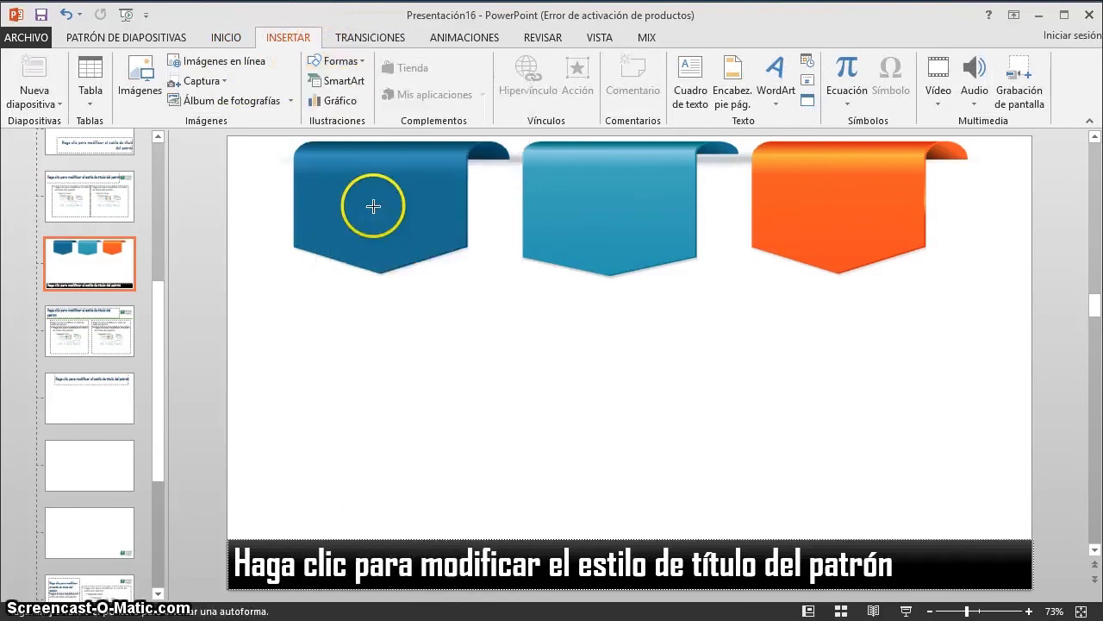
pyautogui.moveTo(244, 154)
pyautogui.mouseDown()
pyautogui.moveTo(815, 413)
pyautogui.moveTo(1014, 523)
pyautogui.mouseUp()
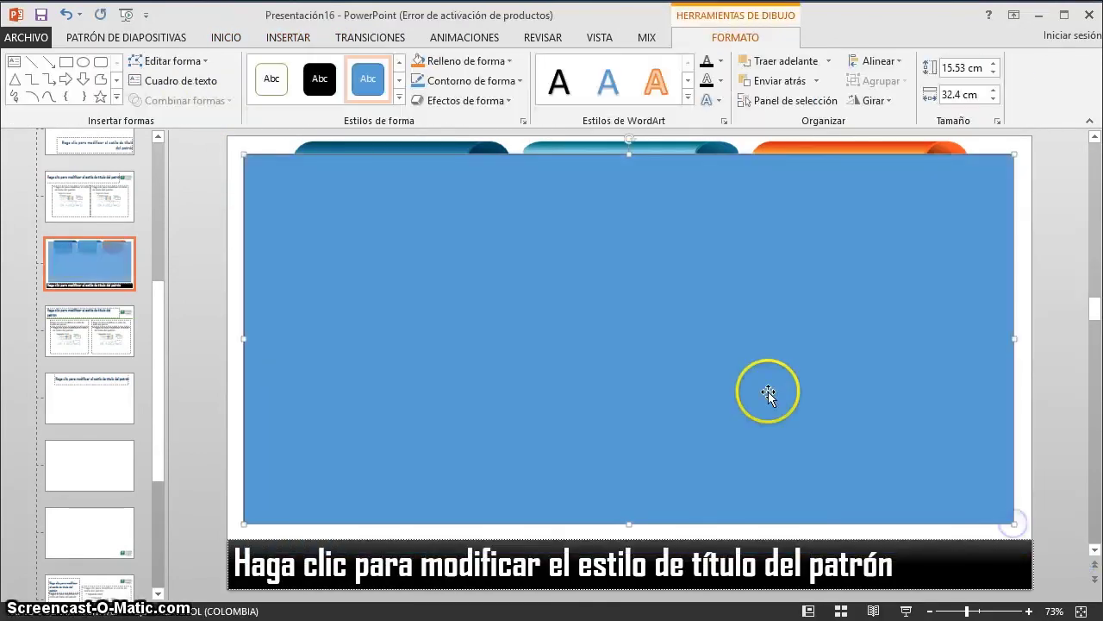
pyautogui.rightClick(624, 299)
pyautogui.click(727, 477)
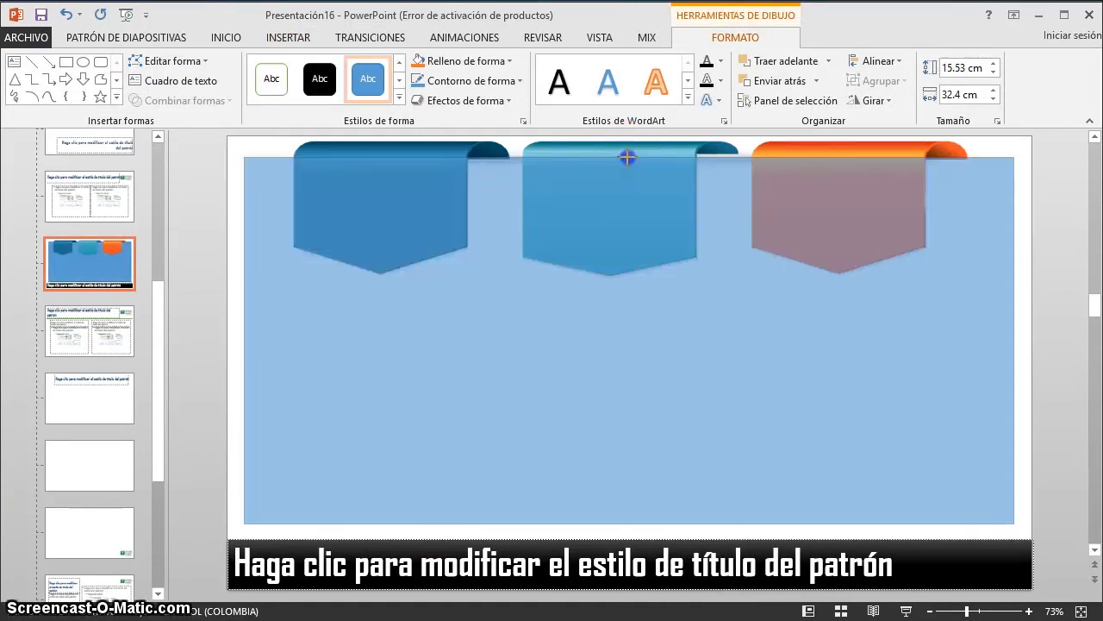
# Nudge the rectangle's top edge down and apply a grey shape style to it.
pyautogui.moveTo(628, 155); pyautogui.dragTo(627, 158)
pyautogui.click(251, 148)
pyautogui.click(277, 269)
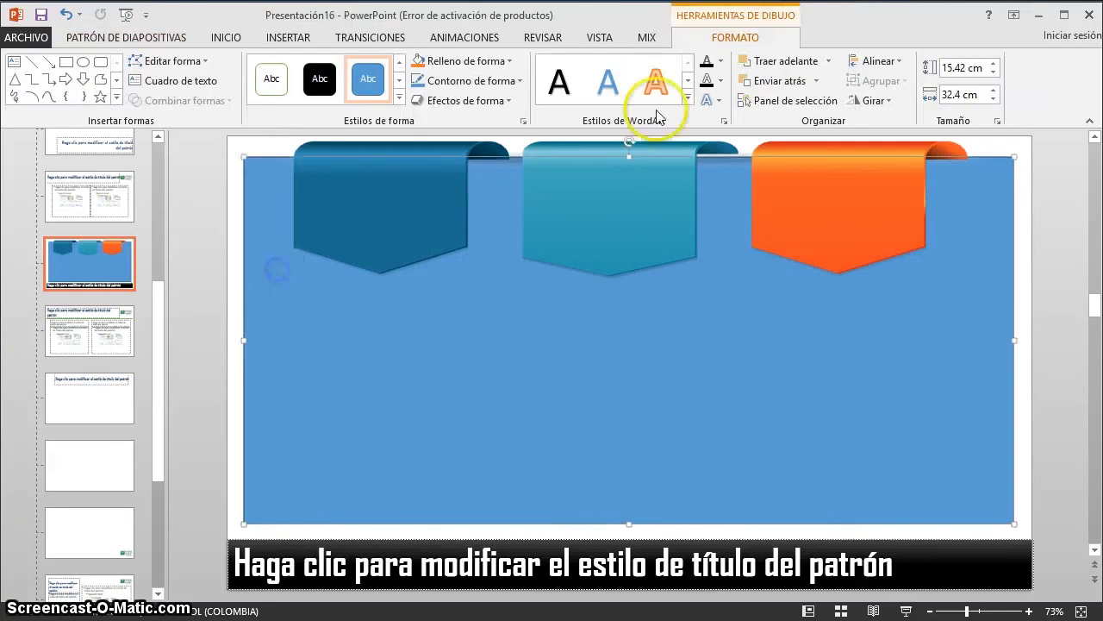
pyautogui.click(695, 37)
pyautogui.click(399, 95)
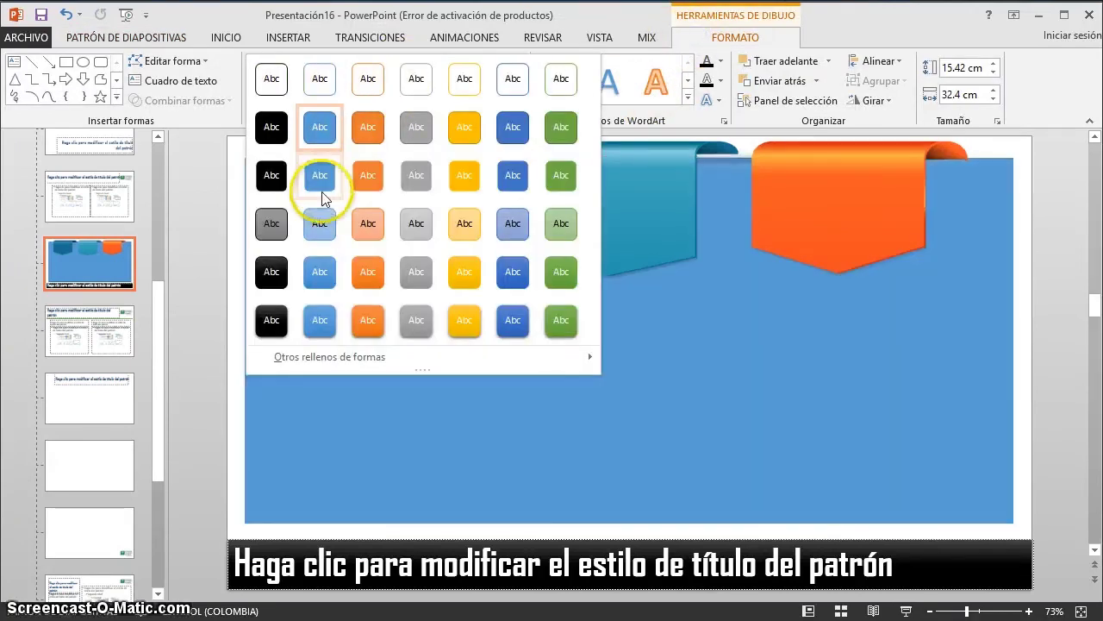
pyautogui.click(433, 227)
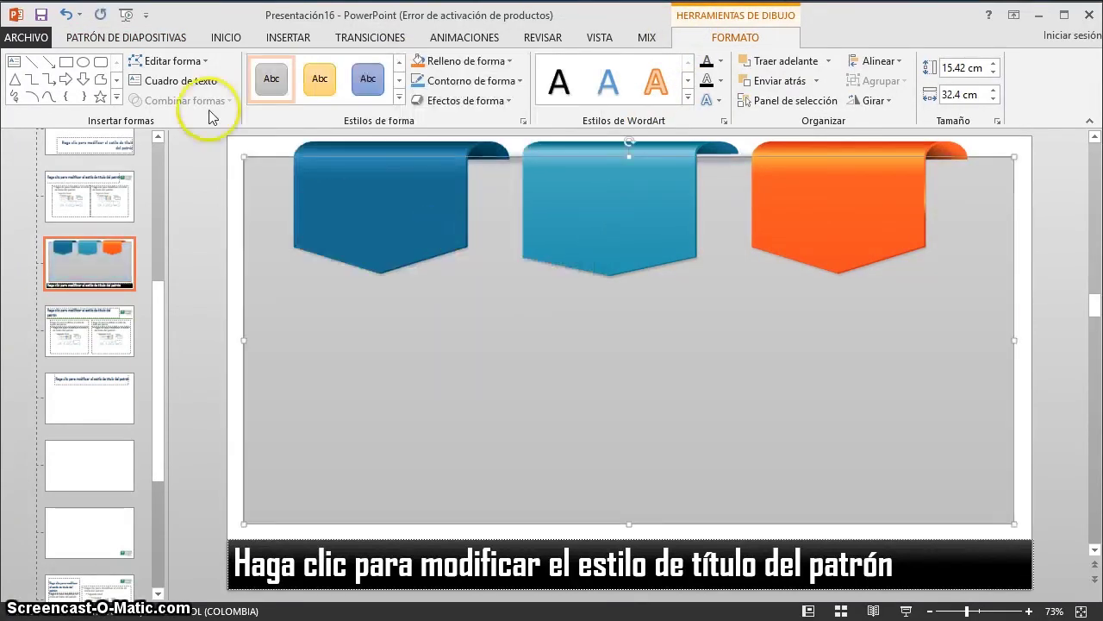
pyautogui.click(239, 147)
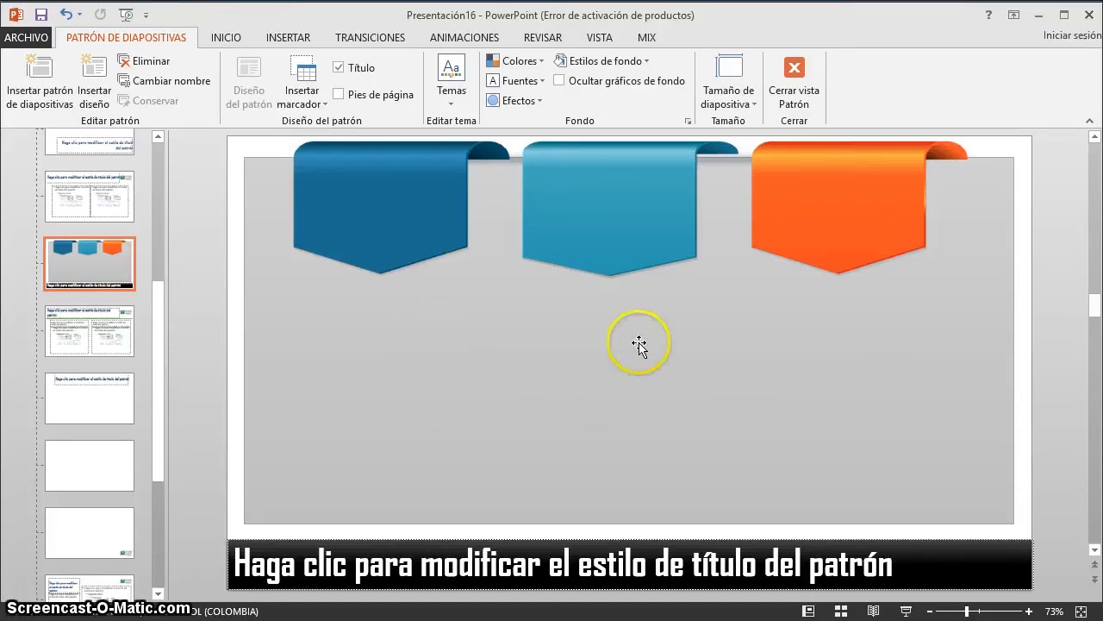
pyautogui.click(226, 37)
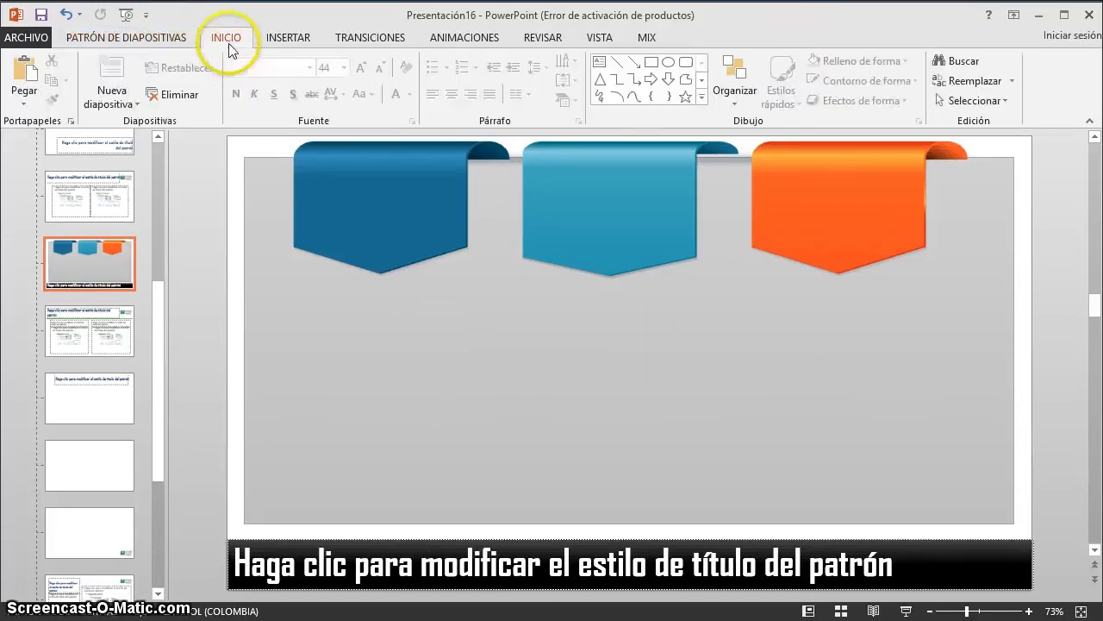
# Draw a picture placeholder over the dark blue ribbon.
pyautogui.click(169, 45)
pyautogui.click(302, 95)
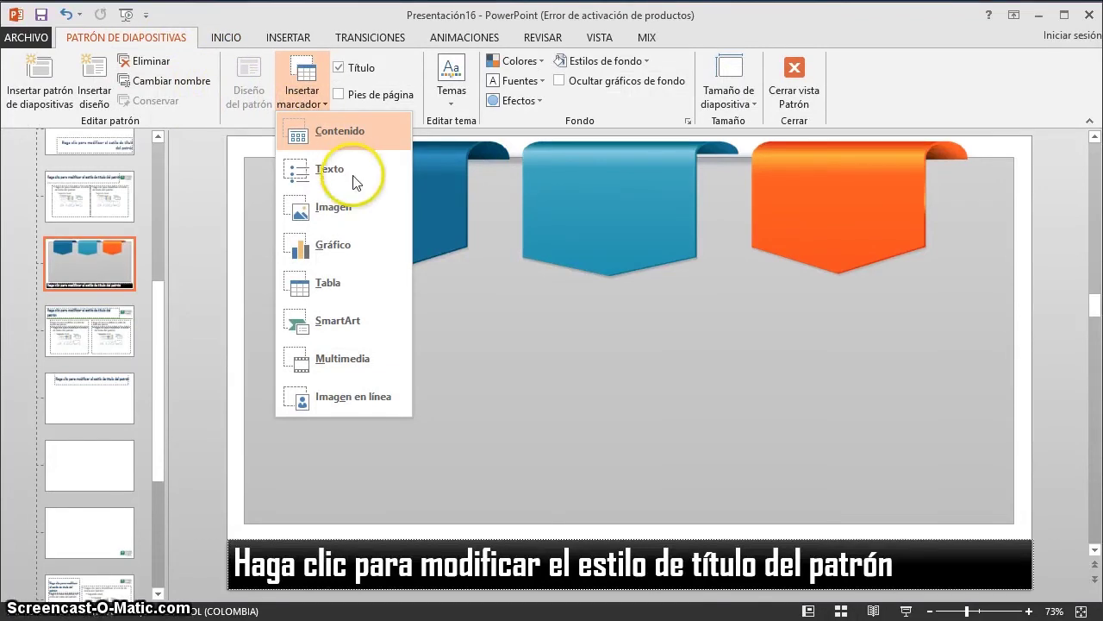
pyautogui.click(360, 227)
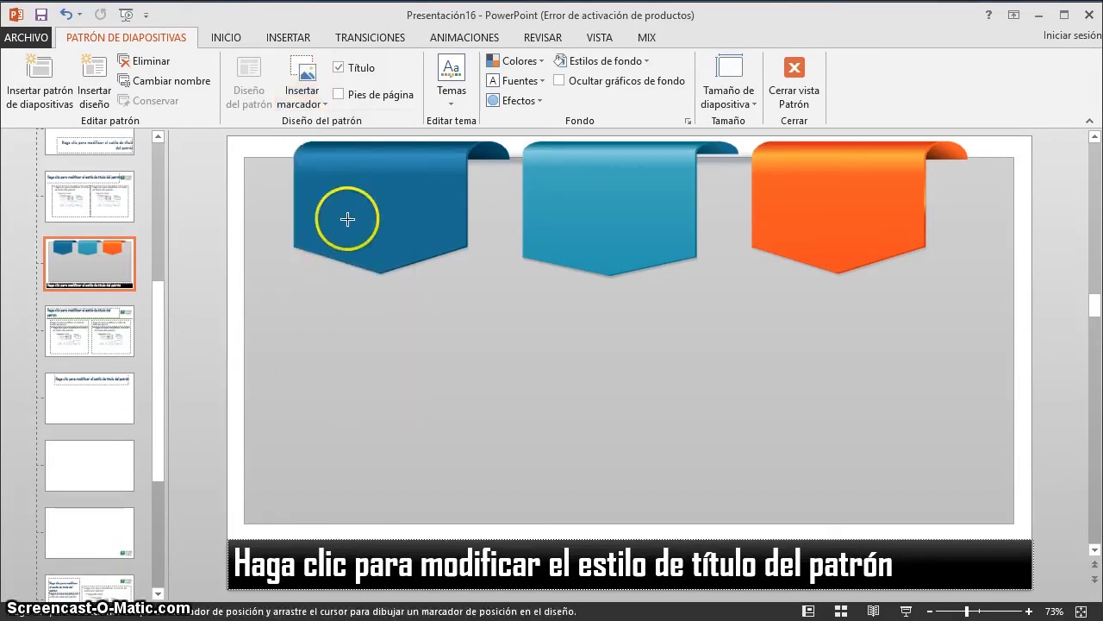
pyautogui.moveTo(331, 173)
pyautogui.mouseDown()
pyautogui.moveTo(440, 244)
pyautogui.moveTo(395, 215)
pyautogui.moveTo(616, 231)
pyautogui.moveTo(845, 215)
pyautogui.mouseUp()
pyautogui.click(403, 250)
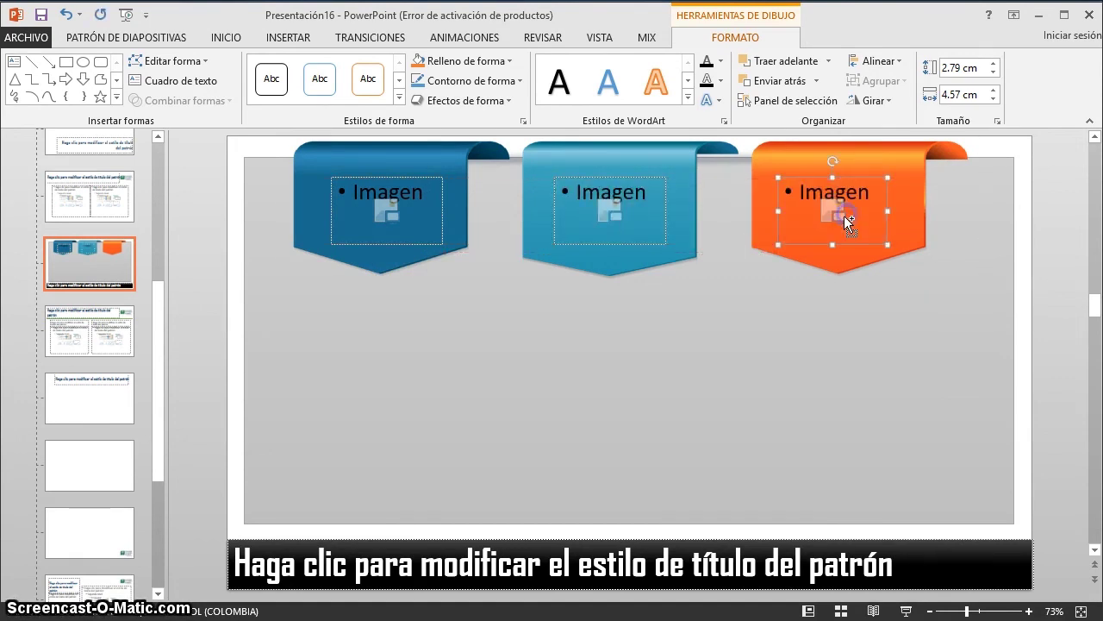
# Draw a text placeholder under the dark blue ribbon, copy it under another ribbon, and close Master View.
pyautogui.click(286, 37)
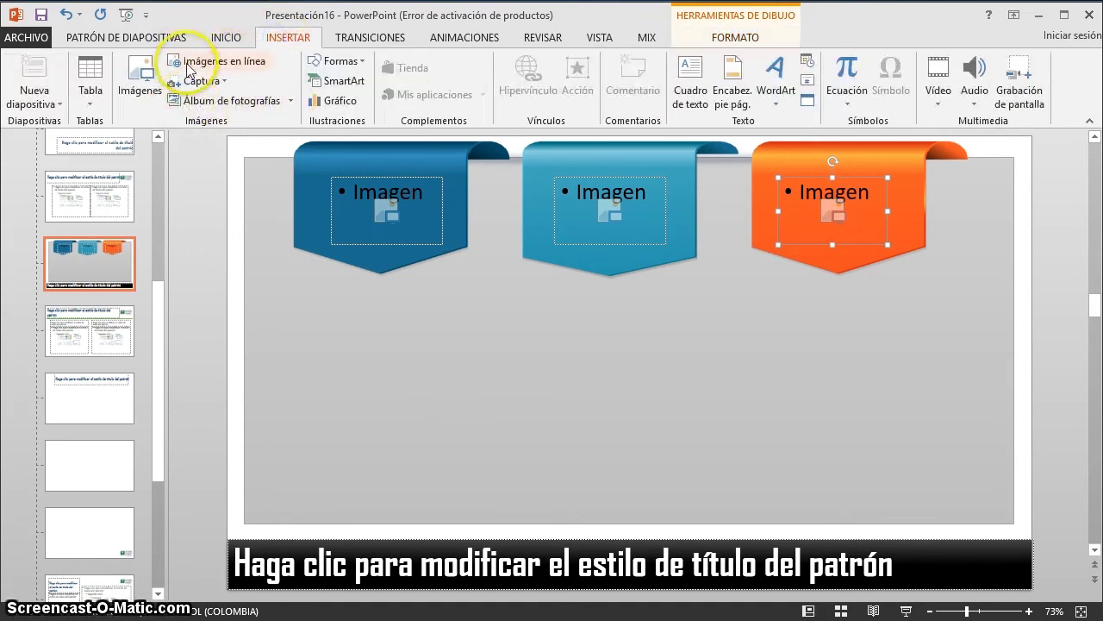
pyautogui.click(169, 37)
pyautogui.click(309, 107)
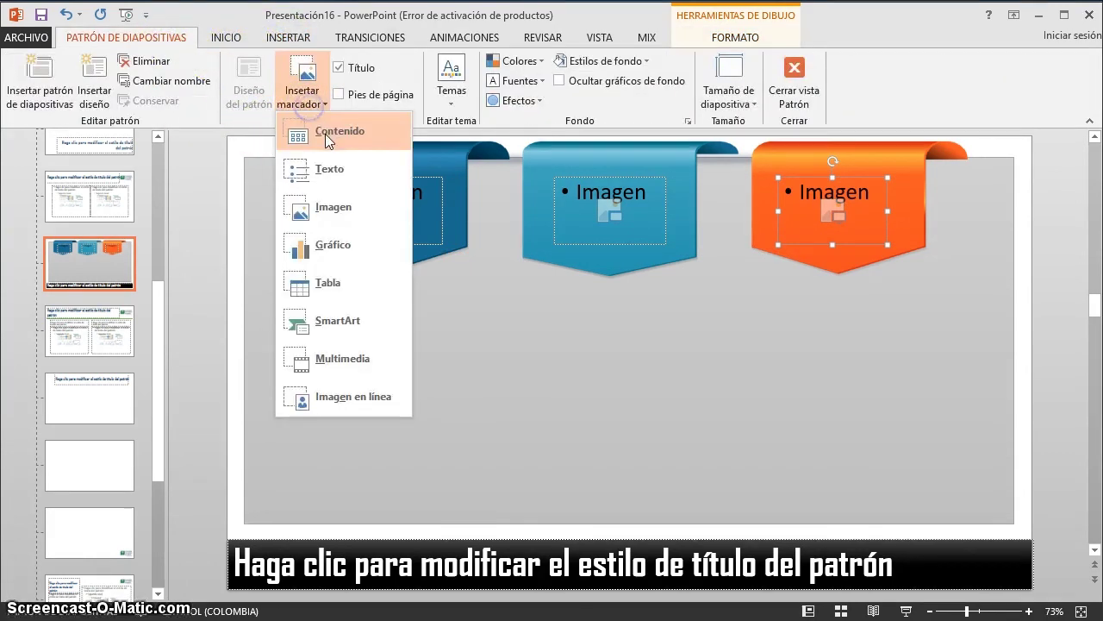
pyautogui.click(334, 166)
pyautogui.moveTo(271, 301); pyautogui.dragTo(484, 486)
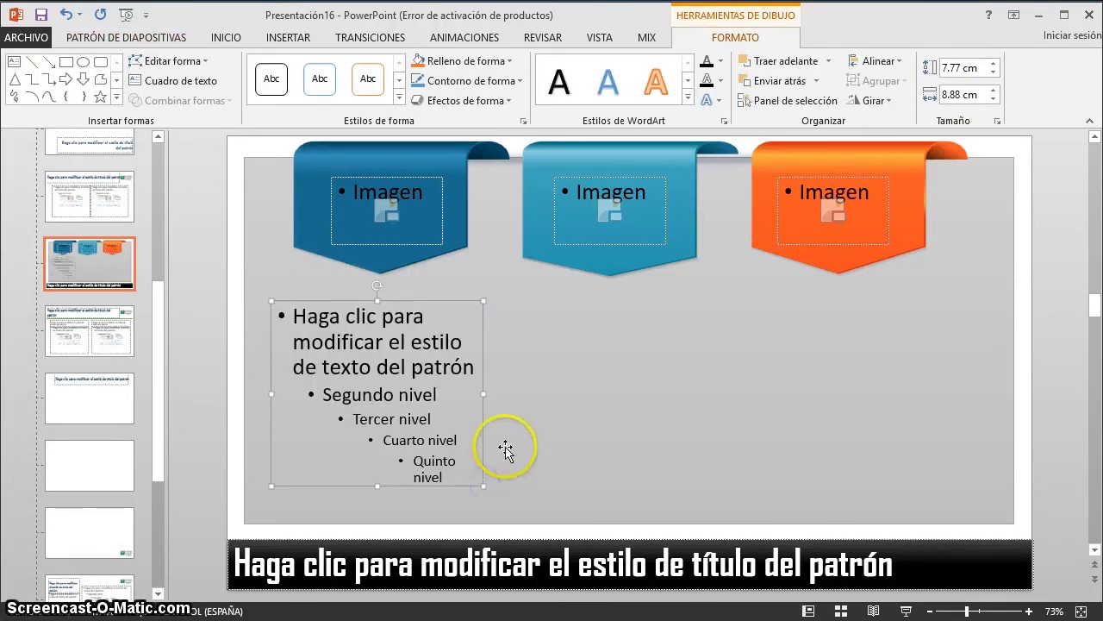
pyautogui.moveTo(485, 443)
pyautogui.mouseDown()
pyautogui.moveTo(954, 465)
pyautogui.moveTo(949, 457)
pyautogui.mouseUp()
pyautogui.click(1024, 423)
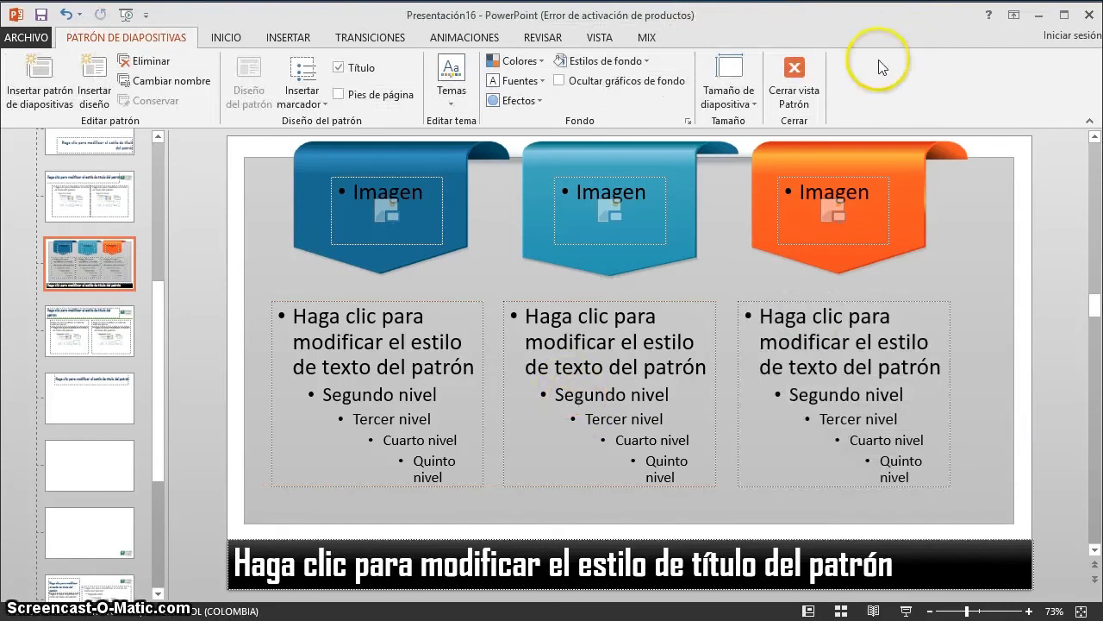
pyautogui.click(794, 82)
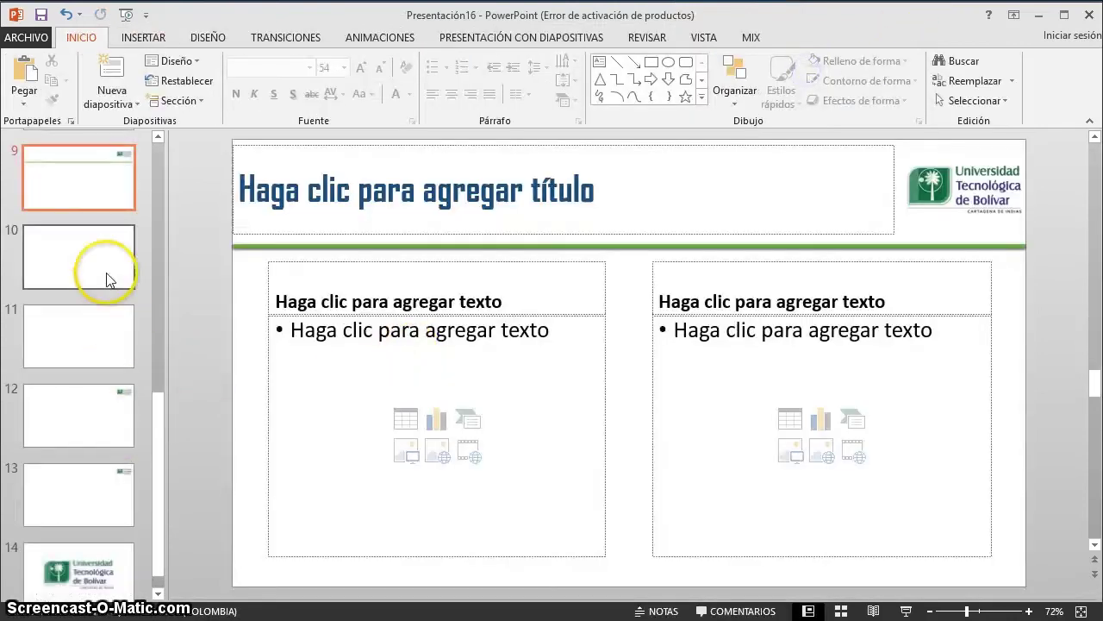
# Add slide 10 and apply the Diseño personalizado ribbon layout to it.
pyautogui.click(110, 71)
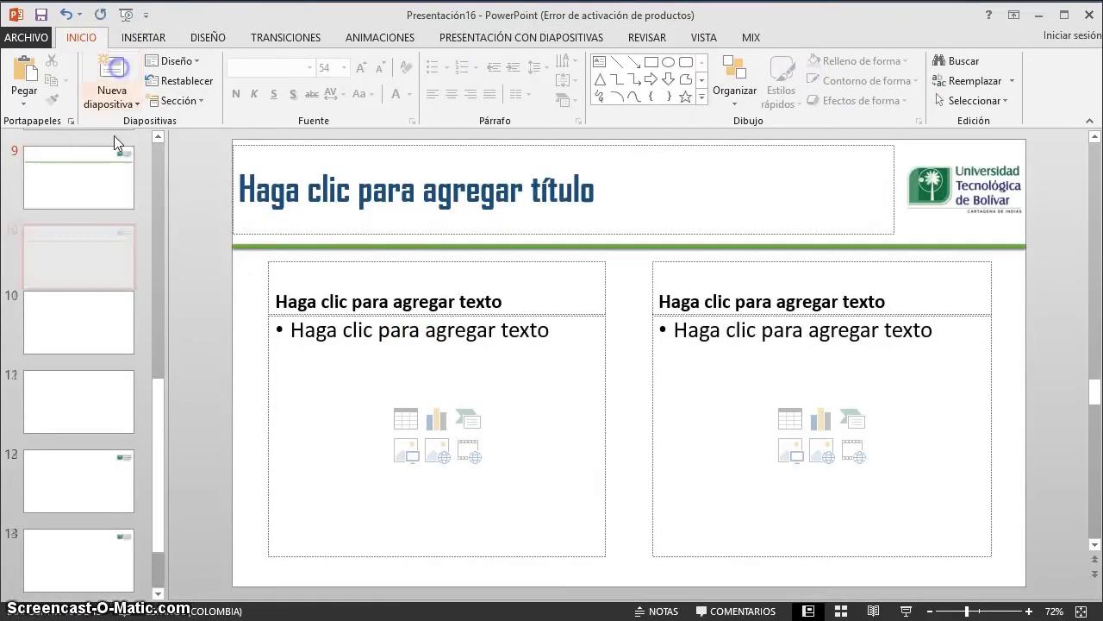
pyautogui.rightClick(241, 285)
pyautogui.moveTo(295, 337)
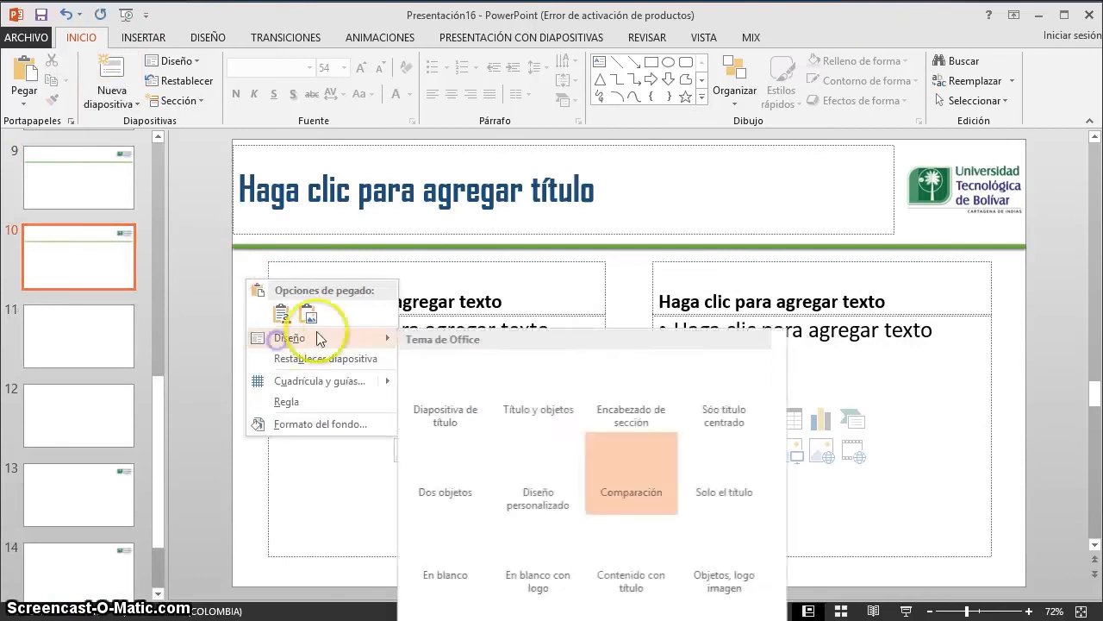
pyautogui.click(539, 472)
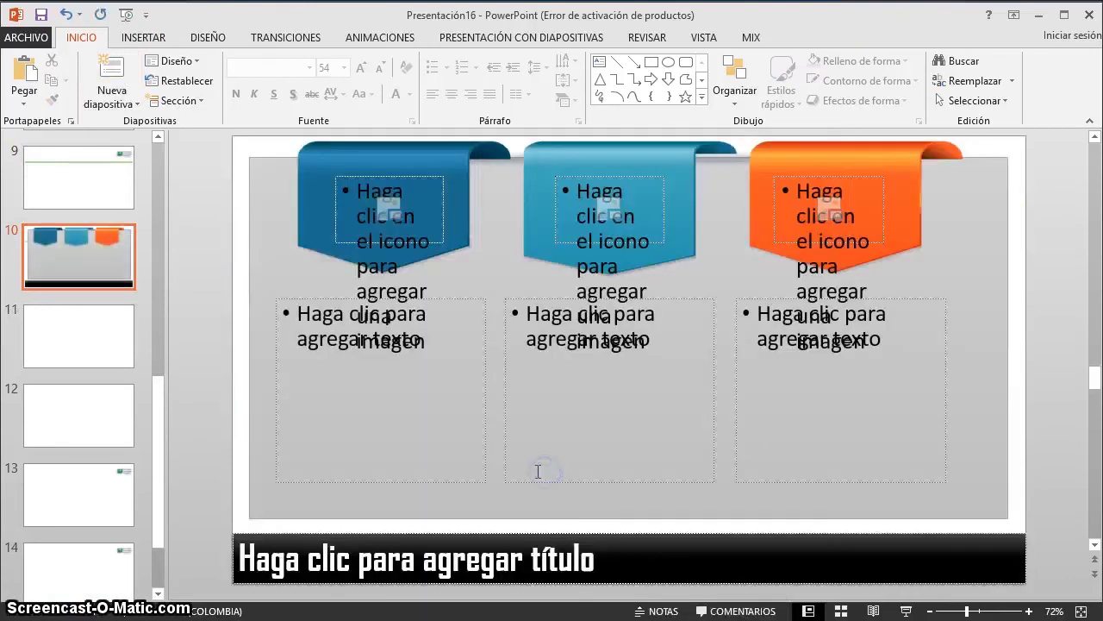
# Fill the three banners with businessman.png, shakehands1.png and wrenches12.png.
pyautogui.click(391, 207)
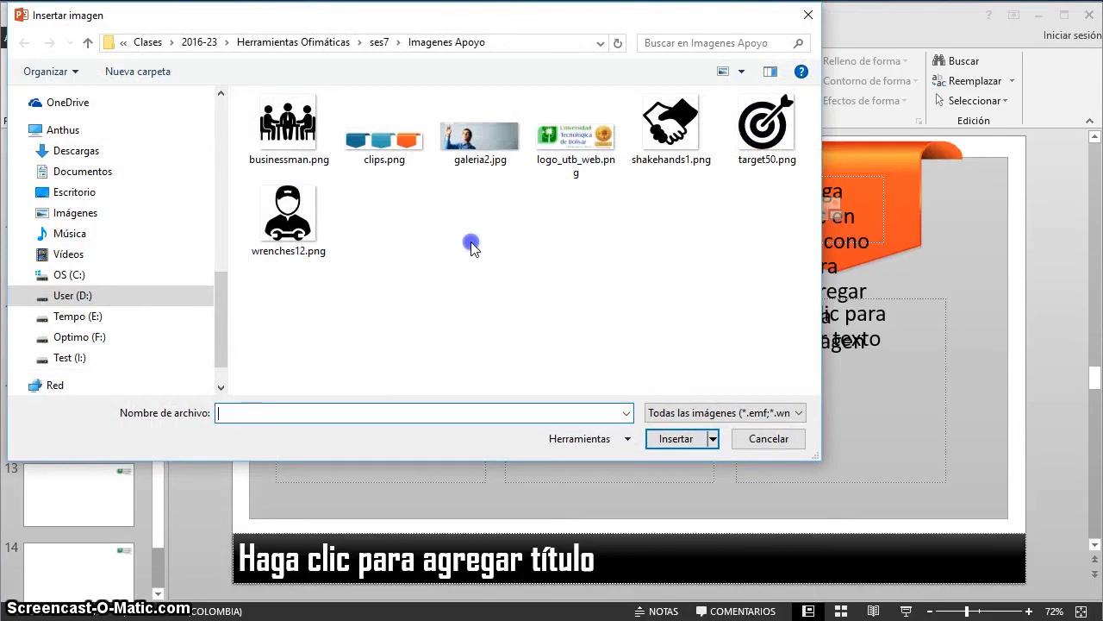
pyautogui.doubleClick(288, 130)
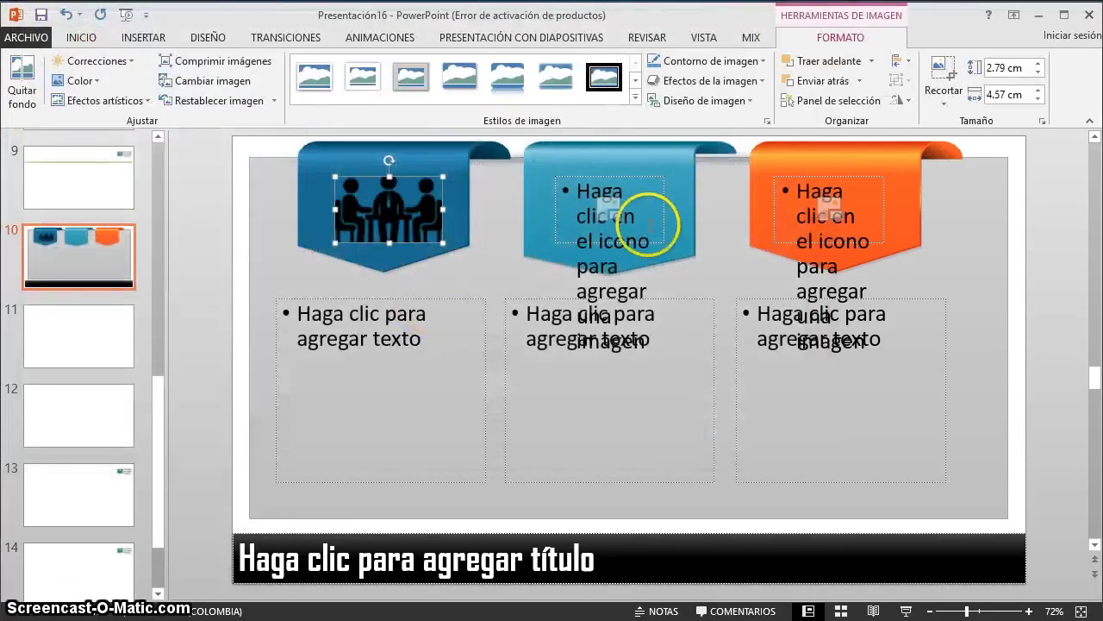
pyautogui.click(614, 205)
pyautogui.click(679, 142)
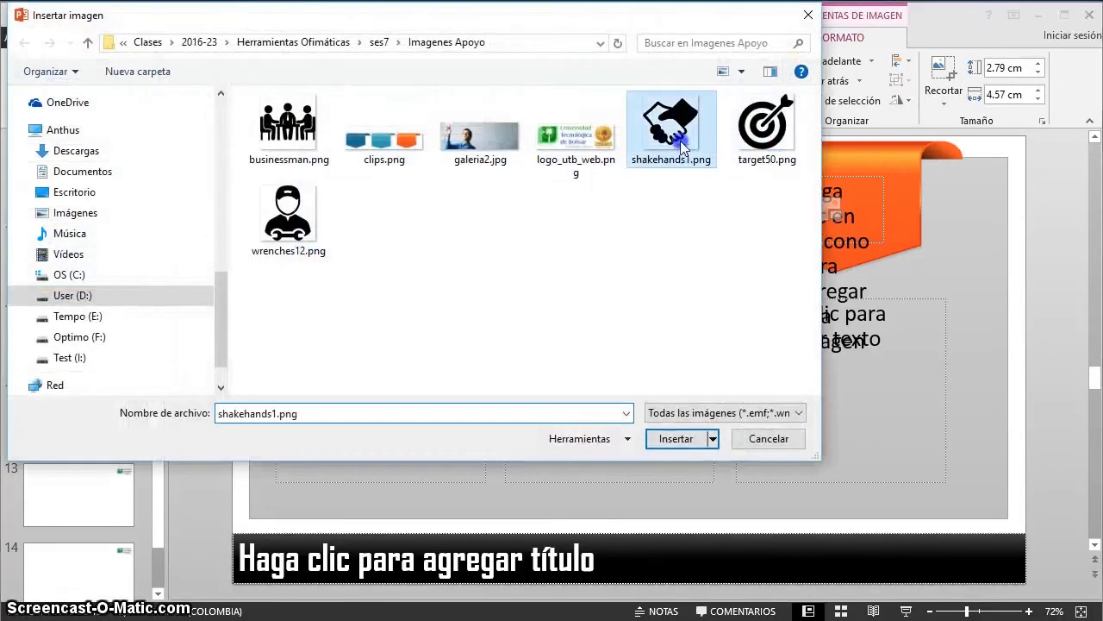
pyautogui.doubleClick(681, 145)
pyautogui.click(828, 213)
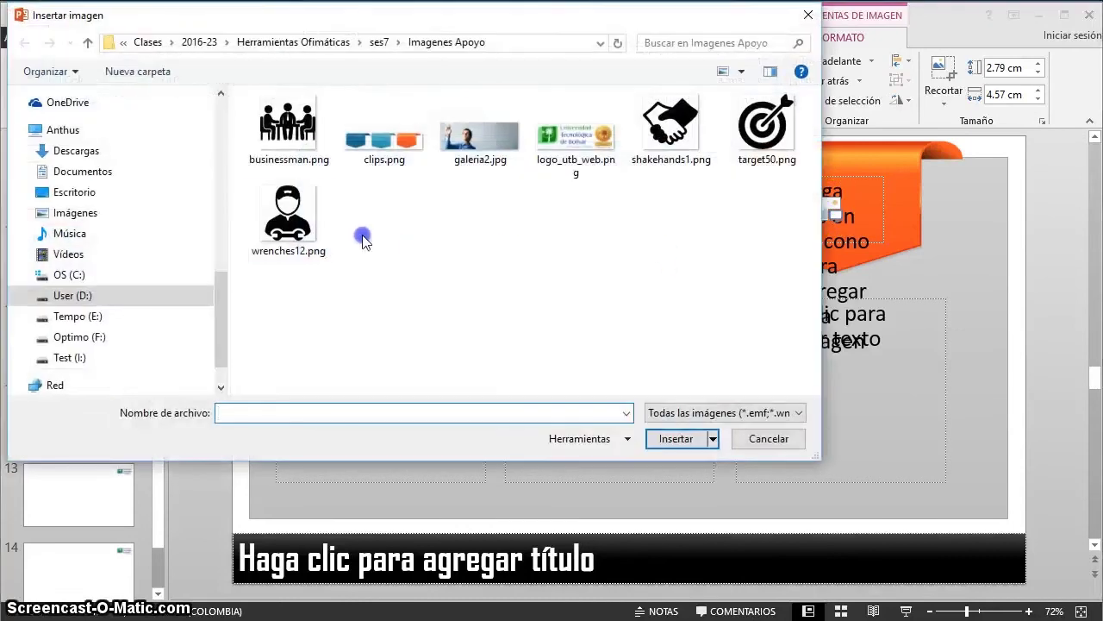
pyautogui.doubleClick(287, 216)
# Type sample bullet text 'DA sd asdf sa' and 'A sdfa sdfa' into the banner text boxes.
pyautogui.click(397, 329)
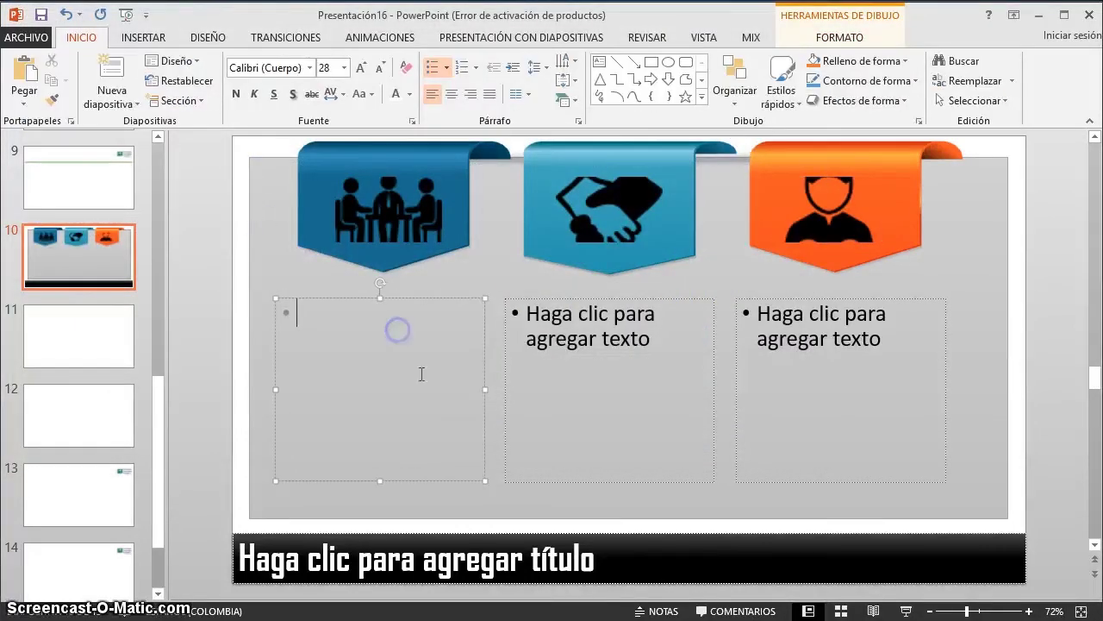
pyautogui.write('SADA sd asdf sa')
pyautogui.click(581, 368)
pyautogui.write('adwsfasd fsa')
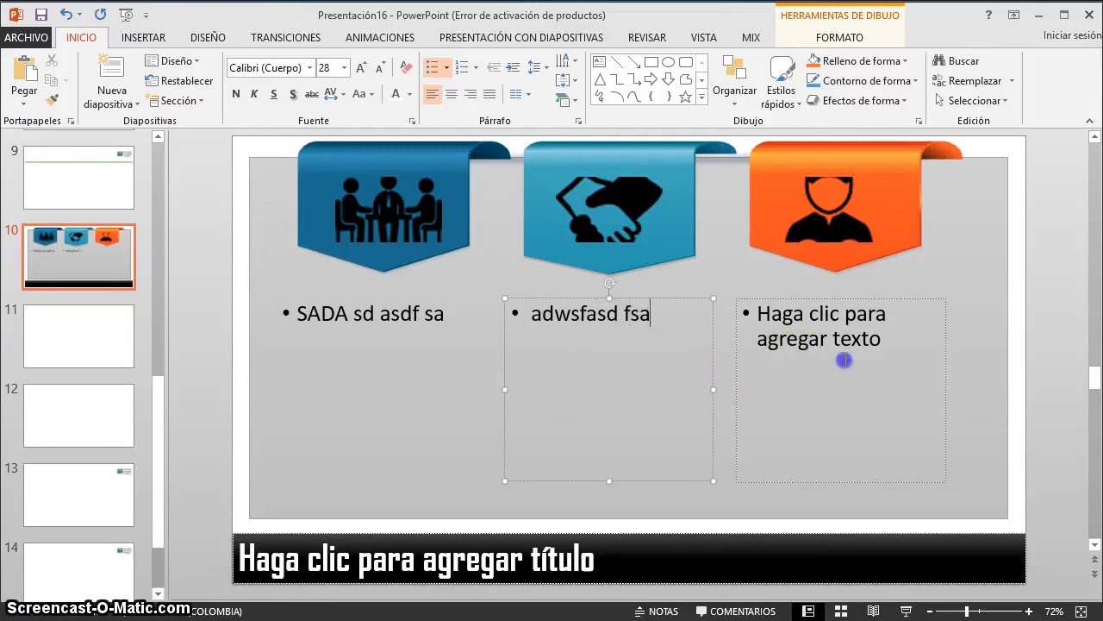
pyautogui.click(844, 360)
pyautogui.write('A sdfa sdfa')
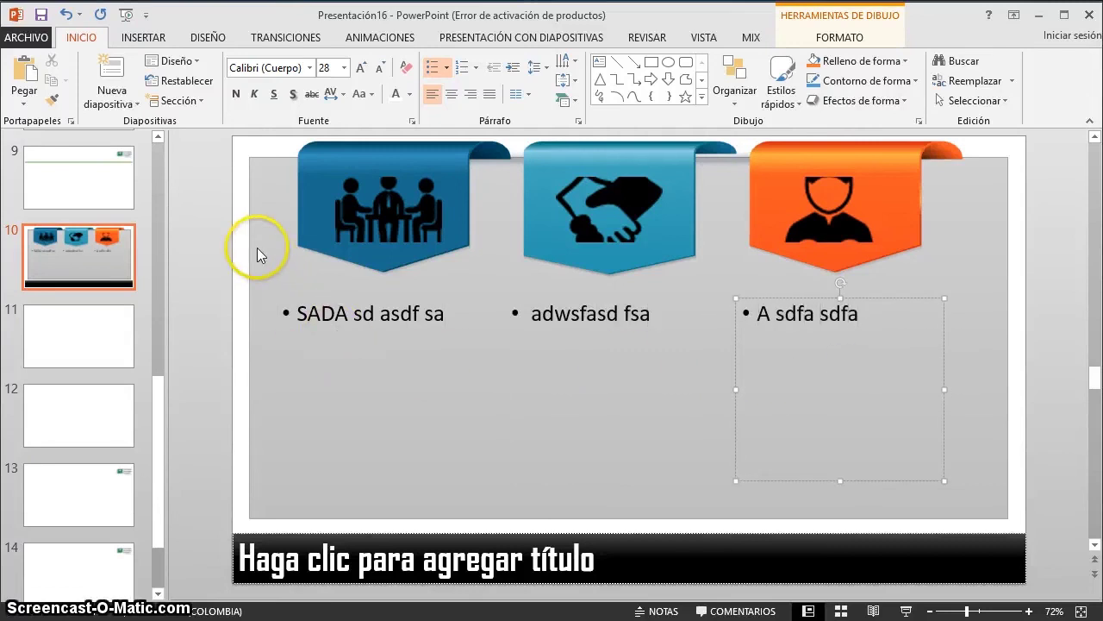
pyautogui.click(243, 233)
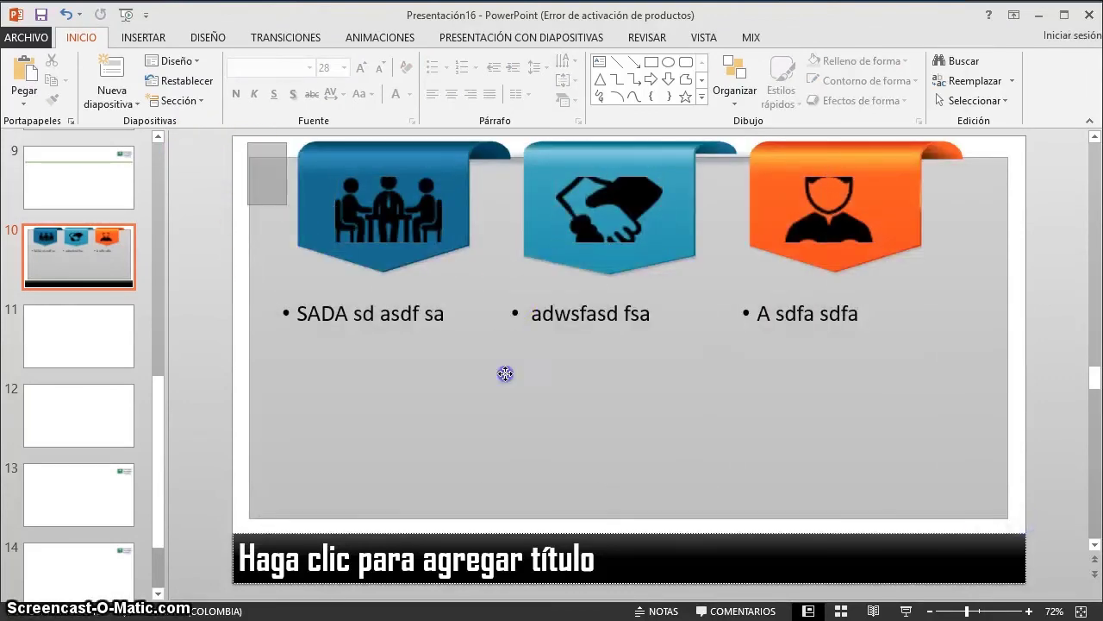
# Review slide 10's icons and bullet texts, leaving layout unchanged, then go to slide 11.
pyautogui.moveTo(505, 374); pyautogui.dragTo(886, 442)
pyautogui.hotkey('ctrl', 'z')
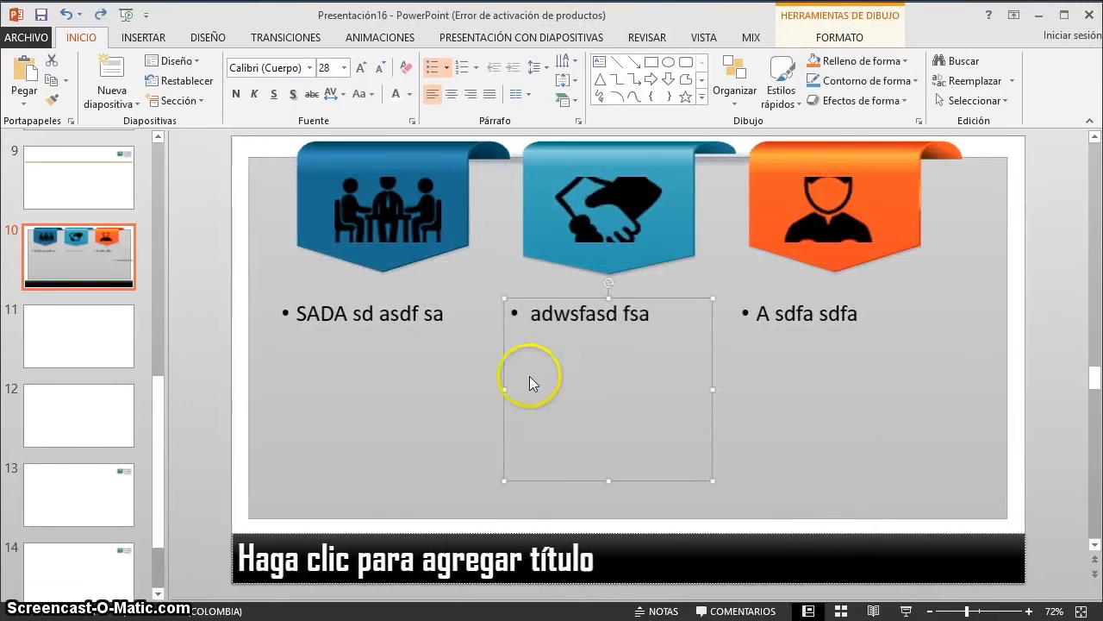
pyautogui.click(243, 149)
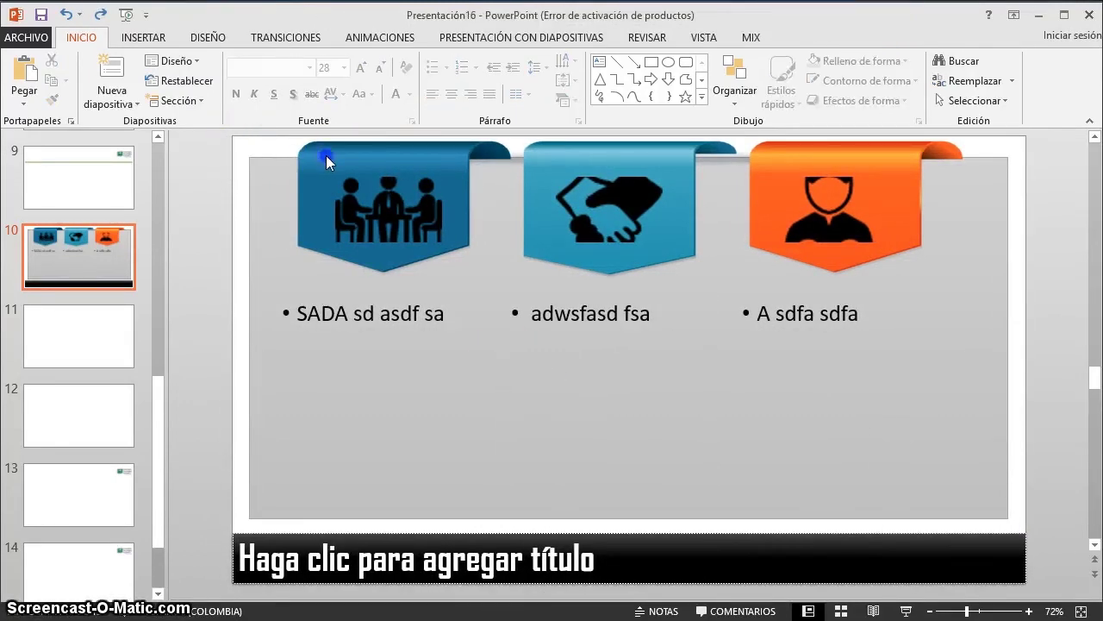
pyautogui.click(435, 198)
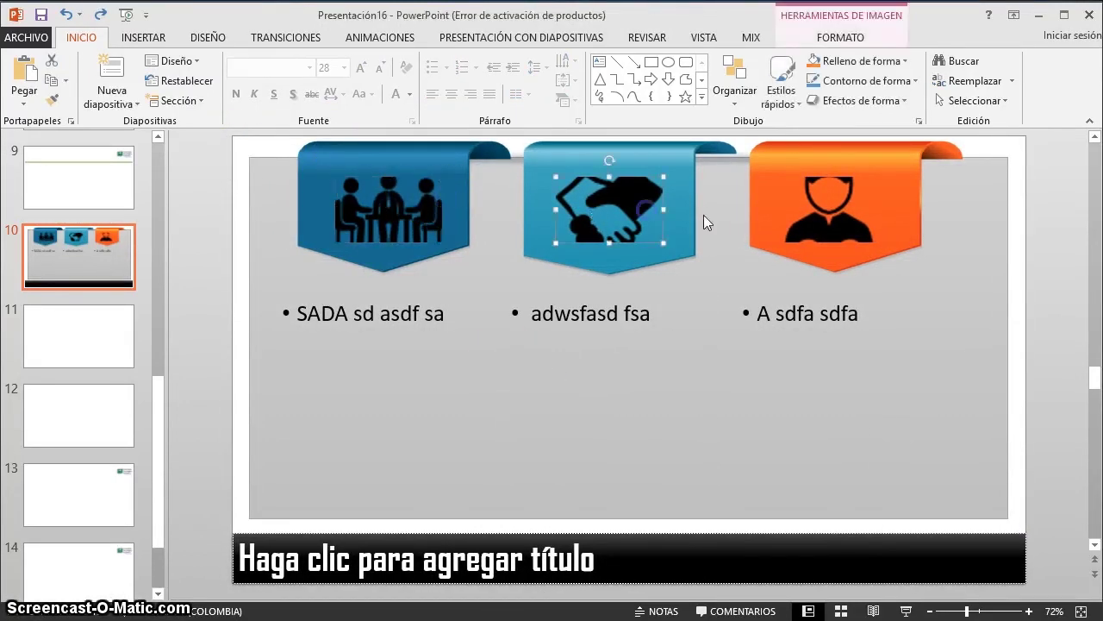
pyautogui.click(470, 302)
pyautogui.click(540, 308)
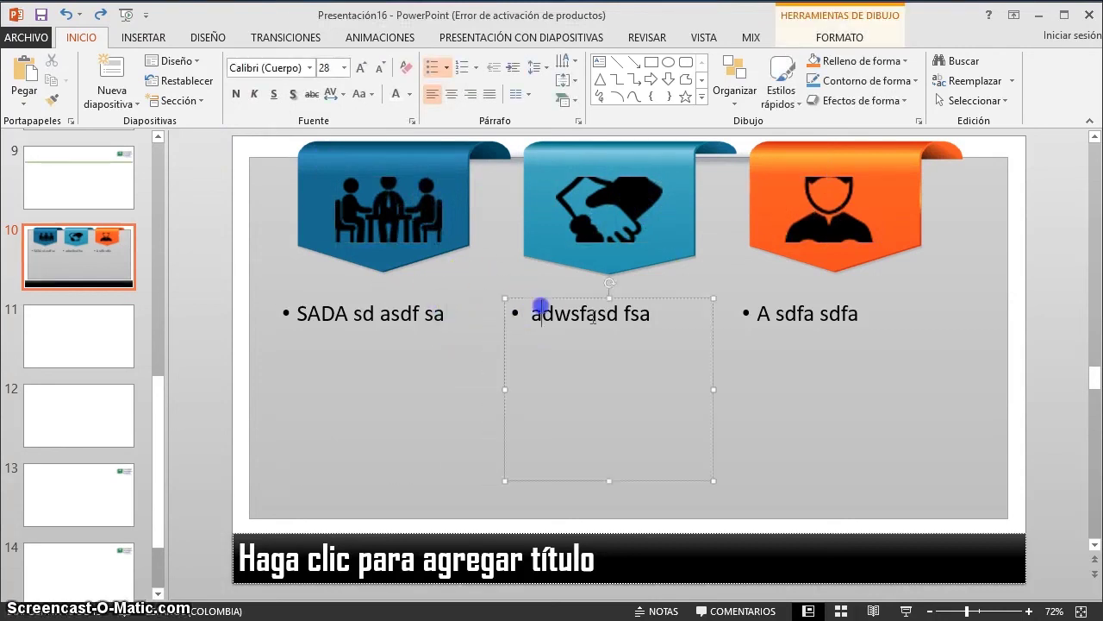
pyautogui.click(846, 315)
pyautogui.click(244, 236)
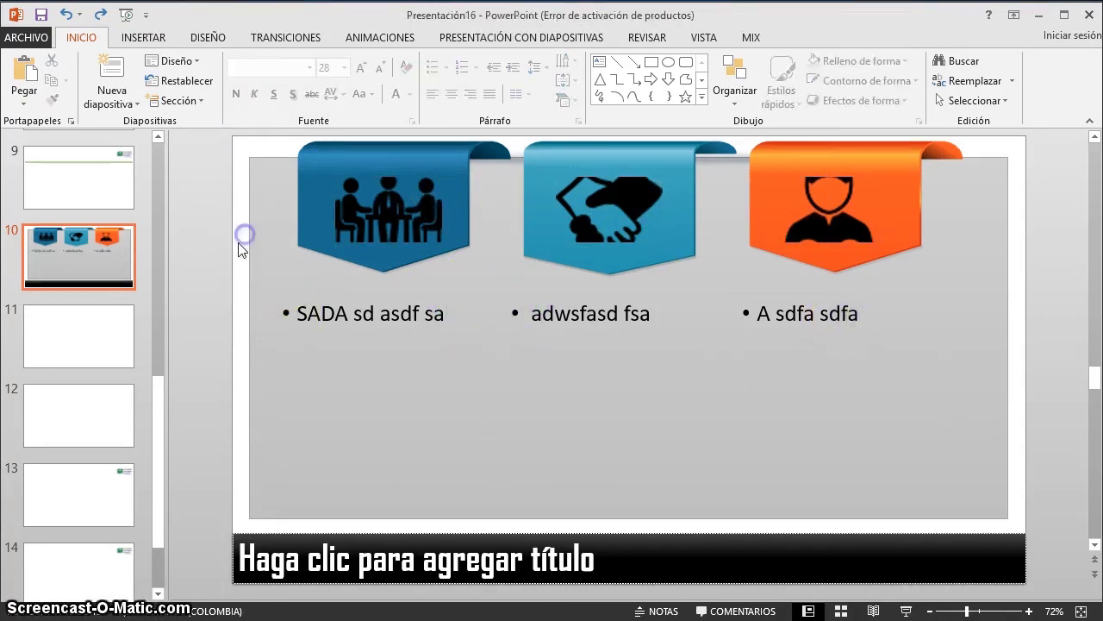
pyautogui.click(54, 337)
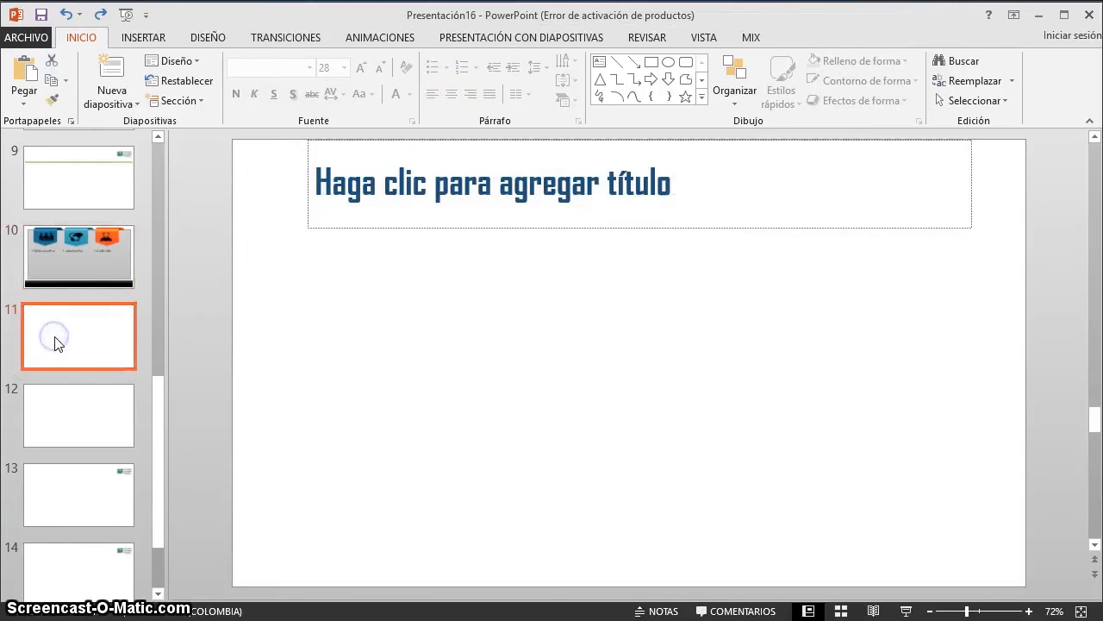
# Paste copies of slide 10 as slides 11 and 12 and check them.
pyautogui.scroll(3, 56, 340)
pyautogui.scroll(-1, 56, 344)
pyautogui.scroll(-3, 56, 342)
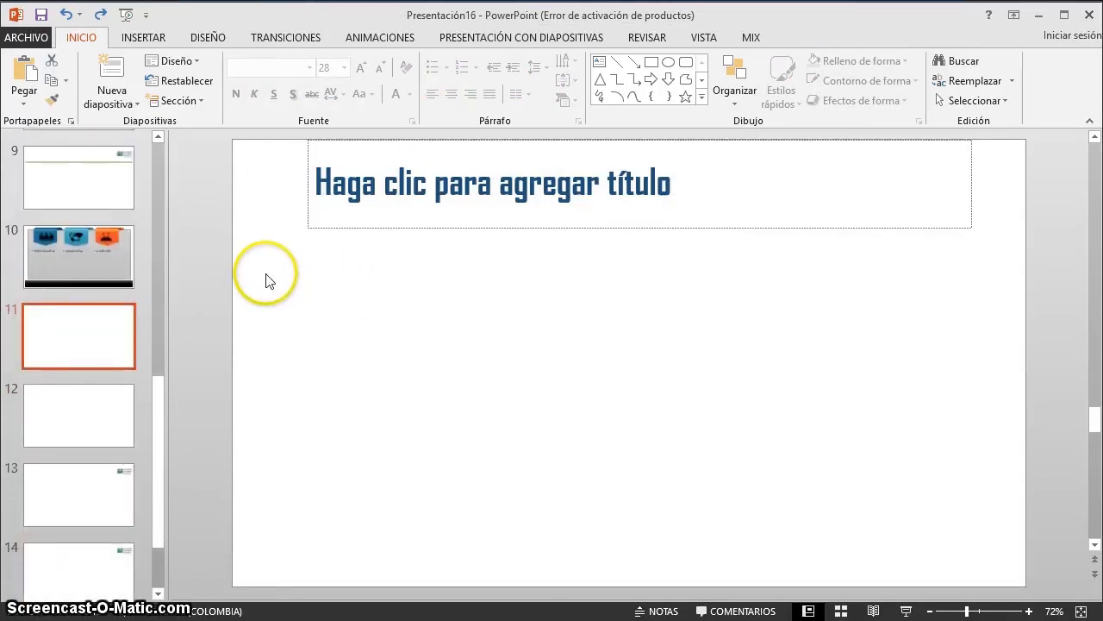
pyautogui.click(107, 246)
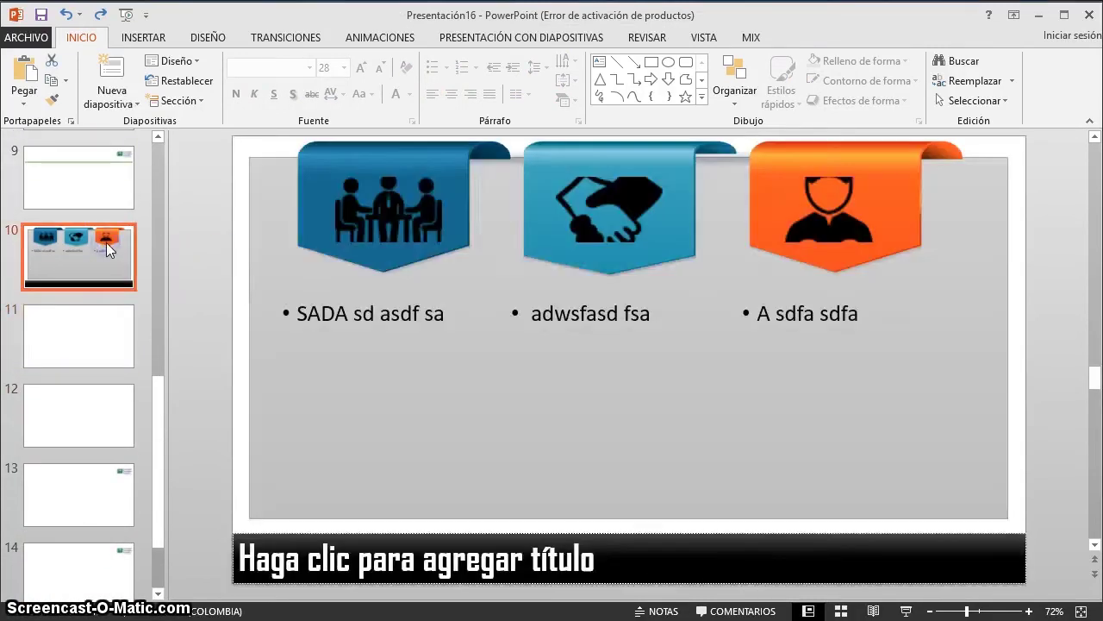
pyautogui.hotkey('ctrl', 'v')
pyautogui.hotkey('ctrl', 'v')
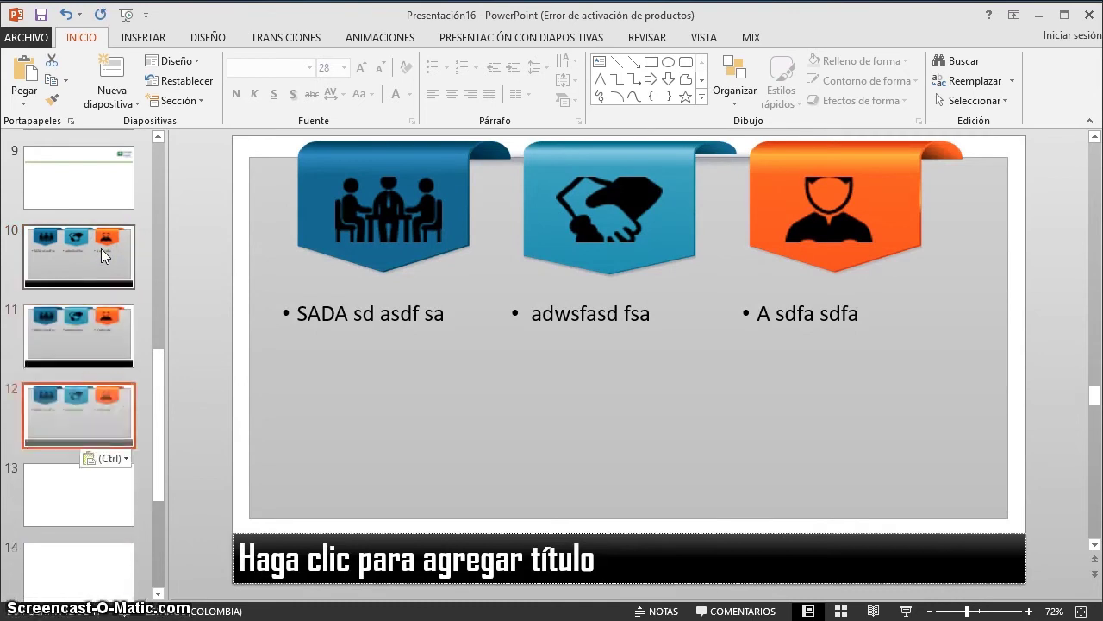
pyautogui.click(105, 349)
pyautogui.click(91, 419)
pyautogui.click(92, 343)
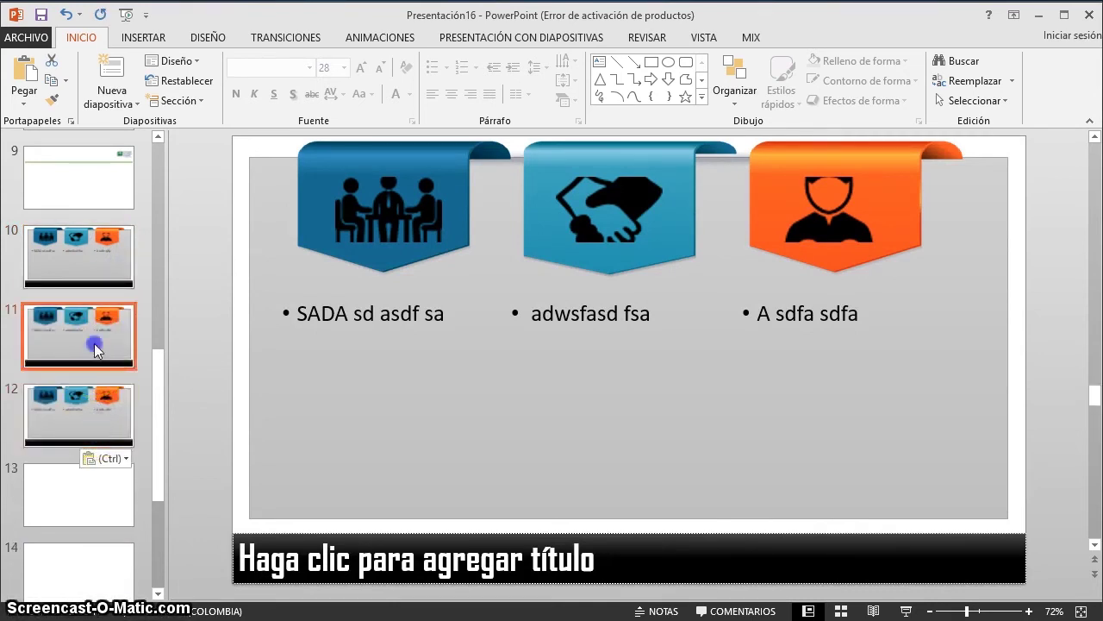
# On slide 11, delete the handshake picture and insert target50.png into the middle banner.
pyautogui.click(631, 208)
pyautogui.rightClick(599, 197)
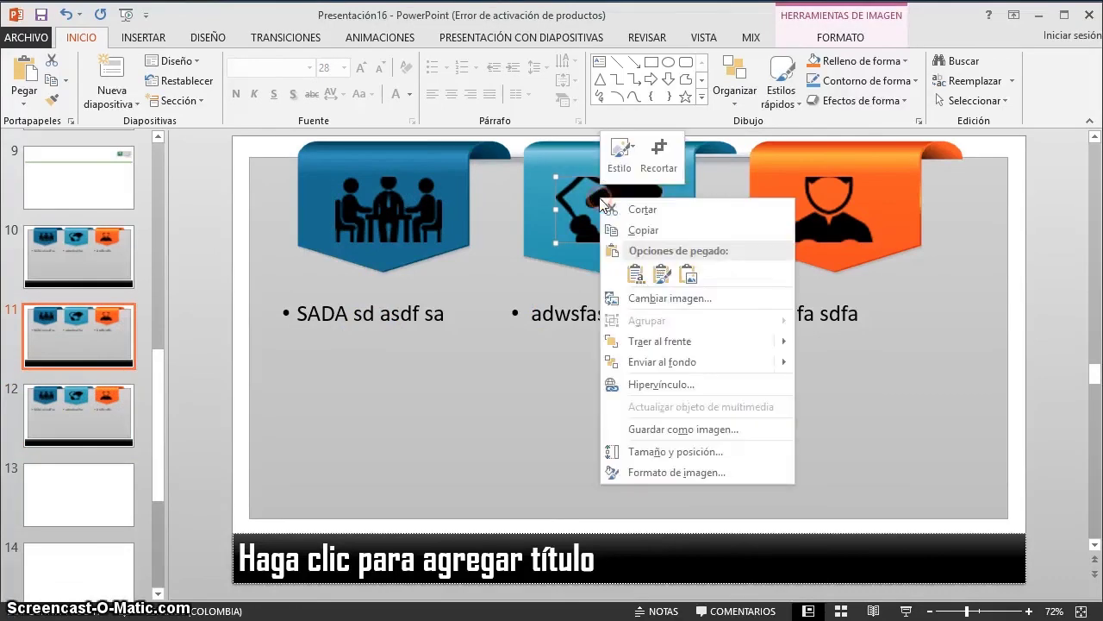
pyautogui.click(679, 298)
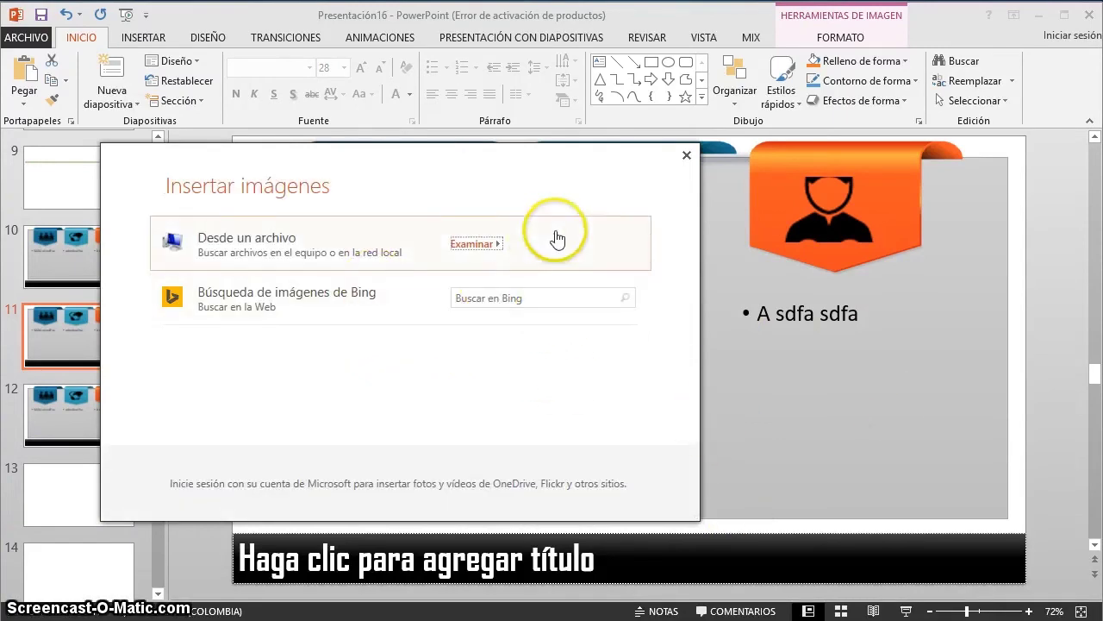
pyautogui.click(683, 160)
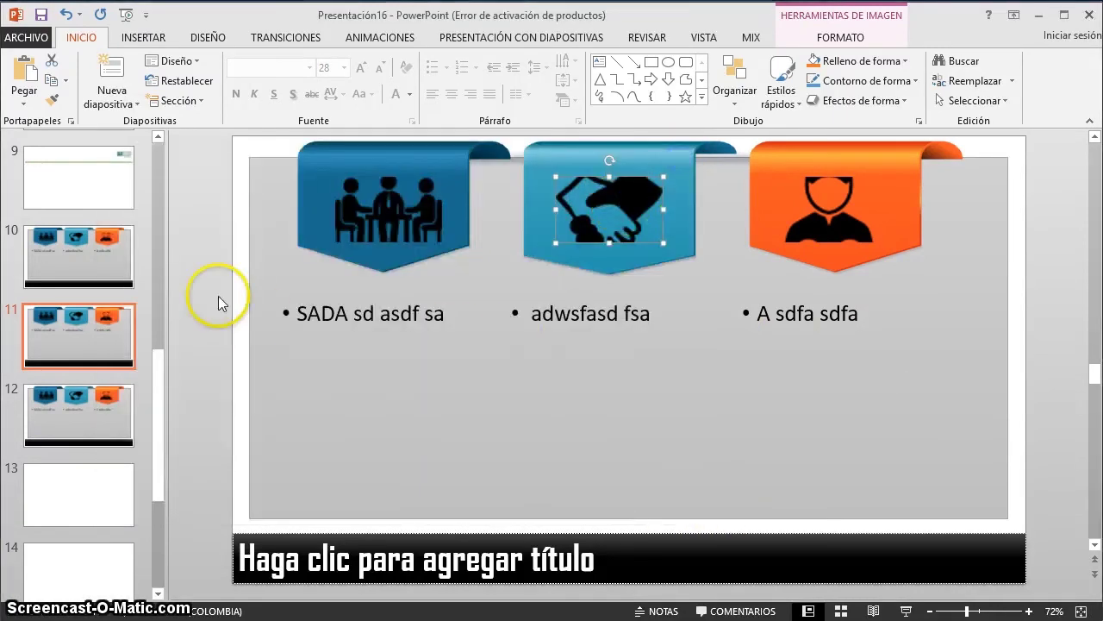
pyautogui.press('Delete')
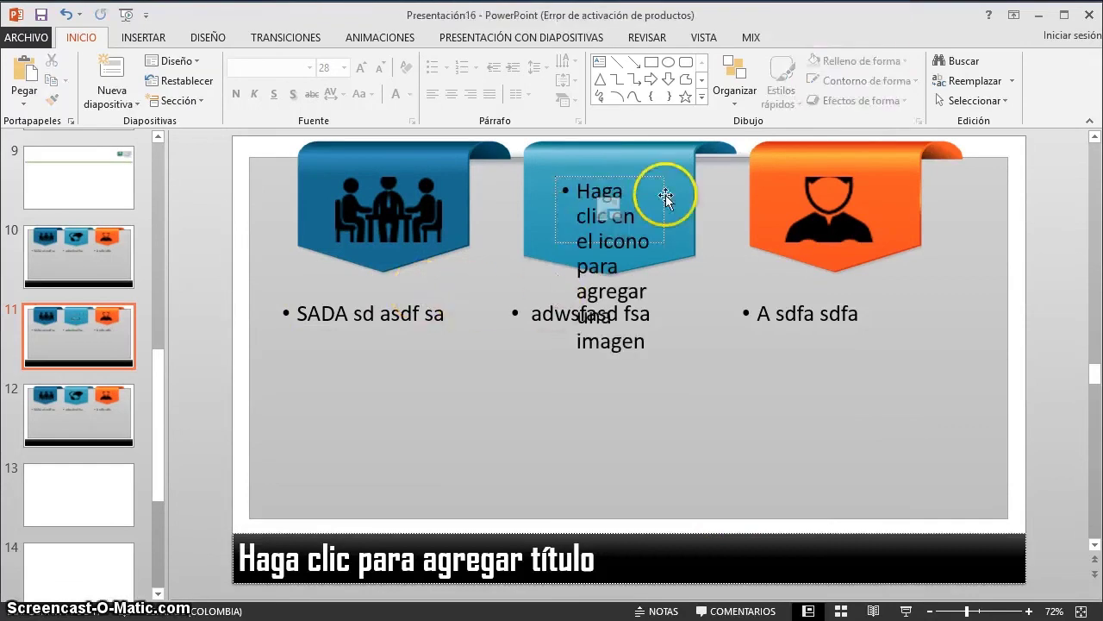
pyautogui.click(609, 211)
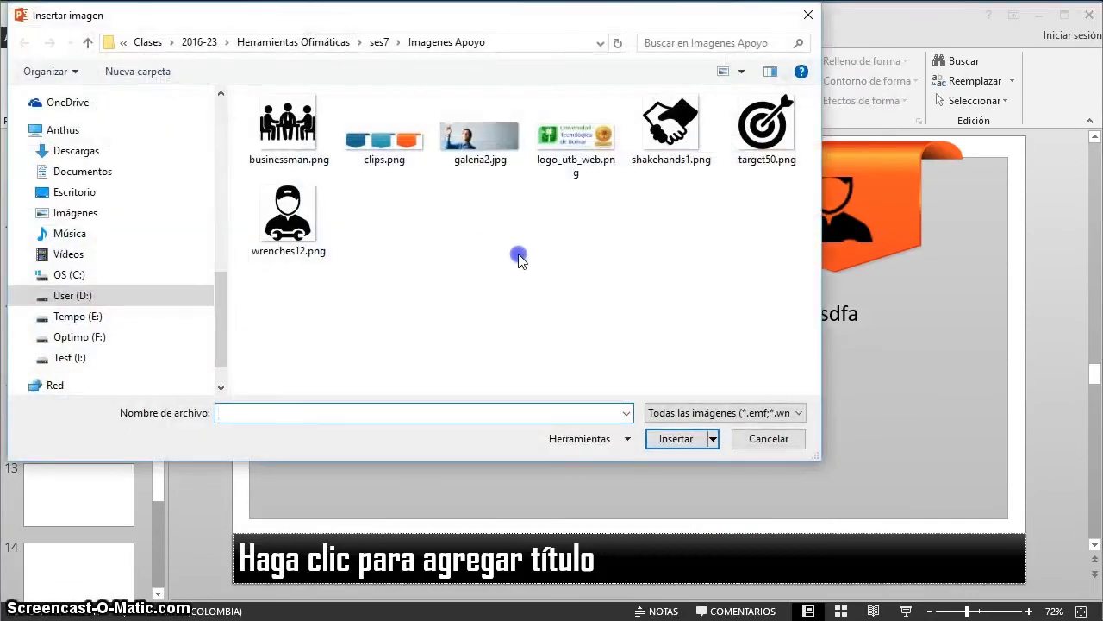
pyautogui.doubleClick(764, 125)
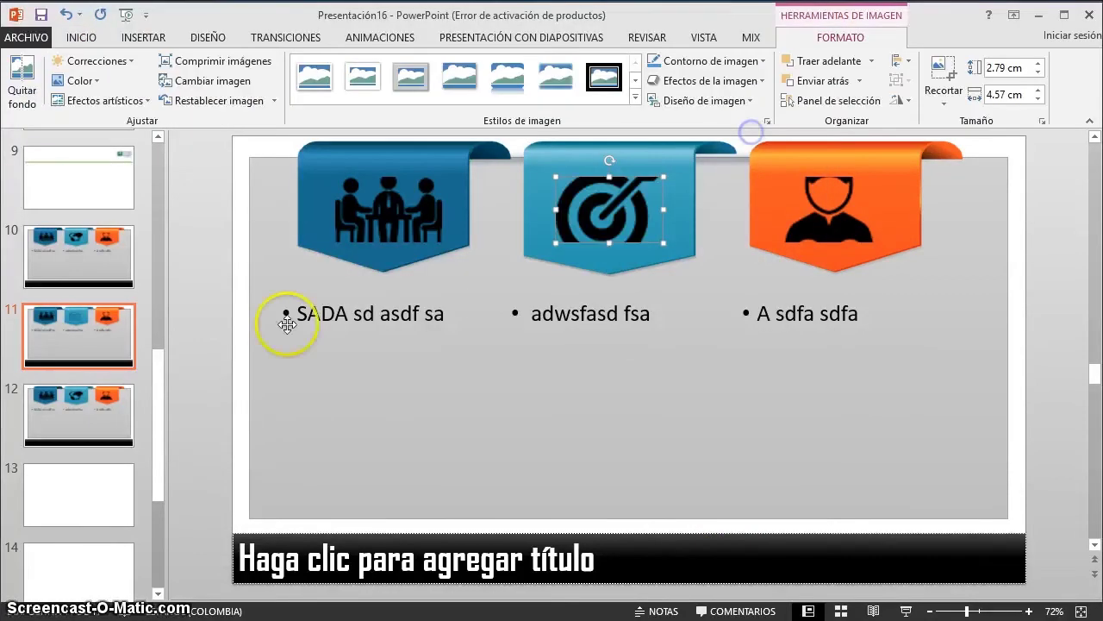
pyautogui.click(257, 451)
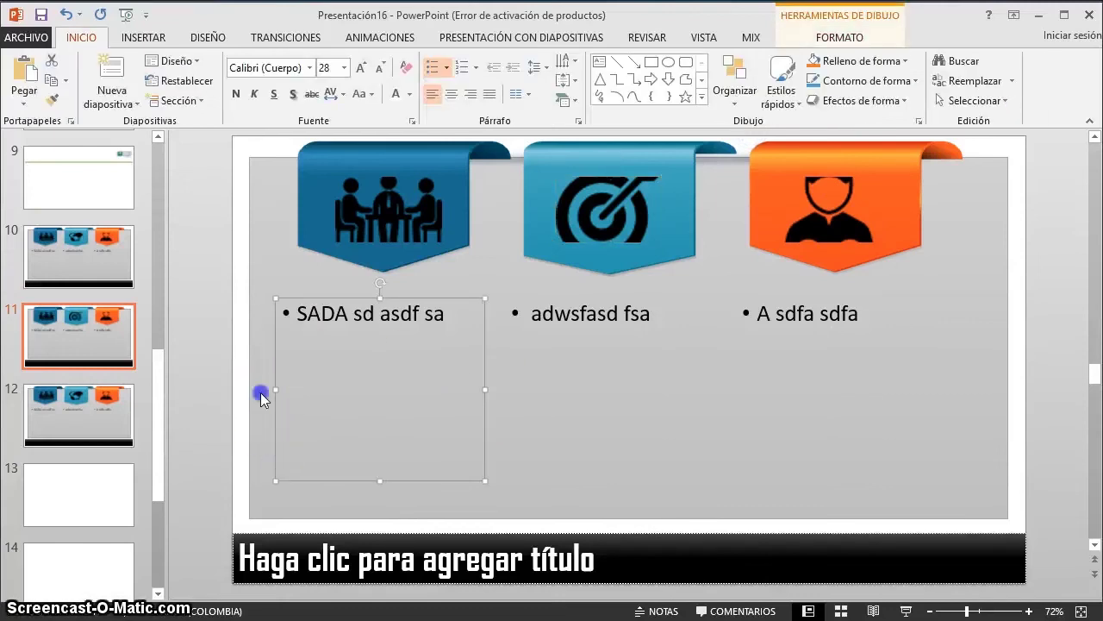
pyautogui.click(260, 393)
# In Slide Master view, fill the layout's grey rectangle with a radial preset gradient, then close Master View.
pyautogui.click(718, 41)
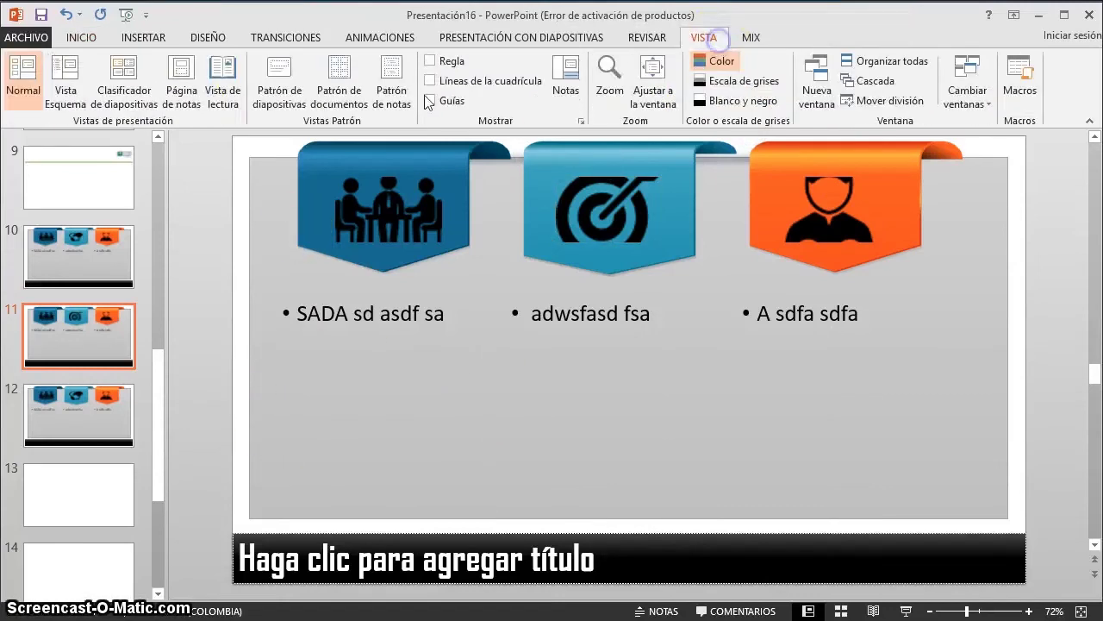
pyautogui.click(268, 93)
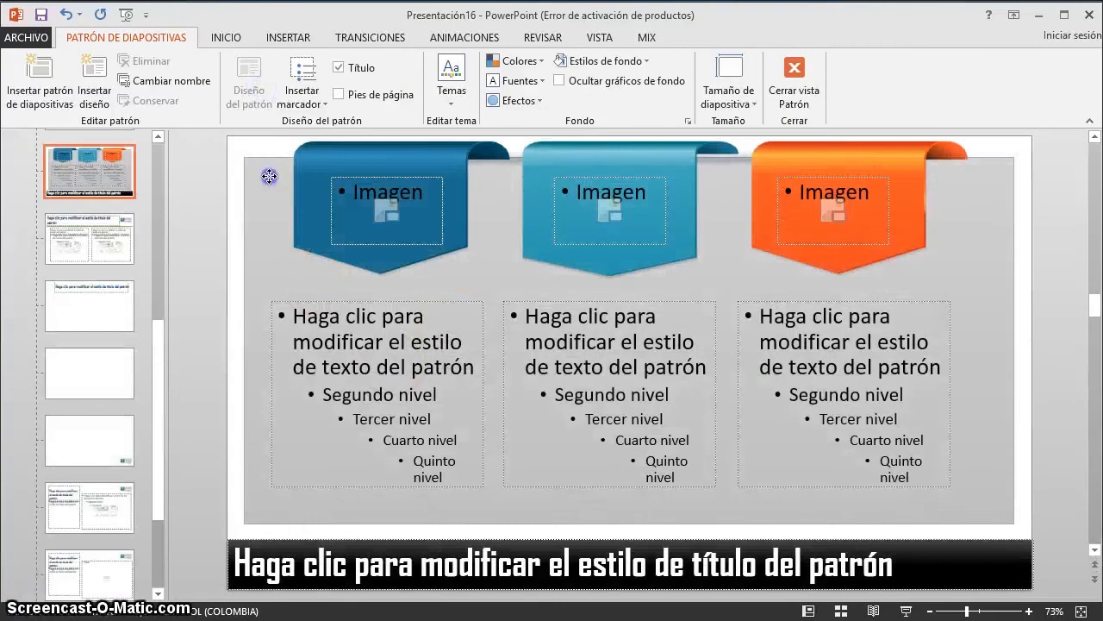
pyautogui.click(269, 177)
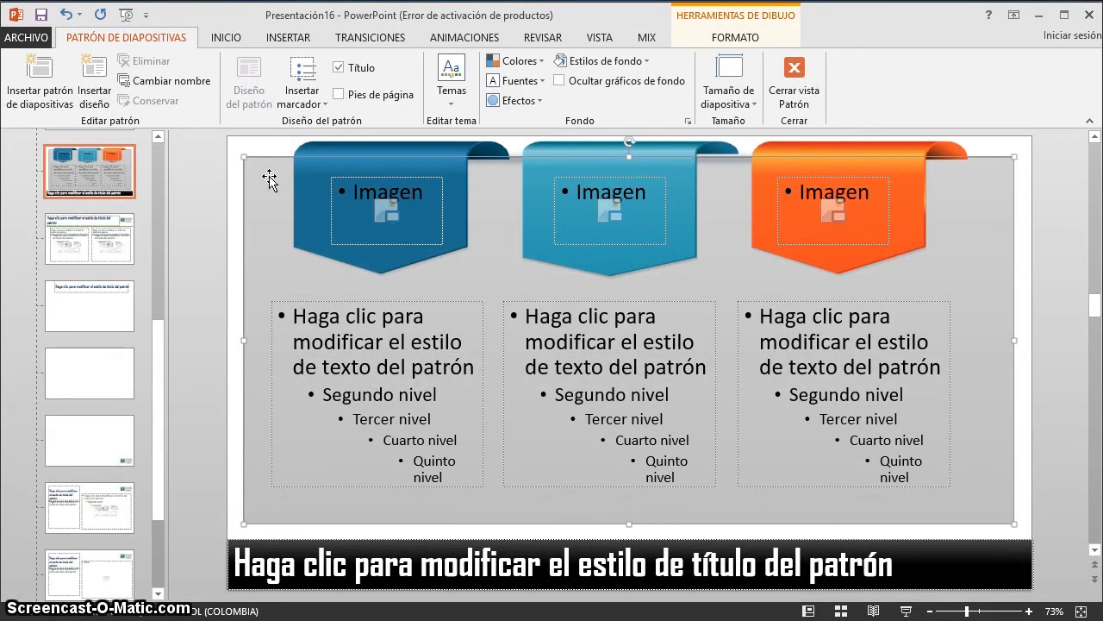
pyautogui.rightClick(269, 179)
pyautogui.moveTo(375, 363)
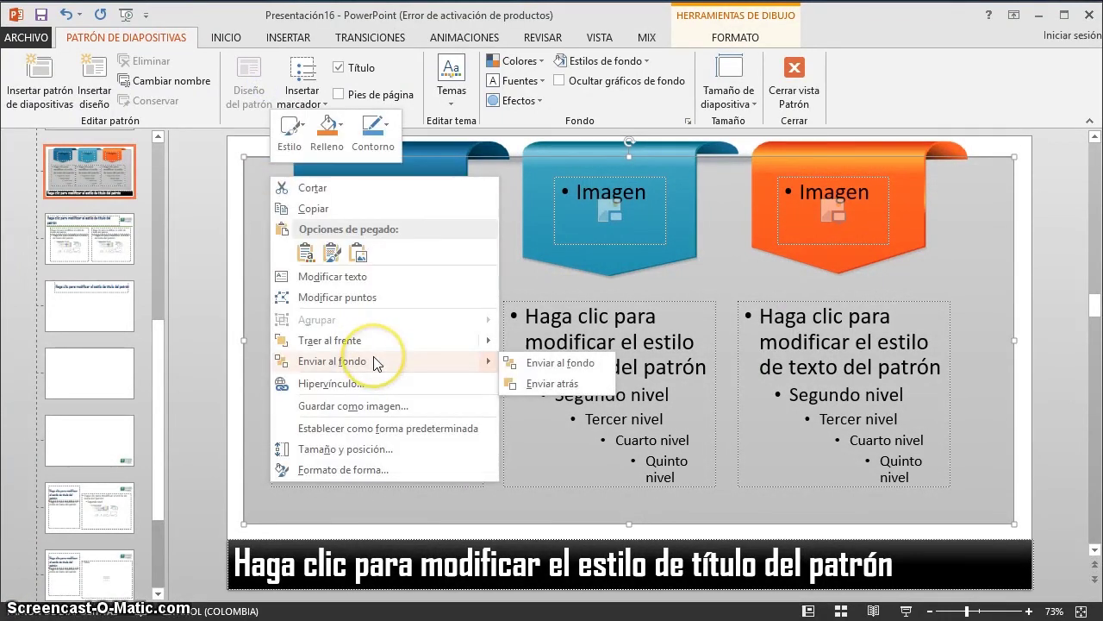
pyautogui.click(371, 469)
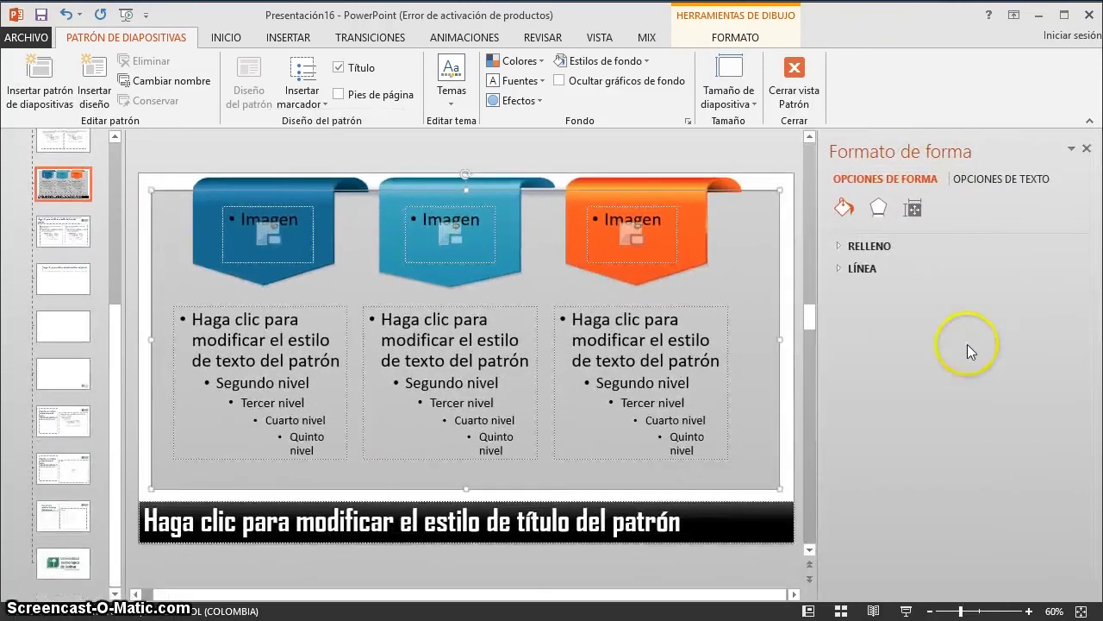
pyautogui.click(845, 245)
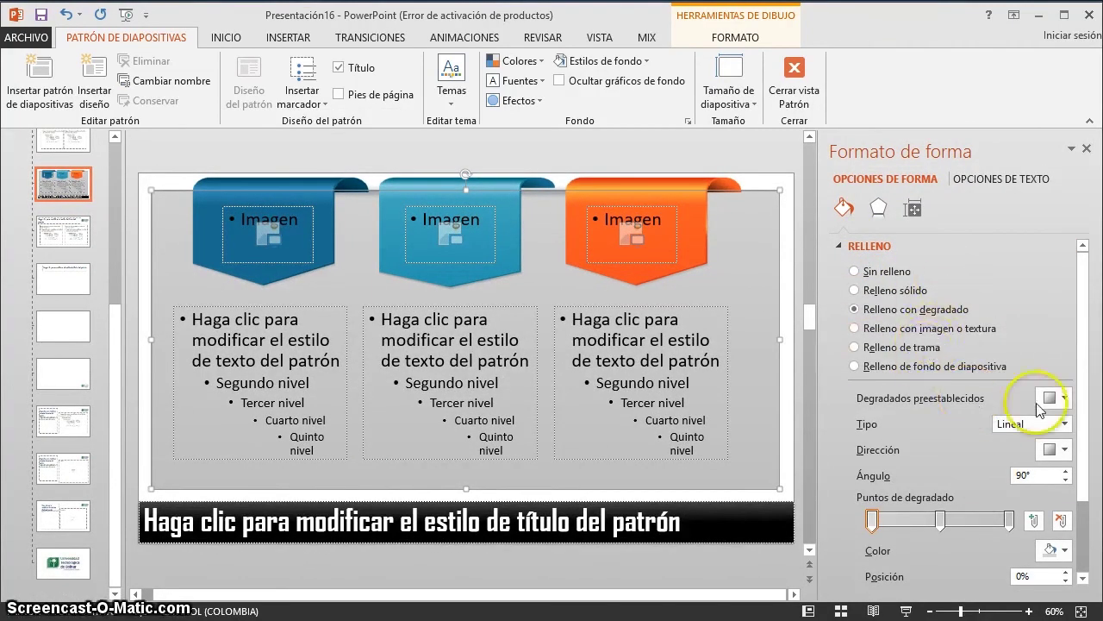
pyautogui.click(1039, 403)
pyautogui.click(1007, 466)
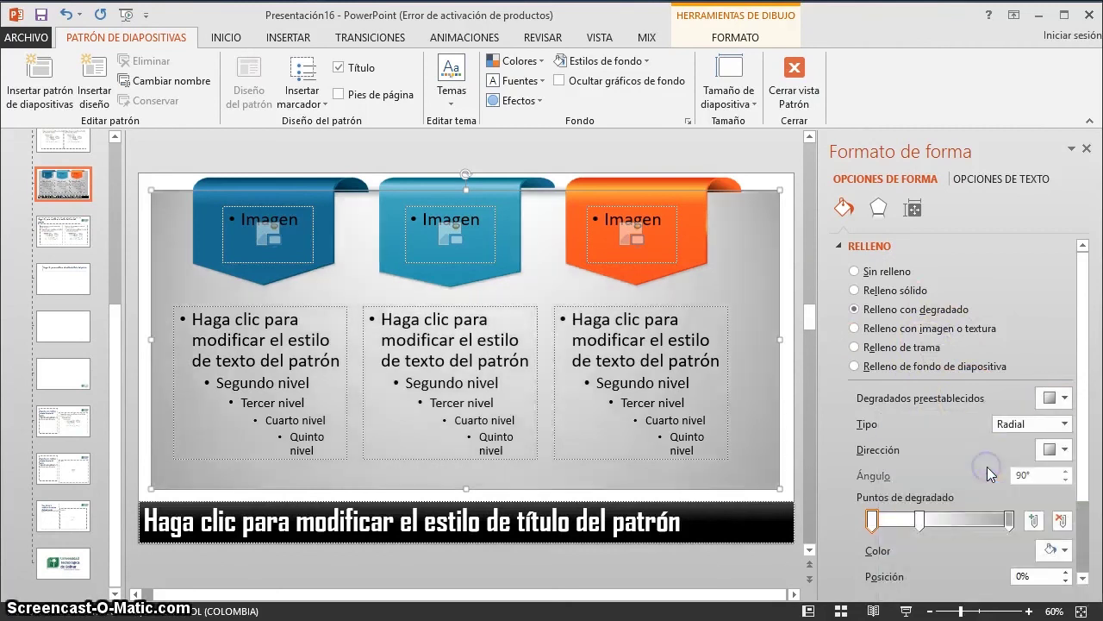
pyautogui.click(791, 93)
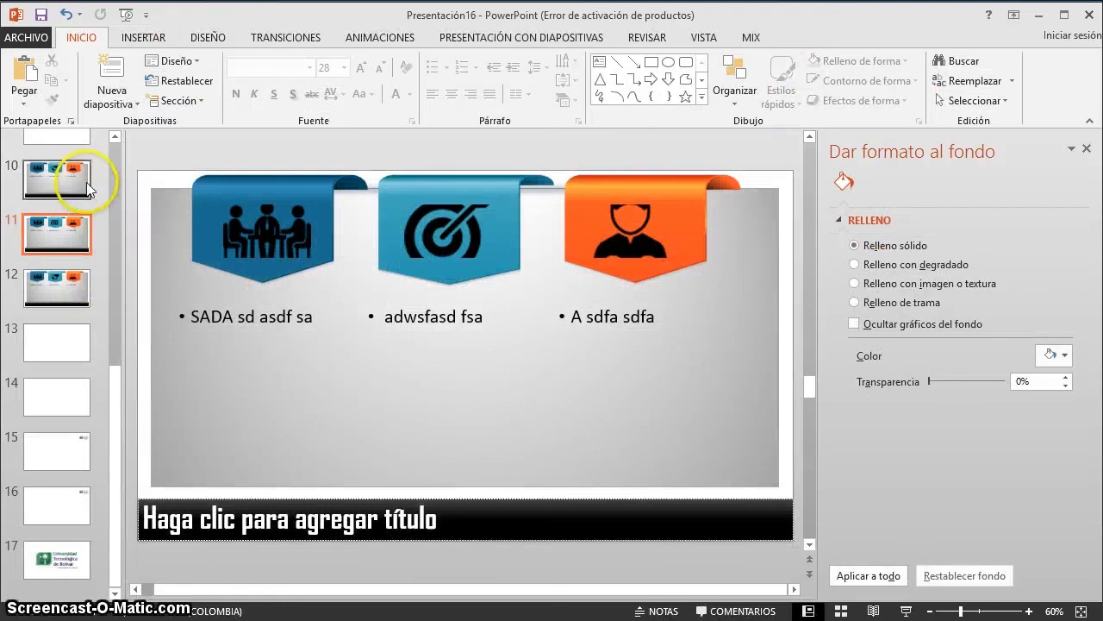
# Compare the gradient on slides 10, 11 and 12, close the Dar formato al fondo pane, ending on slide 12.
pyautogui.click(87, 188)
pyautogui.click(69, 289)
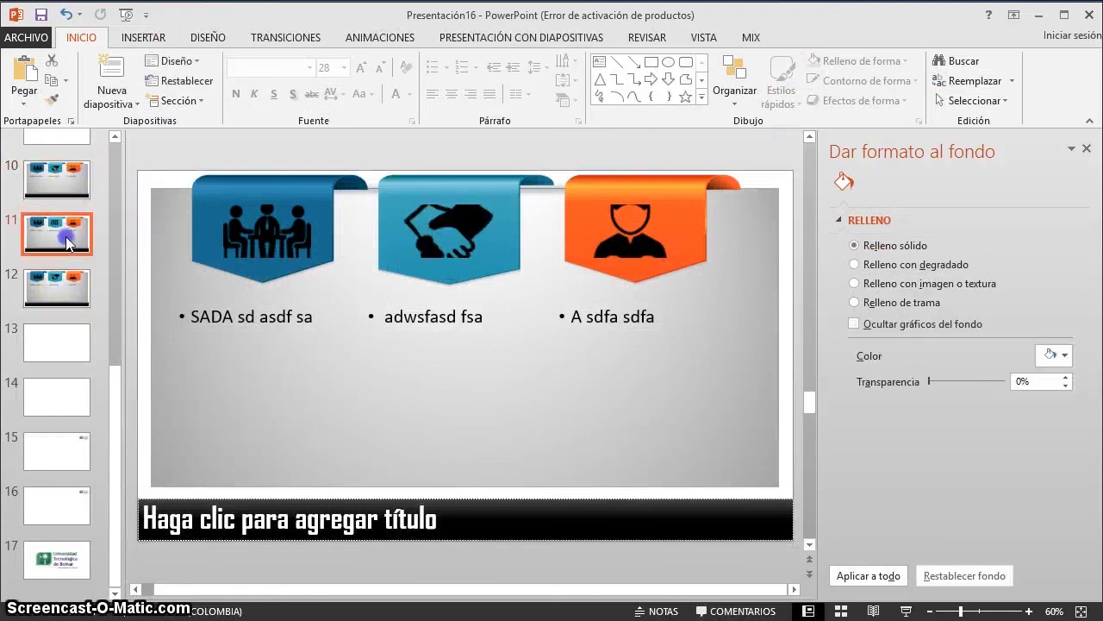
pyautogui.click(56, 292)
pyautogui.click(1087, 153)
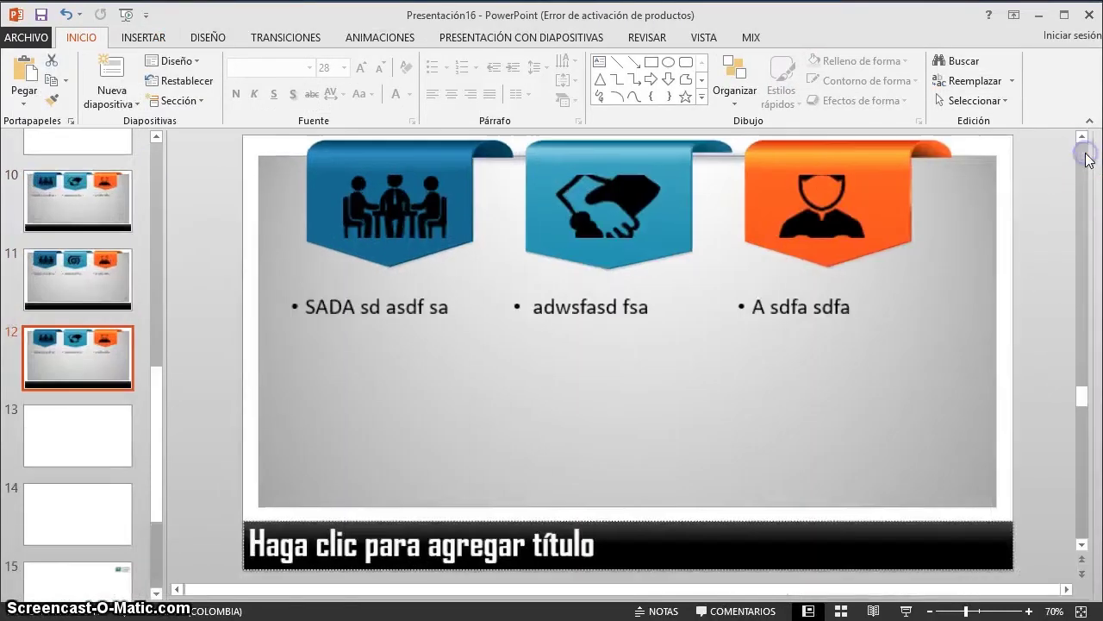
pyautogui.click(116, 278)
pyautogui.click(101, 226)
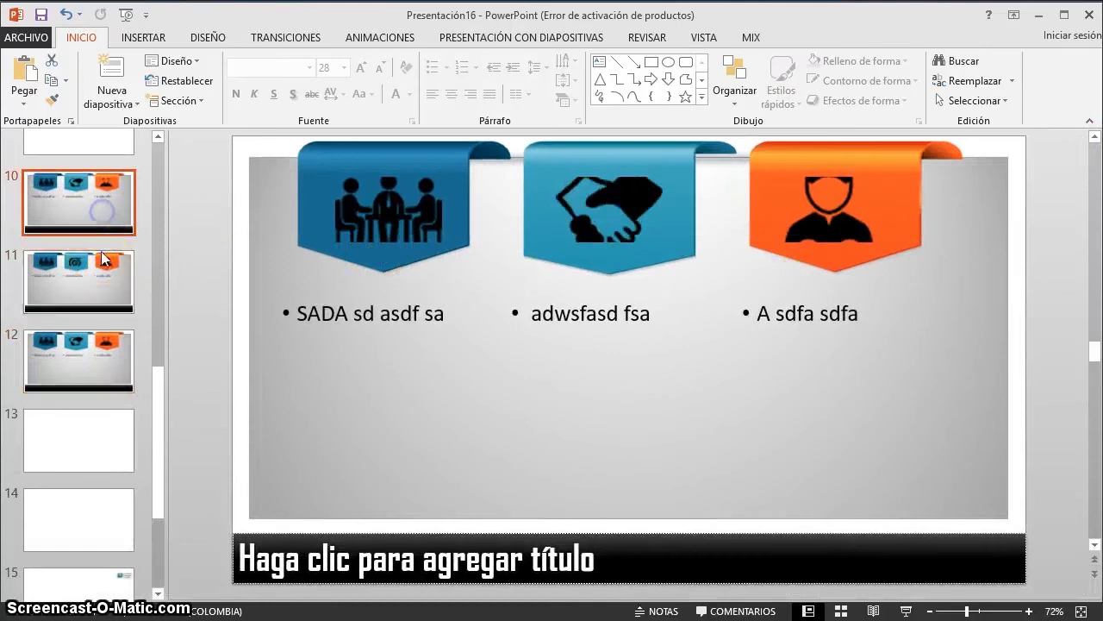
pyautogui.click(102, 267)
pyautogui.click(97, 343)
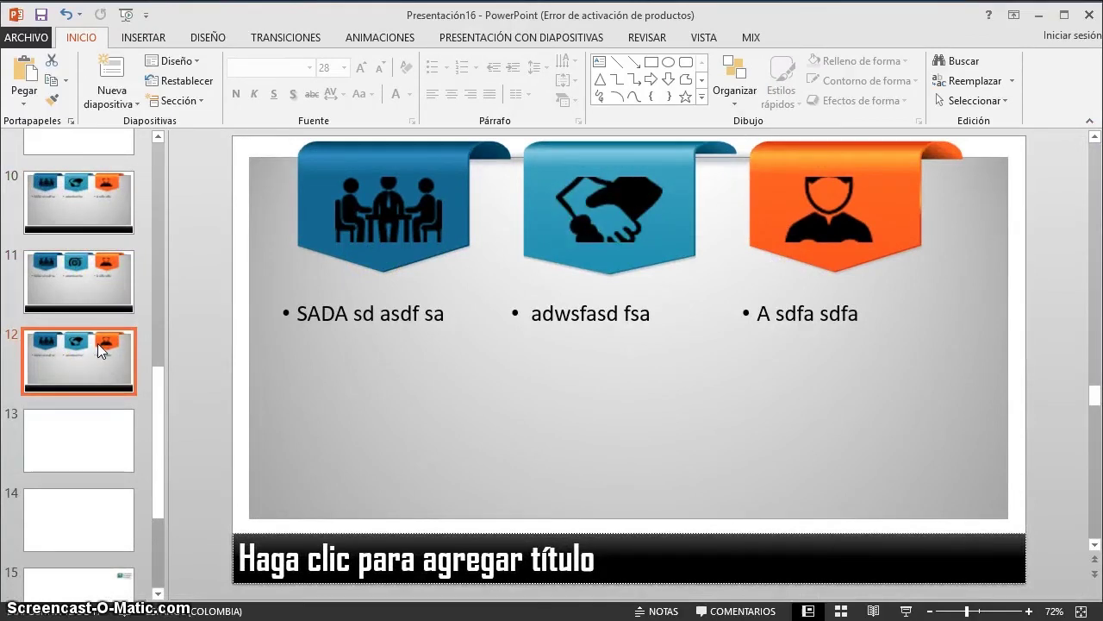
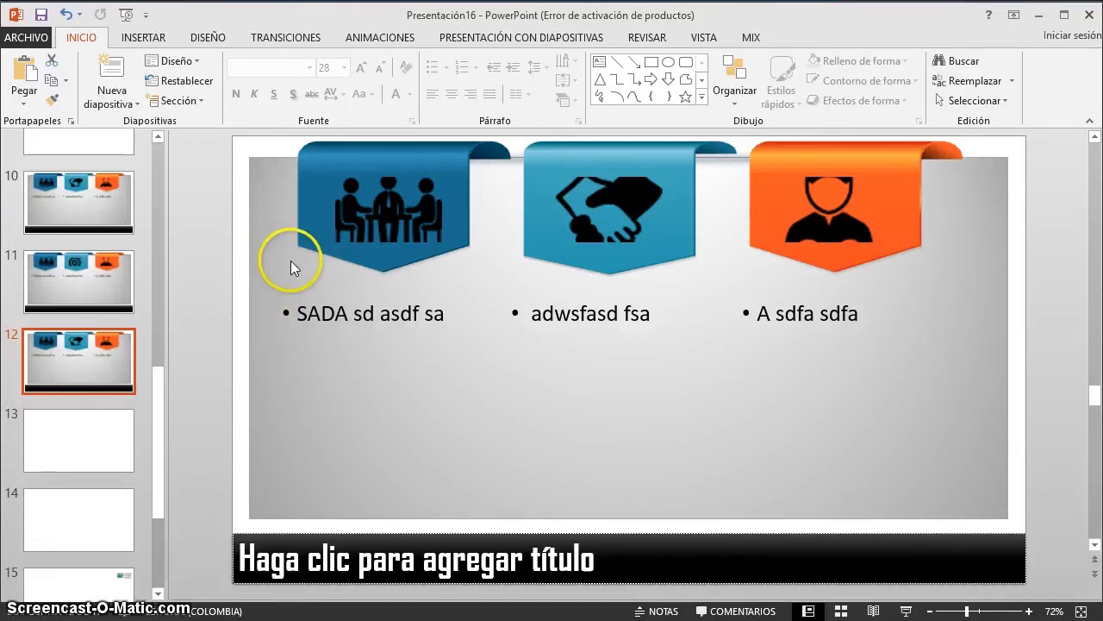
# Open estructurabasica.txt from the ses7 folder in a full-height File Explorer window.
pyautogui.hotkey('alt', 'Tab')
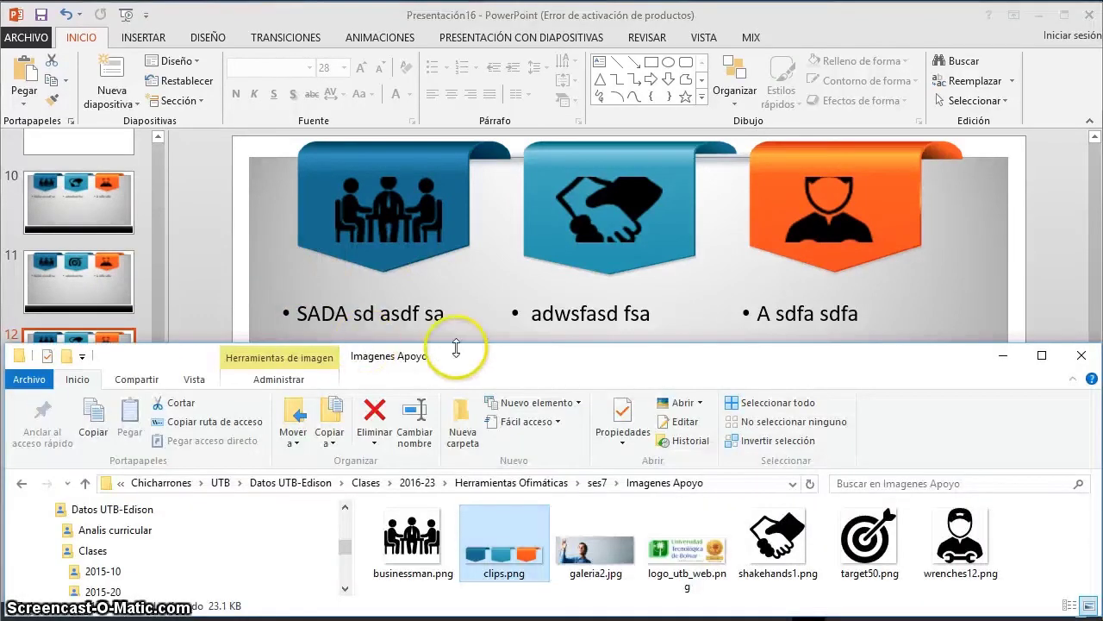
pyautogui.moveTo(466, 342); pyautogui.dragTo(463, 2)
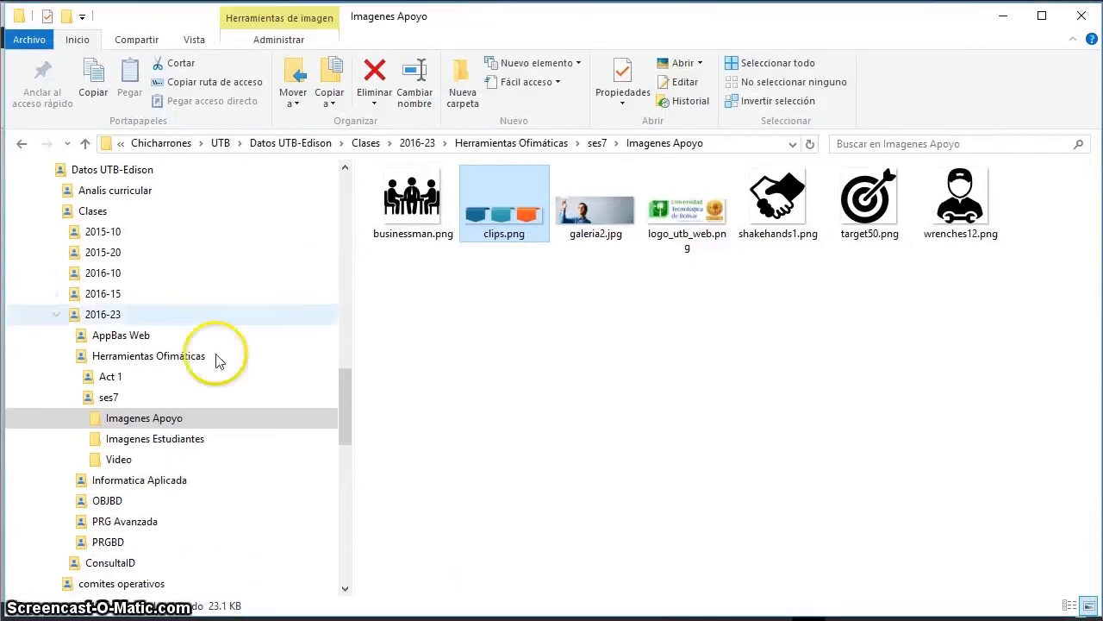
pyautogui.click(109, 397)
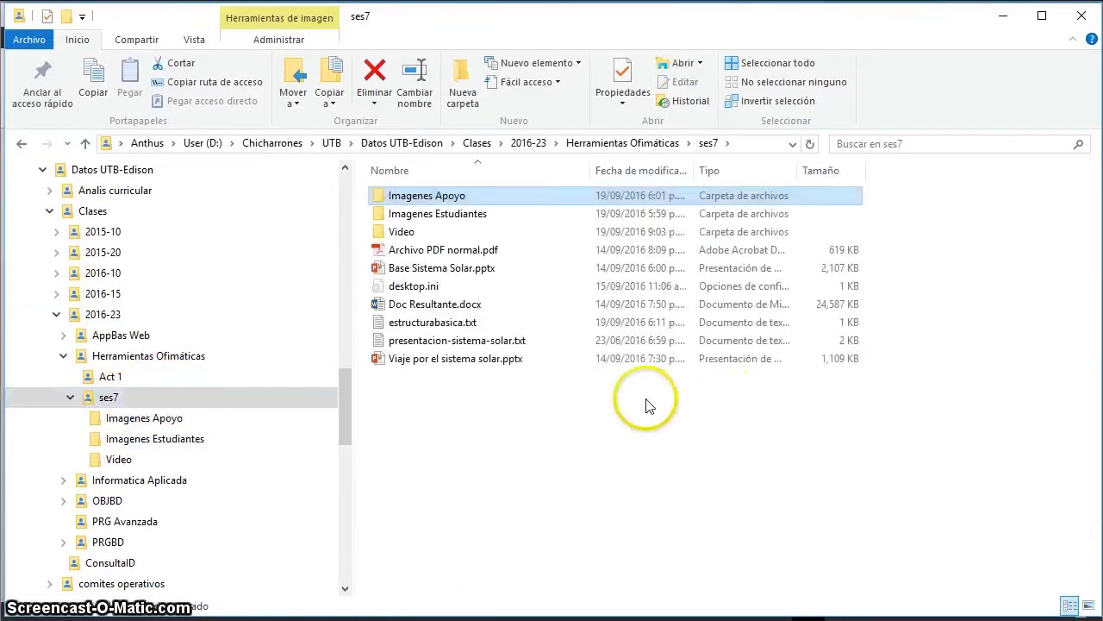
pyautogui.doubleClick(490, 323)
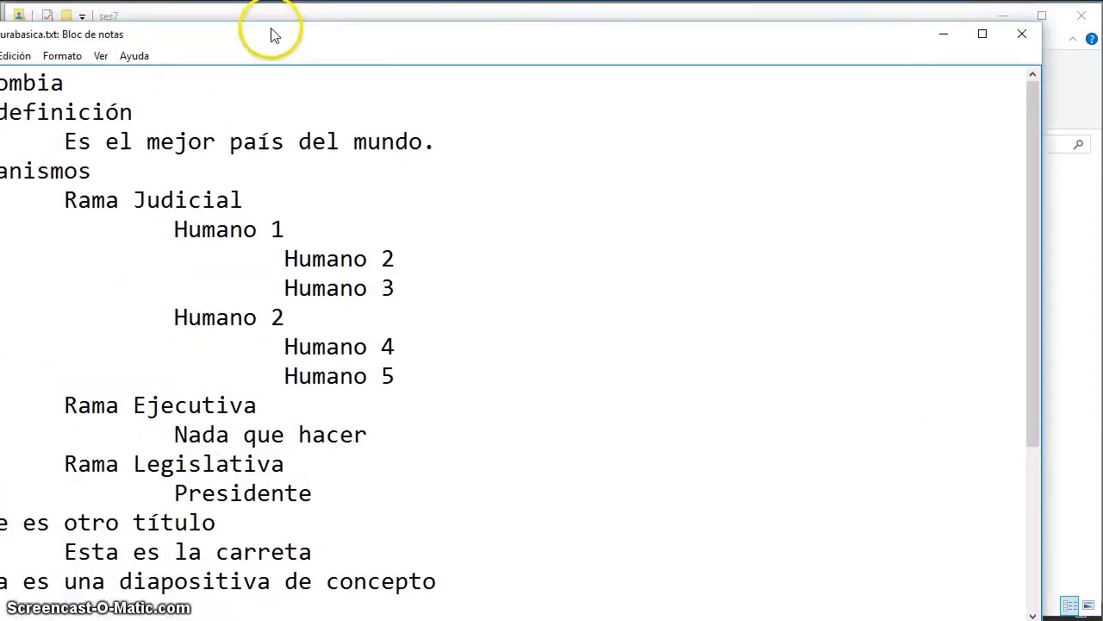
# Maximize Notepad, review the outline down to the Concepto entries, then close estructurabasica.txt.
pyautogui.moveTo(168, 8)
pyautogui.mouseDown()
pyautogui.moveTo(339, 16)
pyautogui.moveTo(325, 12)
pyautogui.mouseUp()
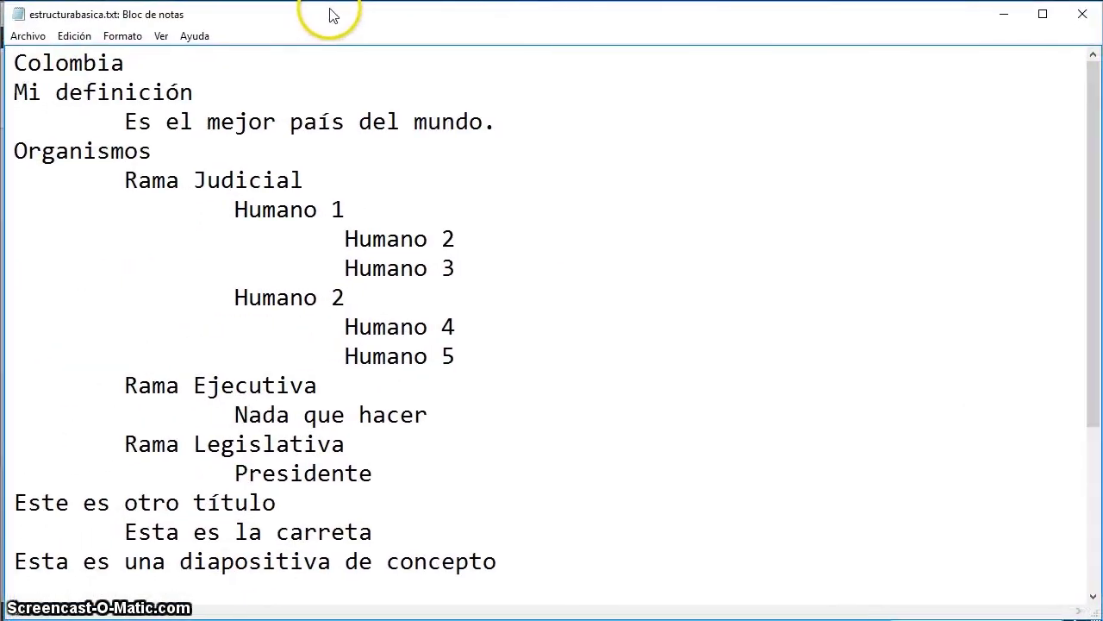
pyautogui.click(312, 122)
pyautogui.click(505, 123)
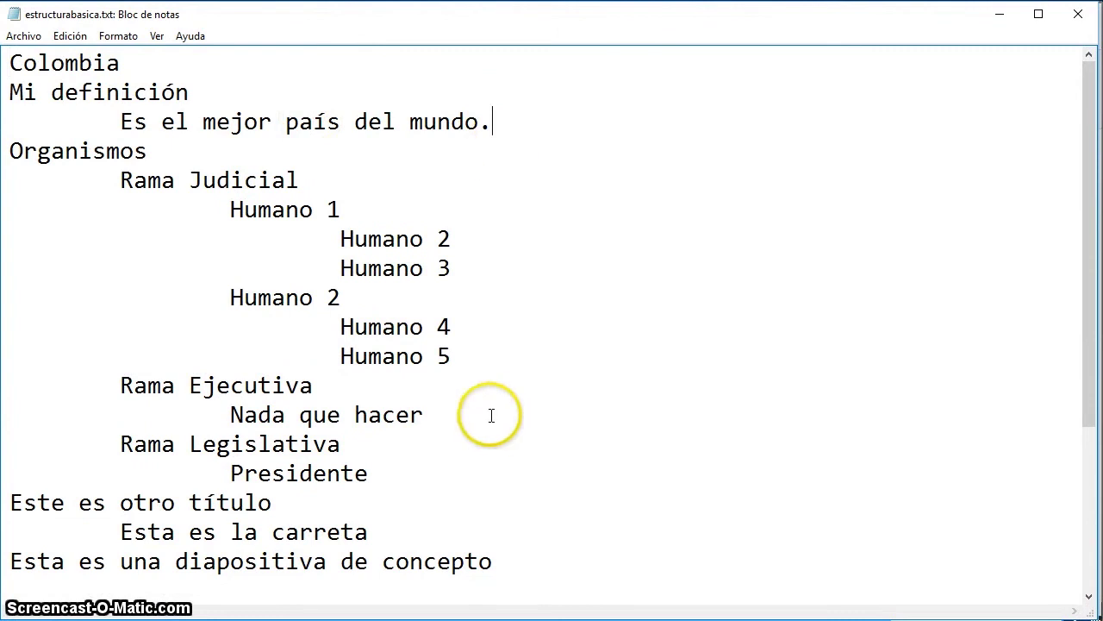
pyautogui.scroll(-3, 463, 397)
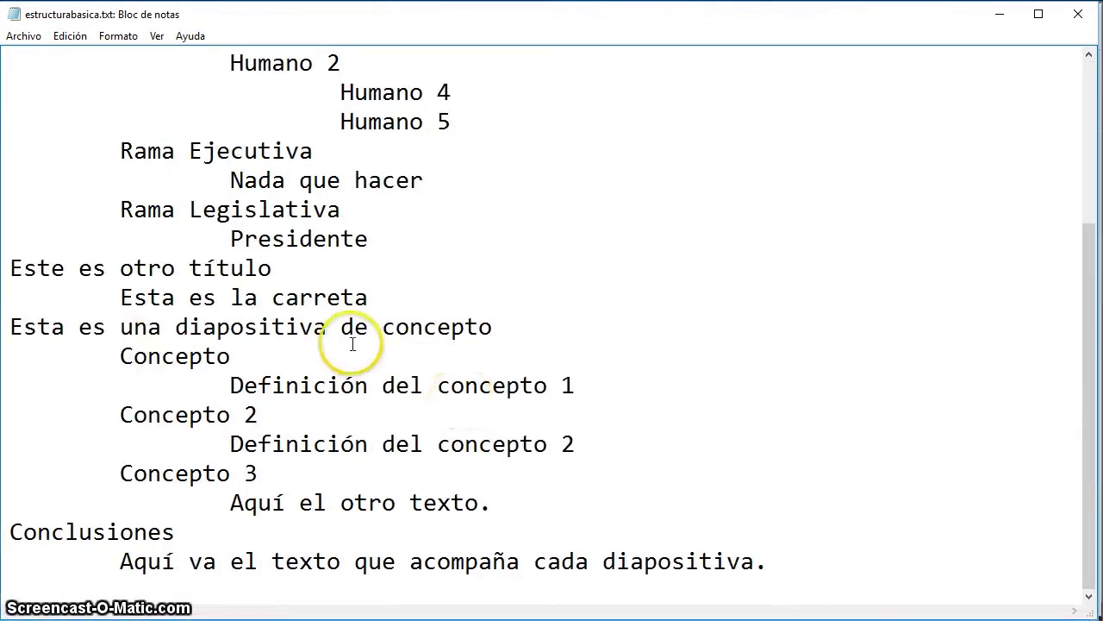
pyautogui.click(512, 318)
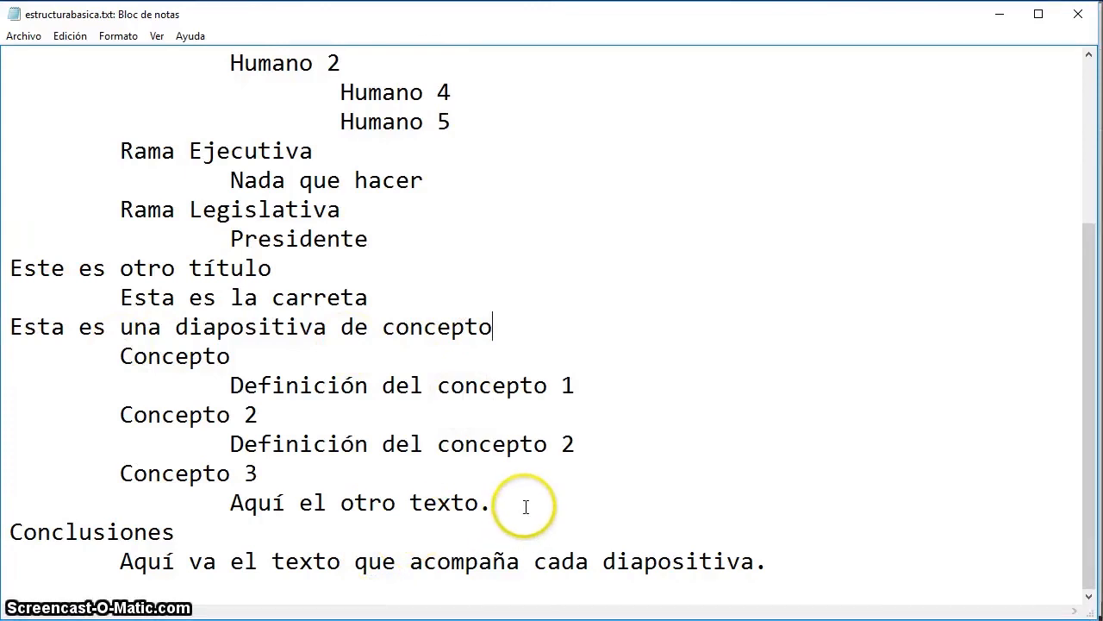
pyautogui.moveTo(526, 507); pyautogui.dragTo(10, 356)
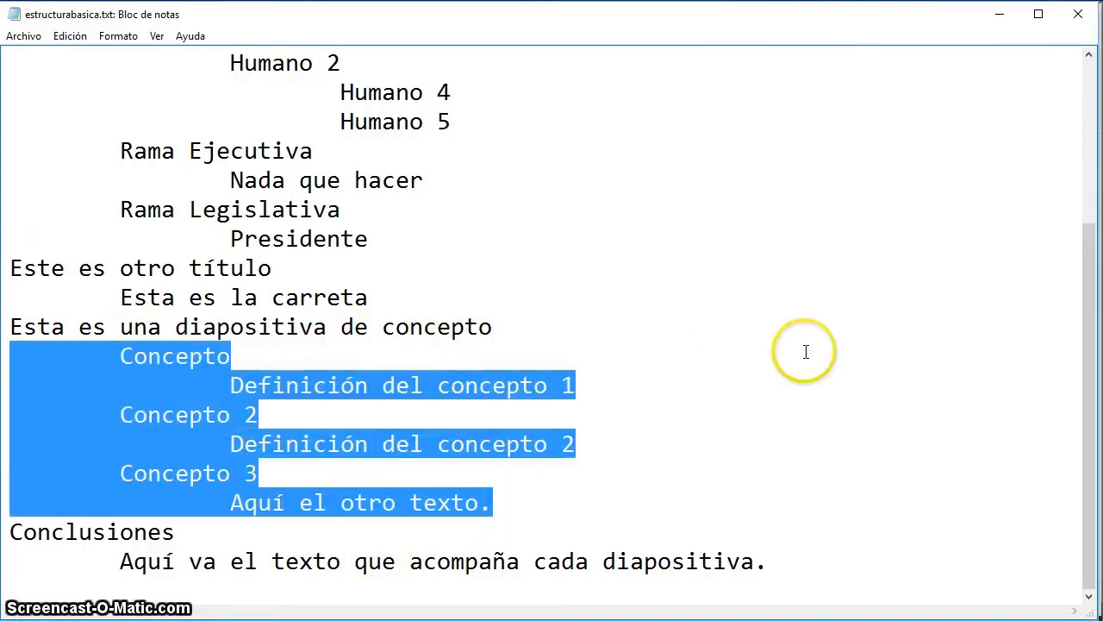
pyautogui.click(583, 229)
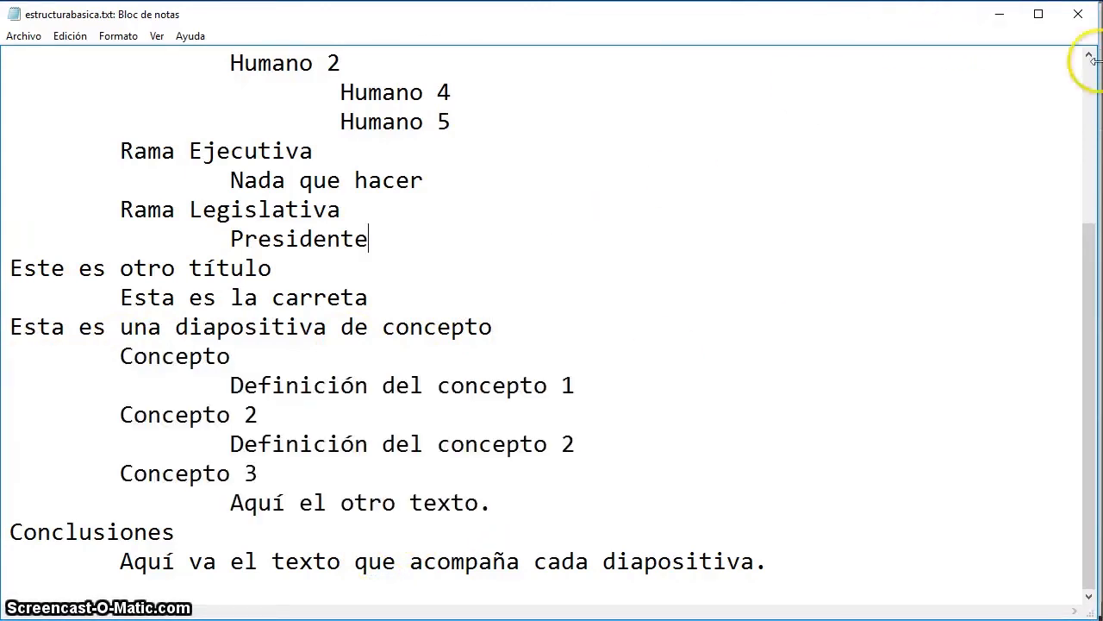
pyautogui.click(1068, 25)
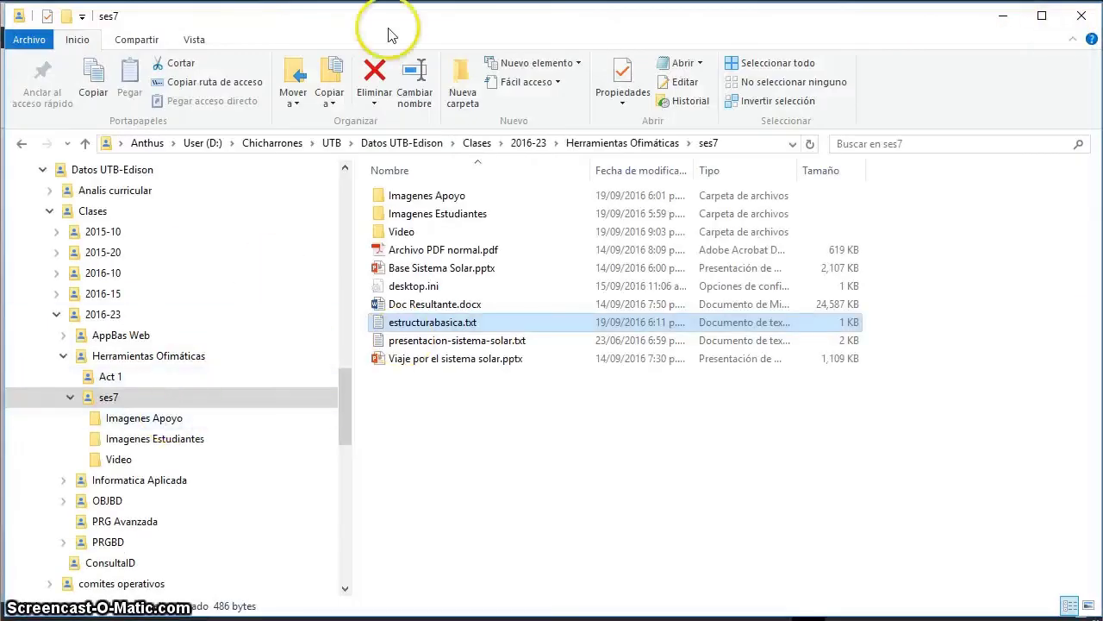
# Return to PowerPoint and delete slides 12, 11 and 10.
pyautogui.click(1009, 17)
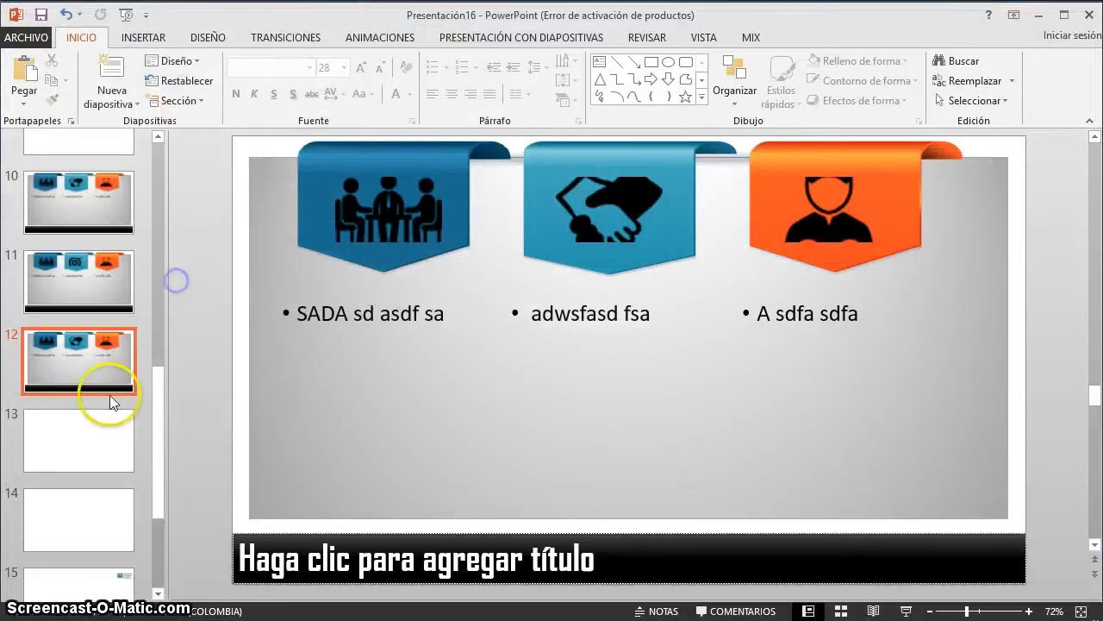
pyautogui.click(108, 345)
pyautogui.press('Delete')
pyautogui.click(96, 316)
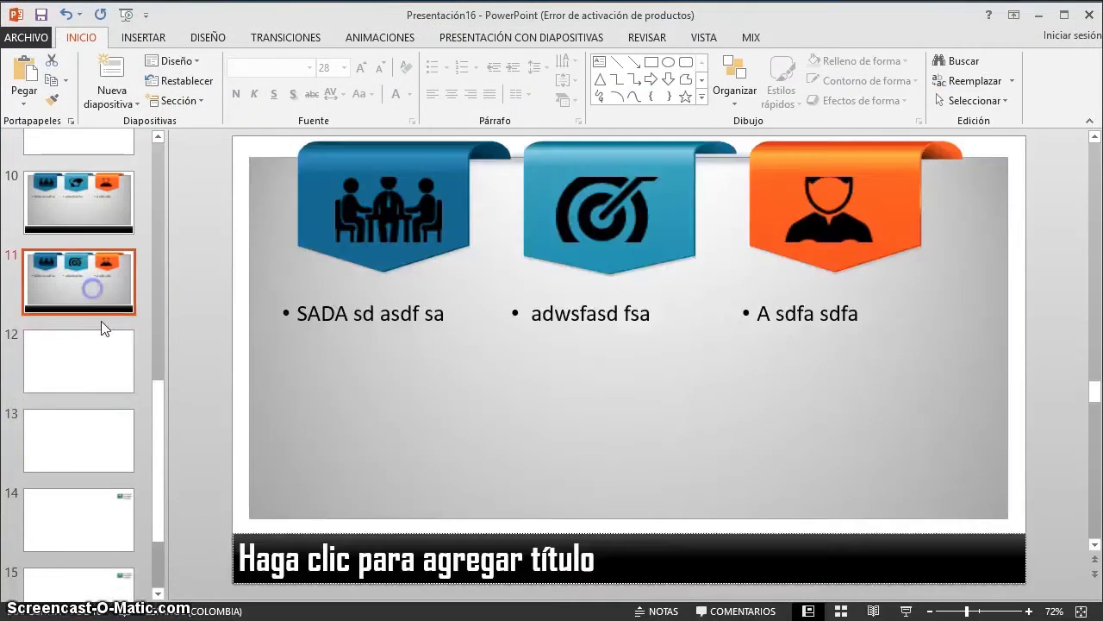
pyautogui.press('Delete')
pyautogui.click(86, 212)
pyautogui.press('Delete')
# Select the new slide 10 and look at its layout options without changing them.
pyautogui.click(90, 380)
pyautogui.scroll(3, 90, 380)
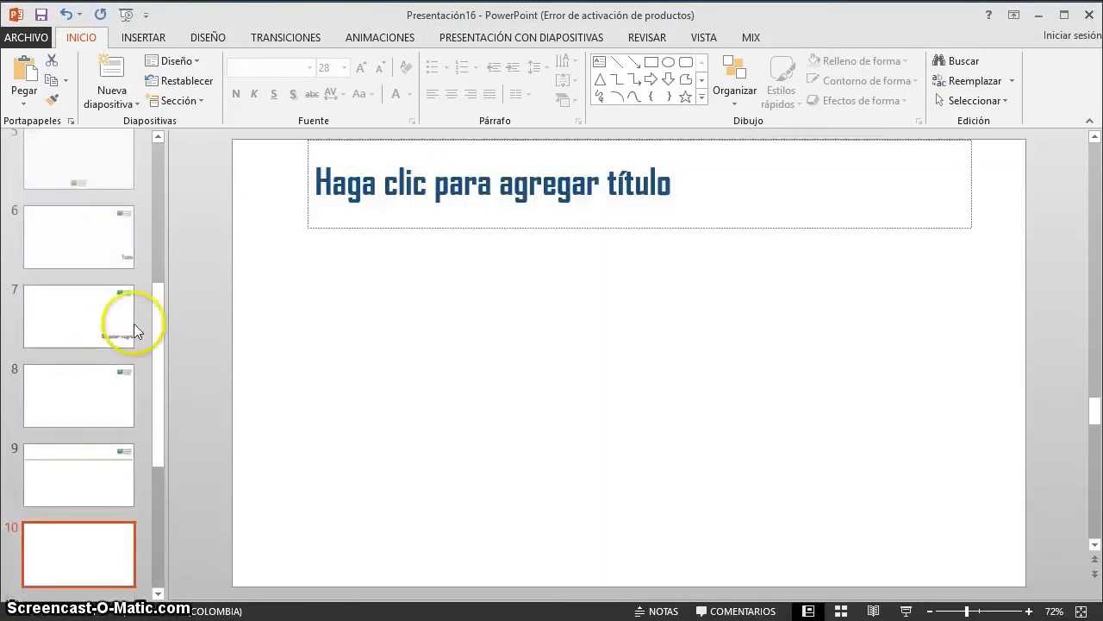
pyautogui.scroll(2, 134, 325)
pyautogui.scroll(2, 134, 324)
pyautogui.scroll(1, 106, 252)
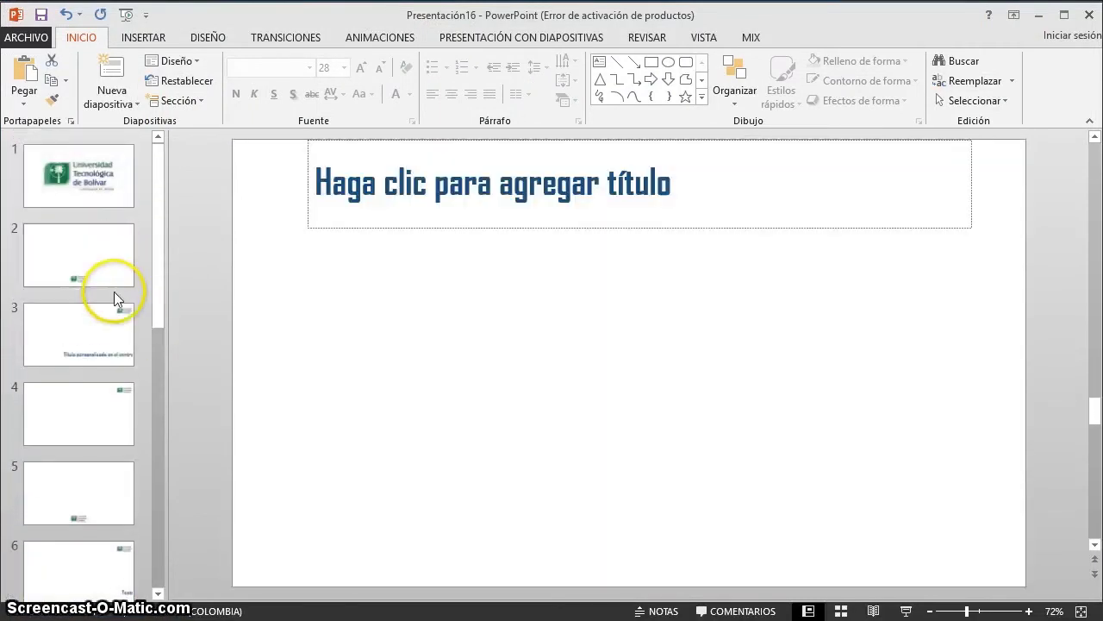
pyautogui.scroll(-3, 113, 298)
pyautogui.scroll(-3, 112, 306)
pyautogui.scroll(-2, 116, 301)
pyautogui.rightClick(249, 241)
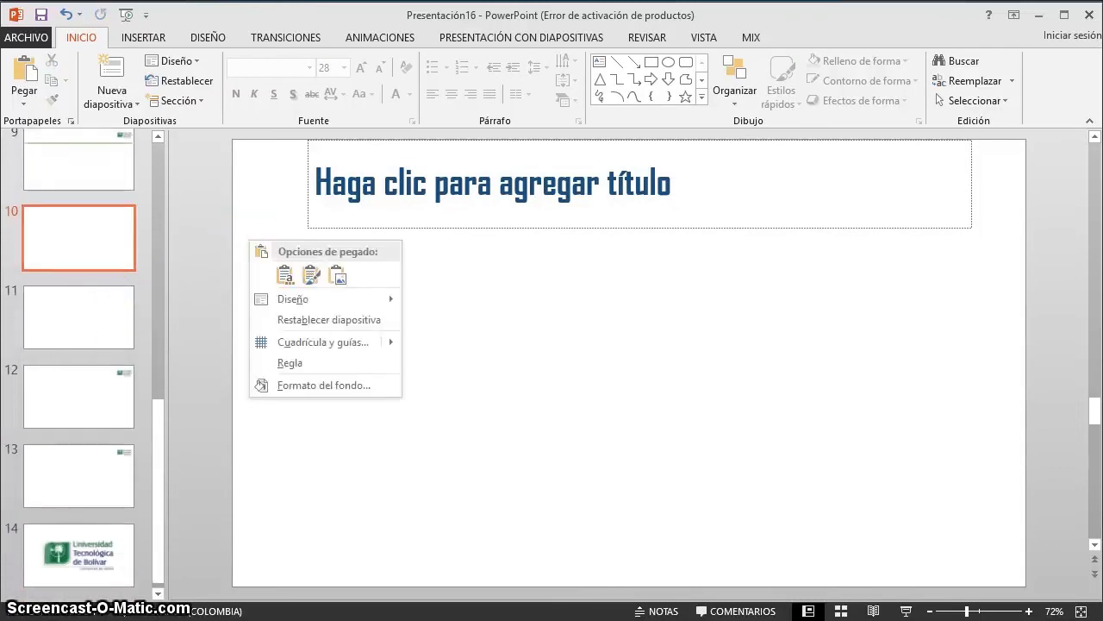
pyautogui.moveTo(316, 304)
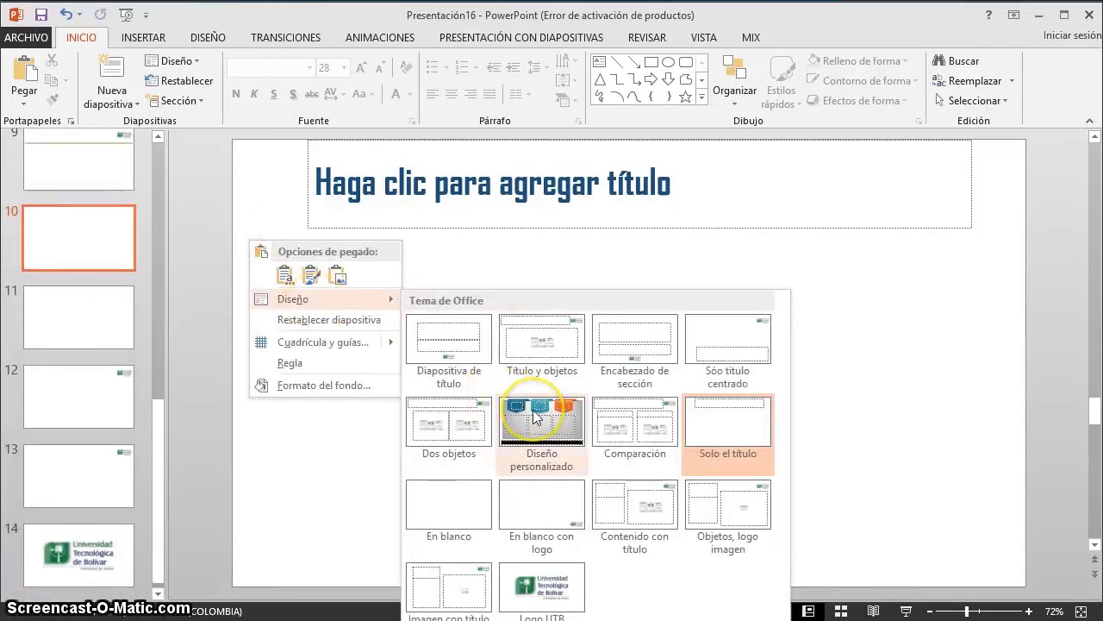
pyautogui.click(158, 243)
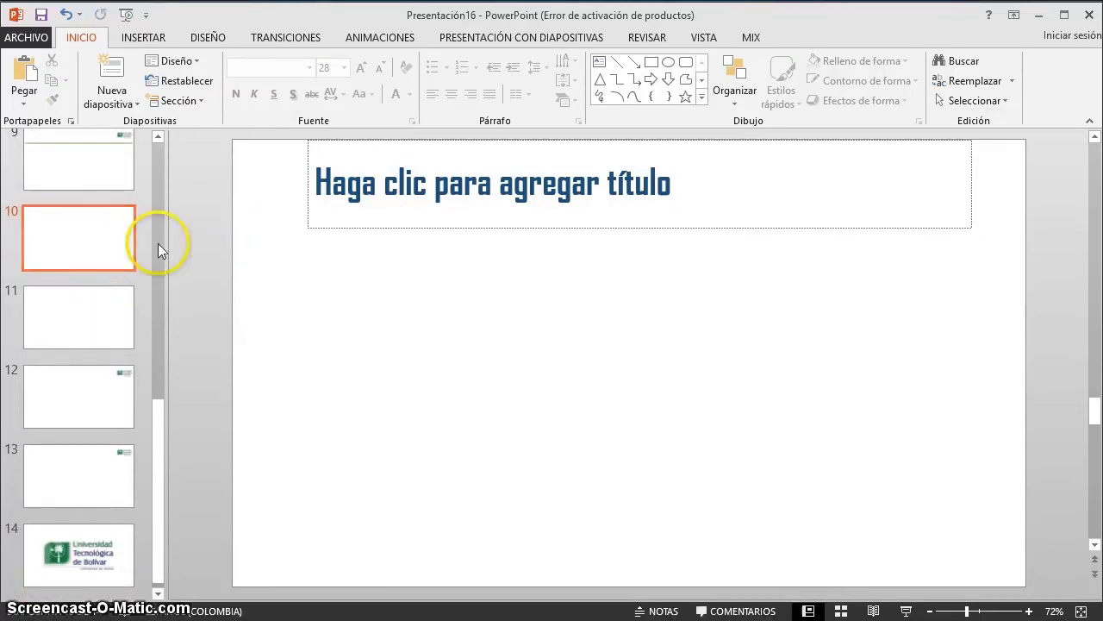
# Delete the remaining slides, including the logo title slide, until none are left.
pyautogui.press('pageup')
pyautogui.scroll(3, 34, 413)
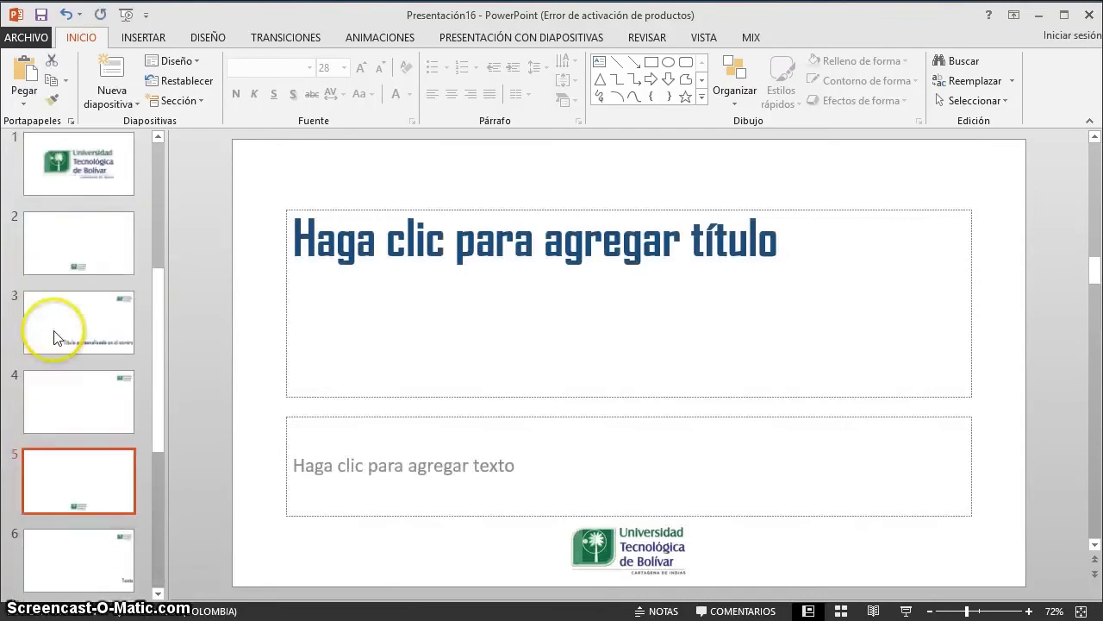
pyautogui.click(78, 194)
pyautogui.press('Delete')
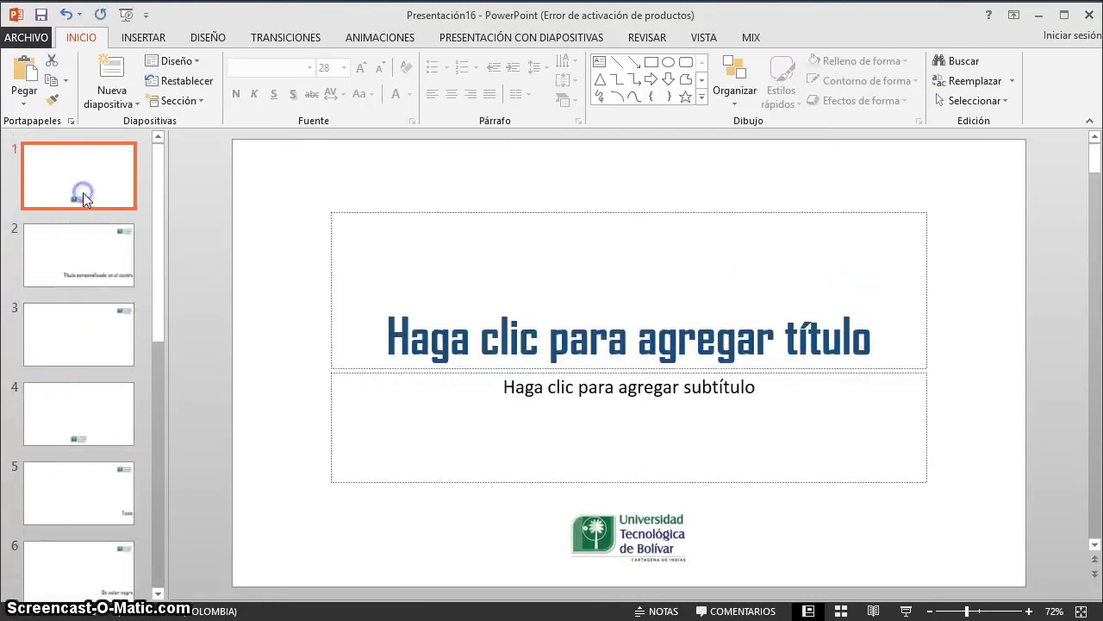
pyautogui.click(81, 239)
pyautogui.click(84, 197)
pyautogui.press('Delete')
pyautogui.press('Delete')
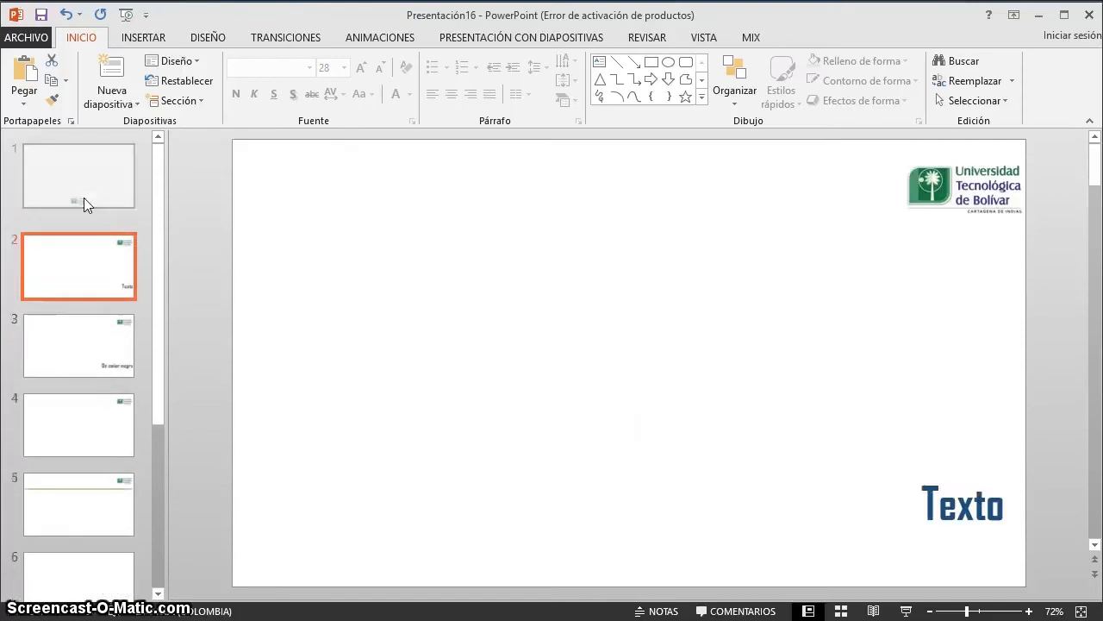
pyautogui.press('Delete')
pyautogui.press('Delete')
pyautogui.press('Delete')
pyautogui.press('Delete')
pyautogui.press('Delete')
pyautogui.press('Delete')
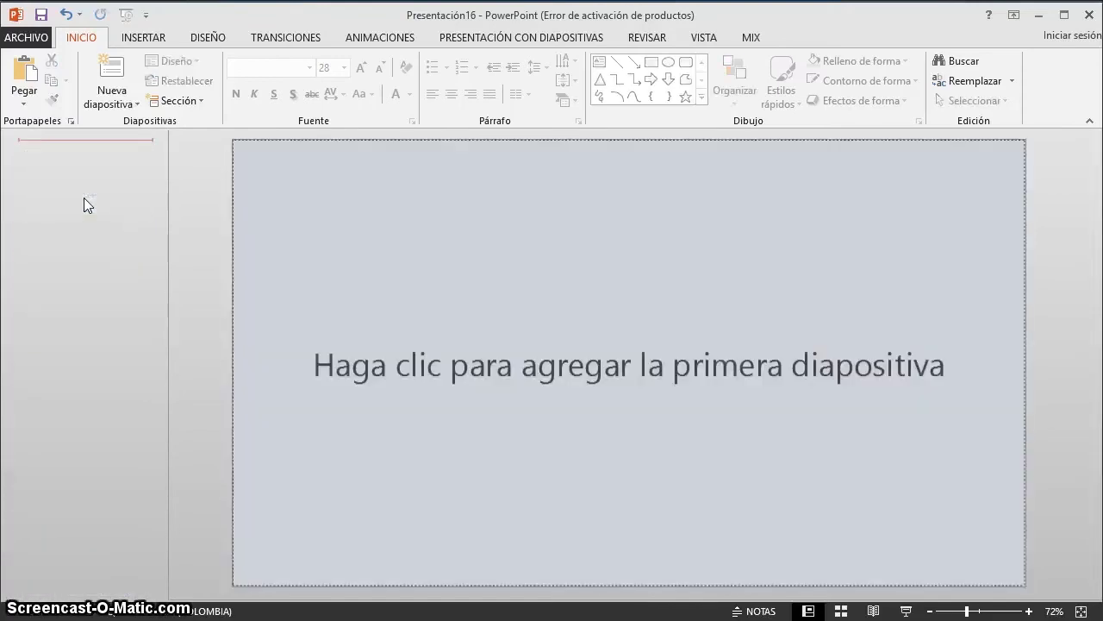
# Add one title slide to the empty Presentación16, check its layouts, and go to Archivo.
pyautogui.click(112, 71)
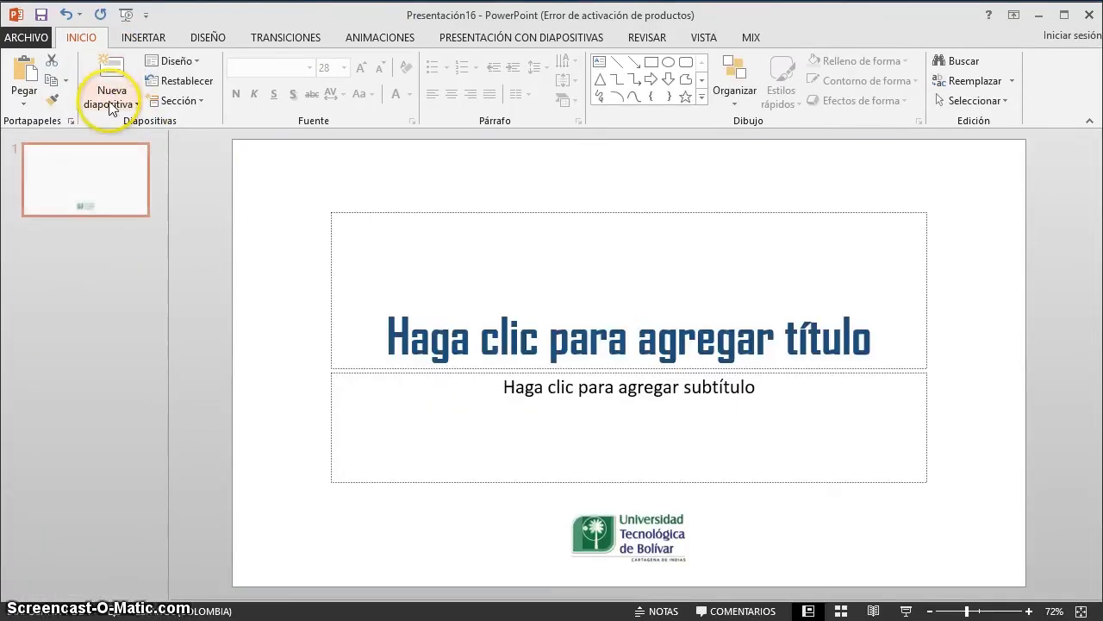
pyautogui.click(278, 231)
pyautogui.click(279, 230)
pyautogui.rightClick(279, 231)
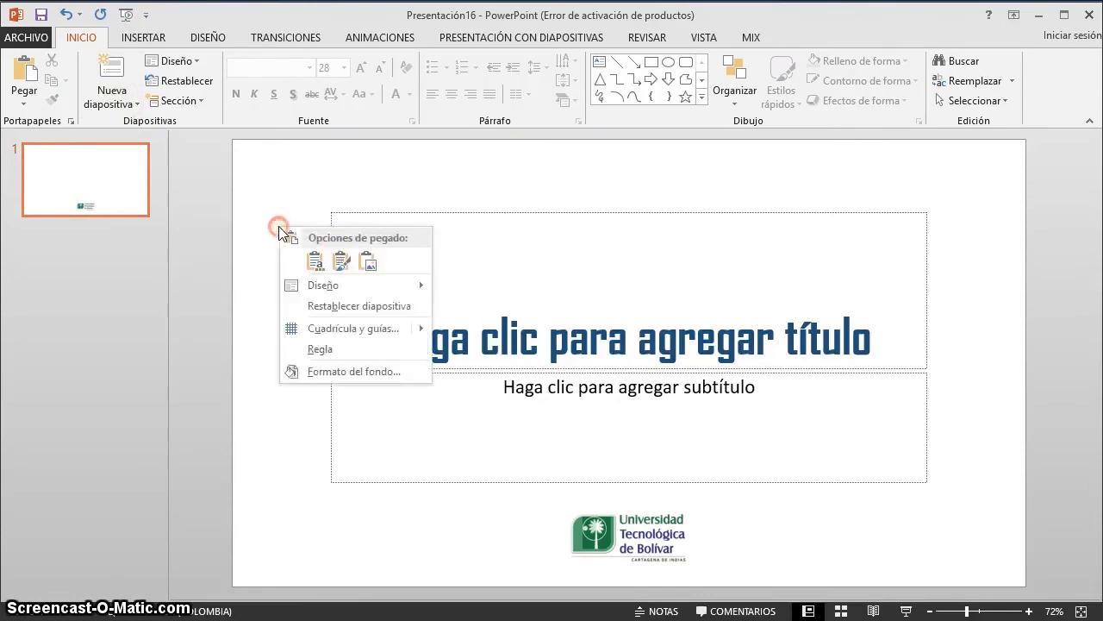
pyautogui.moveTo(336, 285)
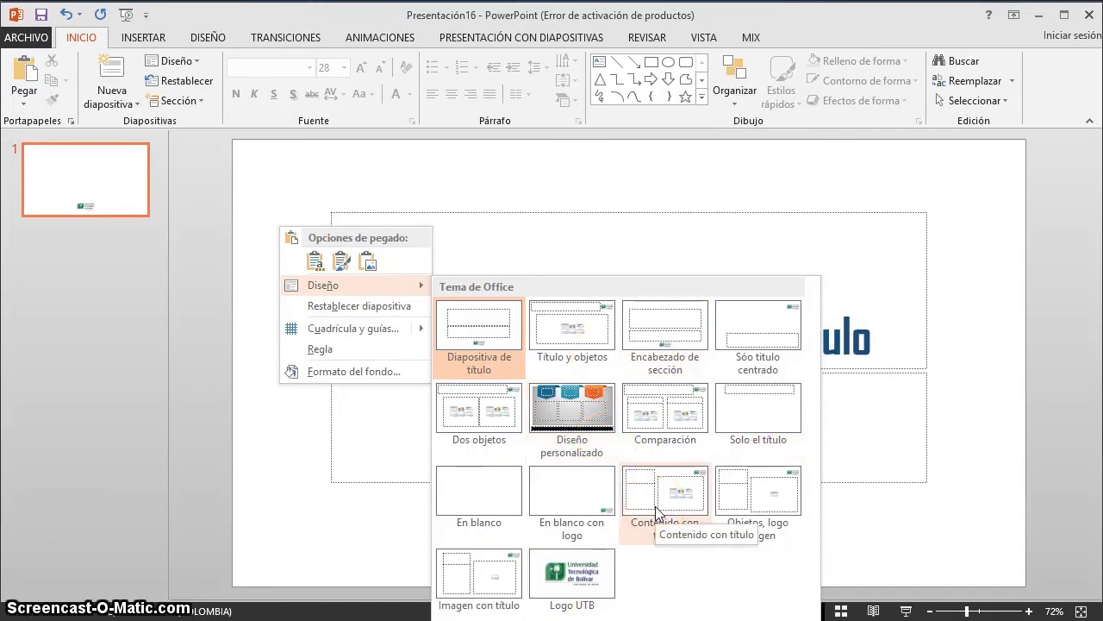
pyautogui.click(306, 161)
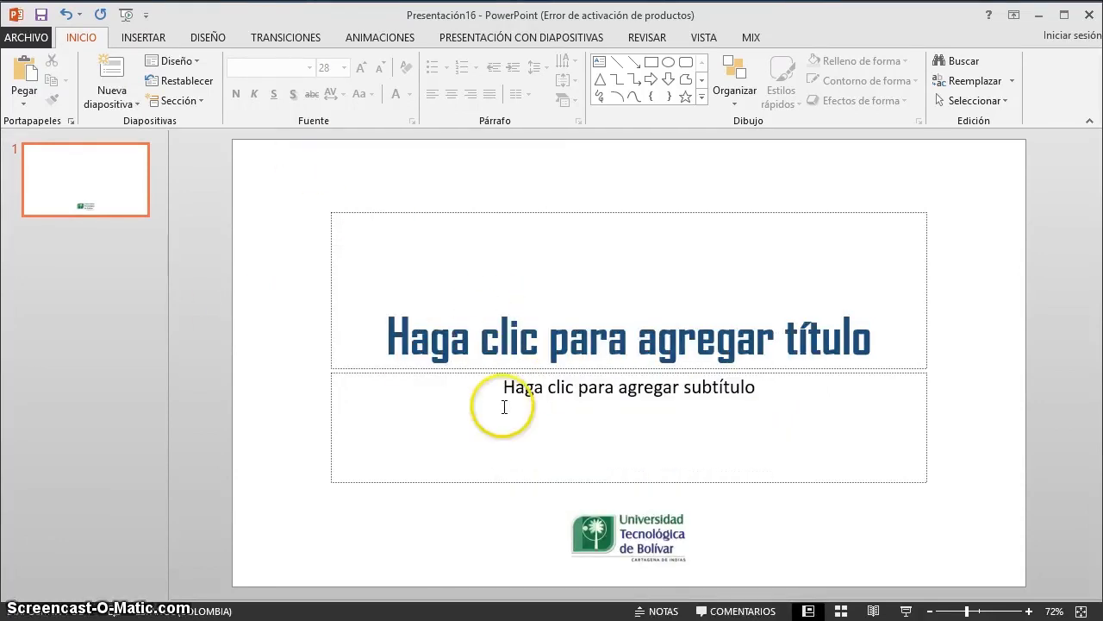
pyautogui.click(34, 37)
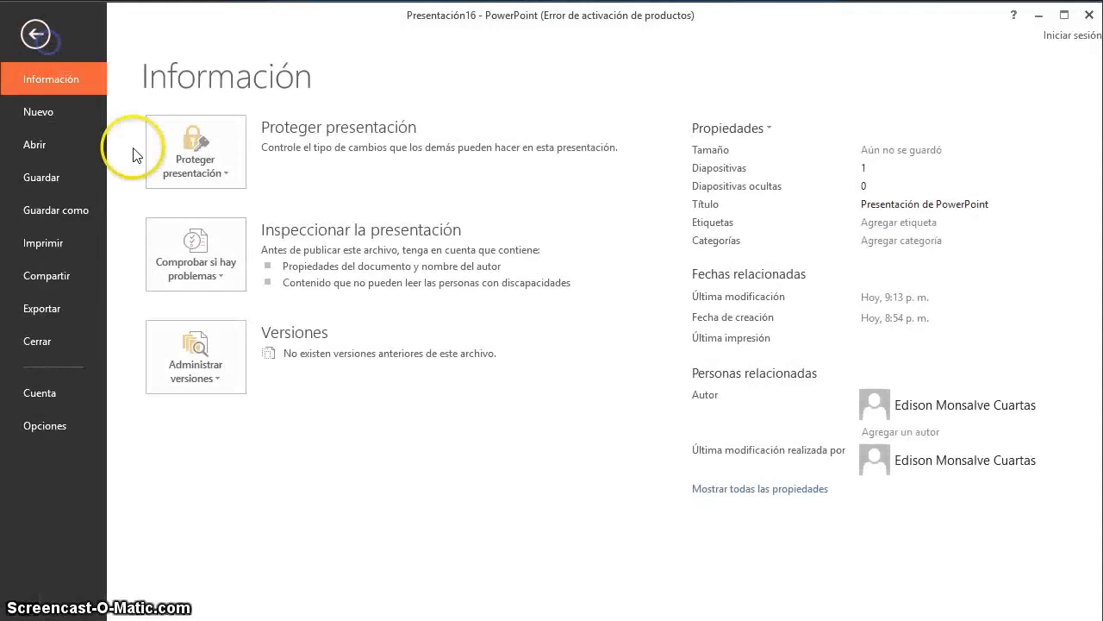
# Save the deck as a Plantilla de PowerPoint (*.potx) named Presentacion Ejemplo.
pyautogui.click(75, 210)
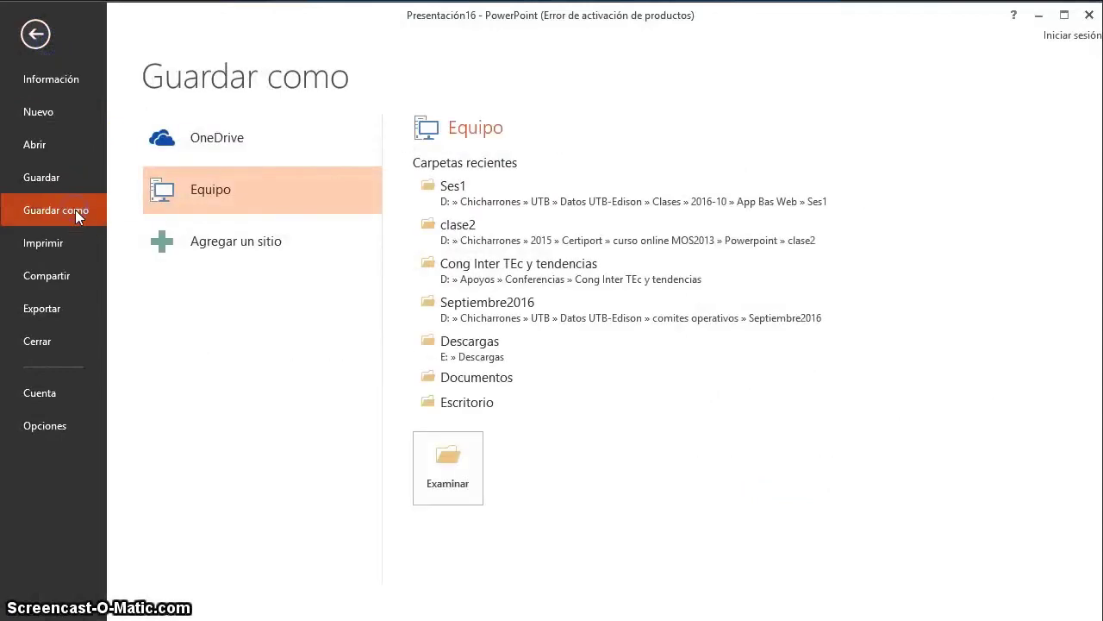
pyautogui.click(453, 450)
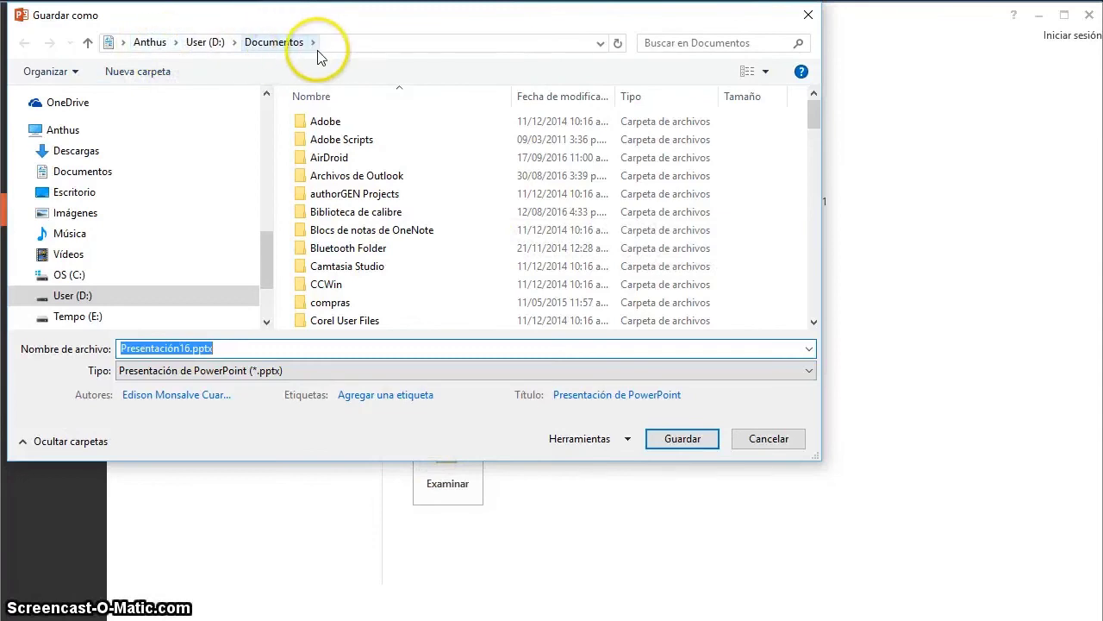
pyautogui.click(287, 370)
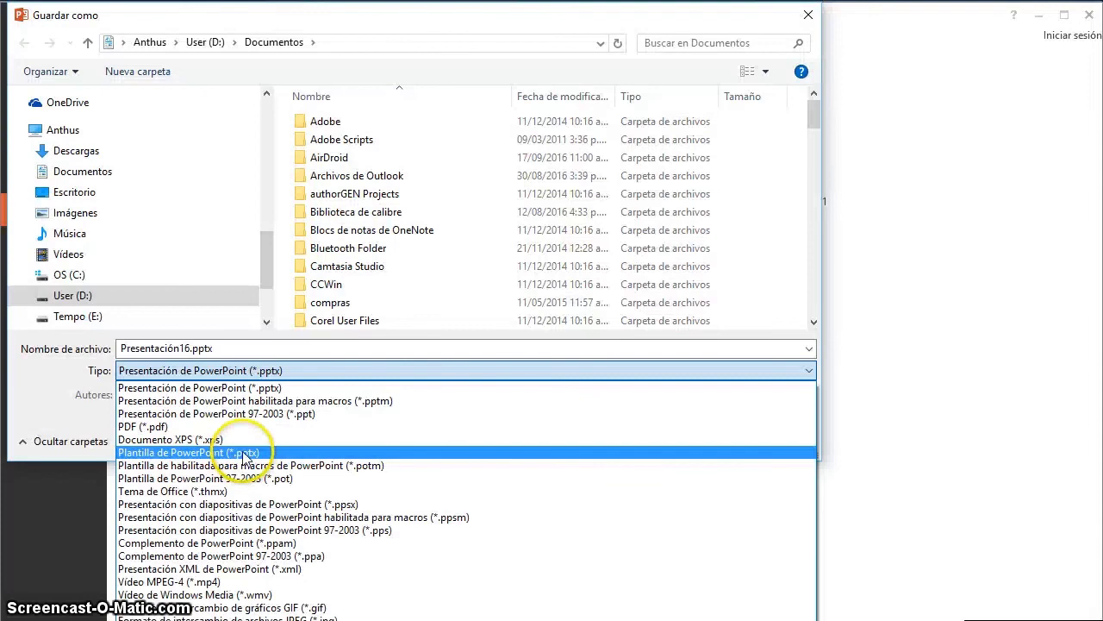
pyautogui.click(245, 454)
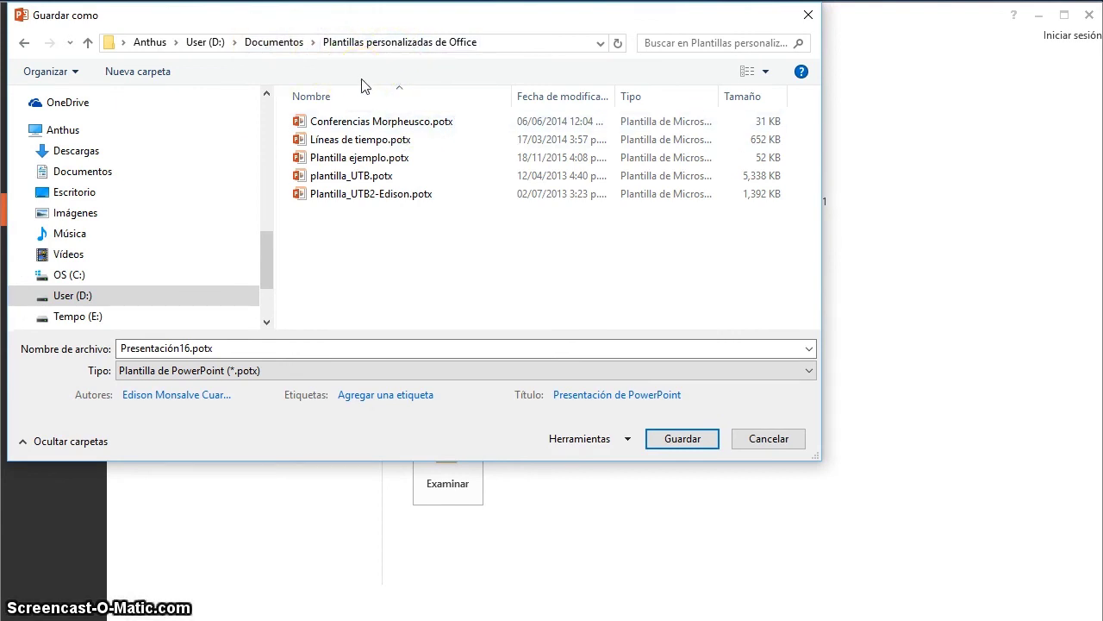
pyautogui.click(262, 353)
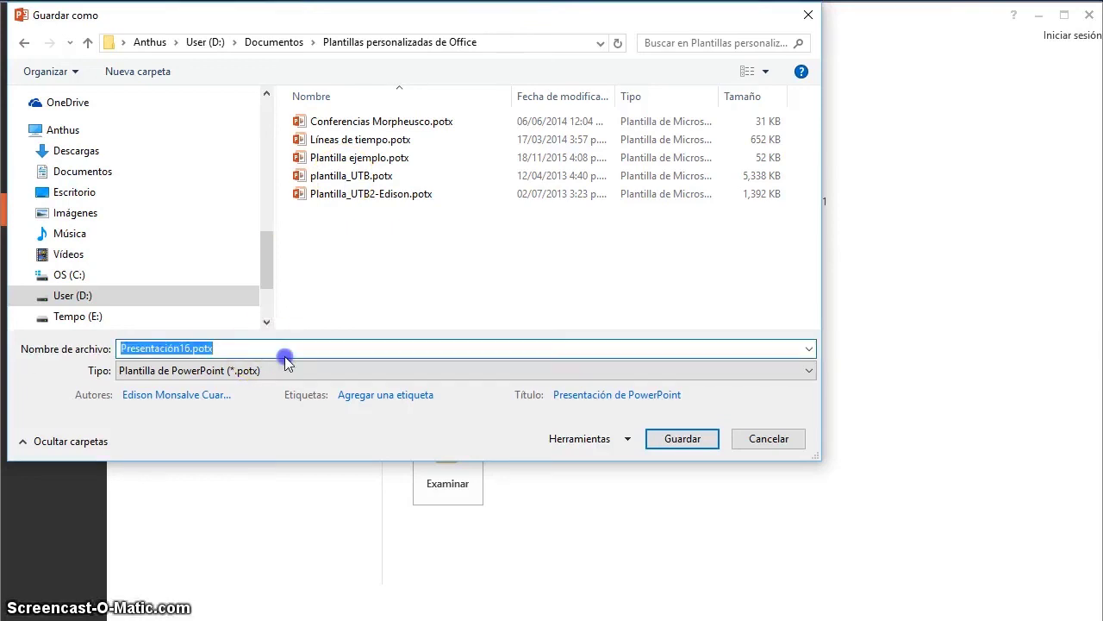
pyautogui.write('Present')
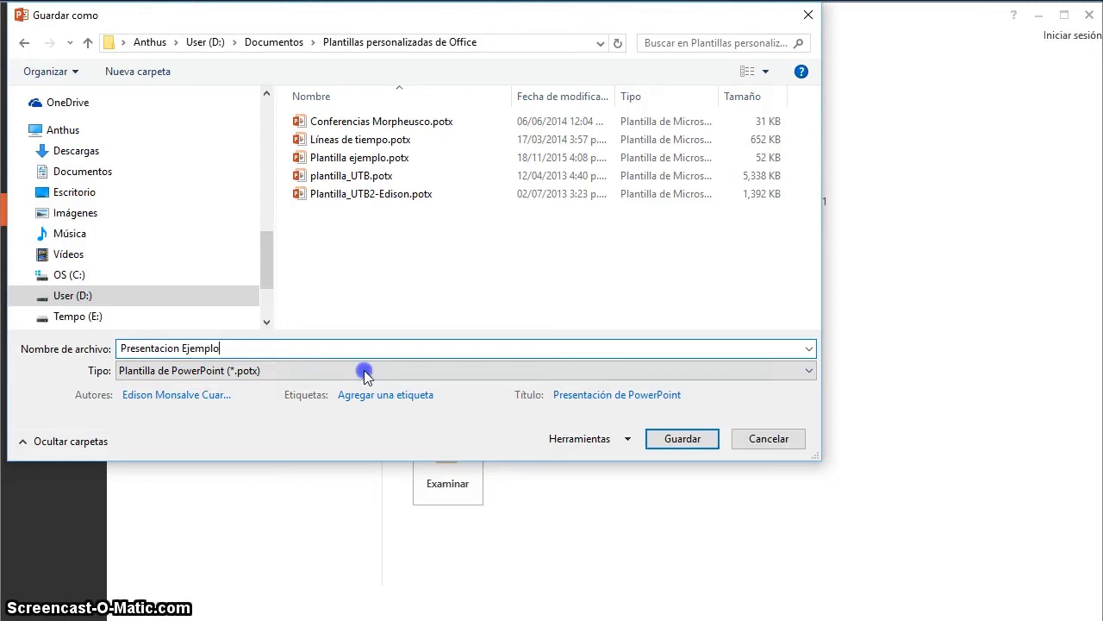
pyautogui.click(709, 441)
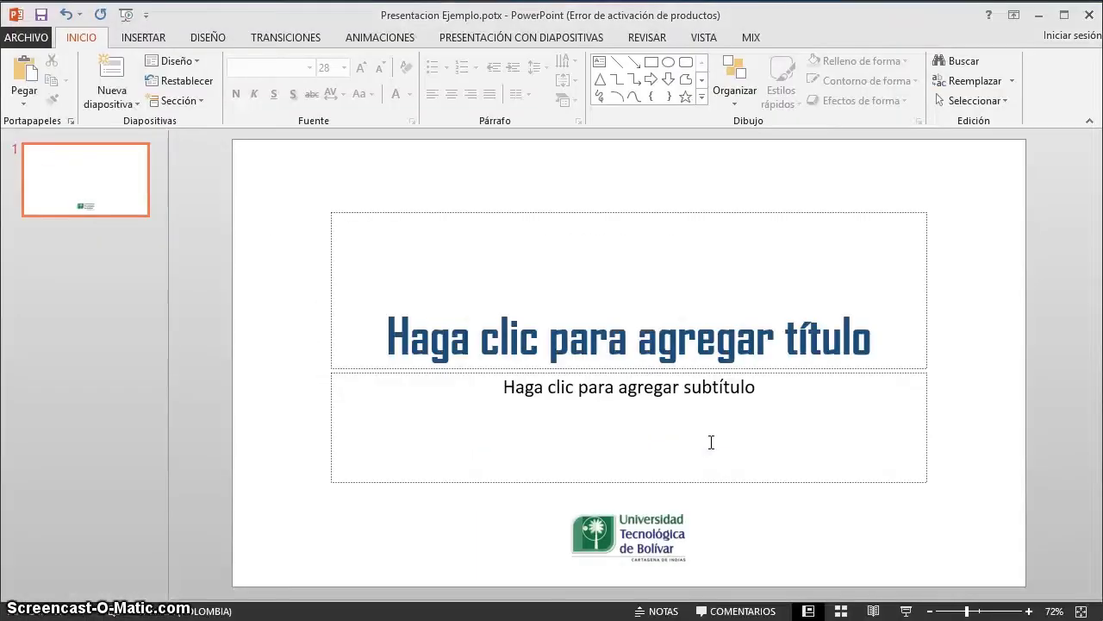
pyautogui.click(337, 201)
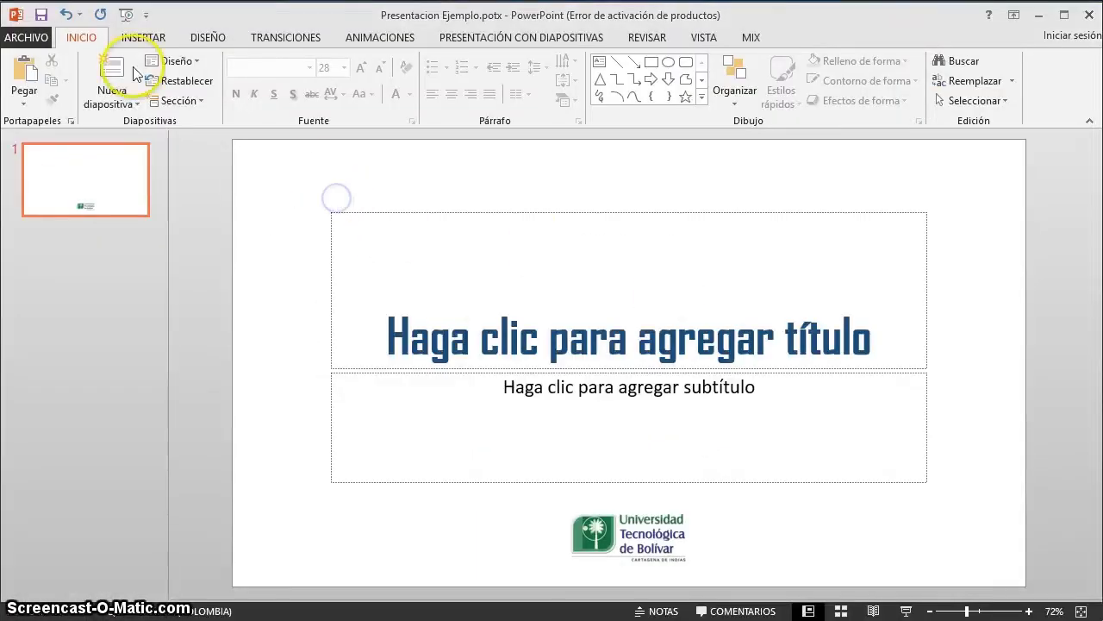
# Close the template, close the other presentation without saving, and start a blank presentation.
pyautogui.click(34, 38)
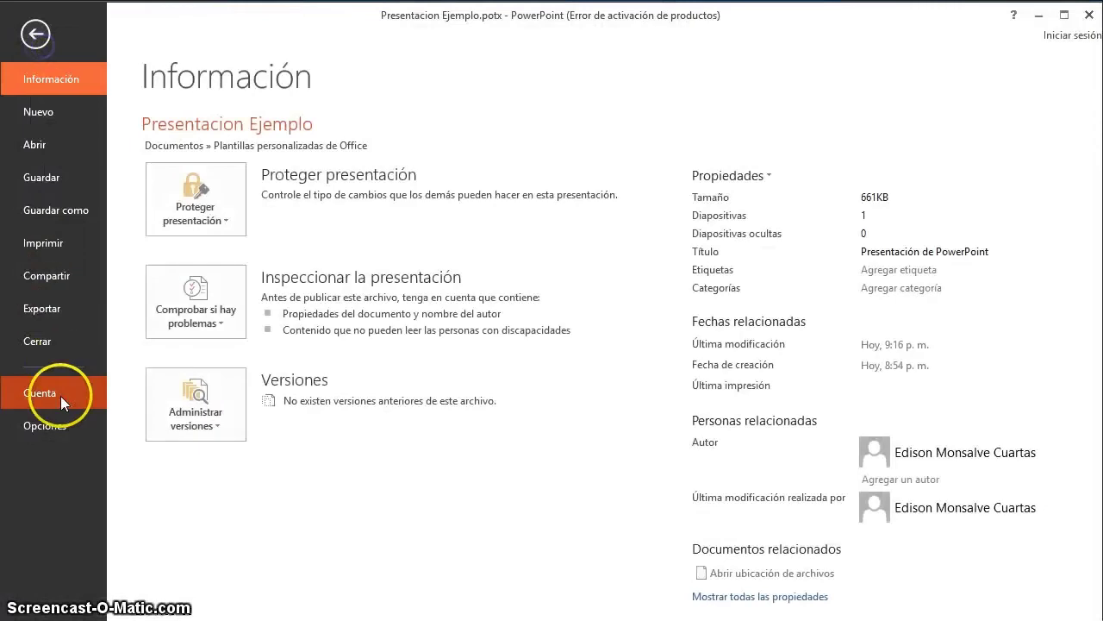
pyautogui.click(63, 347)
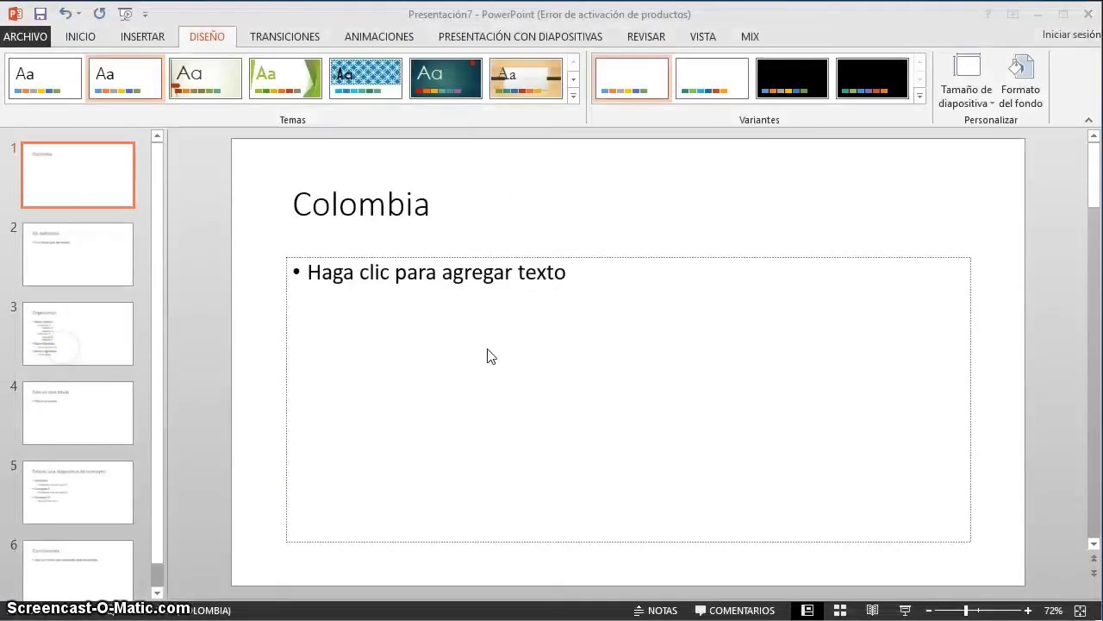
pyautogui.click(1087, 19)
pyautogui.click(271, 373)
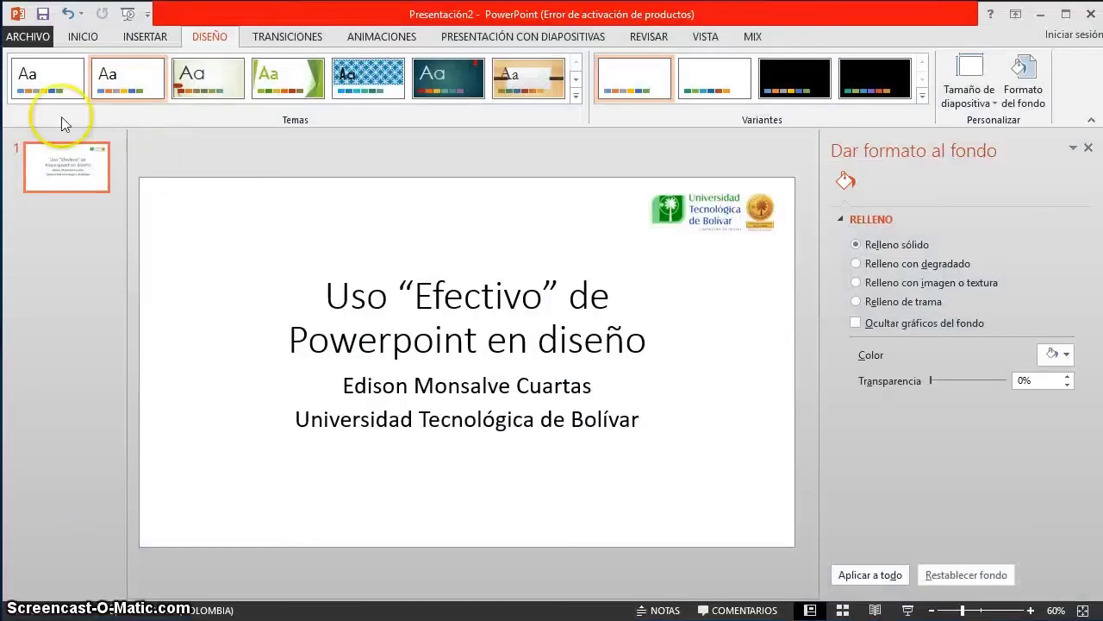
pyautogui.click(28, 36)
pyautogui.click(39, 110)
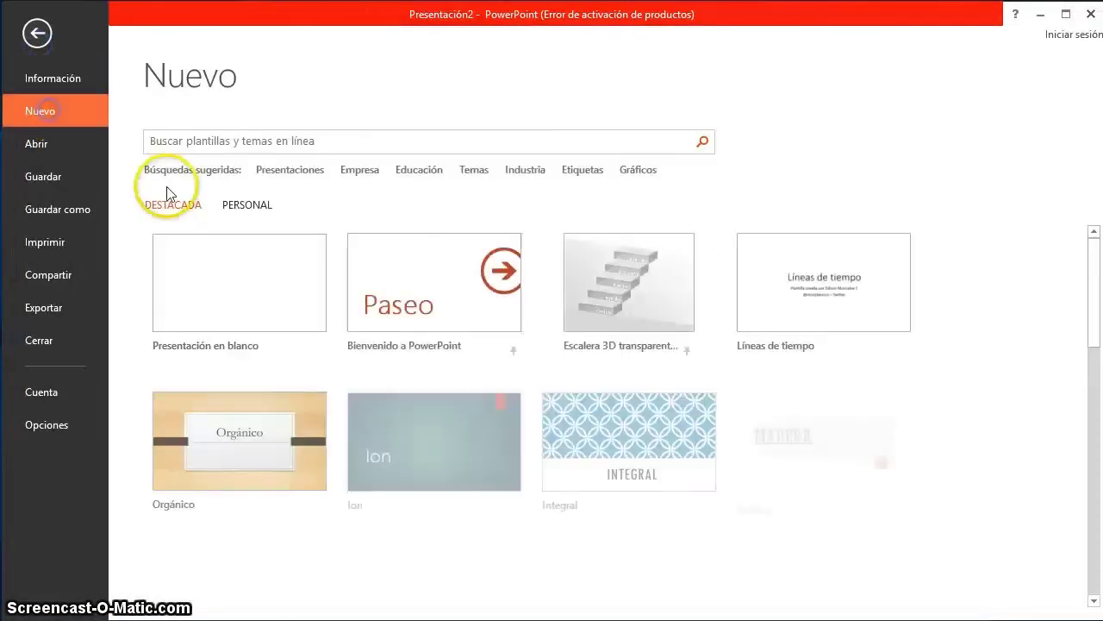
pyautogui.click(233, 256)
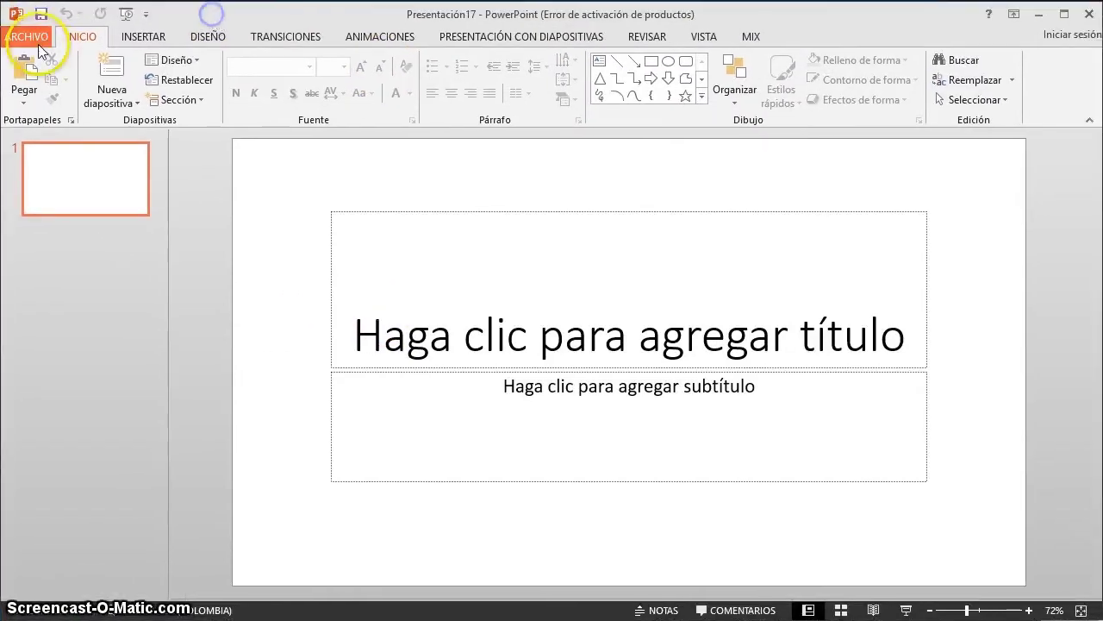
# Create a new presentation from the PERSONAL template Presentacion Ejemplo.
pyautogui.click(21, 29)
pyautogui.click(50, 115)
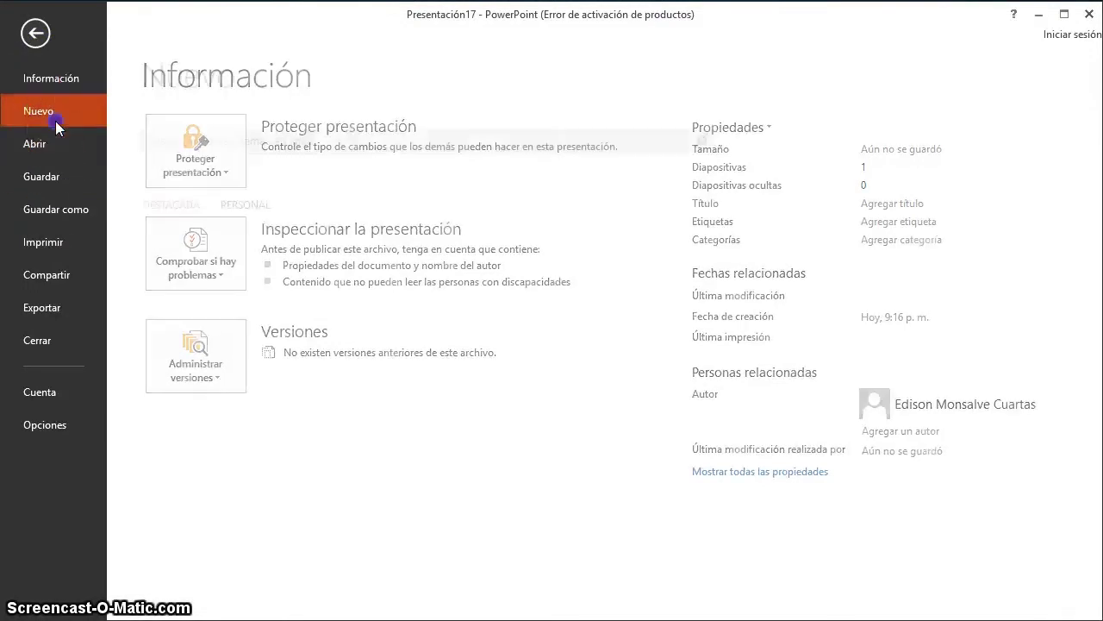
pyautogui.click(257, 214)
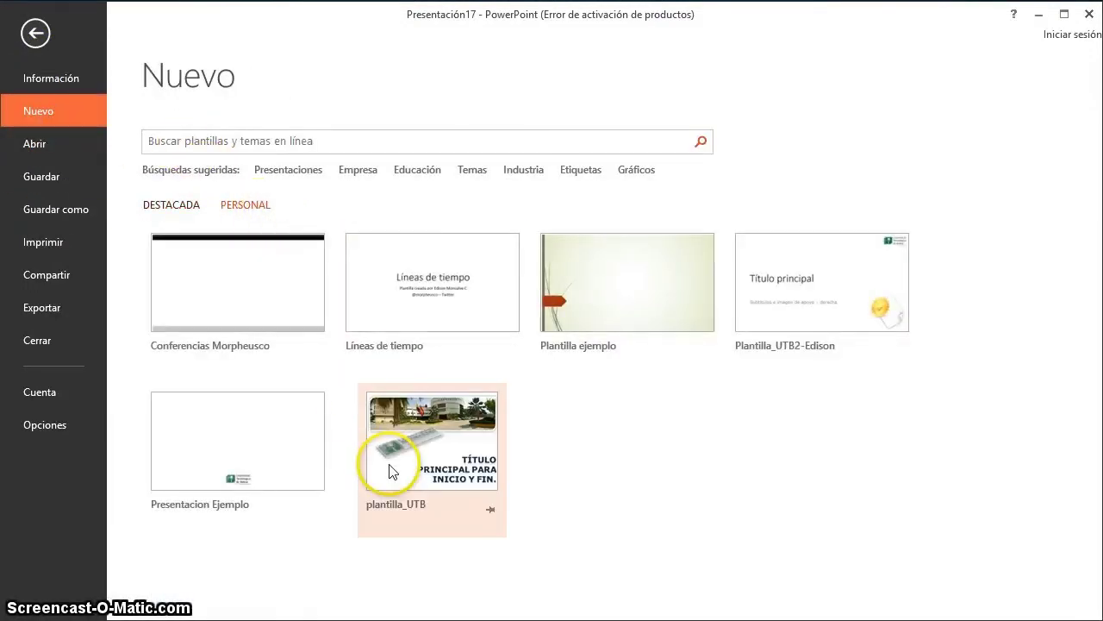
pyautogui.click(287, 451)
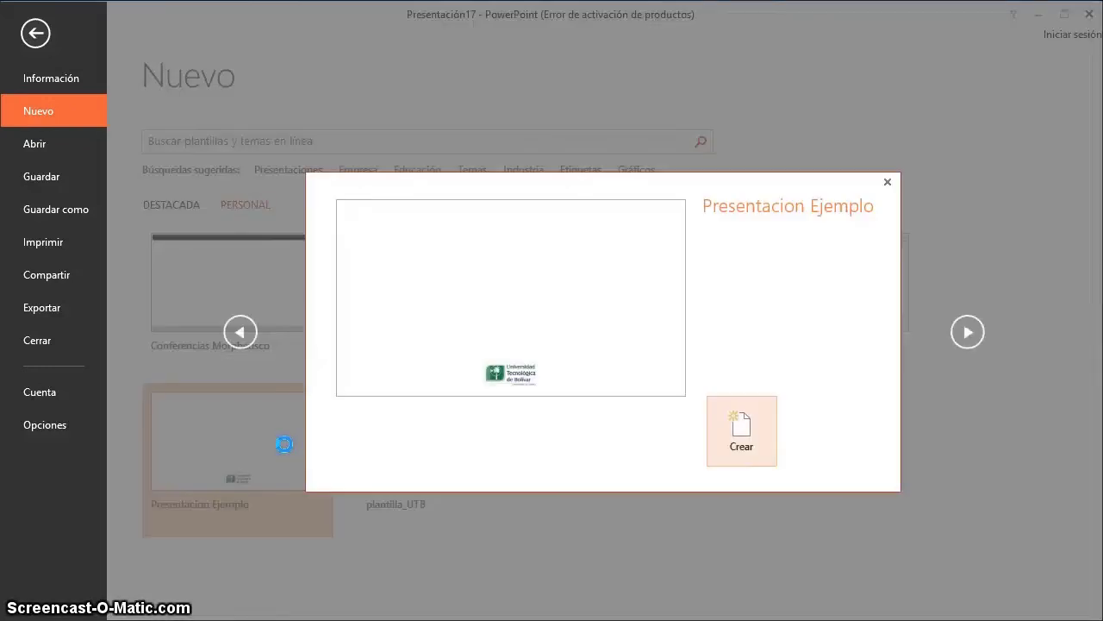
pyautogui.click(759, 452)
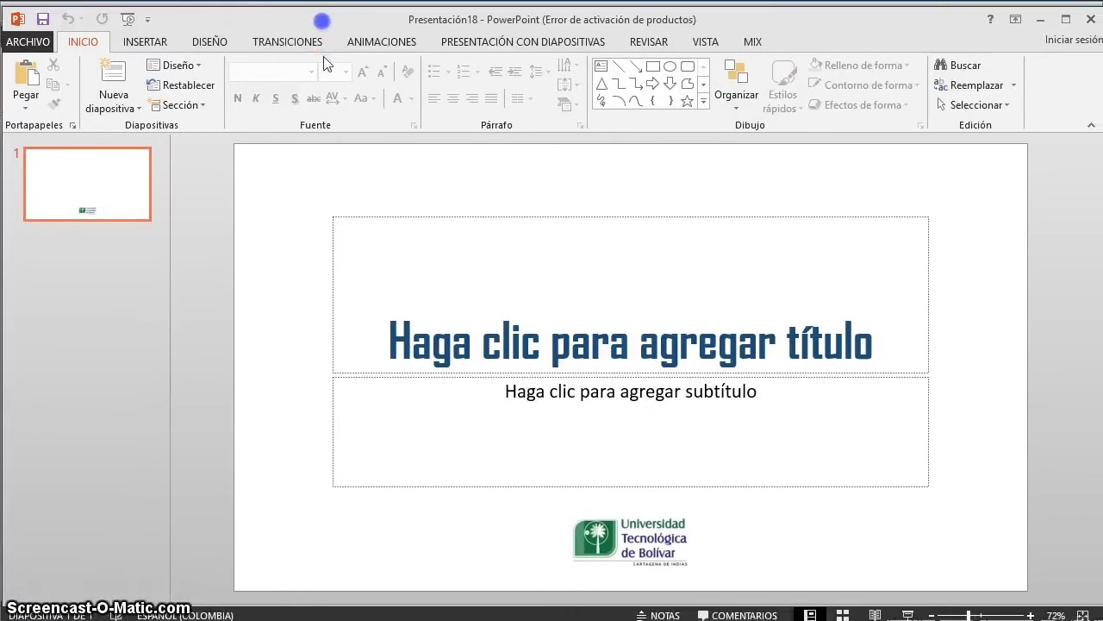
# Apply the Solo el título layout to the first slide.
pyautogui.rightClick(286, 231)
pyautogui.click(327, 287)
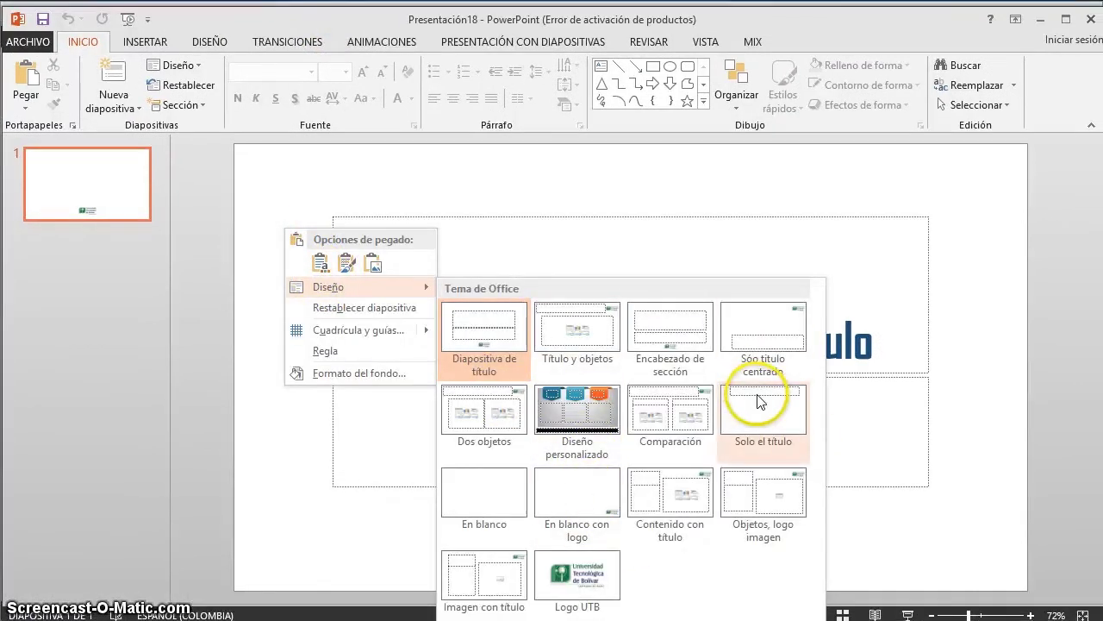
pyautogui.click(758, 404)
pyautogui.rightClick(395, 381)
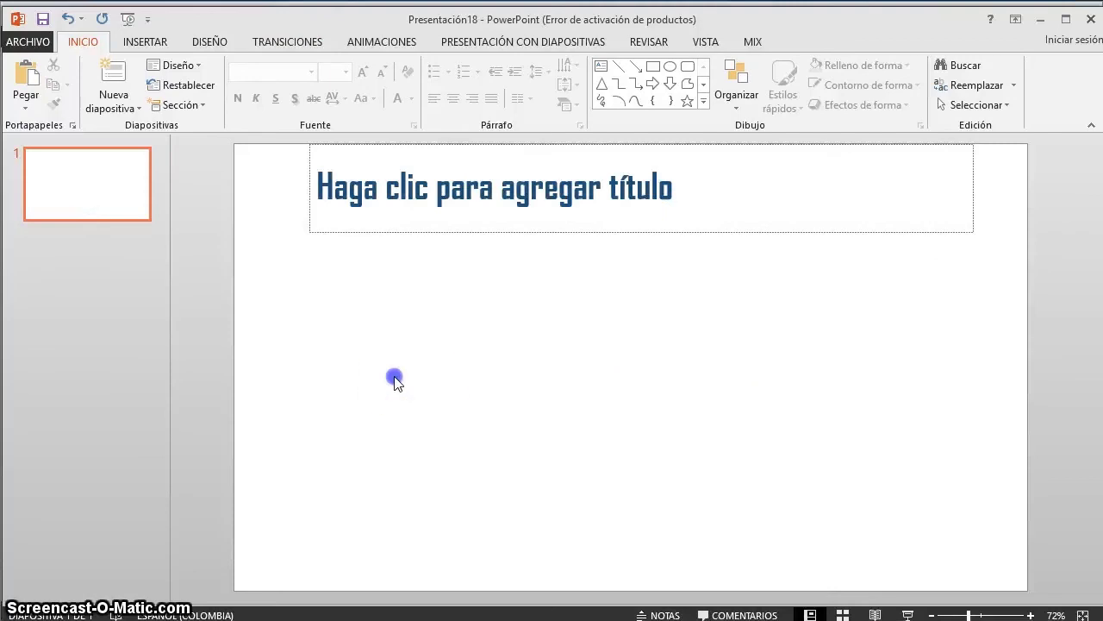
# Add new slides, giving slide 3 the custom banner layout and slide 4 Comparación.
pyautogui.doubleClick(102, 82)
pyautogui.tripleClick(102, 82)
pyautogui.click(101, 322)
pyautogui.rightClick(288, 326)
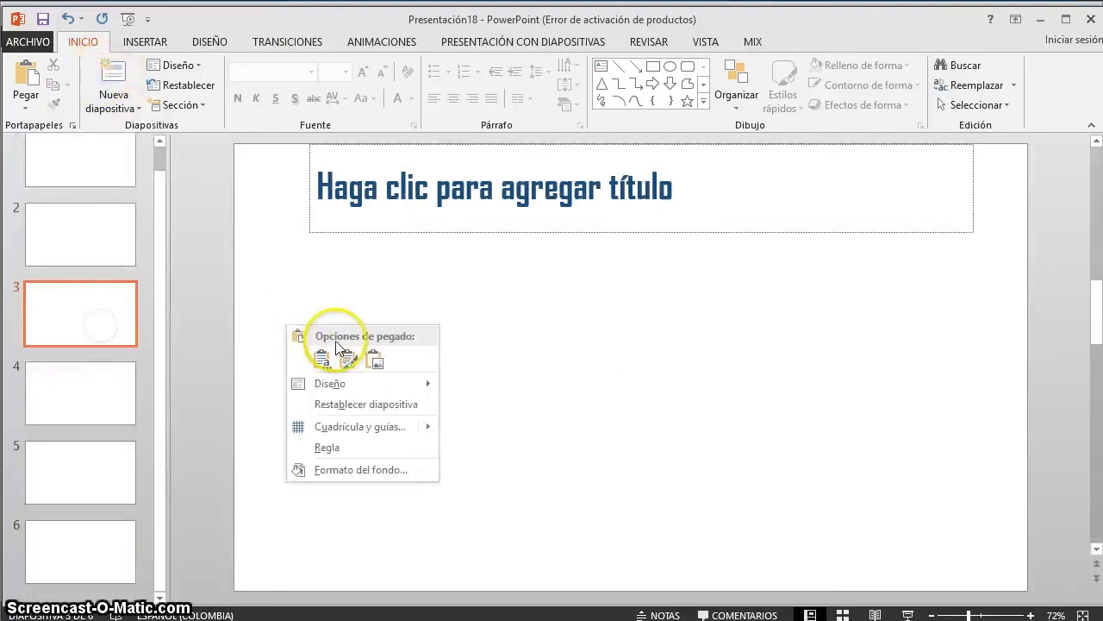
pyautogui.moveTo(377, 382)
pyautogui.click(576, 487)
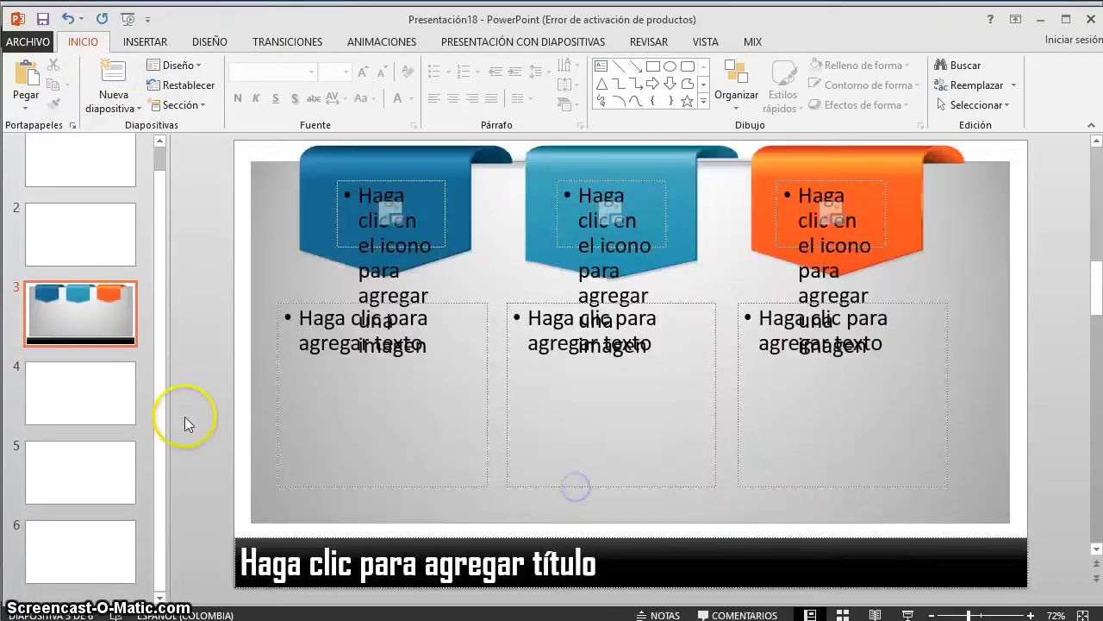
pyautogui.click(110, 402)
pyautogui.rightClick(390, 346)
pyautogui.moveTo(509, 403)
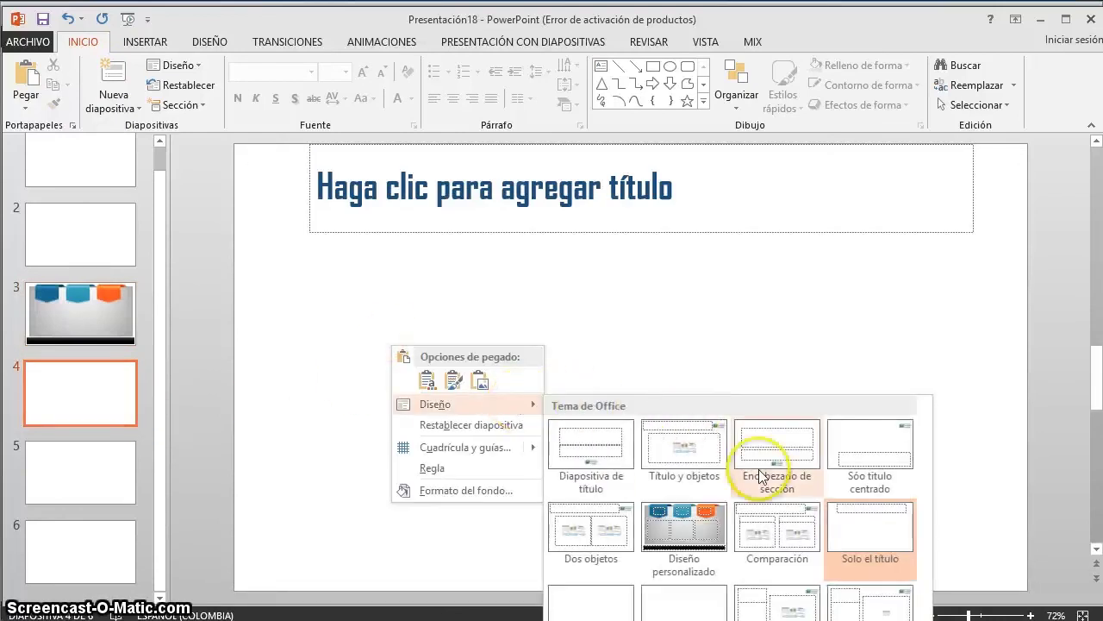
pyautogui.click(763, 523)
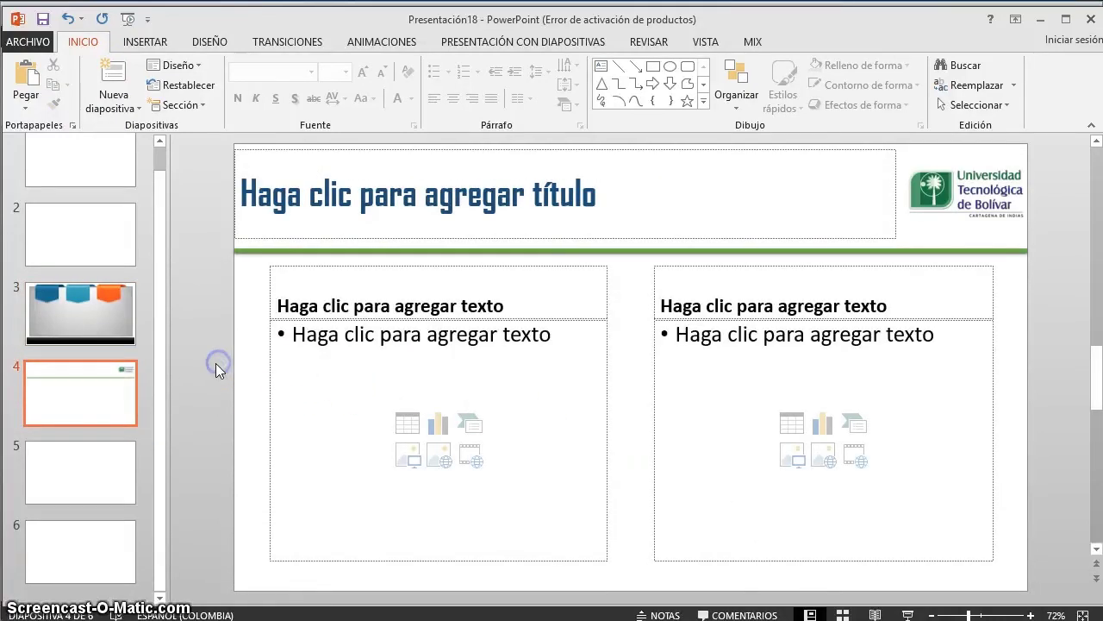
# Select and delete every slide, leaving the presentation empty.
pyautogui.press('Home')
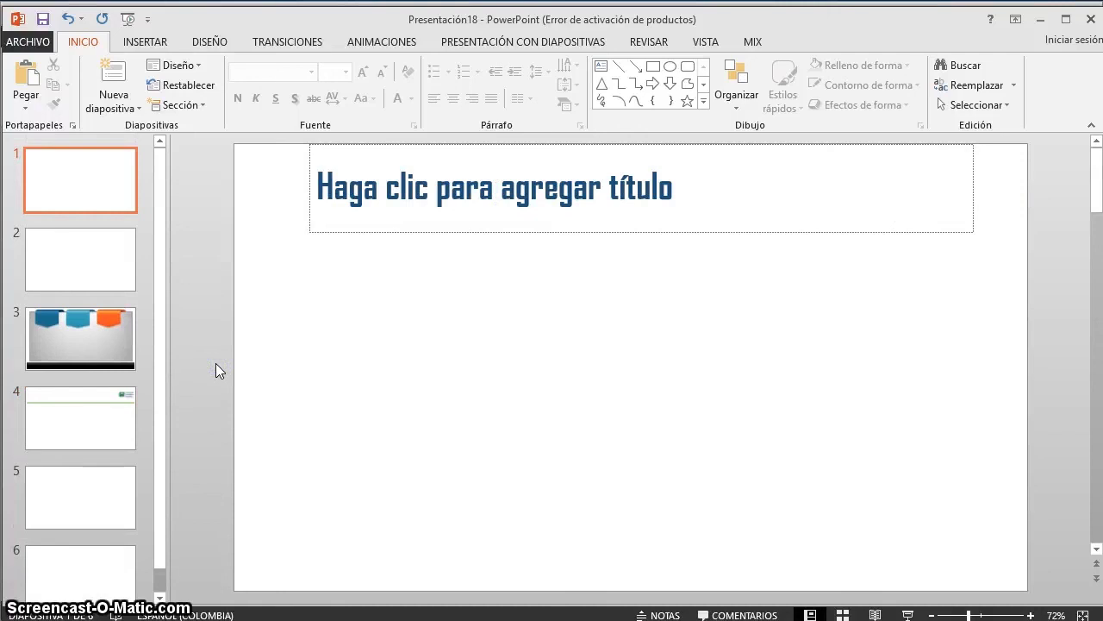
pyautogui.click(81, 243)
pyautogui.press('Delete')
pyautogui.press('Delete')
pyautogui.press('Delete')
pyautogui.press('Delete')
pyautogui.press('Delete')
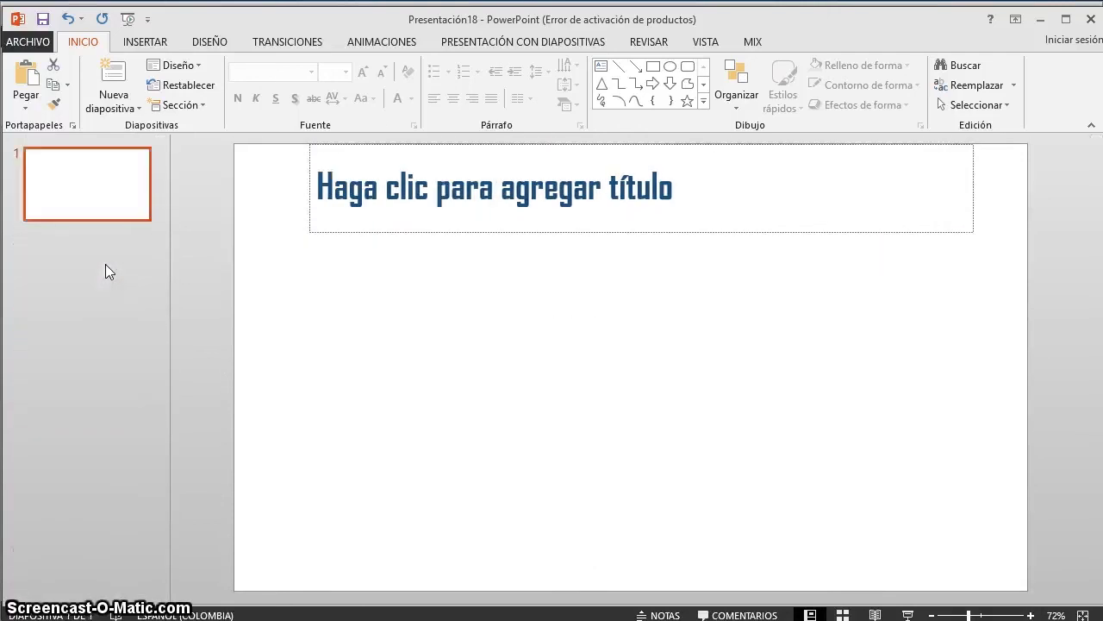
pyautogui.click(107, 224)
pyautogui.press('Delete')
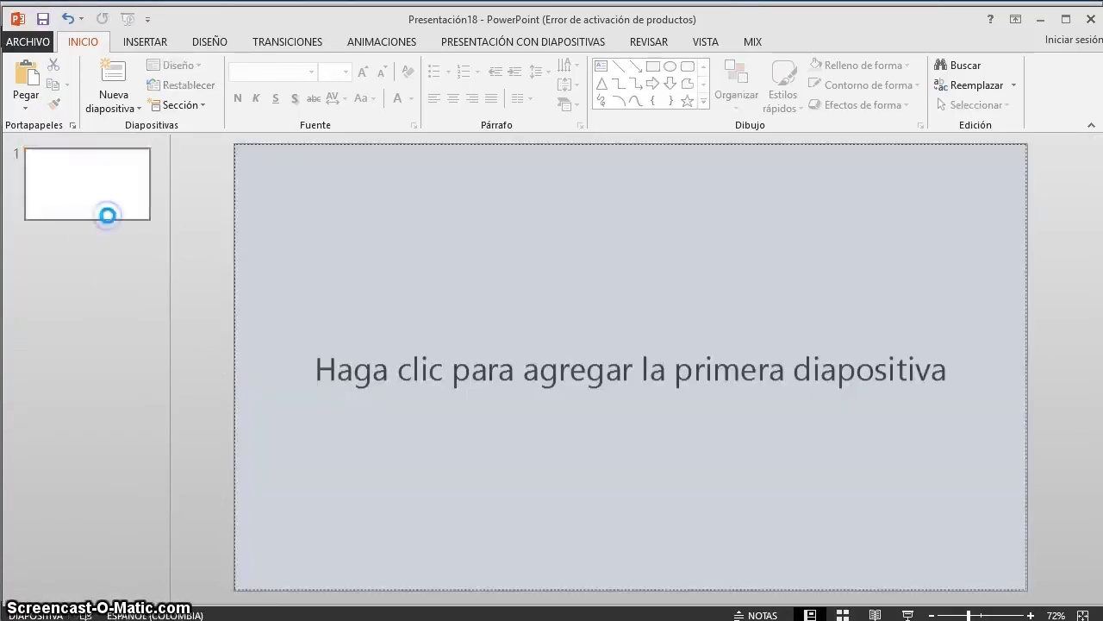
# Insert slides into the presentation from a text outline file.
pyautogui.click(137, 108)
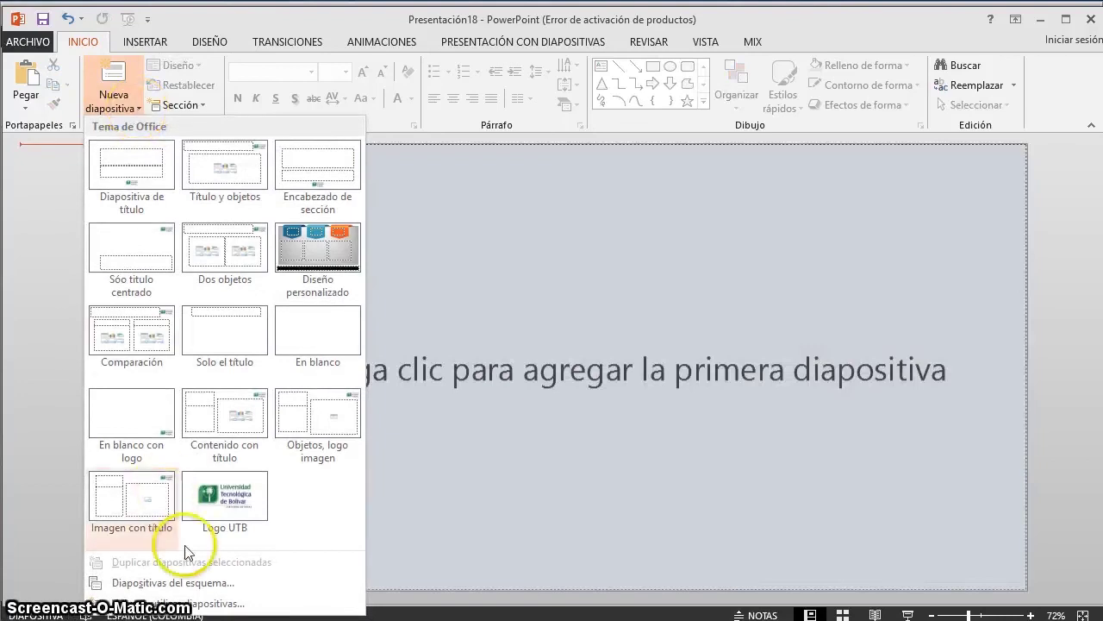
pyautogui.click(198, 582)
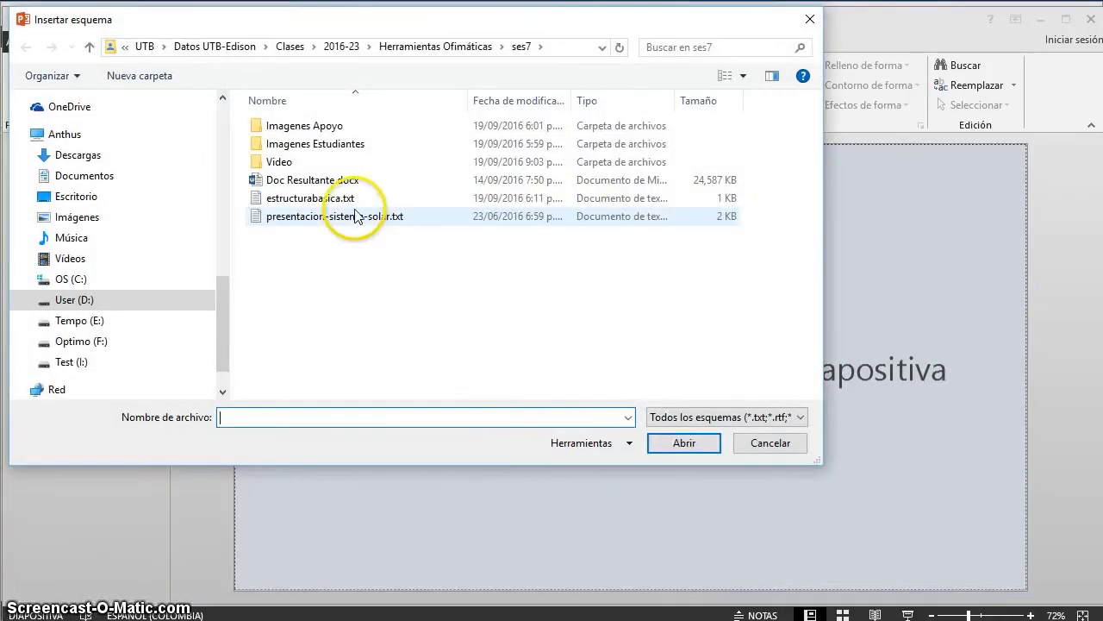
pyautogui.click(341, 198)
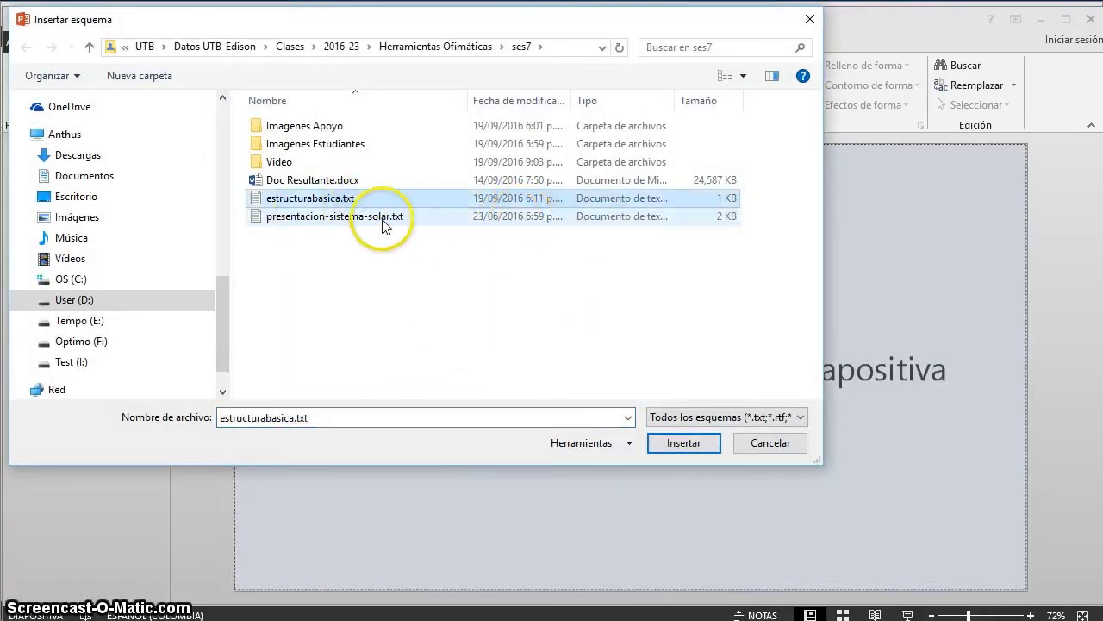
pyautogui.doubleClick(381, 217)
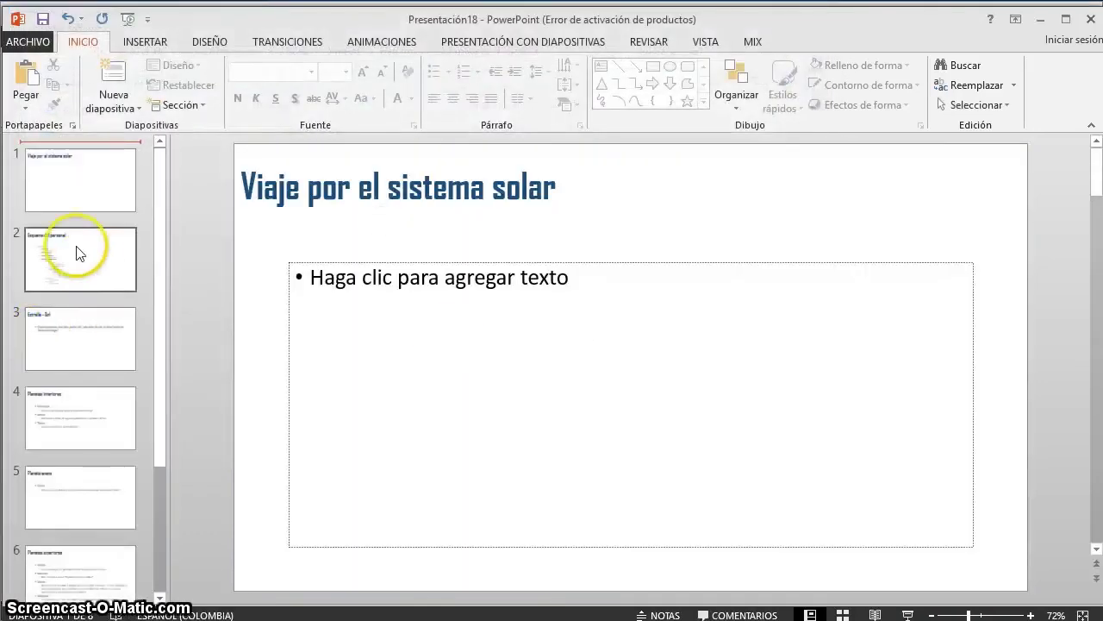
# Browse the eight imported slides, from Esquema del personal to Planetas enanos.
pyautogui.click(77, 179)
pyautogui.click(92, 257)
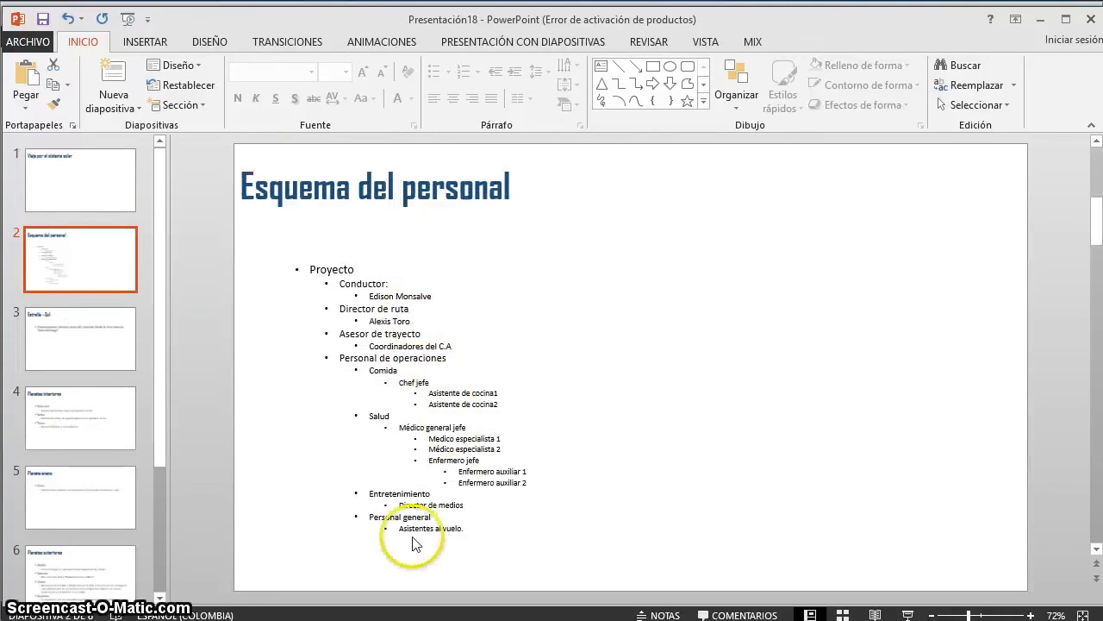
pyautogui.click(62, 343)
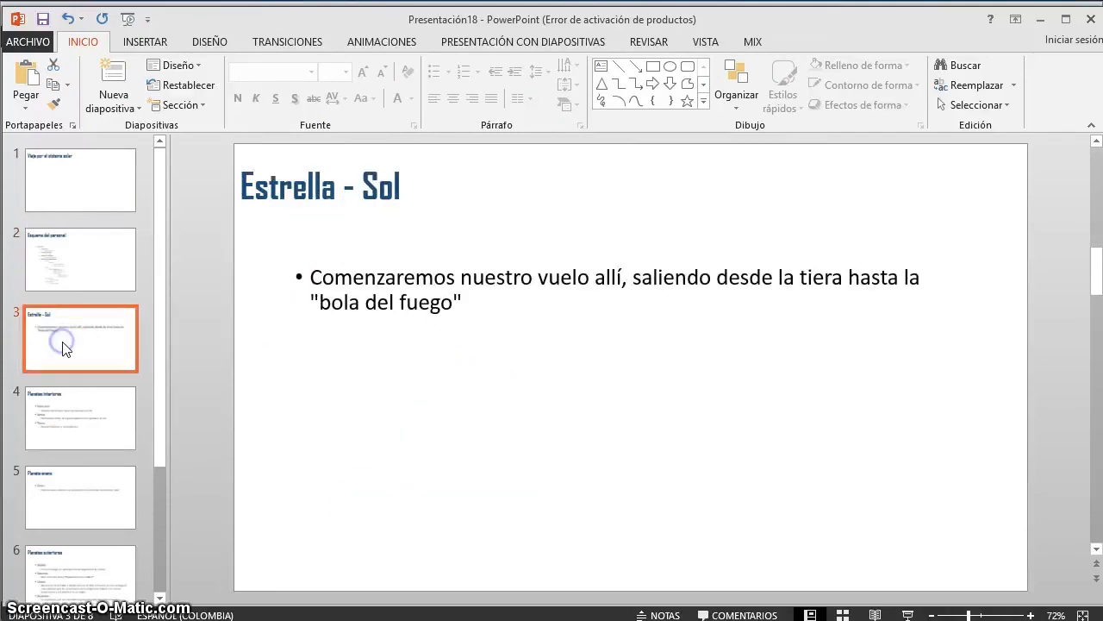
pyautogui.click(55, 421)
pyautogui.scroll(-3, 61, 388)
pyautogui.click(75, 371)
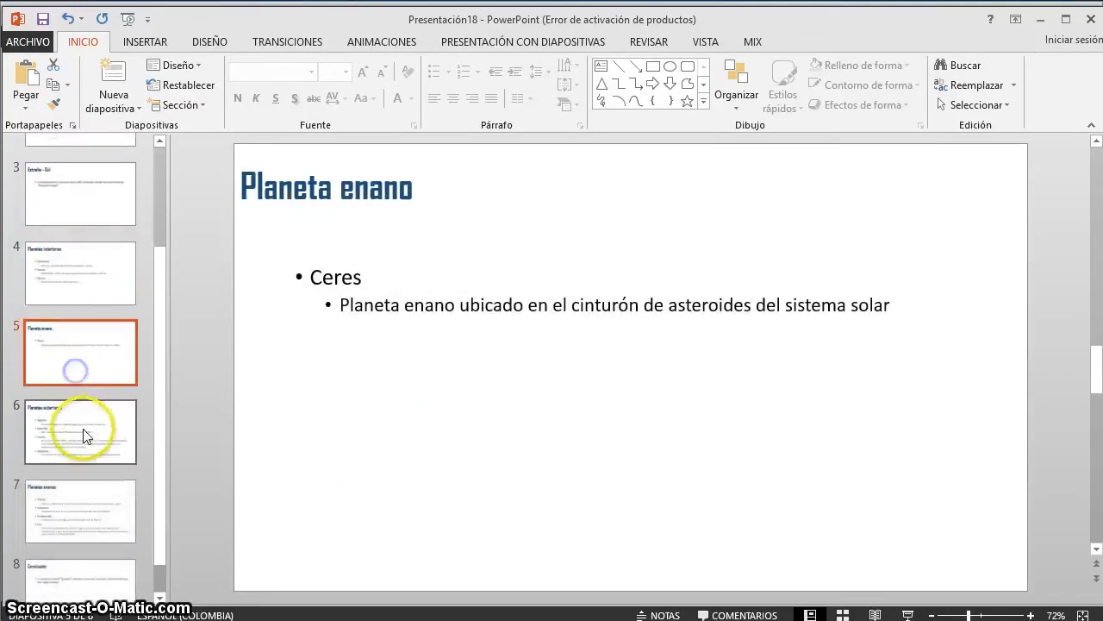
pyautogui.click(84, 436)
pyautogui.scroll(-1, 85, 454)
pyautogui.click(92, 451)
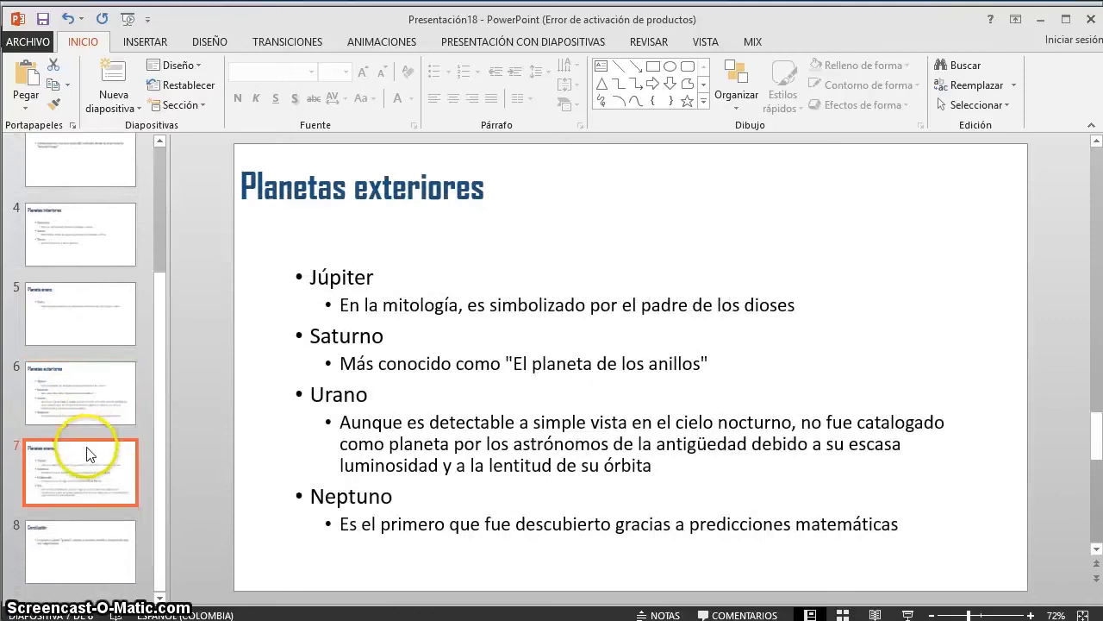
pyautogui.click(80, 528)
pyautogui.click(80, 183)
pyautogui.scroll(3, 128, 316)
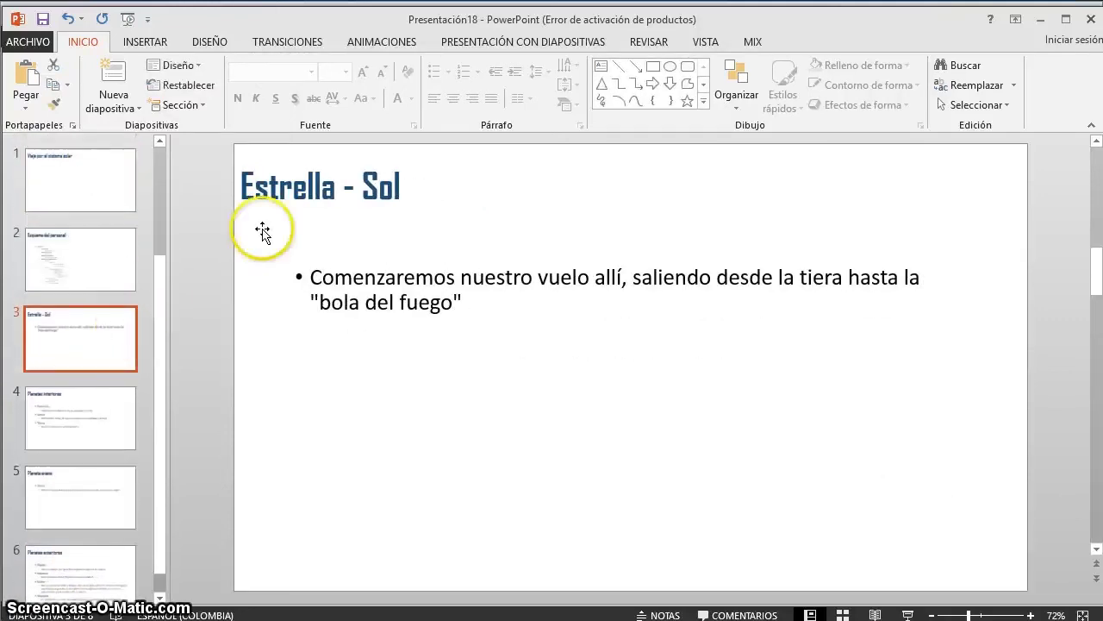
# Check the Estrella - Sol slide's layout and briefly view the Patrón de diapositivas.
pyautogui.rightClick(253, 314)
pyautogui.moveTo(266, 371)
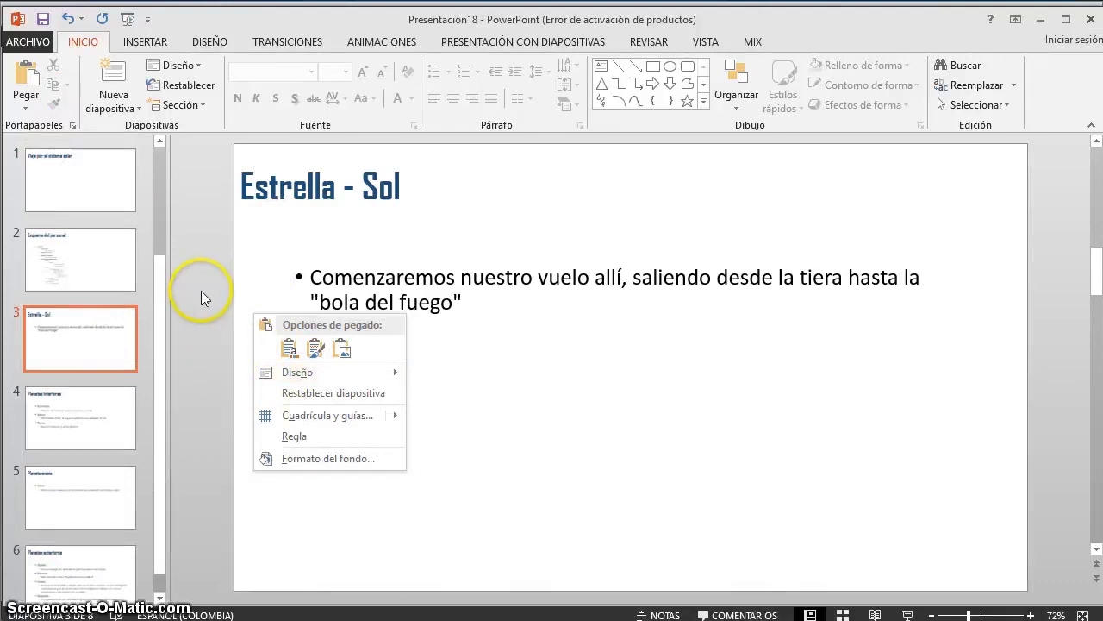
pyautogui.click(256, 276)
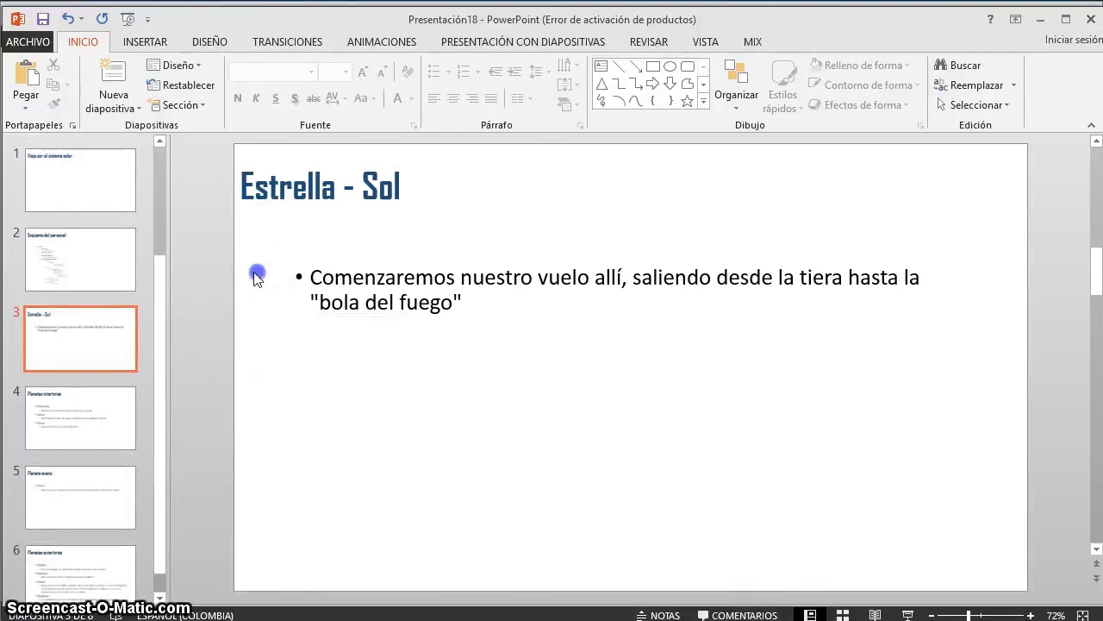
pyautogui.click(695, 43)
pyautogui.click(281, 97)
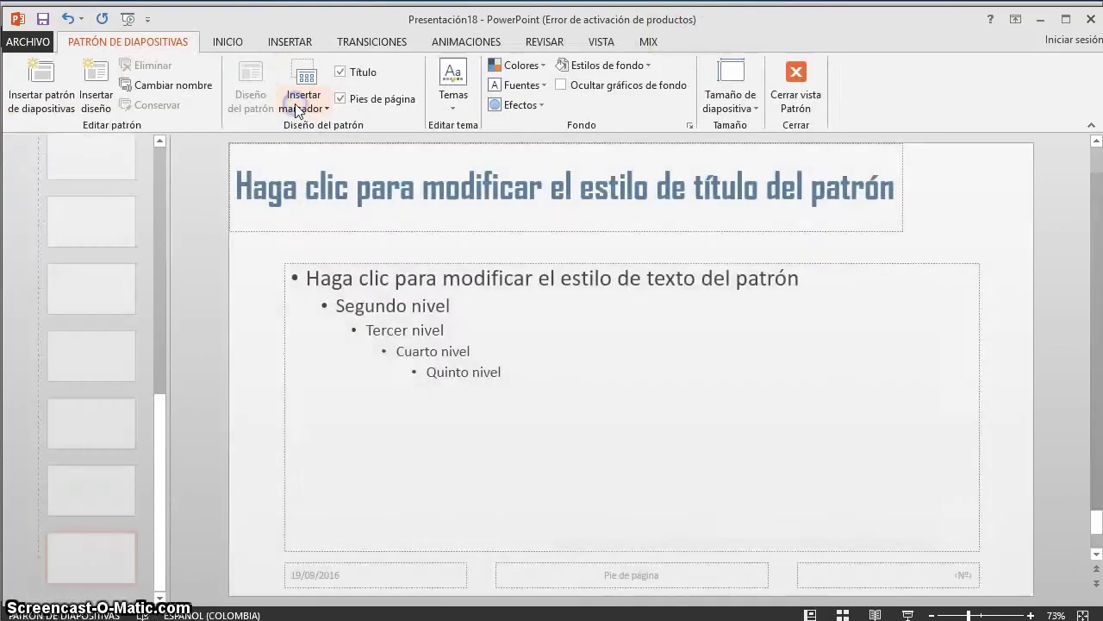
pyautogui.scroll(5, 135, 427)
pyautogui.scroll(10, 136, 427)
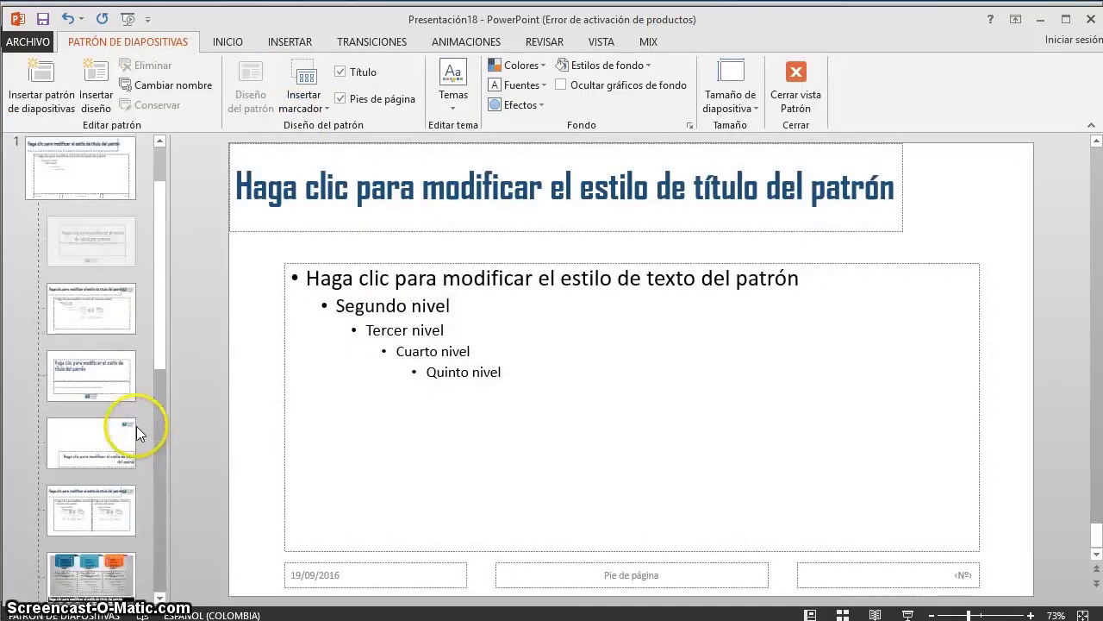
pyautogui.scroll(5, 137, 426)
pyautogui.click(787, 88)
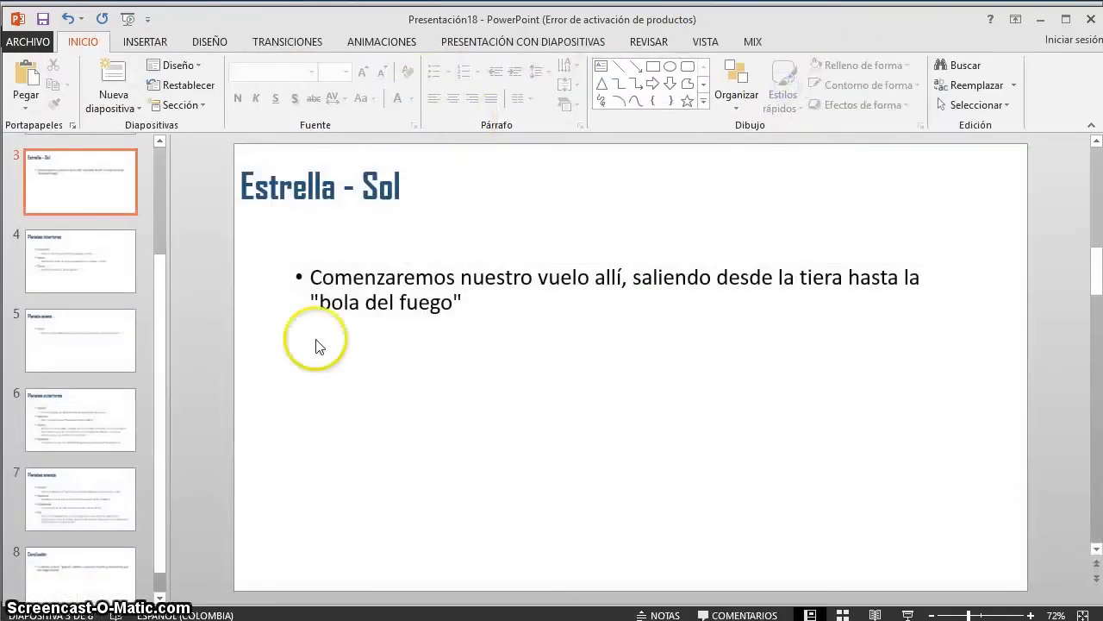
# Review the available slide layouts, then open slide 2, Esquema del personal, into its outline text.
pyautogui.rightClick(281, 397)
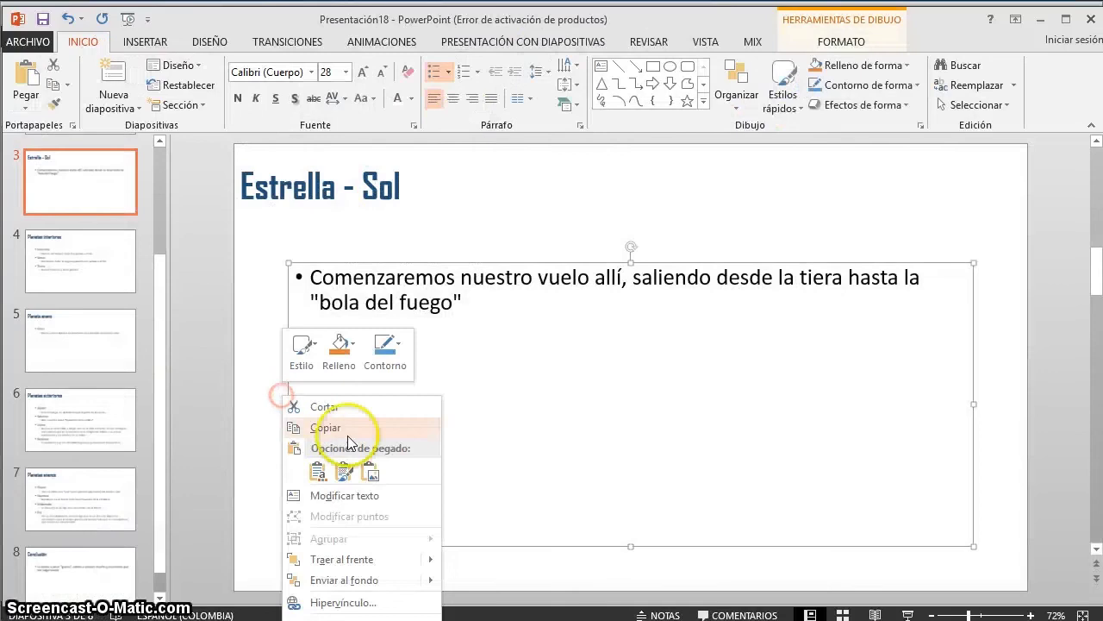
pyautogui.rightClick(791, 148)
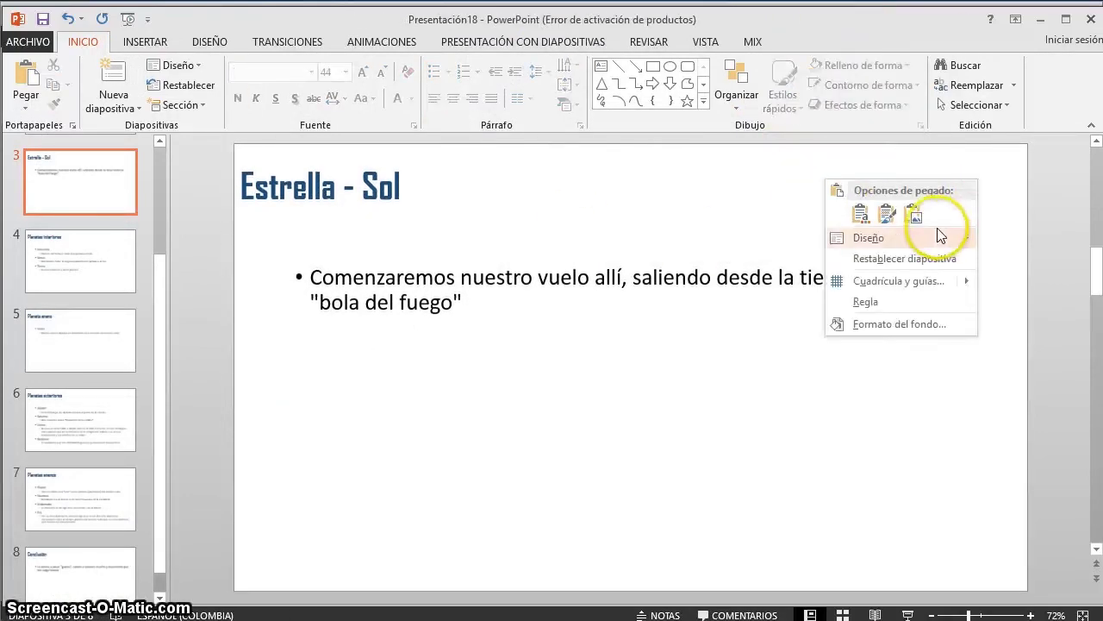
pyautogui.click(957, 238)
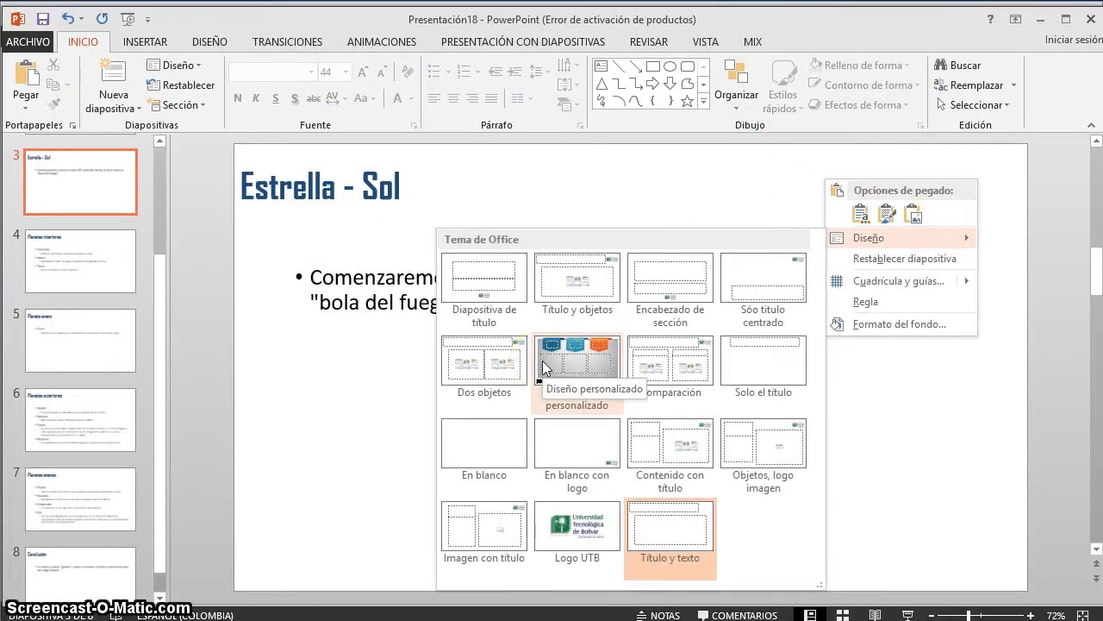
pyautogui.click(117, 349)
pyautogui.click(80, 277)
pyautogui.scroll(2, 84, 278)
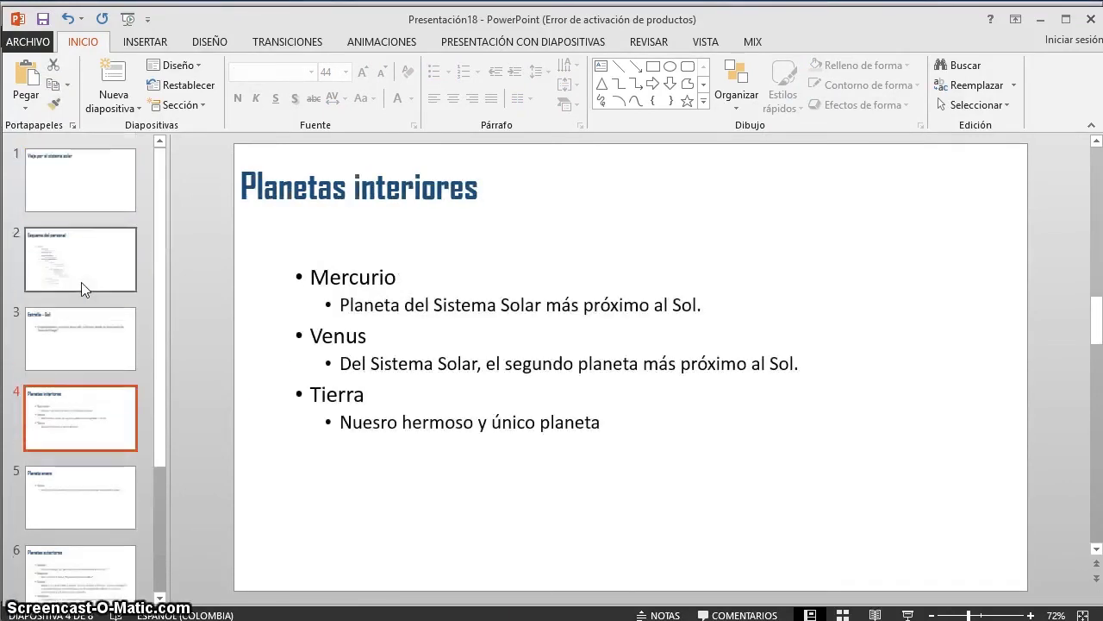
pyautogui.click(76, 263)
pyautogui.click(383, 264)
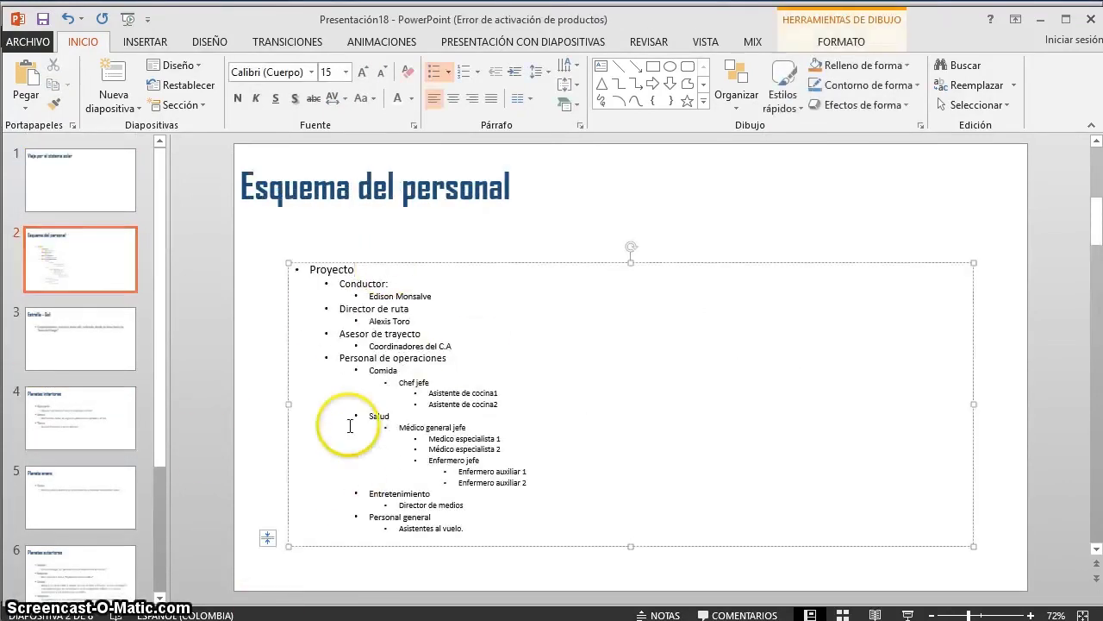
# Convert the Esquema del personal text box into an Organigrama SmartArt chart.
pyautogui.click(287, 310)
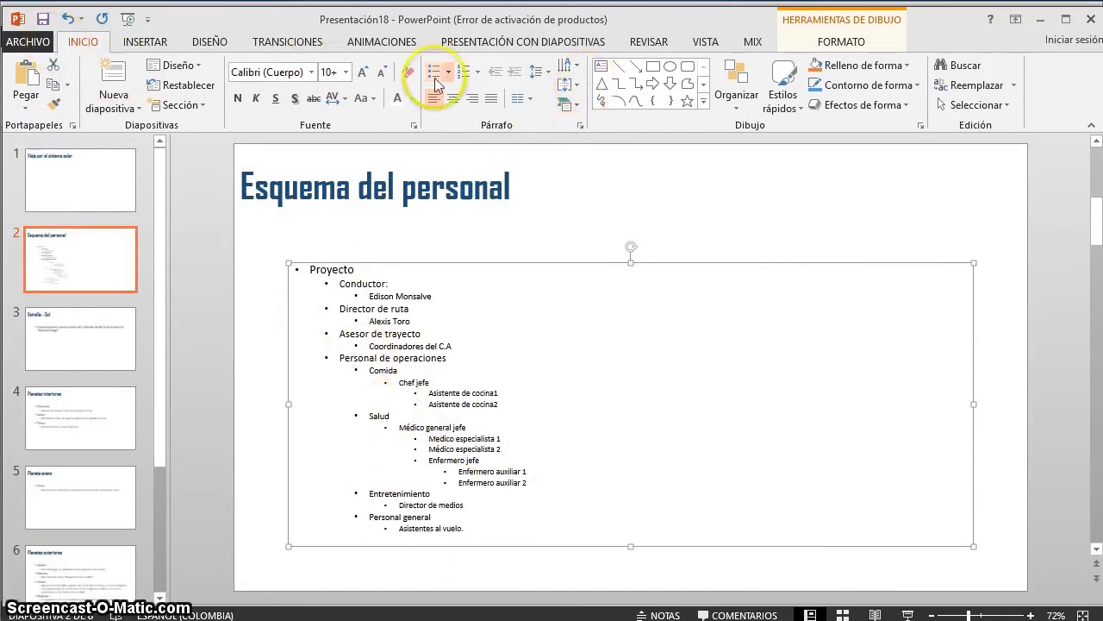
pyautogui.click(569, 105)
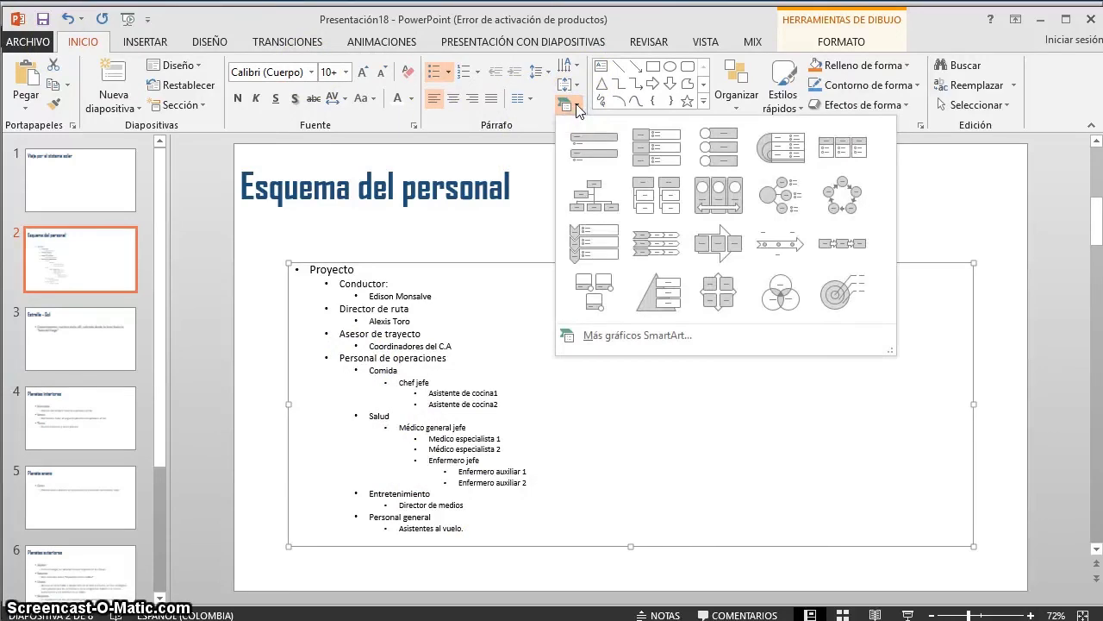
pyautogui.click(218, 286)
pyautogui.click(1030, 614)
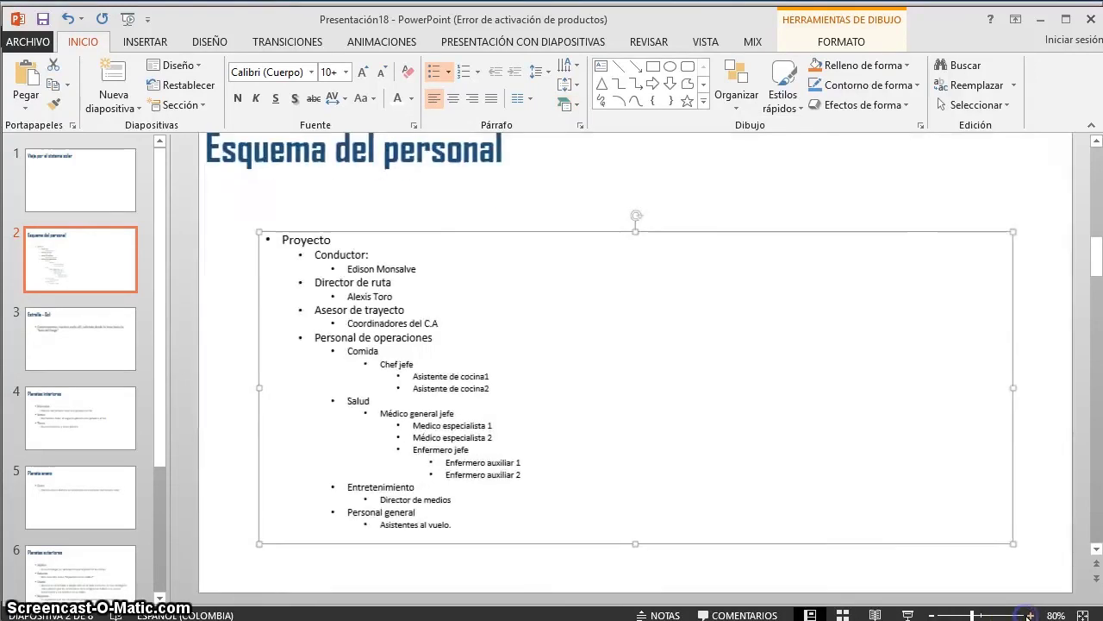
pyautogui.click(1028, 614)
pyautogui.click(1027, 614)
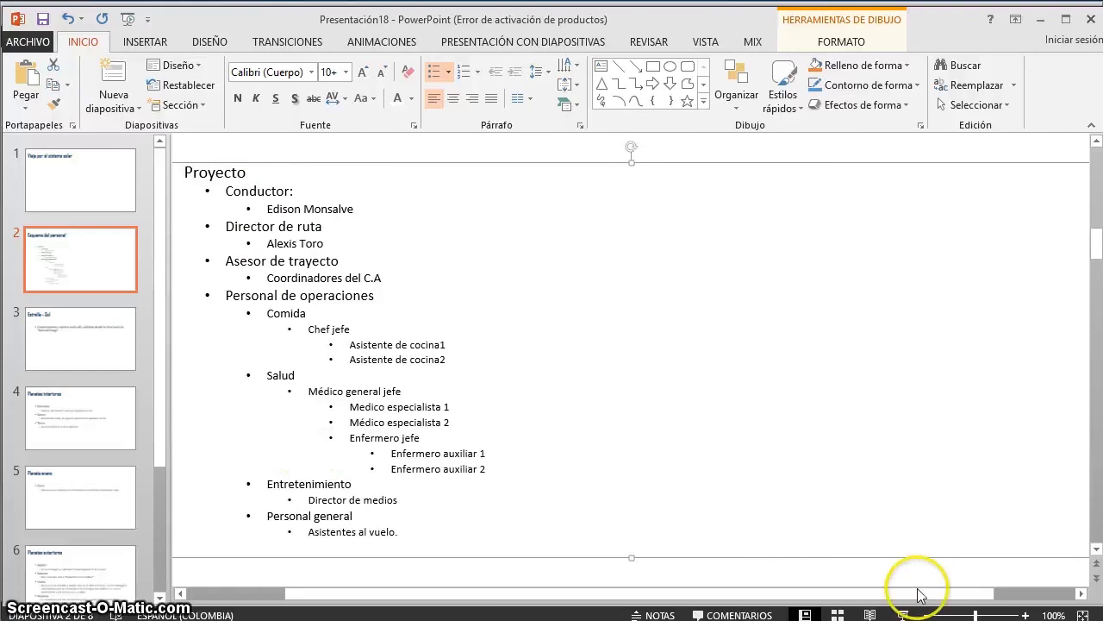
pyautogui.click(928, 615)
pyautogui.click(929, 614)
pyautogui.click(929, 615)
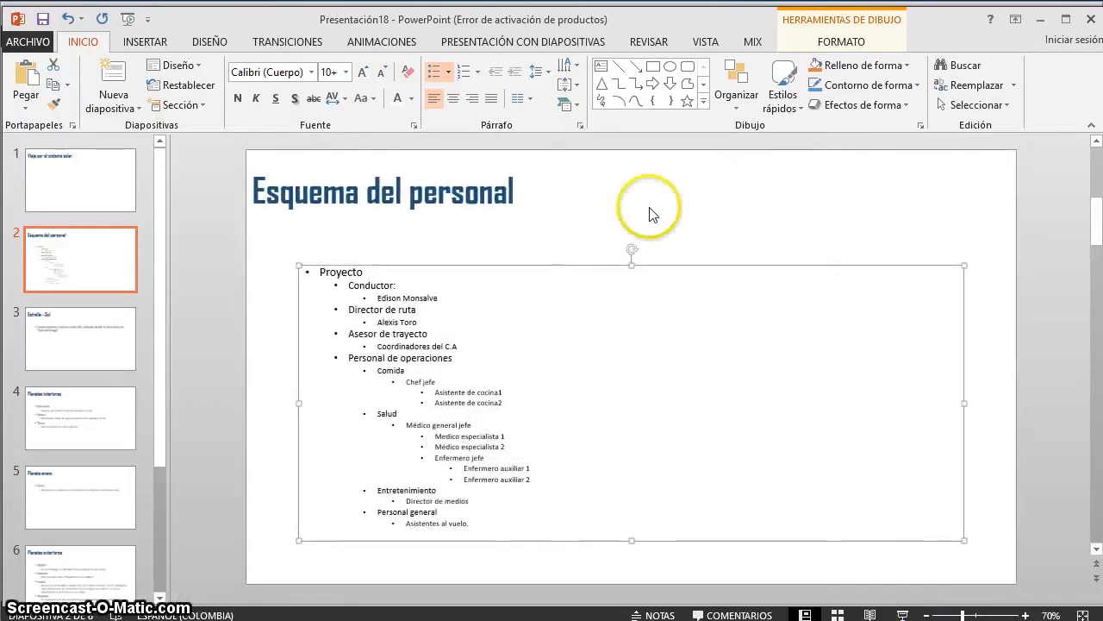
pyautogui.click(567, 105)
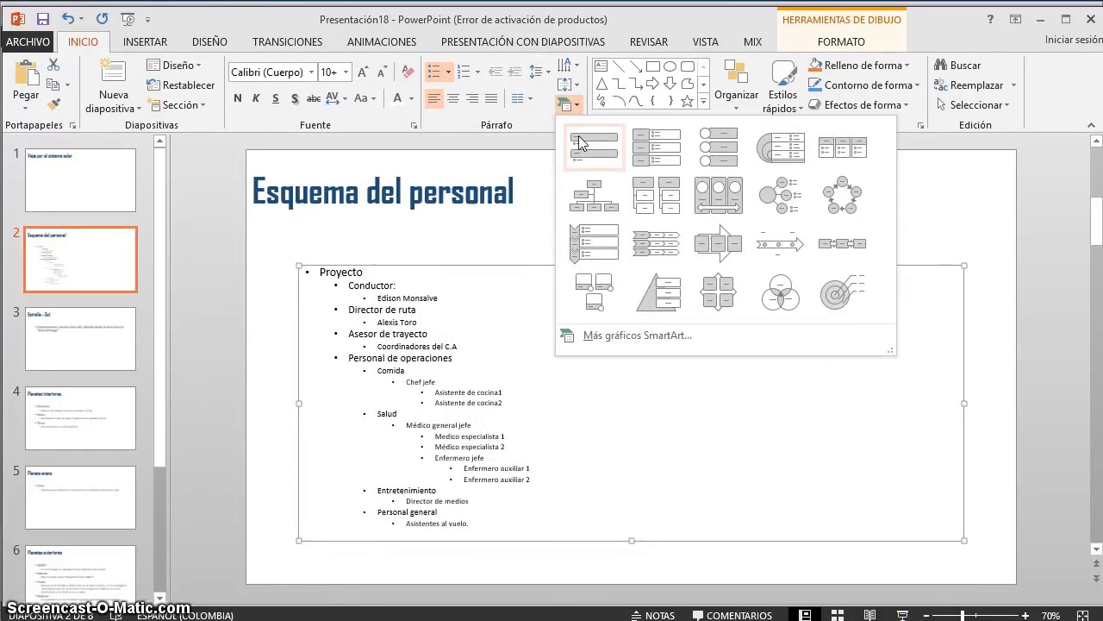
pyautogui.click(598, 207)
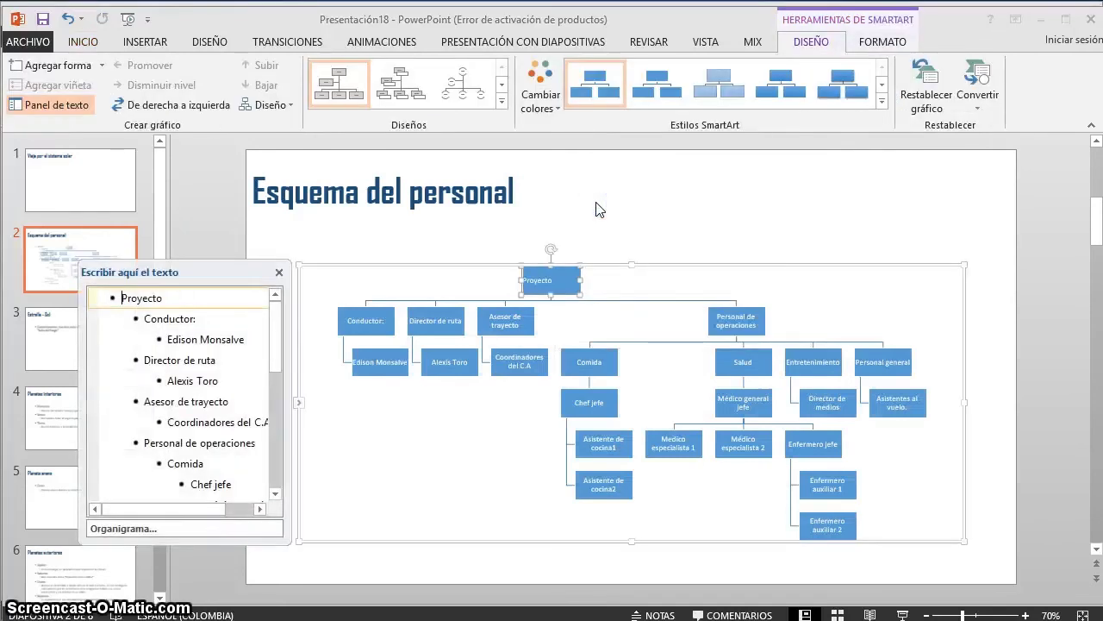
# Switch the org chart to the Organigrama con nombres y puestos layout.
pyautogui.click(632, 249)
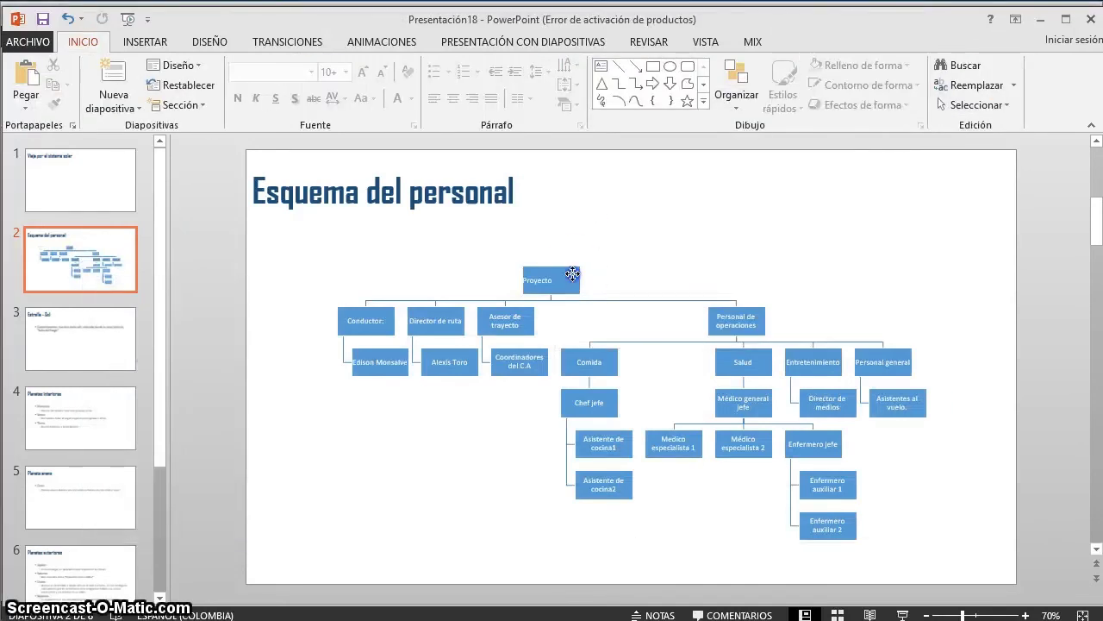
pyautogui.click(572, 274)
pyautogui.click(664, 266)
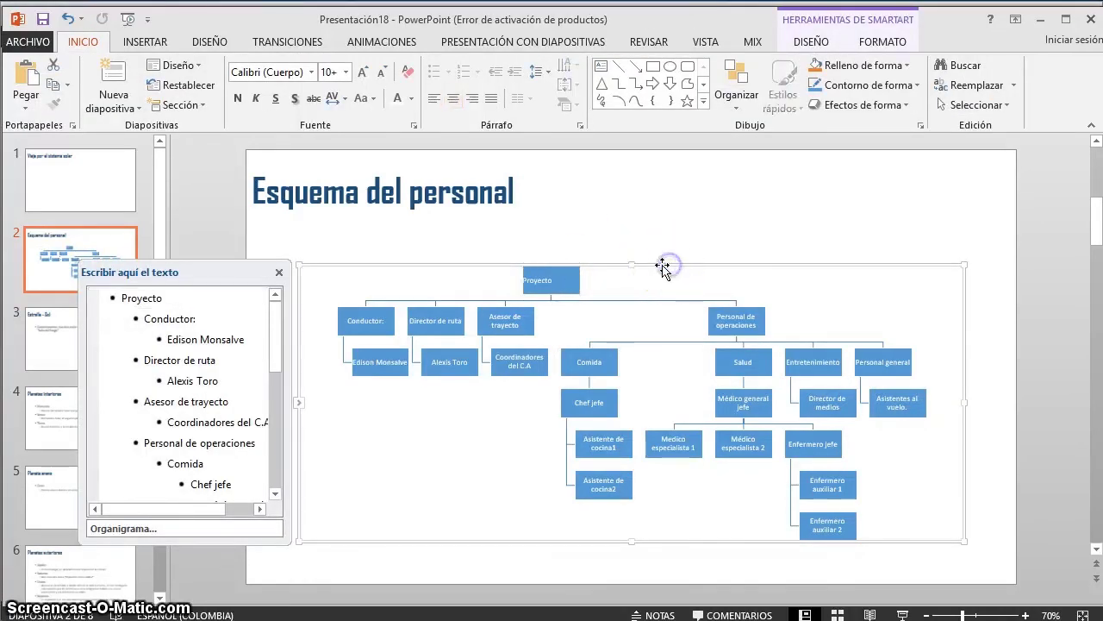
pyautogui.click(811, 43)
pyautogui.click(382, 86)
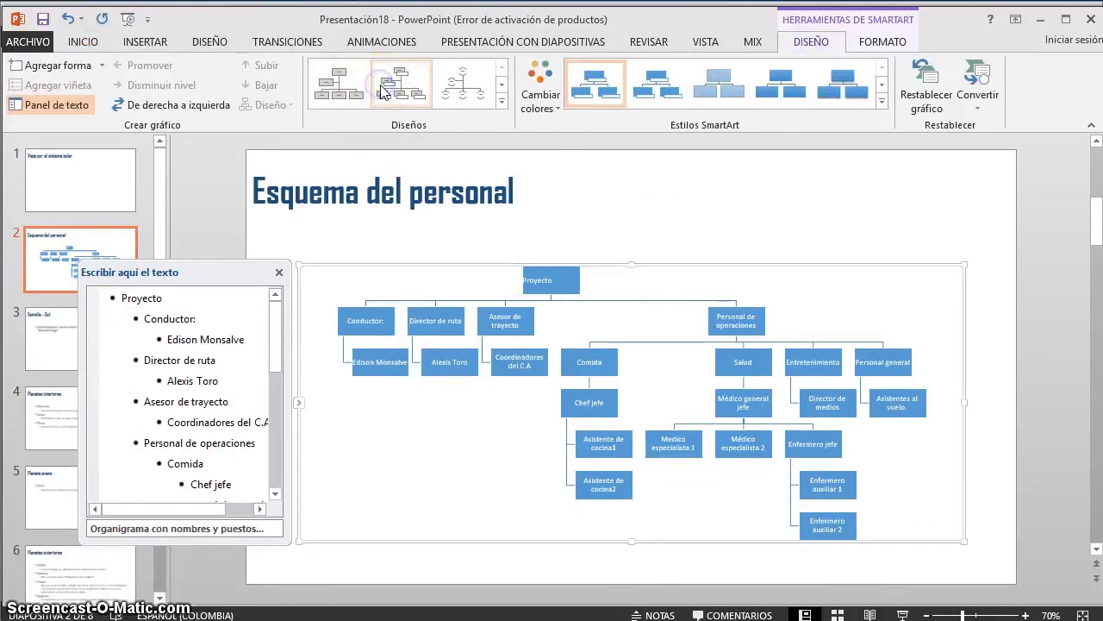
# Colour the org chart with the orange, blue, teal and green Multicolor scheme.
pyautogui.click(535, 90)
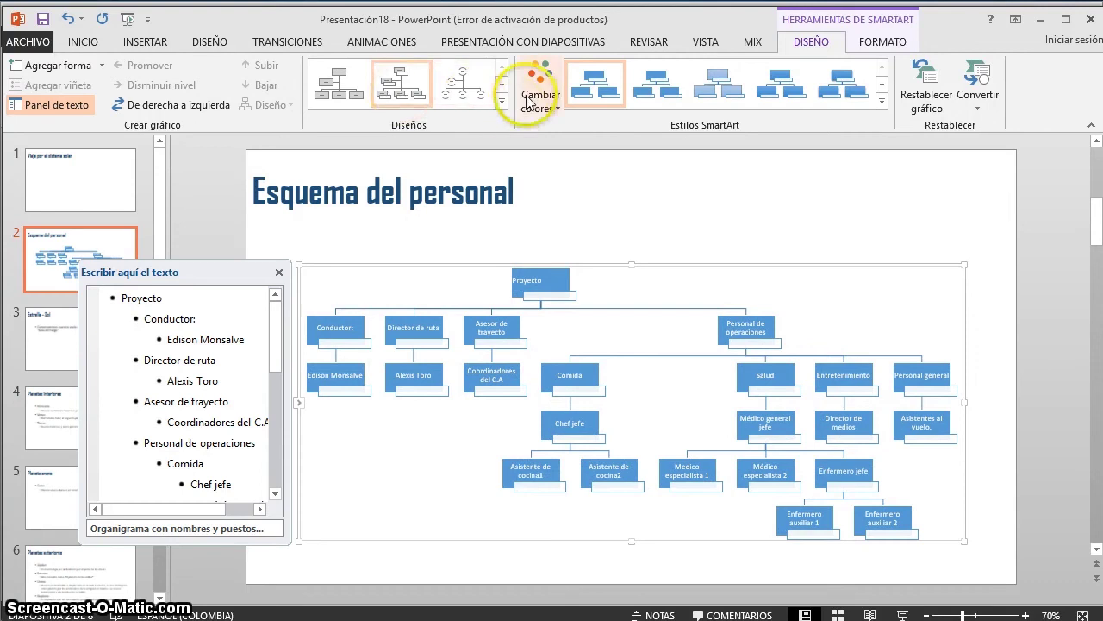
pyautogui.click(719, 221)
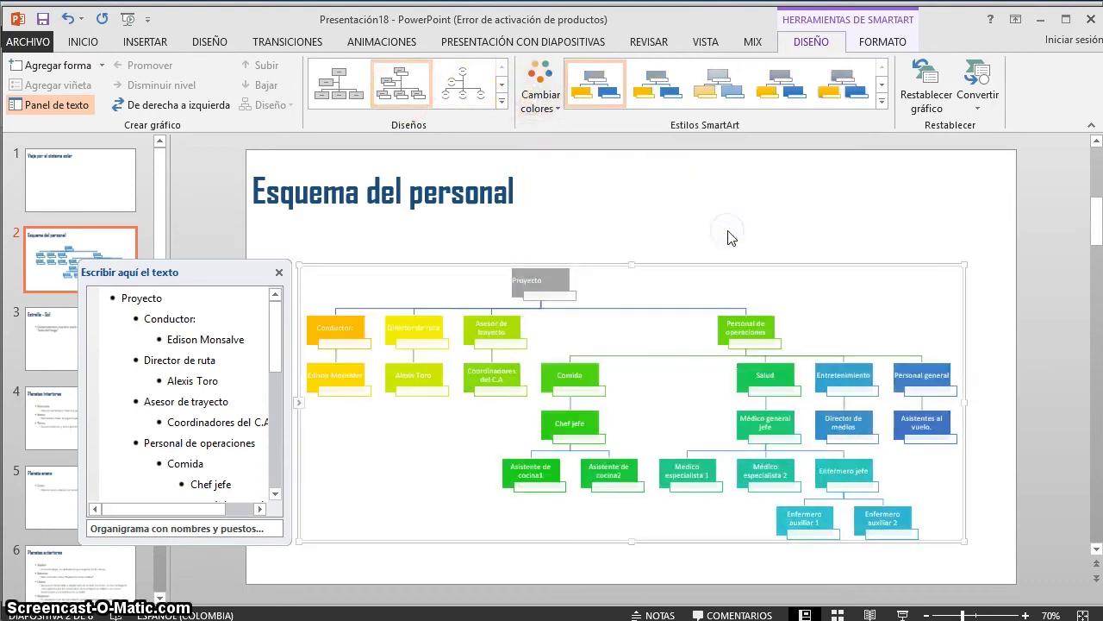
pyautogui.click(543, 97)
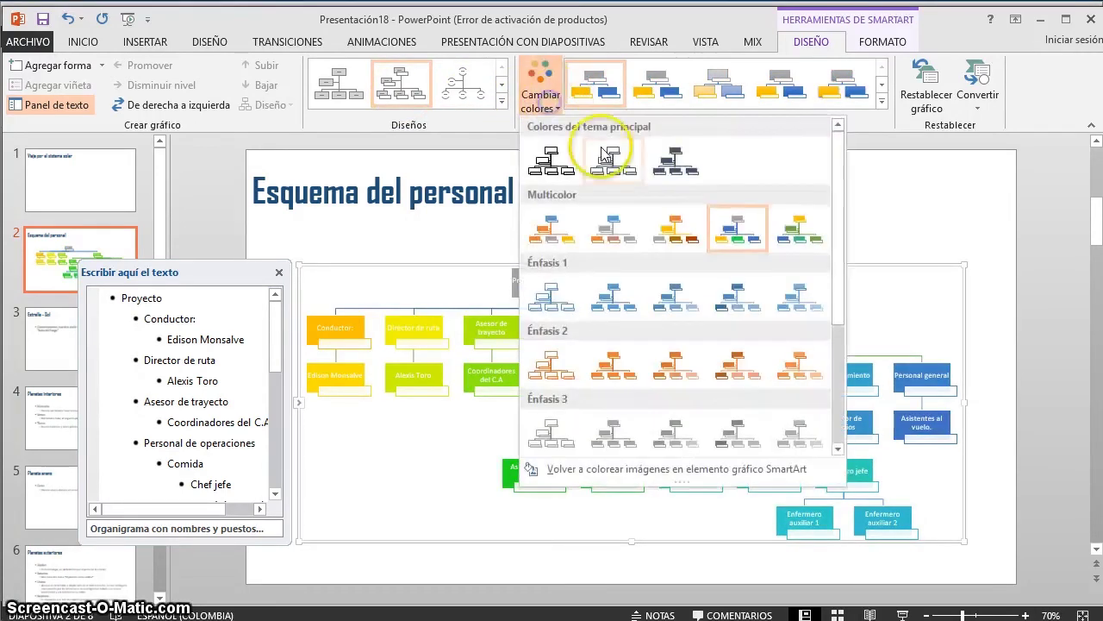
pyautogui.click(780, 229)
pyautogui.click(845, 229)
pyautogui.click(954, 310)
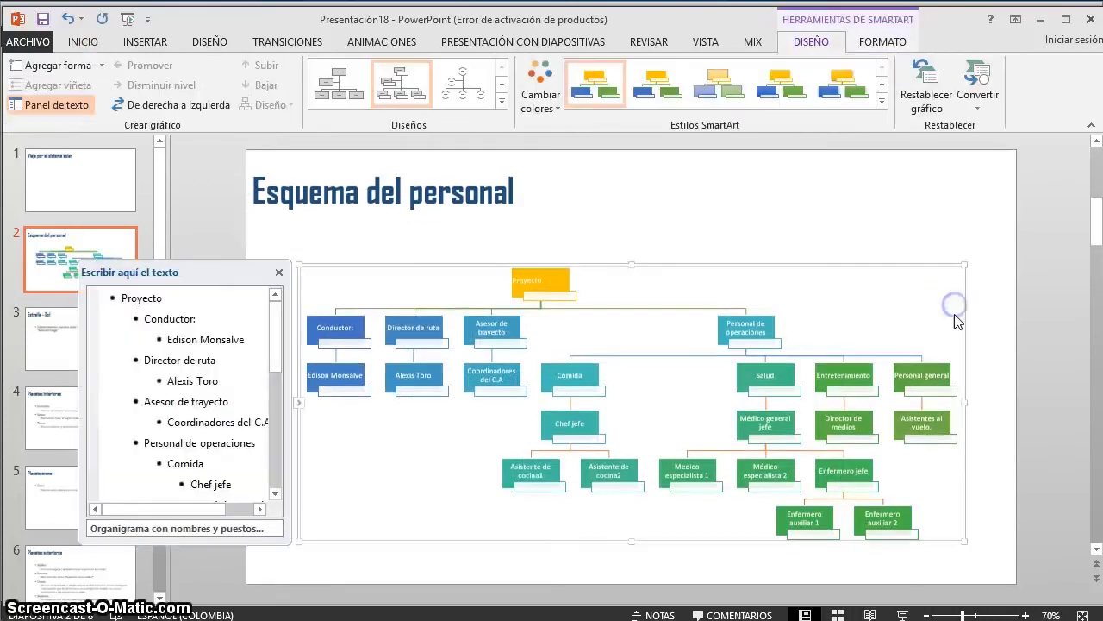
pyautogui.click(992, 299)
pyautogui.click(212, 41)
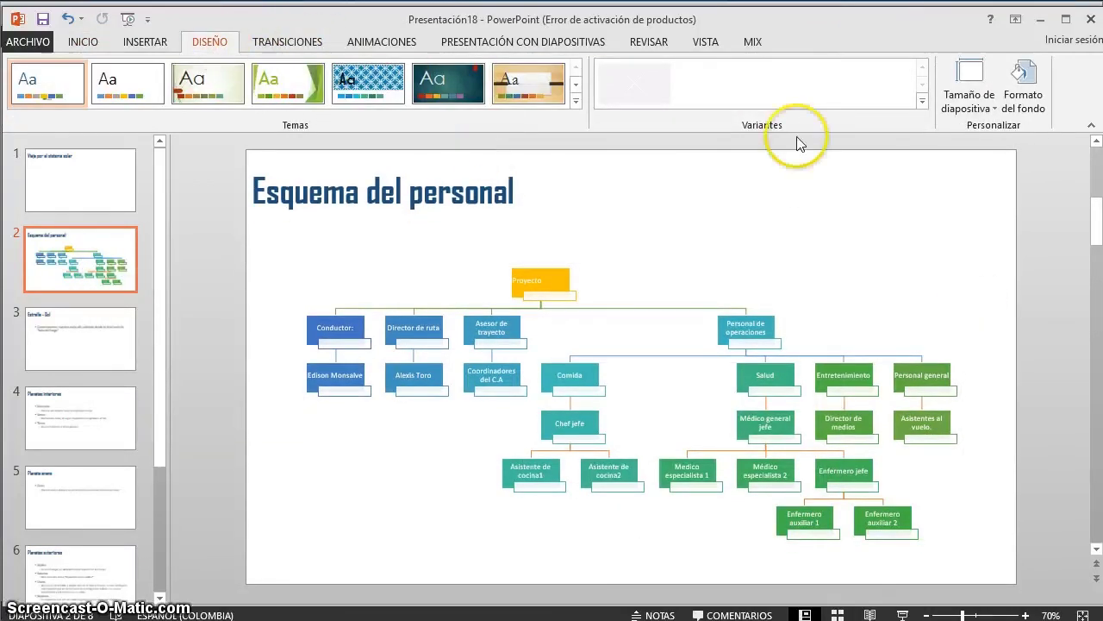
# Apply a different Office theme effect from the theme variant options.
pyautogui.click(923, 101)
pyautogui.moveTo(732, 160)
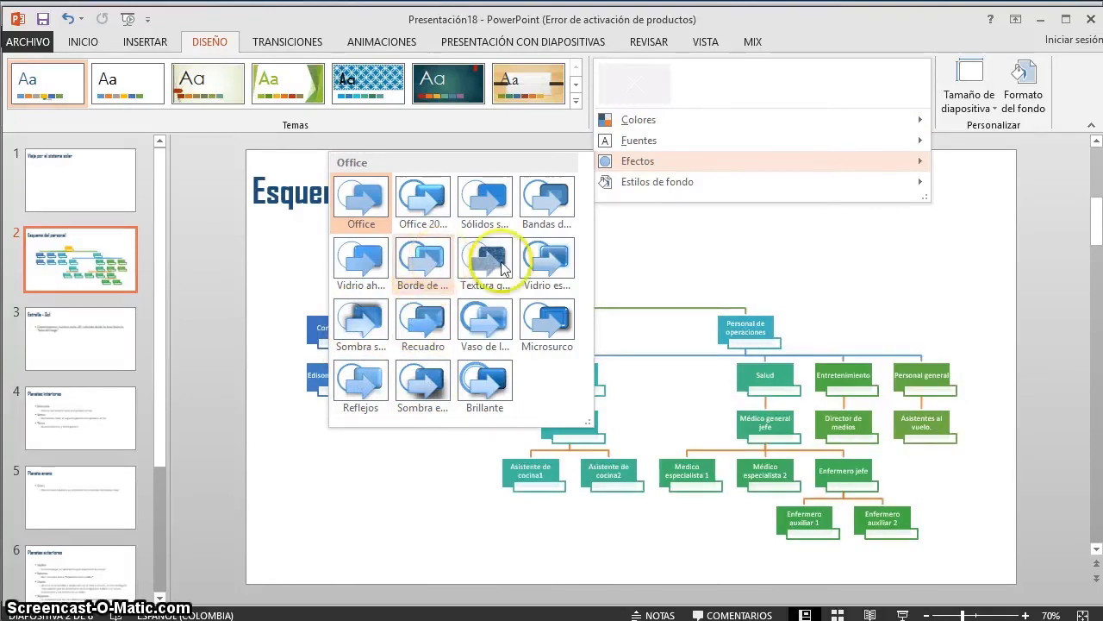
pyautogui.click(426, 207)
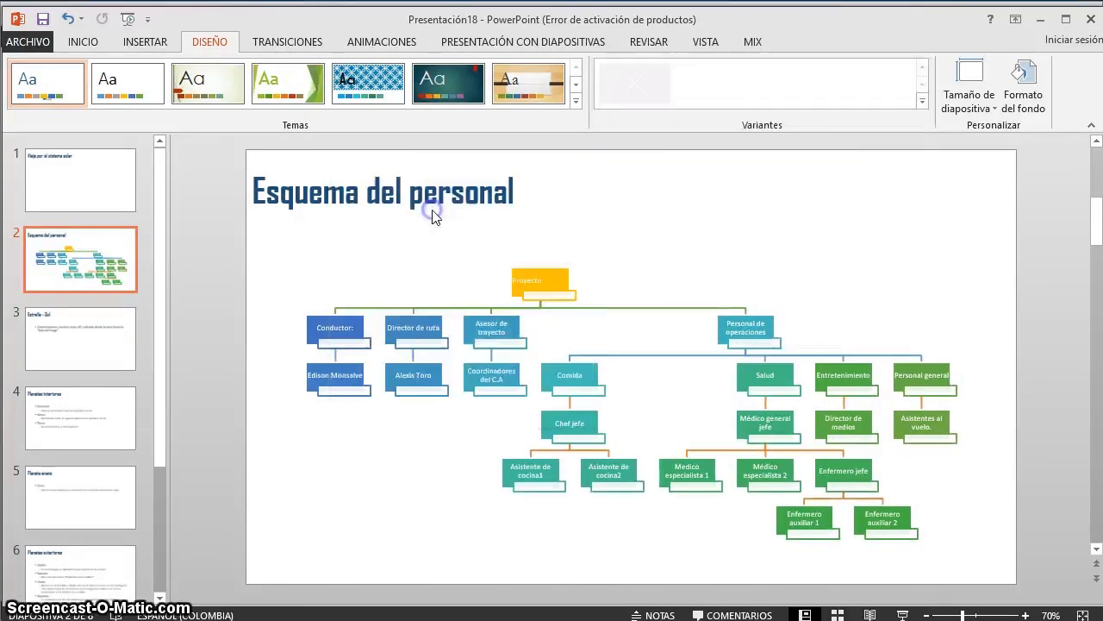
# Check the org chart, then go to slide 3, Estrella - Sol.
pyautogui.click(859, 286)
pyautogui.click(877, 220)
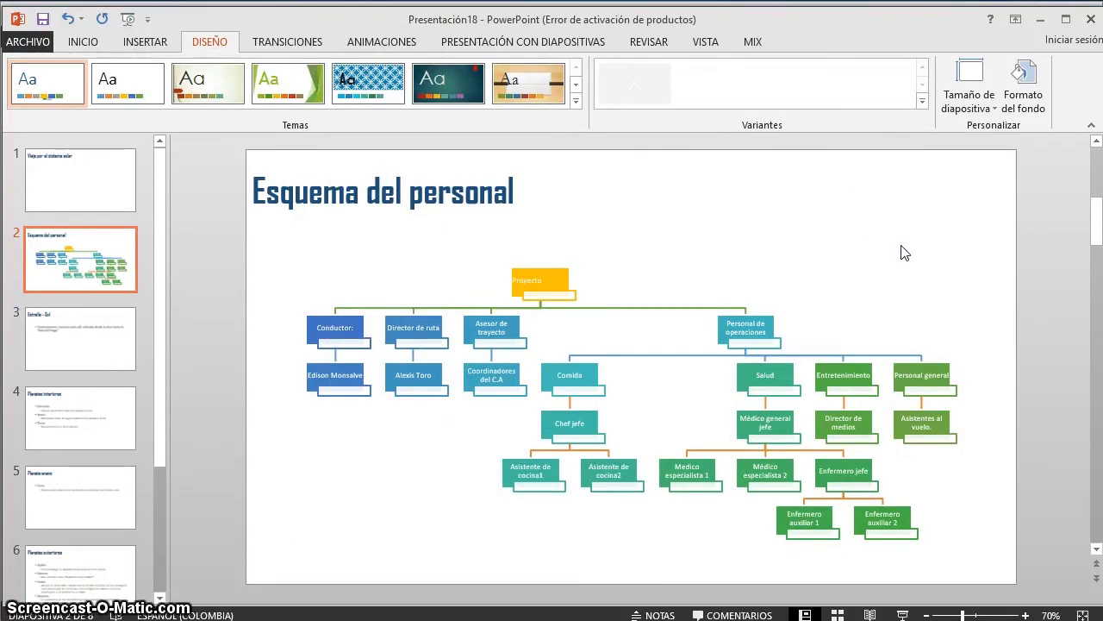
pyautogui.click(54, 343)
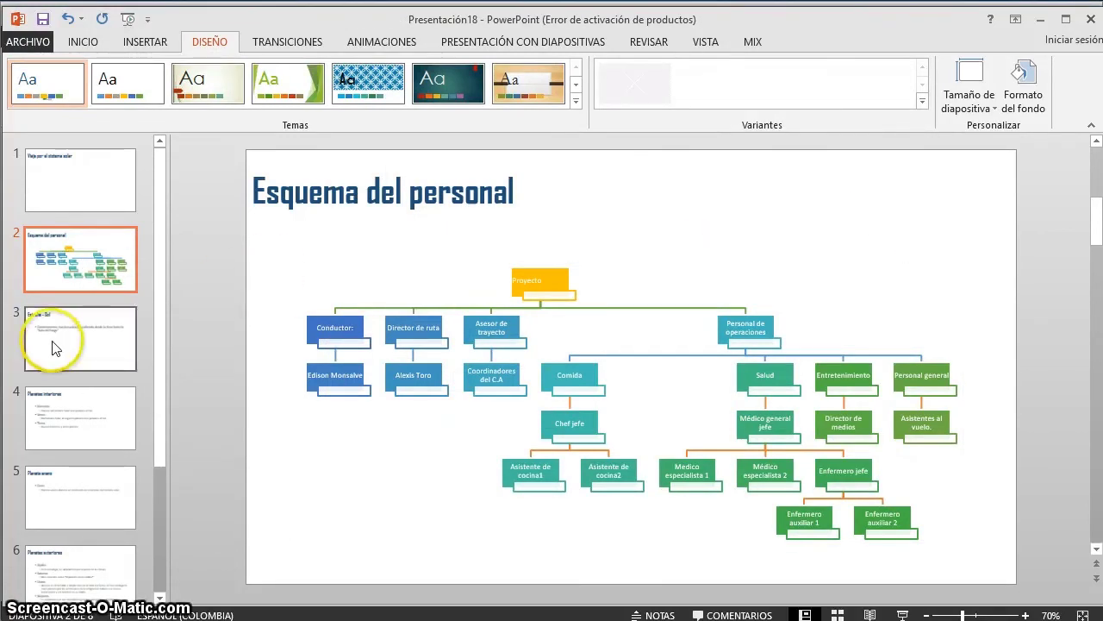
# Convert slide 4's Mercurio, Venus and Tierra bullets into a 'Lista con círculos a la izquierda' SmartArt.
pyautogui.scroll(-3, 66, 315)
pyautogui.click(80, 290)
pyautogui.click(573, 306)
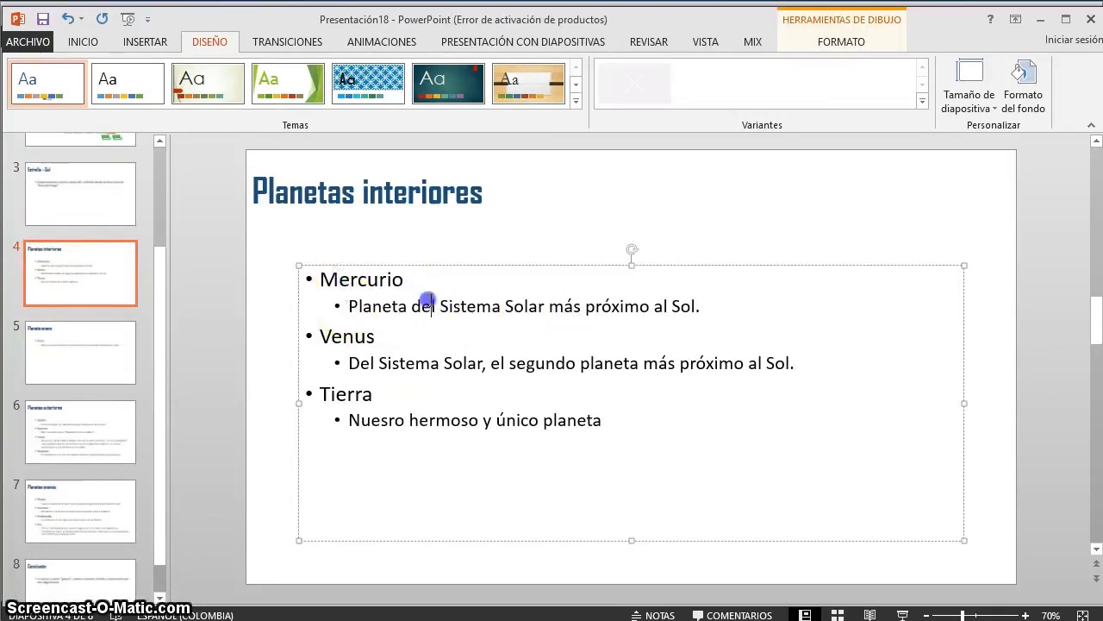
pyautogui.click(412, 267)
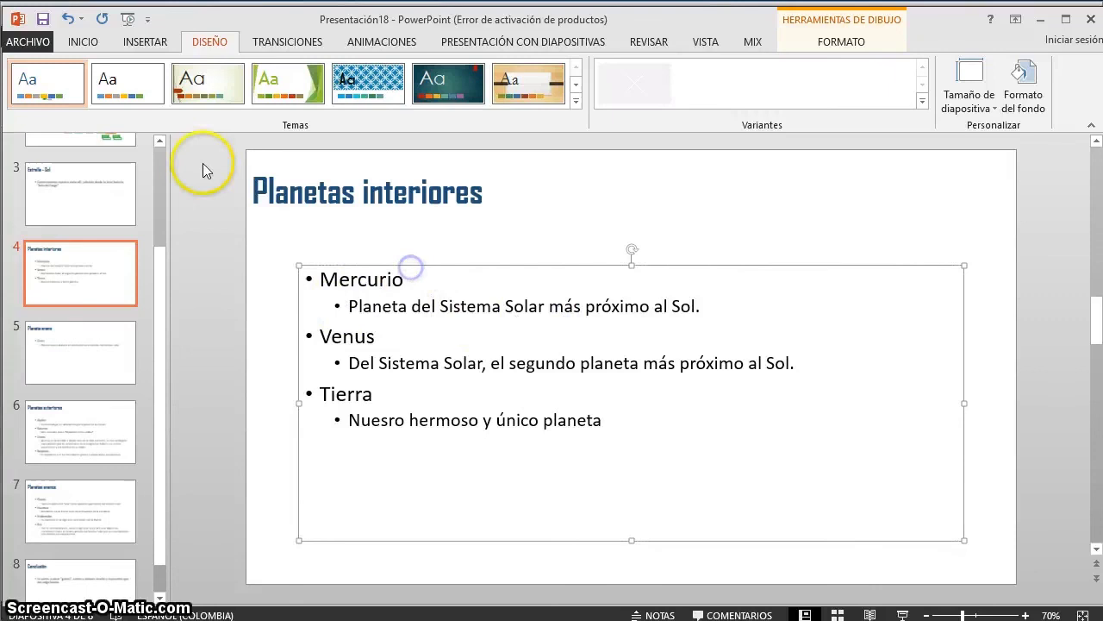
pyautogui.click(82, 41)
pyautogui.click(570, 105)
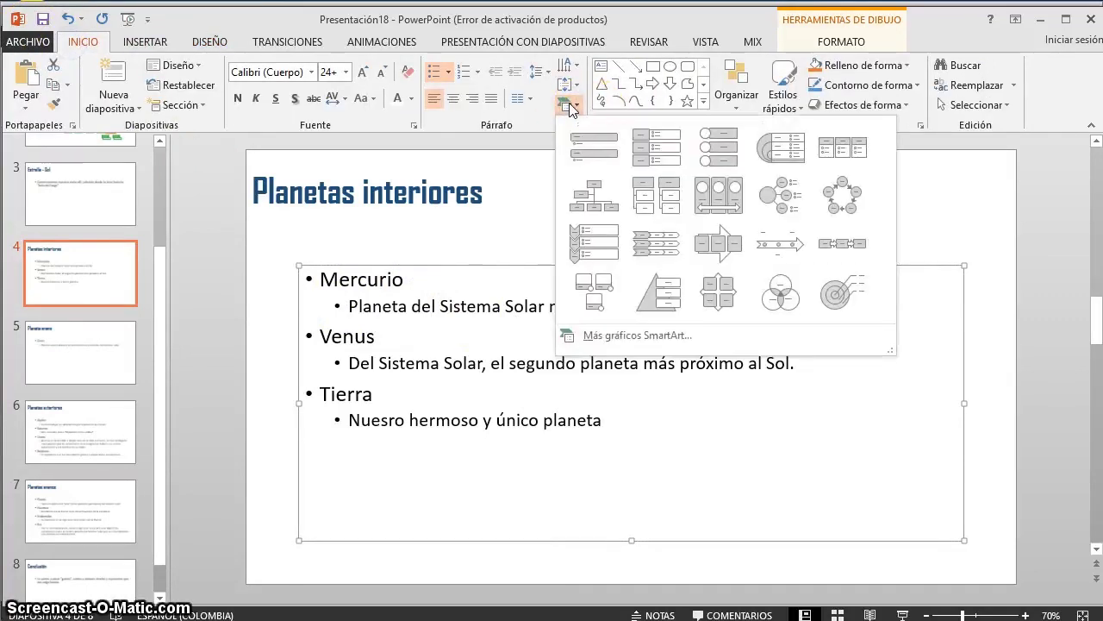
pyautogui.click(591, 154)
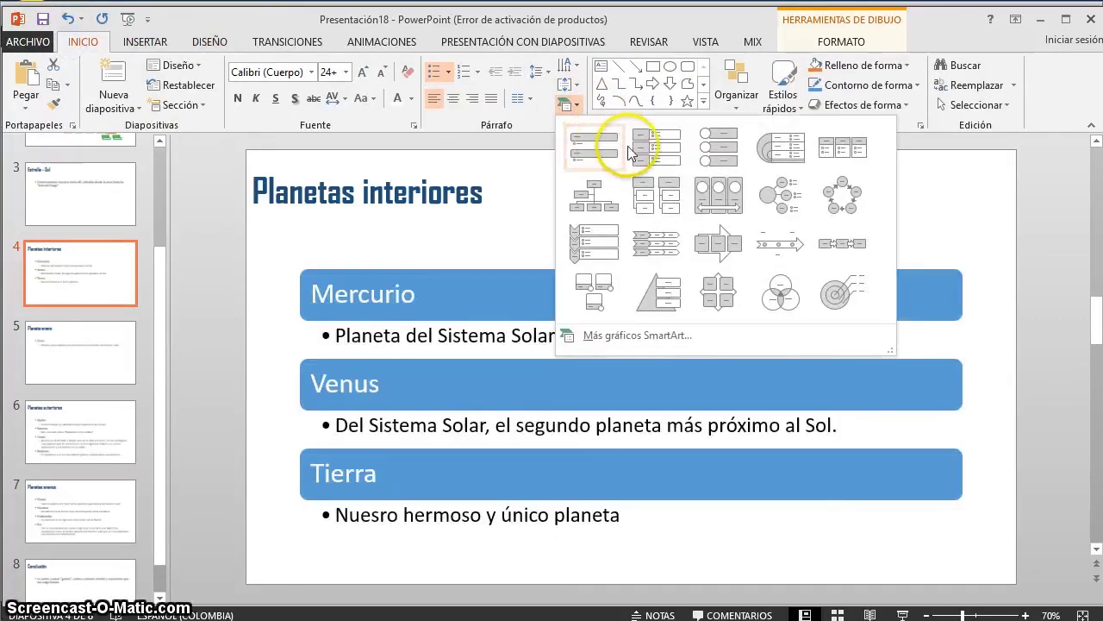
pyautogui.click(703, 155)
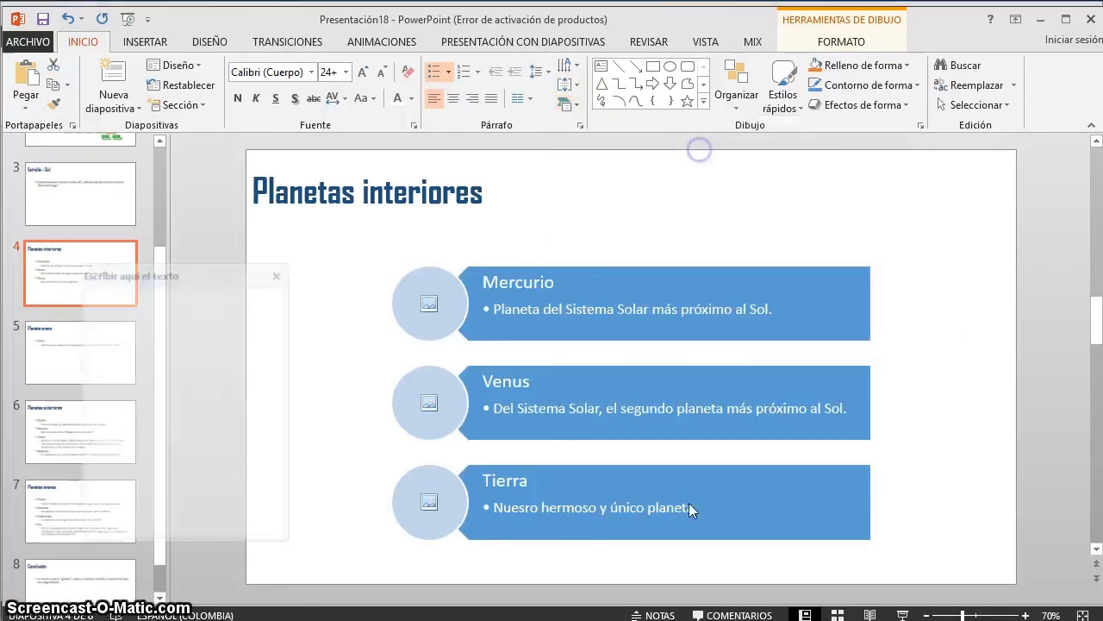
pyautogui.click(617, 158)
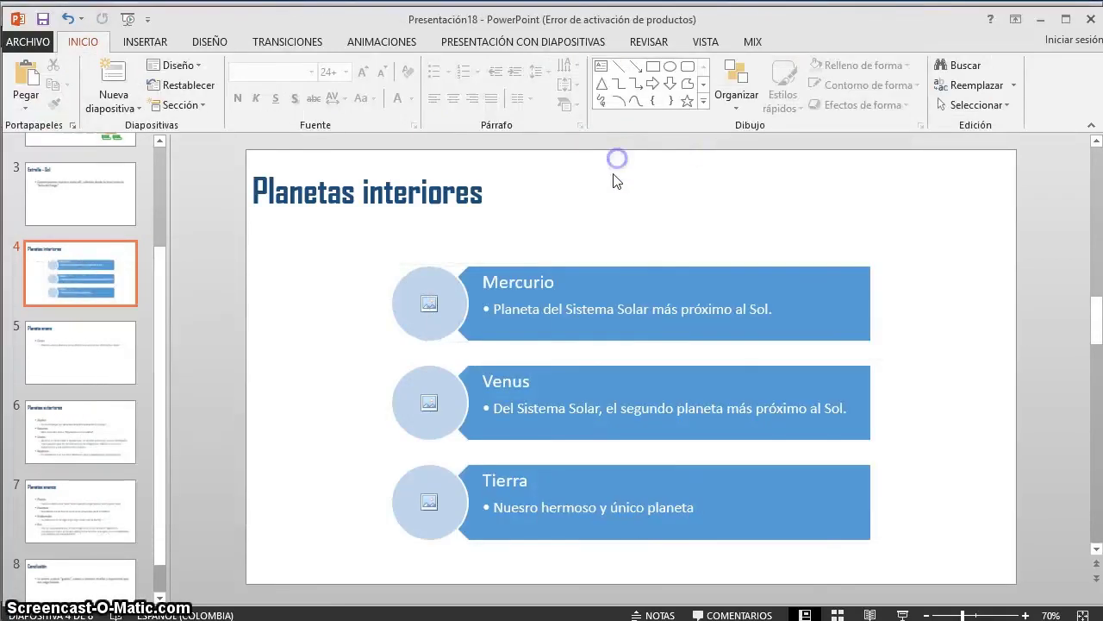
# Insert target50.png into the Mercurio circle and wrenches12.png into the Venus circle.
pyautogui.click(429, 303)
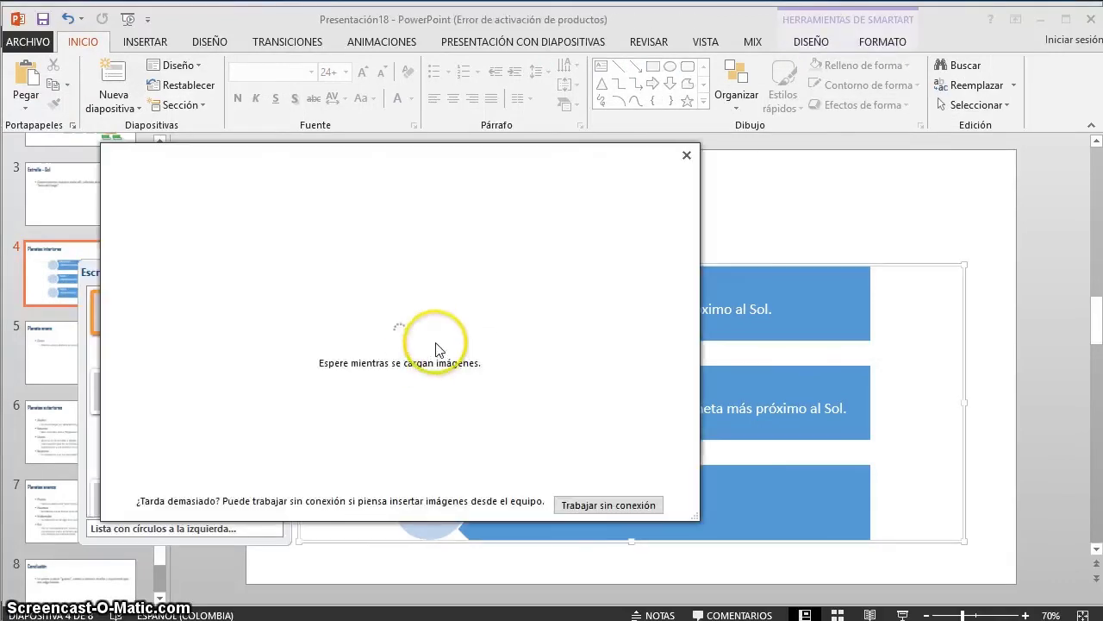
pyautogui.click(488, 248)
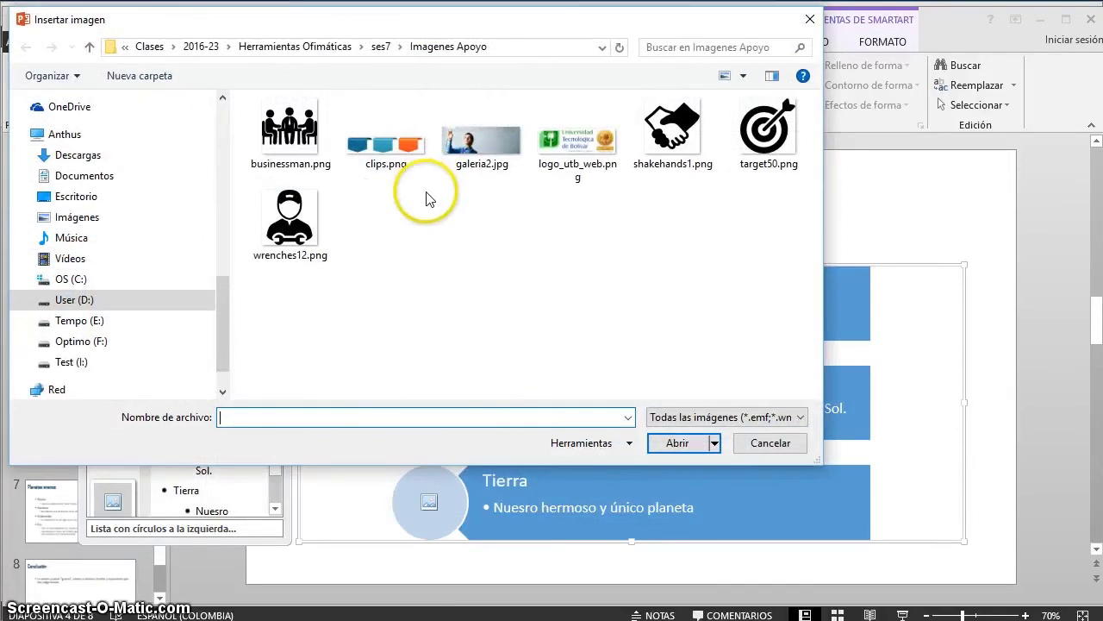
pyautogui.doubleClick(765, 131)
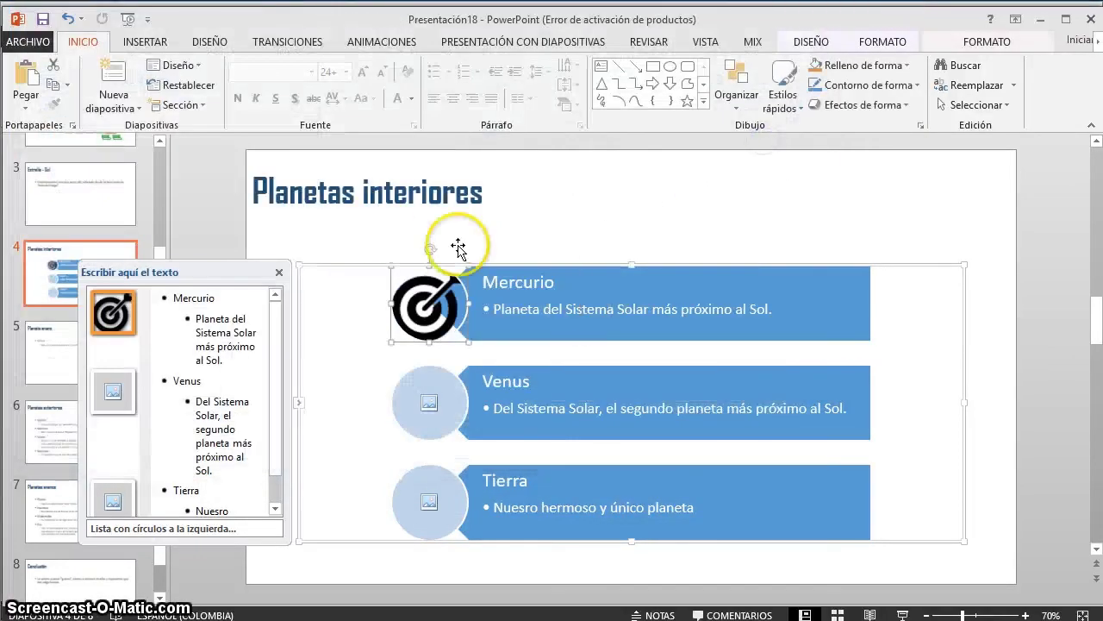
pyautogui.click(444, 410)
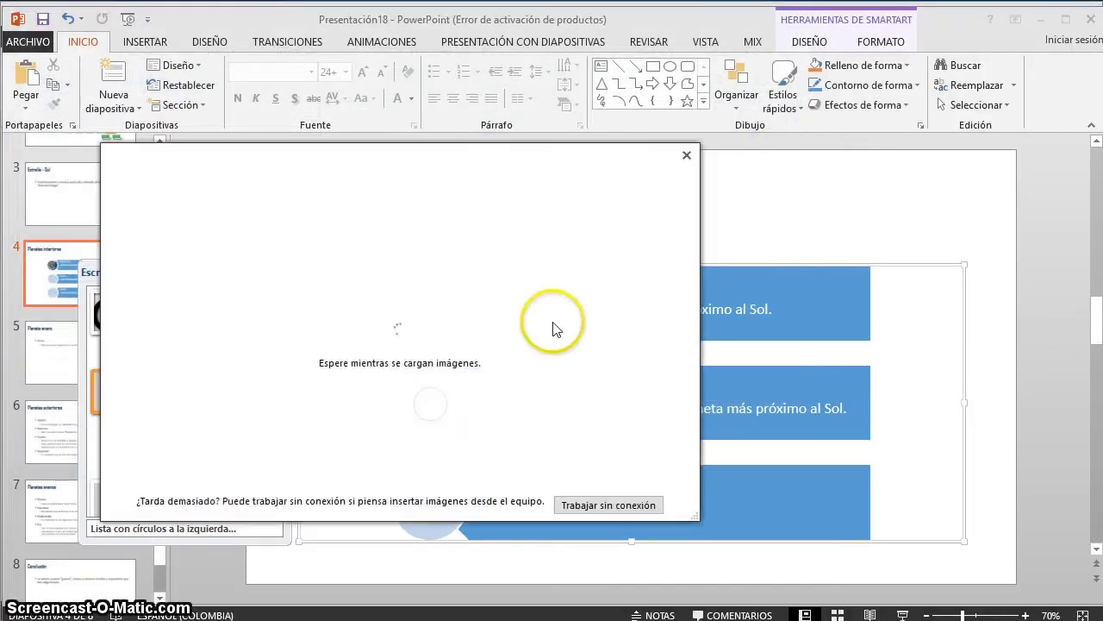
pyautogui.click(576, 505)
pyautogui.doubleClick(284, 220)
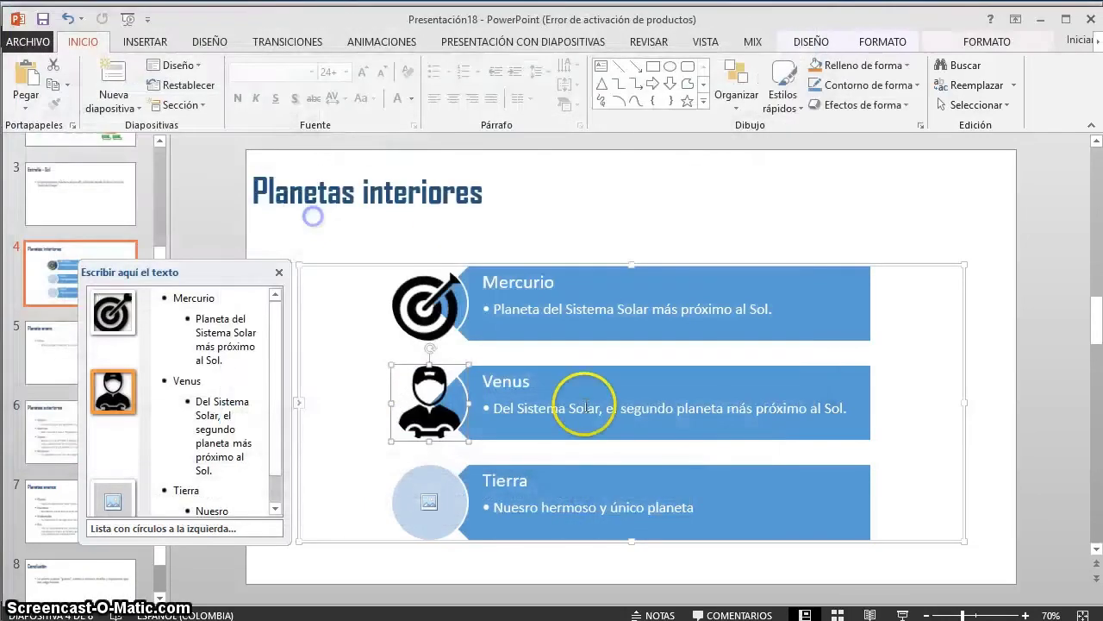
# Insert shakehands1.png into the Tierra circle and deselect to view the slide.
pyautogui.click(436, 494)
pyautogui.click(435, 507)
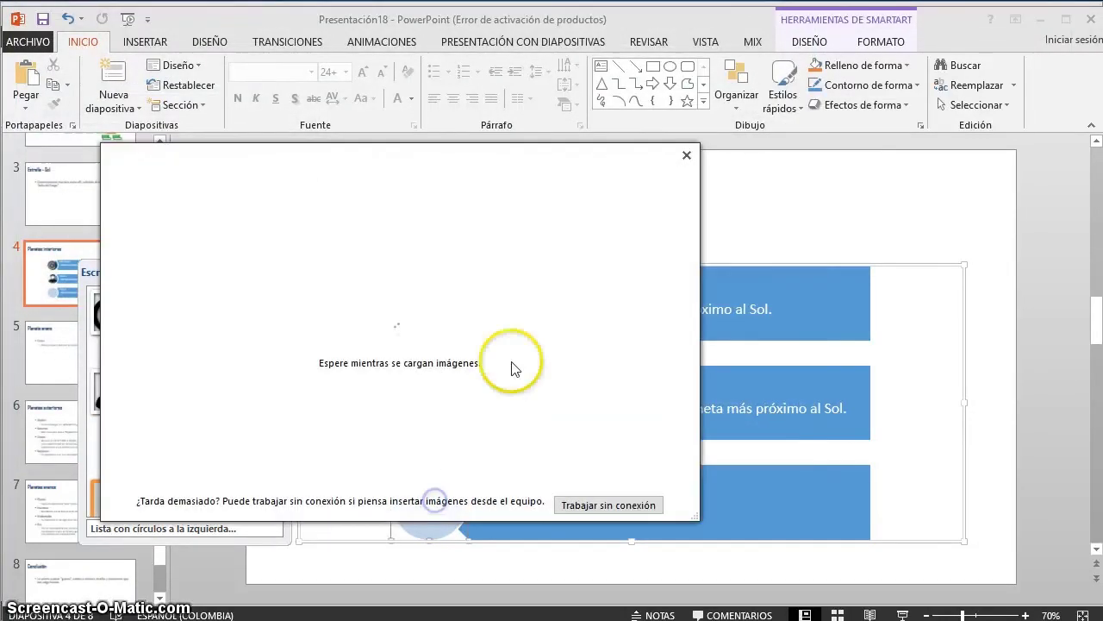
pyautogui.click(482, 257)
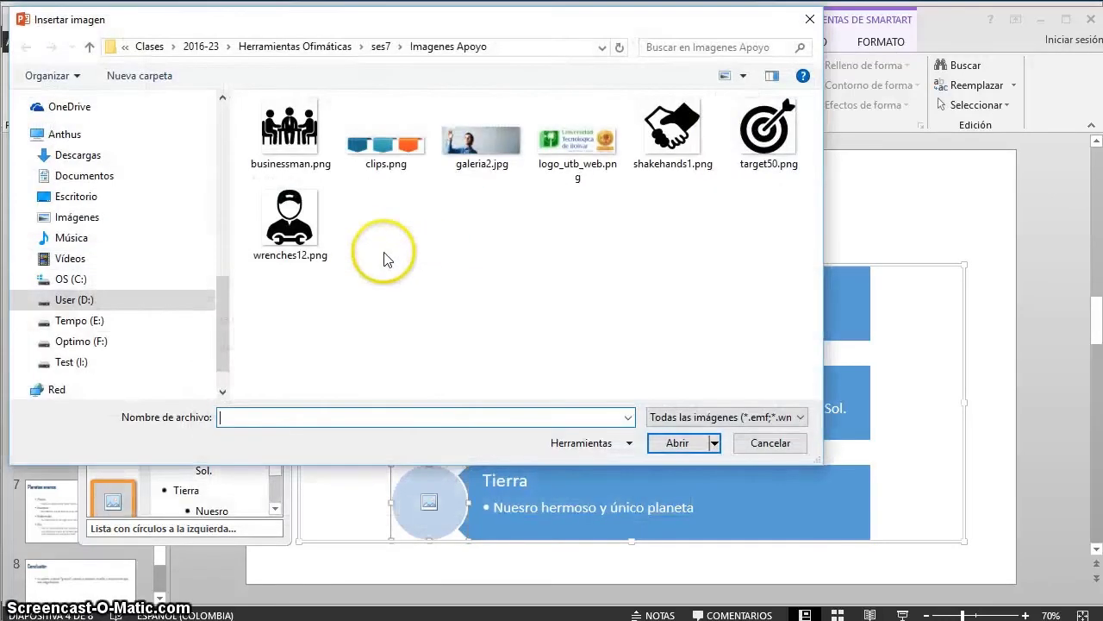
pyautogui.click(695, 127)
pyautogui.doubleClick(695, 128)
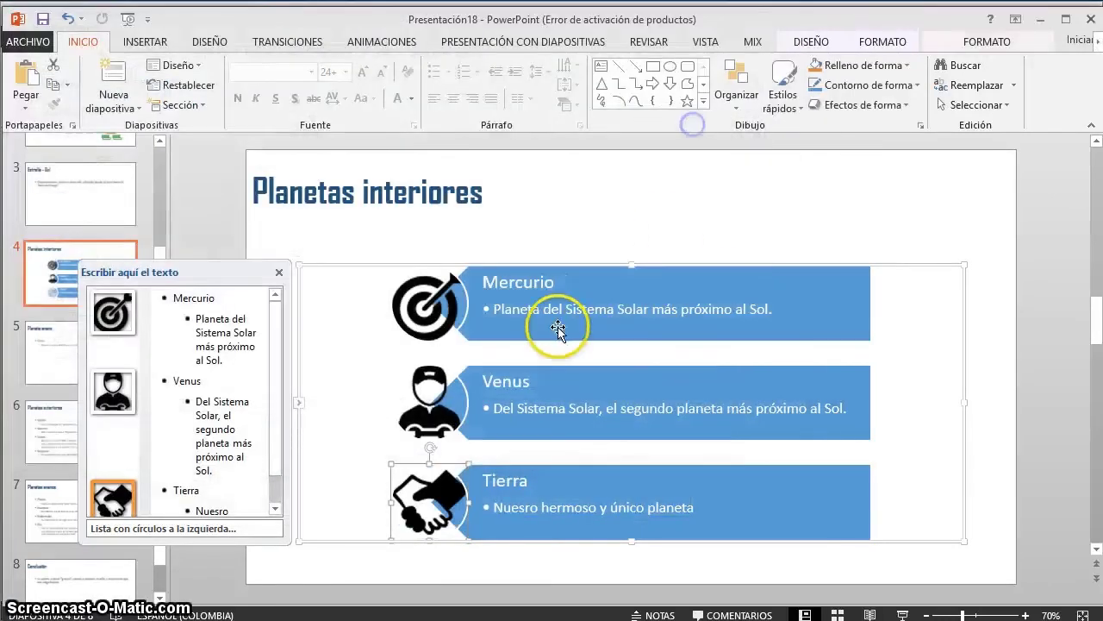
pyautogui.click(643, 239)
pyautogui.click(967, 238)
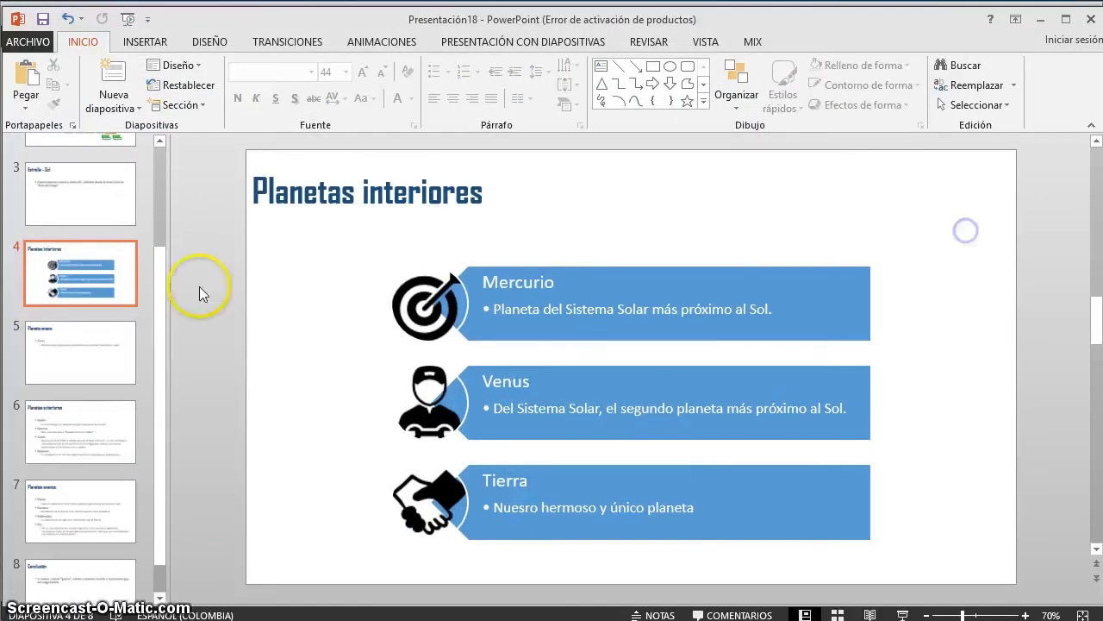
pyautogui.click(540, 484)
# Apply the blue, teal and green Multicolor scheme to the planets SmartArt.
pyautogui.click(864, 301)
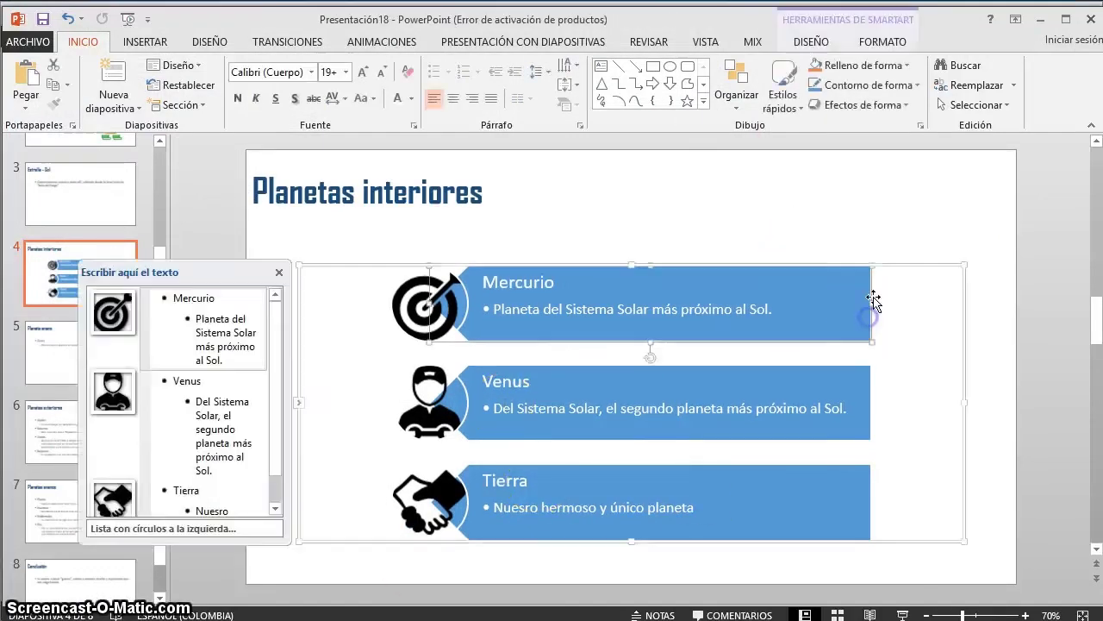
pyautogui.click(967, 299)
pyautogui.click(960, 301)
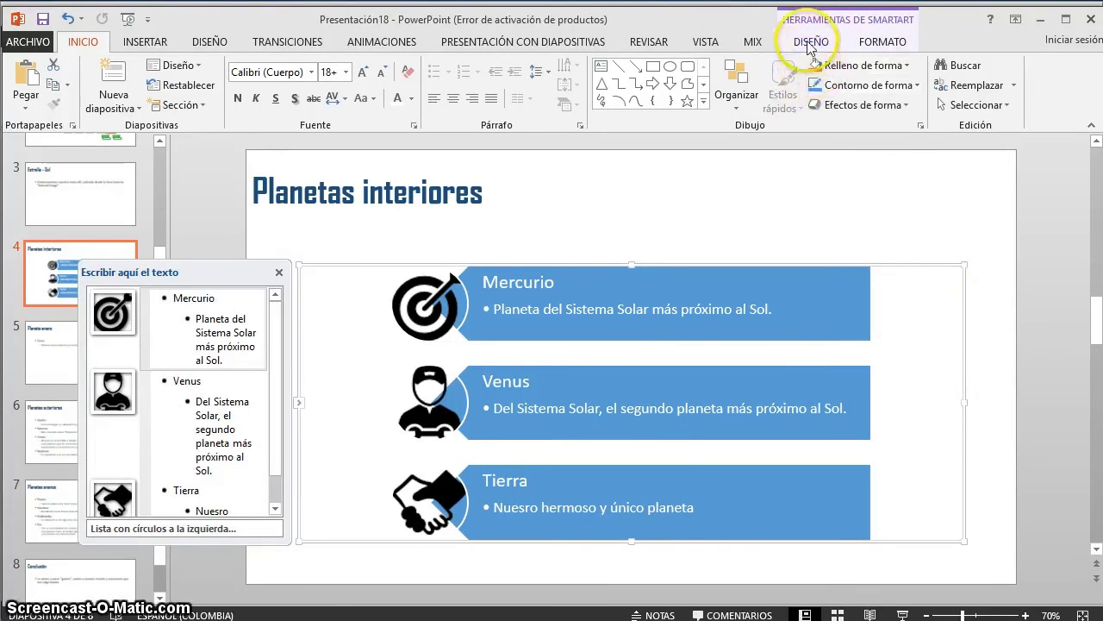
pyautogui.click(810, 45)
pyautogui.click(538, 96)
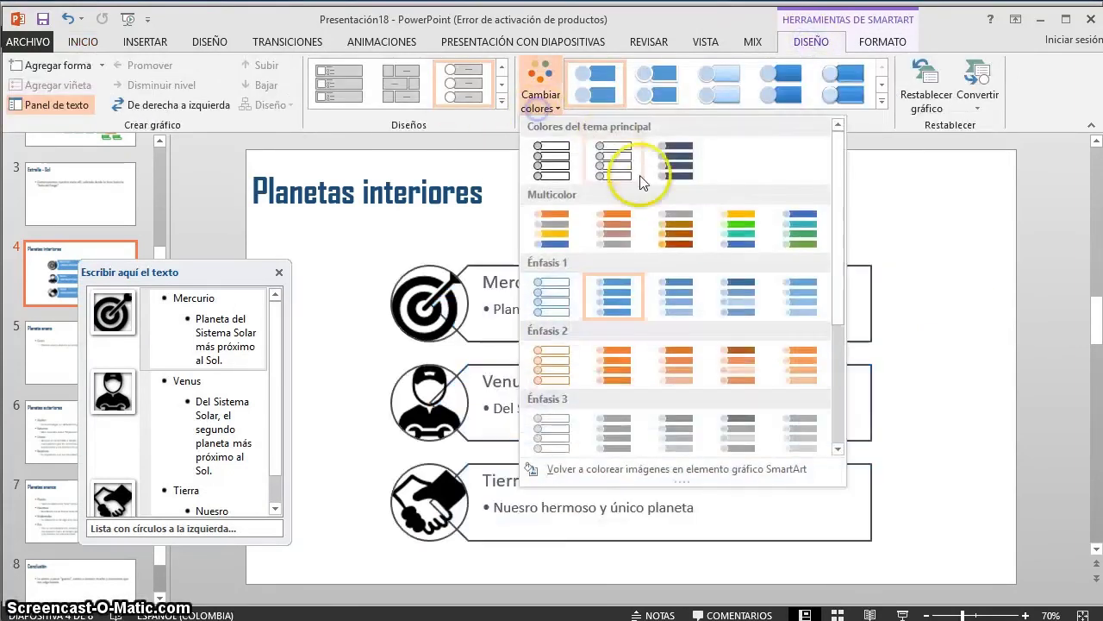
pyautogui.click(810, 233)
# Browse the SmartArt styles, including 3D looks, without applying one.
pyautogui.click(918, 222)
pyautogui.click(929, 292)
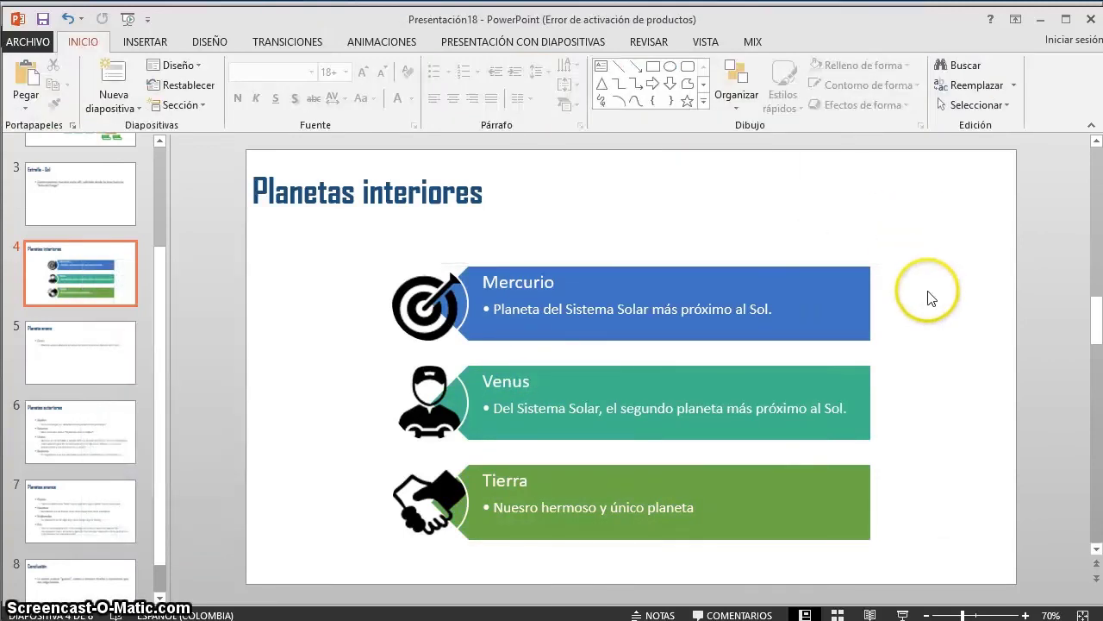
pyautogui.click(882, 101)
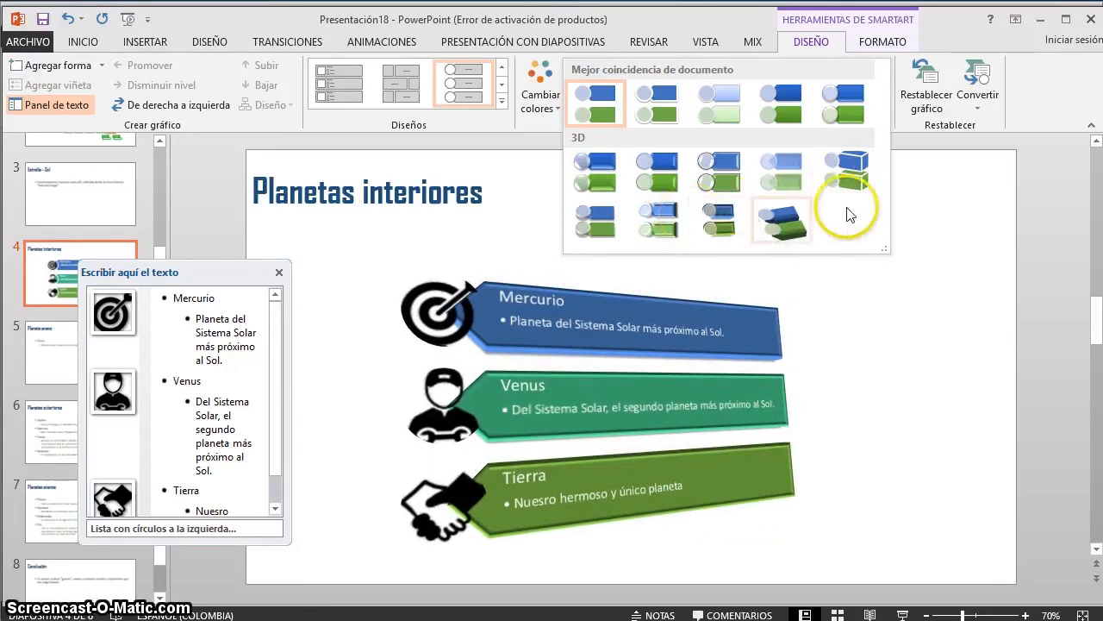
pyautogui.click(963, 213)
pyautogui.click(958, 211)
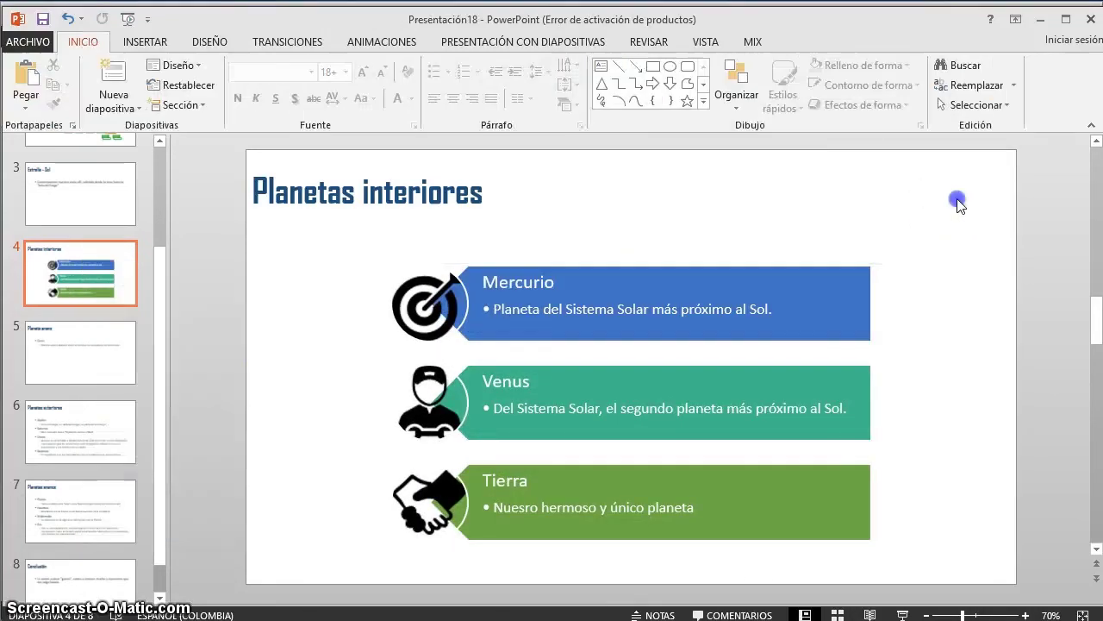
# Move through the slide pane to the Planetas exteriores slide.
pyautogui.scroll(2, 98, 371)
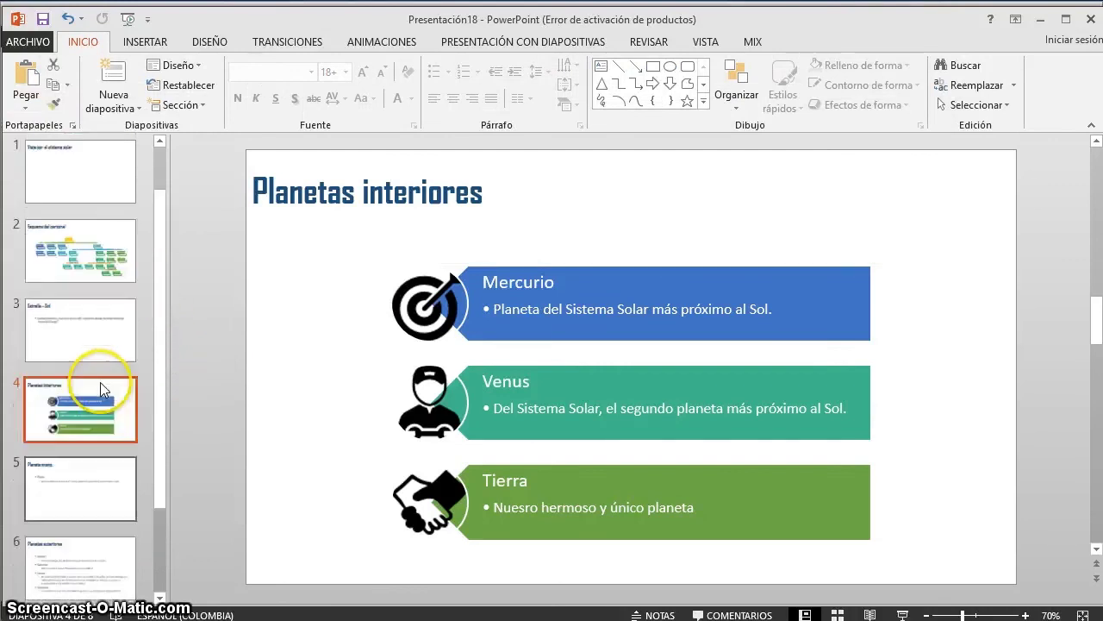
pyautogui.click(71, 254)
pyautogui.click(77, 323)
pyautogui.scroll(-2, 77, 336)
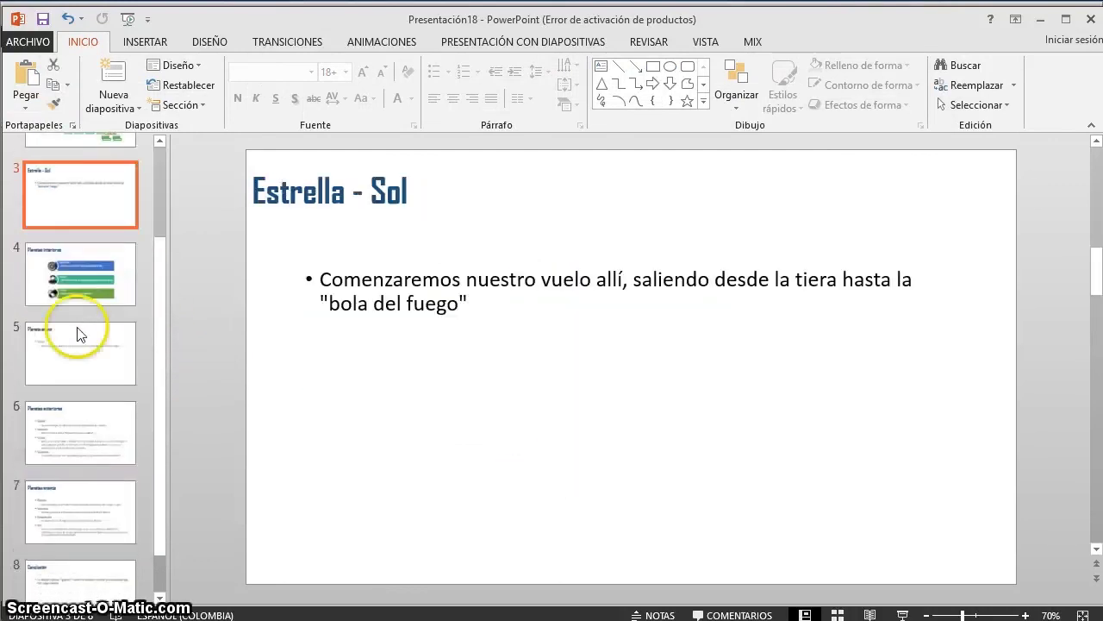
pyautogui.click(81, 332)
pyautogui.scroll(-1, 81, 327)
pyautogui.click(84, 402)
# Convert the Júpiter, Saturno, Urano and Neptuno bullets into a Línea de tiempo básica SmartArt.
pyautogui.click(392, 285)
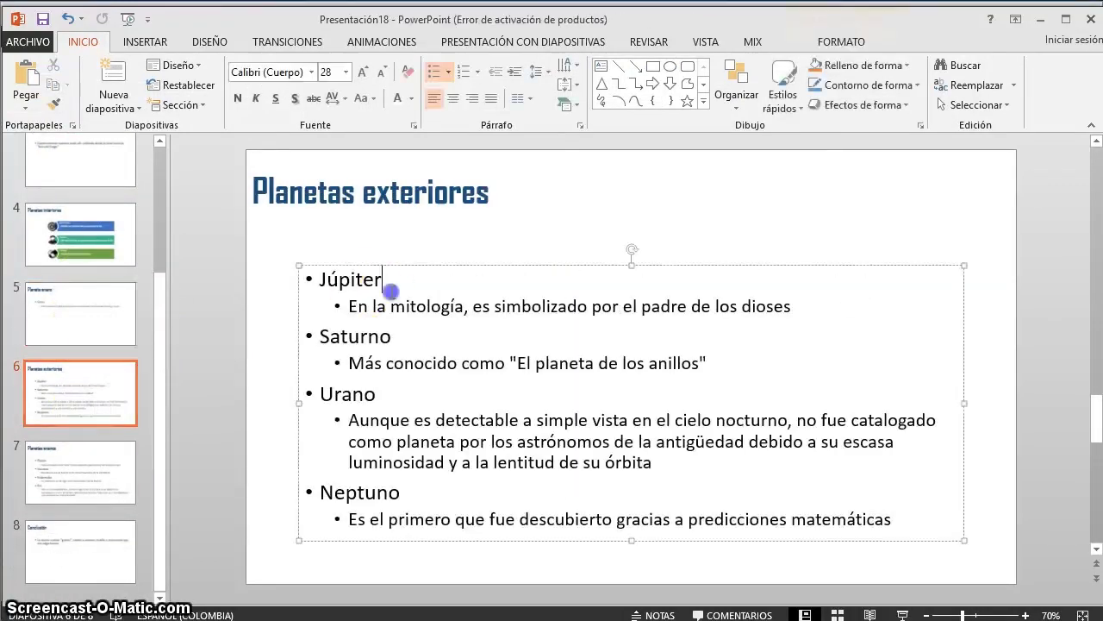
pyautogui.click(472, 265)
pyautogui.click(567, 103)
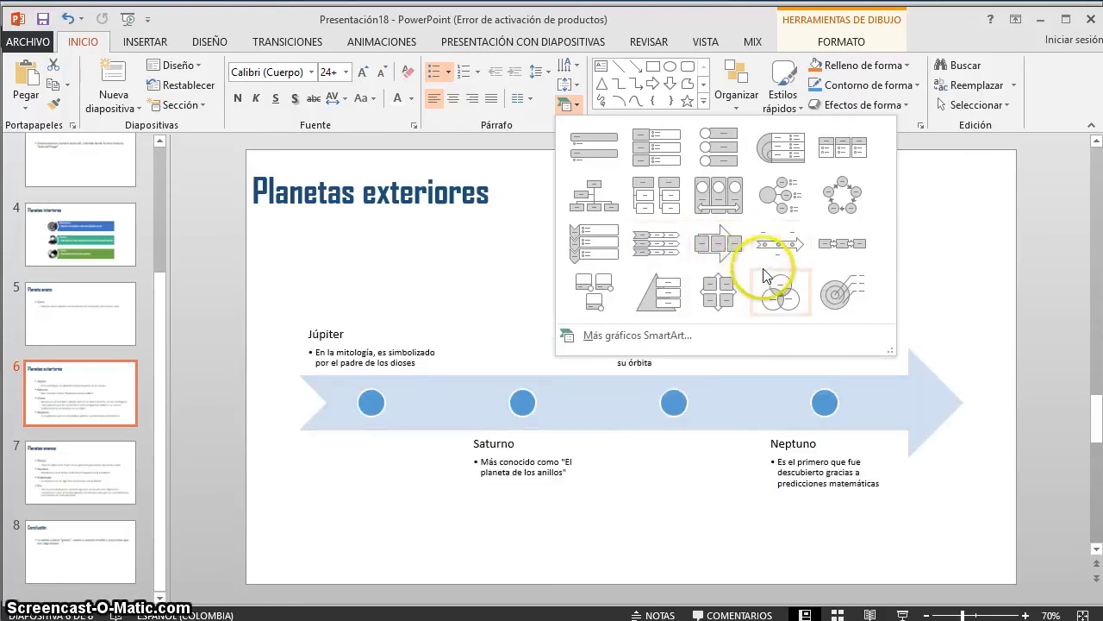
pyautogui.click(779, 261)
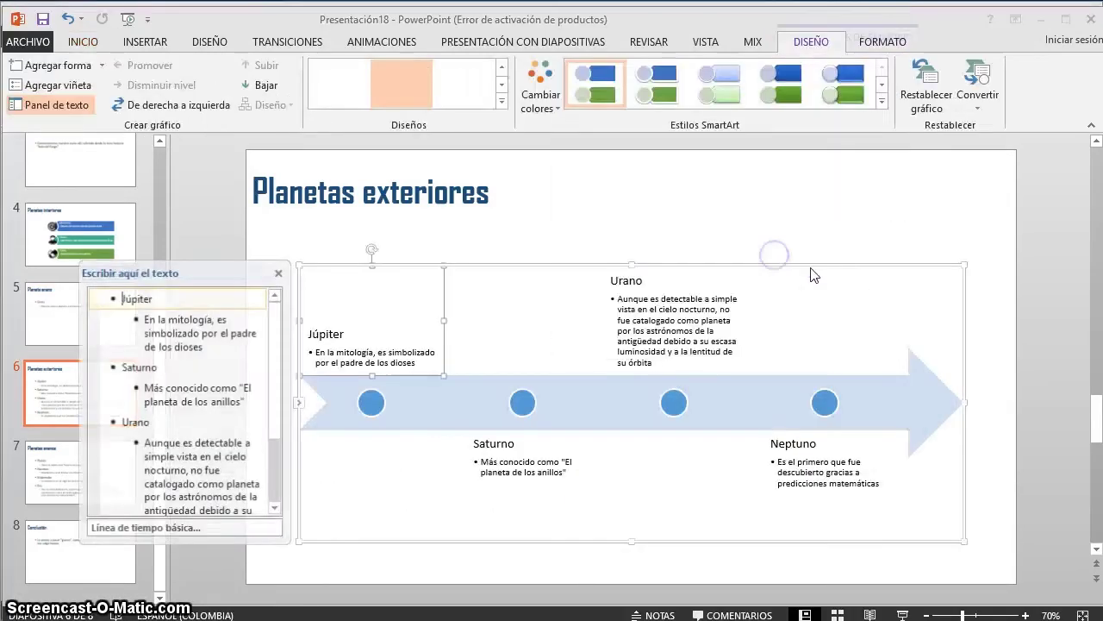
pyautogui.click(512, 268)
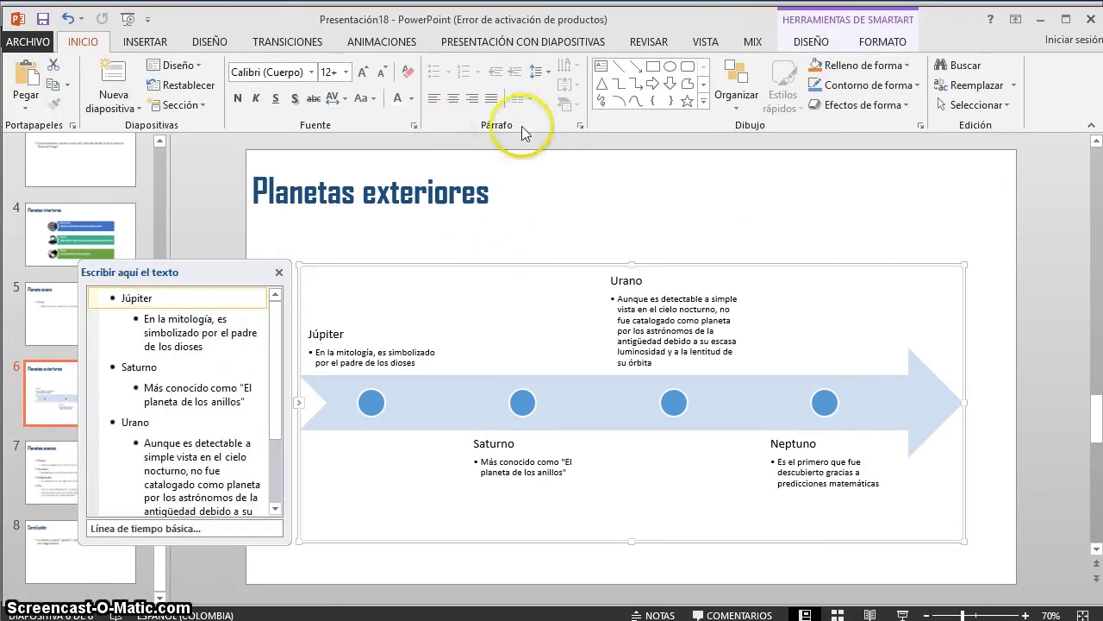
# Change the timeline to the Bloque continuo (continuous block arrow) SmartArt layout.
pyautogui.click(811, 41)
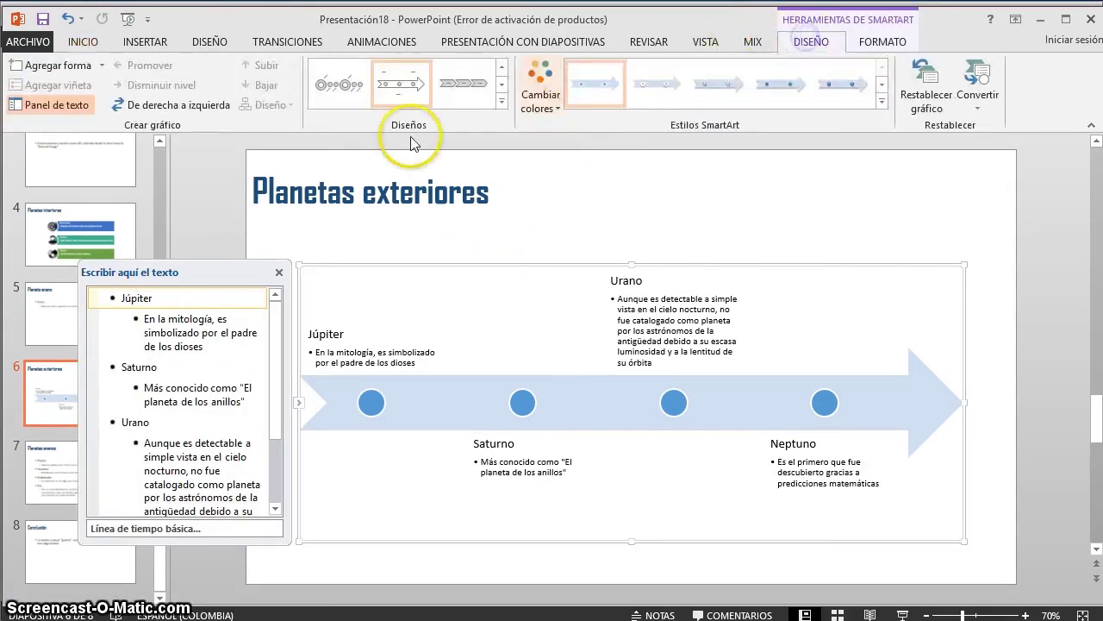
pyautogui.click(503, 101)
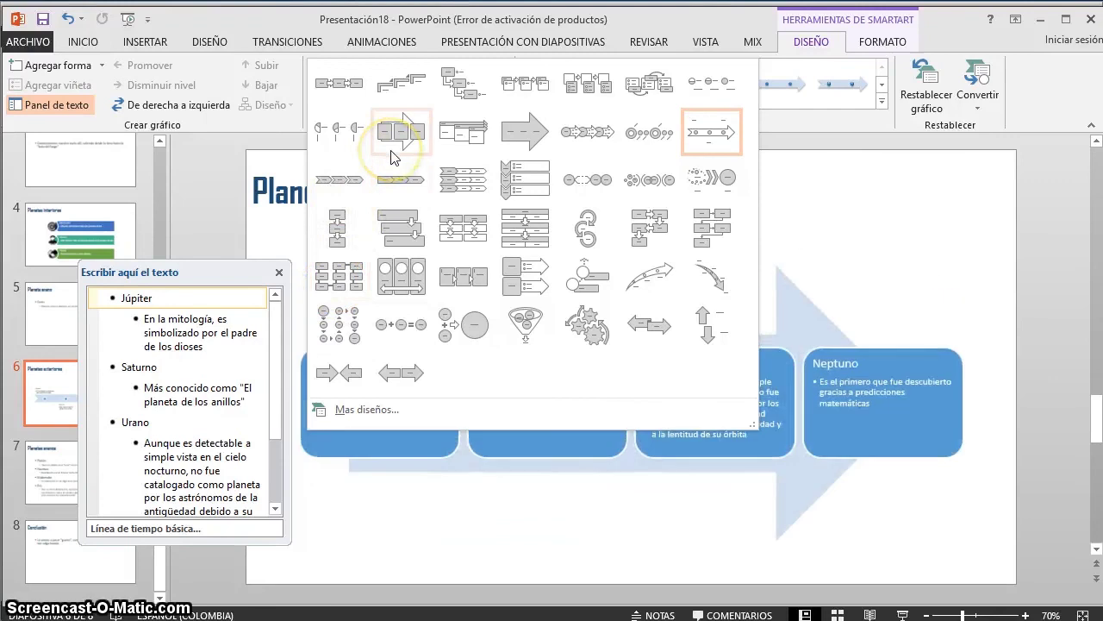
pyautogui.click(405, 142)
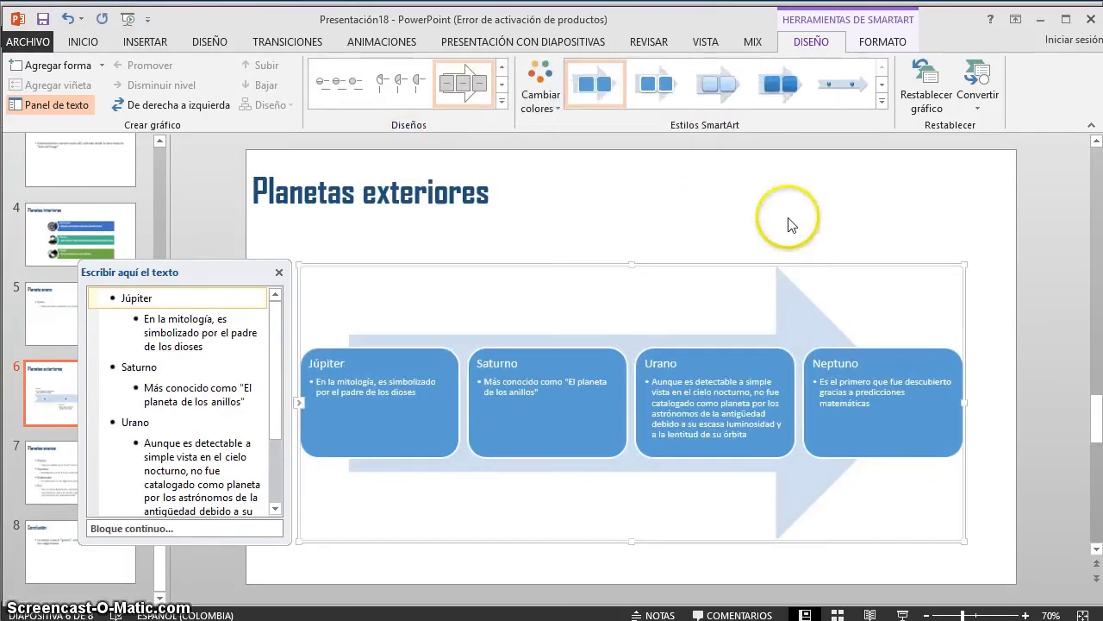
pyautogui.click(810, 222)
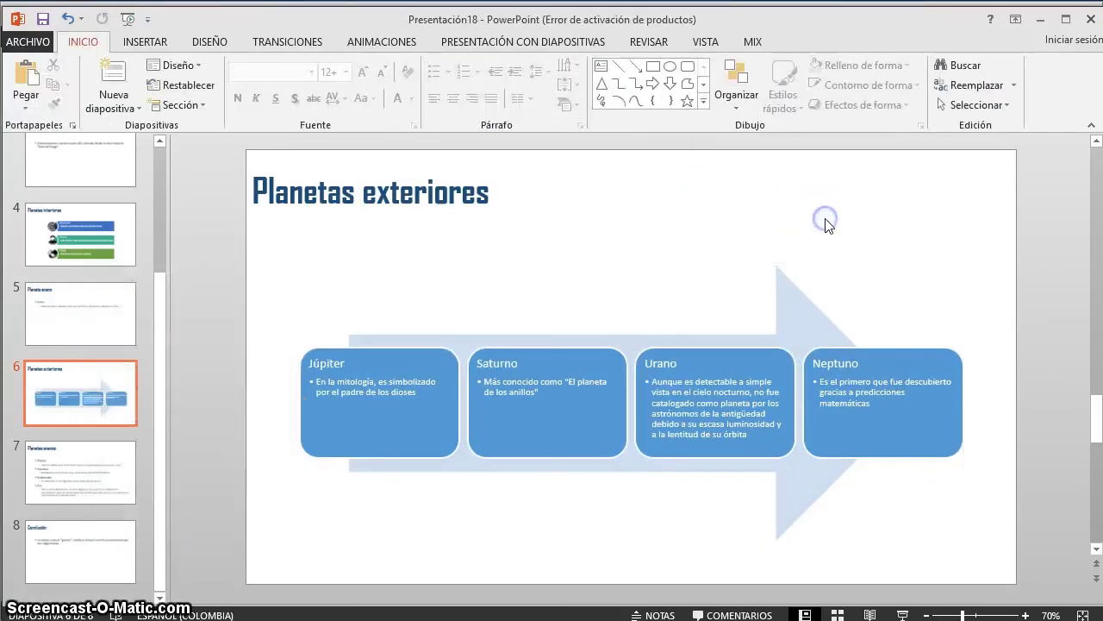
# Colour the arrow diagram with the blue, teal and green Multicolor scheme, then go to slide 5.
pyautogui.click(799, 328)
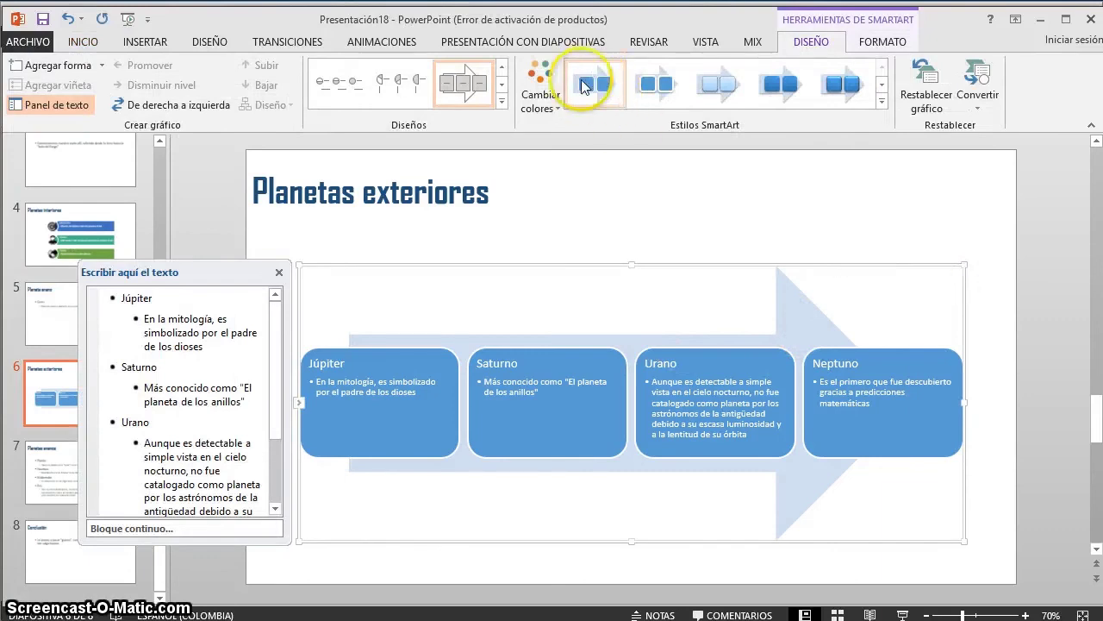
pyautogui.click(541, 97)
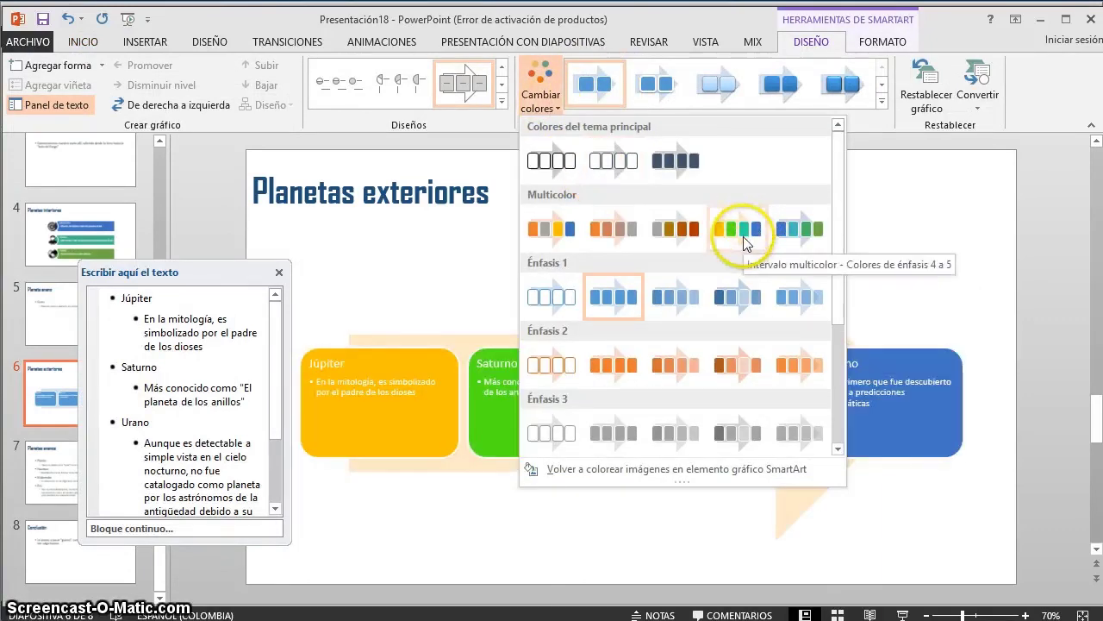
pyautogui.click(778, 231)
pyautogui.click(896, 231)
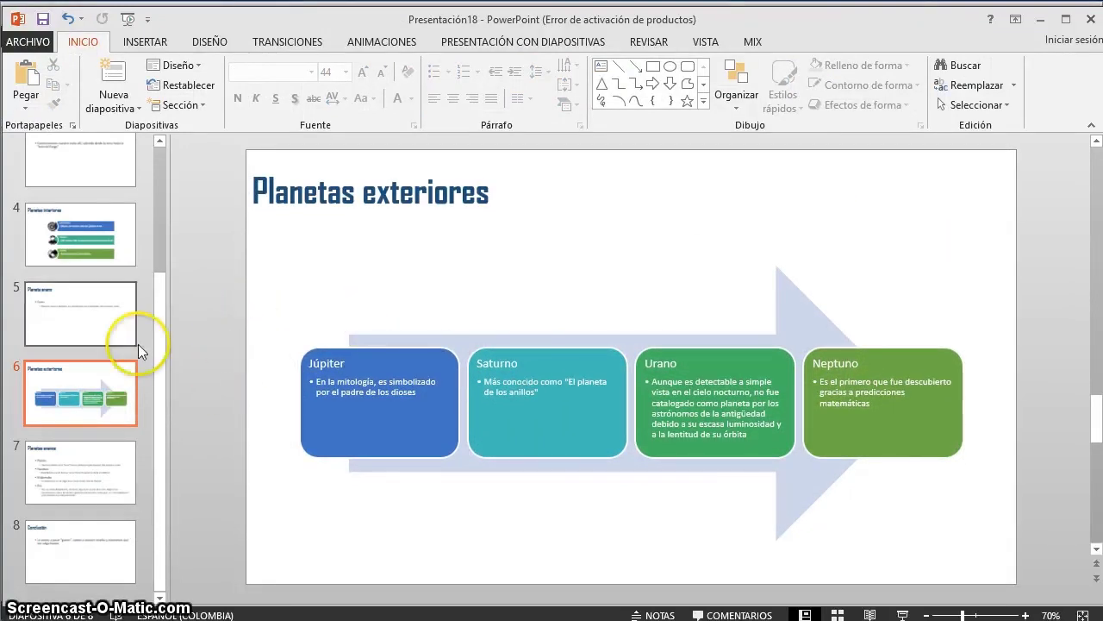
pyautogui.click(102, 253)
# Add a new slide after Planeta enano titled 'Planetas conocidos por los fans'.
pyautogui.click(86, 302)
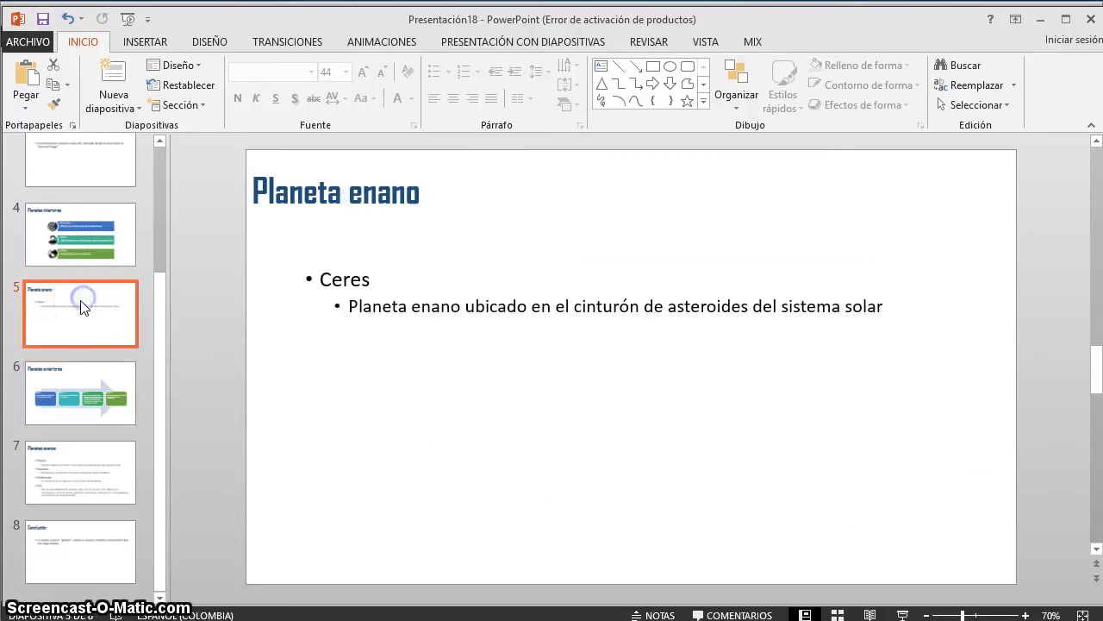
pyautogui.click(74, 355)
pyautogui.click(112, 76)
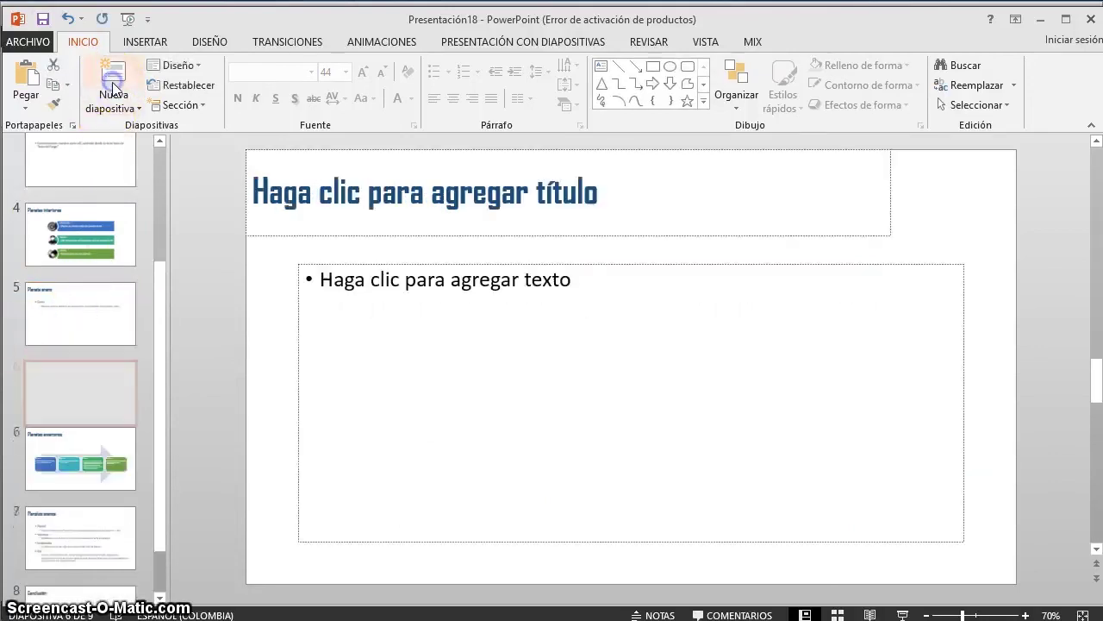
pyautogui.click(462, 199)
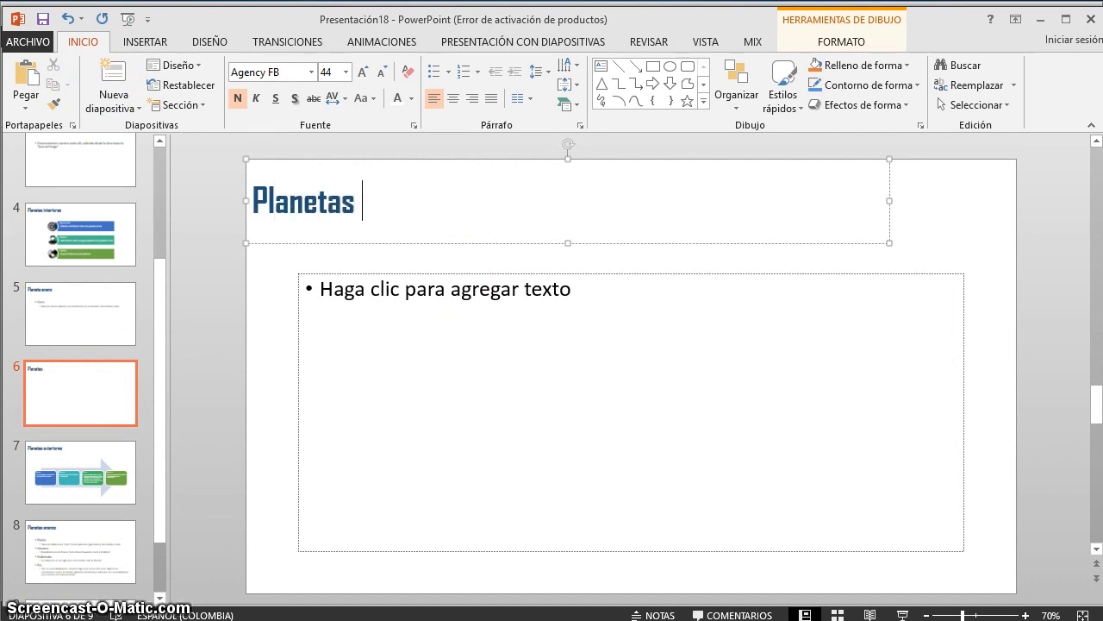
pyautogui.write('conocidos por los fans')
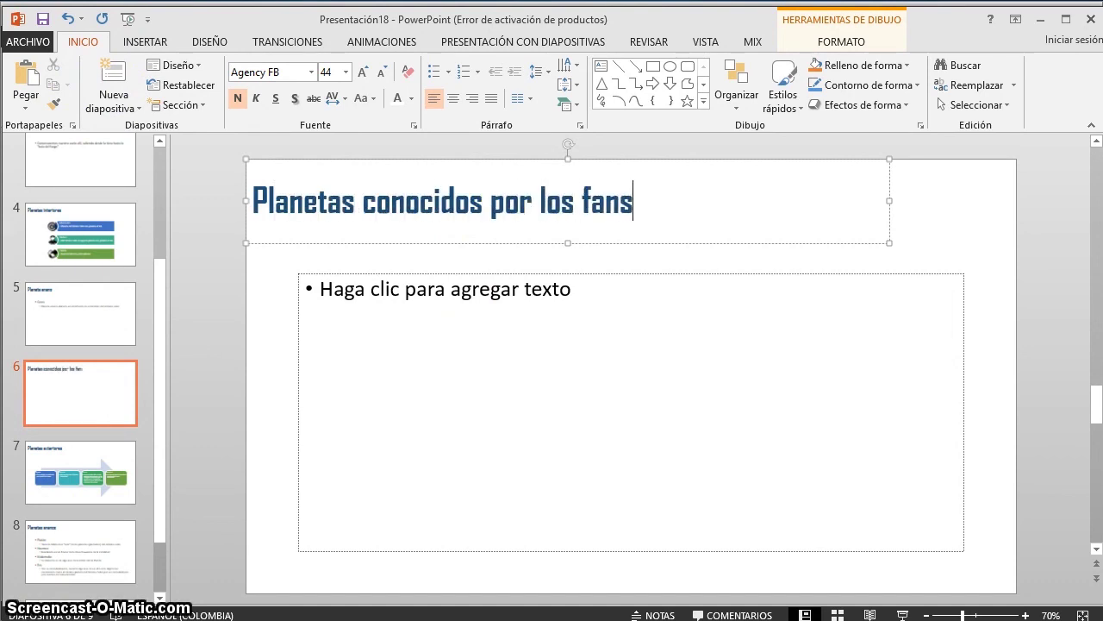
# List Planeta de Freezer, Planeta De Kakaroto and Planeta del Principito as the slide's bullets.
pyautogui.click(400, 385)
pyautogui.write('Planeta de Freez')
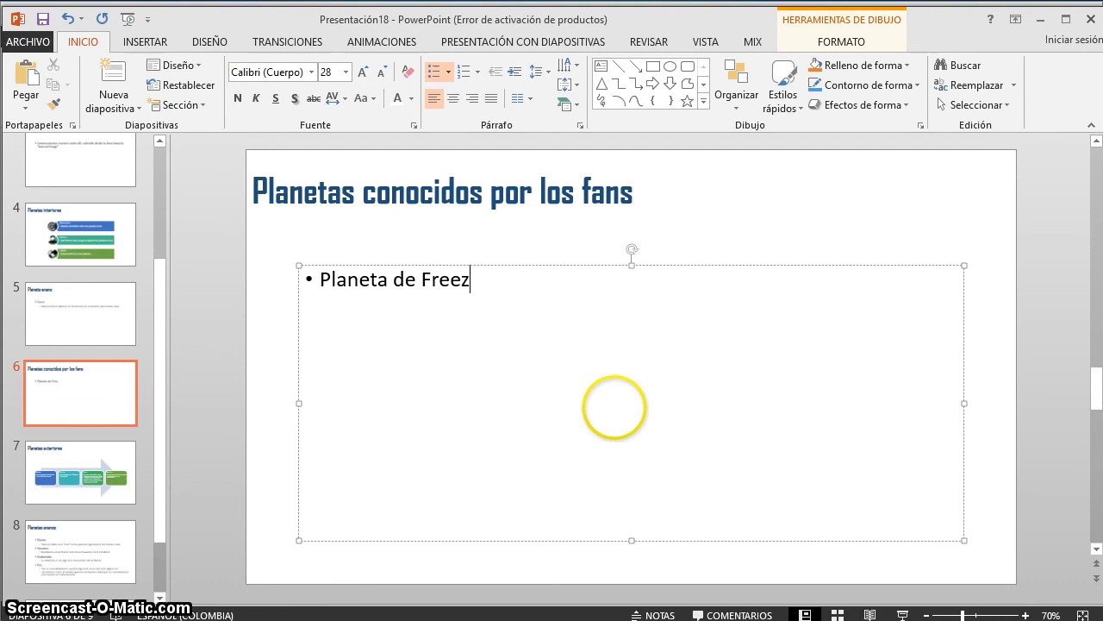
pyautogui.write('er')
pyautogui.press('Return')
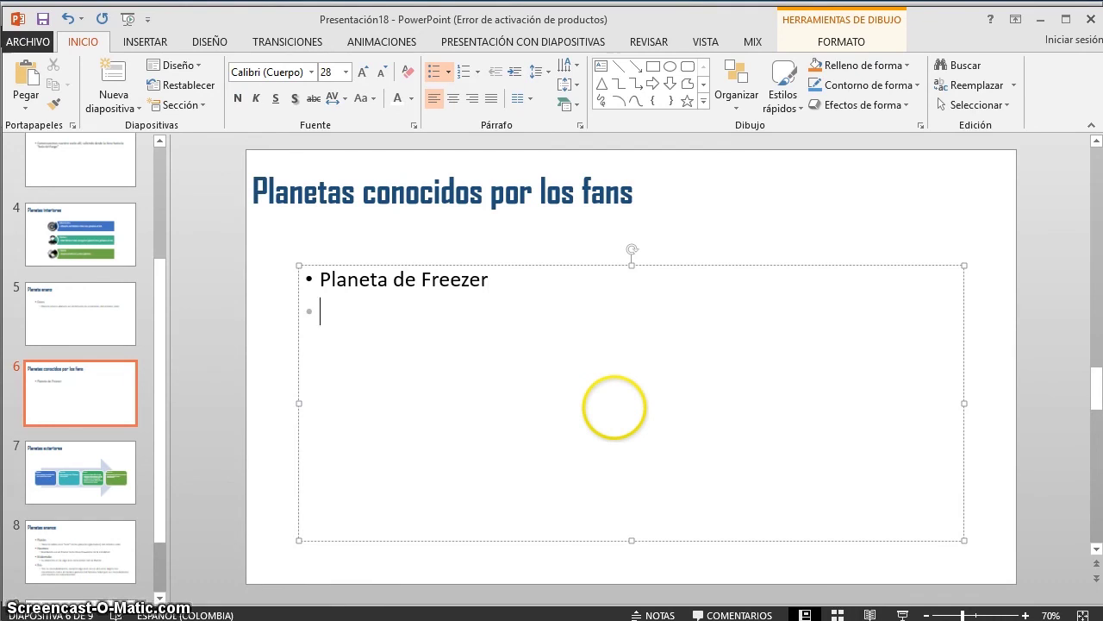
pyautogui.write('Planeta De Kar')
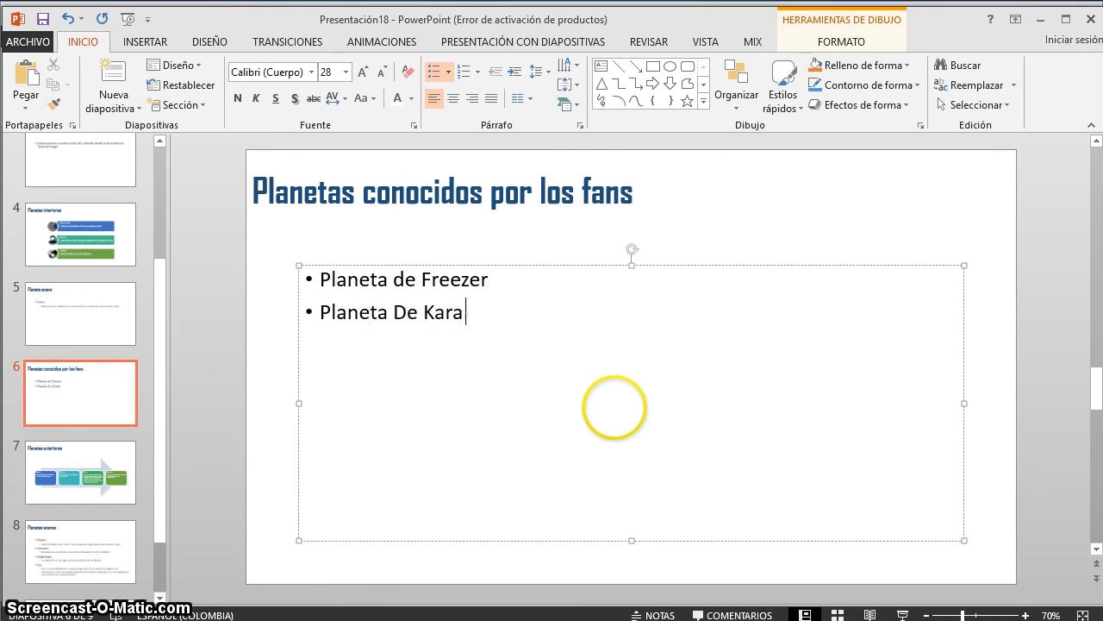
pyautogui.press('BackSpace')
pyautogui.write('karoto P')
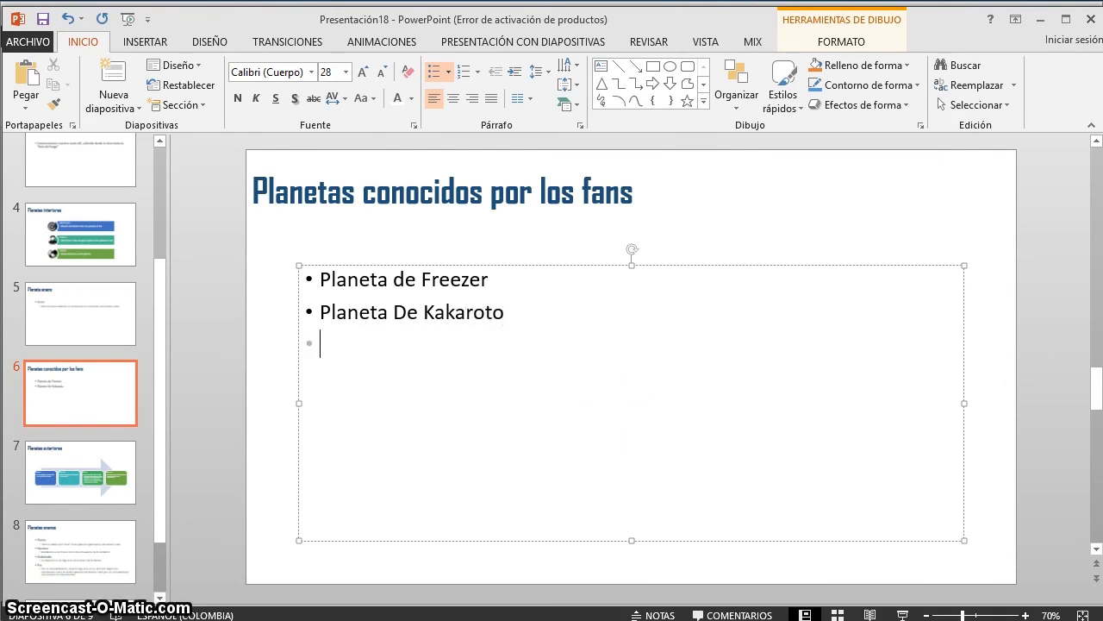
pyautogui.write('lan')
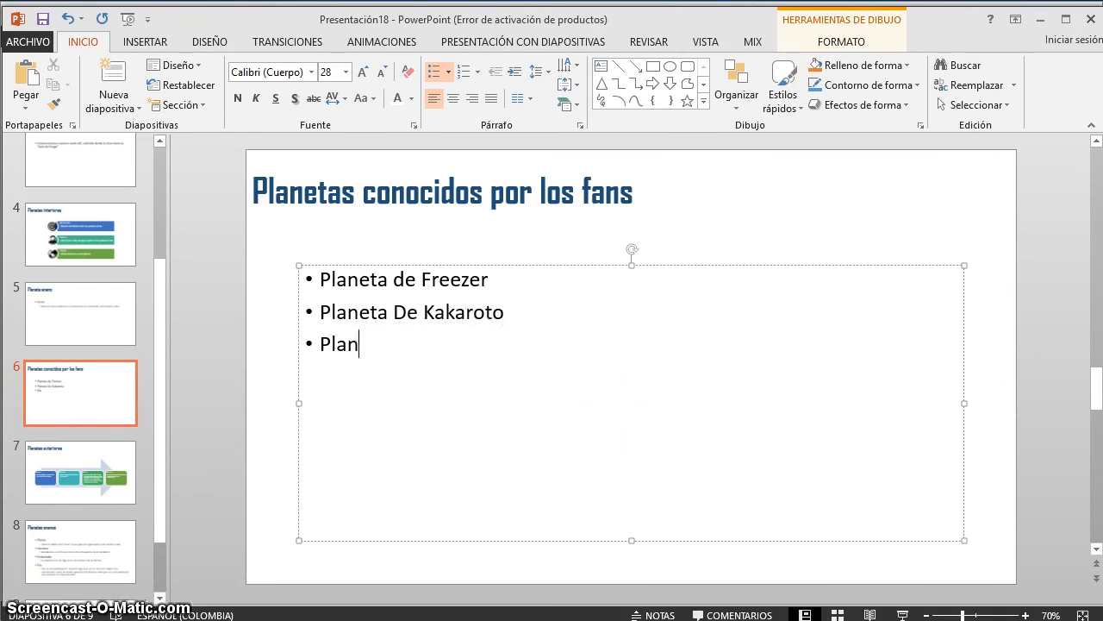
pyautogui.write('eta del Pequeño prin')
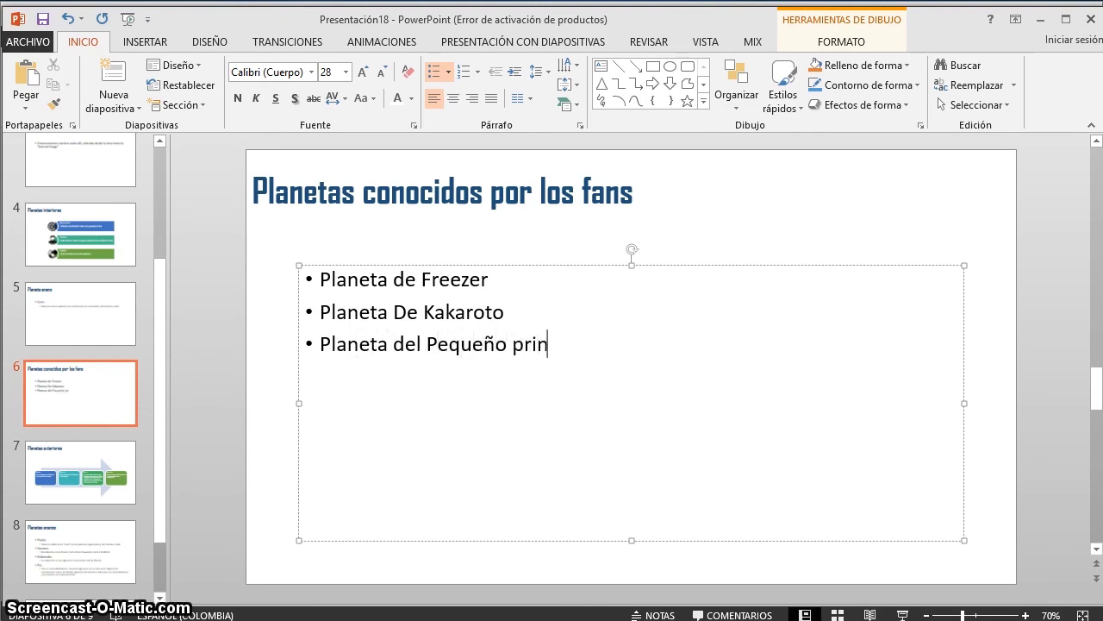
pyautogui.press('BackSpace')
pyautogui.press('BackSpace')
pyautogui.press('BackSpace')
pyautogui.write('P')
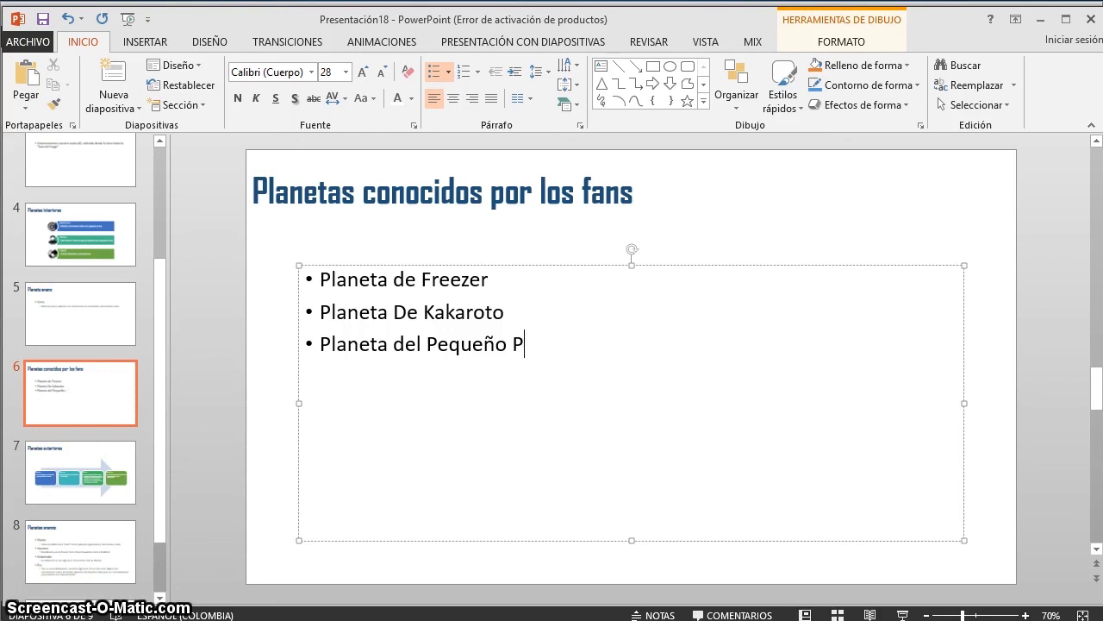
pyautogui.write('rini')
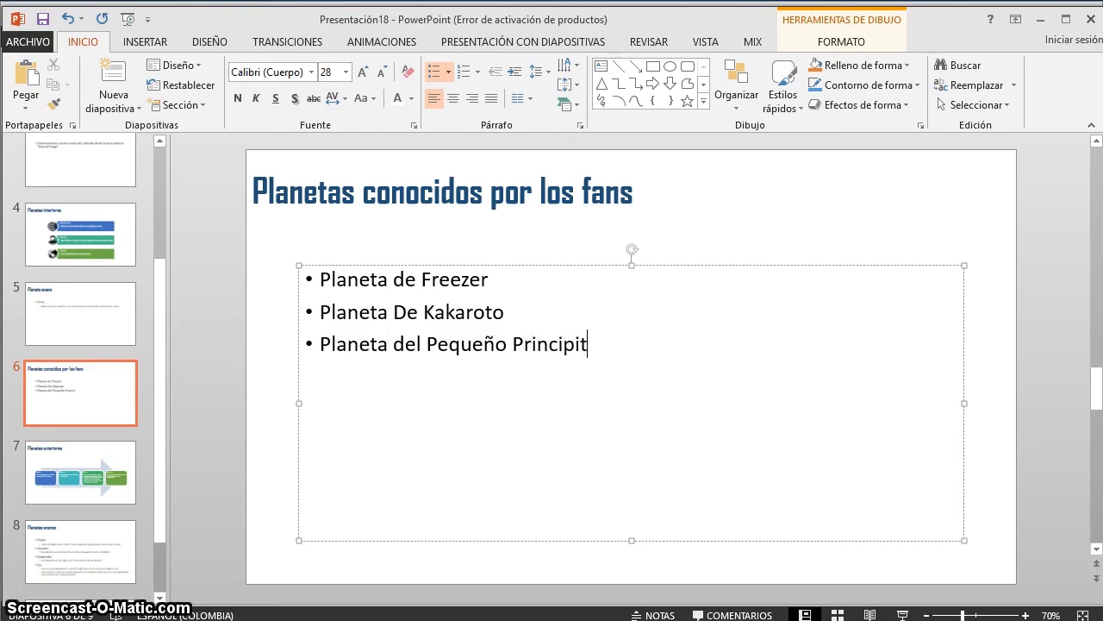
pyautogui.hotkey('ctrl', 'shift', 'Left')
pyautogui.press('BackSpace')
pyautogui.press('End')
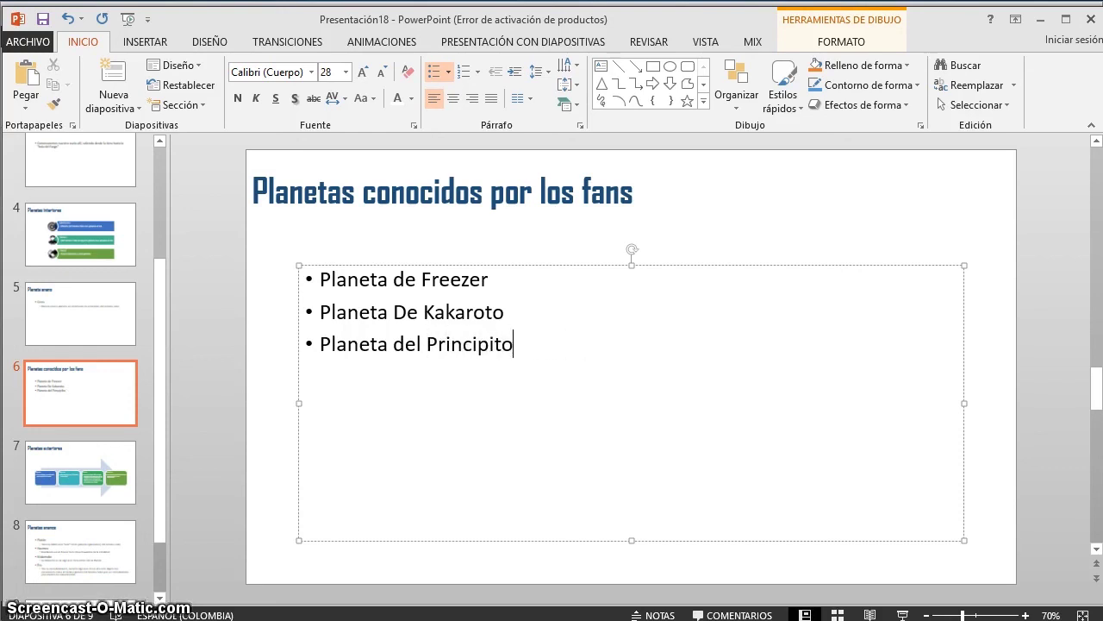
pyautogui.click(240, 340)
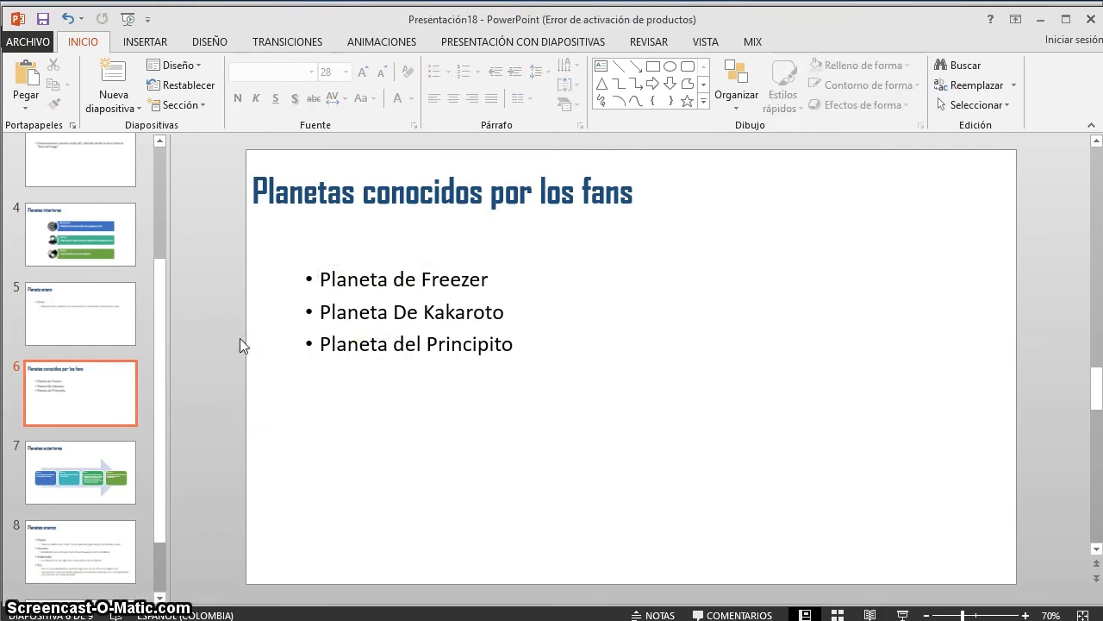
# Switch the presentation to Vista Esquema (Outline view) from the VISTA tab.
pyautogui.click(642, 23)
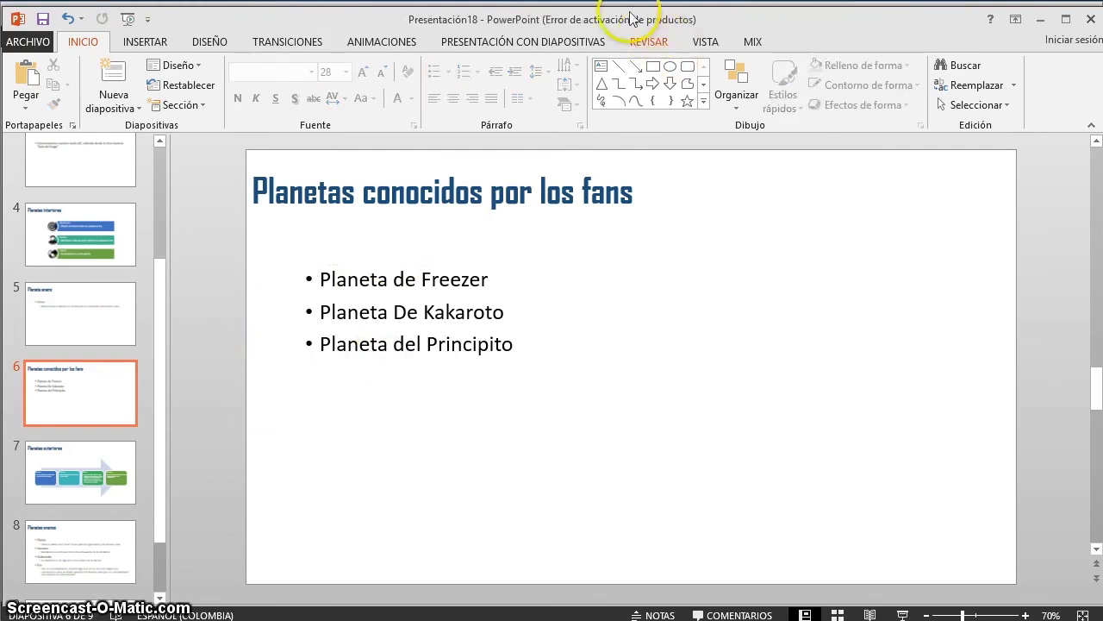
pyautogui.moveTo(643, 23); pyautogui.dragTo(640, 17)
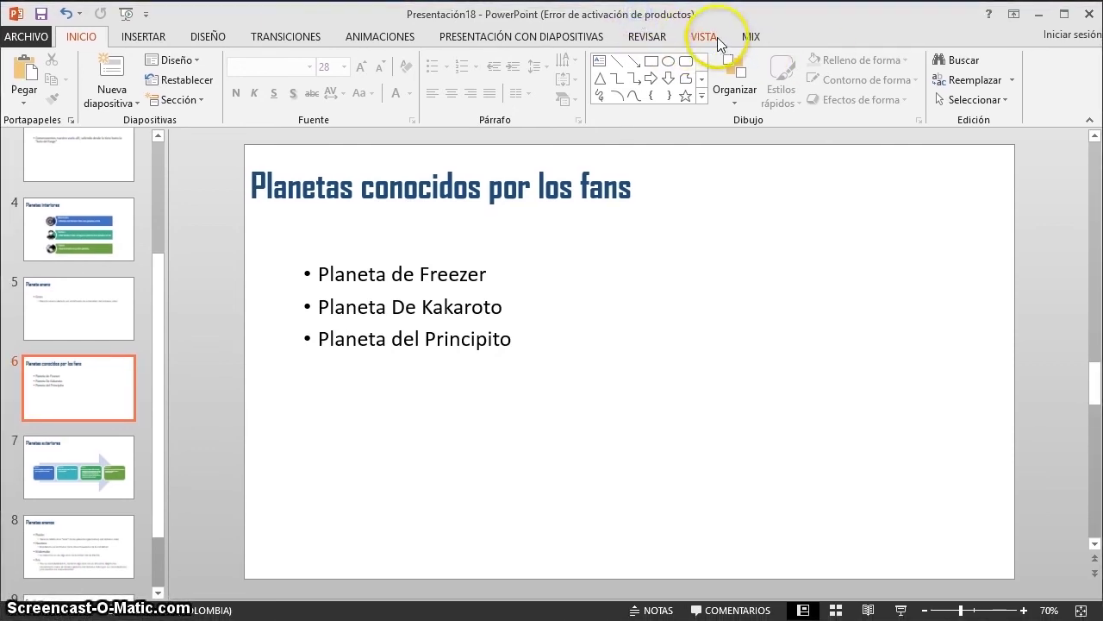
pyautogui.click(712, 38)
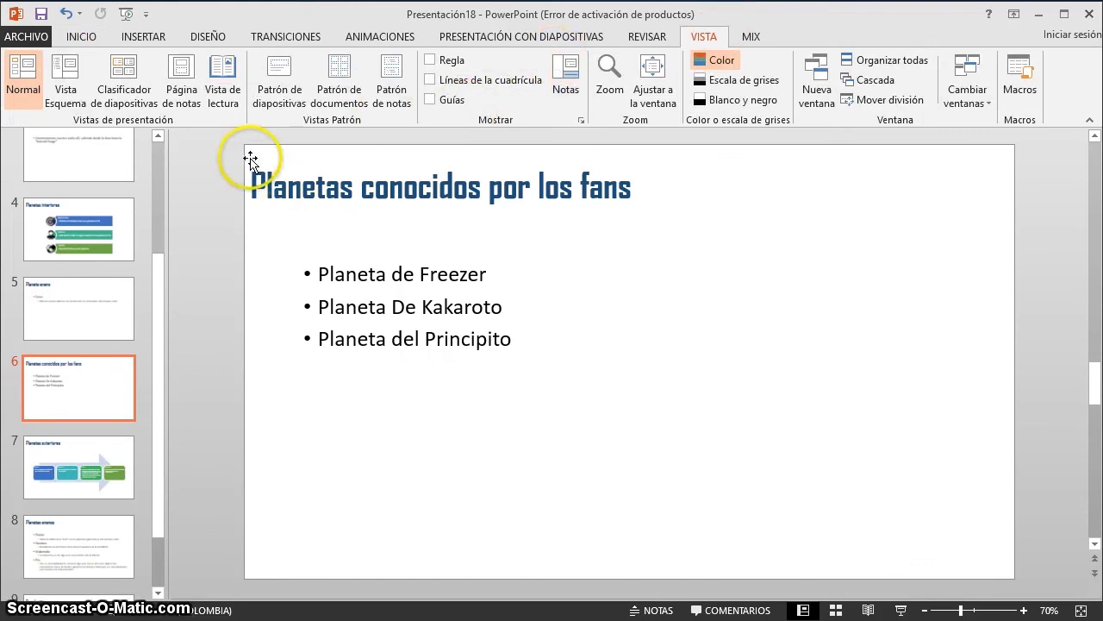
pyautogui.click(74, 90)
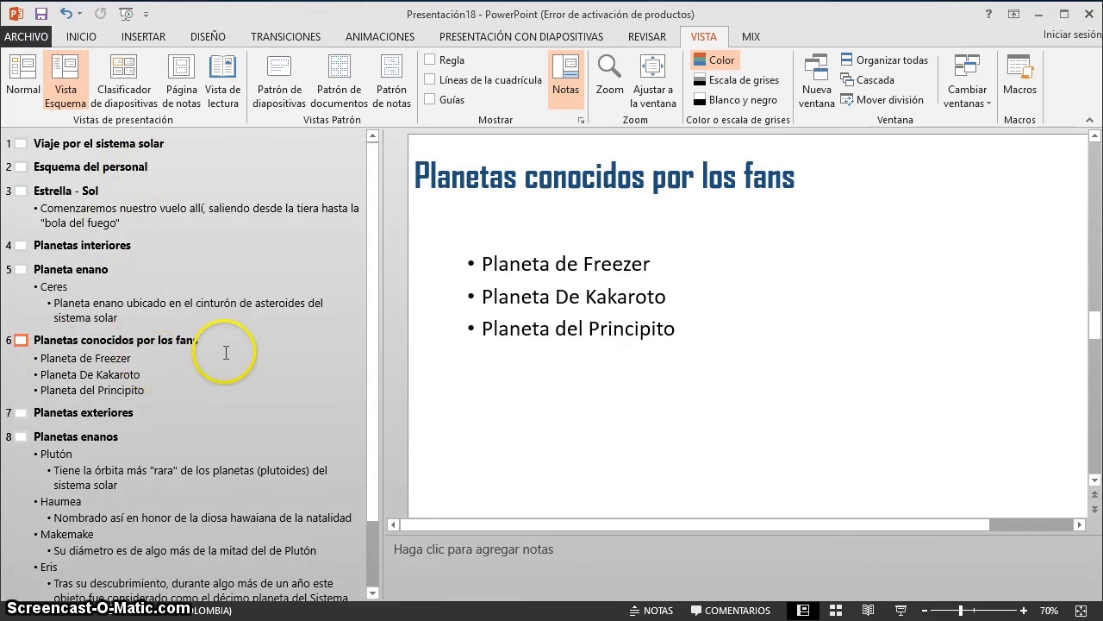
# Add a 'Planeta de los lunáticos' bullet after Planeta del Principito.
pyautogui.click(170, 390)
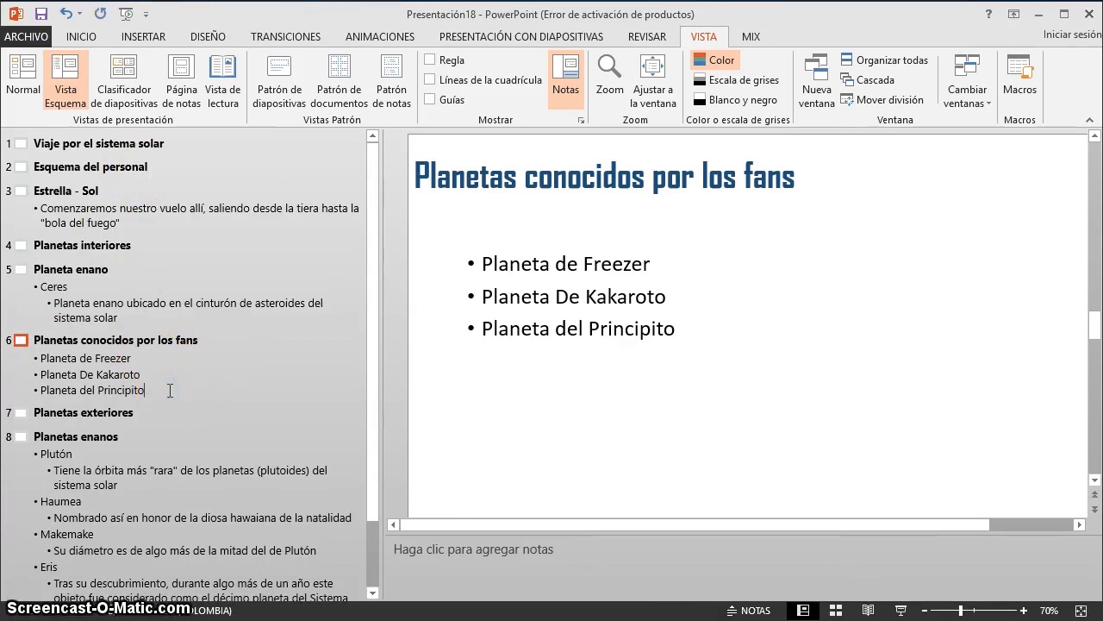
pyautogui.press('Return')
pyautogui.write('Pla')
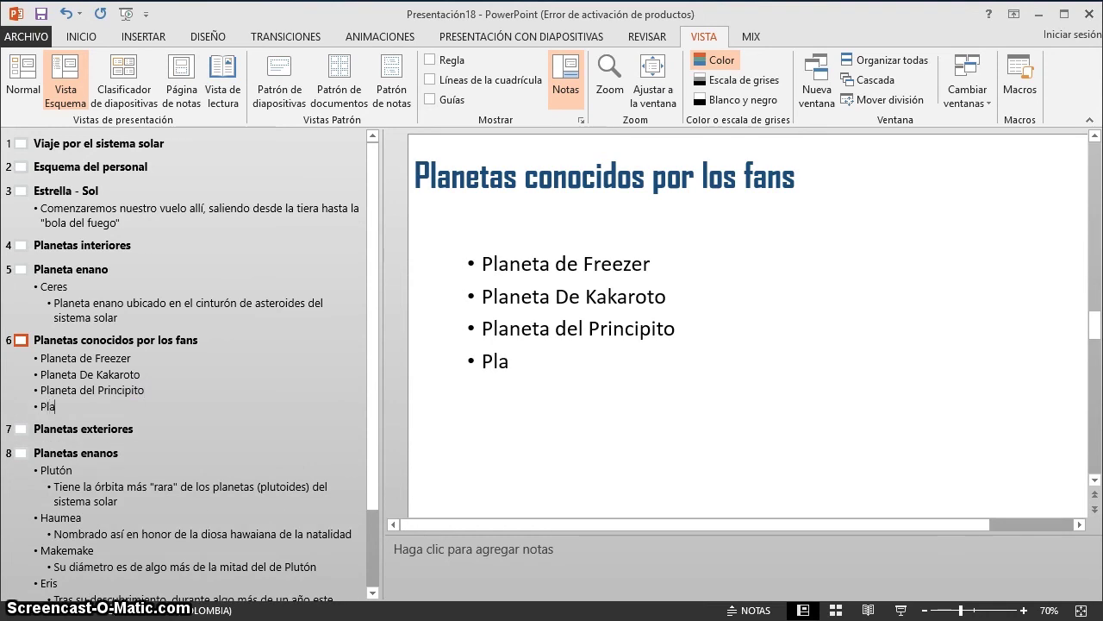
pyautogui.write('neta de los lunáticos')
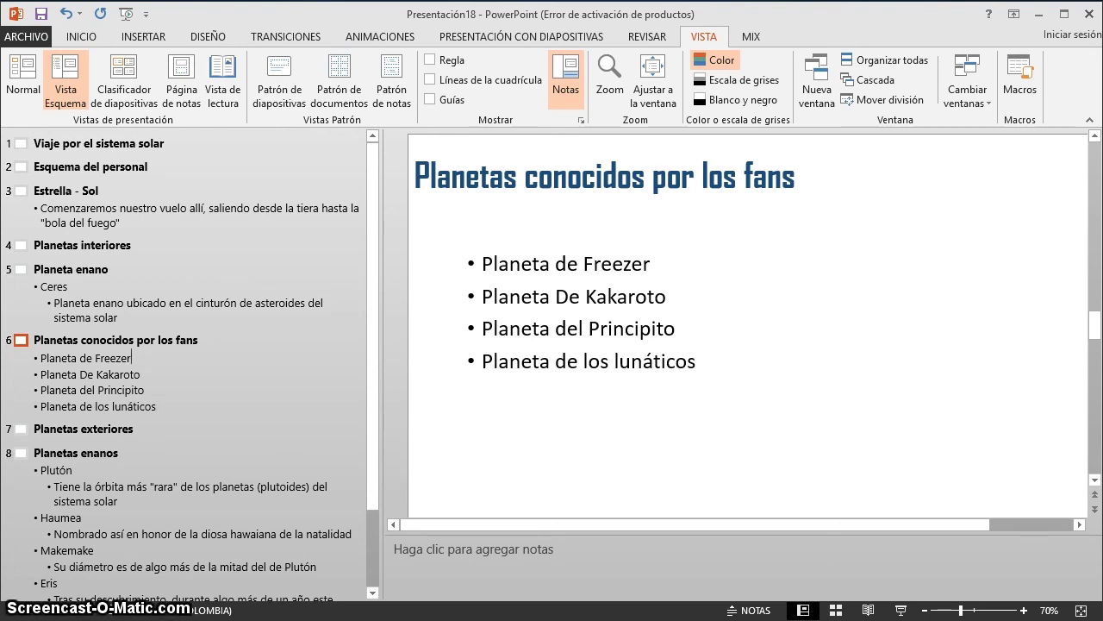
# Add sub-points 'Estelanteta del Manga' under Freezer and 'Otro planeta conocido' under Kakaroto.
pyautogui.press('Return')
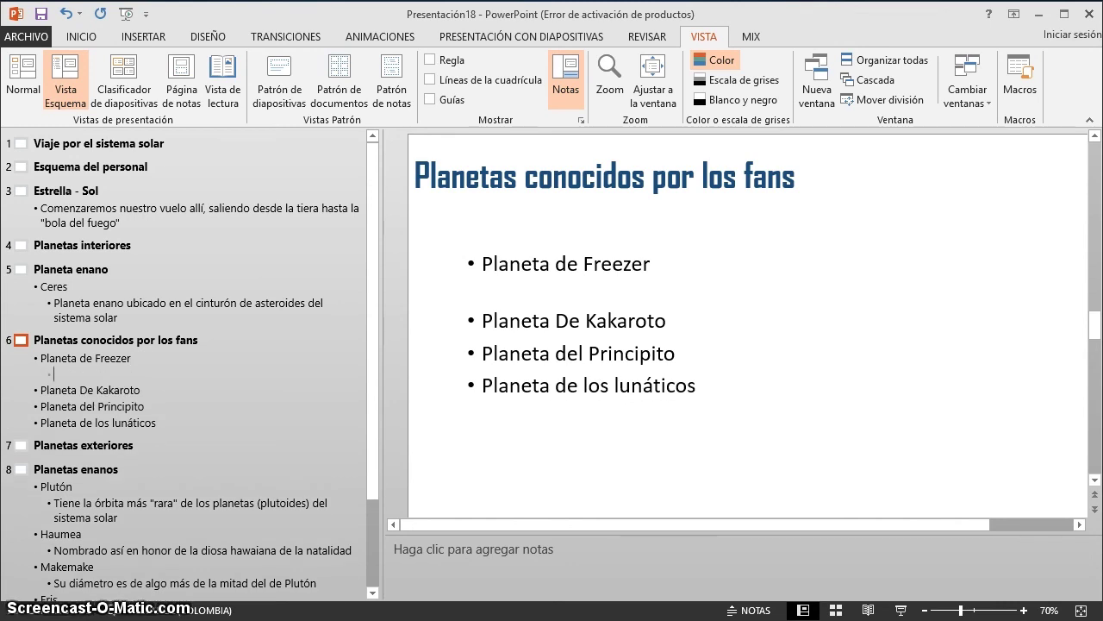
pyautogui.press('Tab')
pyautogui.write('Este')
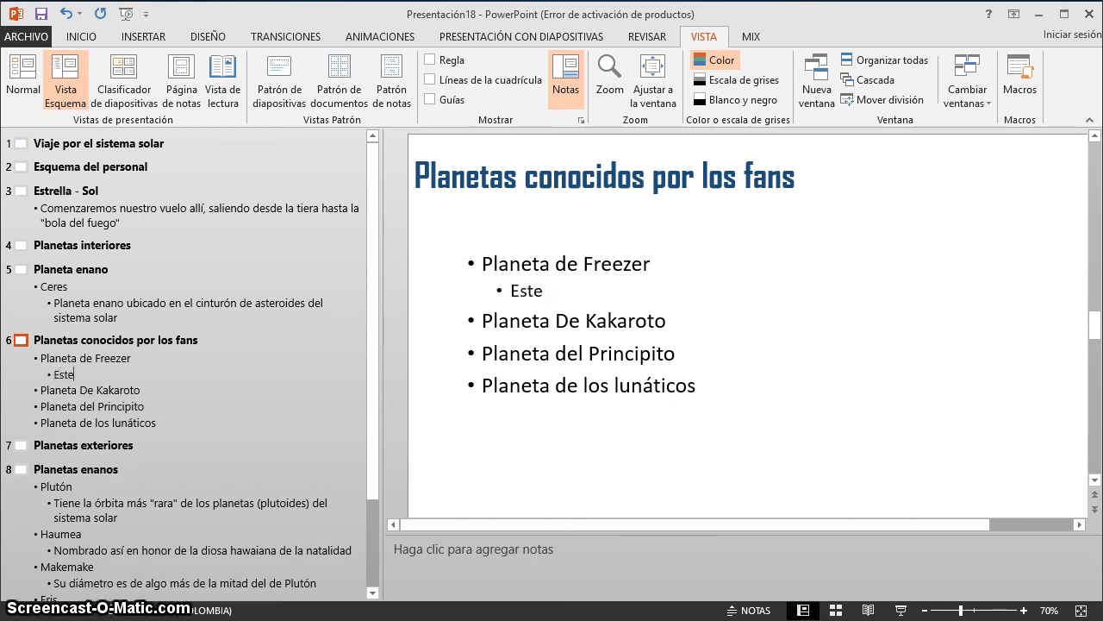
pyautogui.write(' es el plantea')
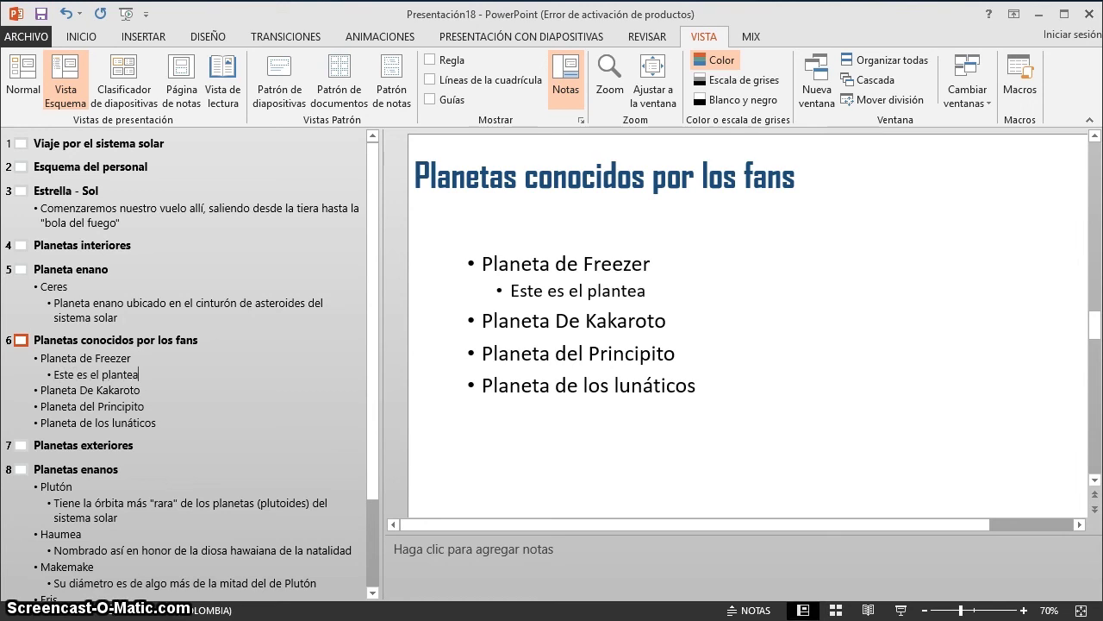
pyautogui.press('BackSpace')
pyautogui.press('BackSpace')
pyautogui.press('BackSpace')
pyautogui.write('eta del Manga')
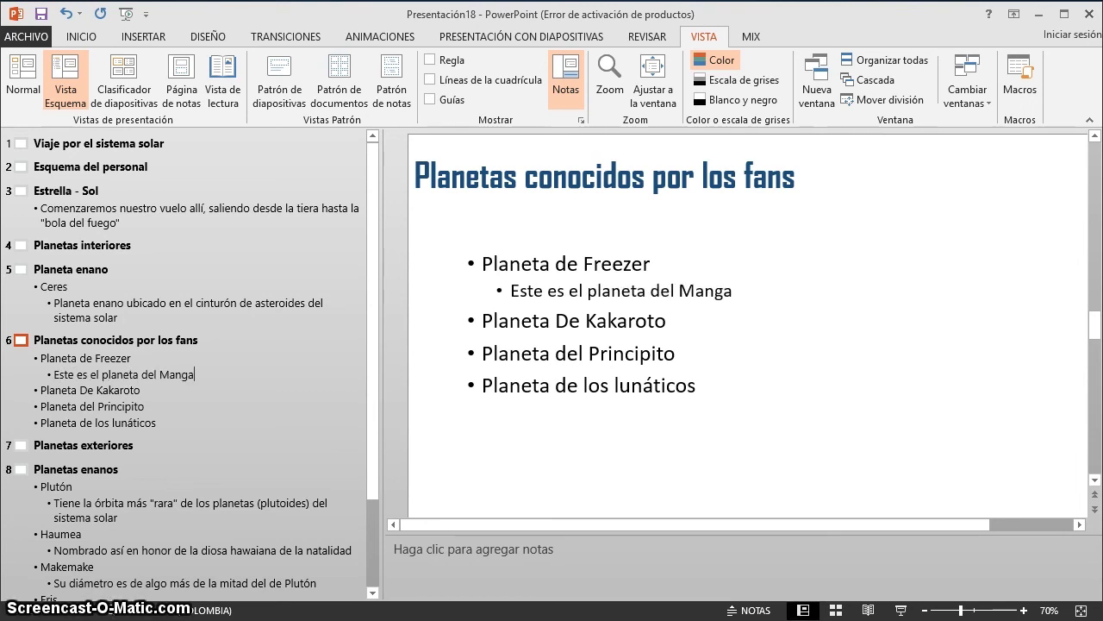
pyautogui.press('Return')
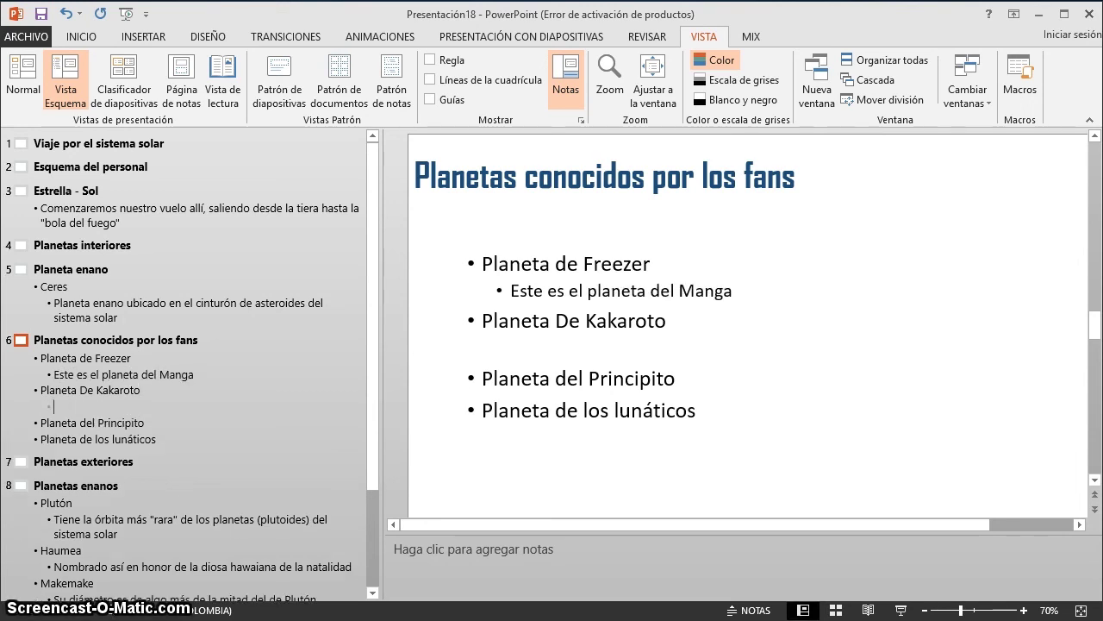
pyautogui.press('Tab')
pyautogui.write('Otro planeta')
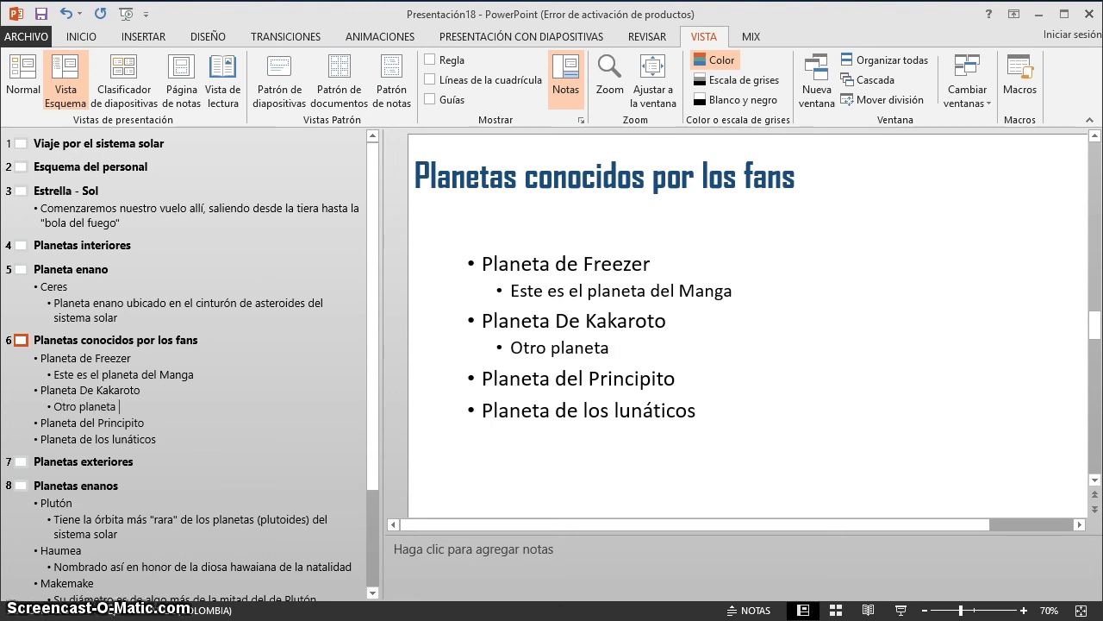
pyautogui.write(' conocido')
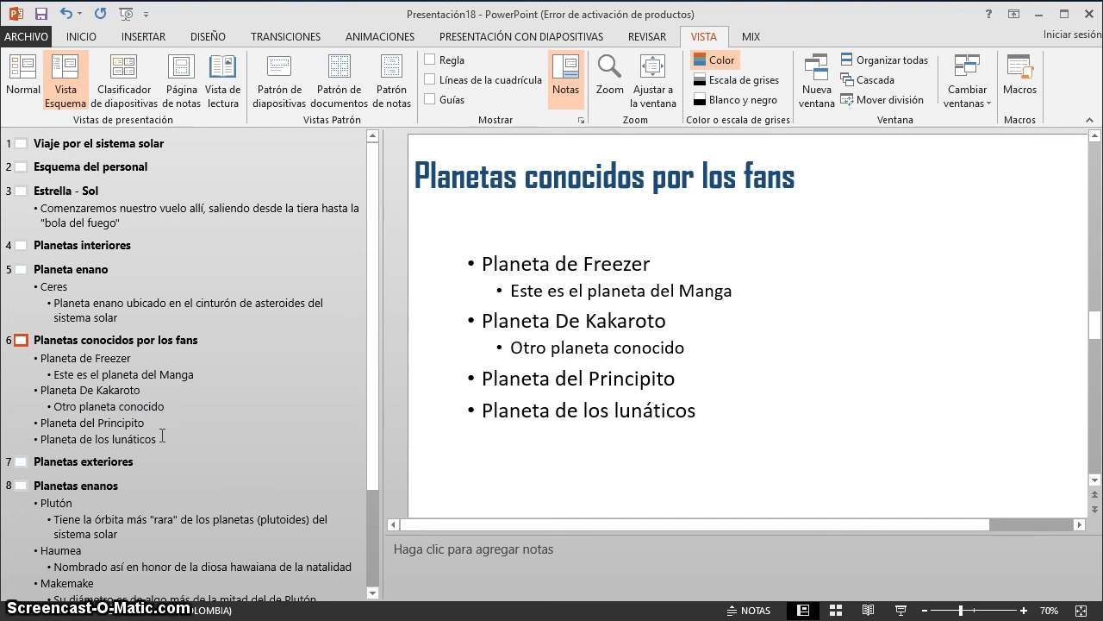
# Promote Principito and lunáticos to slides; give Principito the bullet 'Este es el texto de esta diapositiva'.
pyautogui.hotkey('shift', 'Tab')
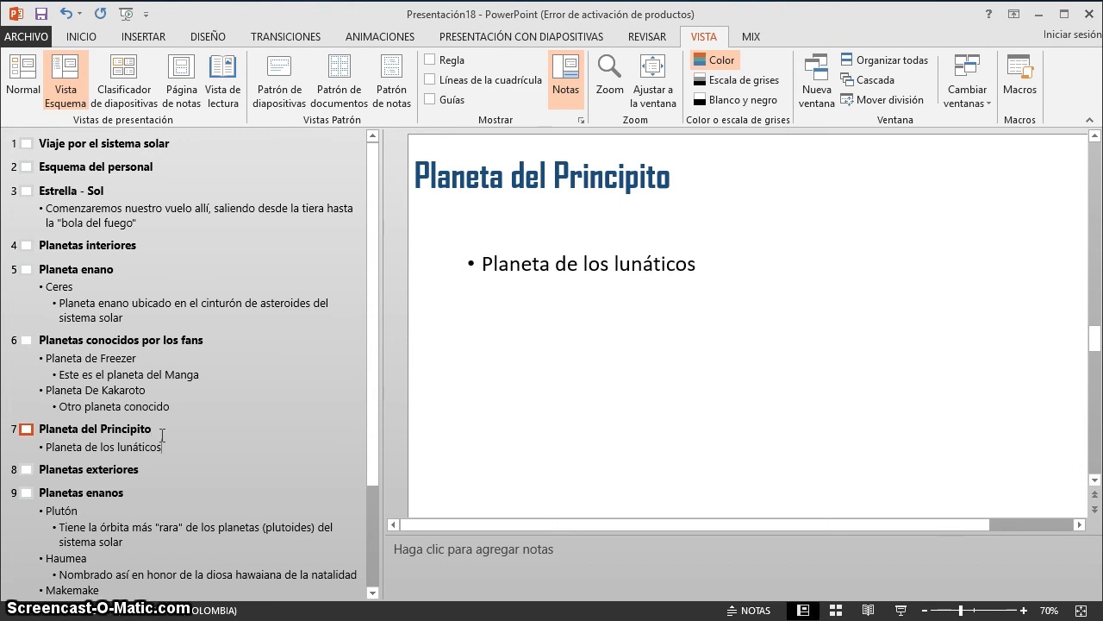
pyautogui.hotkey('shift', 'Tab')
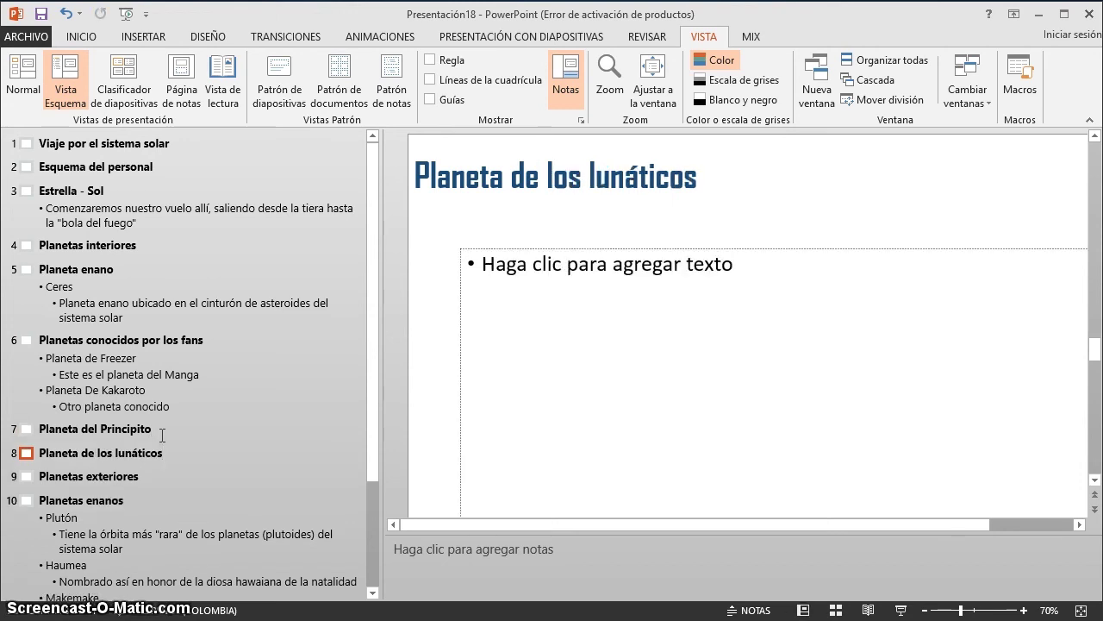
pyautogui.click(162, 434)
pyautogui.press('Return')
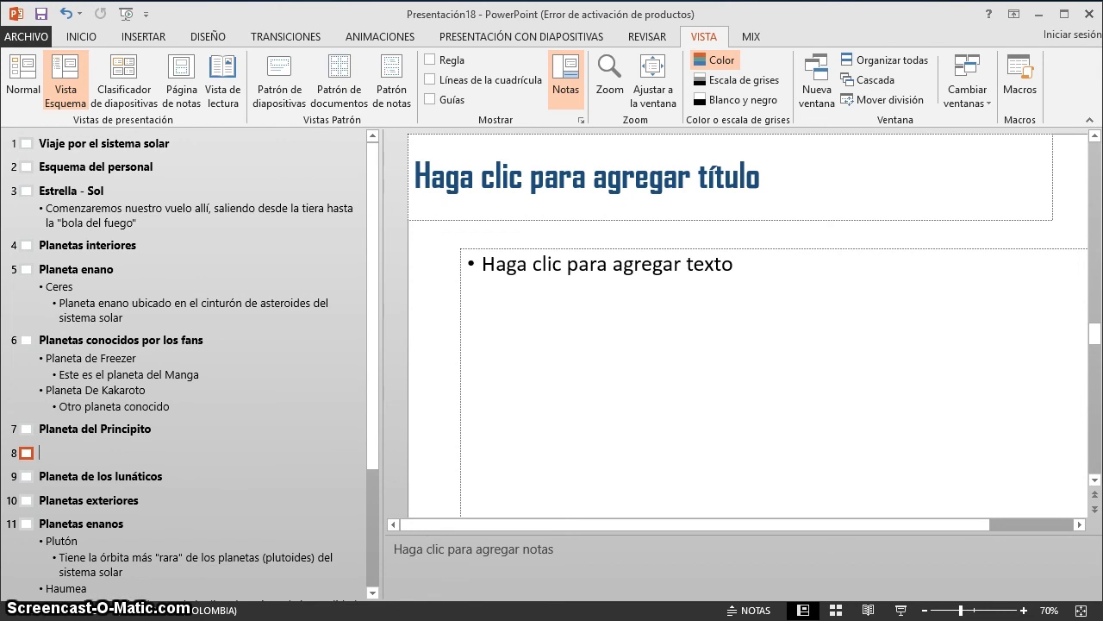
pyautogui.press('Tab')
pyautogui.write('Es')
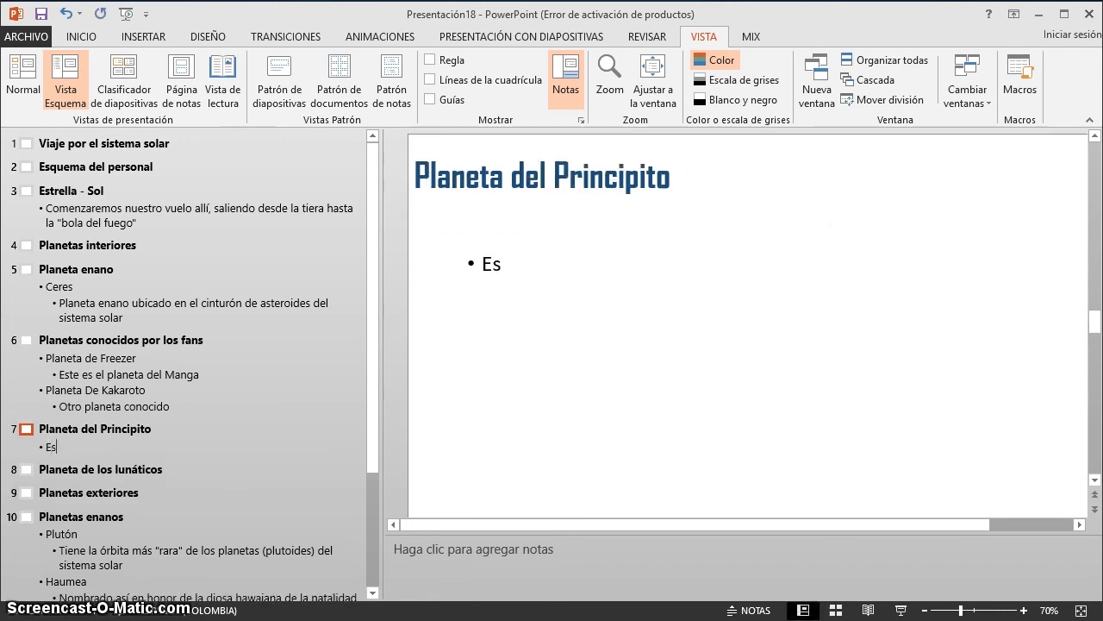
pyautogui.write('te es')
pyautogui.press('BackSpace')
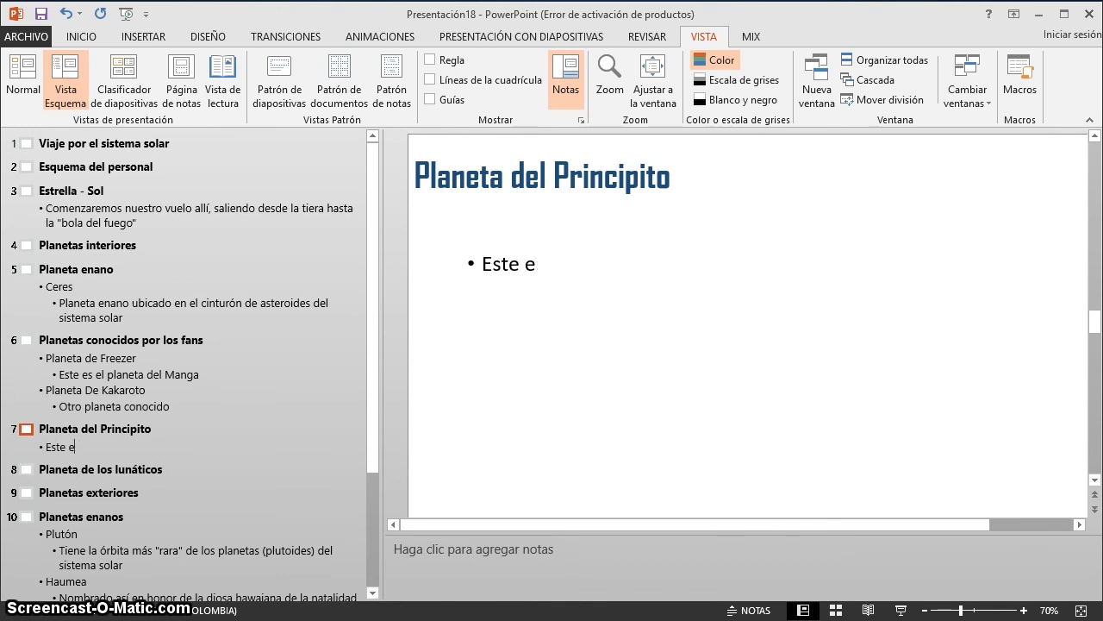
pyautogui.write('s el texto de est')
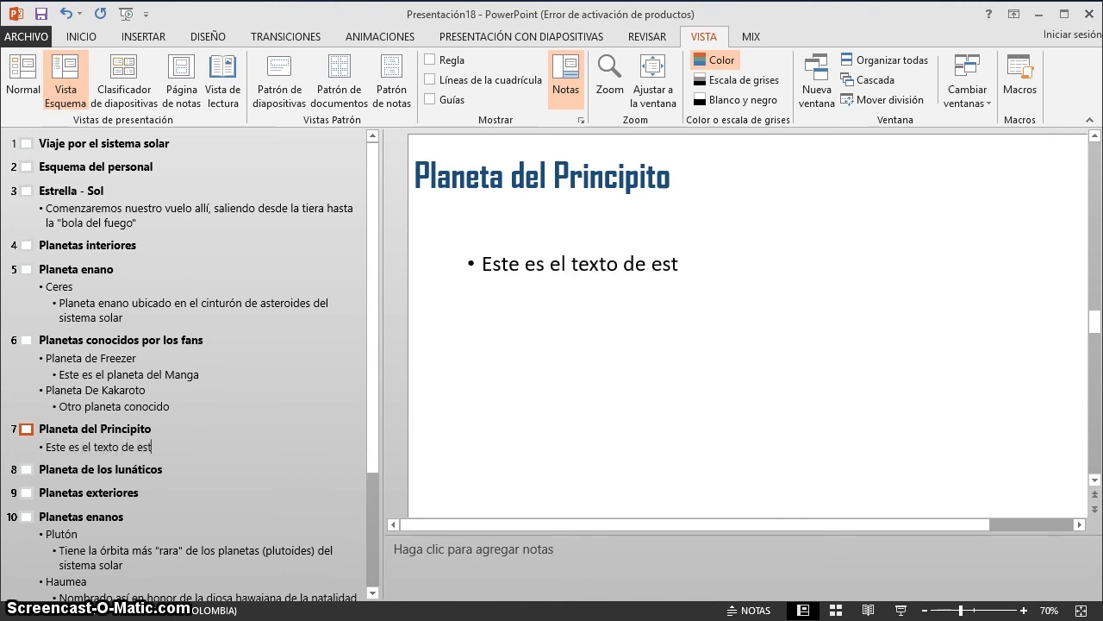
pyautogui.write('a diapositiva')
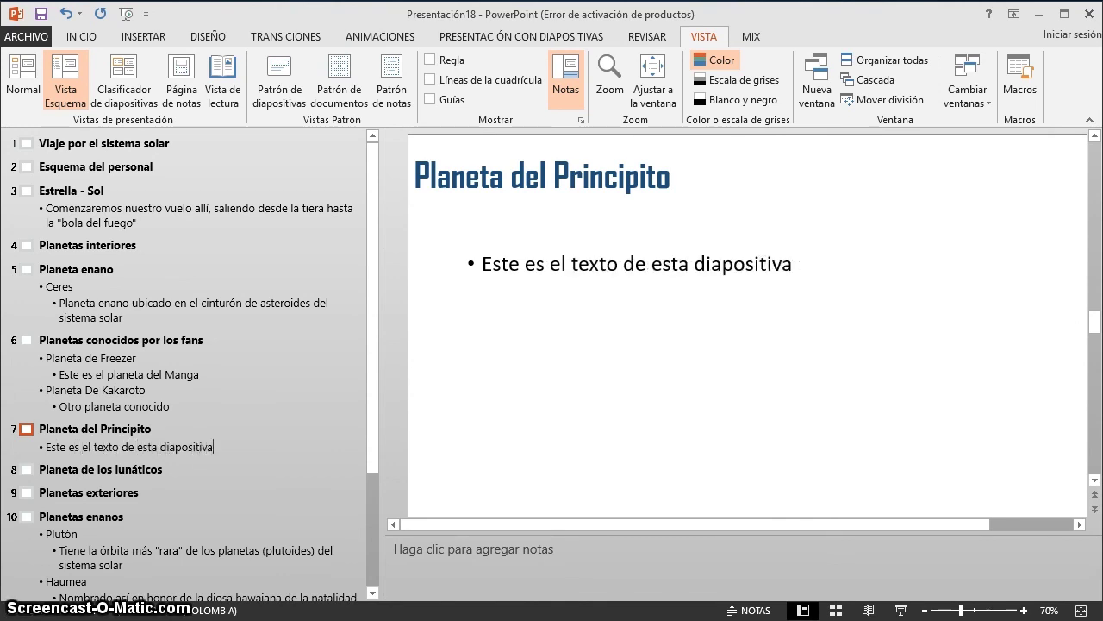
# Give Planeta de los lunáticos the bullet 'Es muy útil precisamente para editar texto' and return to Normal view.
pyautogui.click(163, 469)
pyautogui.press('Return')
pyautogui.press('Tab')
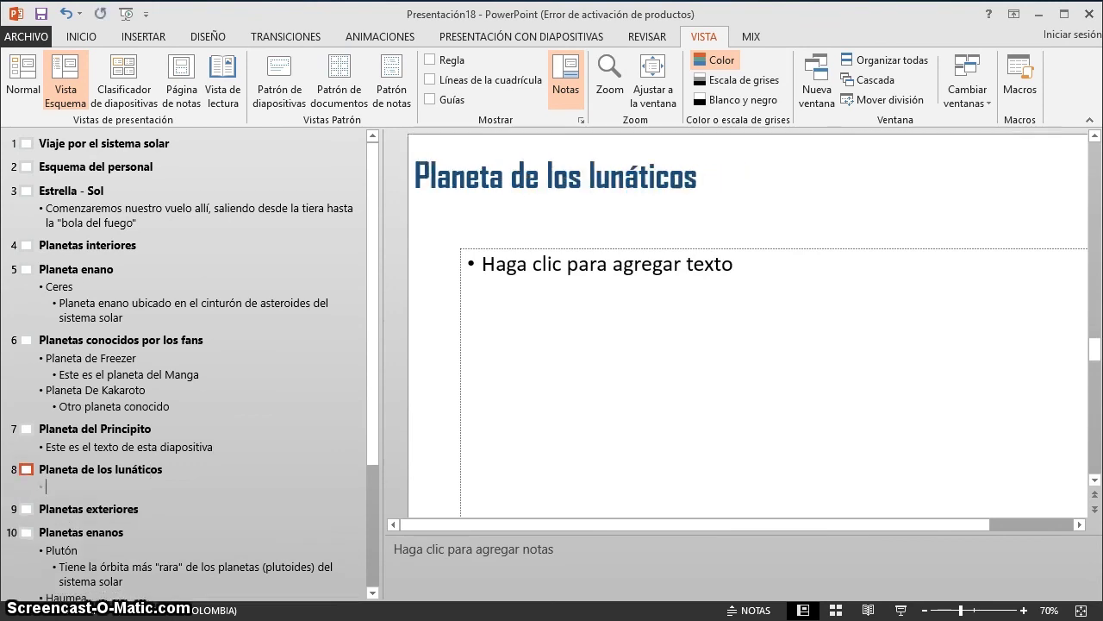
pyautogui.write('Es mu')
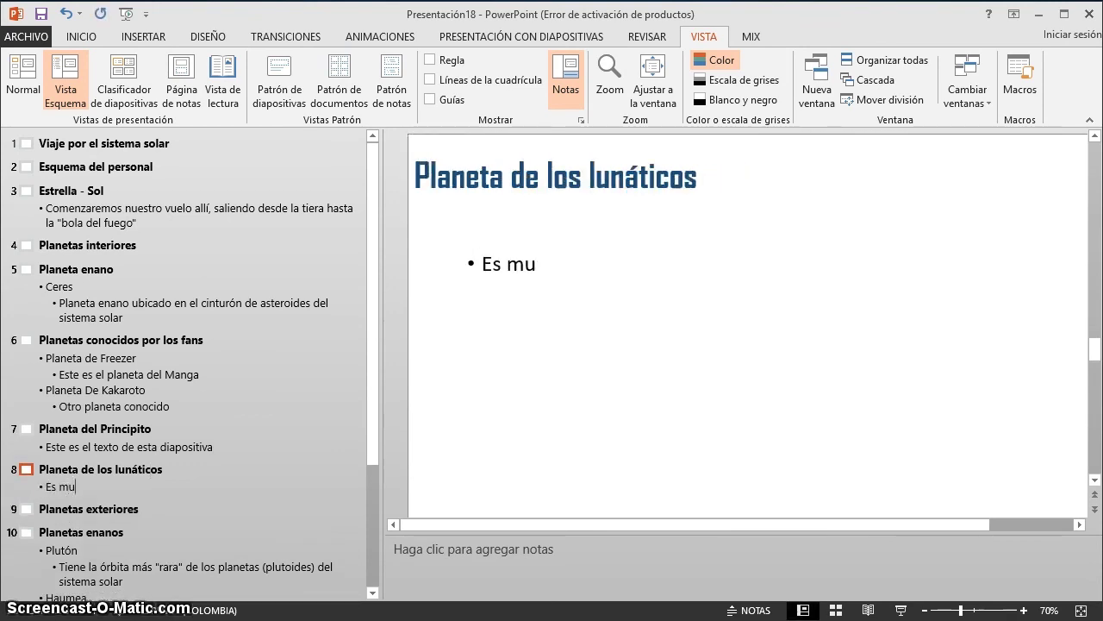
pyautogui.write('y útil precisamen')
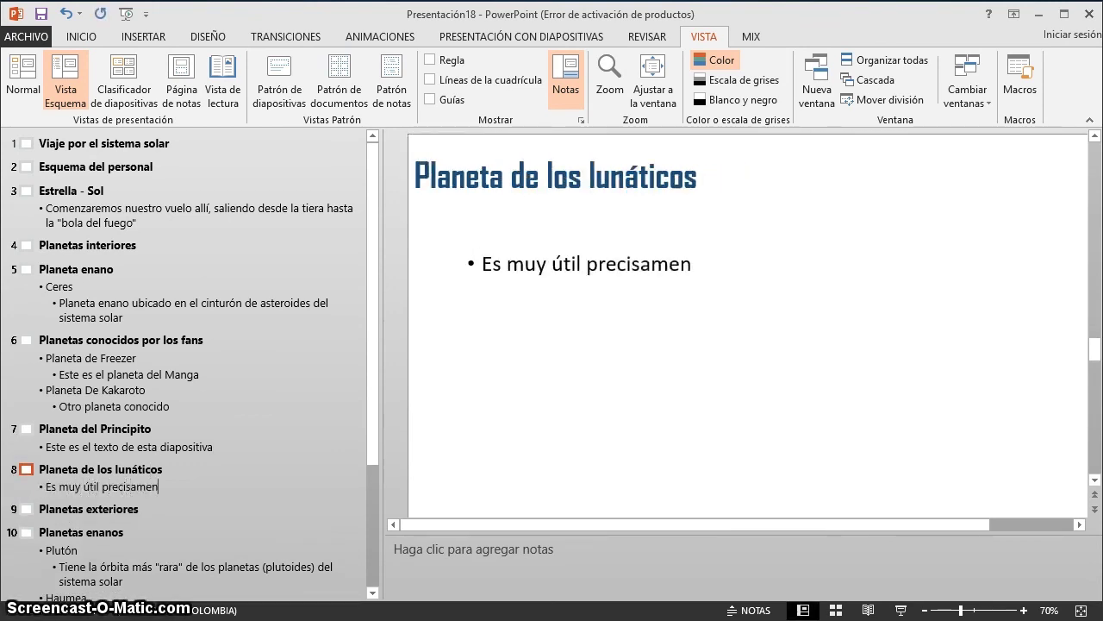
pyautogui.write('te para ed')
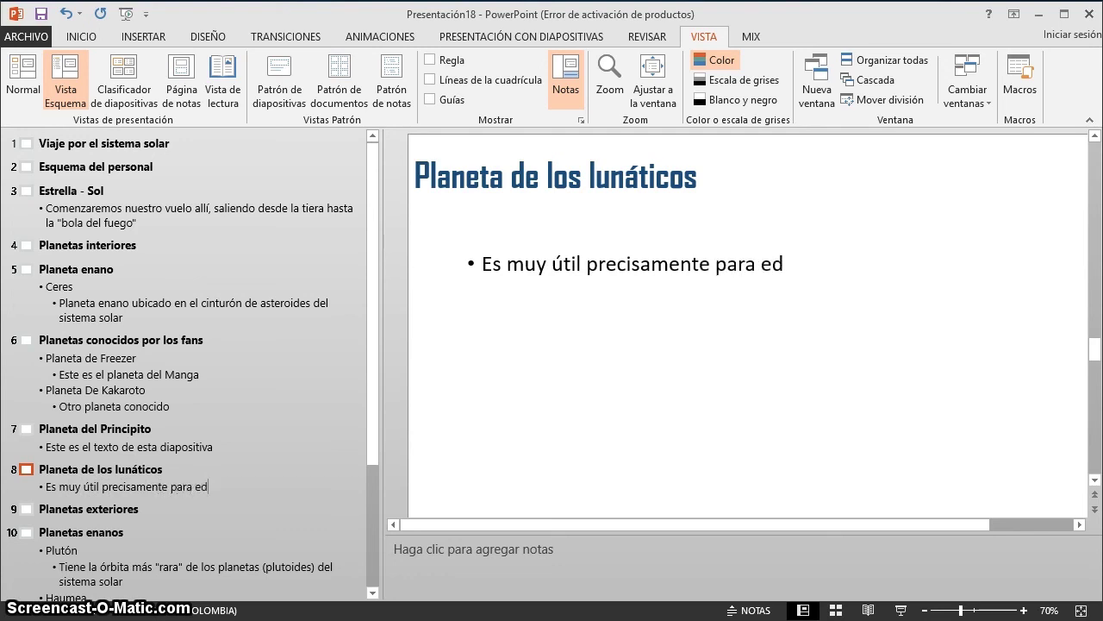
pyautogui.write('itar texto')
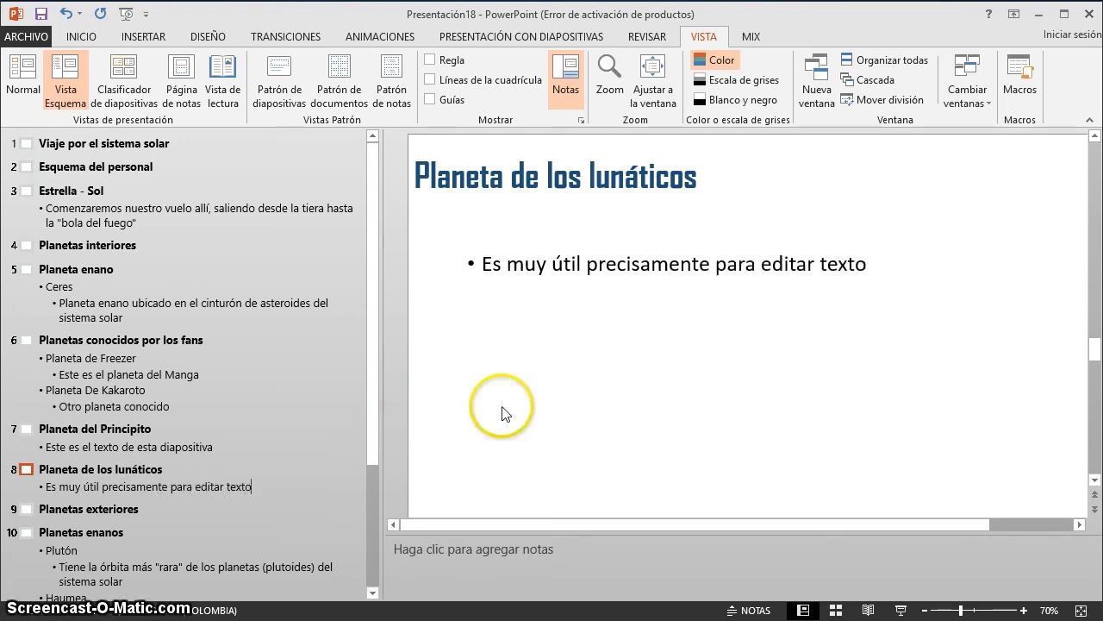
pyautogui.click(506, 414)
pyautogui.click(483, 360)
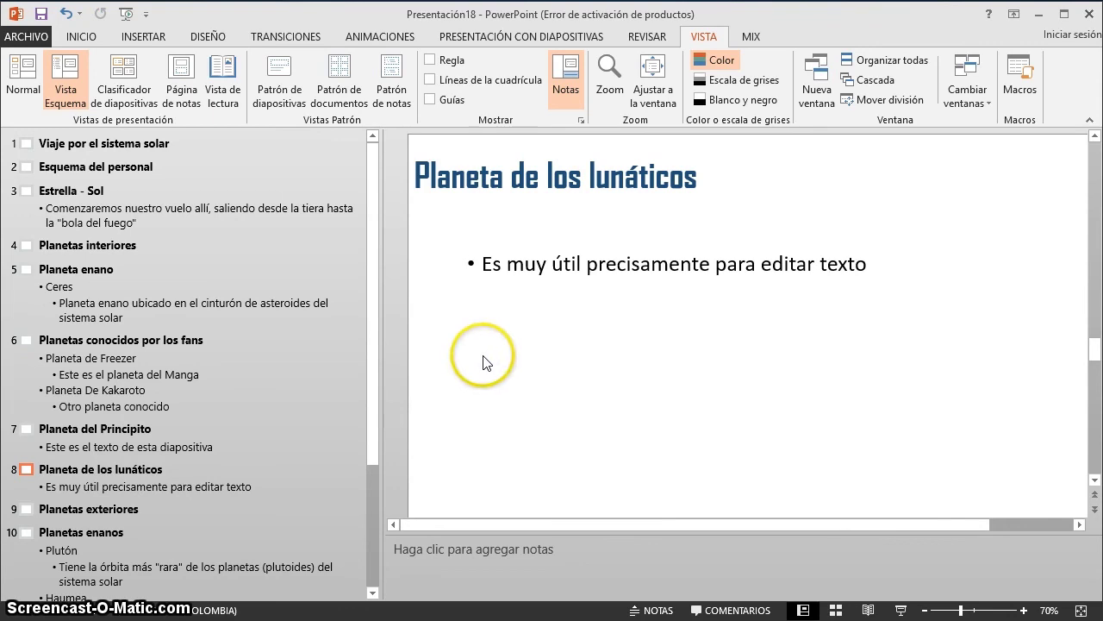
pyautogui.click(254, 364)
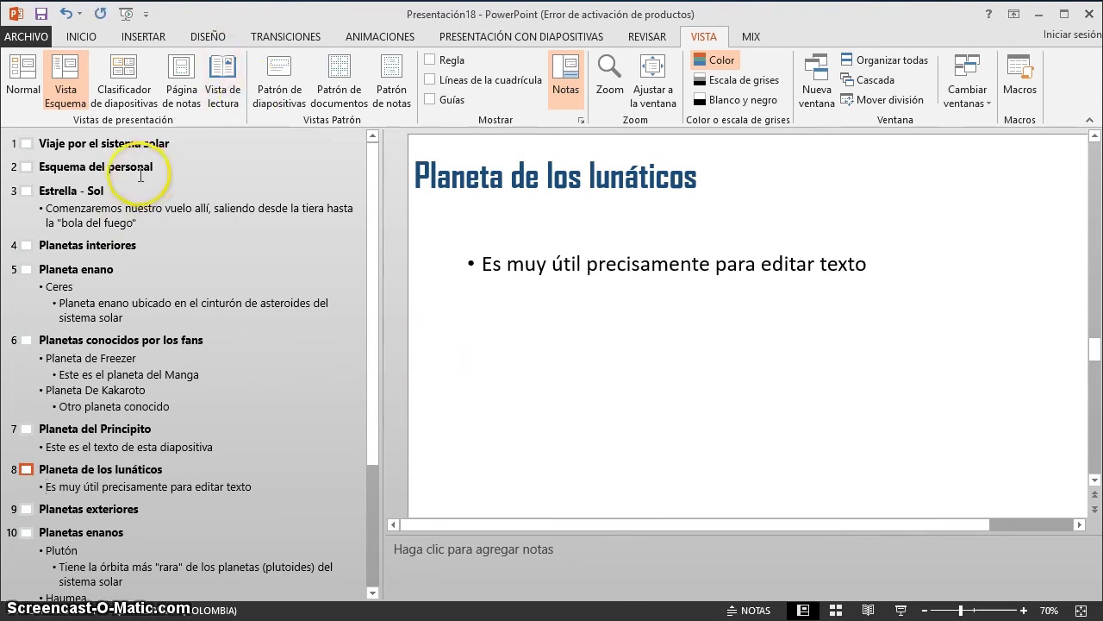
pyautogui.click(23, 76)
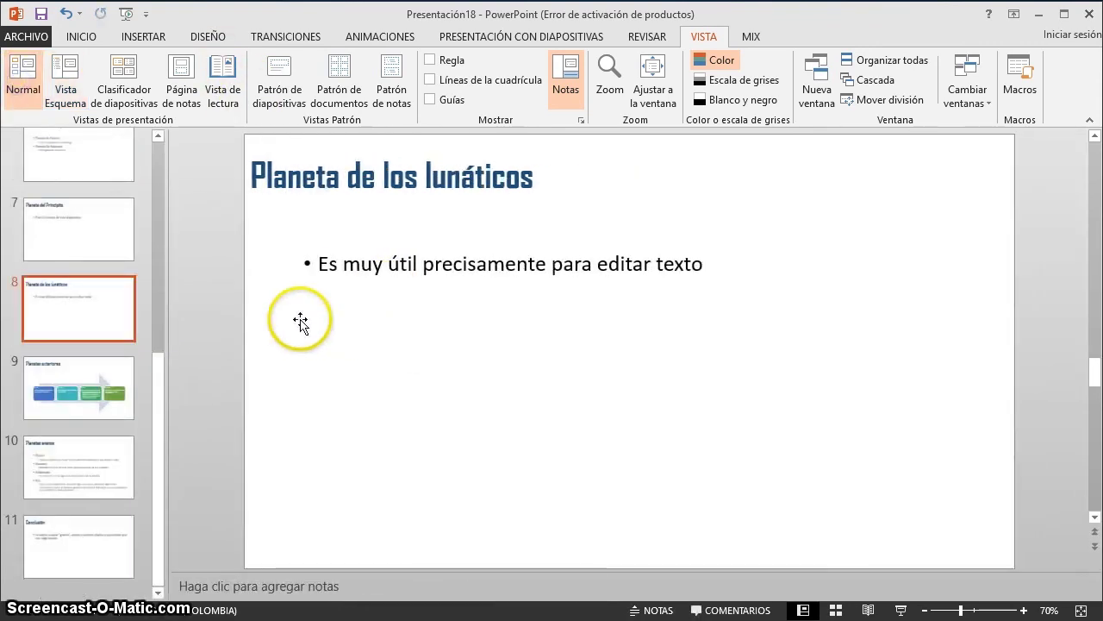
# Select the bullet text box and look at the slide's Layout choices, closing them without changes.
pyautogui.click(299, 263)
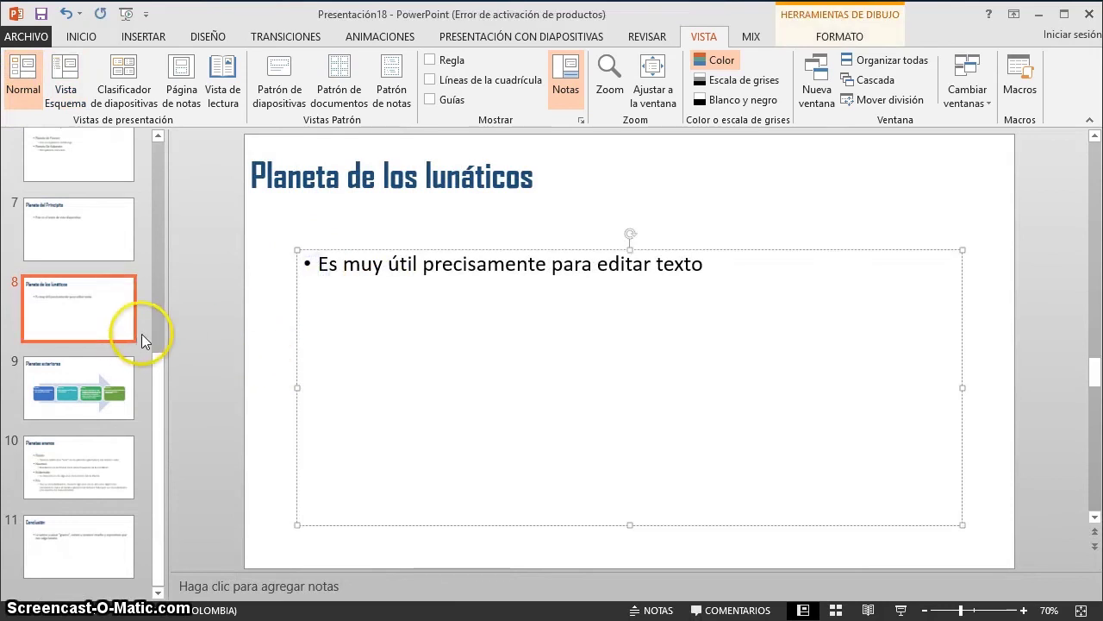
pyautogui.rightClick(279, 285)
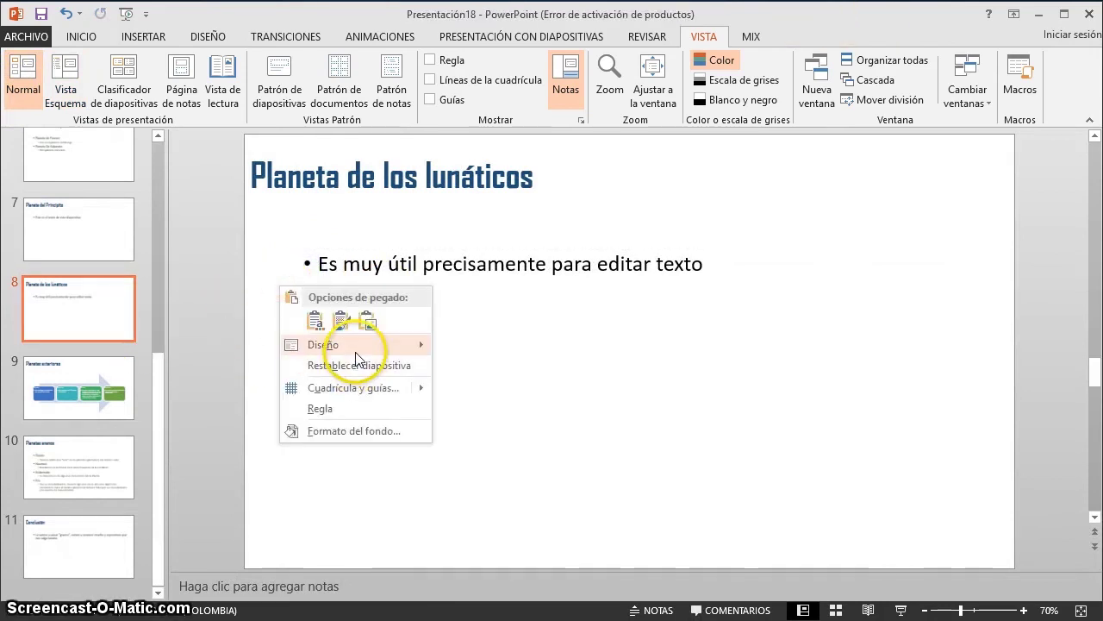
pyautogui.moveTo(357, 352)
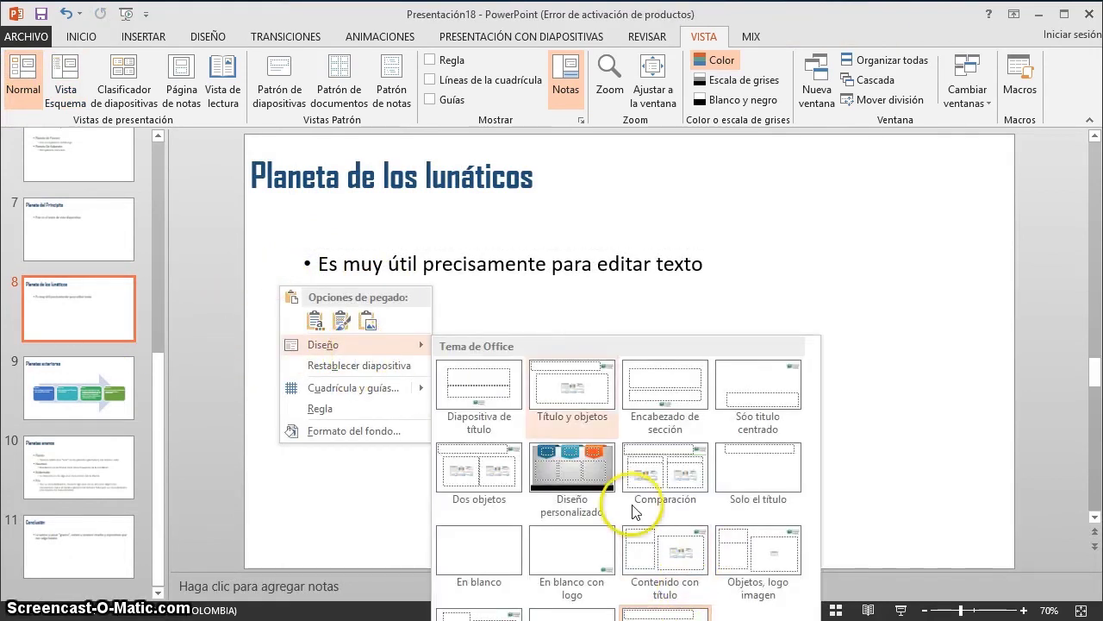
pyautogui.click(931, 215)
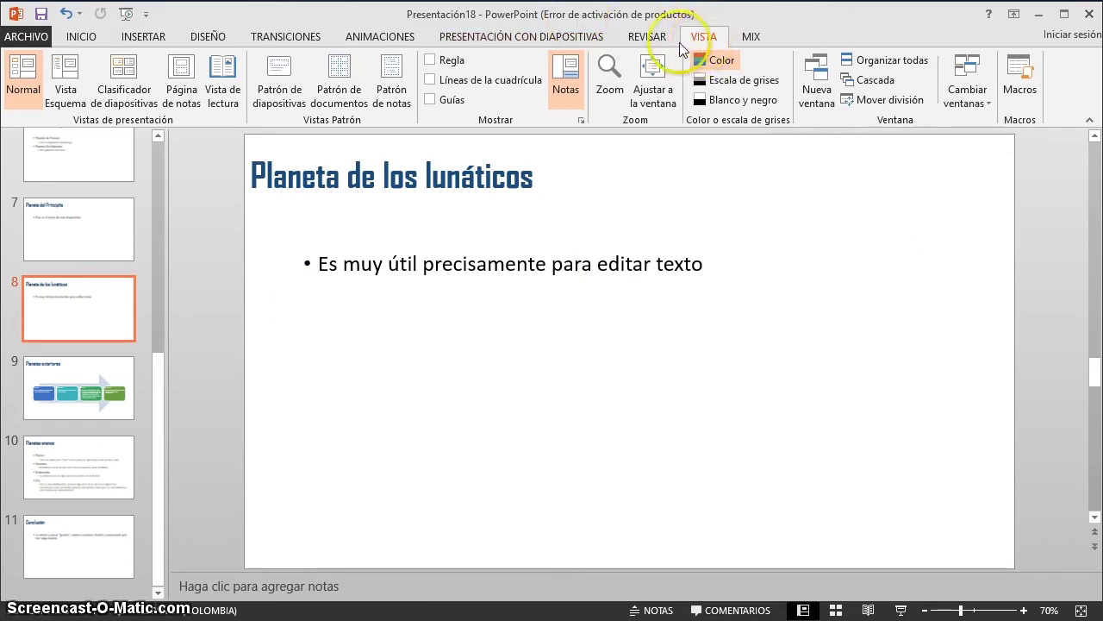
# Preview the slide as a Notes Page, then in Reading View, and exit with Escape.
pyautogui.click(177, 93)
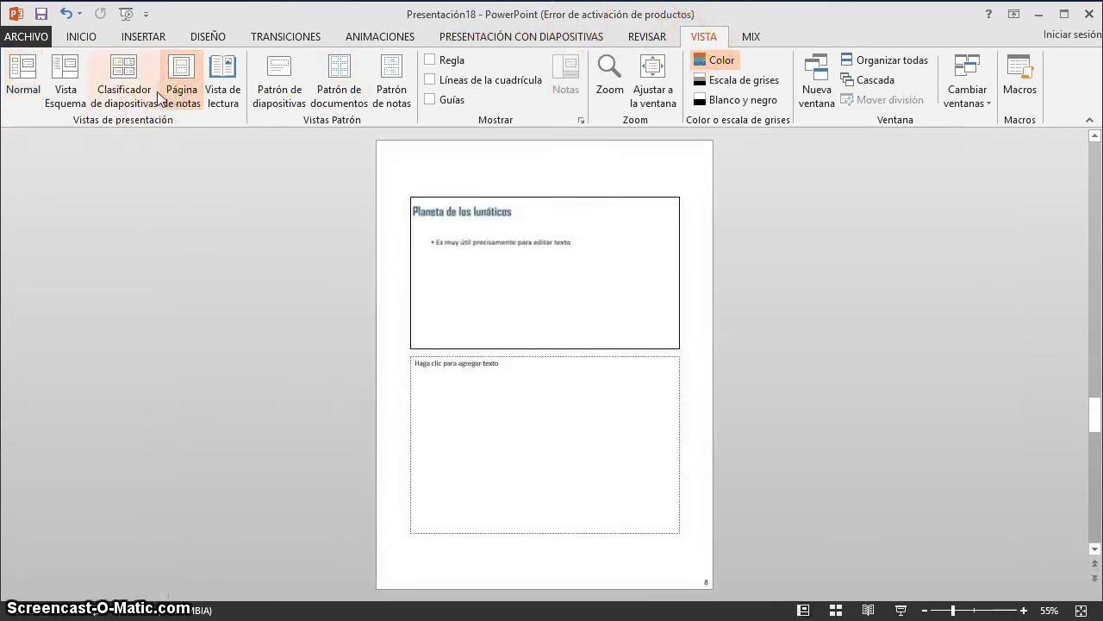
pyautogui.click(226, 86)
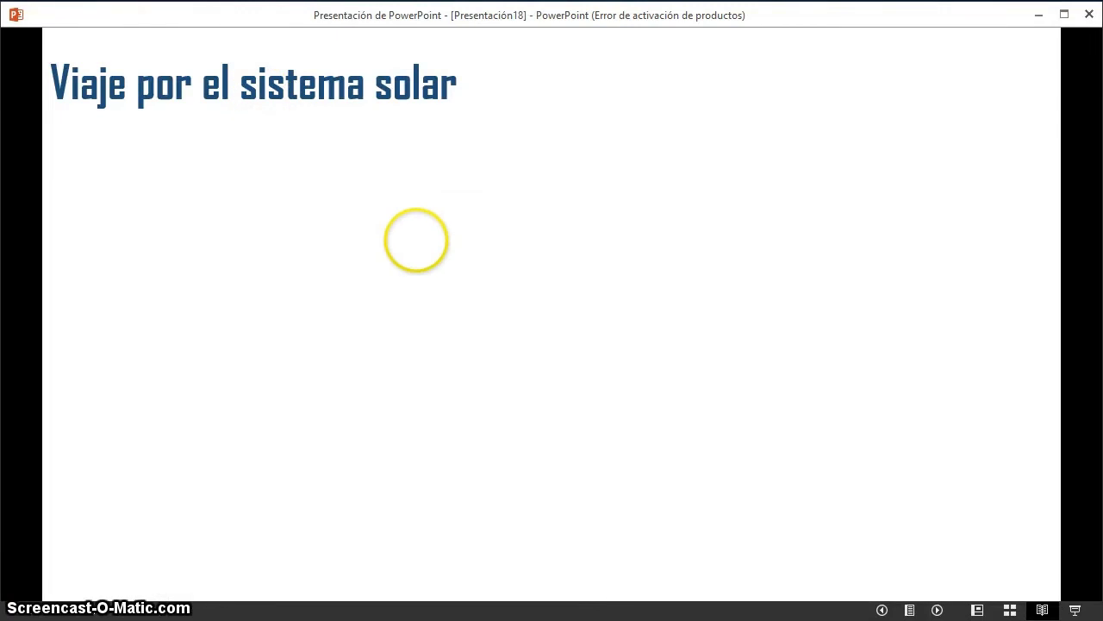
pyautogui.press('Escape')
# In the slide master, turn off Viñetas for only the first body text level, keeping levels two to five bulleted.
pyautogui.click(283, 108)
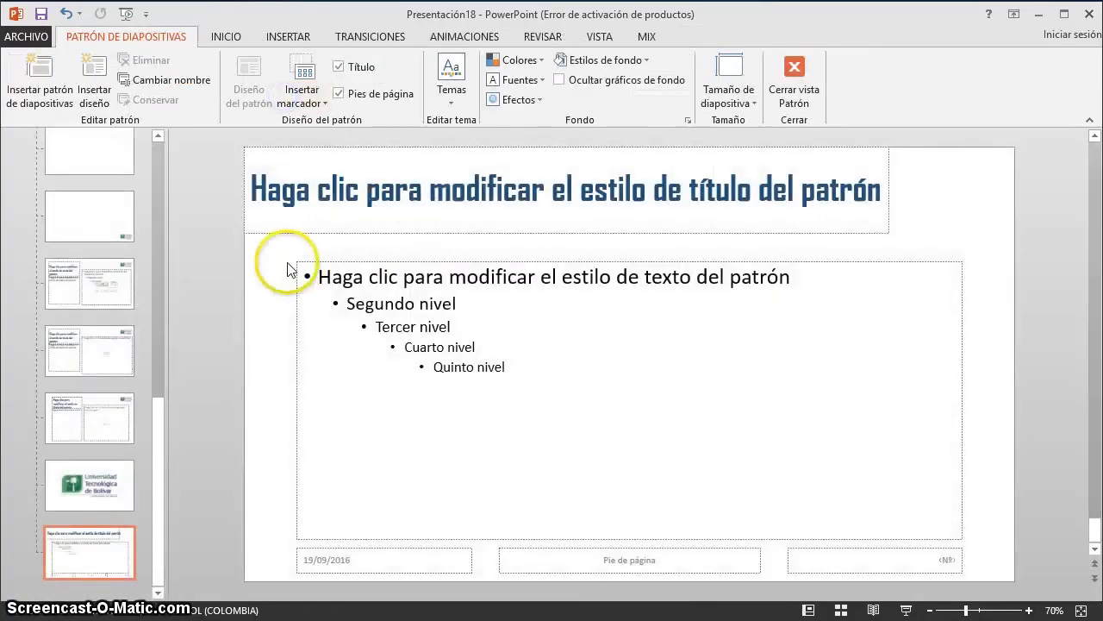
pyautogui.click(297, 319)
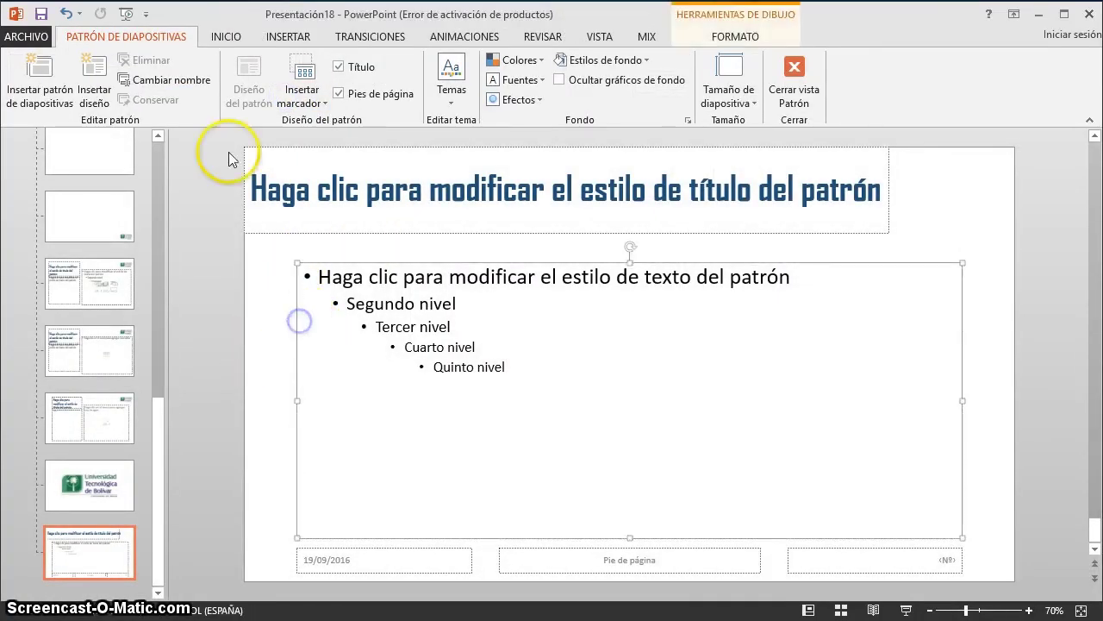
pyautogui.click(225, 38)
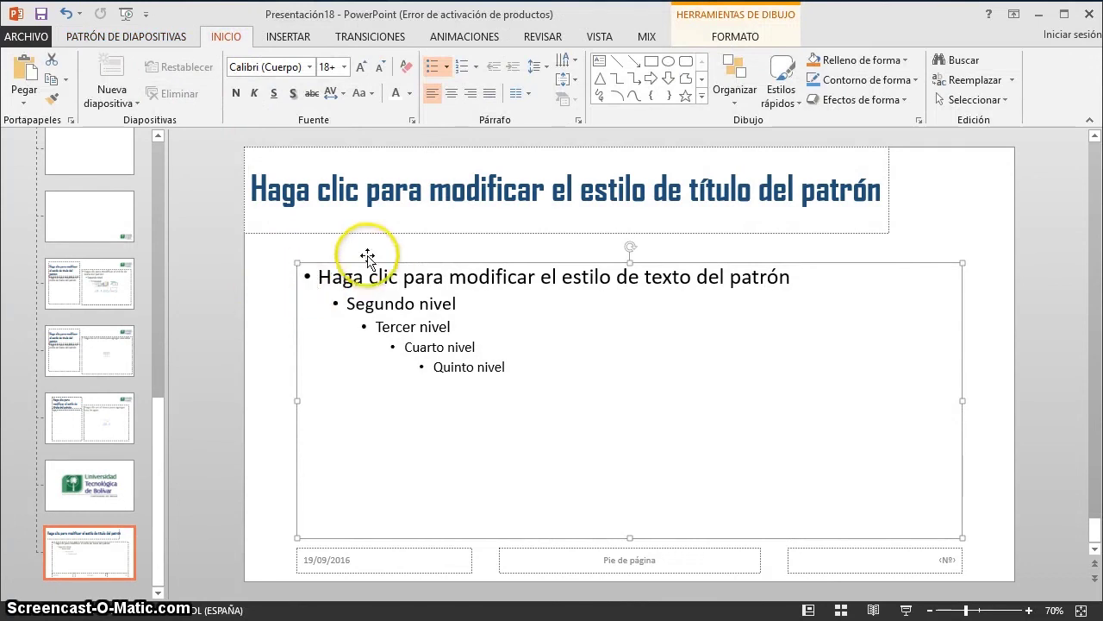
pyautogui.click(432, 69)
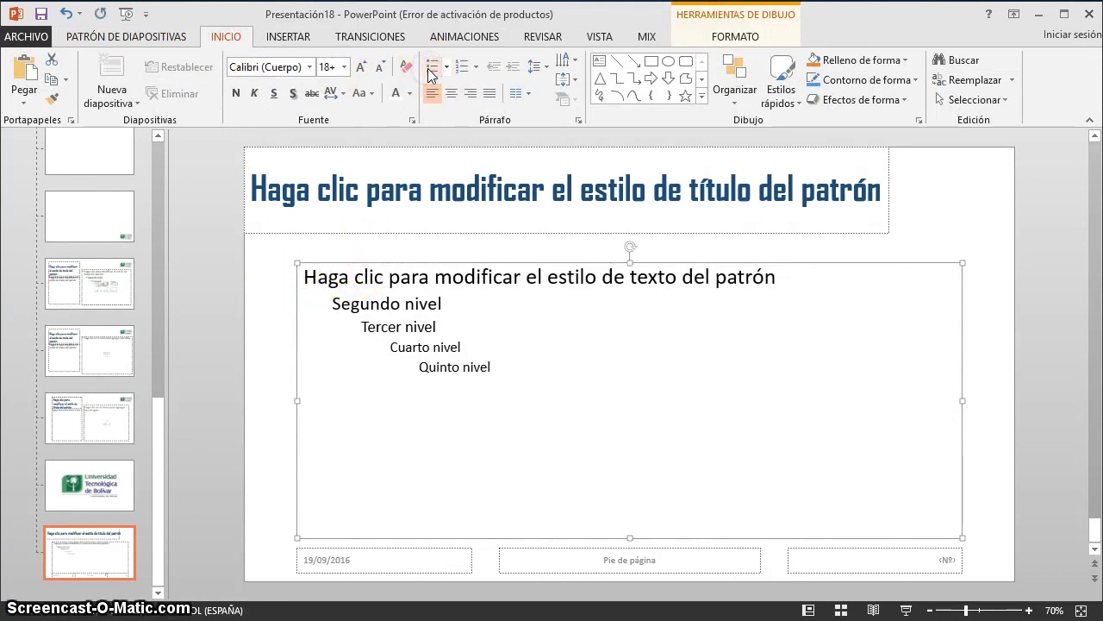
pyautogui.click(432, 69)
pyautogui.click(333, 278)
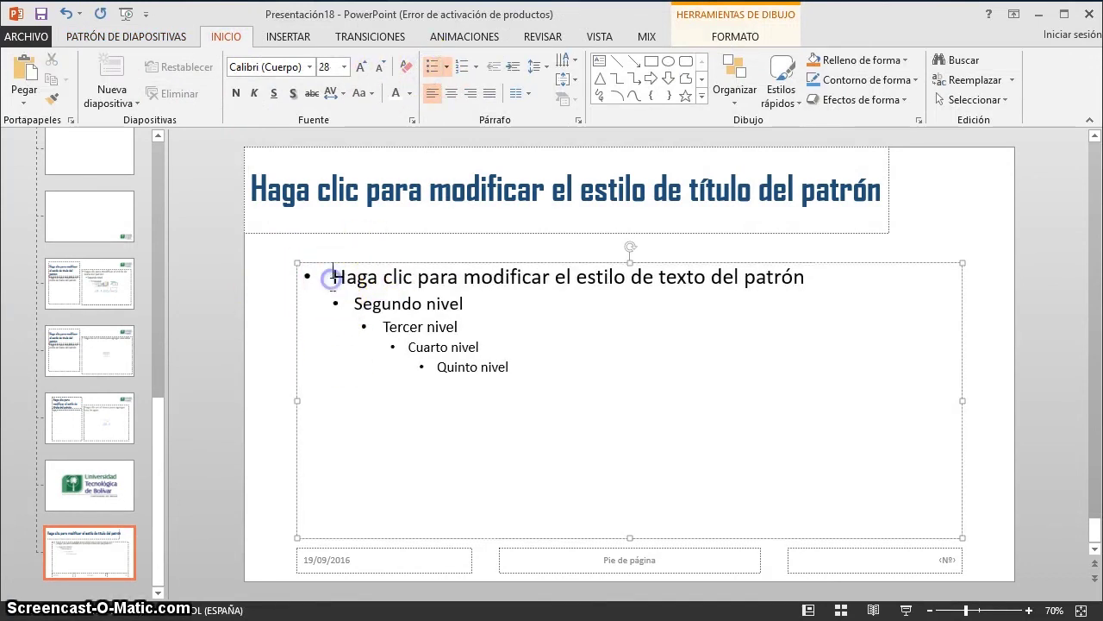
pyautogui.click(432, 68)
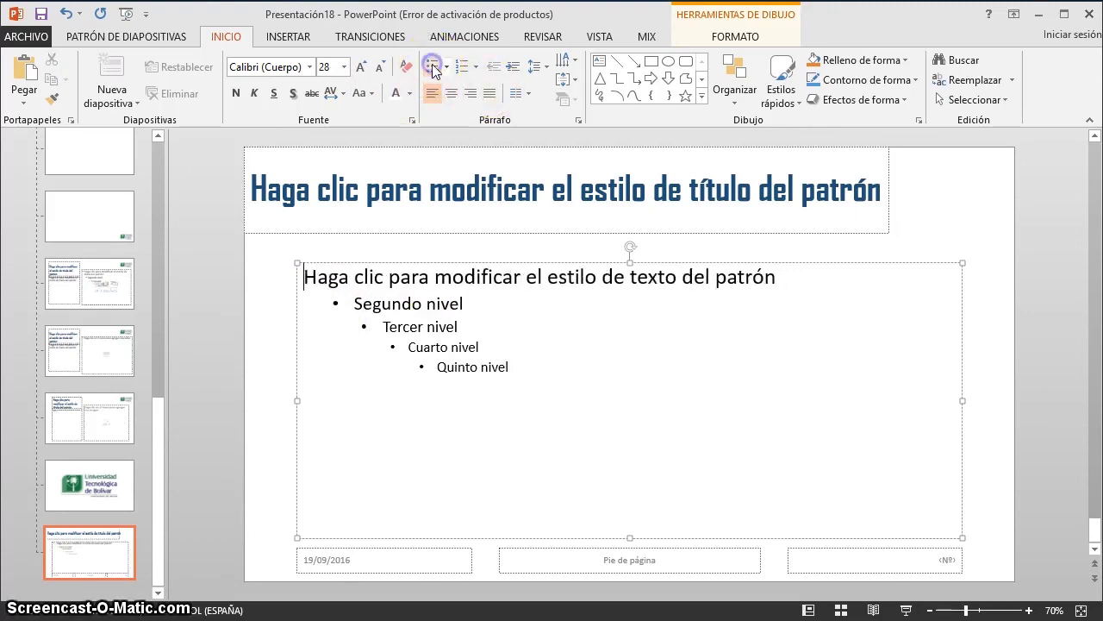
pyautogui.click(291, 307)
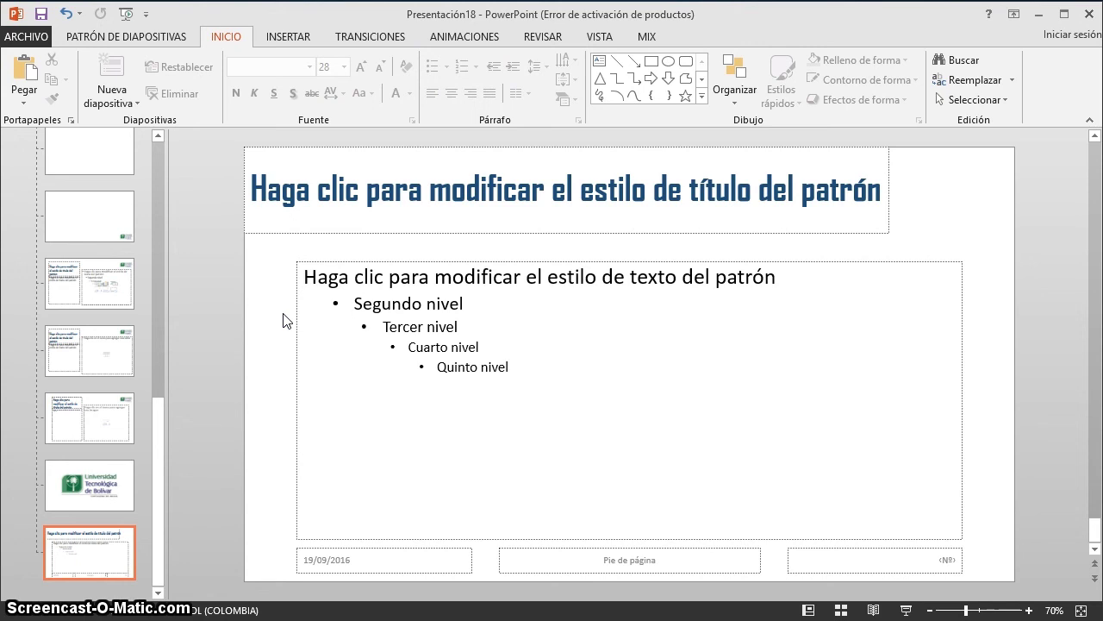
pyautogui.click(595, 36)
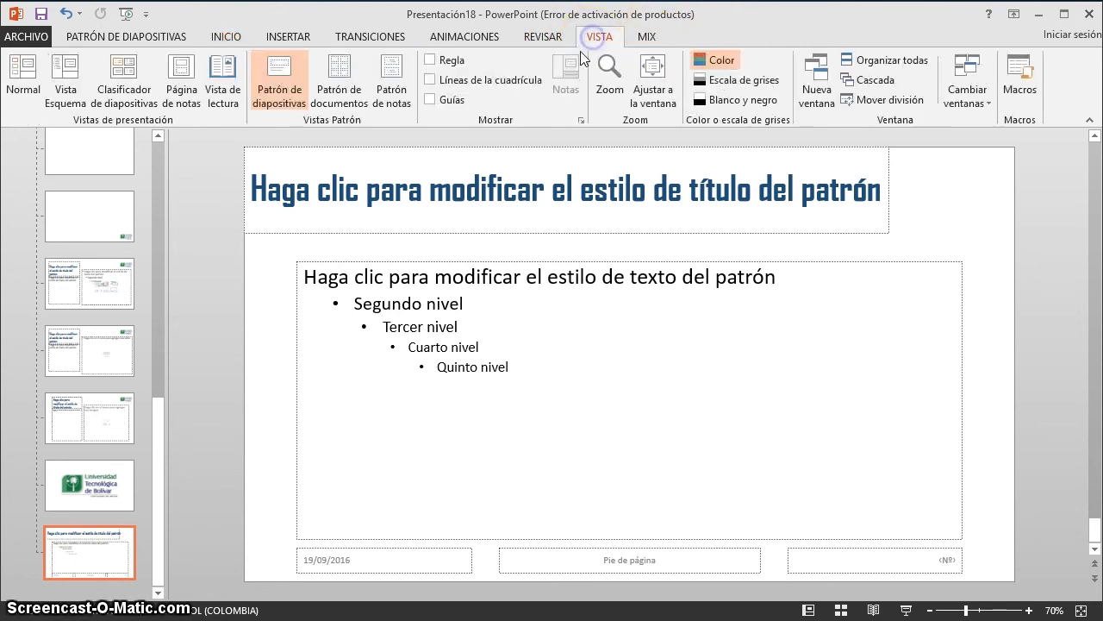
# Return to Normal view and browse slides 6 and 5, ending on slide 7 Planeta del Principito.
pyautogui.click(27, 94)
pyautogui.click(81, 248)
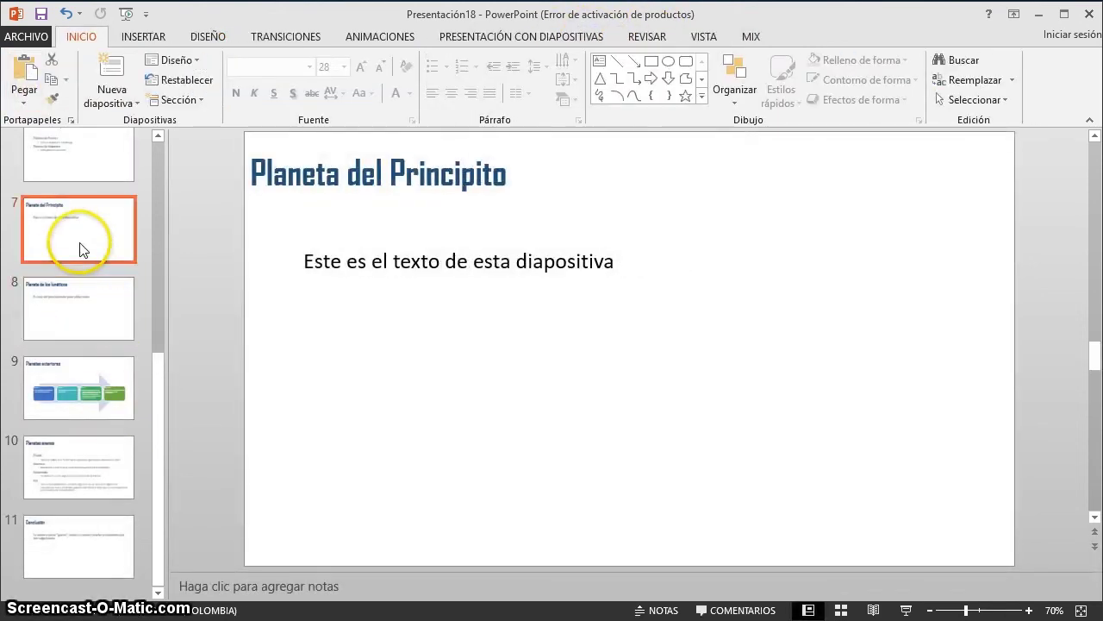
pyautogui.scroll(2, 81, 258)
pyautogui.click(81, 263)
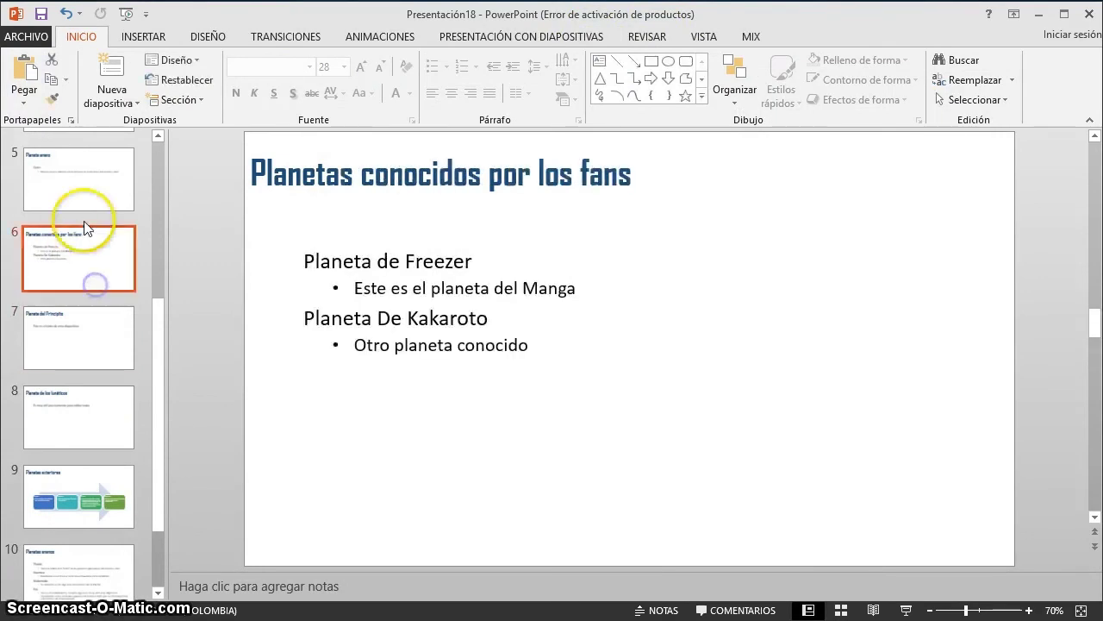
pyautogui.click(86, 205)
pyautogui.click(94, 273)
pyautogui.click(99, 360)
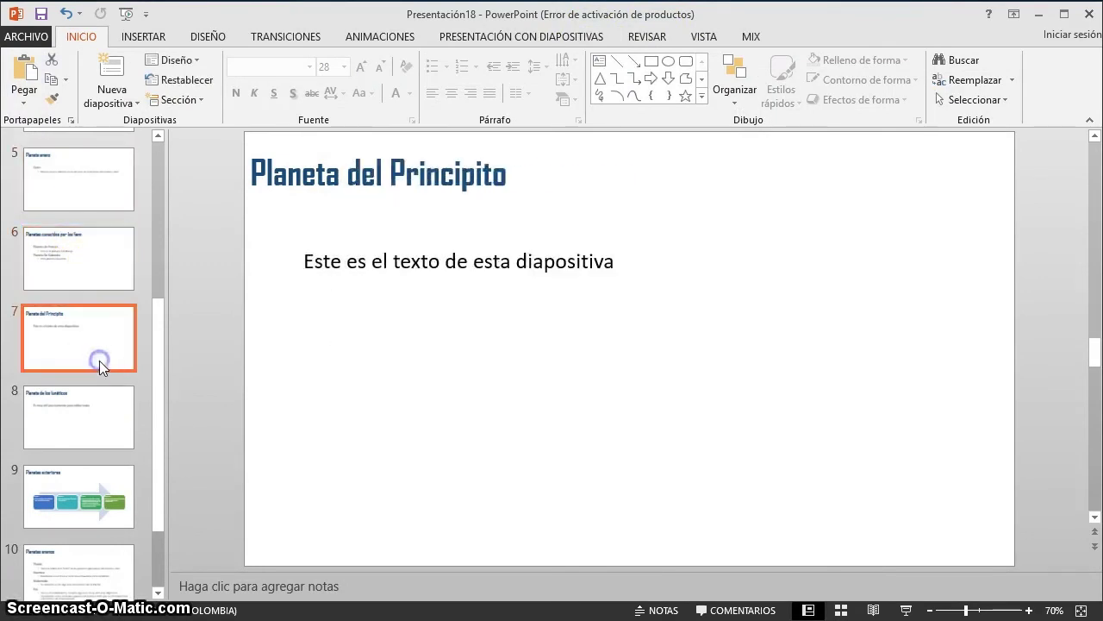
pyautogui.scroll(-1, 102, 349)
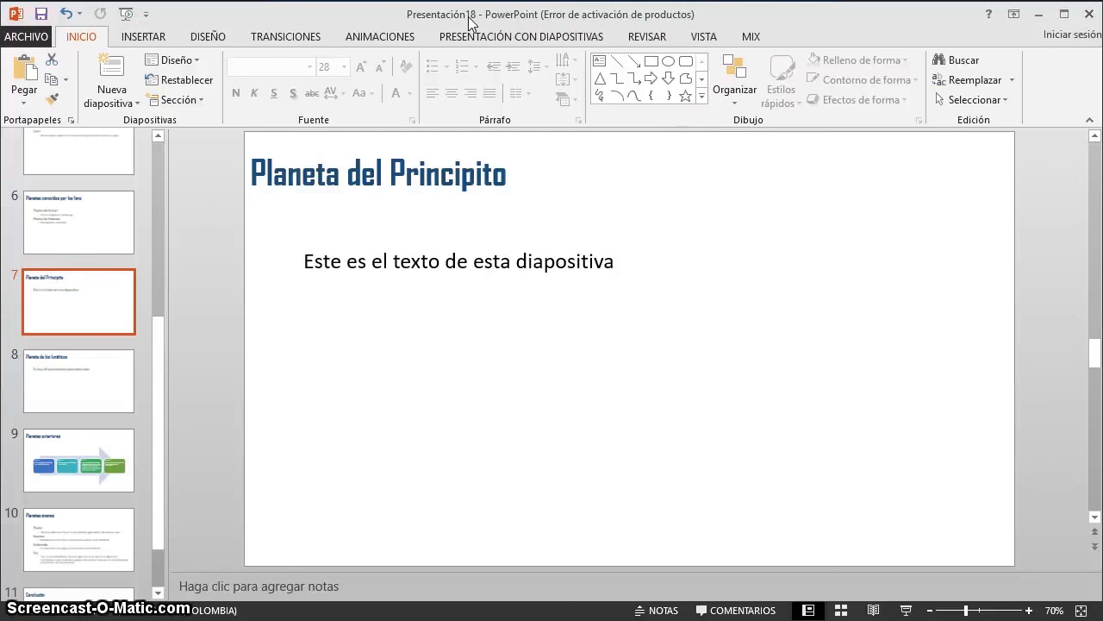
# Create Presentación20 from the personal template Conferencias Morpheusco.
pyautogui.click(34, 38)
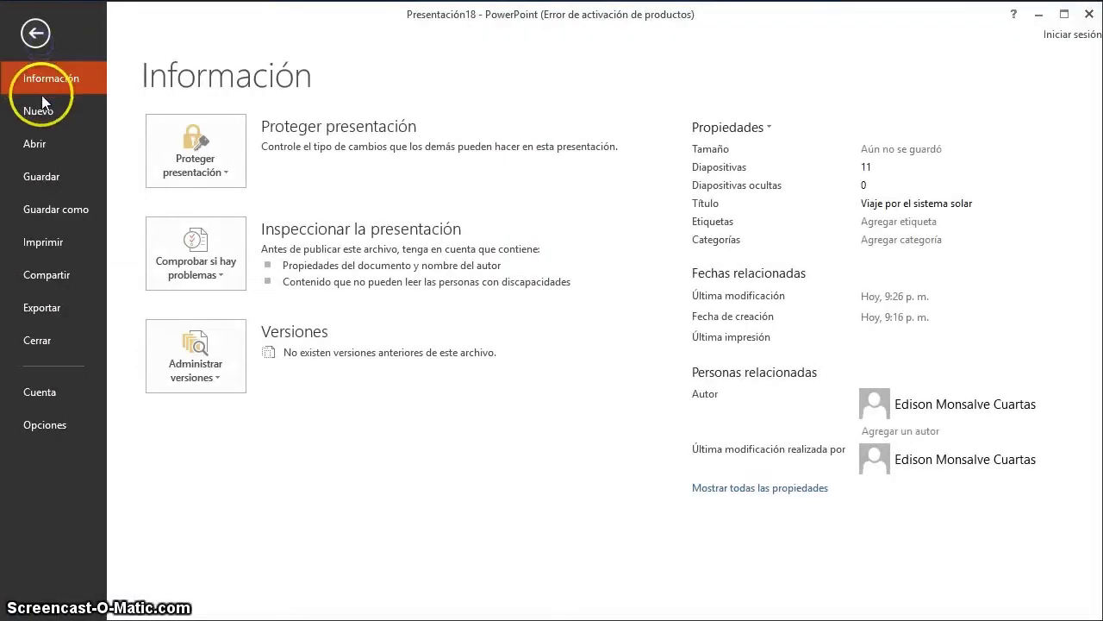
pyautogui.click(42, 111)
pyautogui.click(250, 205)
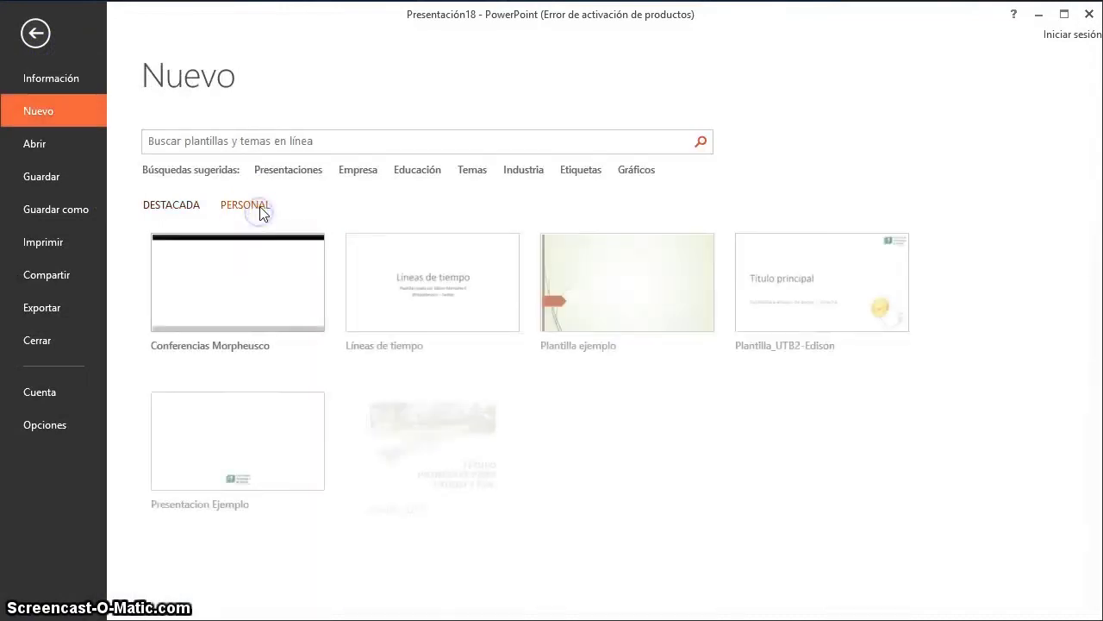
pyautogui.click(263, 289)
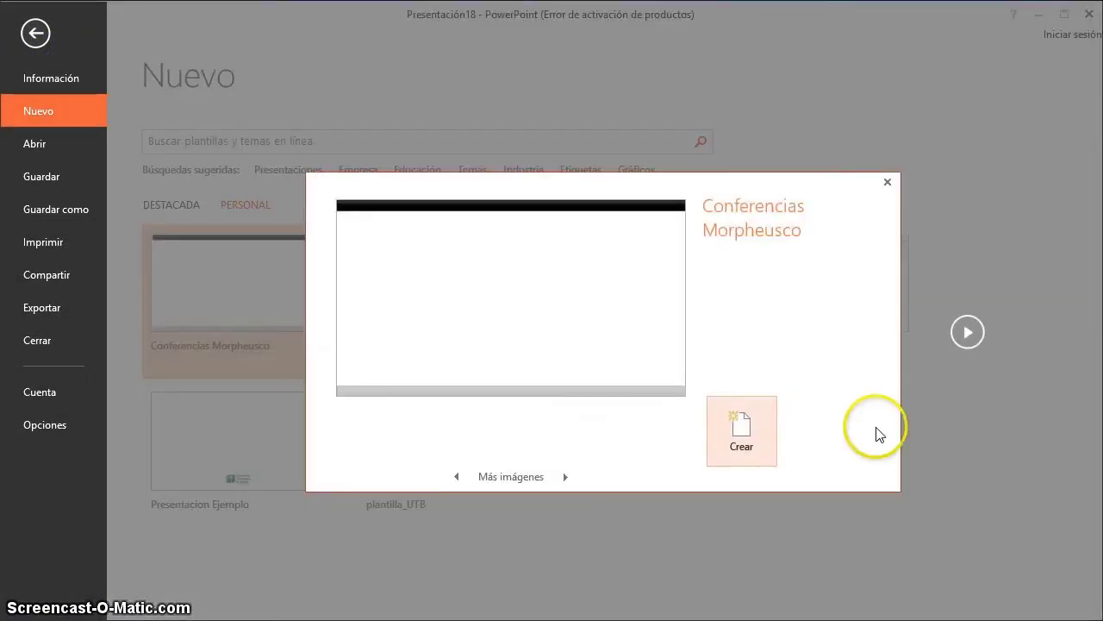
pyautogui.click(767, 439)
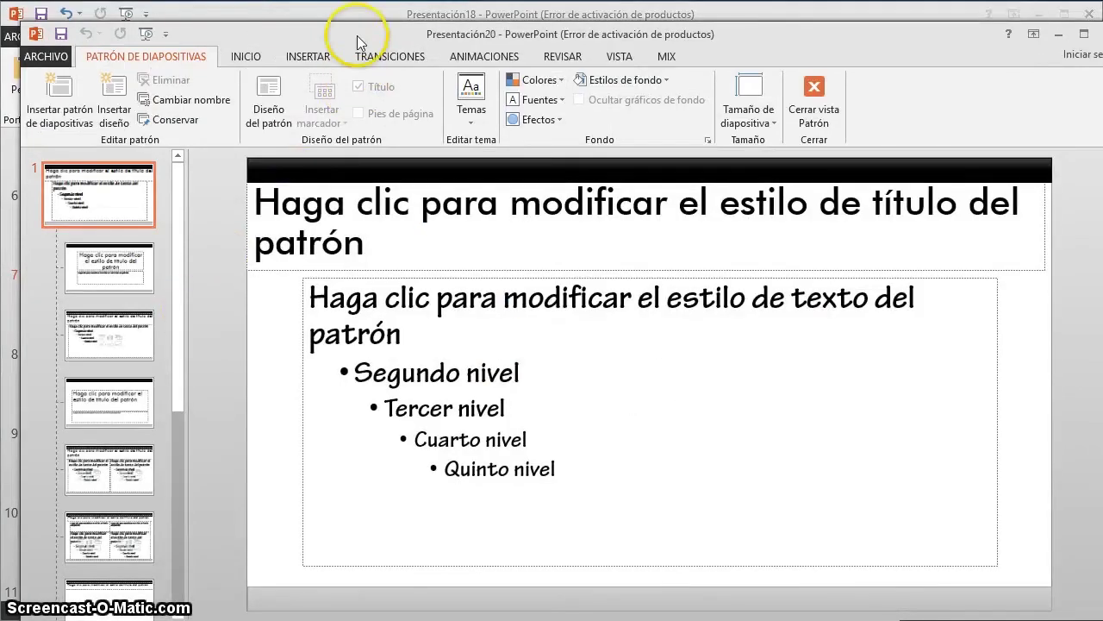
# Maximise the window and browse the title slide, title and content, section header and two content layouts.
pyautogui.doubleClick(355, 35)
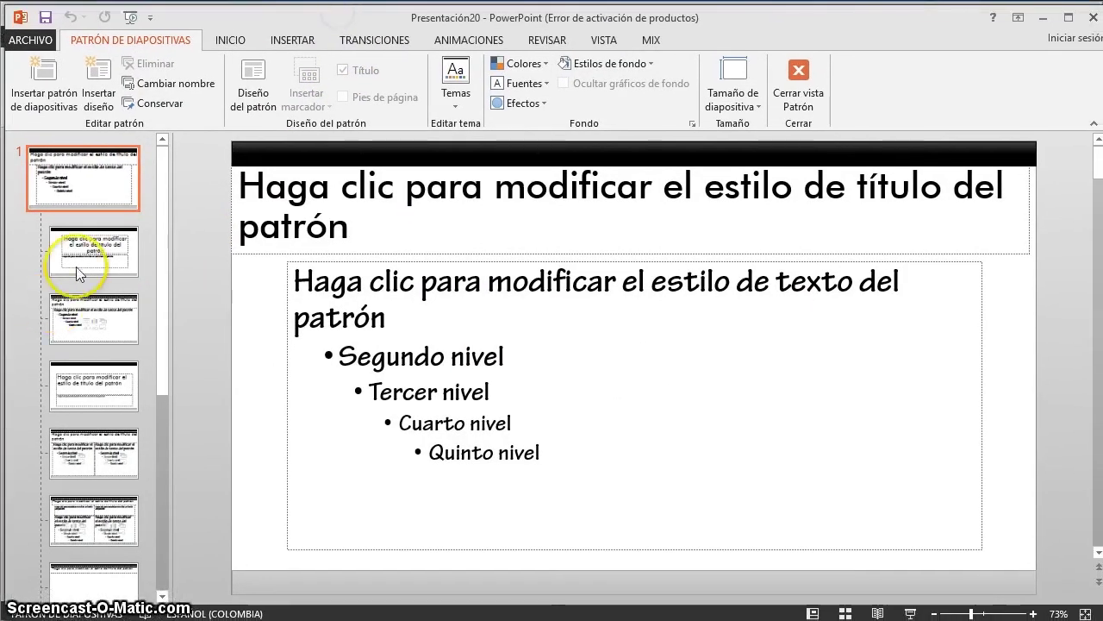
pyautogui.click(82, 258)
pyautogui.click(96, 325)
pyautogui.click(92, 388)
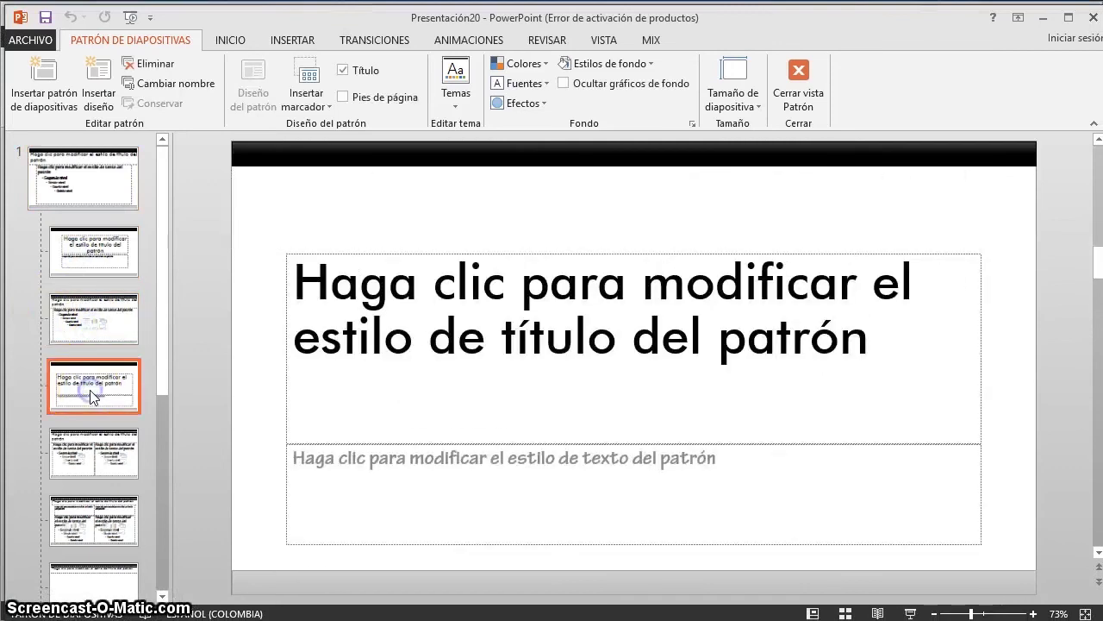
pyautogui.click(89, 272)
pyautogui.click(92, 304)
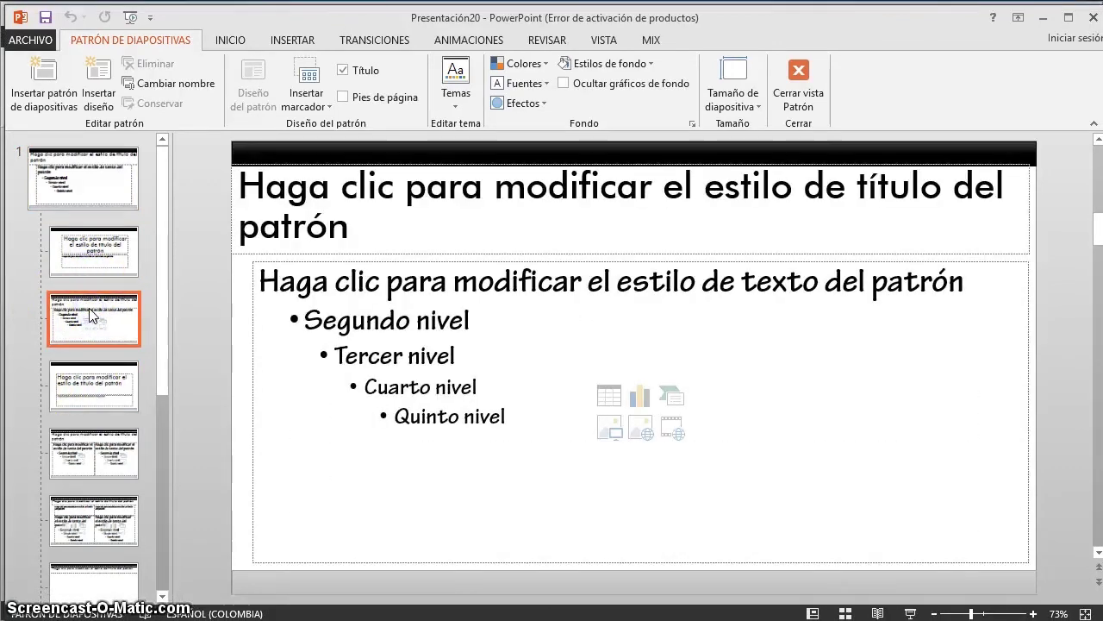
pyautogui.click(87, 393)
pyautogui.click(86, 453)
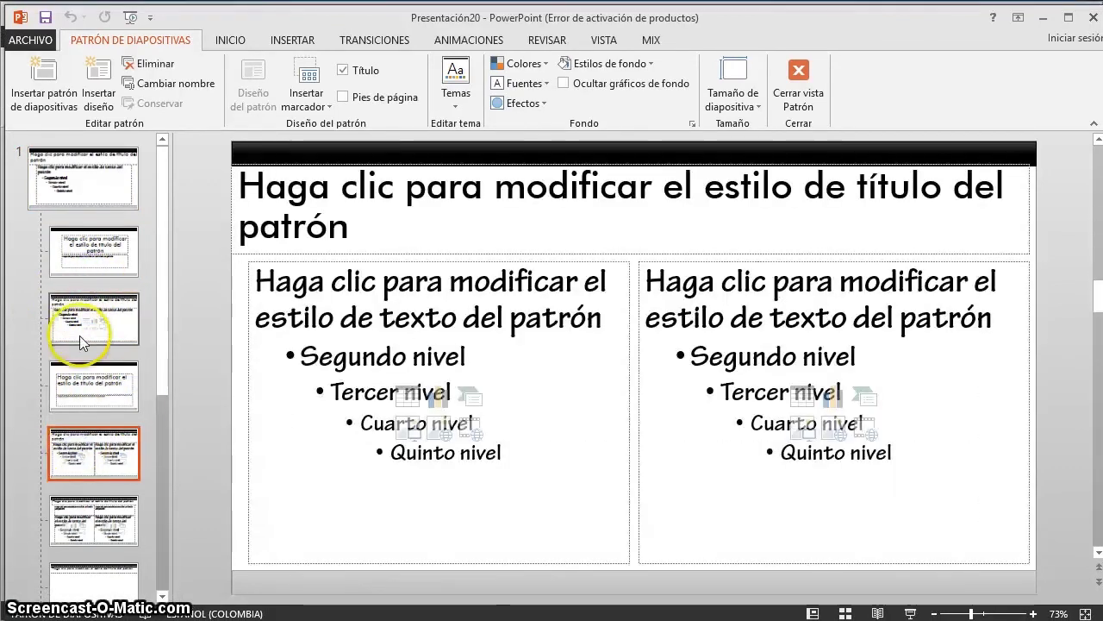
# Browse the comparison through vertical title and text layouts, then return to the main master slide.
pyautogui.scroll(-1, 82, 466)
pyautogui.click(82, 466)
pyautogui.scroll(-2, 80, 362)
pyautogui.click(81, 366)
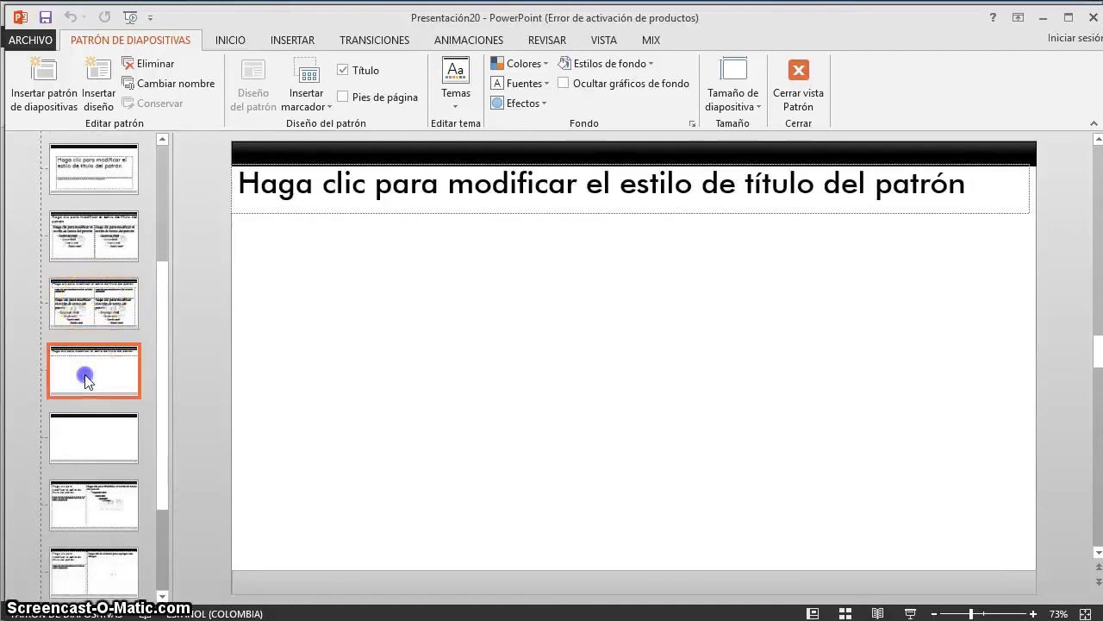
pyautogui.scroll(-1, 86, 370)
pyautogui.scroll(-1, 91, 372)
pyautogui.click(92, 342)
pyautogui.click(95, 390)
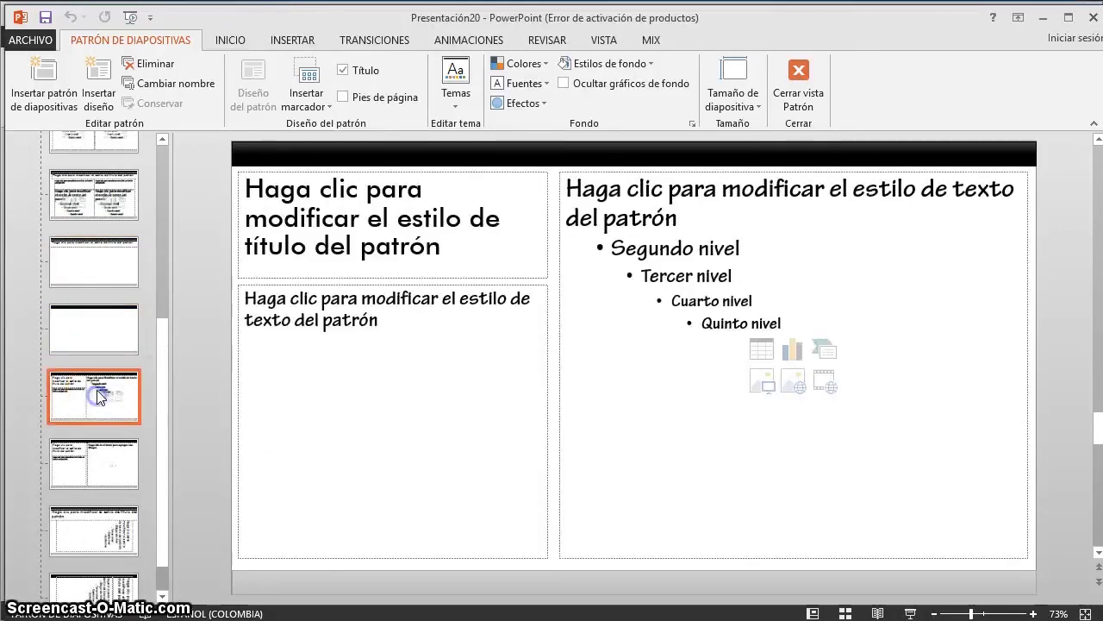
pyautogui.scroll(-1, 93, 354)
pyautogui.click(96, 428)
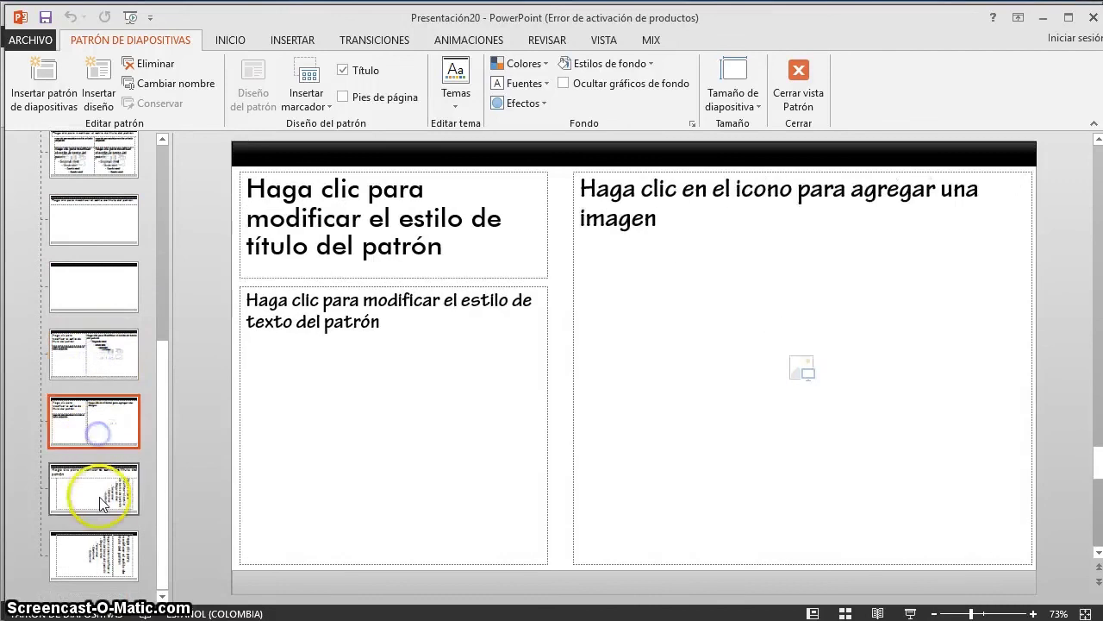
pyautogui.click(99, 493)
pyautogui.scroll(10, 98, 457)
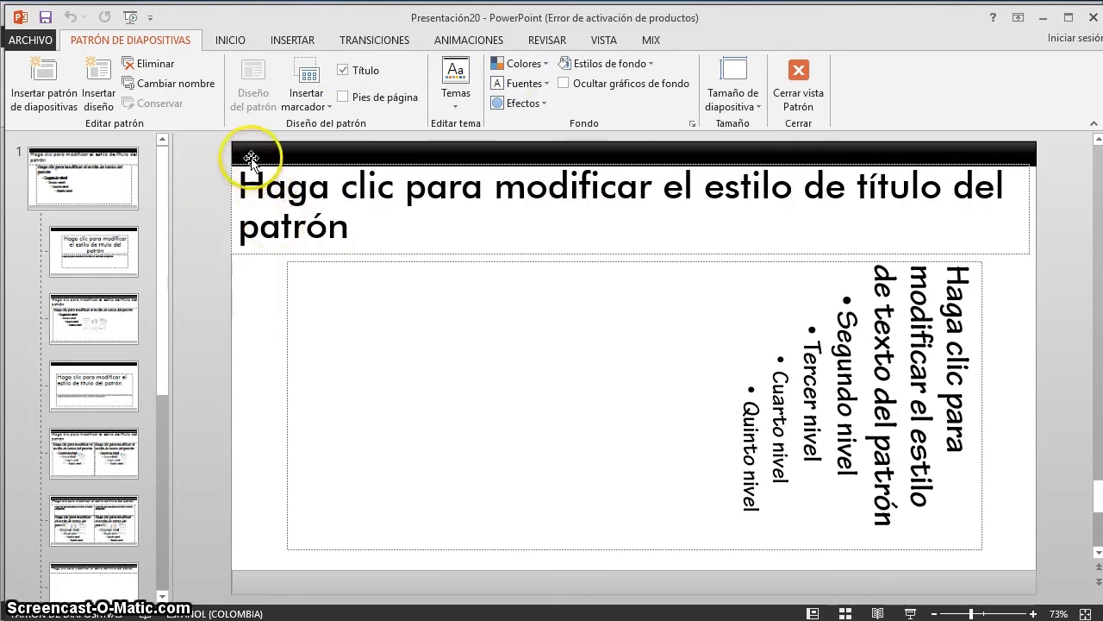
pyautogui.click(610, 153)
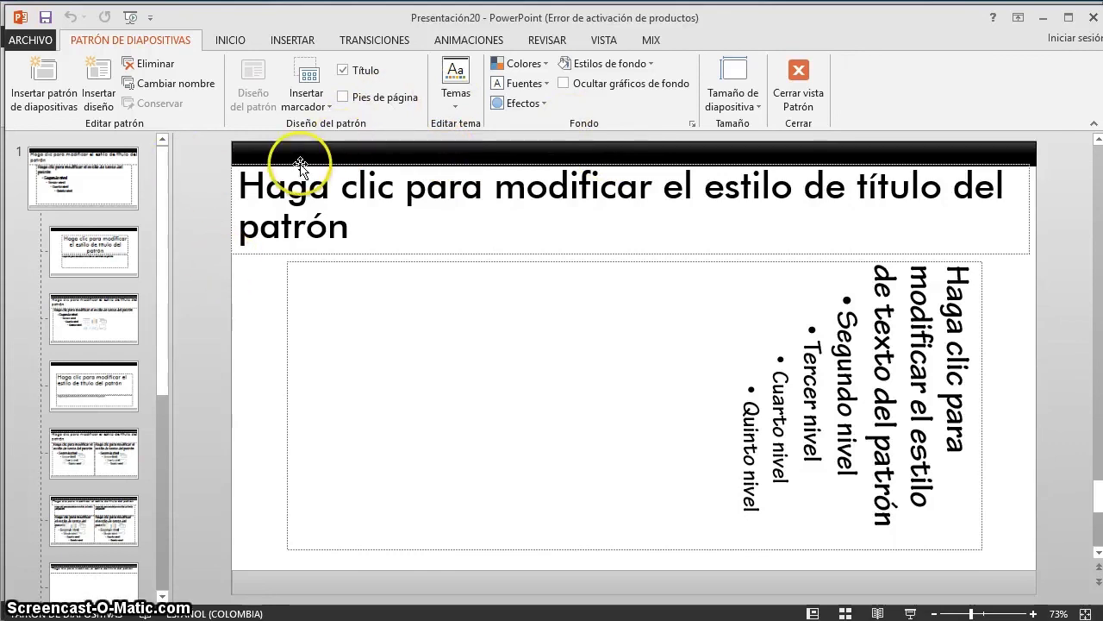
pyautogui.click(59, 176)
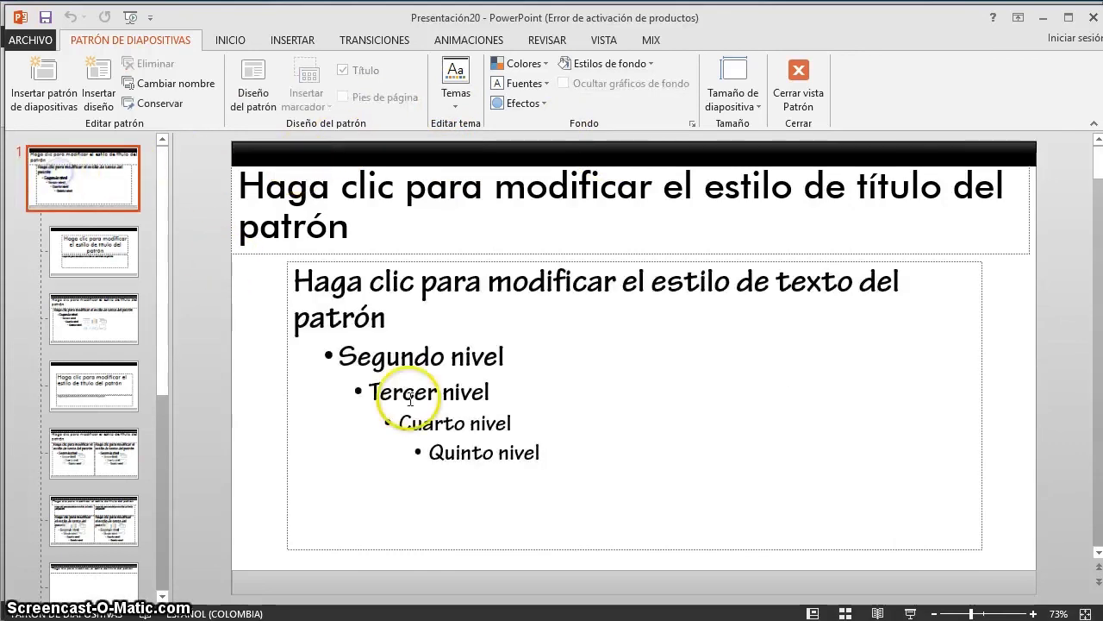
# Edit the black top bar's text to 'Conferencia de Powerpoint – 01/01/1900' plus a social-media handle.
pyautogui.rightClick(307, 158)
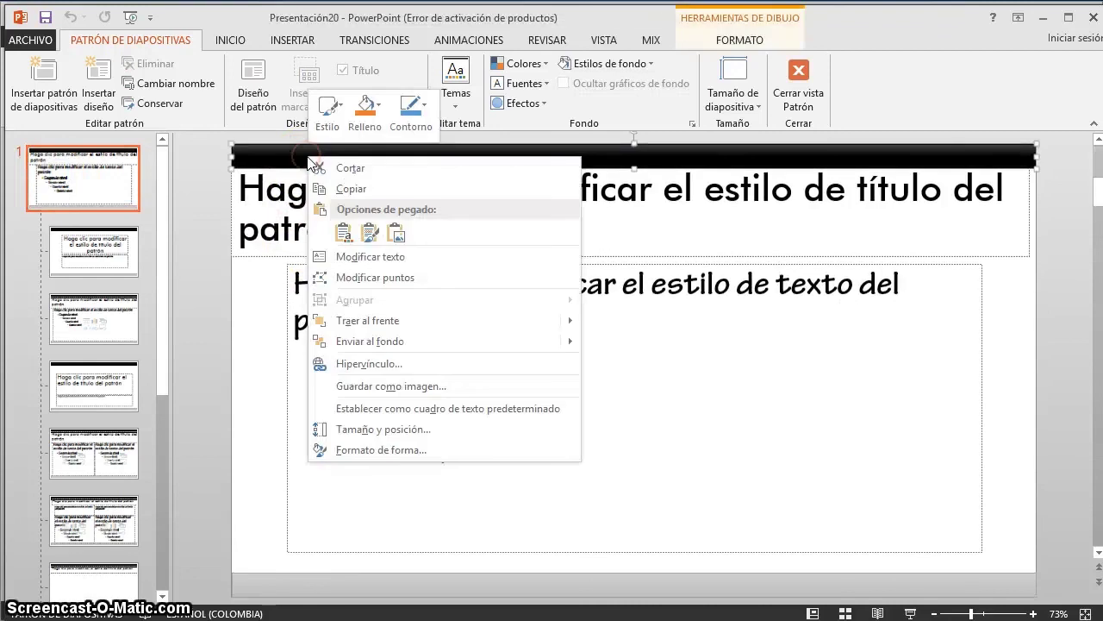
pyautogui.click(432, 261)
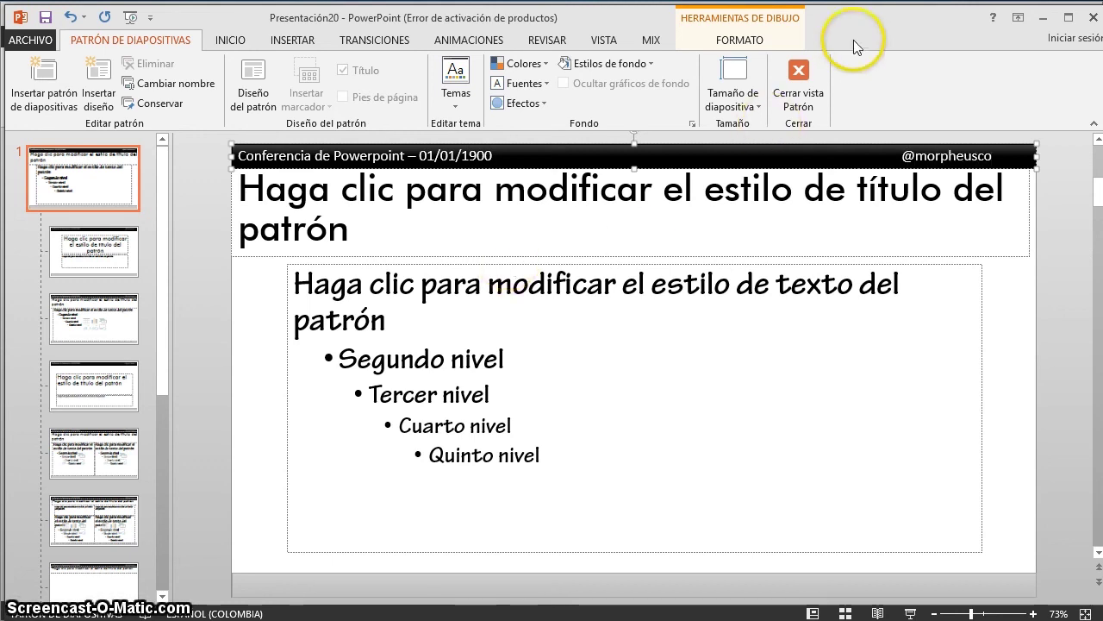
# Close master view and confirm the conference header band on slides 1 through 4.
pyautogui.click(819, 79)
pyautogui.click(81, 276)
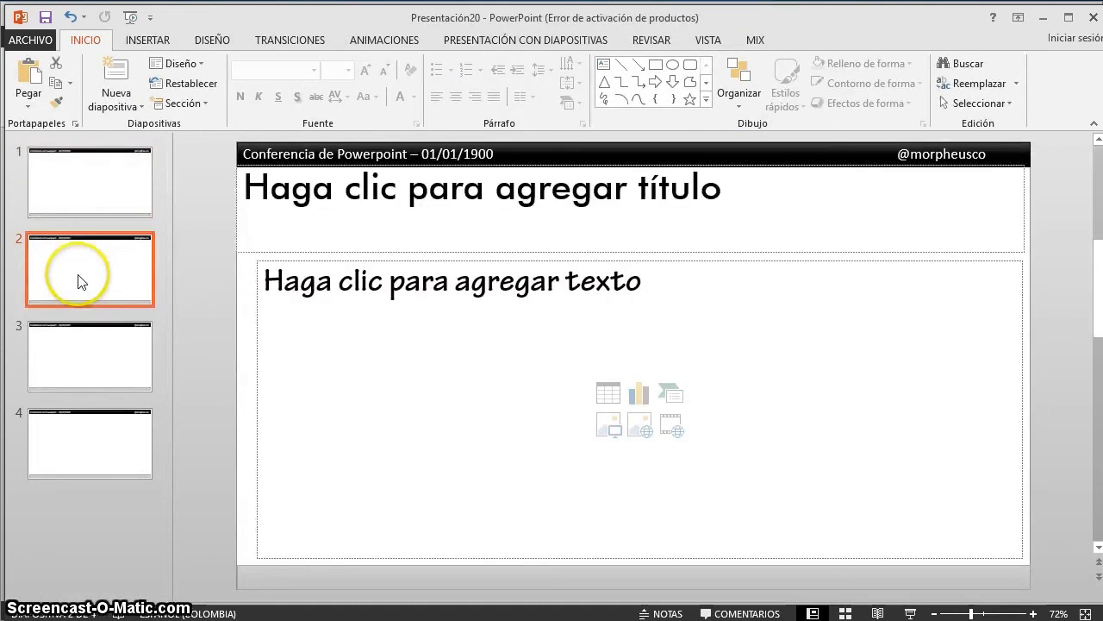
pyautogui.click(86, 358)
pyautogui.click(88, 428)
pyautogui.click(90, 359)
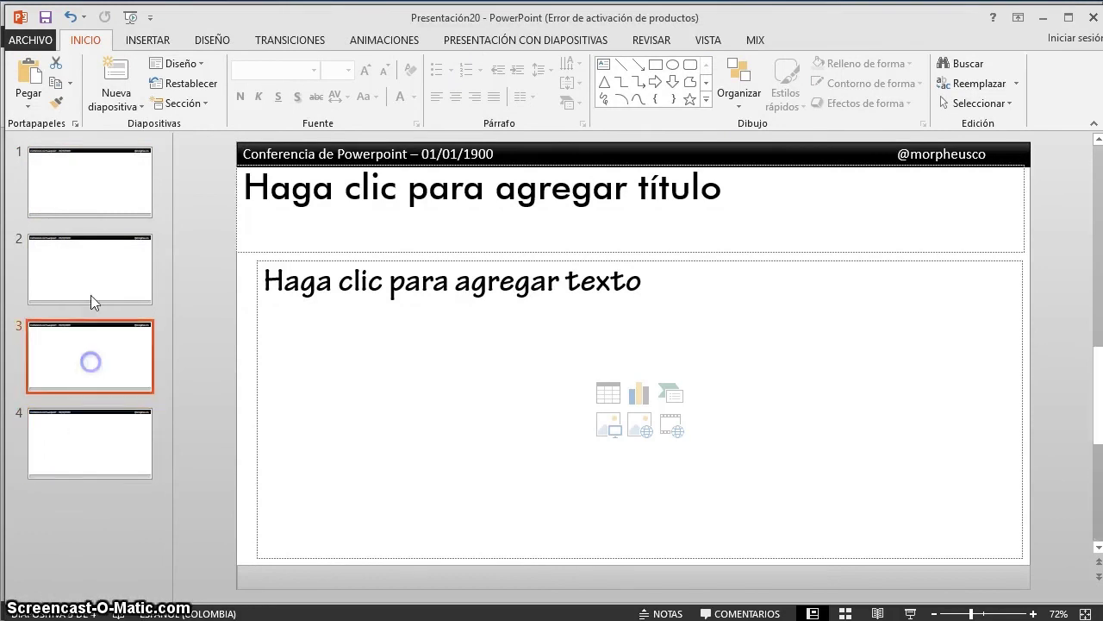
pyautogui.click(95, 280)
pyautogui.click(96, 179)
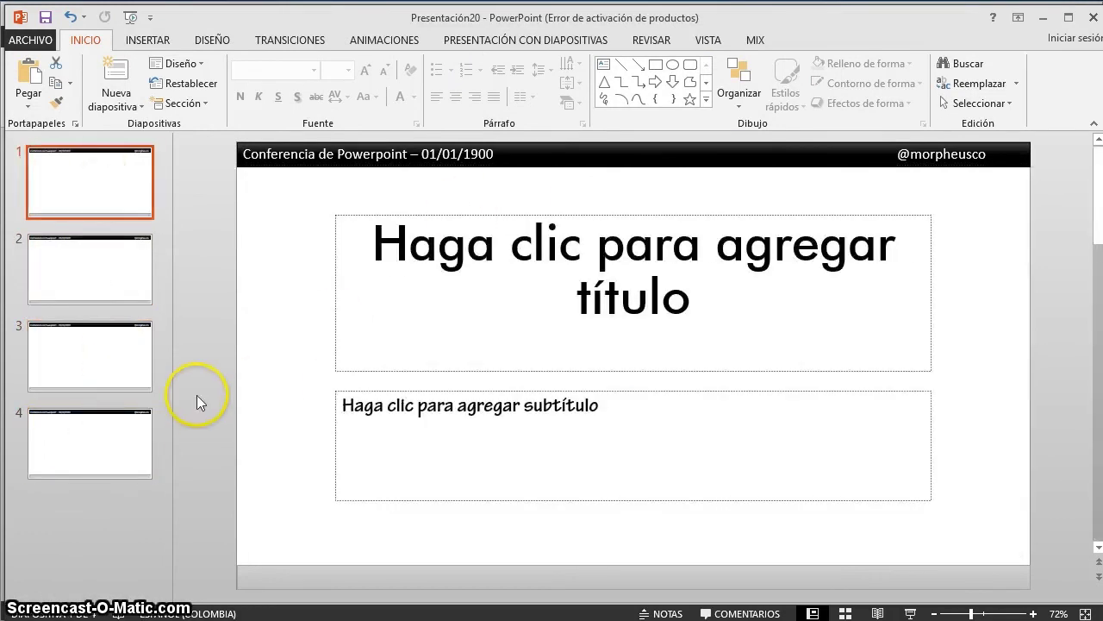
pyautogui.click(119, 293)
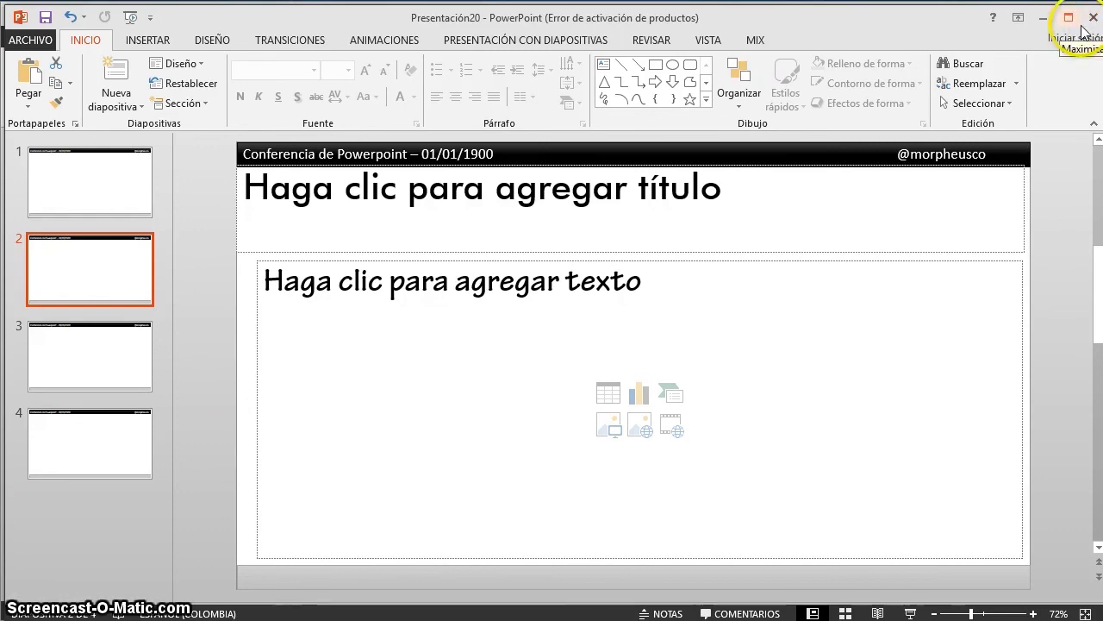
pyautogui.click(43, 39)
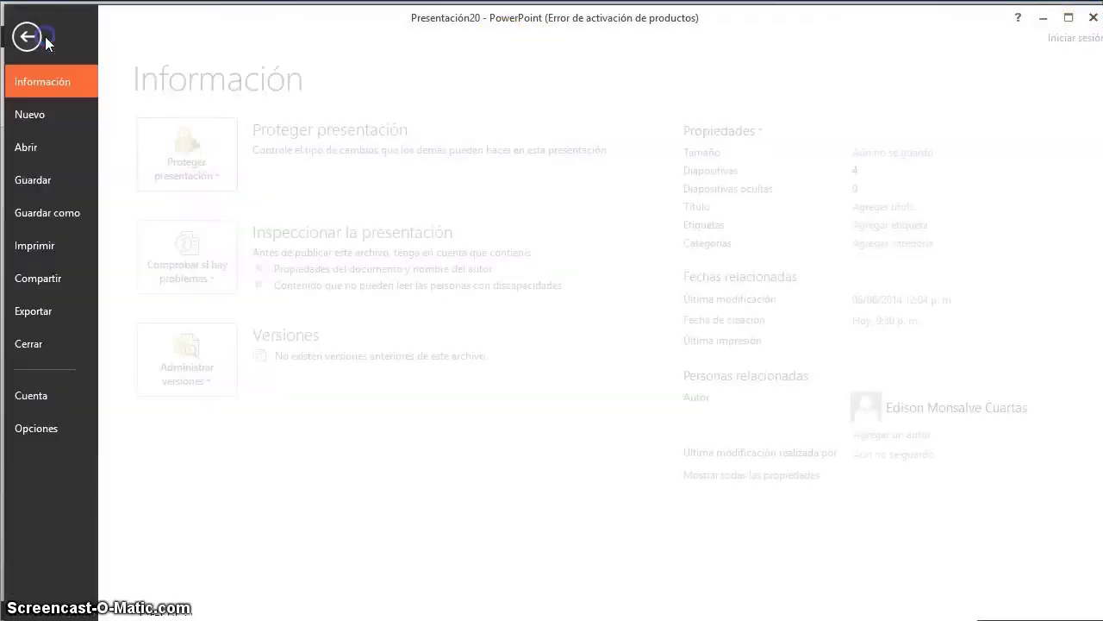
# Scroll the New templates gallery and preview the Faceta theme.
pyautogui.click(82, 120)
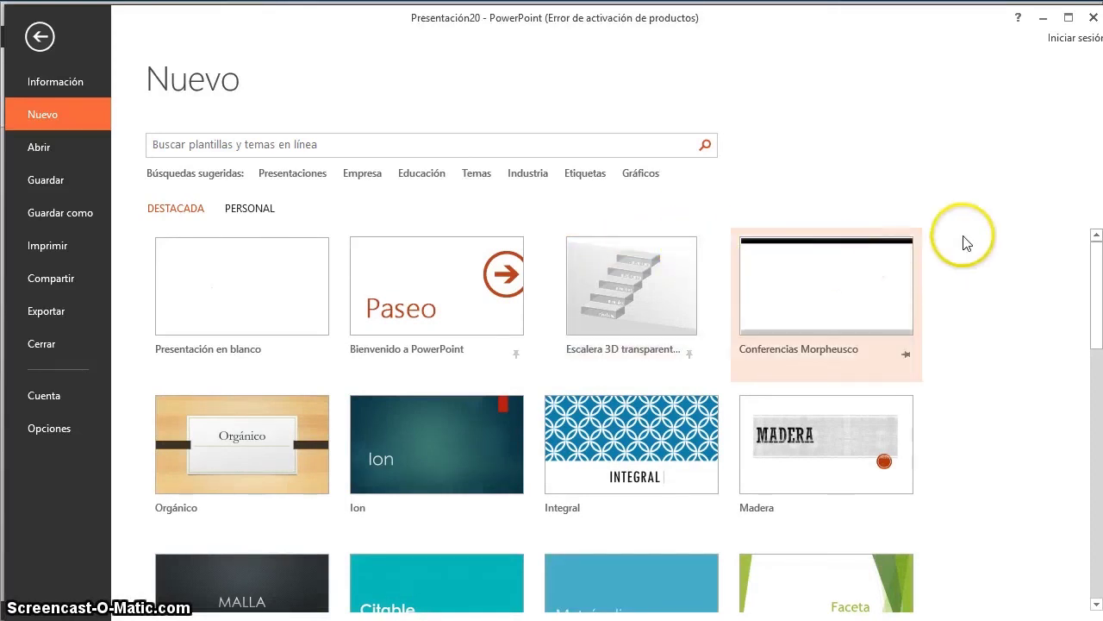
pyautogui.scroll(-2, 980, 254)
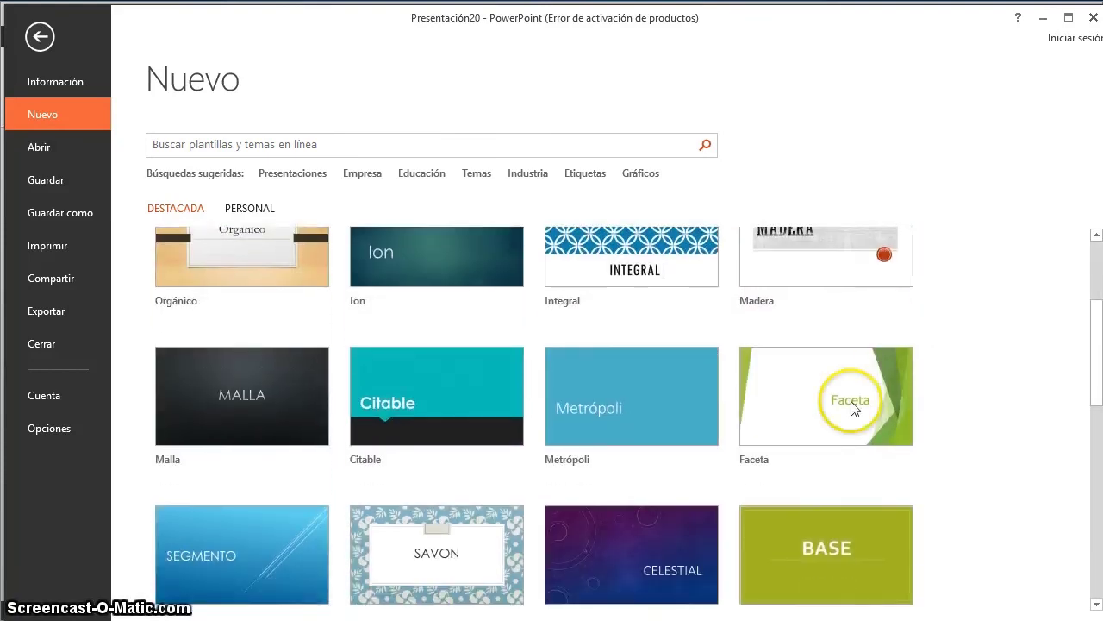
pyautogui.click(795, 393)
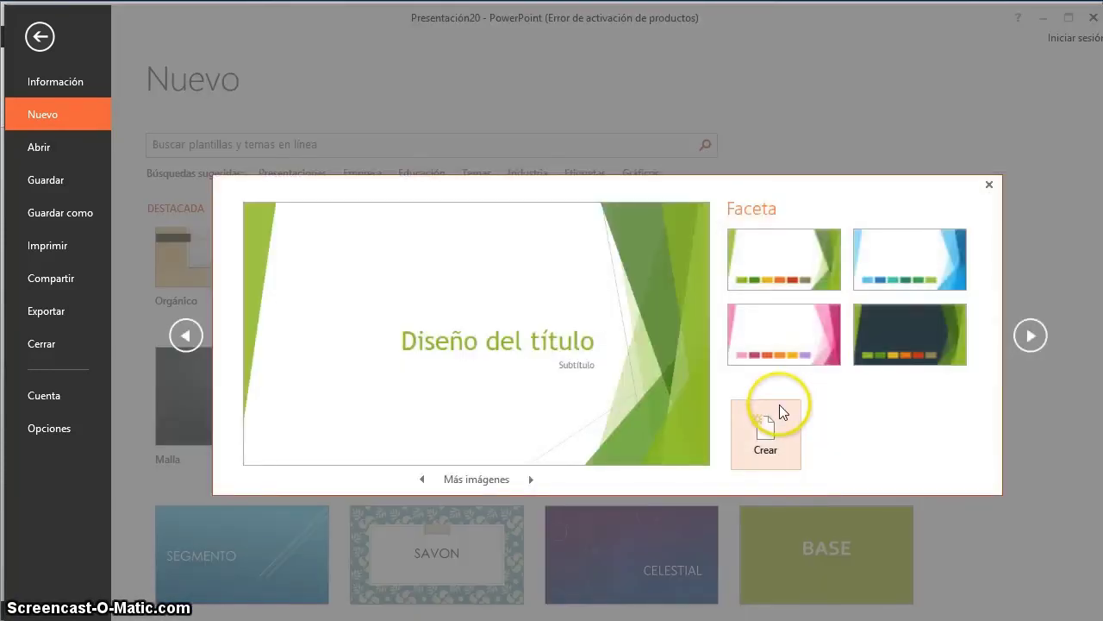
# Create the Faceta presentation, maximise it and add new slides, leaving their layout unchanged.
pyautogui.click(775, 436)
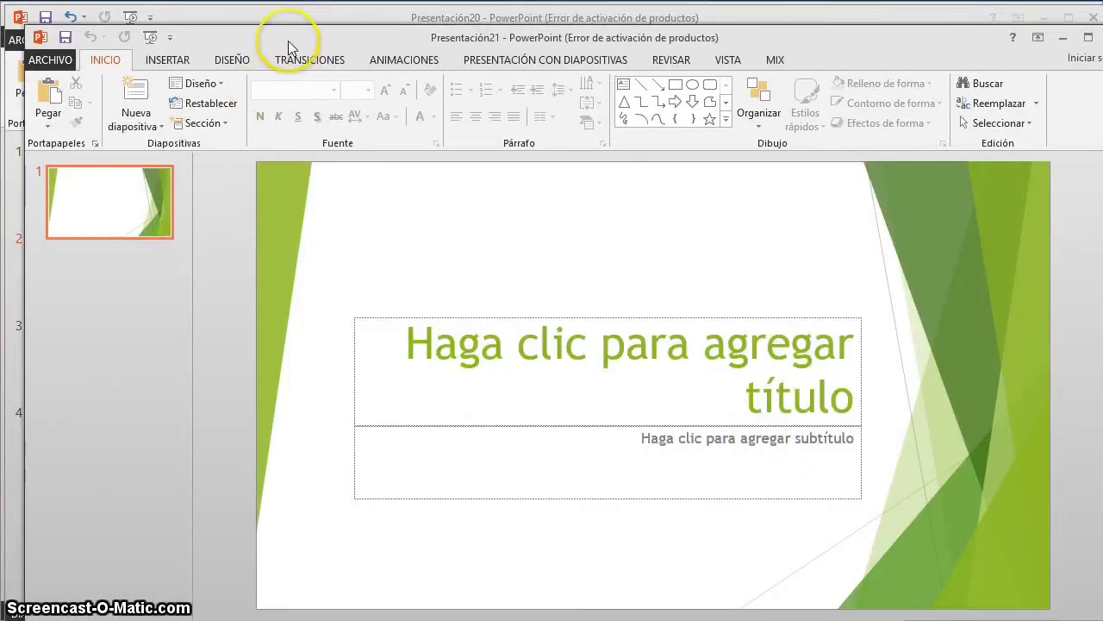
pyautogui.doubleClick(276, 36)
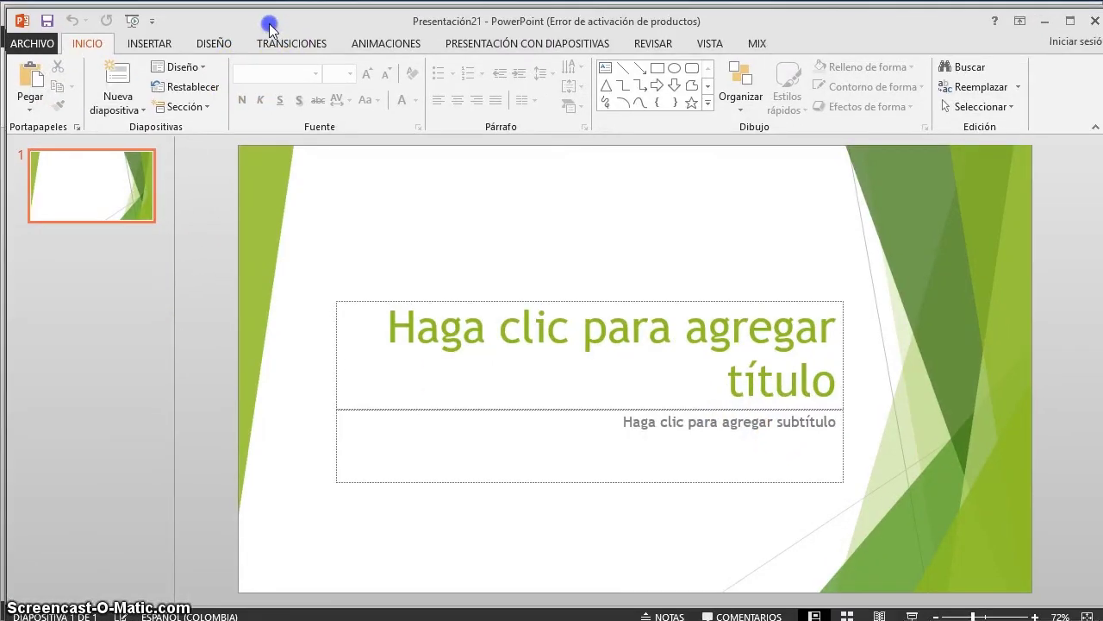
pyautogui.click(118, 75)
pyautogui.click(118, 76)
pyautogui.click(119, 76)
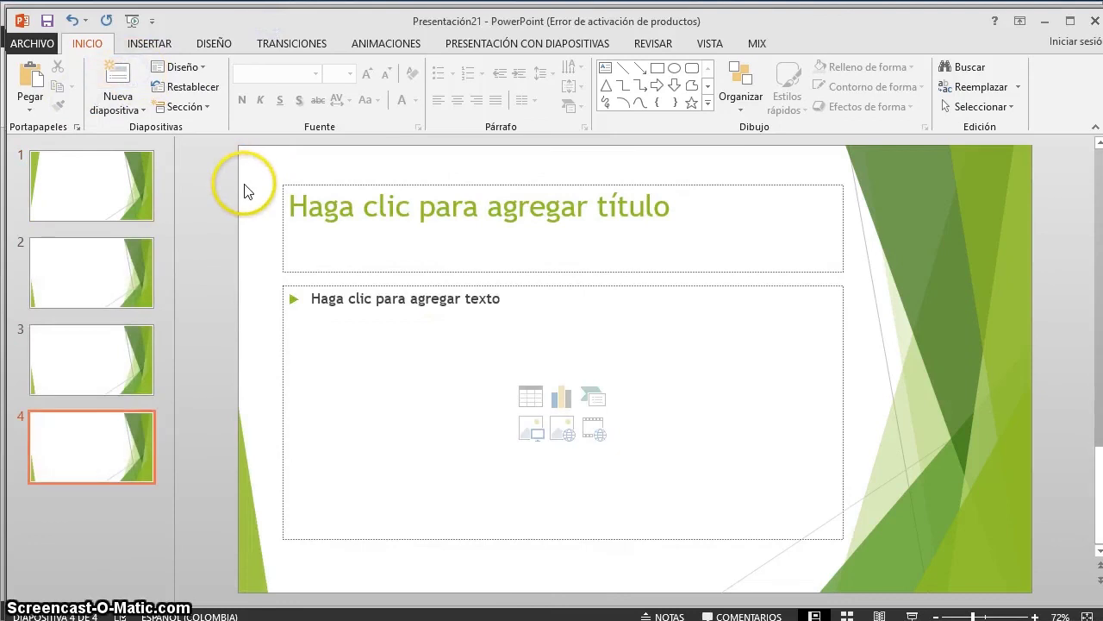
pyautogui.rightClick(247, 189)
pyautogui.moveTo(289, 242)
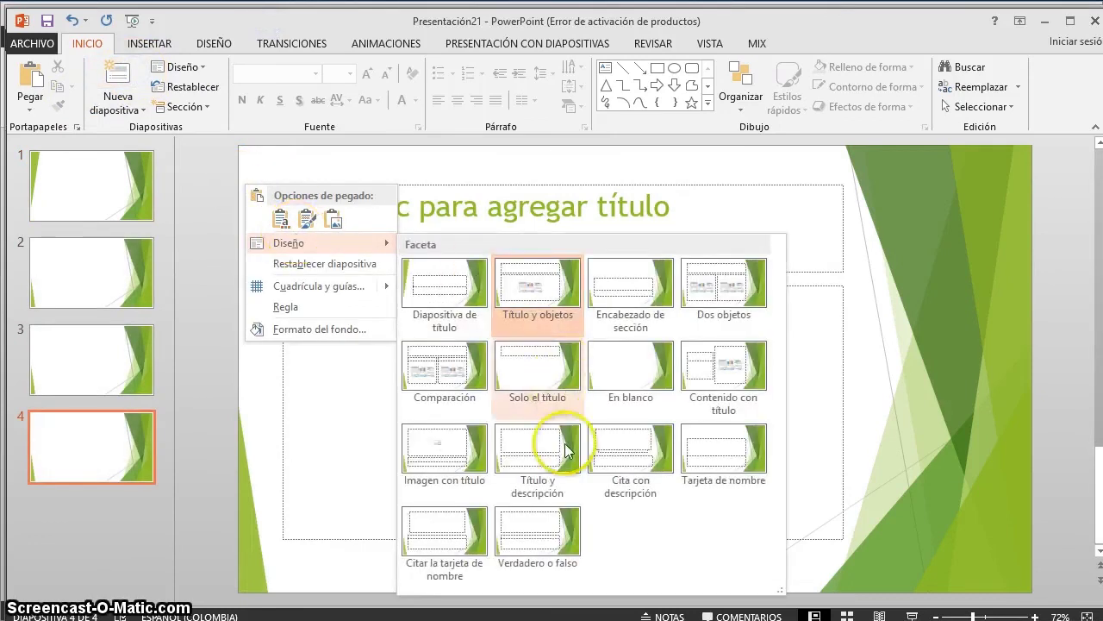
pyautogui.press('Escape')
pyautogui.press('Escape')
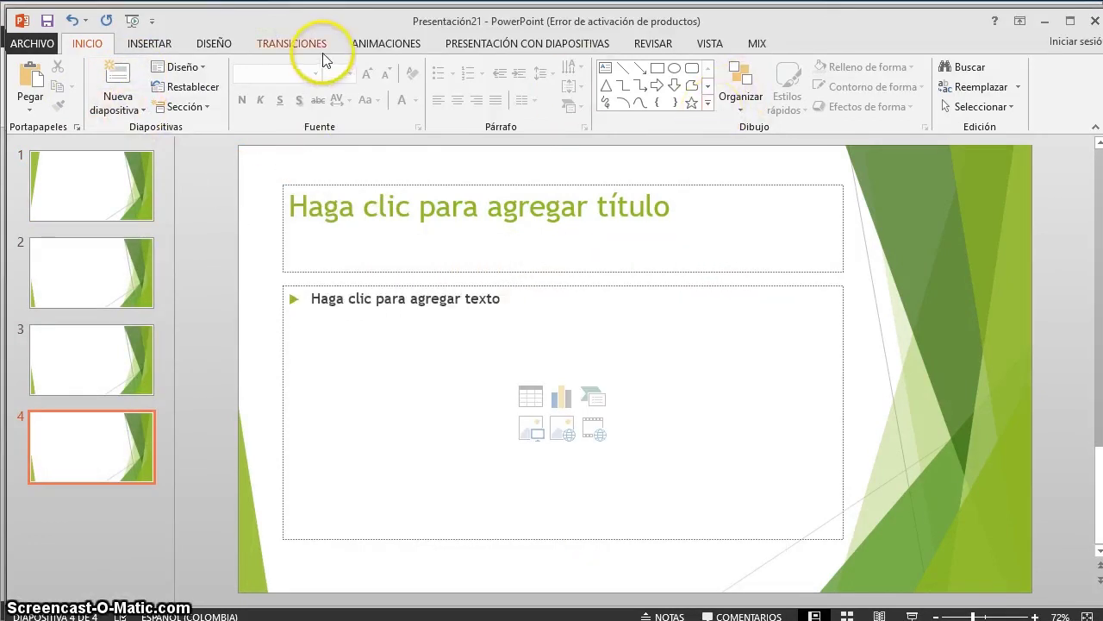
# Try the pink and dark-green Faceta variants, then recolour all slides with the blue variant.
pyautogui.click(212, 47)
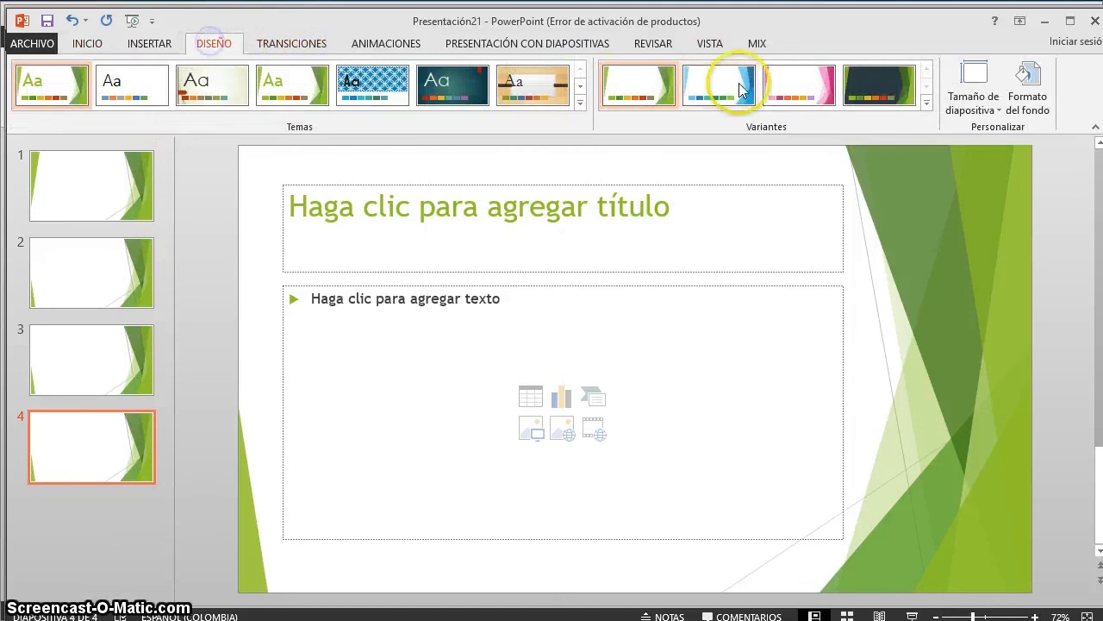
pyautogui.click(799, 86)
pyautogui.click(869, 96)
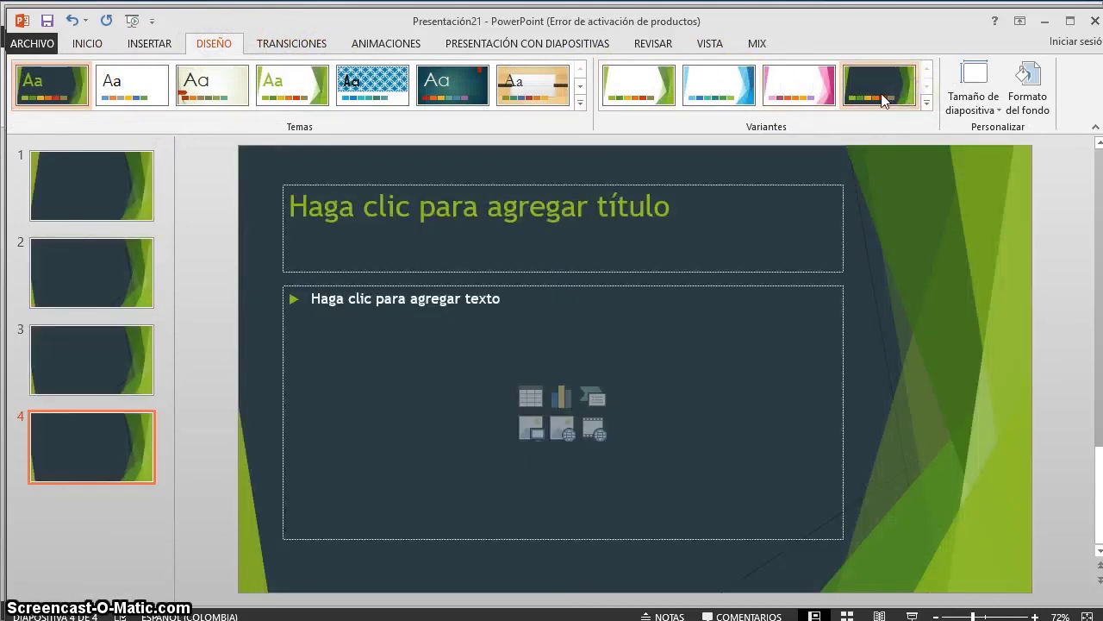
pyautogui.click(712, 90)
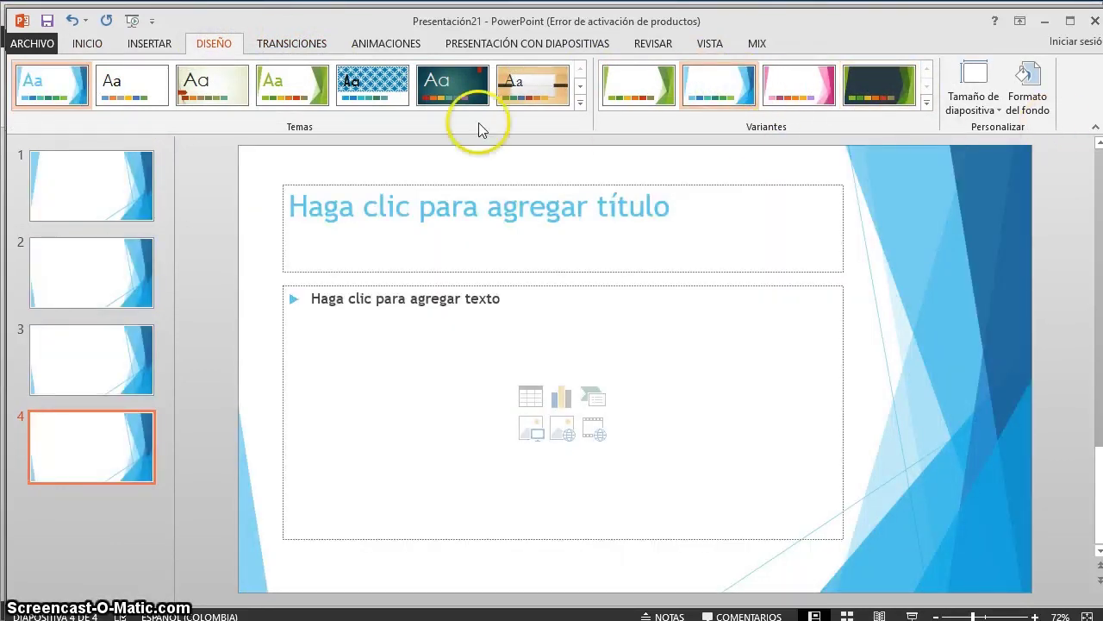
pyautogui.click(37, 43)
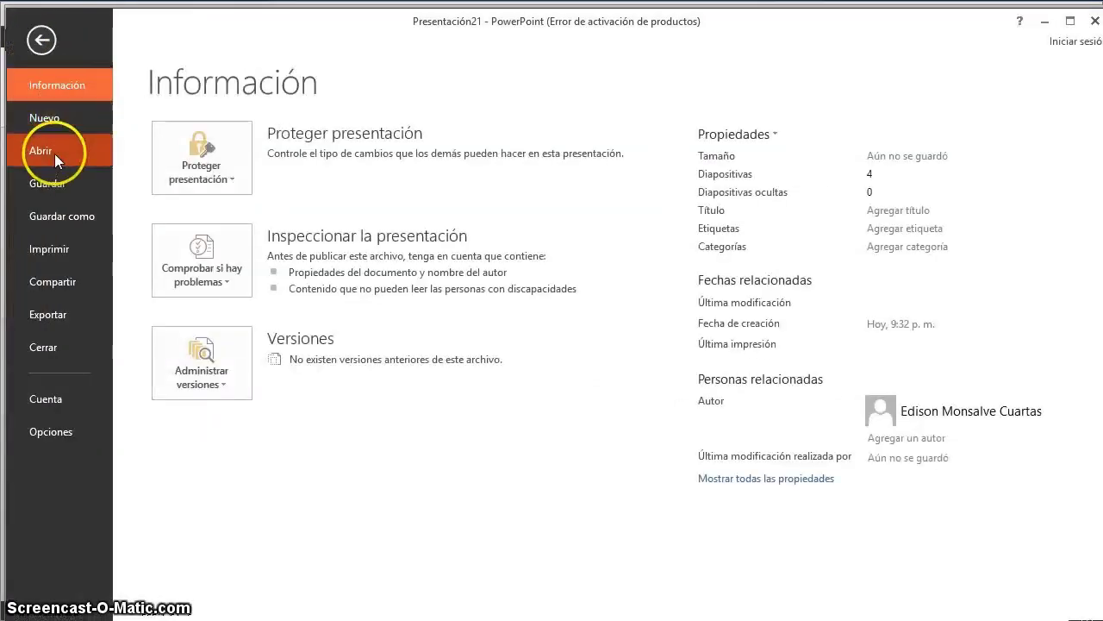
# Scroll the New templates gallery to Parallax and create Presentación22 from it.
pyautogui.click(50, 125)
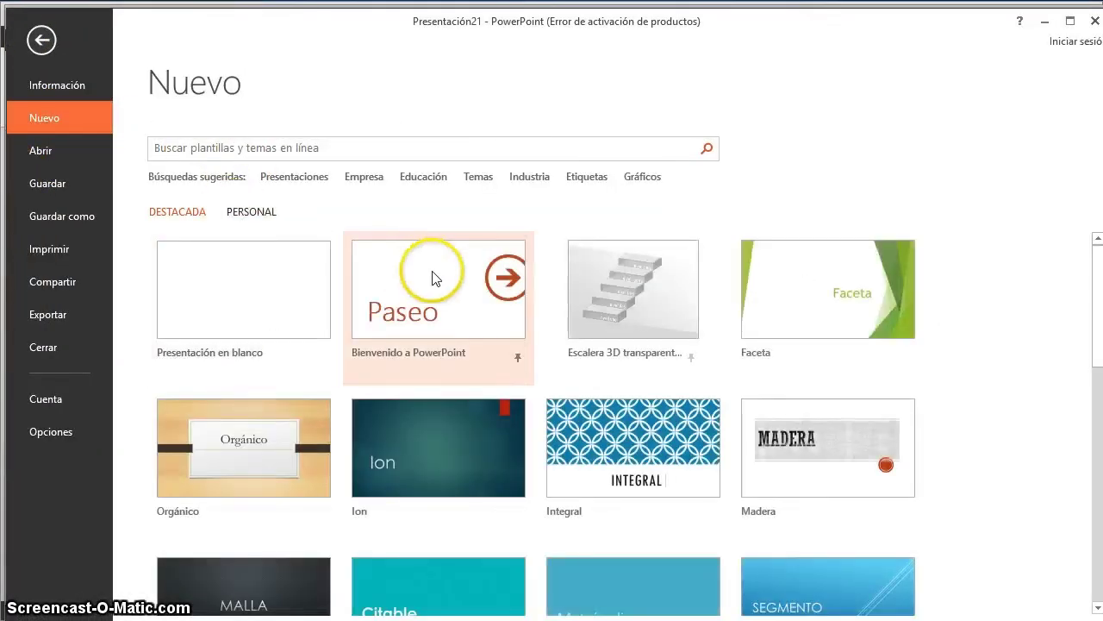
pyautogui.scroll(-1, 744, 295)
pyautogui.scroll(-1, 744, 295)
pyautogui.scroll(-2, 744, 295)
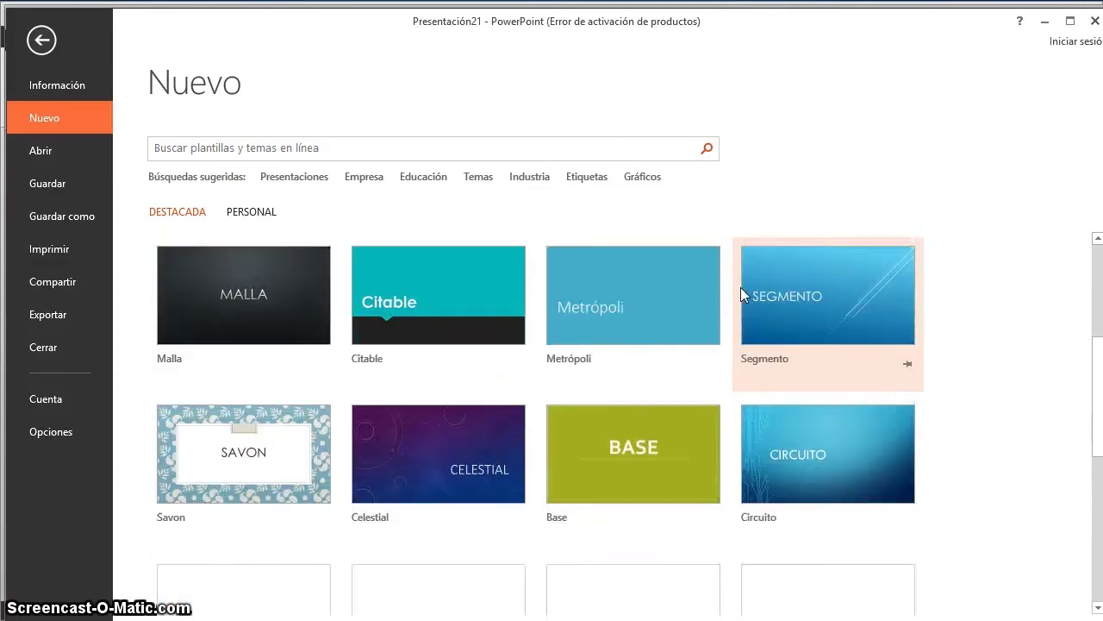
pyautogui.scroll(-1, 743, 294)
pyautogui.scroll(-2, 741, 287)
pyautogui.scroll(-1, 741, 287)
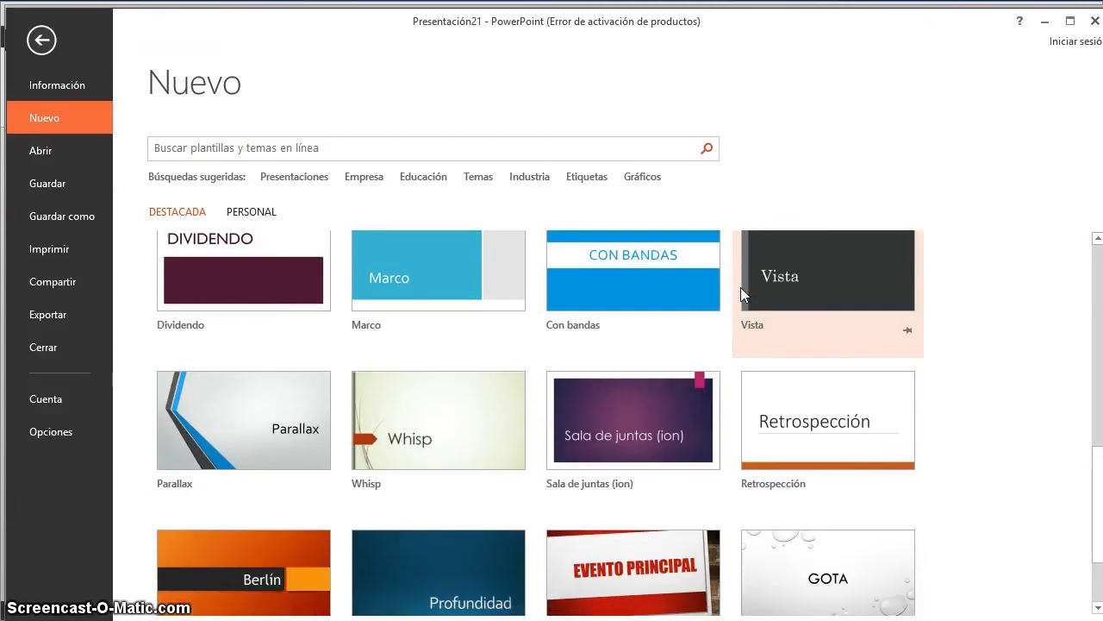
pyautogui.scroll(-1, 741, 288)
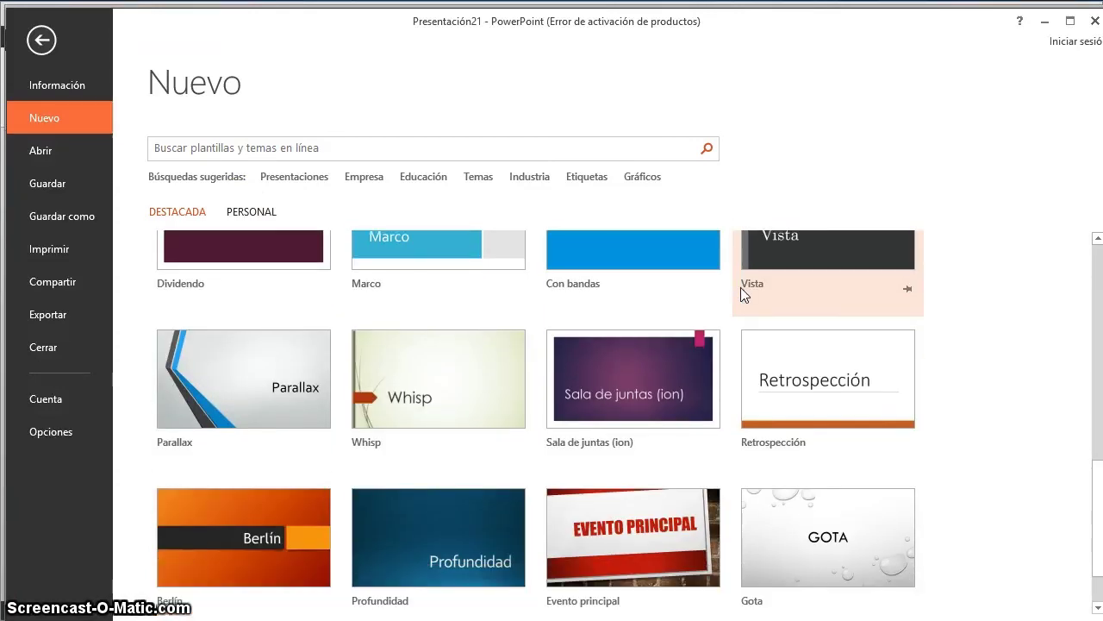
pyautogui.click(400, 150)
pyautogui.write('parala')
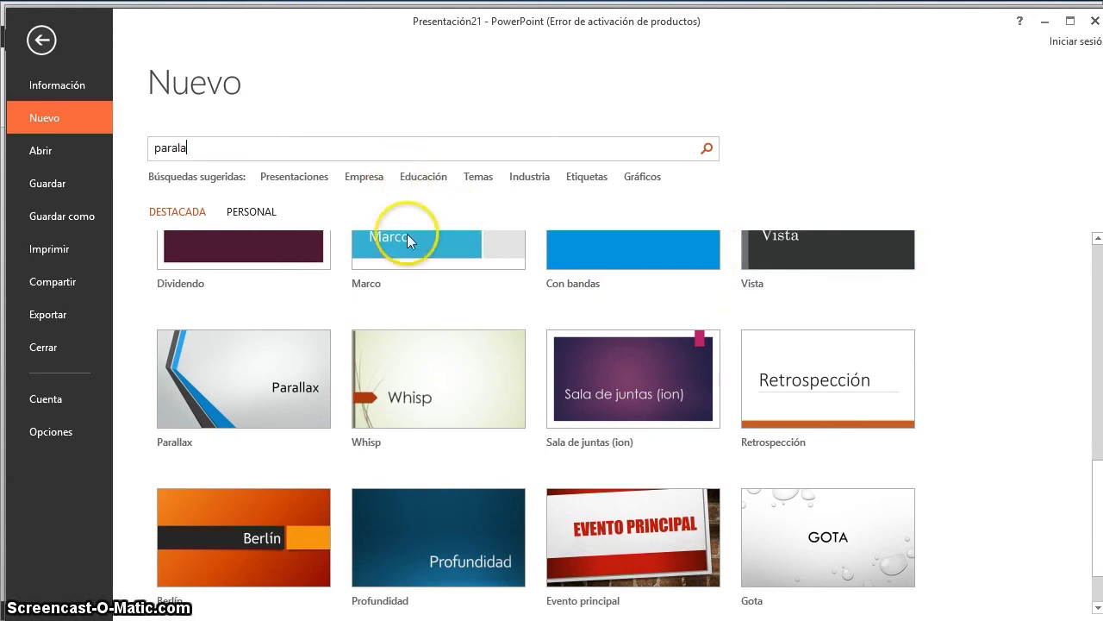
pyautogui.click(304, 360)
pyautogui.click(751, 419)
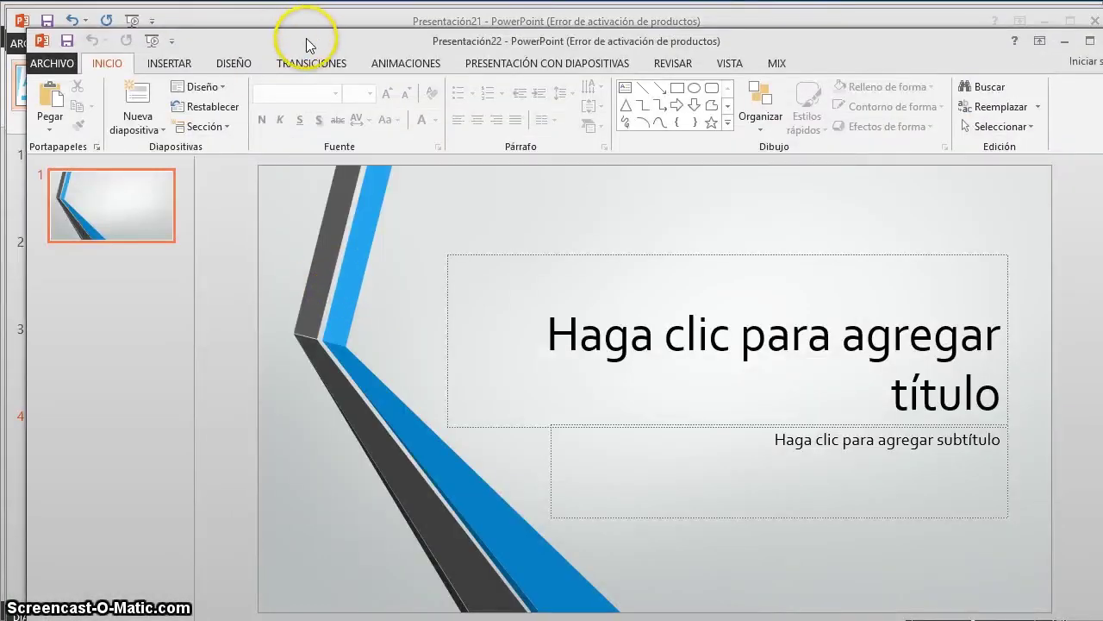
# Add a second title-and-content slide to Presentación22, keep its layout, and open the File information page.
pyautogui.doubleClick(306, 38)
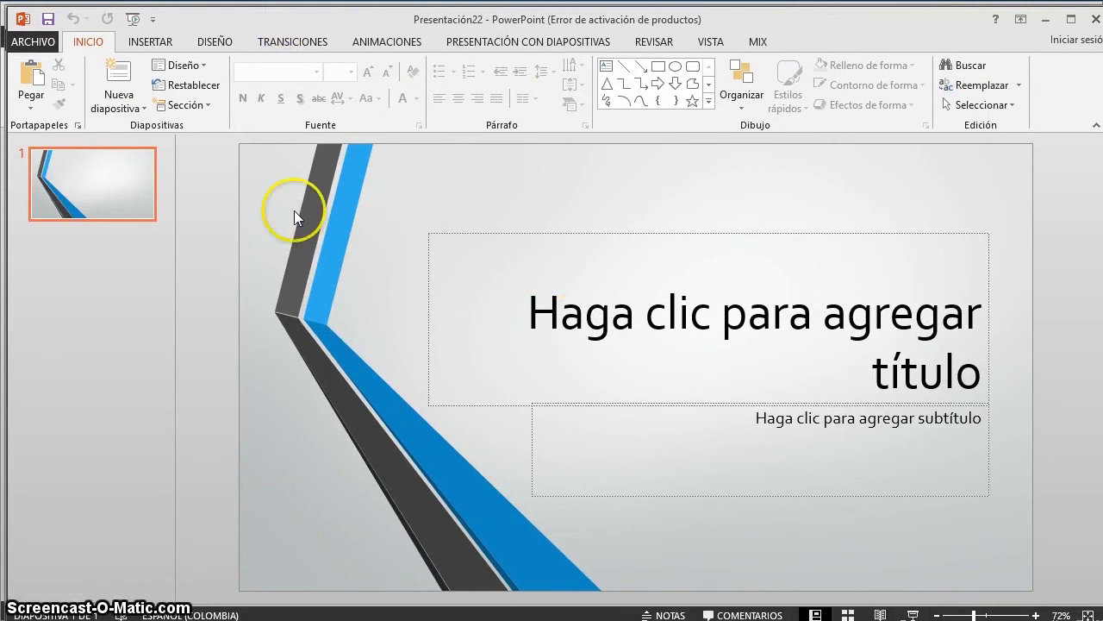
pyautogui.click(119, 74)
pyautogui.rightClick(281, 269)
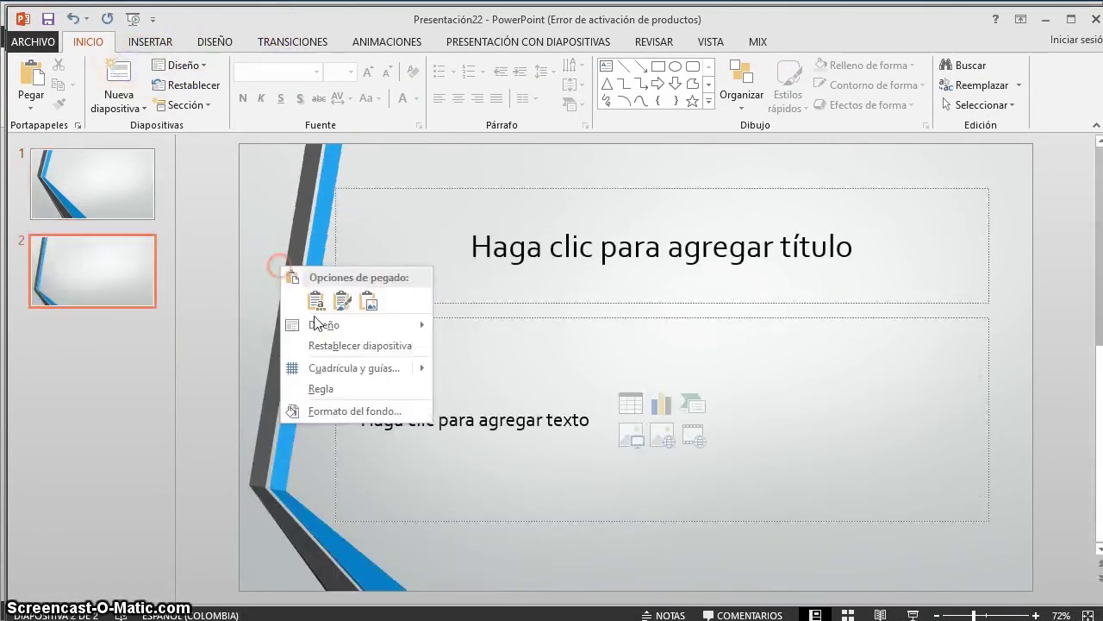
pyautogui.moveTo(330, 332)
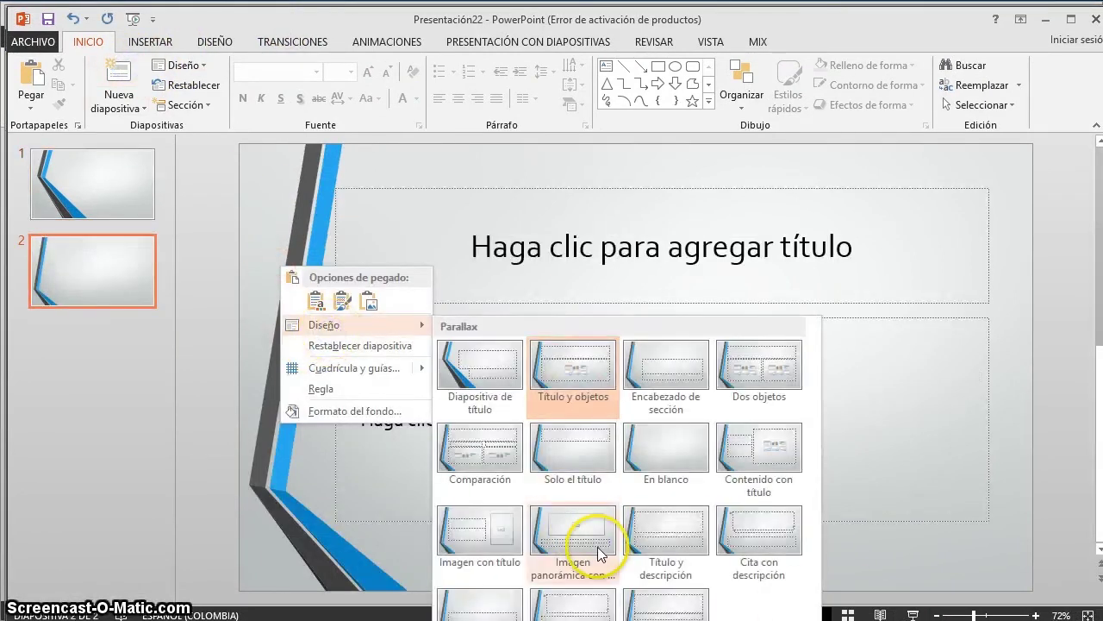
pyautogui.click(297, 197)
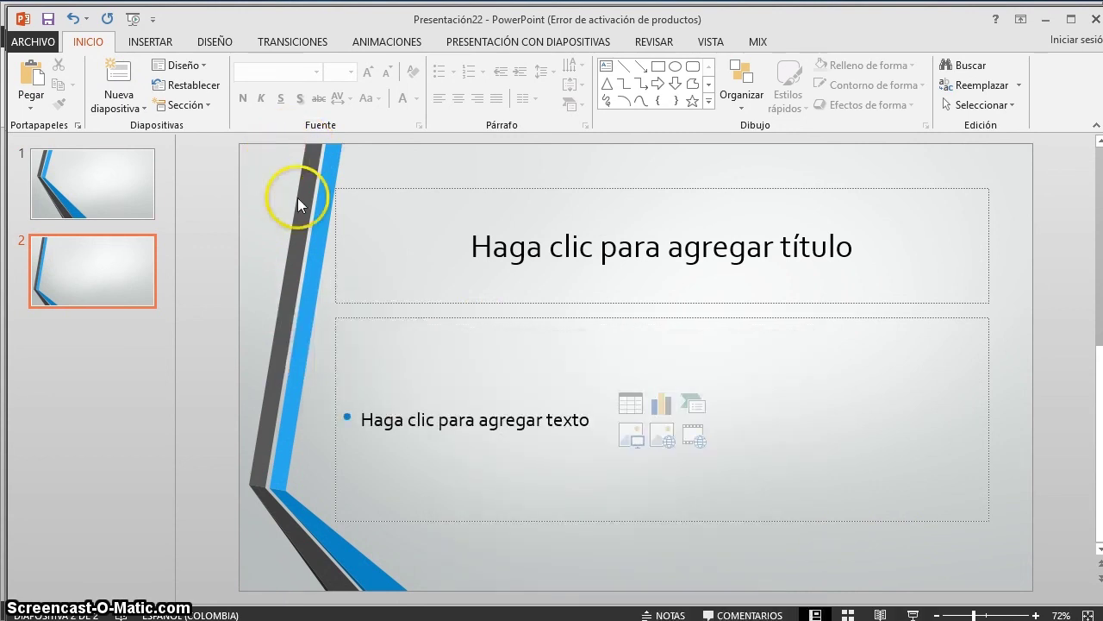
pyautogui.click(33, 41)
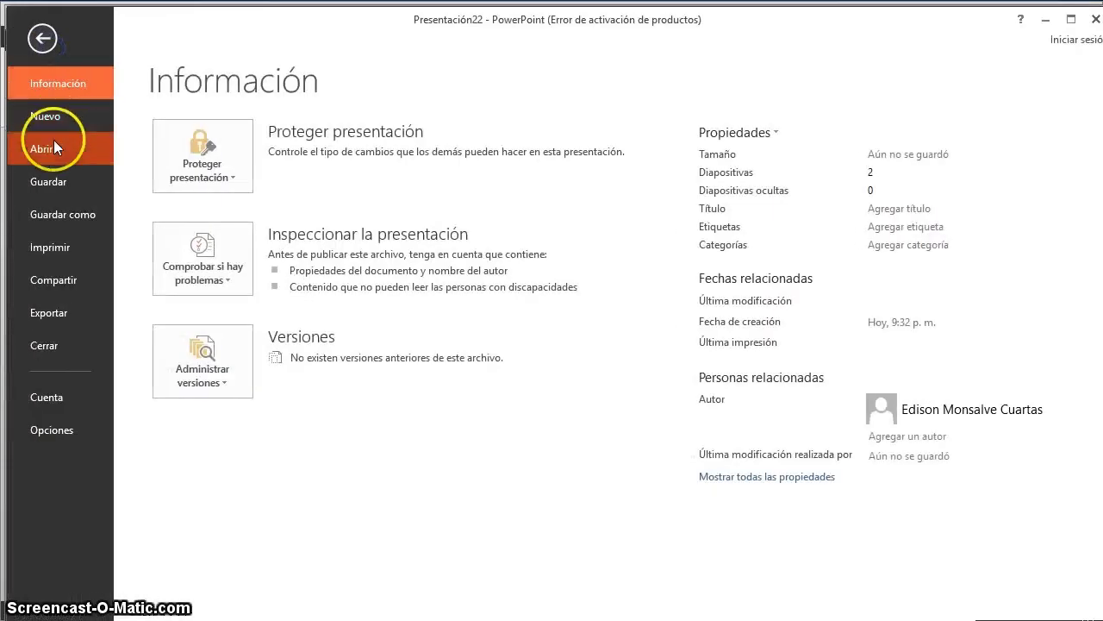
# Search the new-presentation templates for 'whisp' and create Presentación23 from the Whisp theme.
pyautogui.click(62, 117)
pyautogui.write('whisp')
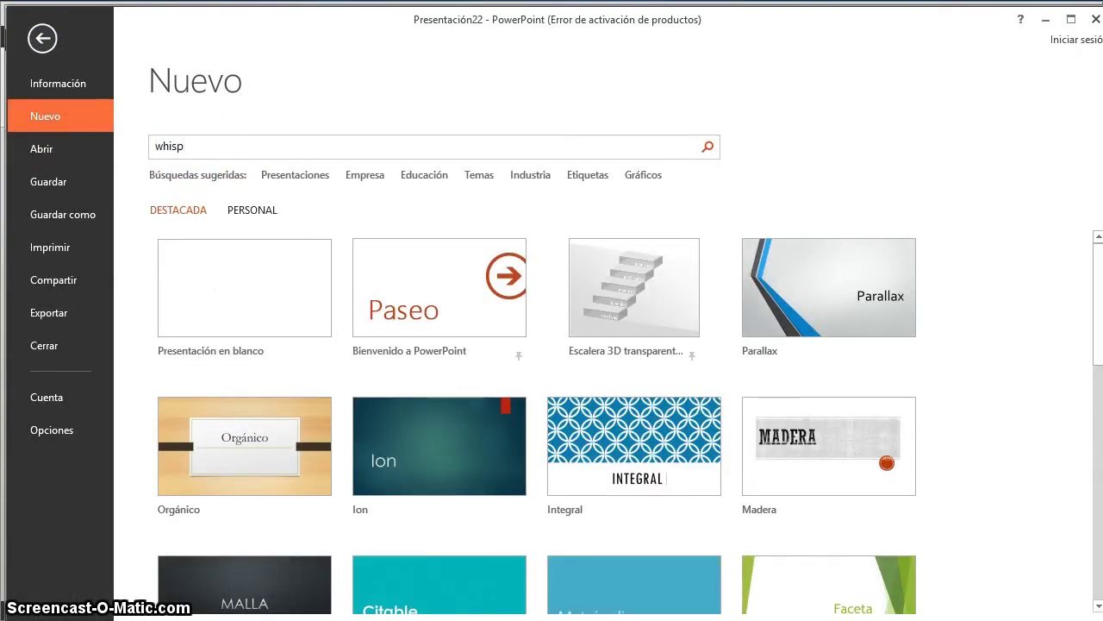
pyautogui.press('Return')
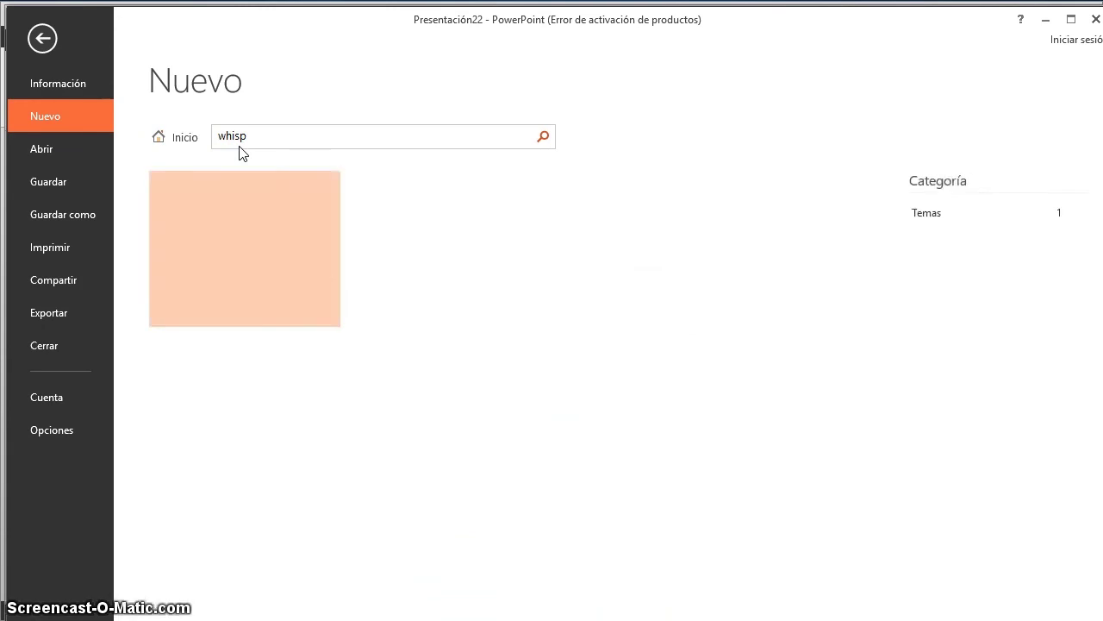
pyautogui.click(284, 216)
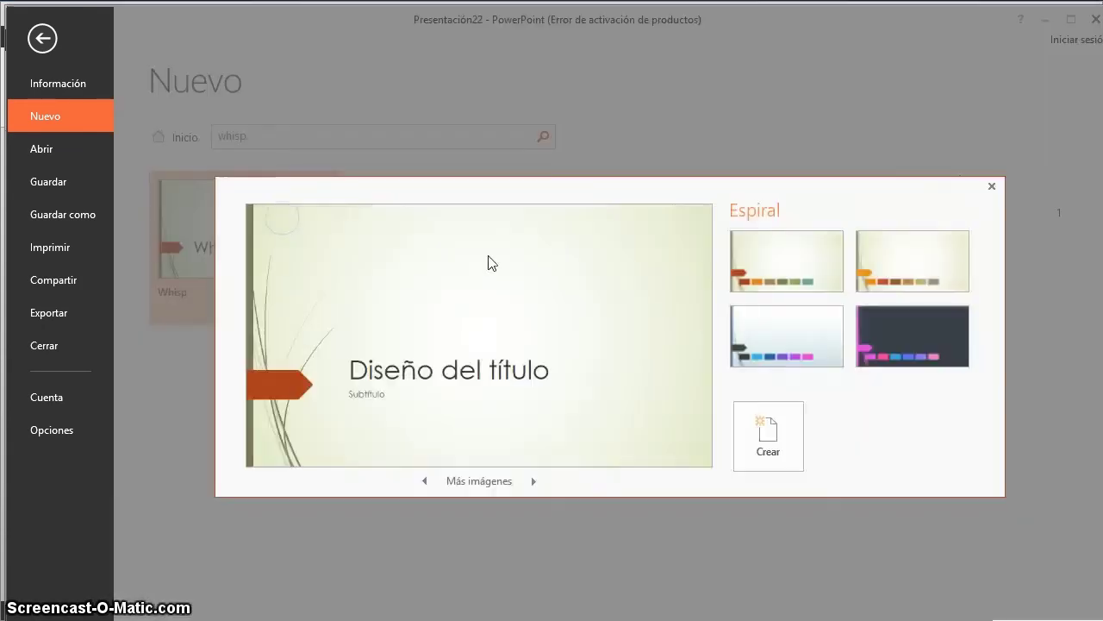
pyautogui.click(769, 439)
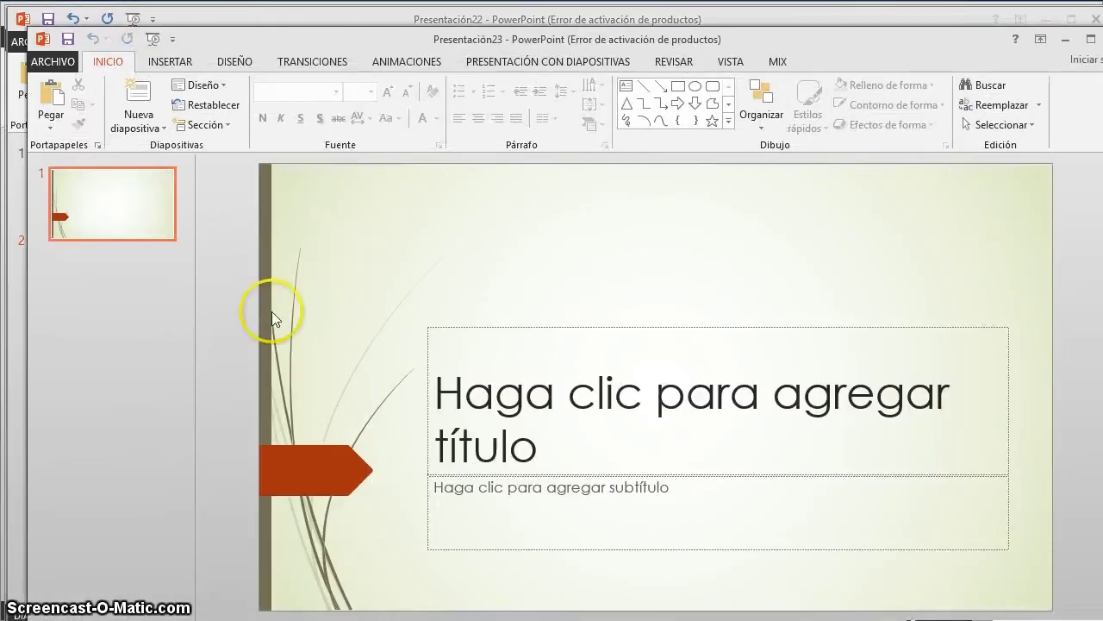
# Maximize the Whisp presentation and apply its third, light-blue colour variant.
pyautogui.doubleClick(233, 38)
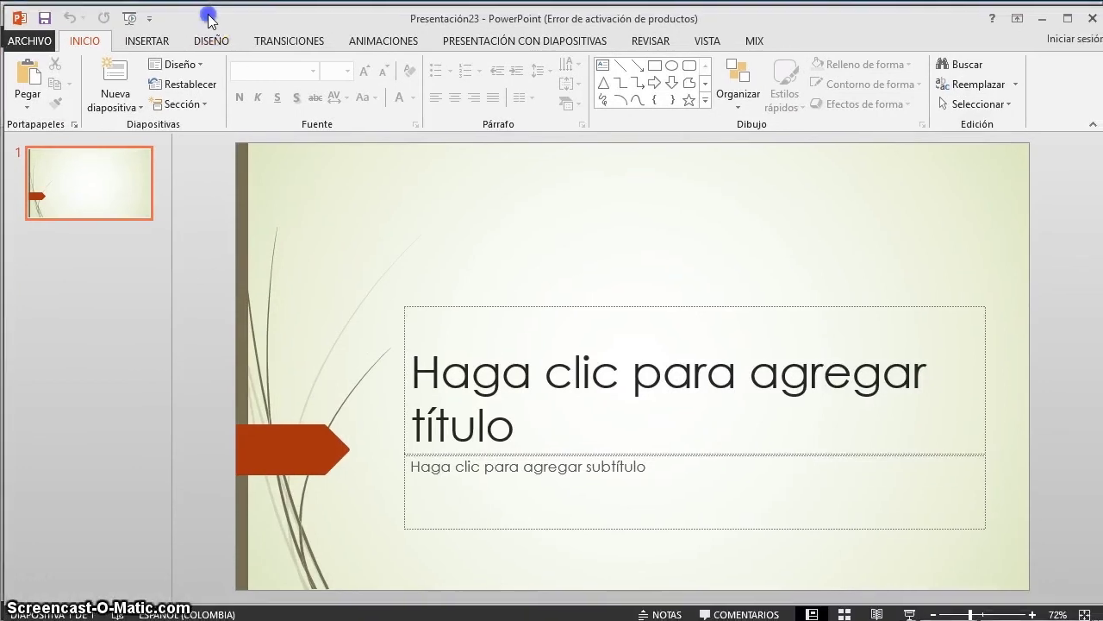
pyautogui.rightClick(274, 230)
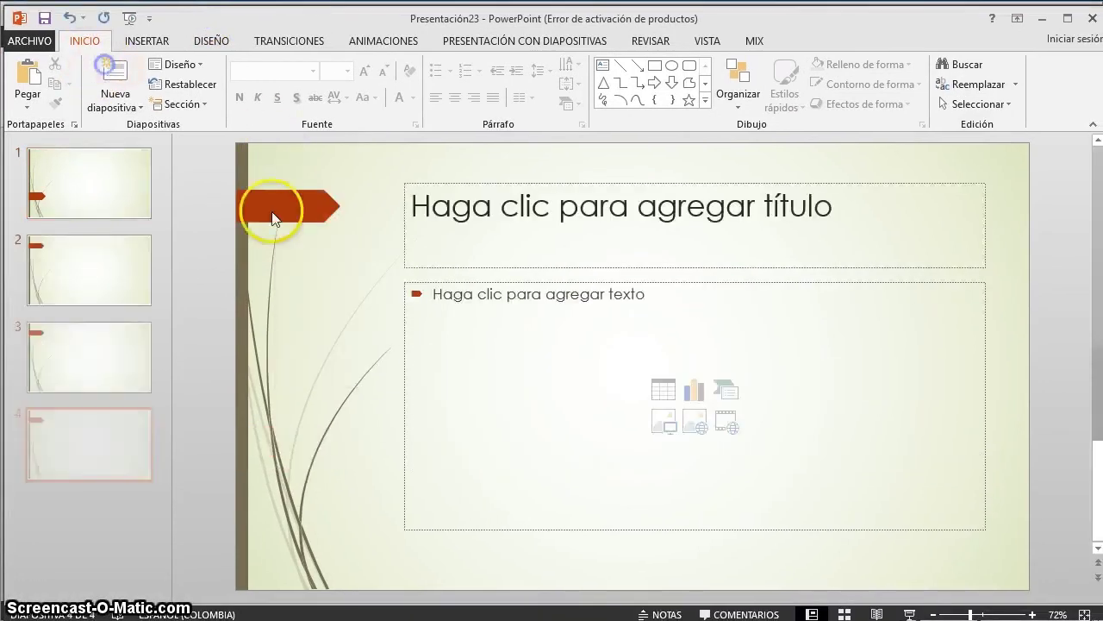
pyautogui.rightClick(289, 243)
pyautogui.click(267, 469)
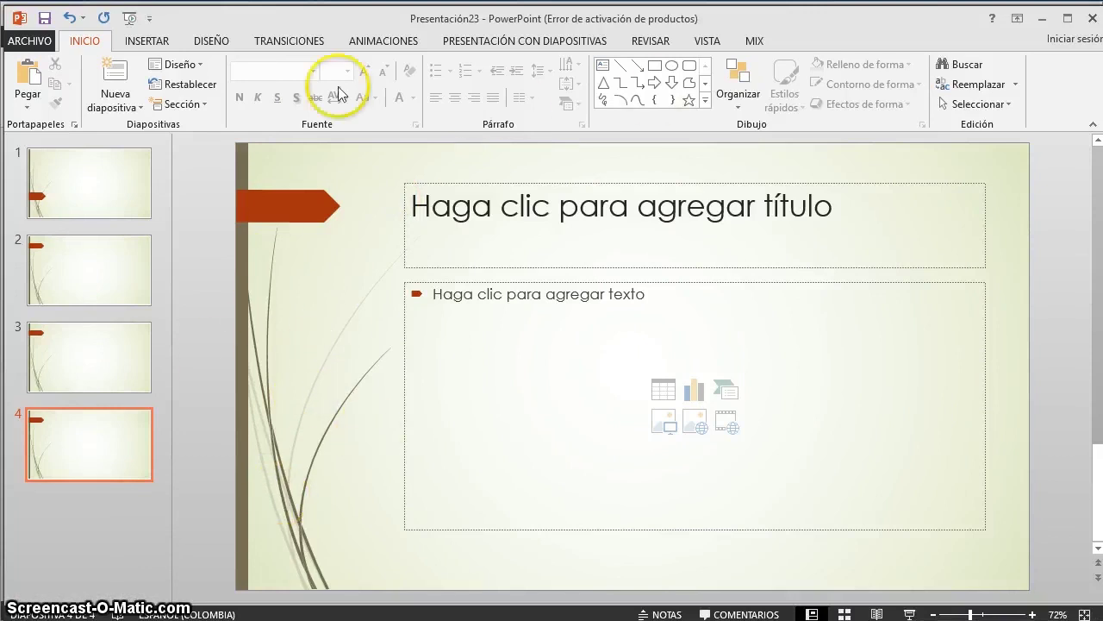
pyautogui.click(383, 40)
pyautogui.click(211, 40)
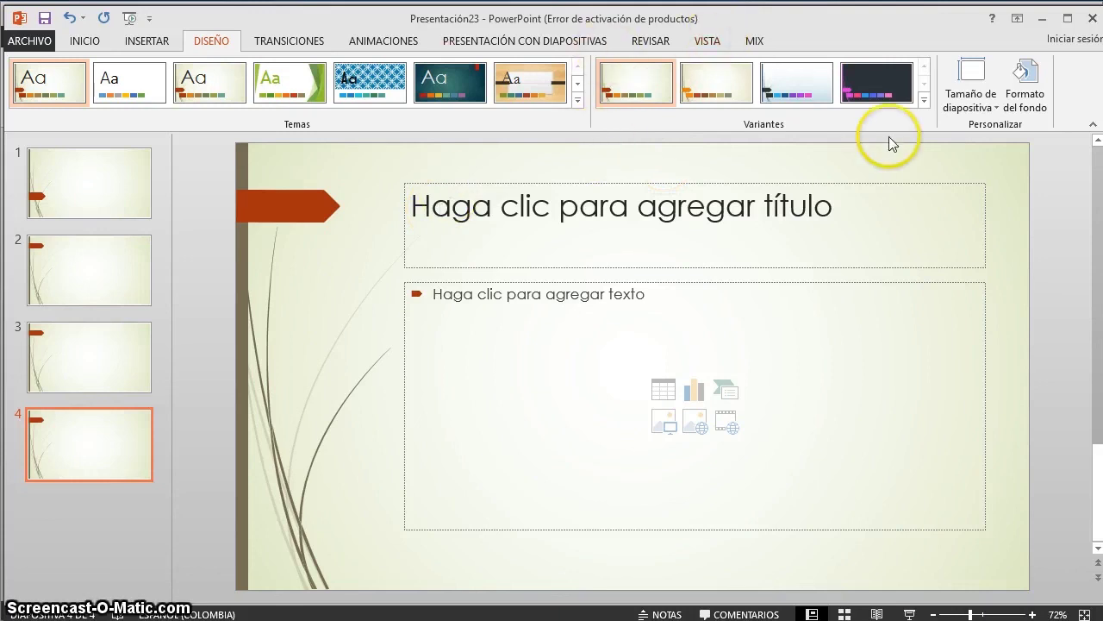
pyautogui.click(825, 89)
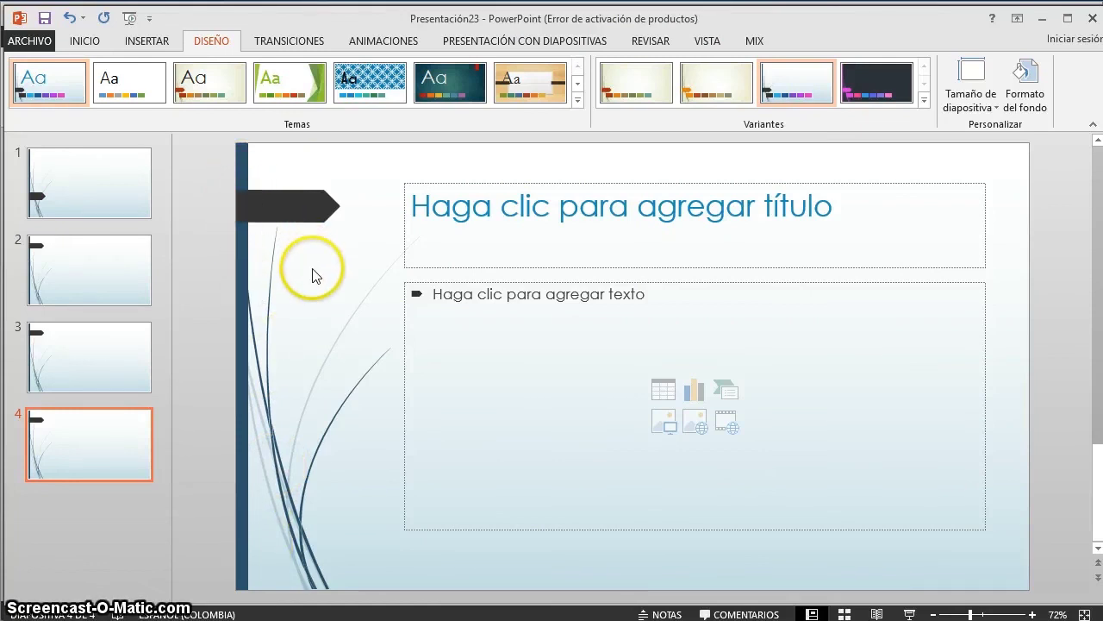
# Look over the animation and transition options, then switch to Slide Master view.
pyautogui.click(399, 40)
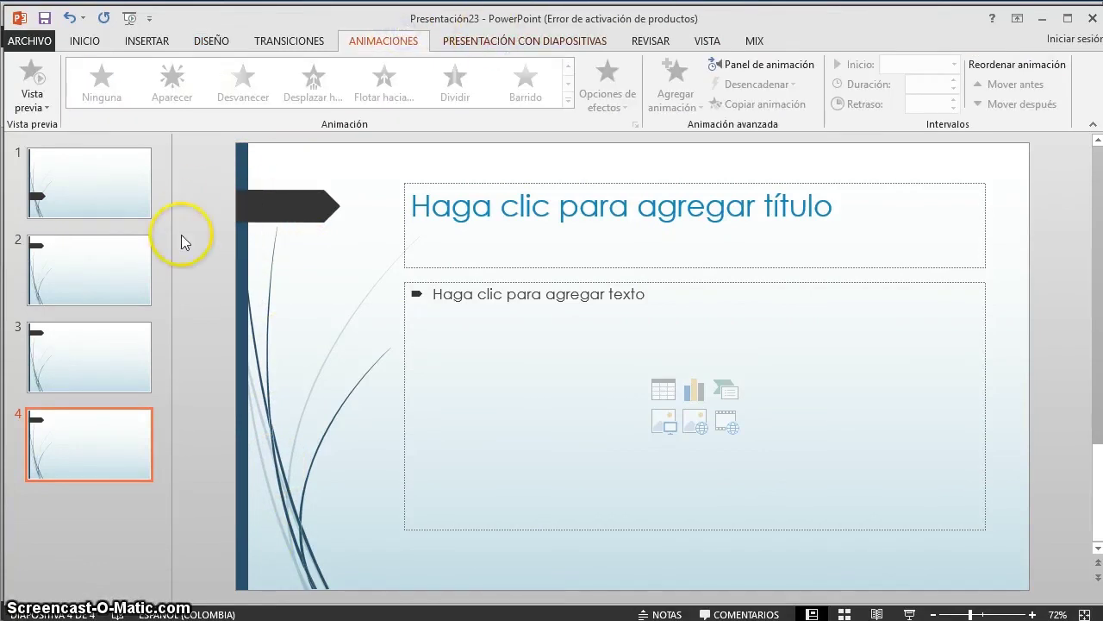
pyautogui.click(108, 259)
pyautogui.click(301, 42)
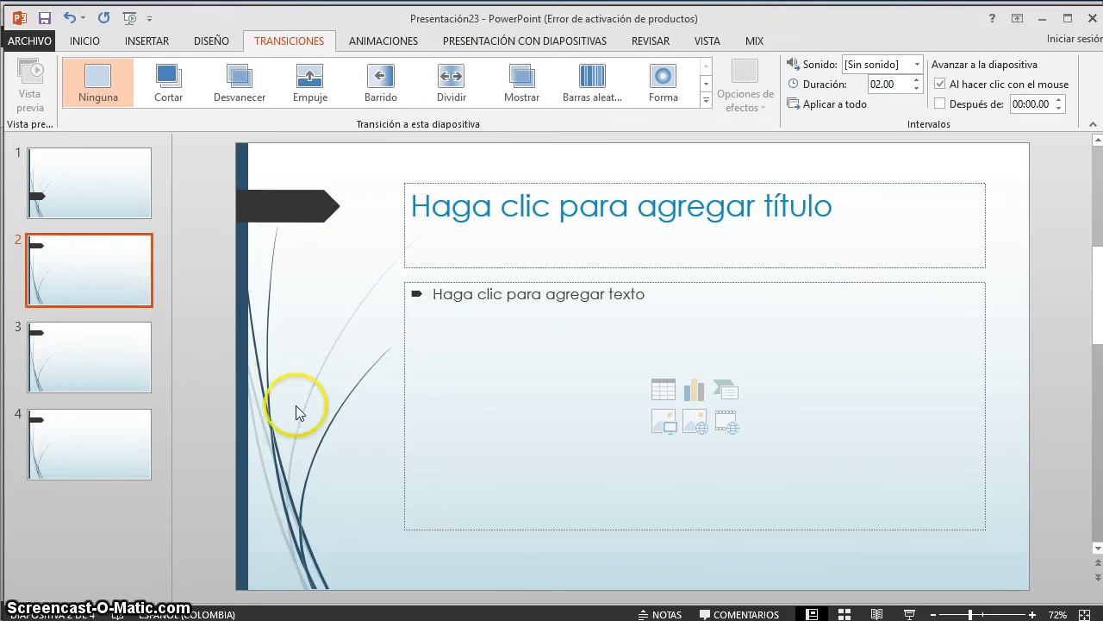
pyautogui.click(707, 41)
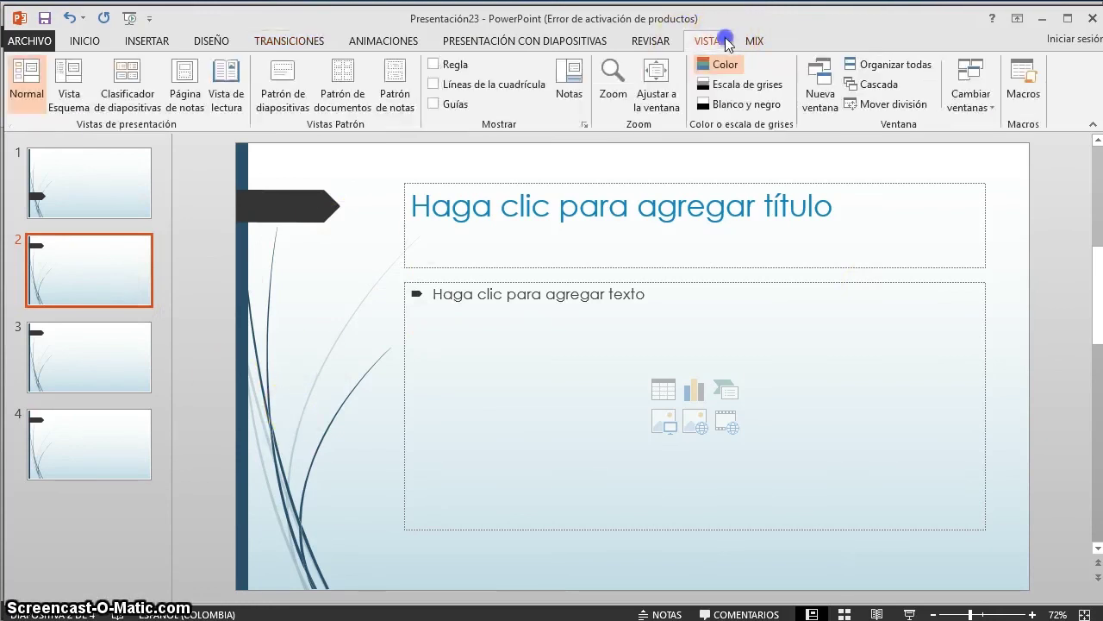
pyautogui.click(281, 79)
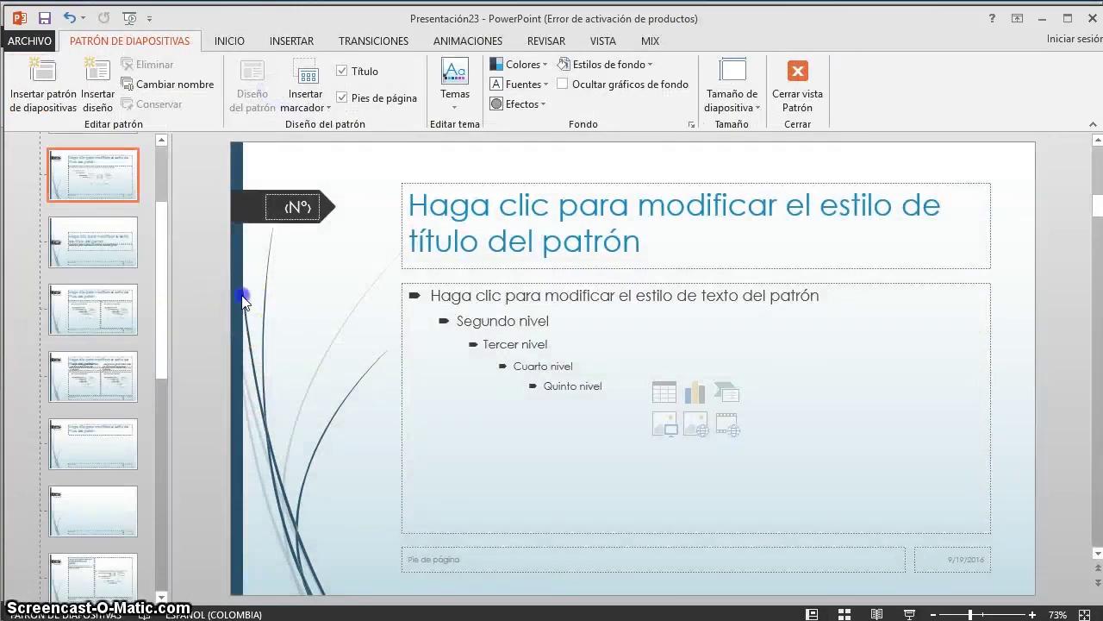
# Widen the slide master's dark vertical bar into a broad sidebar.
pyautogui.scroll(3, 103, 258)
pyautogui.click(39, 154)
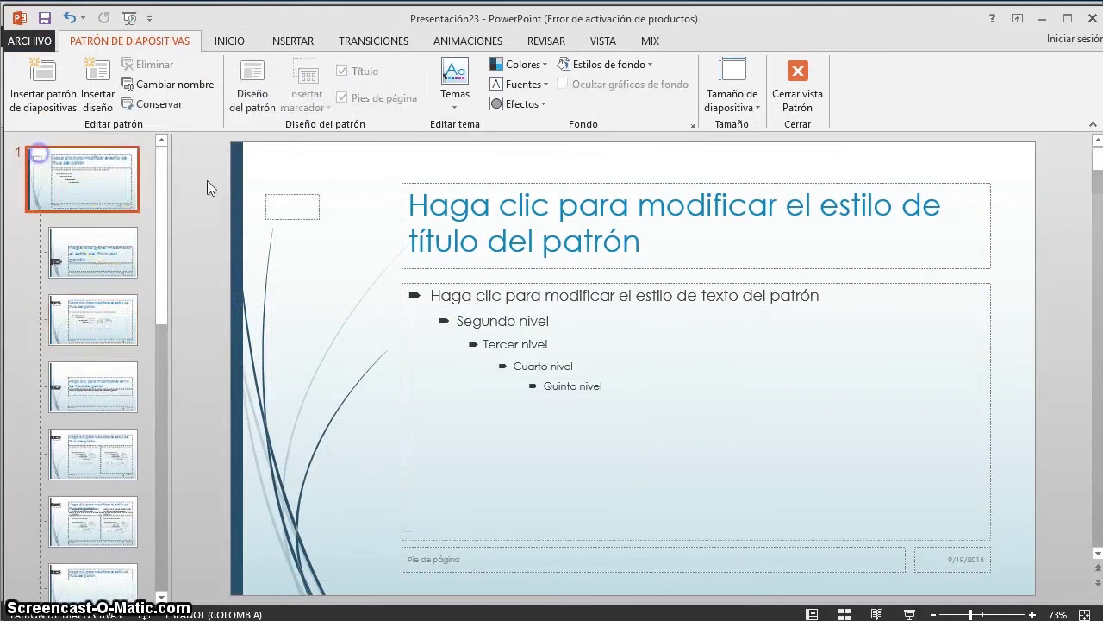
pyautogui.click(244, 229)
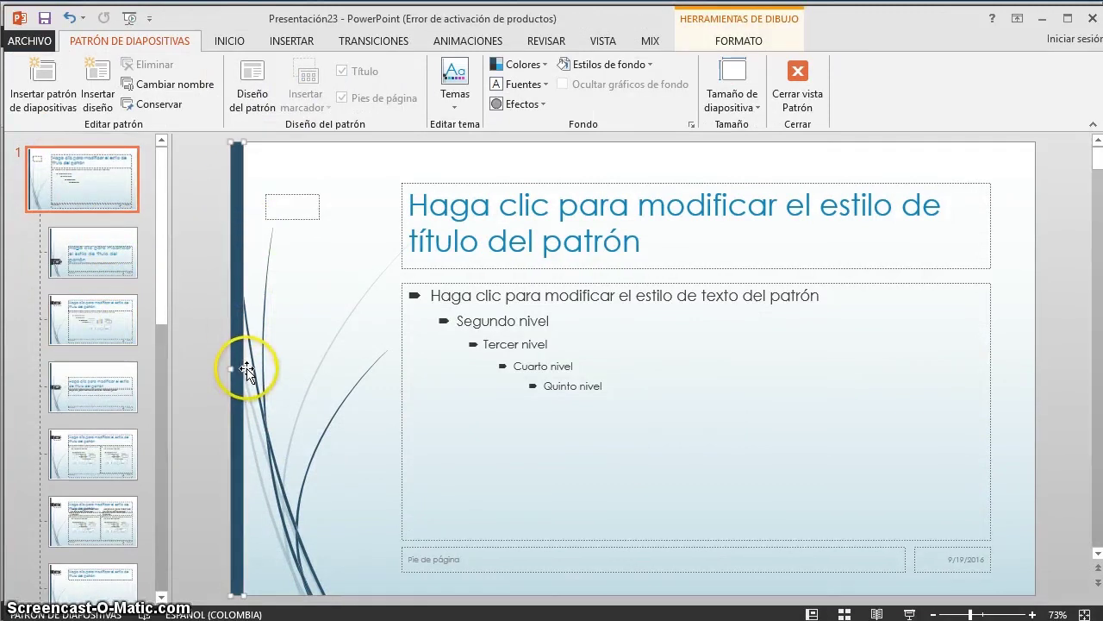
pyautogui.moveTo(243, 370); pyautogui.dragTo(390, 397)
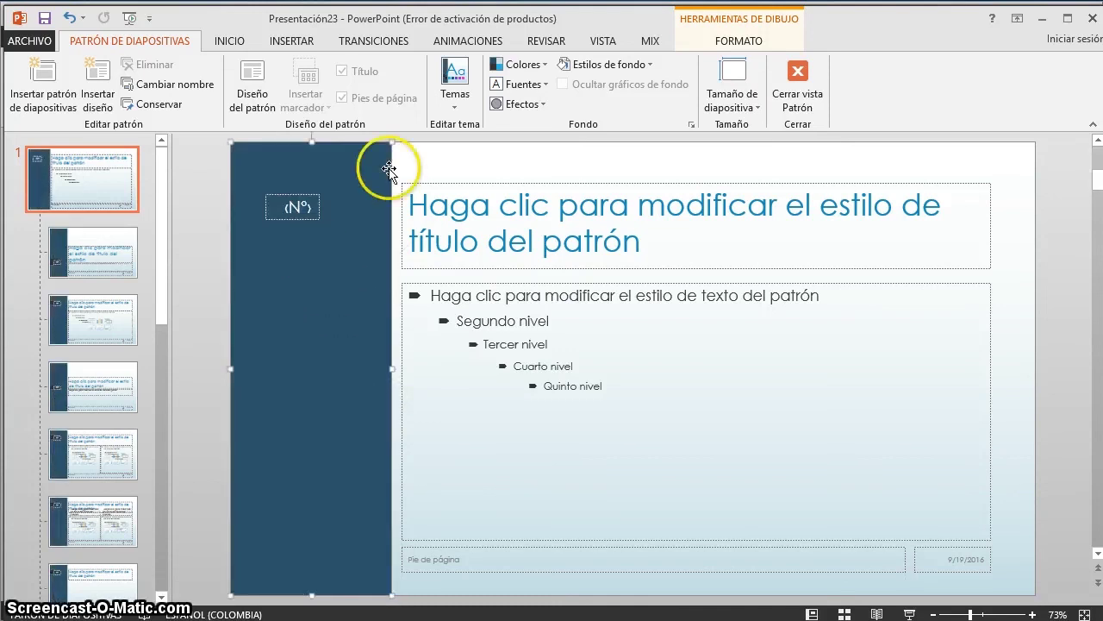
pyautogui.click(739, 153)
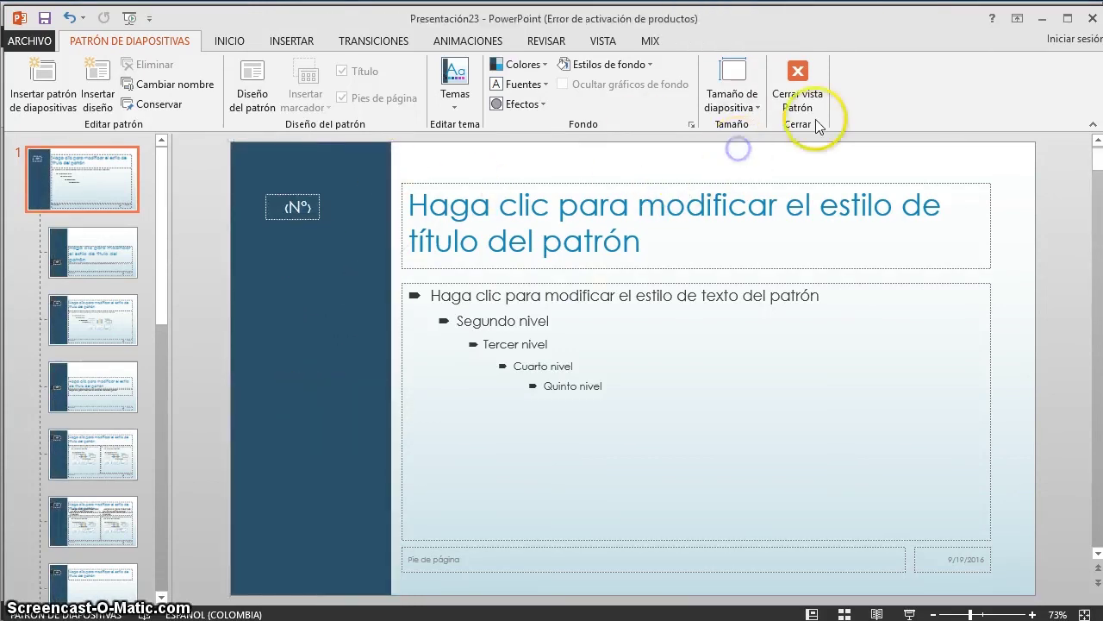
# Apply the Empuje push transition to the master, then preview from slide 1 in reading view.
pyautogui.click(368, 43)
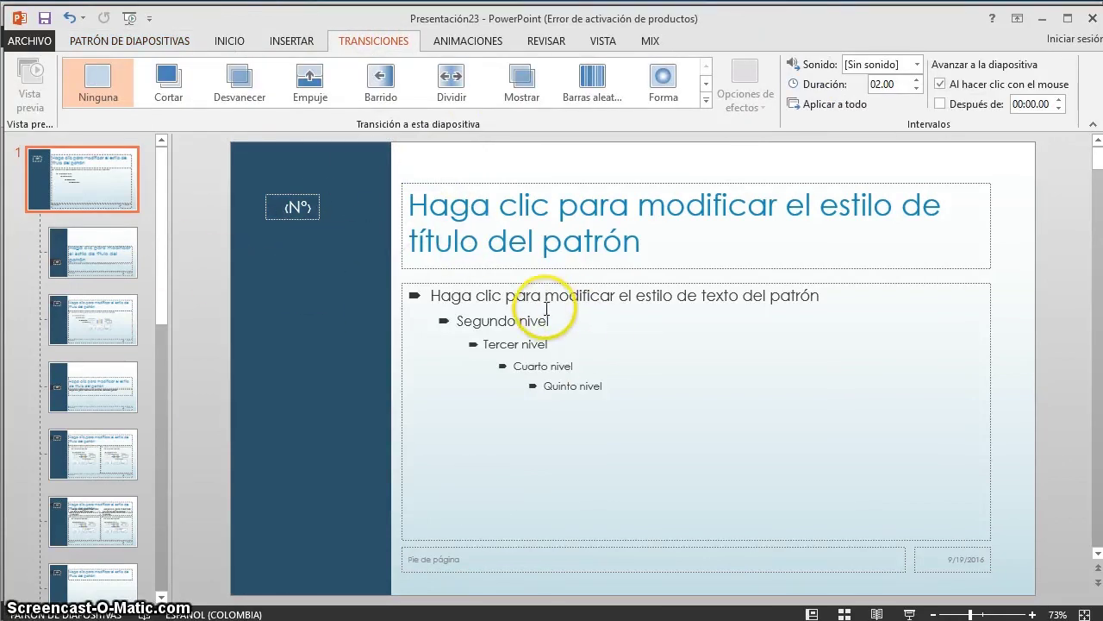
pyautogui.click(311, 84)
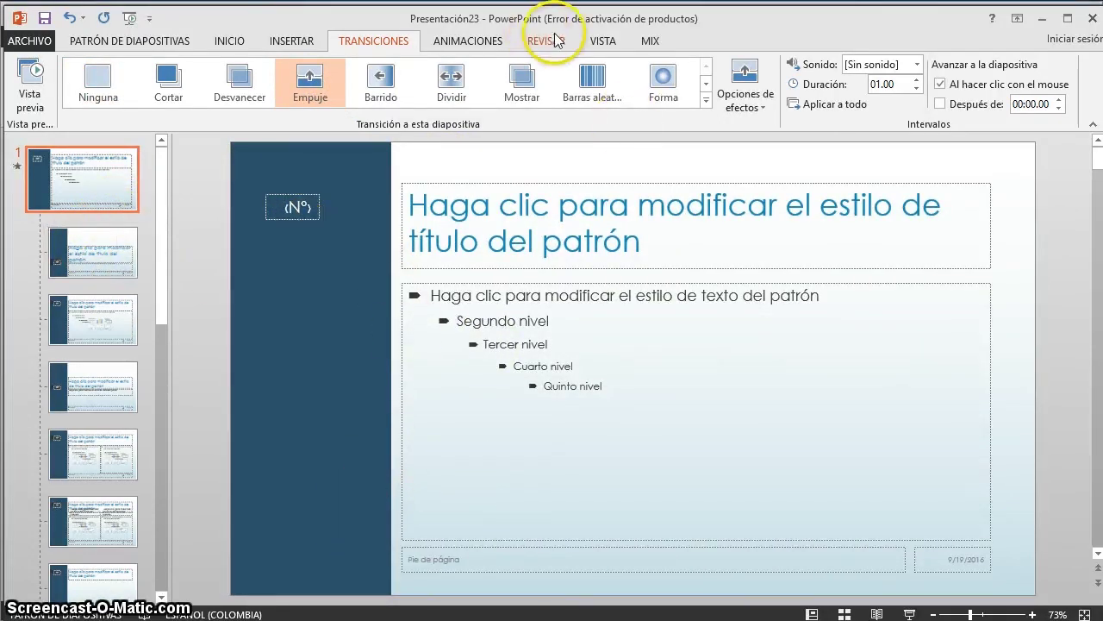
pyautogui.click(601, 41)
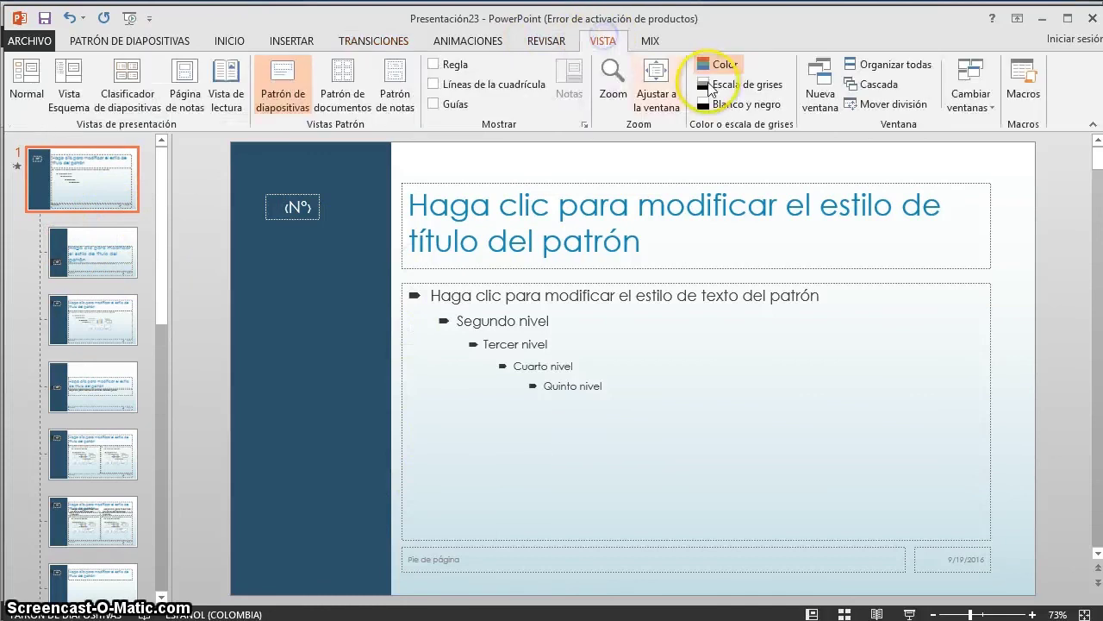
pyautogui.click(25, 82)
pyautogui.click(69, 181)
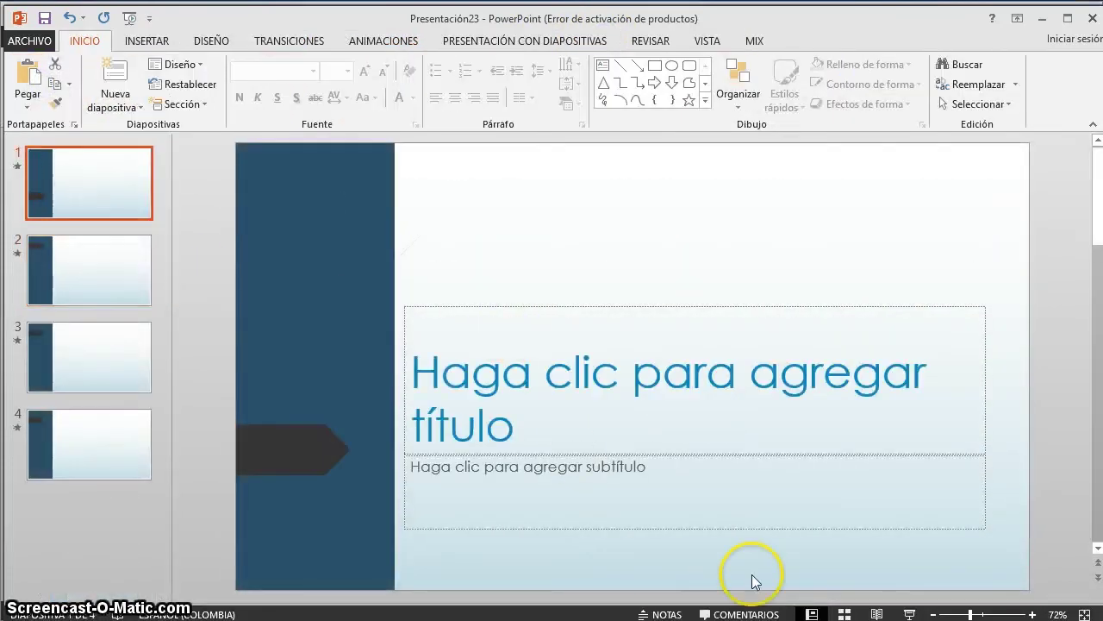
pyautogui.click(877, 613)
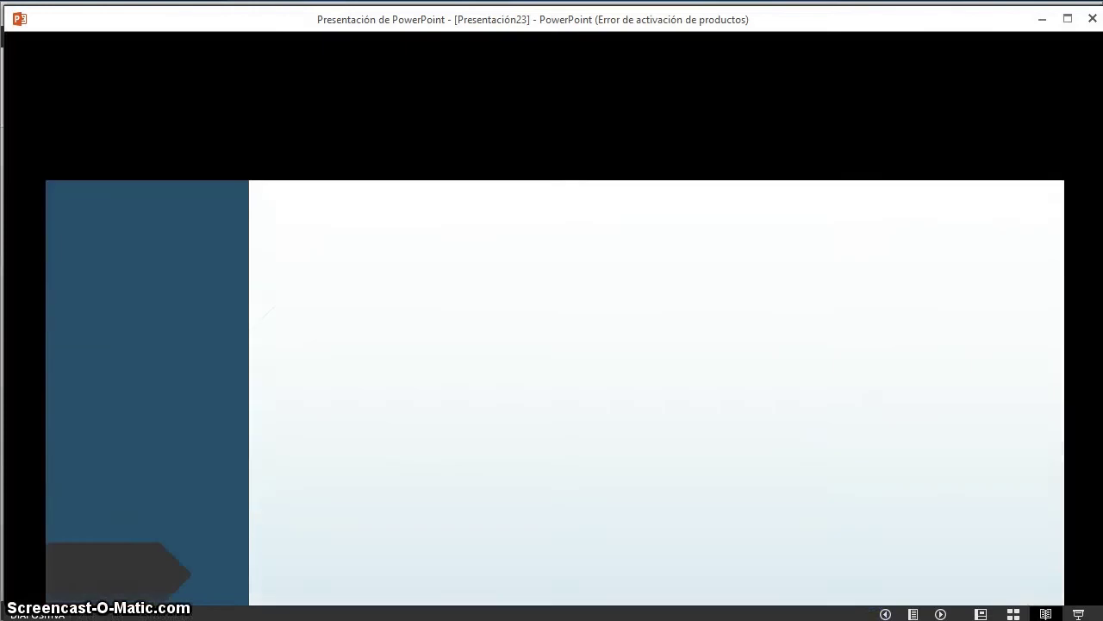
# Step forward and back through the slides in reading view with the arrow keys.
pyautogui.press('Right')
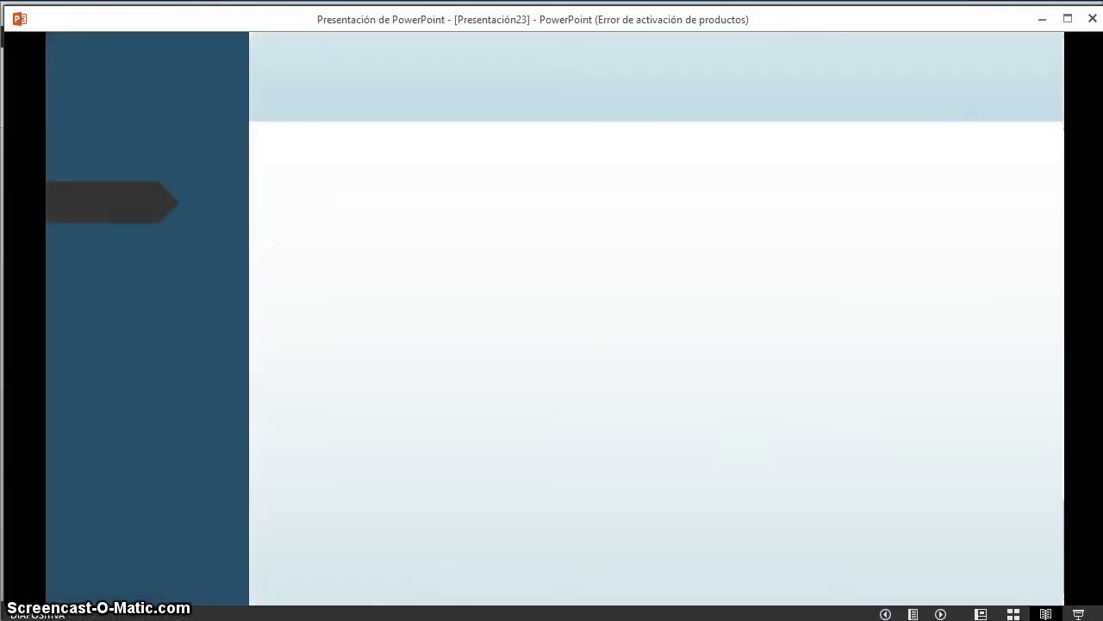
pyautogui.press('Right')
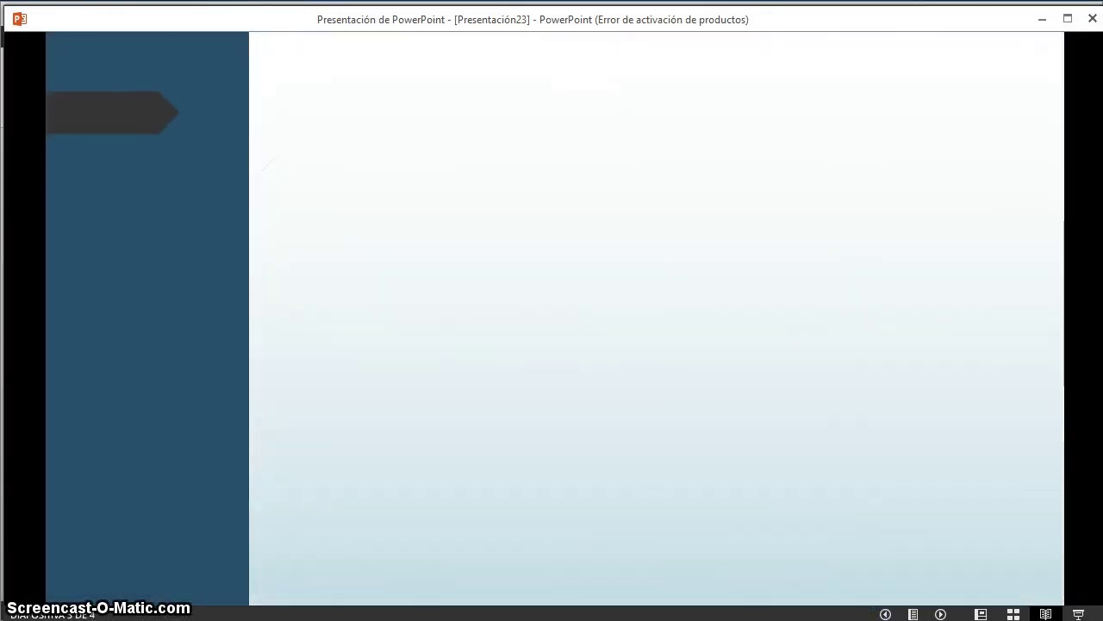
pyautogui.press('Right')
pyautogui.press('Right')
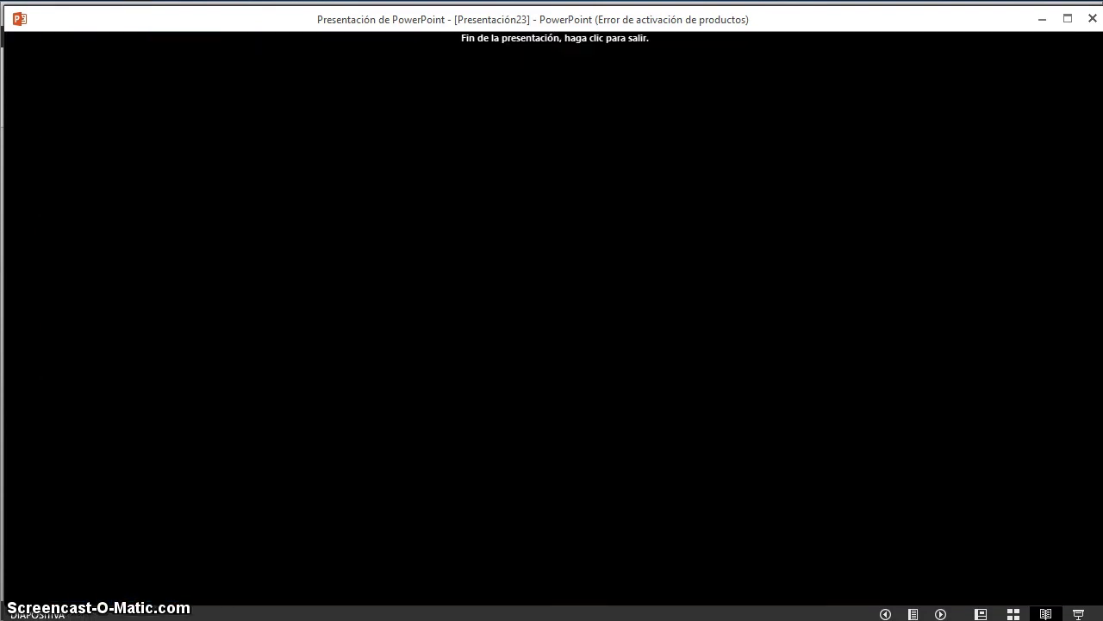
pyautogui.press('Left')
pyautogui.press('Left')
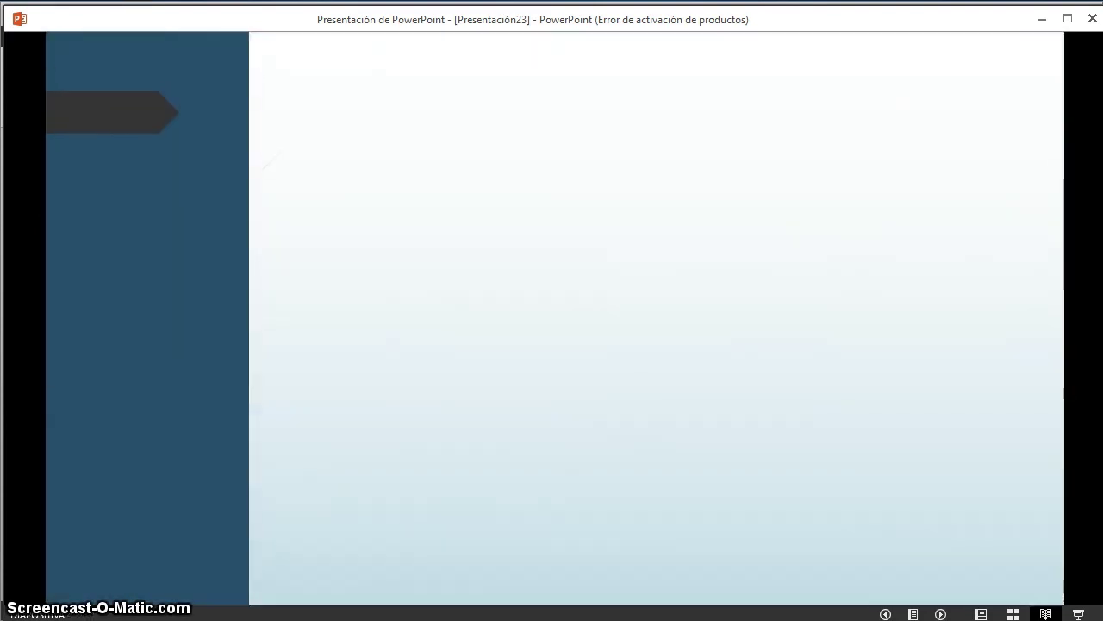
pyautogui.press('Left')
pyautogui.press('Left')
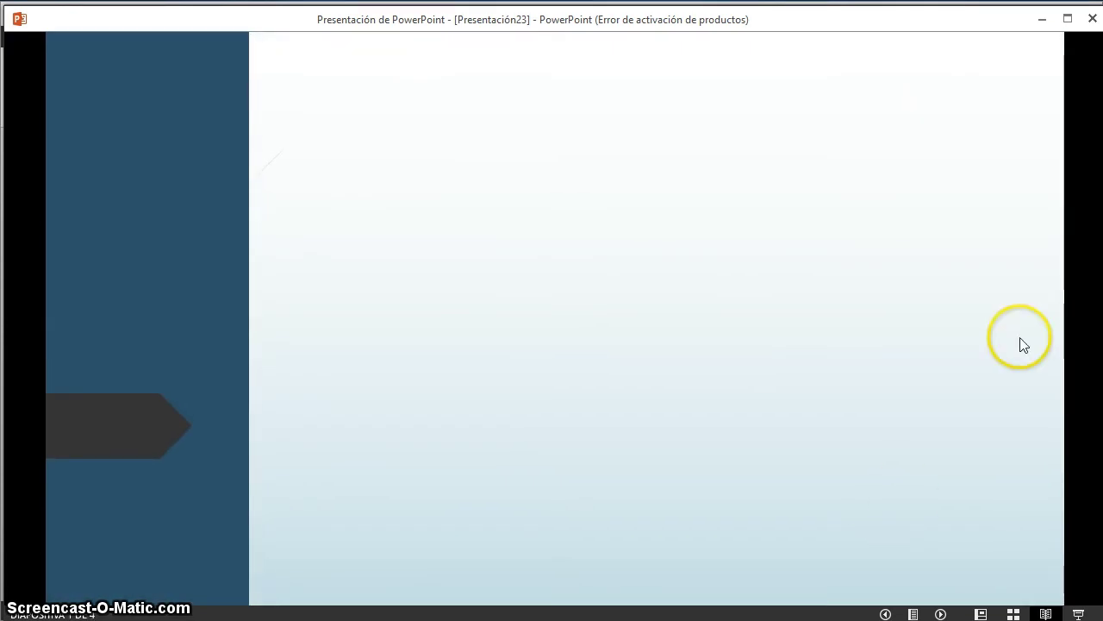
# Cancel closing the presentation and return to Normal view.
pyautogui.click(1091, 19)
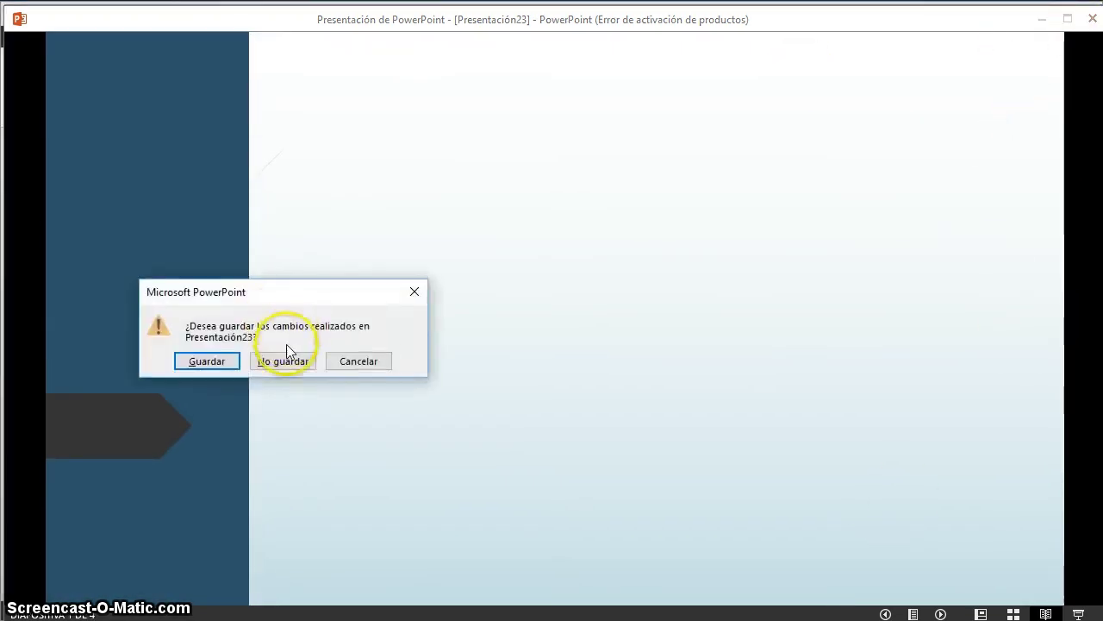
pyautogui.click(394, 362)
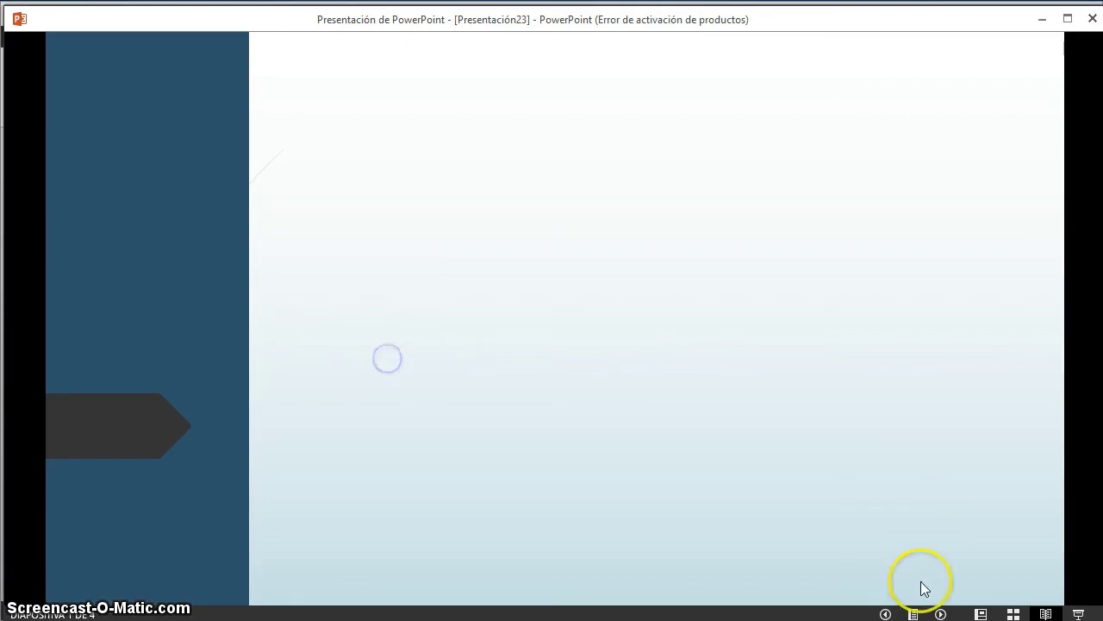
pyautogui.click(979, 614)
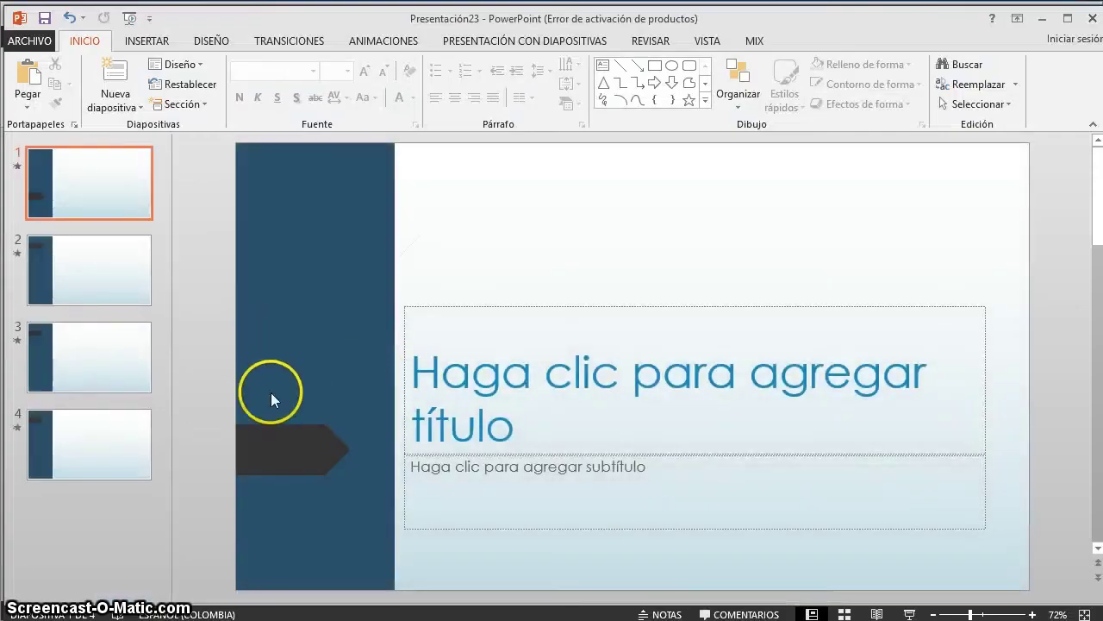
# Select slide 2 and switch to Slide Master view.
pyautogui.click(75, 268)
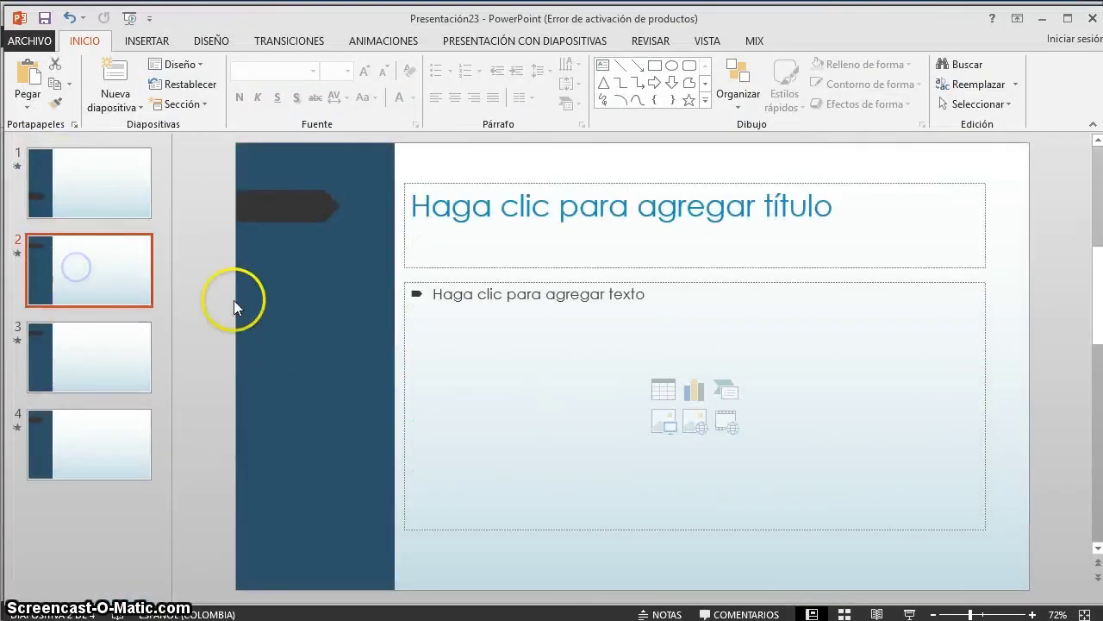
pyautogui.click(278, 220)
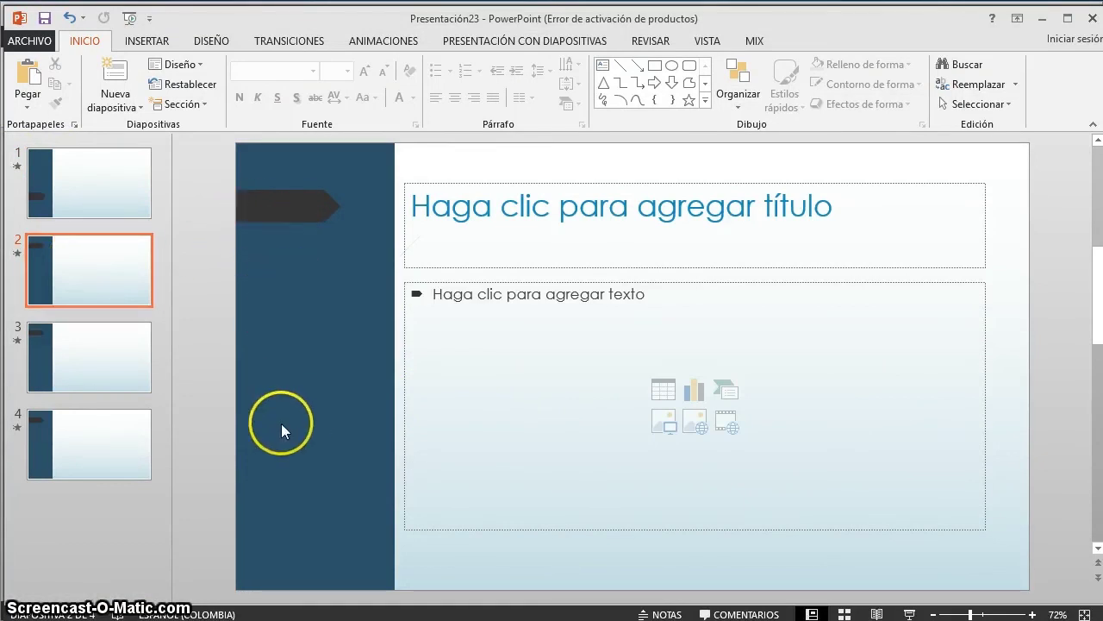
pyautogui.click(707, 41)
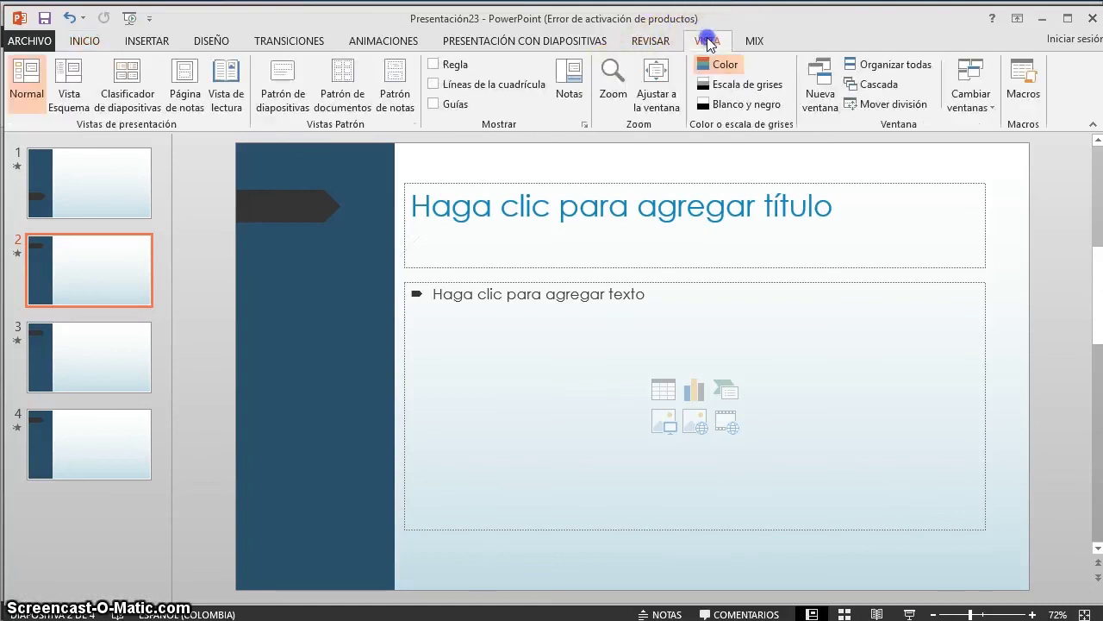
pyautogui.click(285, 86)
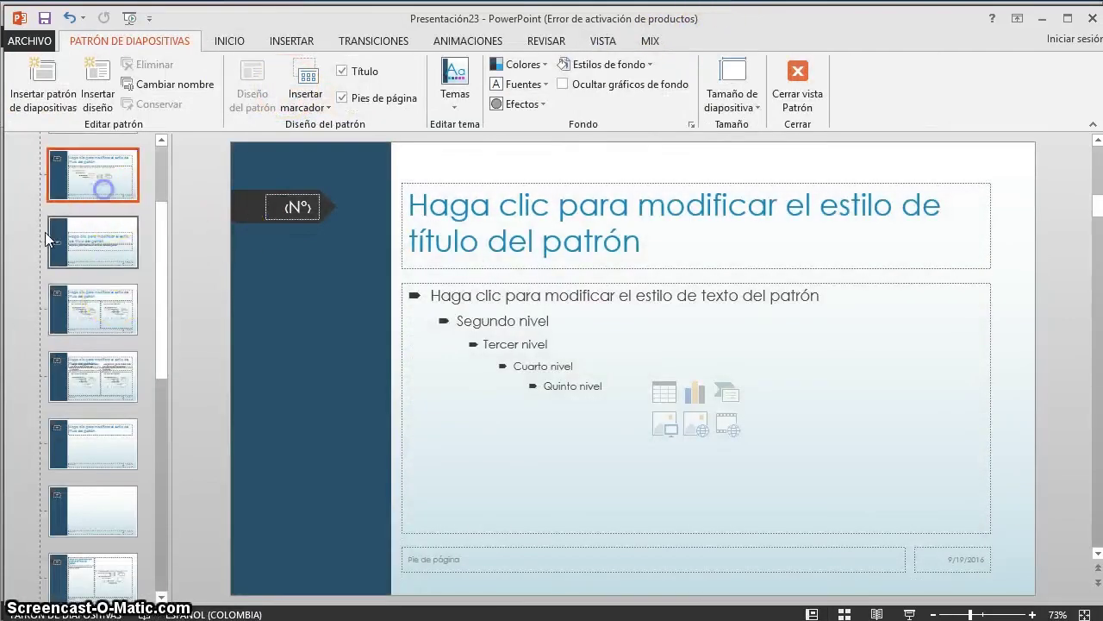
# Duplicate the third, title-and-content layout and start renaming the copy Tema1.
pyautogui.scroll(2, 99, 258)
pyautogui.click(91, 306)
pyautogui.rightClick(90, 314)
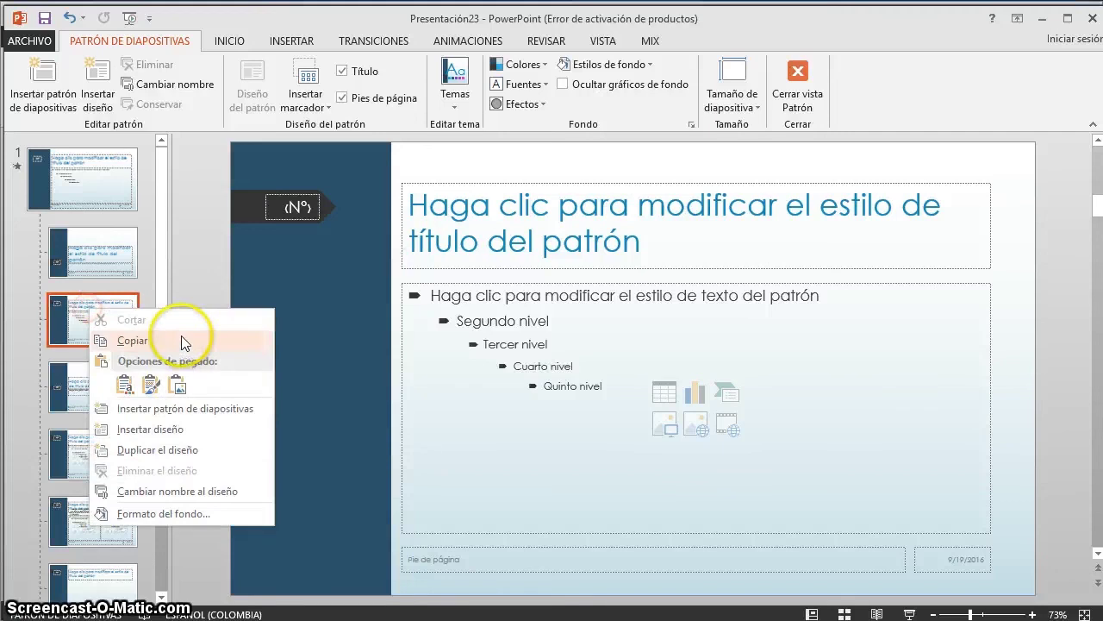
pyautogui.click(188, 445)
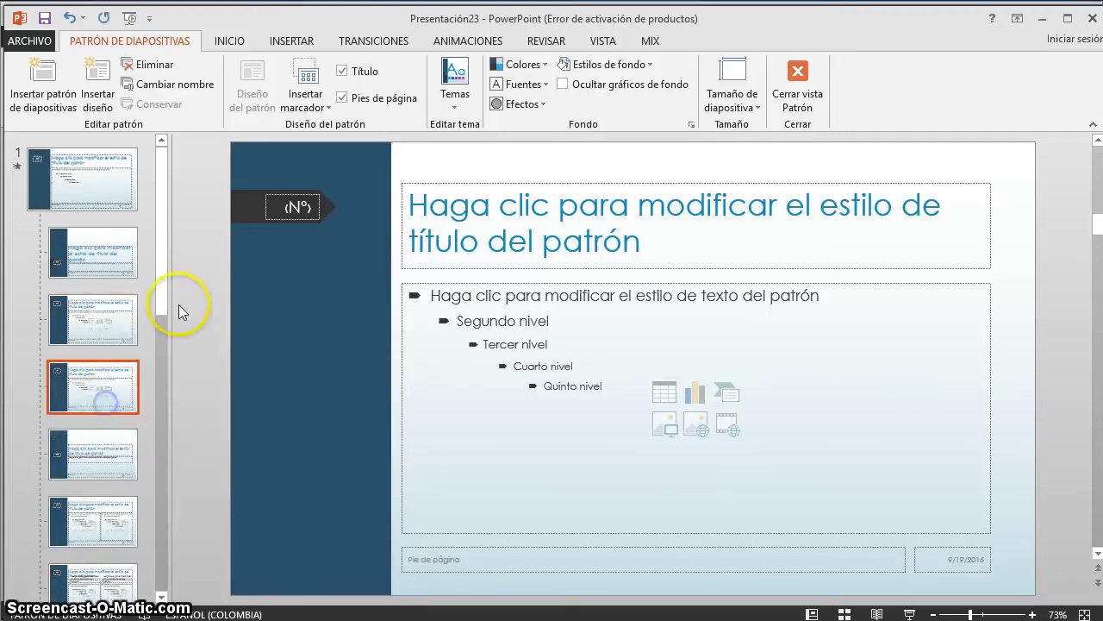
pyautogui.rightClick(100, 406)
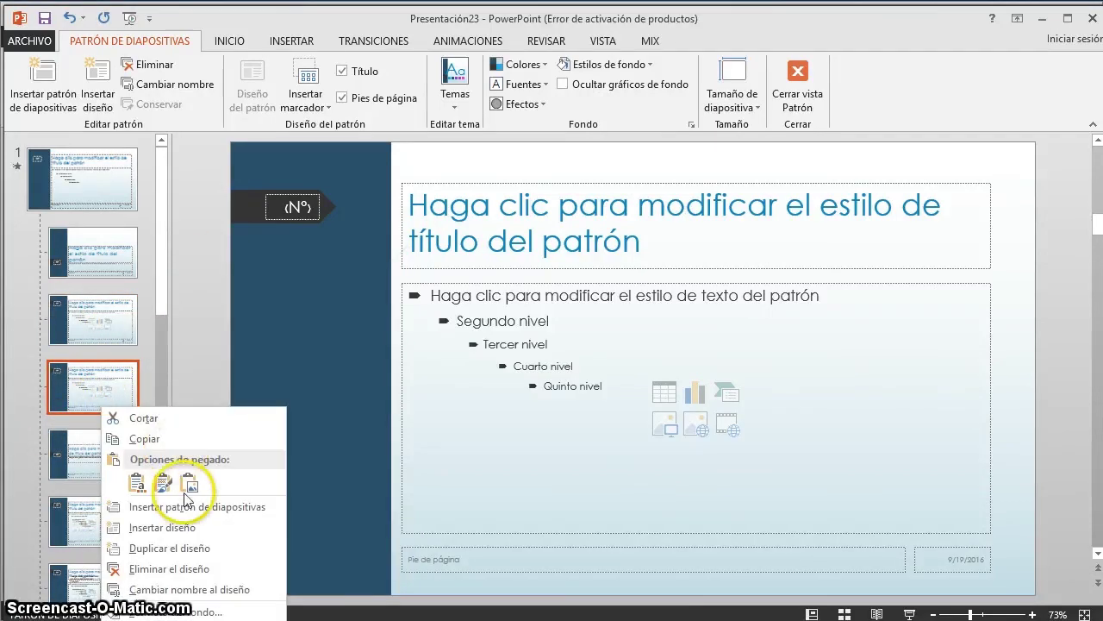
pyautogui.click(207, 590)
pyautogui.write('Tema1')
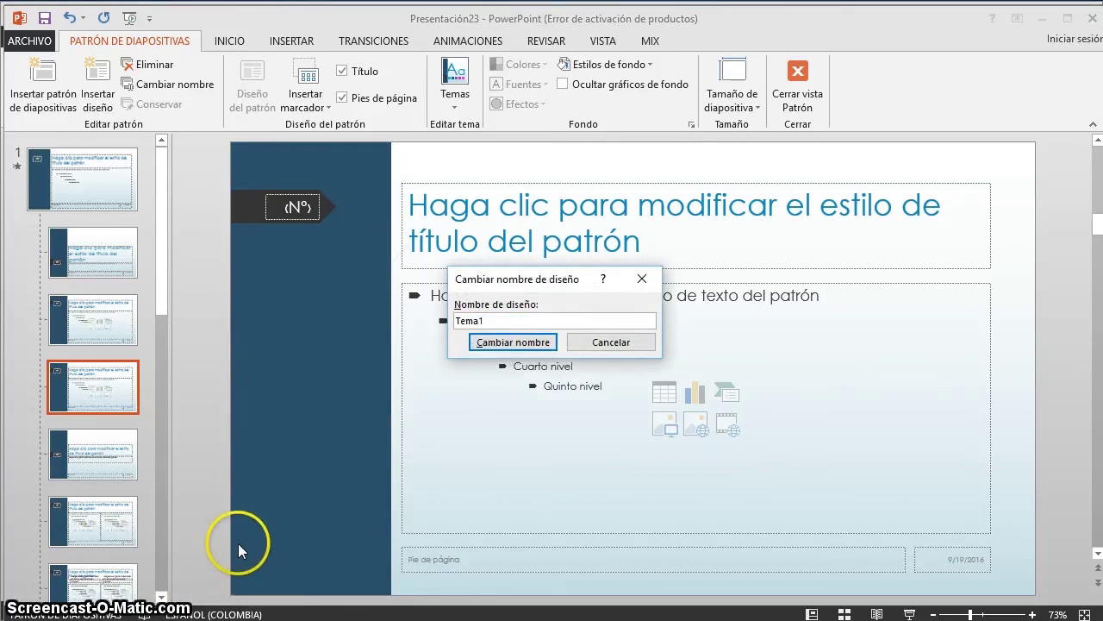
# Confirm the Tema1 layout name and type 1 in the slide number placeholder.
pyautogui.click(513, 342)
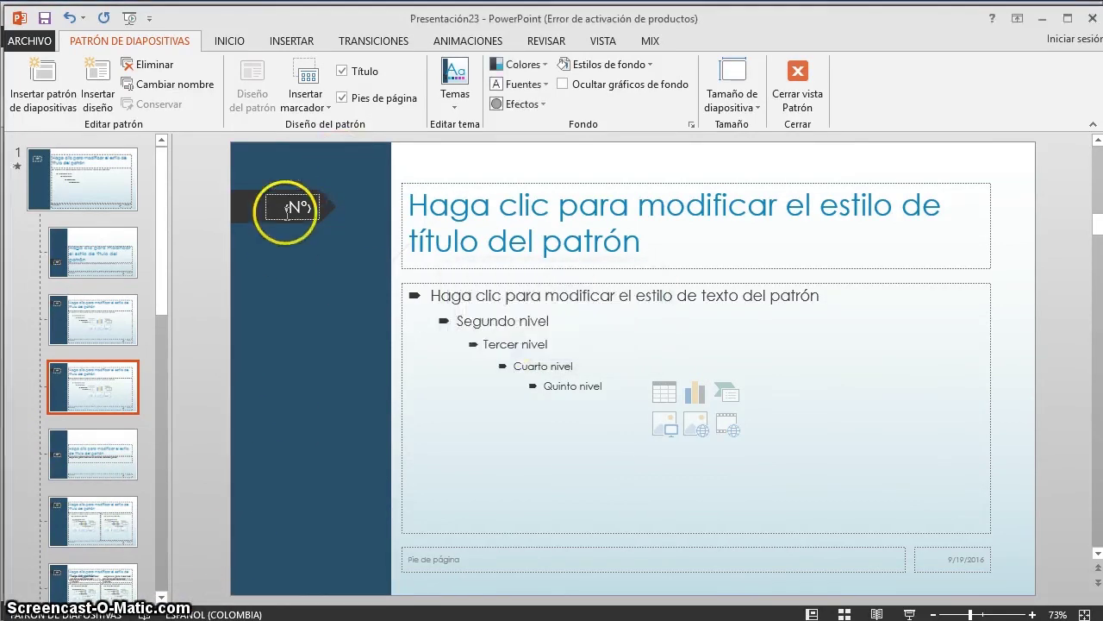
pyautogui.click(299, 208)
pyautogui.write('1')
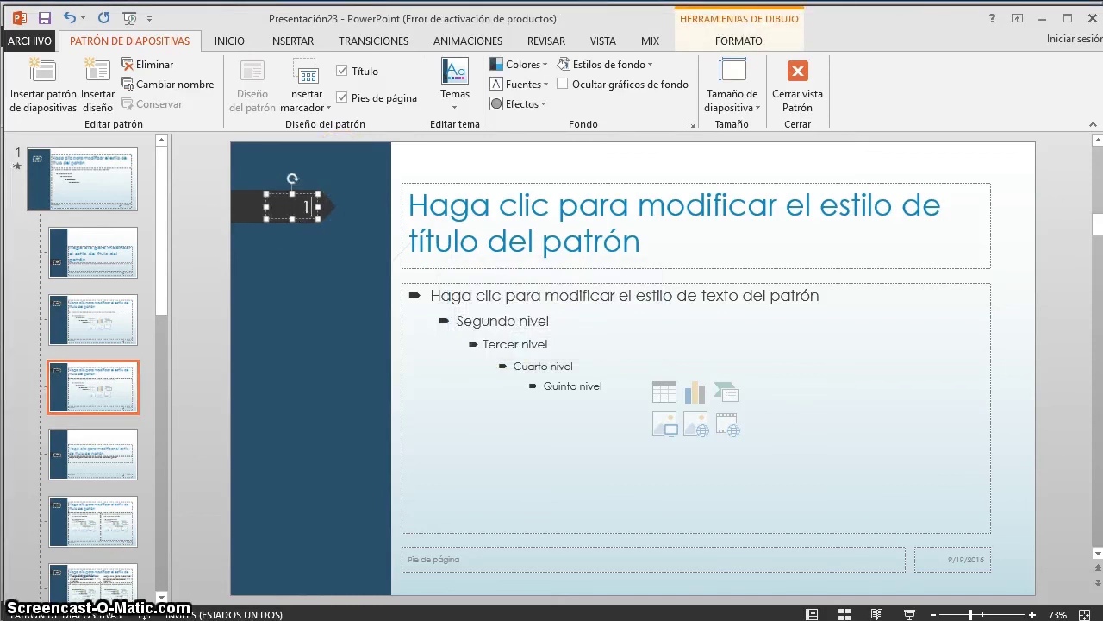
# Give the numbered arrow marker a dark-blue shape style.
pyautogui.click(242, 293)
pyautogui.click(245, 203)
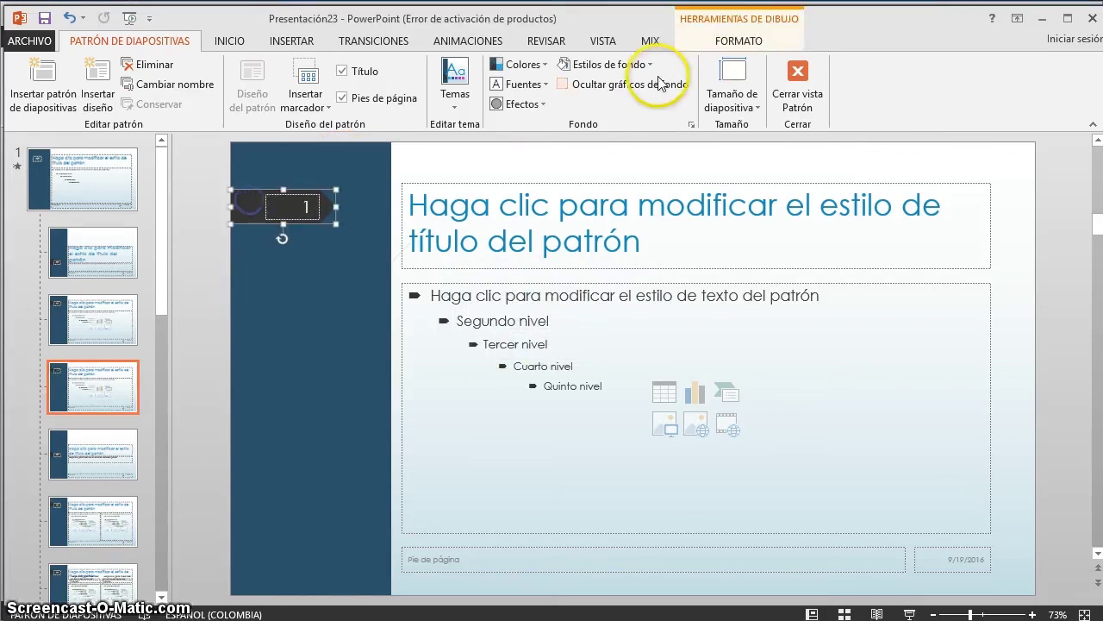
pyautogui.click(737, 42)
pyautogui.click(415, 102)
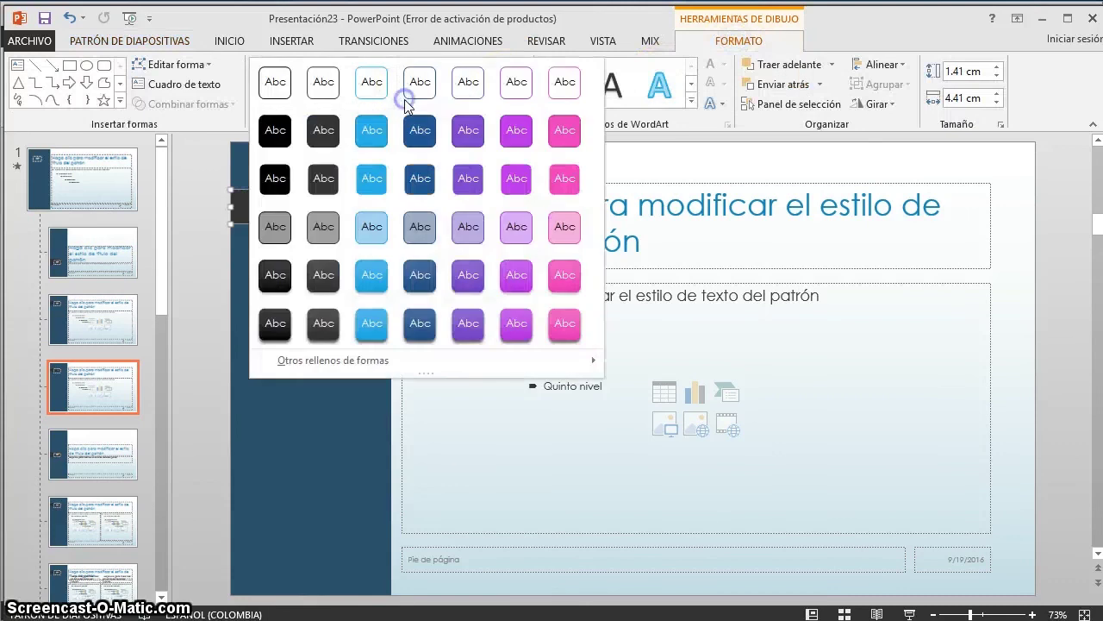
pyautogui.click(419, 181)
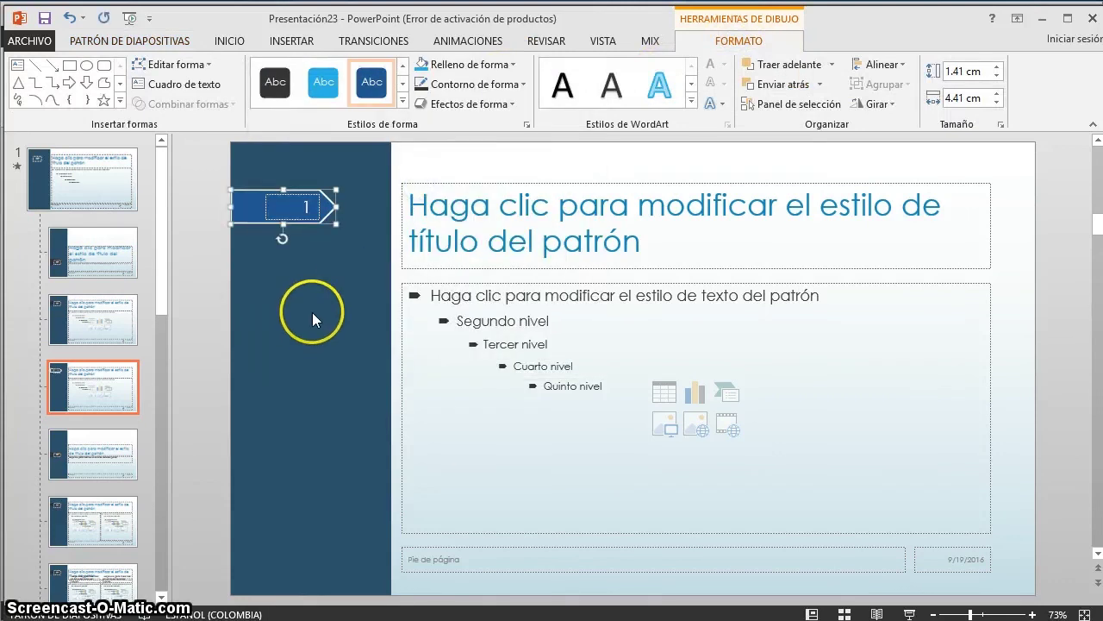
pyautogui.click(97, 376)
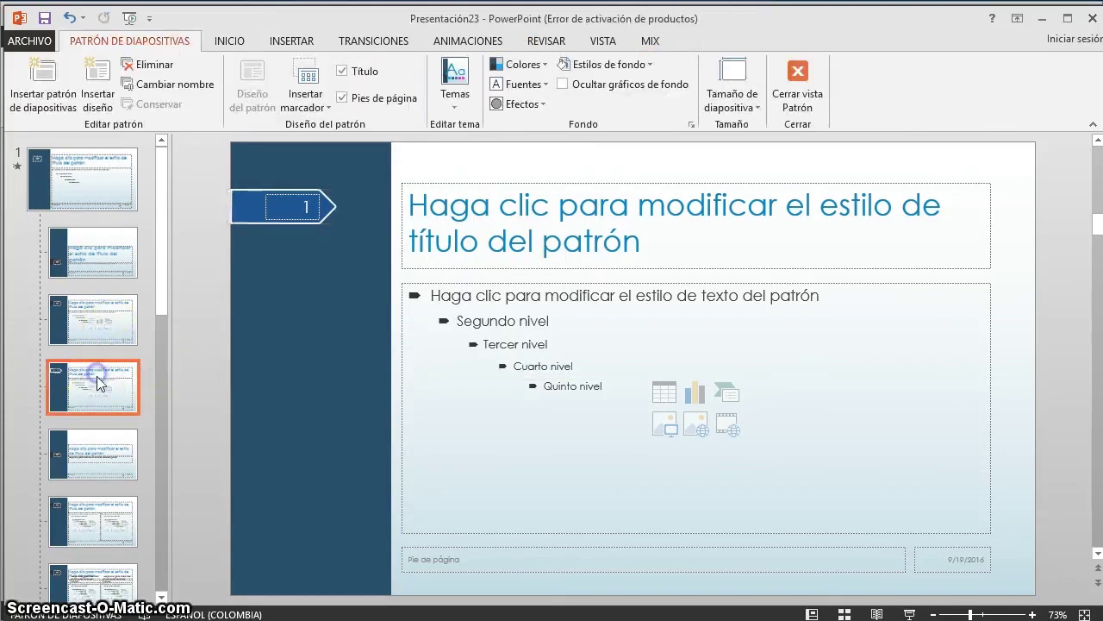
# Rename the fifth layout to Tema2.
pyautogui.rightClick(107, 447)
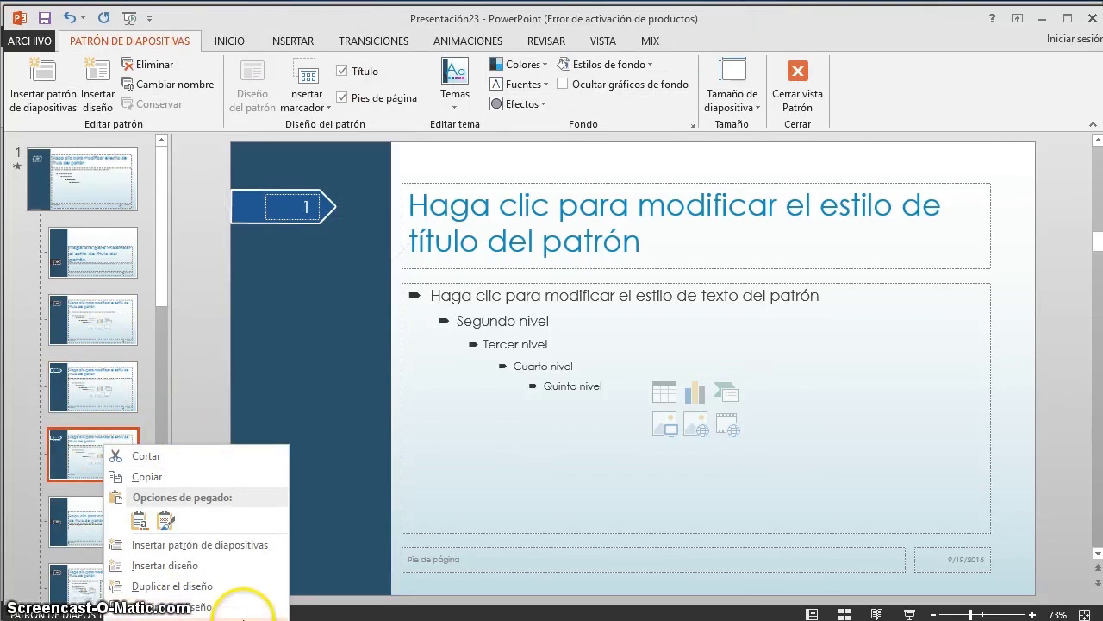
pyautogui.click(245, 609)
pyautogui.write('T')
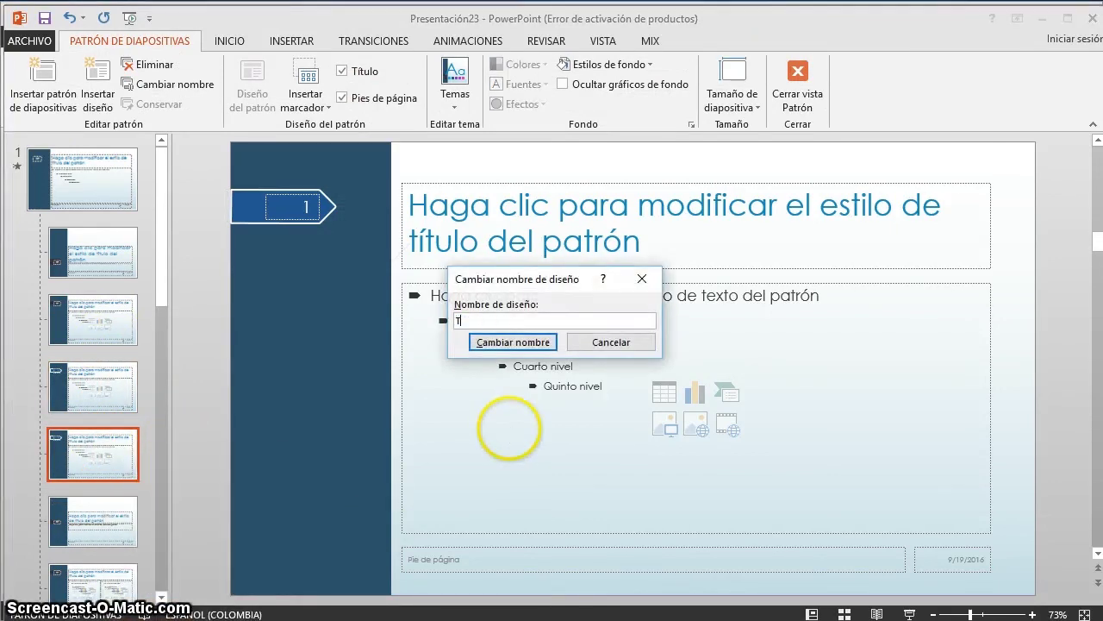
pyautogui.write('ema2')
pyautogui.press('Return')
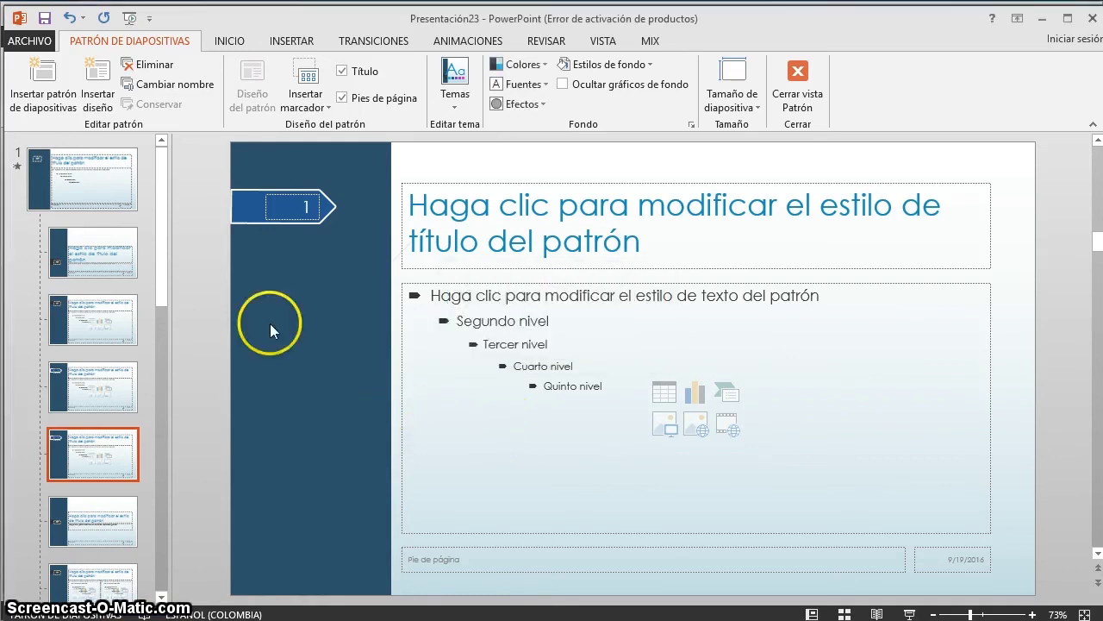
# Move this layout's arrow marker lower in the sidebar.
pyautogui.moveTo(217, 164)
pyautogui.mouseDown()
pyautogui.moveTo(299, 257)
pyautogui.moveTo(345, 257)
pyautogui.mouseUp()
pyautogui.click(257, 212)
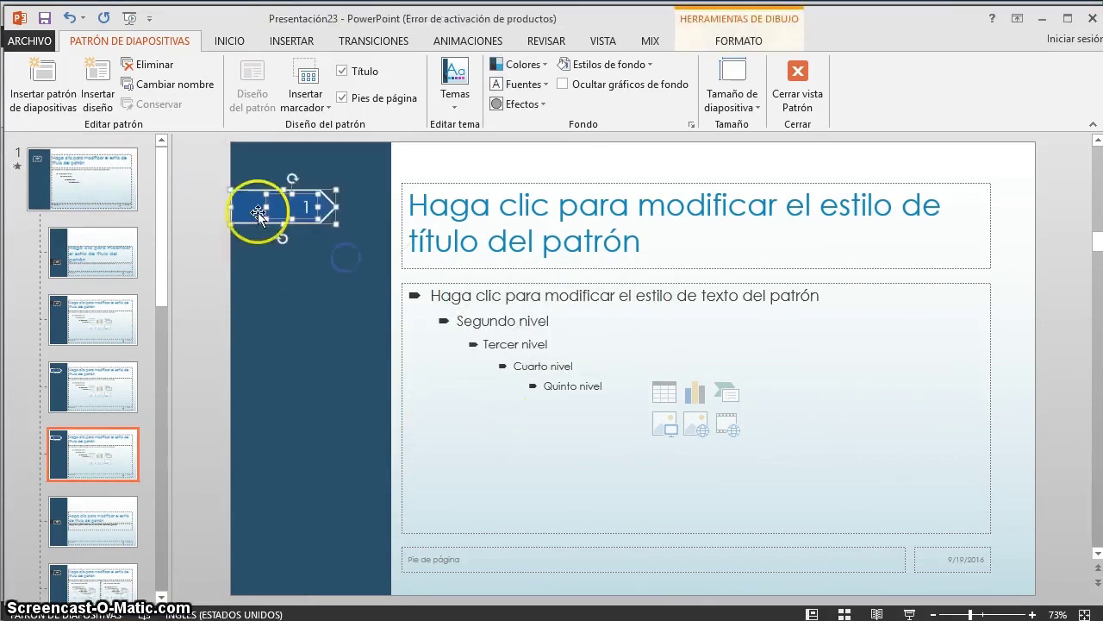
pyautogui.moveTo(250, 223); pyautogui.dragTo(250, 284)
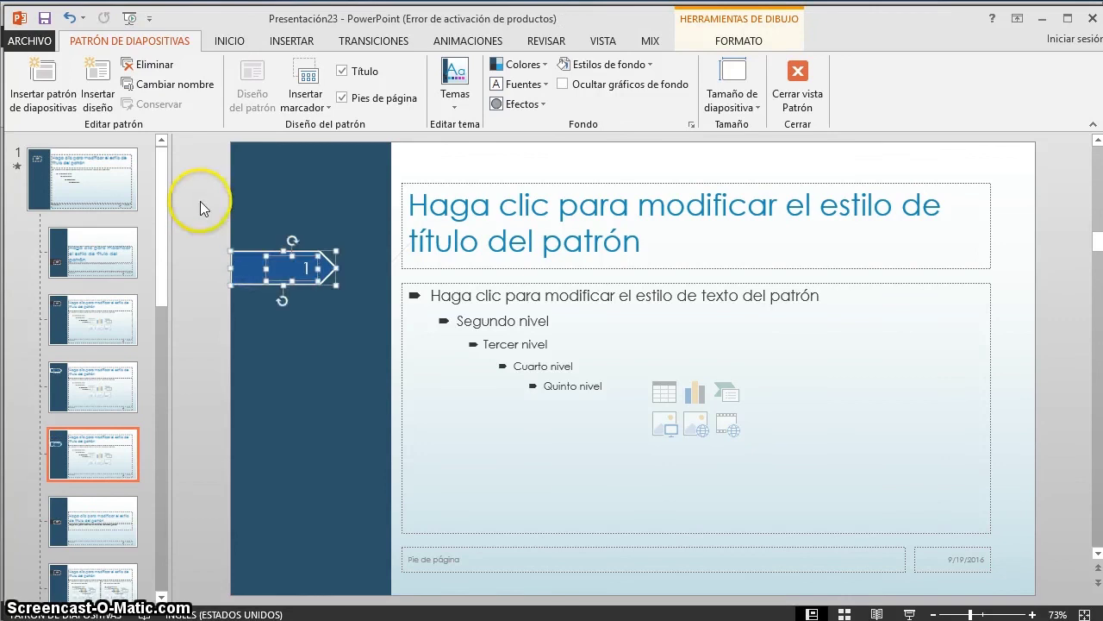
pyautogui.click(202, 202)
pyautogui.click(242, 274)
# Give the arrow marker a purple shape style.
pyautogui.click(731, 40)
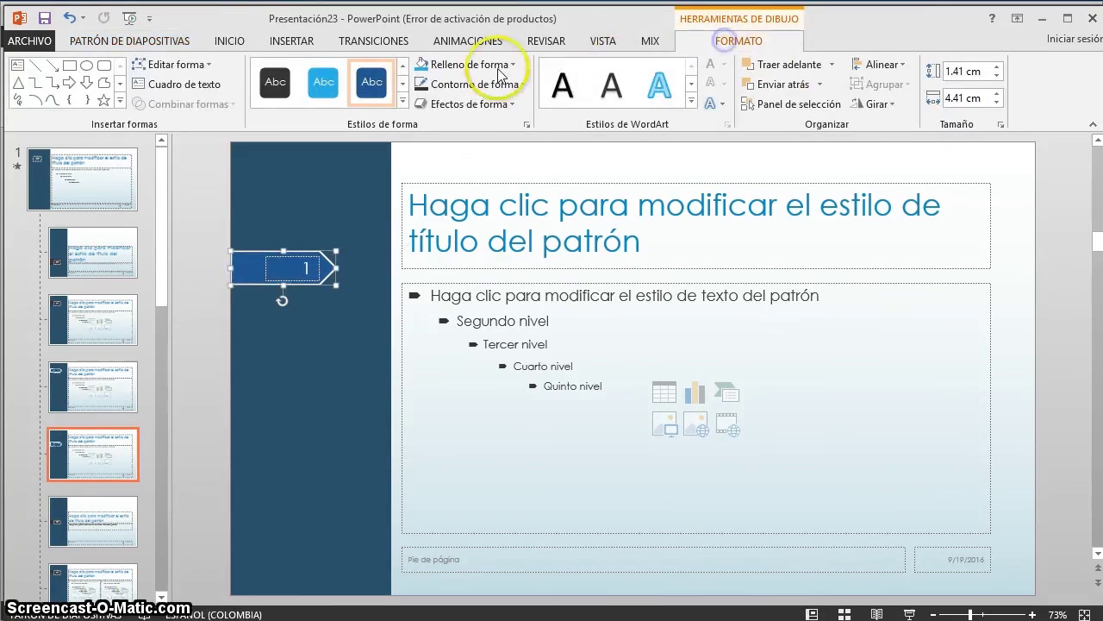
pyautogui.click(403, 104)
pyautogui.click(465, 180)
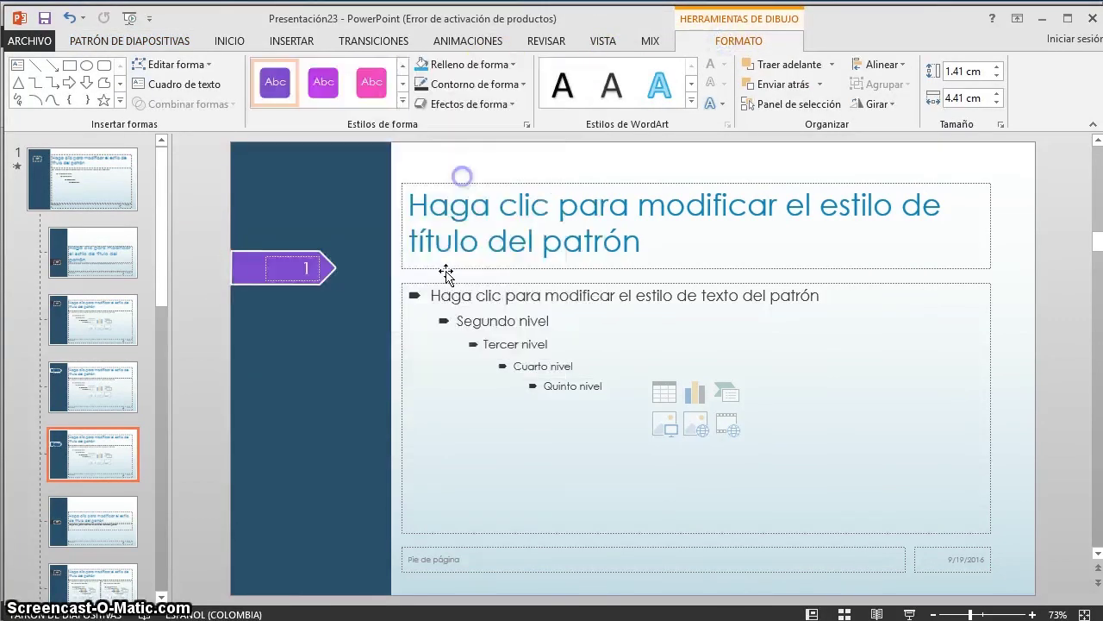
pyautogui.click(219, 407)
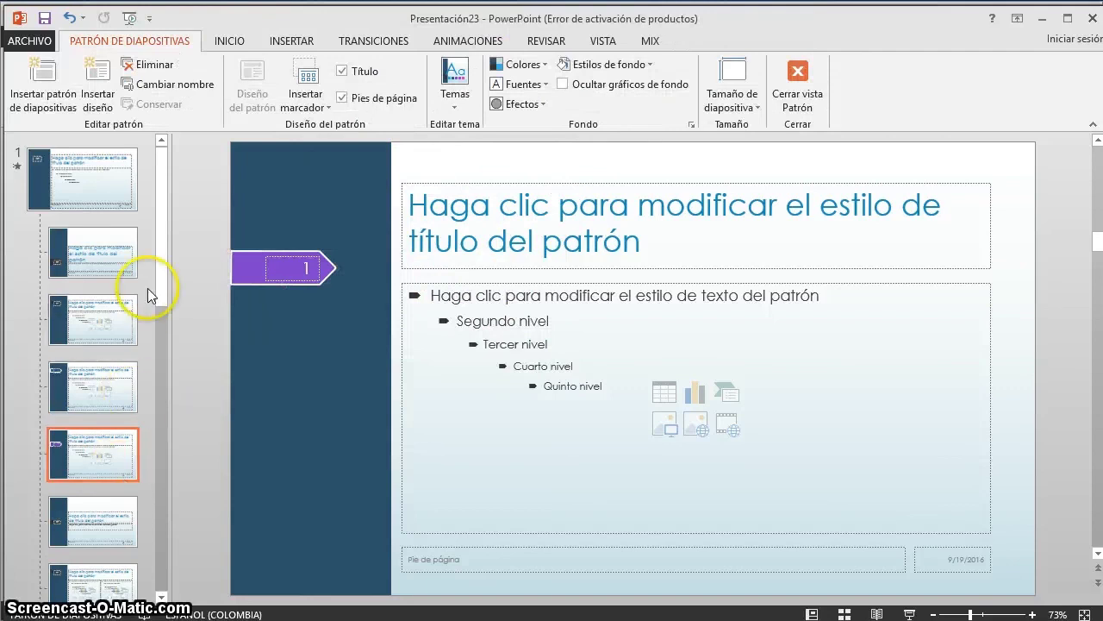
pyautogui.click(109, 448)
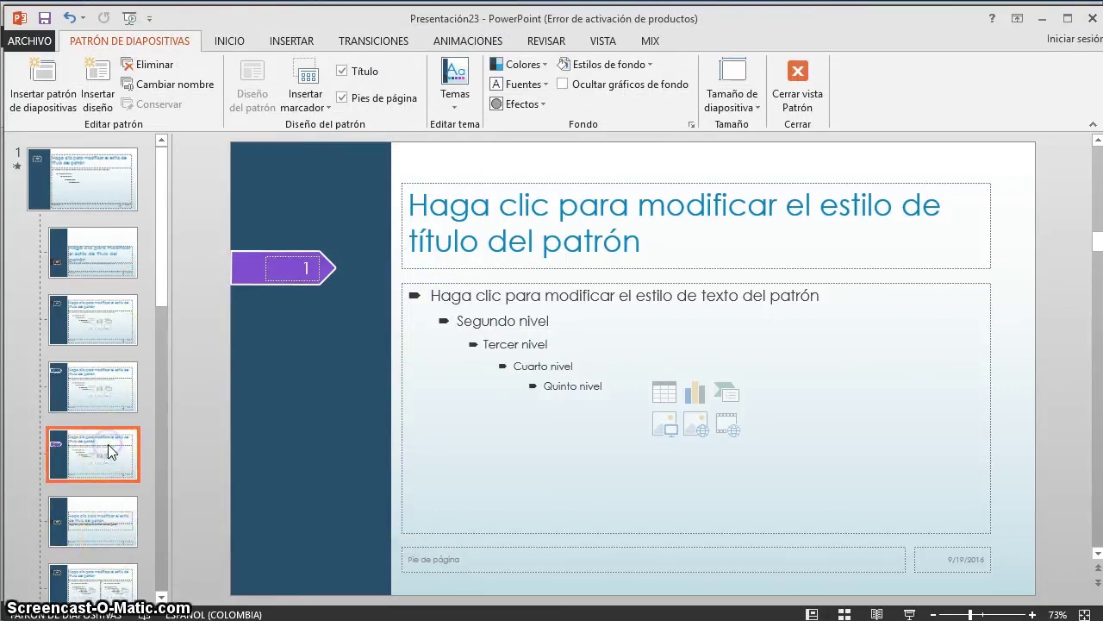
# Move the marker further down the sidebar and recolour it light blue.
pyautogui.scroll(-3, 105, 397)
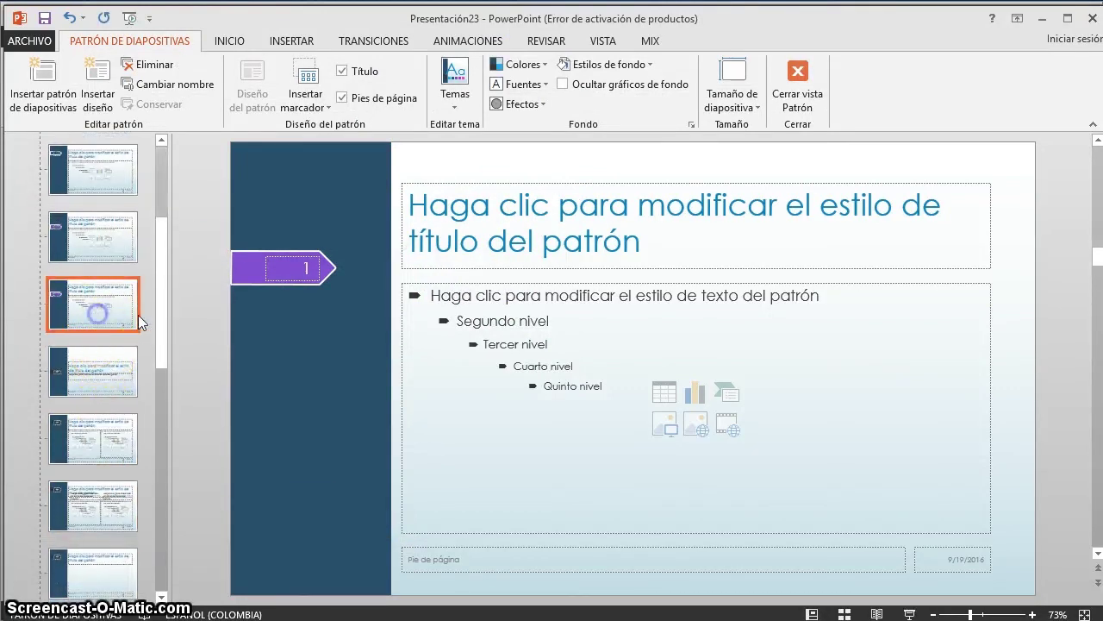
pyautogui.moveTo(203, 232); pyautogui.dragTo(338, 297)
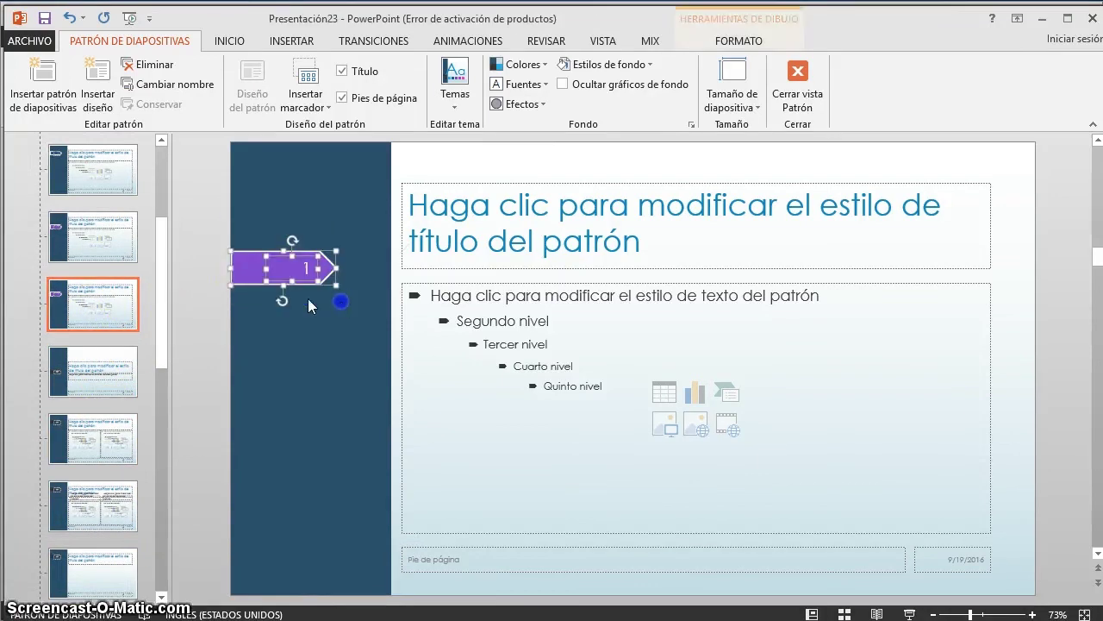
pyautogui.moveTo(253, 271); pyautogui.dragTo(252, 327)
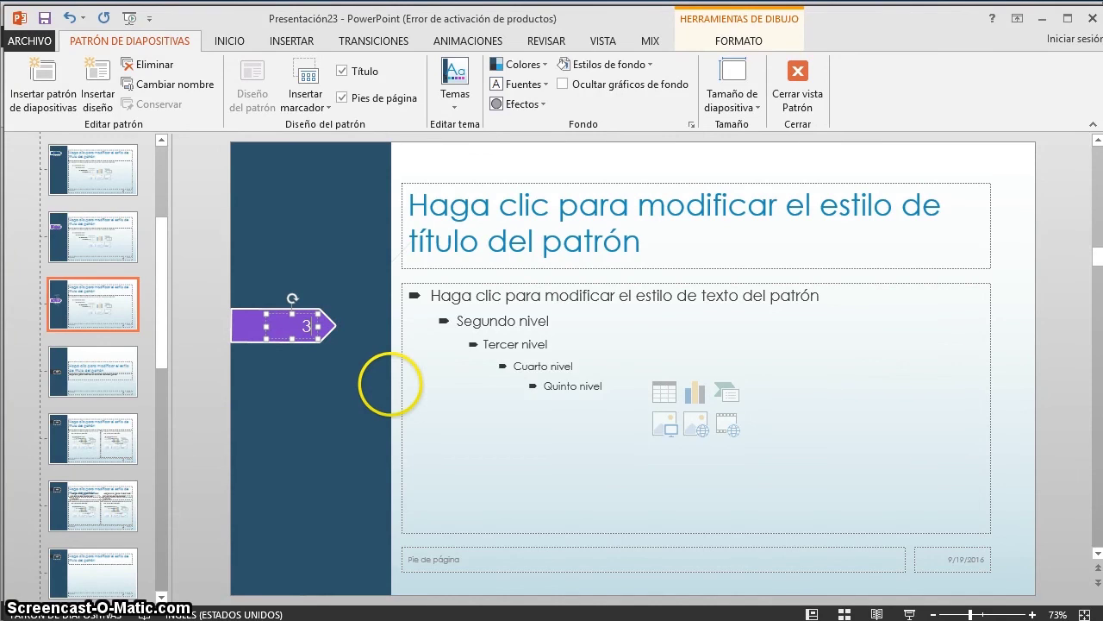
pyautogui.click(233, 337)
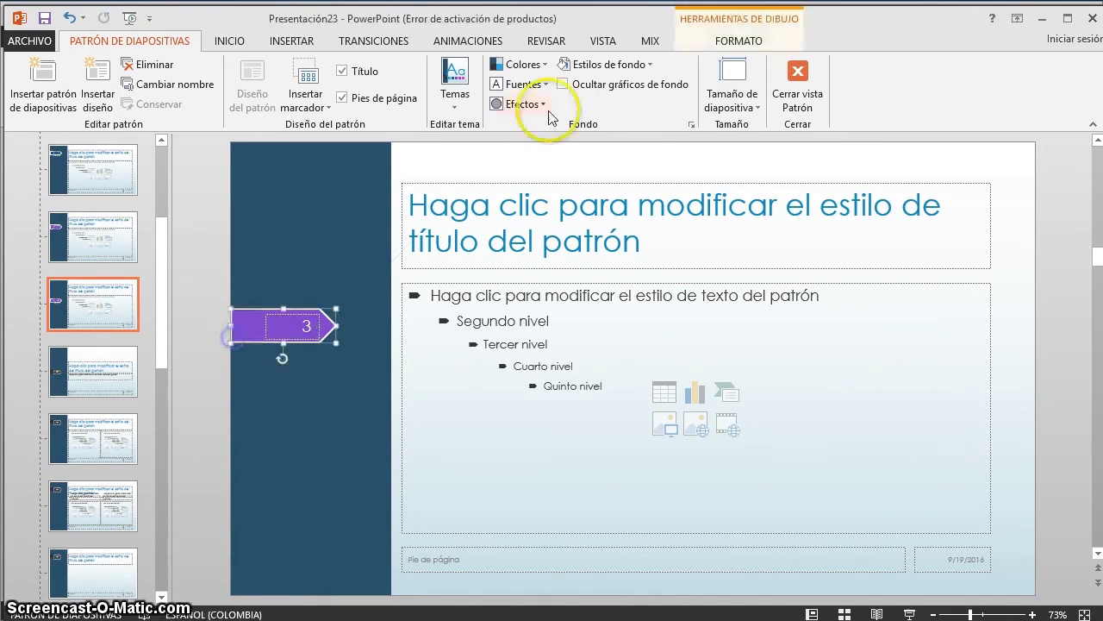
pyautogui.click(719, 39)
pyautogui.click(401, 101)
pyautogui.click(384, 178)
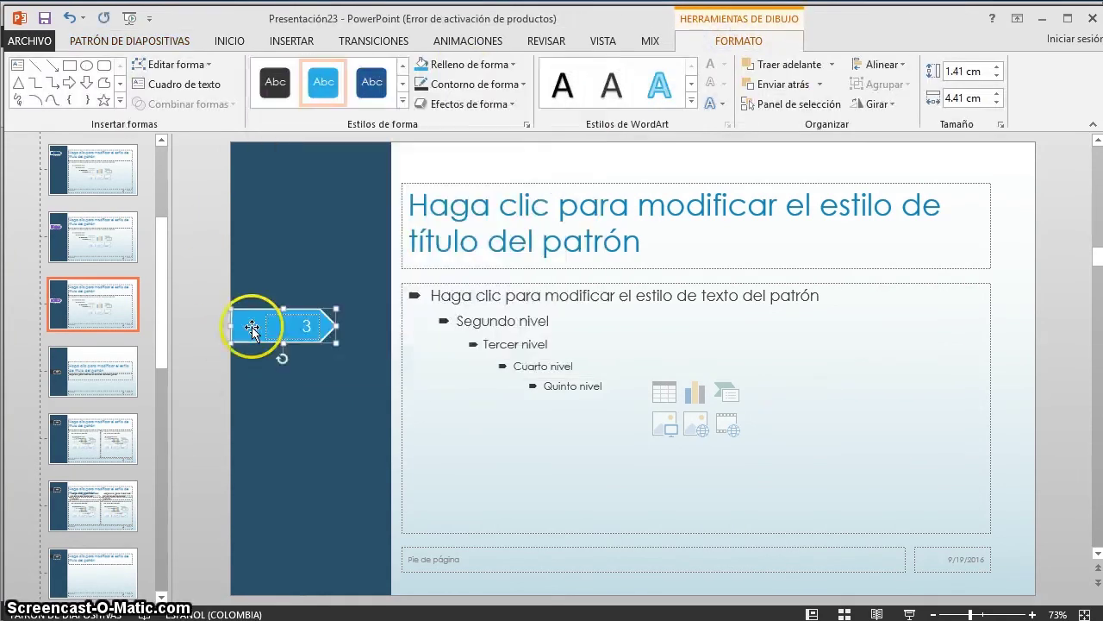
# Compare the arrow markers on the second, first and third layouts, ending on the first's dark marker.
pyautogui.click(88, 260)
pyautogui.click(293, 267)
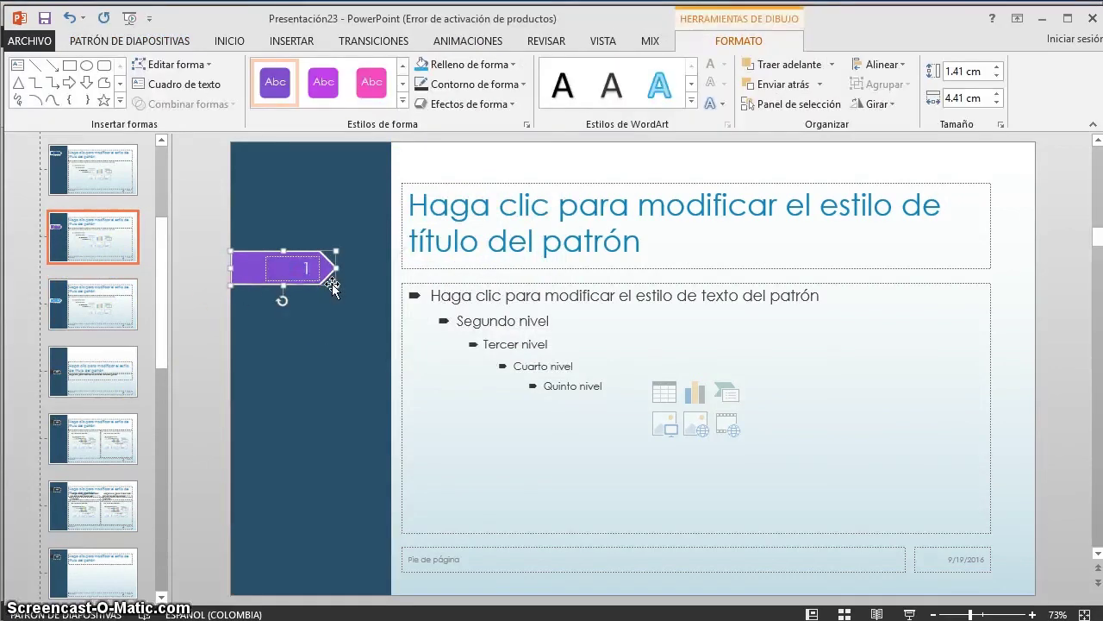
pyautogui.click(307, 268)
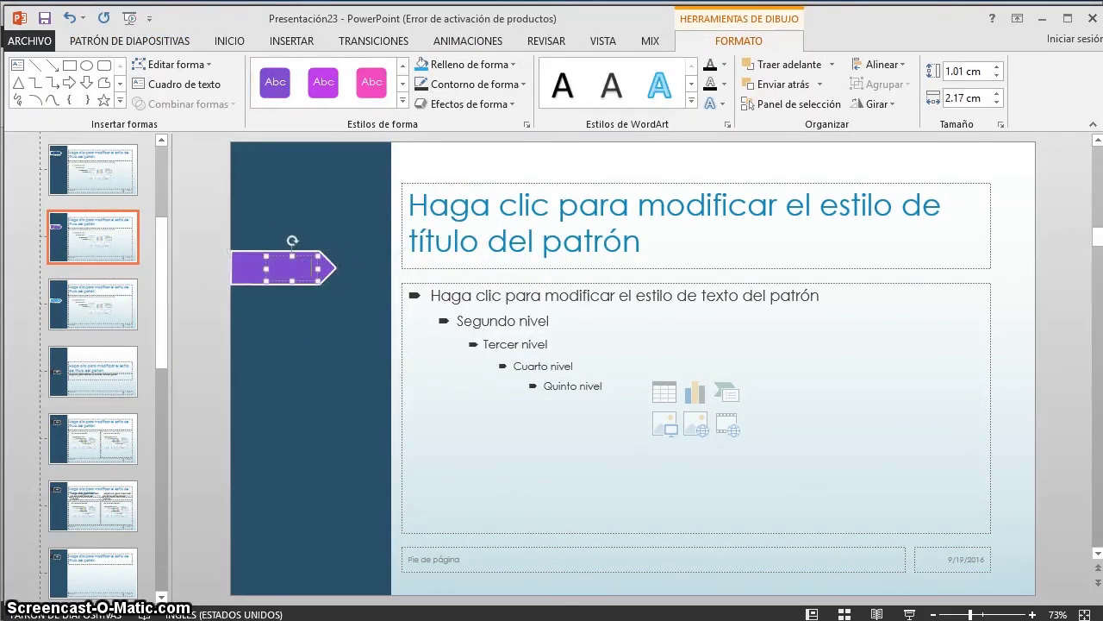
pyautogui.write('2')
pyautogui.click(107, 186)
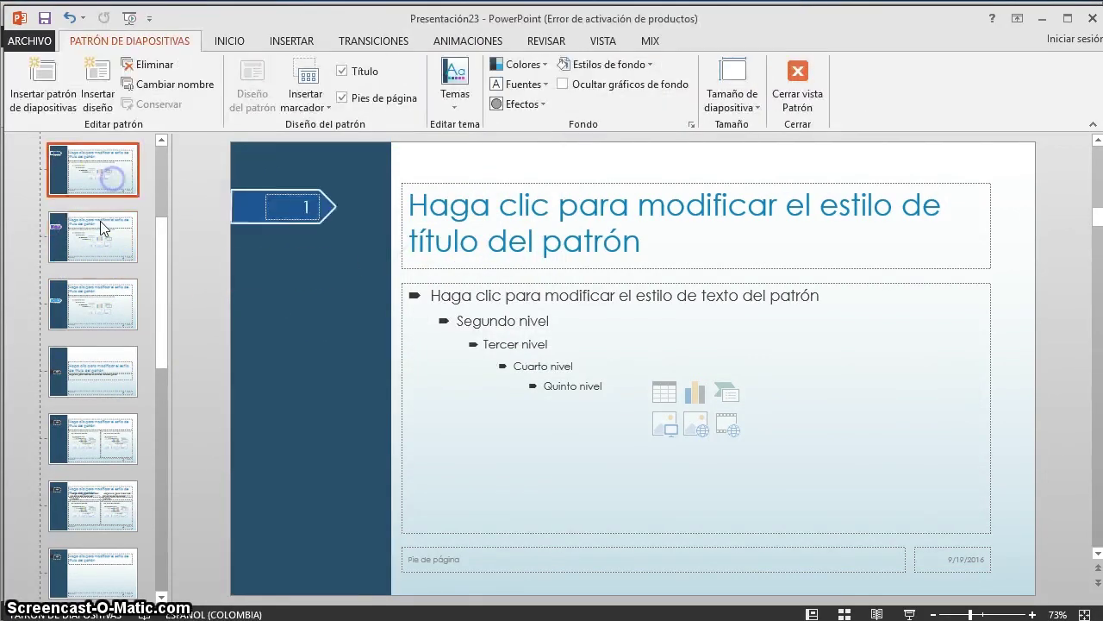
pyautogui.click(86, 301)
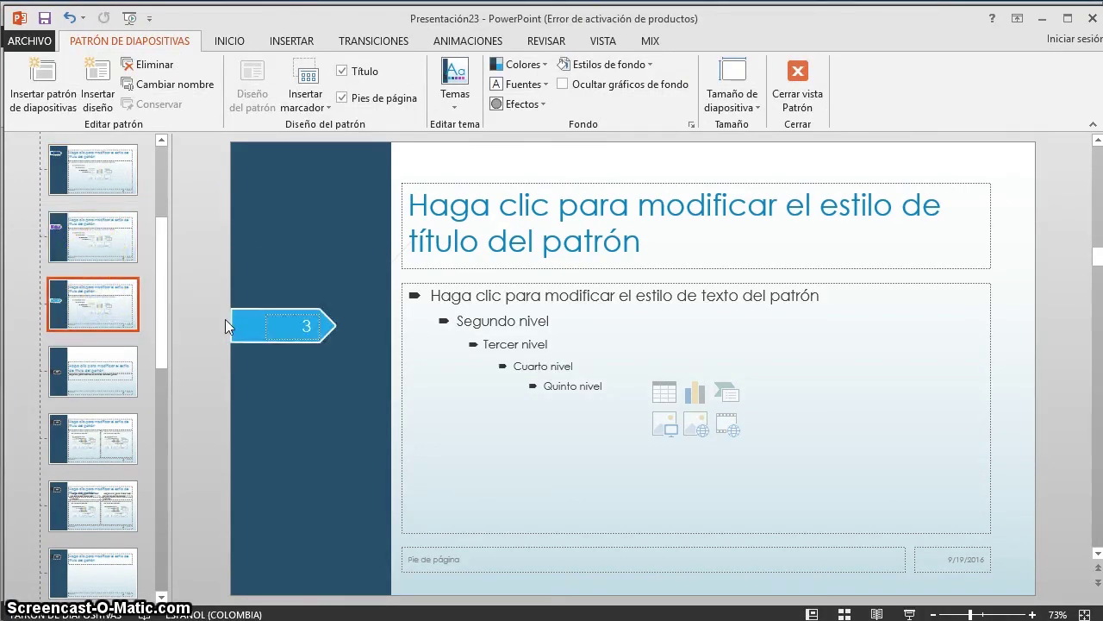
pyautogui.click(111, 152)
pyautogui.click(308, 226)
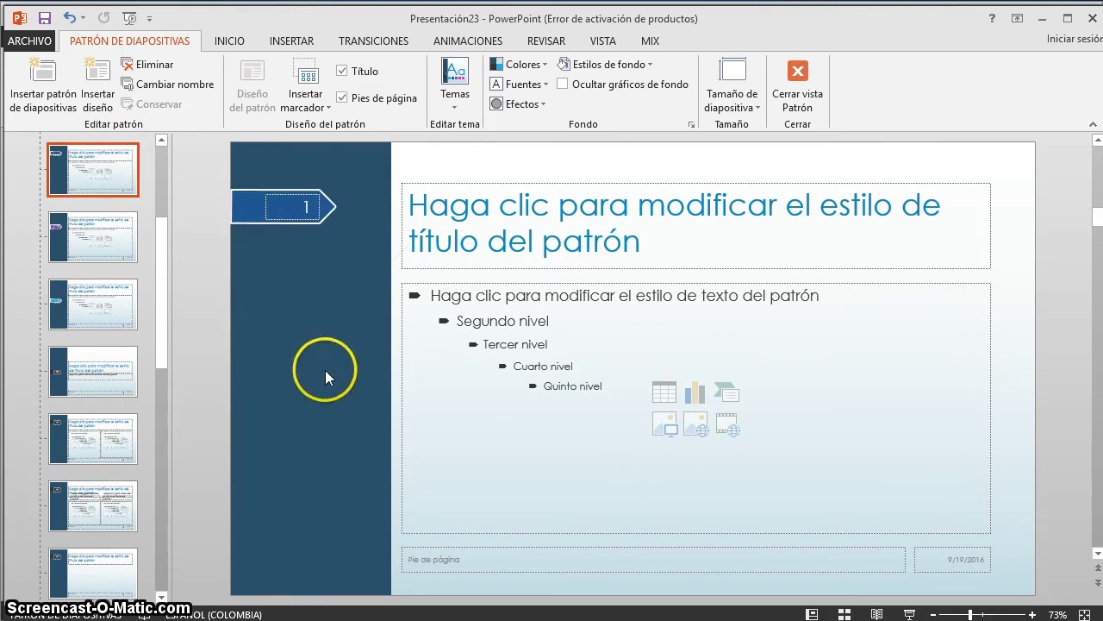
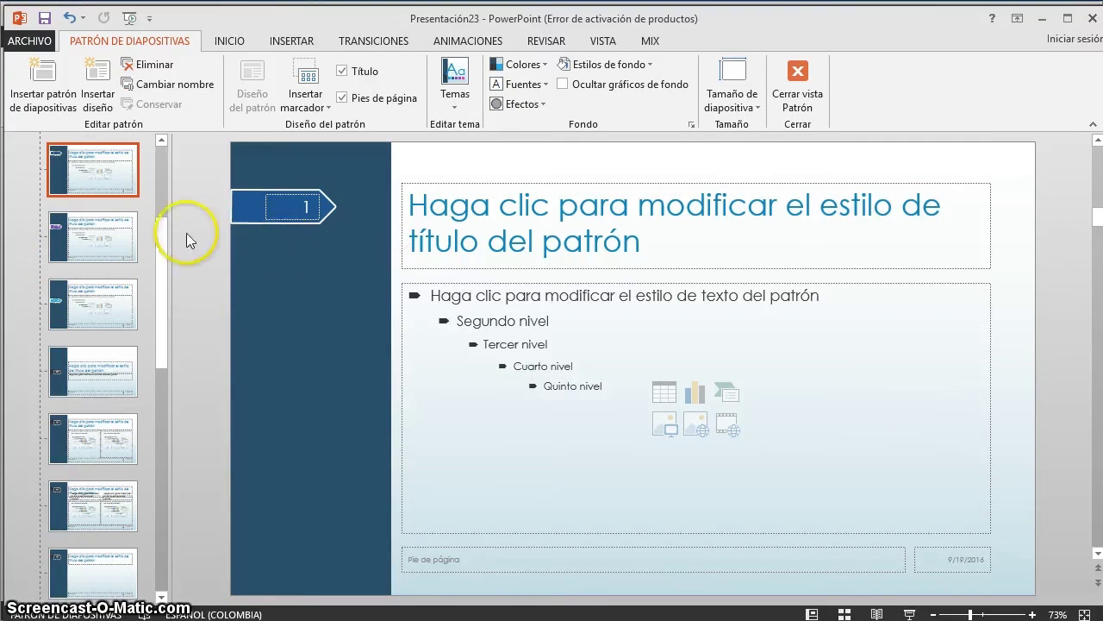
# Close Master View and give slide 2 the Tema1 blue-arrow layout.
pyautogui.click(812, 73)
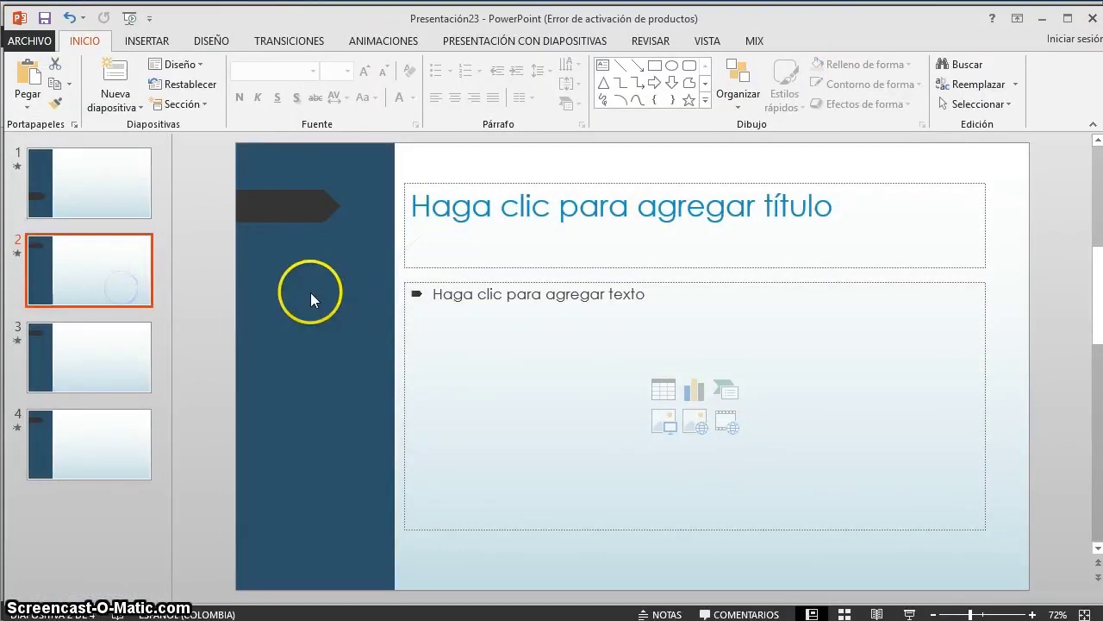
pyautogui.rightClick(311, 292)
pyautogui.moveTo(353, 351)
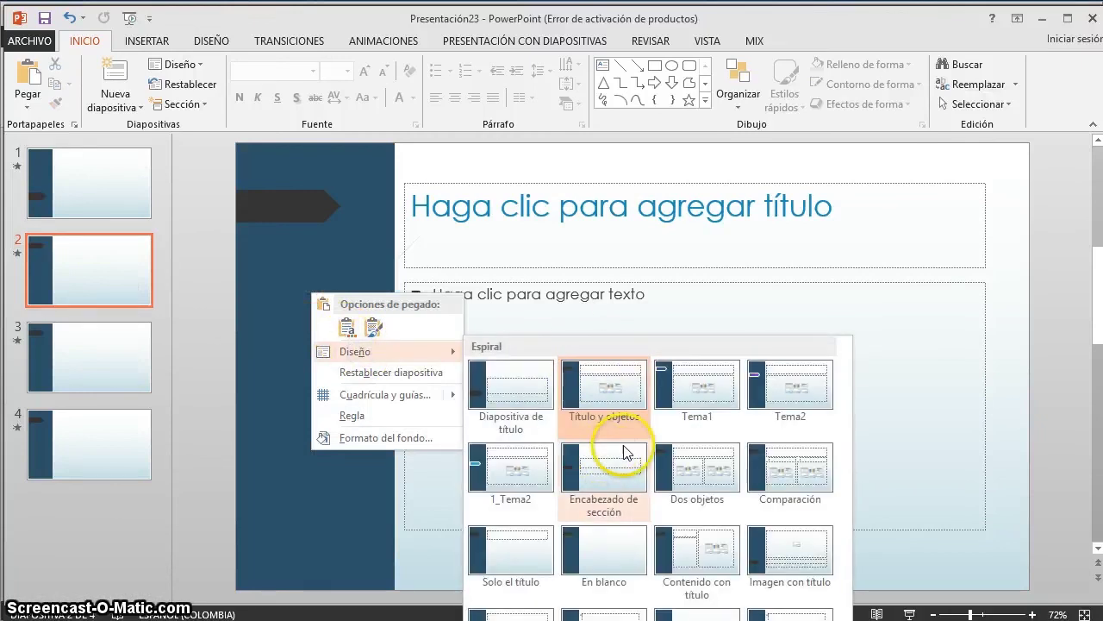
pyautogui.click(700, 389)
# Give slide 3 the Tema2 purple-arrow layout.
pyautogui.click(127, 359)
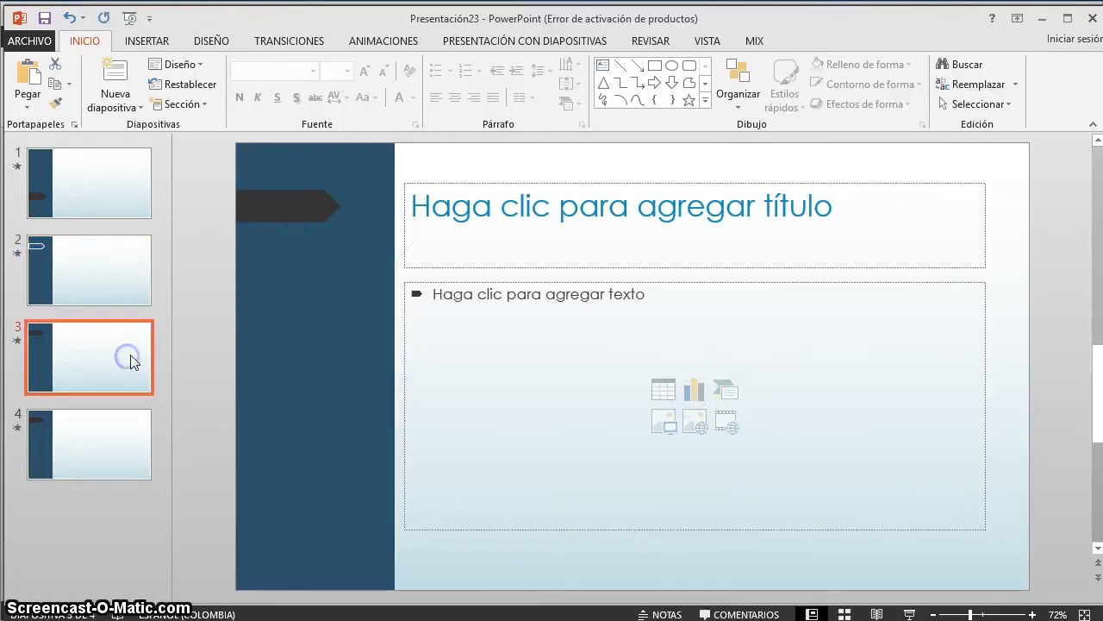
pyautogui.rightClick(253, 343)
pyautogui.moveTo(368, 399)
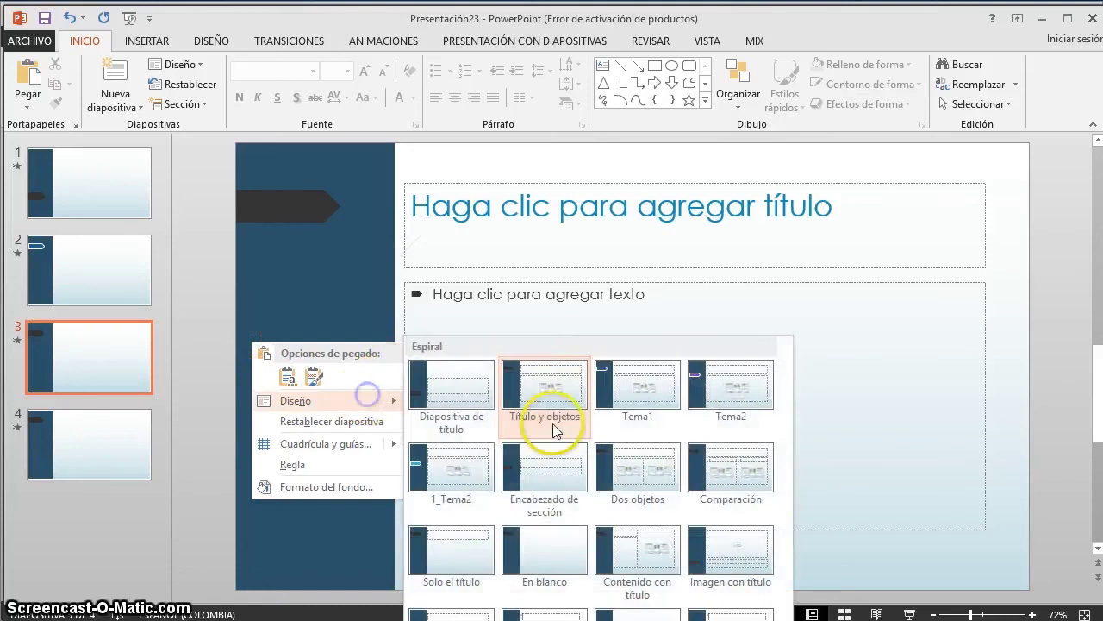
pyautogui.click(728, 384)
# Give slide 4 the 1_Tema2 light-blue-arrow layout and return to slide 1.
pyautogui.click(86, 422)
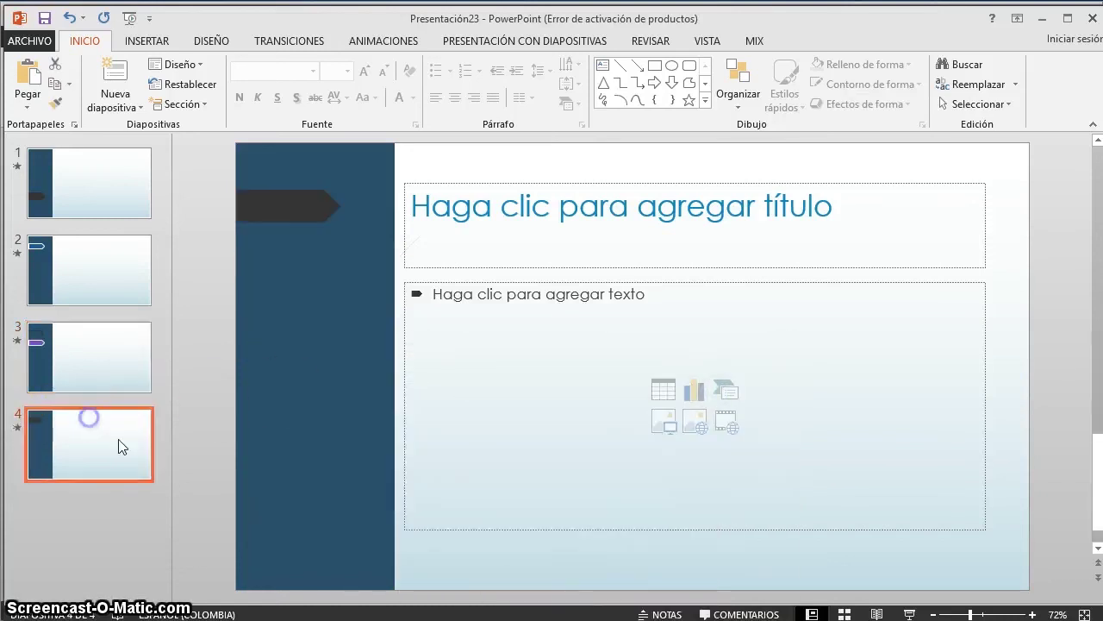
pyautogui.rightClick(291, 366)
pyautogui.click(373, 421)
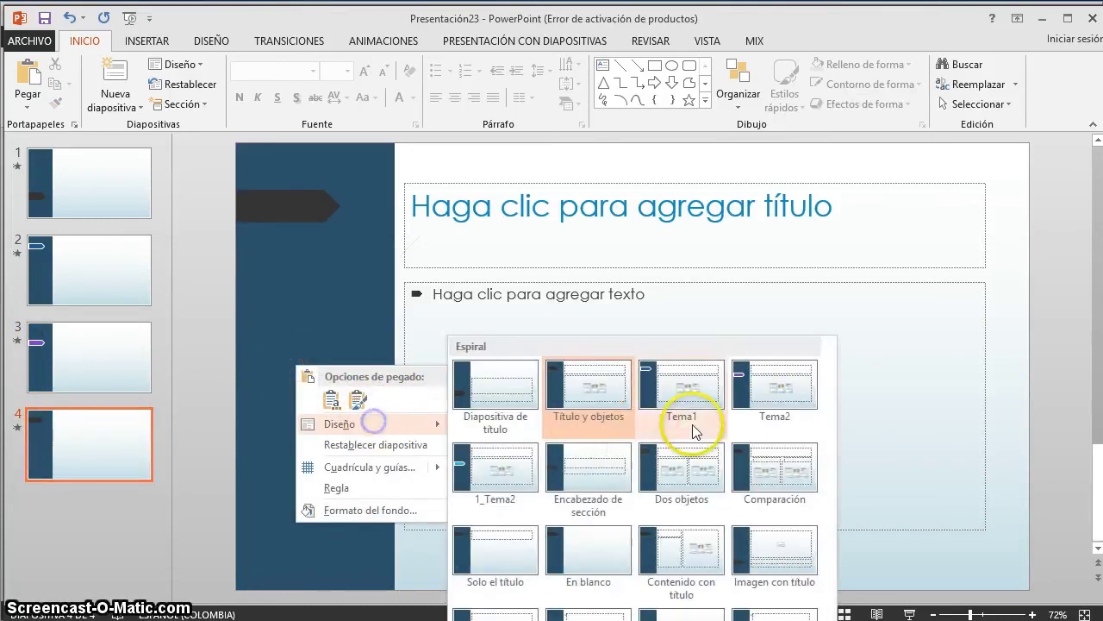
pyautogui.click(500, 468)
pyautogui.click(99, 190)
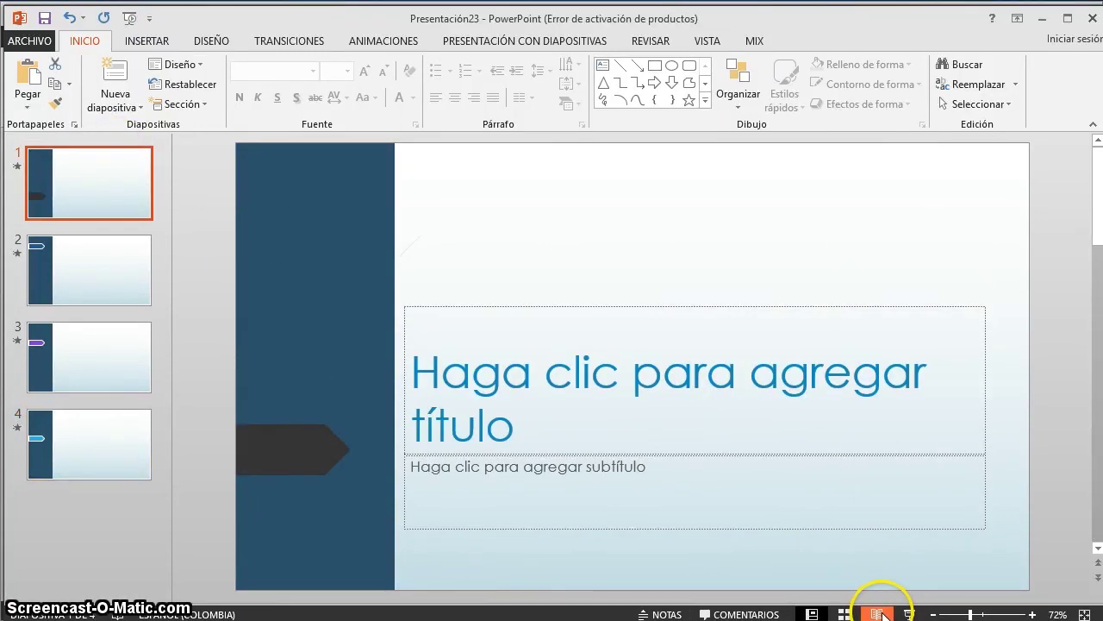
# In Slide Master view, apply the first plain white background style to the top-level master.
pyautogui.click(707, 40)
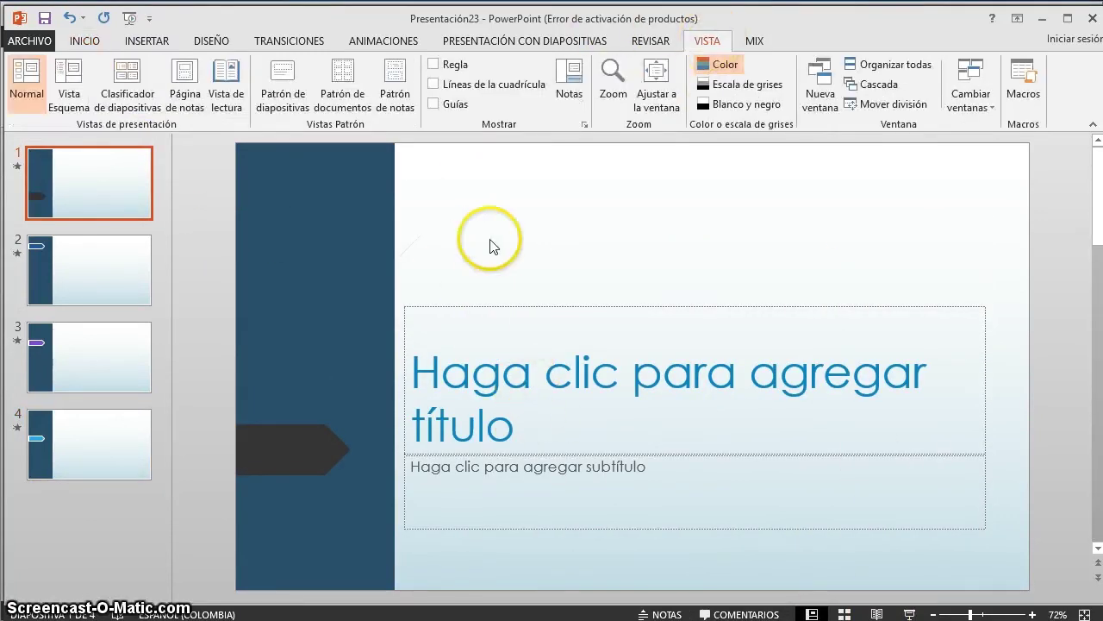
pyautogui.click(283, 93)
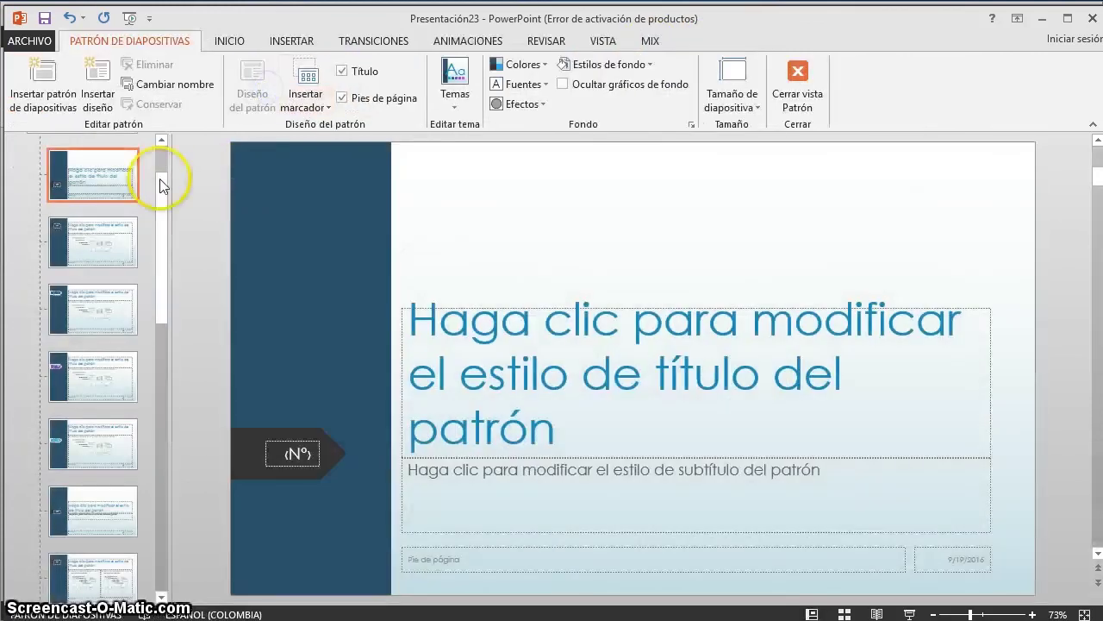
pyautogui.press('Up')
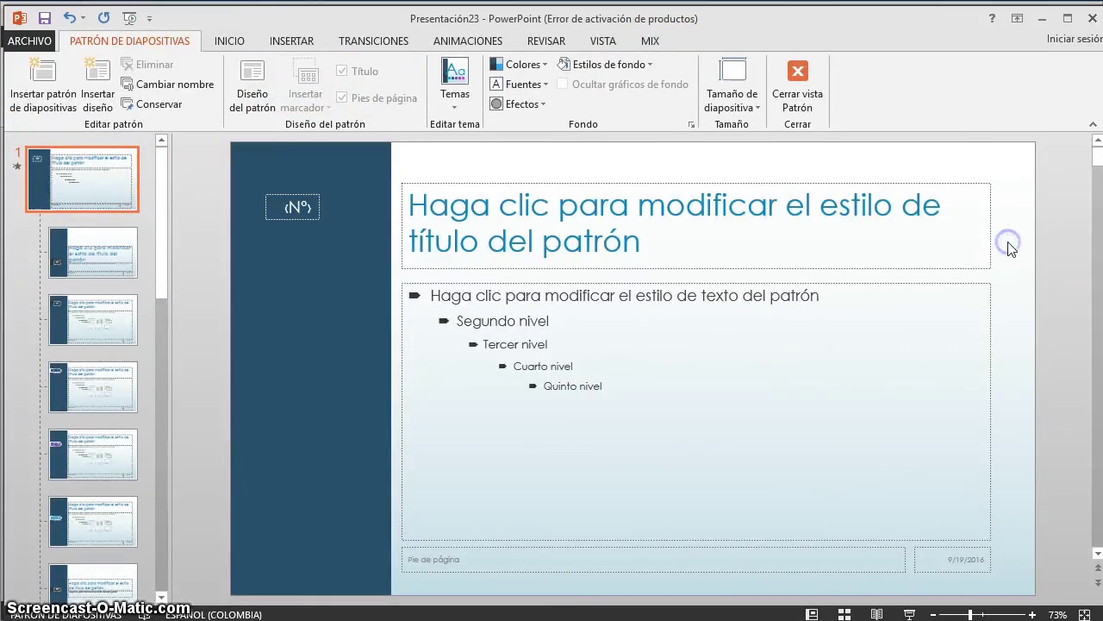
pyautogui.rightClick(1008, 231)
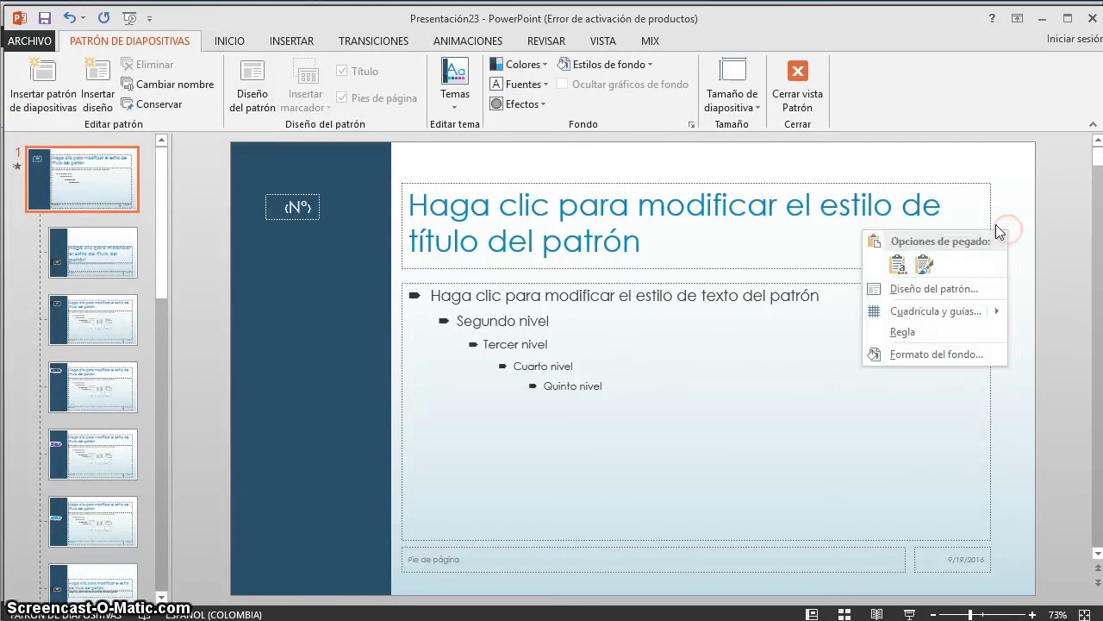
pyautogui.click(637, 65)
pyautogui.click(610, 103)
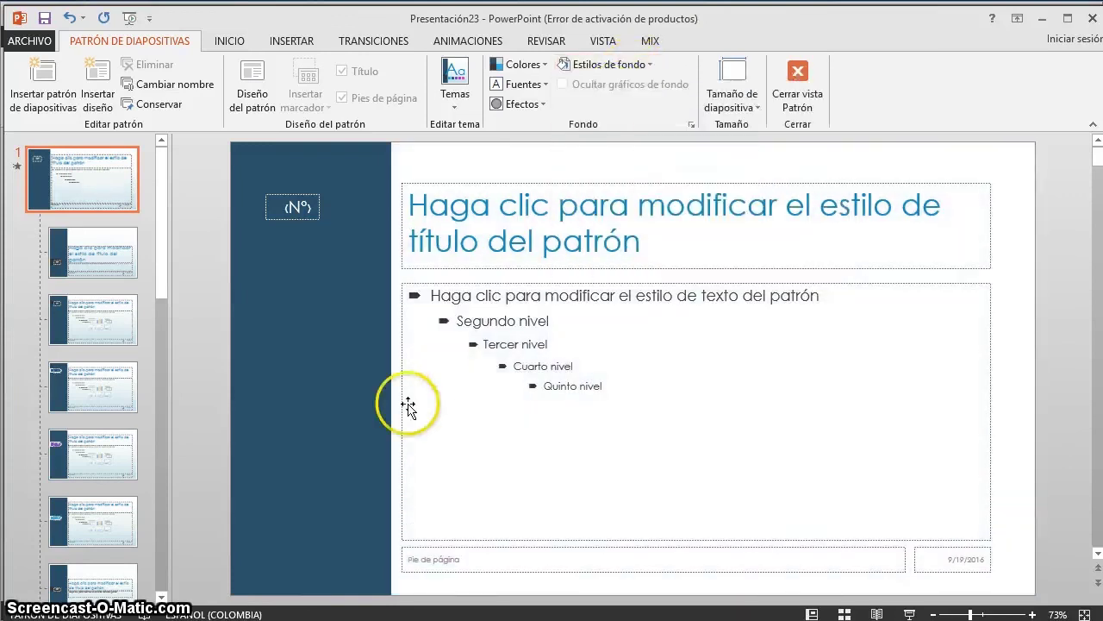
pyautogui.click(797, 86)
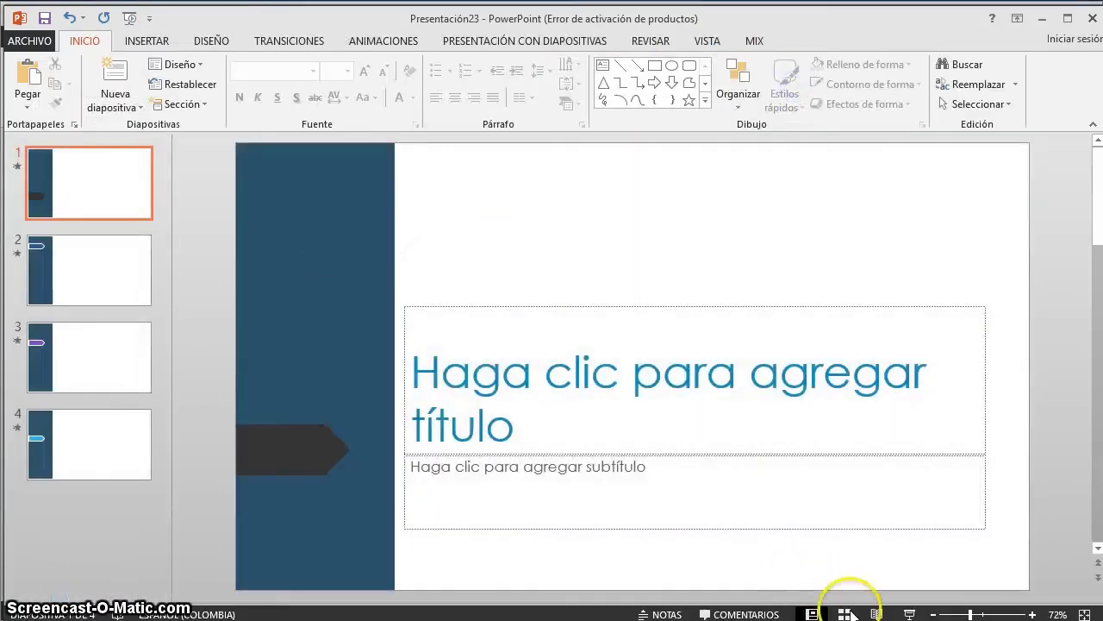
pyautogui.click(877, 614)
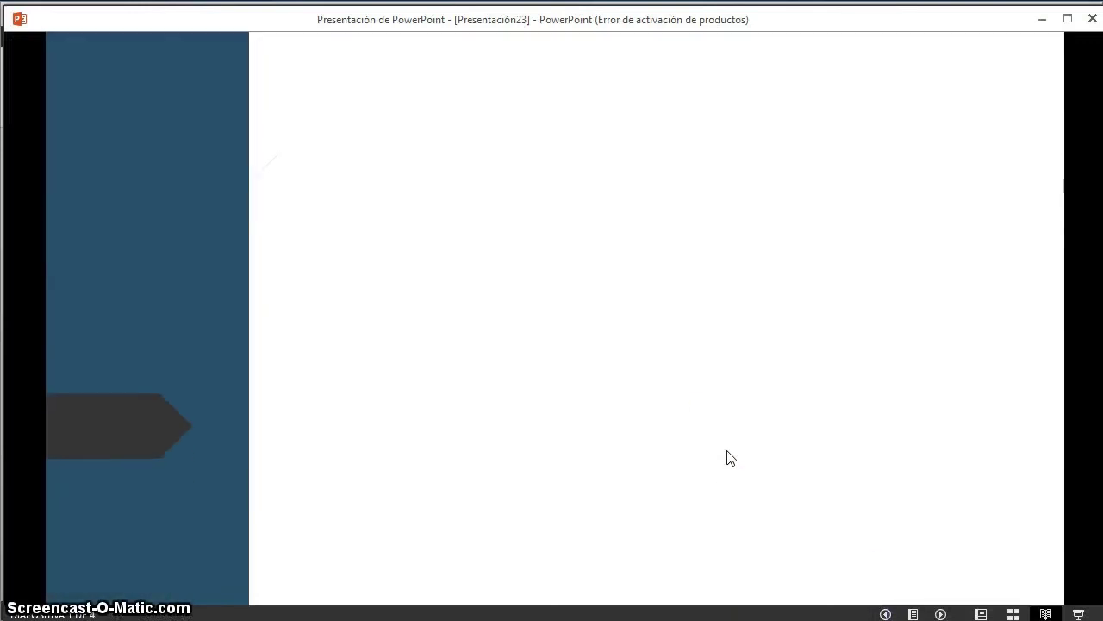
pyautogui.click(731, 458)
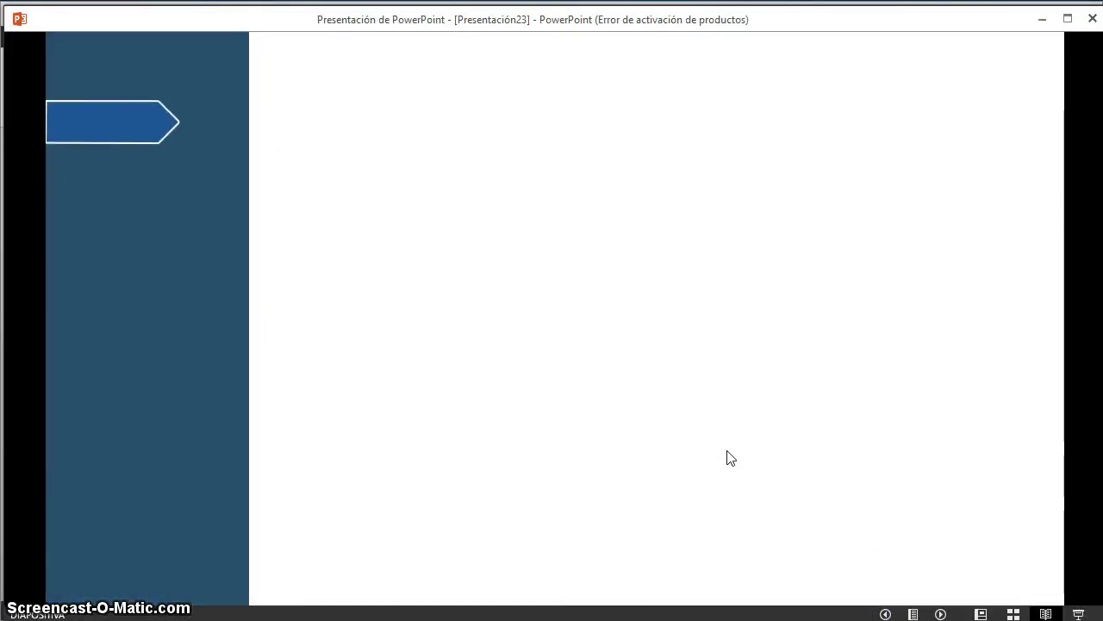
pyautogui.press('Right')
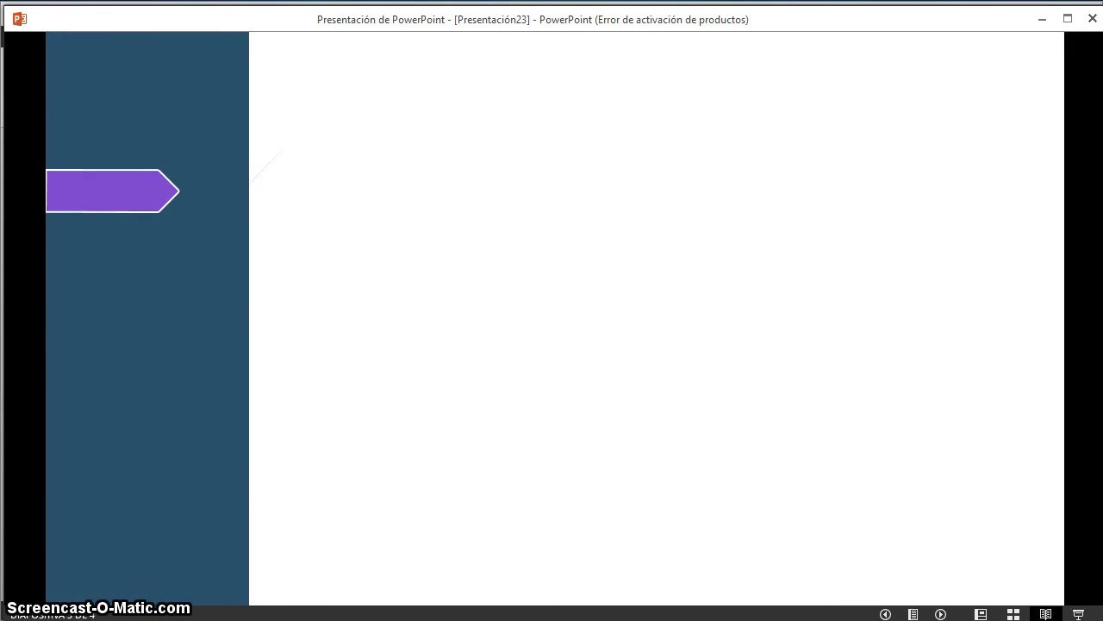
pyautogui.press('Right')
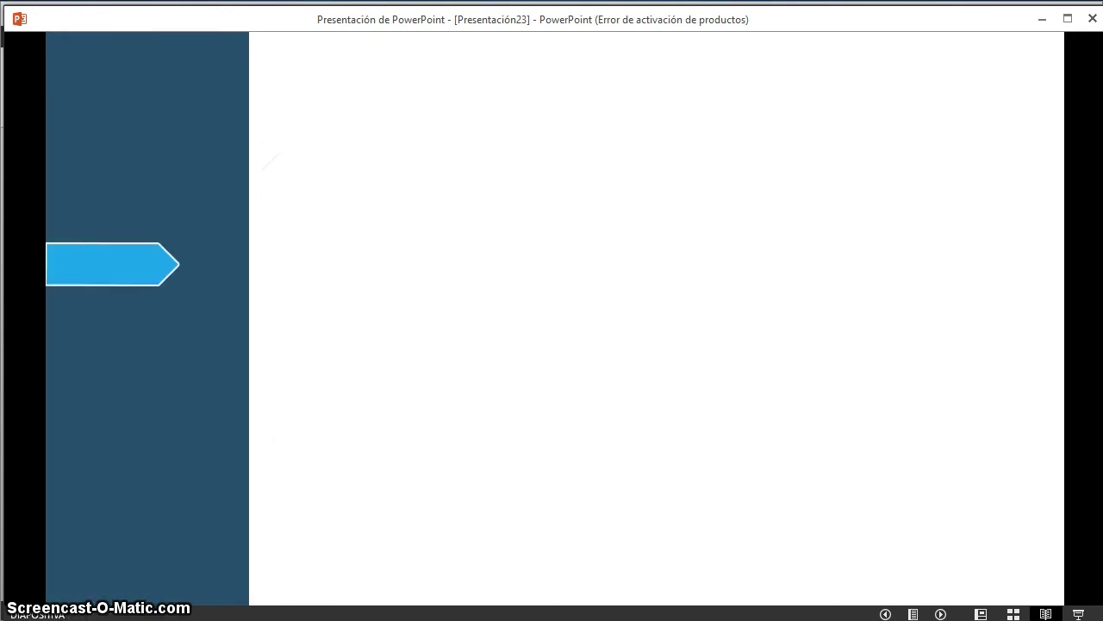
pyautogui.press('Right')
pyautogui.press('Left')
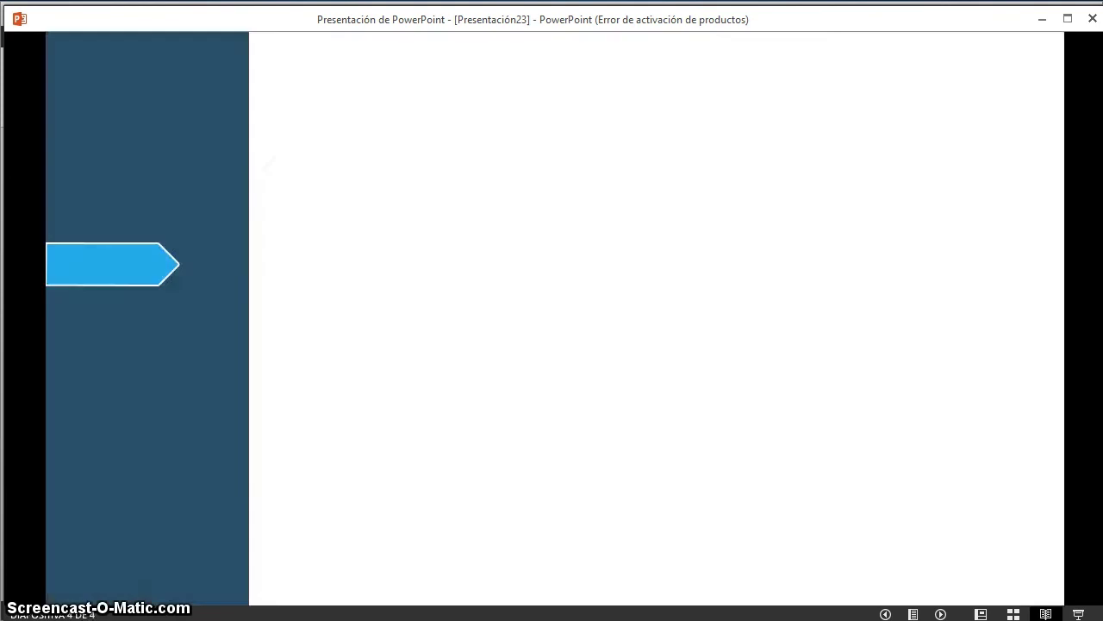
pyautogui.press('Escape')
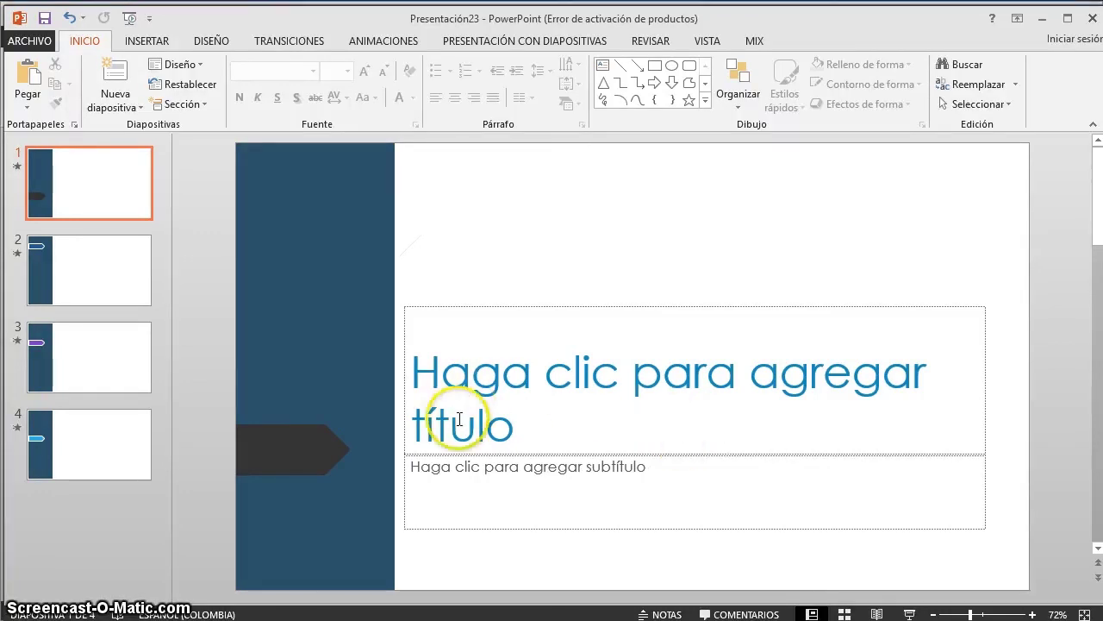
# Color slide 2's title text orange-gold.
pyautogui.click(536, 308)
pyautogui.click(90, 252)
pyautogui.click(712, 256)
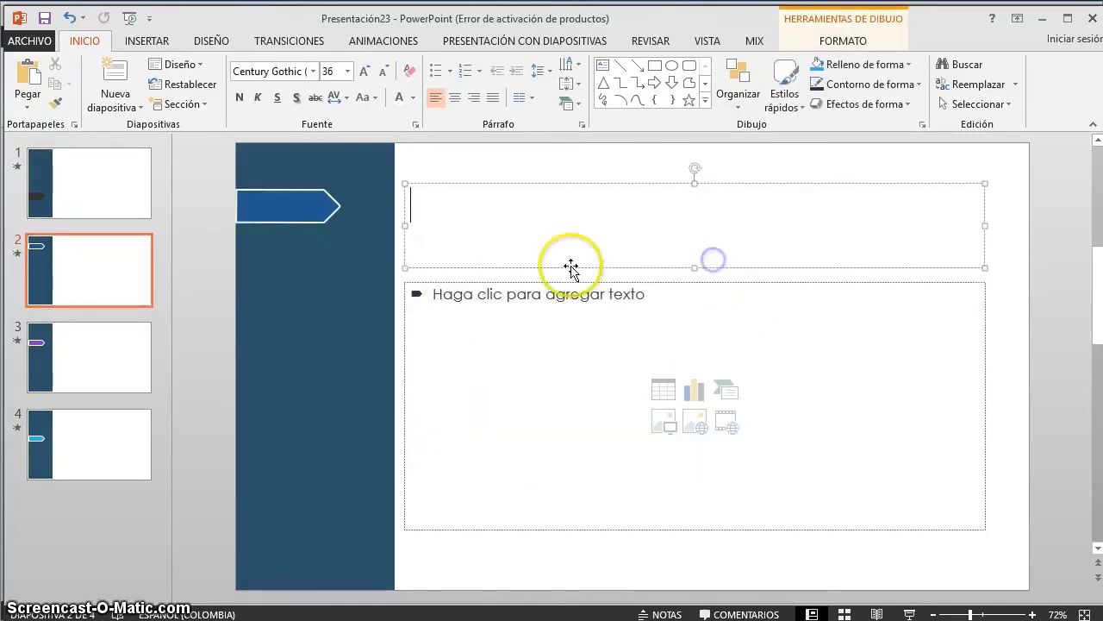
pyautogui.press('Escape')
pyautogui.click(413, 97)
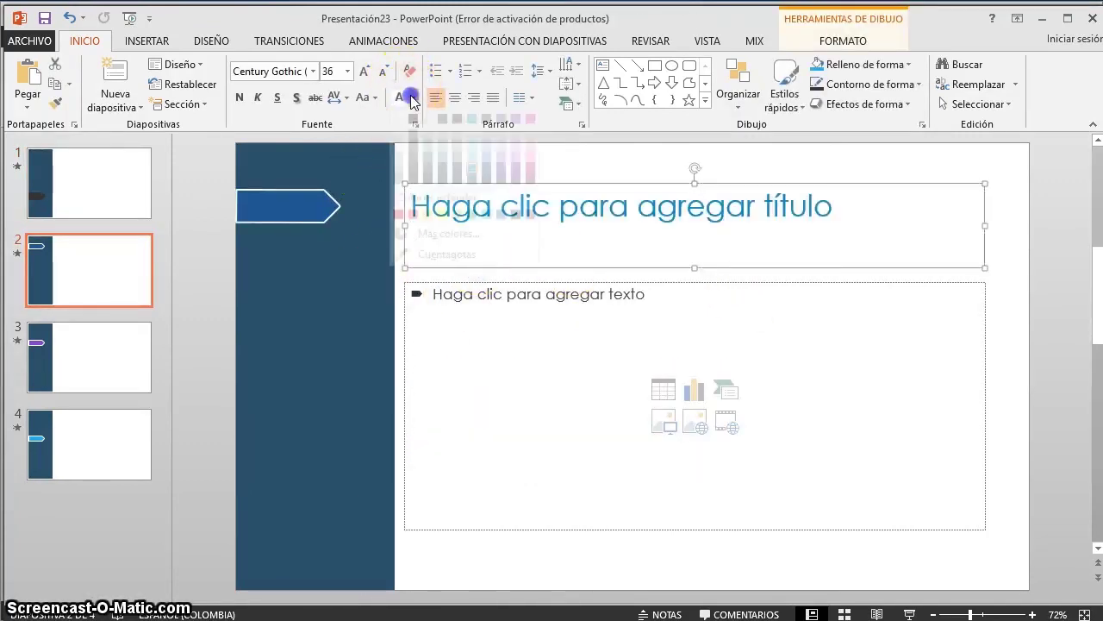
pyautogui.click(428, 231)
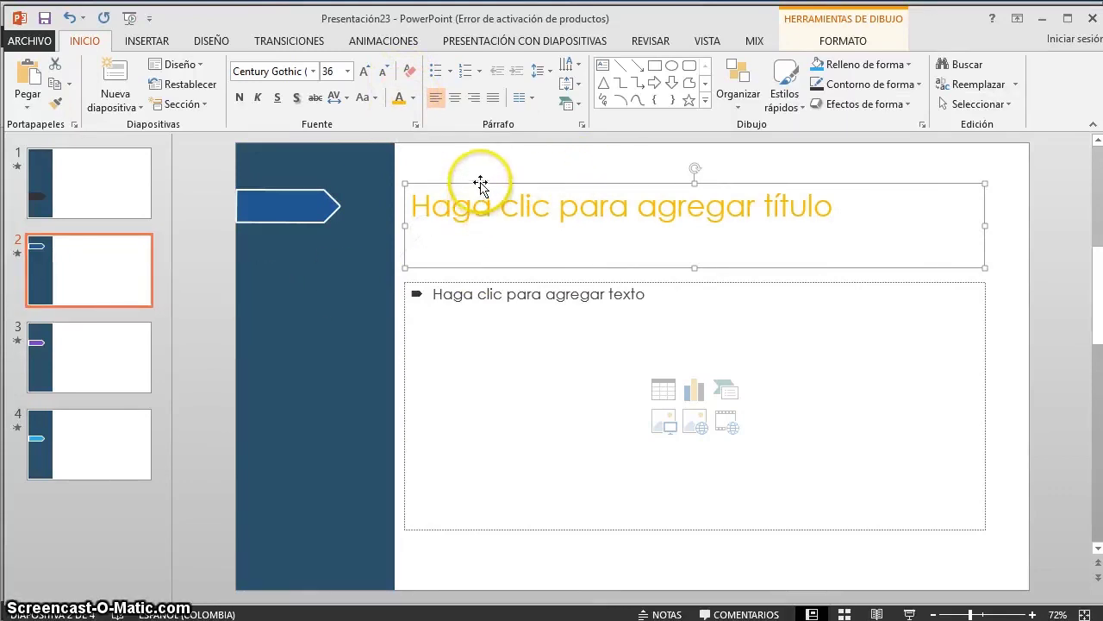
# Repeat the orange-gold colour on slide 3's title, then undo it.
pyautogui.click(76, 369)
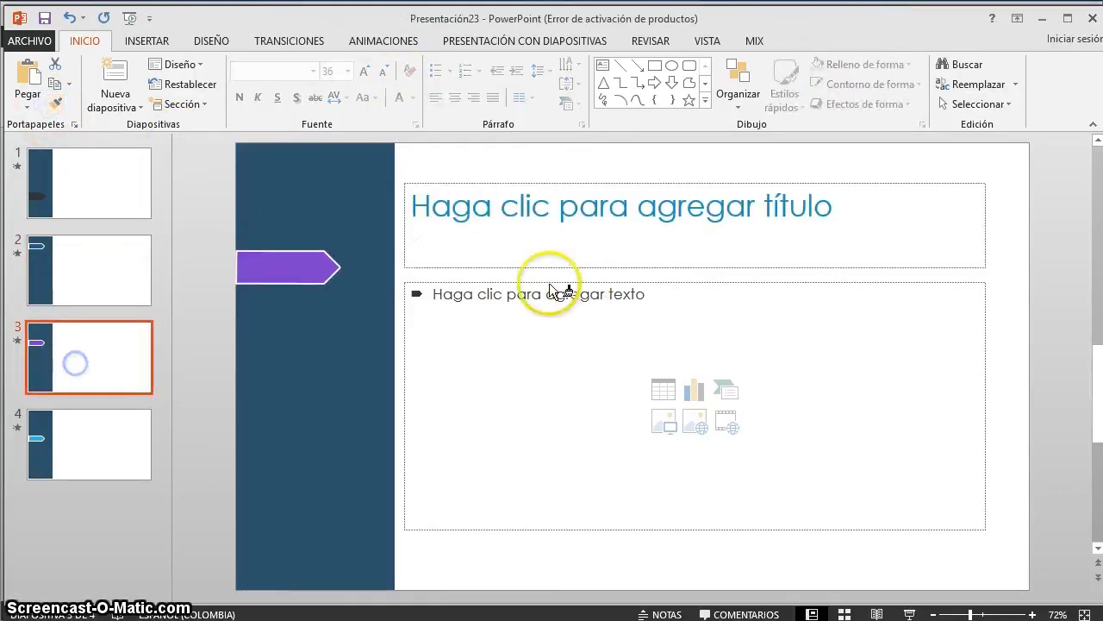
pyautogui.click(456, 264)
pyautogui.hotkey('ctrl', 'y')
pyautogui.click(356, 194)
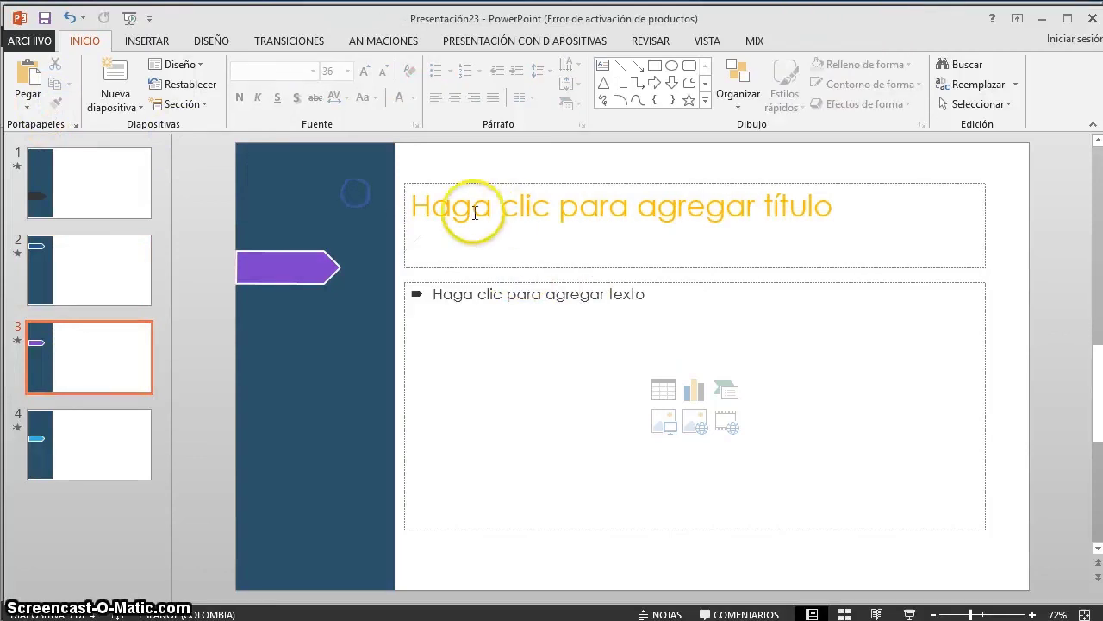
pyautogui.hotkey('ctrl', 'z')
# Duplicate slide 4 by copying and pasting it as new slides.
pyautogui.click(93, 471)
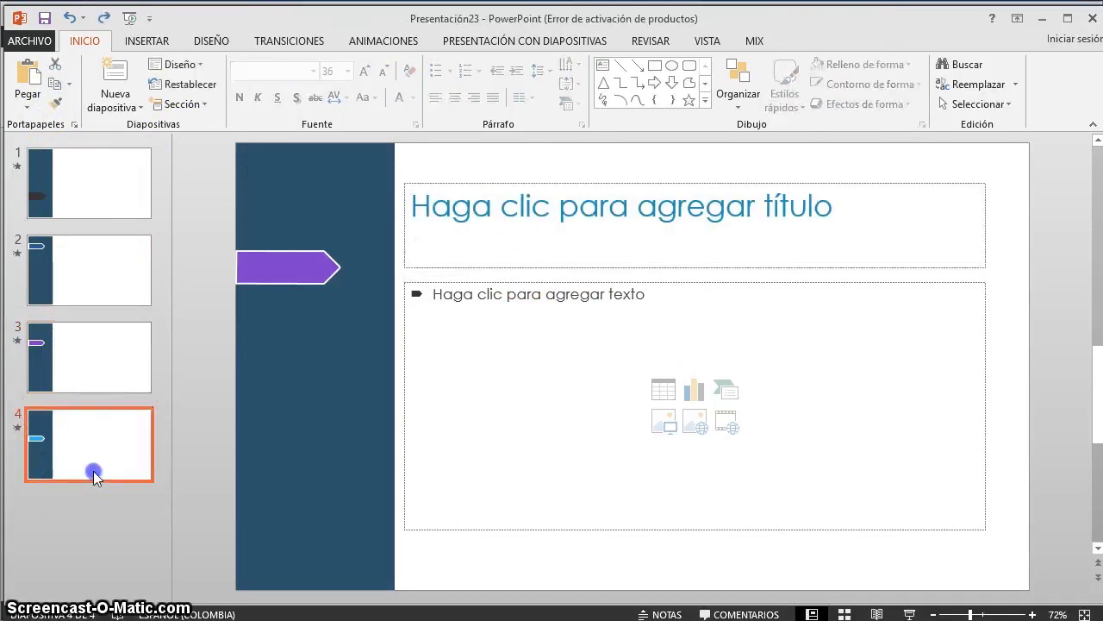
pyautogui.hotkey('ctrl', 'c')
pyautogui.hotkey('ctrl', 'v')
pyautogui.hotkey('ctrl', 'v')
pyautogui.hotkey('ctrl', 'v')
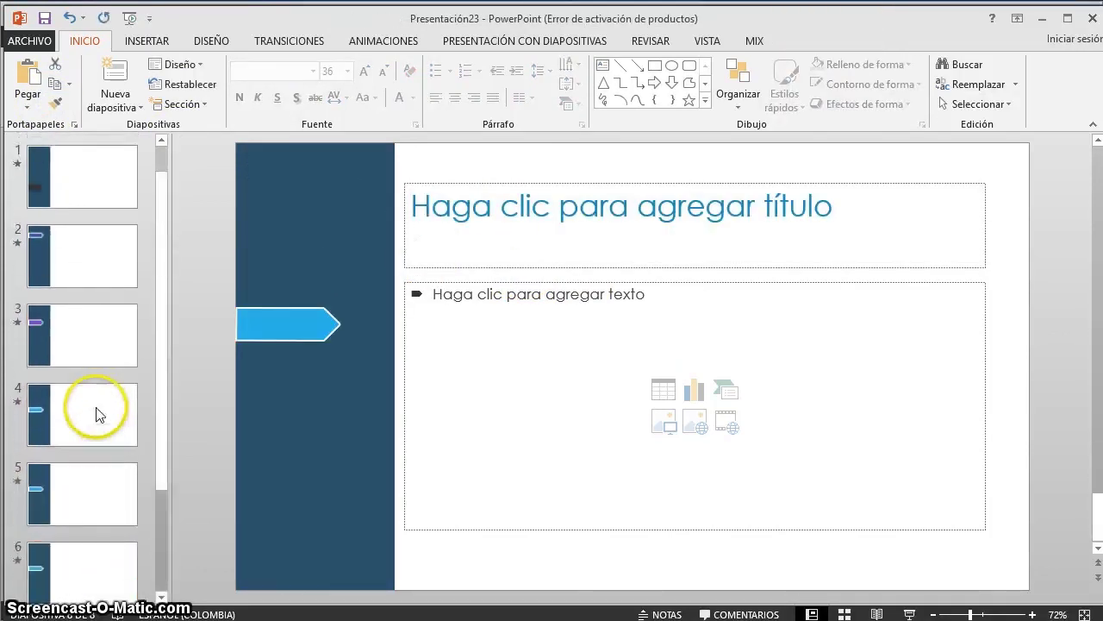
pyautogui.scroll(3, 98, 413)
# Format-paint slide 2's gold title style onto the titles of slides 3 and 4.
pyautogui.click(104, 249)
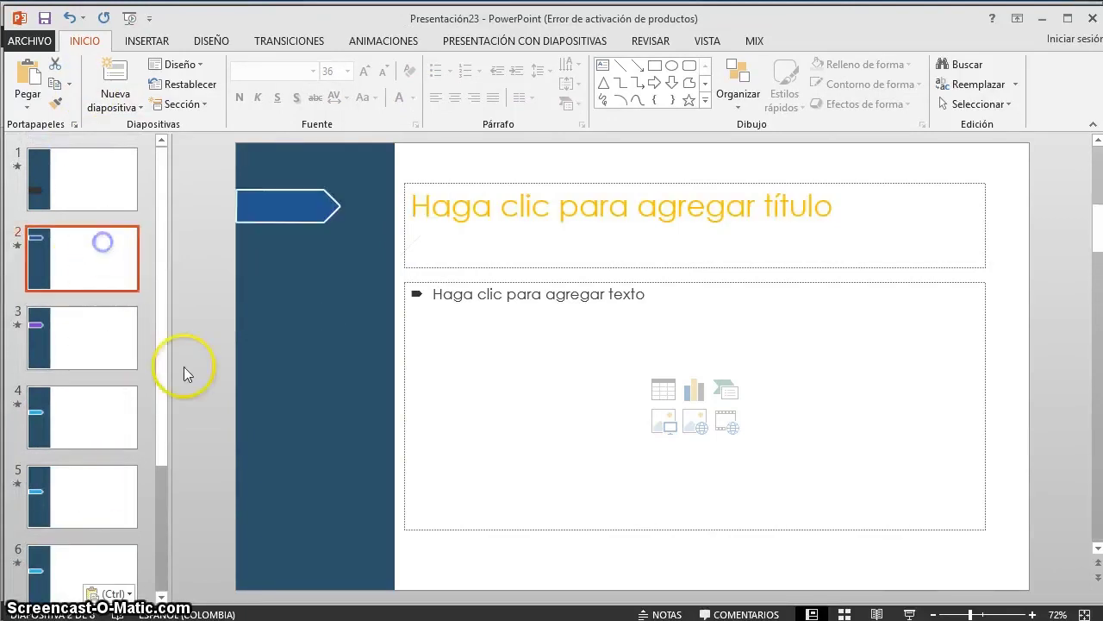
pyautogui.click(533, 180)
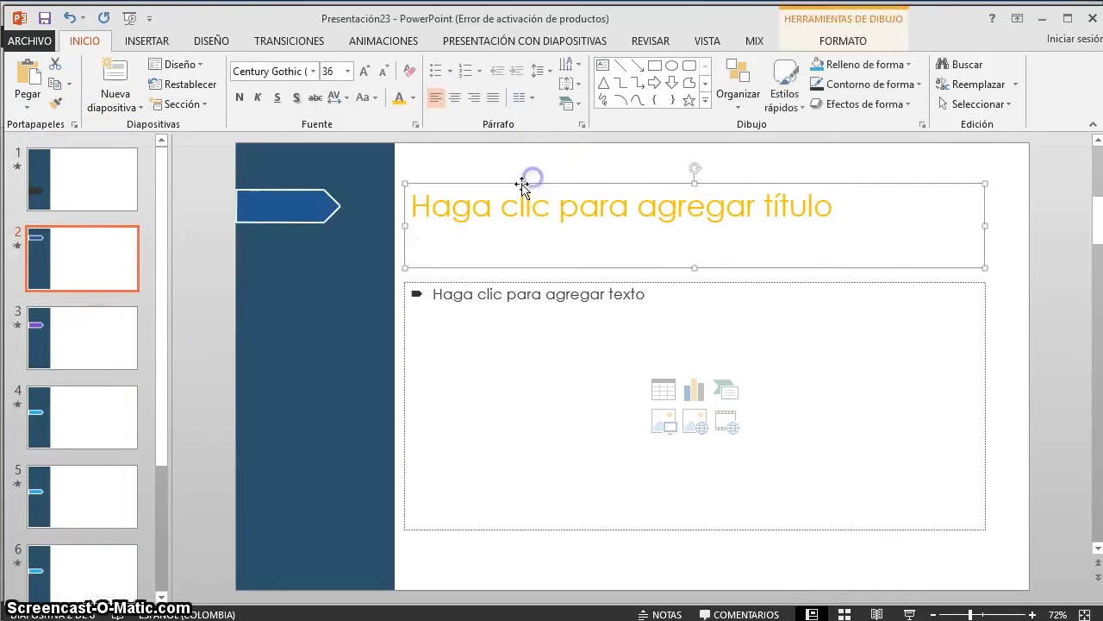
pyautogui.click(54, 108)
pyautogui.click(81, 339)
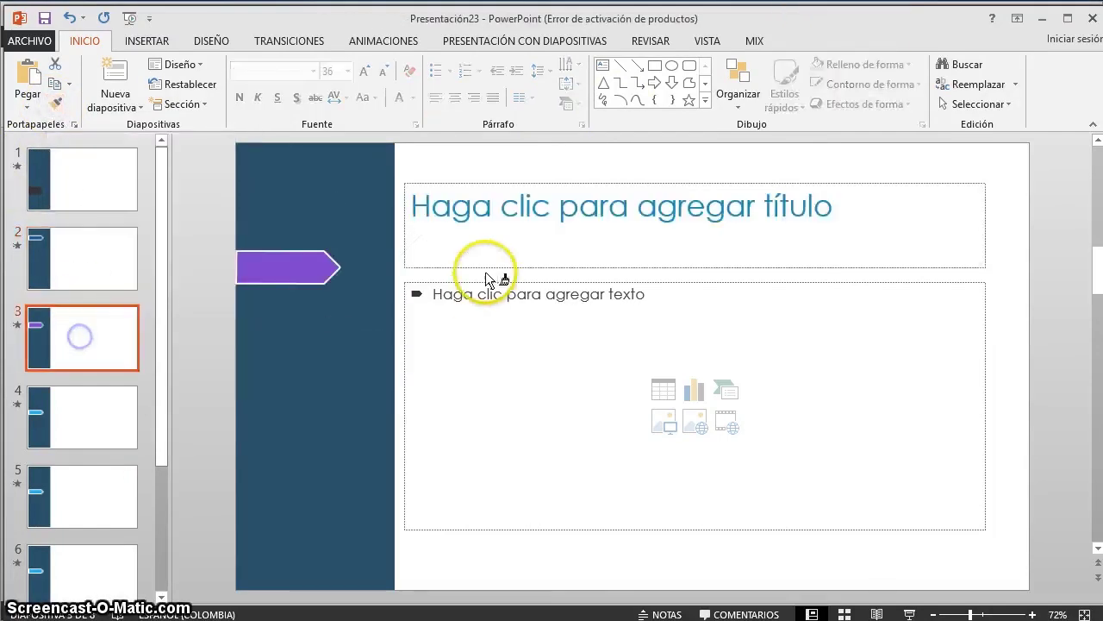
pyautogui.click(481, 274)
pyautogui.click(109, 412)
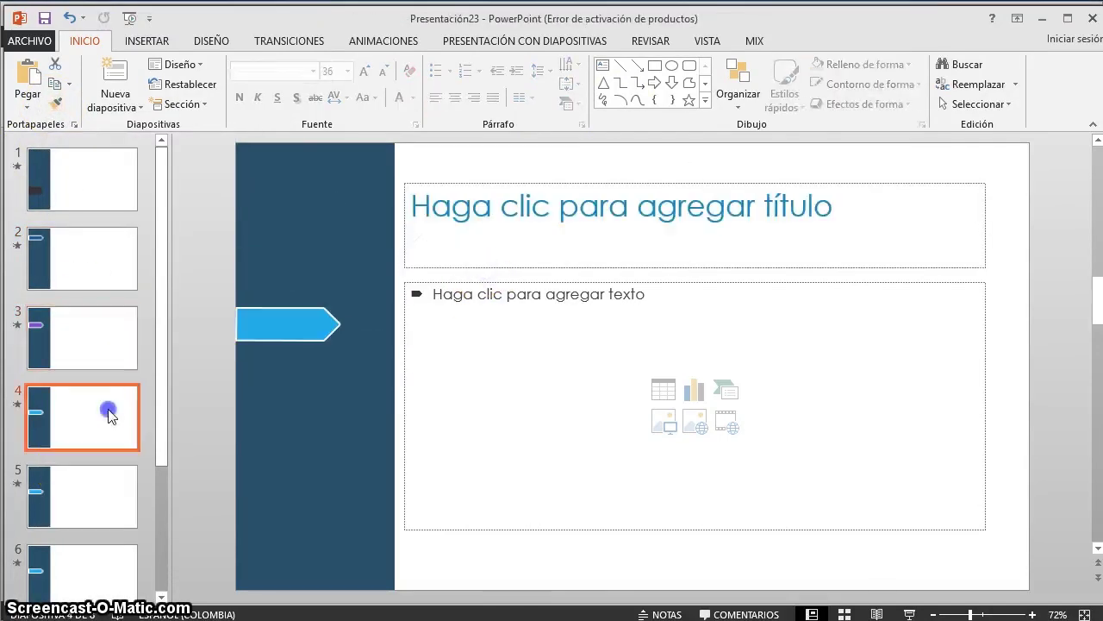
pyautogui.click(481, 269)
# Apply the yellow title format to the titles of slides 5, 6, 7 and 8.
pyautogui.click(94, 483)
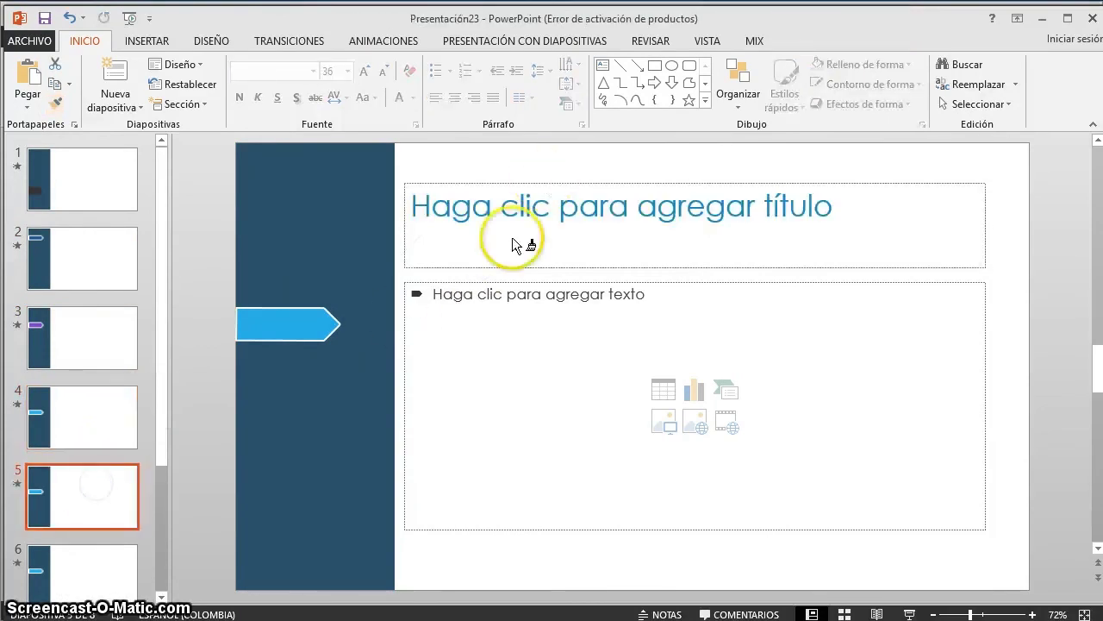
pyautogui.click(505, 188)
pyautogui.click(86, 582)
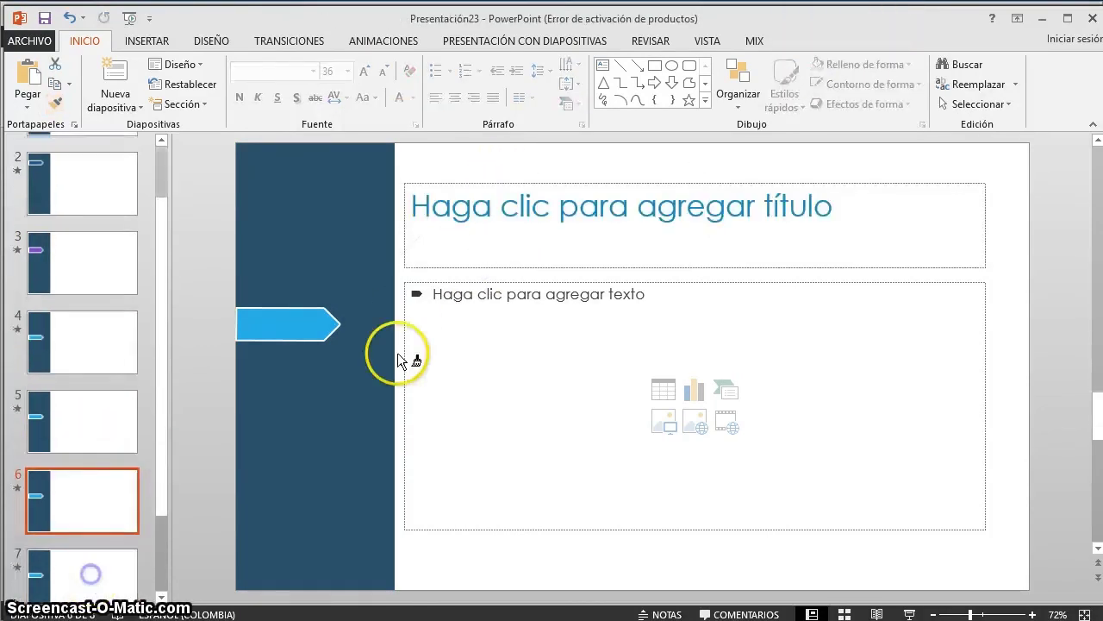
pyautogui.click(492, 263)
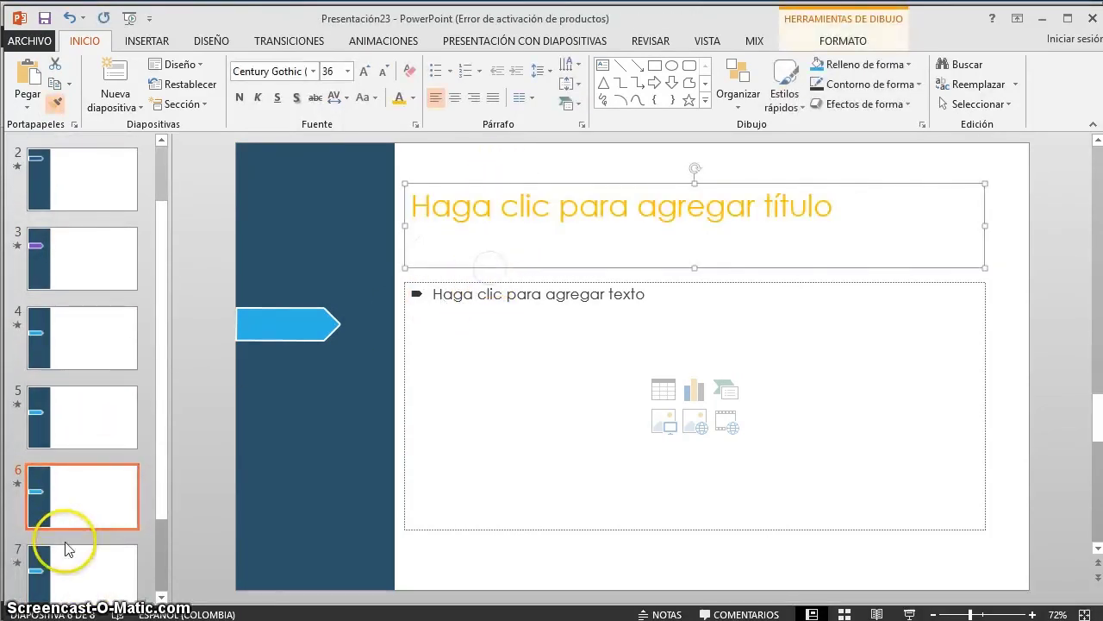
pyautogui.click(55, 552)
pyautogui.click(488, 184)
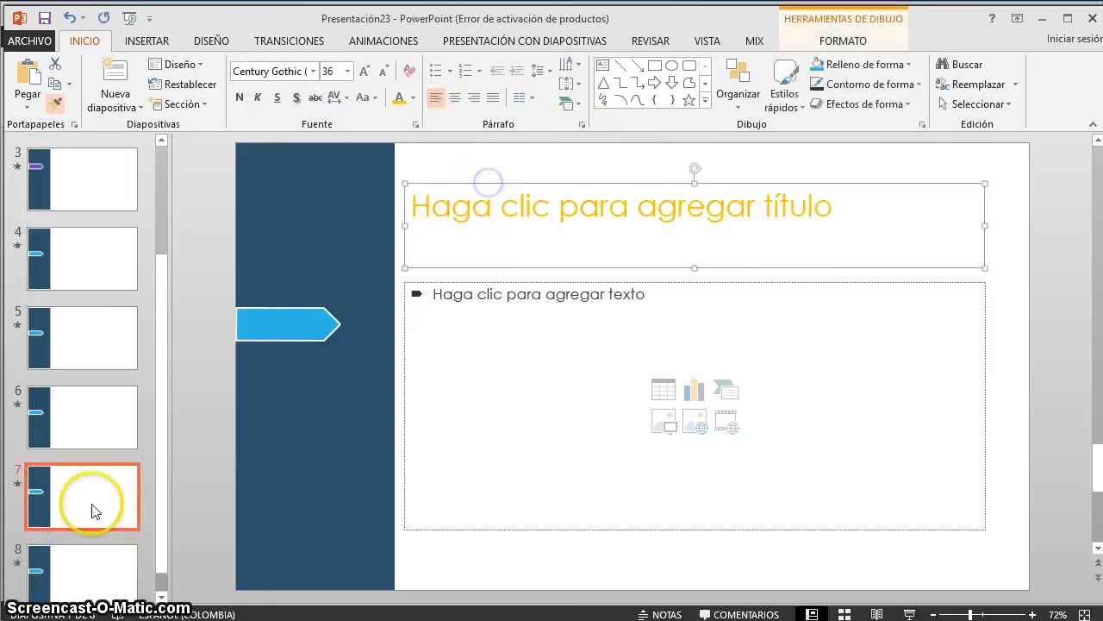
pyautogui.click(83, 558)
pyautogui.click(521, 183)
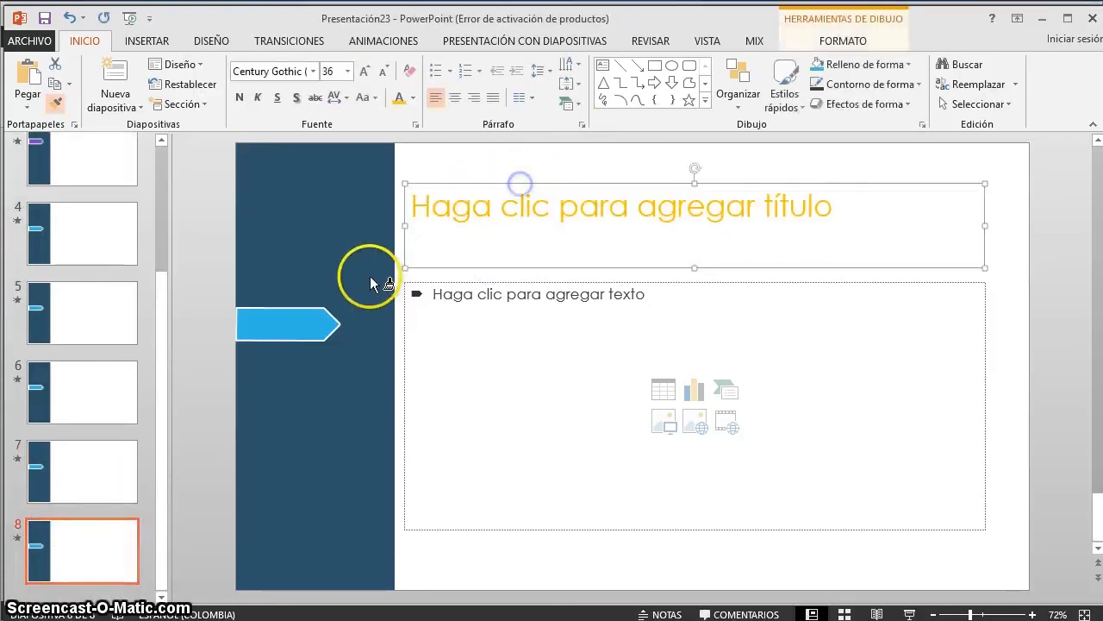
pyautogui.click(349, 390)
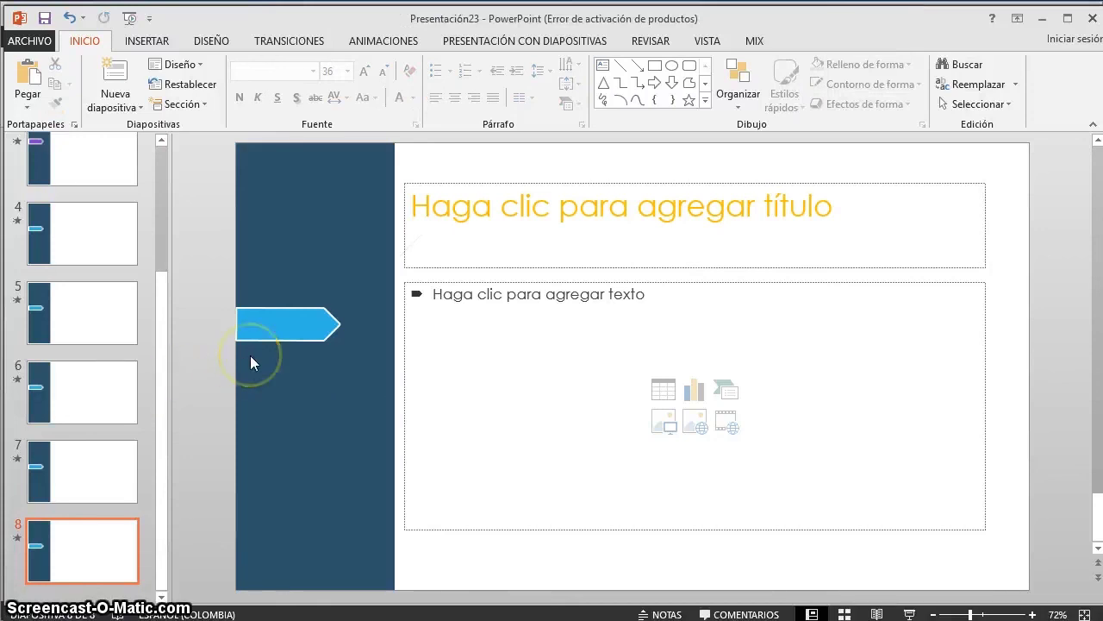
# Undo the yellow title changes so the titles are blue again.
pyautogui.hotkey('ctrl', 'z')
pyautogui.hotkey('ctrl', 'z')
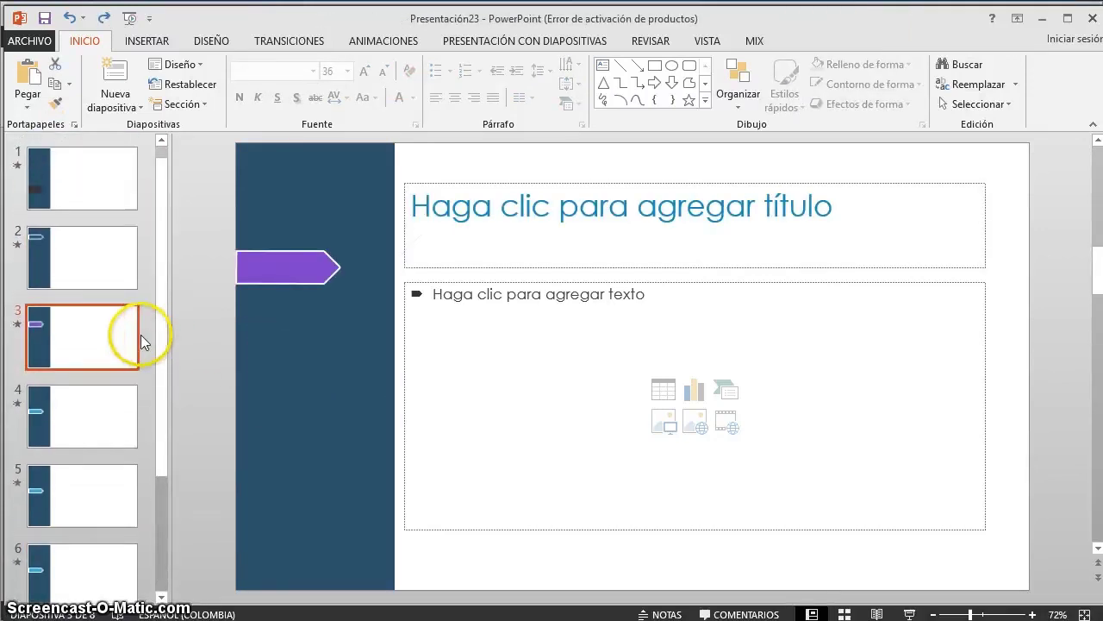
pyautogui.press('Down')
pyautogui.press('Down')
pyautogui.press('Down')
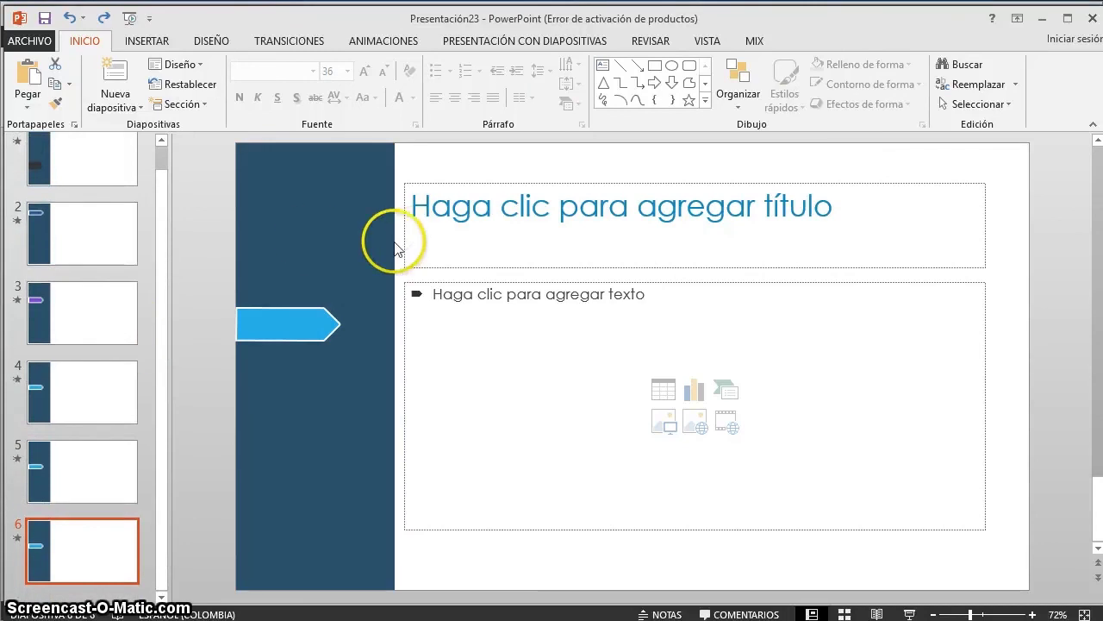
pyautogui.click(280, 250)
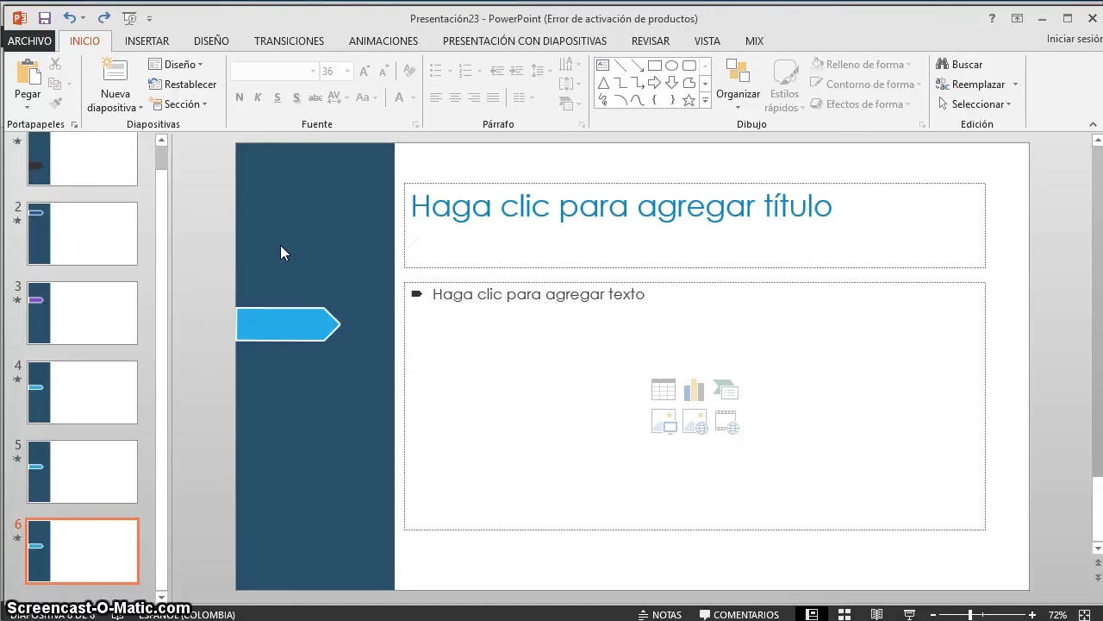
# Minimize the Presentación23 through Presentación17 windows so Presentación2 comes to the front.
pyautogui.click(1040, 19)
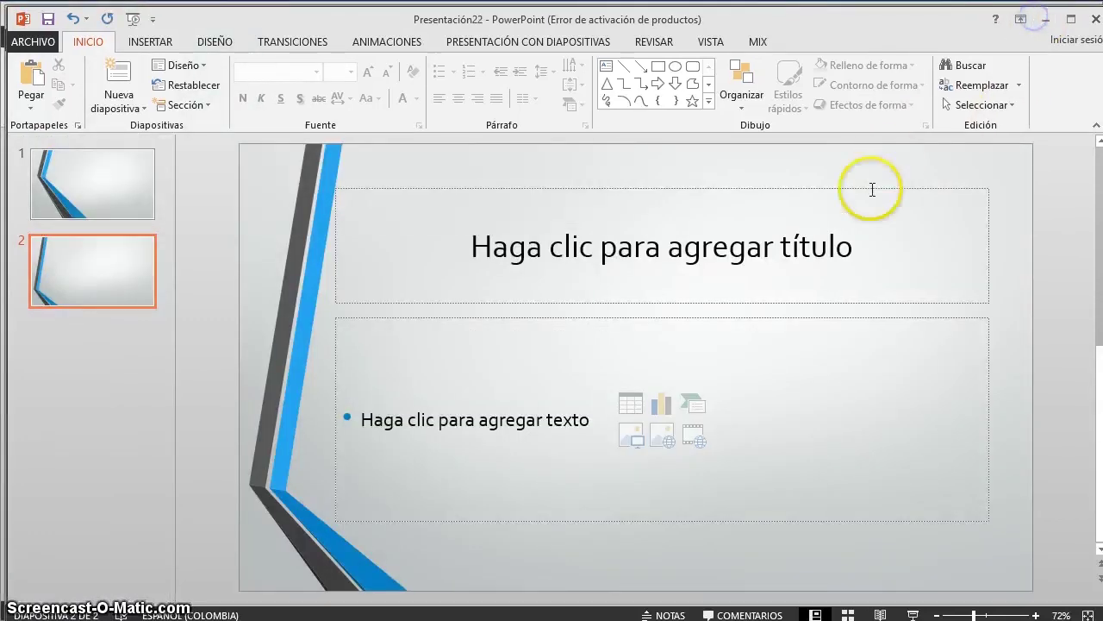
pyautogui.click(1043, 19)
pyautogui.click(1045, 19)
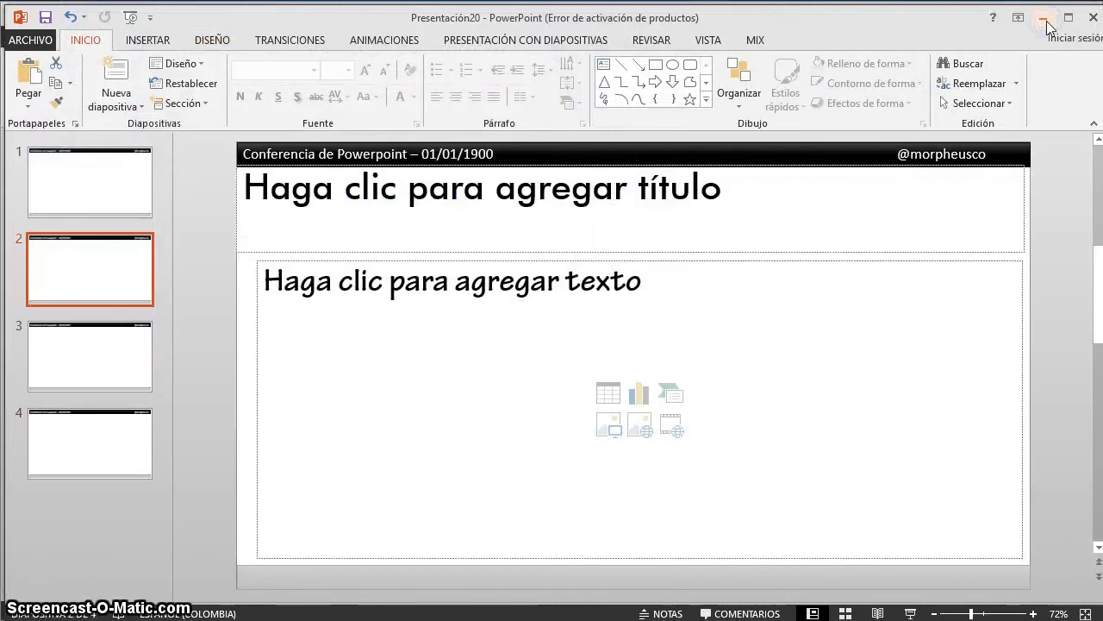
pyautogui.click(1045, 19)
pyautogui.click(1045, 19)
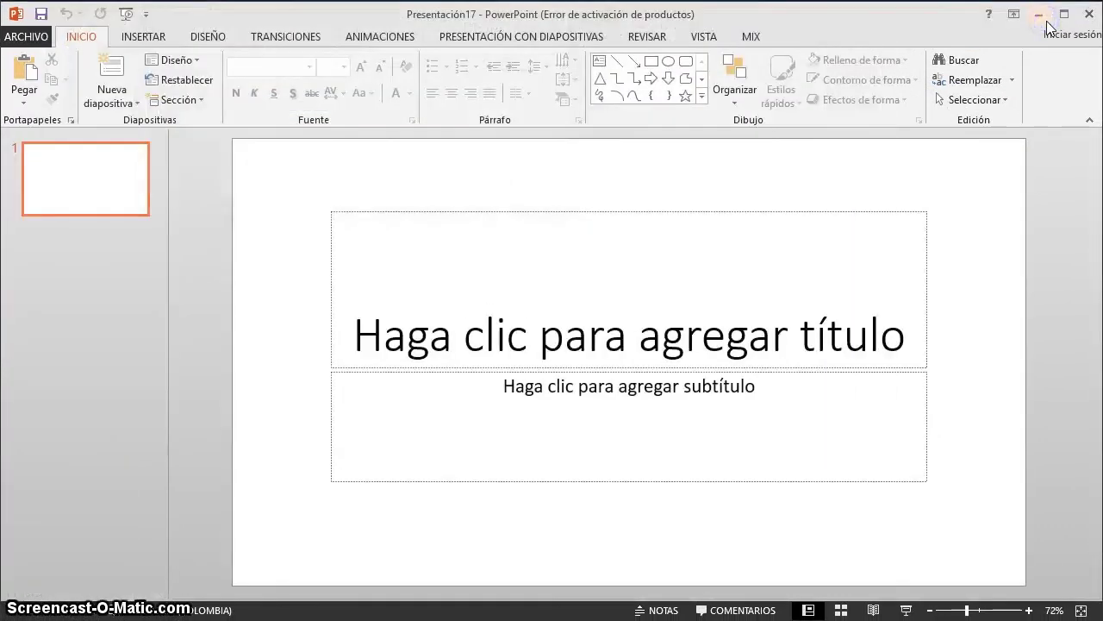
pyautogui.click(1037, 21)
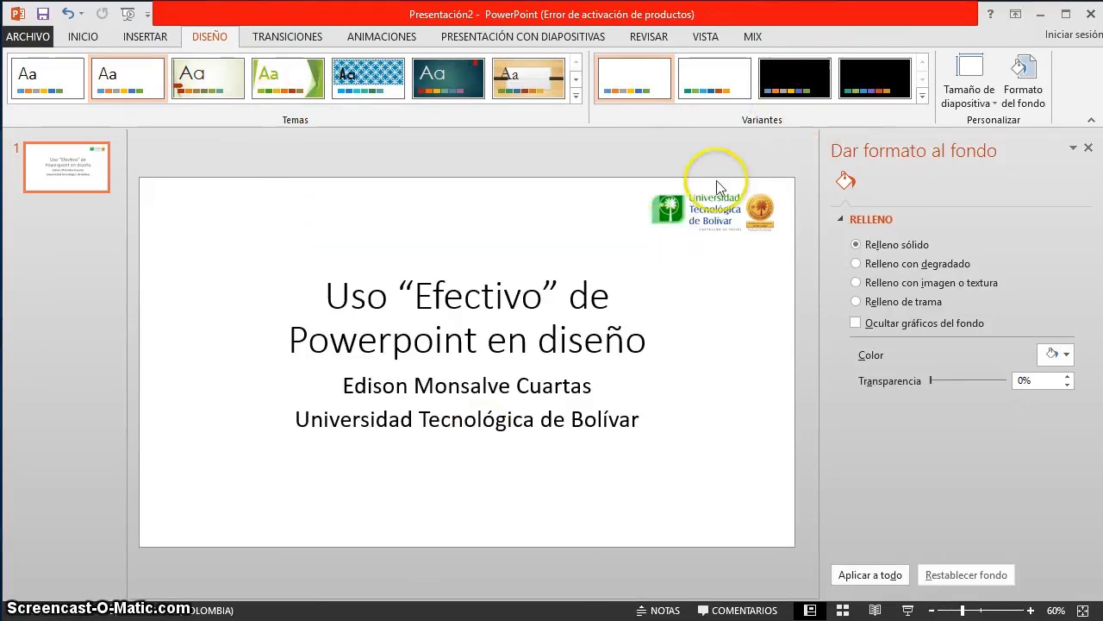
pyautogui.click(922, 96)
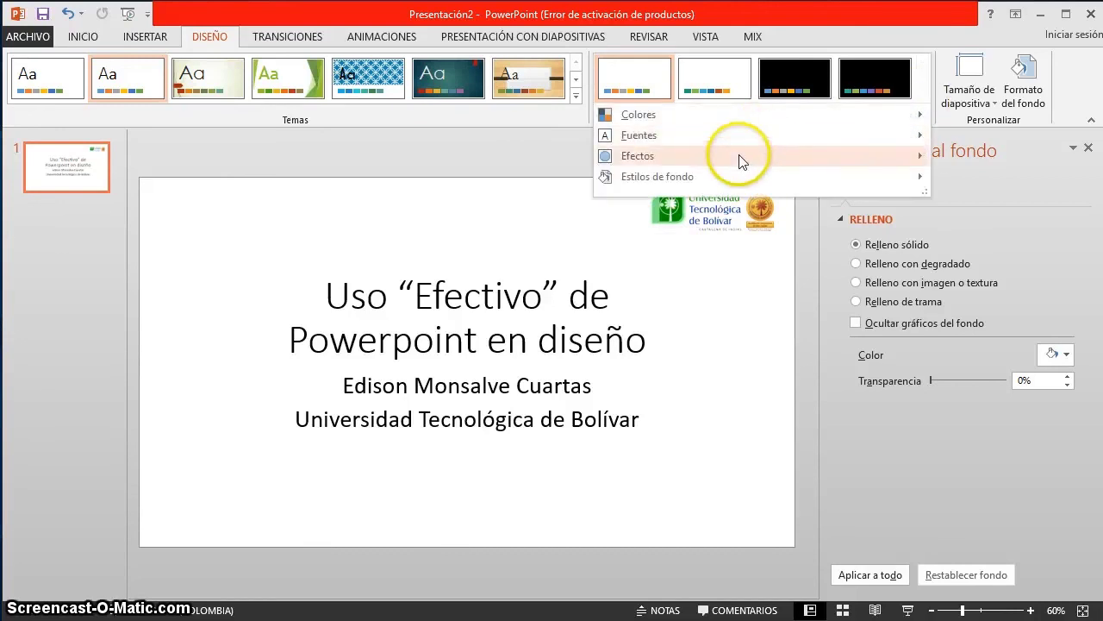
pyautogui.moveTo(739, 156)
pyautogui.click(223, 205)
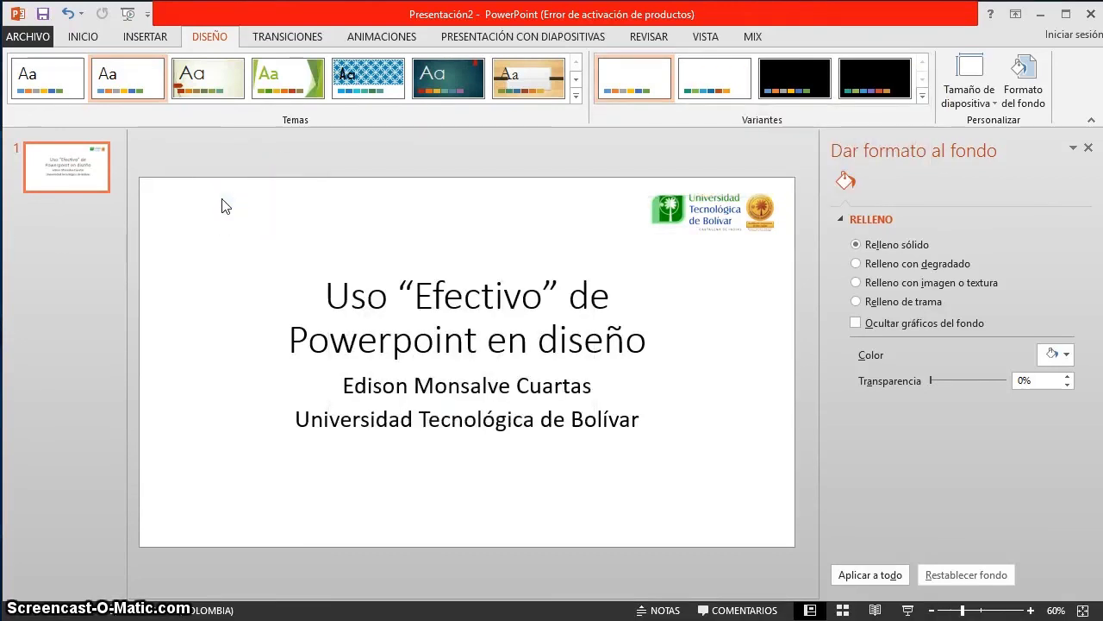
pyautogui.rightClick(222, 206)
pyautogui.moveTo(291, 262)
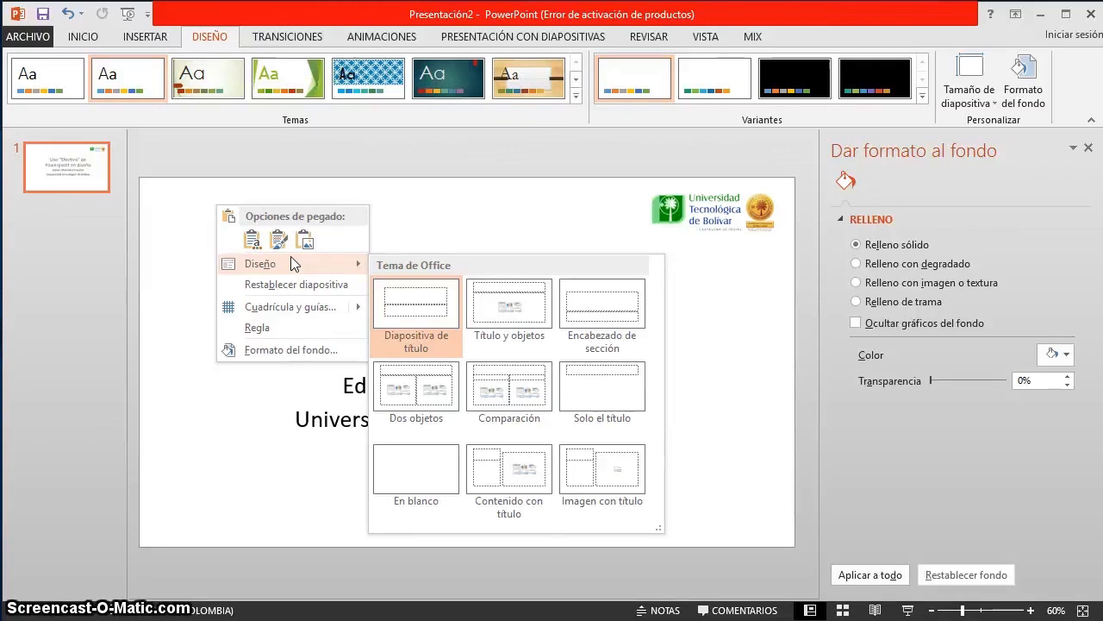
pyautogui.click(207, 184)
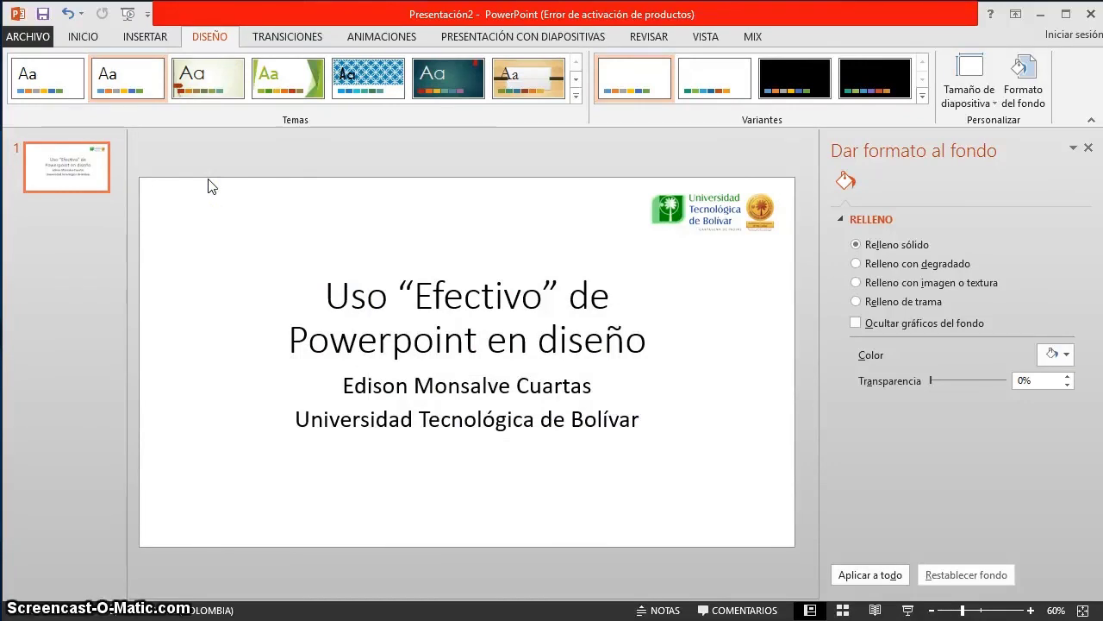
pyautogui.click(211, 187)
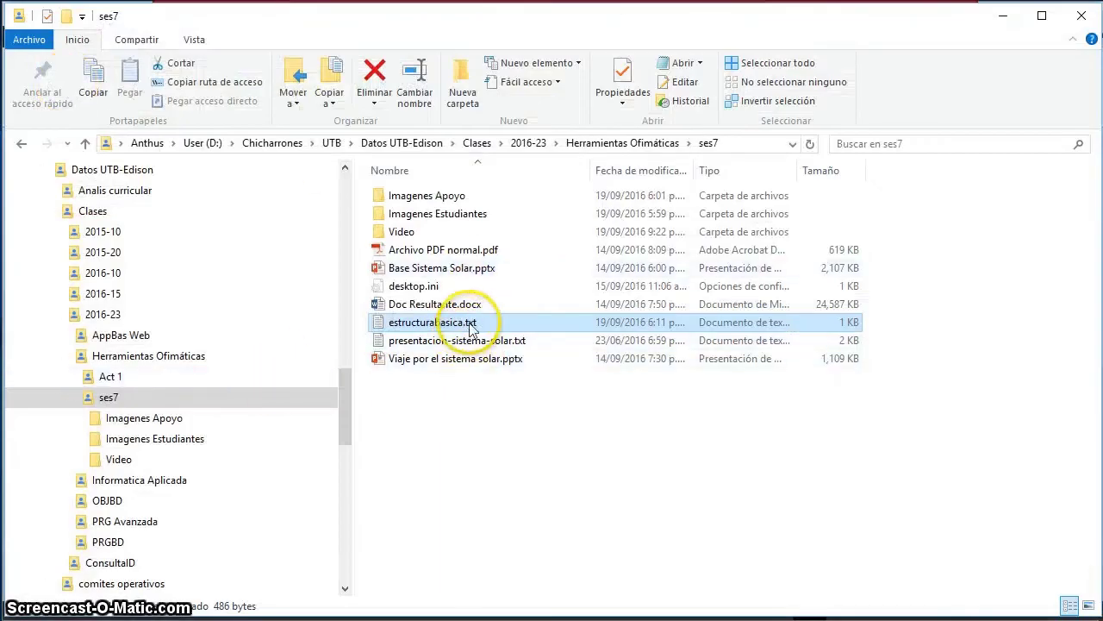
# Read through estructurabasica.txt in Notepad, close it, and minimize File Explorer.
pyautogui.doubleClick(472, 329)
pyautogui.click(325, 214)
pyautogui.scroll(-3, 496, 338)
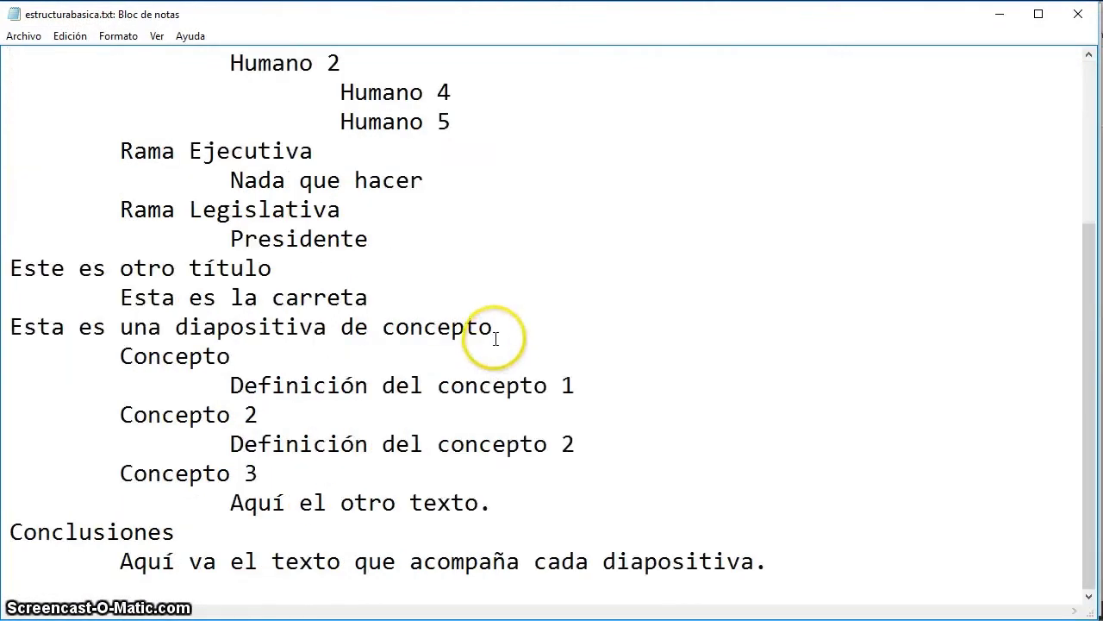
pyautogui.scroll(3, 496, 338)
pyautogui.click(463, 298)
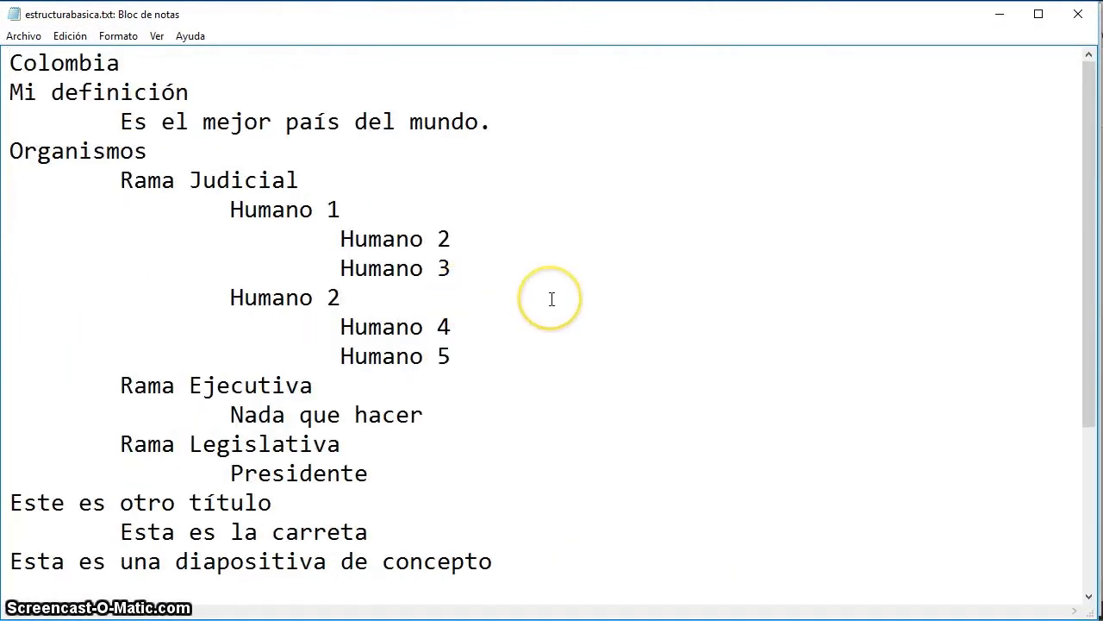
pyautogui.click(1077, 14)
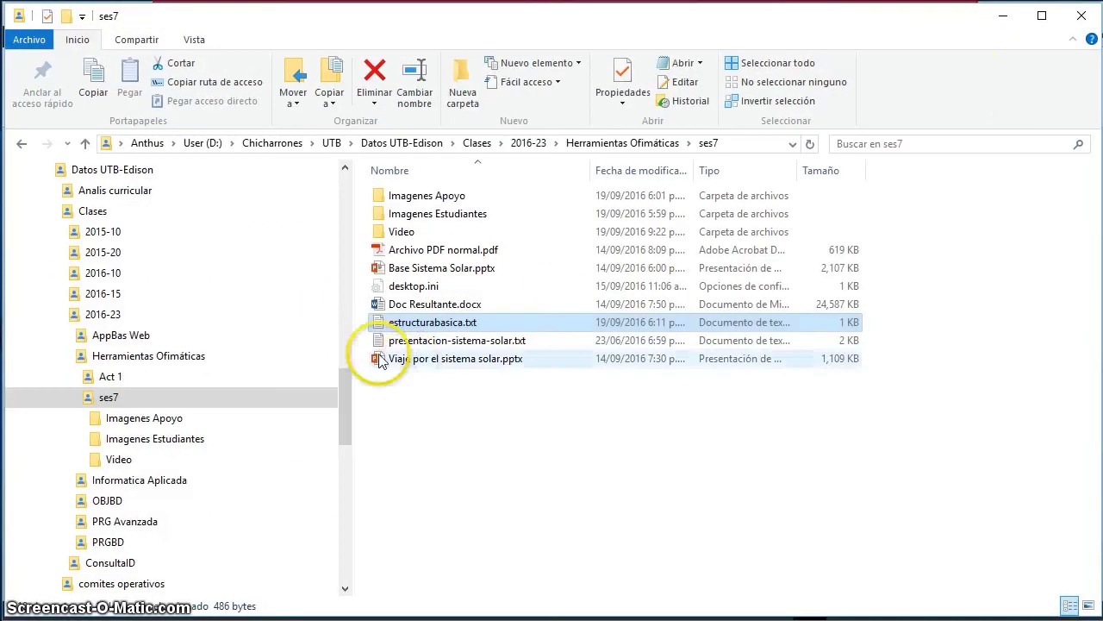
pyautogui.click(1014, 21)
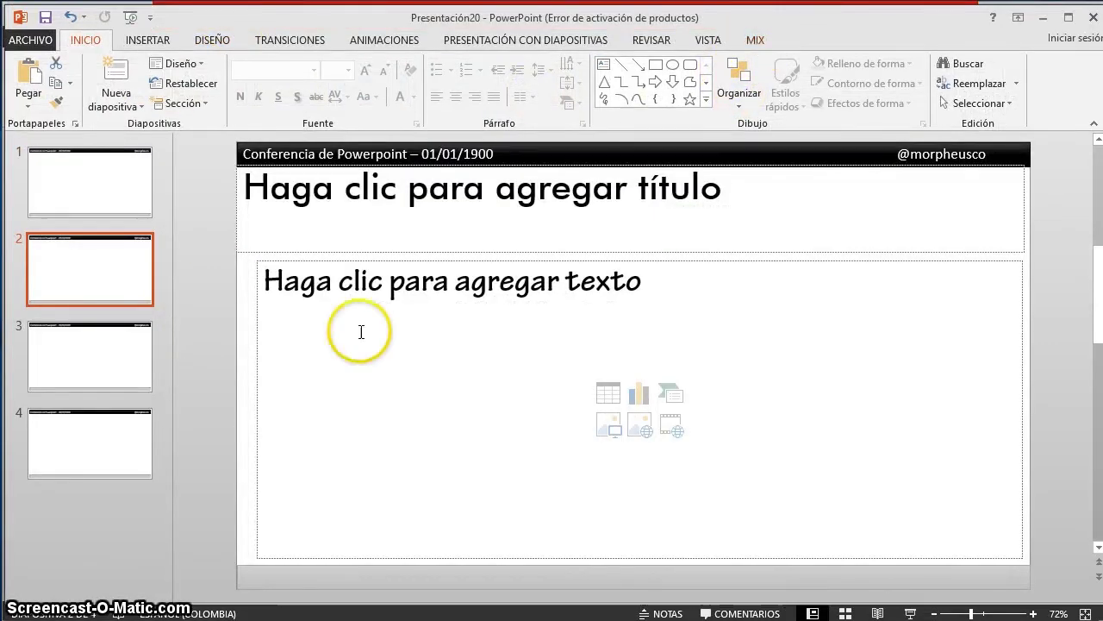
# Delete slide 2's content placeholder and drag estudiante.jpg onto the slide.
pyautogui.click(258, 376)
pyautogui.press('Delete')
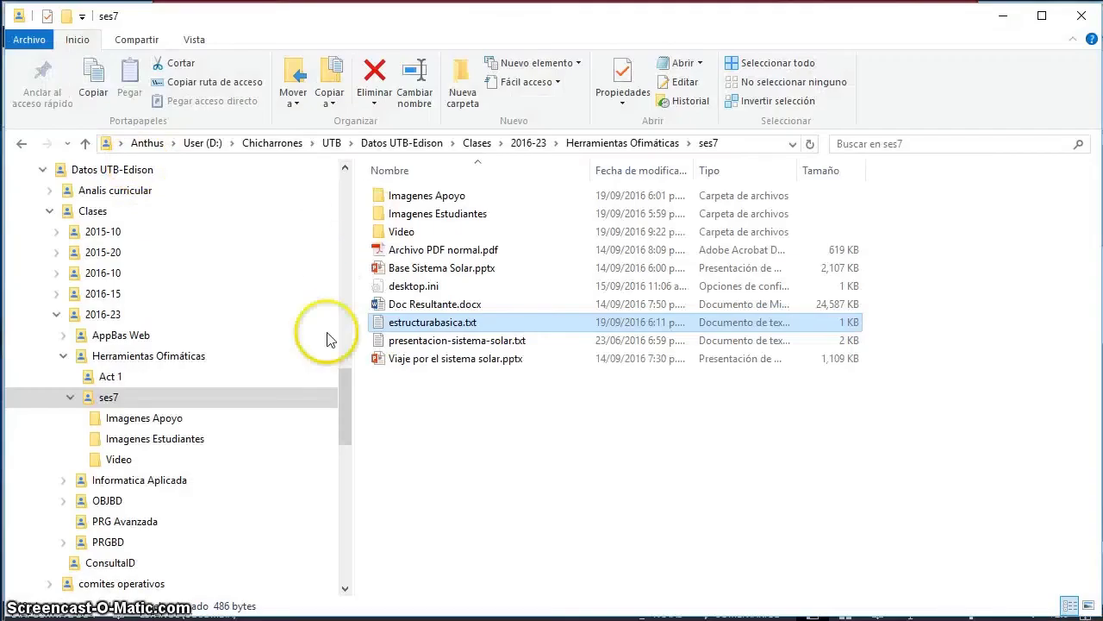
pyautogui.click(212, 438)
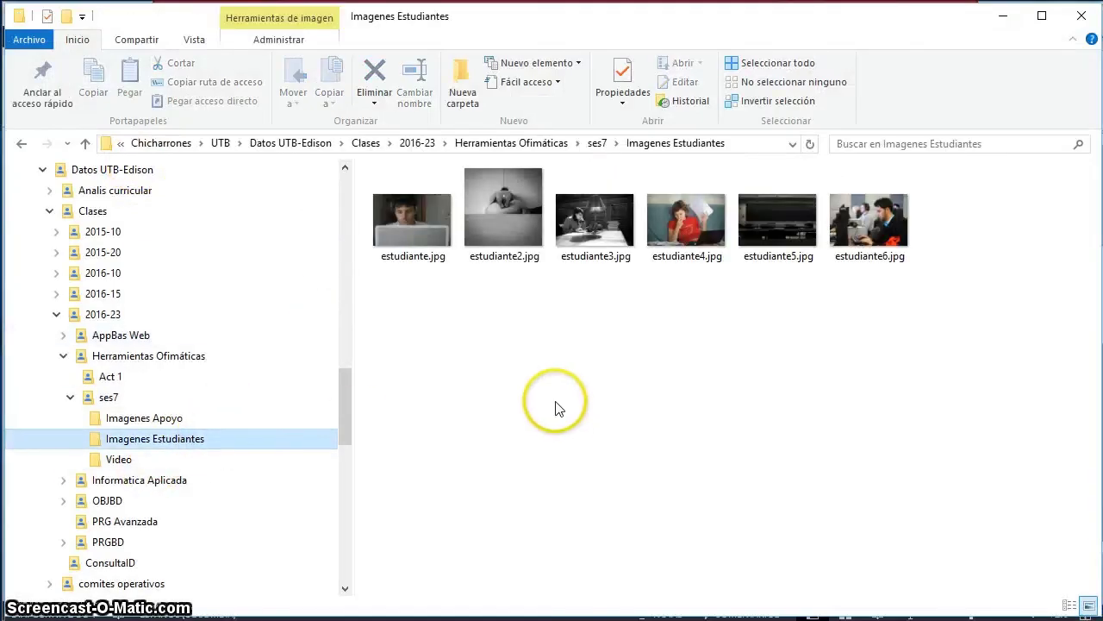
pyautogui.moveTo(547, 3); pyautogui.dragTo(537, 350)
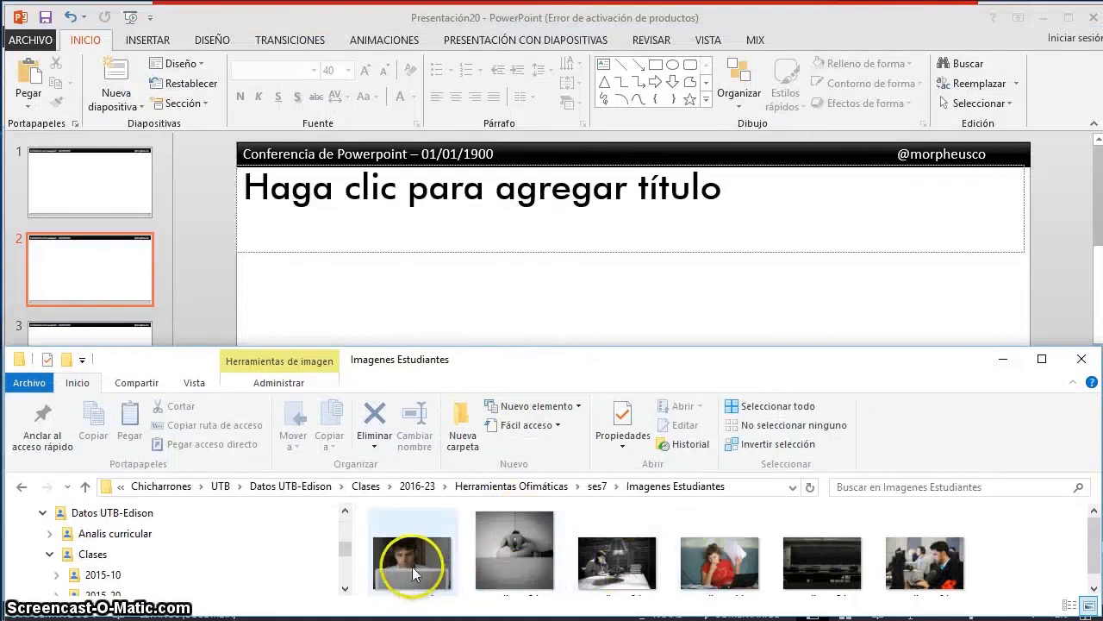
pyautogui.moveTo(412, 564); pyautogui.dragTo(438, 320)
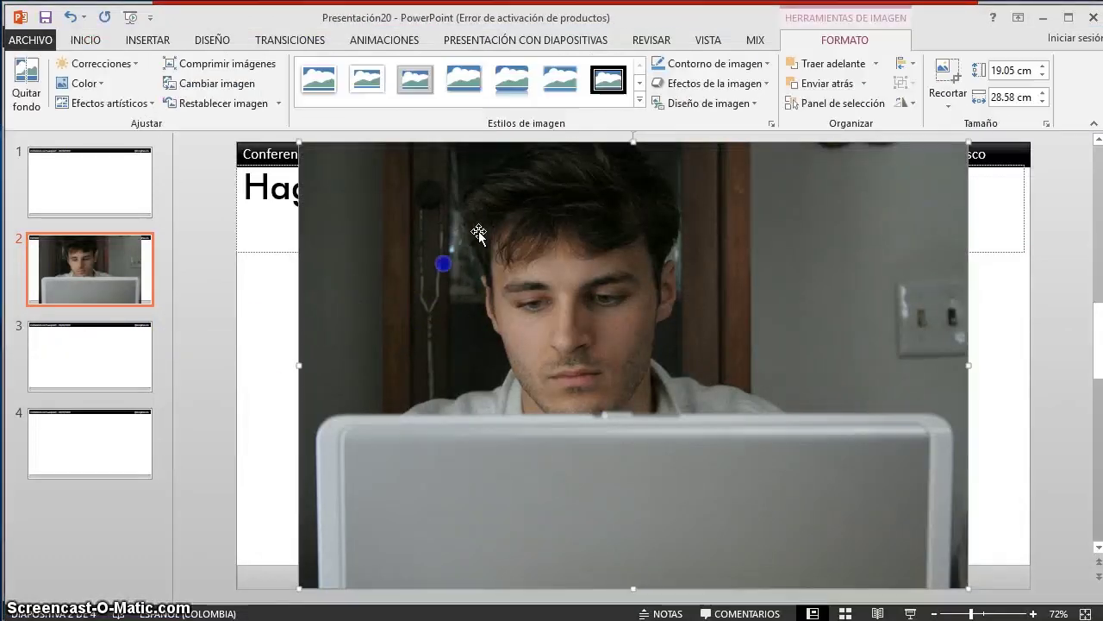
# Resize the student photo to fit the lower-left area below the title.
pyautogui.moveTo(635, 143); pyautogui.dragTo(636, 260)
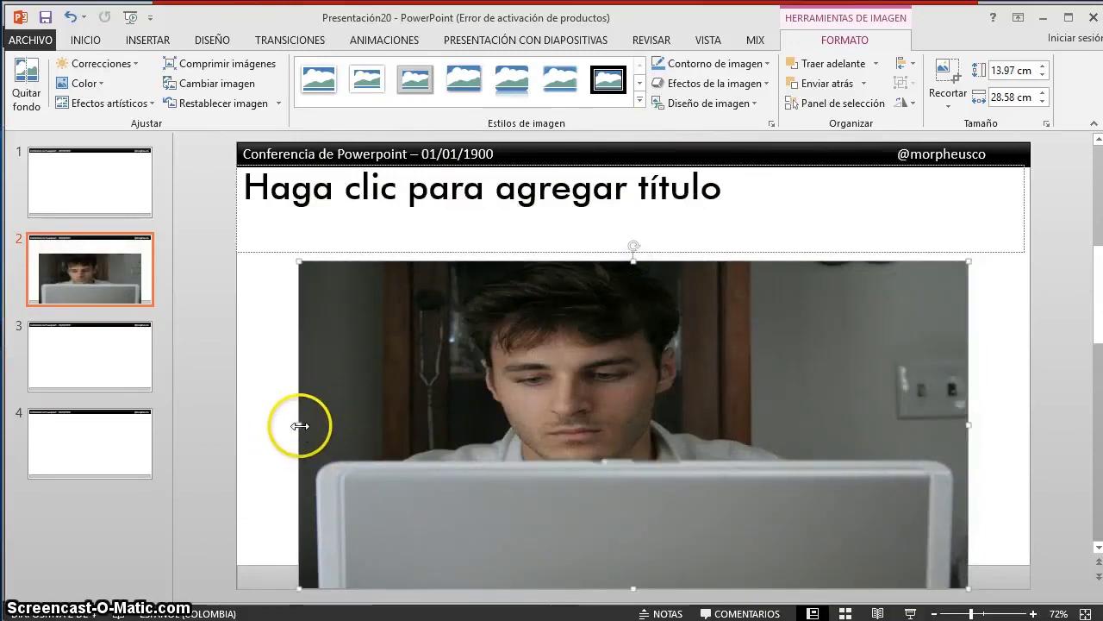
pyautogui.moveTo(300, 425); pyautogui.dragTo(237, 425)
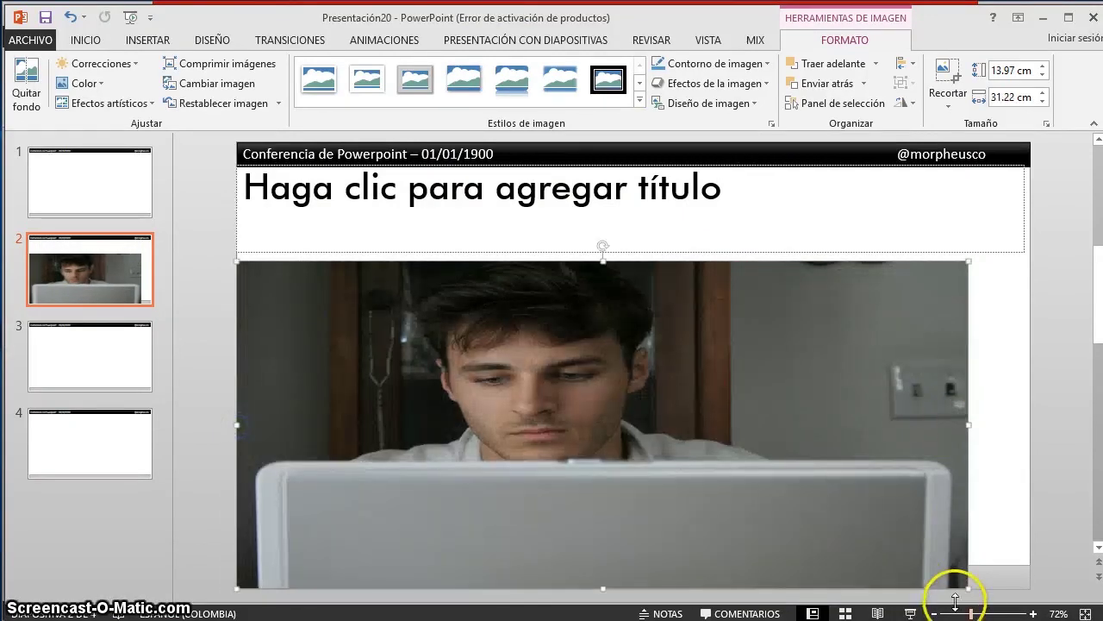
pyautogui.moveTo(969, 587)
pyautogui.mouseDown()
pyautogui.moveTo(747, 559)
pyautogui.moveTo(759, 567)
pyautogui.mouseUp()
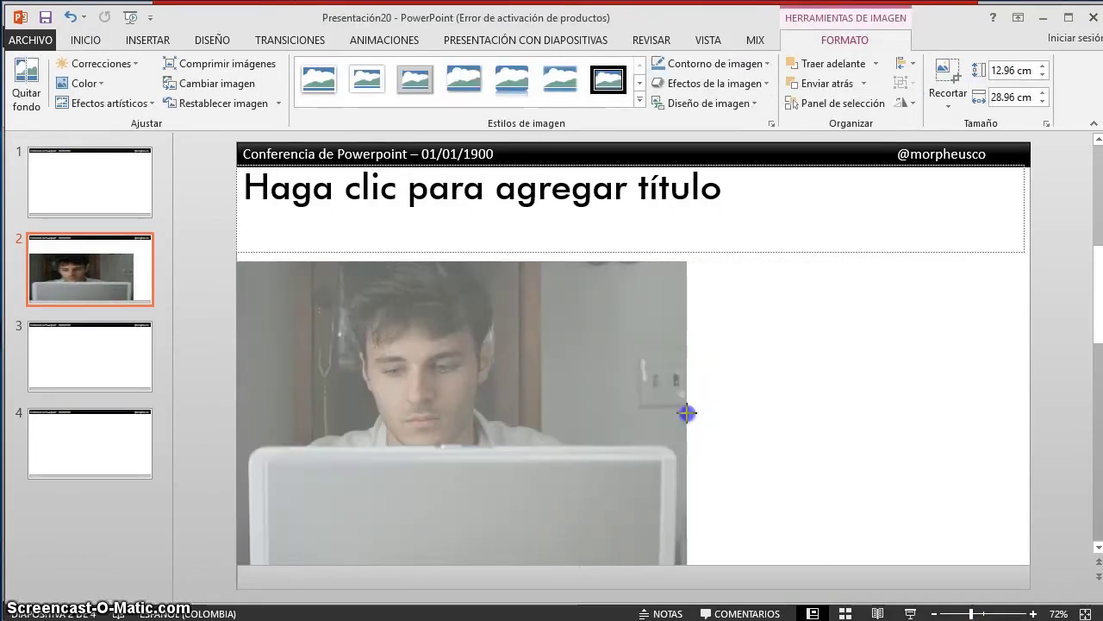
pyautogui.moveTo(916, 415); pyautogui.dragTo(687, 415)
pyautogui.click(788, 409)
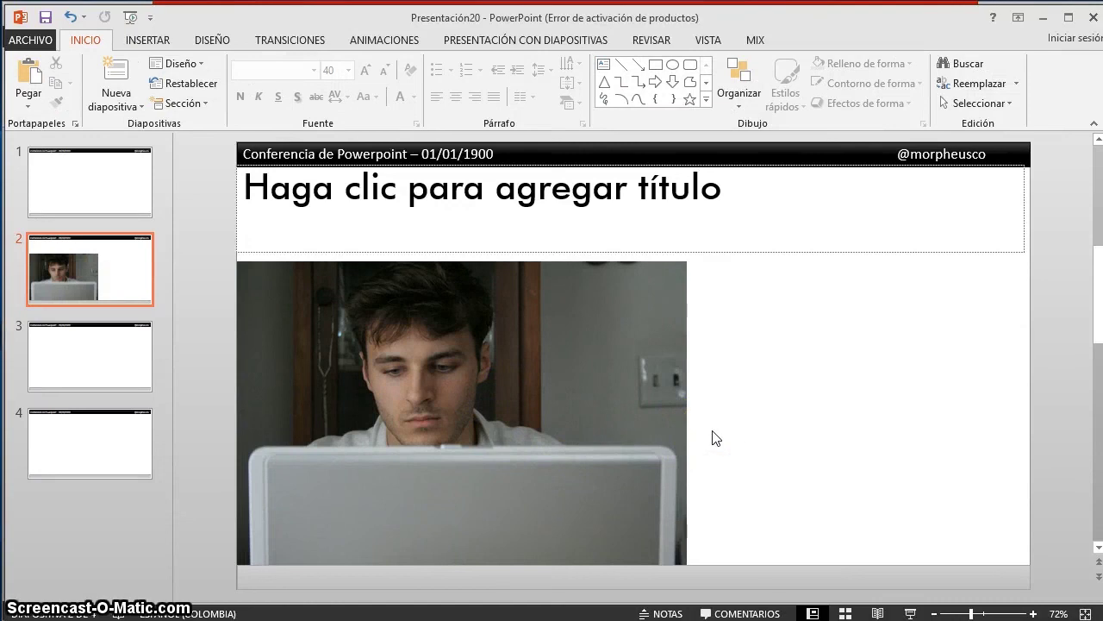
# Minimize Presentación20 to bring Presentación2 back in front.
pyautogui.click(1043, 17)
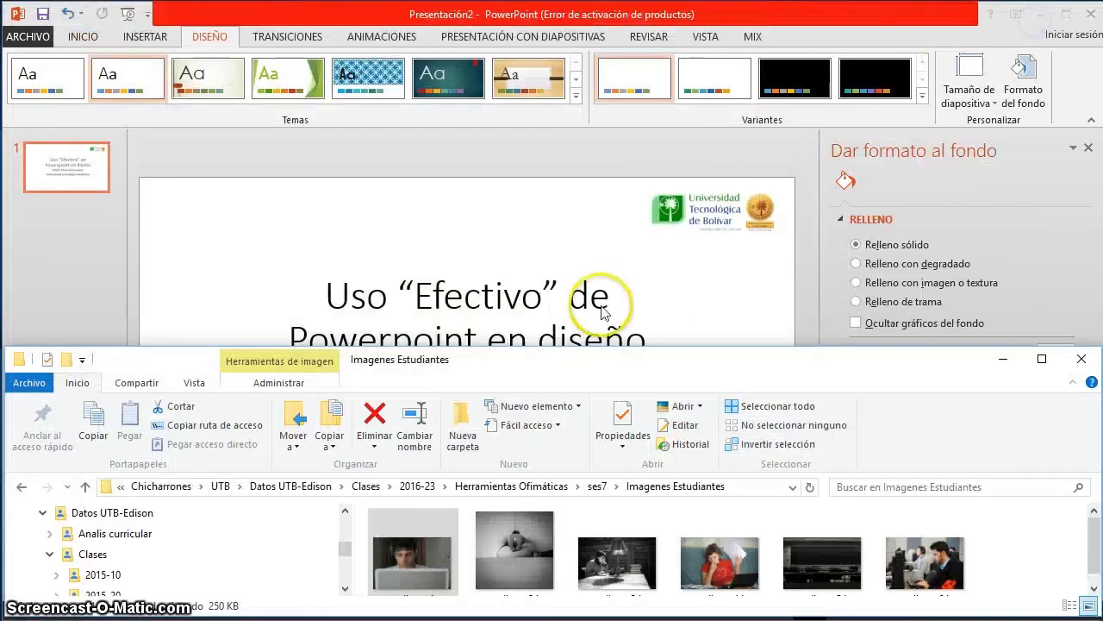
pyautogui.click(505, 172)
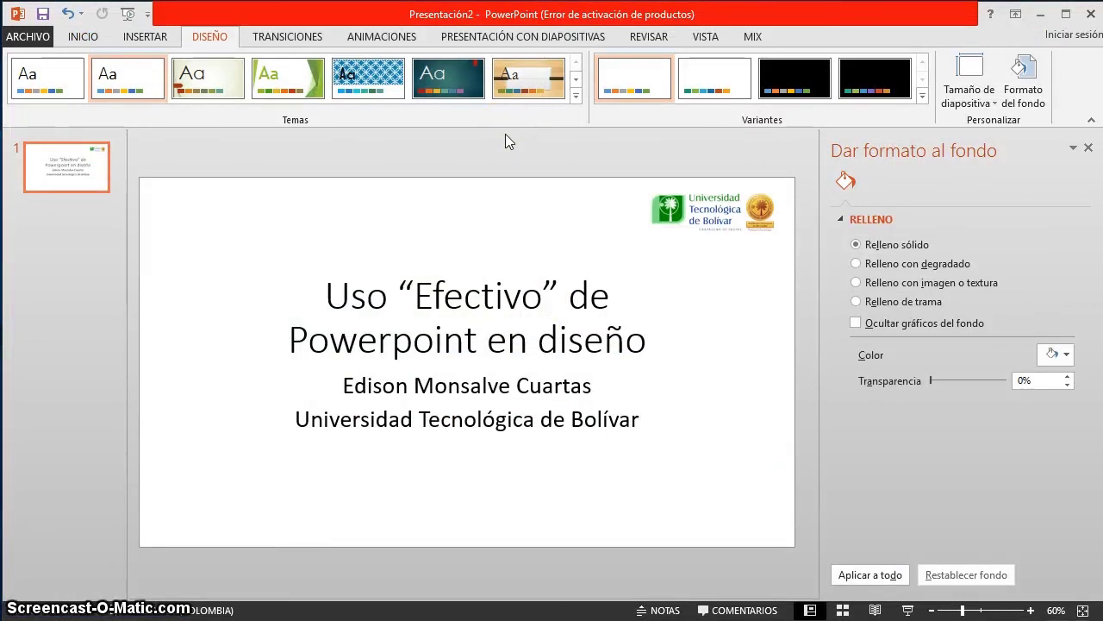
pyautogui.click(501, 124)
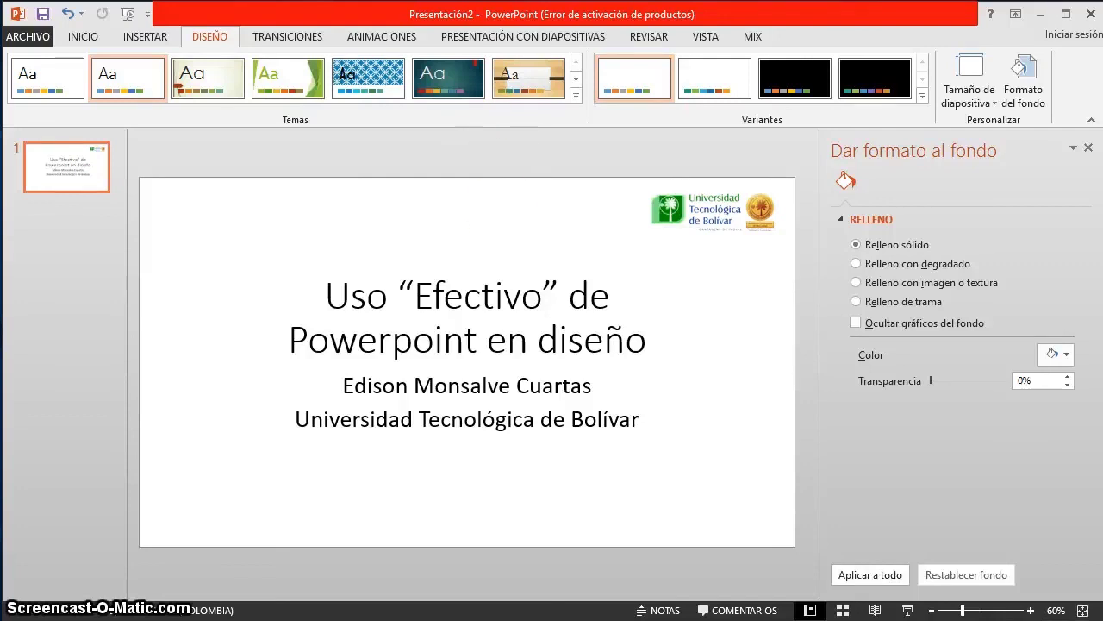